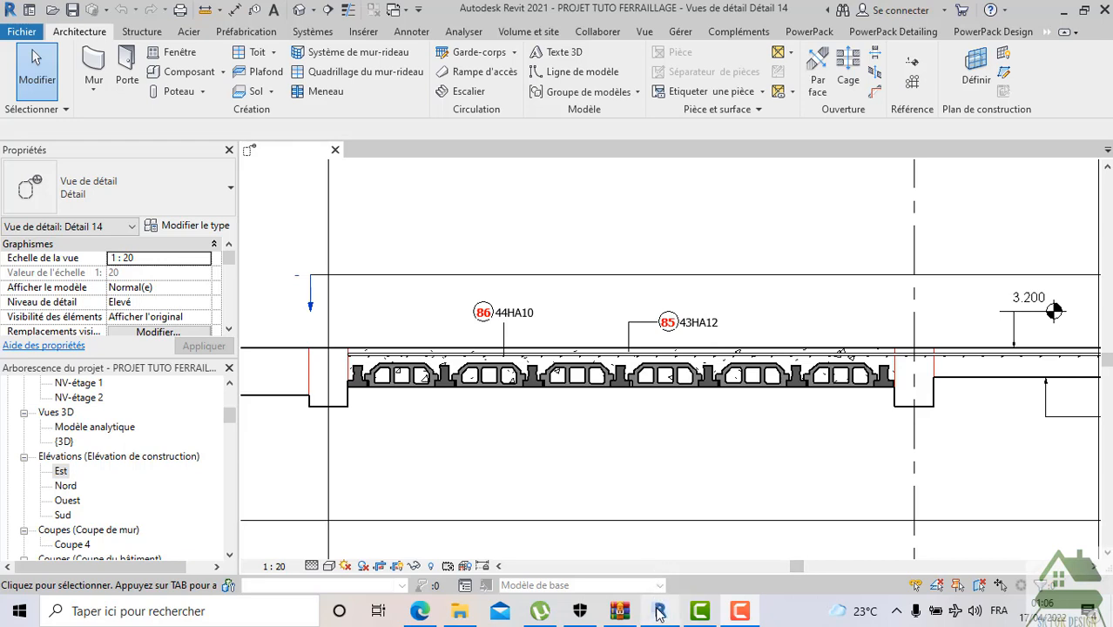
# Switch to the HENRY THONIER folder in File Explorer and read the HENRY THONIER text file describing the subject of each volume
pyautogui.moveTo(659, 612)
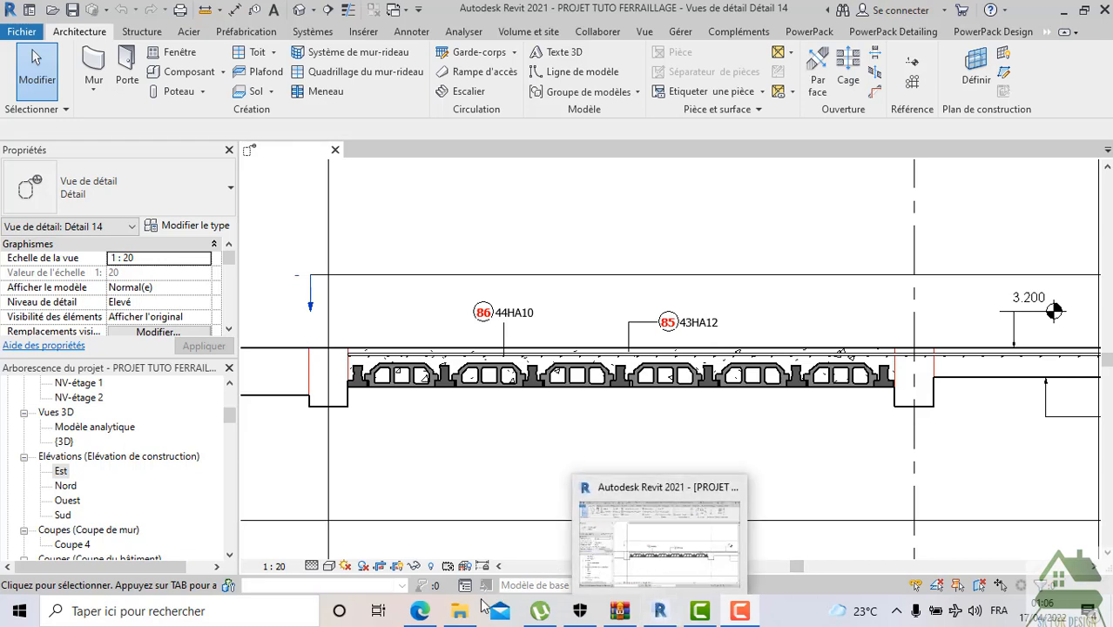
pyautogui.moveTo(471, 609)
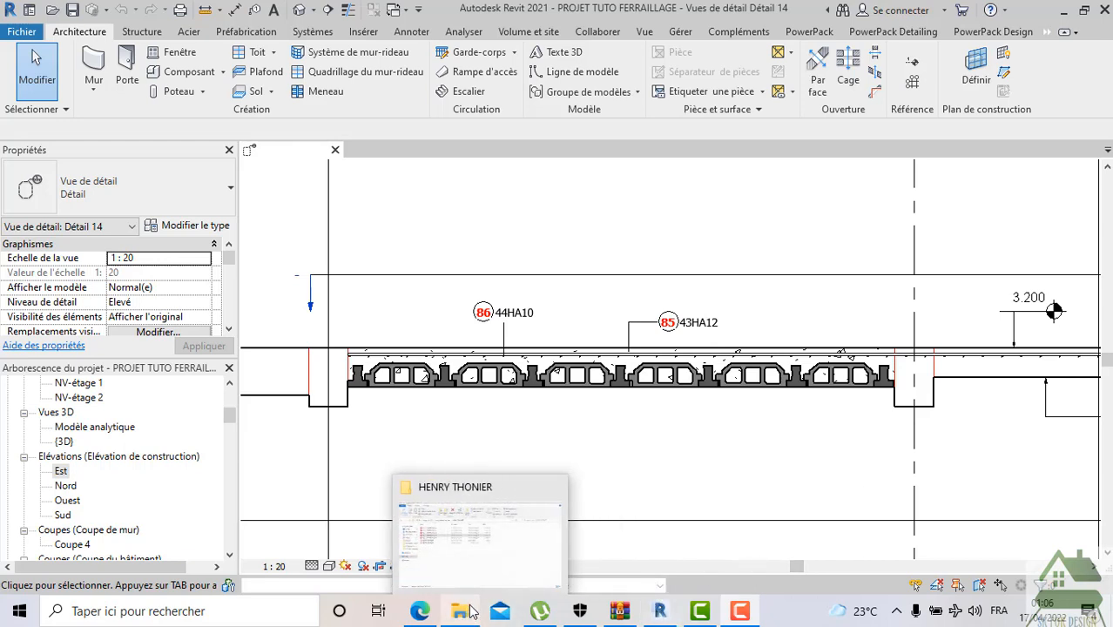
pyautogui.click(476, 561)
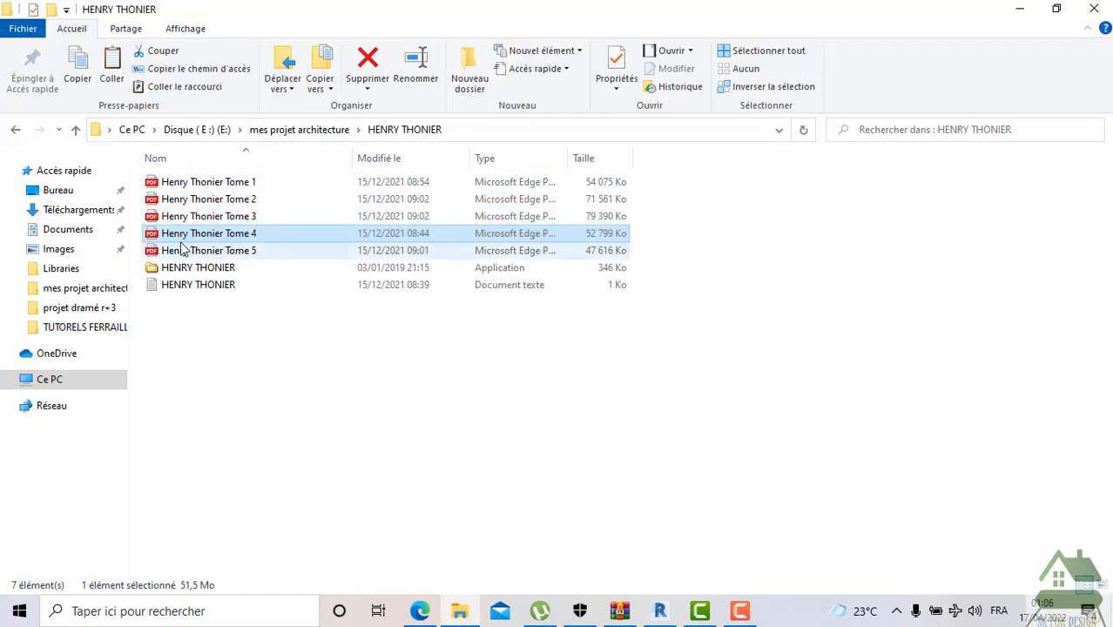
pyautogui.doubleClick(256, 290)
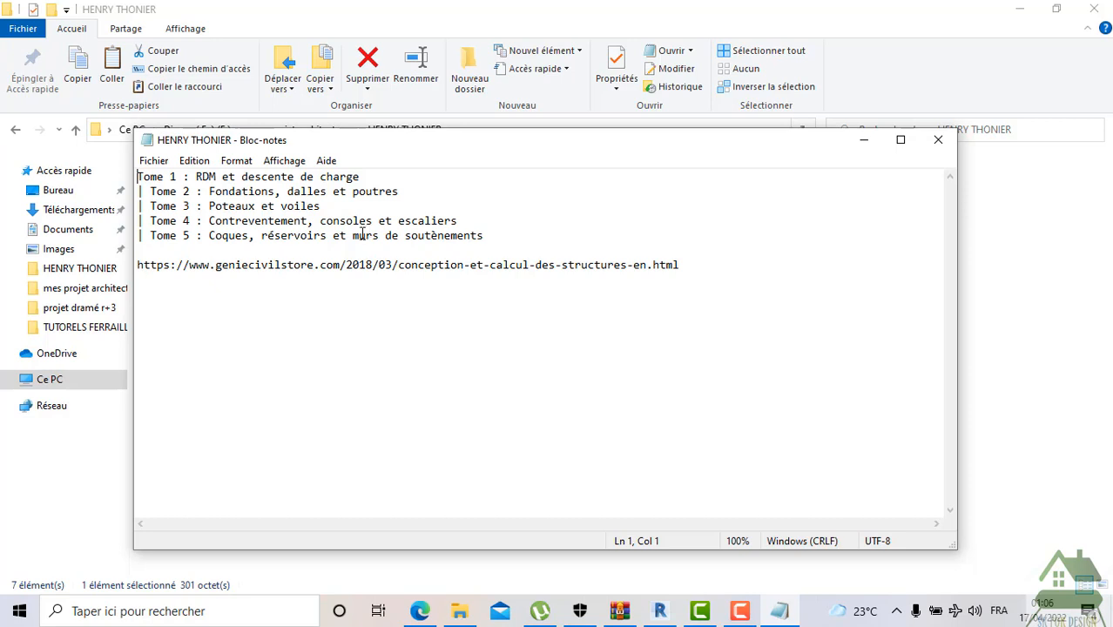
pyautogui.click(864, 142)
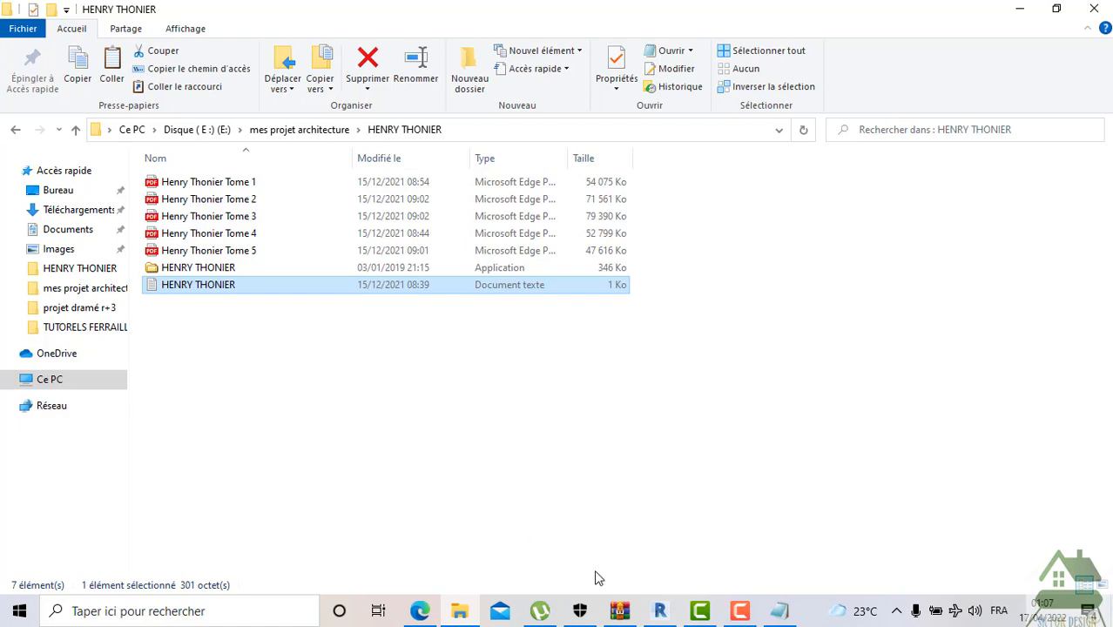
# Switch to Henry Thonier Tome 4.pdf in Edge and examine the staircase chapter's dimensions, live loads, calculation example and reinforcement figures
pyautogui.click(419, 611)
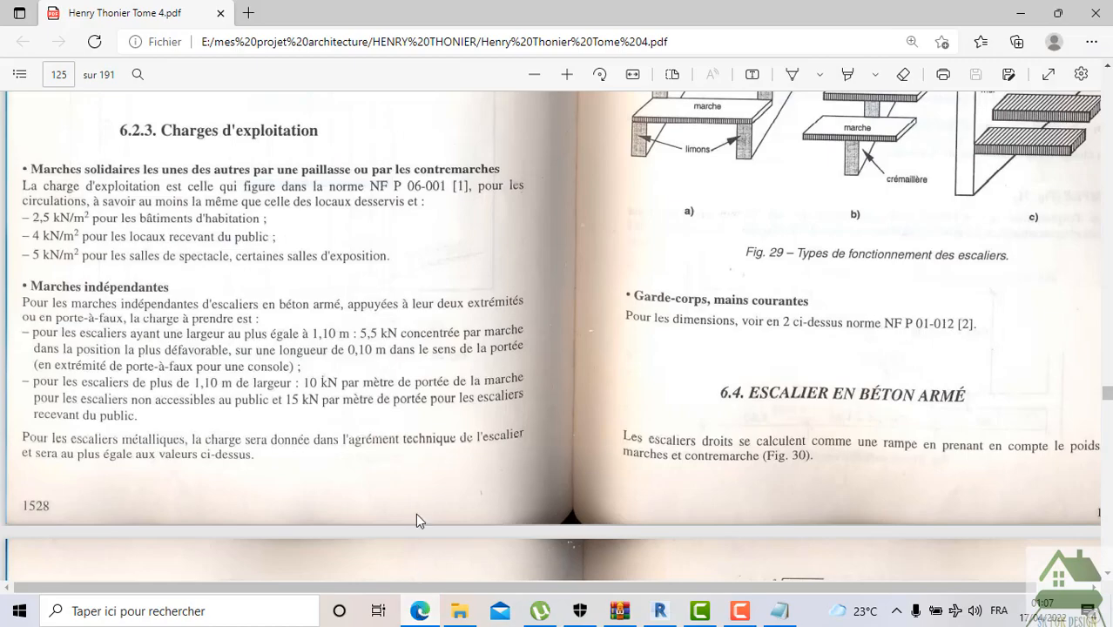
pyautogui.scroll(2, 461, 401)
pyautogui.scroll(8, 461, 401)
pyautogui.scroll(-5, 461, 400)
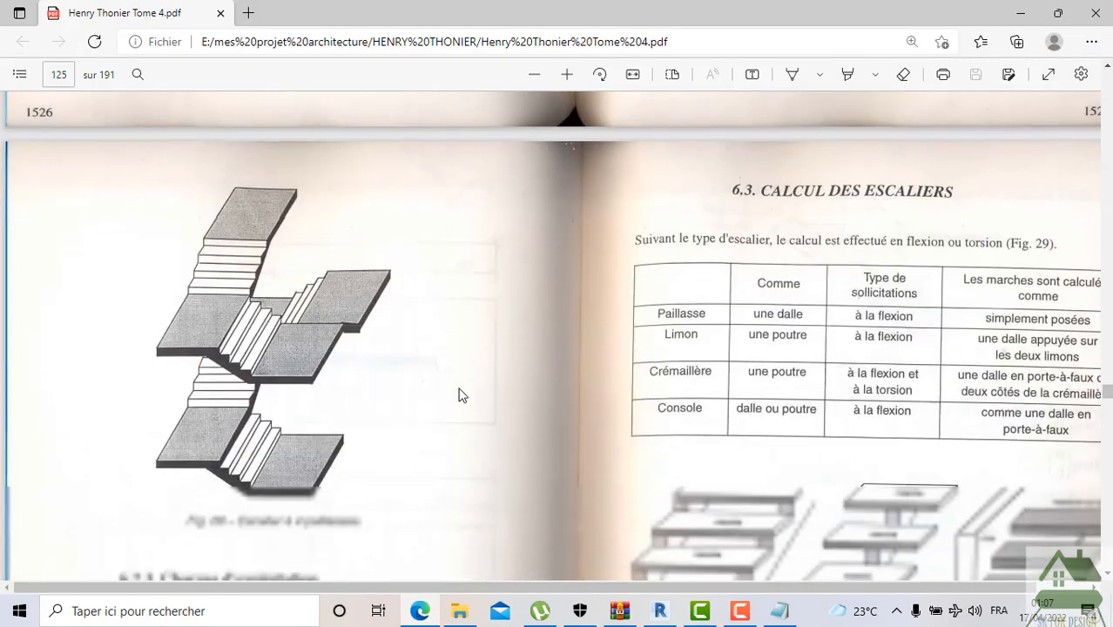
pyautogui.scroll(5, 756, 301)
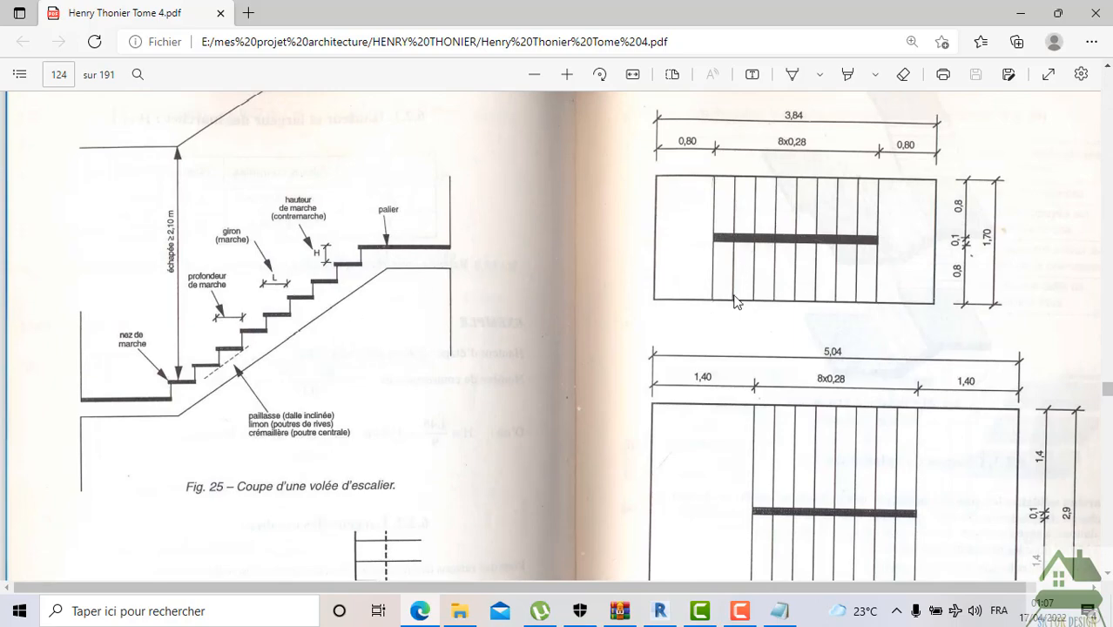
pyautogui.scroll(-3, 452, 301)
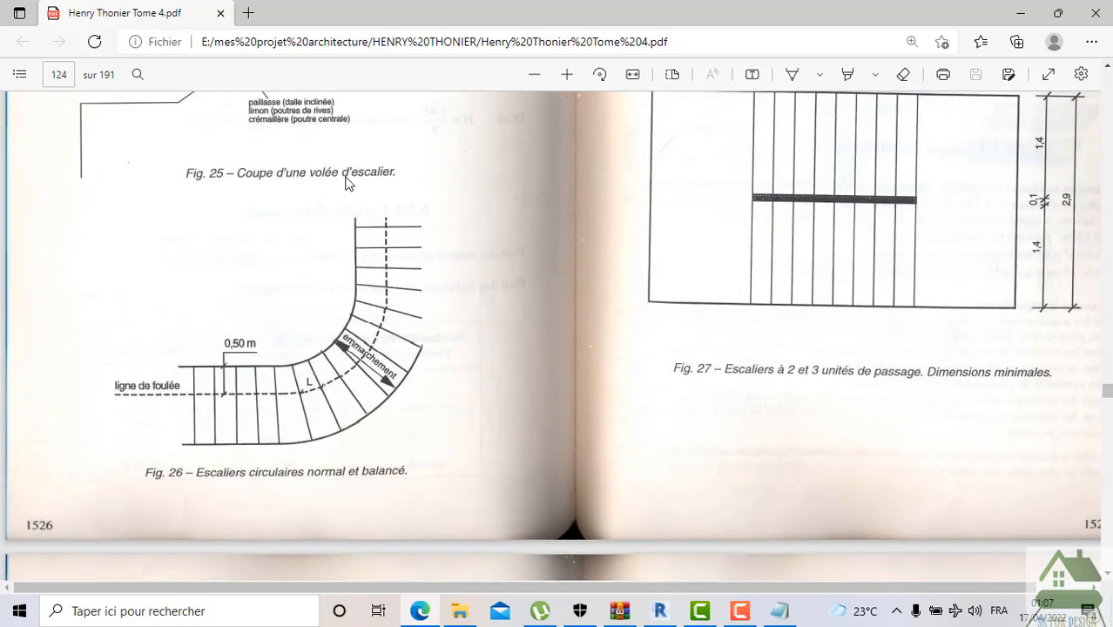
pyautogui.scroll(-10, 360, 188)
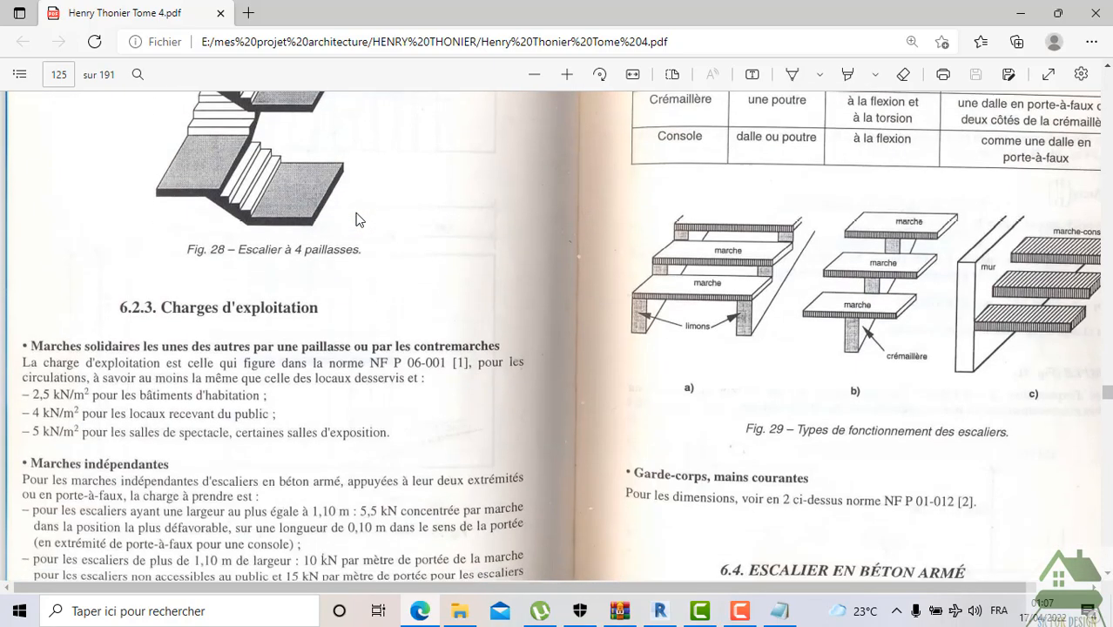
pyautogui.scroll(-10, 360, 220)
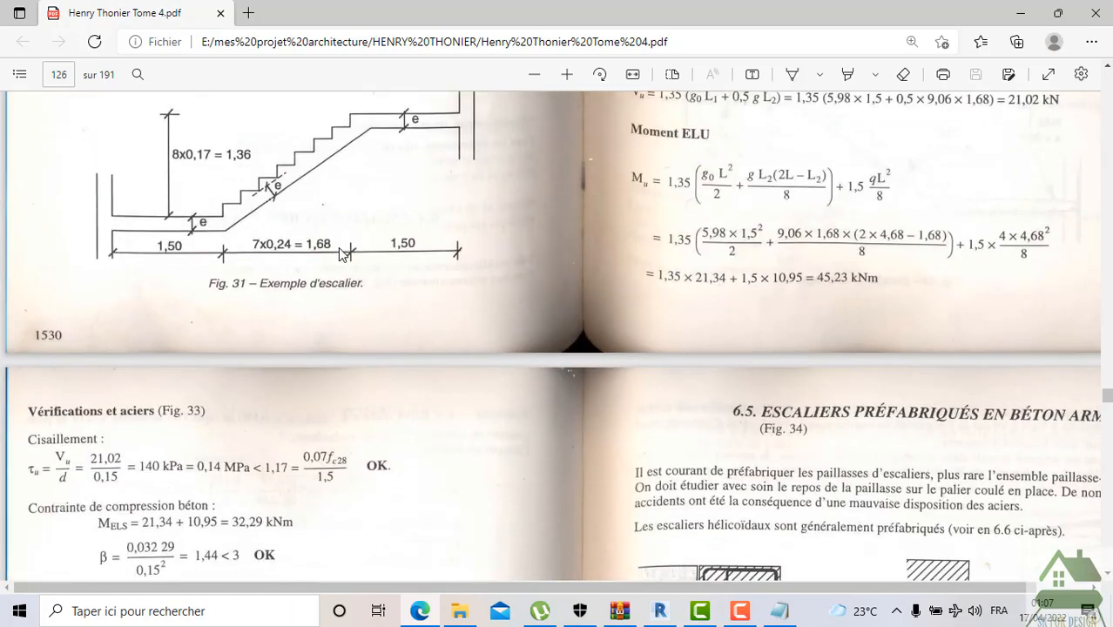
pyautogui.scroll(-6, 333, 238)
pyautogui.scroll(3, 332, 225)
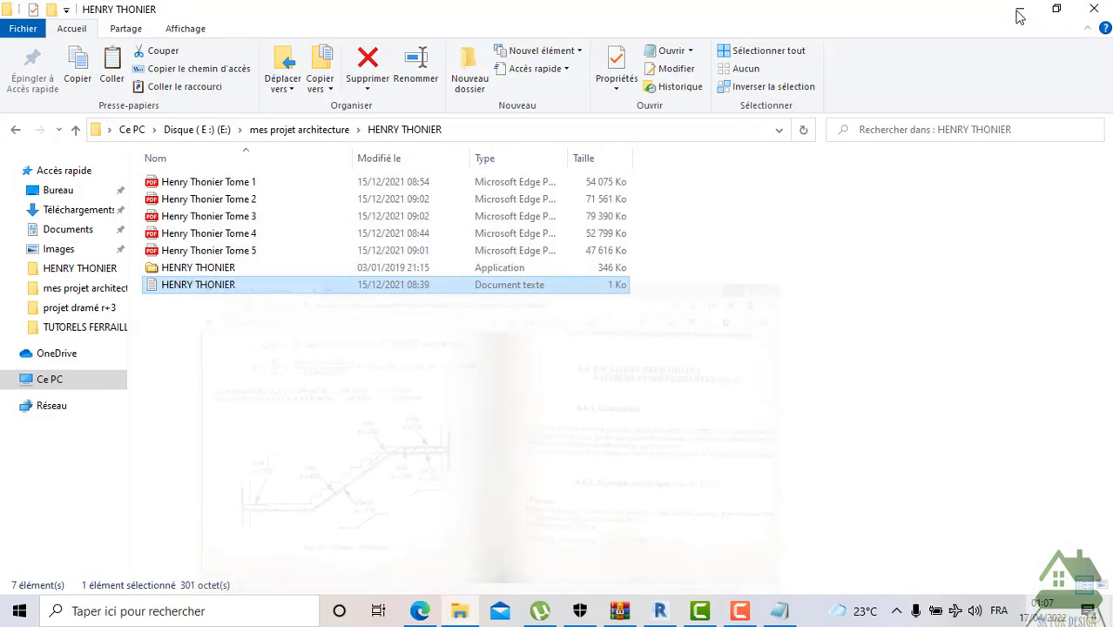
# Clear the open windows, open the escalier project from the desktop and upgrade the model to Revit 2021
pyautogui.click(1018, 14)
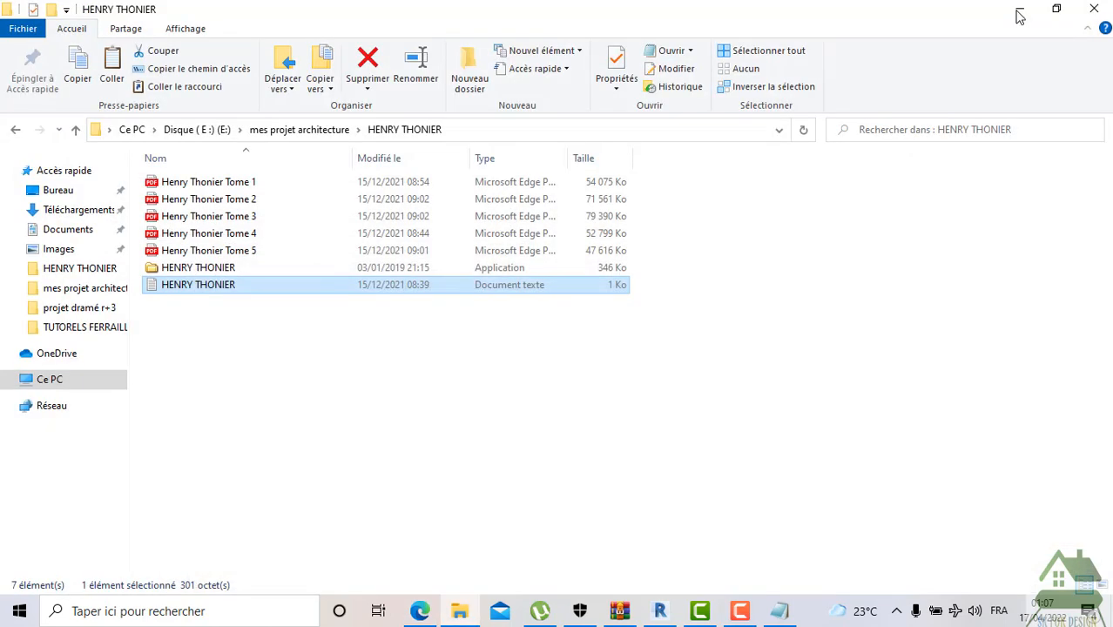
pyautogui.click(1019, 14)
pyautogui.click(1069, 12)
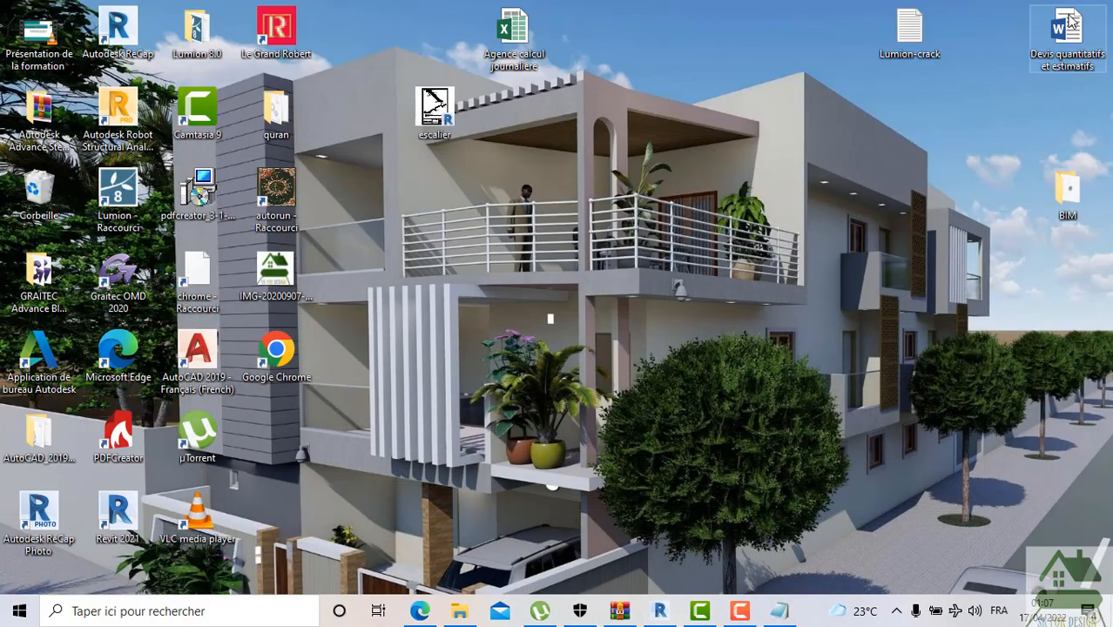
pyautogui.doubleClick(444, 117)
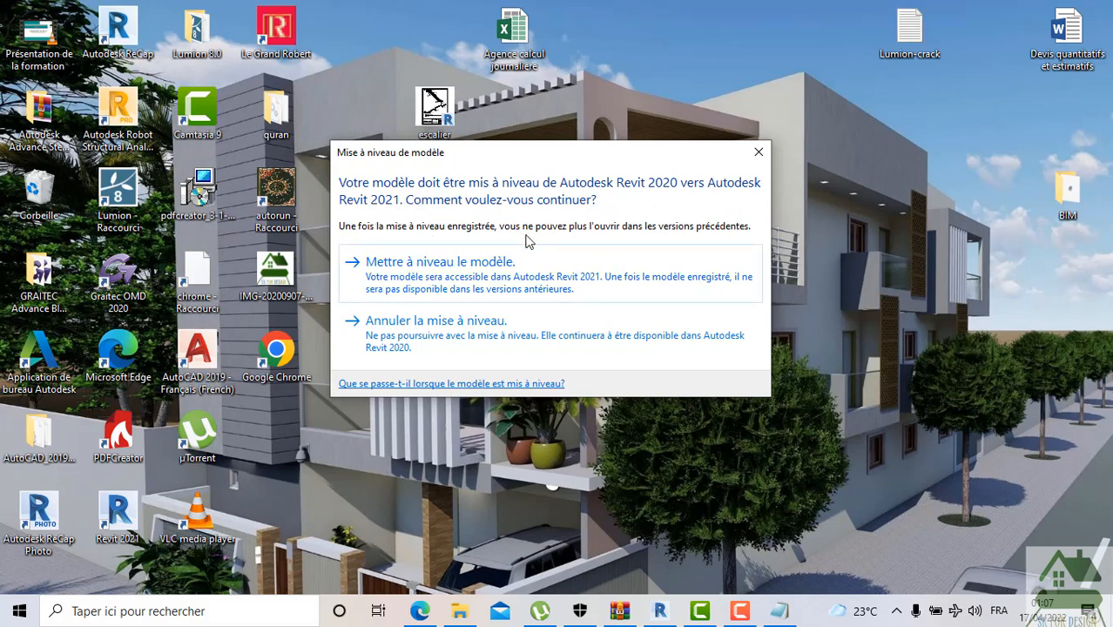
pyautogui.click(560, 287)
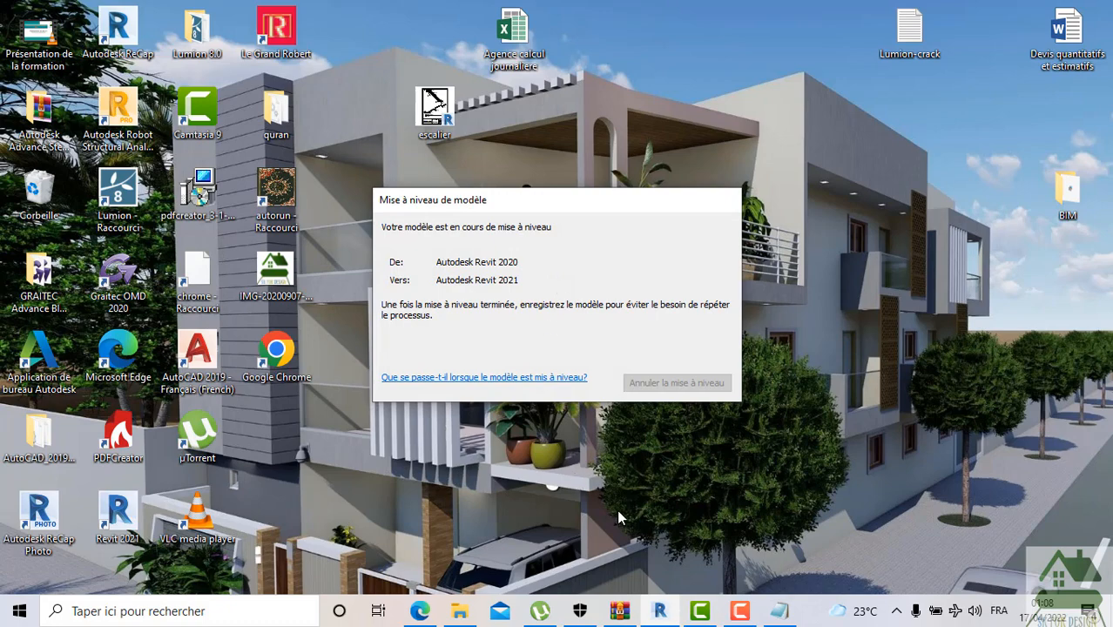
pyautogui.click(662, 610)
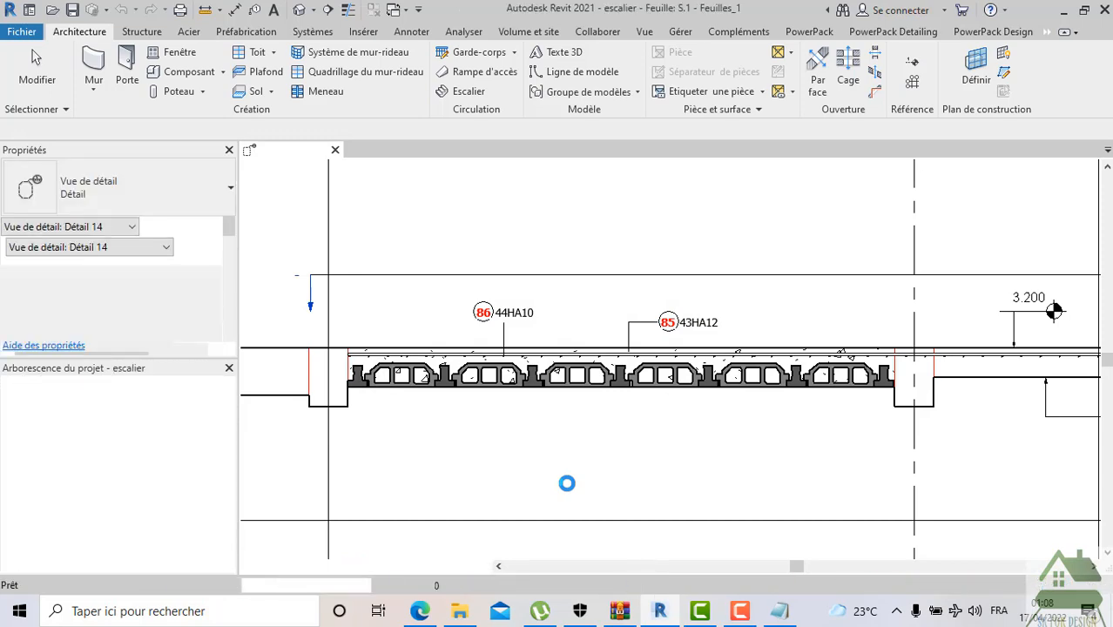
# Examine the 3D staircase reinforcement view and the Vue droite_1 section on sheet S.1 - Feuilles_1
pyautogui.scroll(10, 551, 248)
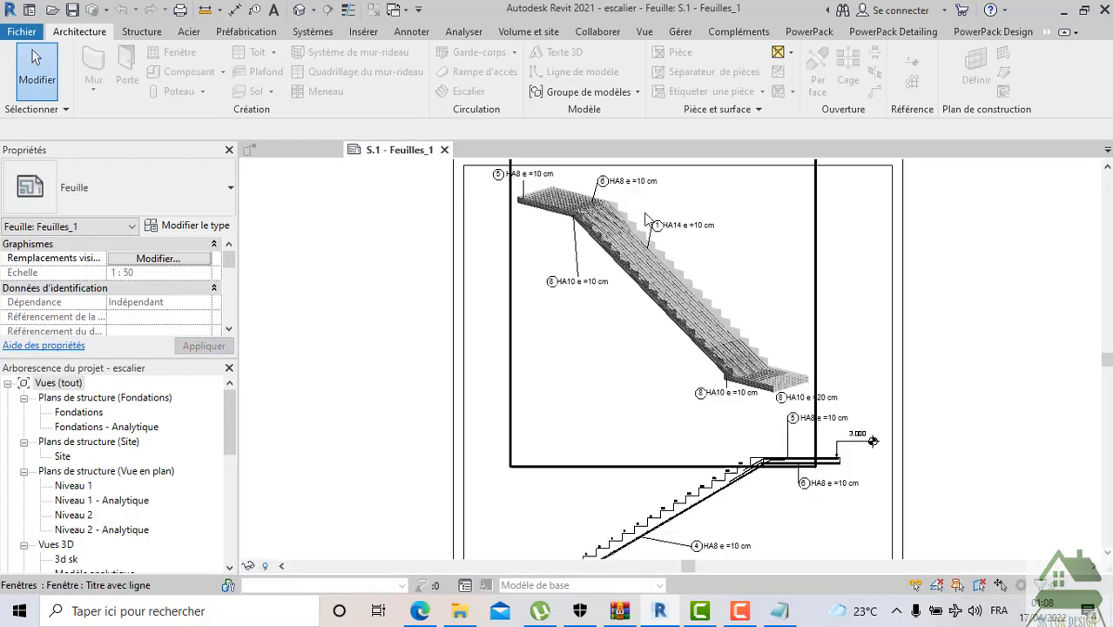
pyautogui.scroll(-4, 551, 248)
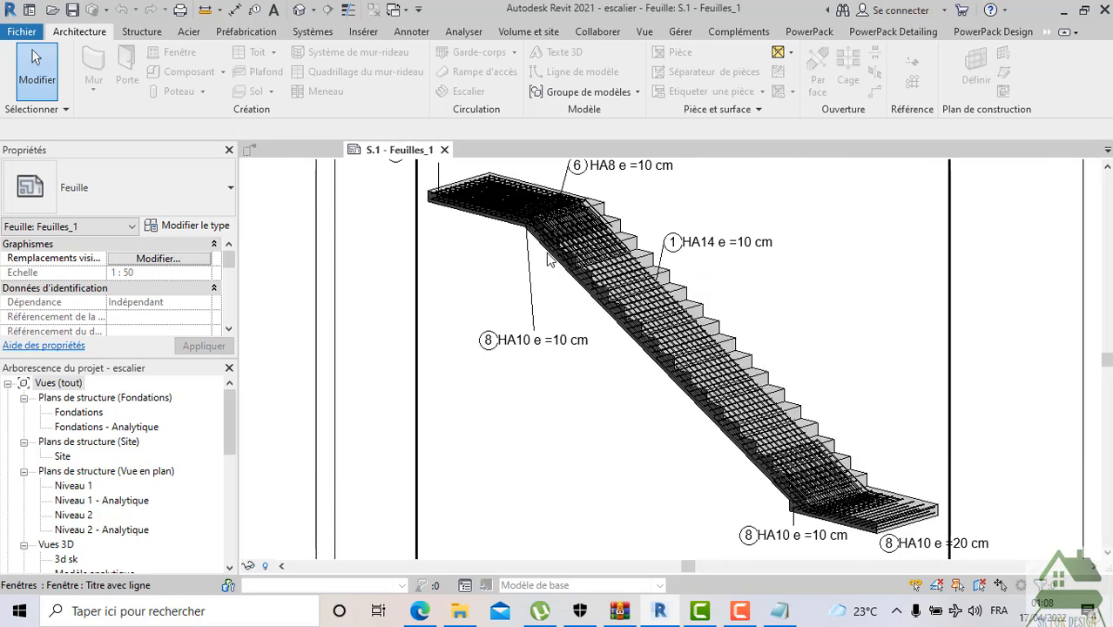
pyautogui.scroll(-2, 633, 300)
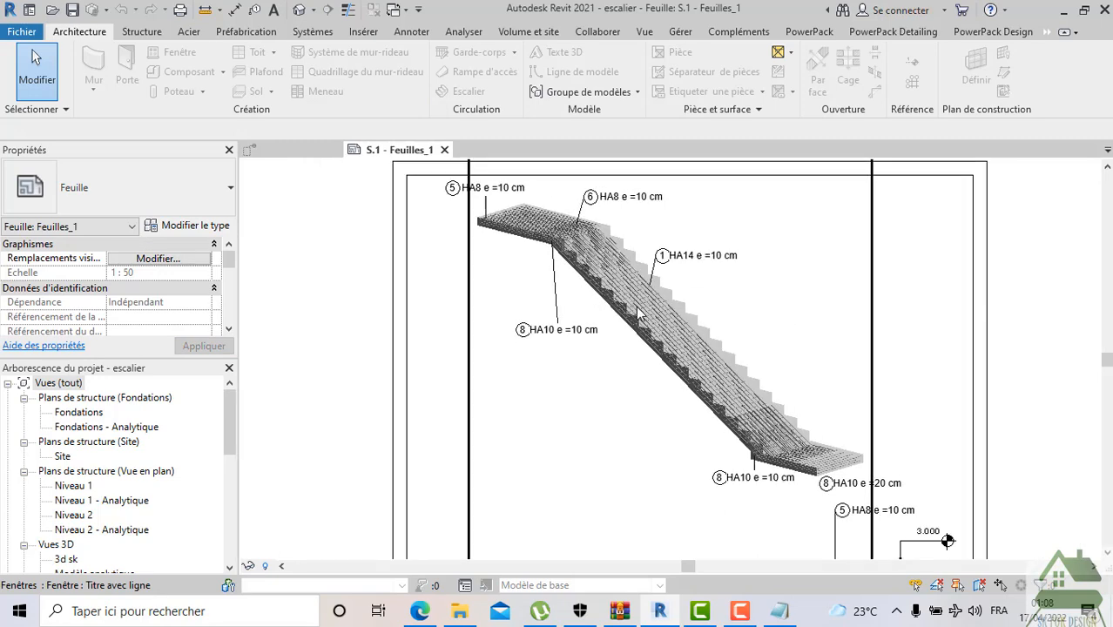
pyautogui.scroll(5, 662, 344)
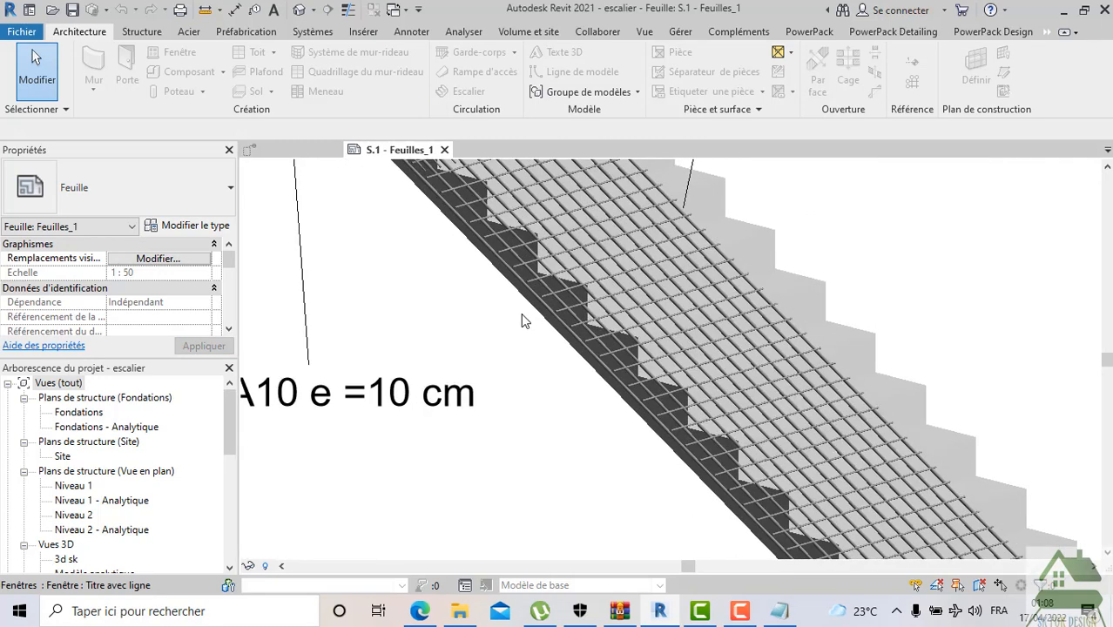
pyautogui.scroll(-2, 522, 320)
pyautogui.scroll(-4, 522, 320)
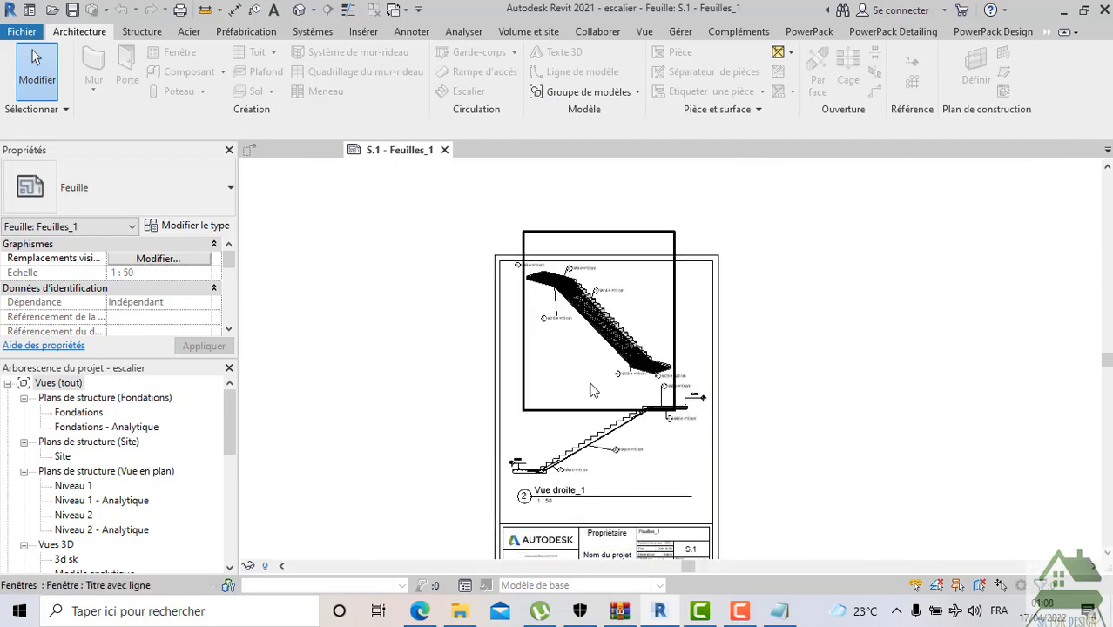
pyautogui.scroll(2, 612, 467)
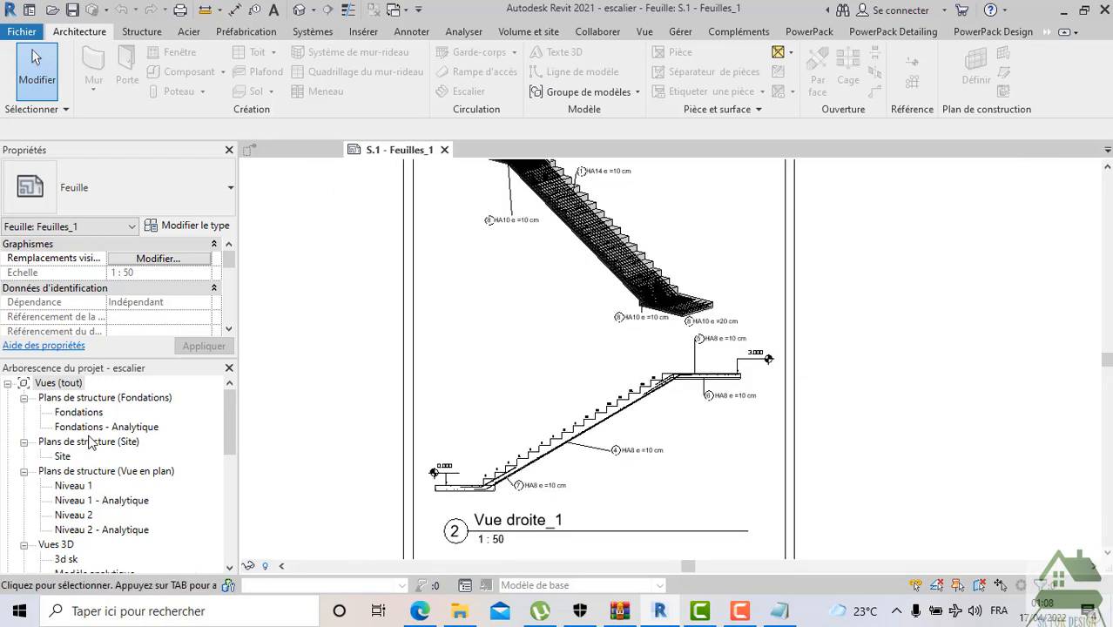
# Look through the project's plan, 3D, elevation and section views, and open the Vue de face_1 detail view
pyautogui.scroll(-1, 74, 533)
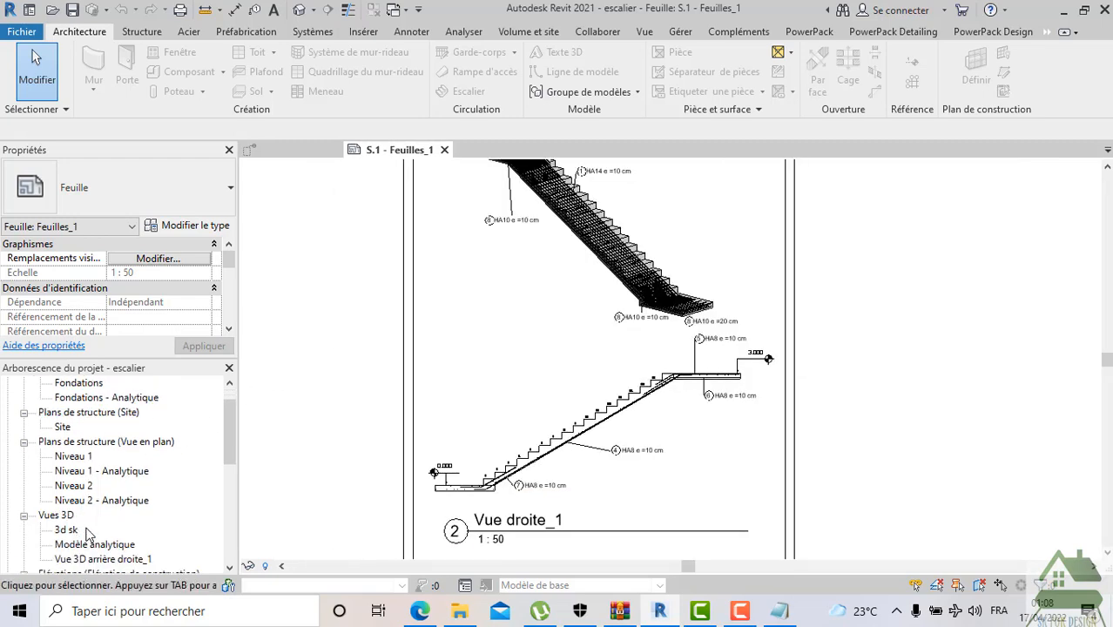
pyautogui.scroll(-1, 100, 545)
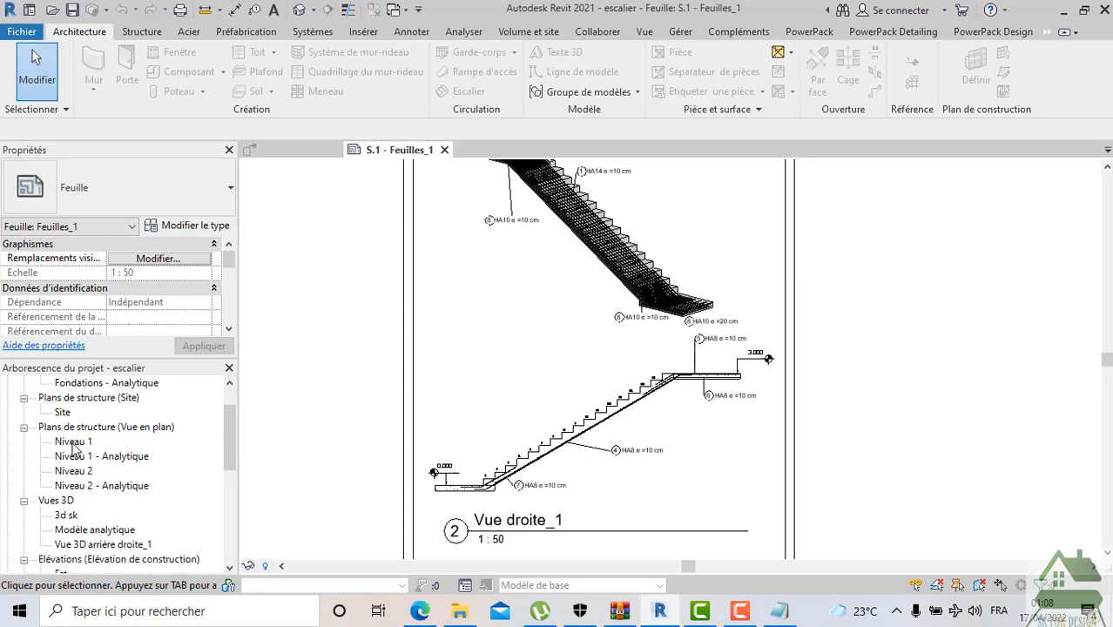
pyautogui.scroll(-3, 80, 517)
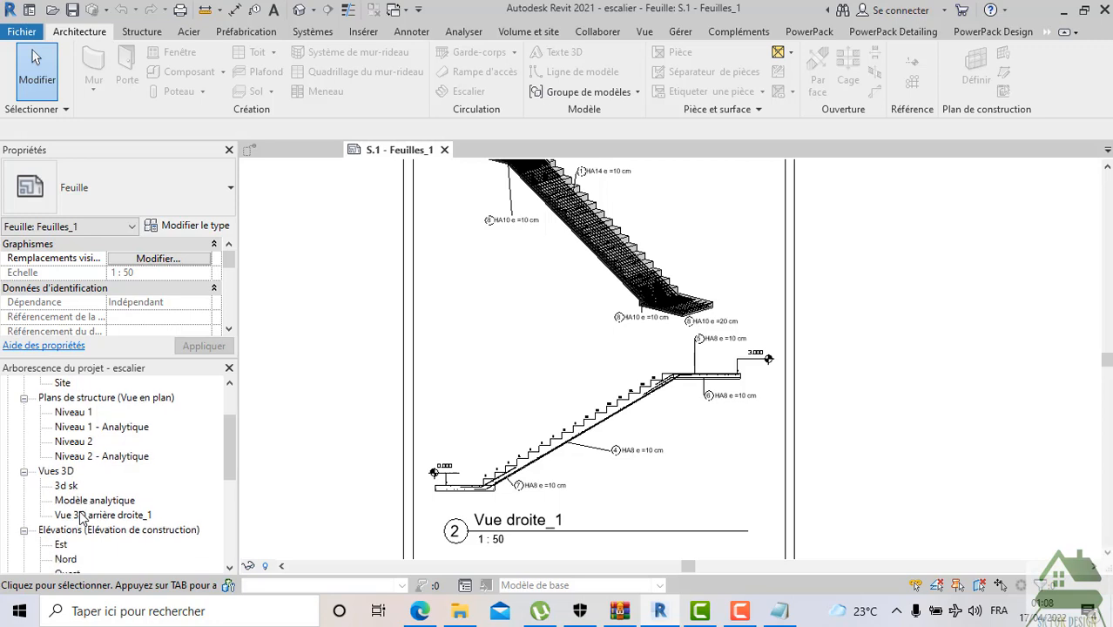
pyautogui.scroll(6, 80, 515)
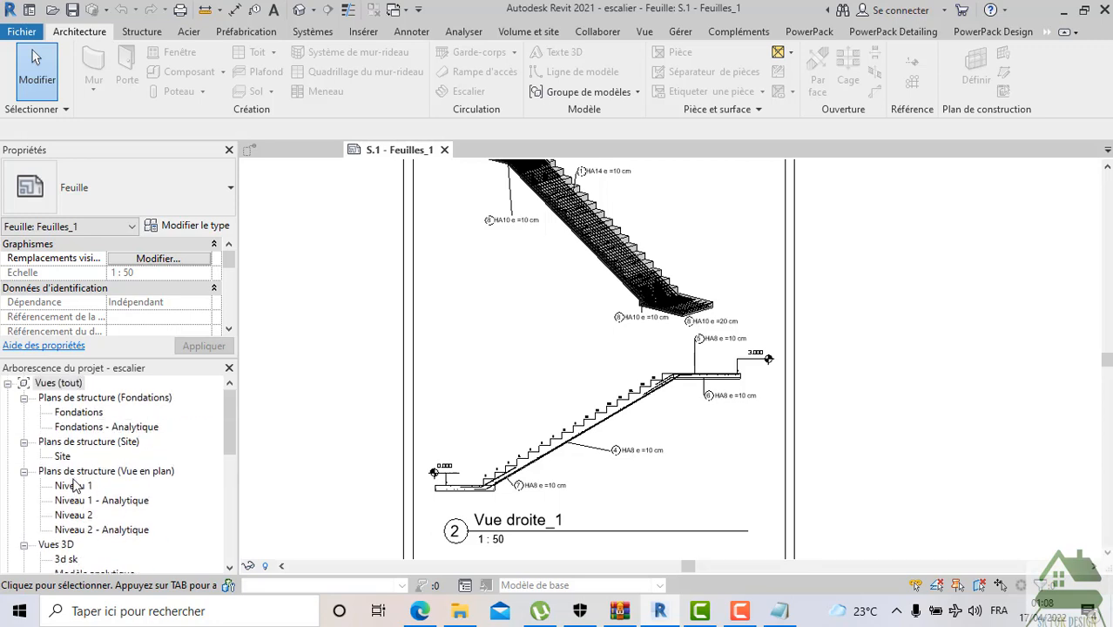
pyautogui.scroll(-2, 75, 485)
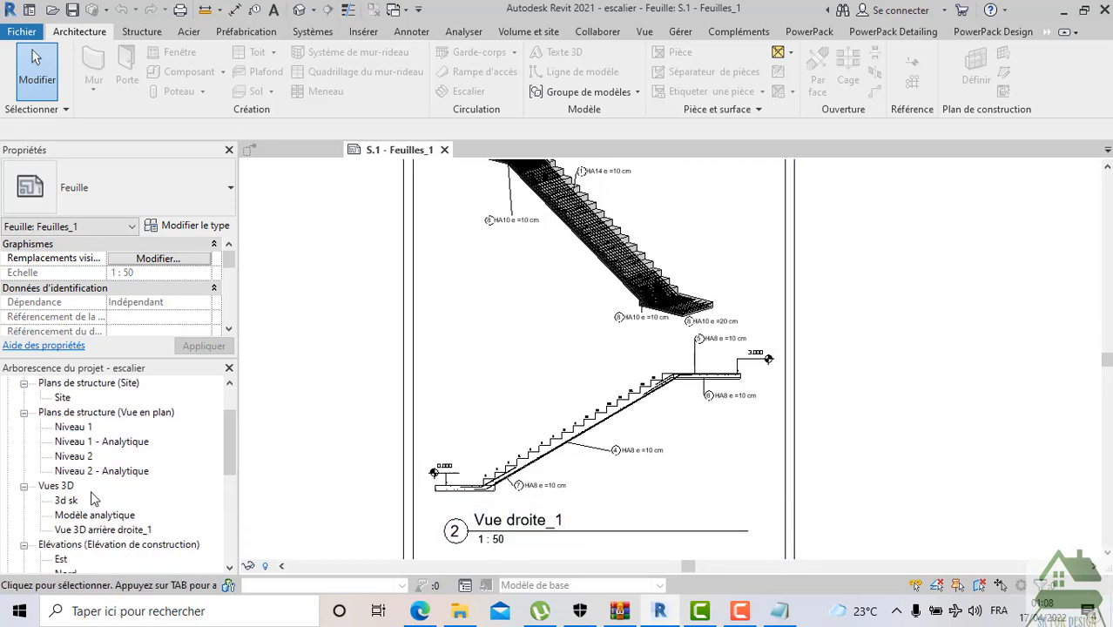
pyautogui.scroll(-5, 95, 495)
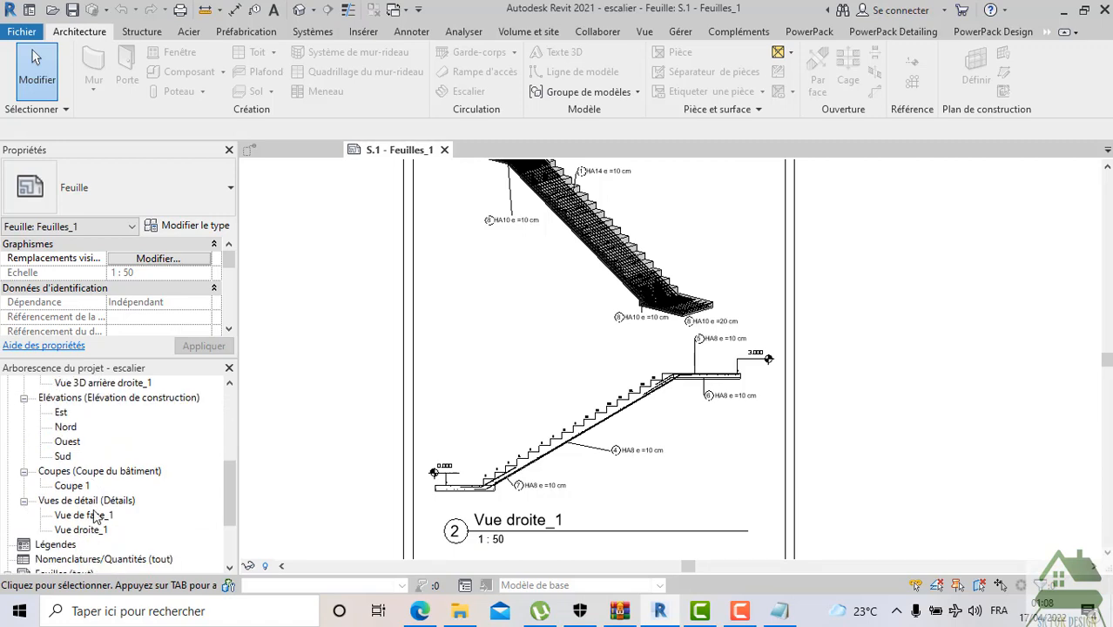
pyautogui.doubleClick(96, 516)
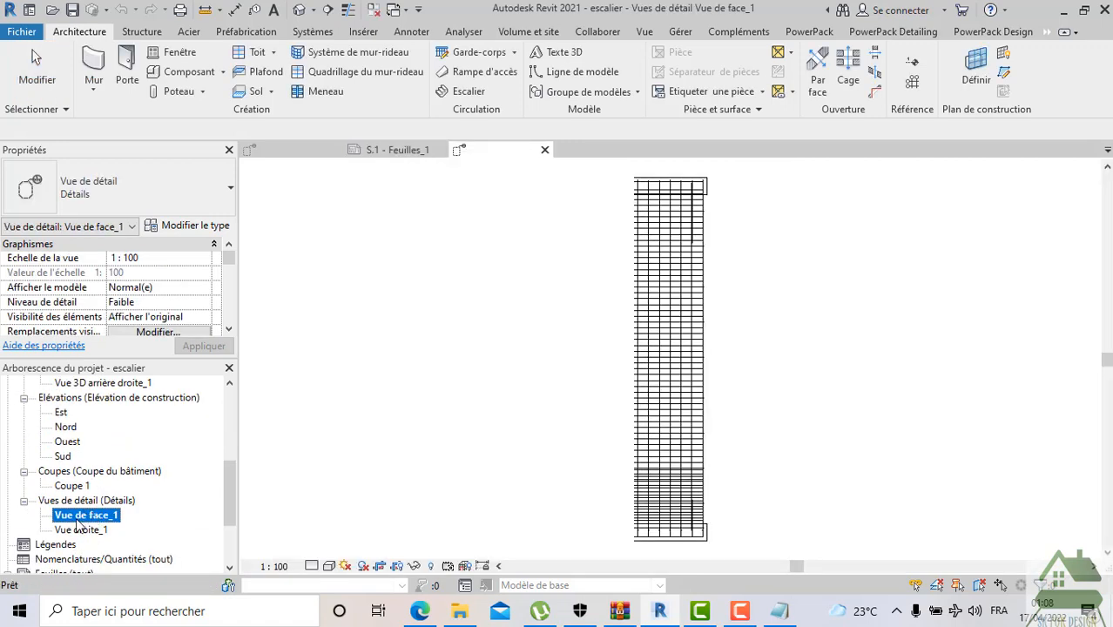
# Open the Vue droite_1 detail view and examine the reinforcing bars at the lower landing and the start of the flight
pyautogui.doubleClick(80, 529)
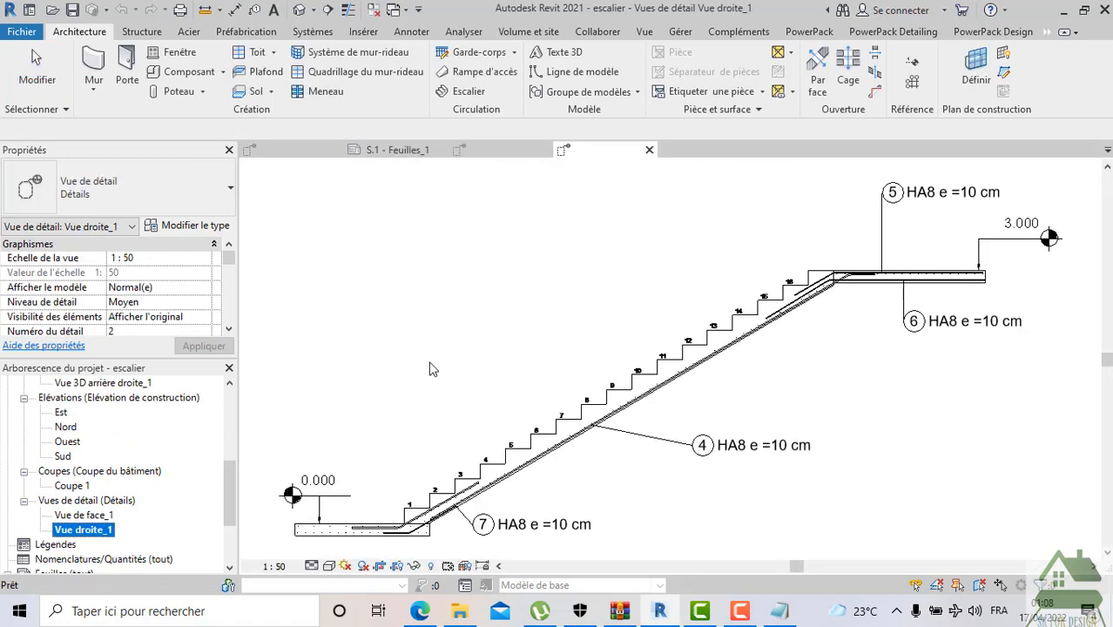
pyautogui.scroll(-1, 430, 369)
pyautogui.scroll(6, 429, 369)
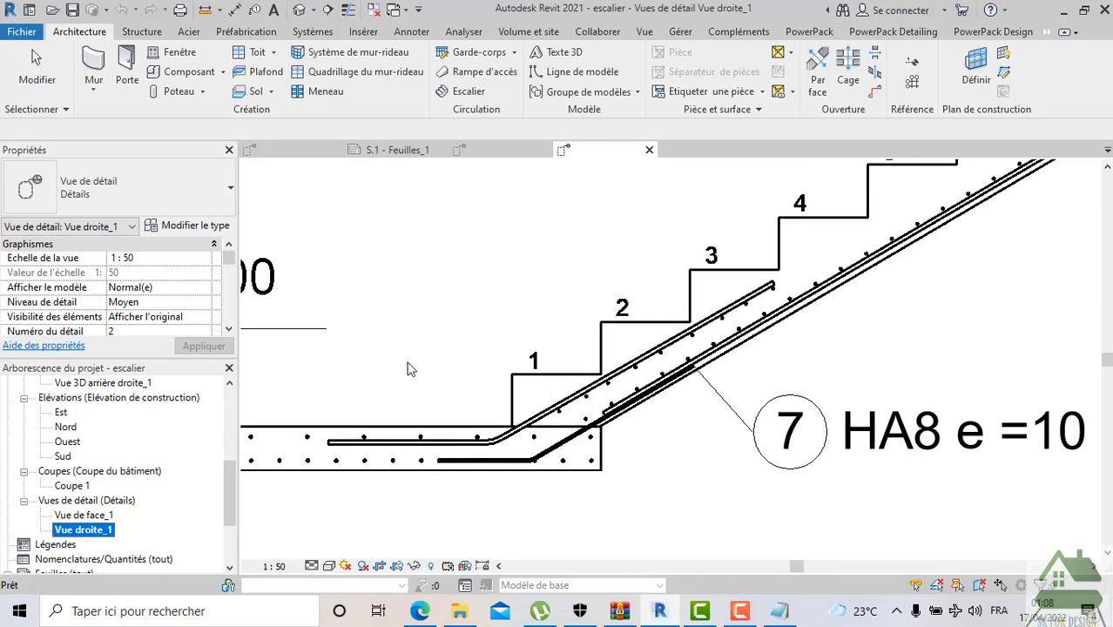
pyautogui.scroll(-1, 409, 369)
pyautogui.scroll(-2, 415, 435)
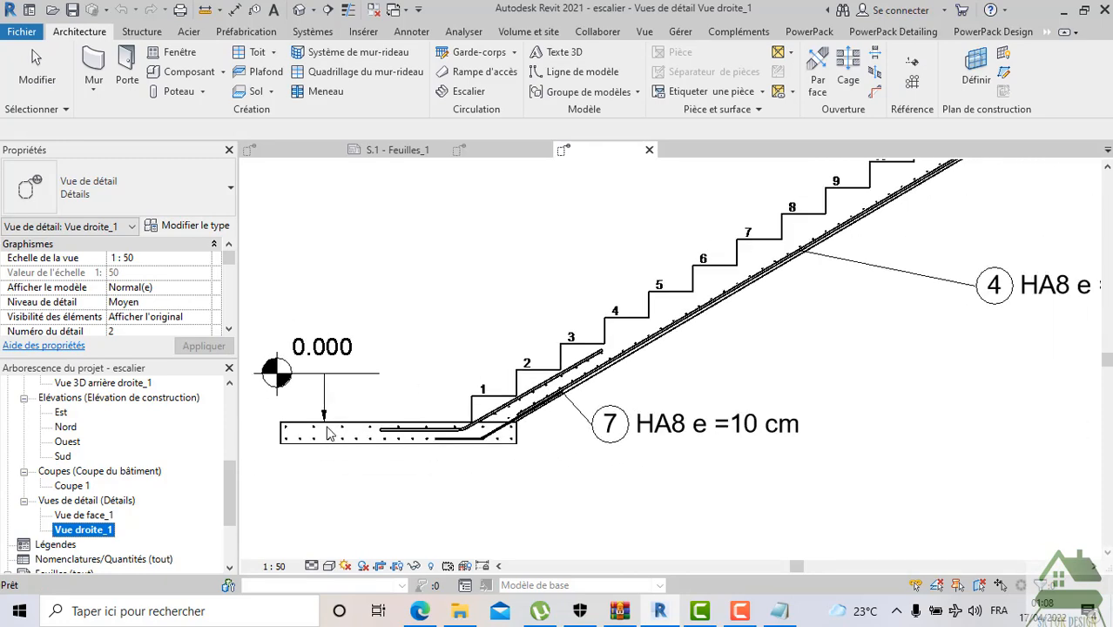
pyautogui.scroll(3, 315, 442)
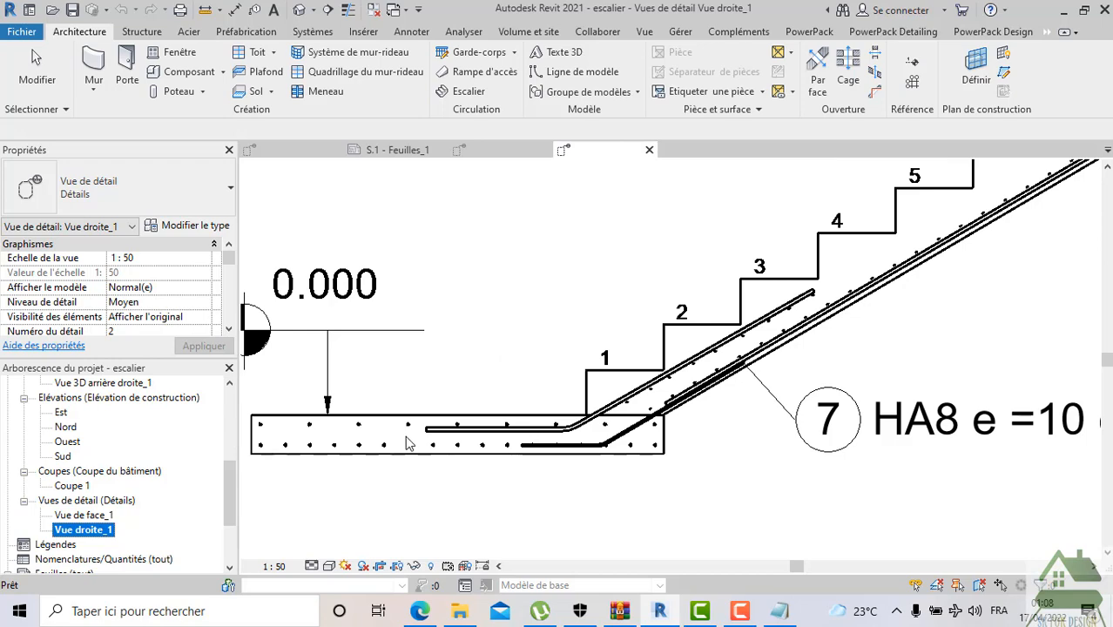
pyautogui.scroll(-1, 409, 444)
pyautogui.scroll(-2, 383, 449)
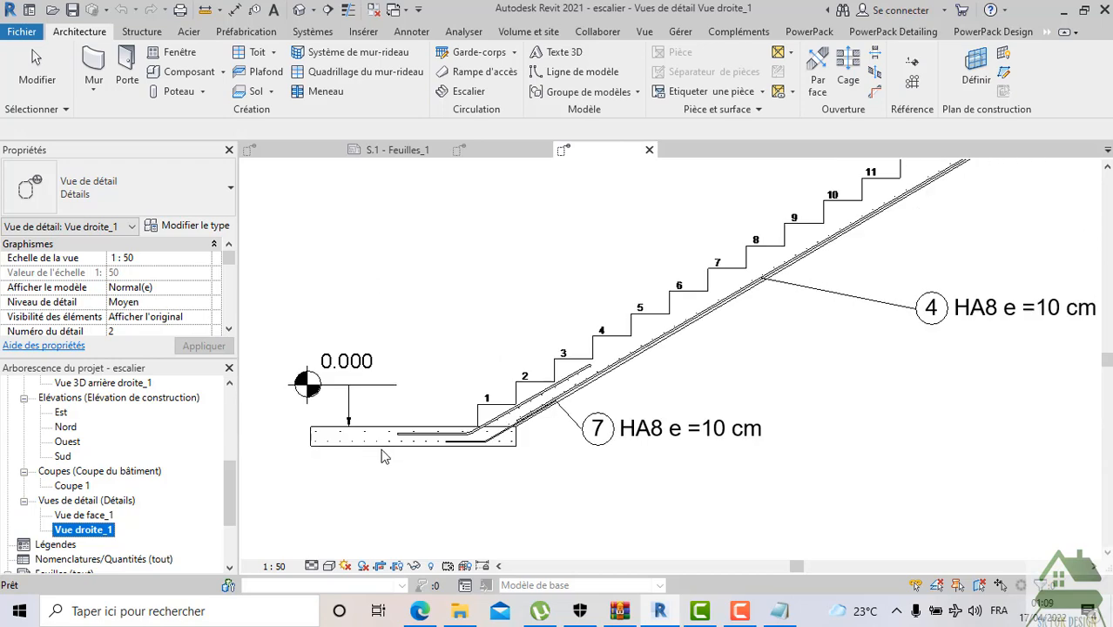
# Examine the bars at the lower landing, the upper landing and along the flight in the Vue droite_1 detail view
pyautogui.scroll(3, 375, 448)
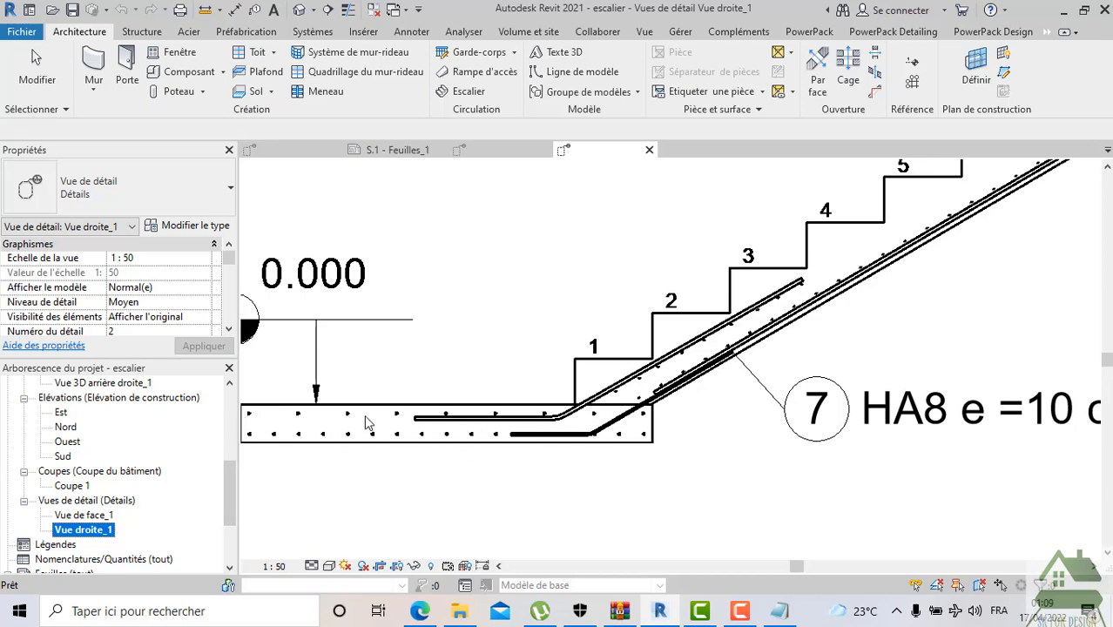
pyautogui.scroll(-3, 366, 422)
pyautogui.click(700, 445)
pyautogui.scroll(-2, 484, 466)
pyautogui.moveTo(782, 361); pyautogui.dragTo(580, 410, button='middle')
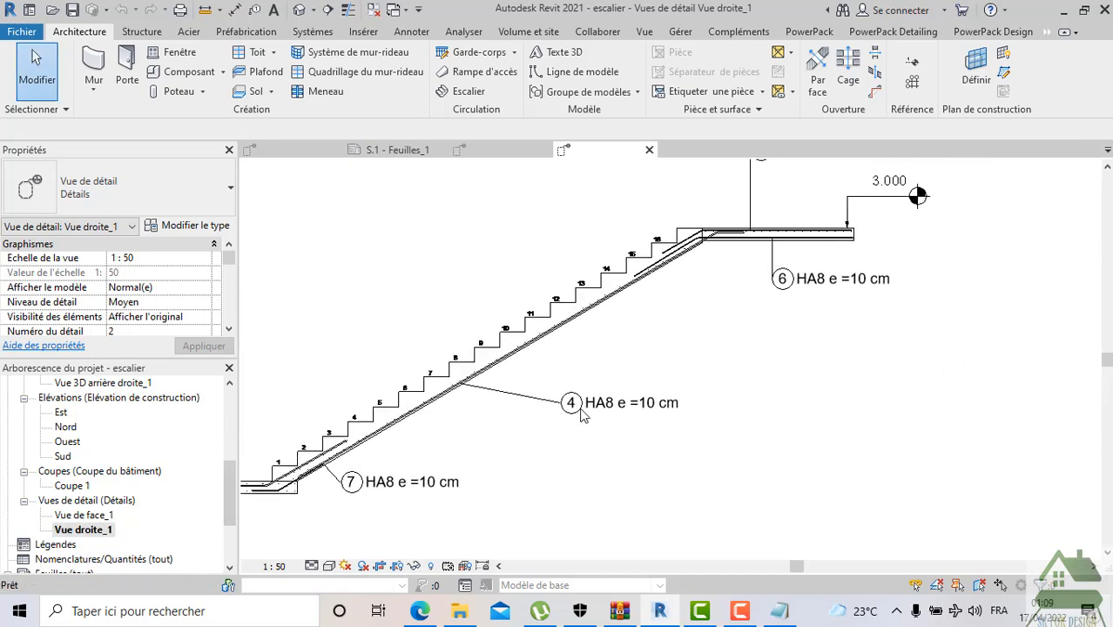
pyautogui.scroll(4, 740, 231)
pyautogui.scroll(-1, 875, 249)
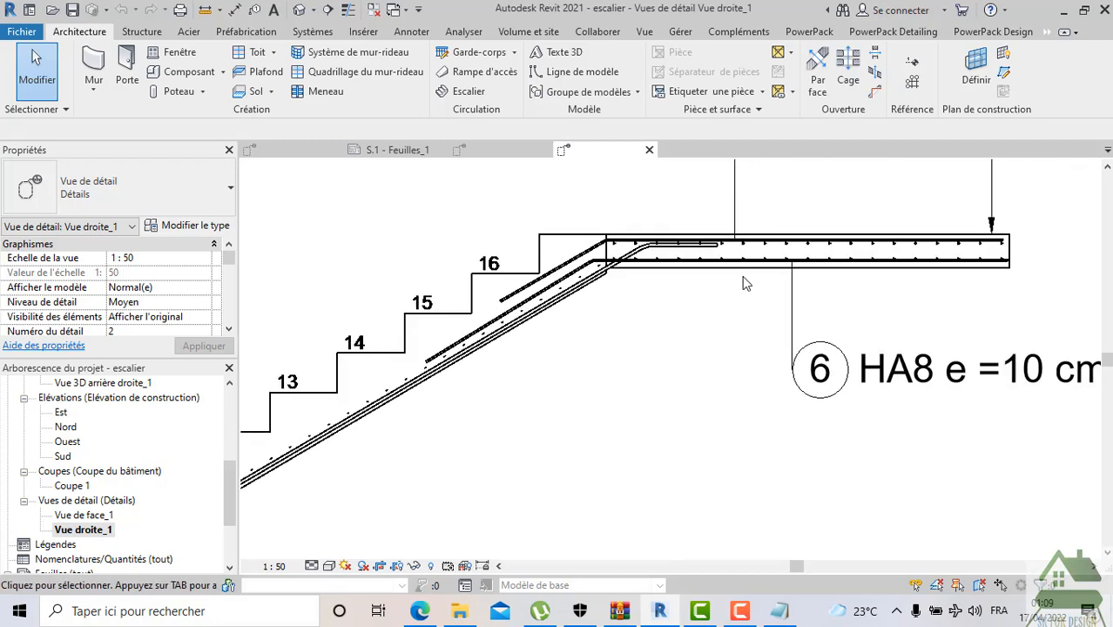
pyautogui.scroll(-2, 901, 243)
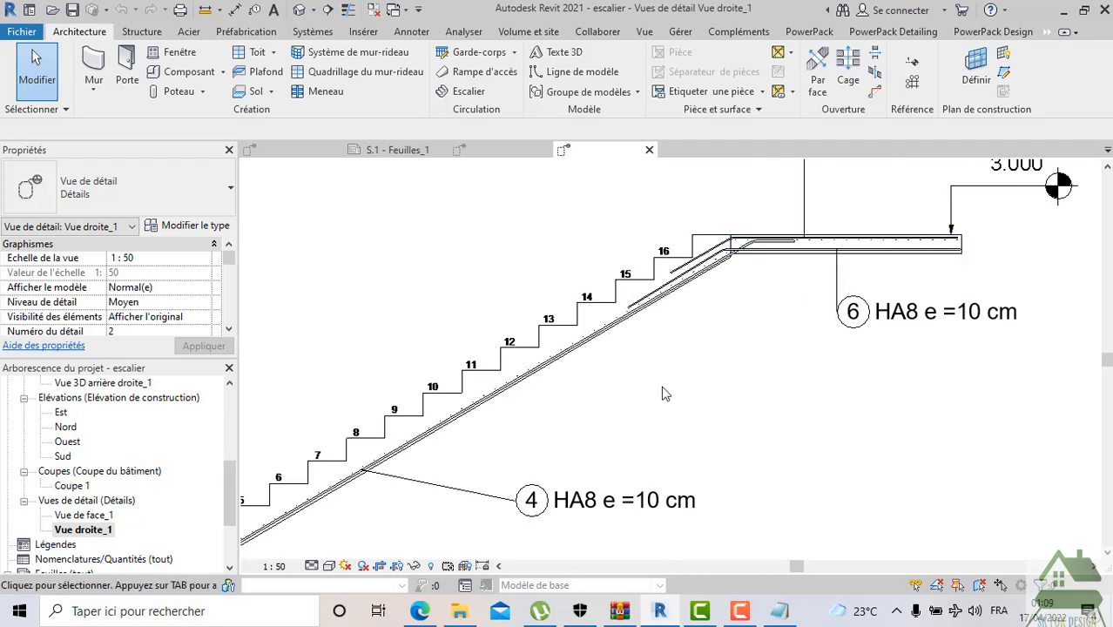
pyautogui.scroll(-2, 619, 290)
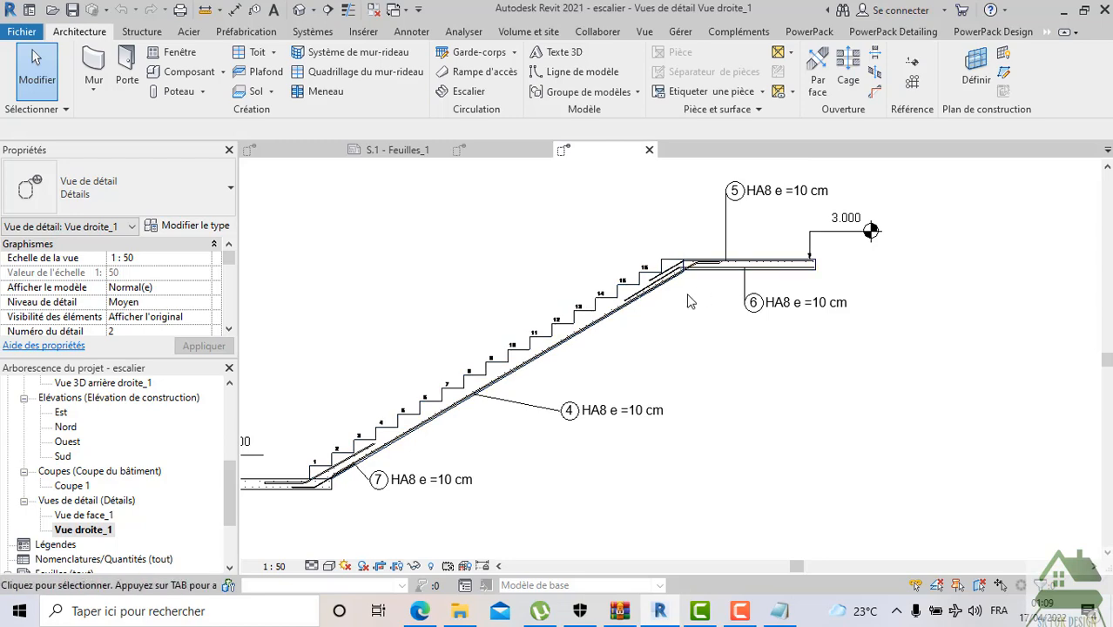
pyautogui.scroll(2, 562, 336)
pyautogui.scroll(3, 523, 431)
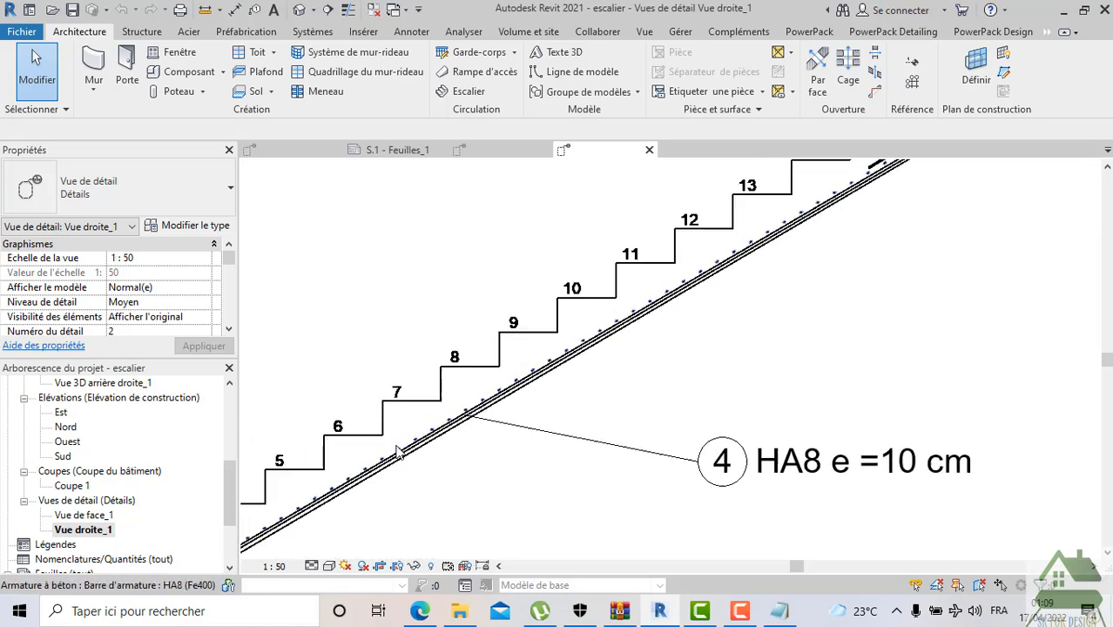
# Set the detail level of the Vue droite_1 view to Elevé
pyautogui.moveTo(520, 436); pyautogui.dragTo(536, 426, button='middle')
pyautogui.click(311, 566)
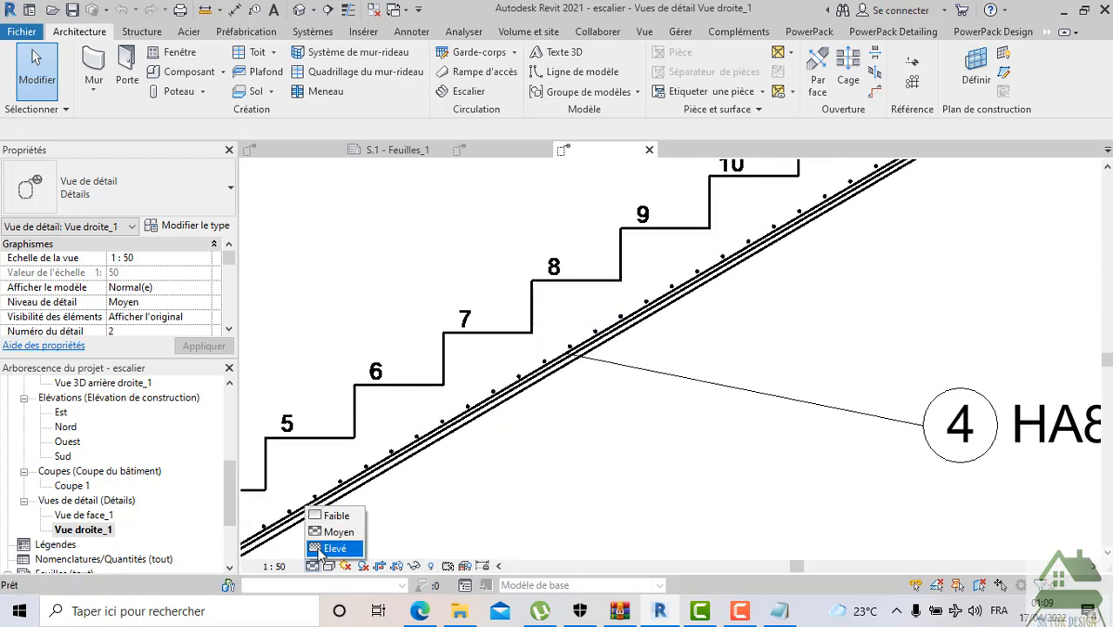
pyautogui.click(333, 548)
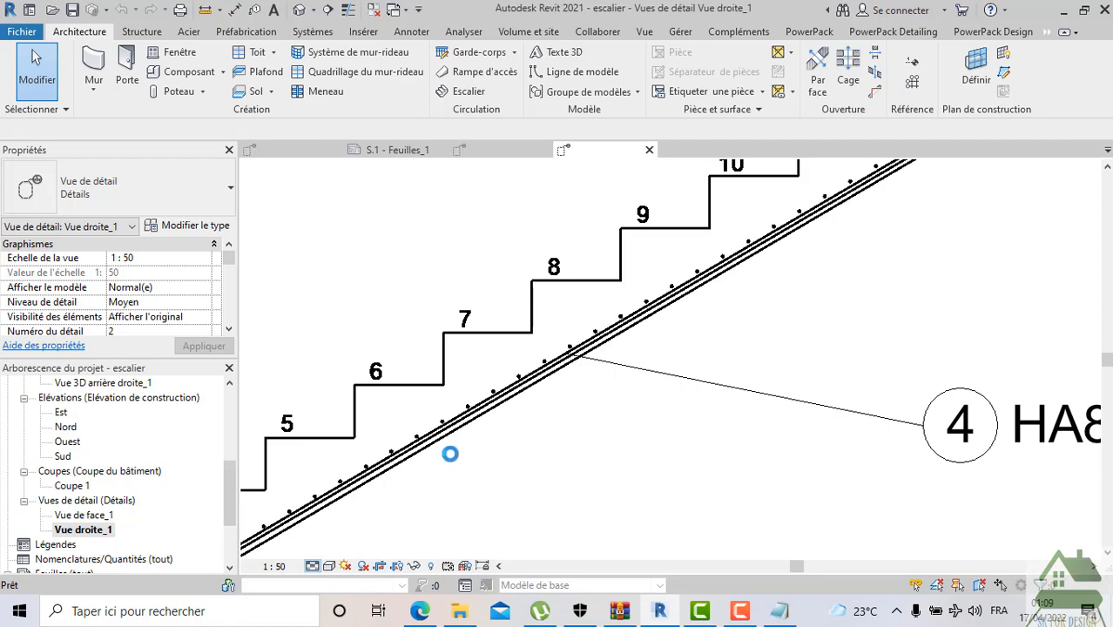
pyautogui.scroll(4, 442, 451)
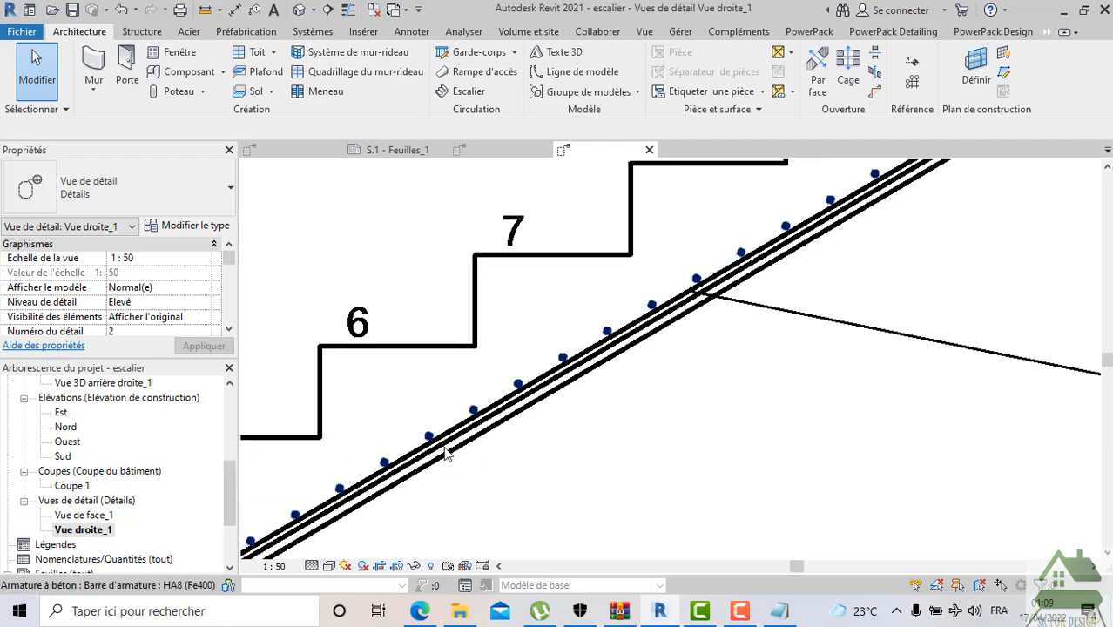
# Select the main longitudinal bar of the flight and examine its run from the lower landing to the upper landing
pyautogui.click(498, 430)
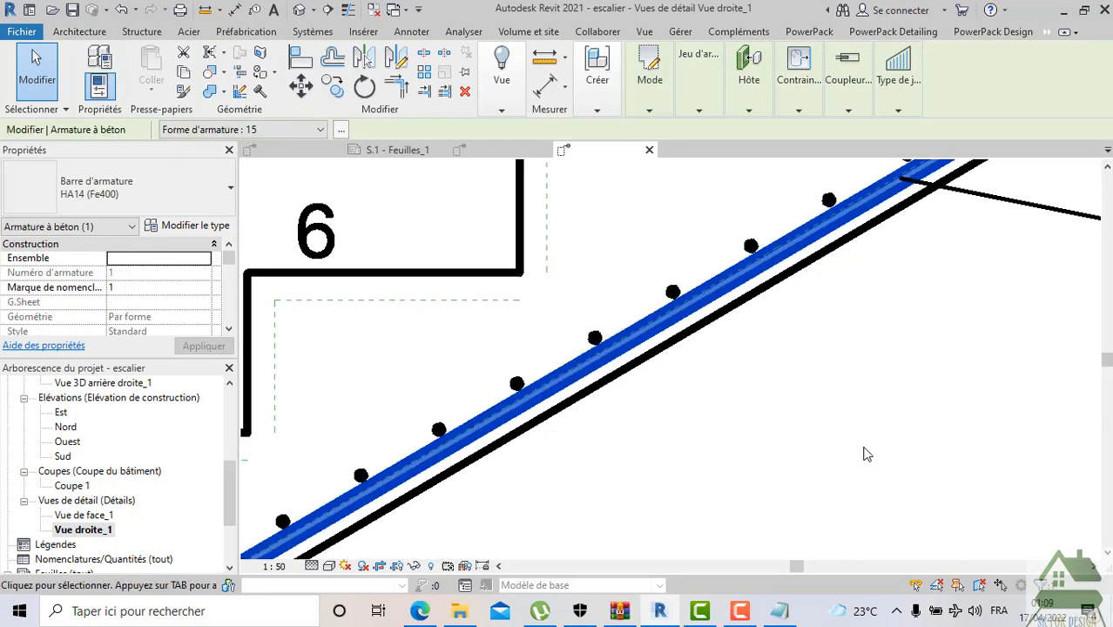
pyautogui.scroll(-3, 689, 446)
pyautogui.press('Escape')
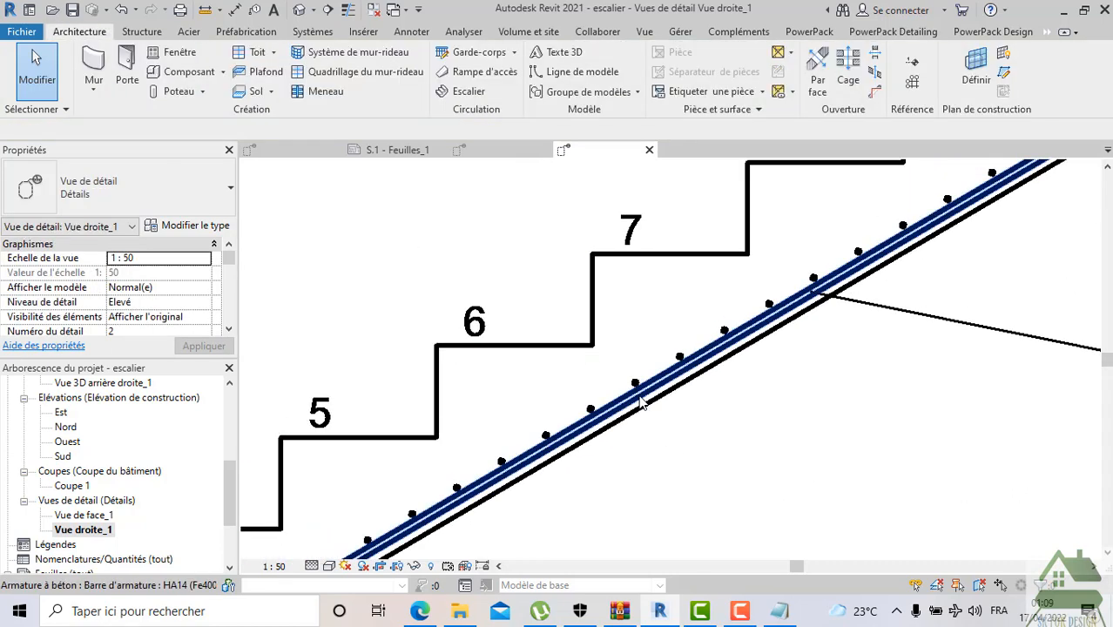
pyautogui.scroll(-2, 749, 442)
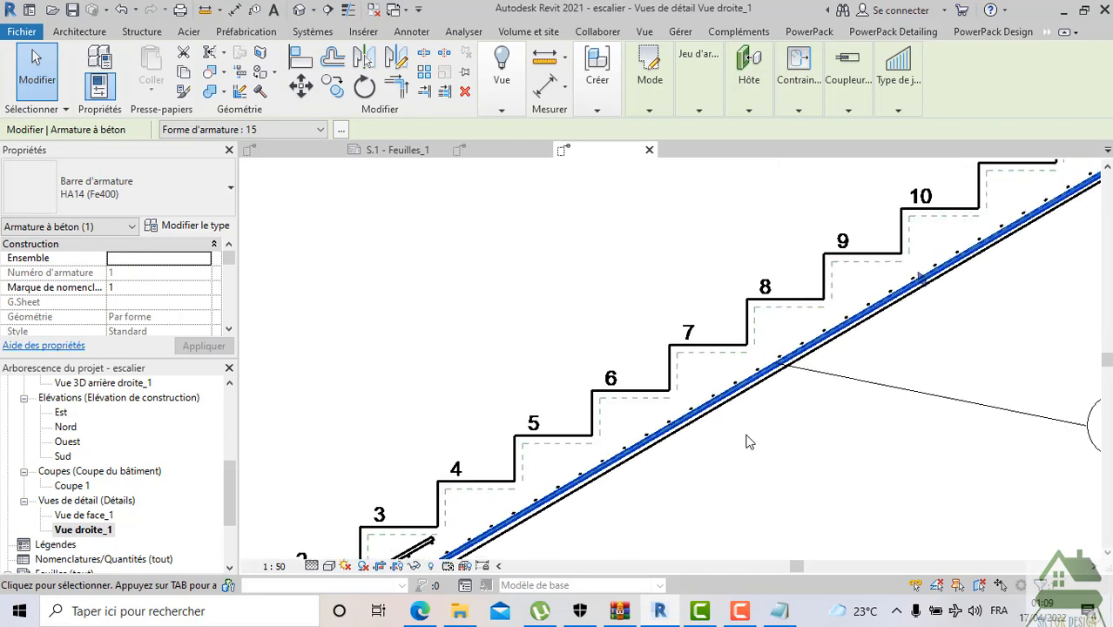
pyautogui.scroll(-2, 746, 444)
pyautogui.scroll(5, 704, 472)
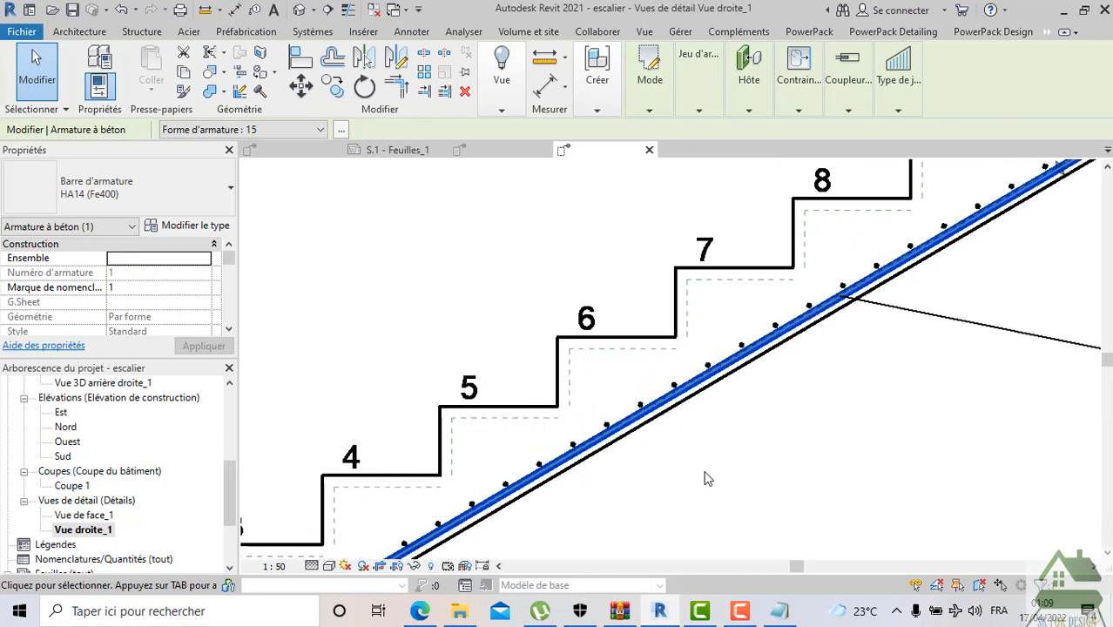
pyautogui.scroll(-2, 705, 471)
pyautogui.scroll(-2, 704, 478)
pyautogui.scroll(-3, 526, 344)
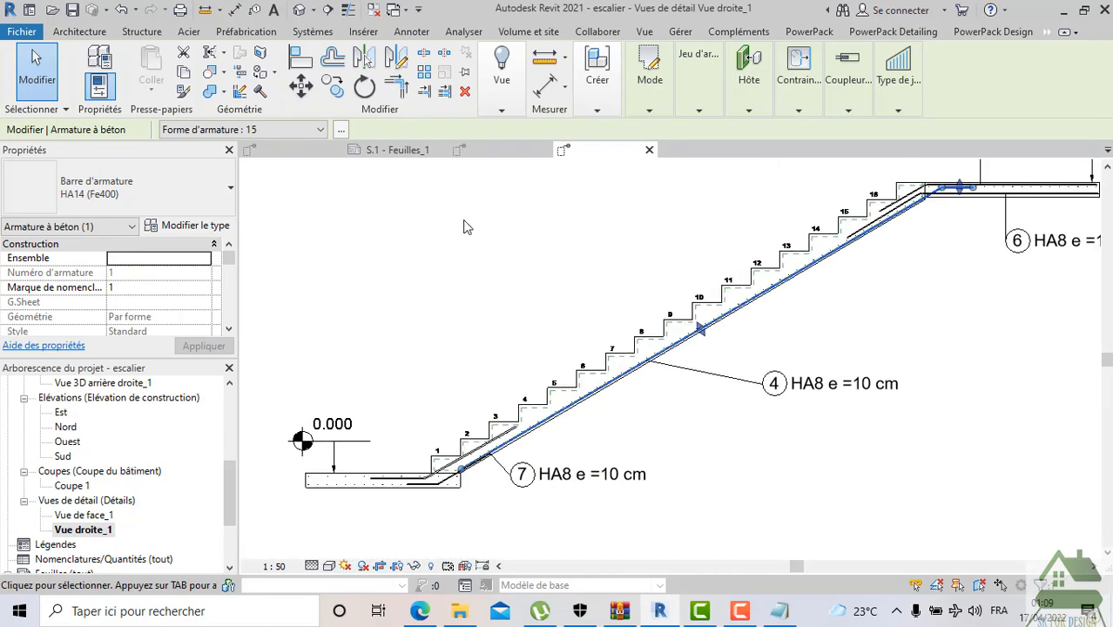
# Open the default 3D view and set its detail level to Elevé
pyautogui.click(313, 11)
pyautogui.click(333, 42)
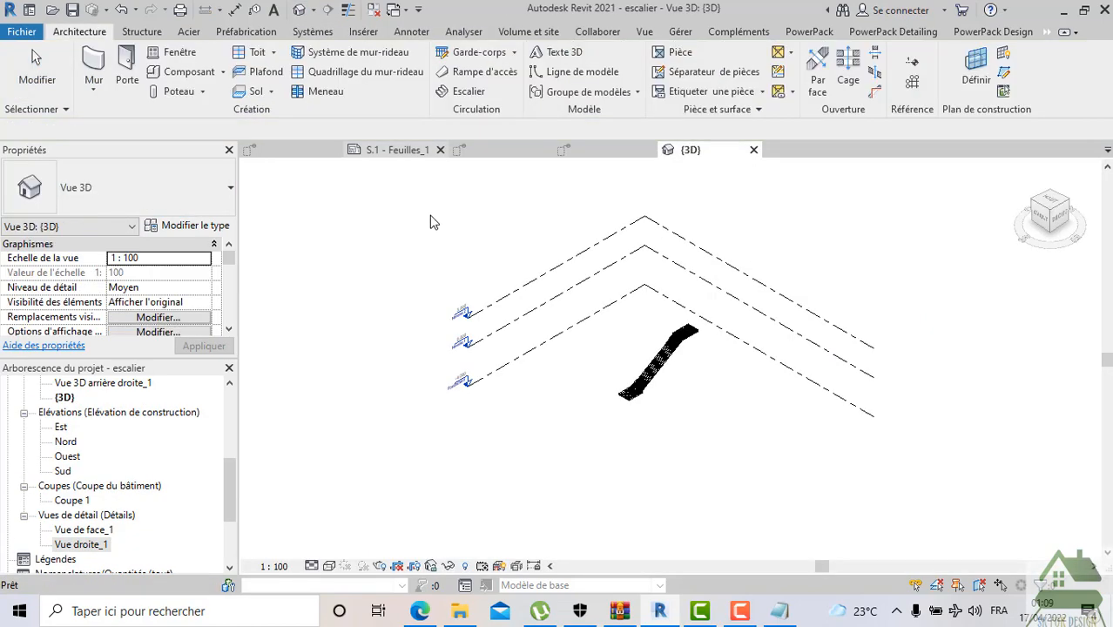
pyautogui.scroll(8, 644, 372)
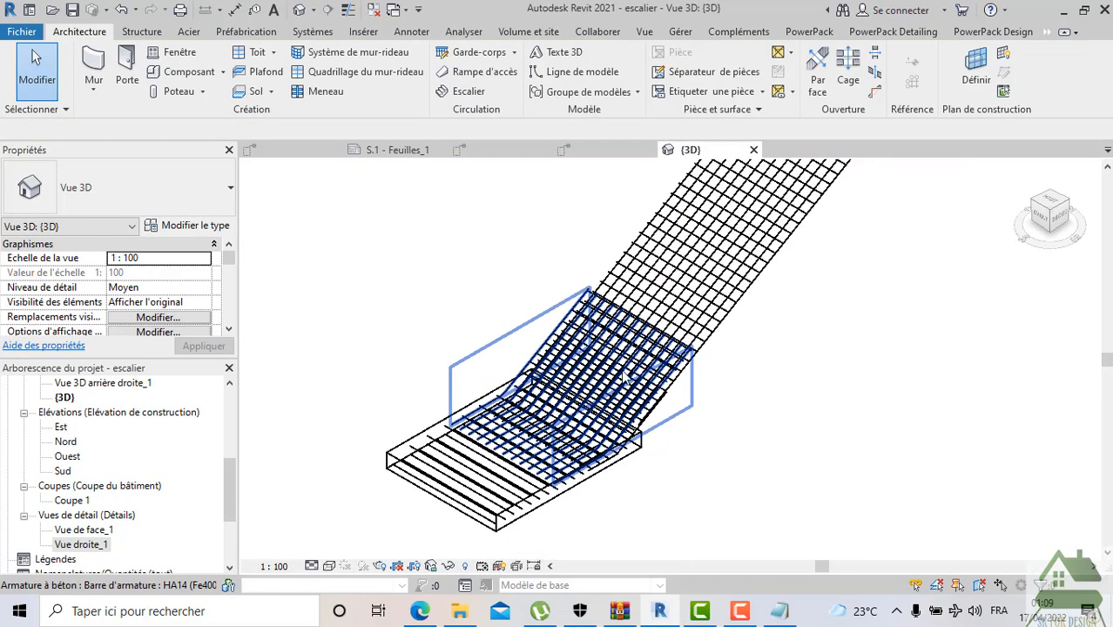
pyautogui.scroll(3, 398, 457)
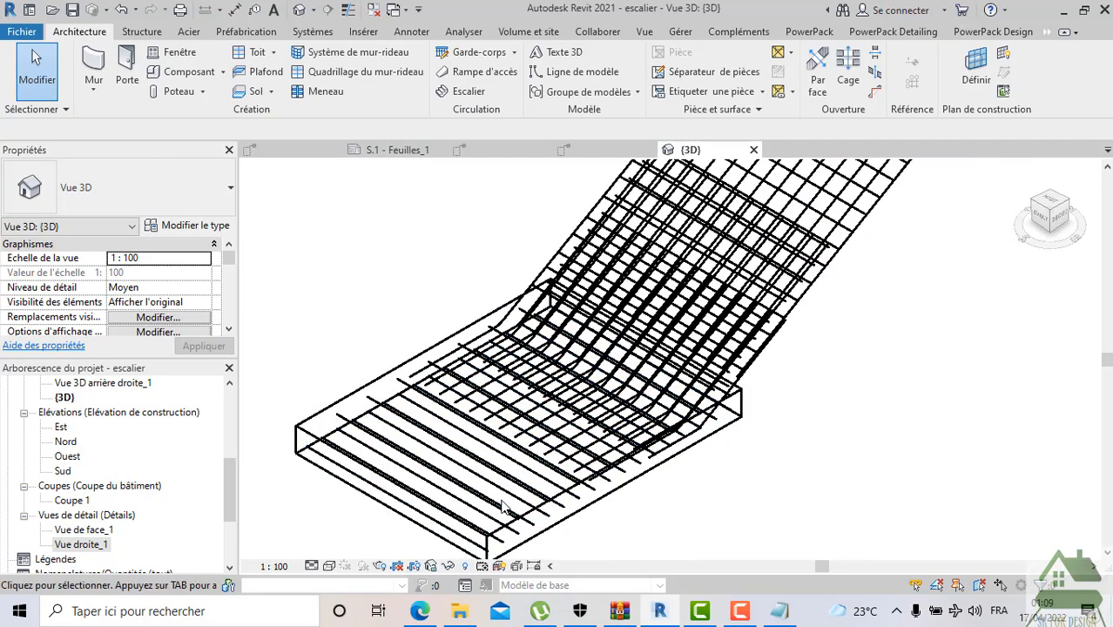
pyautogui.click(311, 566)
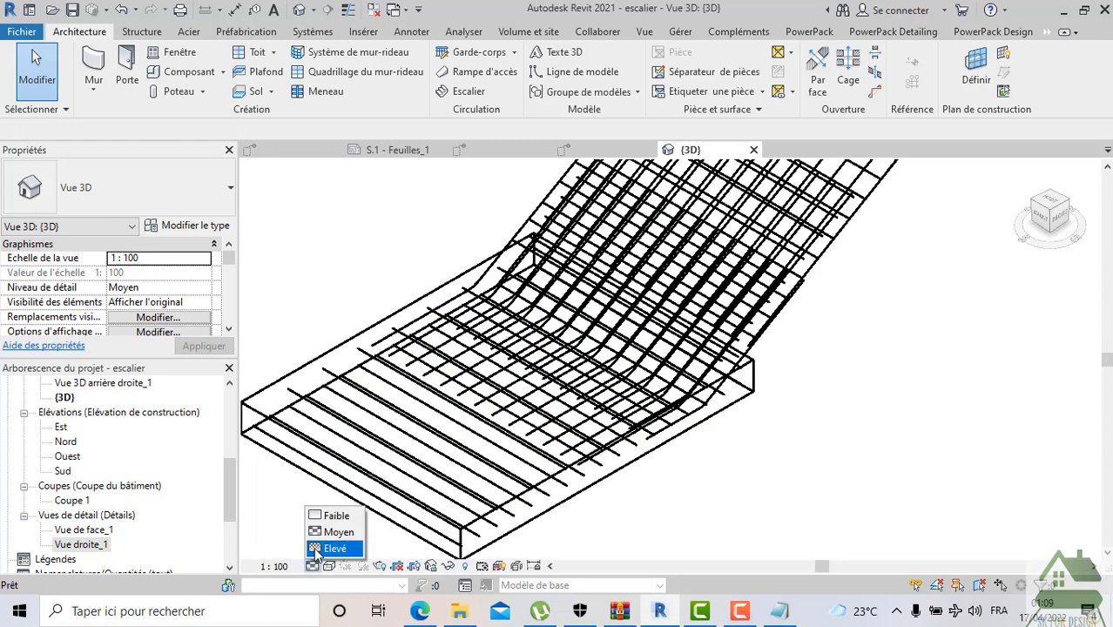
pyautogui.click(325, 554)
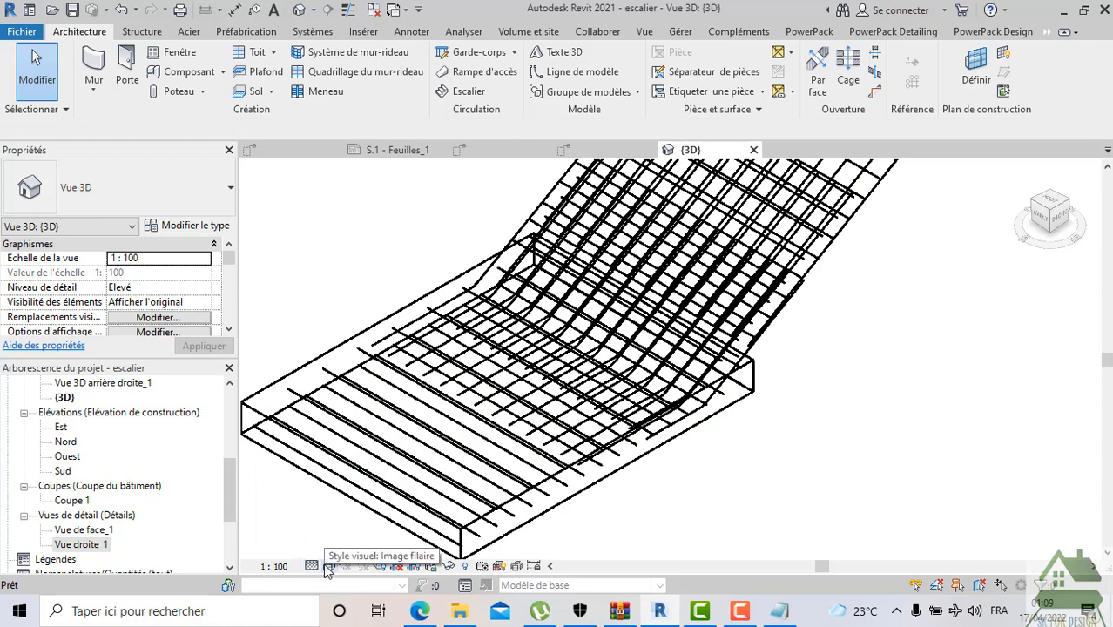
# Set the visual style of the 3D view to Réaliste
pyautogui.click(329, 566)
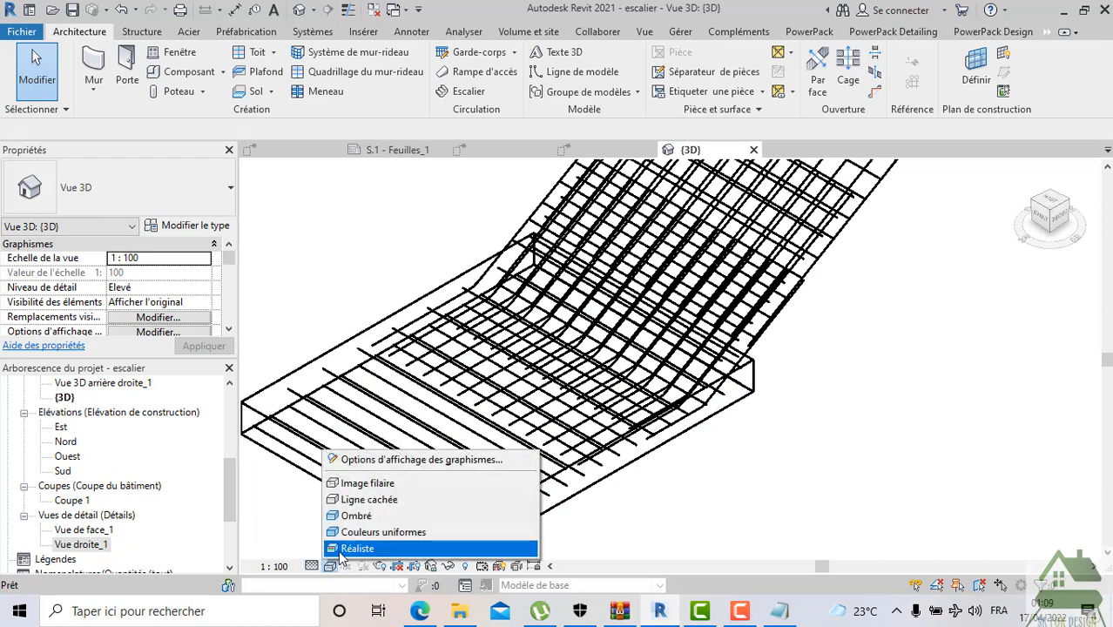
pyautogui.click(385, 567)
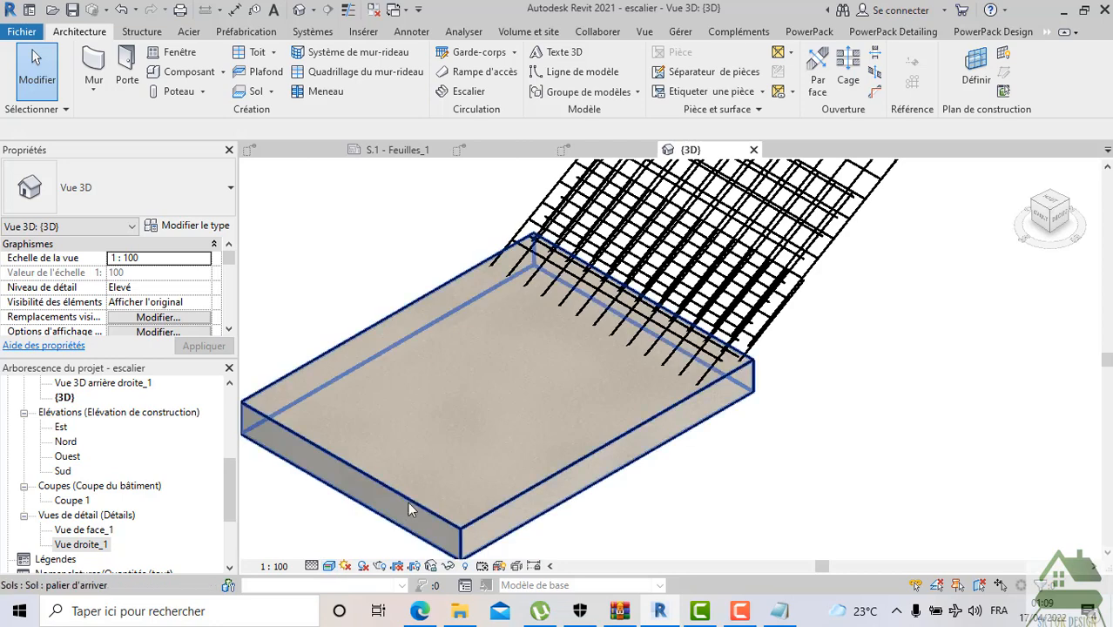
pyautogui.click(334, 566)
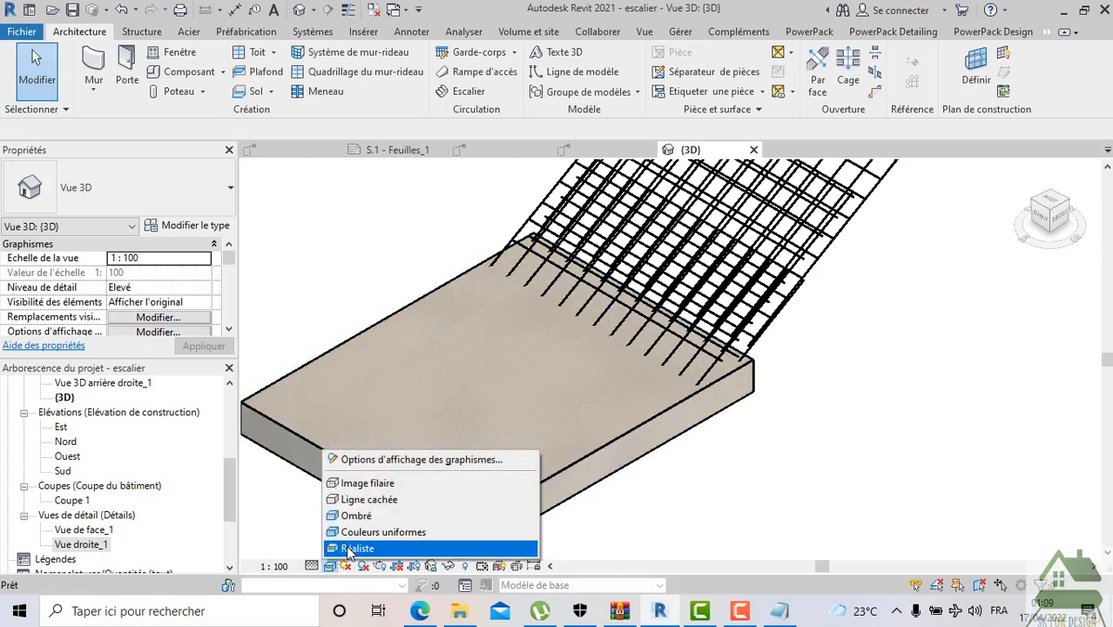
pyautogui.click(355, 548)
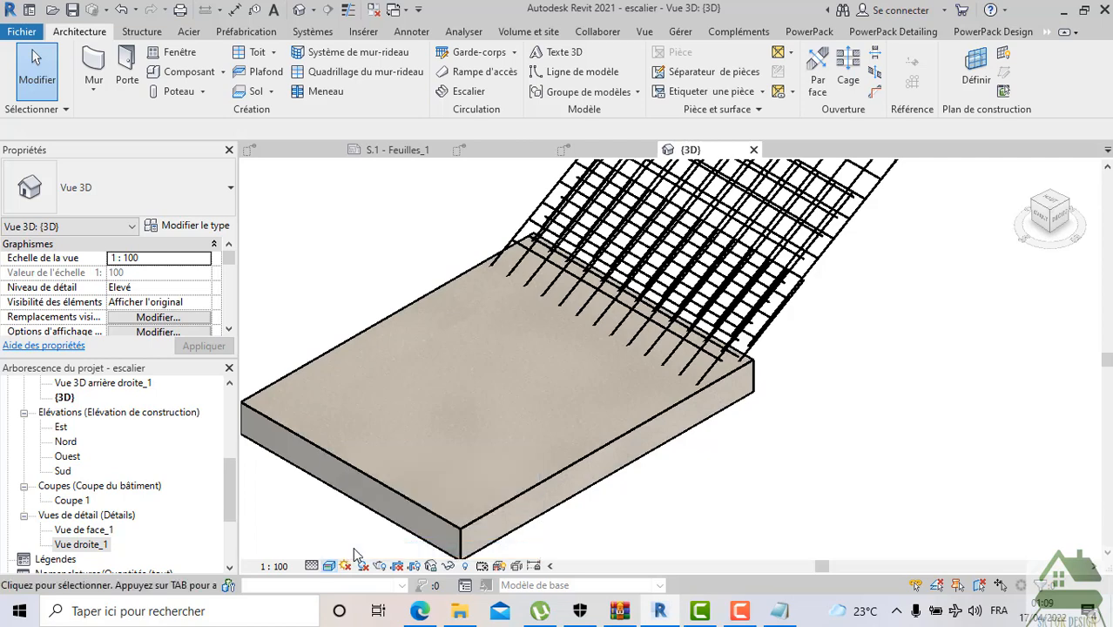
# Select the whole staircase and display its reinforcing bars as 3D SOLID in the active view using PowerPack's rebar visibility command
pyautogui.scroll(-1, 644, 387)
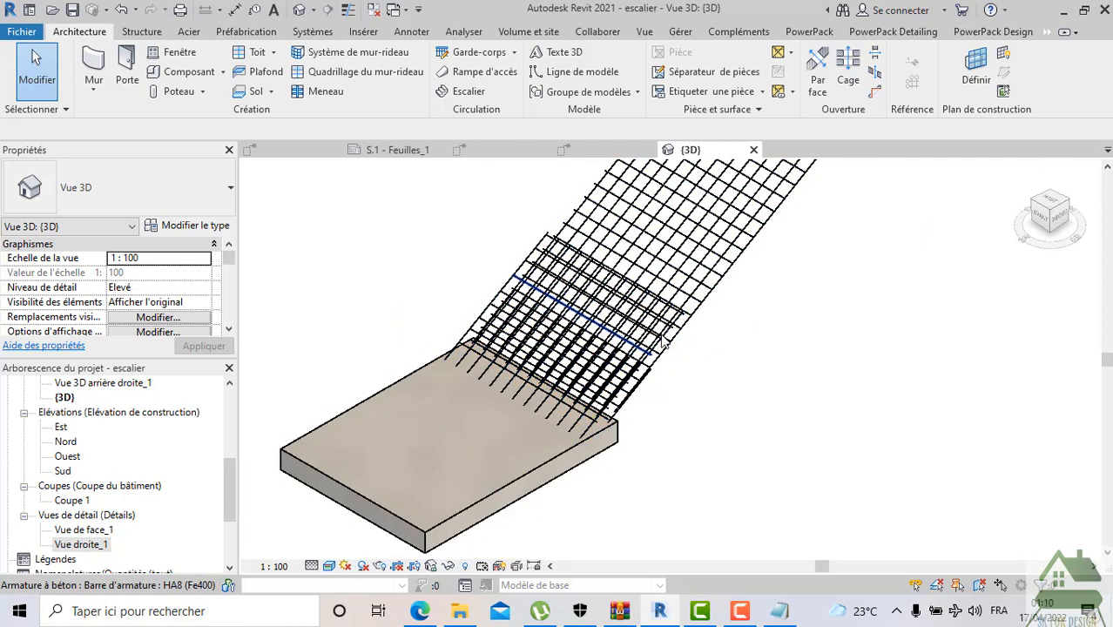
pyautogui.scroll(-4, 708, 294)
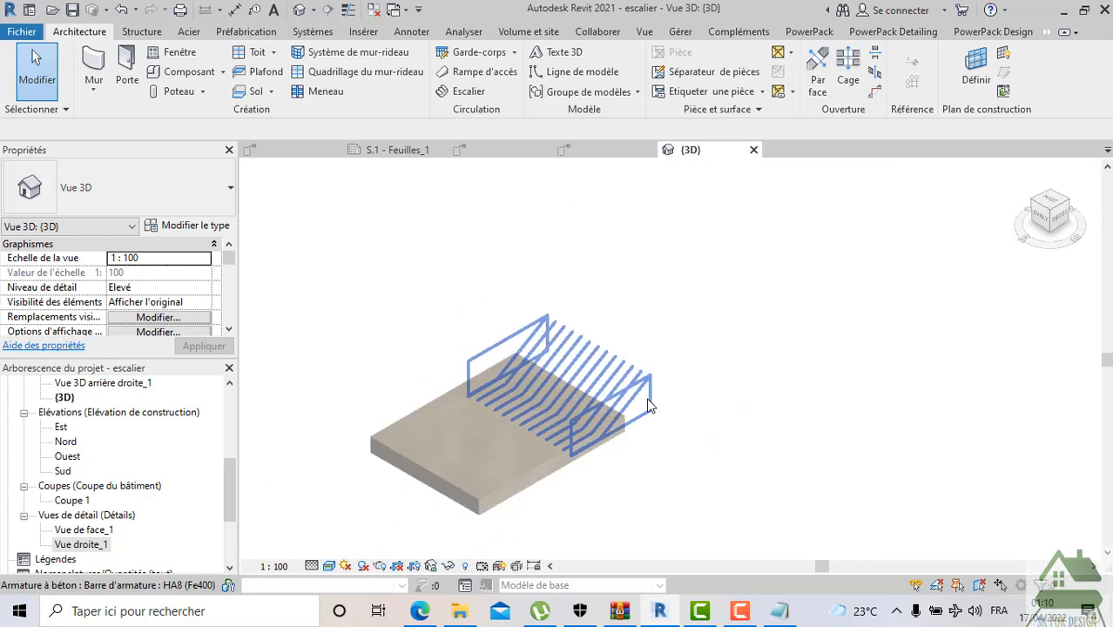
pyautogui.scroll(3, 739, 434)
pyautogui.scroll(-1, 607, 506)
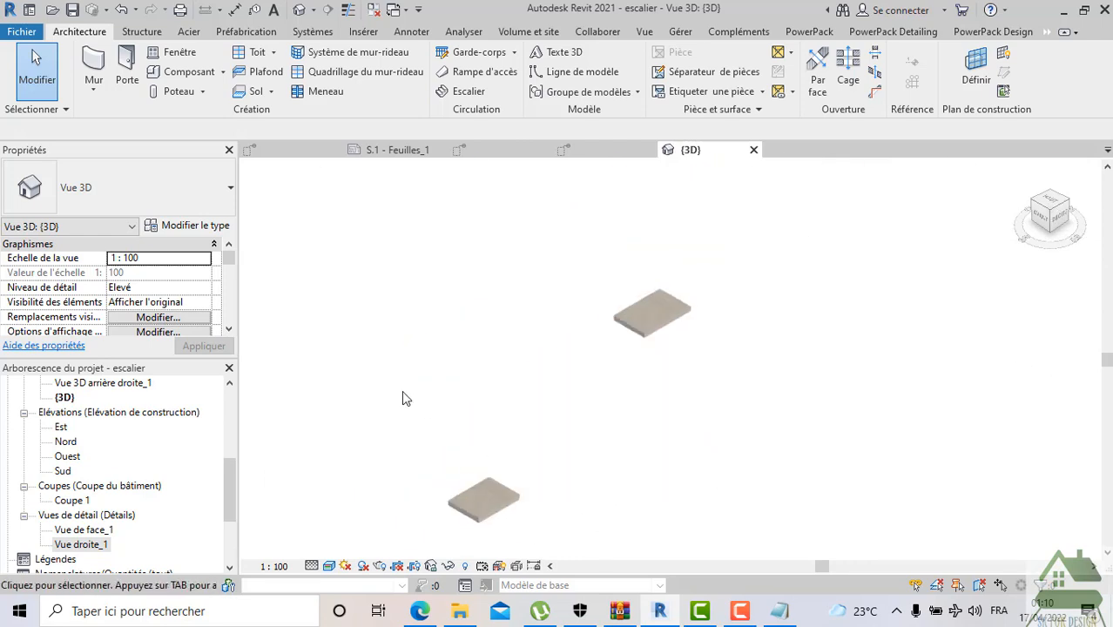
pyautogui.moveTo(396, 332)
pyautogui.mouseDown()
pyautogui.moveTo(676, 526)
pyautogui.moveTo(779, 500)
pyautogui.moveTo(513, 348)
pyautogui.mouseUp()
pyautogui.click(709, 494)
pyautogui.moveTo(425, 328); pyautogui.dragTo(388, 288)
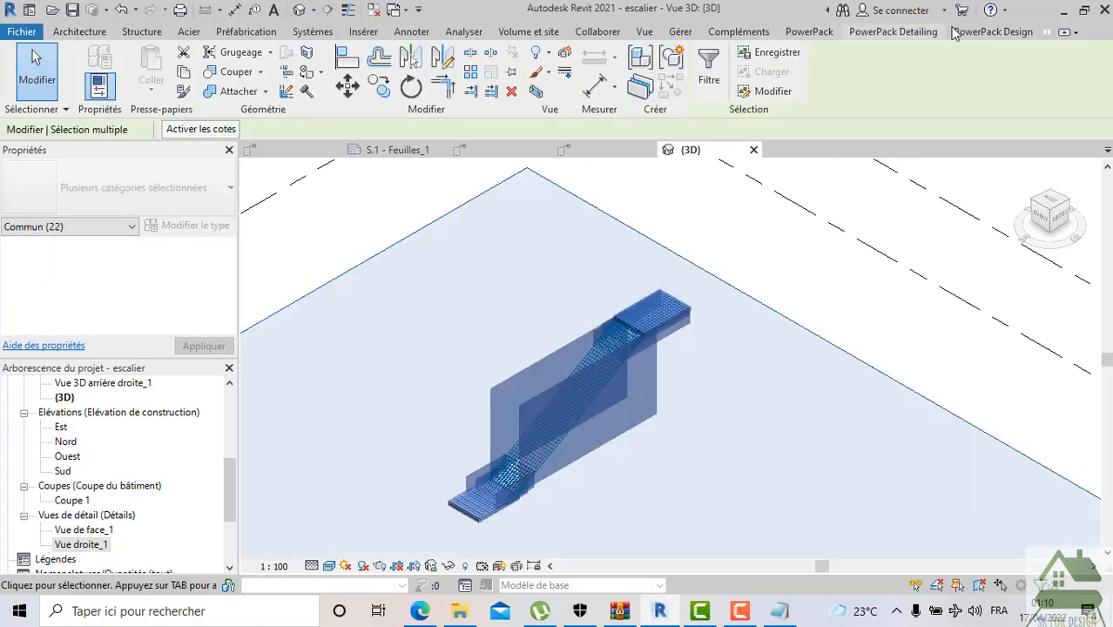
pyautogui.click(910, 35)
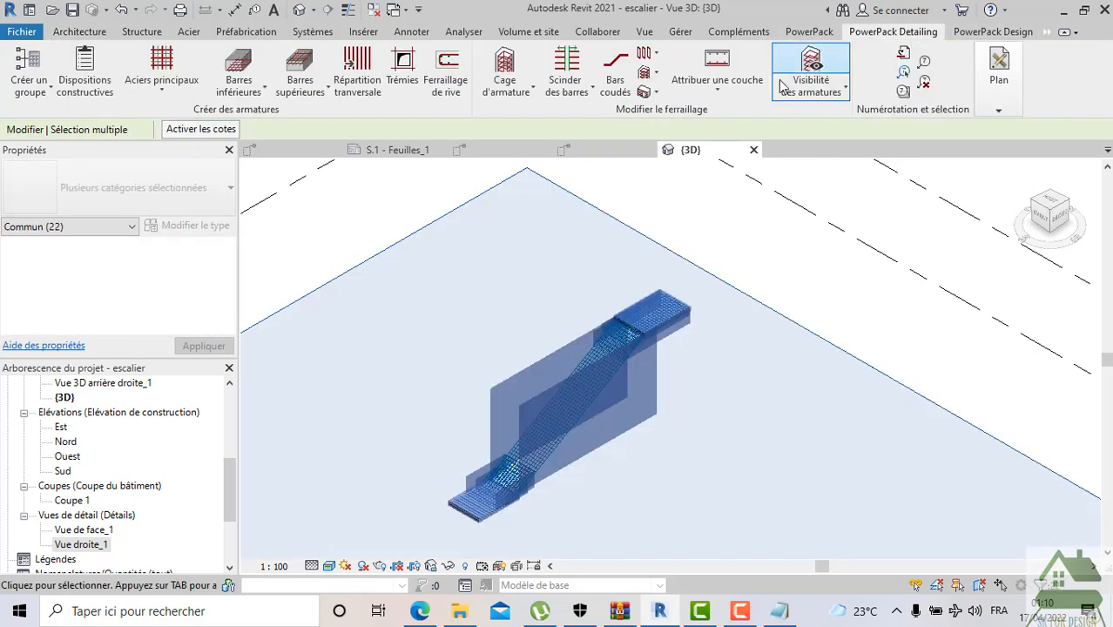
pyautogui.click(806, 68)
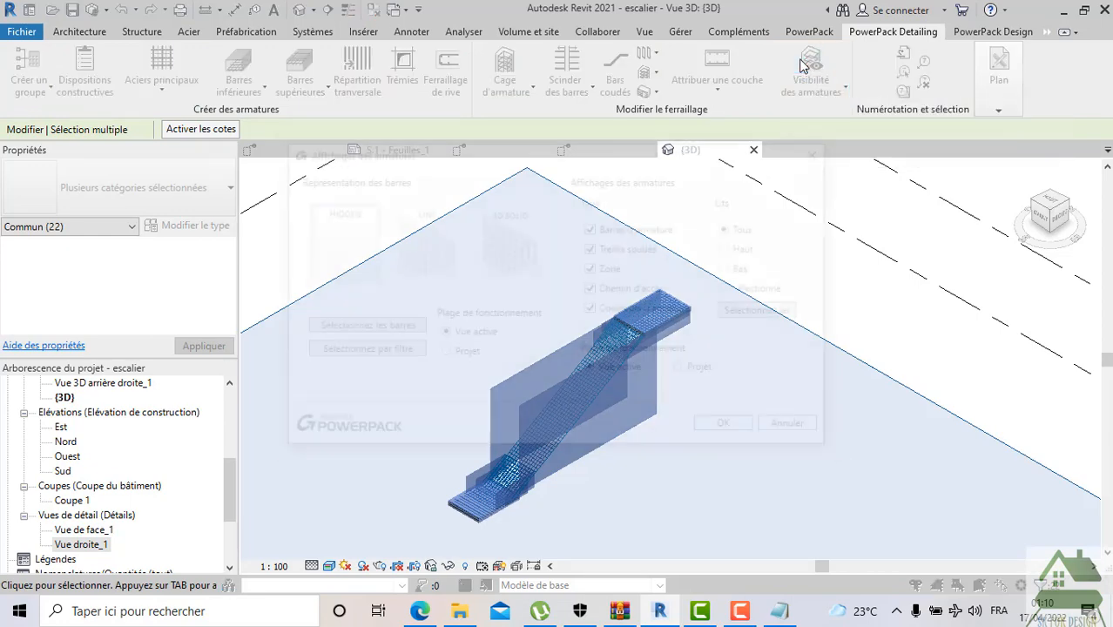
pyautogui.click(493, 275)
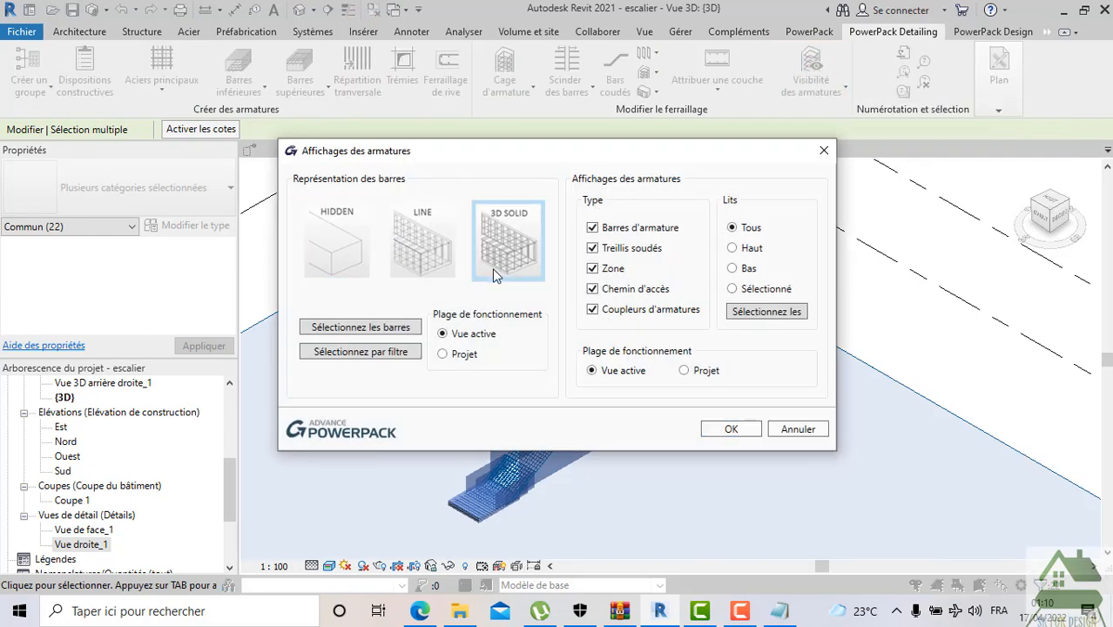
pyautogui.click(729, 429)
pyautogui.click(579, 531)
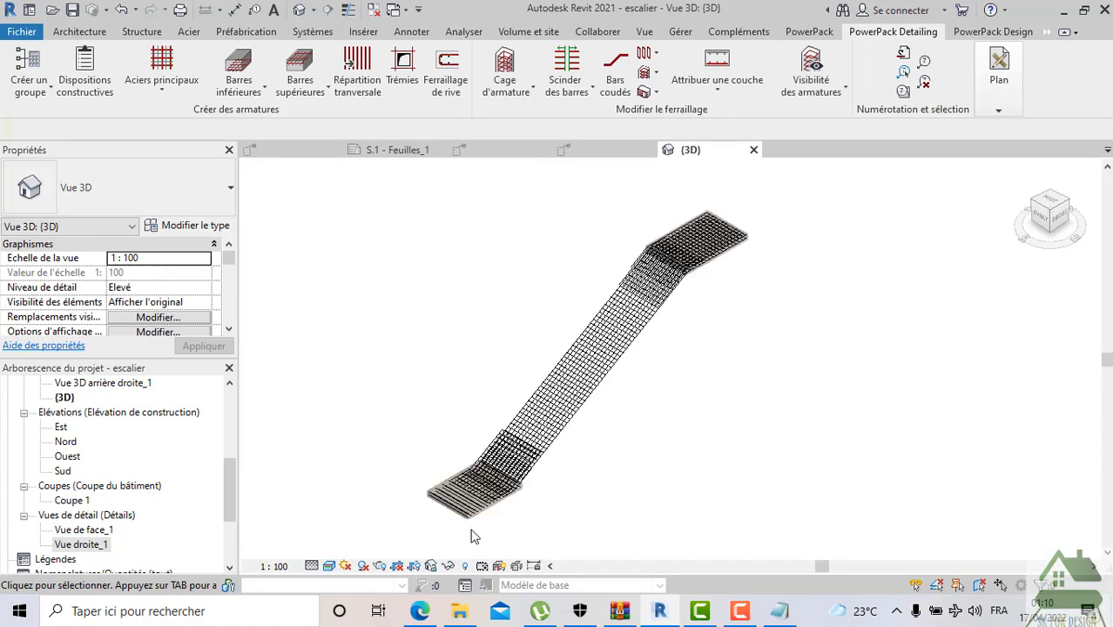
# Examine the solid reinforcing bars in 3D from the lower landing along the flight to the upper landing
pyautogui.scroll(6, 472, 536)
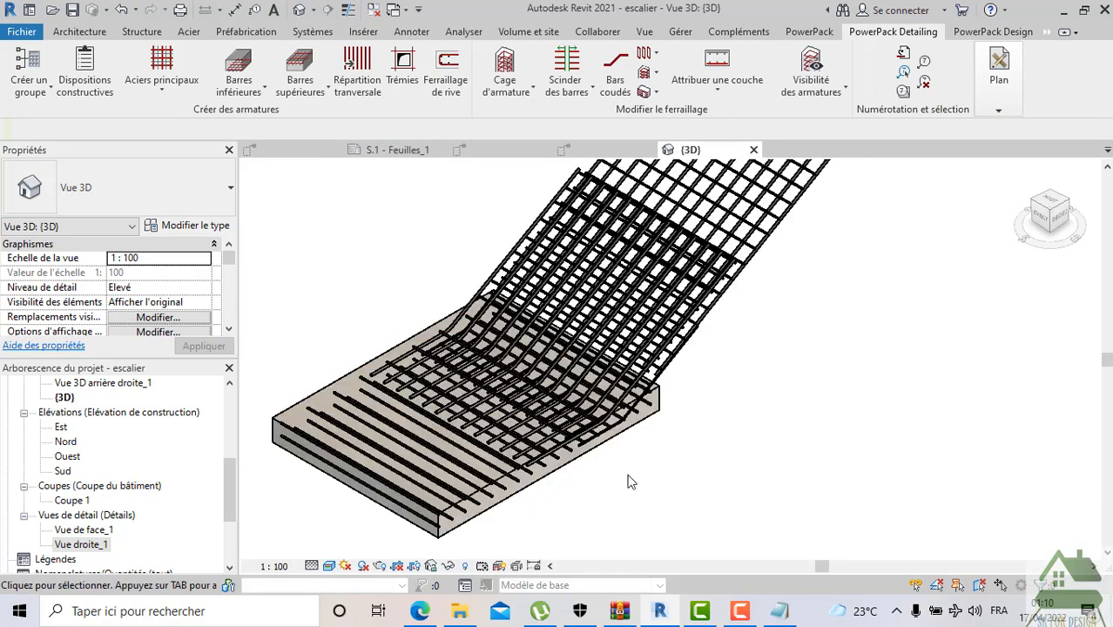
pyautogui.scroll(-1, 627, 475)
pyautogui.moveTo(589, 516); pyautogui.dragTo(455, 576, button='middle')
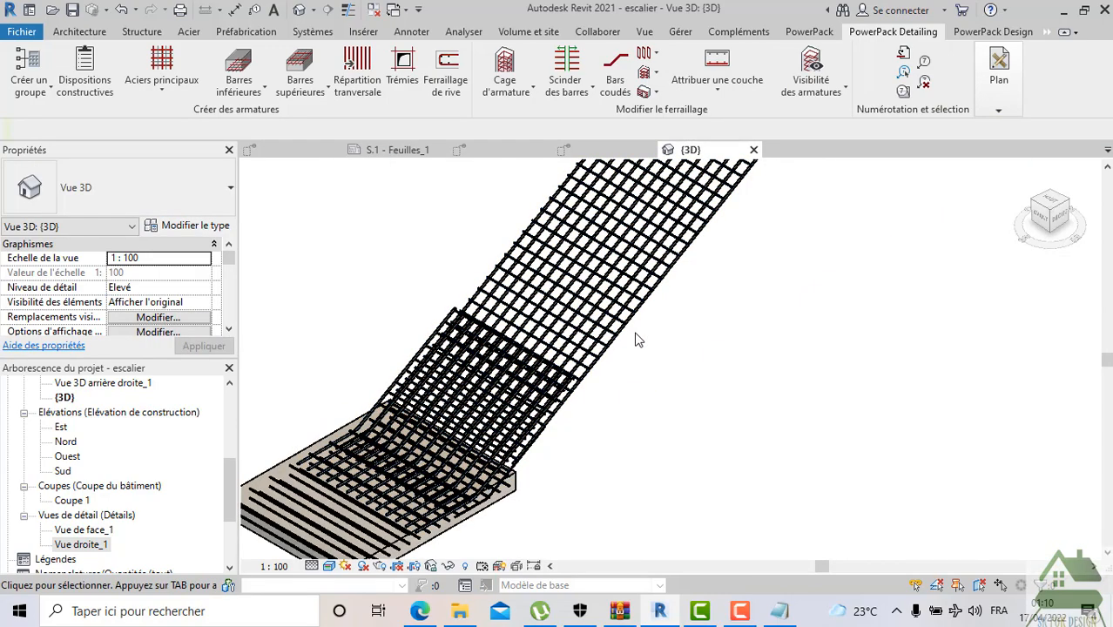
pyautogui.scroll(-3, 624, 353)
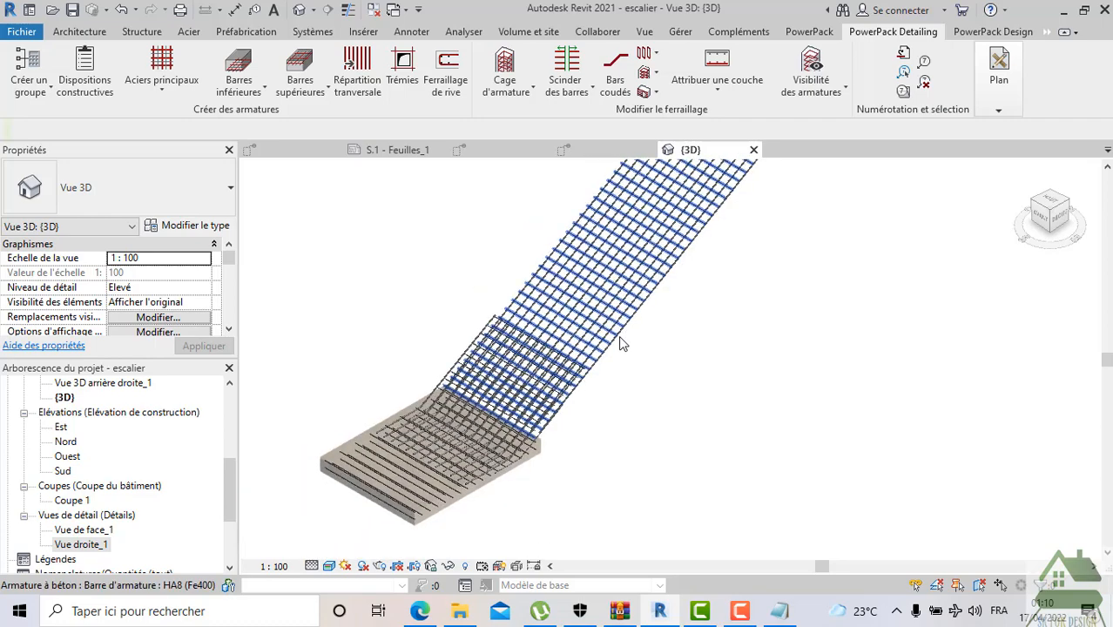
pyautogui.moveTo(649, 351); pyautogui.dragTo(617, 413, button='middle')
pyautogui.scroll(-2, 606, 404)
pyautogui.moveTo(715, 247); pyautogui.dragTo(660, 341, button='middle')
pyautogui.scroll(-1, 697, 320)
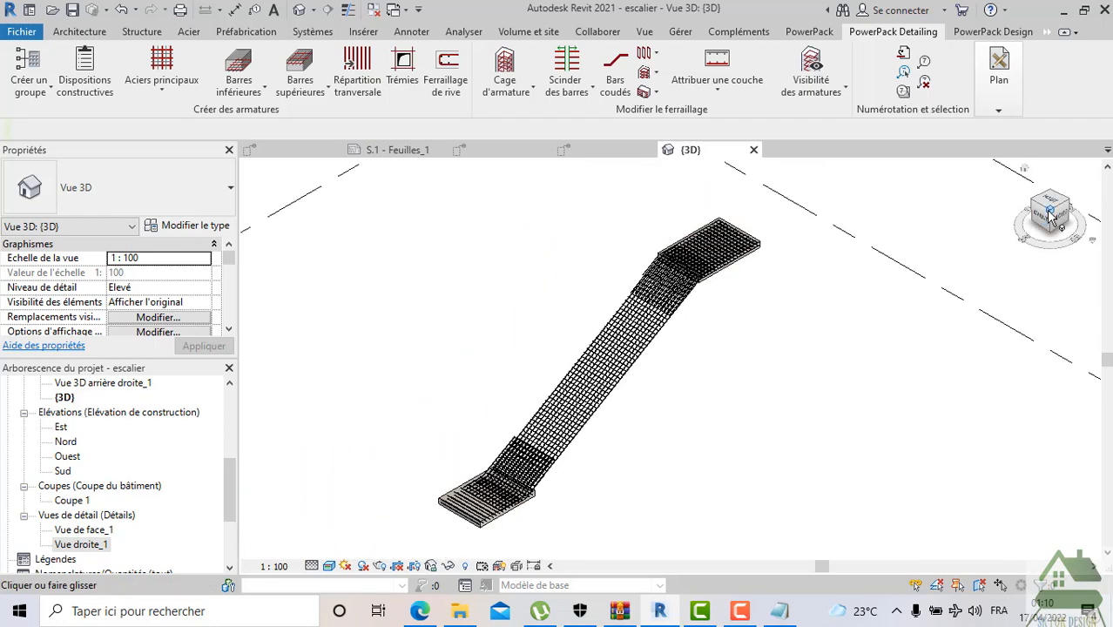
# Select the staircase in the Vue droite_1 detail view, return to the 3D view and set its visual style to Réaliste
pyautogui.keyDown('shift'); pyautogui.moveTo(992, 201); pyautogui.dragTo(874, 201, button='middle'); pyautogui.keyUp('shift')
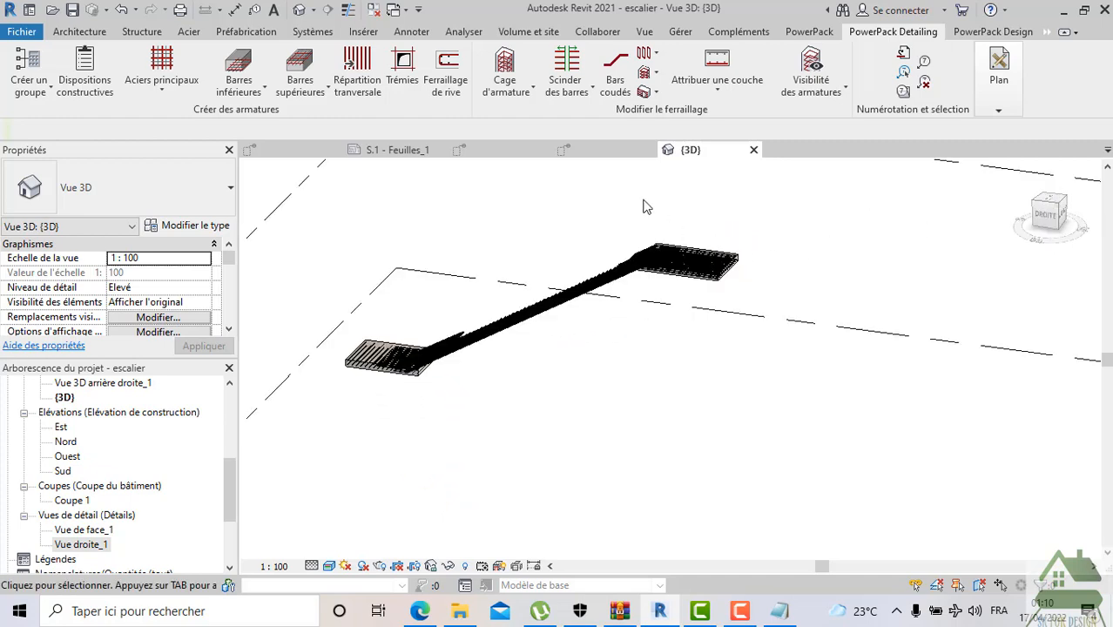
pyautogui.click(564, 151)
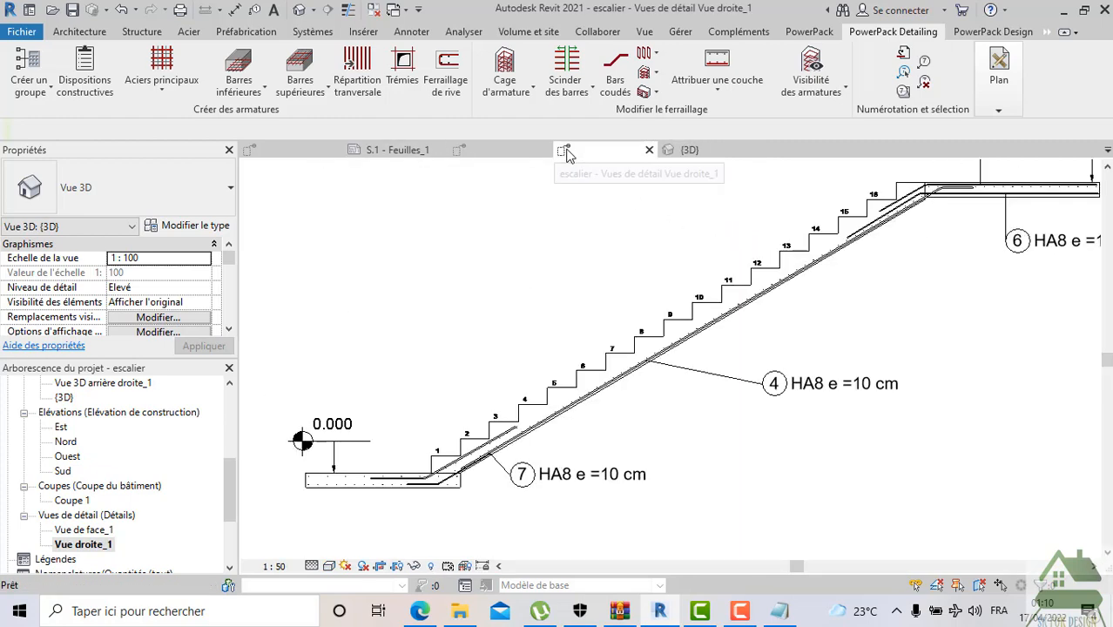
pyautogui.click(615, 375)
pyautogui.click(690, 150)
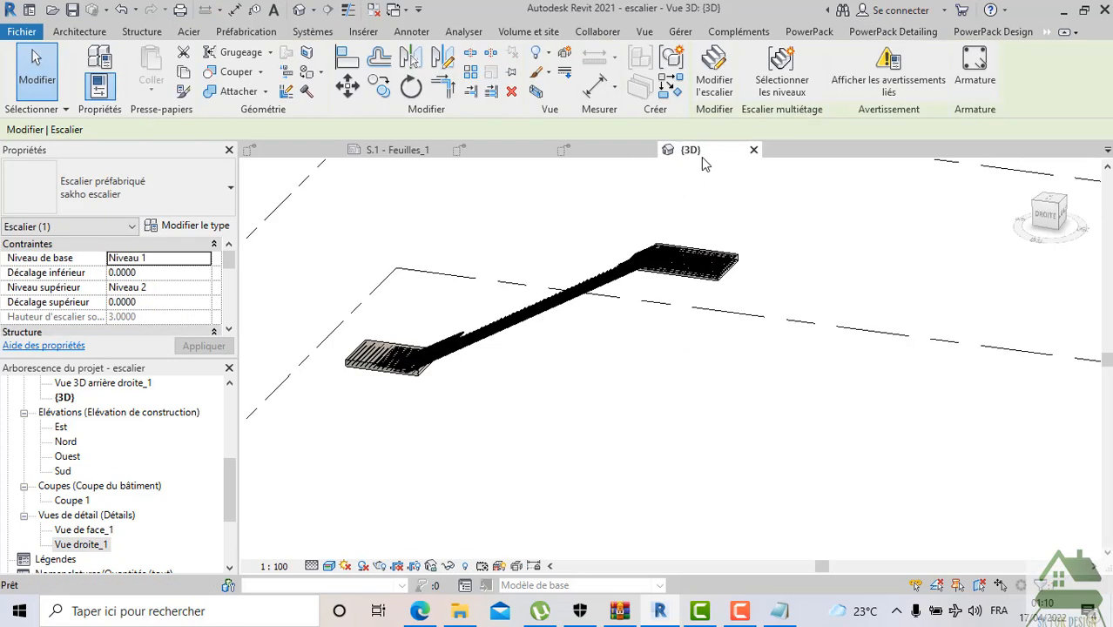
pyautogui.click(329, 567)
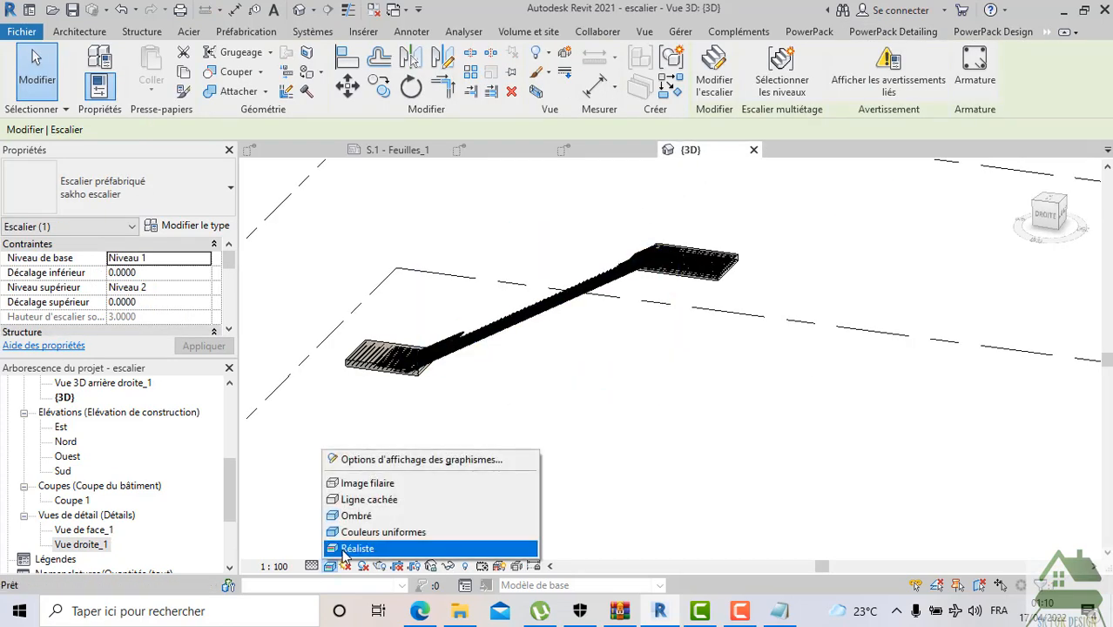
pyautogui.click(353, 546)
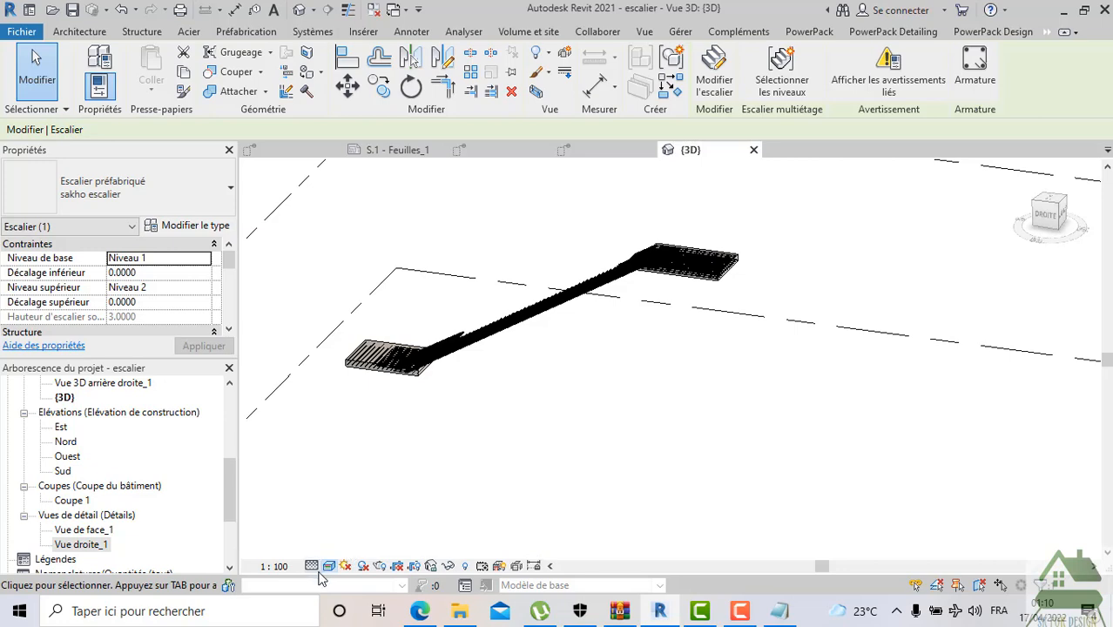
# Reveal the hidden elements in the 3D view, unhide the staircase's category and leave the reveal mode
pyautogui.click(465, 567)
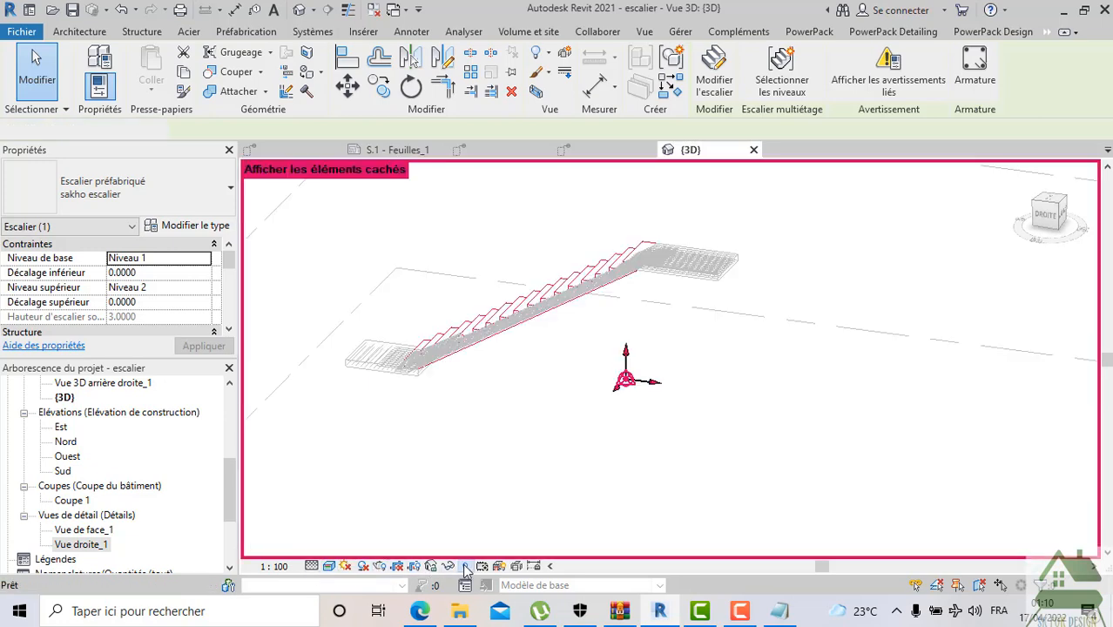
pyautogui.click(462, 447)
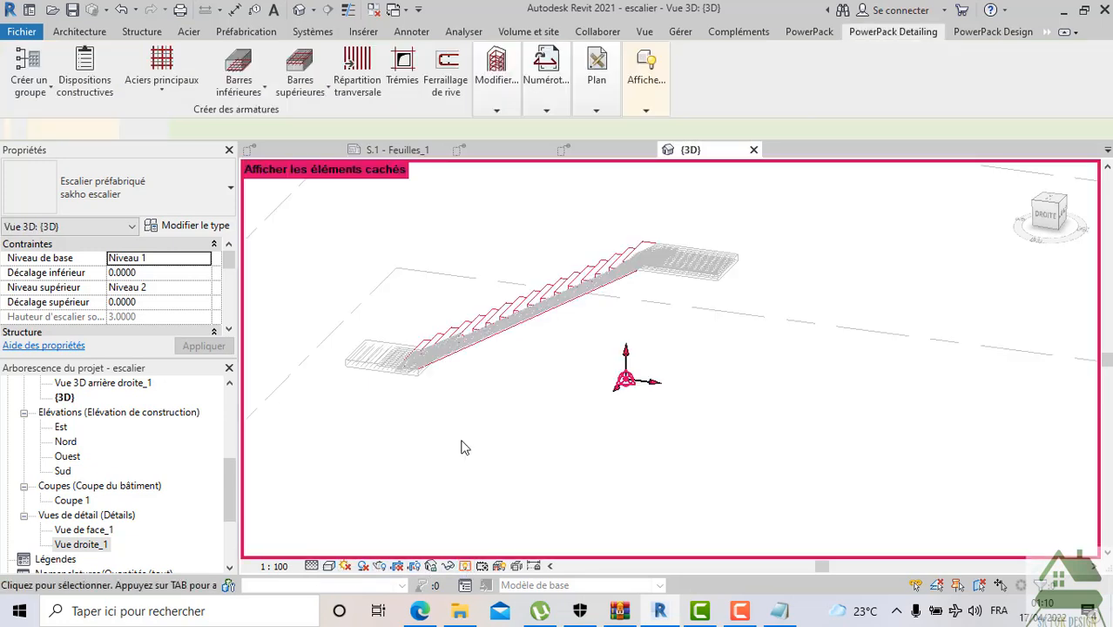
pyautogui.click(488, 317)
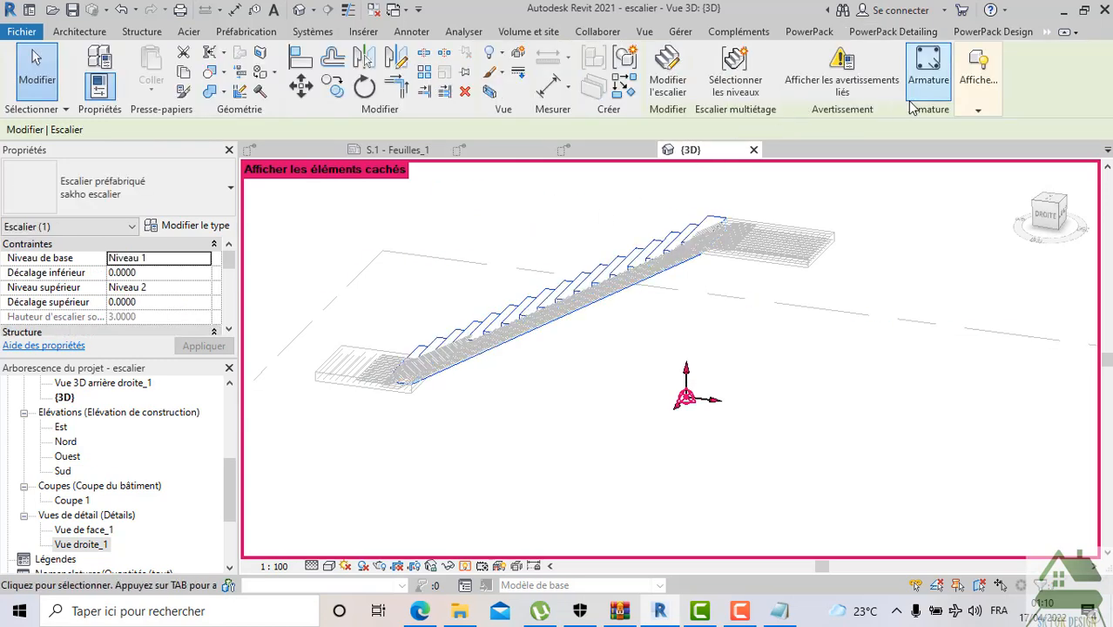
pyautogui.click(978, 74)
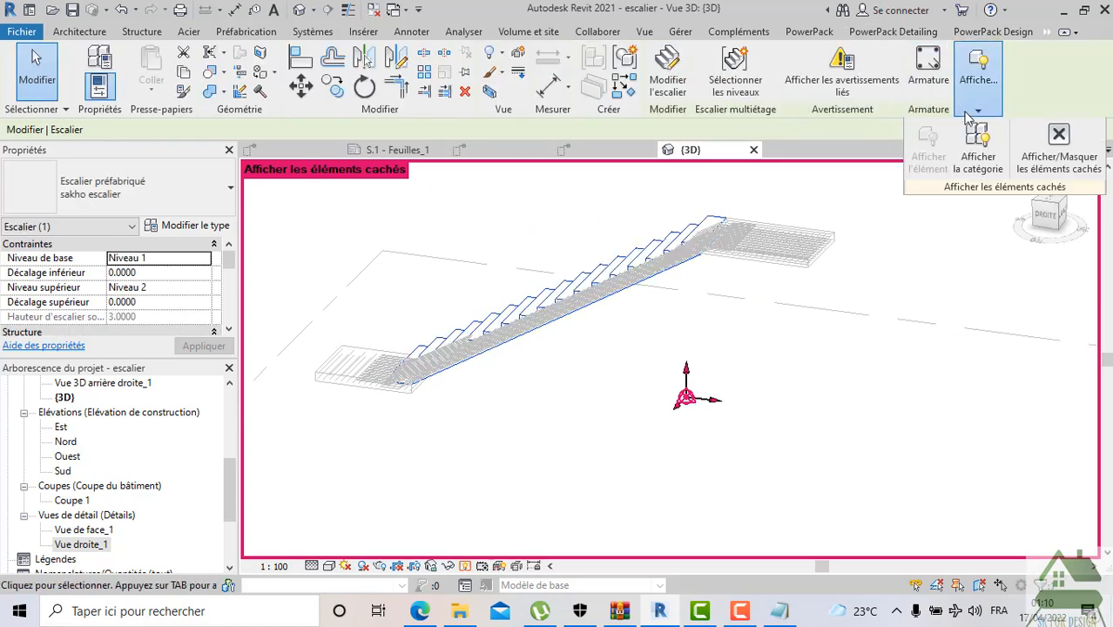
pyautogui.click(1021, 163)
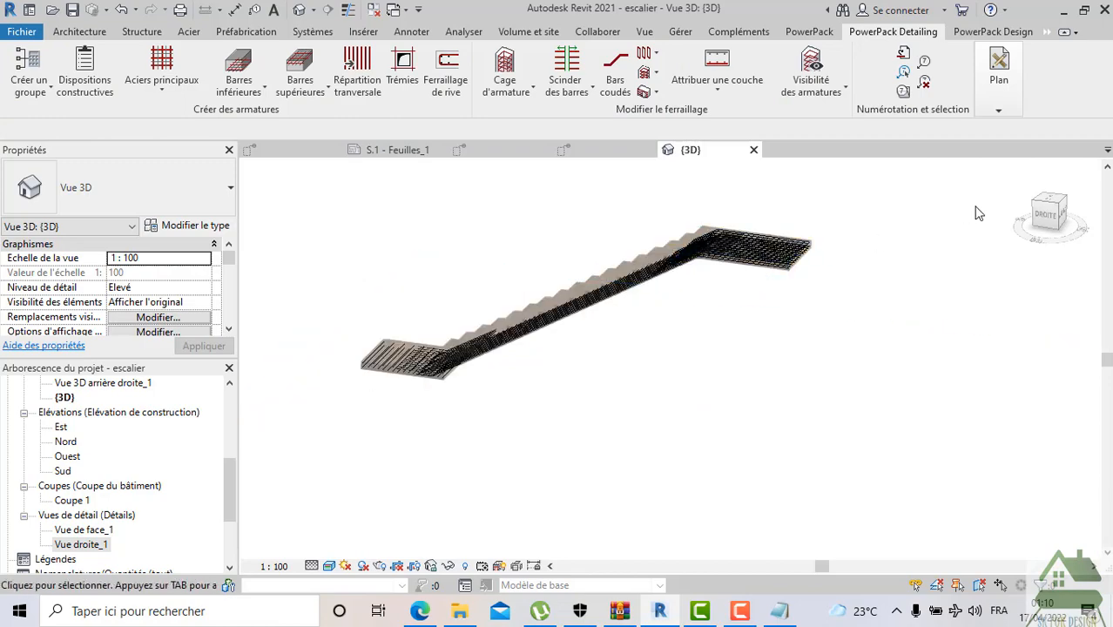
# Examine the reinforcing bars inside the concrete staircase flight from several sides in 3D
pyautogui.keyDown('shift'); pyautogui.moveTo(977, 213); pyautogui.dragTo(340, 216, button='middle'); pyautogui.keyUp('shift')
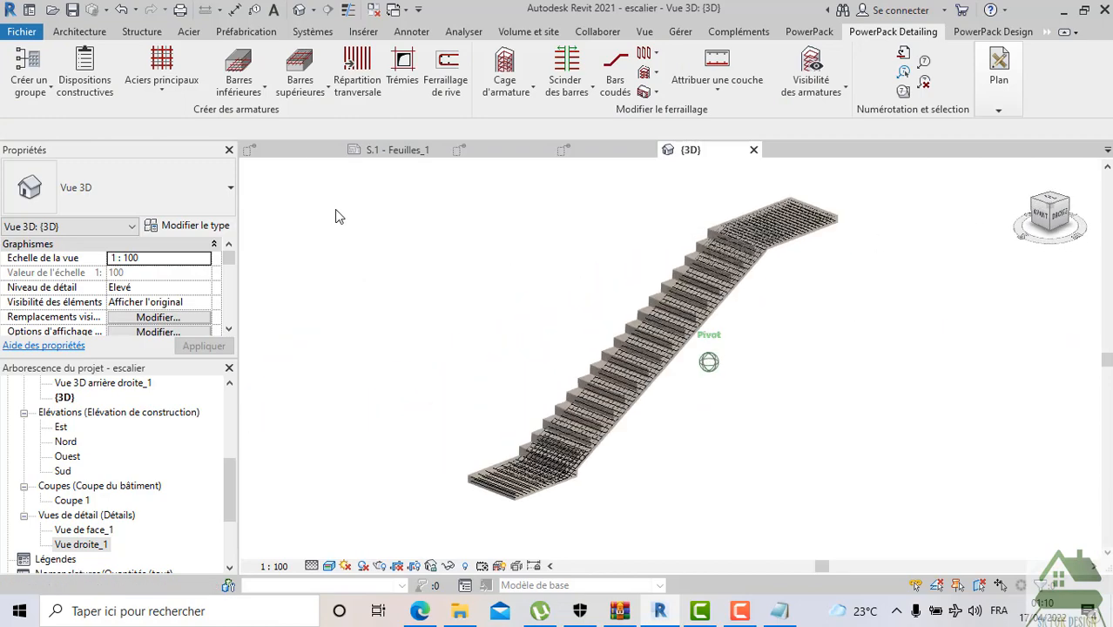
pyautogui.scroll(8, 582, 350)
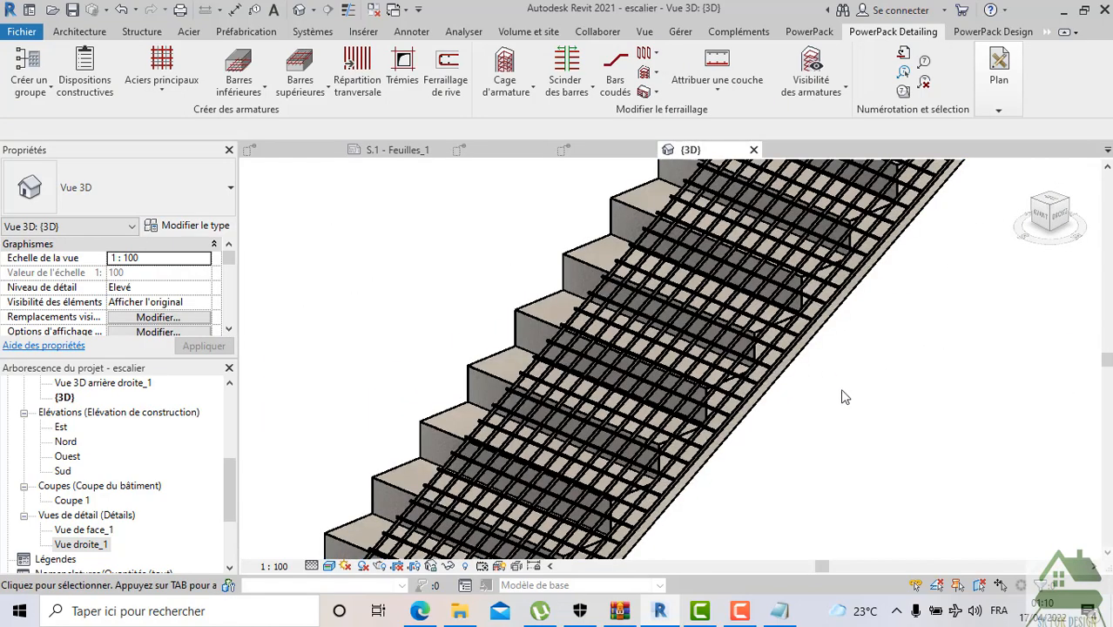
pyautogui.scroll(-5, 841, 389)
pyautogui.moveTo(1059, 219); pyautogui.dragTo(301, 259)
pyautogui.moveTo(879, 307); pyautogui.dragTo(482, 270, button='middle')
pyautogui.scroll(3, 639, 282)
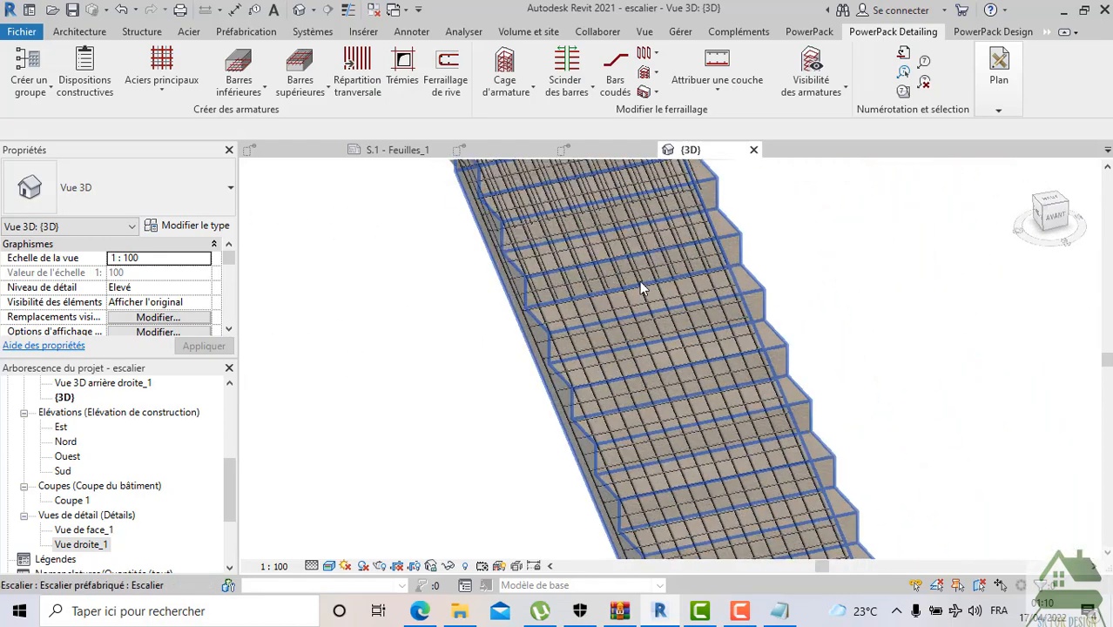
pyautogui.scroll(4, 629, 280)
pyautogui.scroll(-6, 345, 372)
pyautogui.scroll(-2, 542, 392)
pyautogui.moveTo(546, 394); pyautogui.dragTo(739, 376, button='middle')
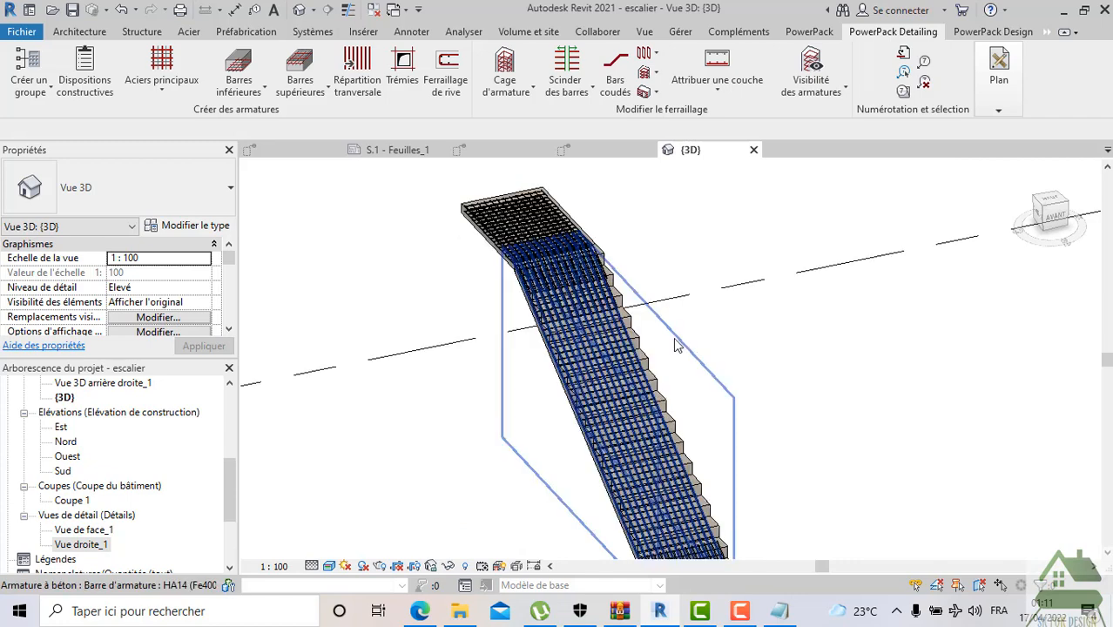
# Examine how the bars connect the flight to the lower landing and the upper landing slab
pyautogui.click(1062, 208)
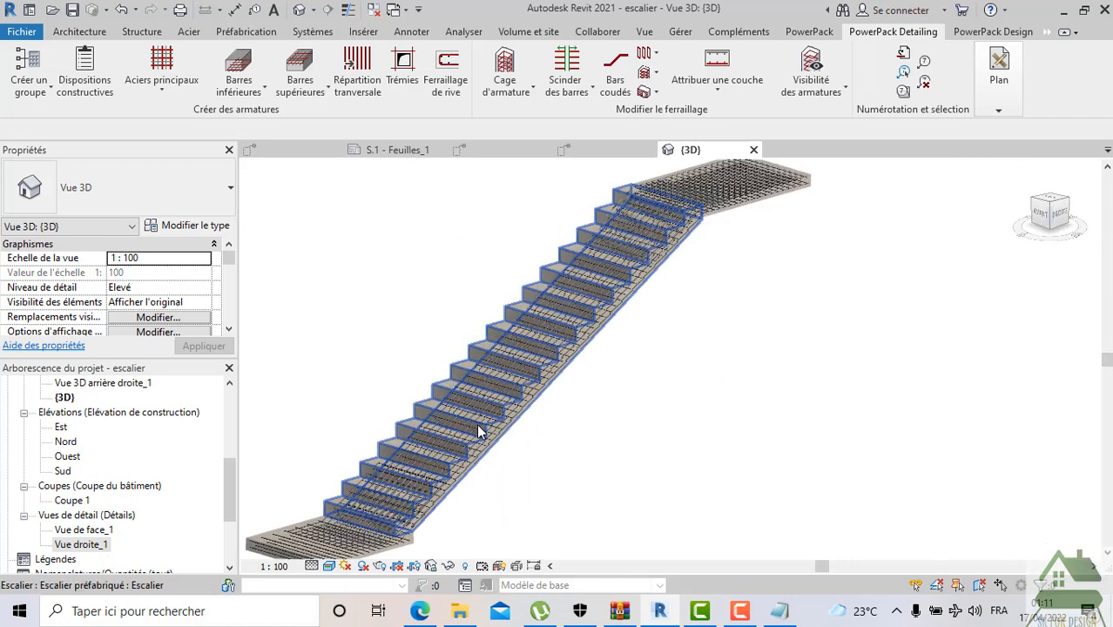
pyautogui.scroll(1, 478, 426)
pyautogui.scroll(-2, 491, 385)
pyautogui.moveTo(496, 397); pyautogui.dragTo(534, 371, button='middle')
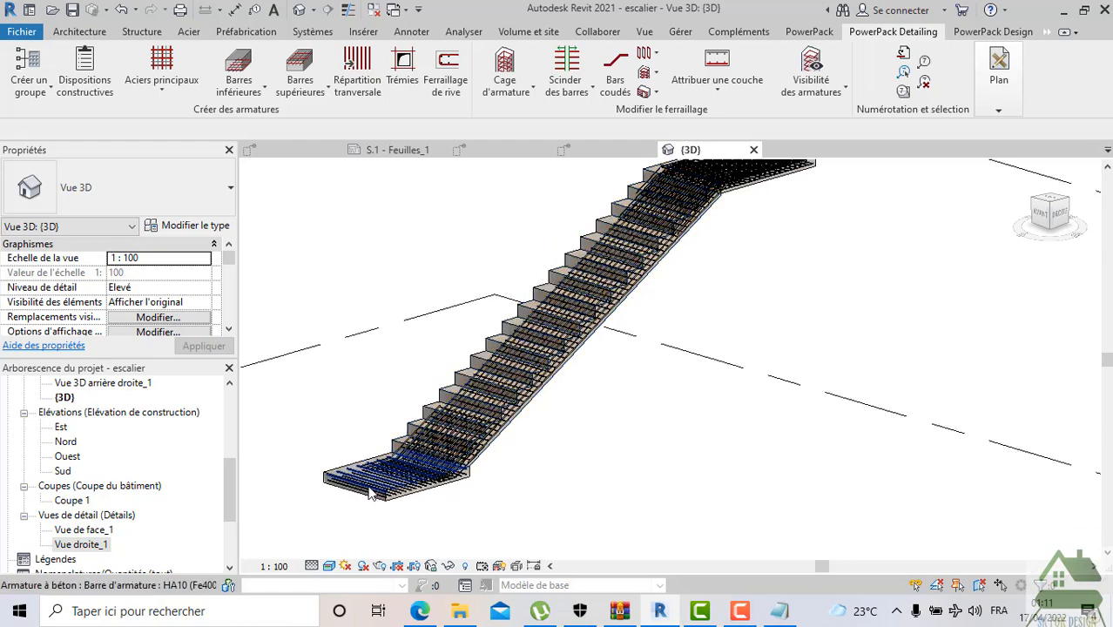
pyautogui.scroll(4, 428, 517)
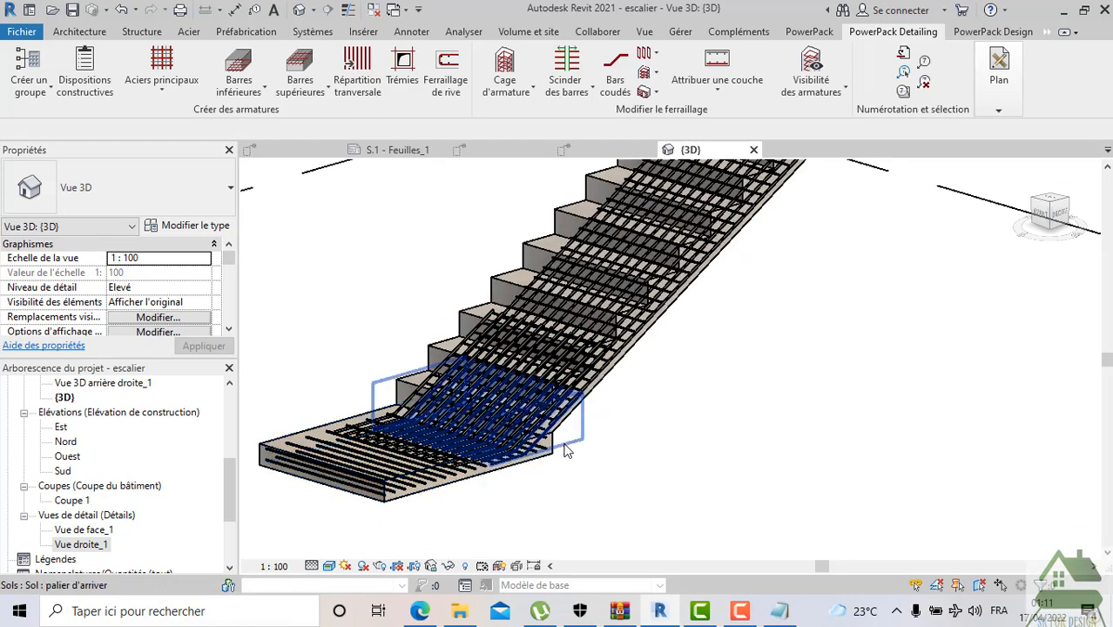
pyautogui.scroll(-2, 746, 454)
pyautogui.moveTo(924, 268); pyautogui.dragTo(726, 399, button='middle')
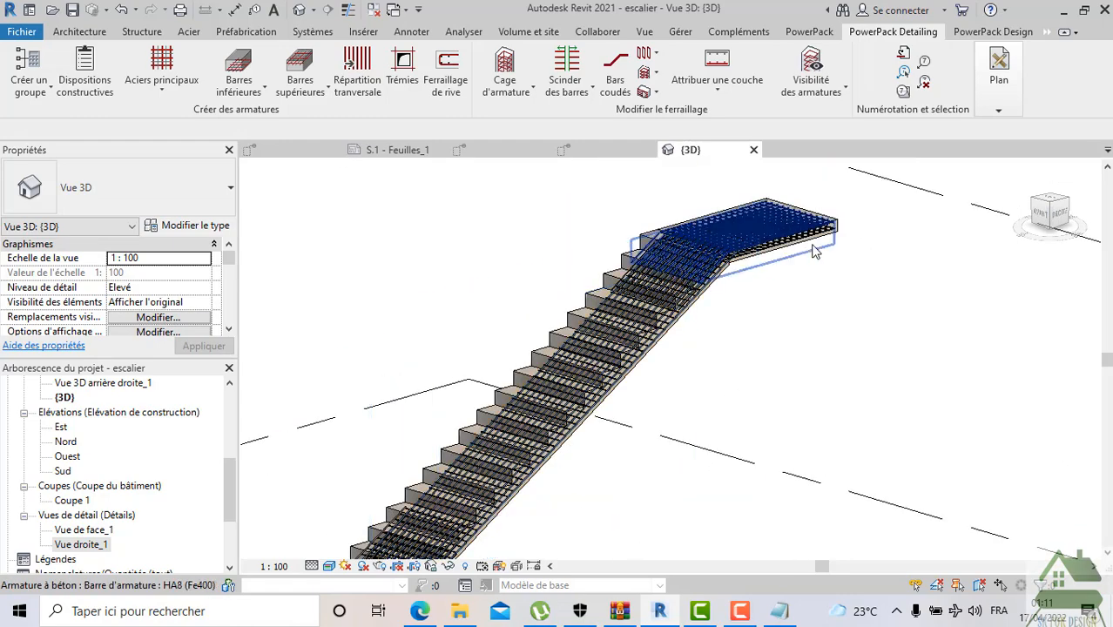
pyautogui.scroll(4, 814, 251)
pyautogui.click(843, 235)
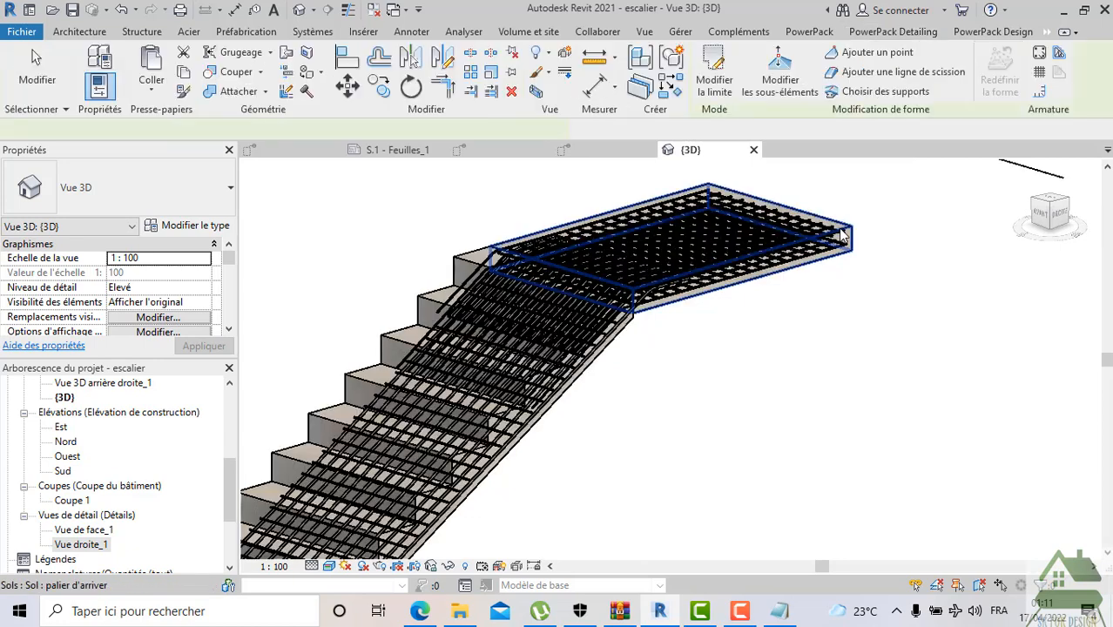
pyautogui.scroll(-3, 836, 244)
pyautogui.click(404, 223)
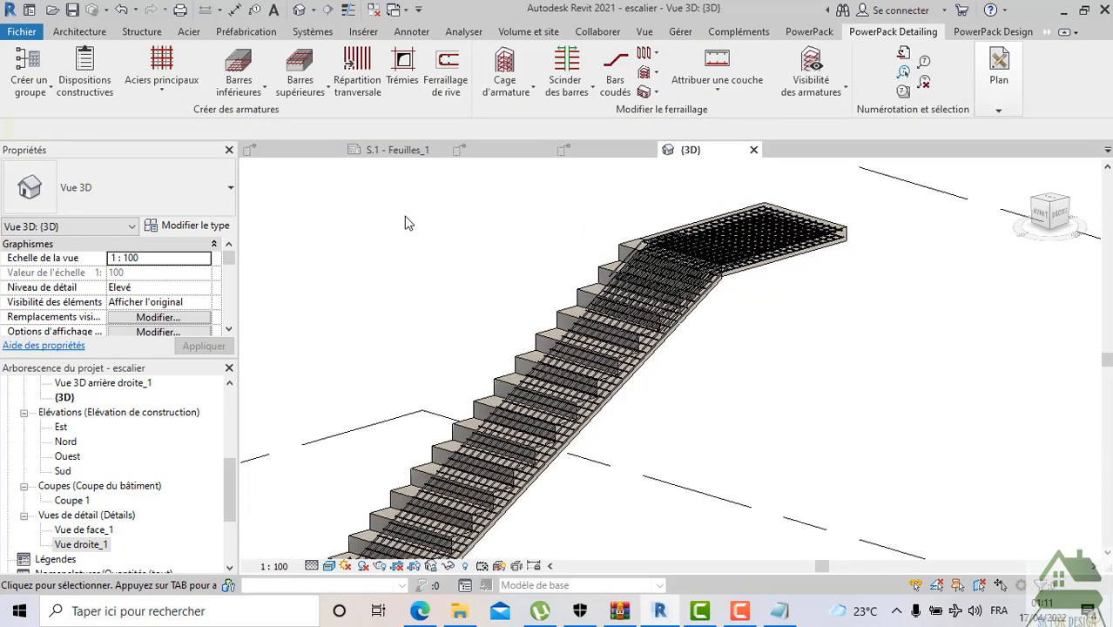
# Close the escalier project's 3D view, detail views and sheet S.1 - Feuilles_1 without saving the changes
pyautogui.click(753, 150)
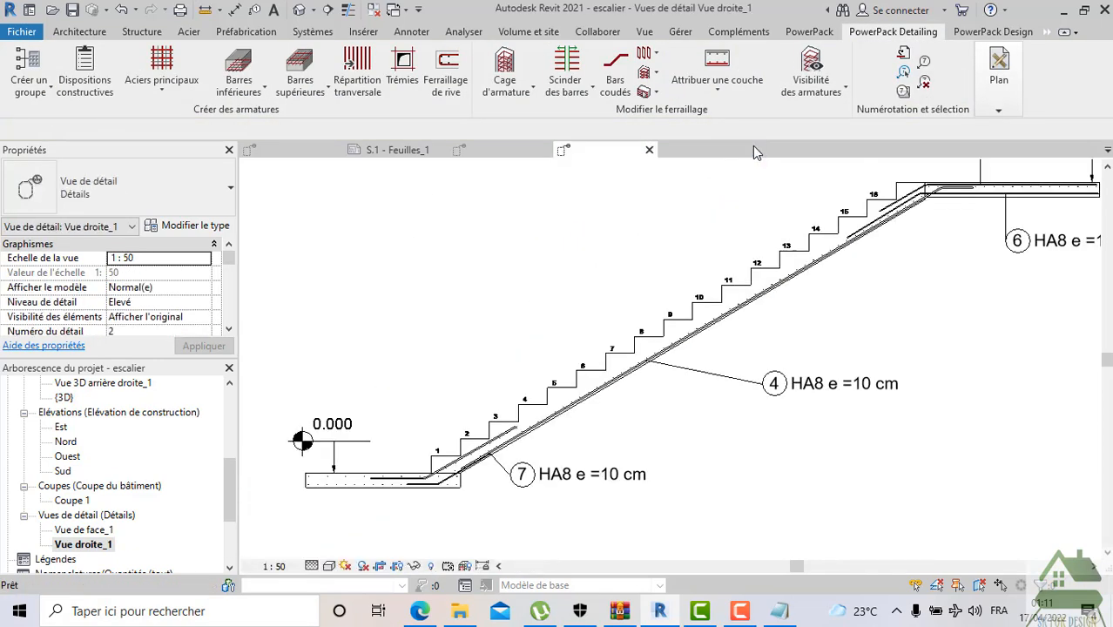
pyautogui.click(657, 151)
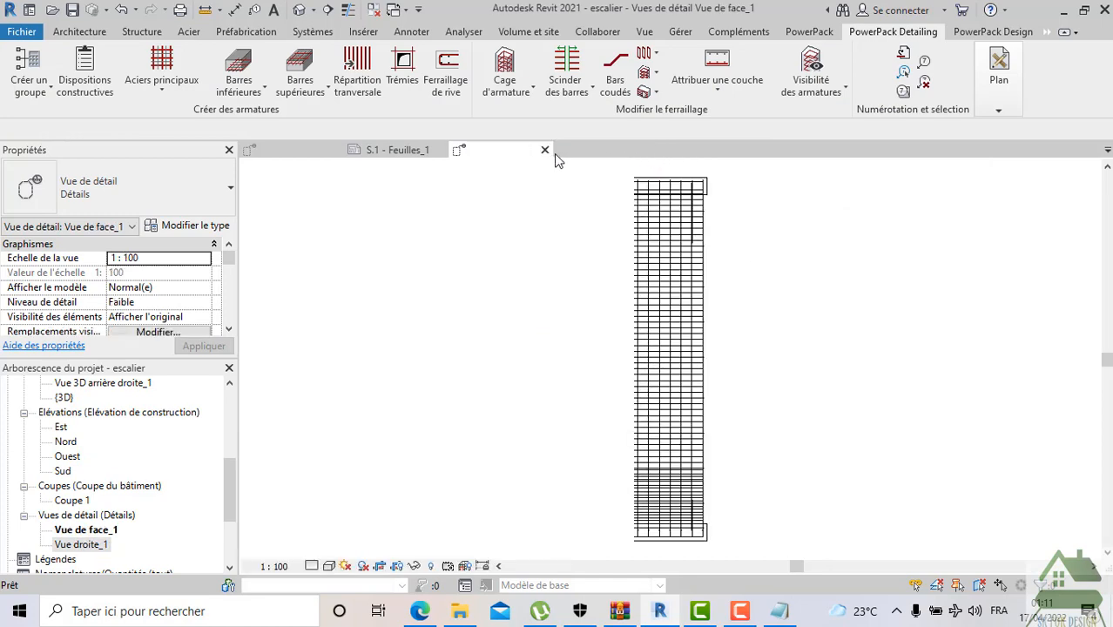
pyautogui.click(544, 151)
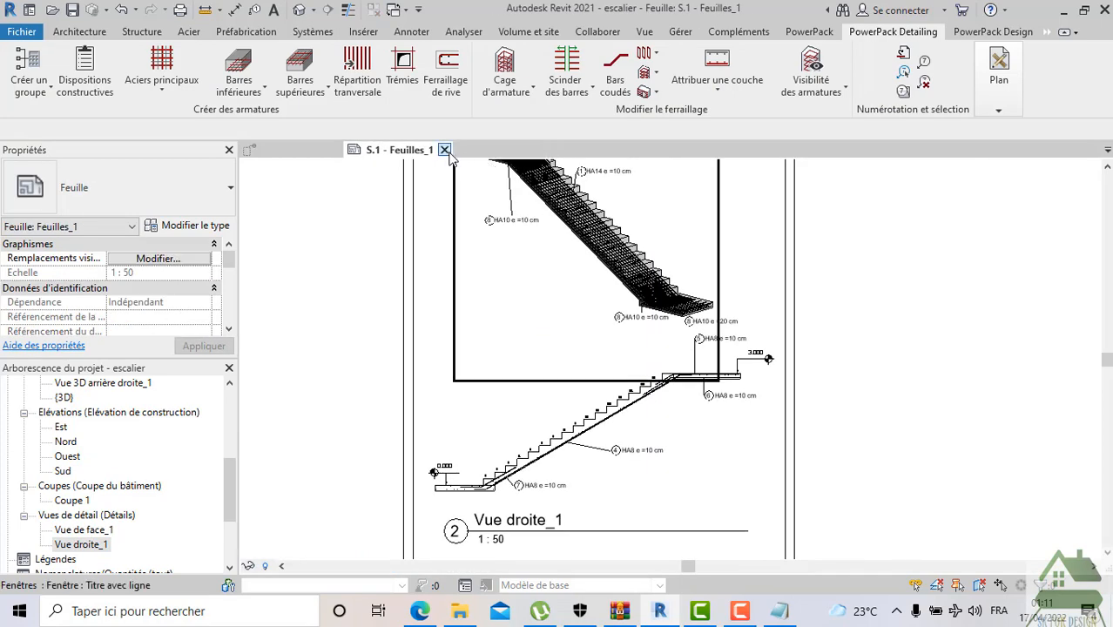
pyautogui.scroll(-2, 586, 268)
pyautogui.moveTo(589, 280); pyautogui.dragTo(610, 356, button='middle')
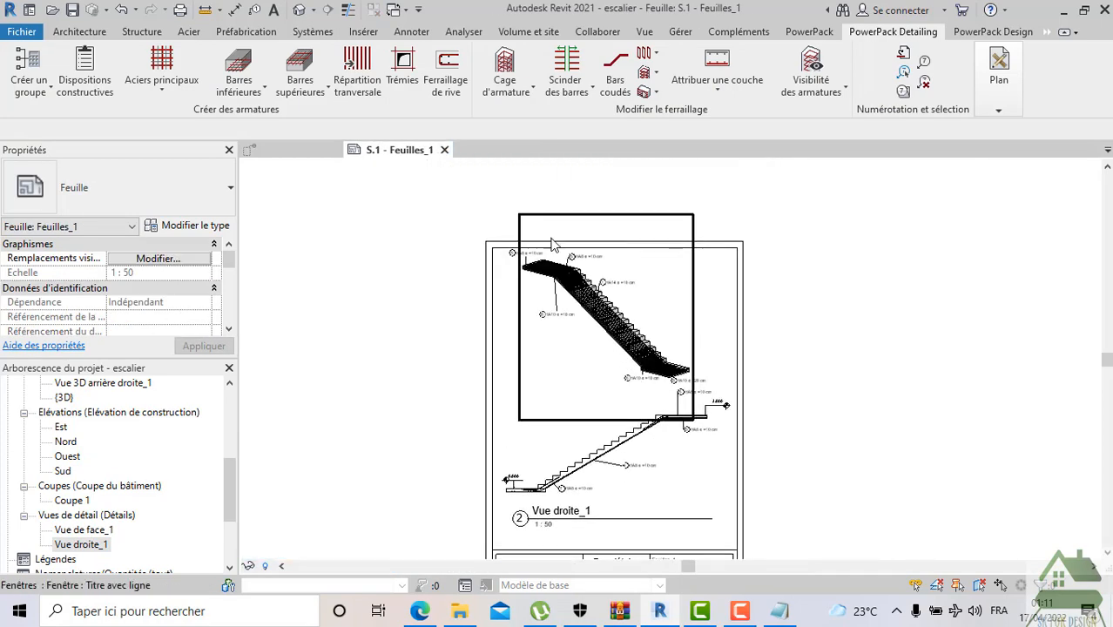
pyautogui.click(444, 150)
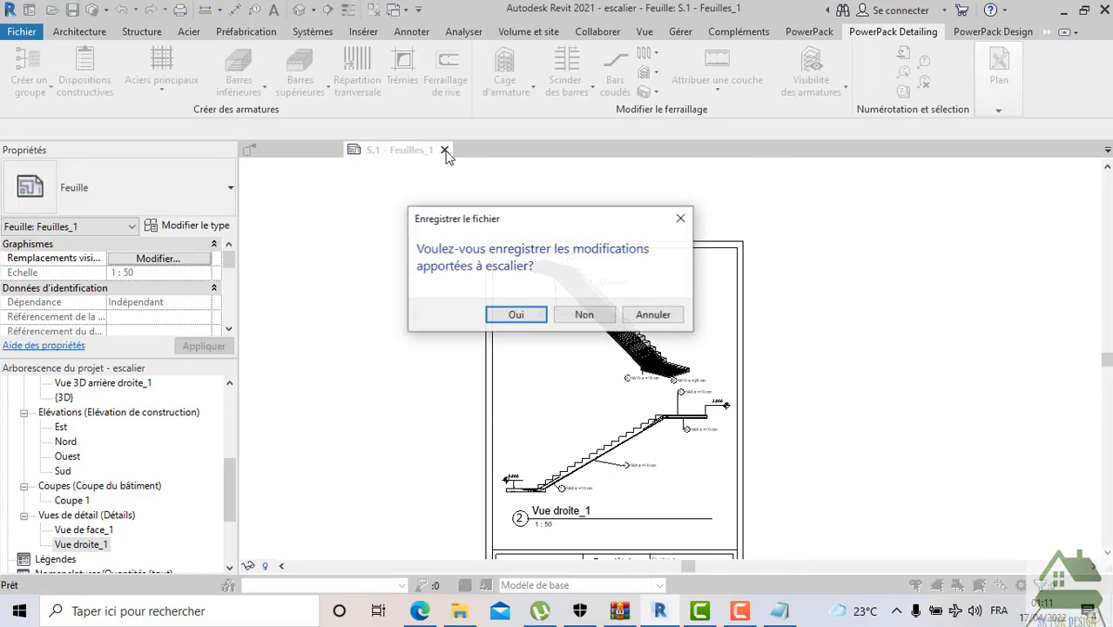
pyautogui.click(584, 316)
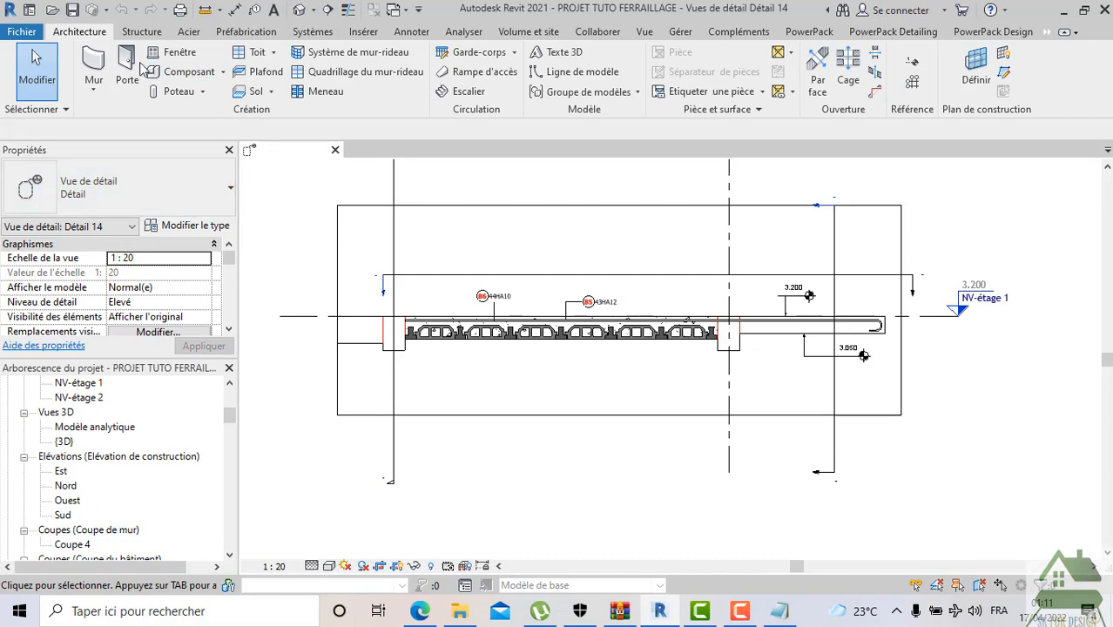
# Open the default 3D view of PROJET TUTO FERRAILLAGE and examine the building's reinforced wall and frame from the front
pyautogui.click(298, 10)
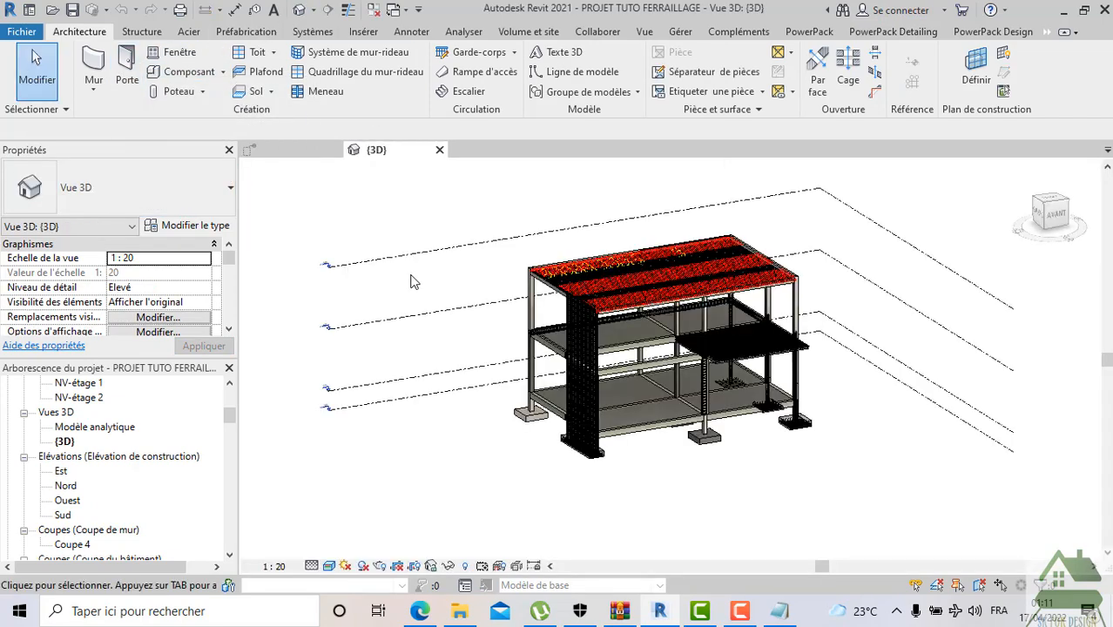
pyautogui.click(1049, 213)
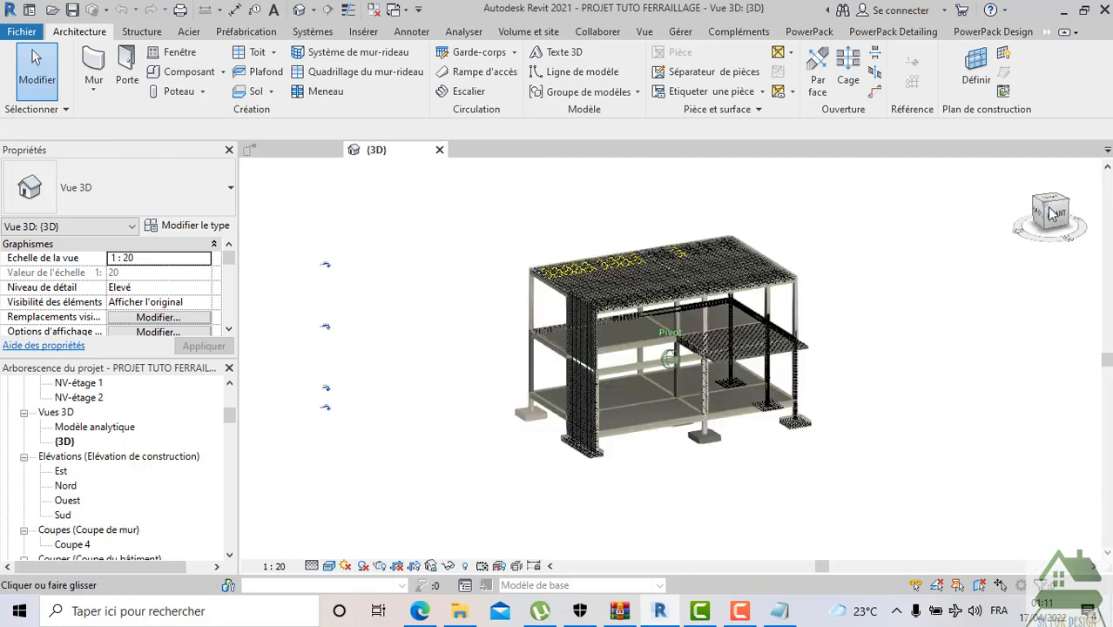
pyautogui.keyDown('shift'); pyautogui.moveTo(976, 207); pyautogui.dragTo(910, 206, button='middle'); pyautogui.keyUp('shift')
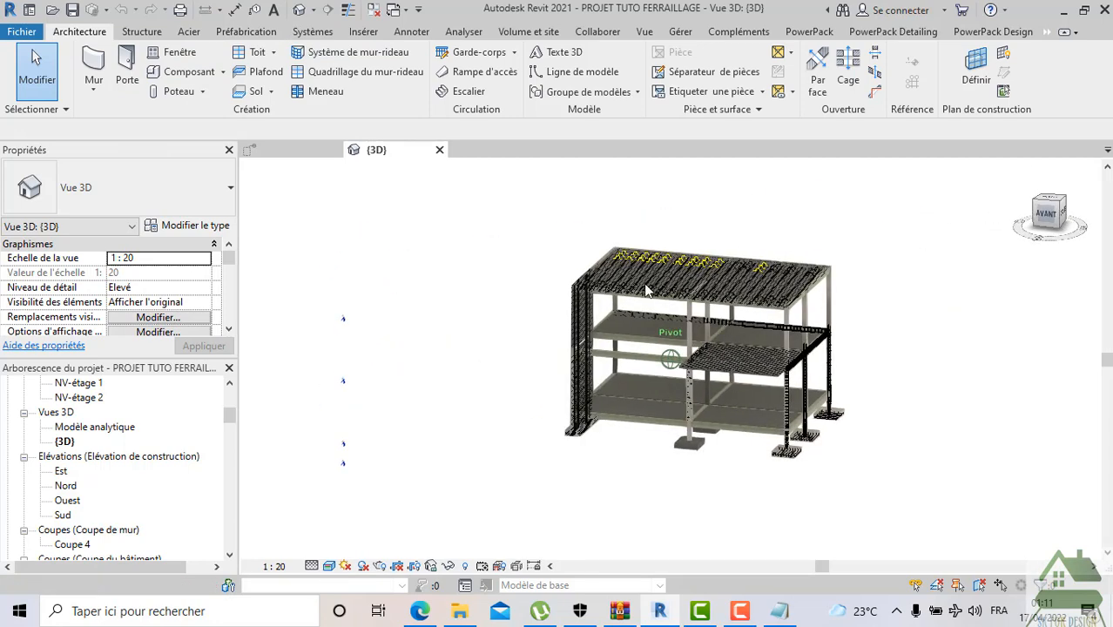
pyautogui.scroll(2, 649, 284)
pyautogui.moveTo(648, 284); pyautogui.dragTo(474, 277, button='middle')
pyautogui.scroll(6, 367, 416)
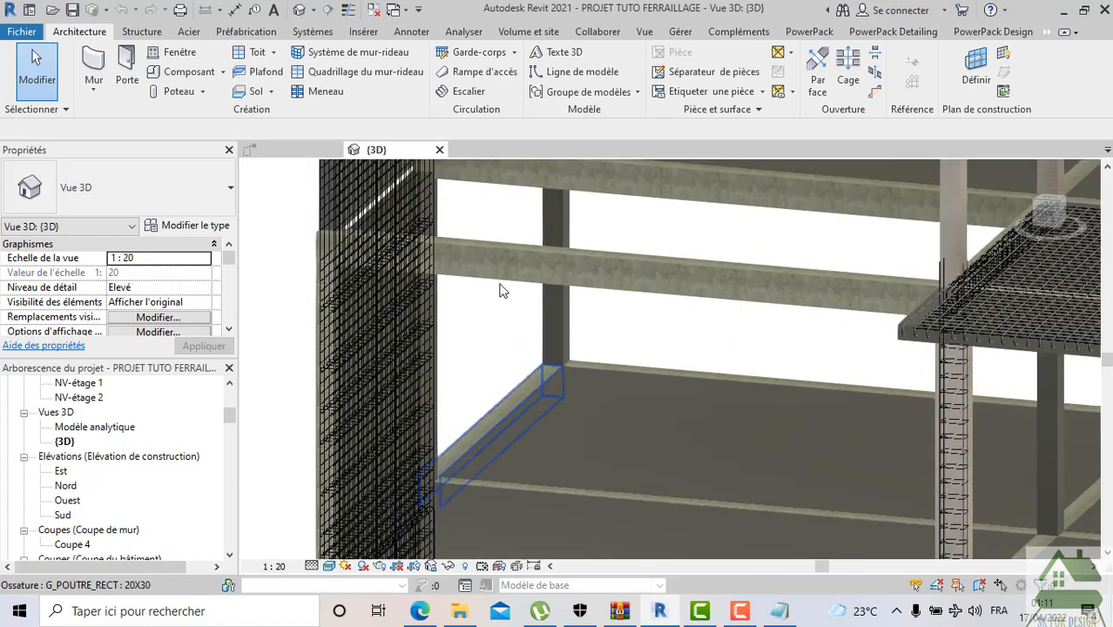
pyautogui.scroll(-3, 666, 333)
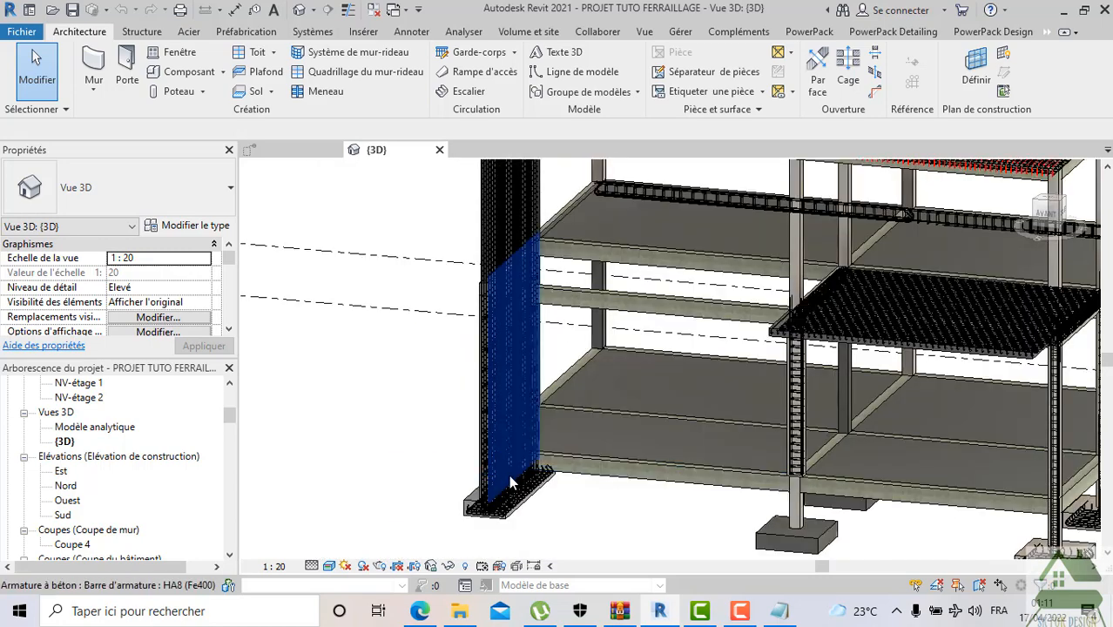
pyautogui.scroll(-2, 513, 486)
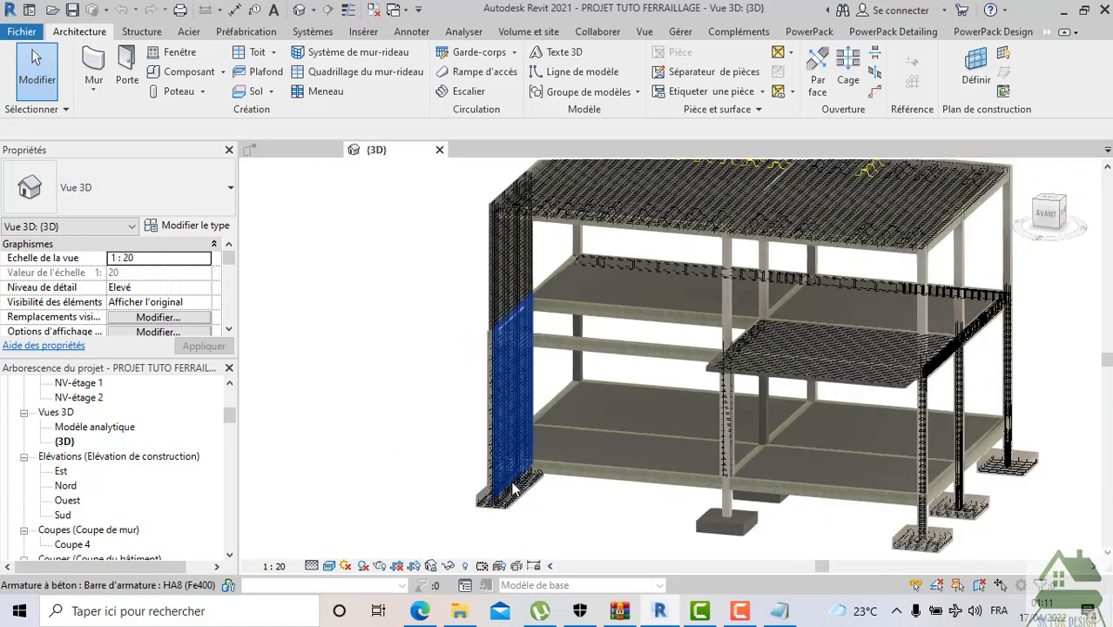
# Hide the front HA8 rebar set of the reinforced wall's lower storey in the 3D view, by element
pyautogui.click(508, 420)
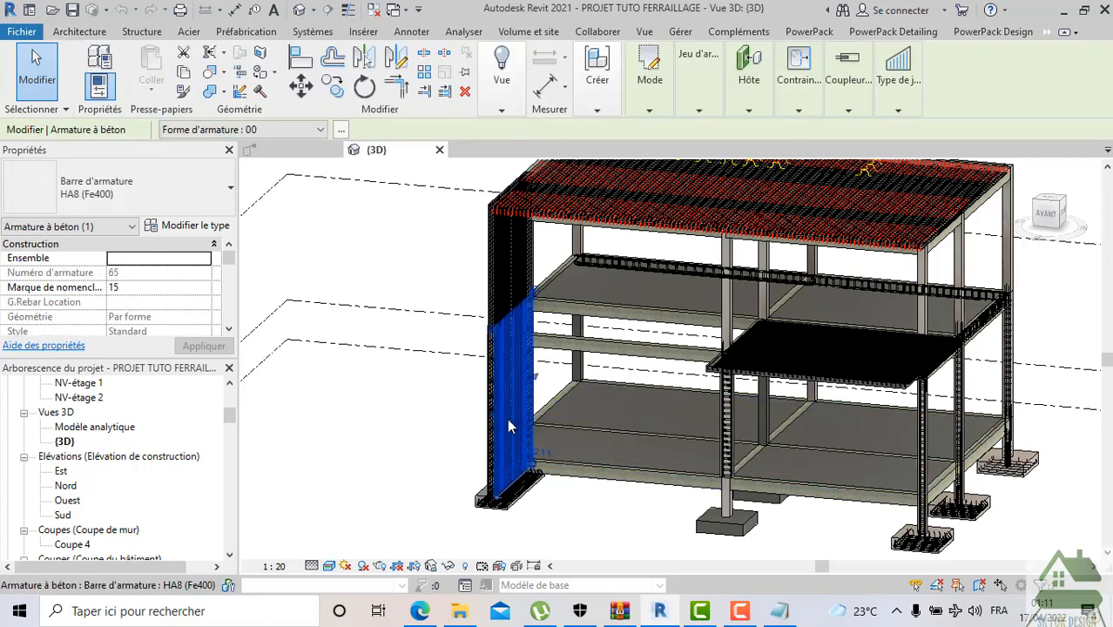
pyautogui.rightClick(509, 416)
pyautogui.moveTo(612, 250)
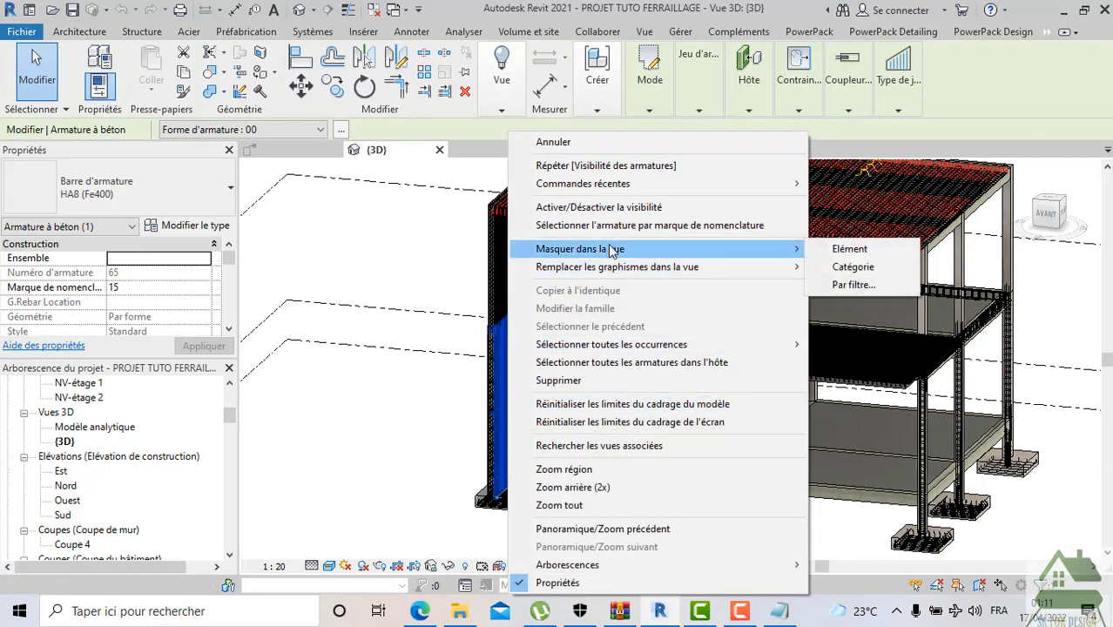
pyautogui.click(849, 247)
pyautogui.scroll(4, 503, 467)
pyautogui.scroll(3, 503, 468)
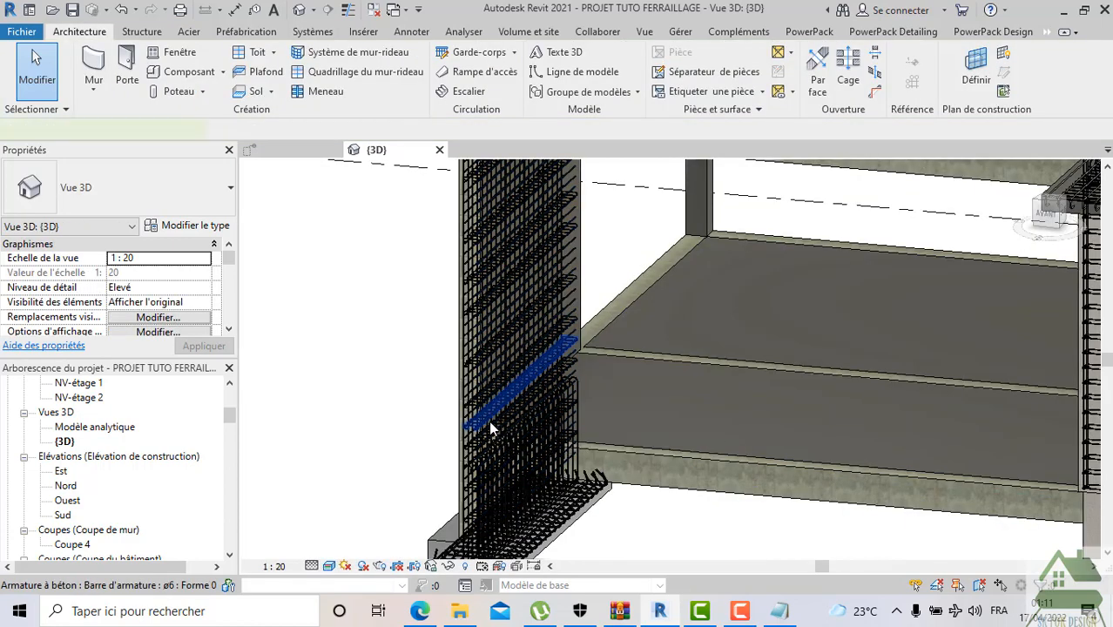
# Select the reinforced wall with its surroundings, filter the selection to Armature à béton only, and hide those bars in the 3D view by element
pyautogui.click(490, 428)
pyautogui.scroll(-4, 475, 424)
pyautogui.scroll(-1, 564, 532)
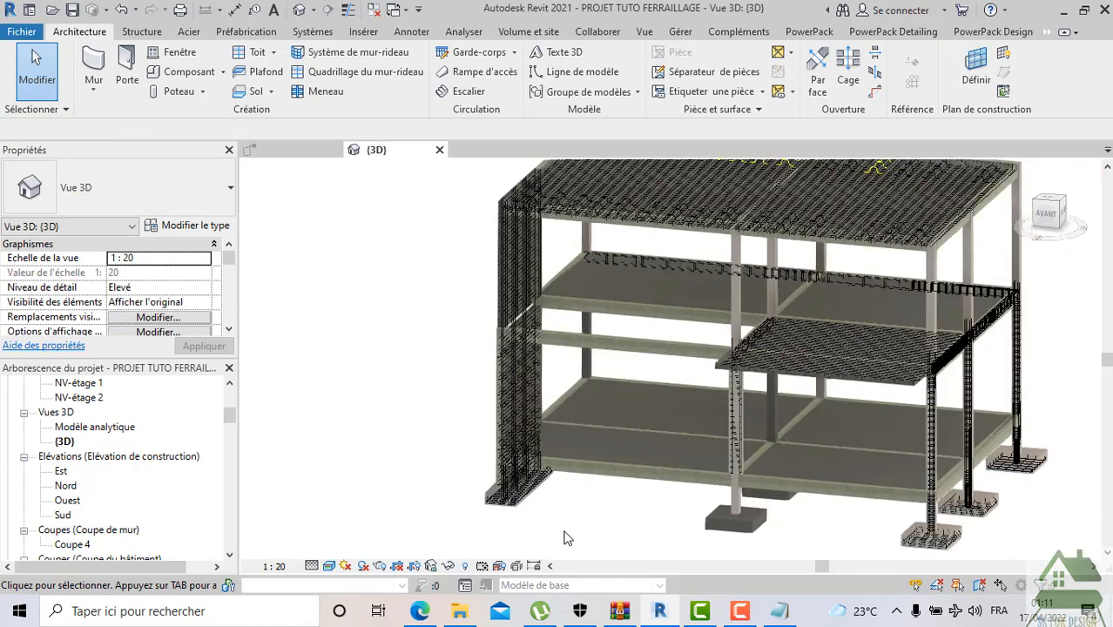
pyautogui.moveTo(570, 539); pyautogui.dragTo(460, 254)
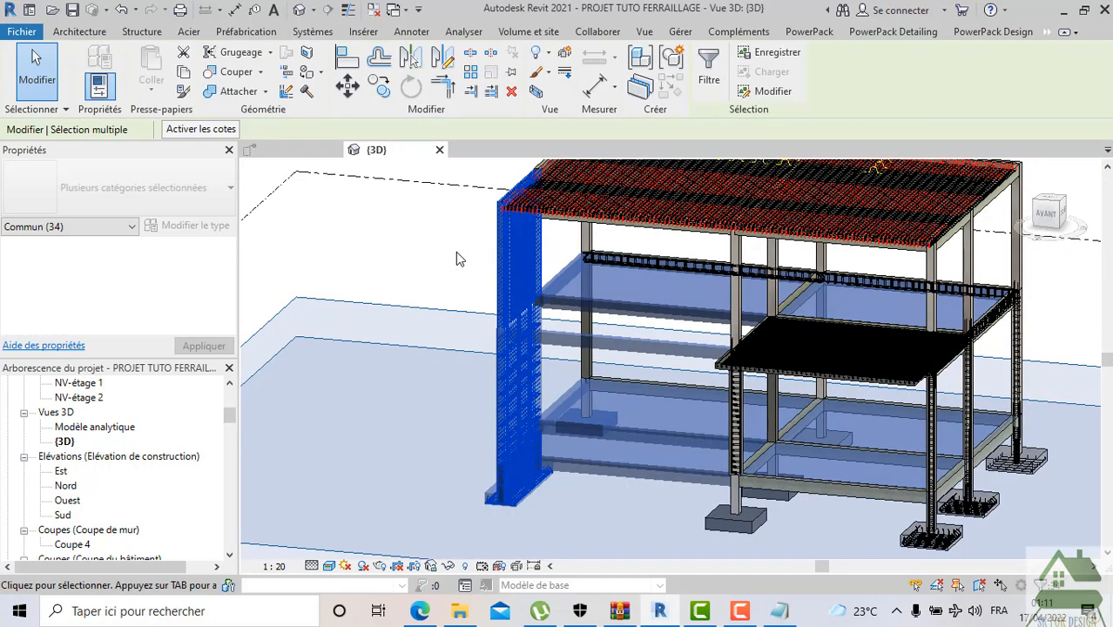
pyautogui.click(709, 66)
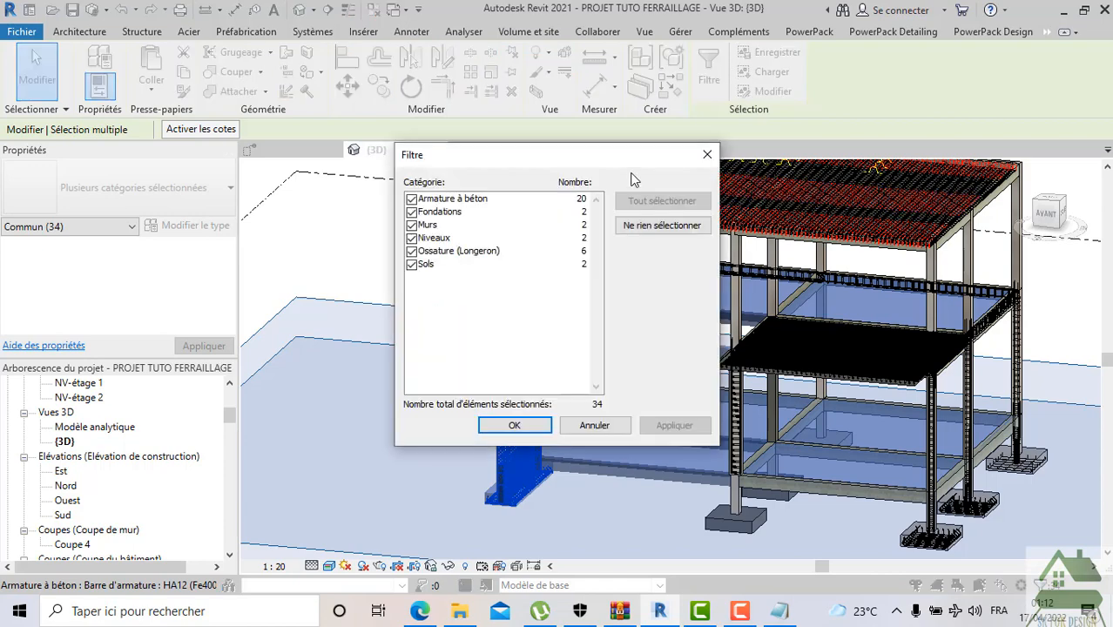
pyautogui.click(635, 230)
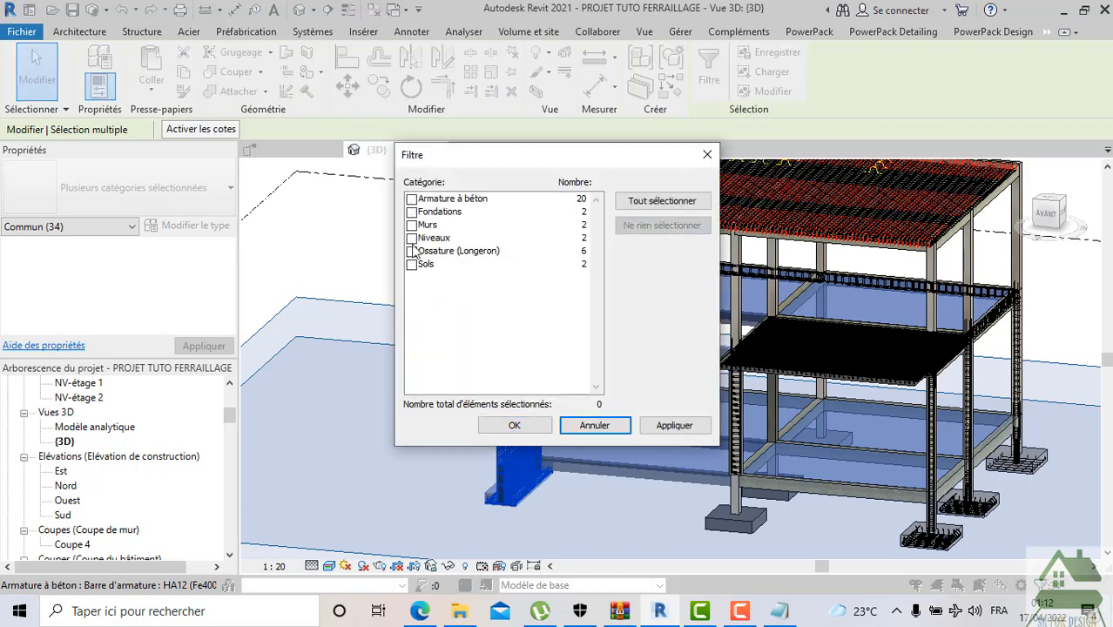
pyautogui.click(411, 198)
pyautogui.click(510, 422)
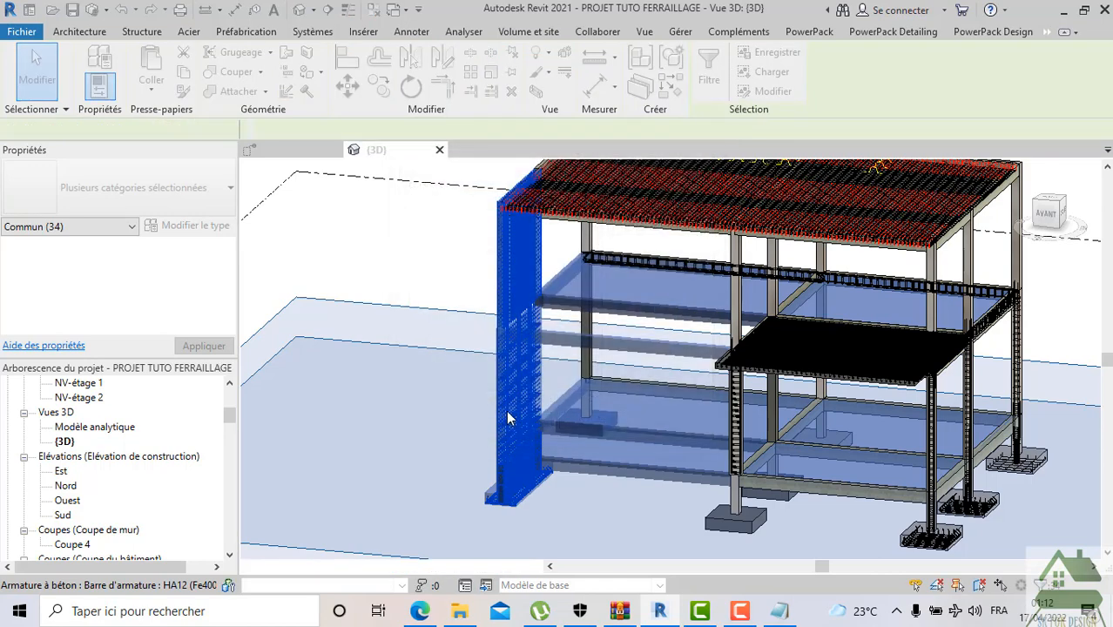
pyautogui.rightClick(510, 419)
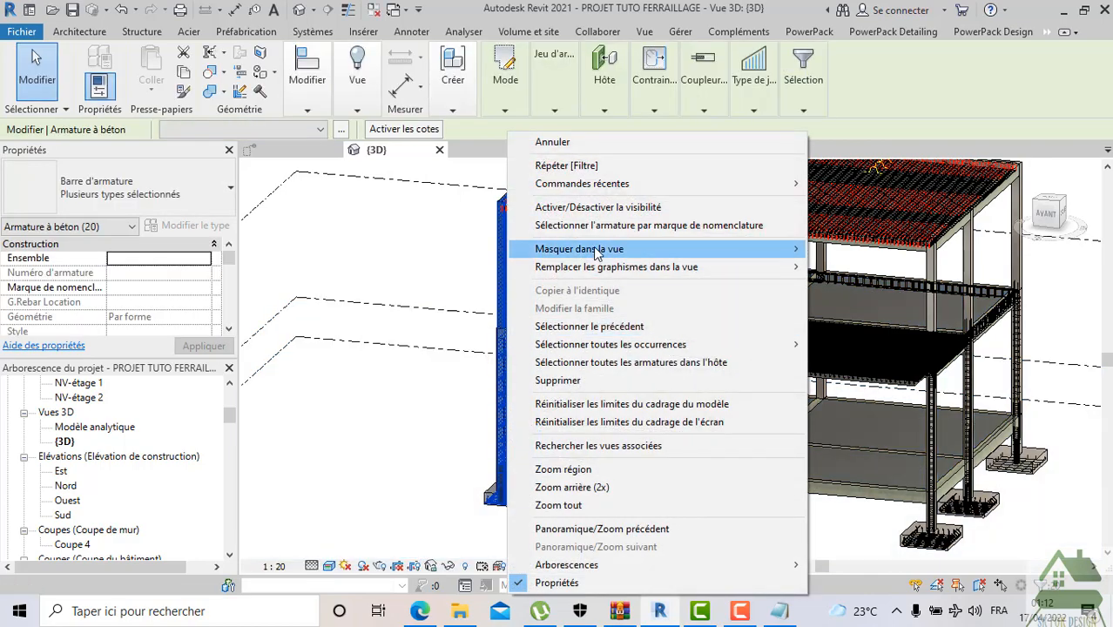
pyautogui.moveTo(598, 253)
pyautogui.click(831, 252)
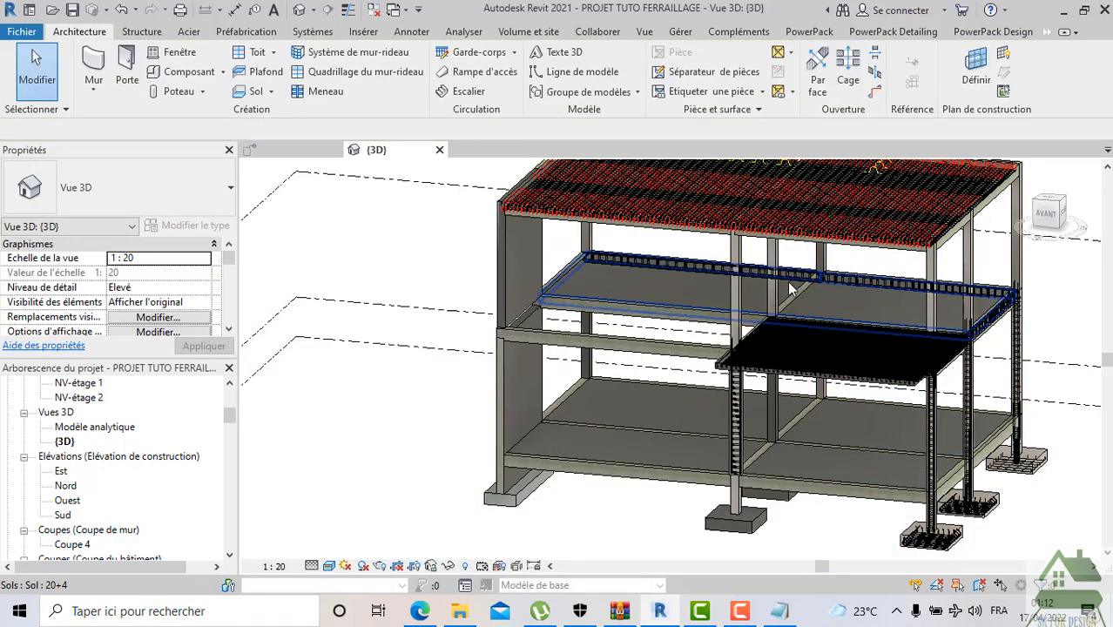
# Examine the joint between the lower and upper Générique - 200 mm walls at the NV-étage 1 beam level
pyautogui.scroll(4, 486, 380)
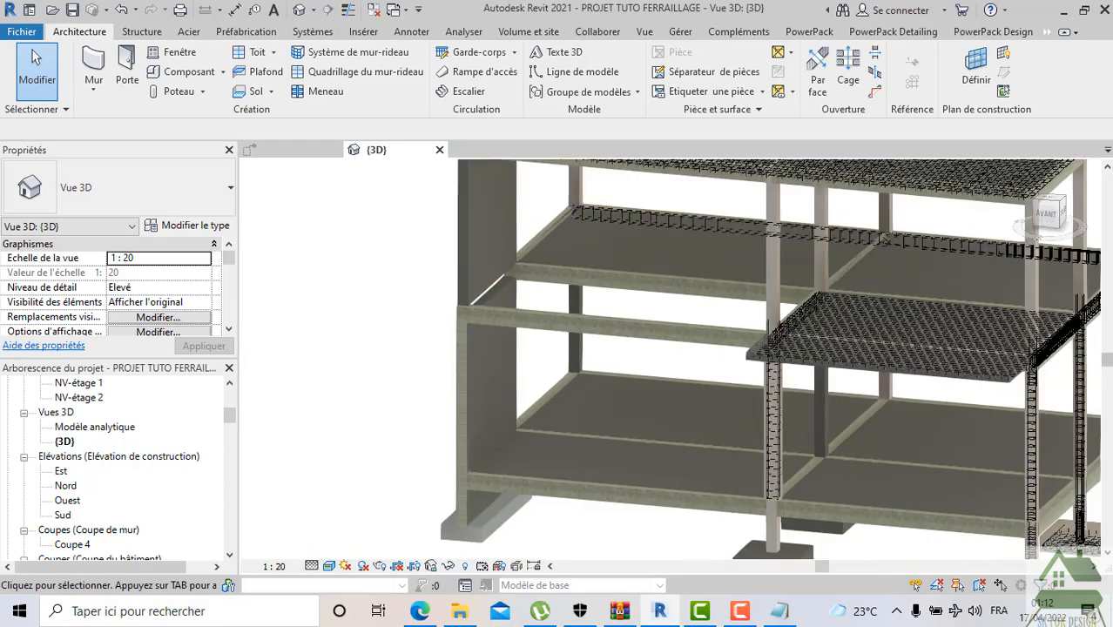
pyautogui.keyDown('shift'); pyautogui.moveTo(456, 379); pyautogui.dragTo(327, 227, button='middle'); pyautogui.keyUp('shift')
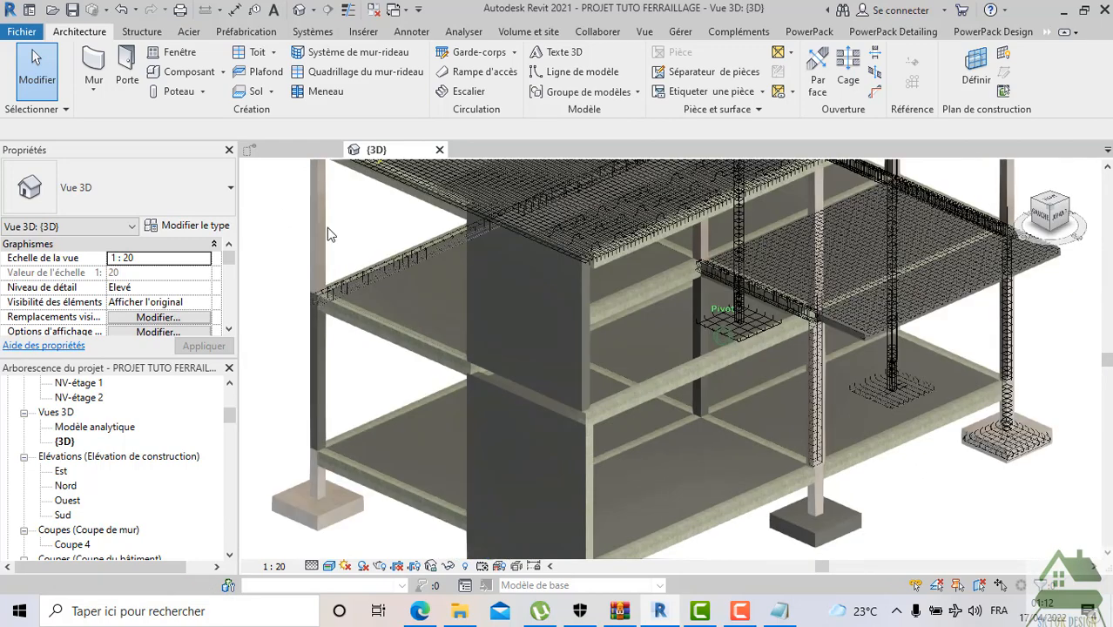
pyautogui.scroll(5, 550, 425)
pyautogui.moveTo(575, 413); pyautogui.dragTo(592, 353, button='middle')
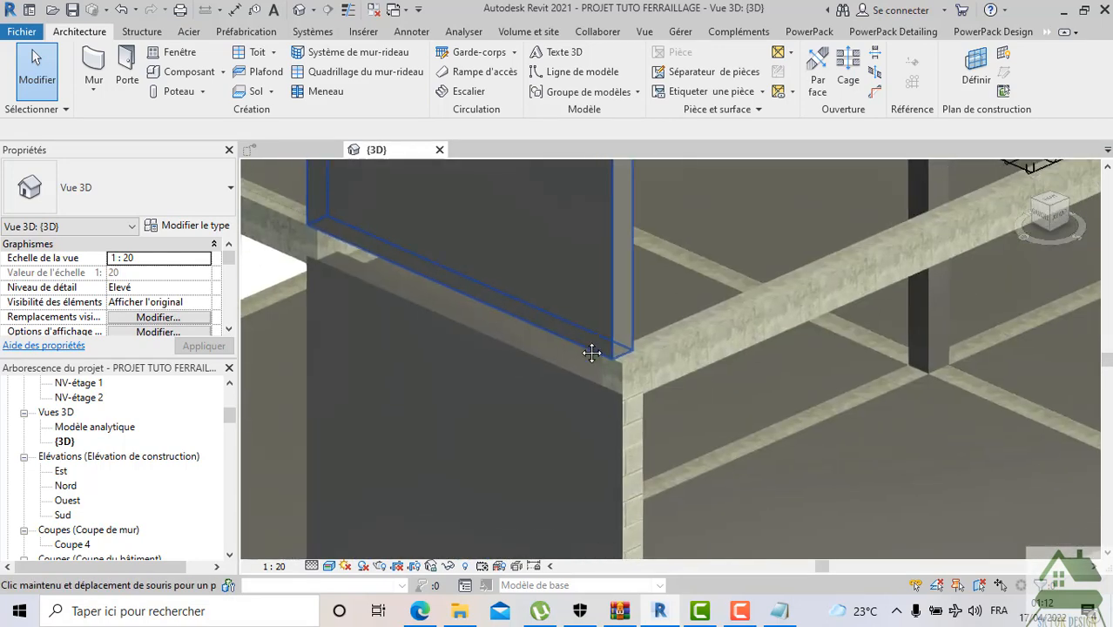
pyautogui.click(473, 320)
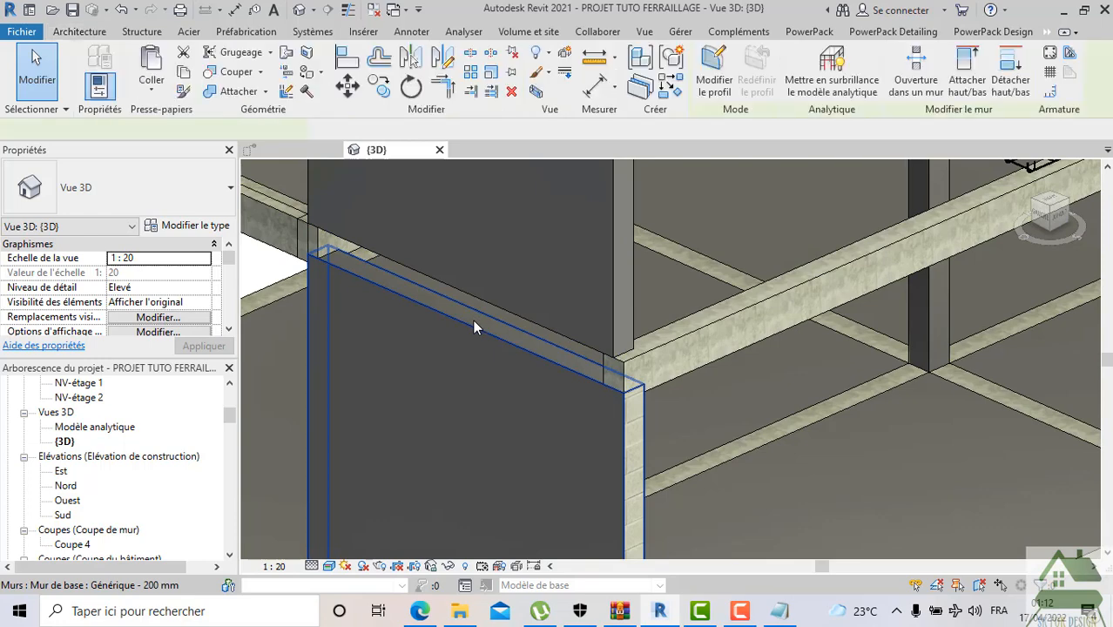
pyautogui.scroll(-1, 473, 319)
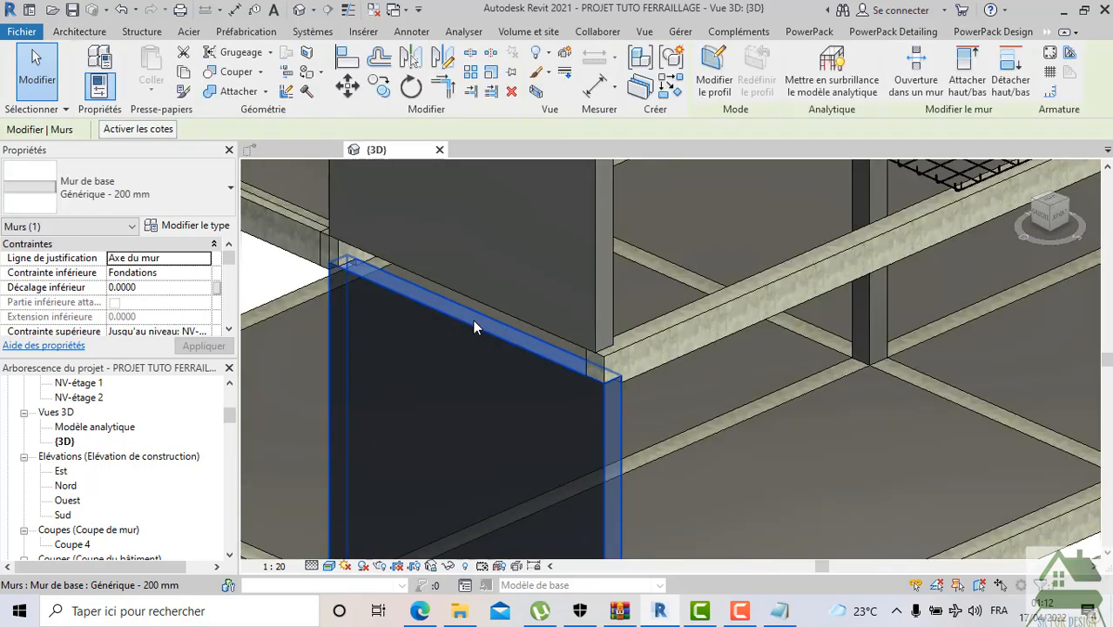
pyautogui.click(561, 333)
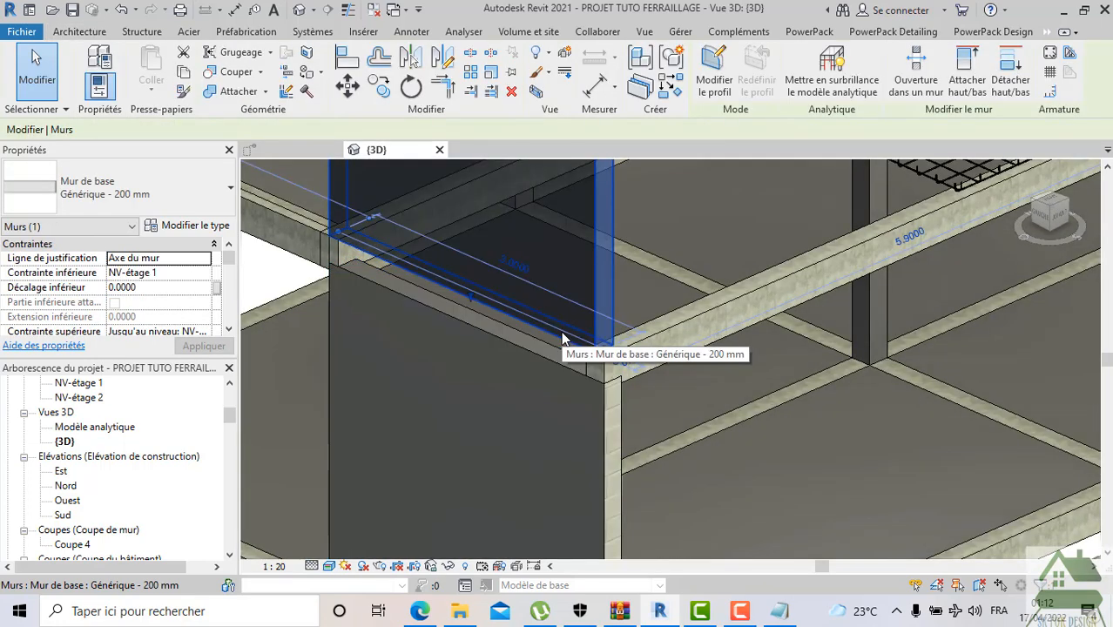
pyautogui.scroll(-1, 562, 336)
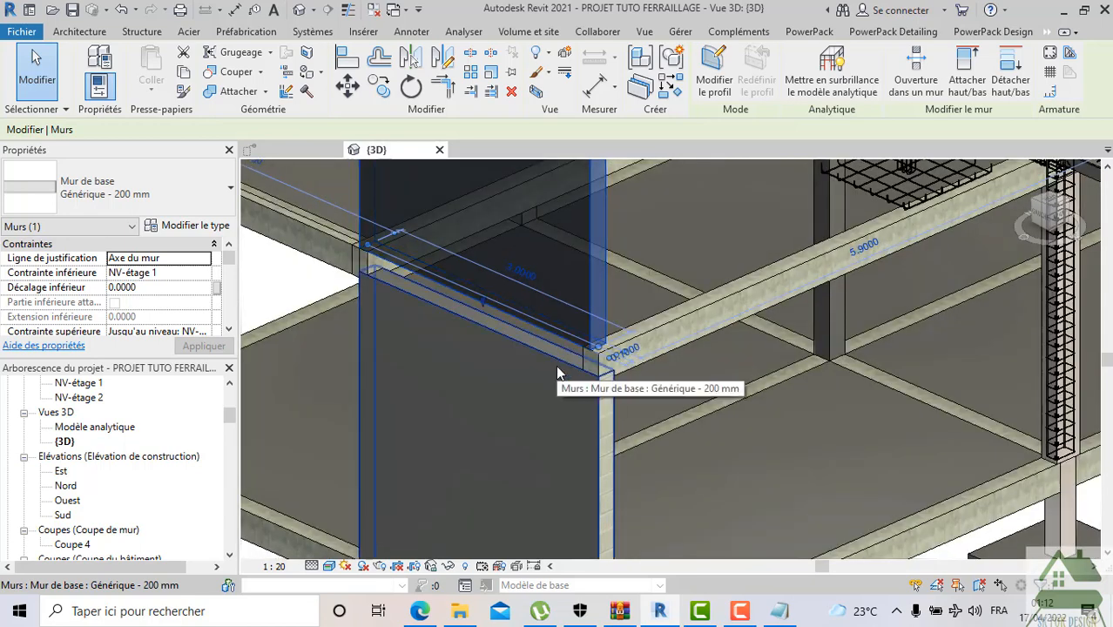
pyautogui.scroll(1, 555, 365)
# Set the lower wall's top offset (Décalage supérieur) to 0.30, keeping Limite de pièce enabled
pyautogui.click(509, 338)
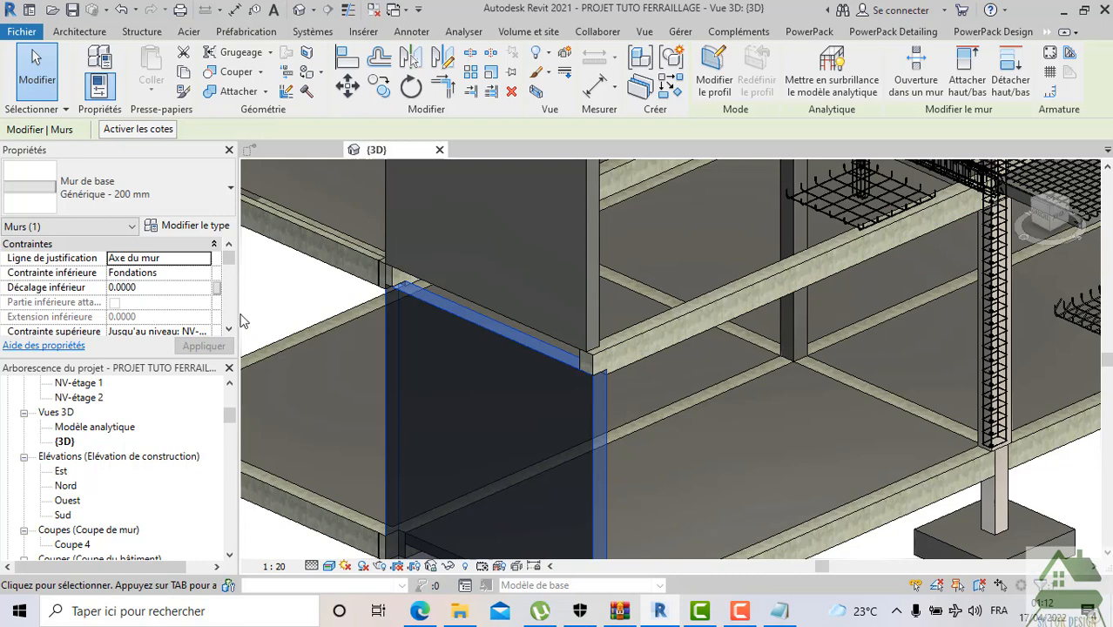
pyautogui.scroll(-2, 174, 312)
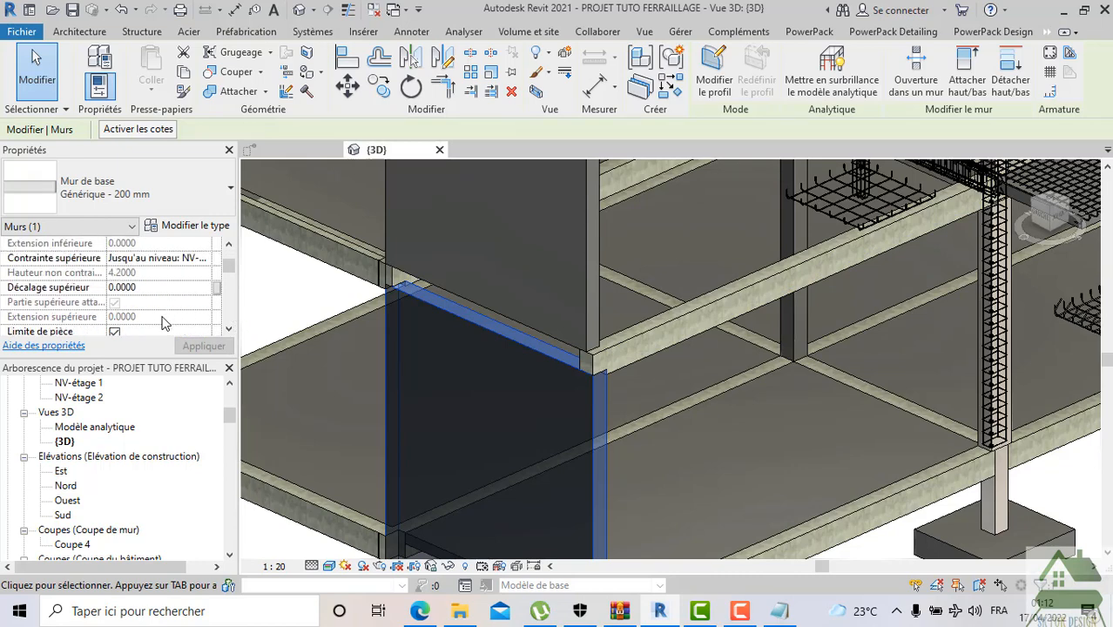
pyautogui.scroll(-1, 166, 323)
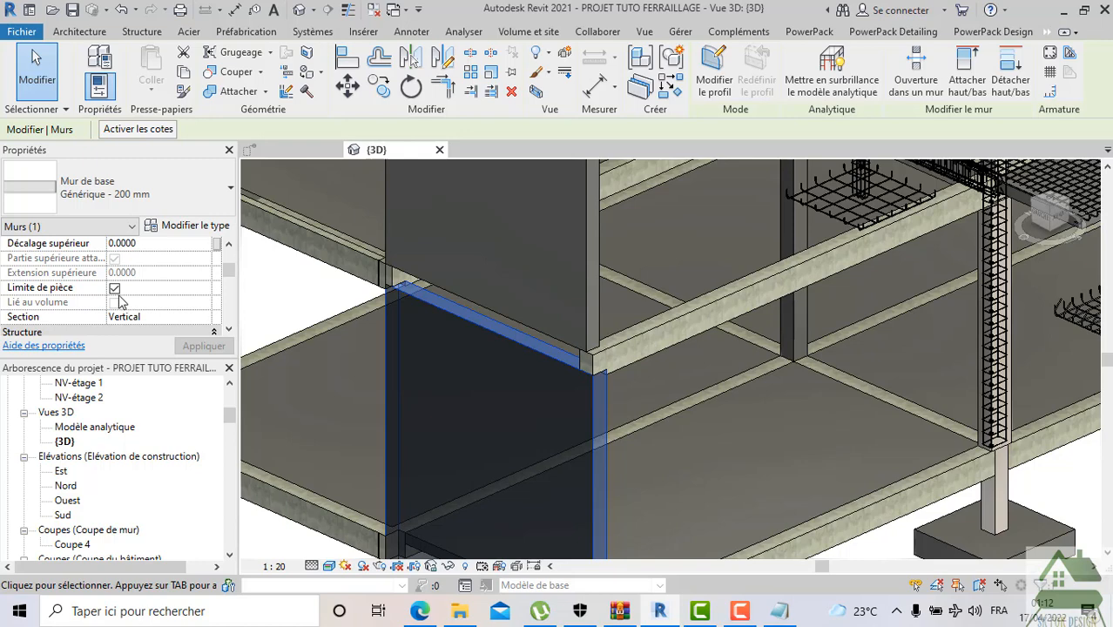
pyautogui.click(115, 290)
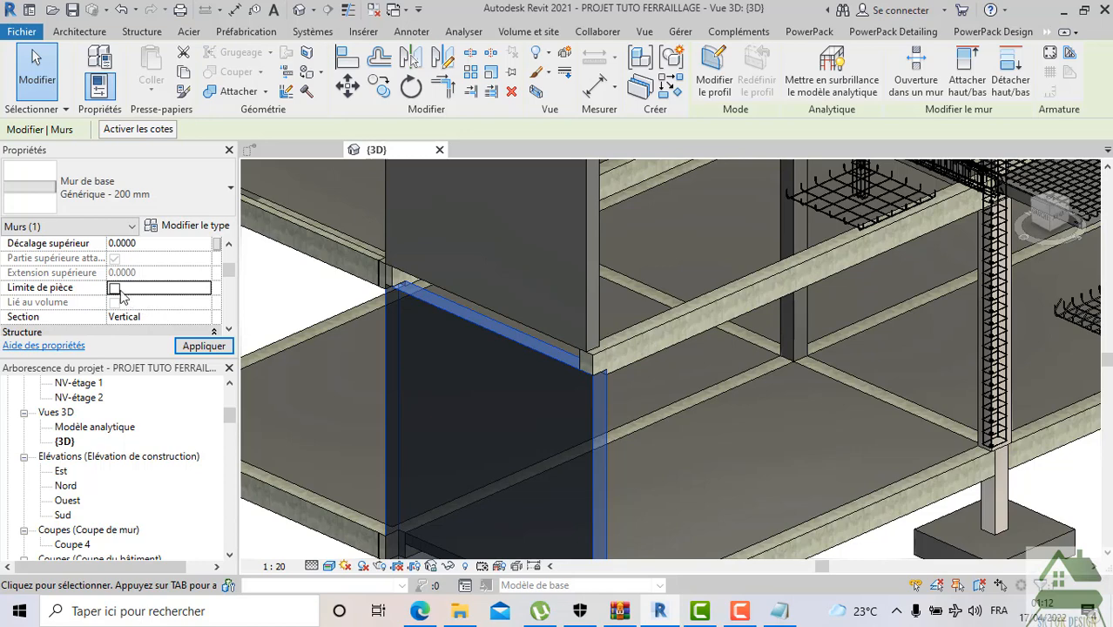
pyautogui.click(160, 248)
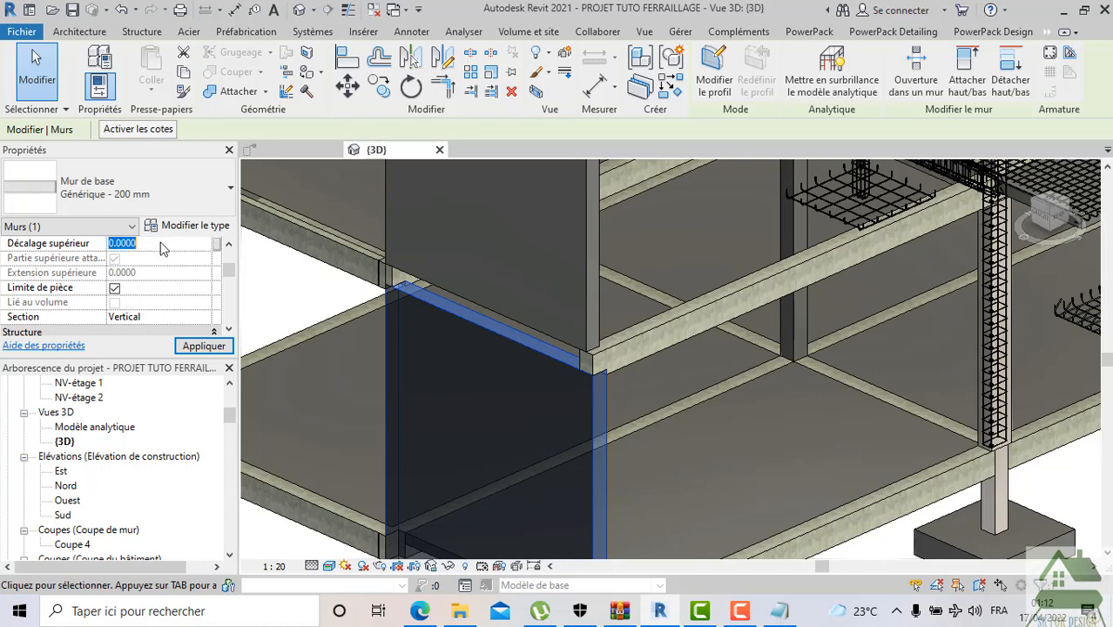
pyautogui.write('0.30')
pyautogui.click(194, 346)
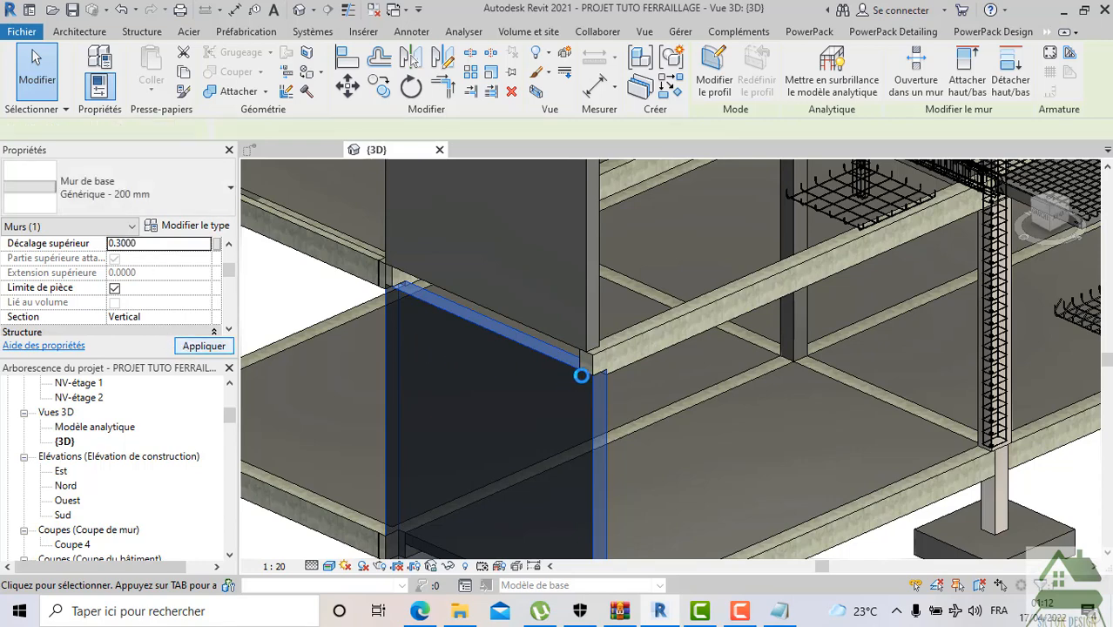
pyautogui.click(575, 377)
pyautogui.scroll(-3, 562, 373)
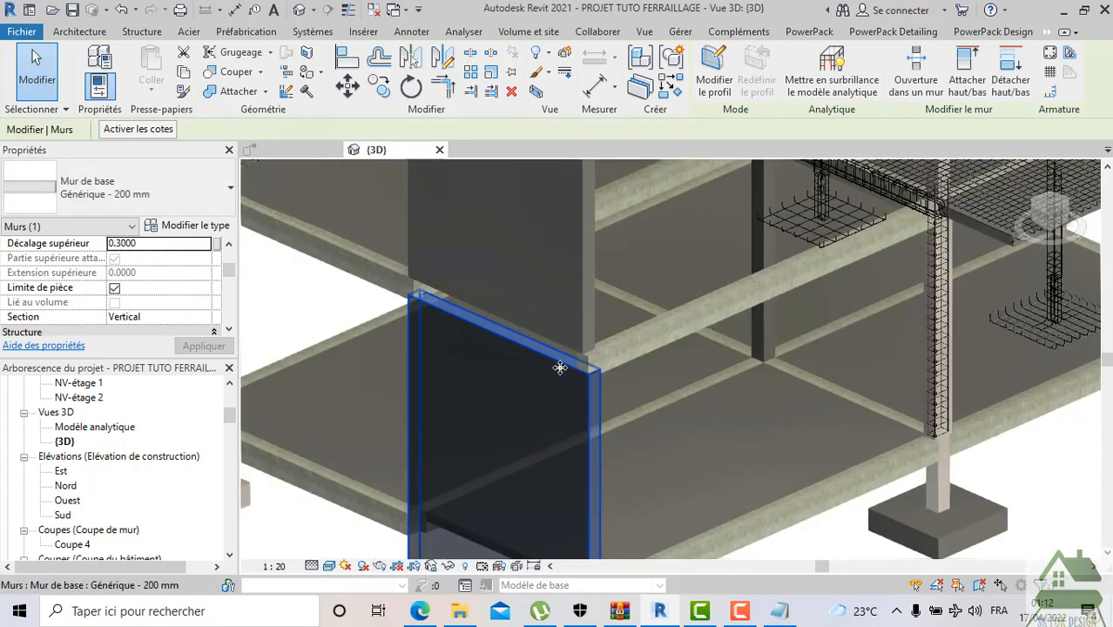
pyautogui.click(693, 529)
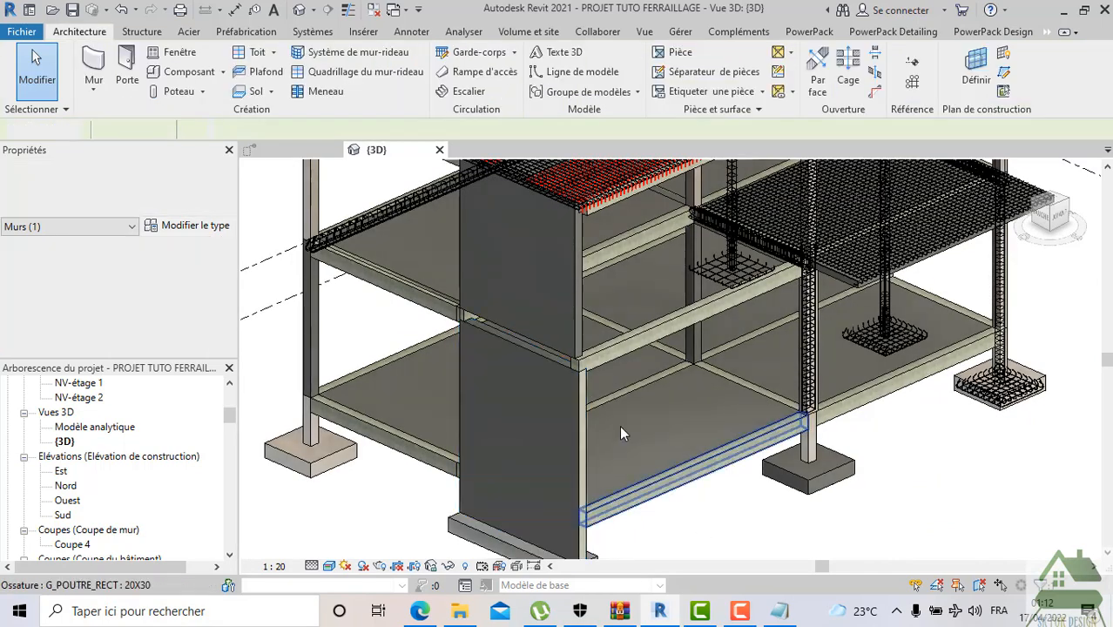
# Stretch the upper wall's base down to the top edge of the lower wall and check the joint from the front
pyautogui.click(579, 336)
pyautogui.scroll(5, 533, 346)
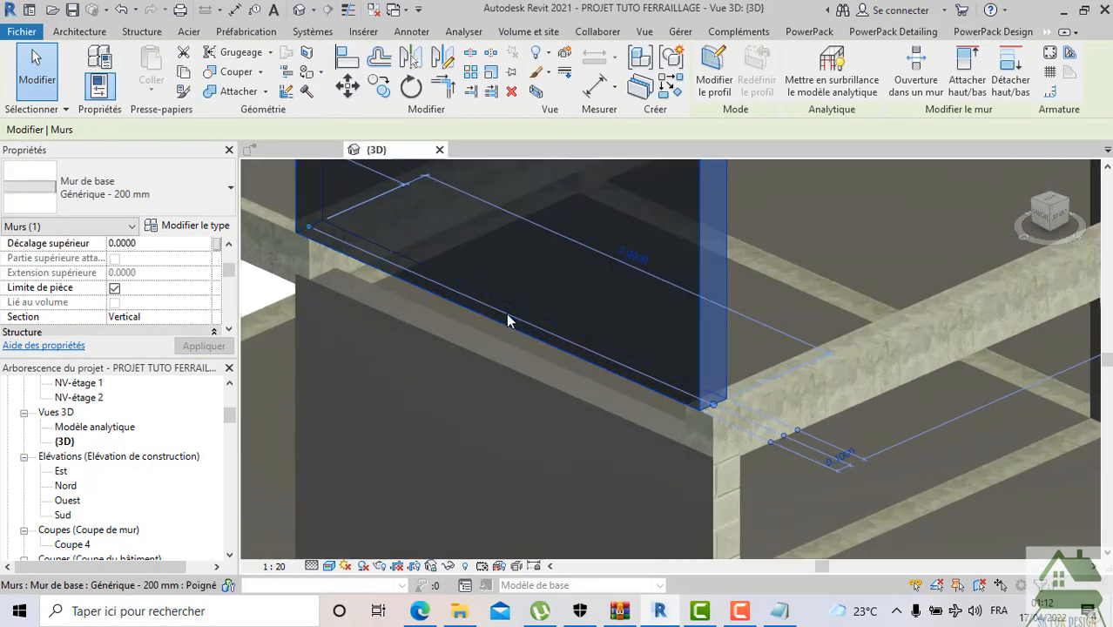
pyautogui.moveTo(503, 353); pyautogui.dragTo(503, 356)
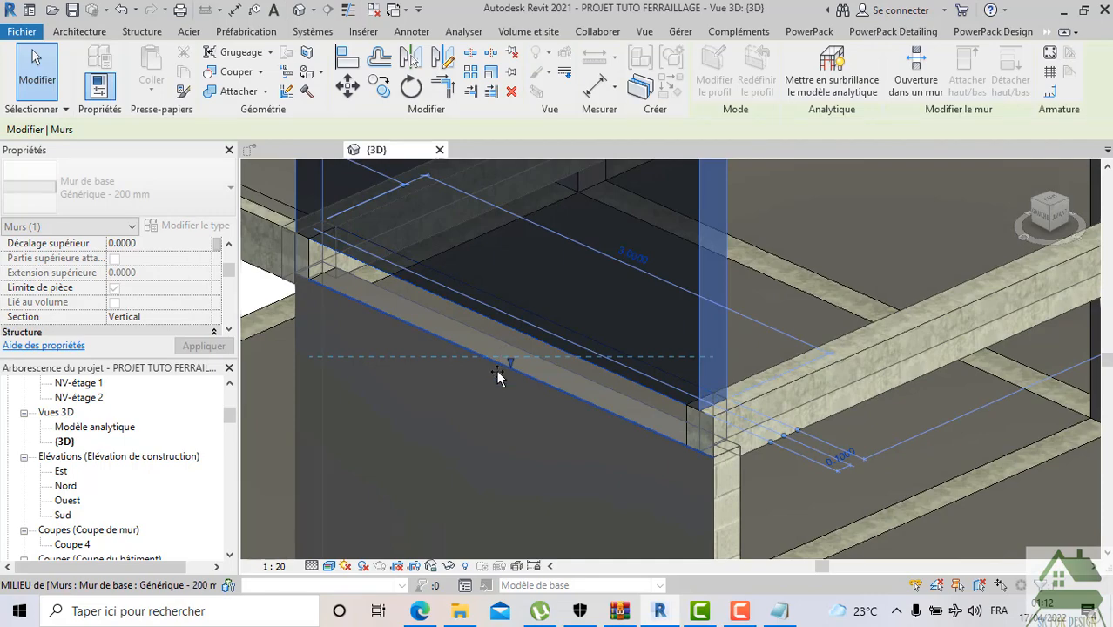
pyautogui.scroll(-1, 800, 479)
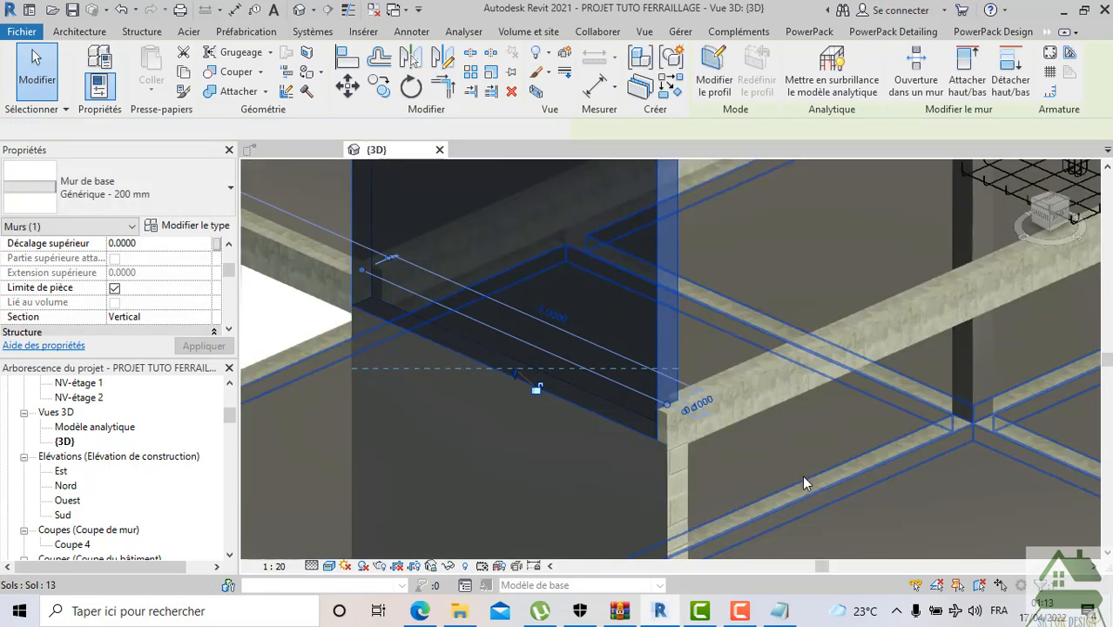
pyautogui.click(802, 476)
pyautogui.scroll(-2, 785, 464)
pyautogui.scroll(-3, 786, 383)
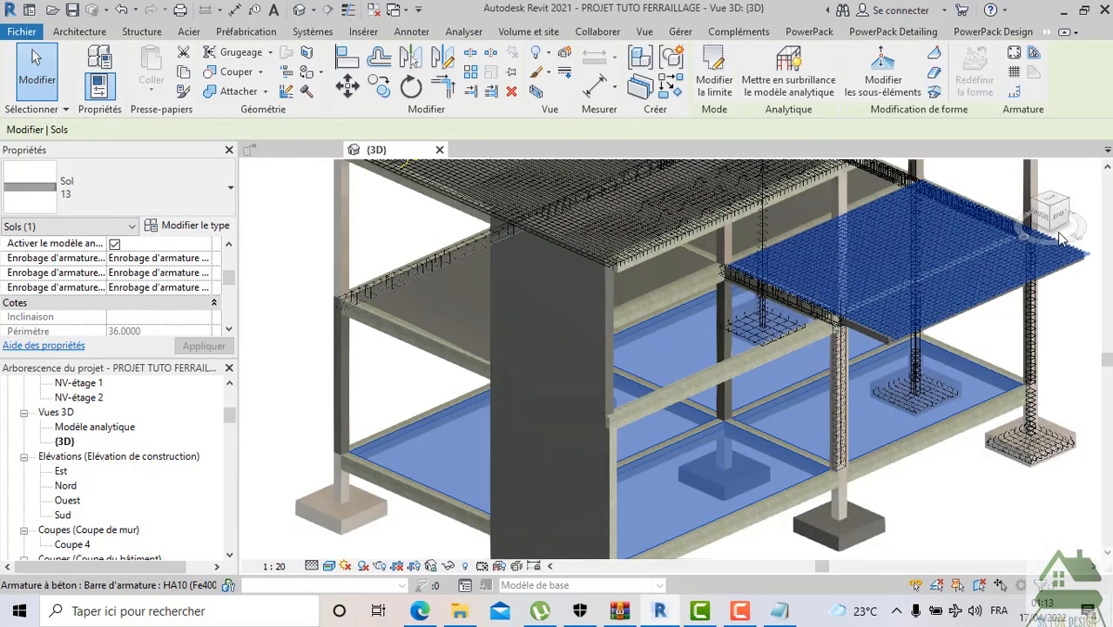
pyautogui.moveTo(785, 383)
pyautogui.keyDown('shift'); pyautogui.mouseDown(button='middle')
pyautogui.moveTo(857, 216)
pyautogui.moveTo(851, 209)
pyautogui.mouseUp(button='middle'); pyautogui.keyUp('shift')
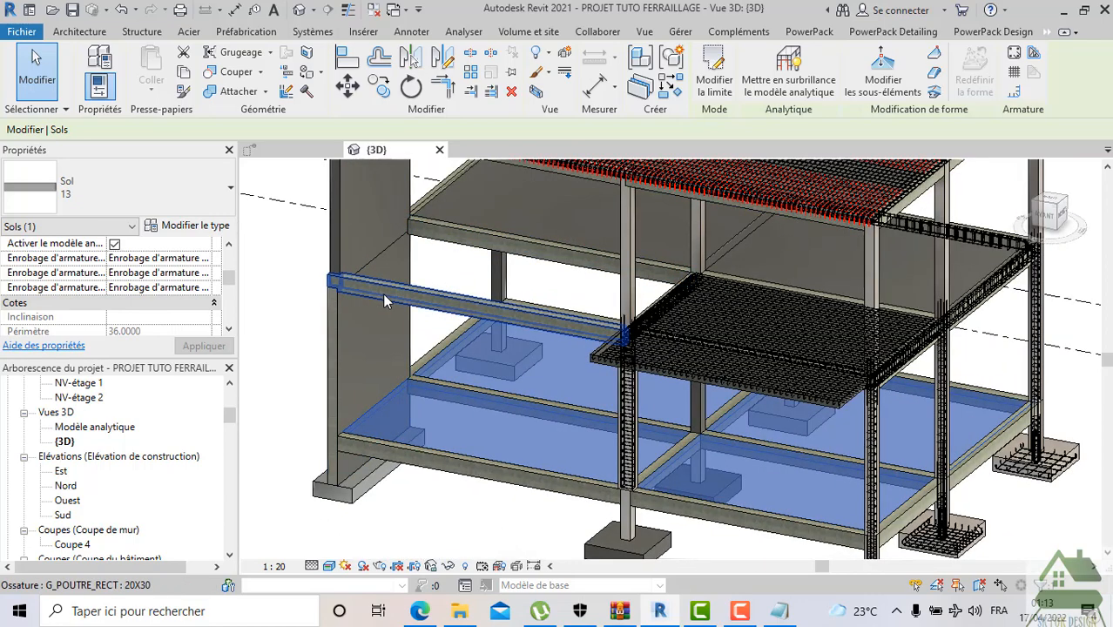
# Open the NV-rdc structural plan view
pyautogui.scroll(3, 51, 520)
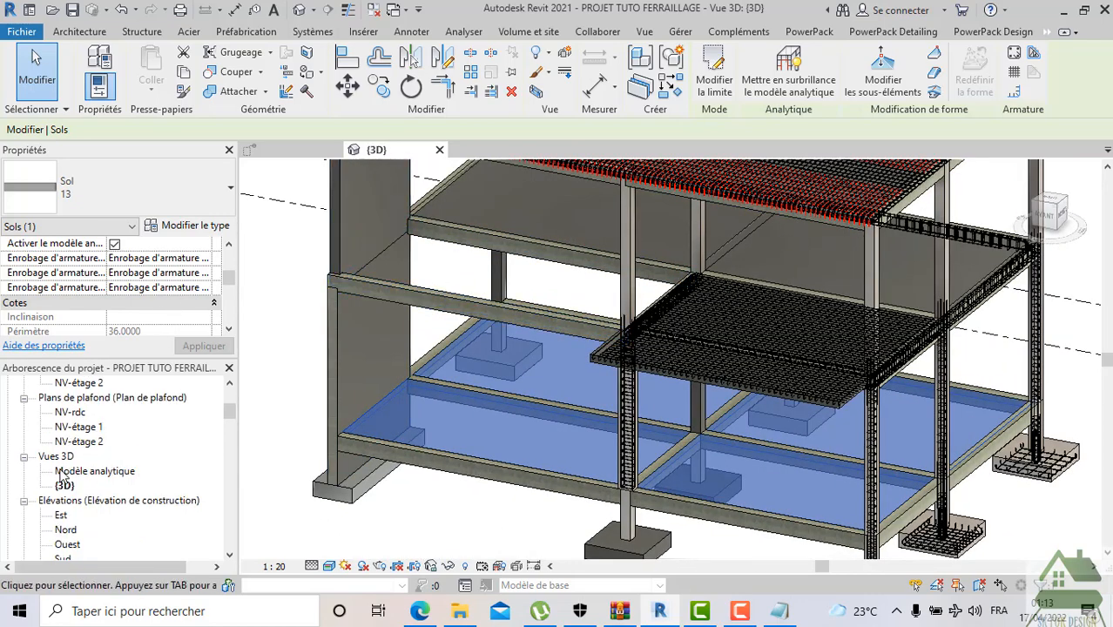
pyautogui.scroll(1, 76, 451)
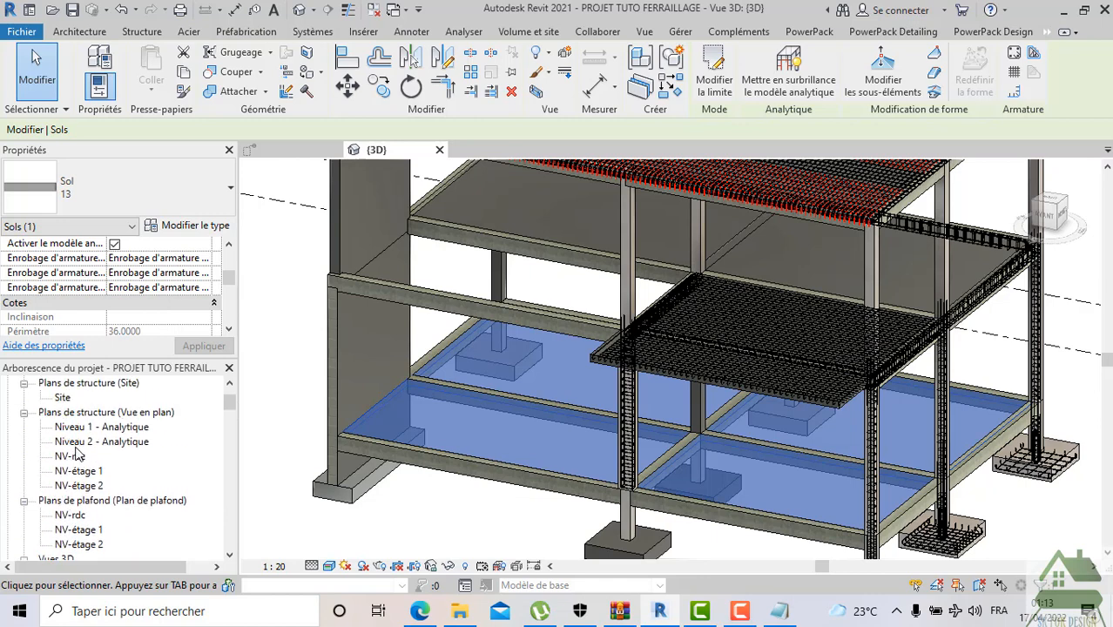
pyautogui.doubleClick(73, 459)
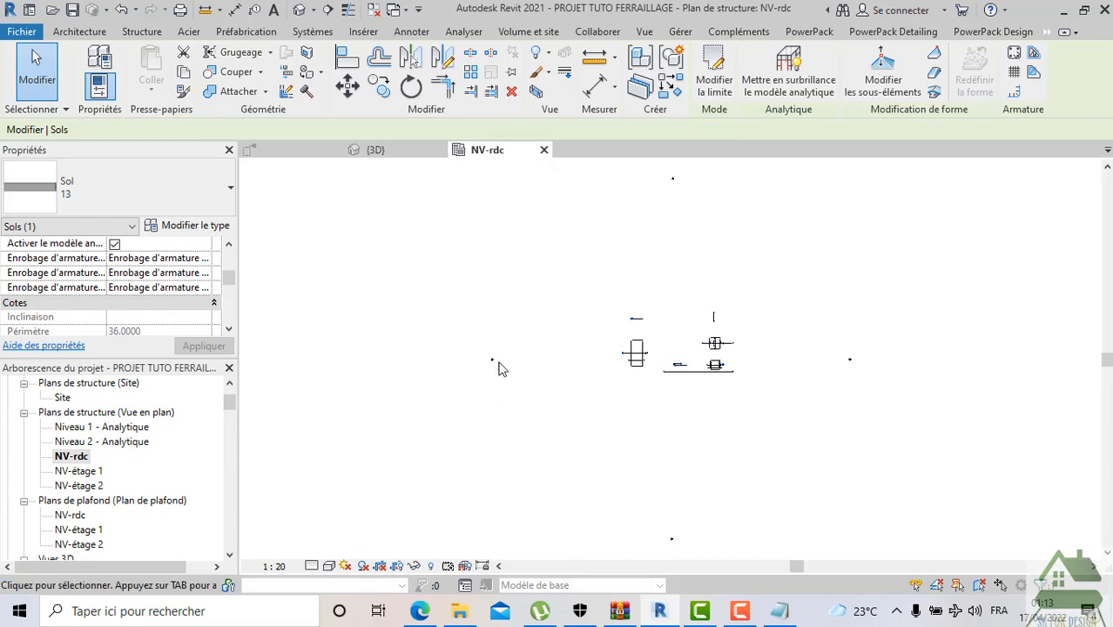
pyautogui.click(543, 150)
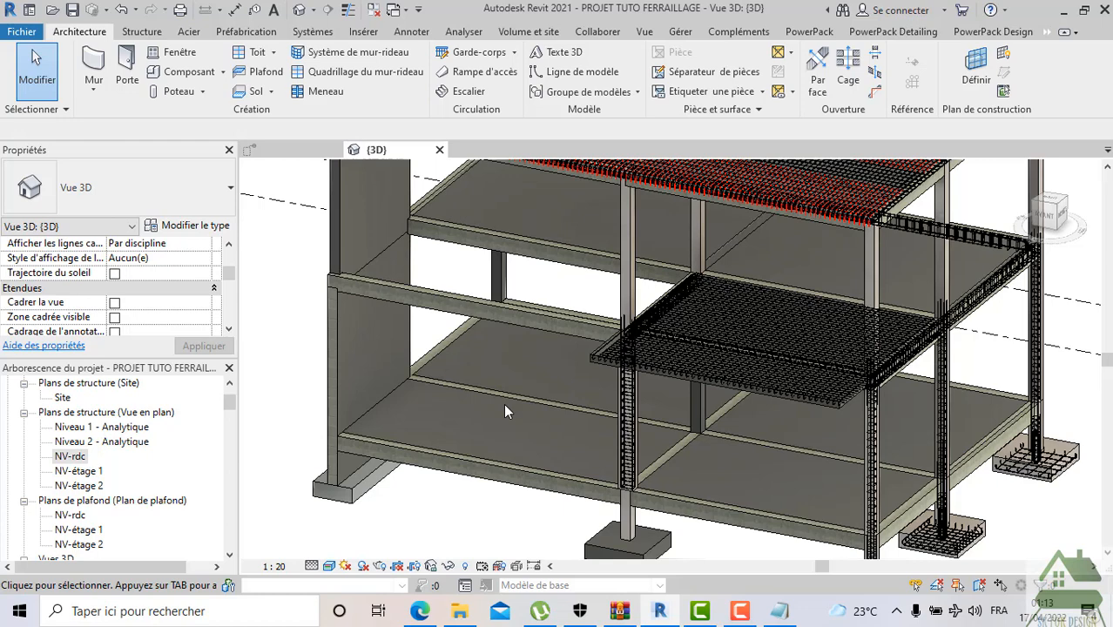
pyautogui.doubleClick(68, 456)
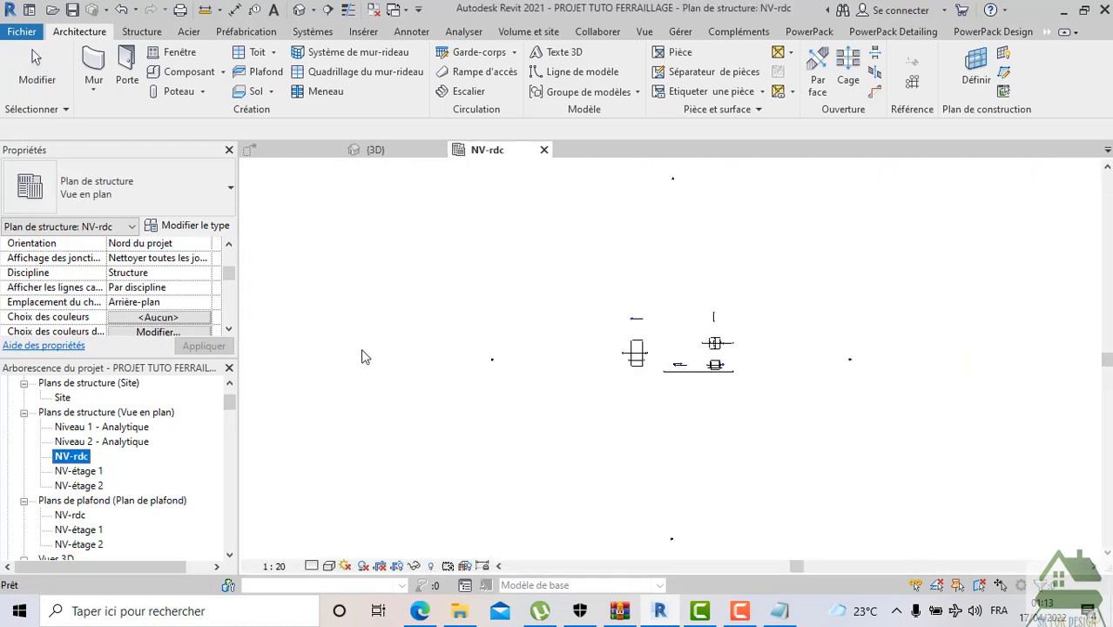
# In the NV-rdc plan's view range (Plage de la vue), set the cut plane (Plan de coupe) offset to 2
pyautogui.scroll(1, 70, 448)
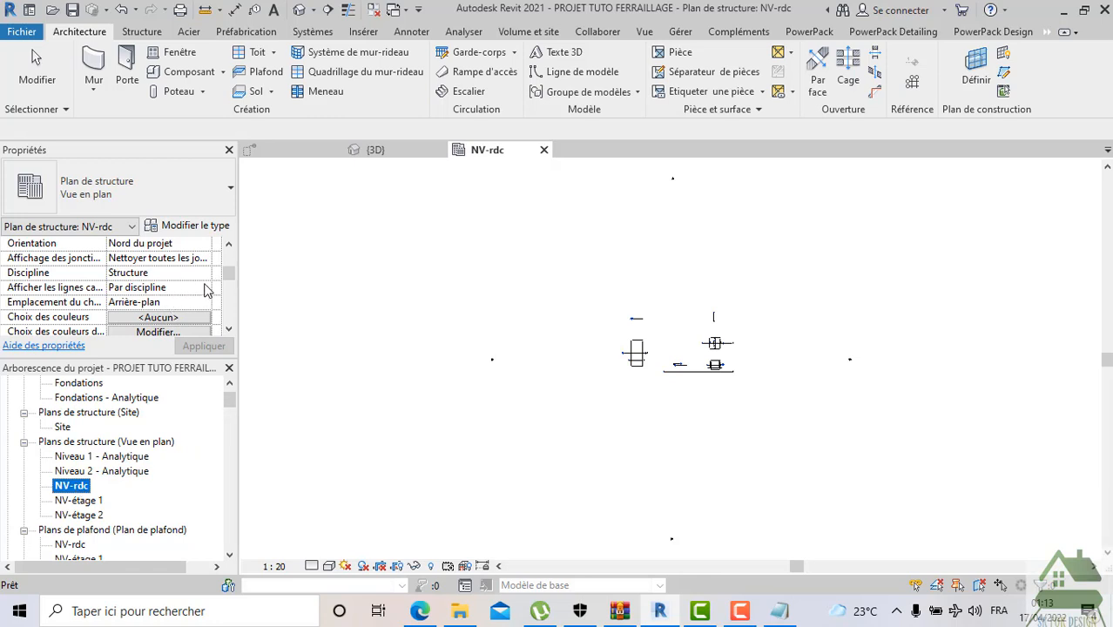
pyautogui.scroll(-3, 195, 302)
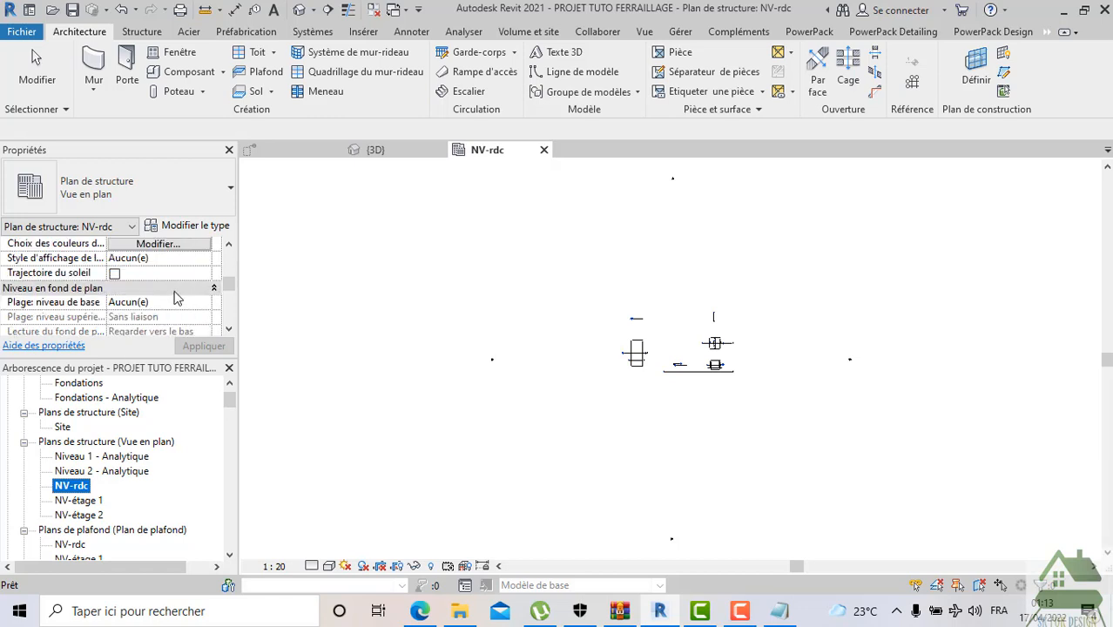
pyautogui.scroll(-2, 183, 299)
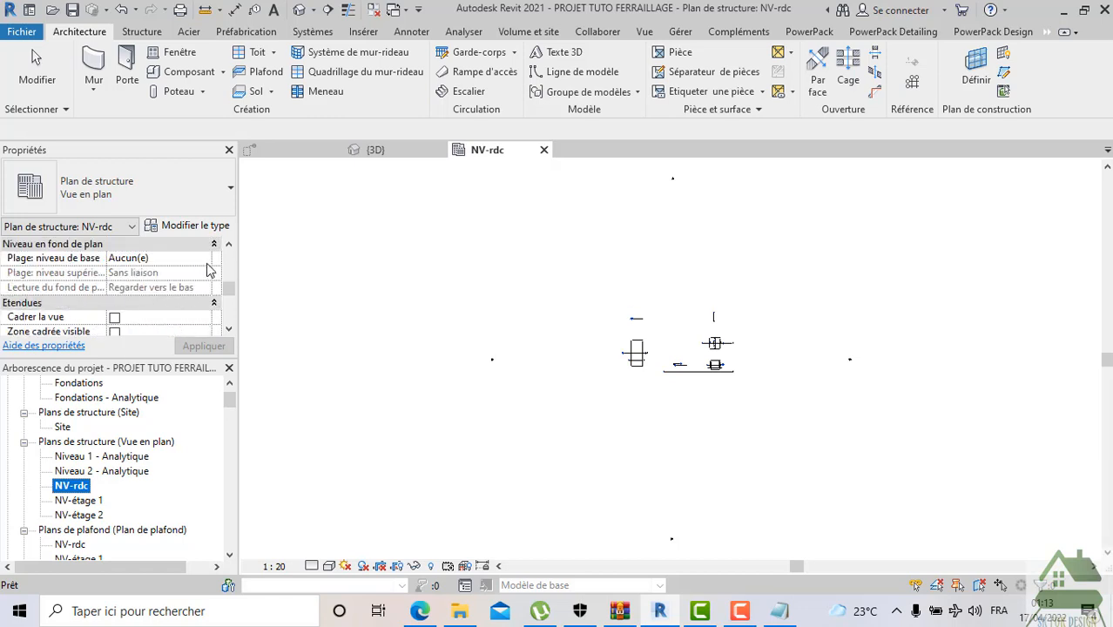
pyautogui.scroll(-1, 193, 288)
pyautogui.scroll(-2, 192, 296)
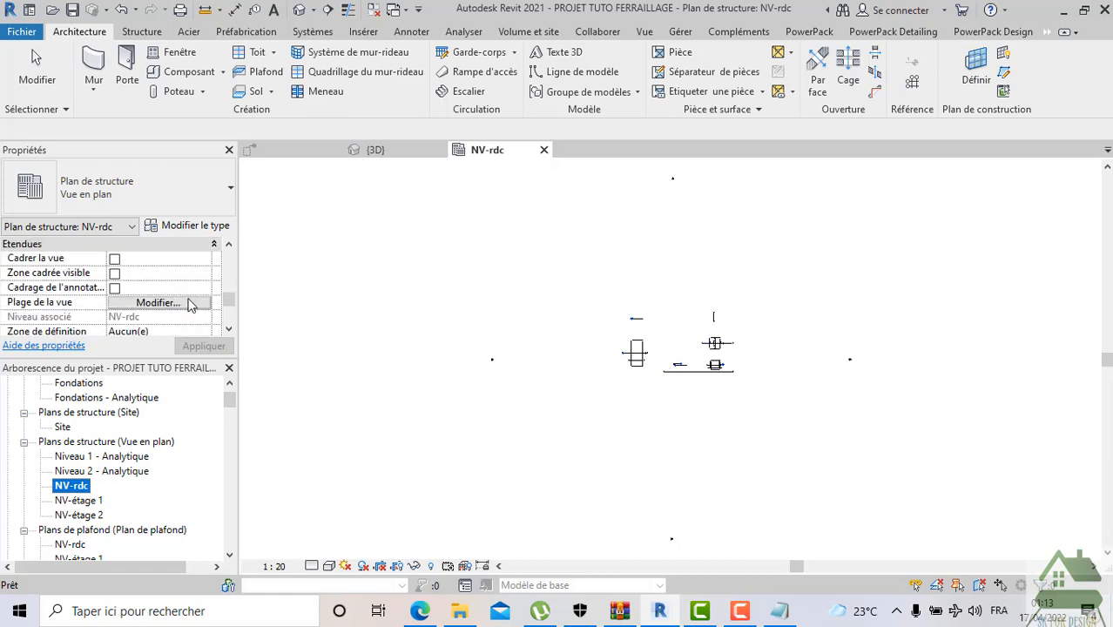
pyautogui.click(186, 310)
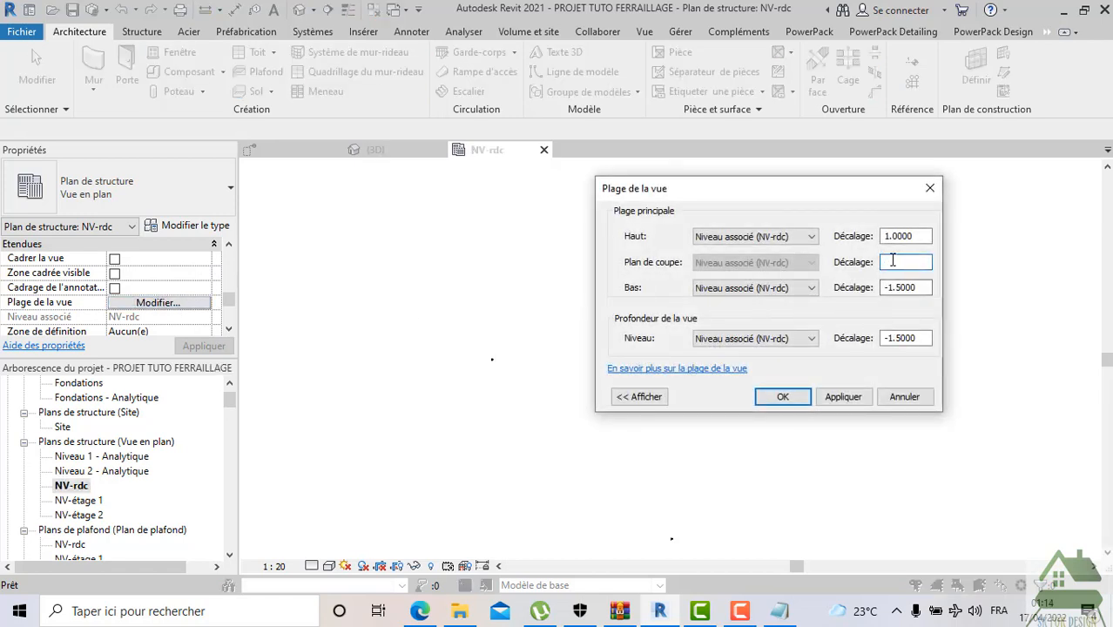
pyautogui.moveTo(915, 262); pyautogui.dragTo(869, 261)
pyautogui.write('2')
pyautogui.click(843, 396)
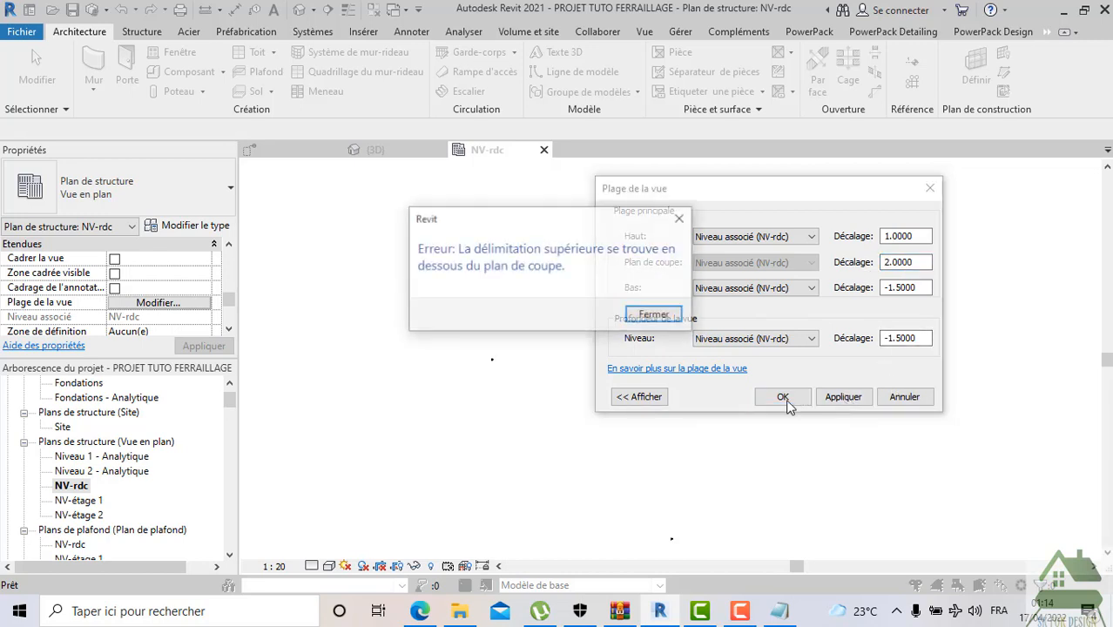
pyautogui.click(654, 315)
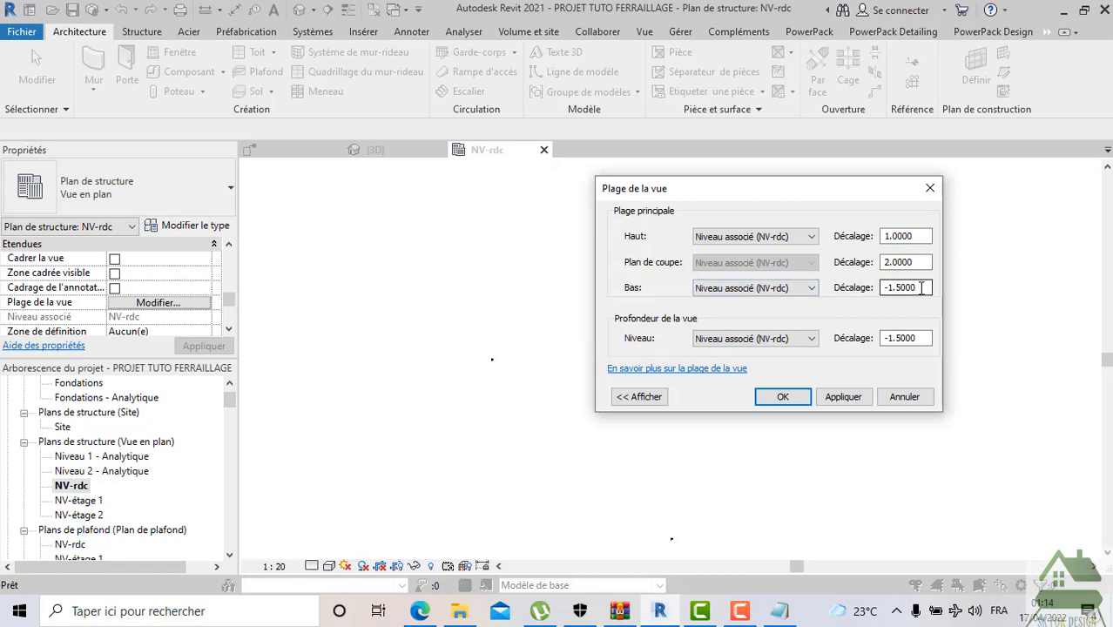
# Set the view range's top (Haut) offset to 3 and accept the new range for the plan
pyautogui.moveTo(923, 235); pyautogui.dragTo(862, 240)
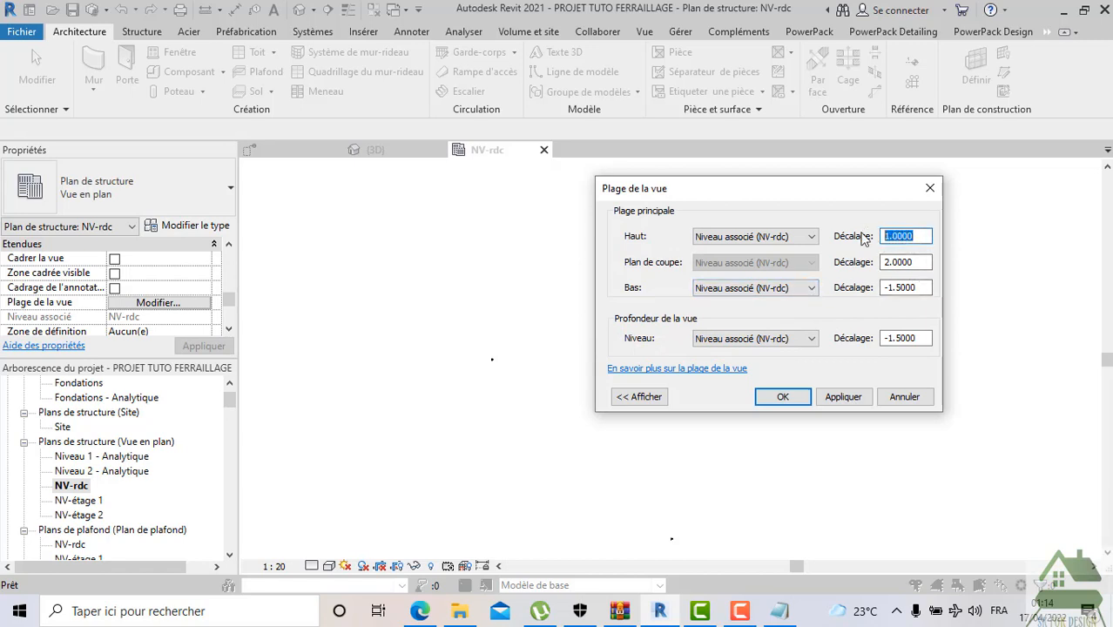
pyautogui.write('3')
pyautogui.click(843, 396)
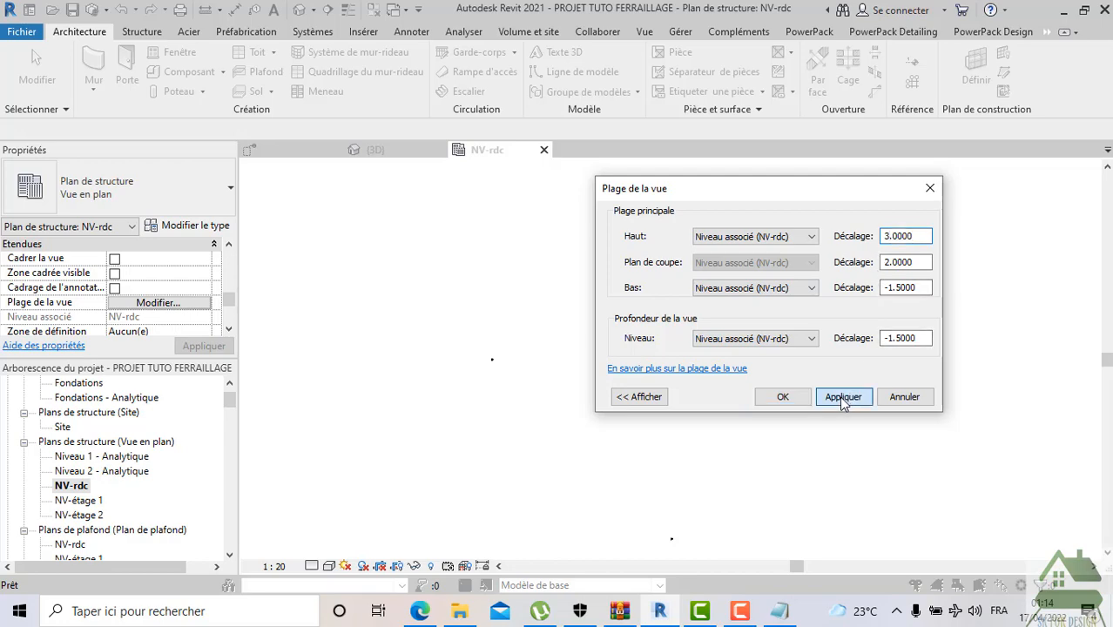
pyautogui.click(783, 396)
# Try to set the NV-rdc plan's view depth (Profondeur de la vue) offset to 0 and to 1
pyautogui.scroll(5, 636, 370)
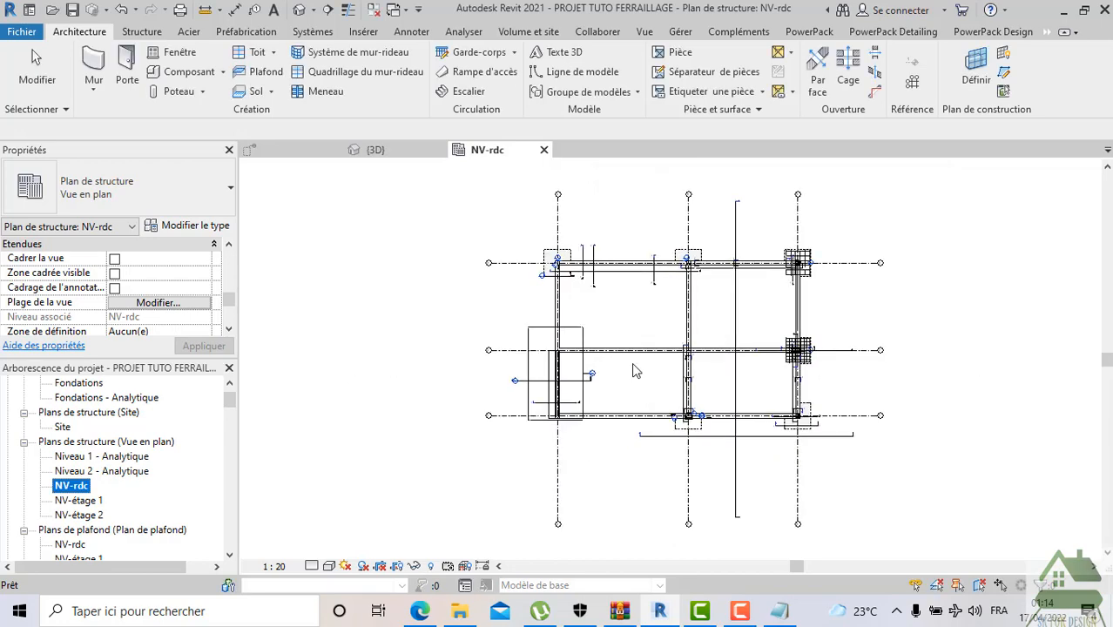
pyautogui.scroll(5, 635, 370)
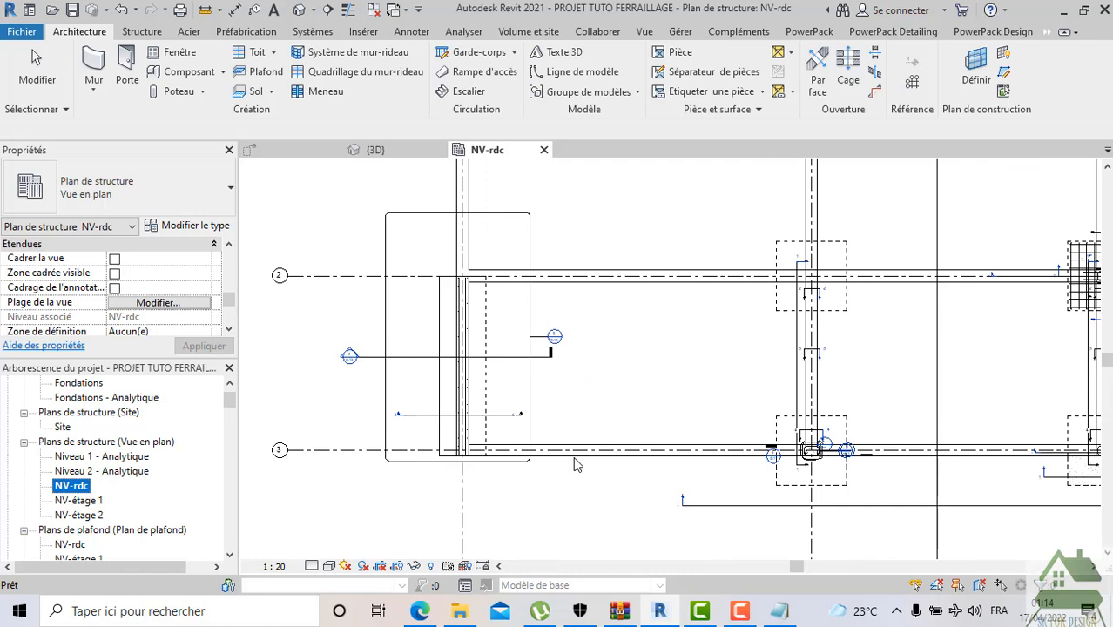
pyautogui.scroll(-1, 574, 464)
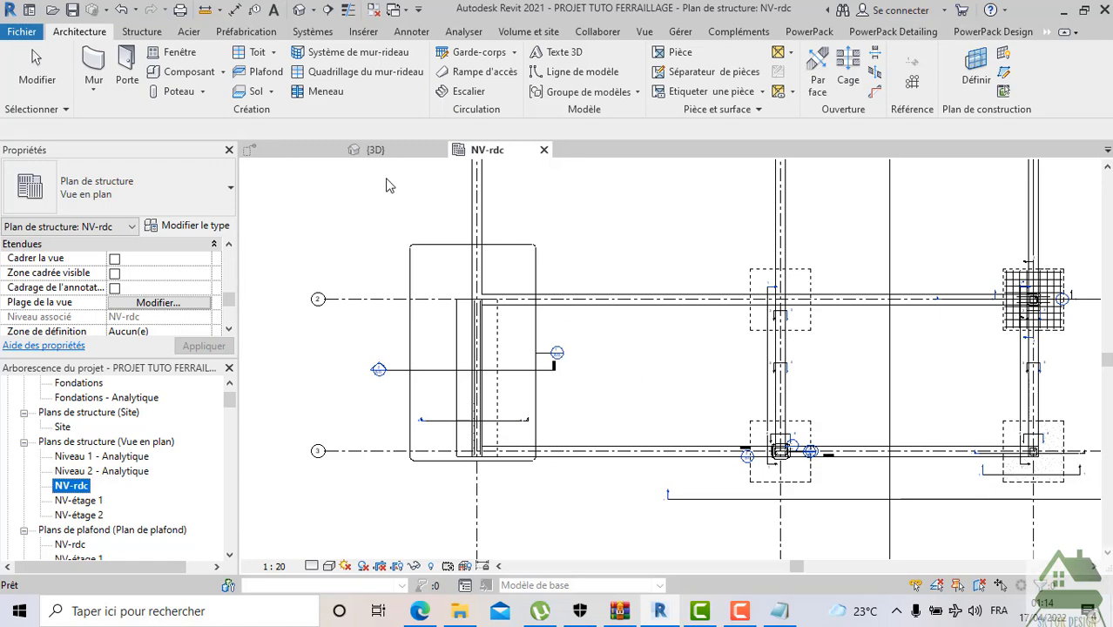
pyautogui.click(155, 304)
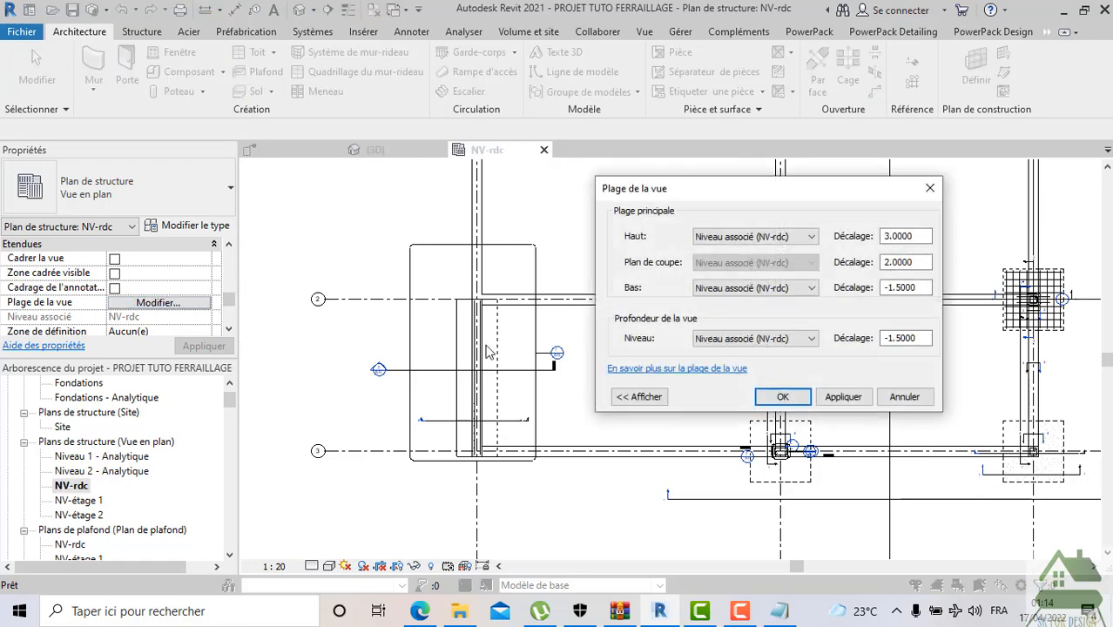
pyautogui.moveTo(918, 338); pyautogui.dragTo(887, 341)
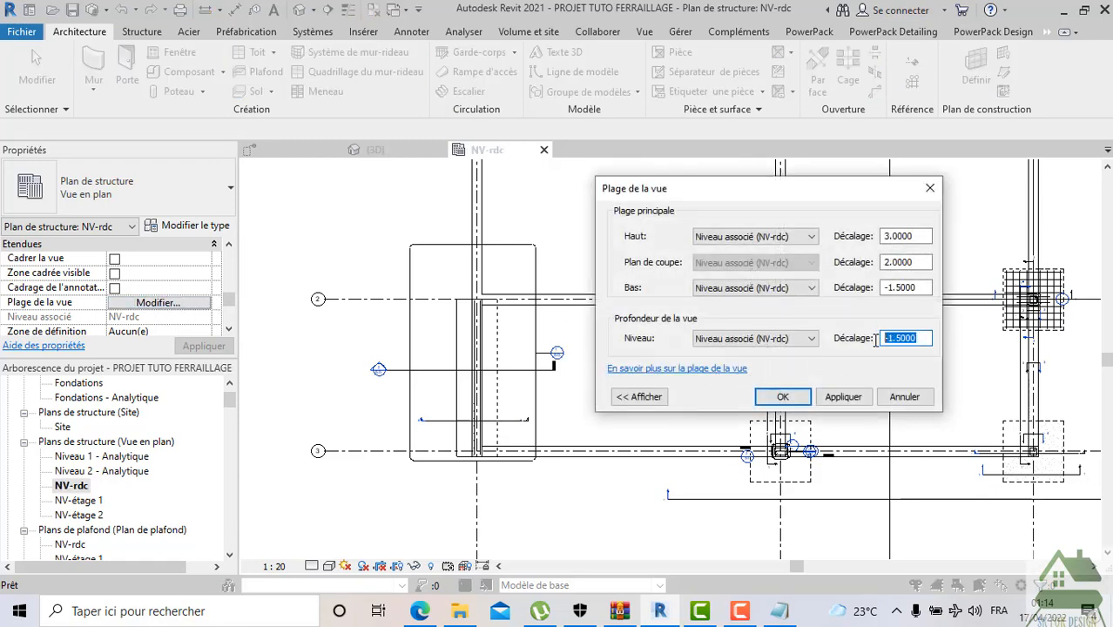
pyautogui.write('0')
pyautogui.click(841, 398)
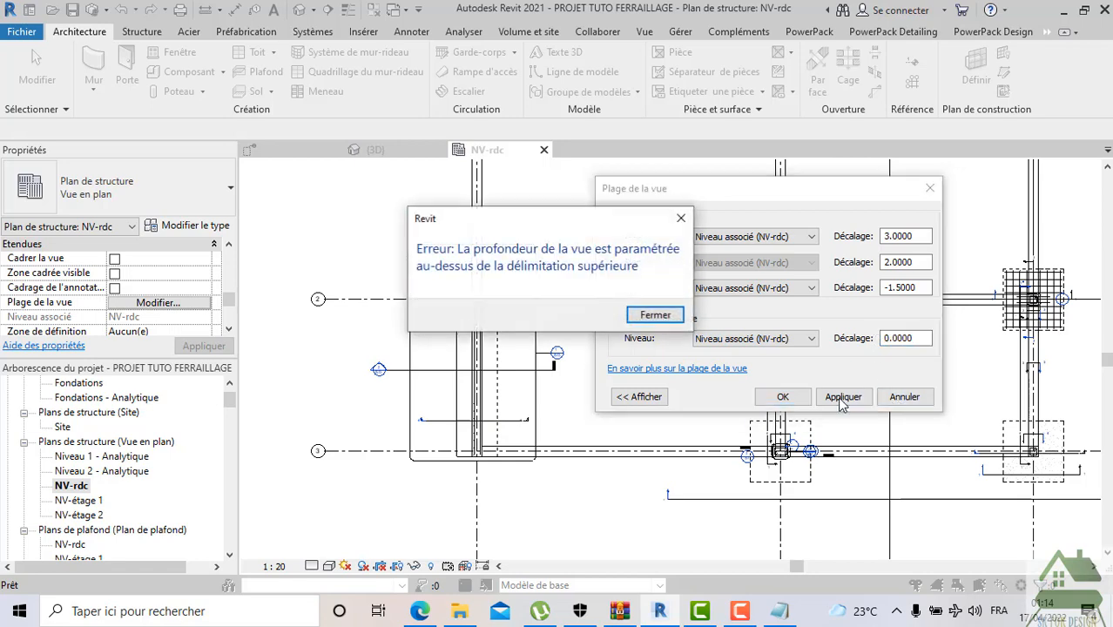
pyautogui.click(649, 314)
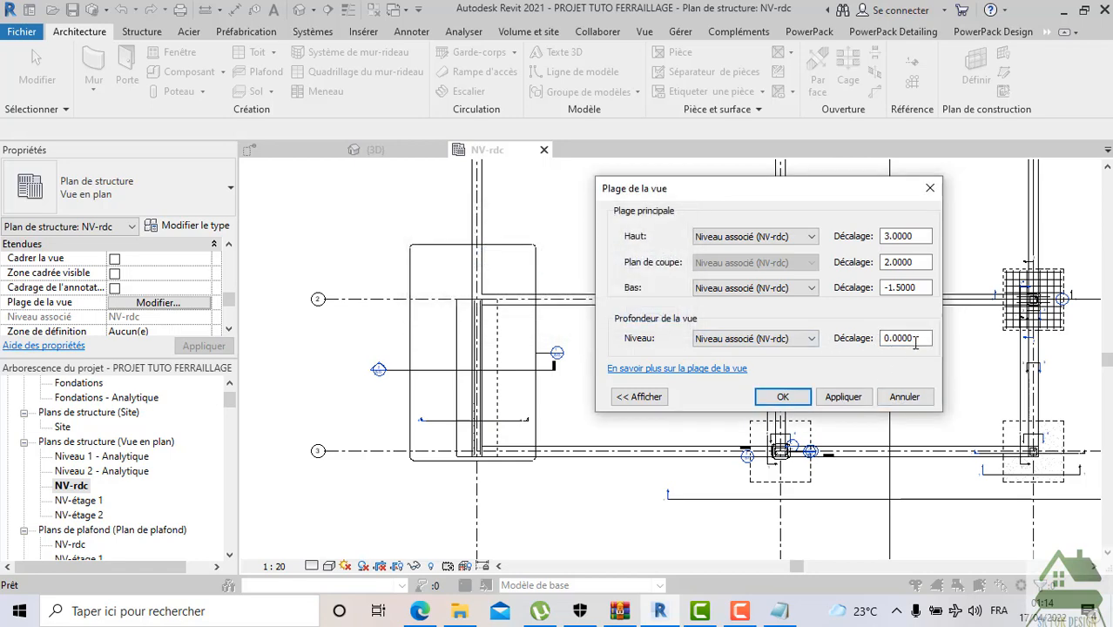
pyautogui.moveTo(923, 338); pyautogui.dragTo(858, 342)
pyautogui.write('1')
pyautogui.click(841, 397)
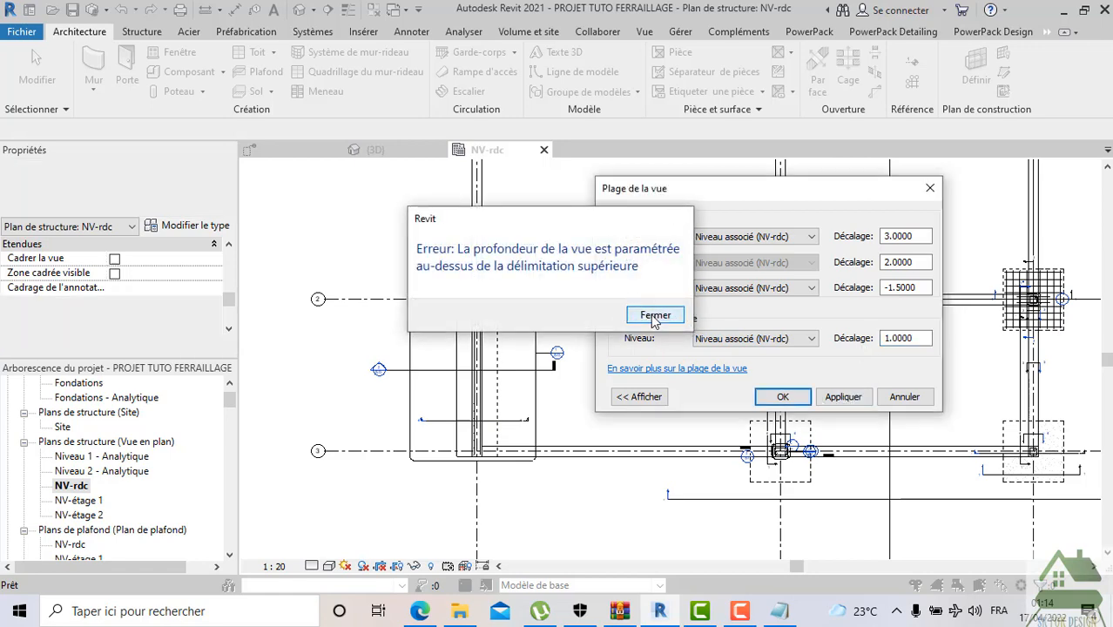
pyautogui.click(655, 315)
# Try to set the view depth offset to -0.5 and discard the pending view range changes
pyautogui.click(909, 338)
pyautogui.moveTo(909, 338); pyautogui.dragTo(871, 339)
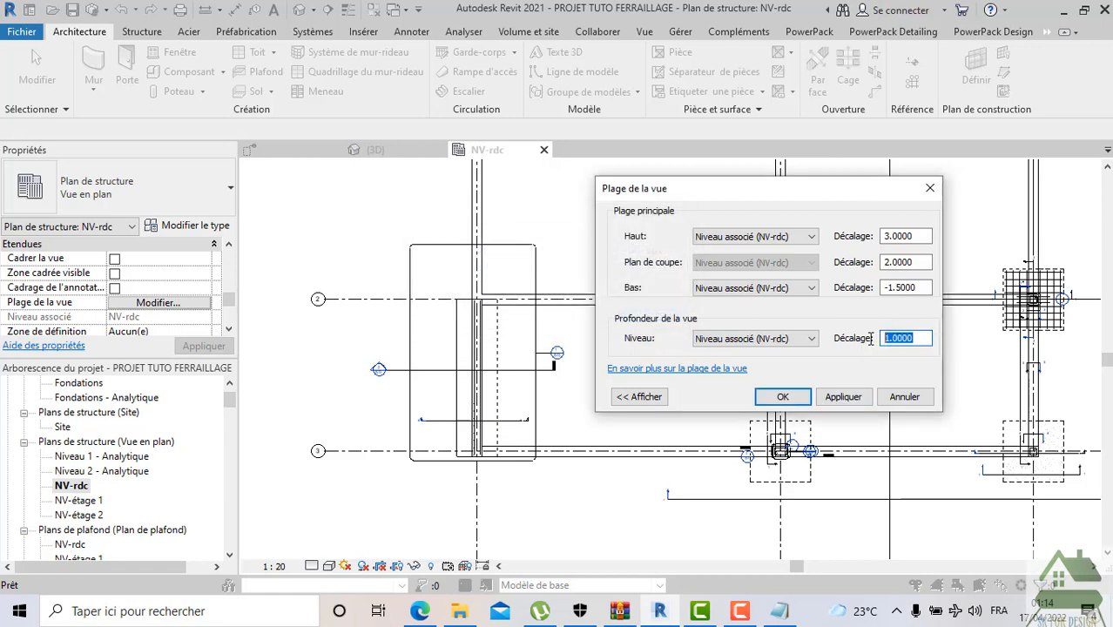
pyautogui.write('-0.5')
pyautogui.click(843, 396)
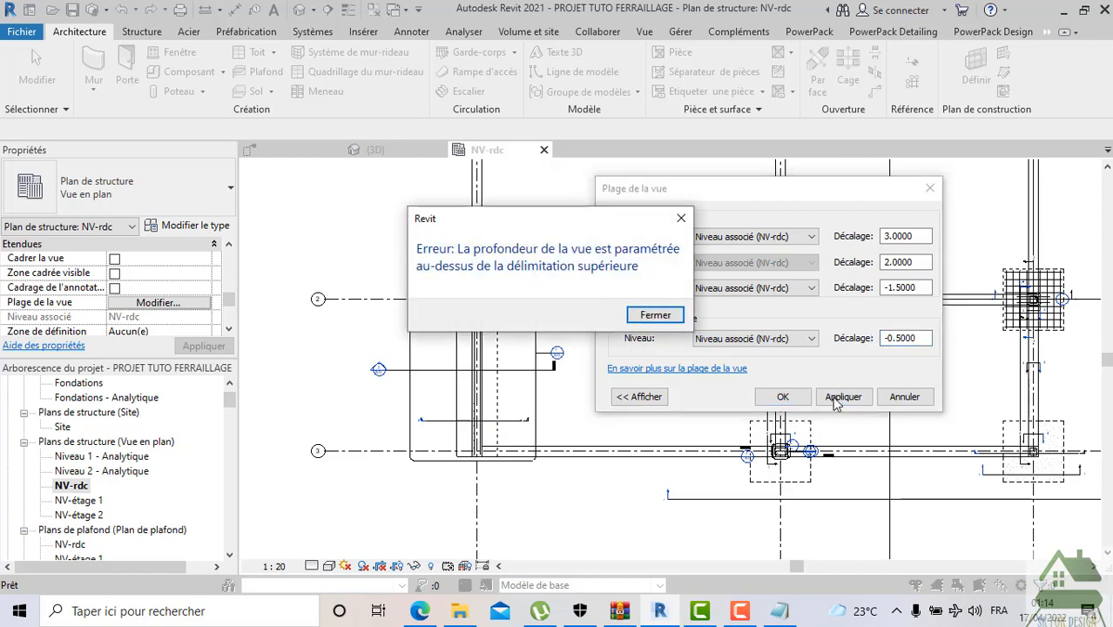
pyautogui.click(656, 324)
pyautogui.click(911, 338)
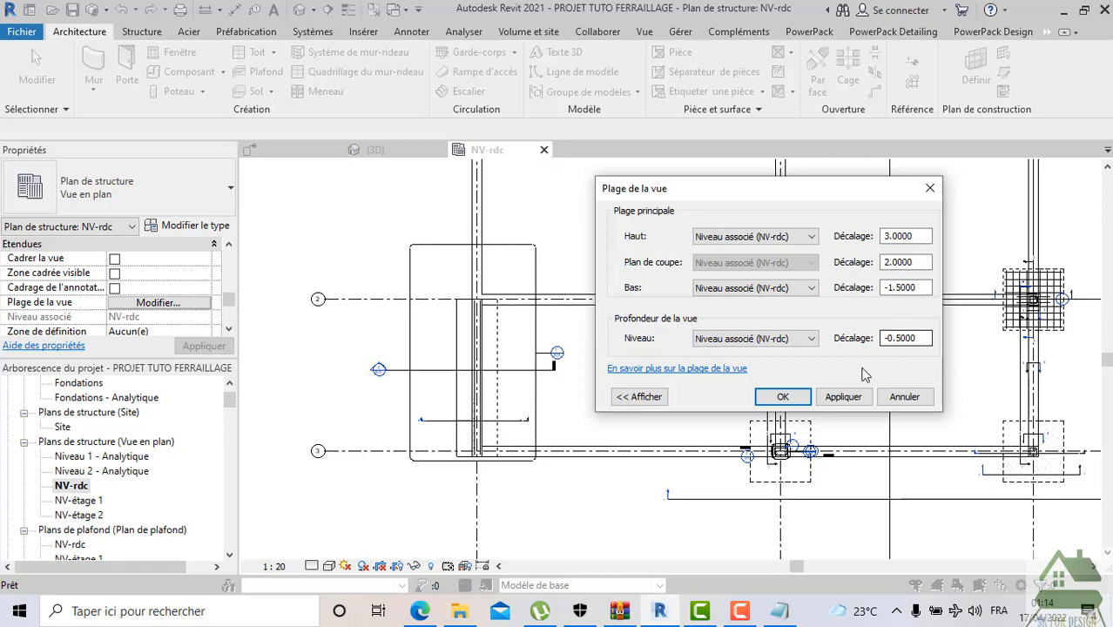
pyautogui.click(782, 398)
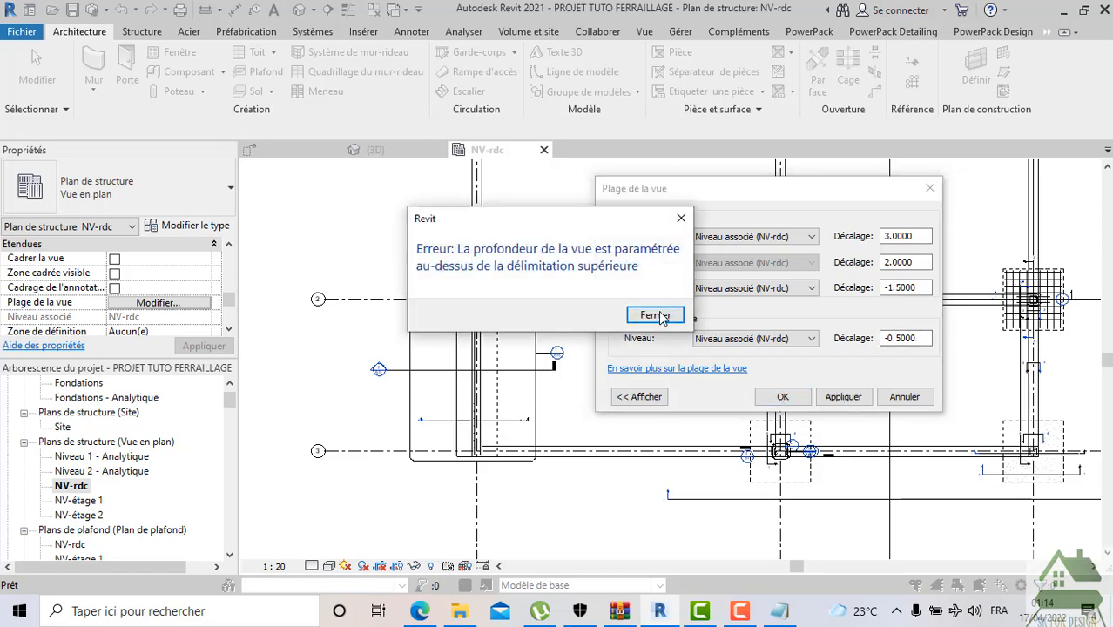
pyautogui.click(656, 319)
pyautogui.click(896, 404)
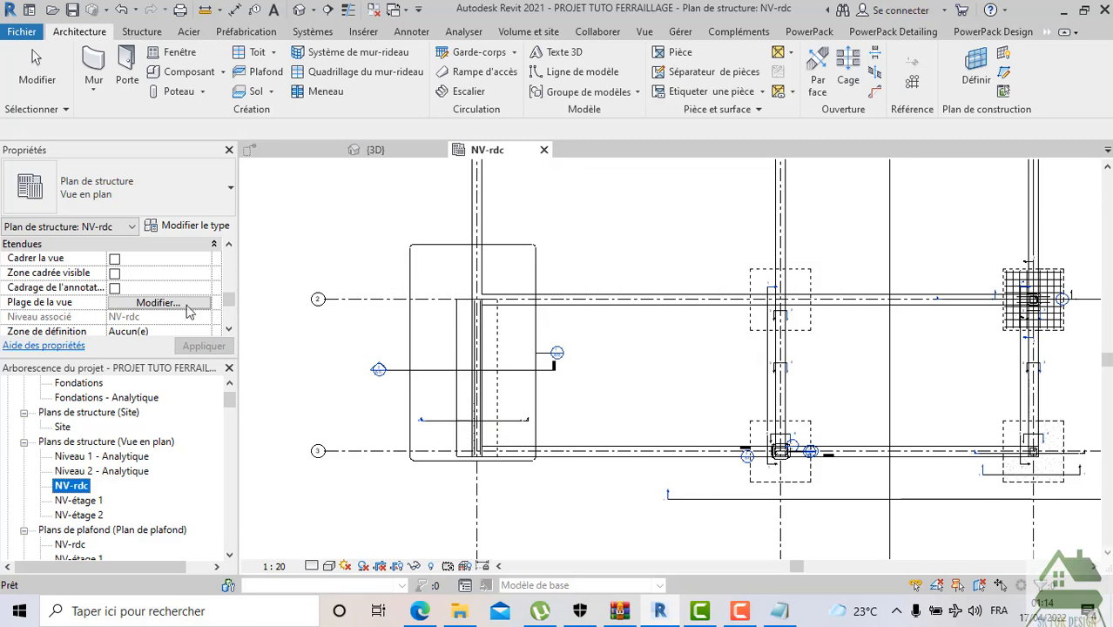
# Try view depth offsets of -1 and -1.2 for the NV-rdc plan, and restore the offset to -1.5
pyautogui.click(147, 302)
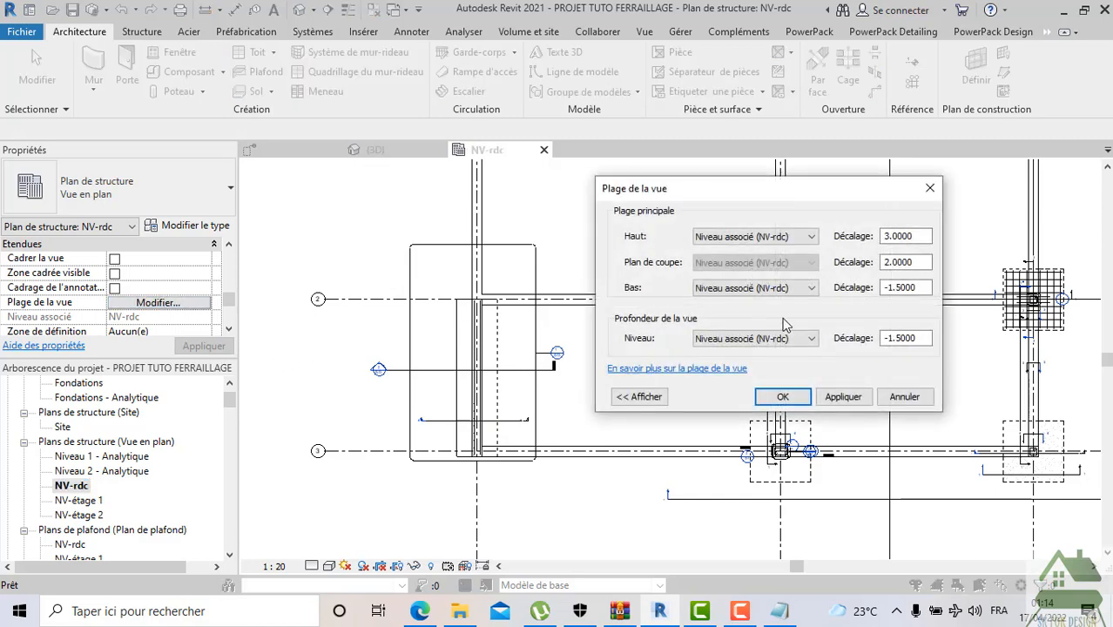
pyautogui.click(923, 338)
pyautogui.click(843, 396)
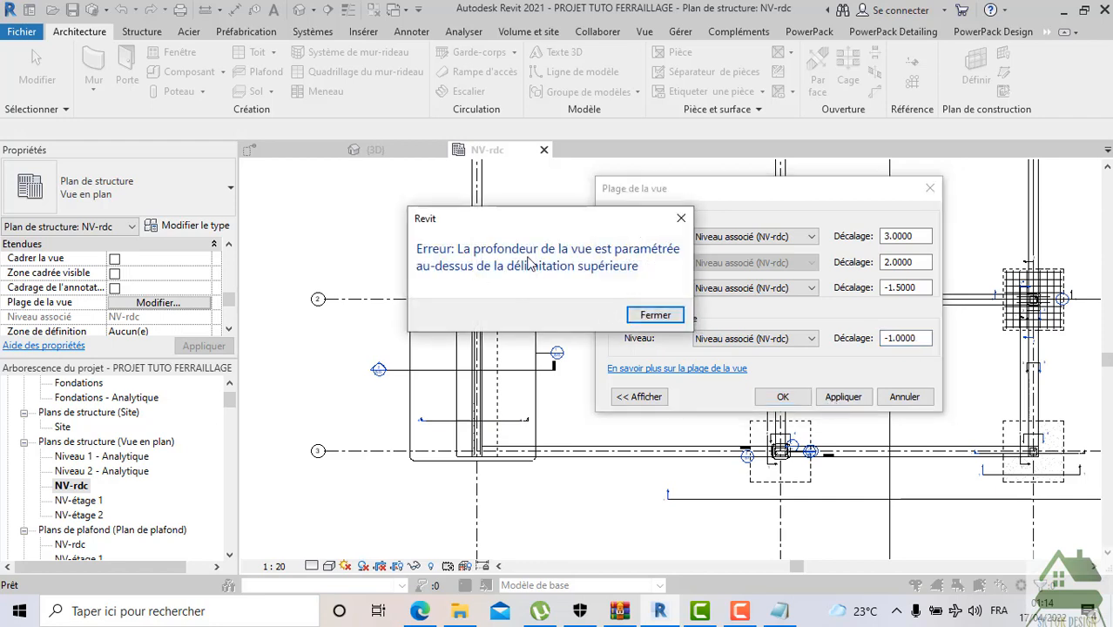
pyautogui.click(654, 315)
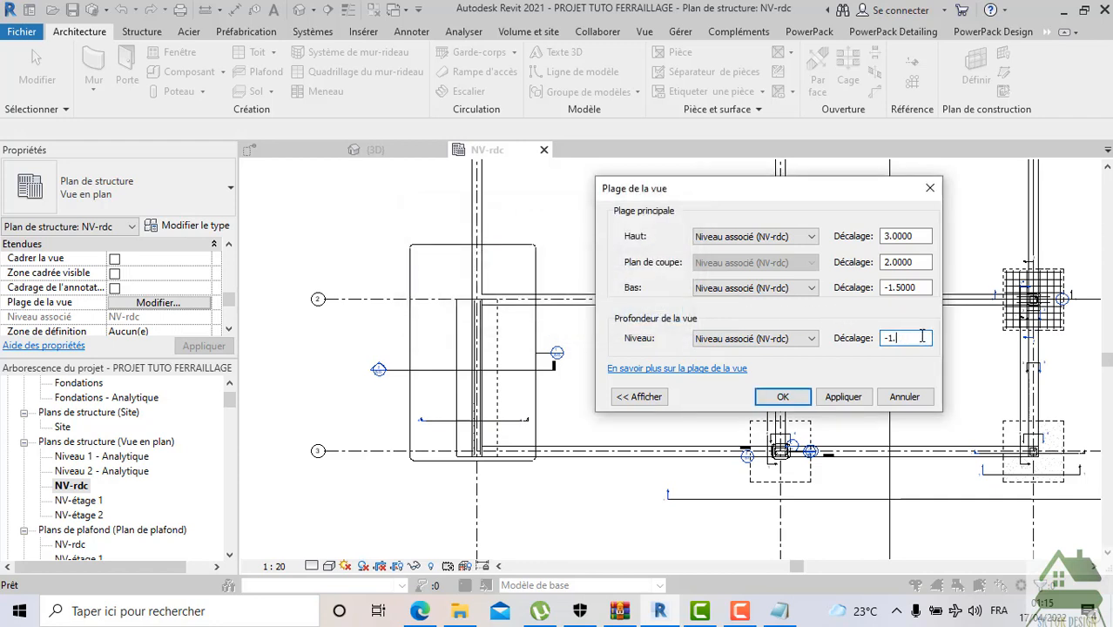
pyautogui.click(843, 397)
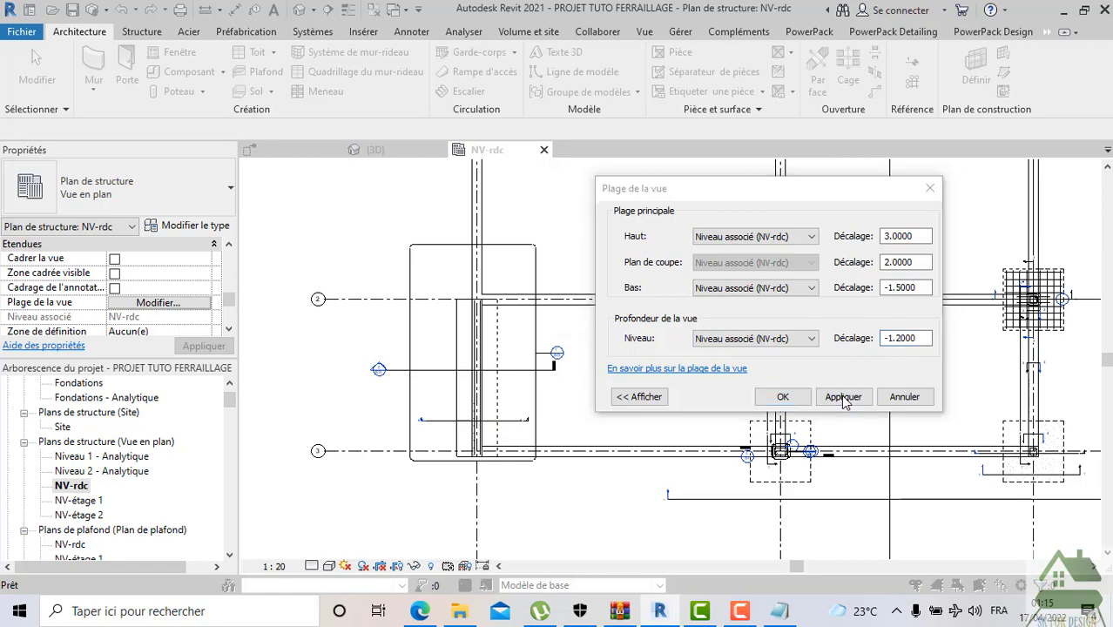
pyautogui.click(655, 315)
pyautogui.click(911, 338)
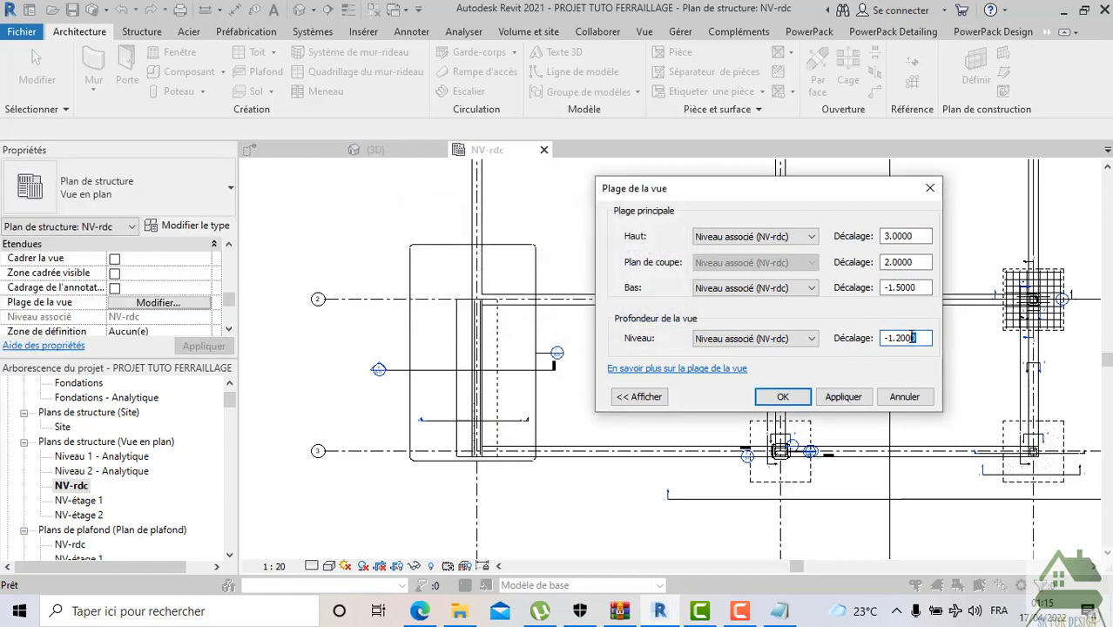
pyautogui.write('5')
pyautogui.click(783, 397)
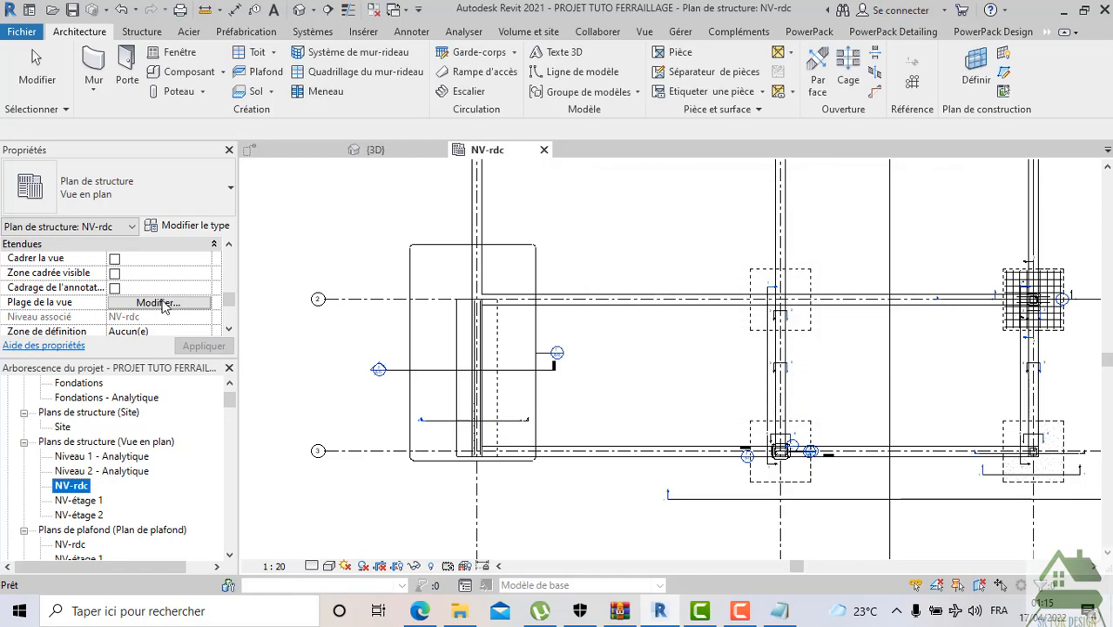
pyautogui.scroll(-1, 170, 304)
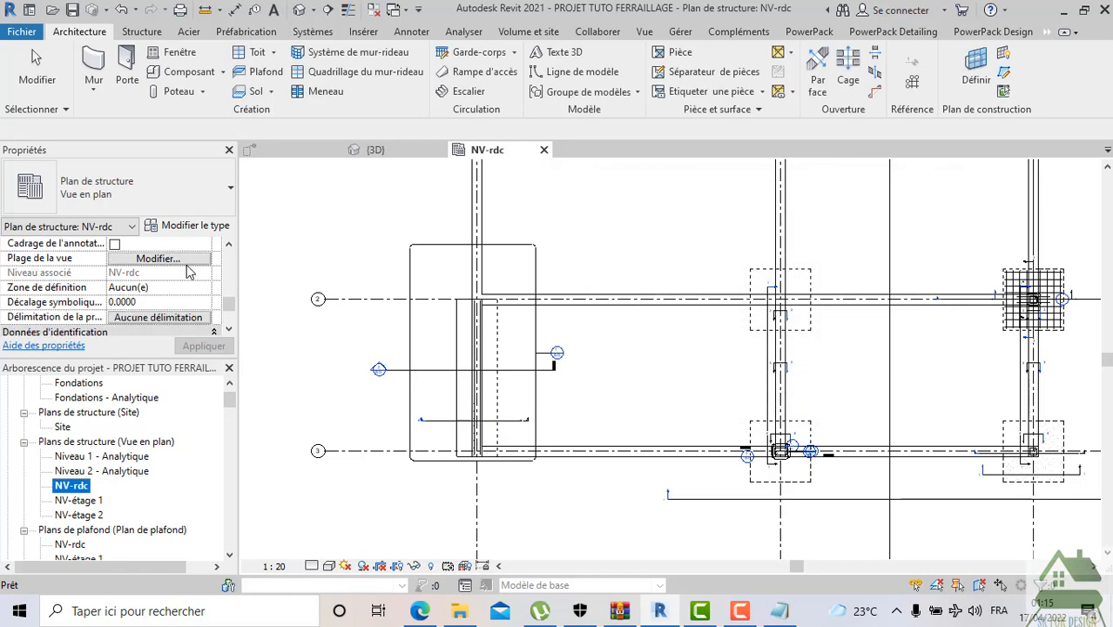
pyautogui.scroll(-1, 189, 273)
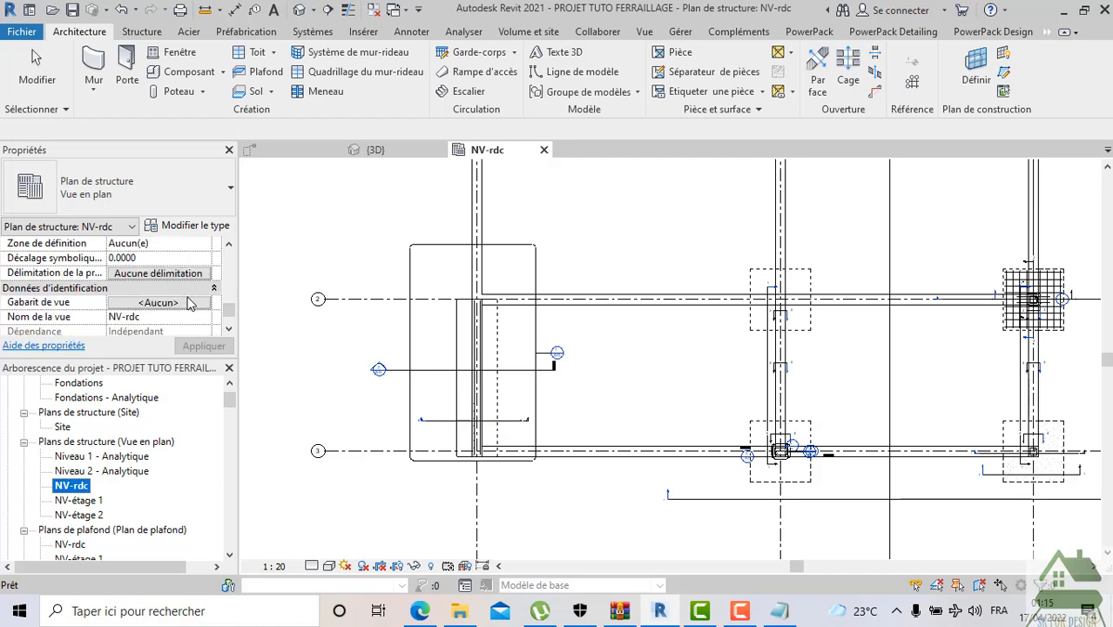
pyautogui.scroll(2, 192, 304)
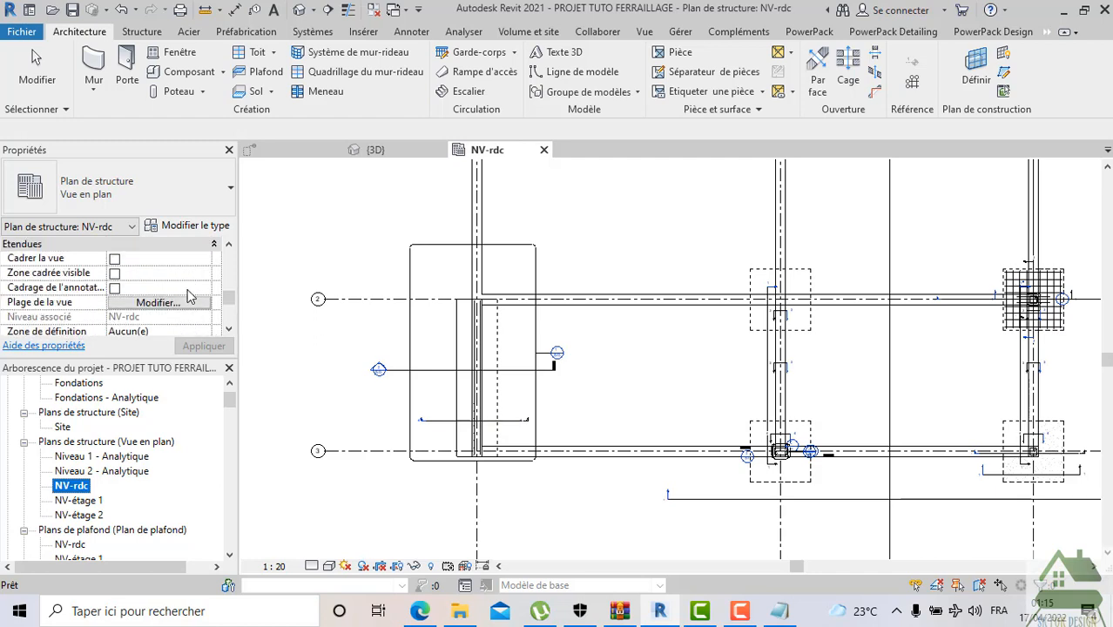
pyautogui.scroll(1, 180, 309)
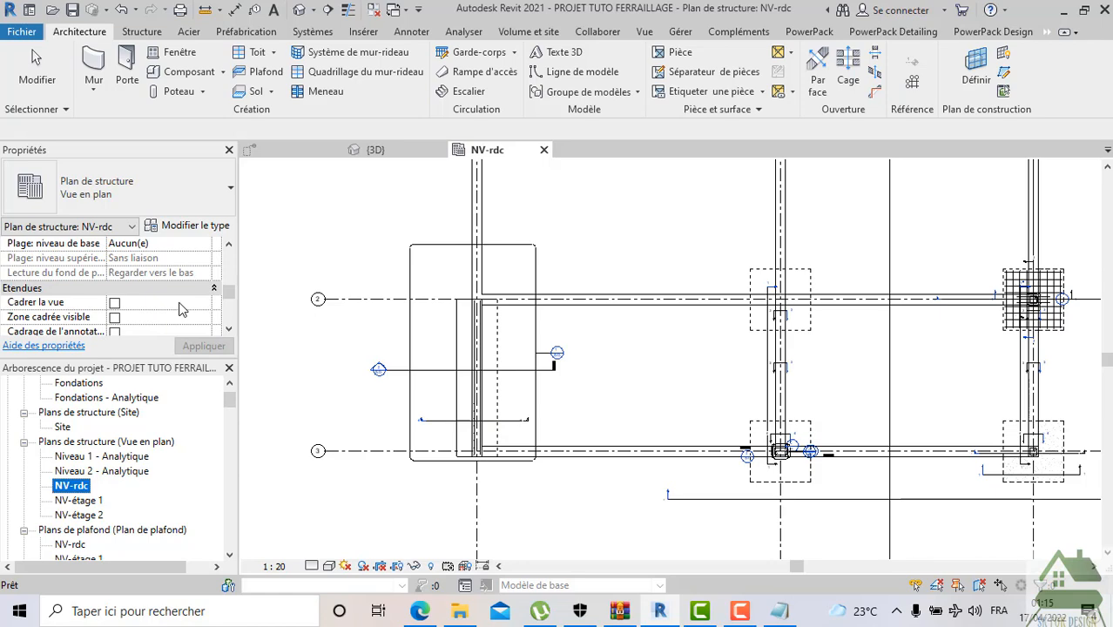
# Hide the Détail 9 detail view frame around the wall between grid lines 2 and 3 in the NV-rdc plan
pyautogui.scroll(-3, 628, 373)
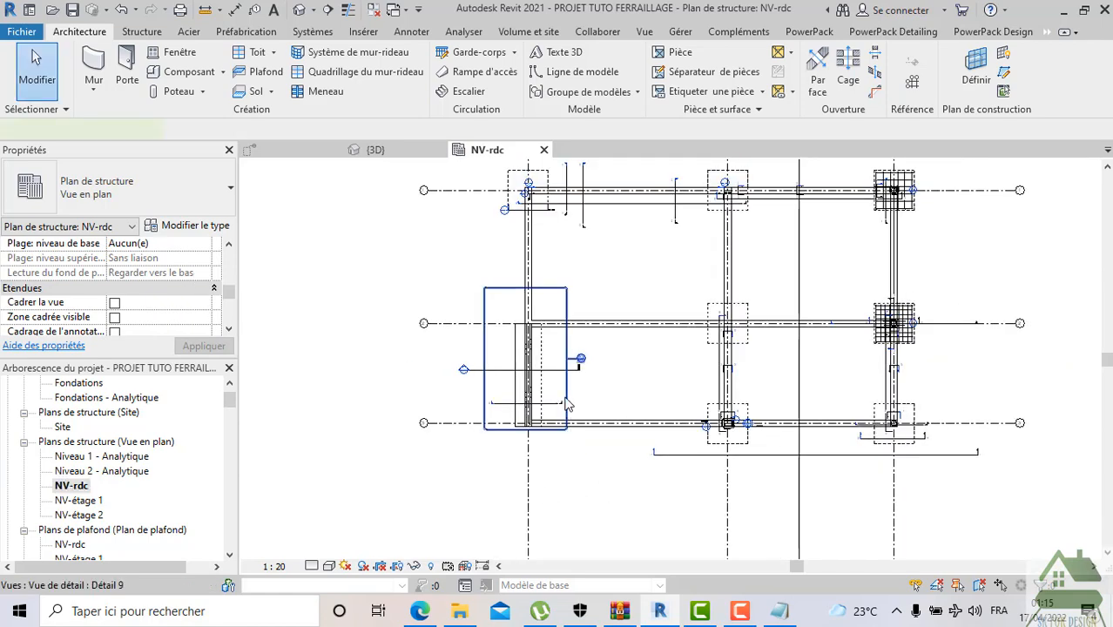
pyautogui.click(567, 403)
pyautogui.rightClick(569, 337)
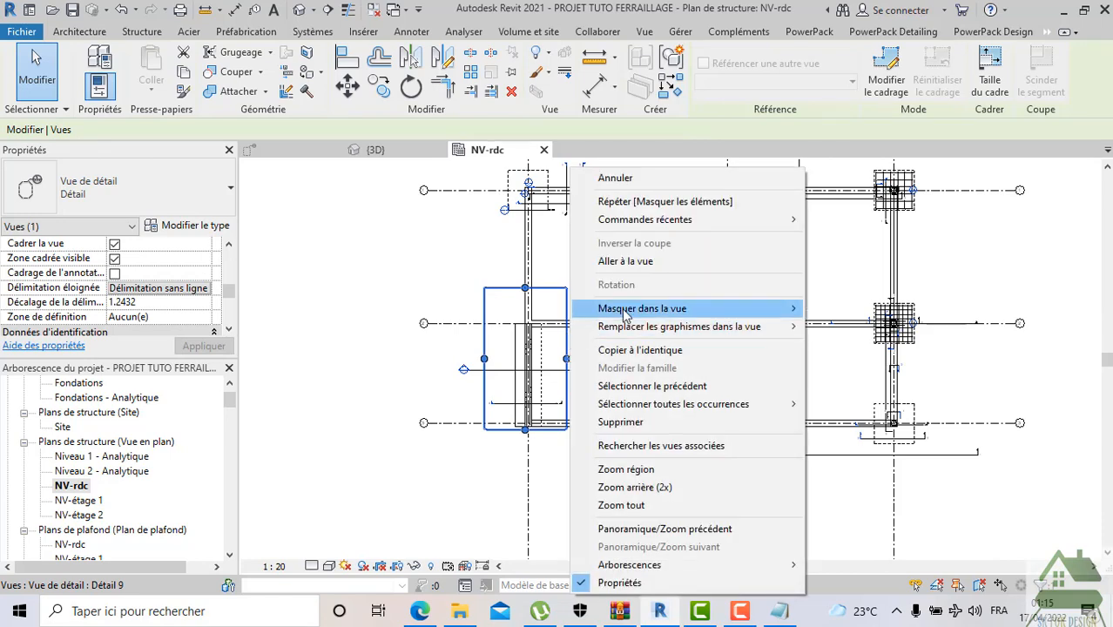
pyautogui.moveTo(644, 312)
pyautogui.click(848, 310)
pyautogui.scroll(3, 575, 367)
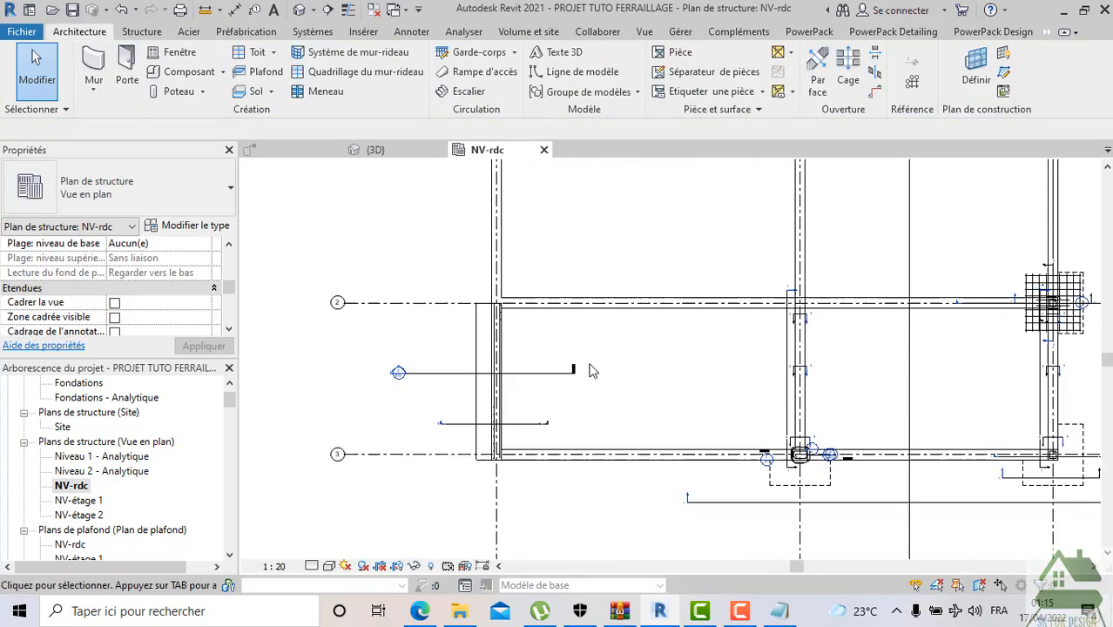
# Hide the wall section and the building section marks crossing the wall between grid lines 2 and 3
pyautogui.click(552, 374)
pyautogui.rightClick(551, 375)
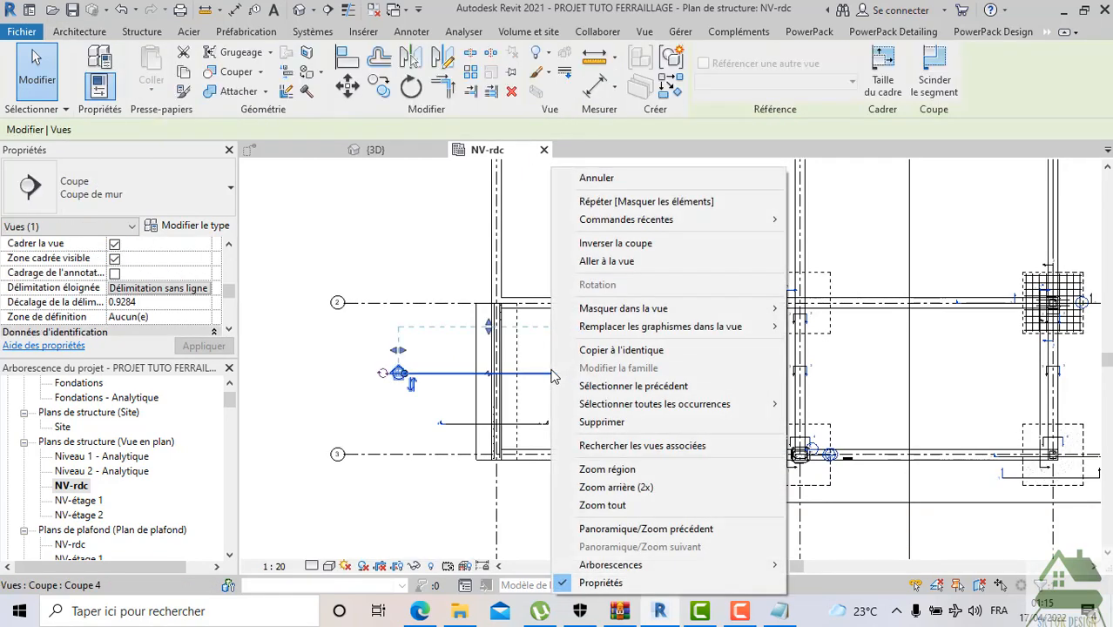
pyautogui.moveTo(773, 312)
pyautogui.click(825, 309)
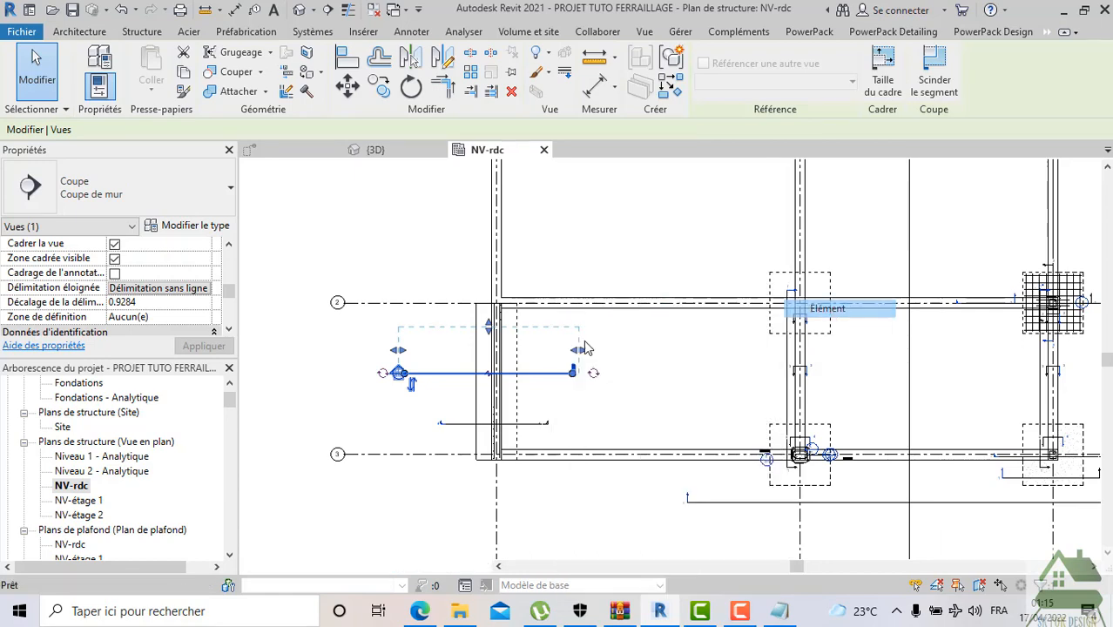
pyautogui.click(522, 424)
pyautogui.rightClick(524, 424)
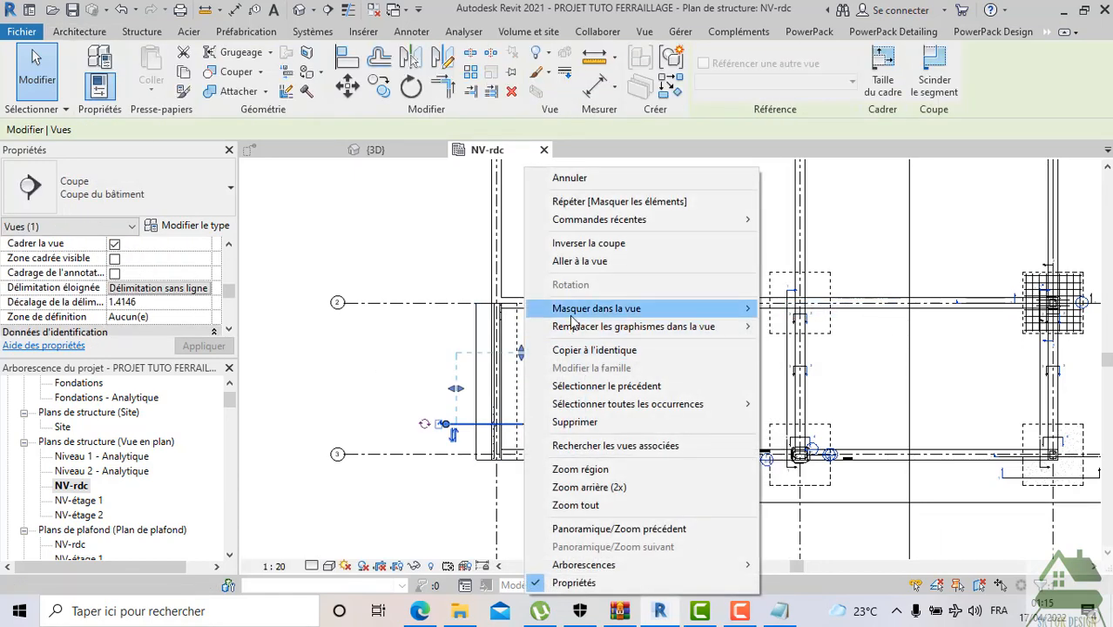
pyautogui.moveTo(690, 309)
pyautogui.click(777, 312)
# Hide the Détail 15 detail view line that runs just below grid line 3 in the NV-rdc plan
pyautogui.moveTo(663, 430); pyautogui.dragTo(556, 411, button='middle')
pyautogui.rightClick(624, 484)
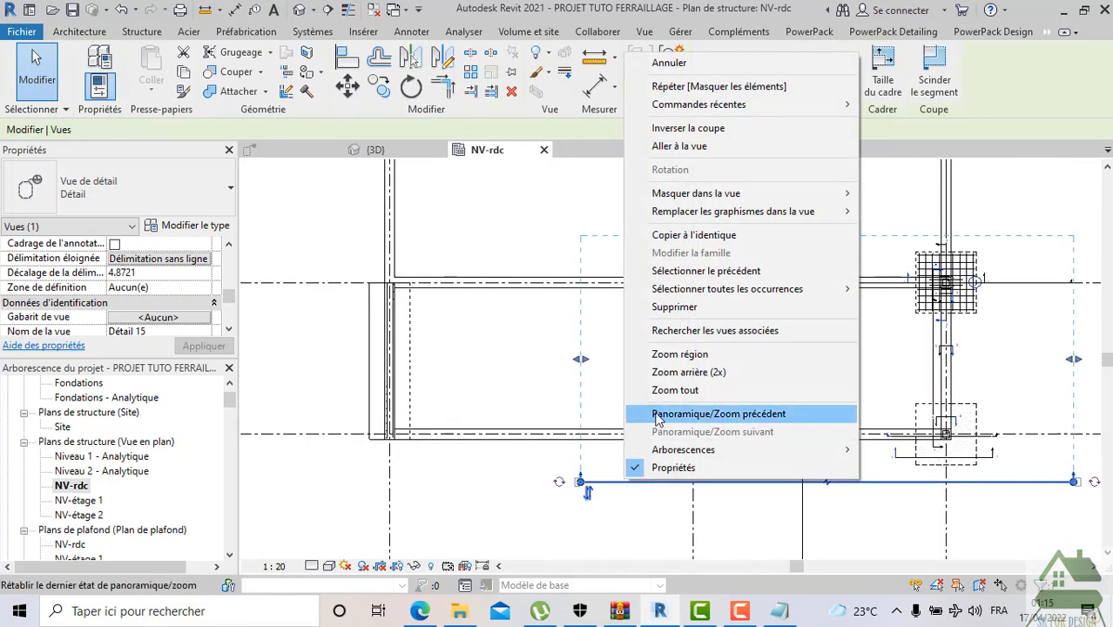
pyautogui.moveTo(749, 193)
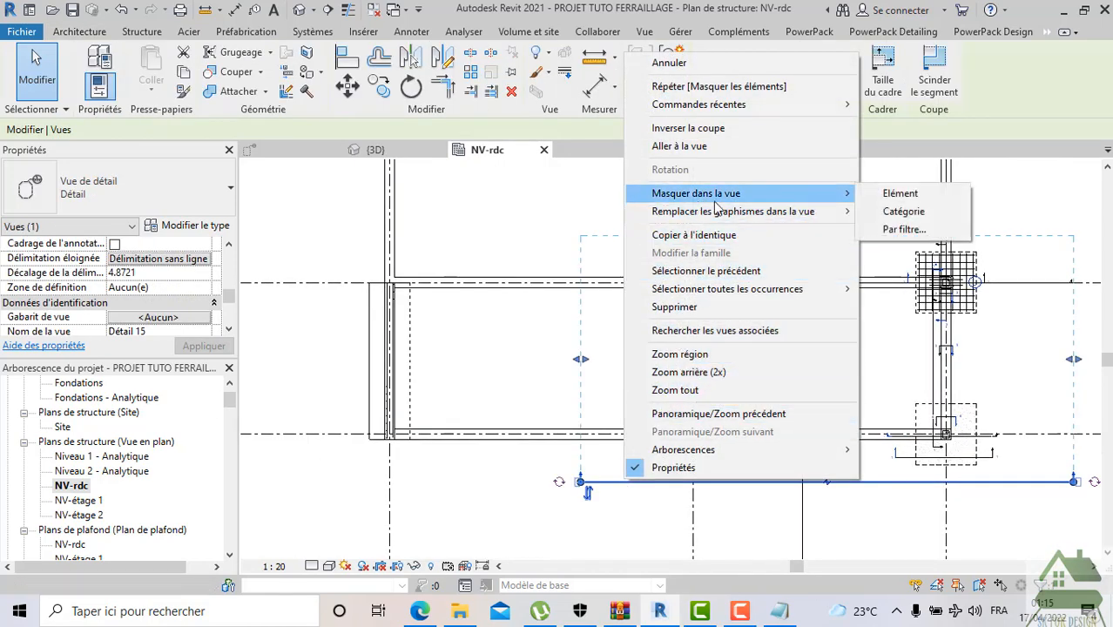
pyautogui.click(881, 193)
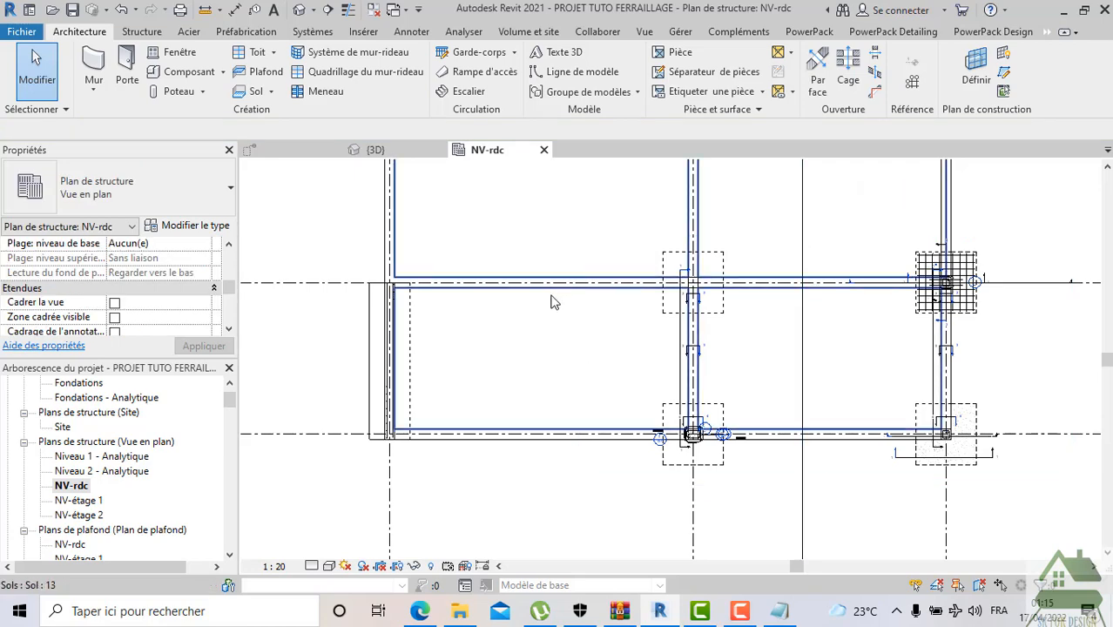
# Start a component stair with a straight run and set the actual run width (Largeur réelle de la volée) to 1.4
pyautogui.scroll(2, 552, 327)
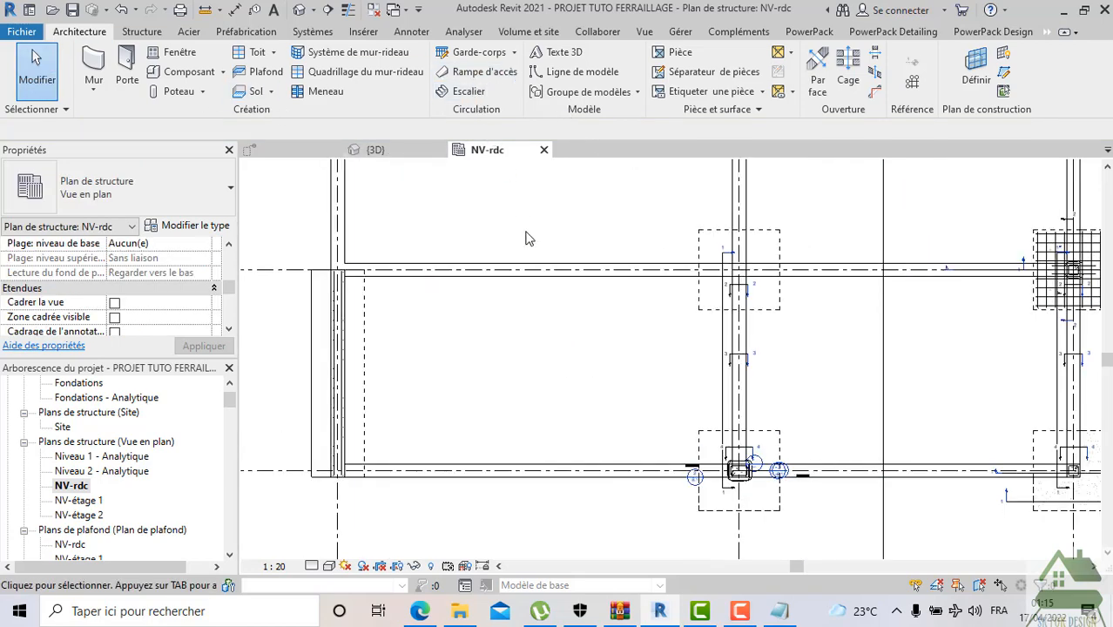
pyautogui.click(469, 93)
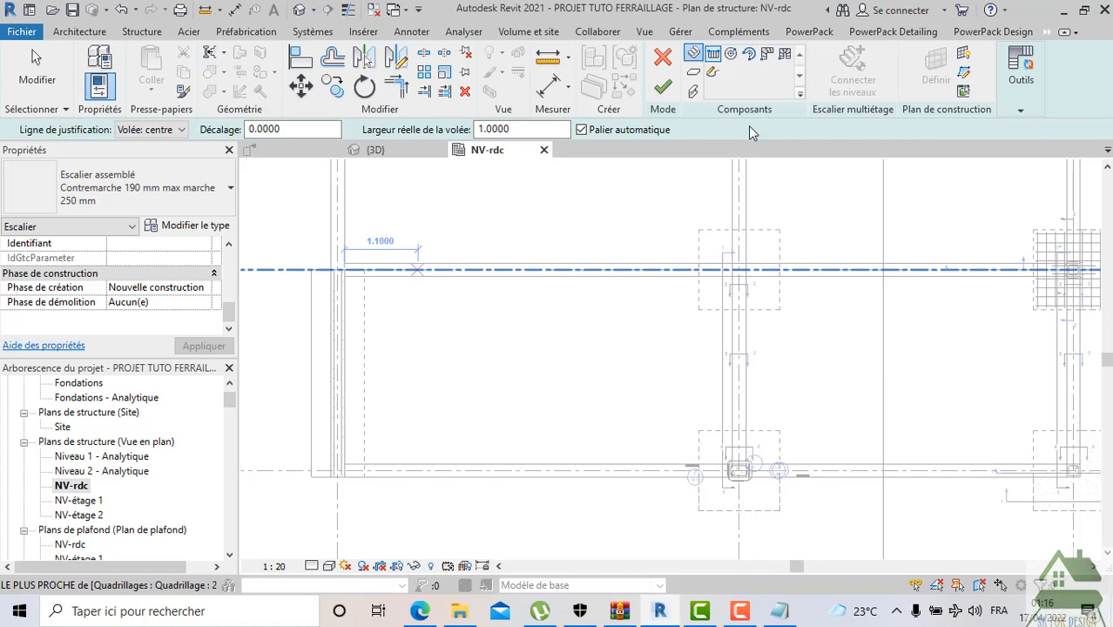
pyautogui.click(784, 54)
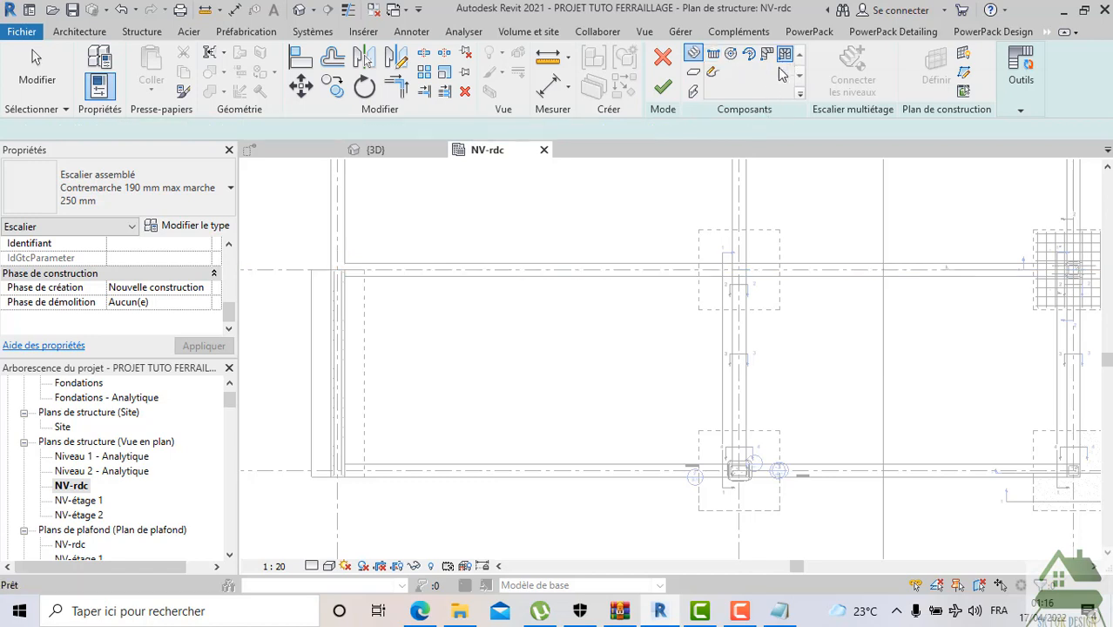
pyautogui.click(712, 54)
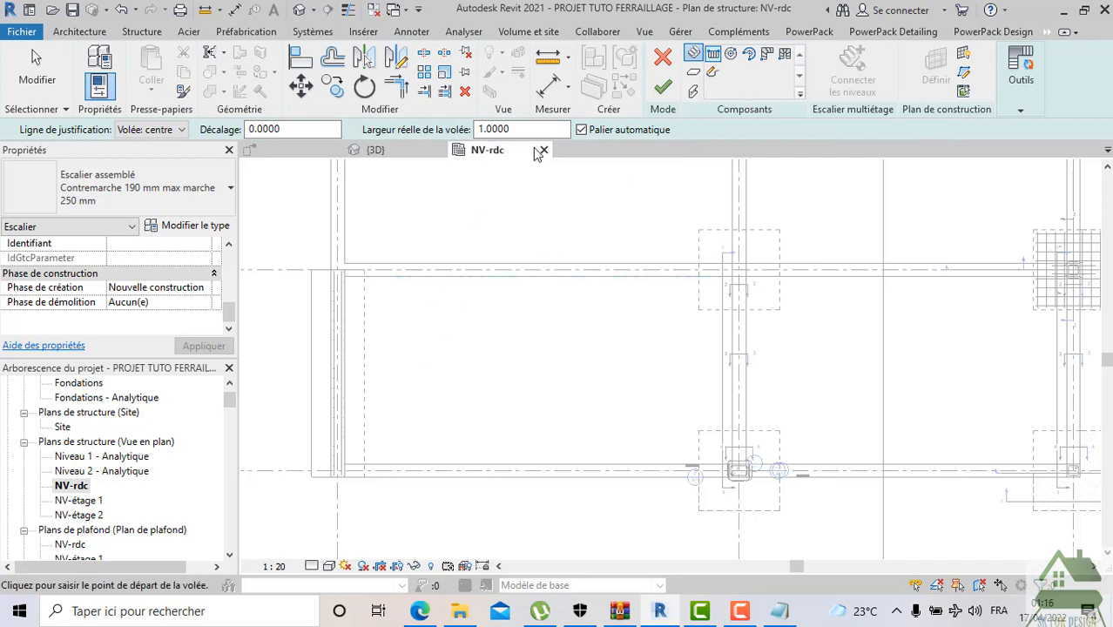
pyautogui.moveTo(512, 131); pyautogui.dragTo(494, 135)
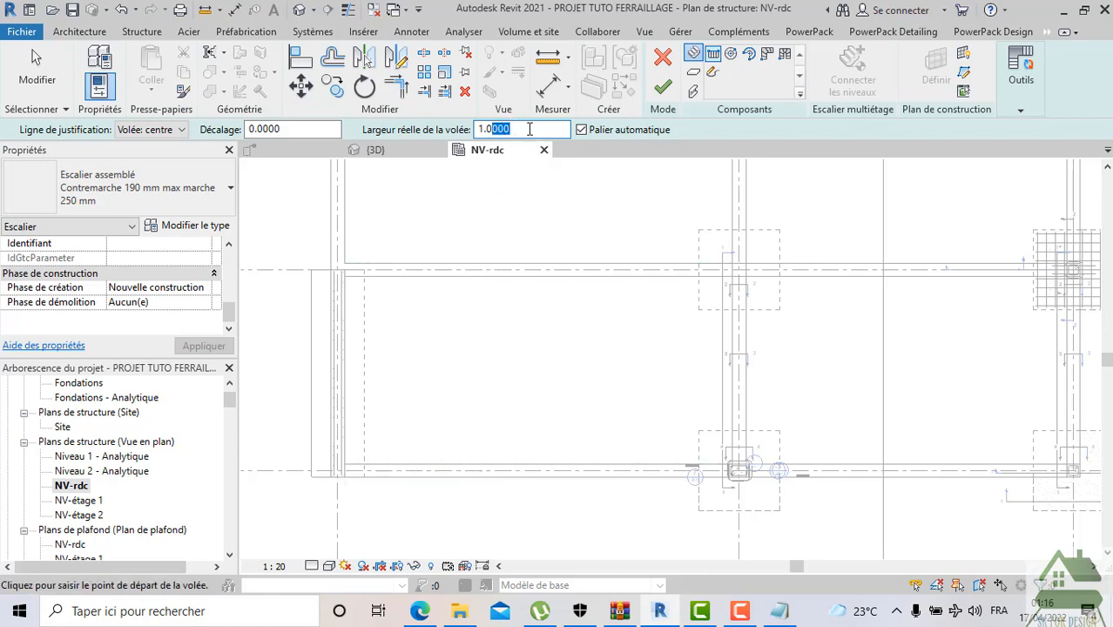
pyautogui.moveTo(529, 129); pyautogui.dragTo(466, 126)
pyautogui.write('1.4')
pyautogui.press('Return')
pyautogui.click(139, 131)
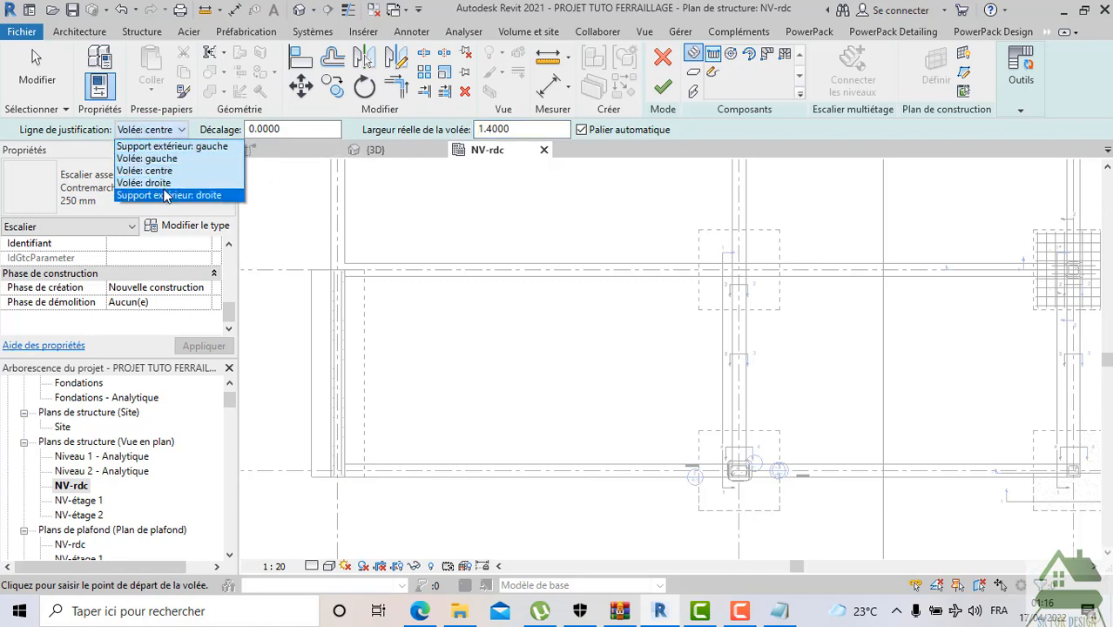
pyautogui.click(143, 184)
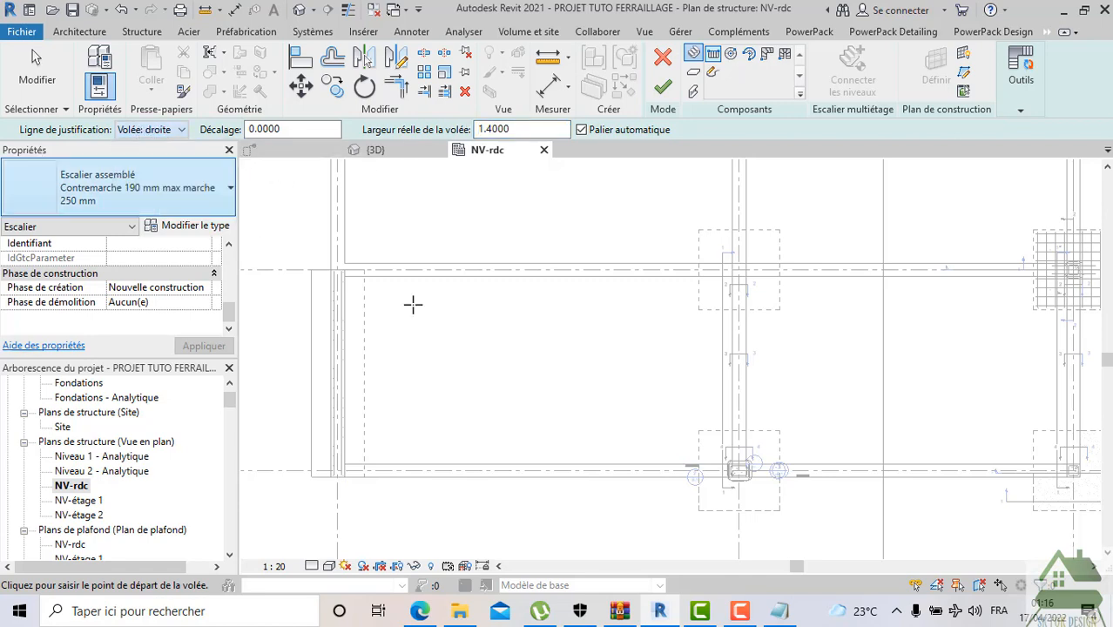
pyautogui.click(544, 464)
pyautogui.press('Escape')
pyautogui.press('Escape')
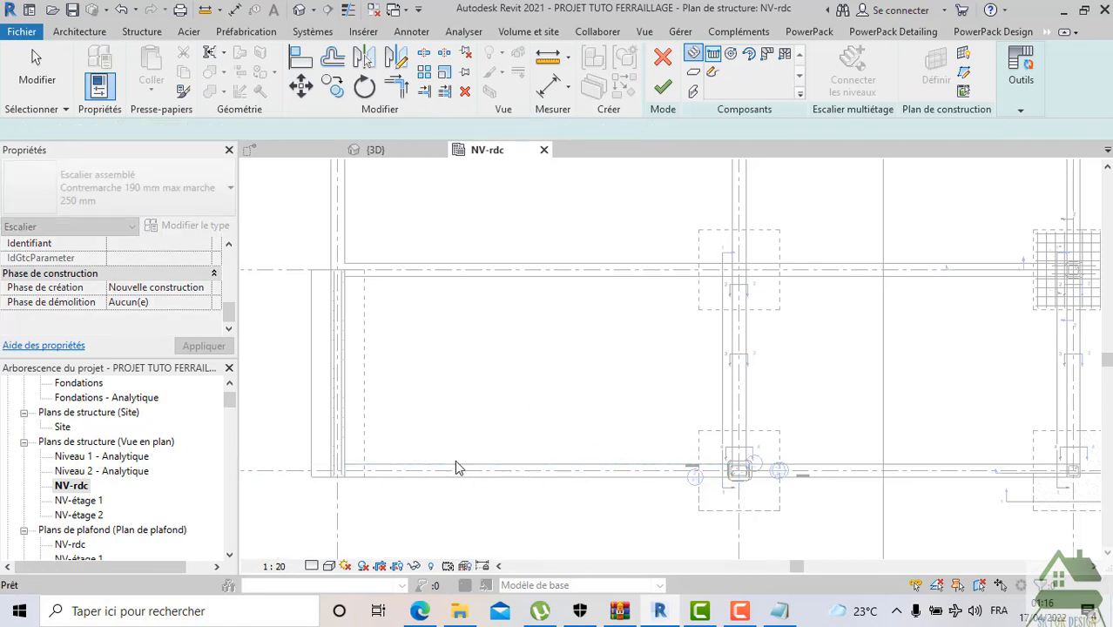
# Draw a U-shaped stair justified on Volée: gauche, with a 2.5 m run along grid line 3 and a 1.25 m return run along grid line 2
pyautogui.click(181, 130)
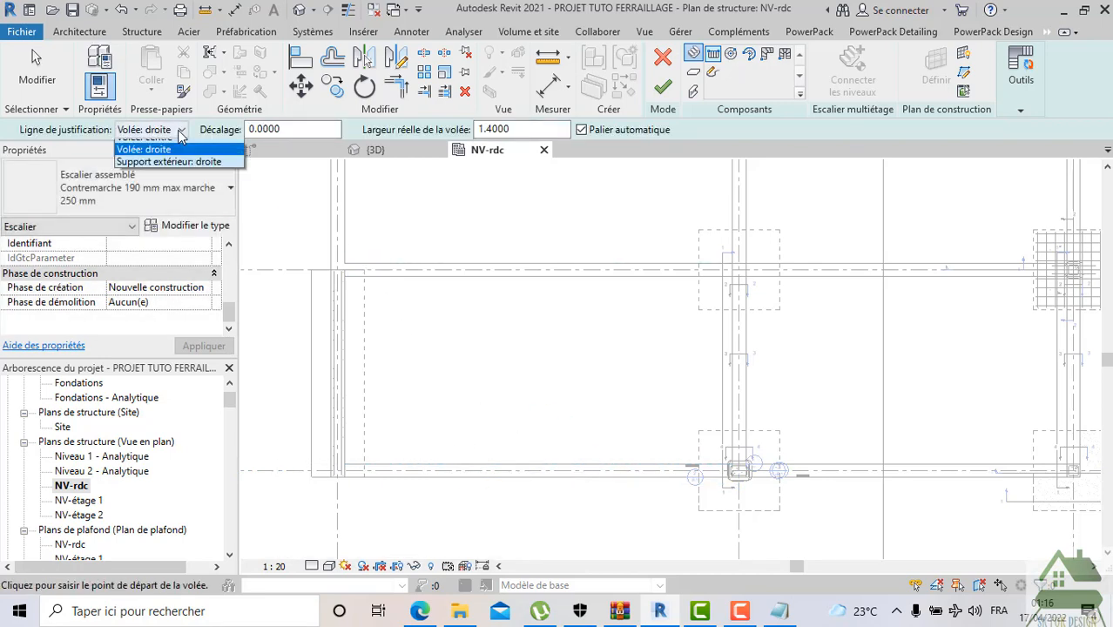
pyautogui.click(148, 158)
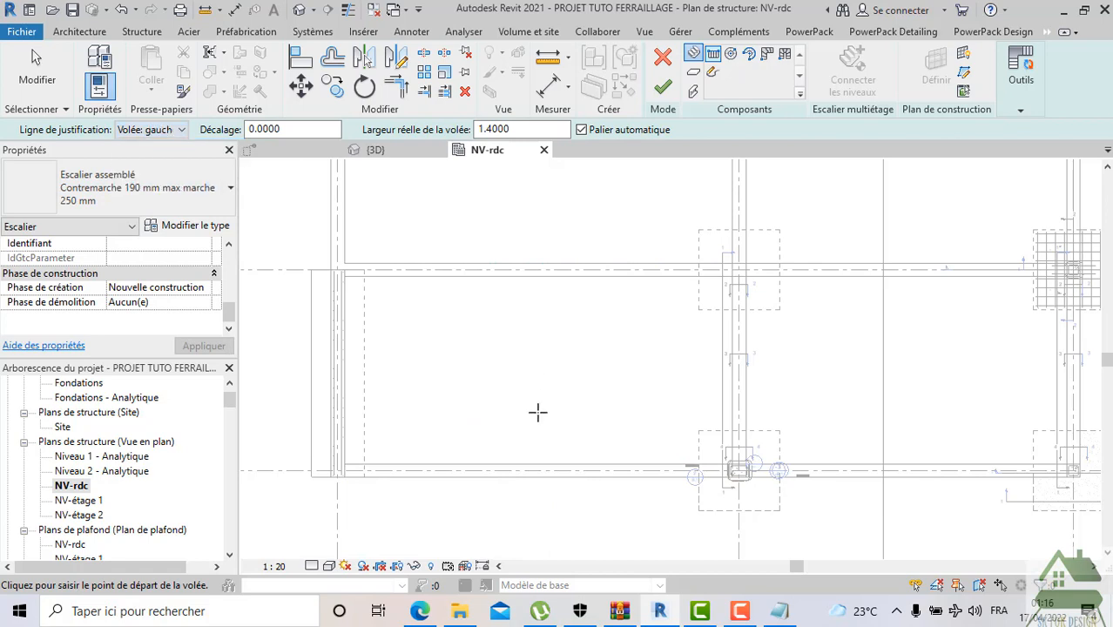
pyautogui.click(579, 457)
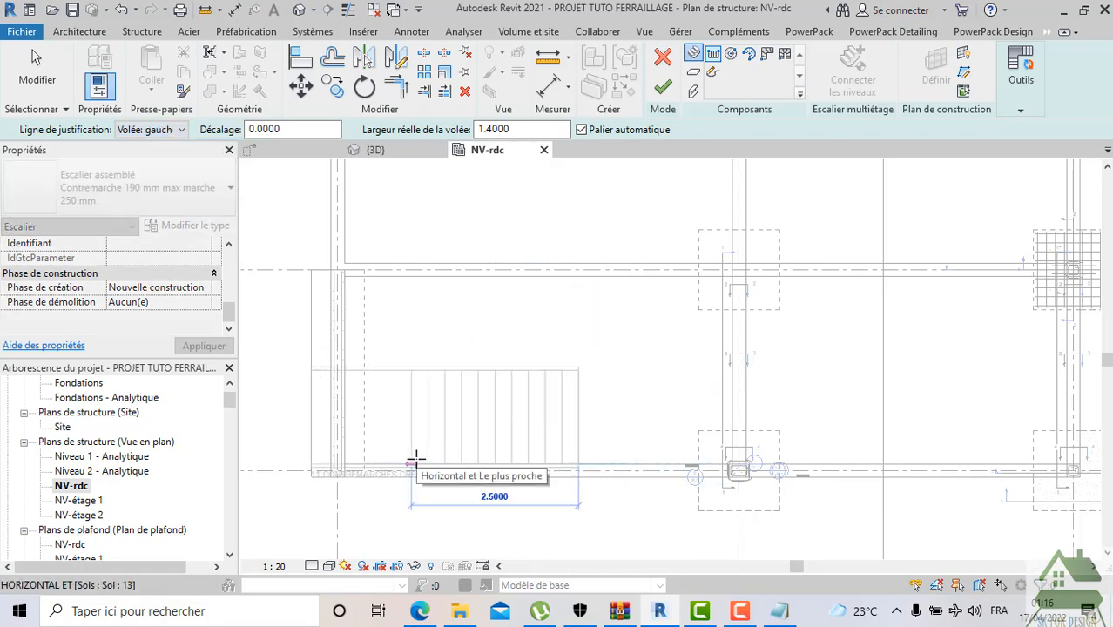
pyautogui.click(414, 458)
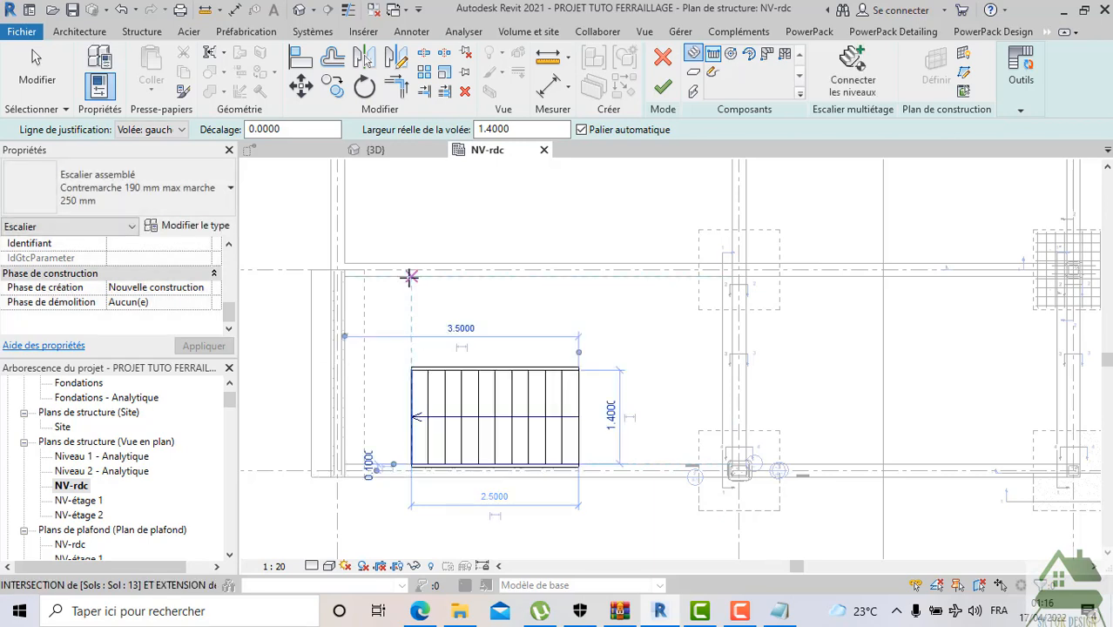
pyautogui.click(410, 276)
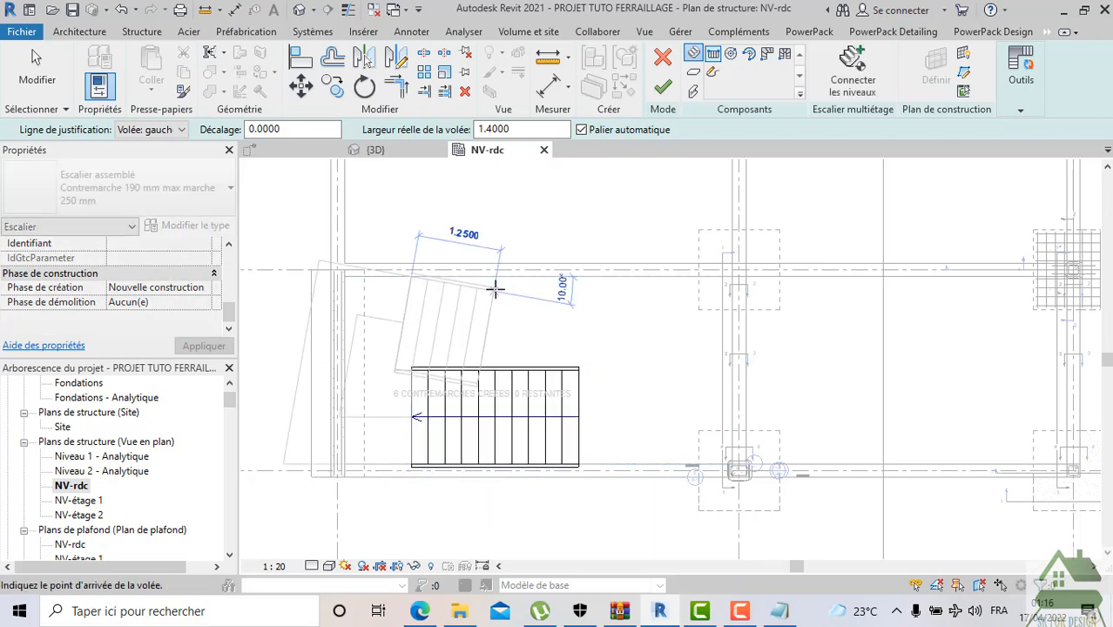
pyautogui.click(578, 277)
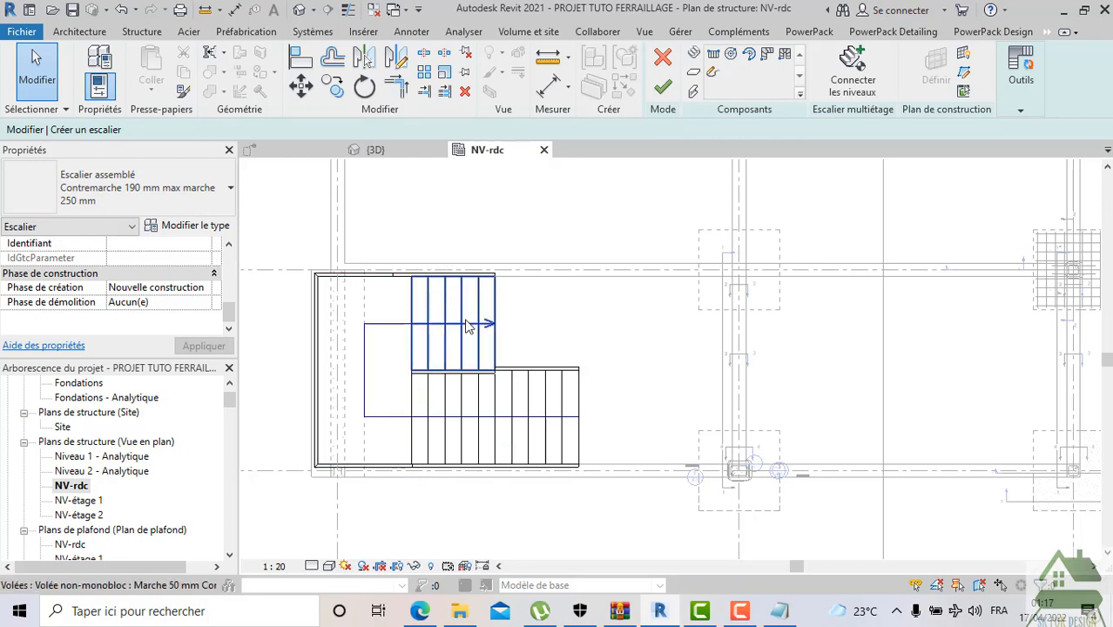
# Set the width of the longer stair run along grid line 3 to 1.3
pyautogui.click(525, 383)
pyautogui.click(607, 411)
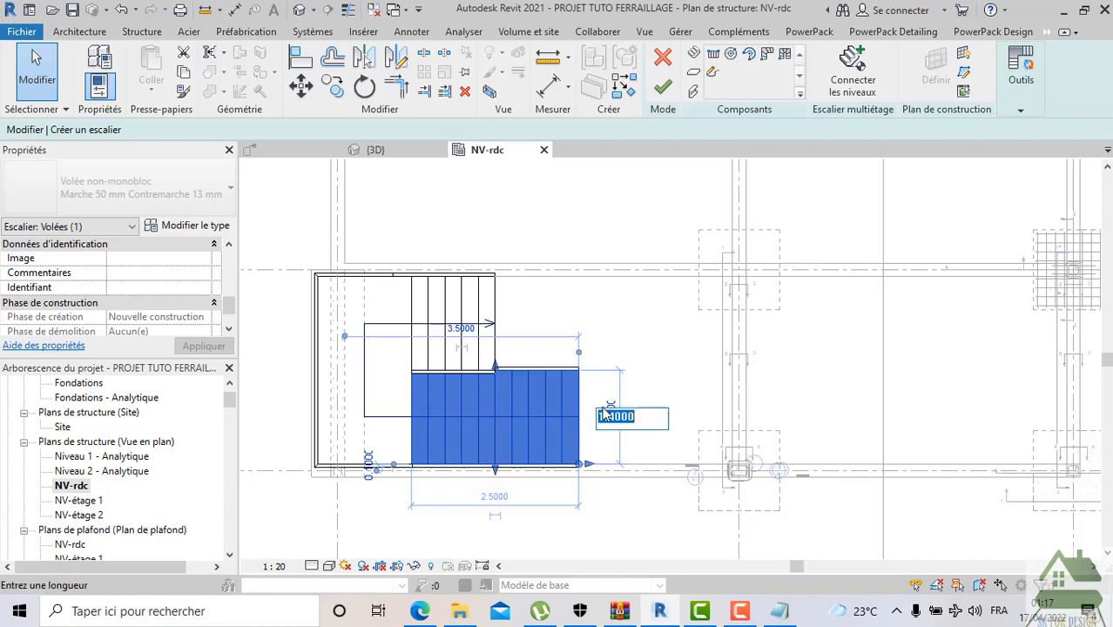
pyautogui.write('1.25')
pyautogui.press('Return')
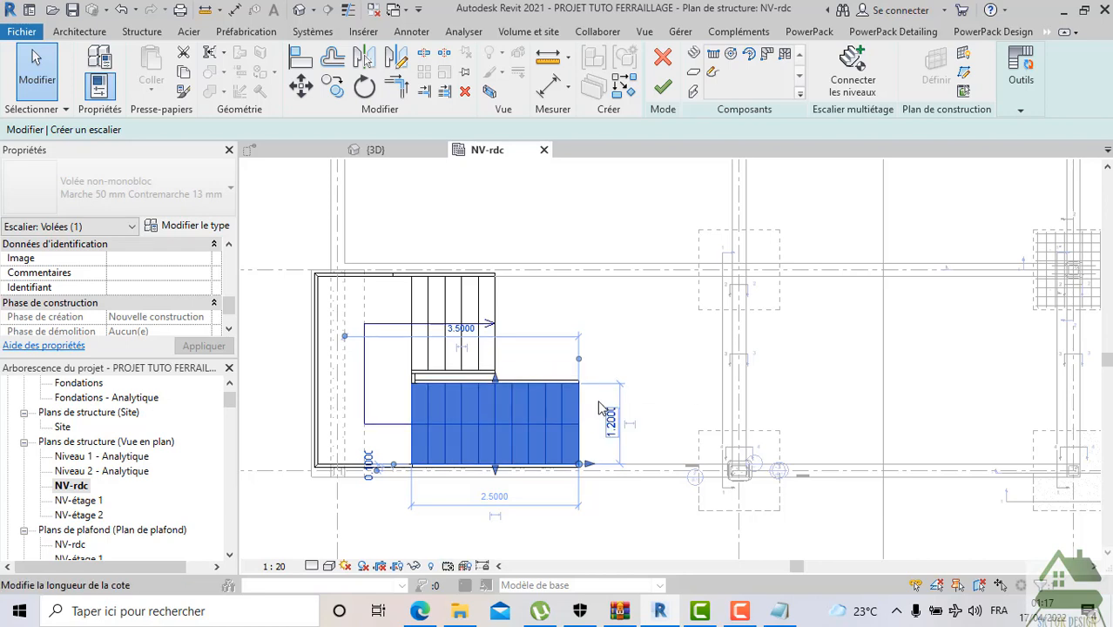
pyautogui.click(611, 418)
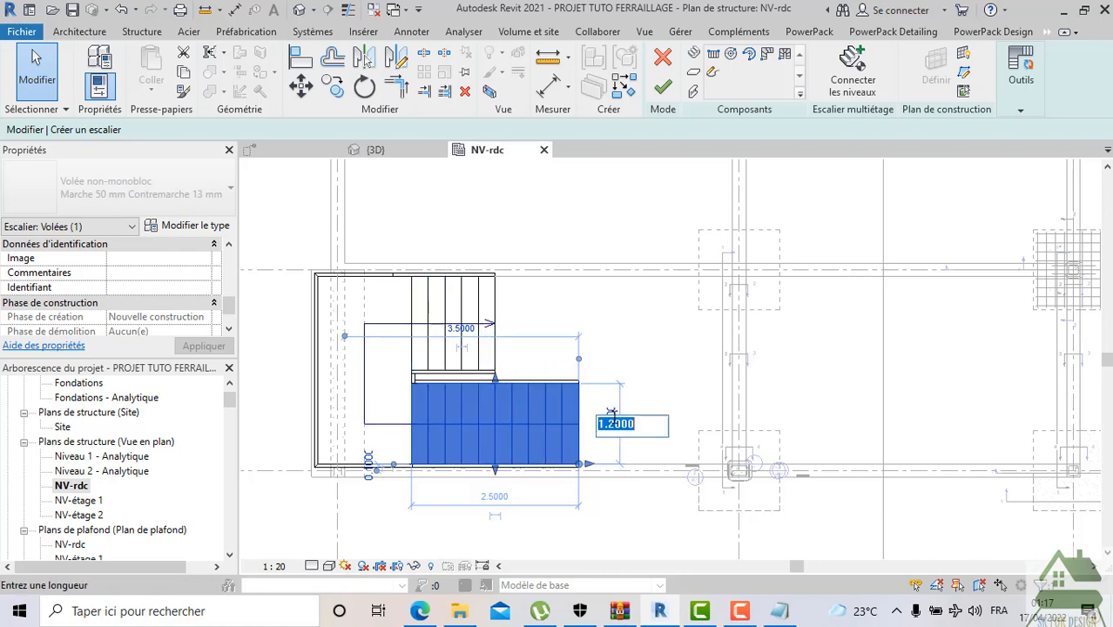
pyautogui.write('1.3')
pyautogui.press('Return')
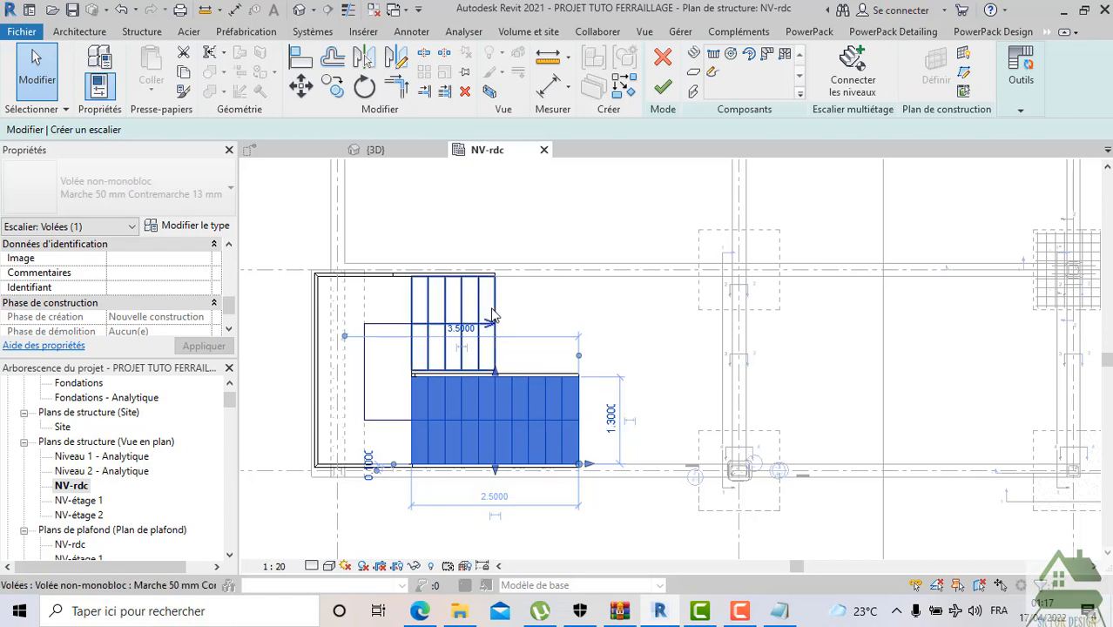
# Set the width of the shorter return run along grid line 2 to 1.3
pyautogui.click(493, 305)
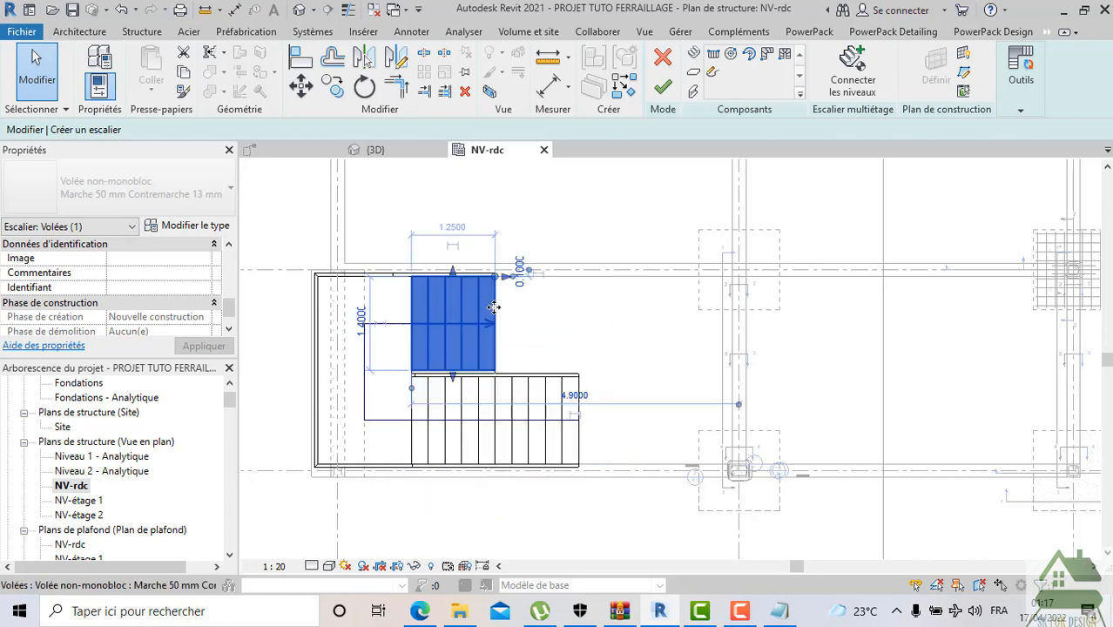
pyautogui.click(361, 315)
pyautogui.write('1.3')
pyautogui.press('Return')
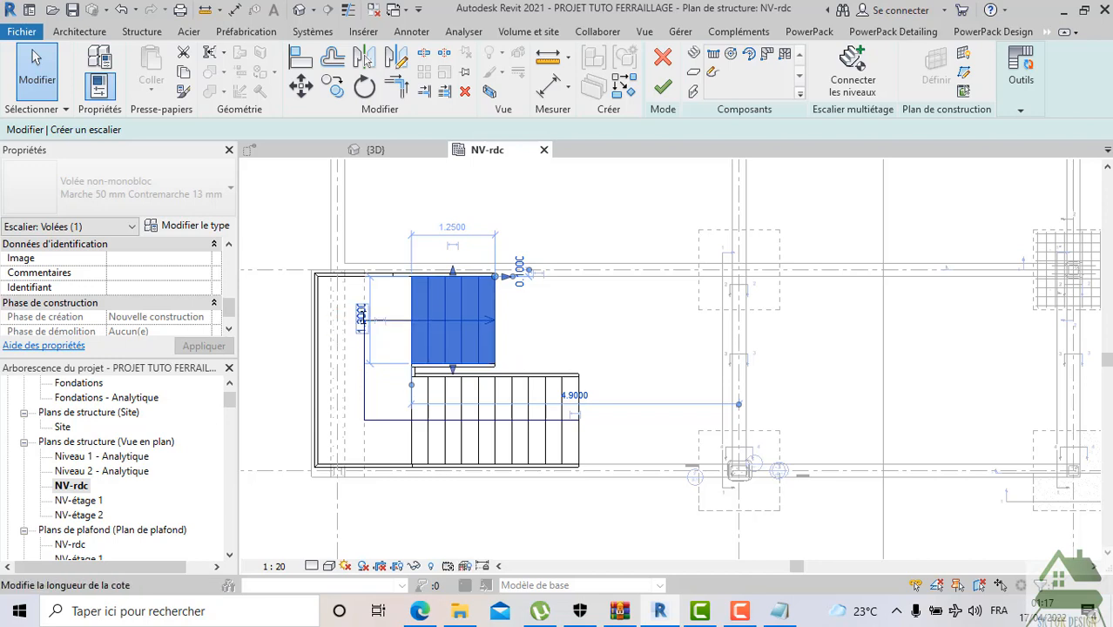
pyautogui.click(597, 340)
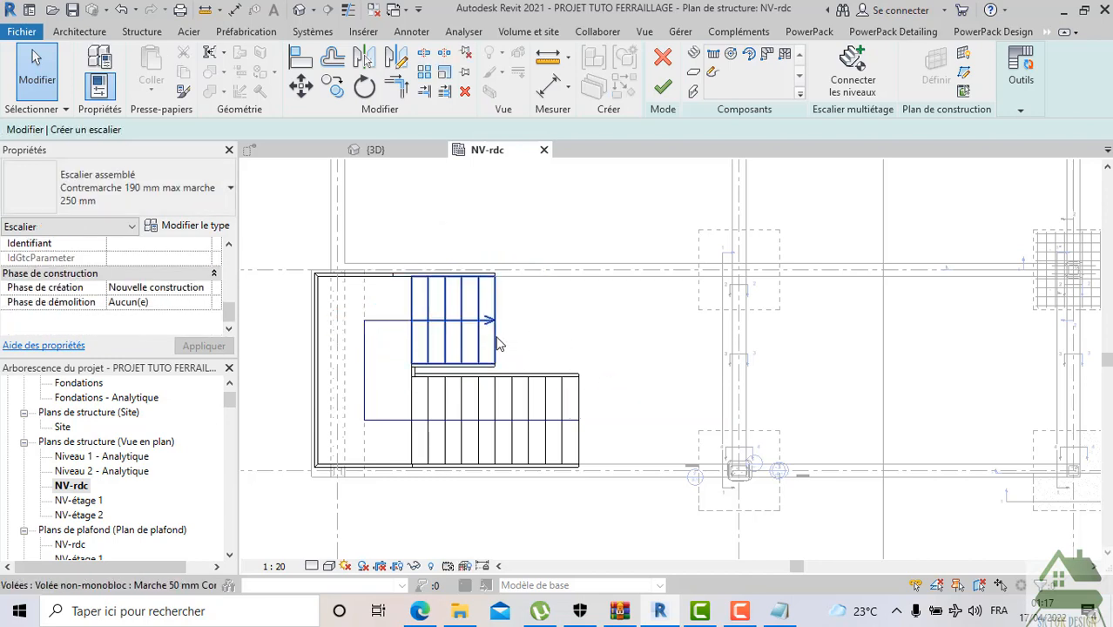
# Try deleting the stringer on the landing's outer edge, check the stringer along grid line 2, and undo the deletion
pyautogui.click(313, 326)
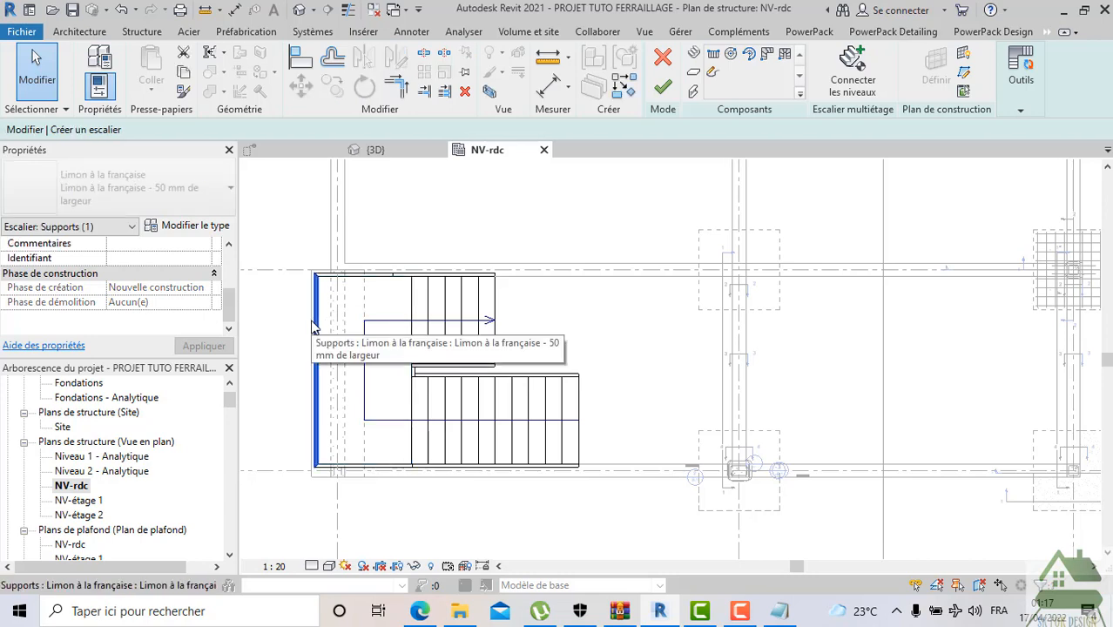
pyautogui.press('Delete')
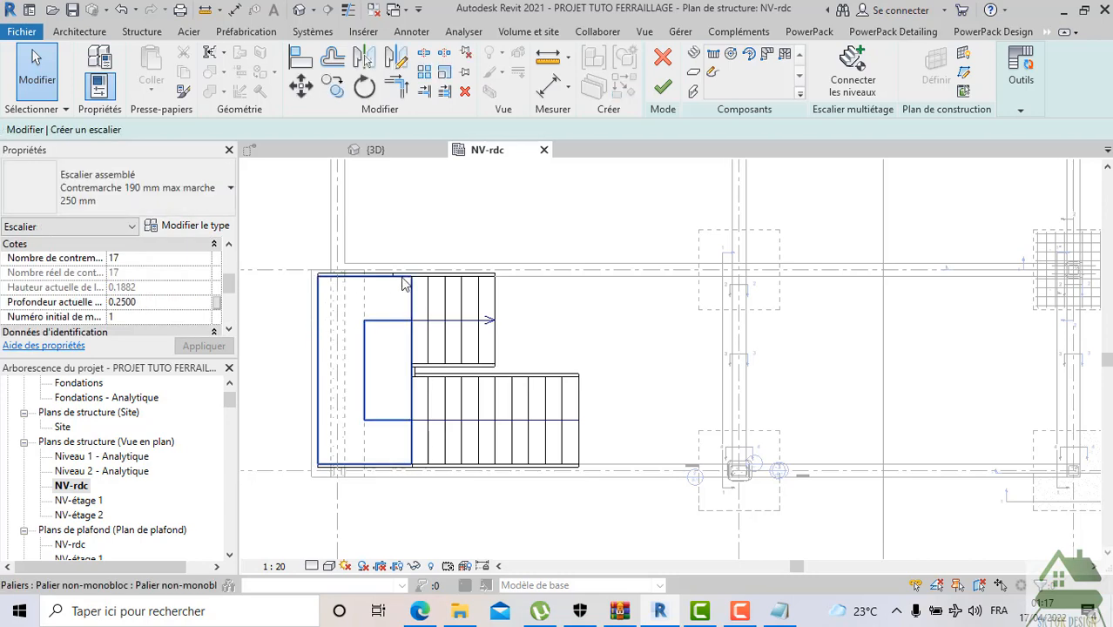
pyautogui.scroll(1, 388, 278)
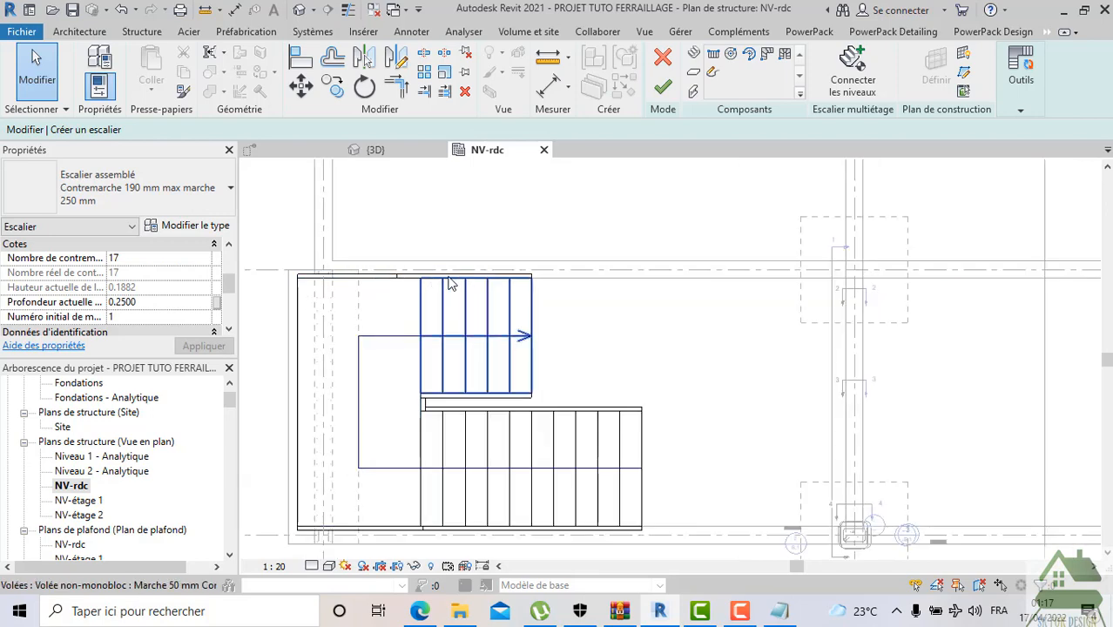
pyautogui.scroll(2, 447, 279)
pyautogui.click(418, 279)
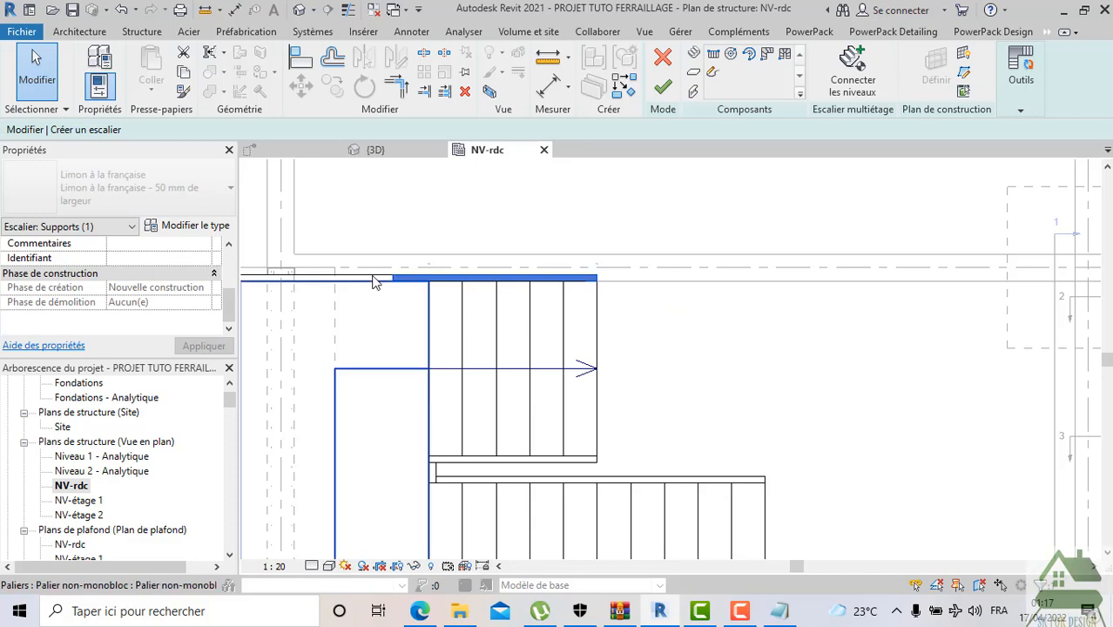
pyautogui.scroll(-1, 566, 296)
pyautogui.click(126, 13)
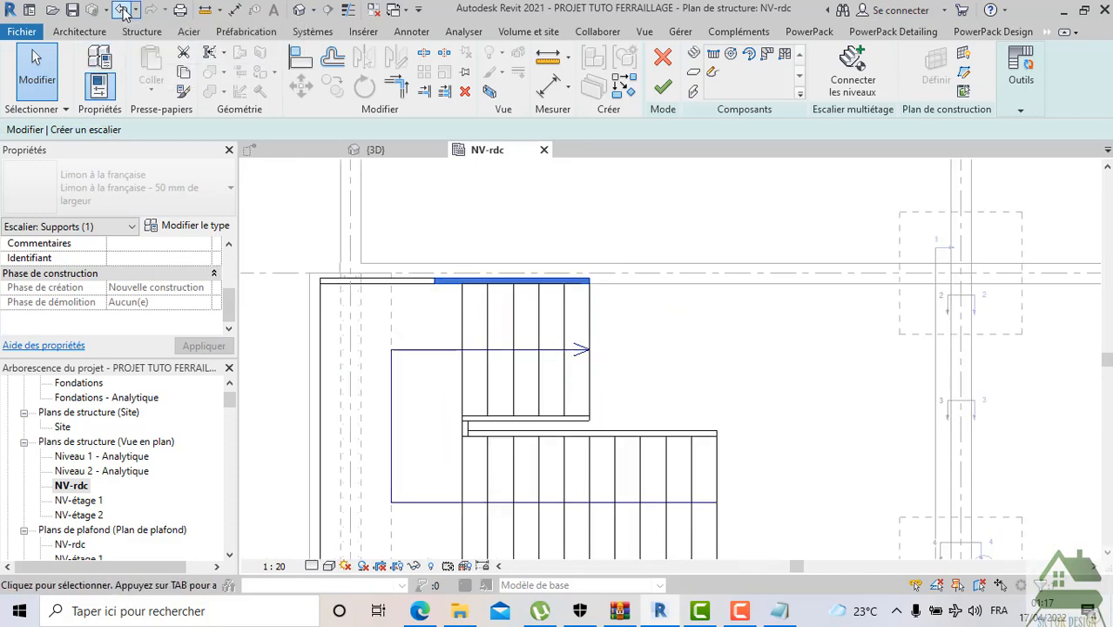
pyautogui.scroll(-2, 313, 261)
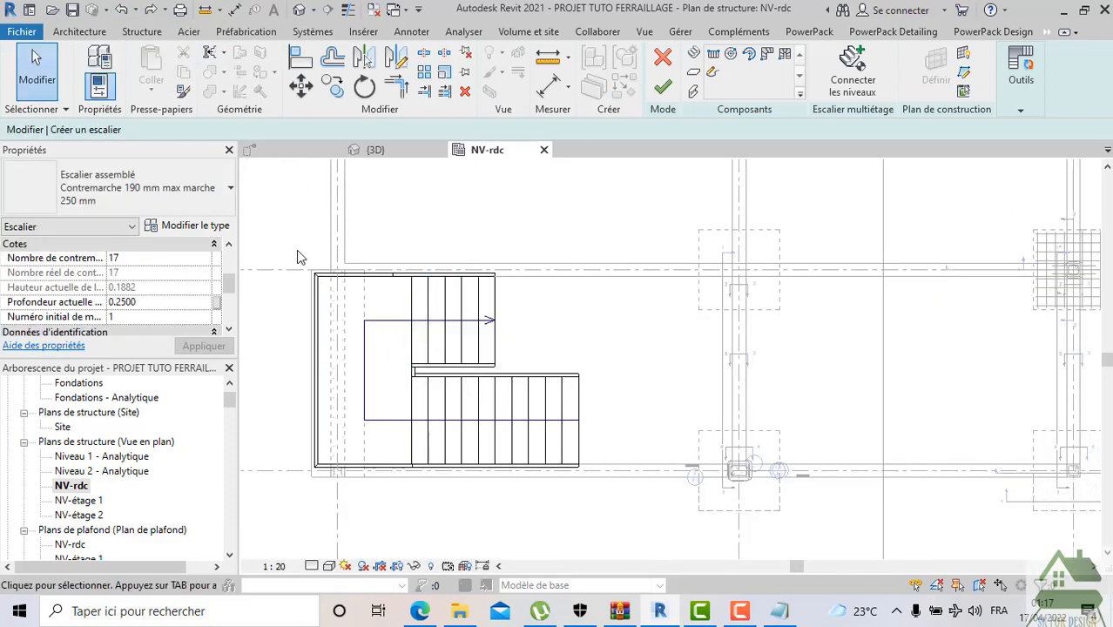
# Move the whole staircase about 0.5 m horizontally to the inner face of the wall on grid line 4, and finish the stair
pyautogui.moveTo(280, 226); pyautogui.dragTo(630, 523)
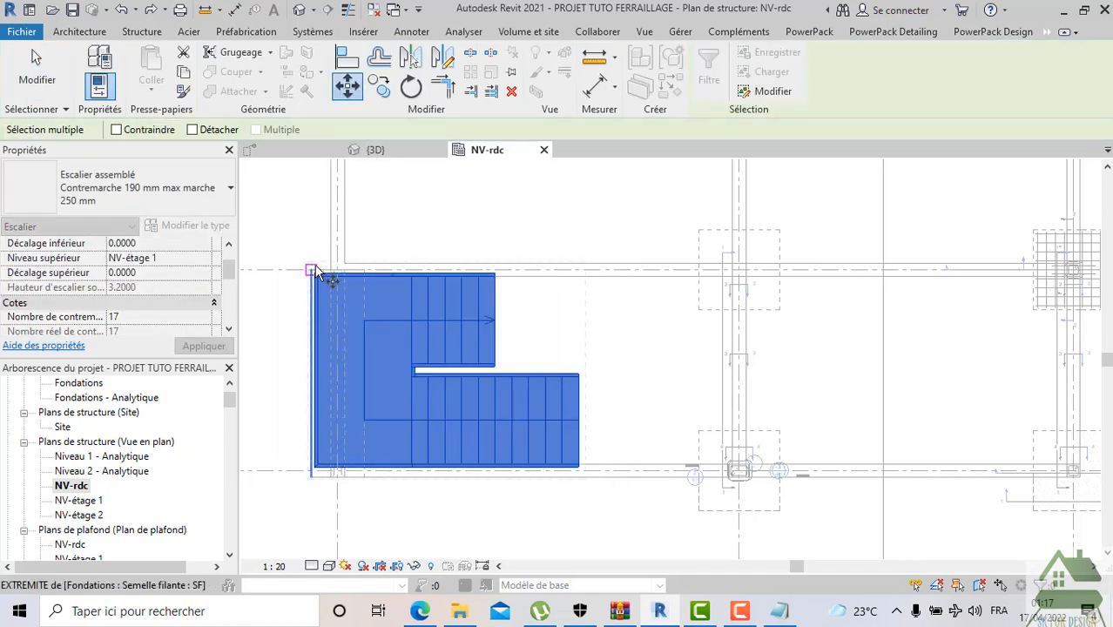
pyautogui.scroll(2, 314, 268)
pyautogui.click(311, 272)
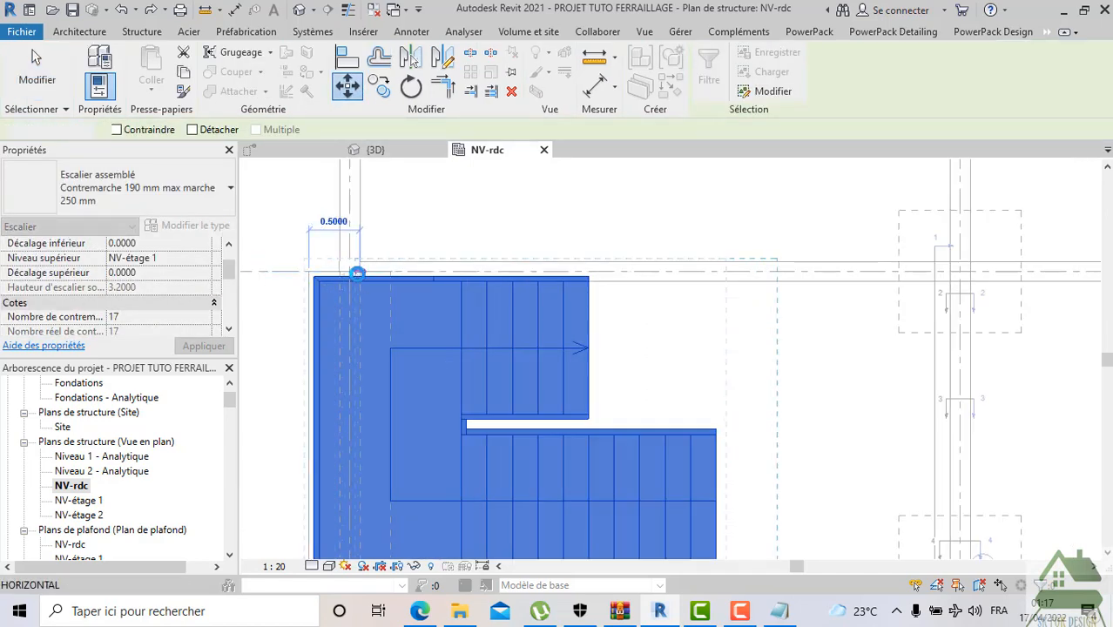
pyautogui.click(359, 274)
pyautogui.scroll(-1, 288, 263)
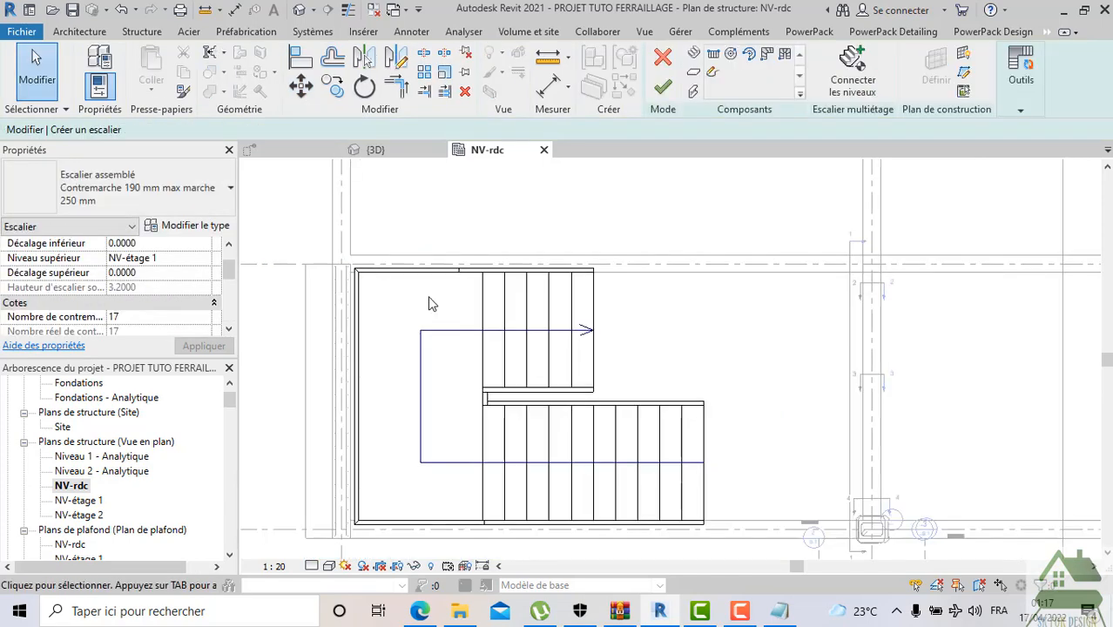
pyautogui.click(661, 88)
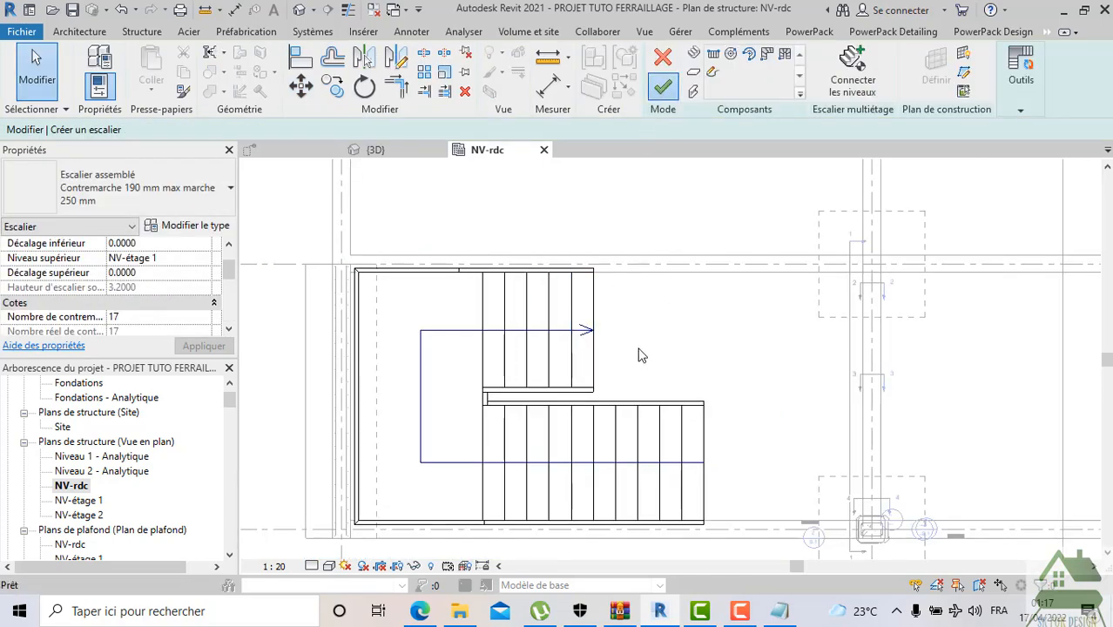
# Change the finished staircase's type to the cast-in-place Escalier monobloc
pyautogui.click(658, 431)
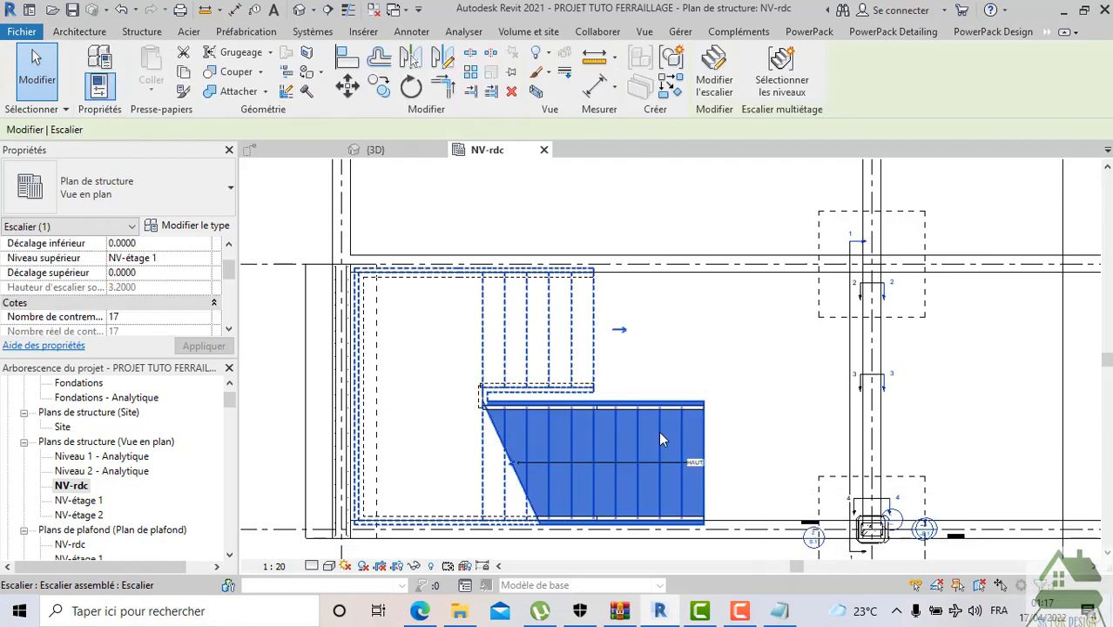
pyautogui.click(187, 186)
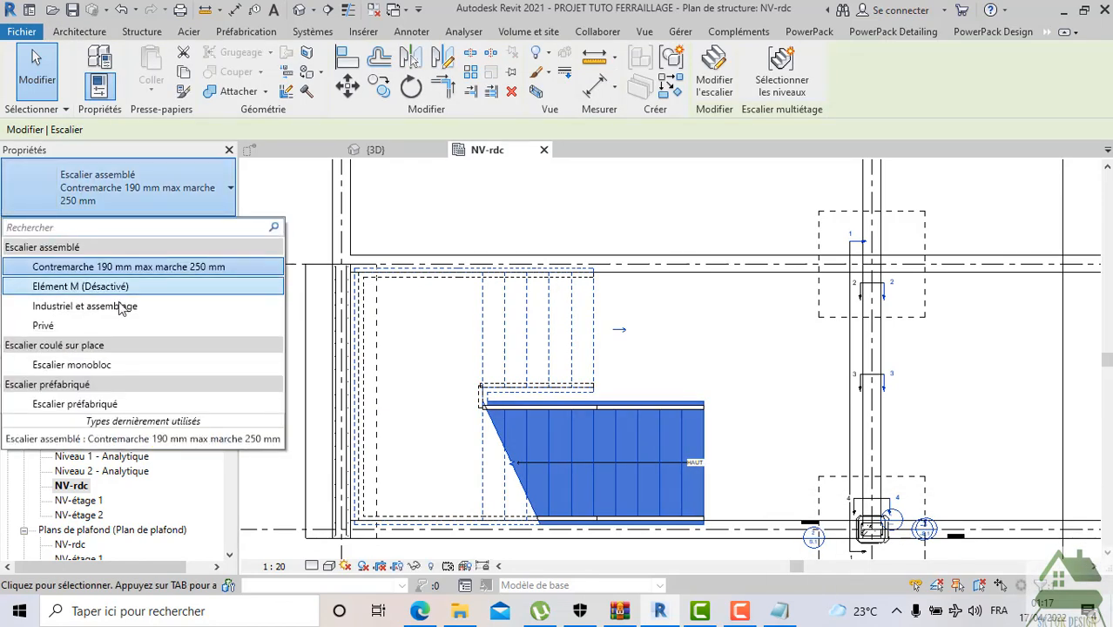
pyautogui.click(120, 366)
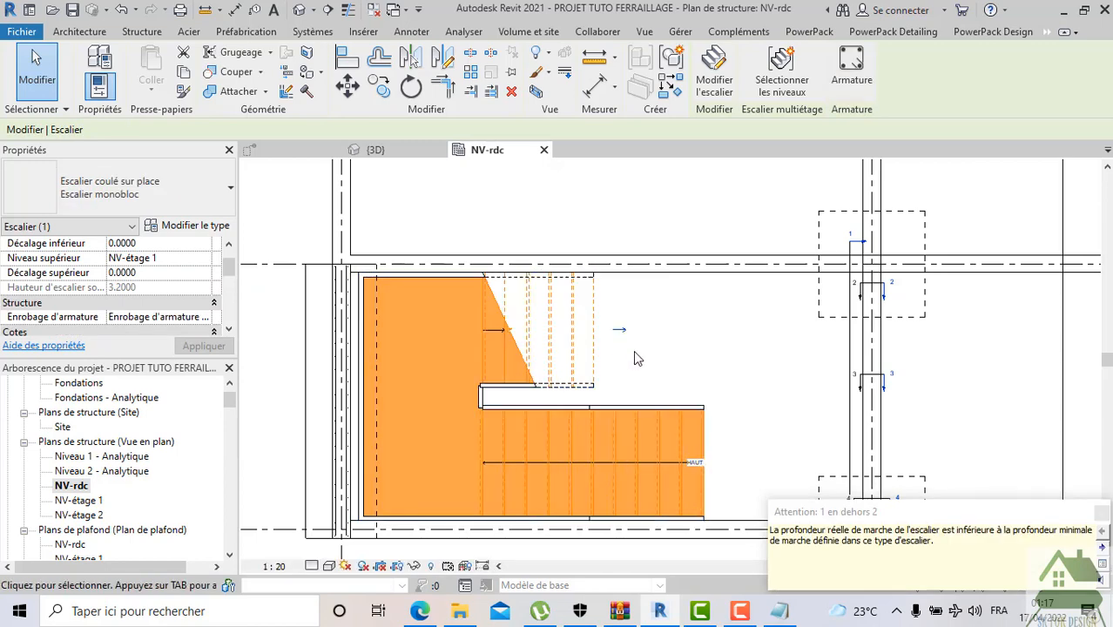
pyautogui.click(637, 365)
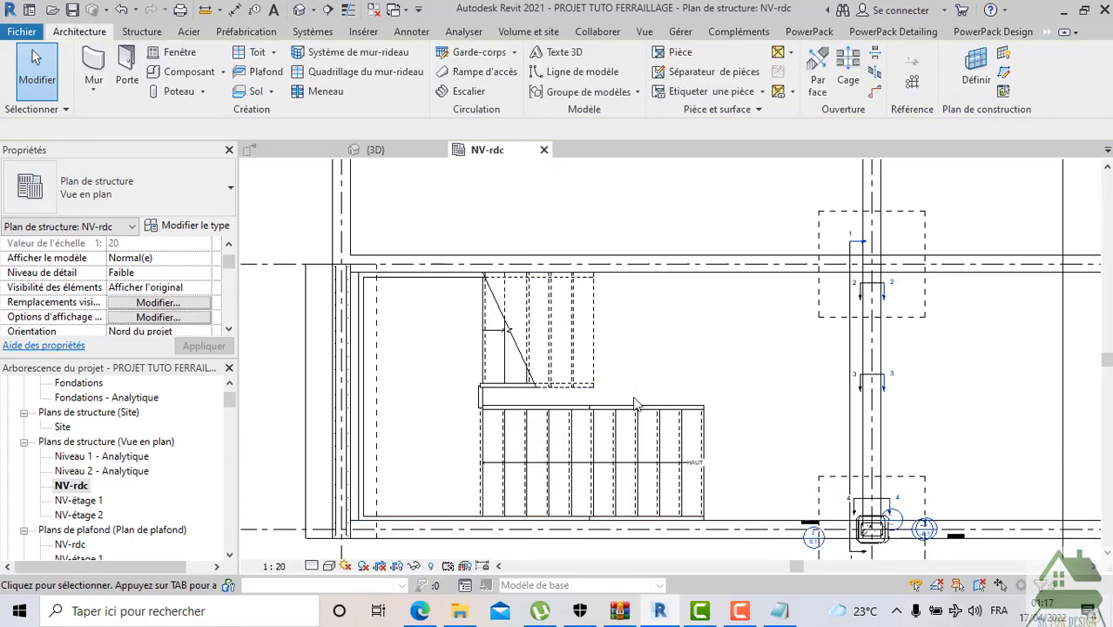
# Try a view scale of 1 : 100 for the NV-rdc plan, and settle on 1 : 50
pyautogui.scroll(-1, 634, 403)
pyautogui.scroll(-2, 615, 372)
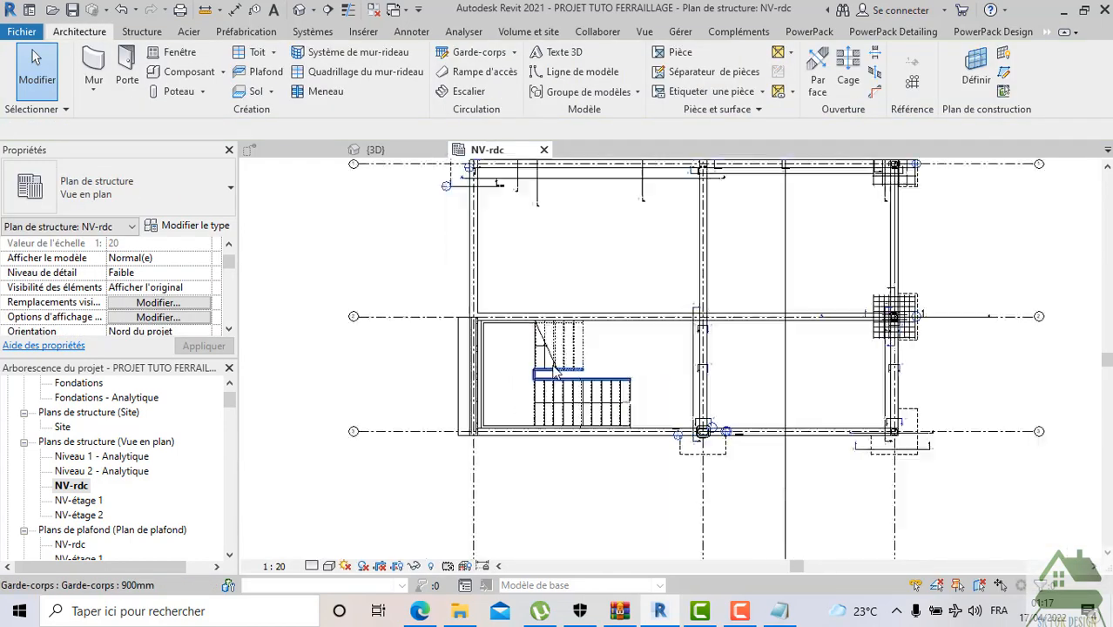
pyautogui.click(271, 567)
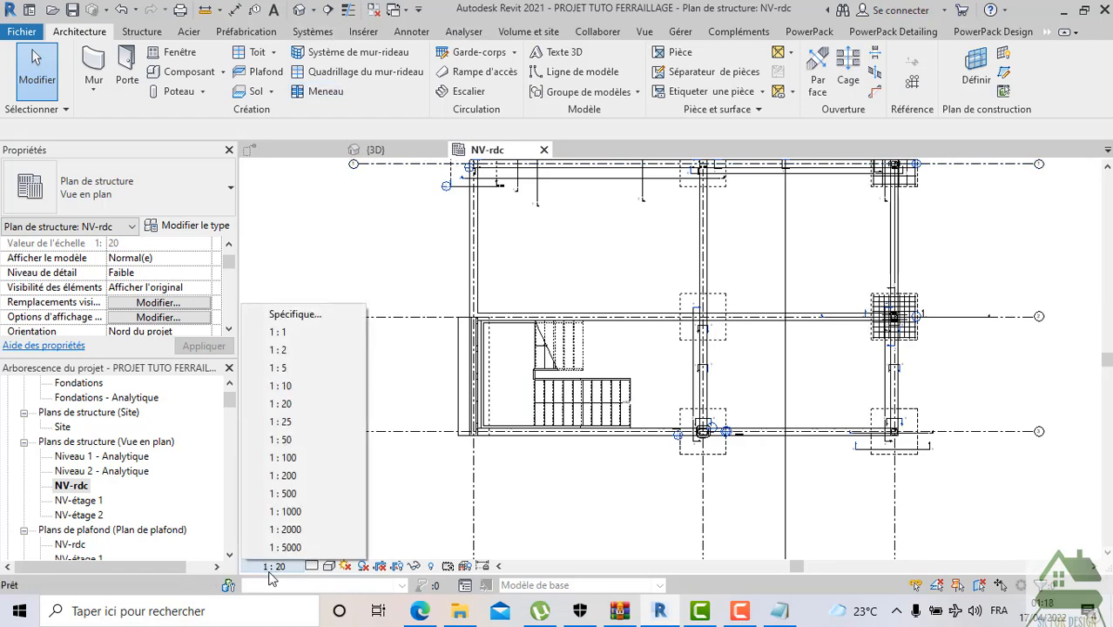
pyautogui.click(282, 457)
pyautogui.scroll(2, 581, 369)
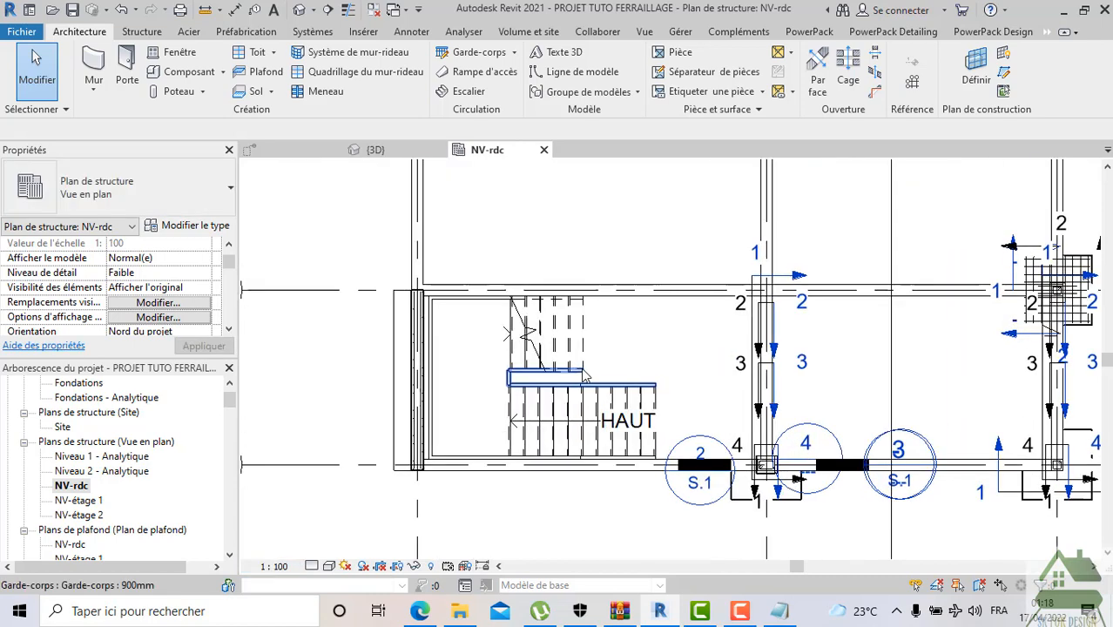
pyautogui.click(275, 566)
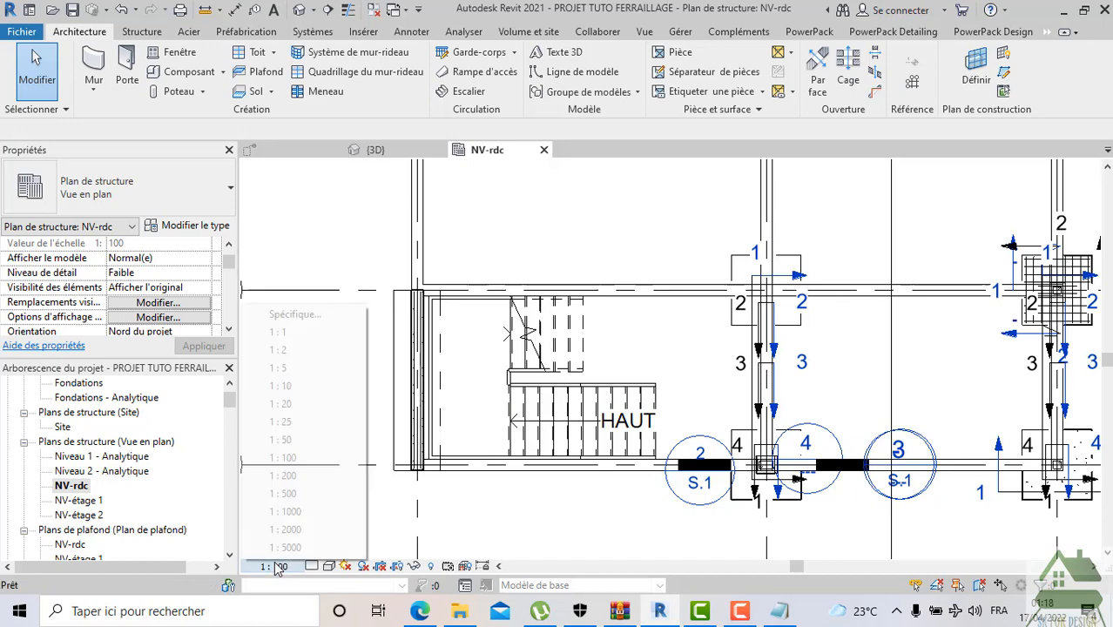
pyautogui.click(283, 445)
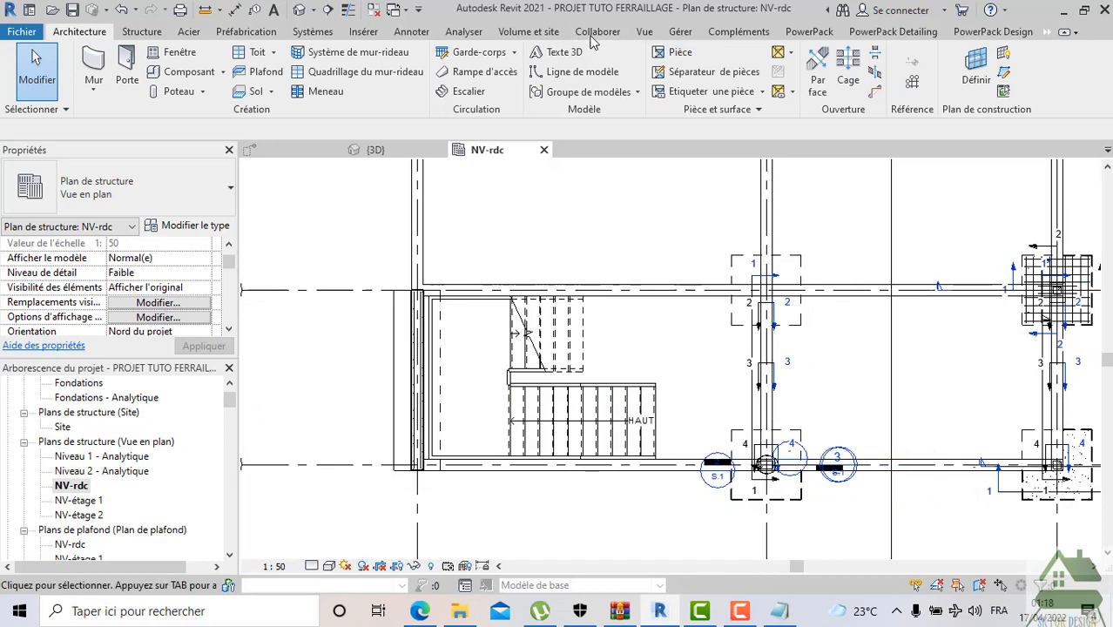
# Draw a section lengthwise through the longer stair run, from outside the grid line 4 wall to past the first step, looking toward grid line 2
pyautogui.click(645, 32)
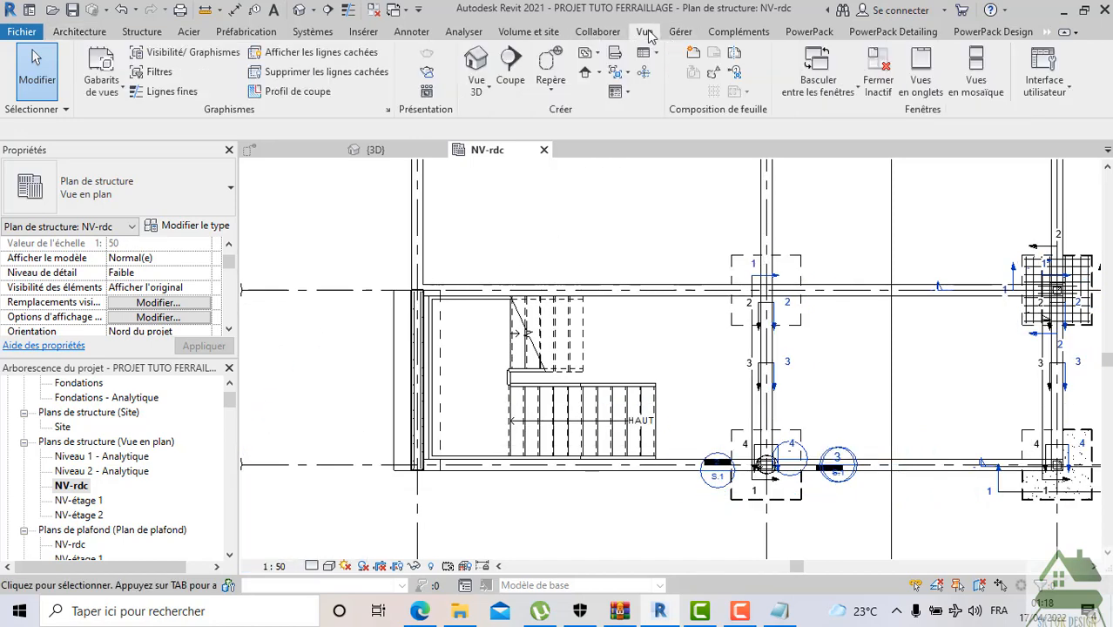
pyautogui.click(511, 87)
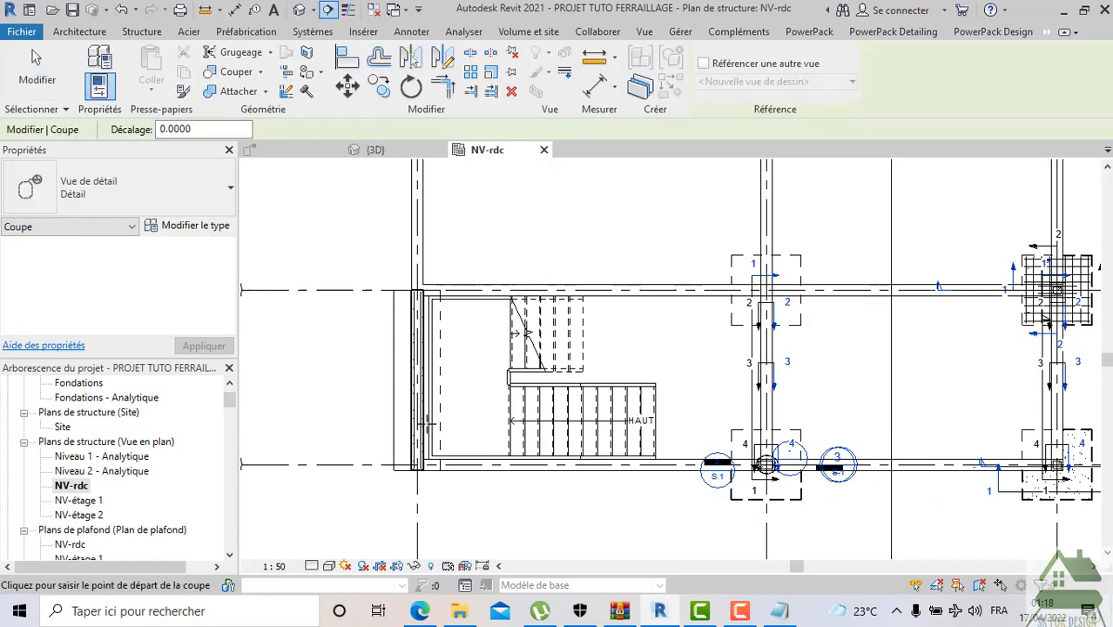
pyautogui.click(372, 420)
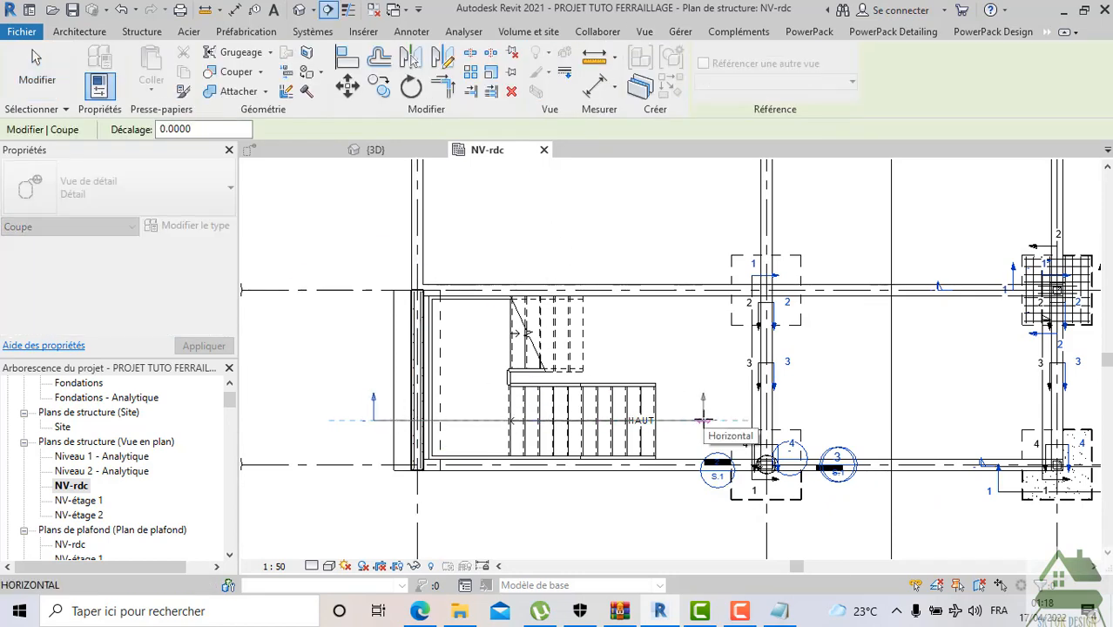
pyautogui.click(703, 420)
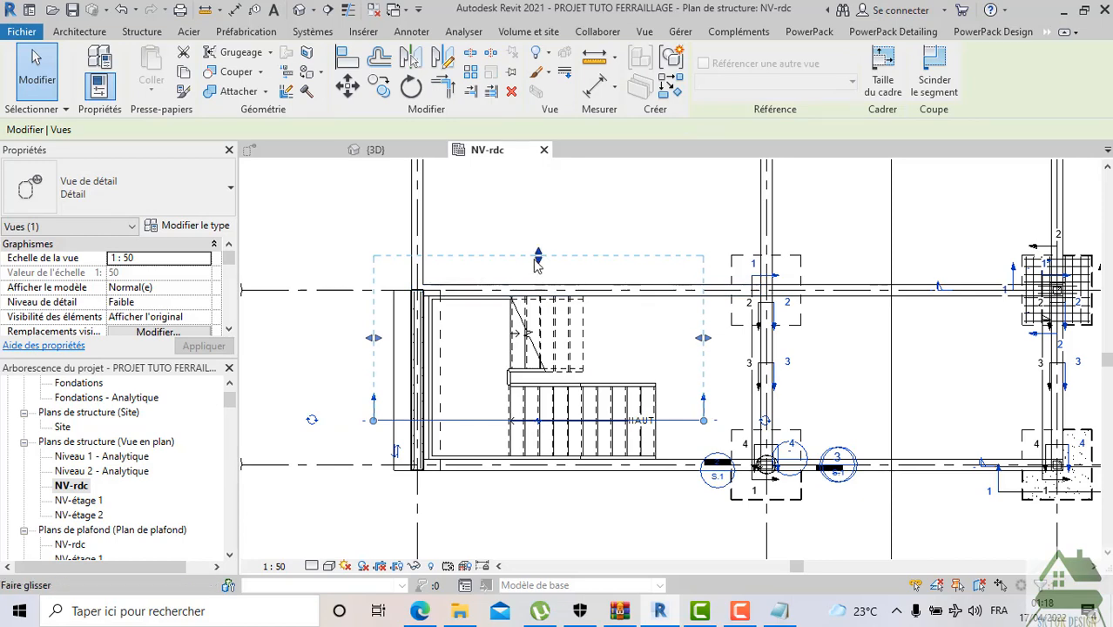
pyautogui.moveTo(532, 303); pyautogui.dragTo(532, 324)
pyautogui.click(357, 238)
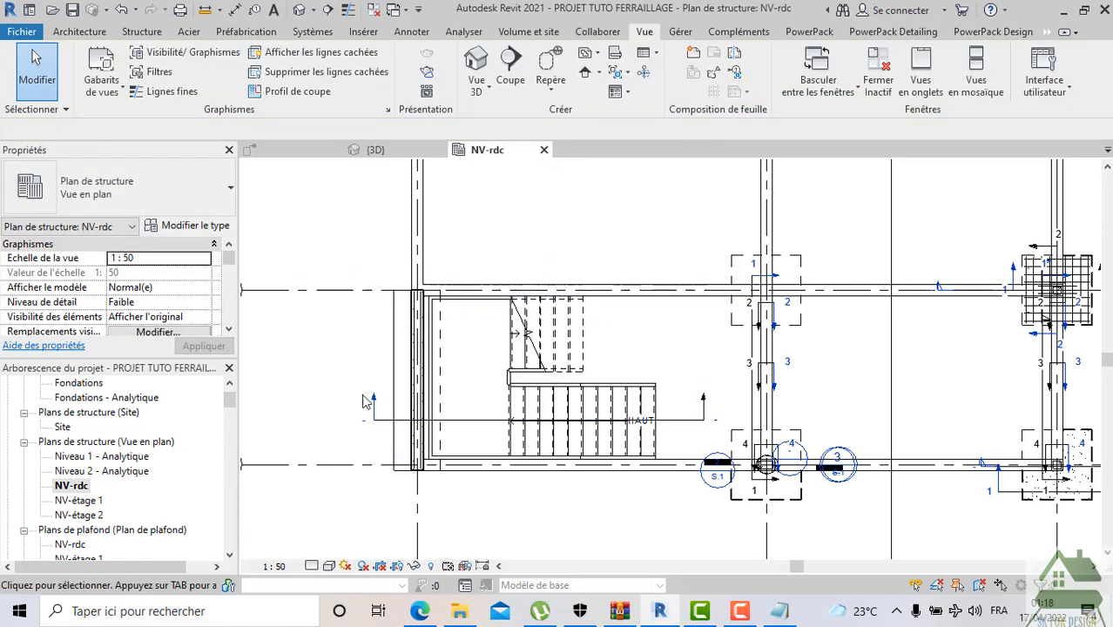
# Open the new section view and extend its crop region upward beyond level NV-étage 1
pyautogui.doubleClick(372, 423)
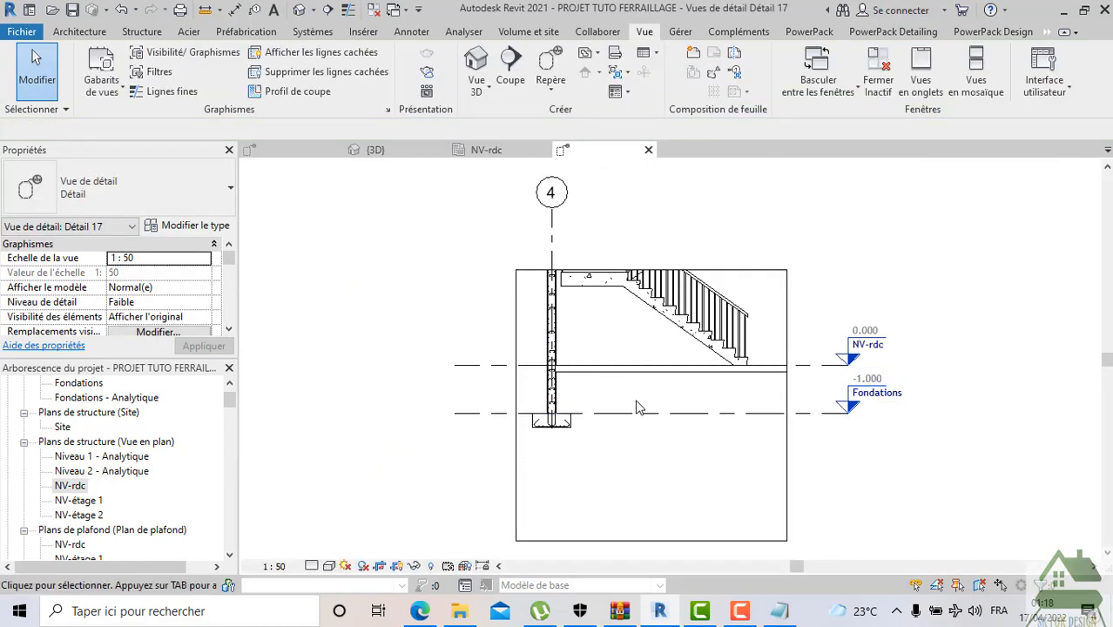
pyautogui.moveTo(622, 354); pyautogui.dragTo(563, 454, button='middle')
pyautogui.click(592, 371)
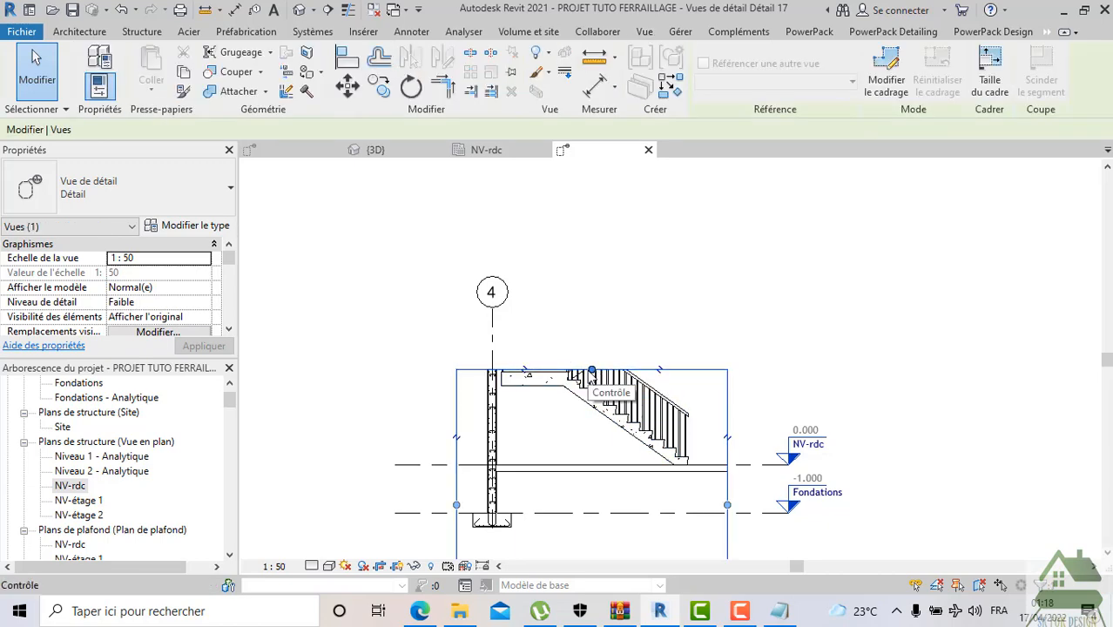
pyautogui.moveTo(591, 371); pyautogui.dragTo(565, 202)
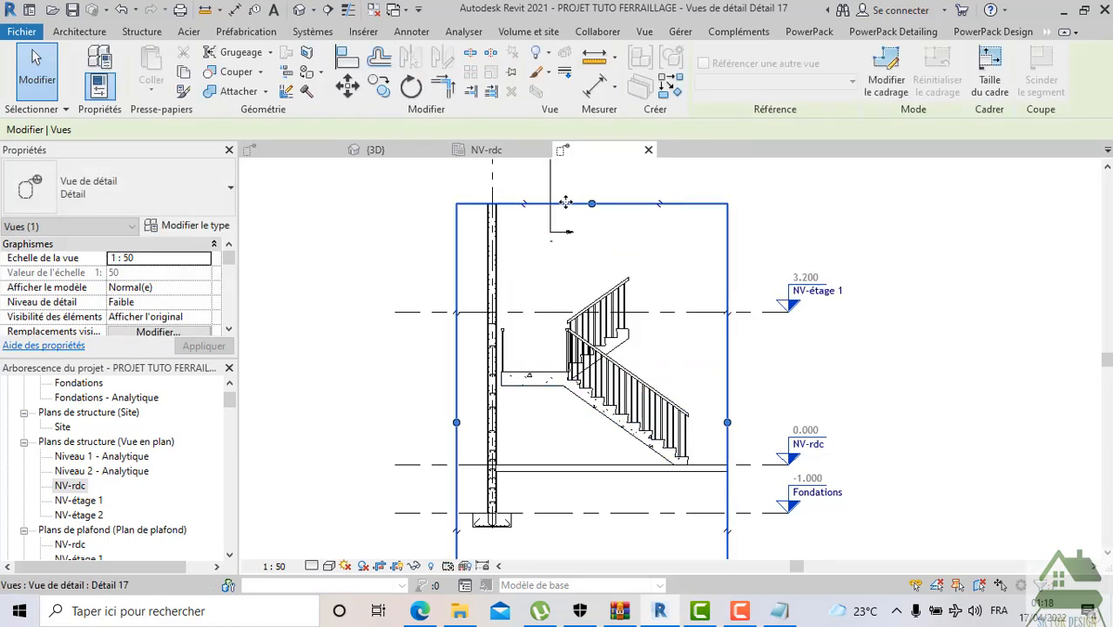
# Try the stair types Contremarche 190 mm max marche 250 mm and Escalier préfabriqué, and return the staircase to Escalier monobloc
pyautogui.click(534, 383)
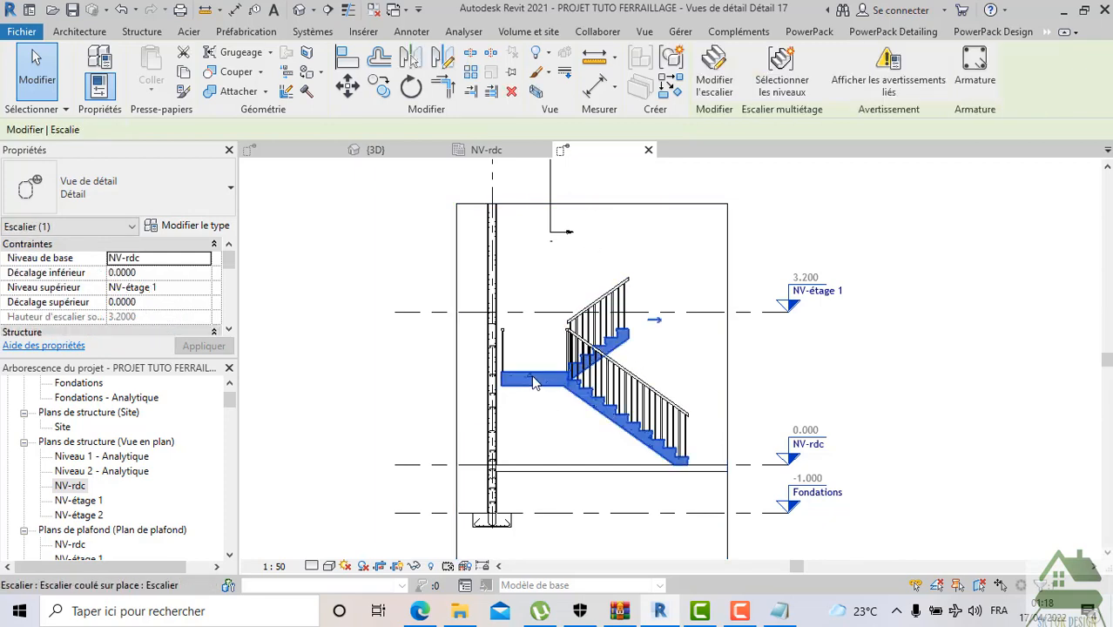
pyautogui.click(176, 183)
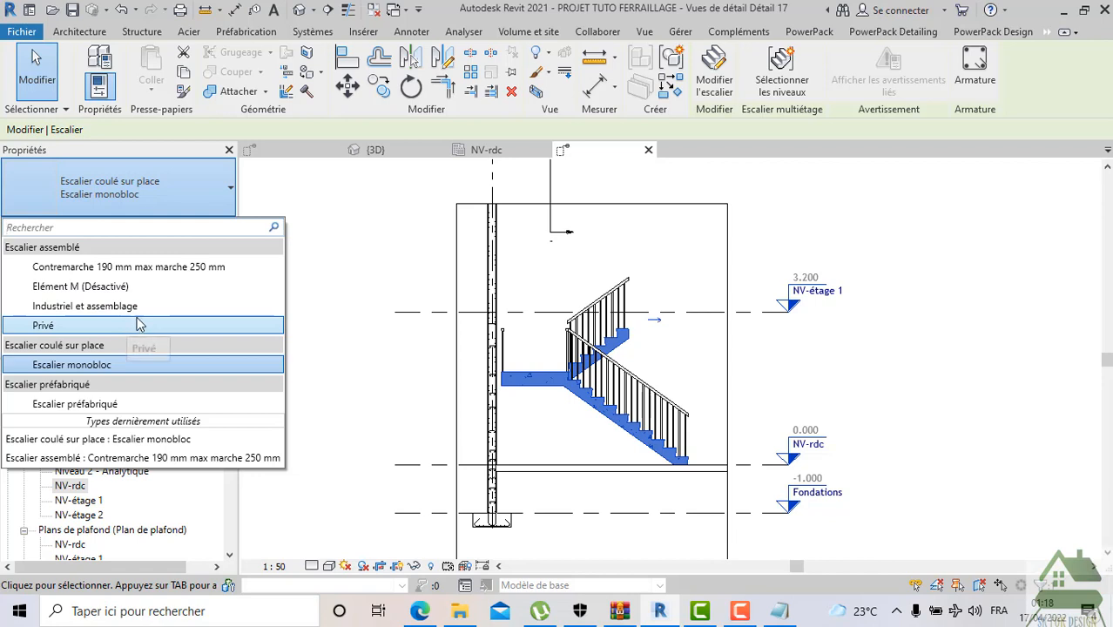
pyautogui.click(139, 267)
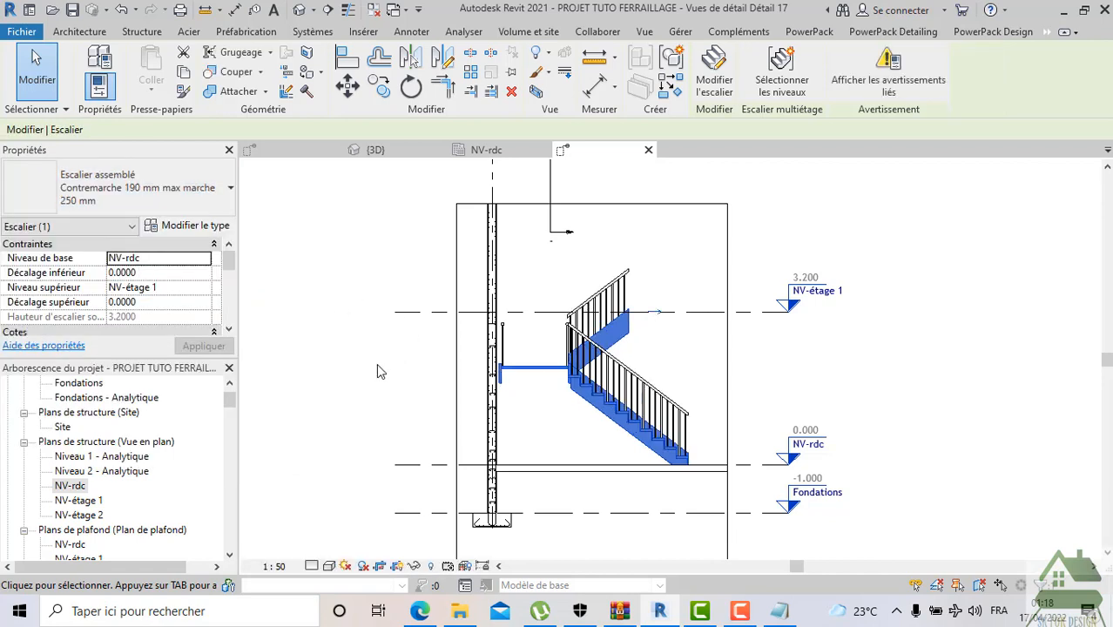
pyautogui.click(180, 198)
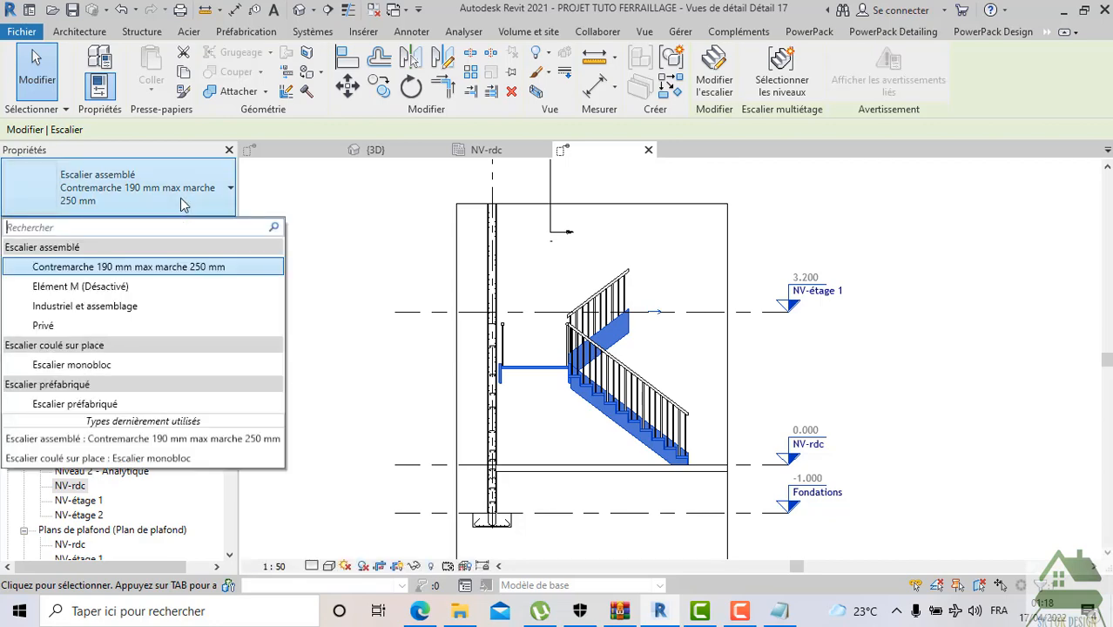
pyautogui.click(135, 408)
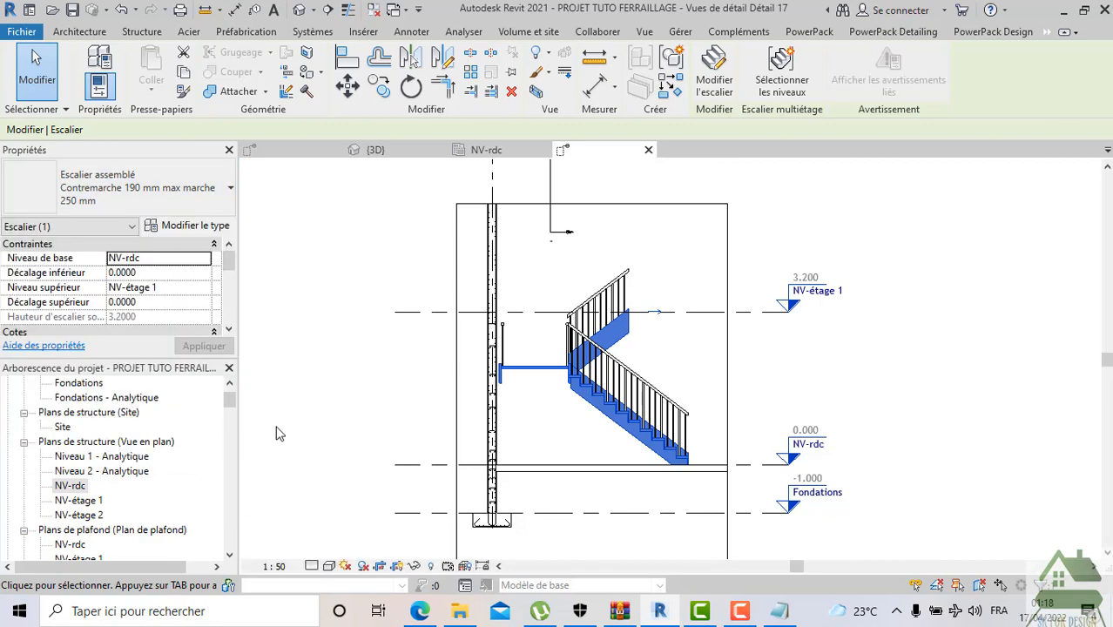
pyautogui.click(174, 188)
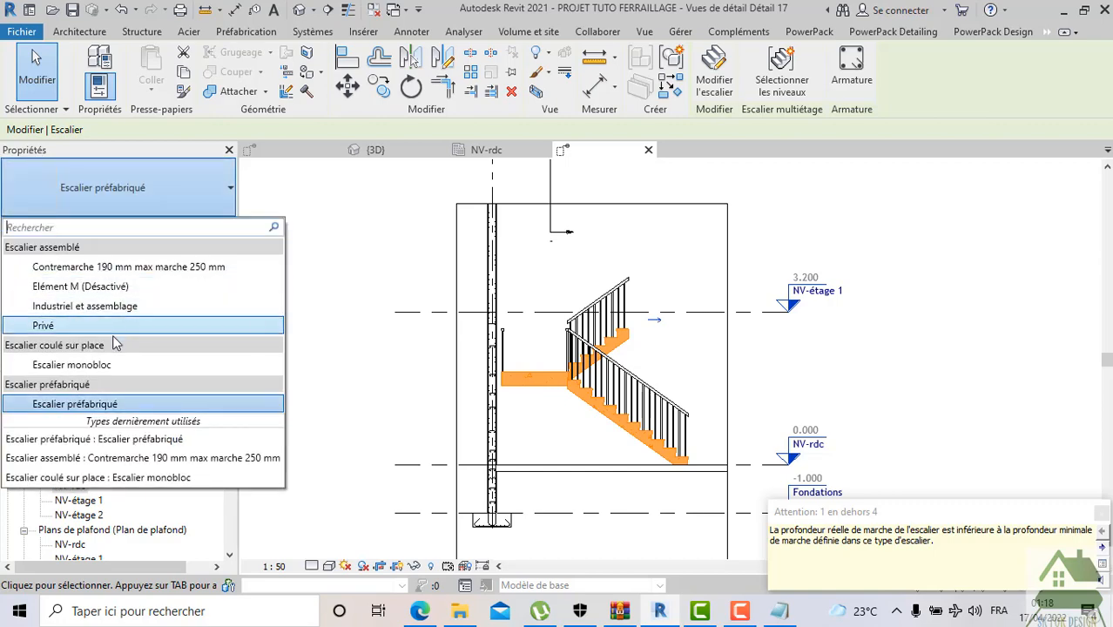
pyautogui.click(114, 364)
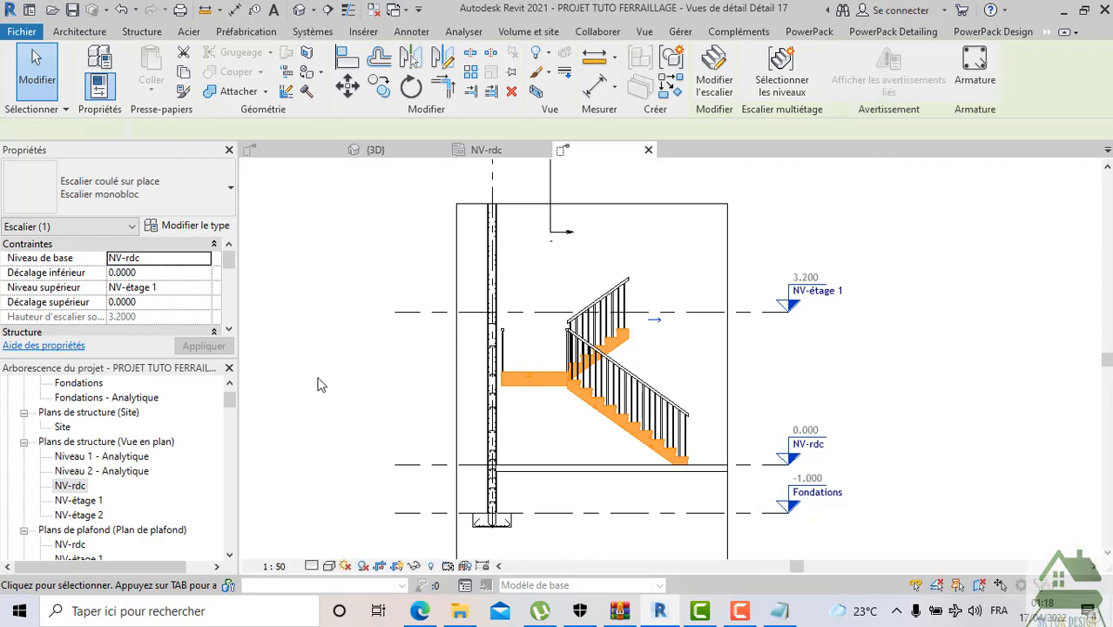
pyautogui.click(387, 378)
pyautogui.click(544, 395)
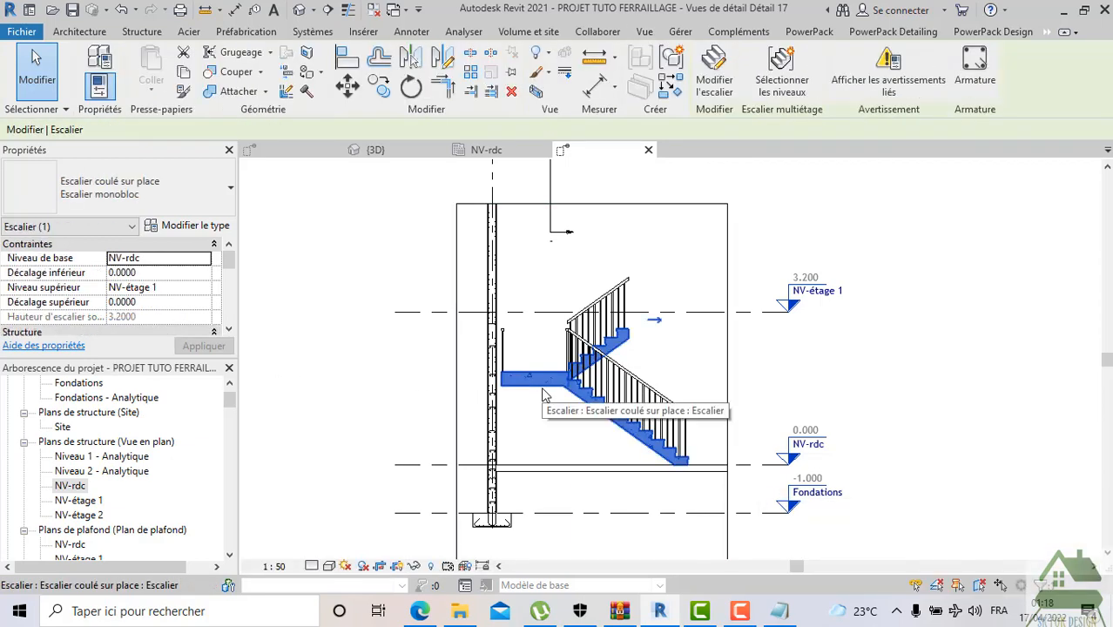
pyautogui.scroll(4, 544, 396)
pyautogui.click(540, 421)
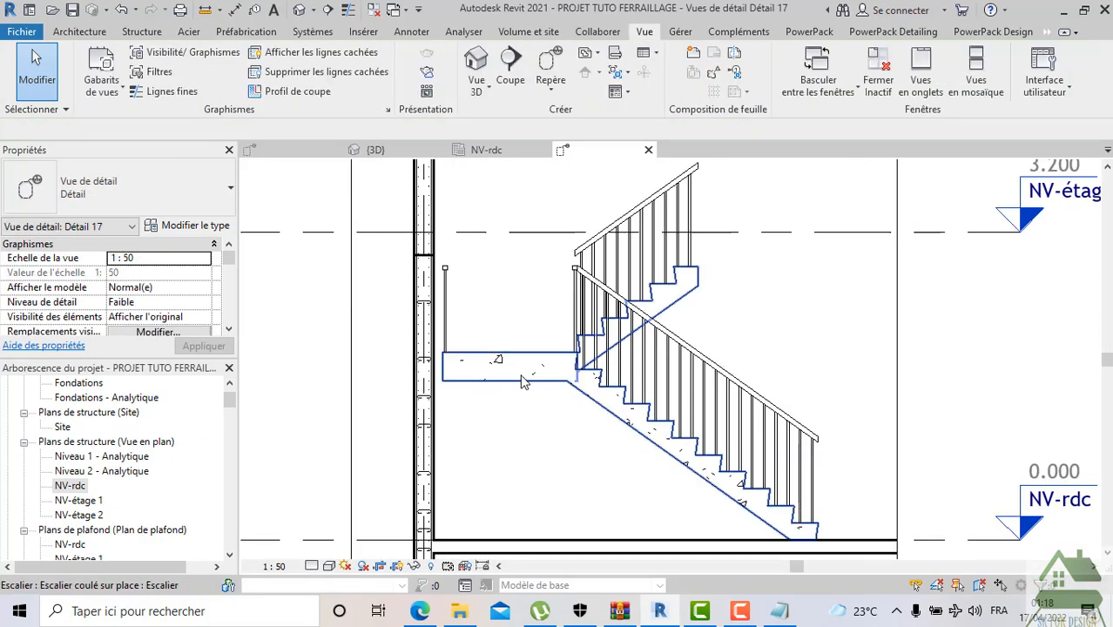
pyautogui.click(525, 374)
pyautogui.click(446, 331)
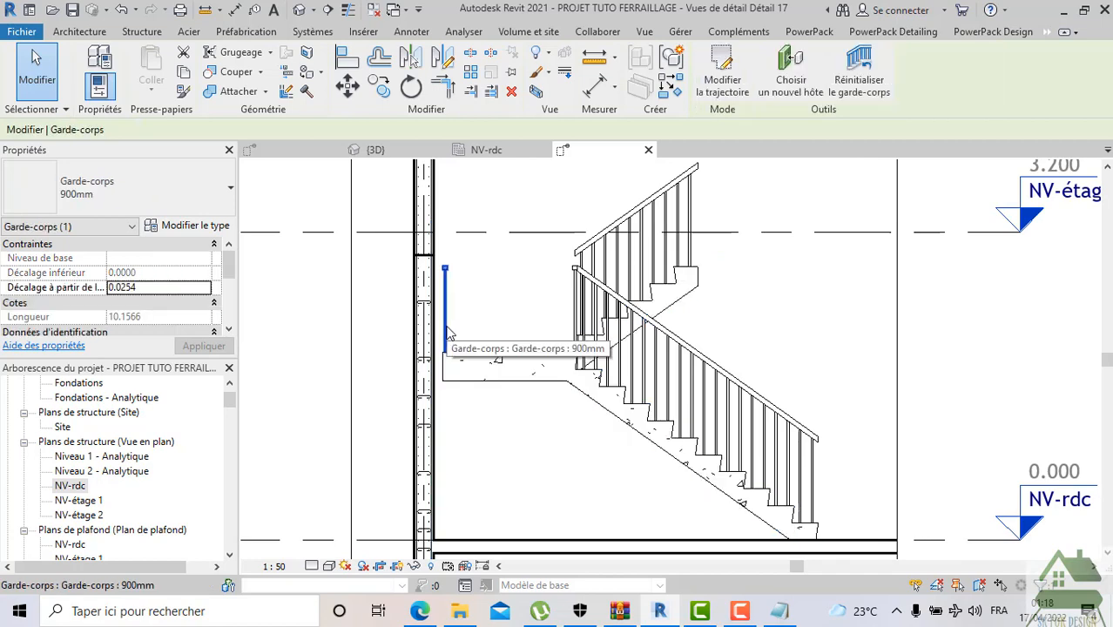
pyautogui.press('Escape')
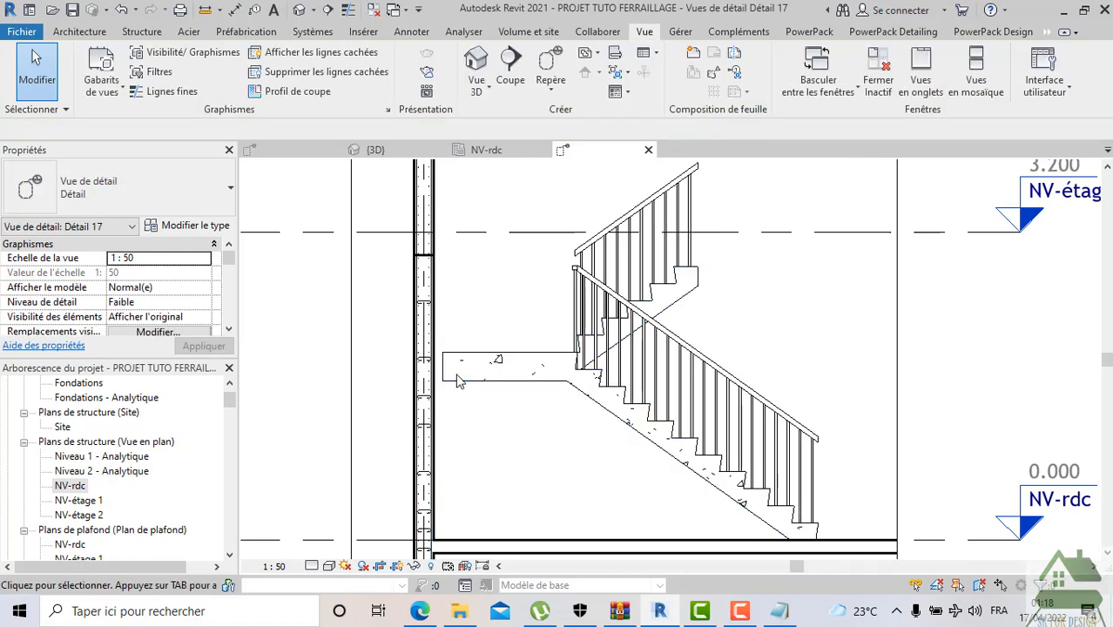
# Move the staircase horizontally in the section so the landing's outer edge meets the inner face of the wall
pyautogui.click(458, 381)
pyautogui.scroll(2, 457, 381)
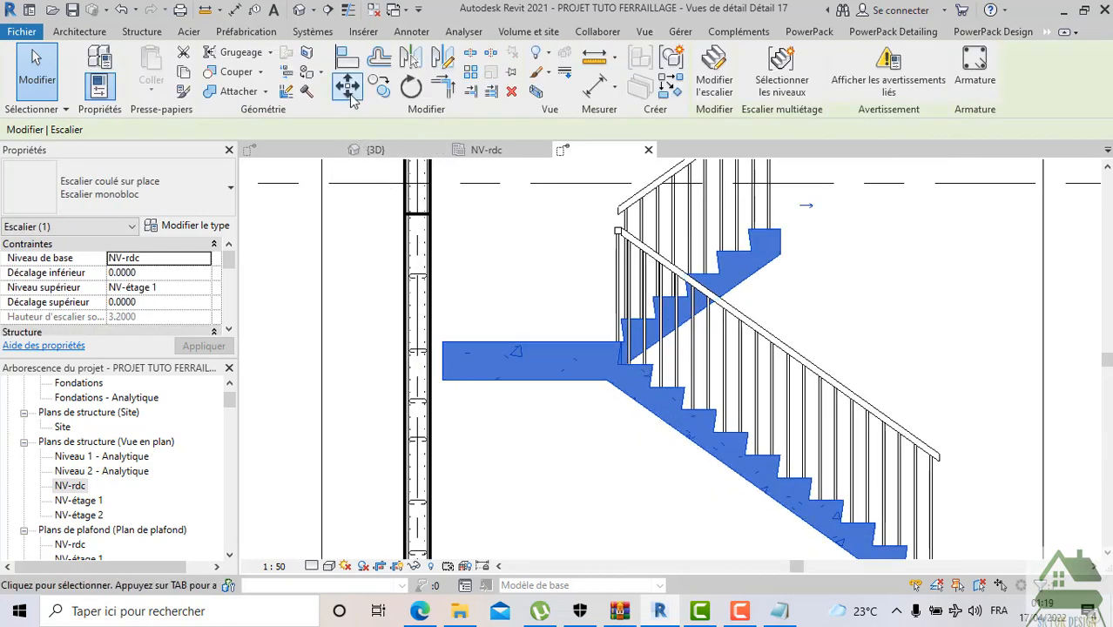
pyautogui.click(349, 90)
pyautogui.scroll(2, 449, 392)
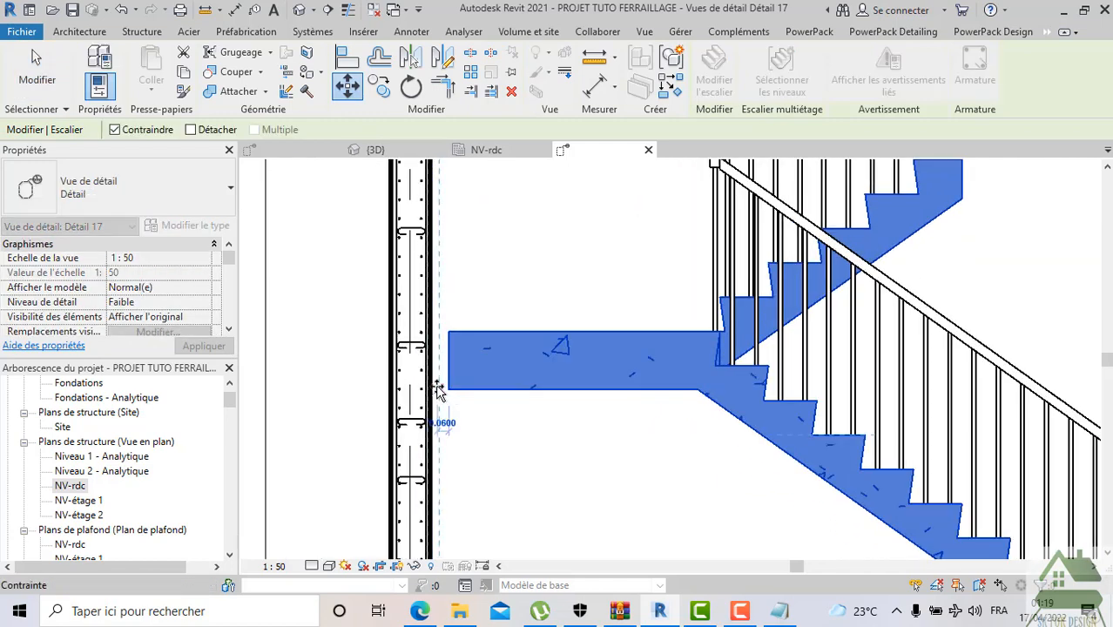
pyautogui.click(431, 388)
pyautogui.scroll(-1, 430, 389)
pyautogui.click(307, 364)
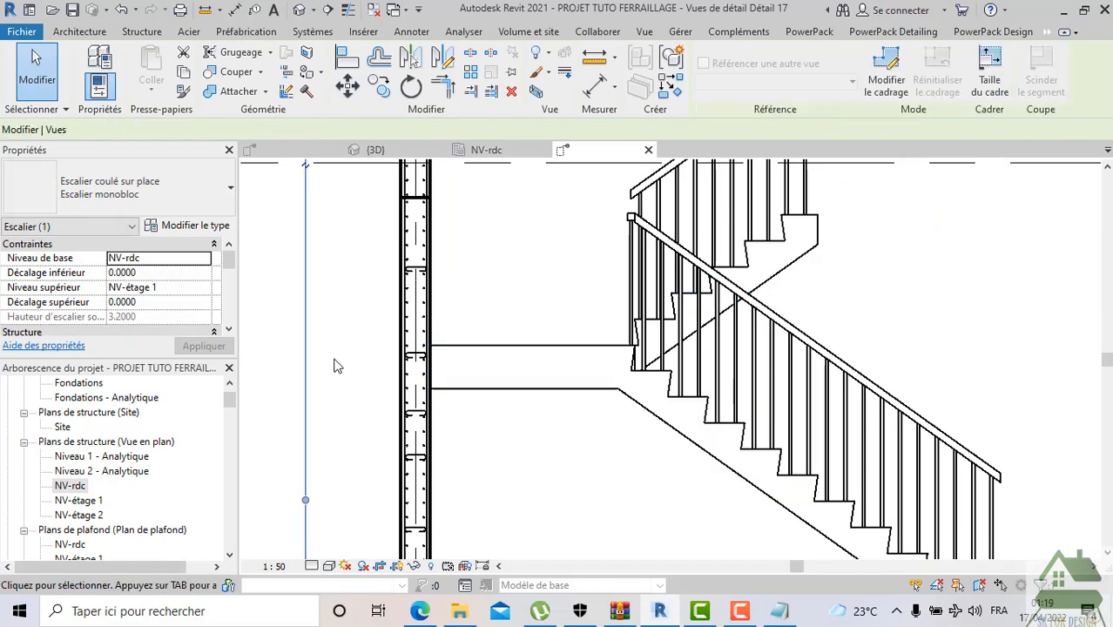
# Edit the staircase and lengthen its upper run to 1.75 m so its top step reaches level NV-étage 1
pyautogui.scroll(-2, 338, 366)
pyautogui.click(522, 374)
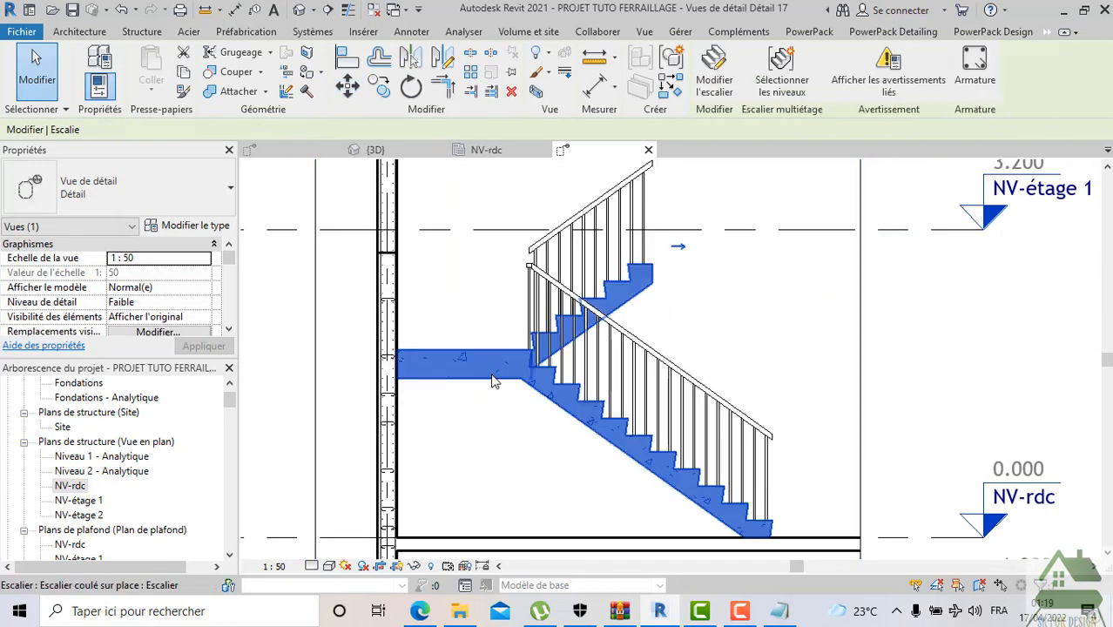
pyautogui.click(721, 97)
pyautogui.click(644, 287)
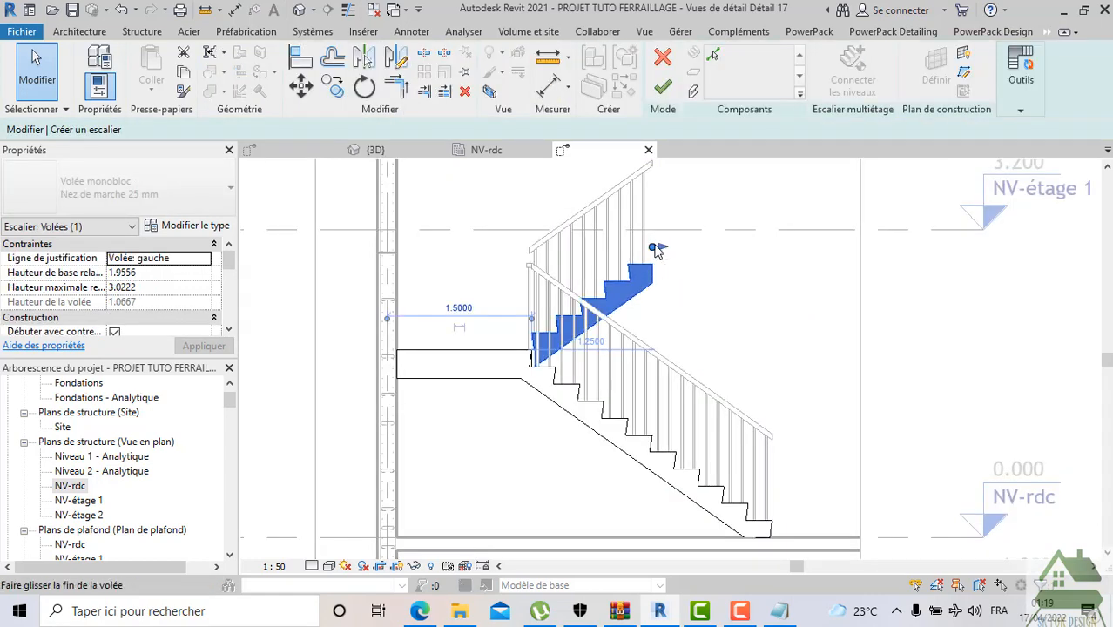
pyautogui.moveTo(653, 246); pyautogui.dragTo(708, 219)
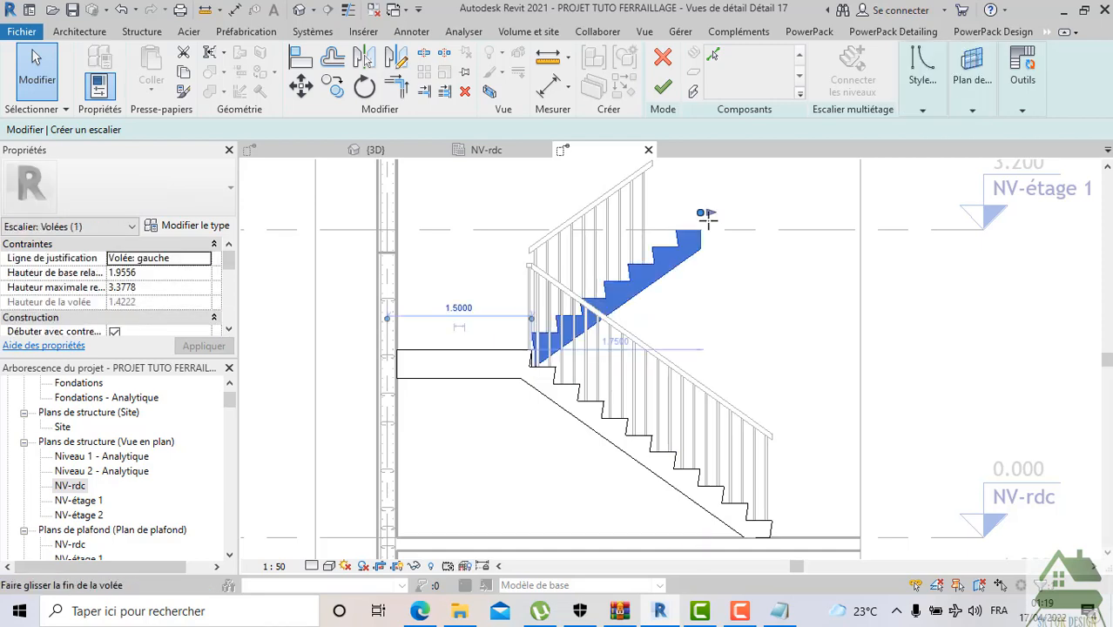
pyautogui.click(729, 289)
pyautogui.click(560, 403)
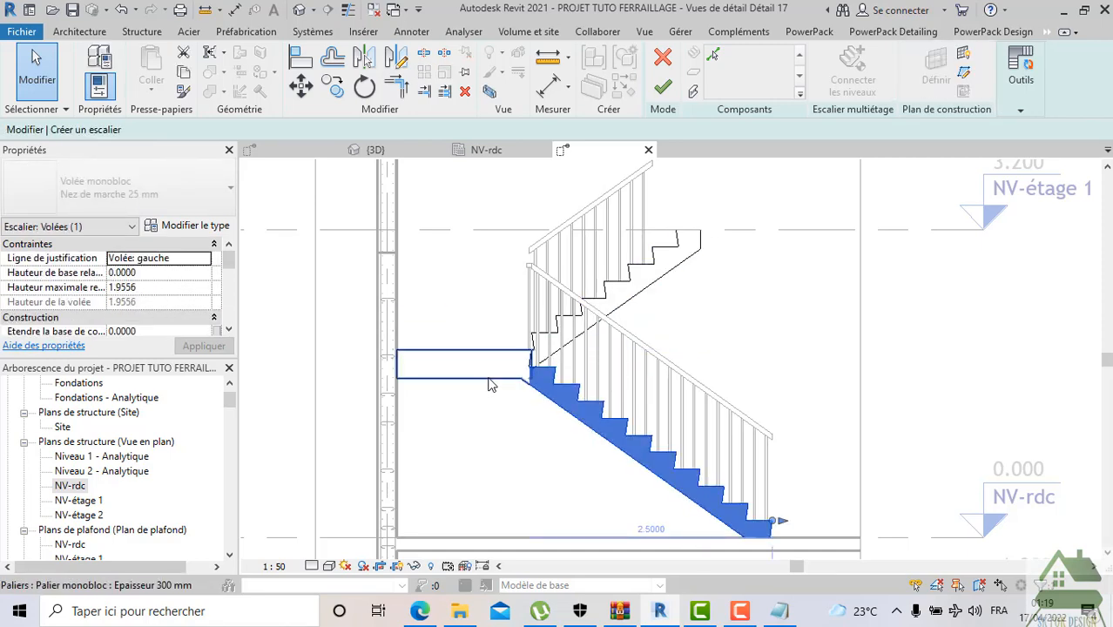
pyautogui.click(490, 376)
pyautogui.click(640, 154)
pyautogui.click(659, 89)
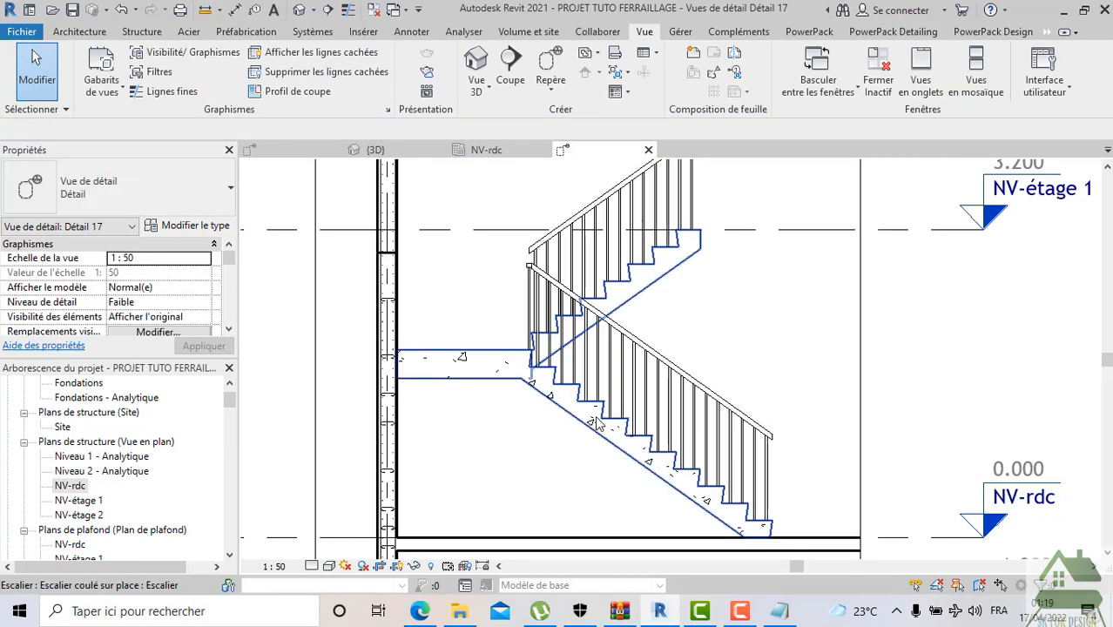
# Set the staircase's actual tread depth to 0.3 m
pyautogui.click(591, 424)
pyautogui.scroll(-3, 181, 309)
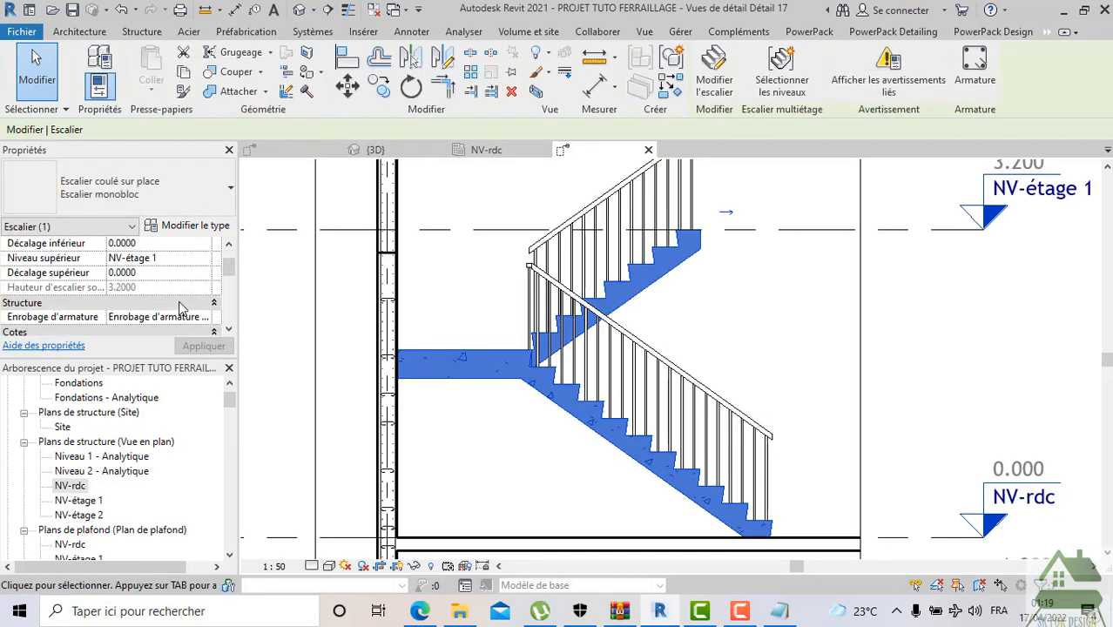
pyautogui.scroll(-2, 178, 309)
pyautogui.click(166, 318)
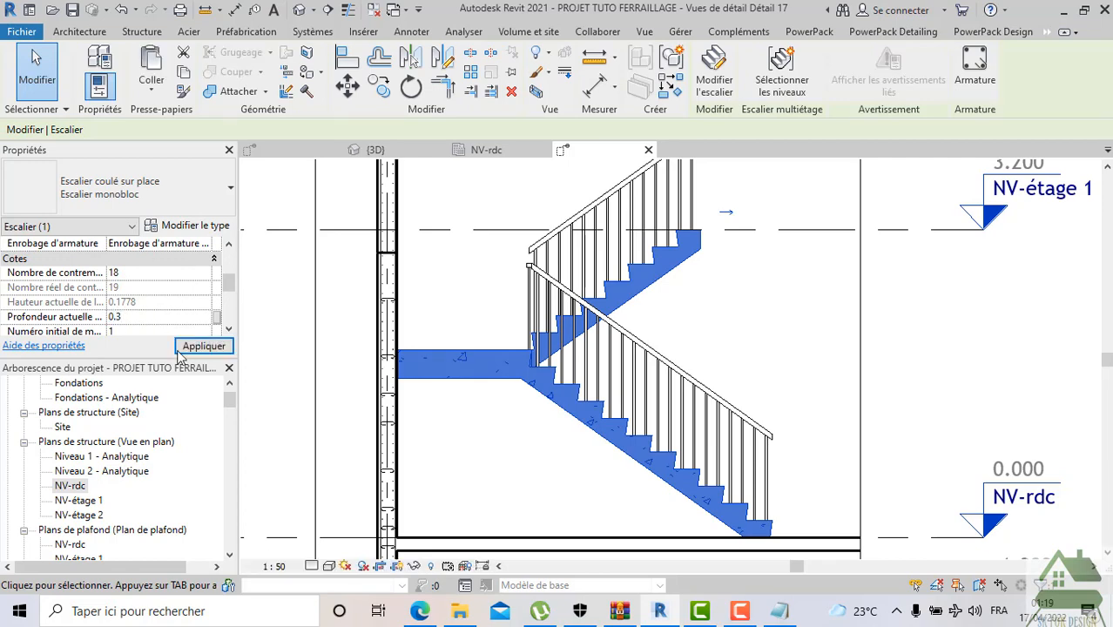
pyautogui.click(189, 348)
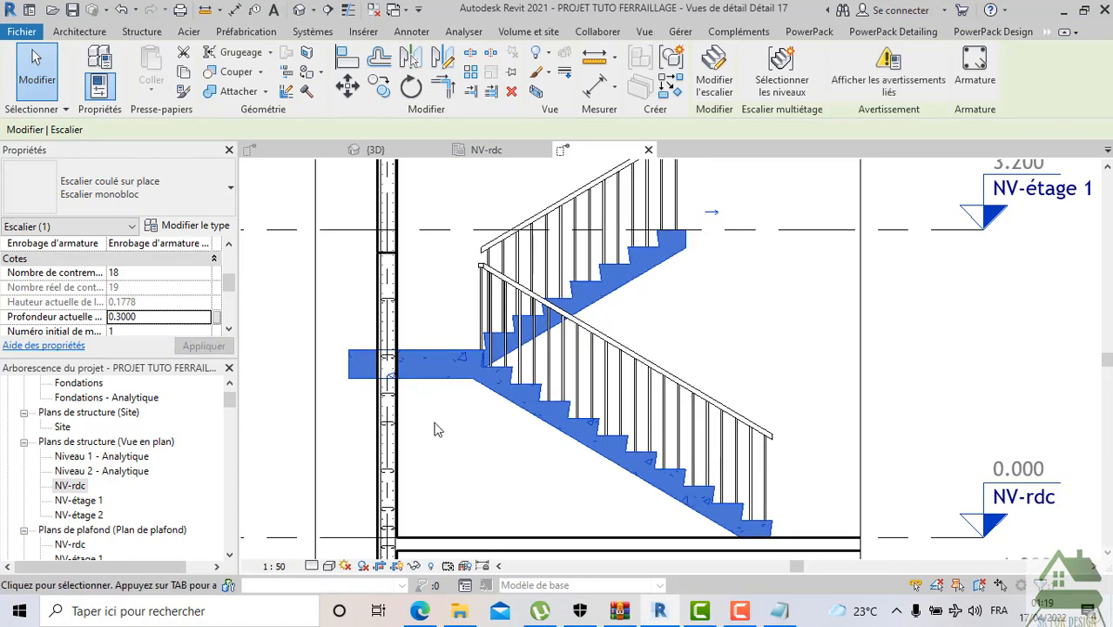
# Move the staircase horizontally in the section to bring the landing's outer edge back to the wall
pyautogui.click(348, 84)
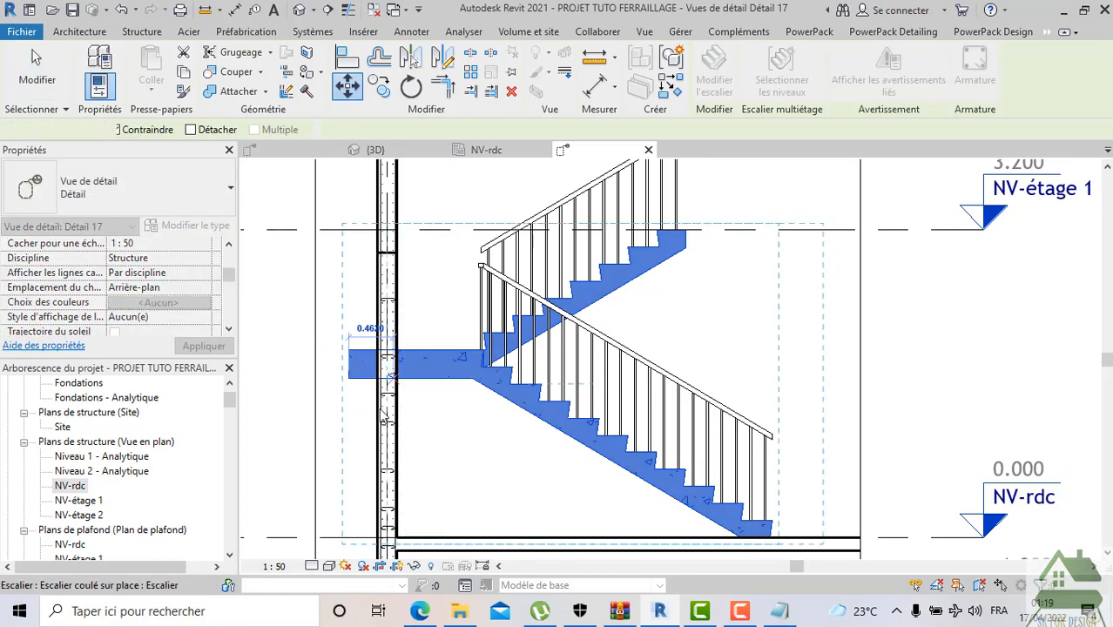
pyautogui.click(405, 383)
pyautogui.click(348, 397)
pyautogui.scroll(-2, 515, 416)
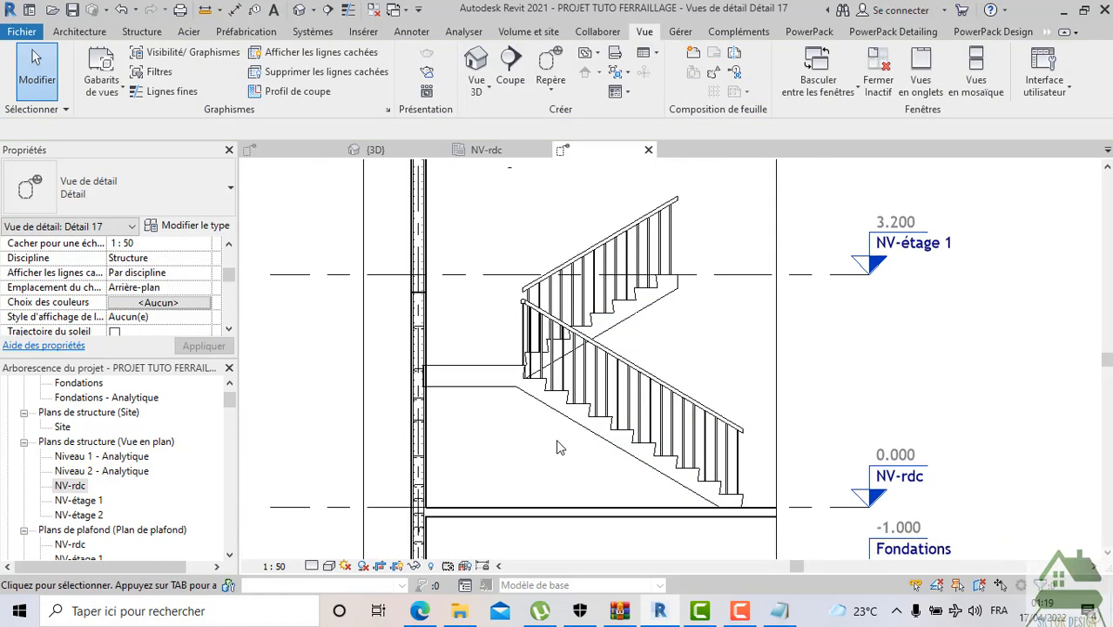
pyautogui.click(403, 157)
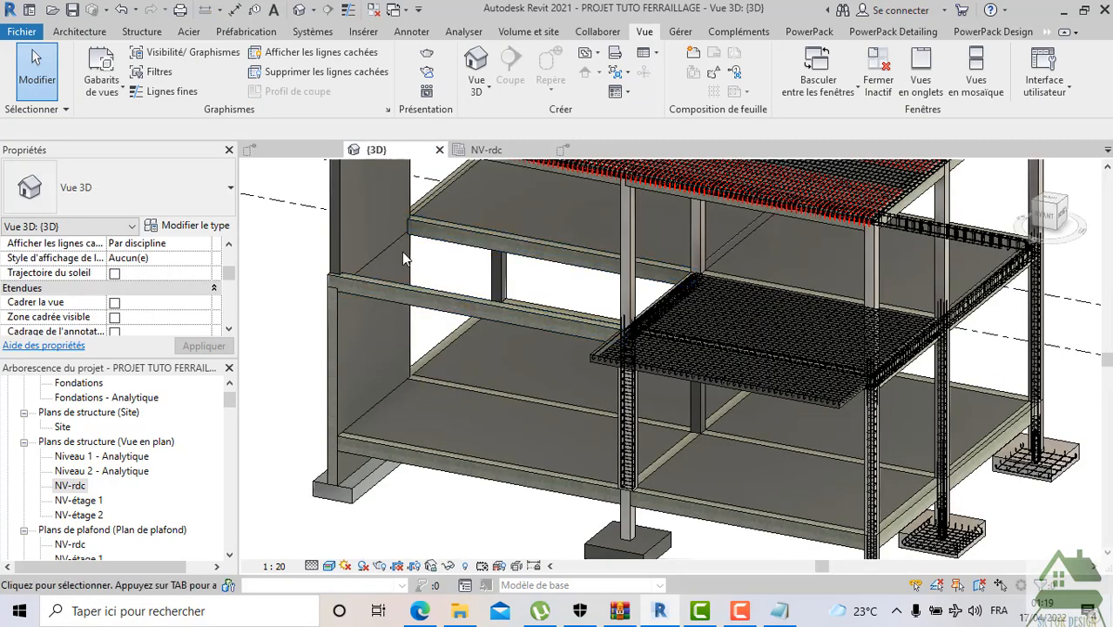
pyautogui.click(298, 149)
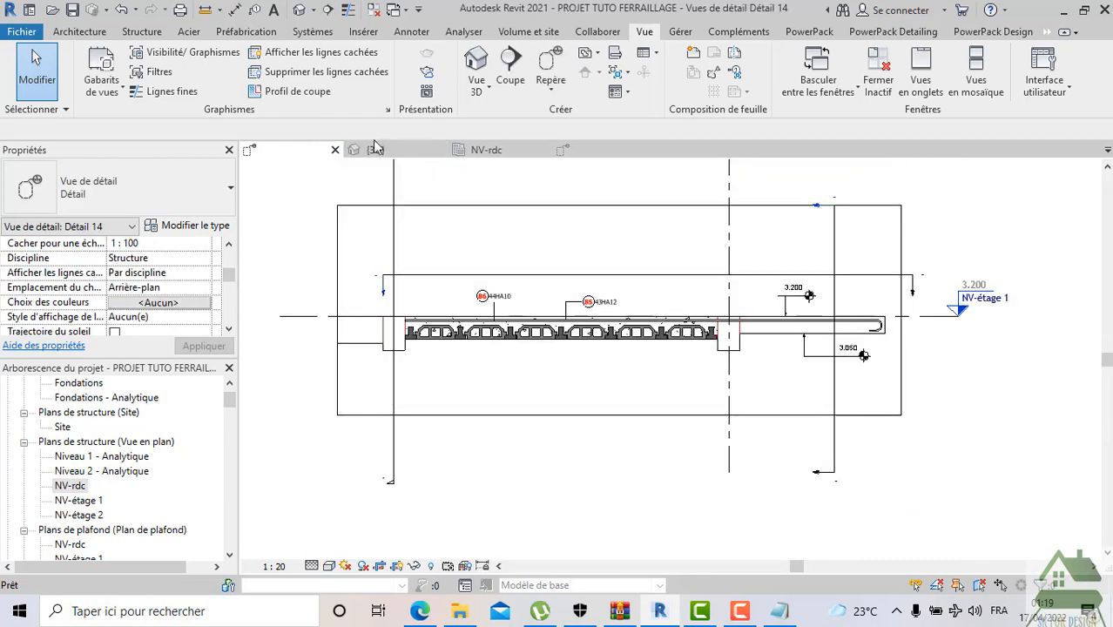
pyautogui.click(484, 149)
pyautogui.click(562, 150)
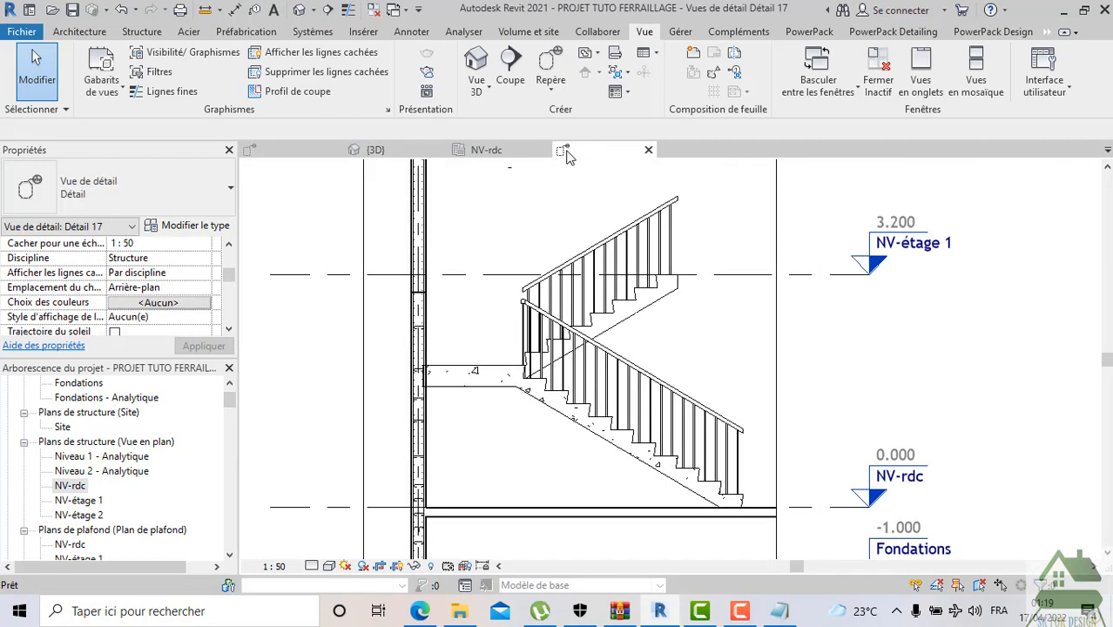
# Edit the staircase in the NV-rdc plan and shorten its lower run to 2.40 m with 9 risers, level with the upper run's end
pyautogui.click(484, 149)
pyautogui.click(574, 333)
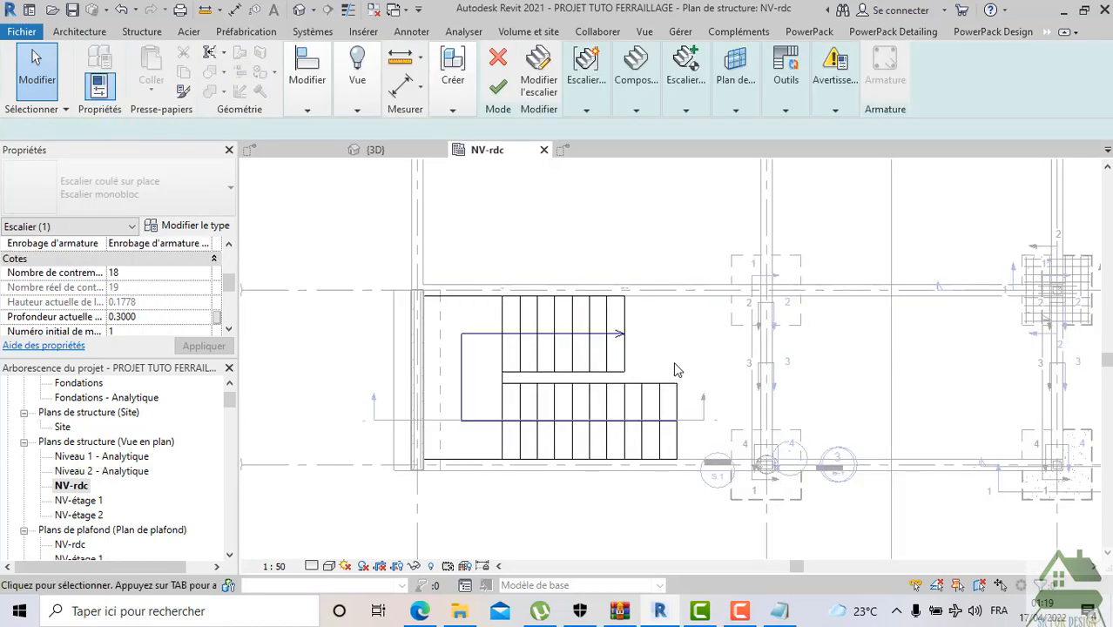
pyautogui.click(673, 430)
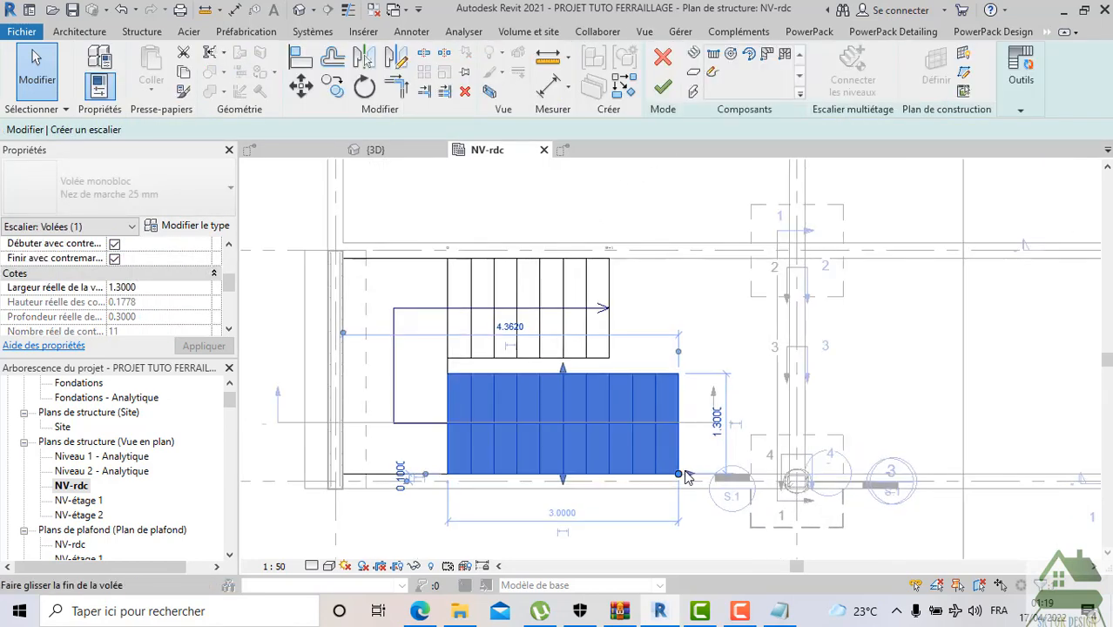
pyautogui.moveTo(664, 480); pyautogui.dragTo(656, 478)
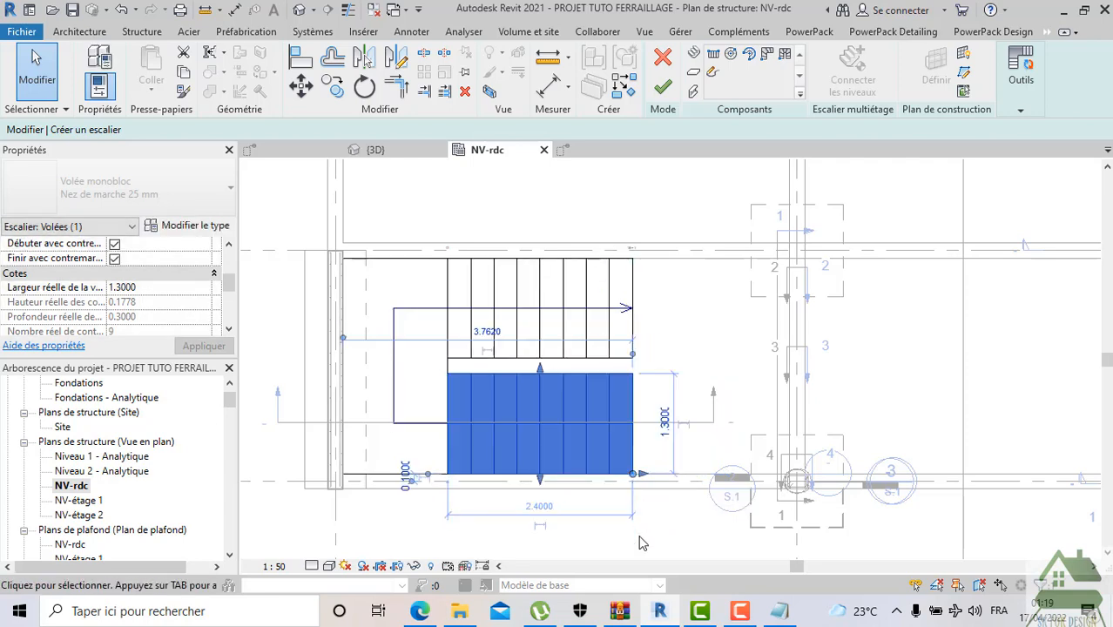
pyautogui.click(643, 493)
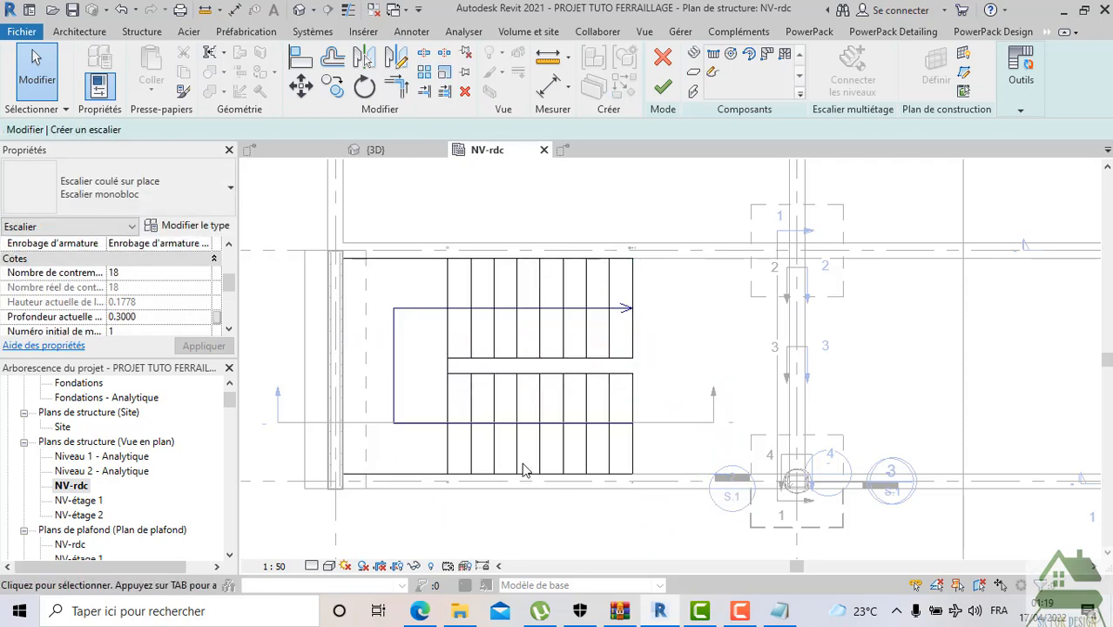
pyautogui.click(661, 98)
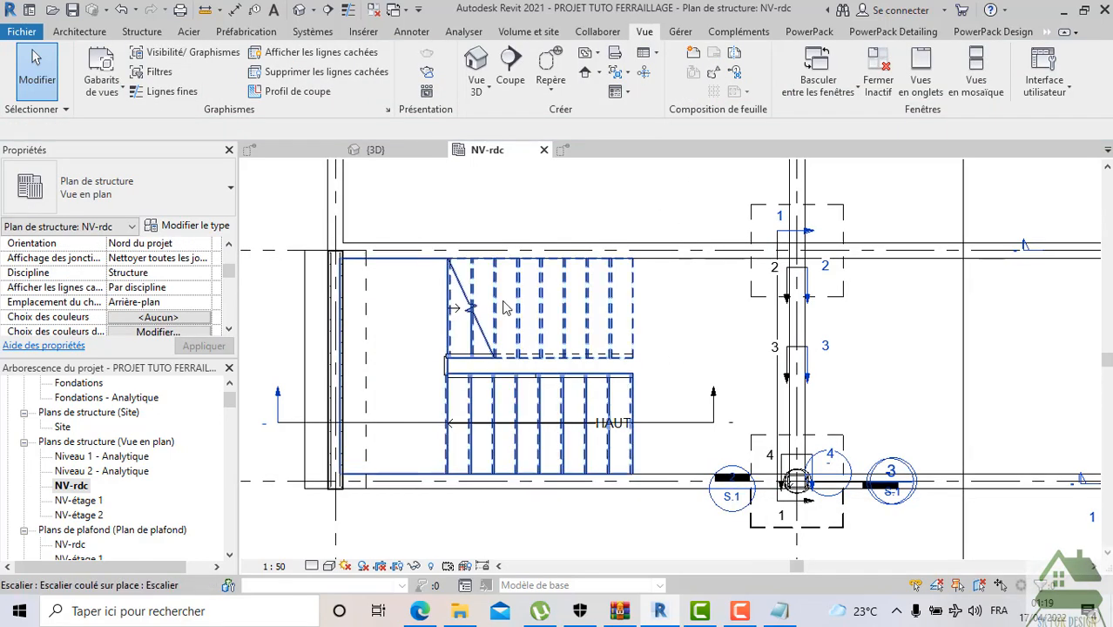
# Delete the 900mm railing from the staircase in the section view
pyautogui.click(574, 154)
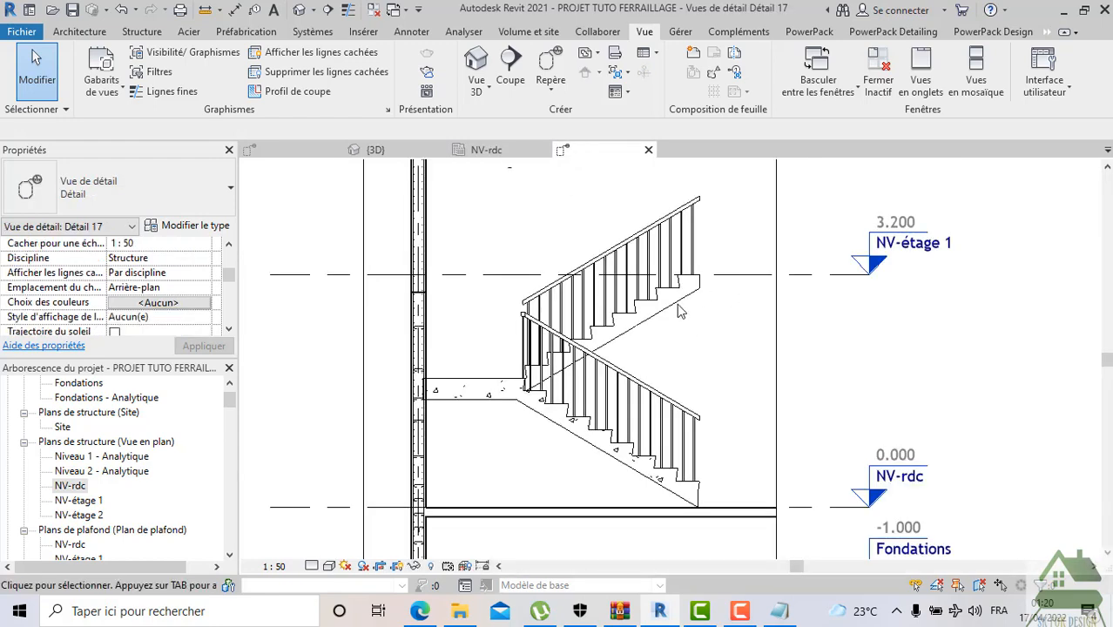
pyautogui.click(625, 265)
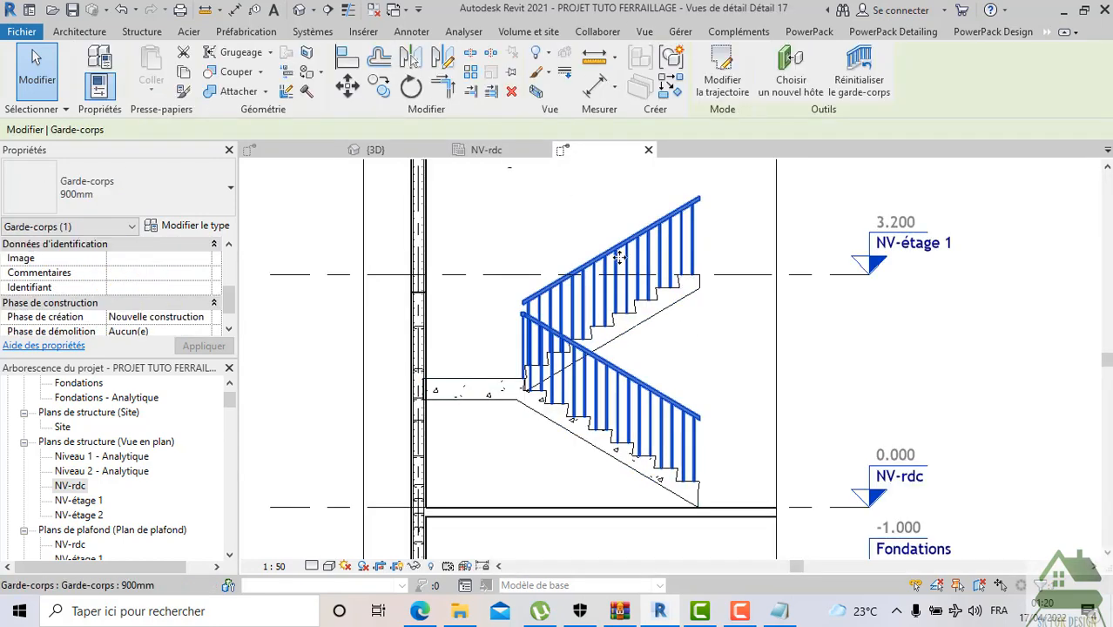
pyautogui.press('Delete')
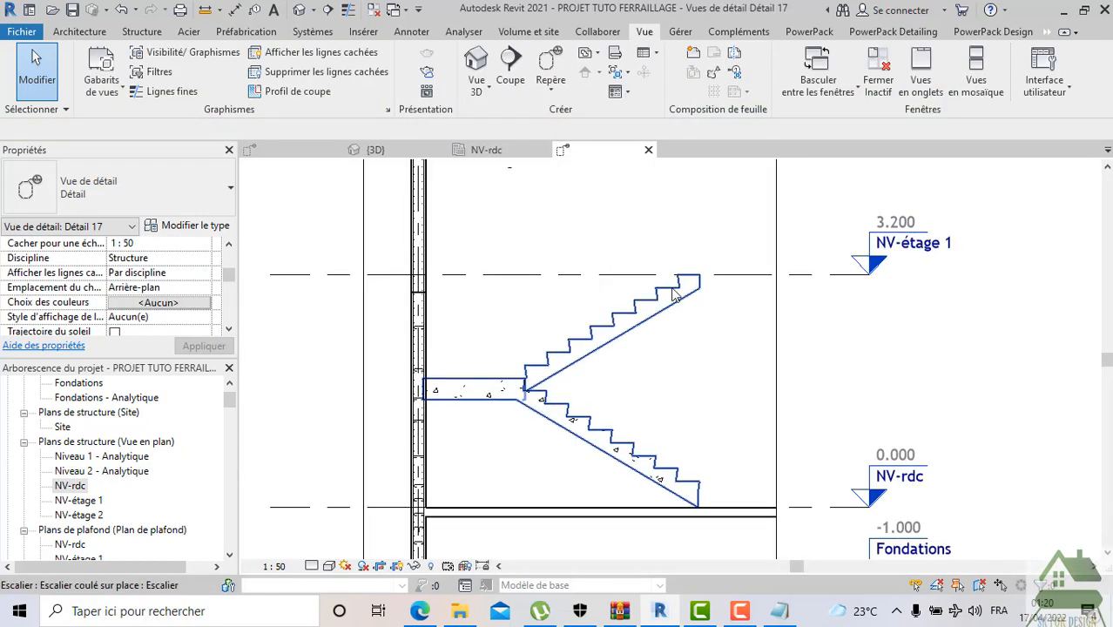
pyautogui.scroll(-2, 713, 329)
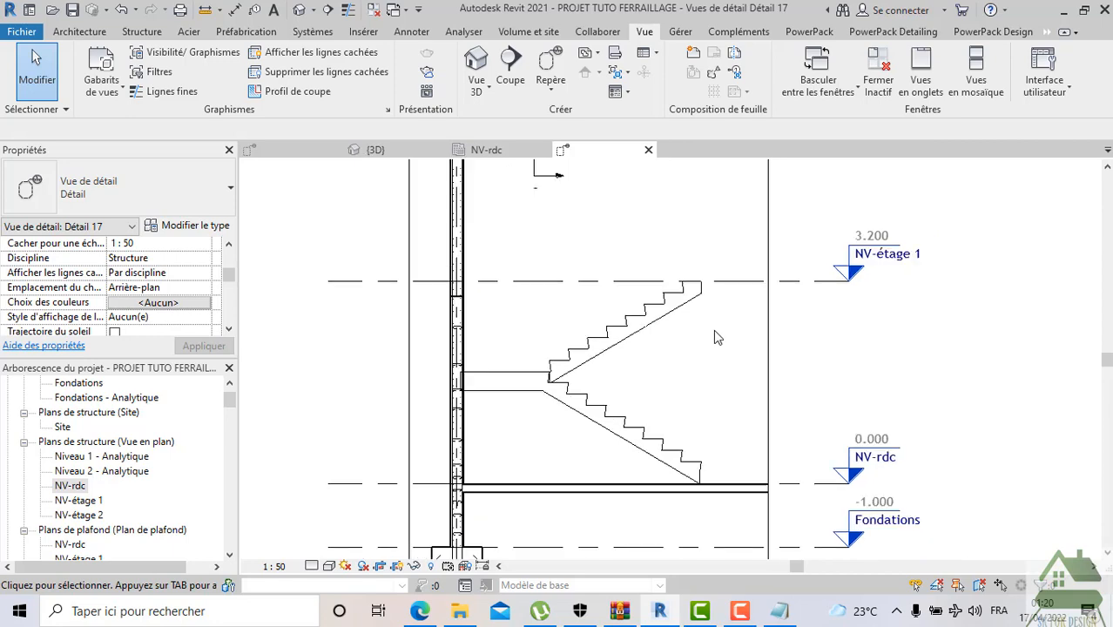
# Start a structural floor in the NV-rdc plan using floor type 13 and open its type properties
pyautogui.click(391, 149)
pyautogui.click(484, 151)
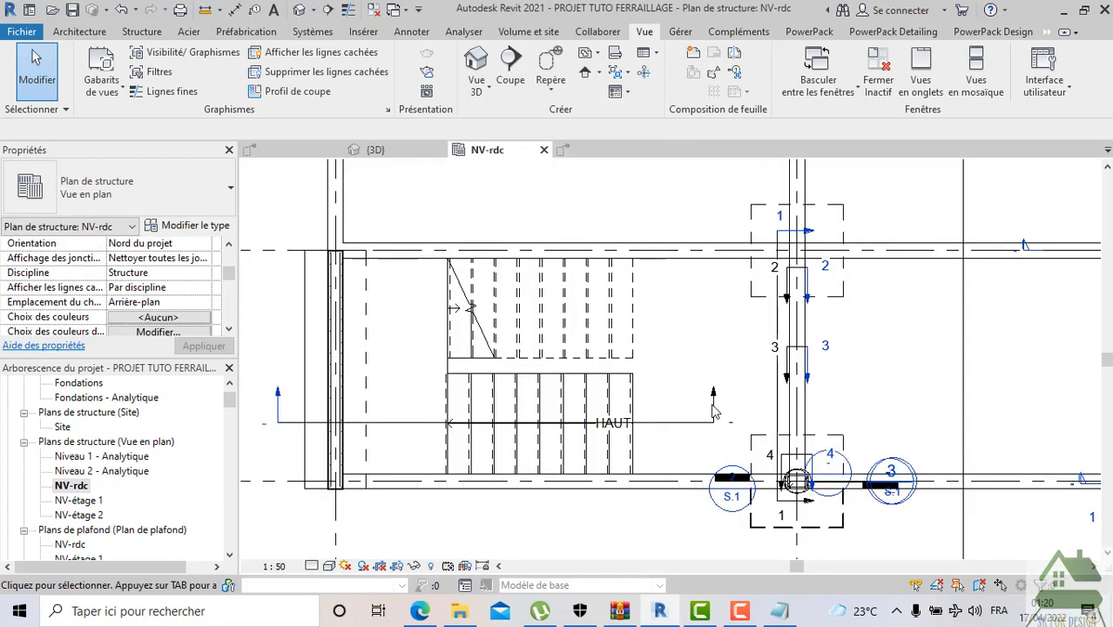
pyautogui.moveTo(713, 413); pyautogui.dragTo(652, 456, button='middle')
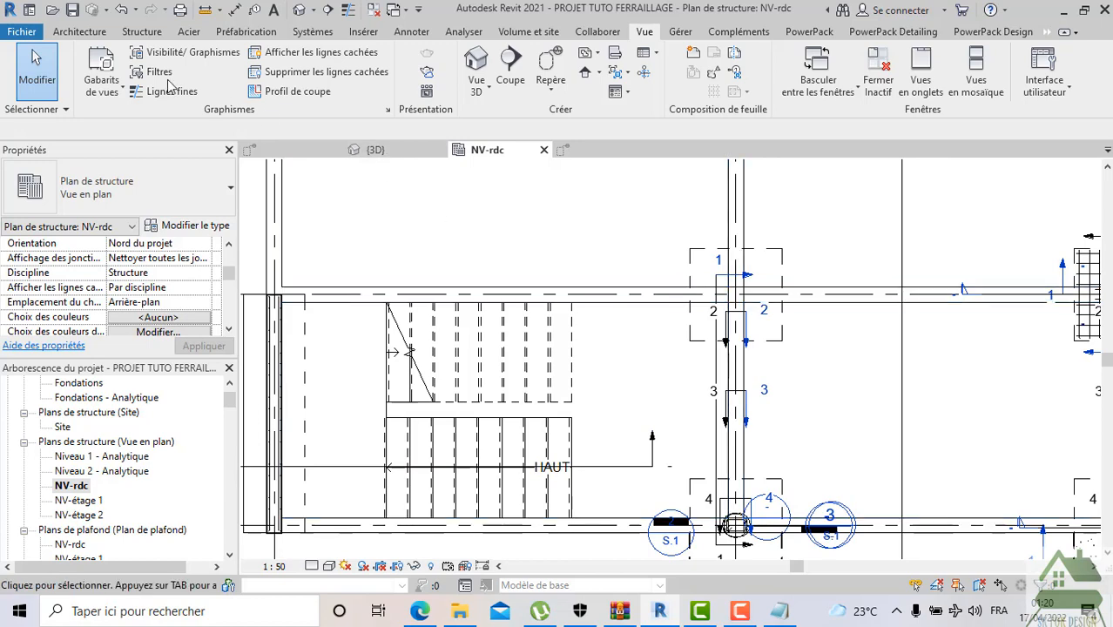
pyautogui.click(91, 33)
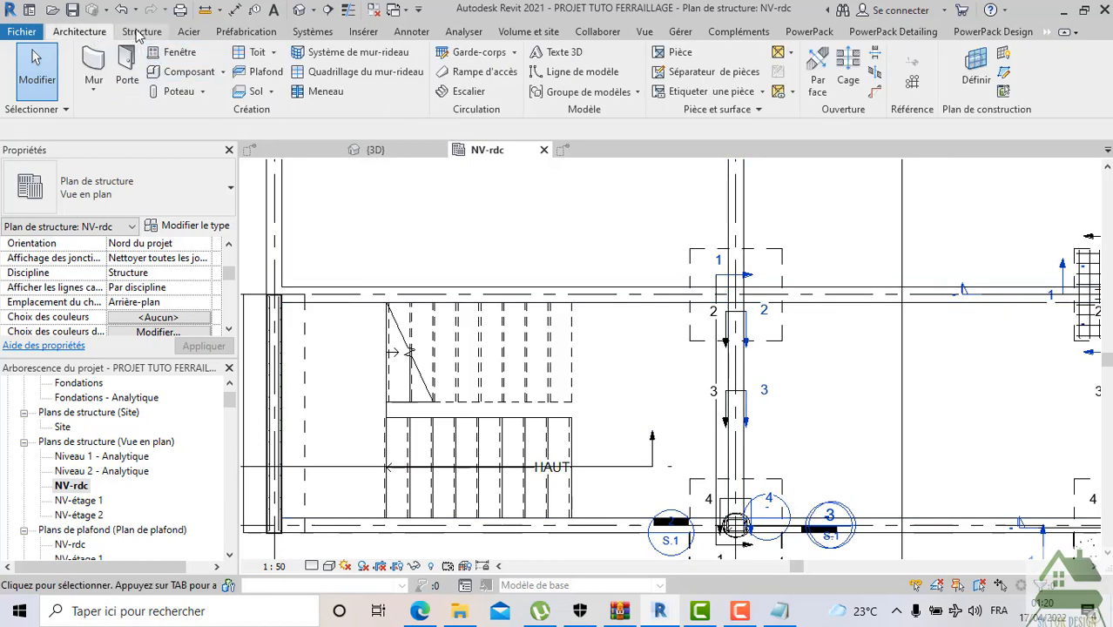
pyautogui.click(141, 32)
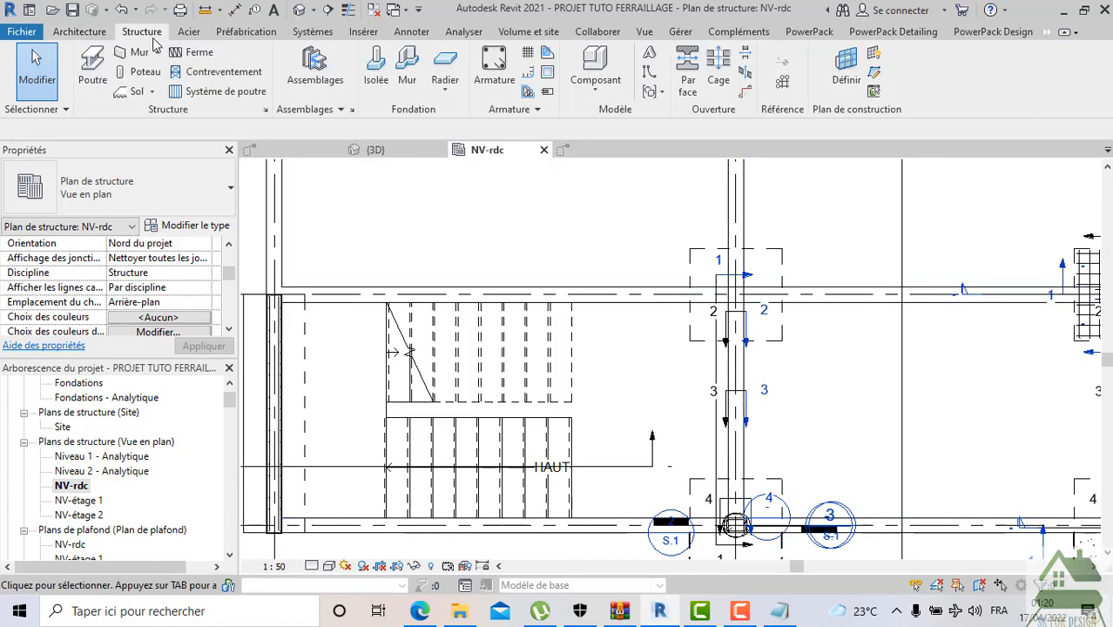
pyautogui.click(137, 94)
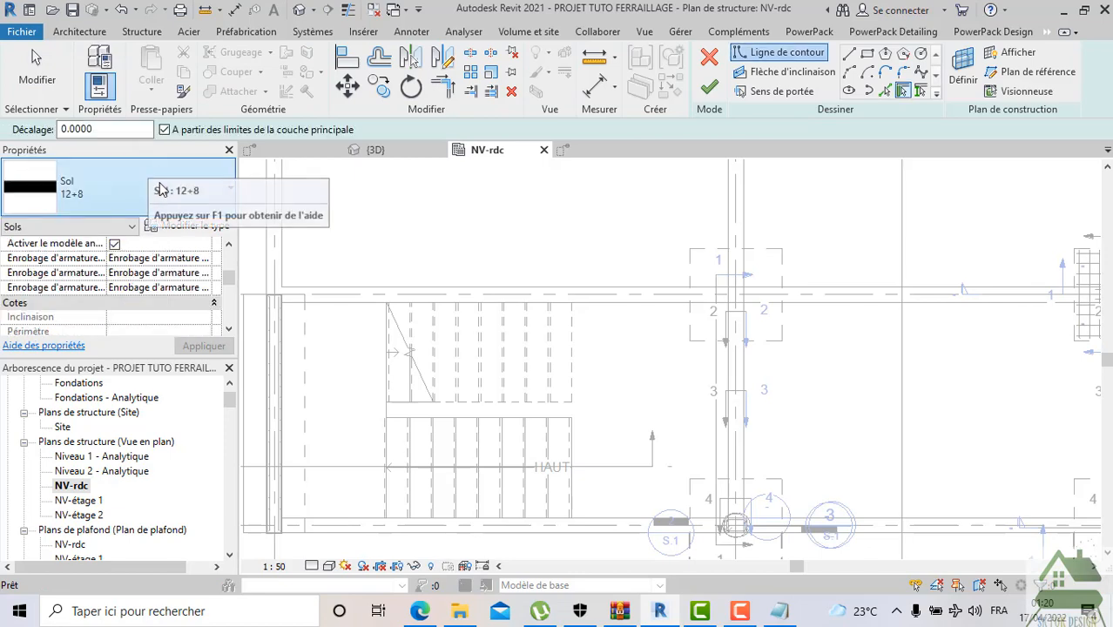
pyautogui.click(161, 189)
pyautogui.click(75, 309)
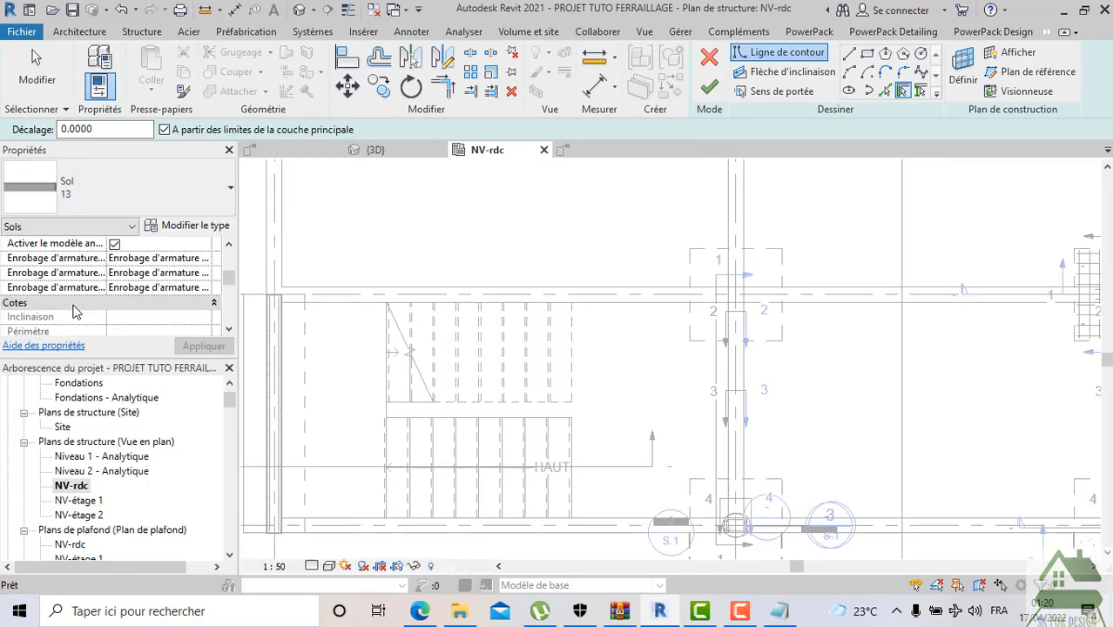
pyautogui.click(109, 61)
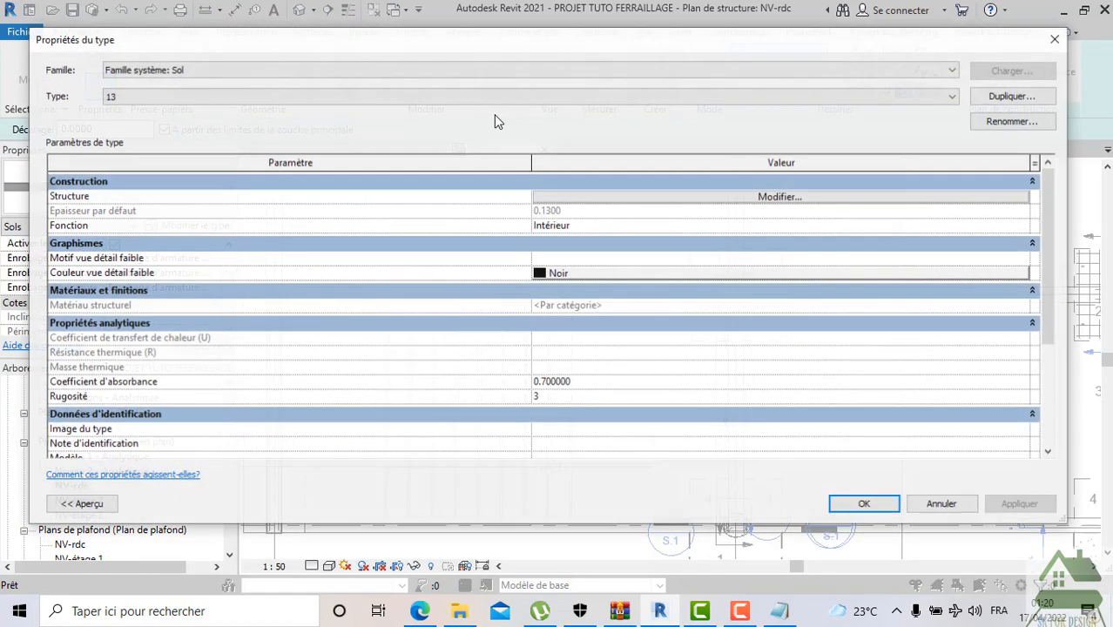
# Try to duplicate floor type 13 under the name 15 cm
pyautogui.click(1012, 96)
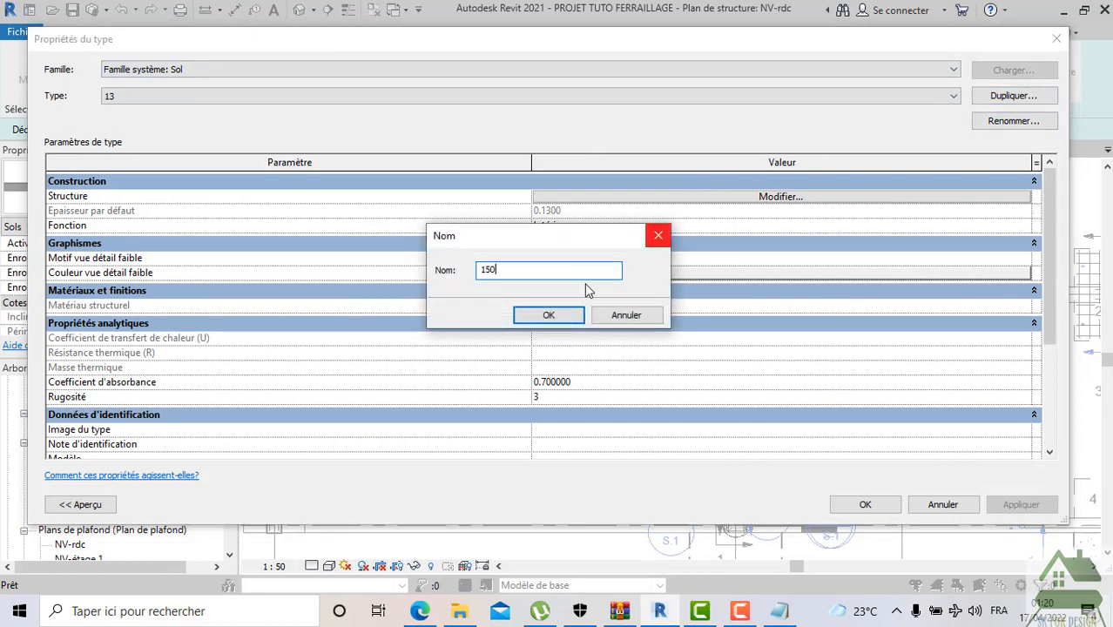
pyautogui.write('15 cm')
pyautogui.click(559, 318)
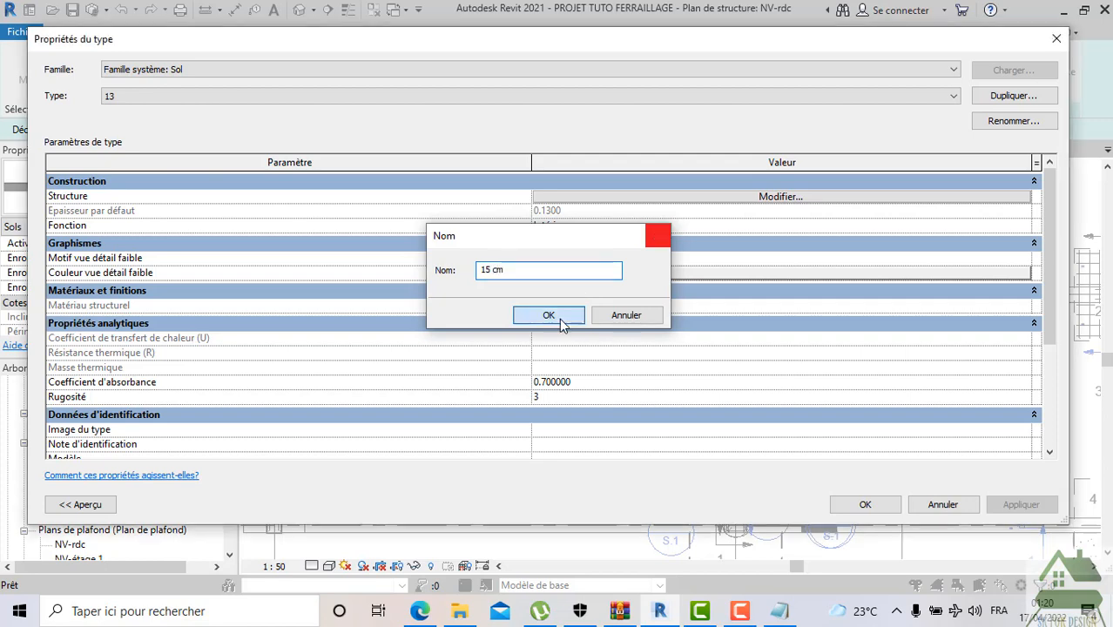
pyautogui.click(653, 307)
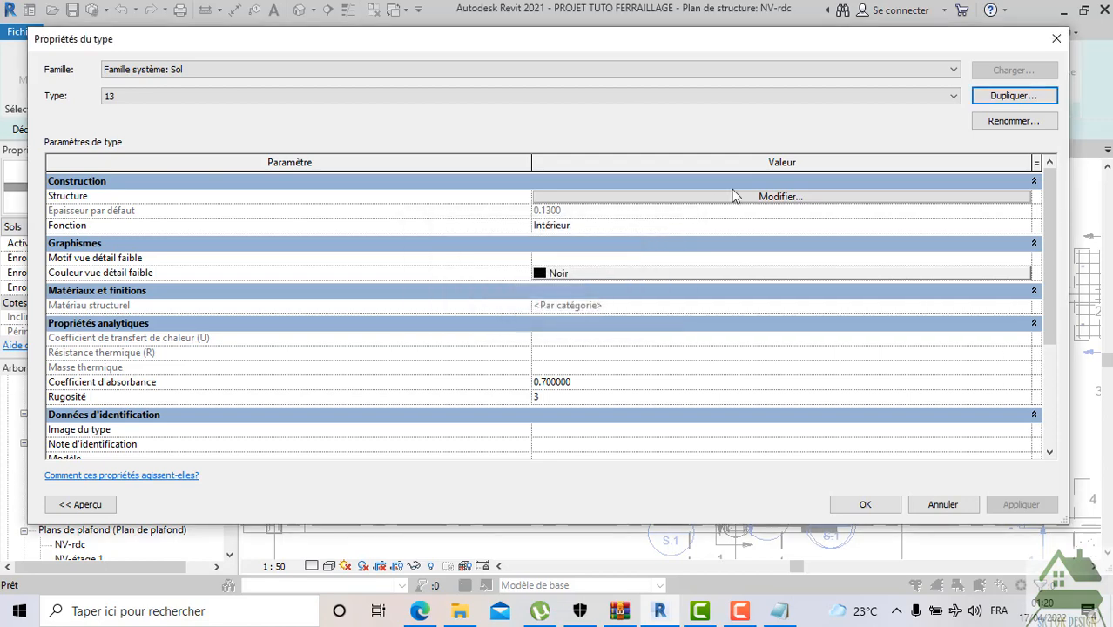
# Duplicate floor type 13 under the name 15 pour escalier
pyautogui.click(1007, 95)
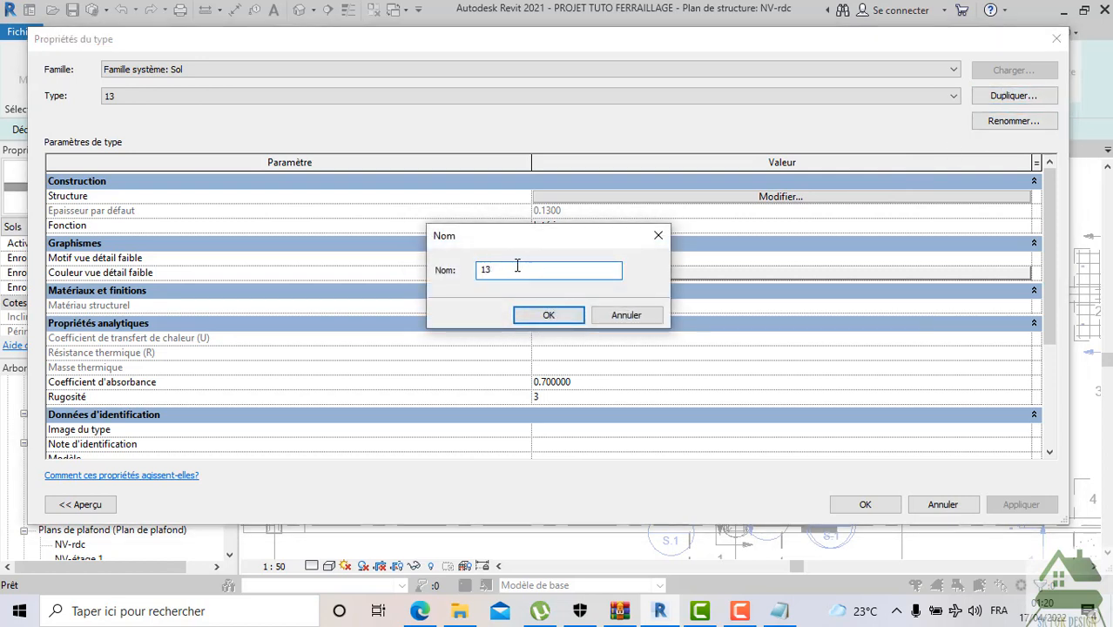
pyautogui.write('15 pour escalier')
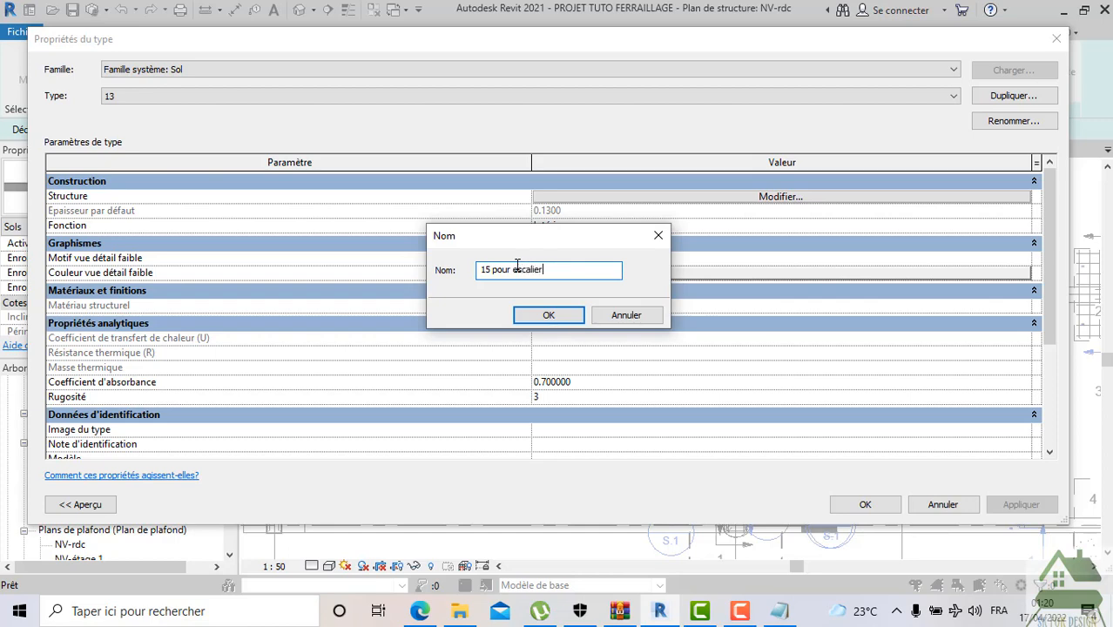
pyautogui.click(562, 319)
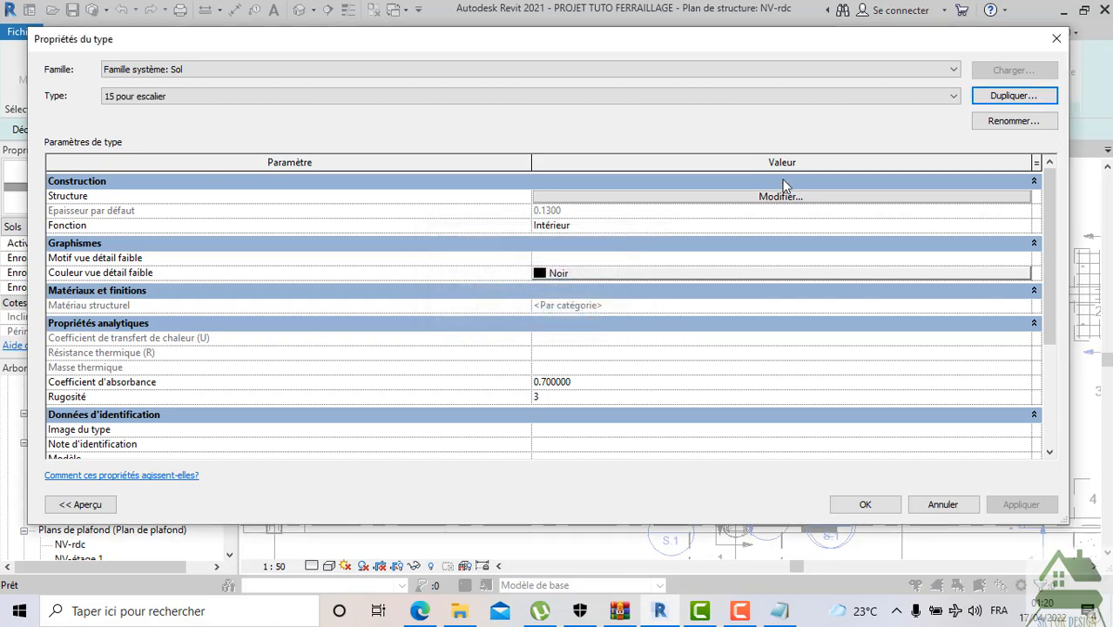
# Set the structural layer thickness of floor type 15 pour escalier to 0.15 m and accept the type properties
pyautogui.click(780, 196)
pyautogui.click(549, 195)
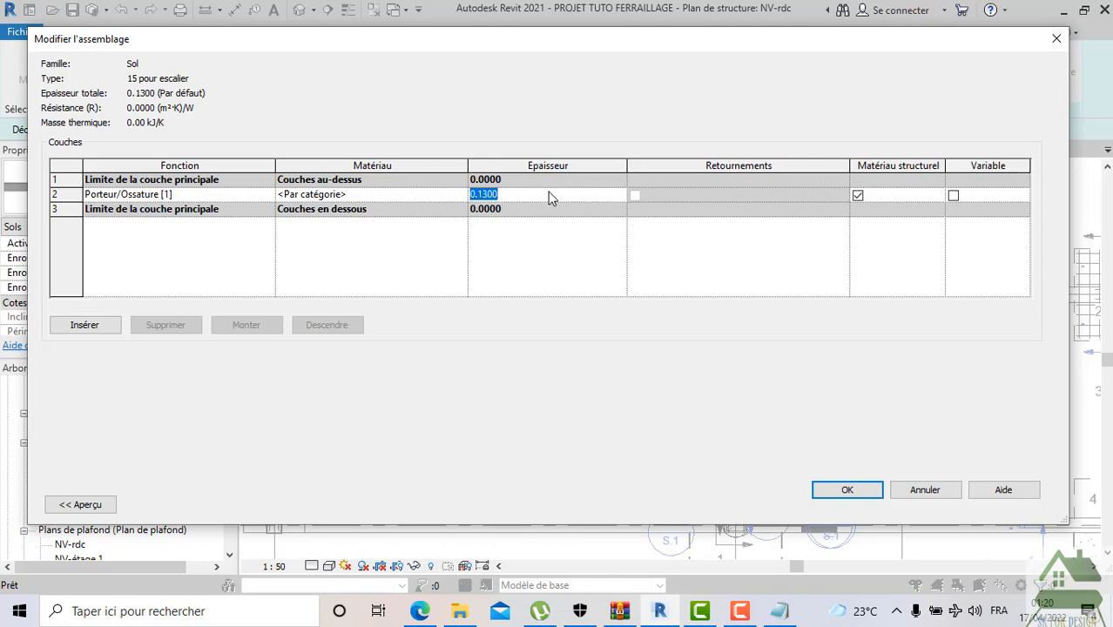
pyautogui.write('0.15')
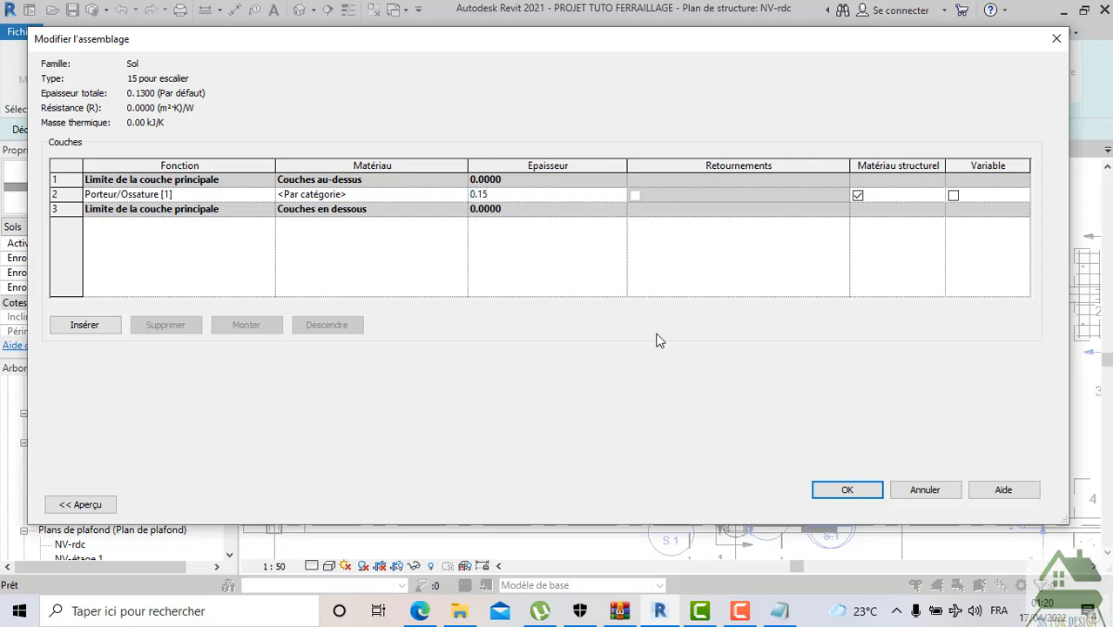
pyautogui.click(849, 490)
pyautogui.click(858, 505)
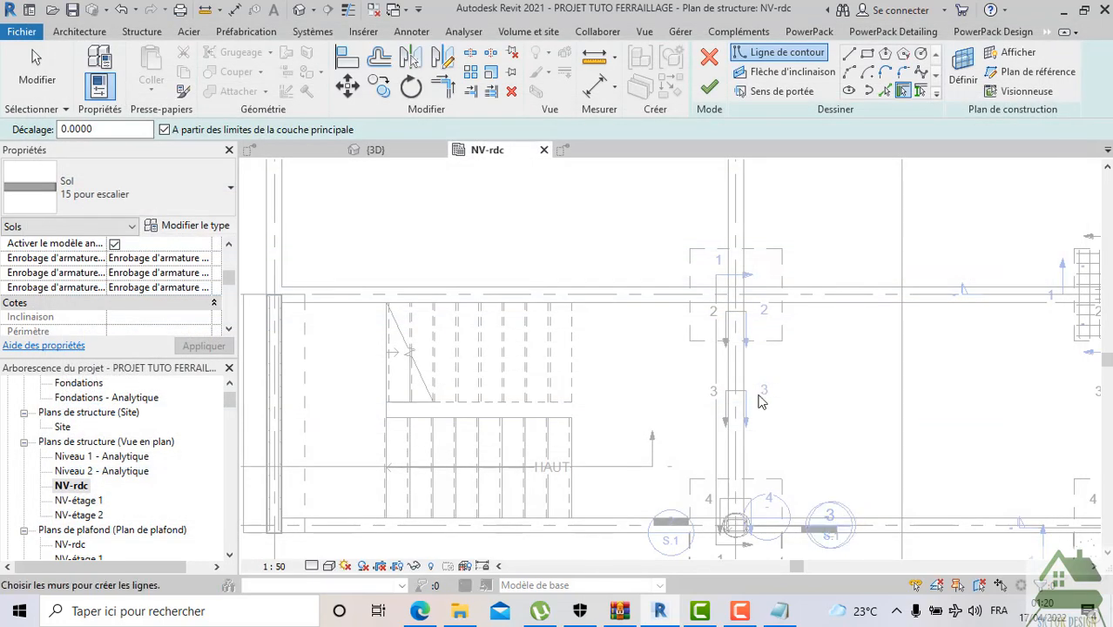
# Sketch a rectangular floor boundary about 2.8 m long from the upper flight's end to the inner face of the opposite beam
pyautogui.click(866, 54)
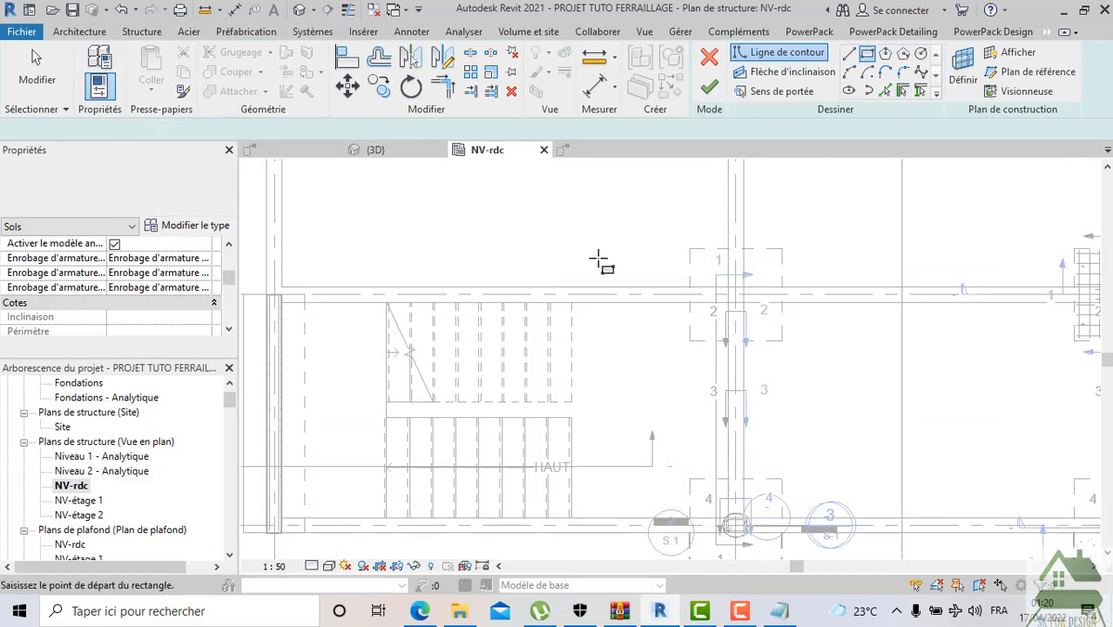
pyautogui.click(574, 302)
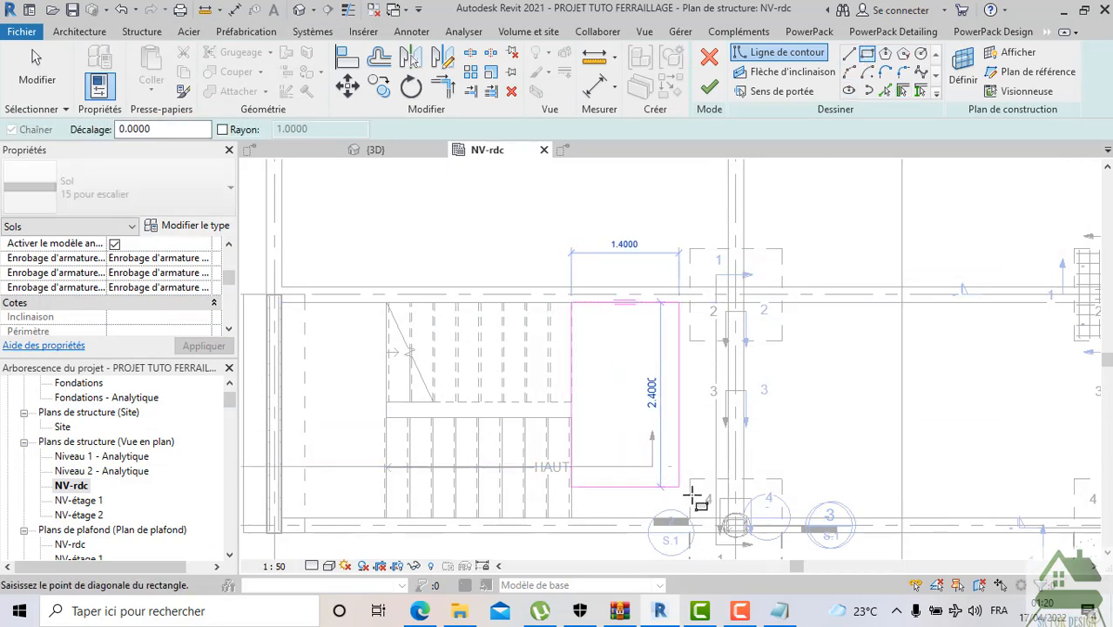
pyautogui.scroll(2, 735, 505)
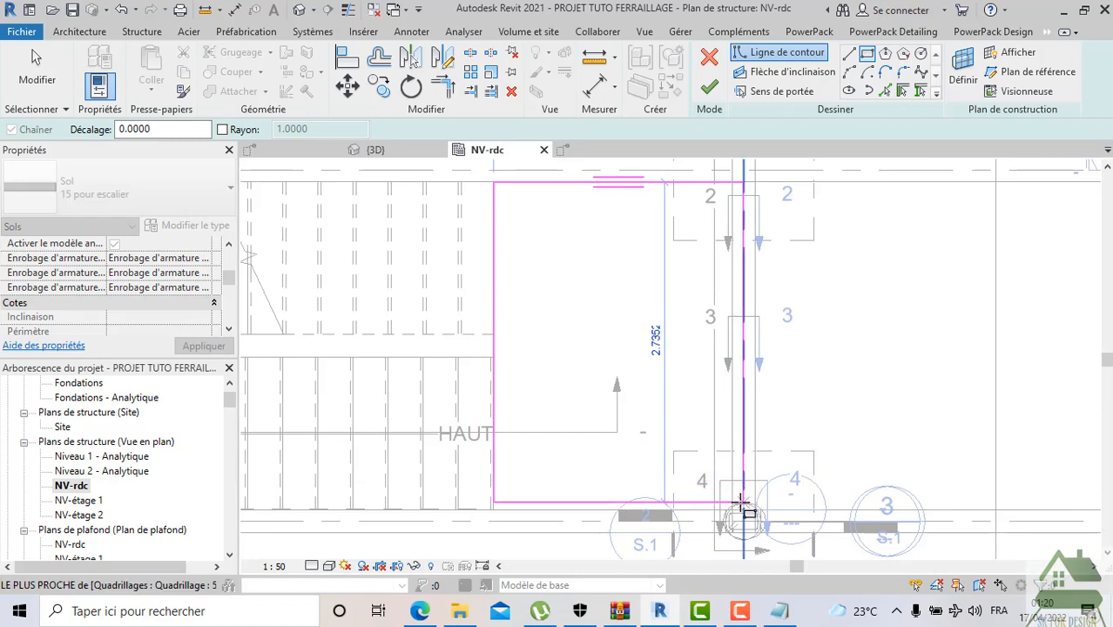
pyautogui.scroll(2, 735, 498)
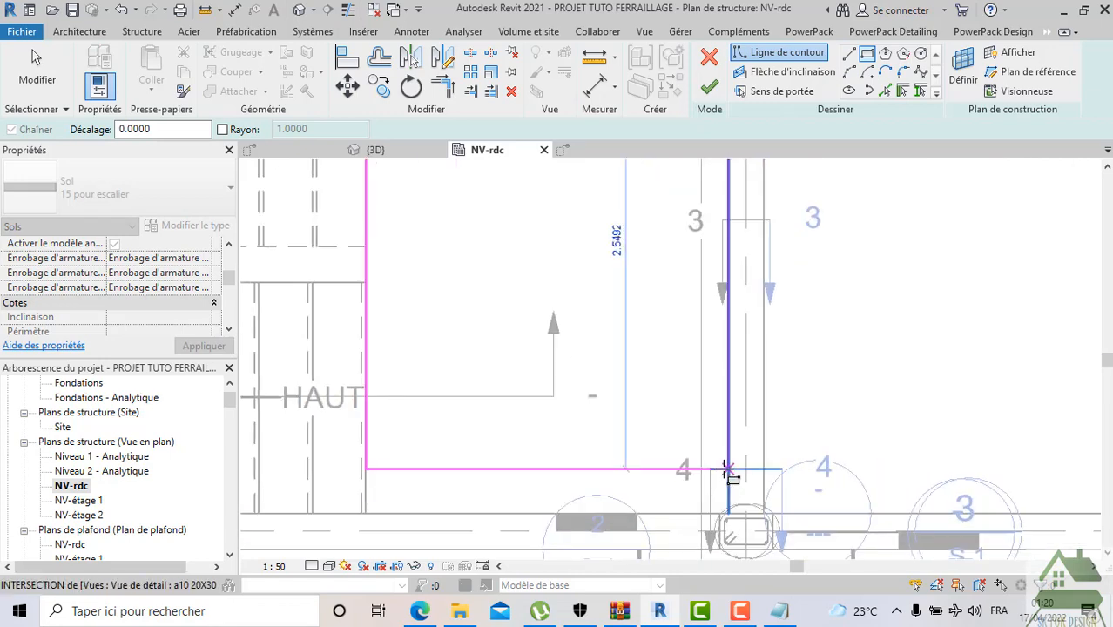
pyautogui.click(727, 513)
pyautogui.scroll(-2, 723, 514)
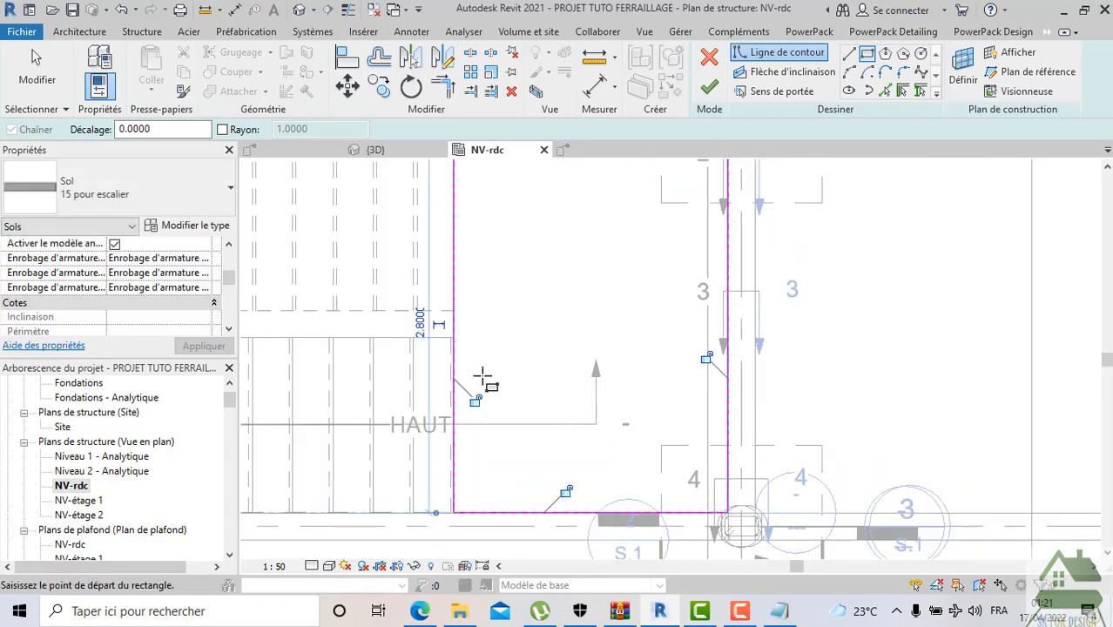
# Align the floor boundary's stair-side line with the end edge of the staircase
pyautogui.click(347, 59)
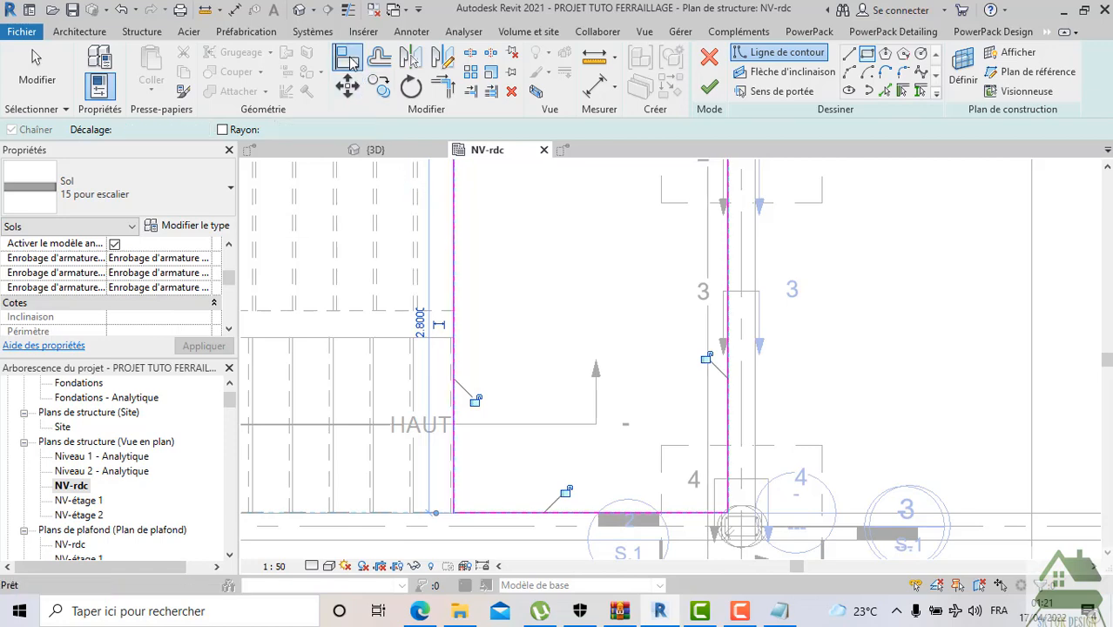
pyautogui.scroll(2, 454, 477)
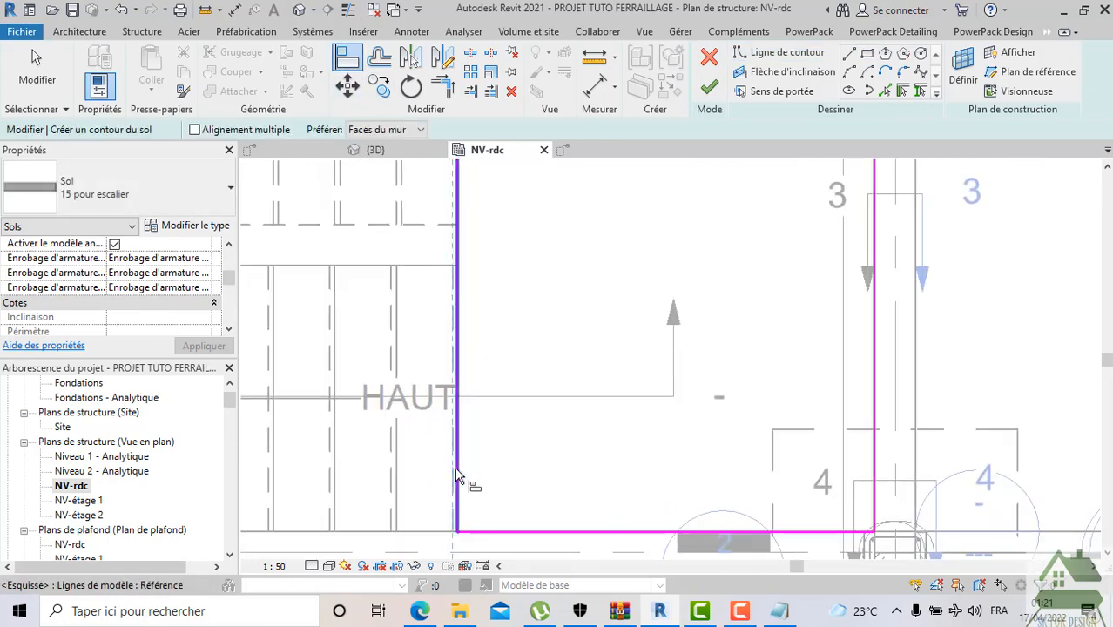
pyautogui.scroll(-3, 457, 471)
pyautogui.moveTo(519, 357); pyautogui.dragTo(534, 477, button='middle')
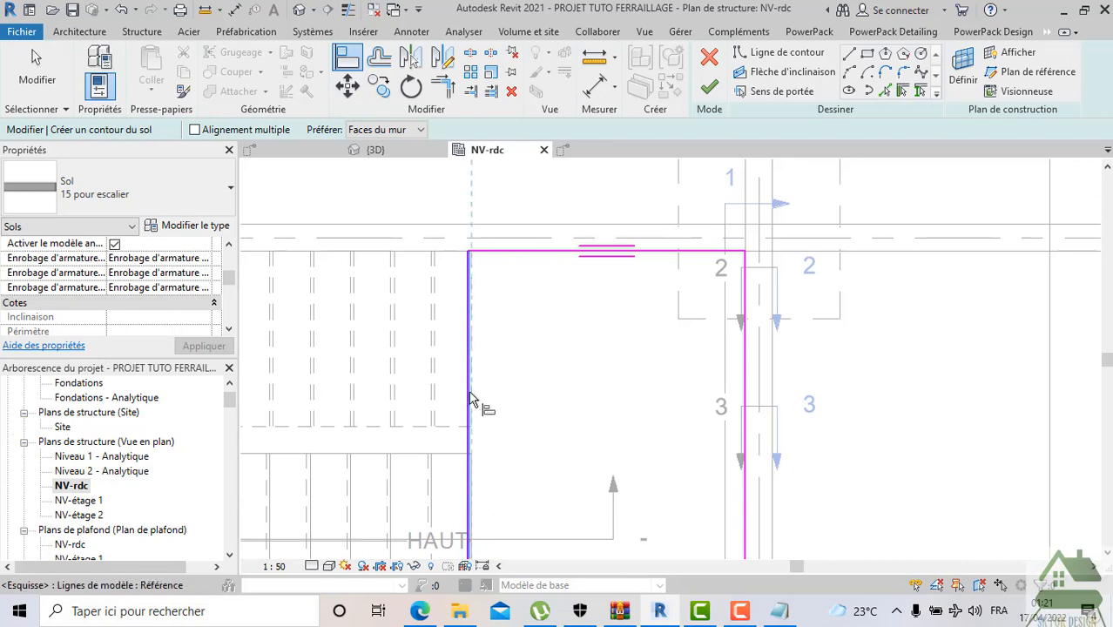
pyautogui.click(471, 402)
pyautogui.scroll(-2, 514, 313)
pyautogui.click(511, 404)
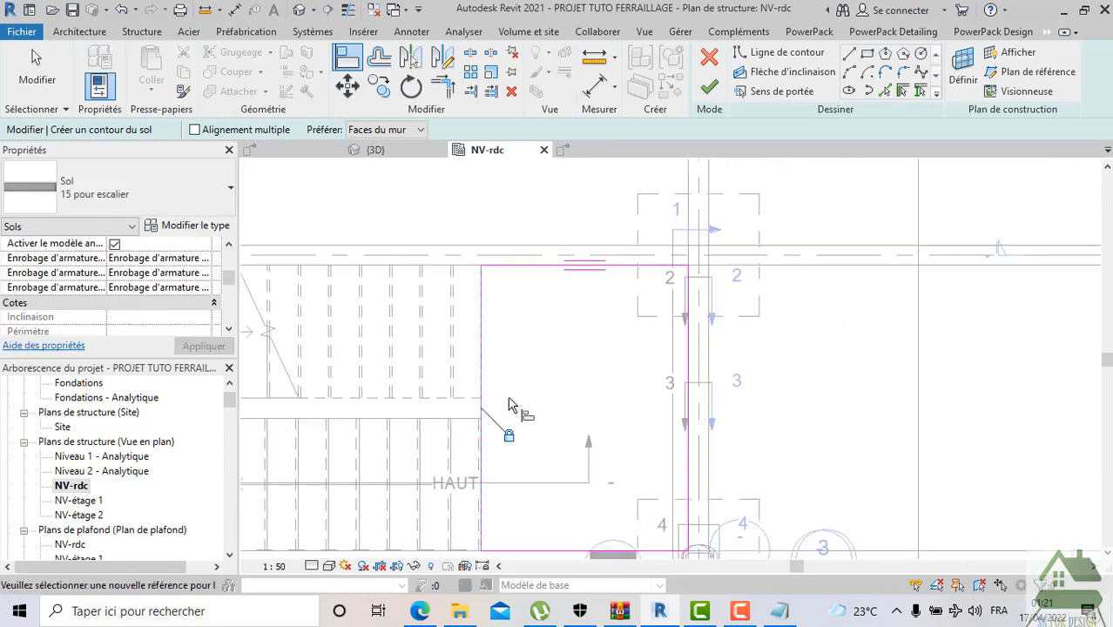
# Try to finish the floor on level NV-rdc, and undo its creation
pyautogui.click(705, 90)
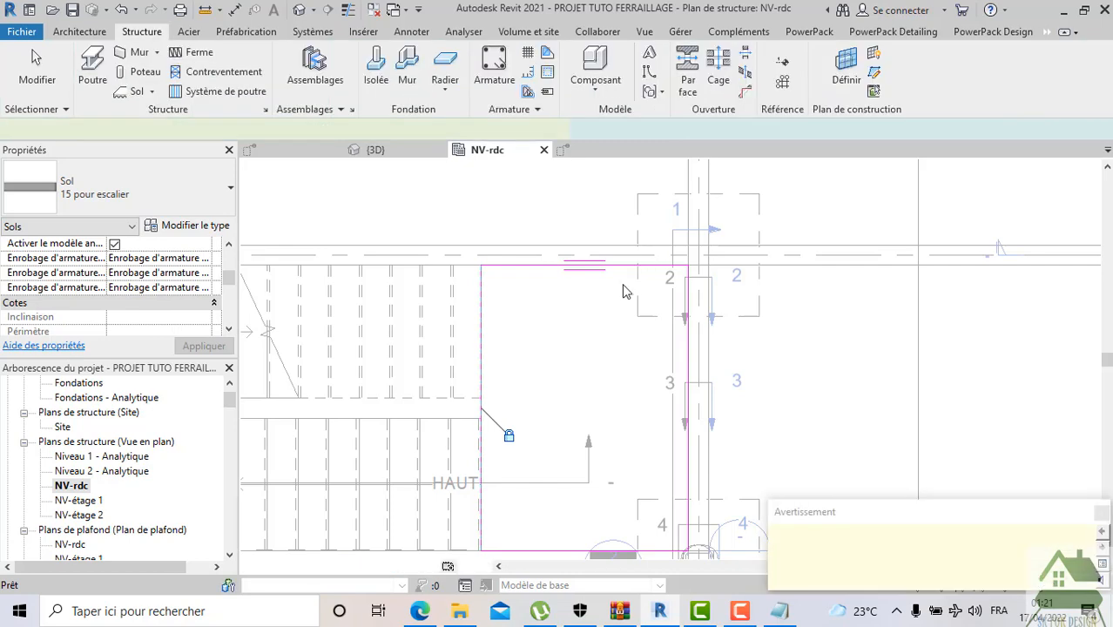
pyautogui.scroll(-1, 579, 324)
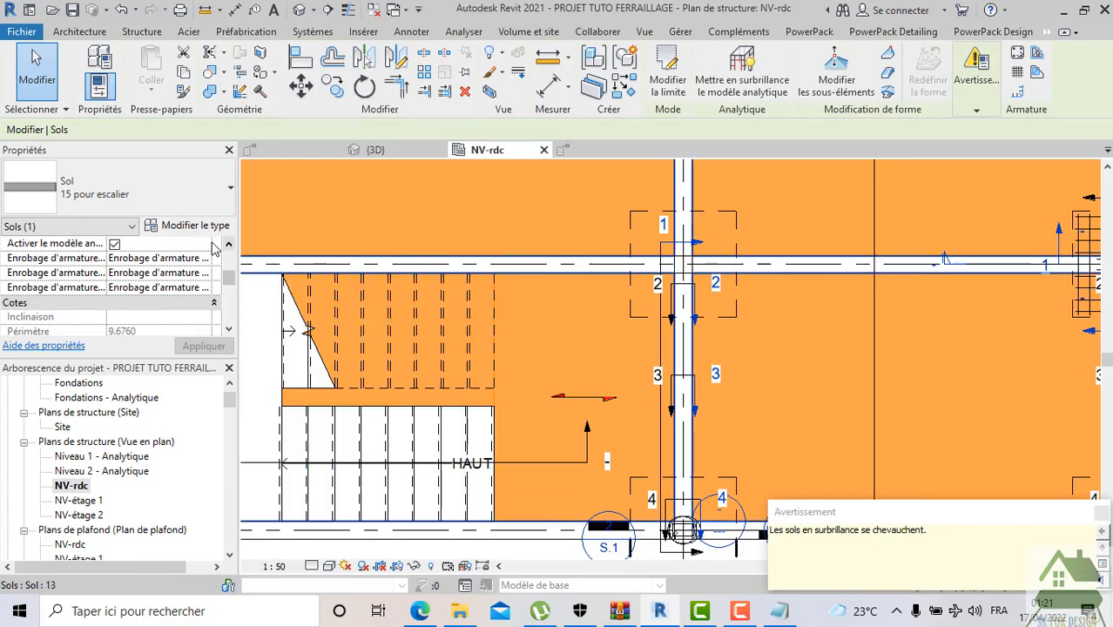
pyautogui.click(122, 12)
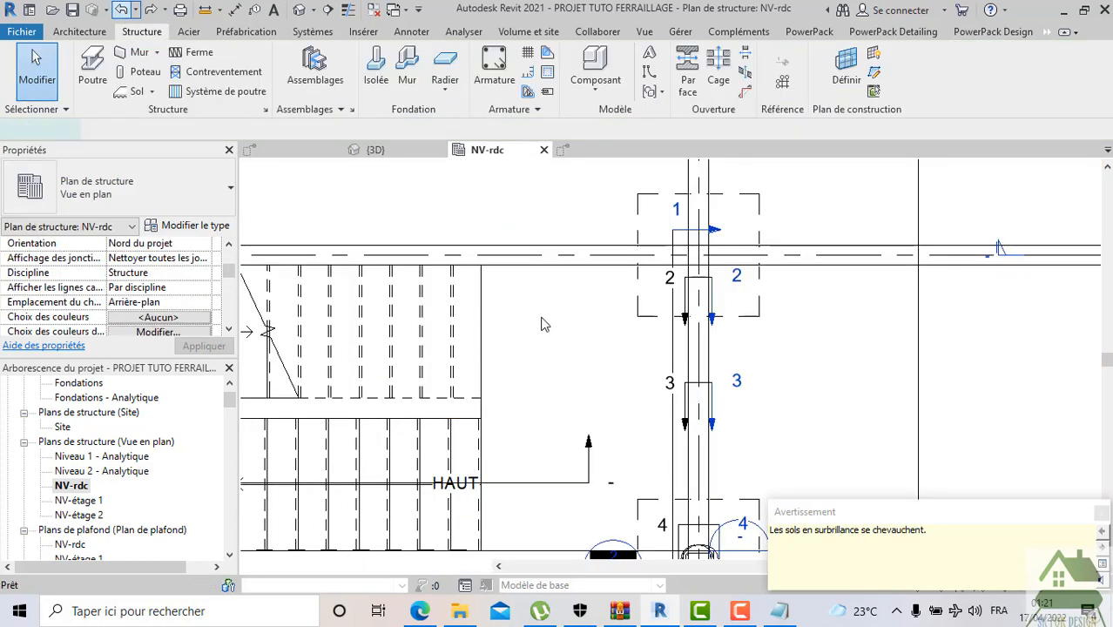
# Set the sketched floor's level to NV-étage 1 and finish the floor
pyautogui.scroll(2, 192, 261)
pyautogui.scroll(1, 193, 270)
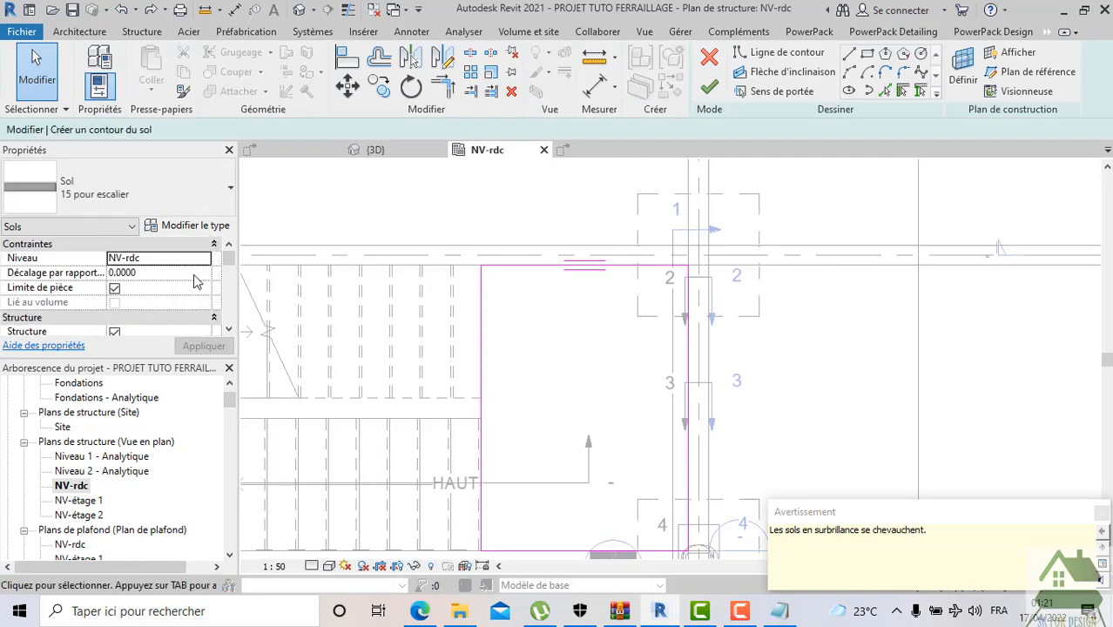
pyautogui.click(209, 260)
pyautogui.click(139, 297)
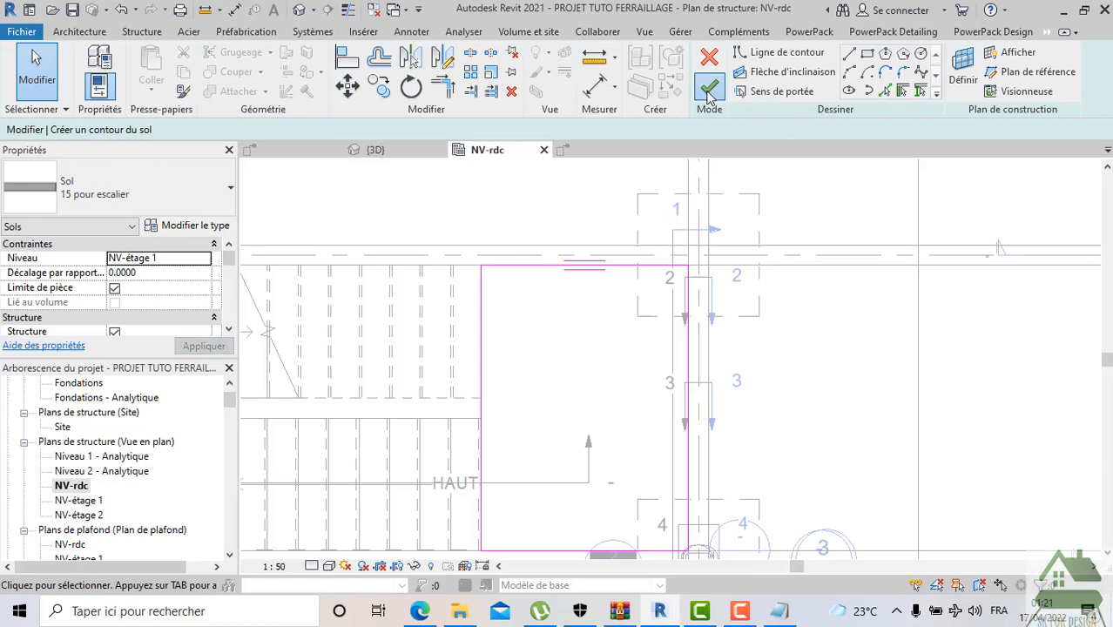
pyautogui.click(708, 87)
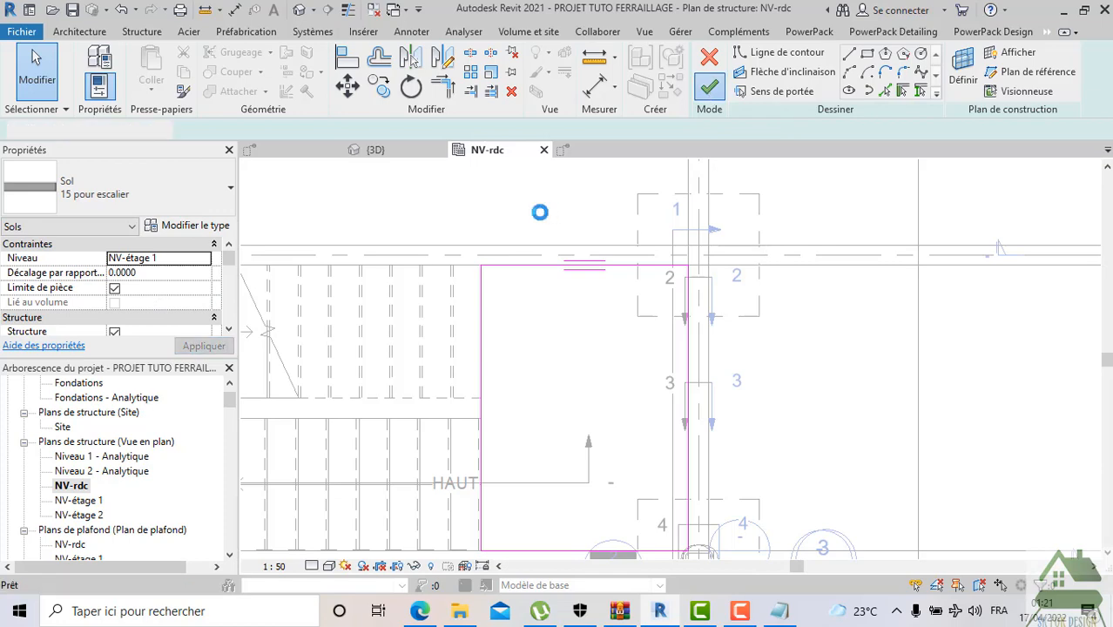
# Set the discipline of the {3D} view to Coordination
pyautogui.click(411, 153)
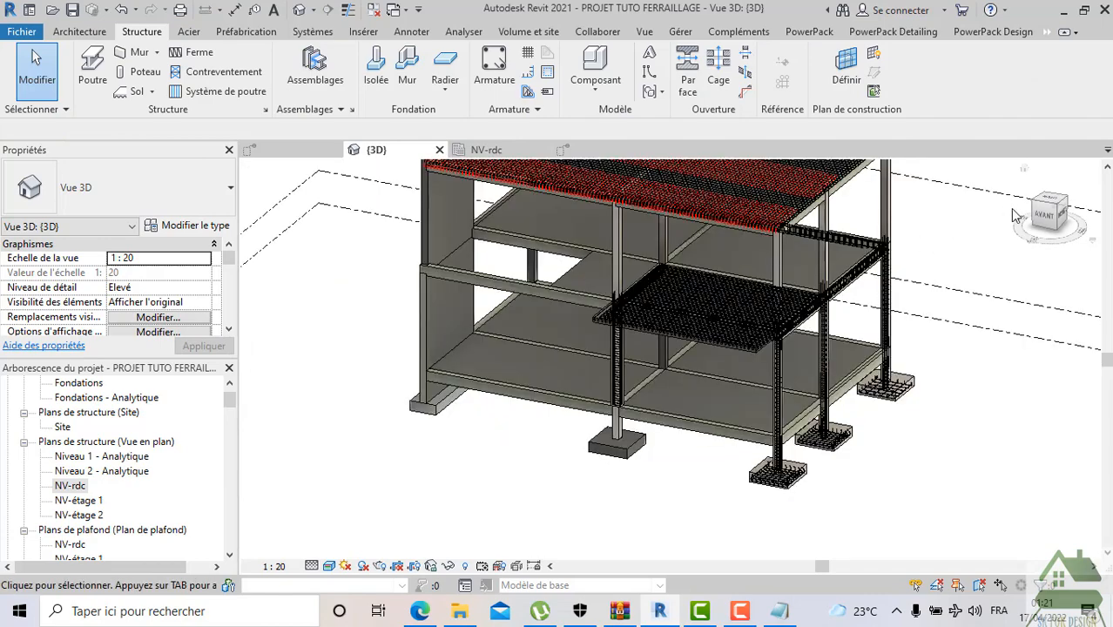
pyautogui.click(1030, 217)
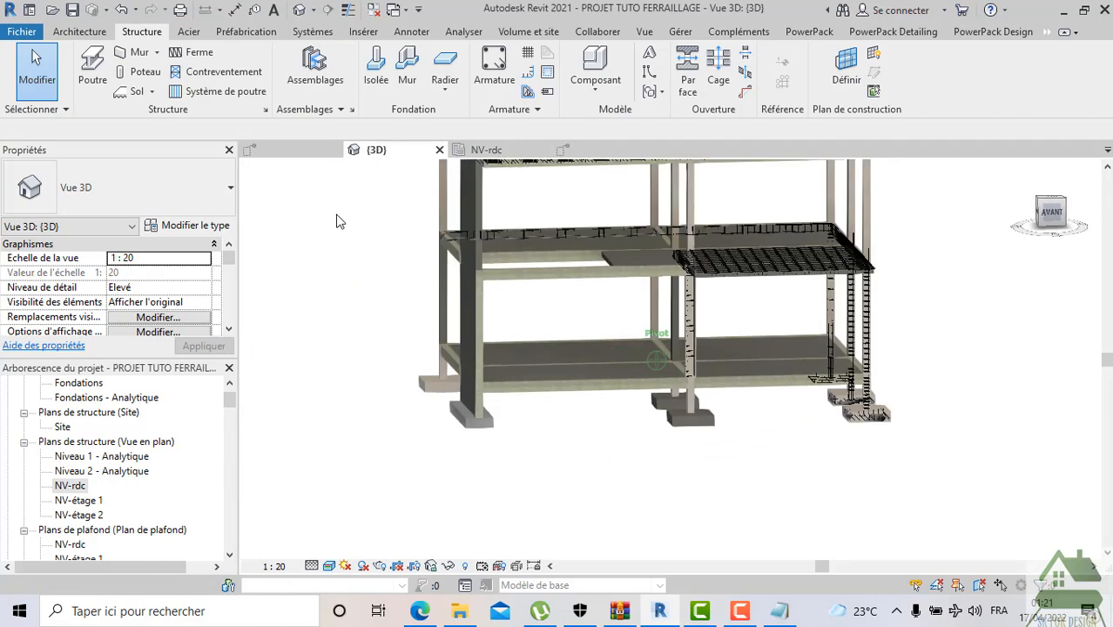
pyautogui.scroll(-1, 195, 300)
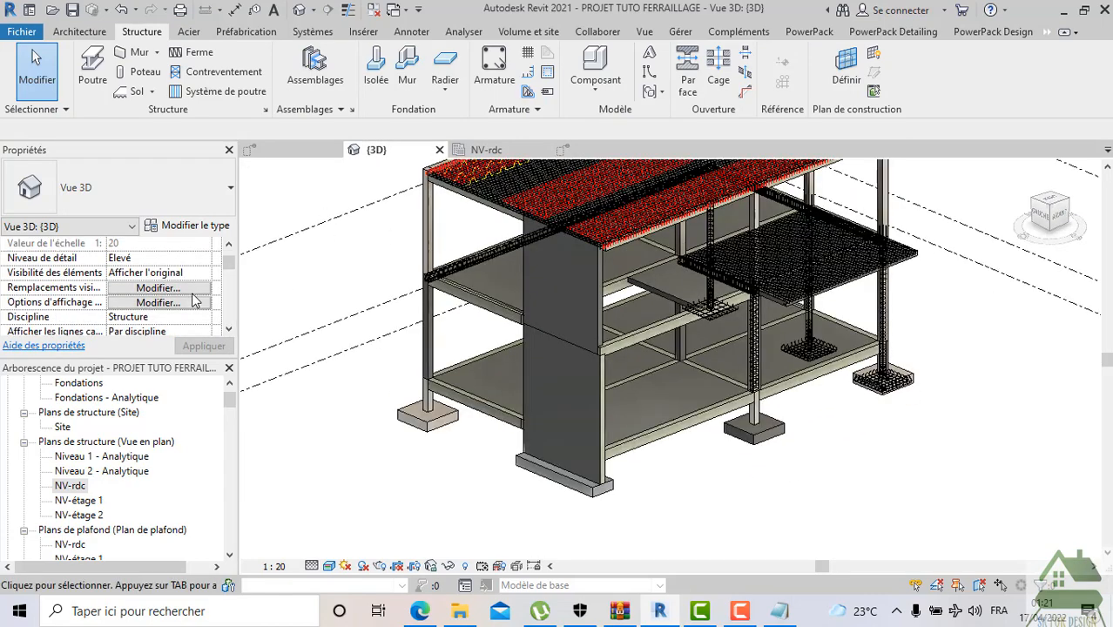
pyautogui.scroll(-1, 195, 301)
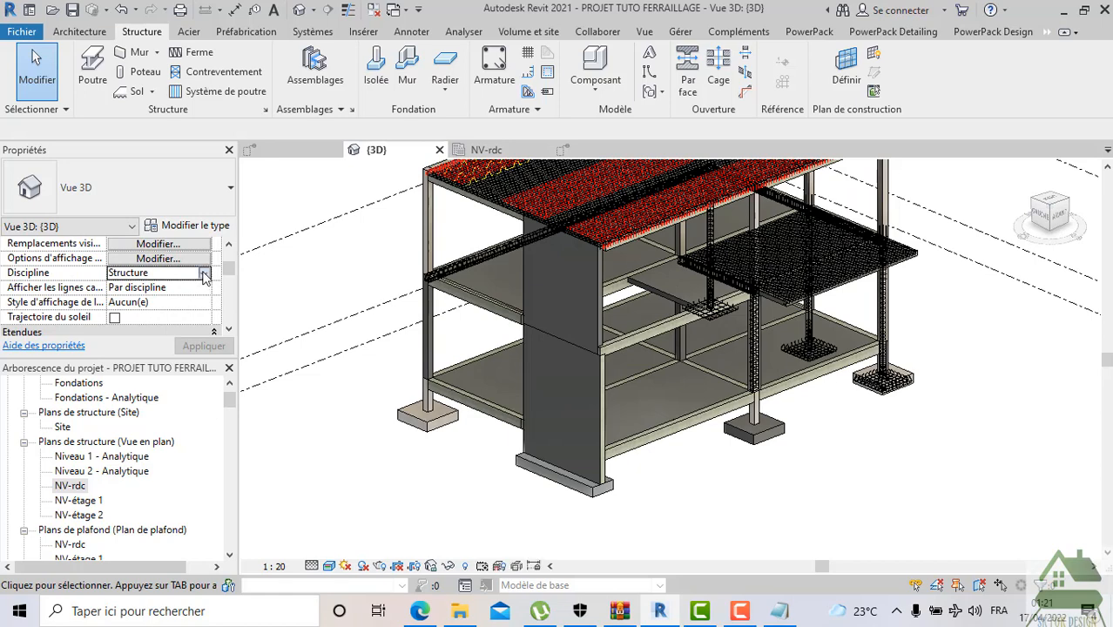
pyautogui.click(204, 273)
pyautogui.click(136, 347)
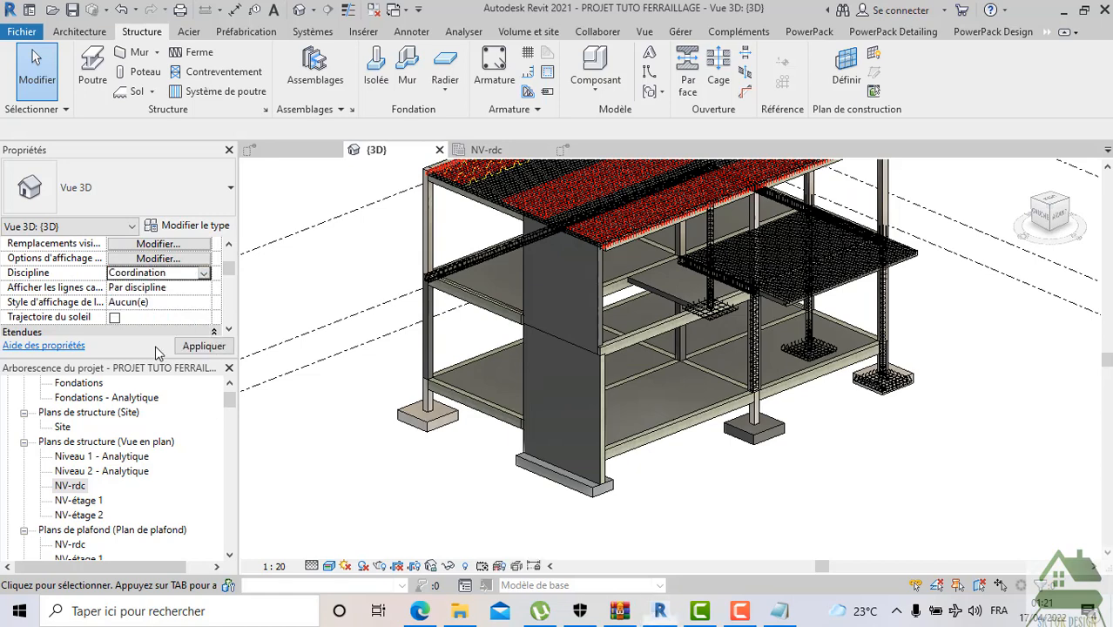
pyautogui.click(195, 348)
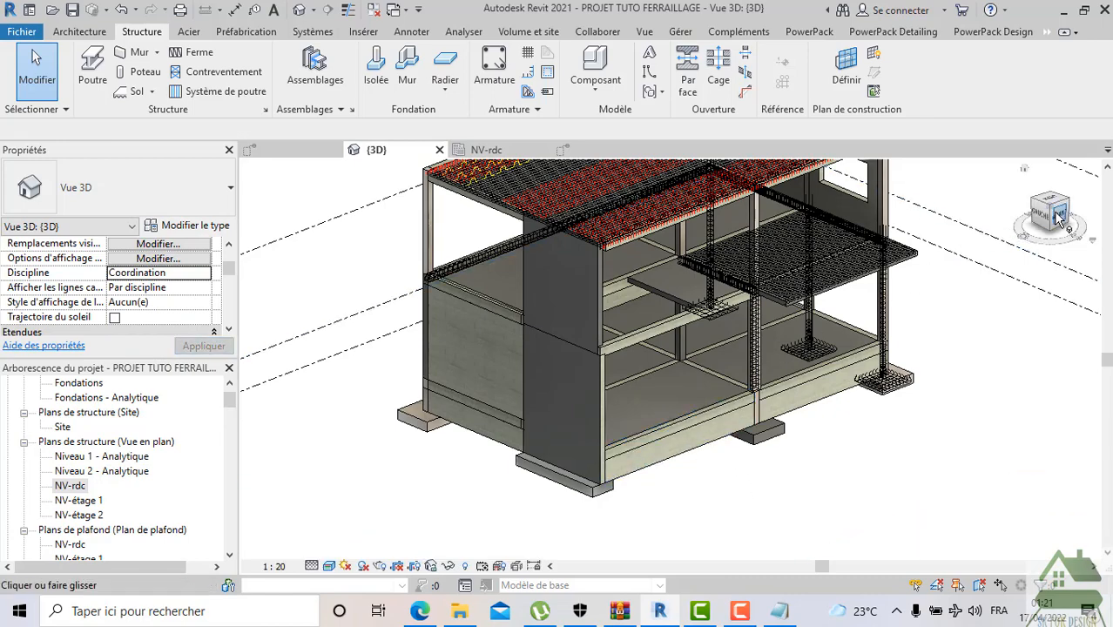
# Reveal the hidden elements in the 3D view, unhide the staircase's category, and leave the reveal mode
pyautogui.moveTo(1049, 213)
pyautogui.mouseDown()
pyautogui.moveTo(865, 212)
pyautogui.moveTo(858, 252)
pyautogui.mouseUp()
pyautogui.scroll(4, 523, 261)
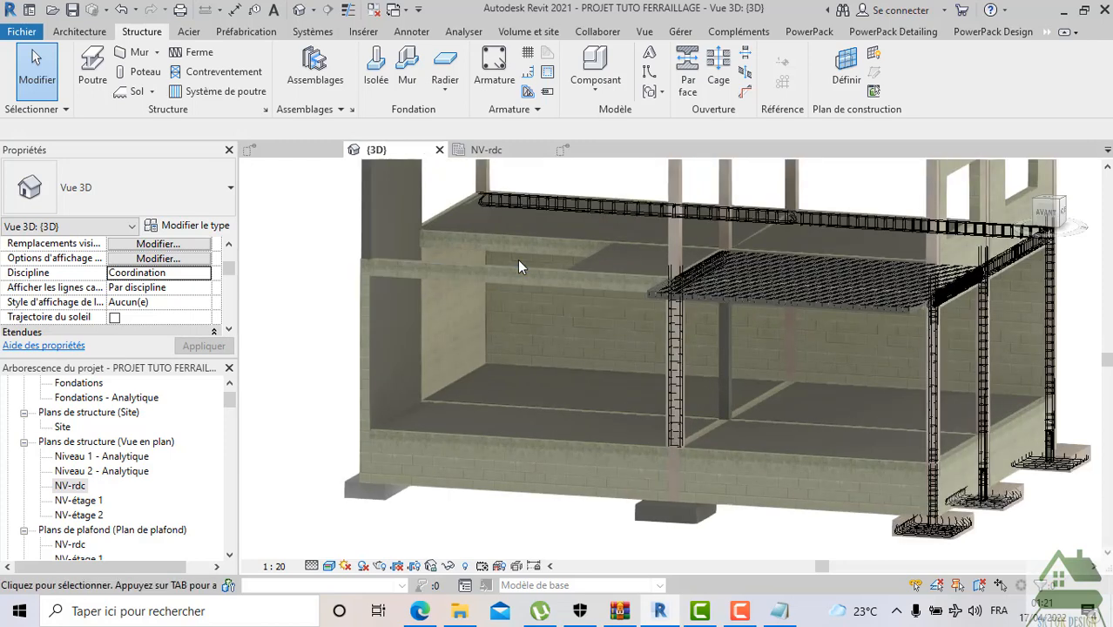
pyautogui.scroll(-1, 545, 351)
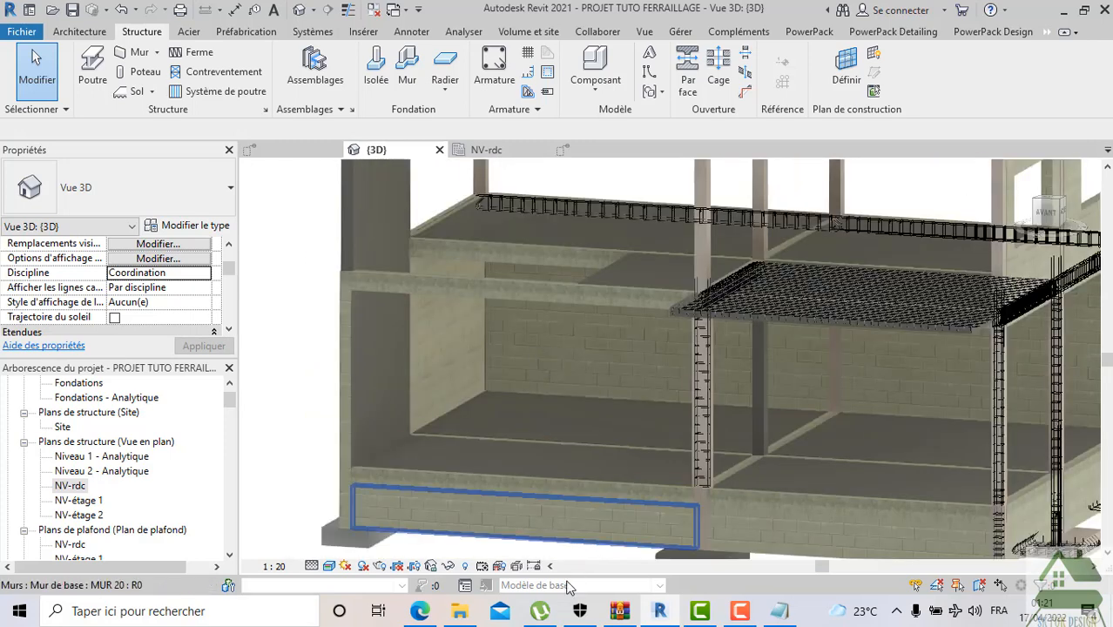
pyautogui.click(466, 566)
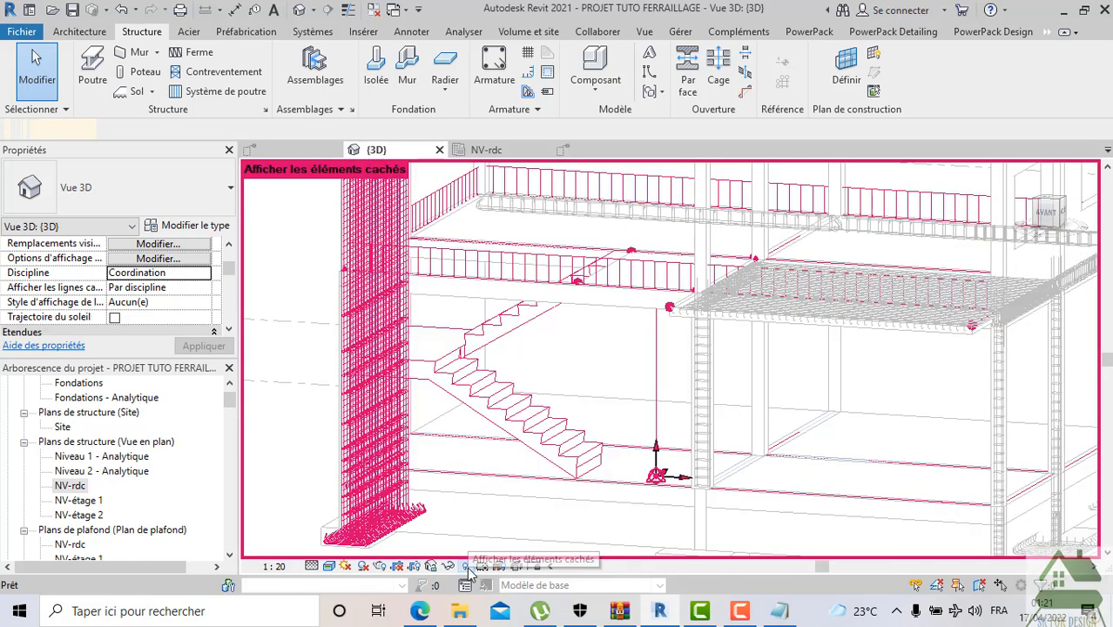
pyautogui.click(493, 424)
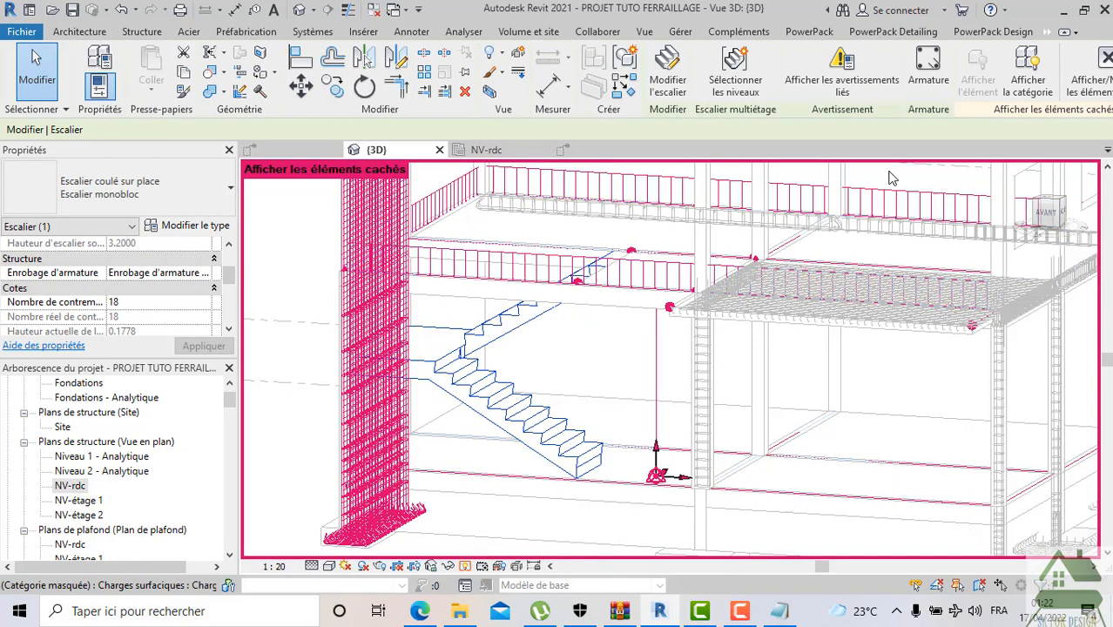
pyautogui.click(1023, 83)
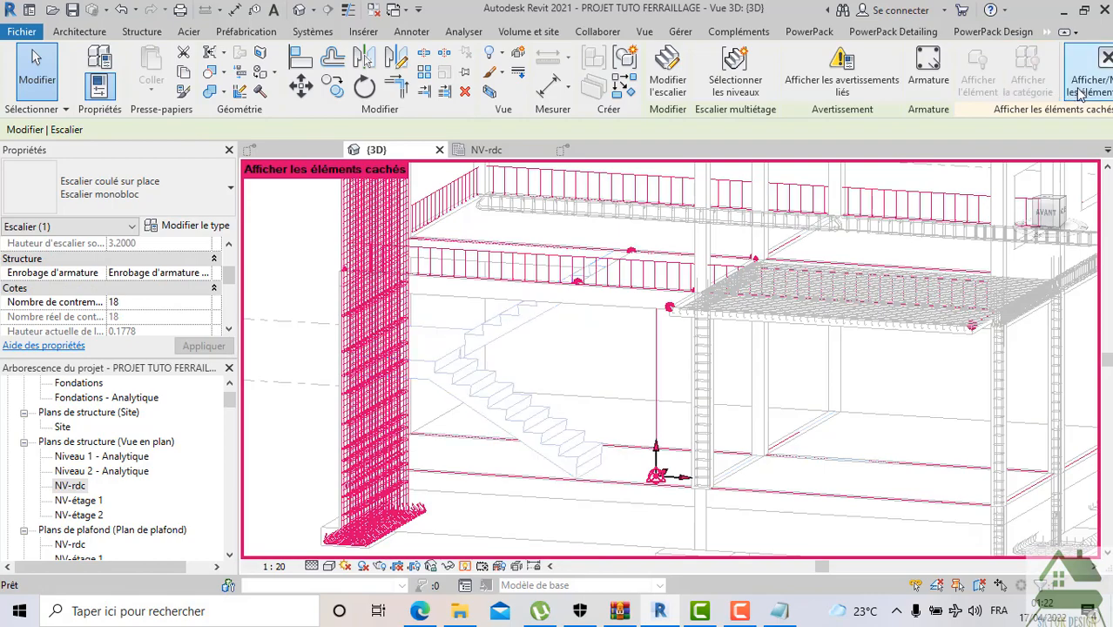
pyautogui.click(465, 566)
pyautogui.scroll(-1, 437, 439)
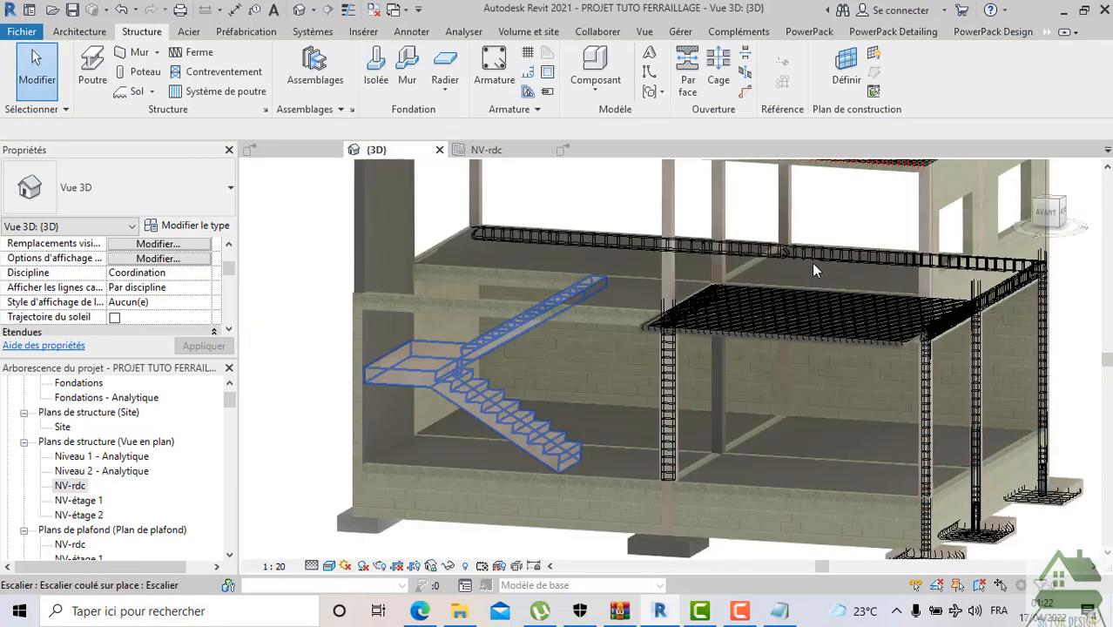
# Examine how the staircase's landing and flights meet the wall and upper floor in 3D, and select the staircase
pyautogui.moveTo(1053, 213)
pyautogui.mouseDown()
pyautogui.moveTo(1063, 215)
pyautogui.moveTo(341, 216)
pyautogui.moveTo(969, 215)
pyautogui.moveTo(785, 219)
pyautogui.moveTo(817, 275)
pyautogui.mouseUp()
pyautogui.scroll(3, 418, 356)
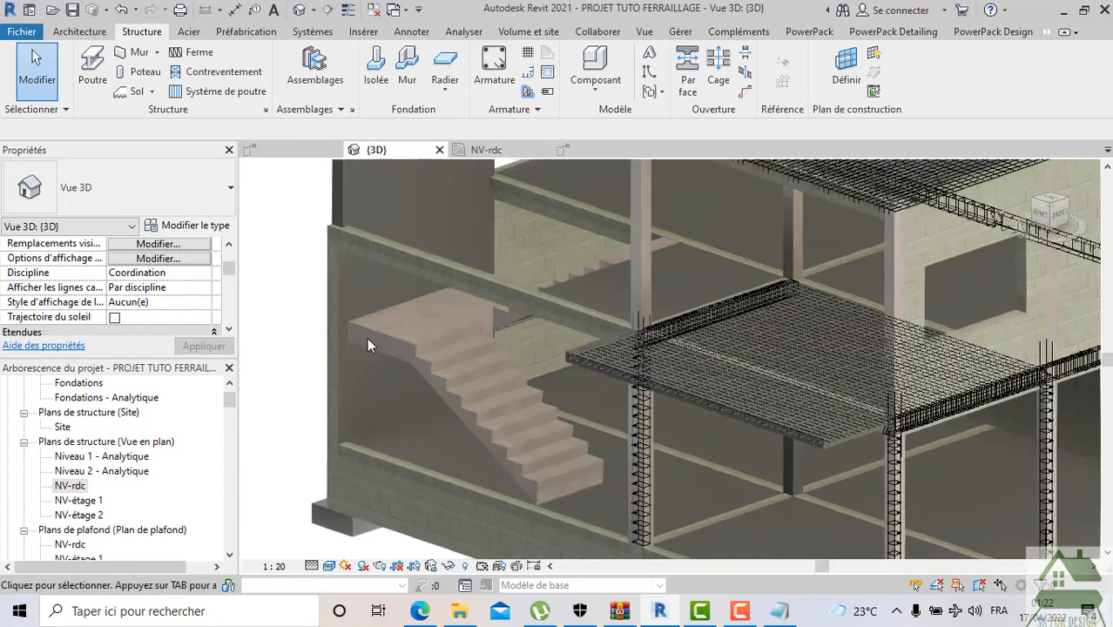
pyautogui.scroll(-4, 430, 304)
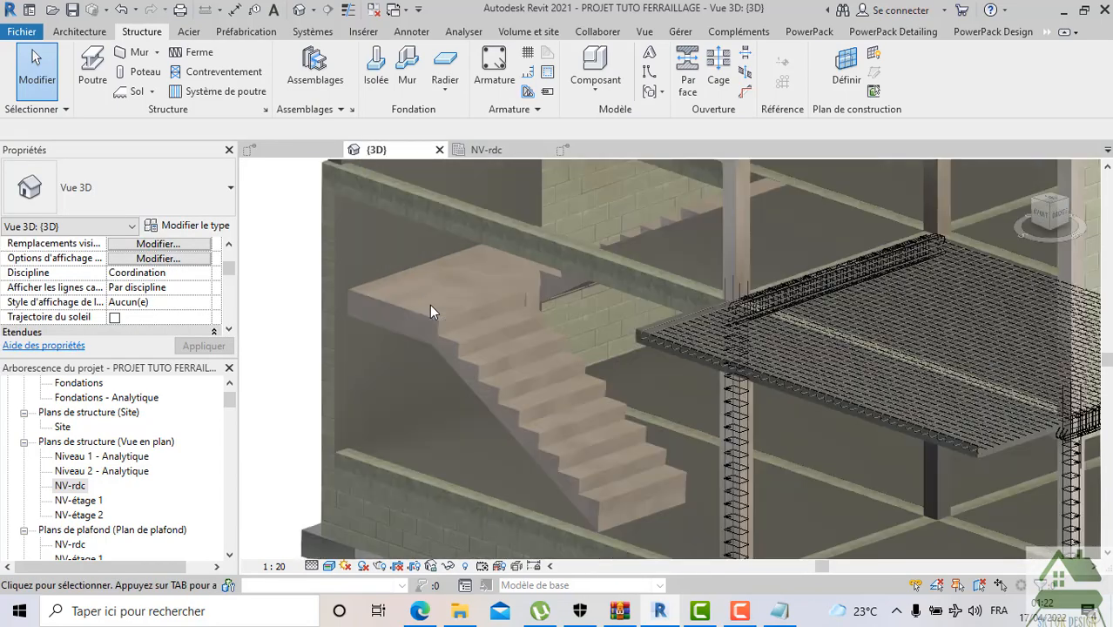
pyautogui.scroll(-4, 403, 451)
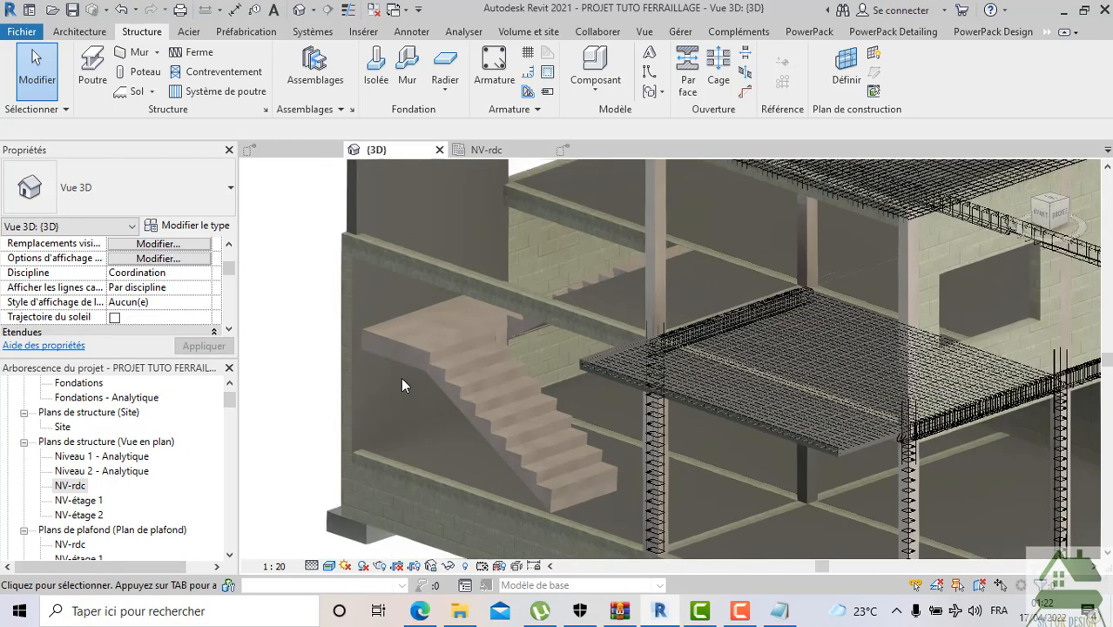
pyautogui.scroll(3, 375, 352)
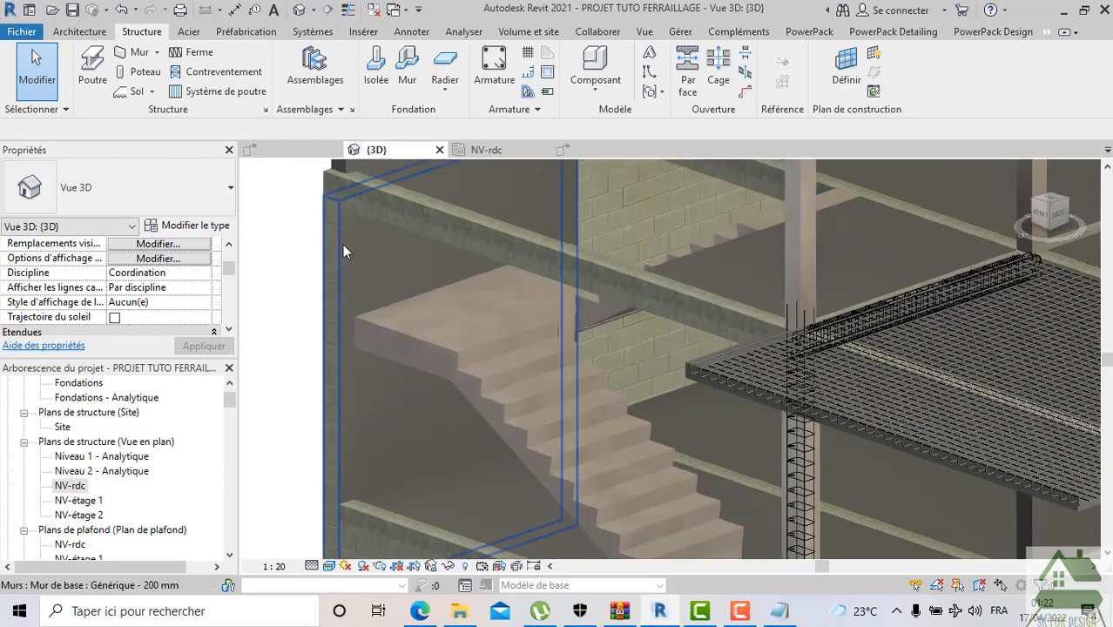
pyautogui.scroll(-1, 368, 254)
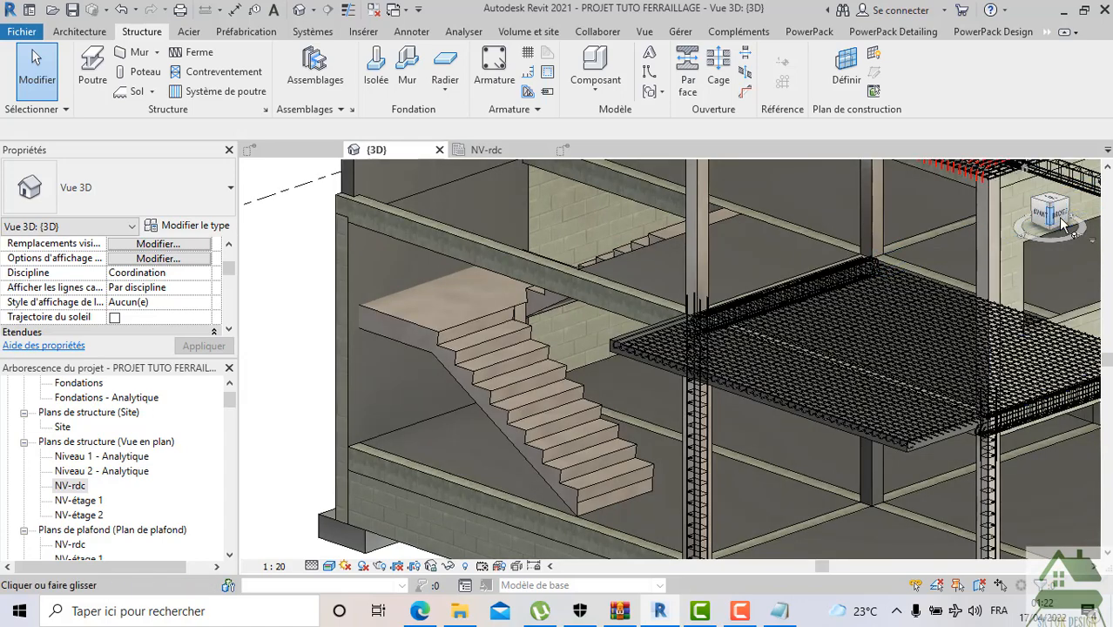
pyautogui.moveTo(1056, 217)
pyautogui.mouseDown()
pyautogui.moveTo(1089, 206)
pyautogui.moveTo(261, 204)
pyautogui.mouseUp()
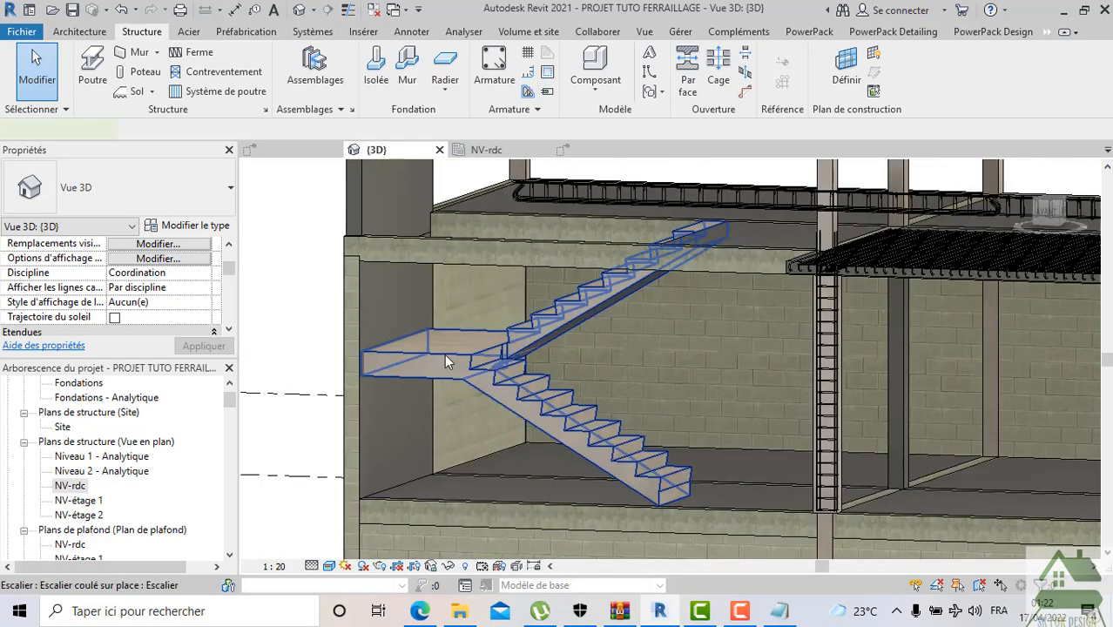
pyautogui.click(446, 363)
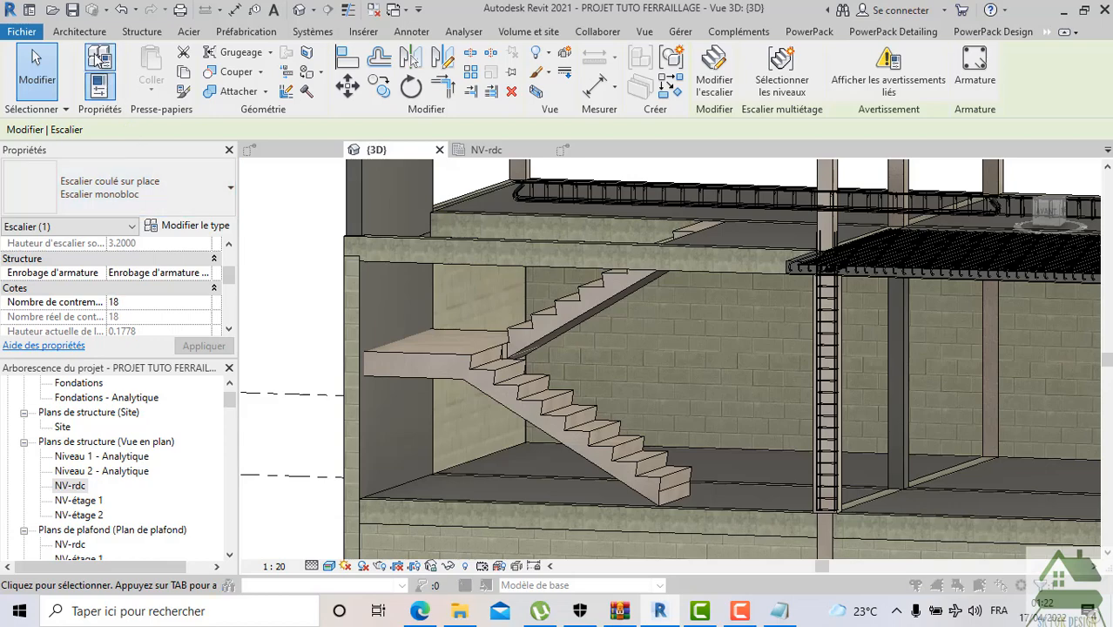
# Duplicate the selected cast-in-place stair's type as "escalier sakho"
pyautogui.click(100, 84)
pyautogui.click(1001, 96)
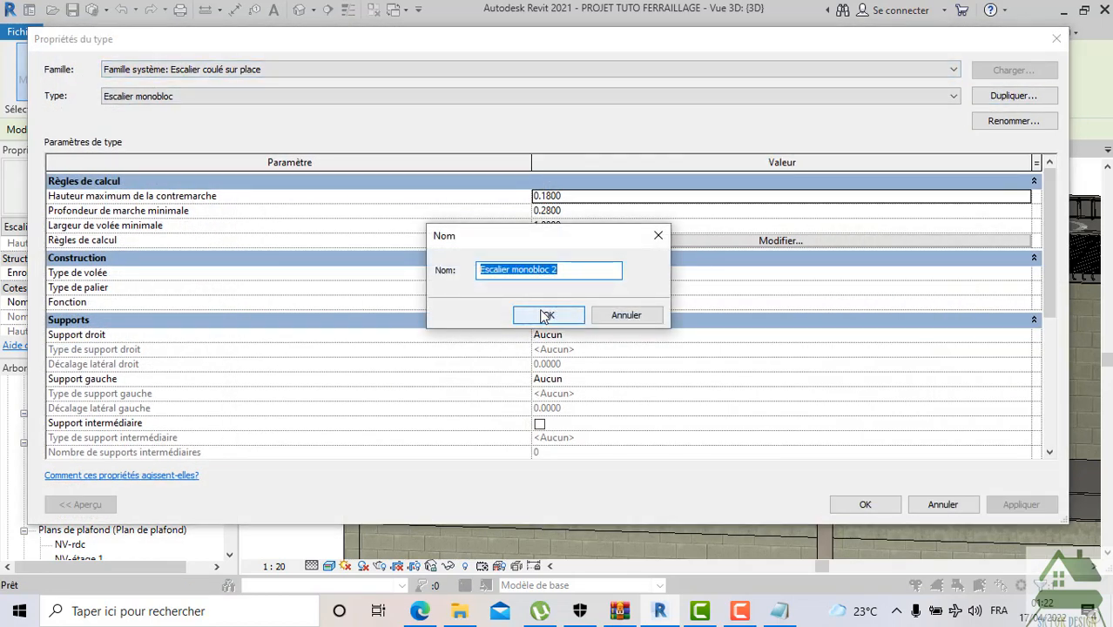
pyautogui.write('escalier sakho')
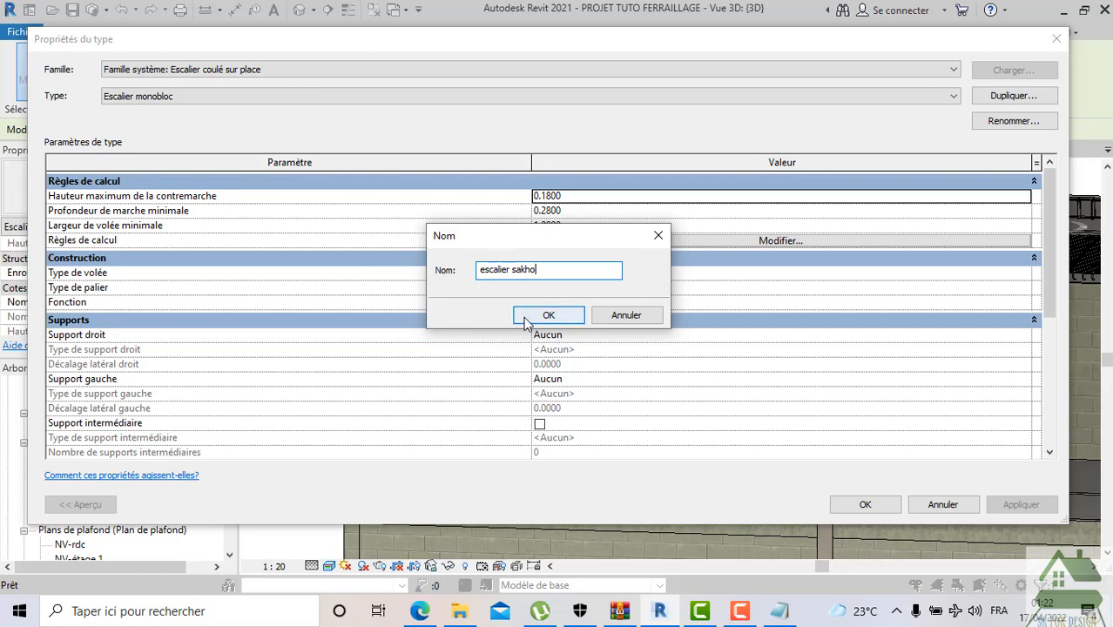
pyautogui.click(531, 316)
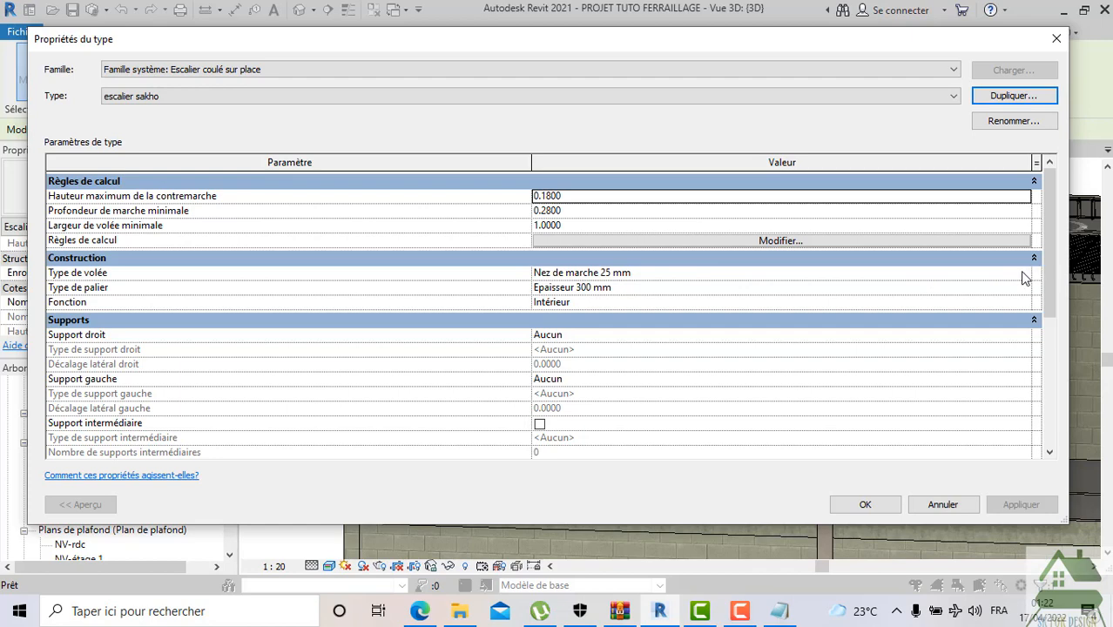
# Set the monolithic thickness of the "Epaisseur 300 mm" landing type to 0.15
pyautogui.moveTo(814, 43); pyautogui.dragTo(746, 106)
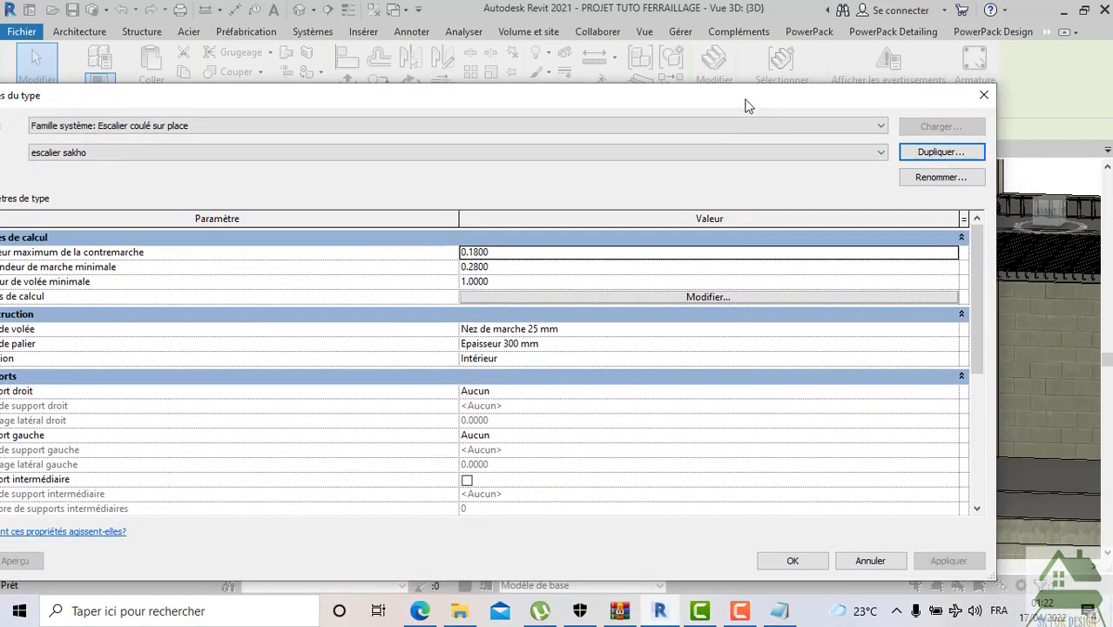
pyautogui.click(947, 344)
pyautogui.click(951, 343)
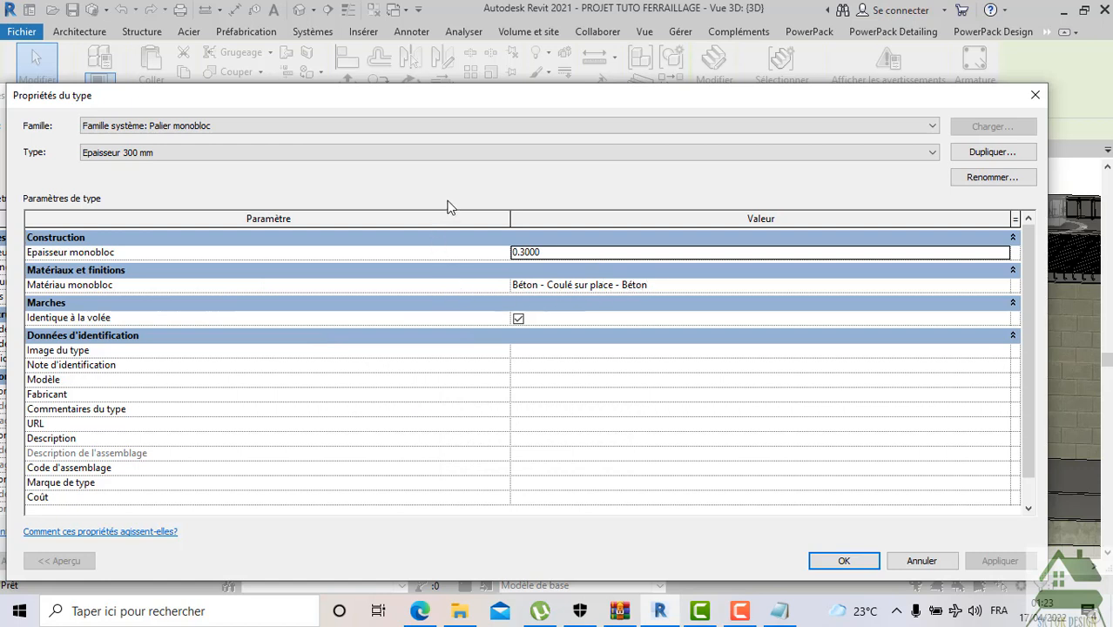
pyautogui.click(573, 257)
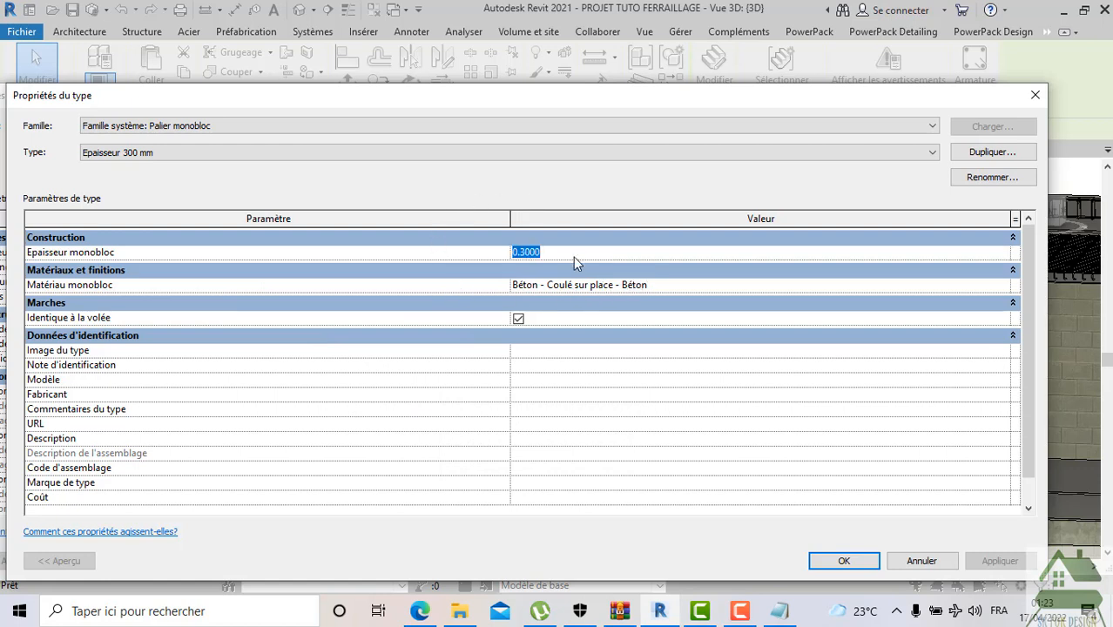
pyautogui.write('0.15')
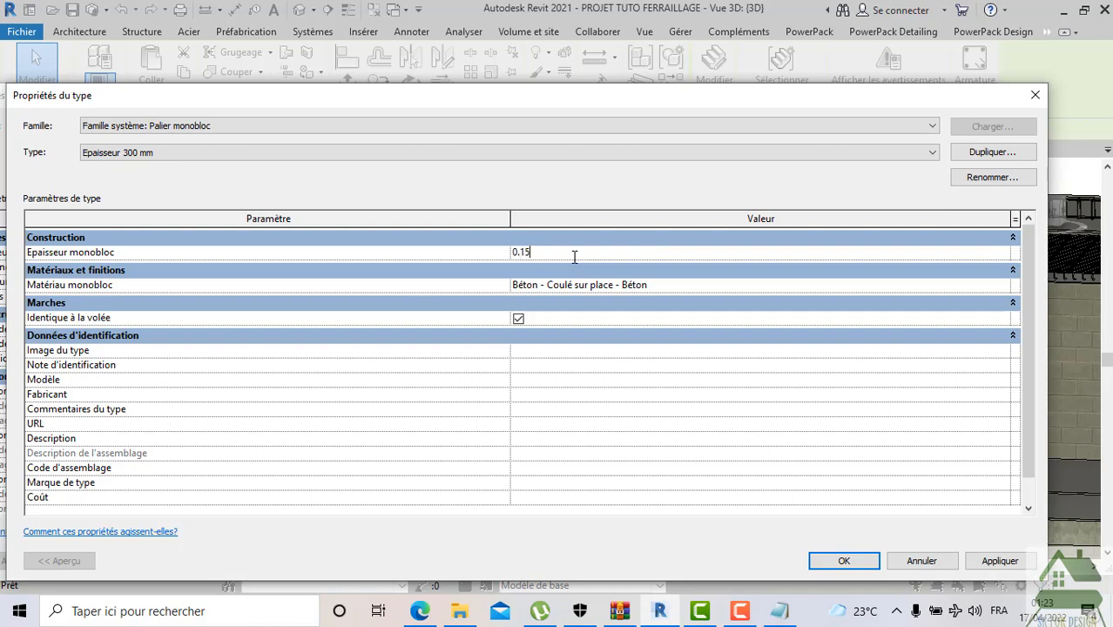
pyautogui.click(844, 560)
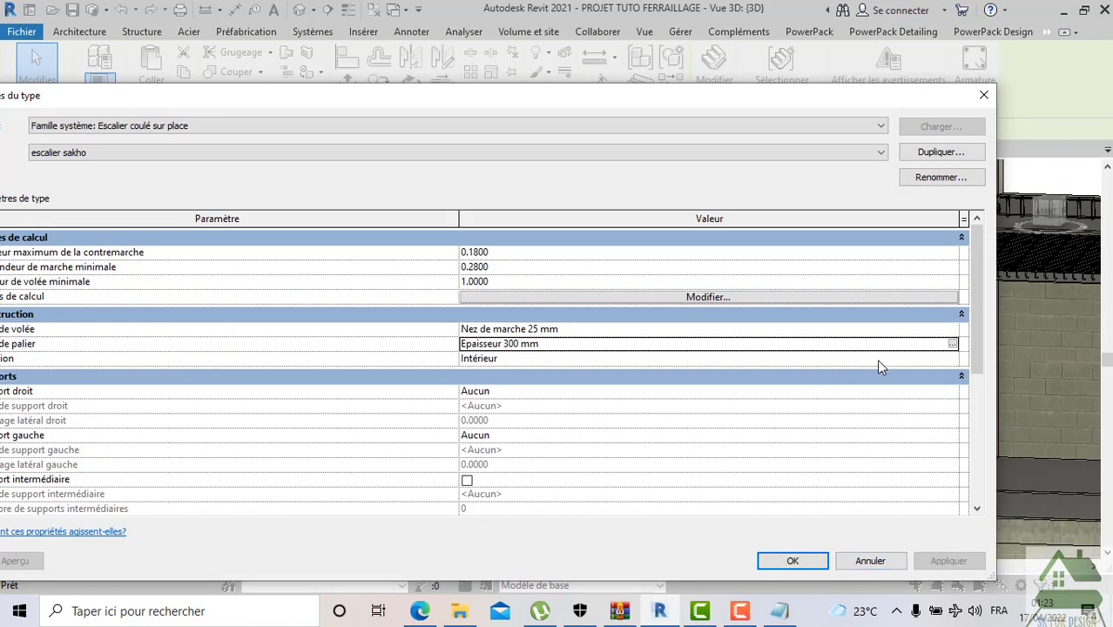
# Reset the "Epaisseur 300 mm" landing type's monolithic thickness to 0.30 and apply it
pyautogui.click(951, 346)
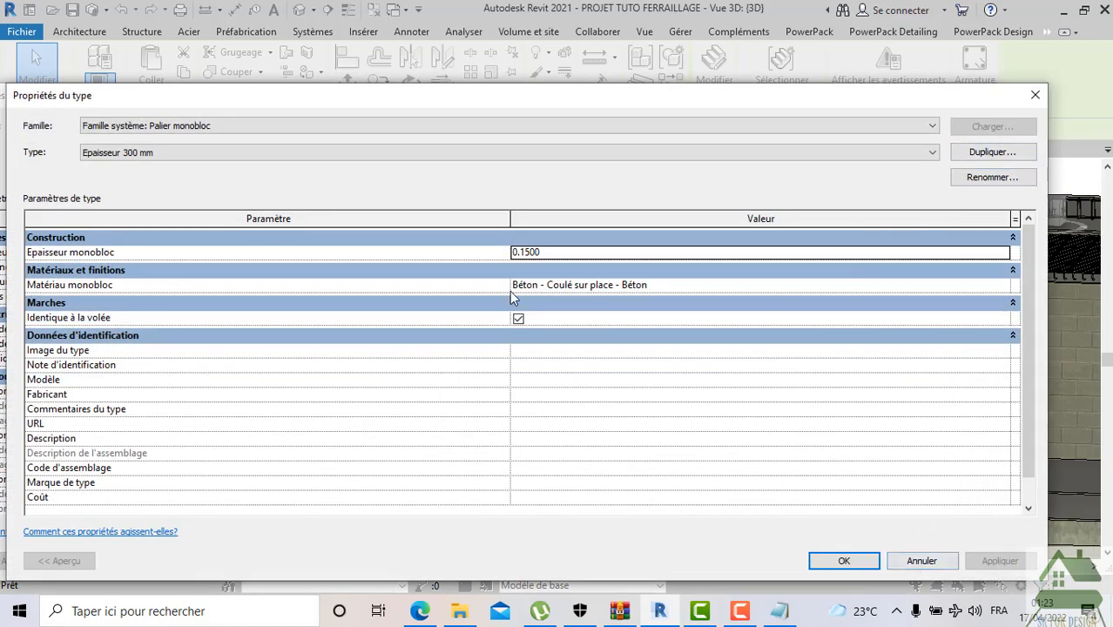
pyautogui.click(567, 252)
pyautogui.write('0.3')
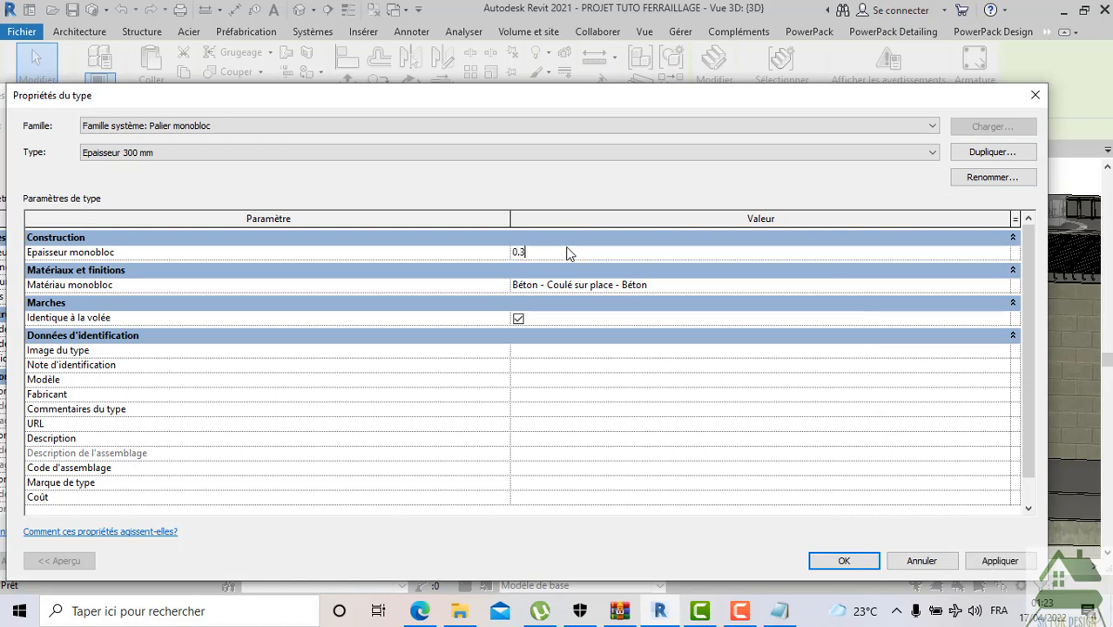
pyautogui.write('0')
pyautogui.click(997, 561)
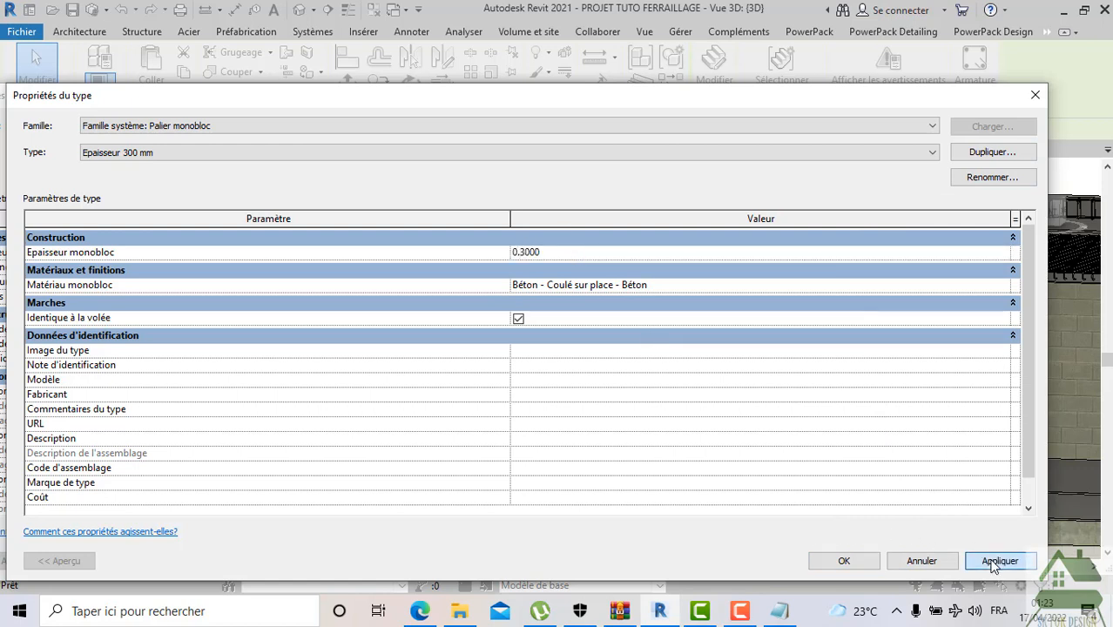
# Duplicate the landing type as "15" and set its monolithic thickness to 0.15
pyautogui.click(967, 152)
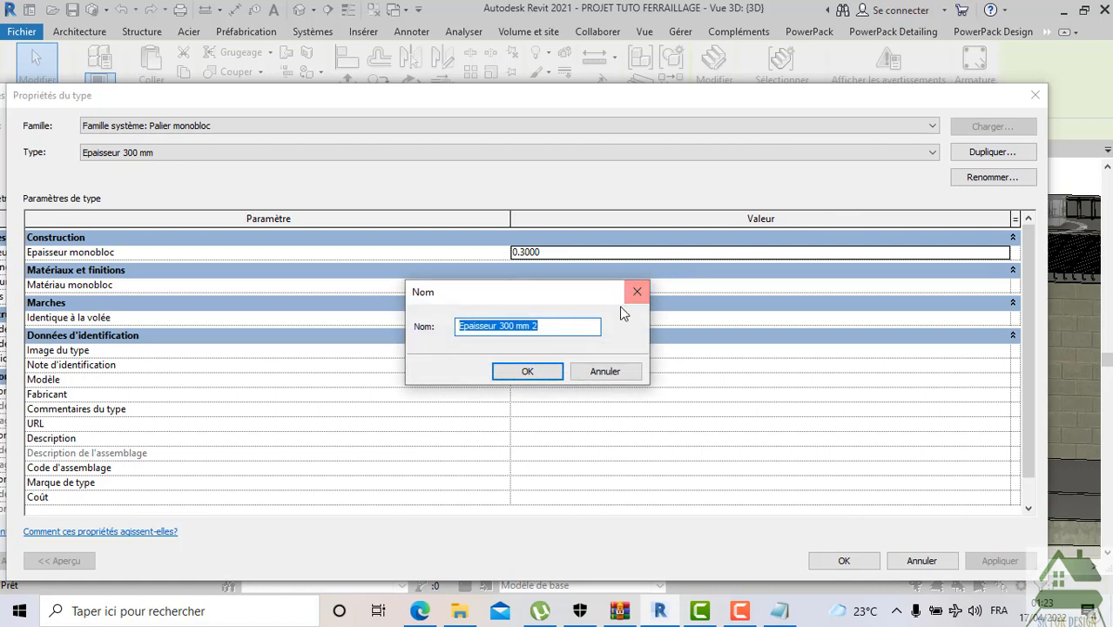
pyautogui.write('15')
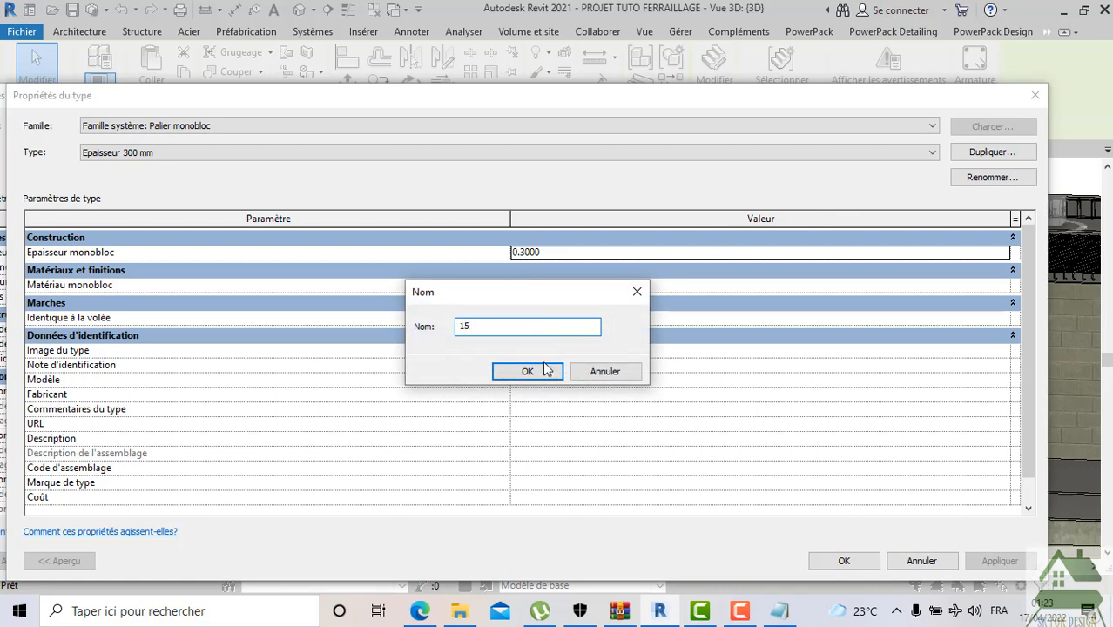
pyautogui.click(510, 373)
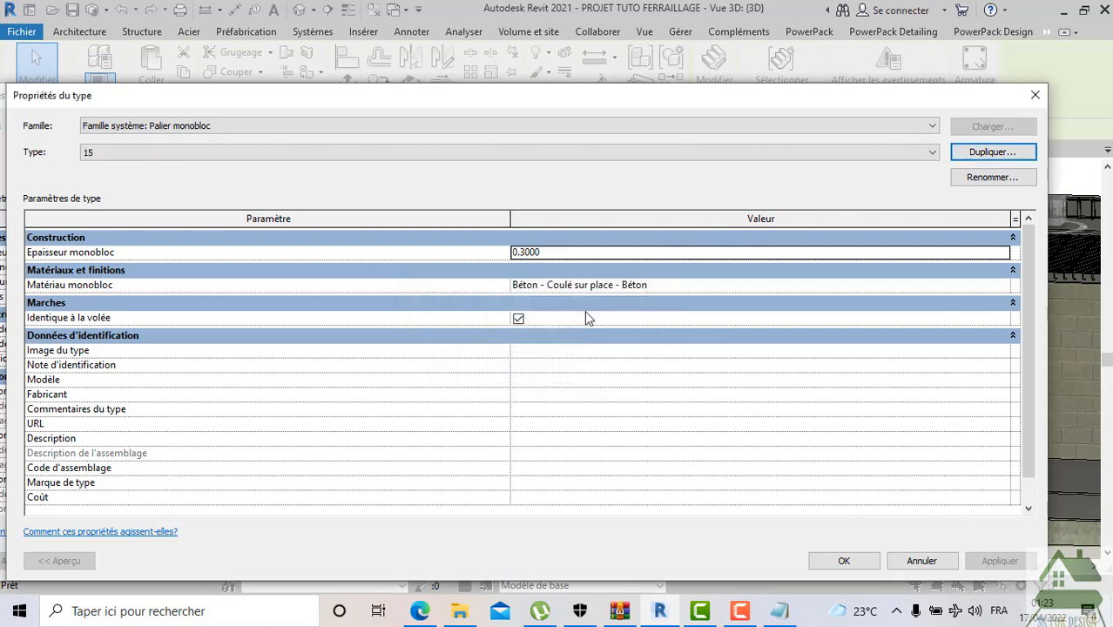
pyautogui.click(951, 251)
pyautogui.write('0.4')
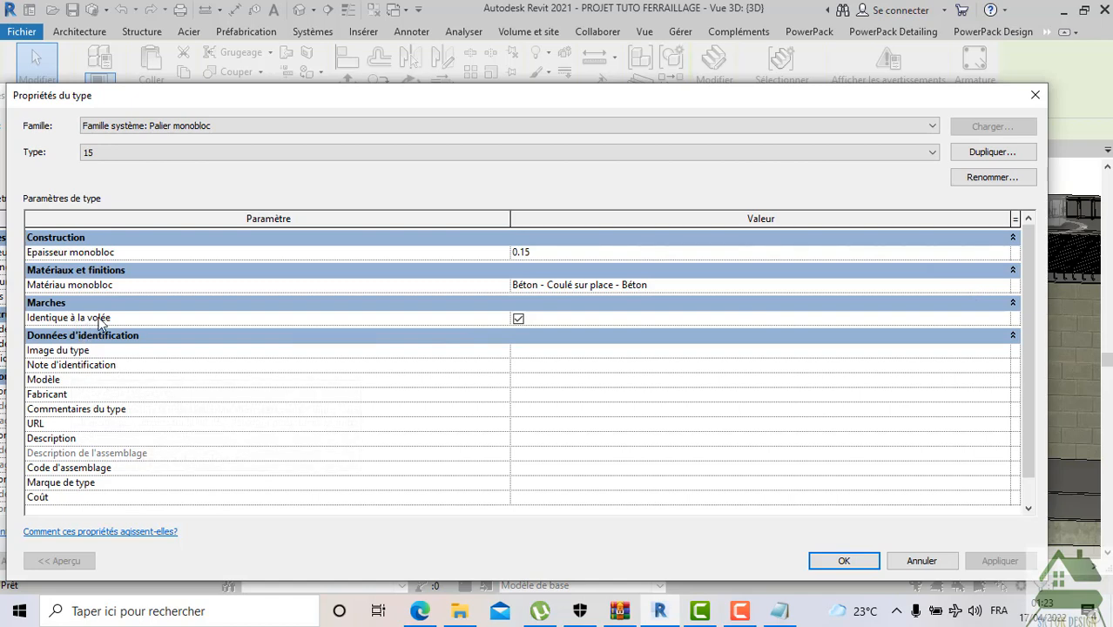
pyautogui.click(843, 562)
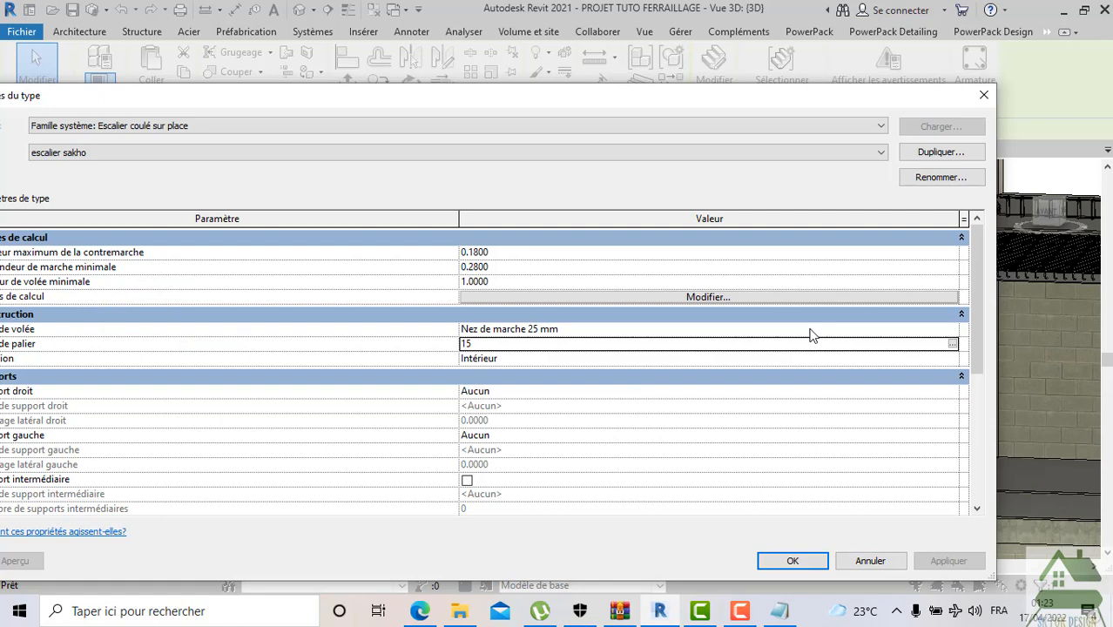
pyautogui.click(951, 330)
pyautogui.click(953, 330)
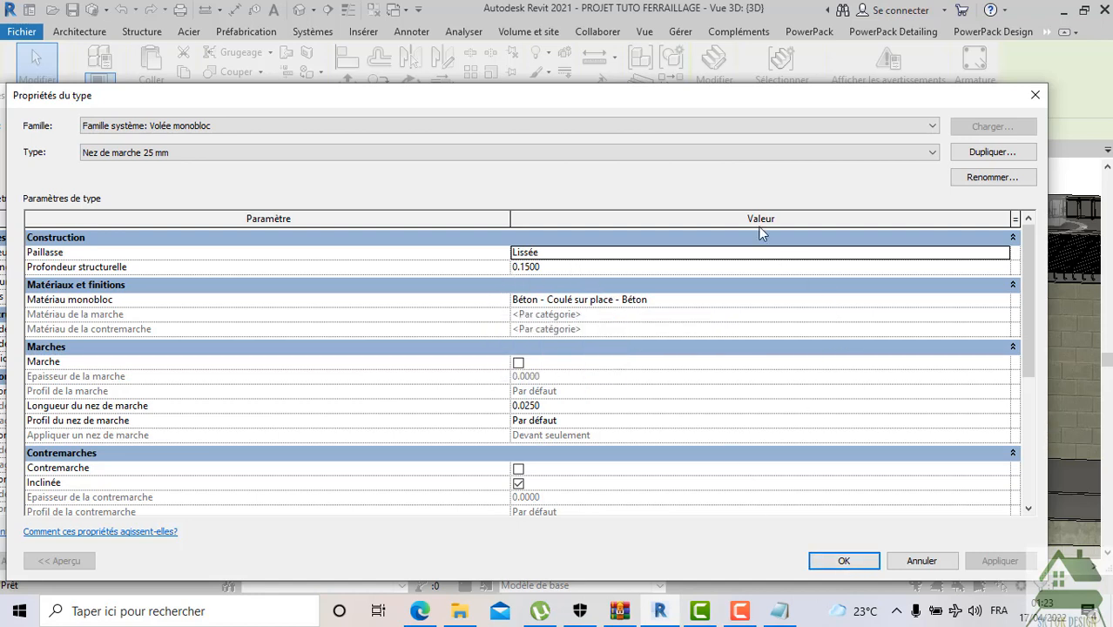
pyautogui.click(695, 154)
pyautogui.click(695, 153)
pyautogui.click(838, 561)
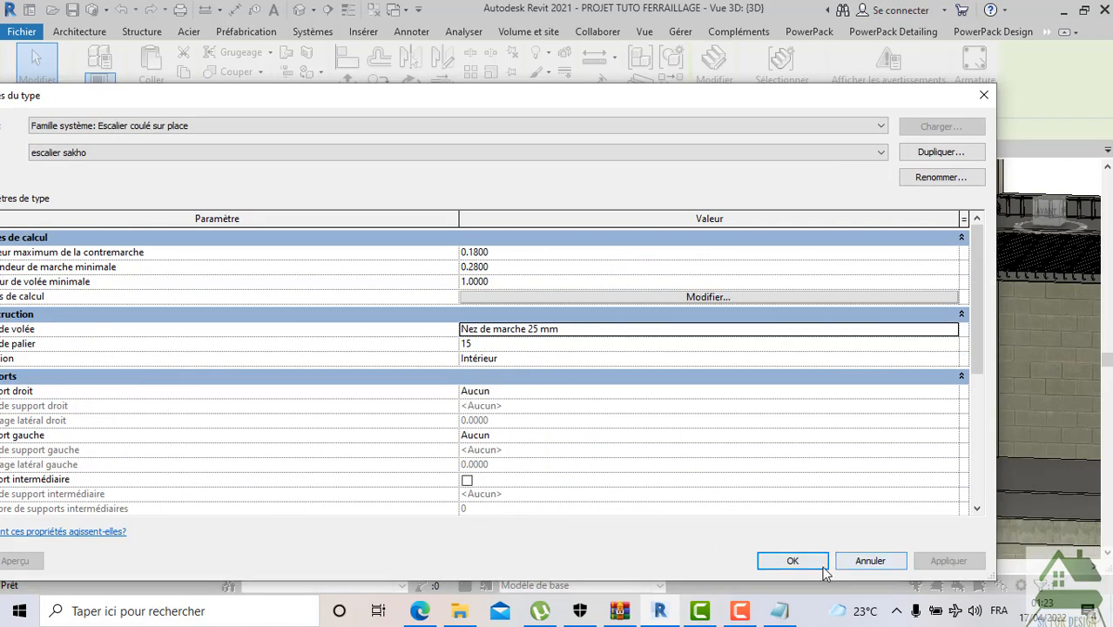
# Duplicate the stair's "Nez de marche 25 mm" run type as "15" and apply the type changes to the stair
pyautogui.click(954, 329)
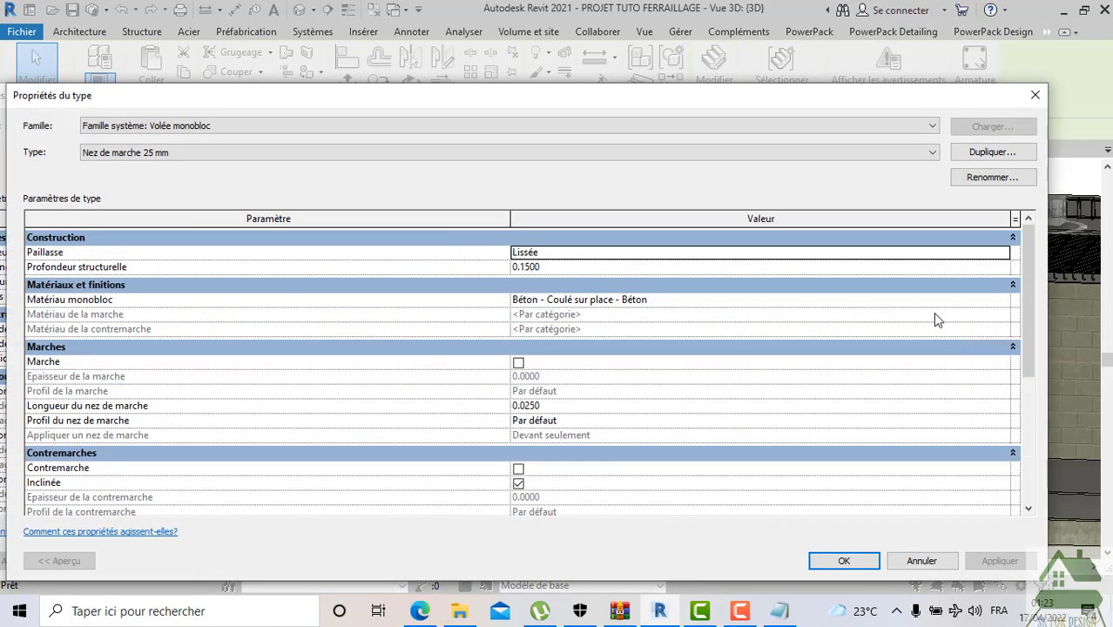
pyautogui.click(980, 153)
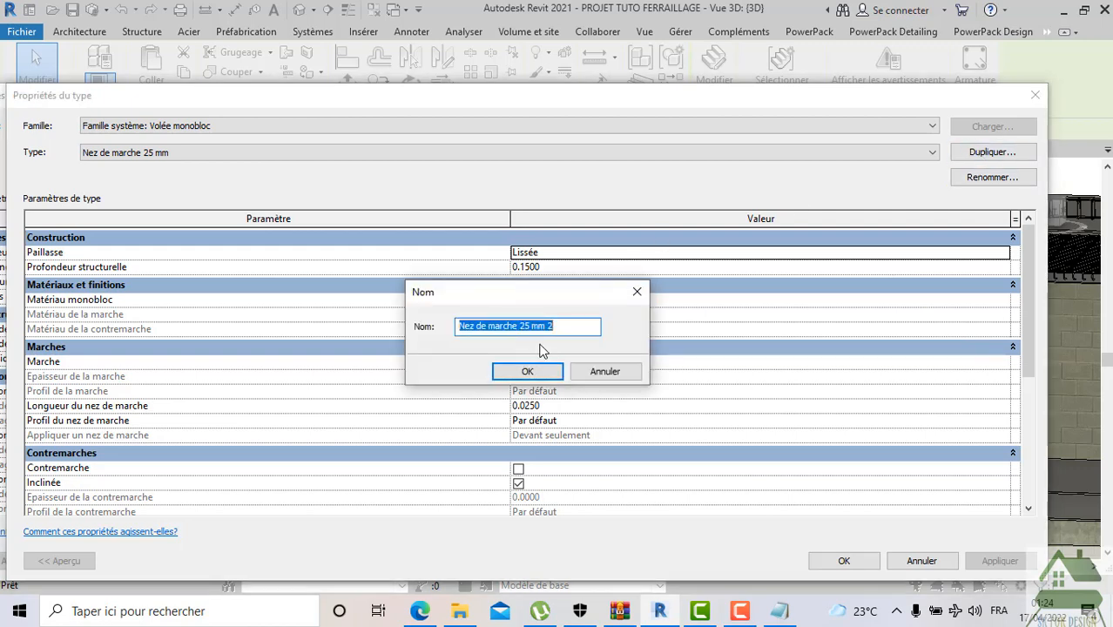
pyautogui.write('15')
pyautogui.click(528, 373)
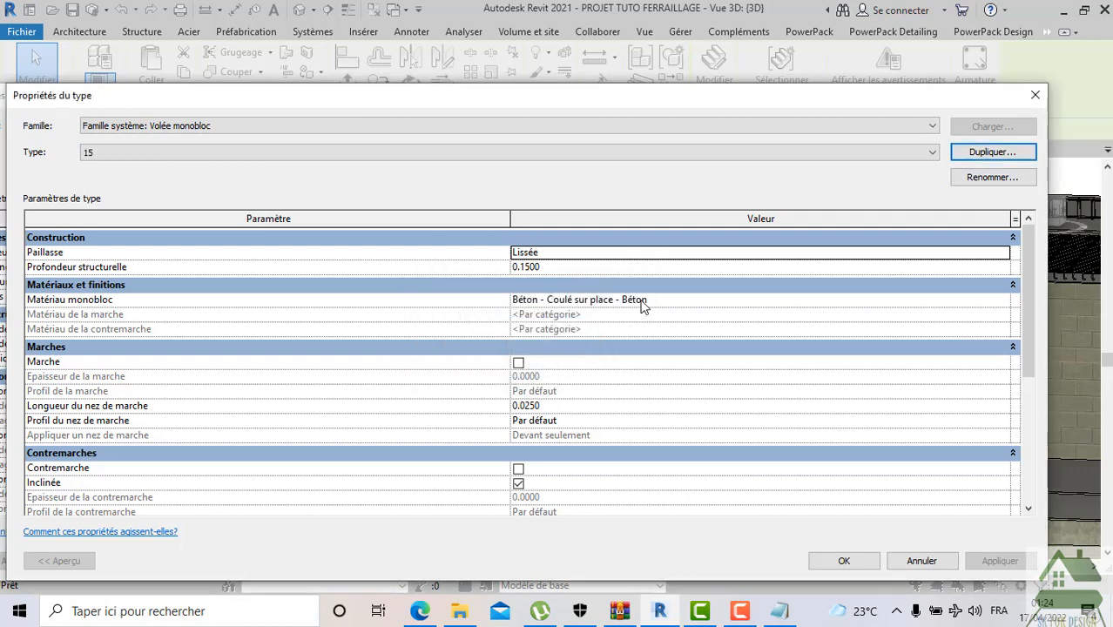
pyautogui.click(834, 564)
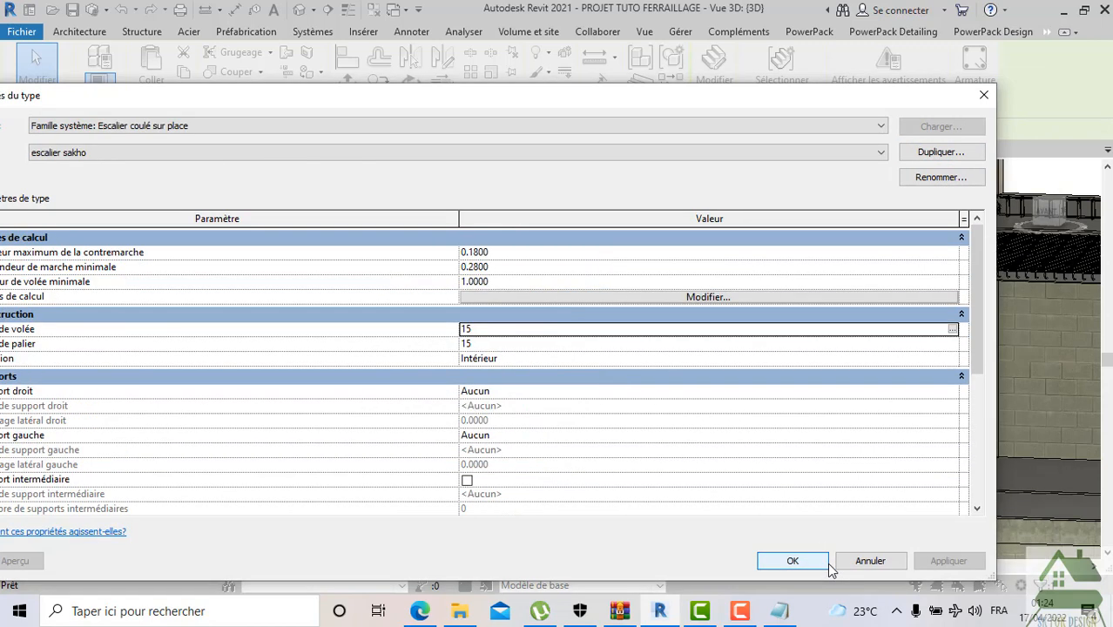
pyautogui.click(790, 560)
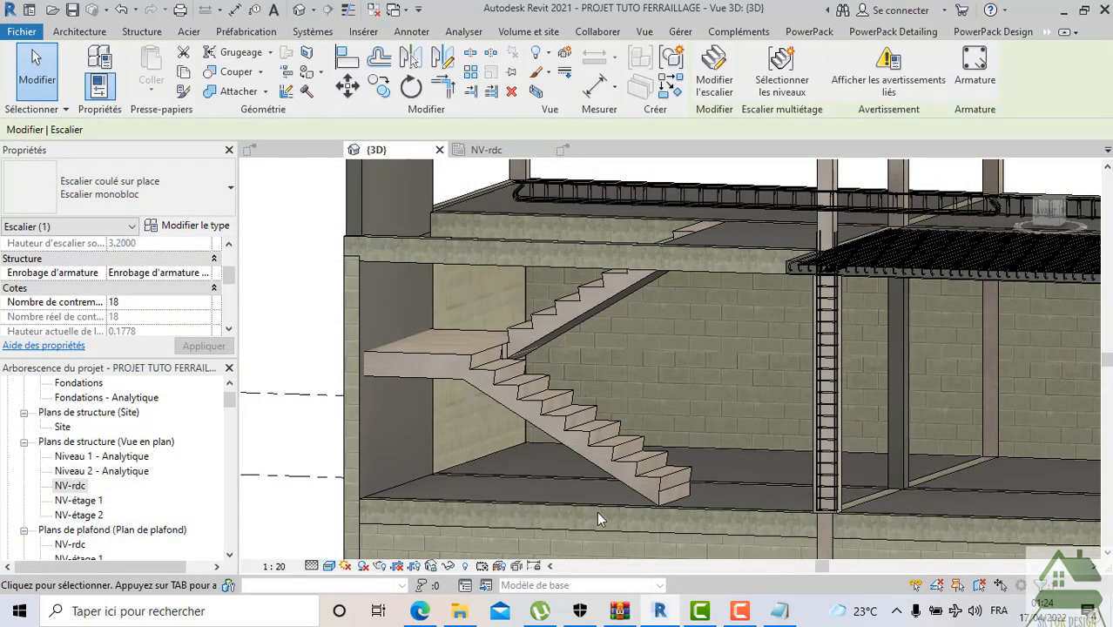
# Examine the stair's landing, flights and their junctions from several angles in the 3D view
pyautogui.scroll(5, 422, 368)
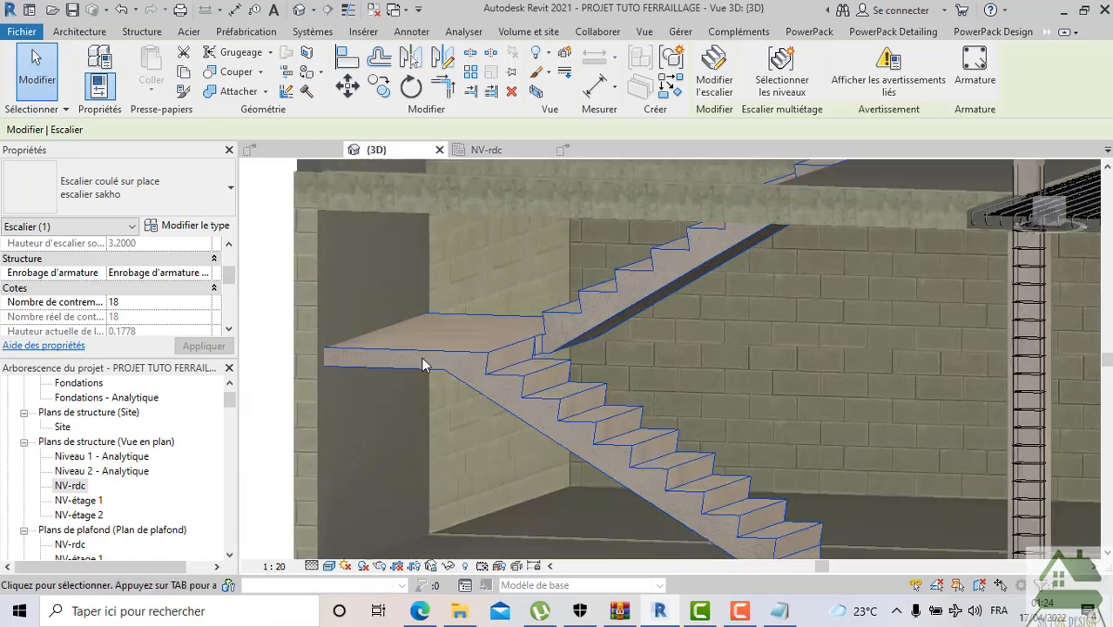
pyautogui.press('Escape')
pyautogui.scroll(-5, 450, 403)
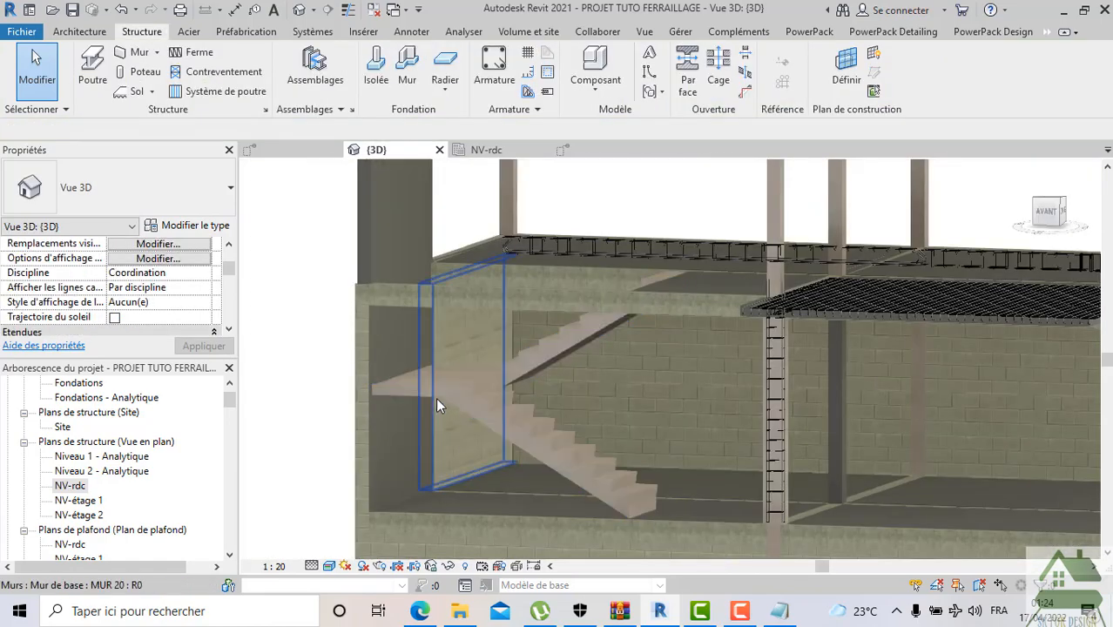
pyautogui.scroll(5, 427, 383)
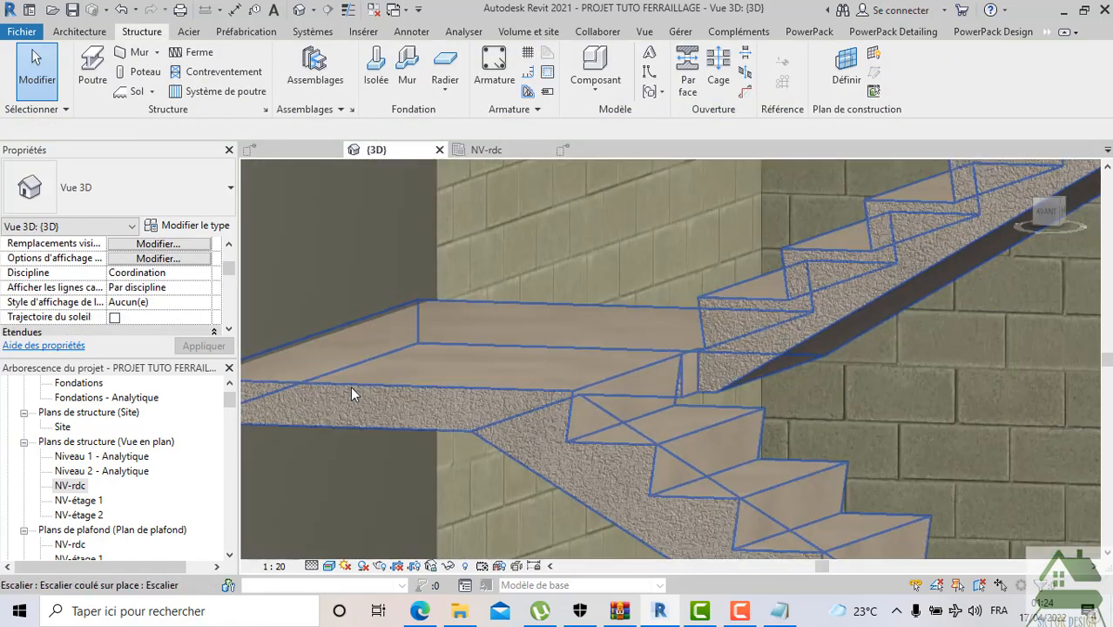
pyautogui.scroll(-5, 505, 361)
pyautogui.moveTo(1045, 216); pyautogui.dragTo(975, 244)
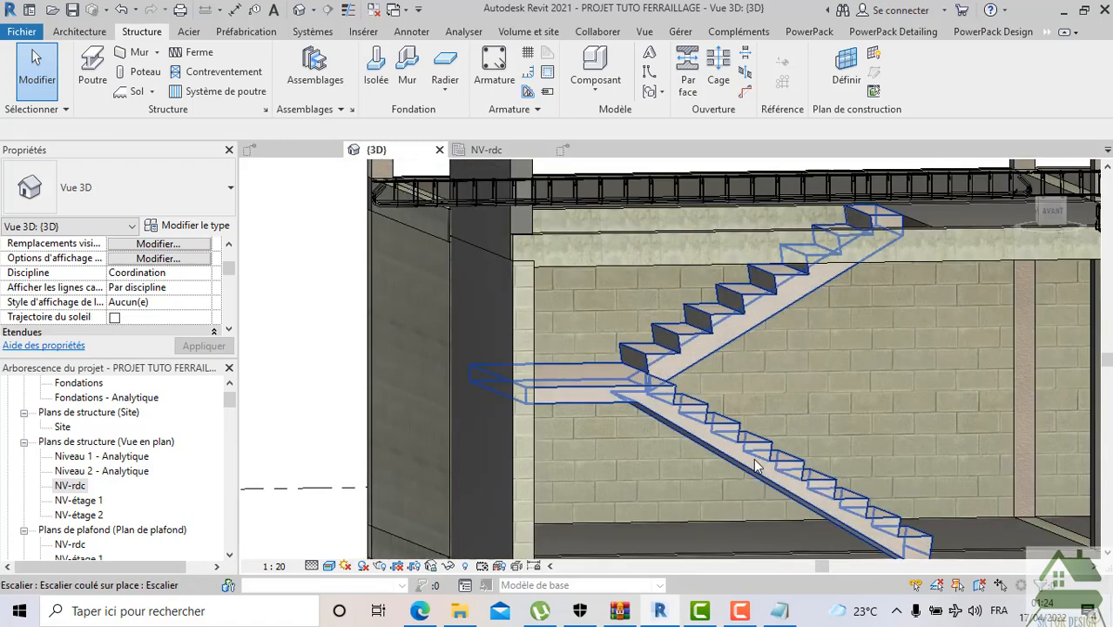
pyautogui.scroll(5, 707, 516)
pyautogui.scroll(-3, 705, 510)
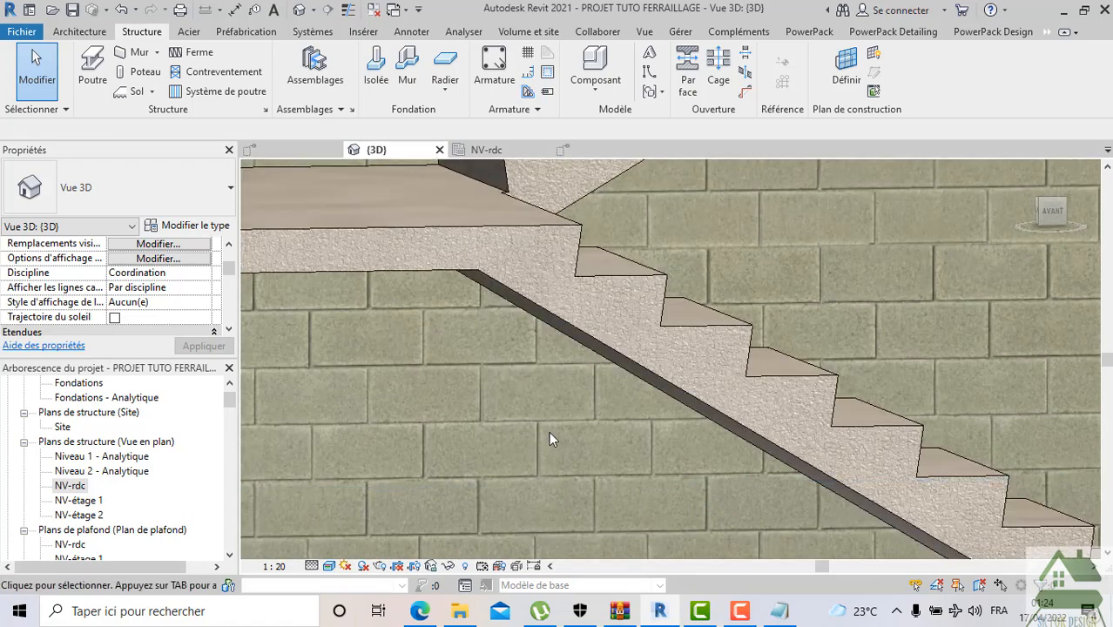
pyautogui.scroll(3, 548, 430)
pyautogui.scroll(-3, 609, 362)
pyautogui.scroll(3, 641, 399)
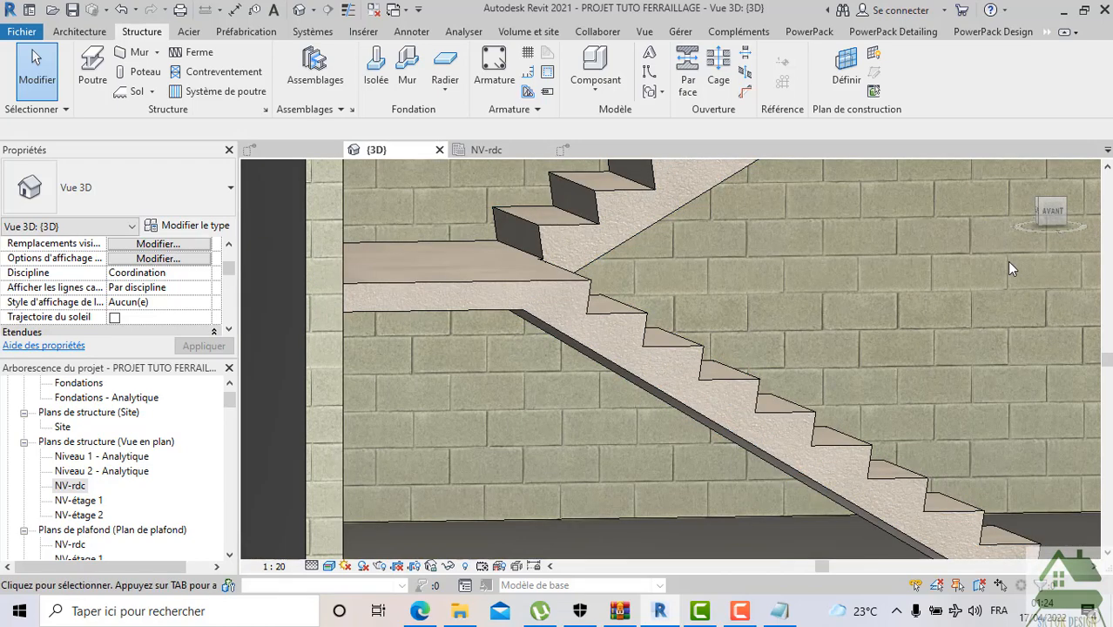
# In the stair's detail section view, place an aligned dimension across the landing's thickness
pyautogui.click(566, 148)
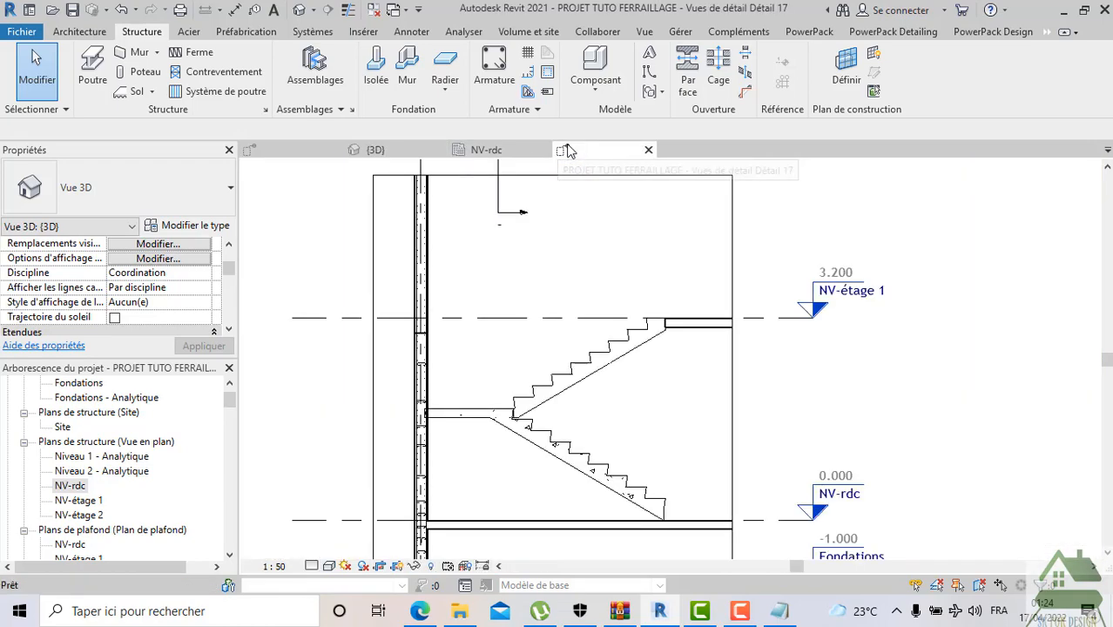
pyautogui.scroll(5, 518, 418)
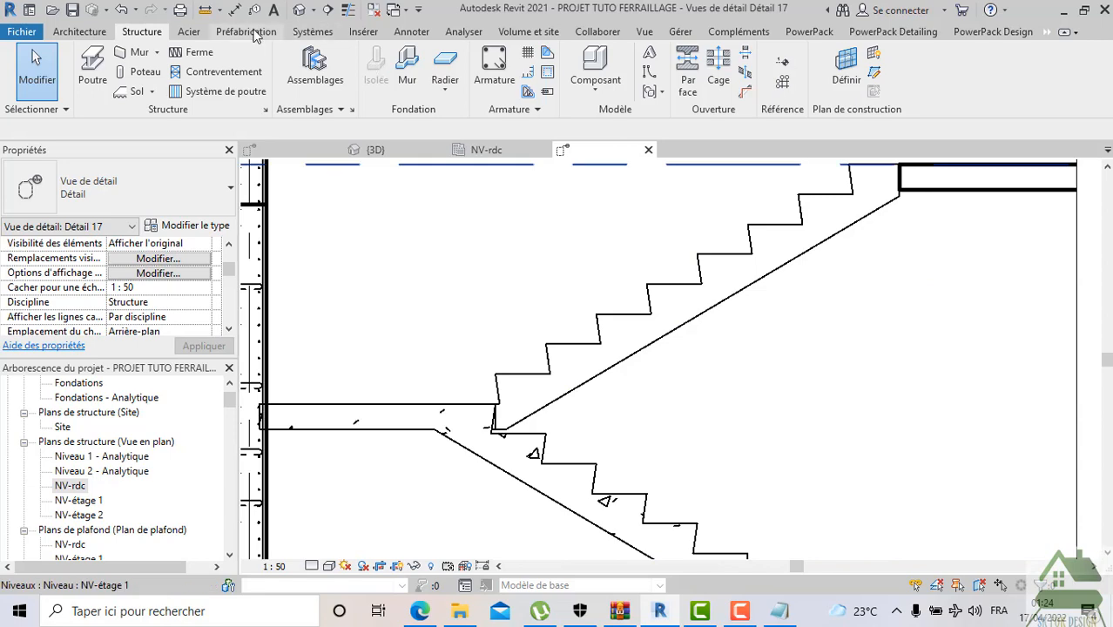
pyautogui.click(410, 33)
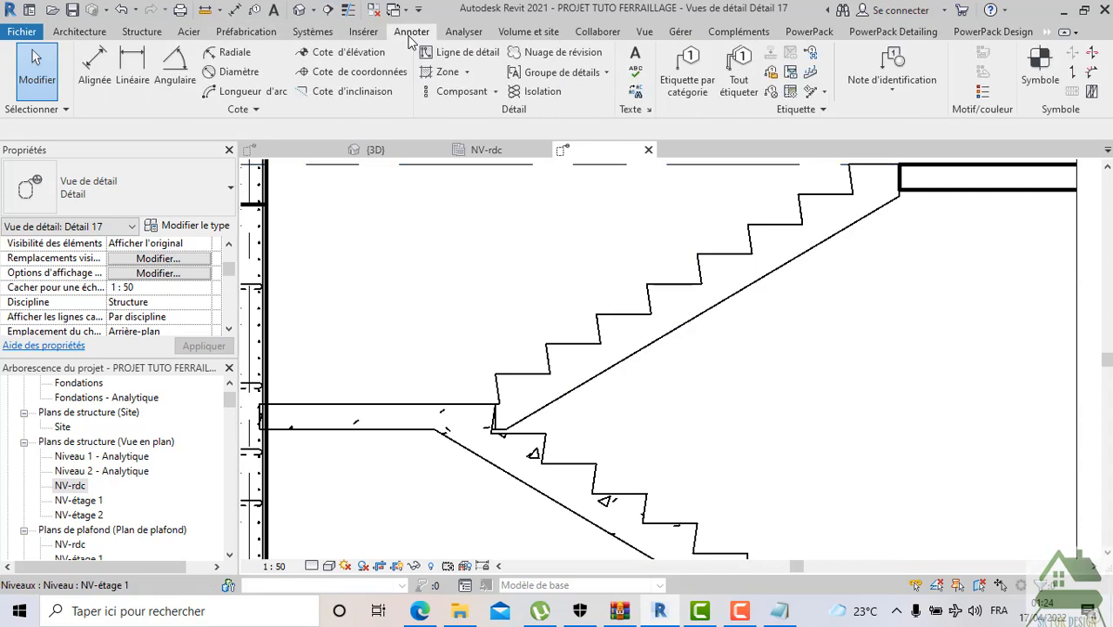
pyautogui.click(96, 65)
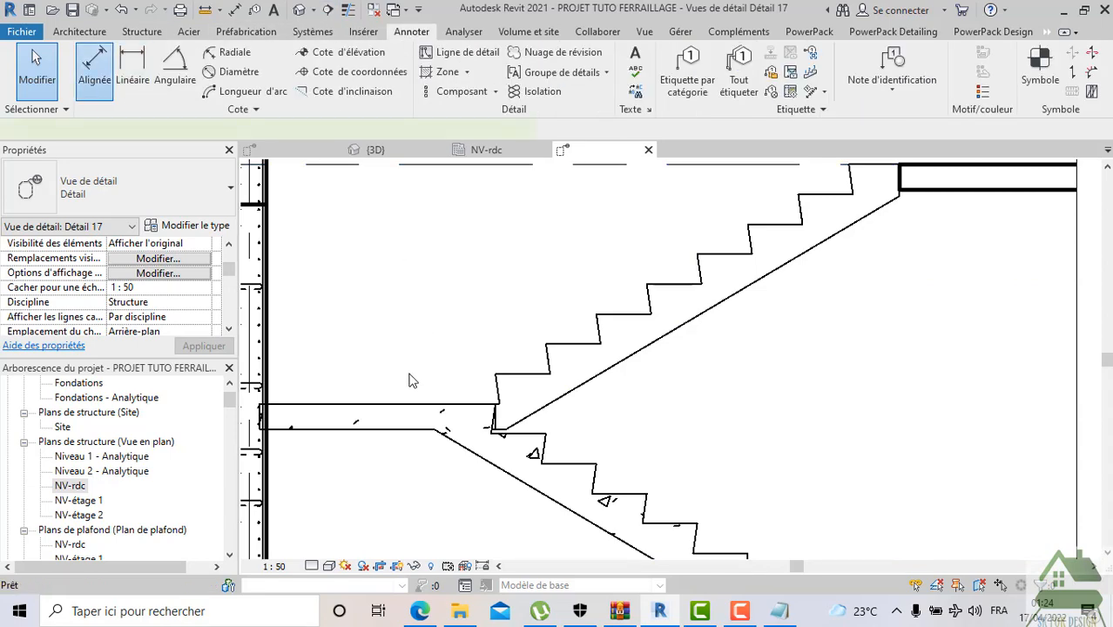
pyautogui.click(369, 407)
pyautogui.click(369, 432)
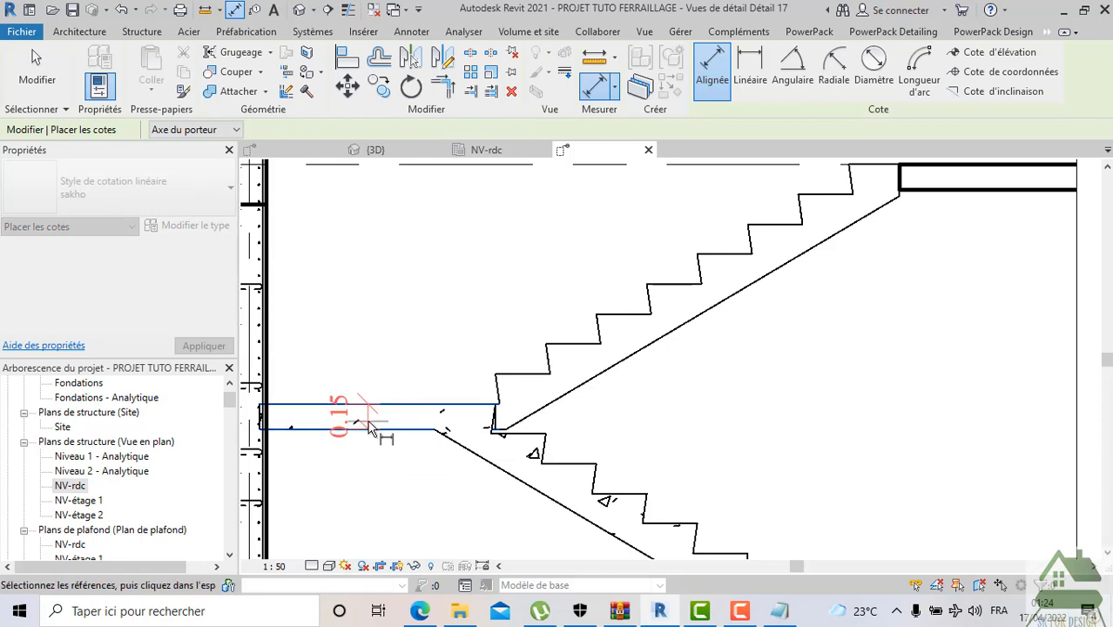
pyautogui.click(366, 416)
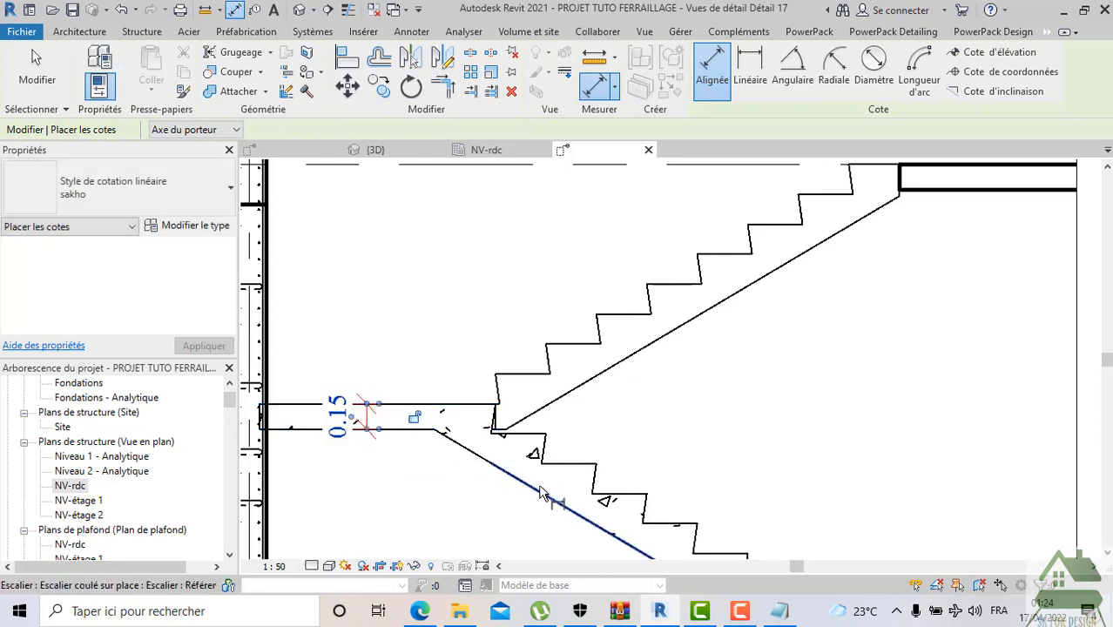
# Measure the lower flight's thickness with an aligned dimension from its underside to an inner step corner, leaving no dimension placed
pyautogui.click(529, 486)
pyautogui.scroll(2, 541, 474)
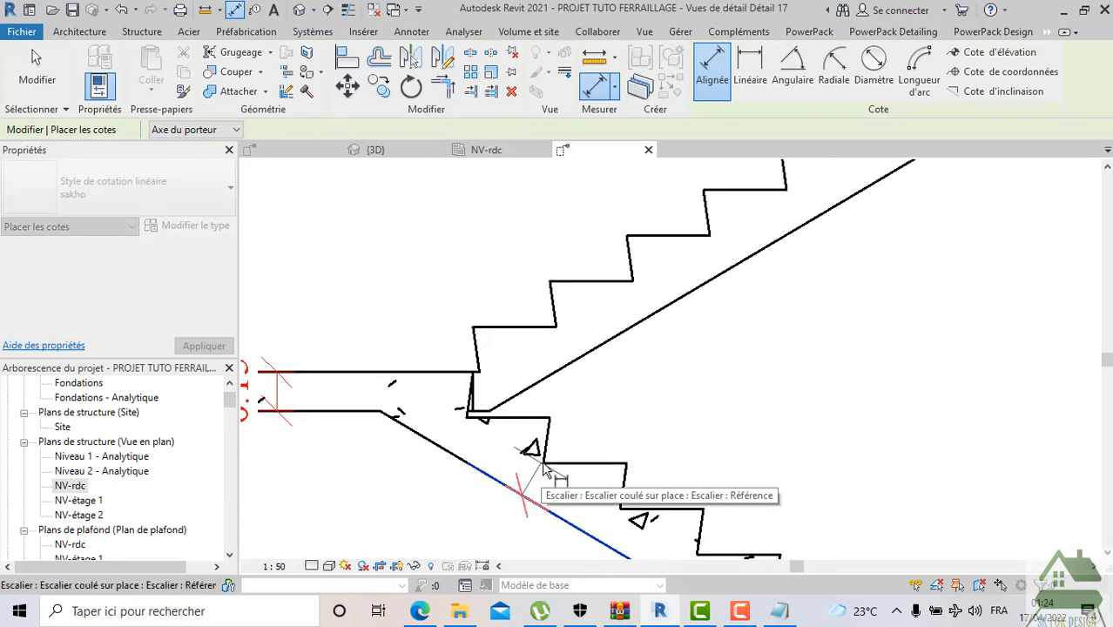
pyautogui.scroll(1, 541, 470)
pyautogui.click(545, 463)
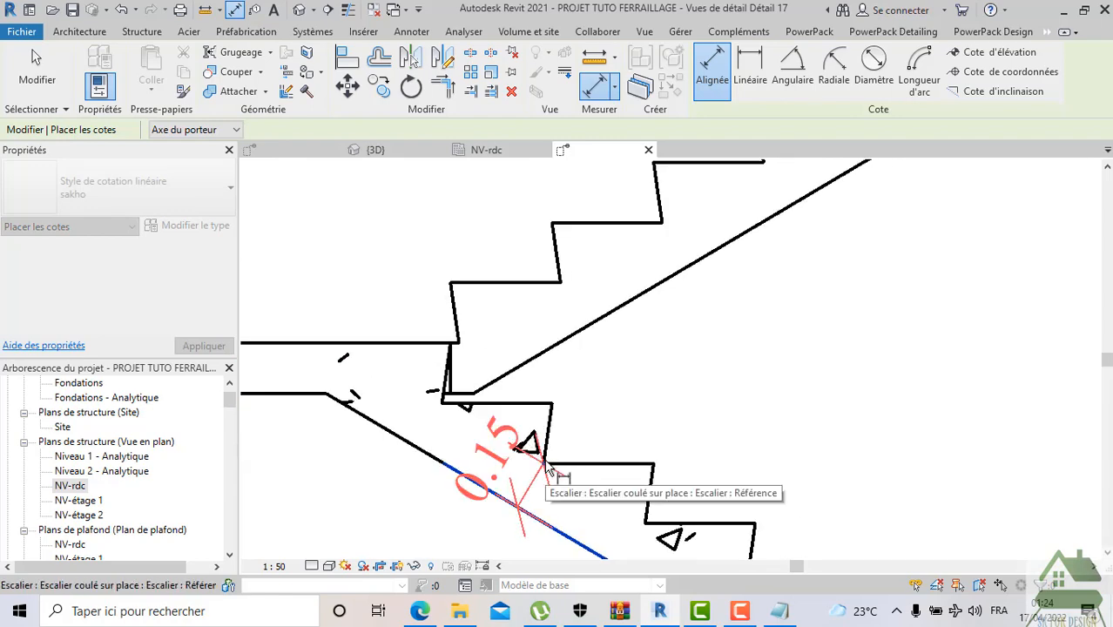
pyautogui.scroll(-2, 551, 468)
pyautogui.press('Escape')
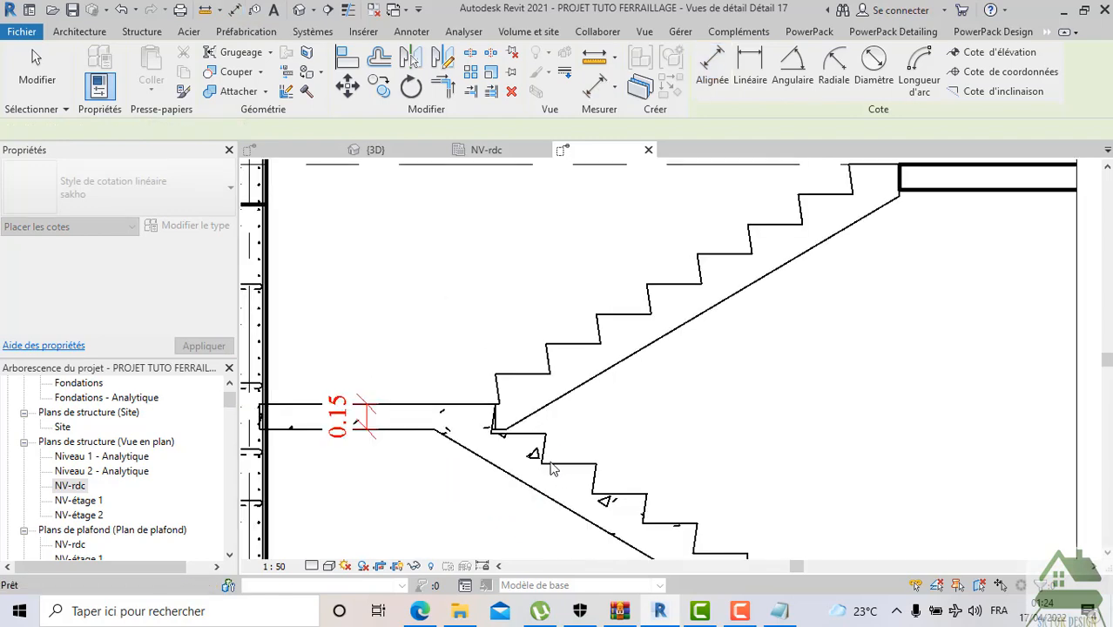
pyautogui.scroll(1, 490, 505)
pyautogui.scroll(-1, 487, 487)
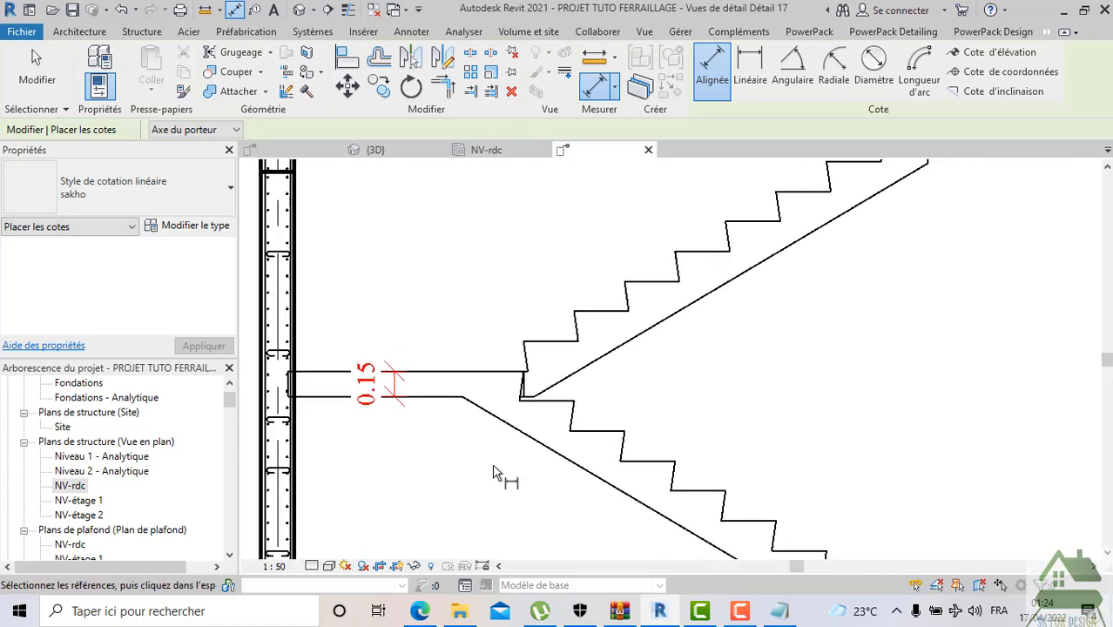
pyautogui.press('Escape')
pyautogui.press('Escape')
# Delete the aligned dimension across the landing's thickness
pyautogui.scroll(2, 343, 387)
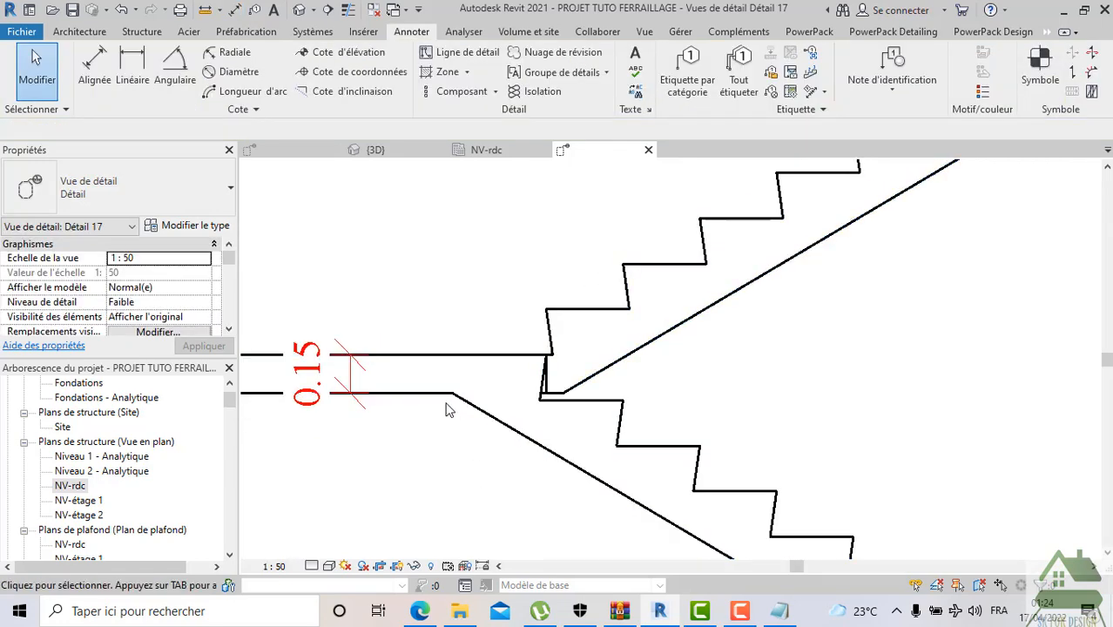
pyautogui.click(346, 384)
pyautogui.scroll(-1, 531, 391)
pyautogui.press('Delete')
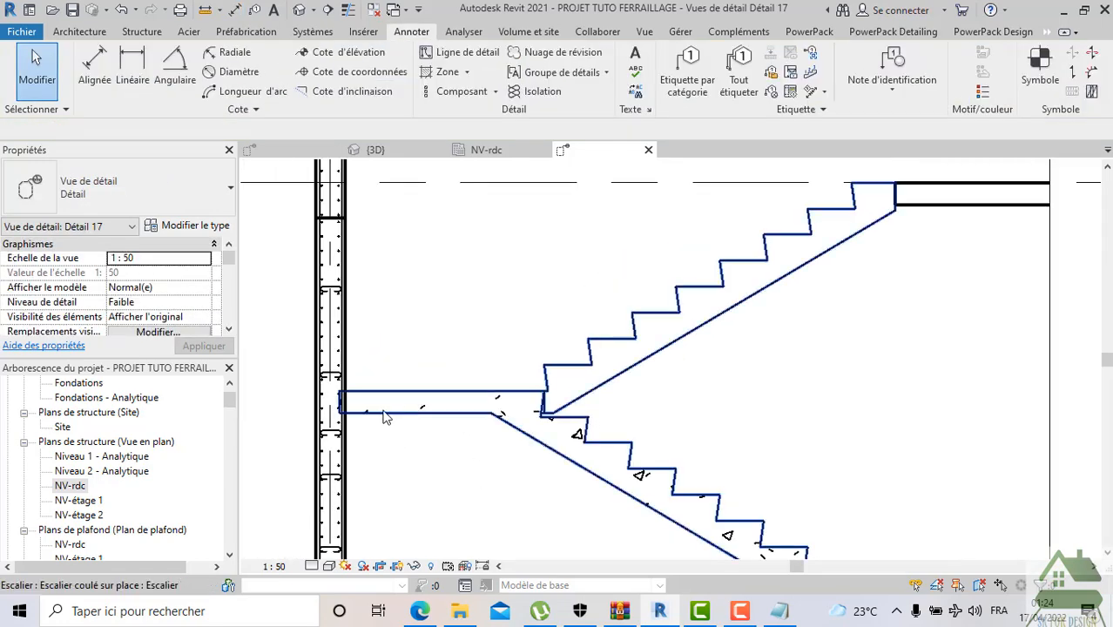
pyautogui.click(386, 417)
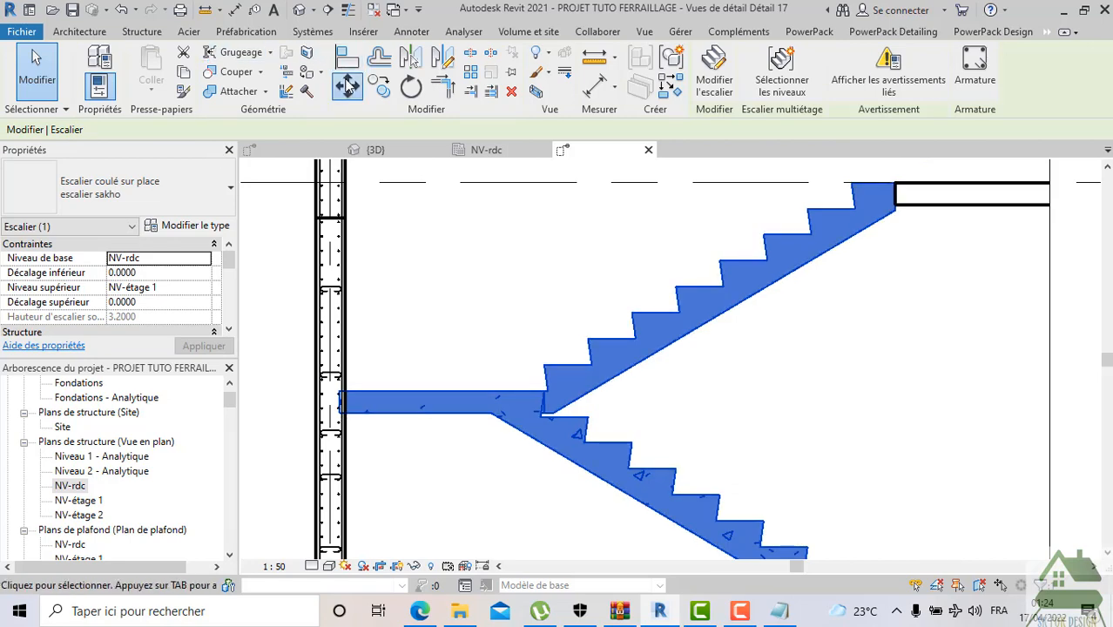
pyautogui.press('m')
pyautogui.press('v')
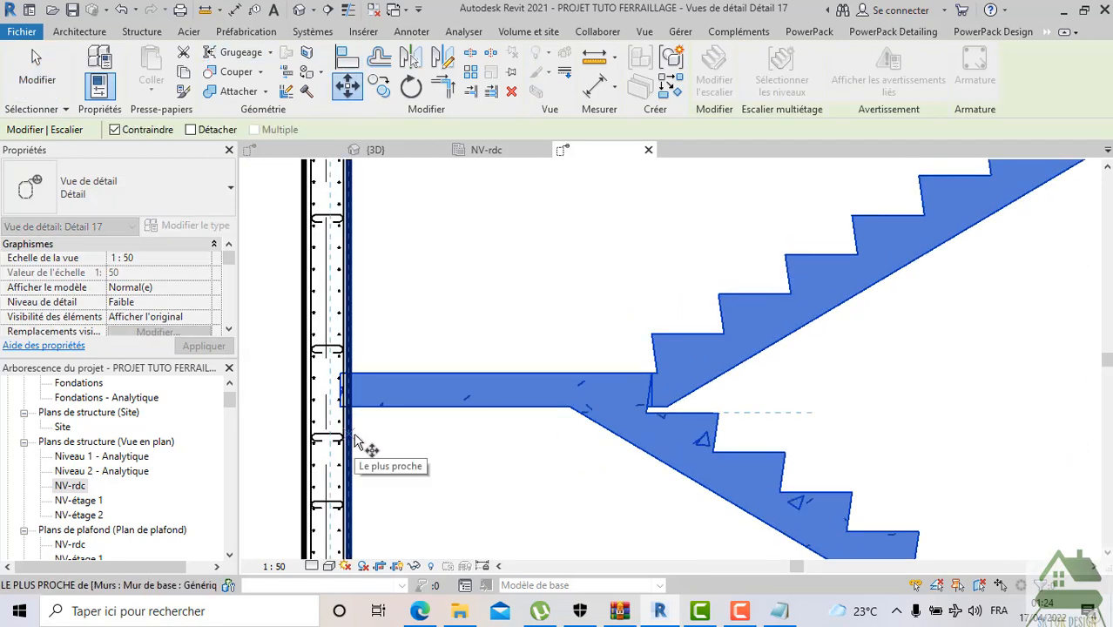
# Align the landing's outer edge with the wall's inner face in the detail section
pyautogui.scroll(3, 357, 444)
pyautogui.press('a')
pyautogui.press('l')
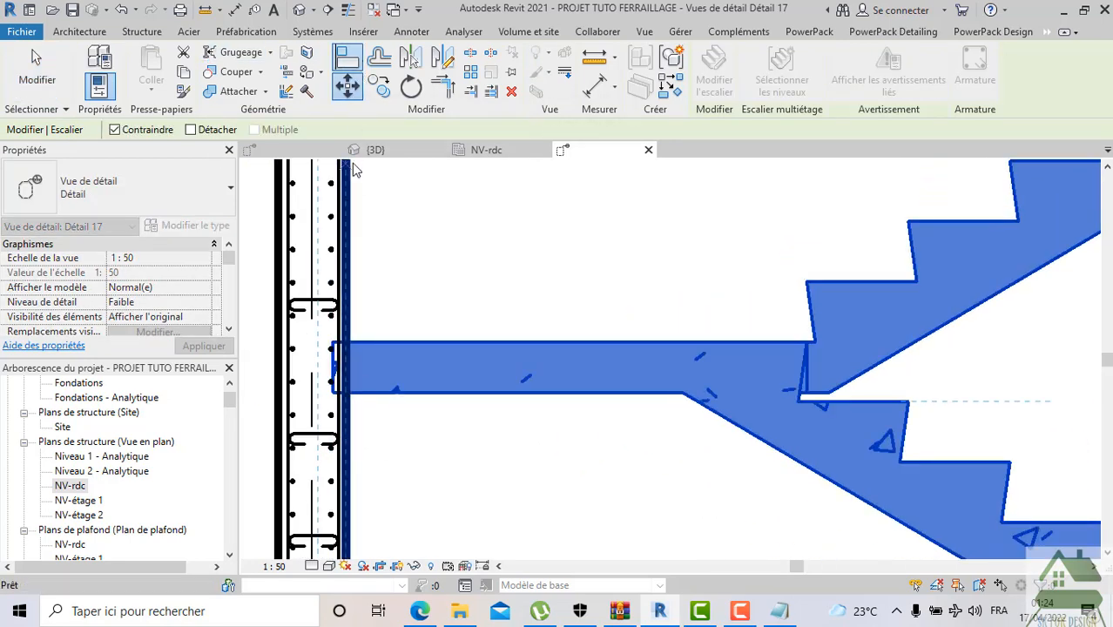
pyautogui.click(343, 417)
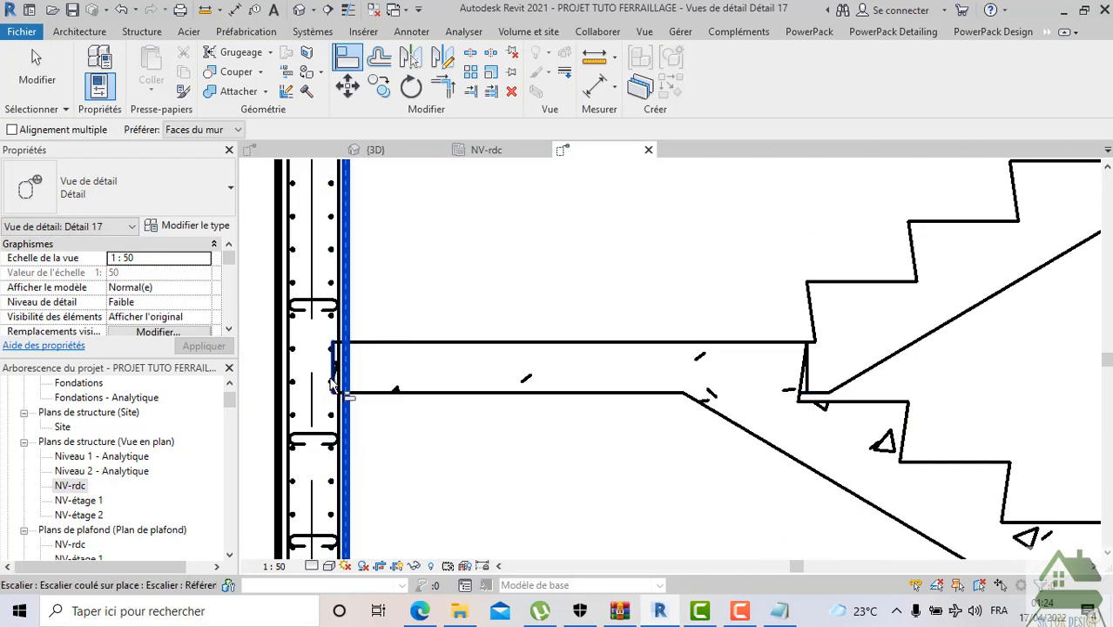
pyautogui.click(401, 427)
pyautogui.scroll(-2, 400, 427)
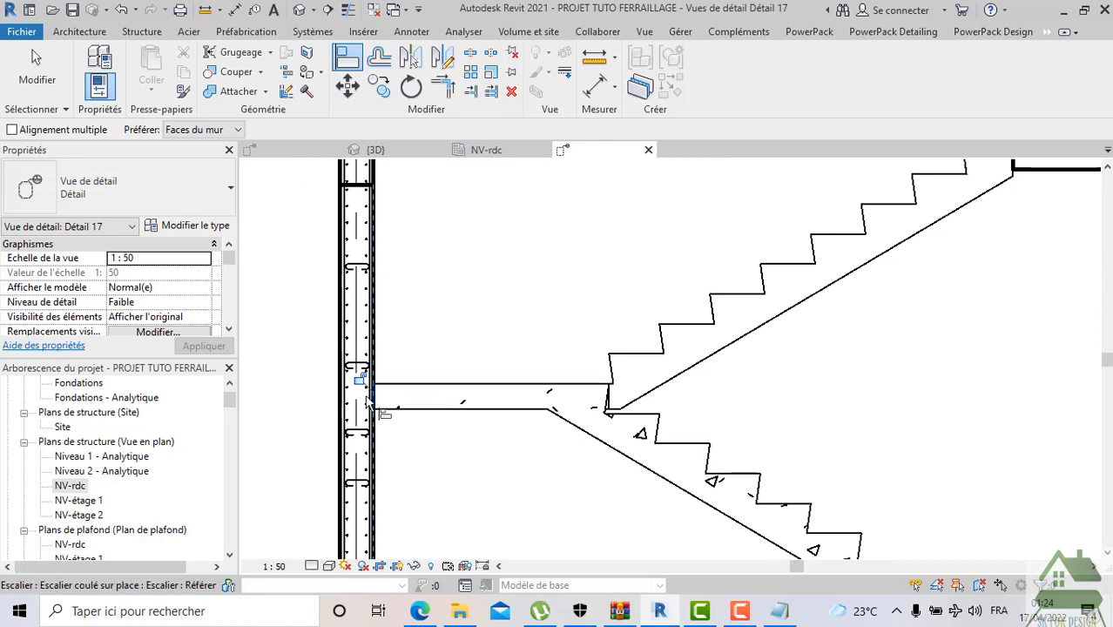
pyautogui.scroll(-2, 439, 466)
pyautogui.scroll(-2, 461, 475)
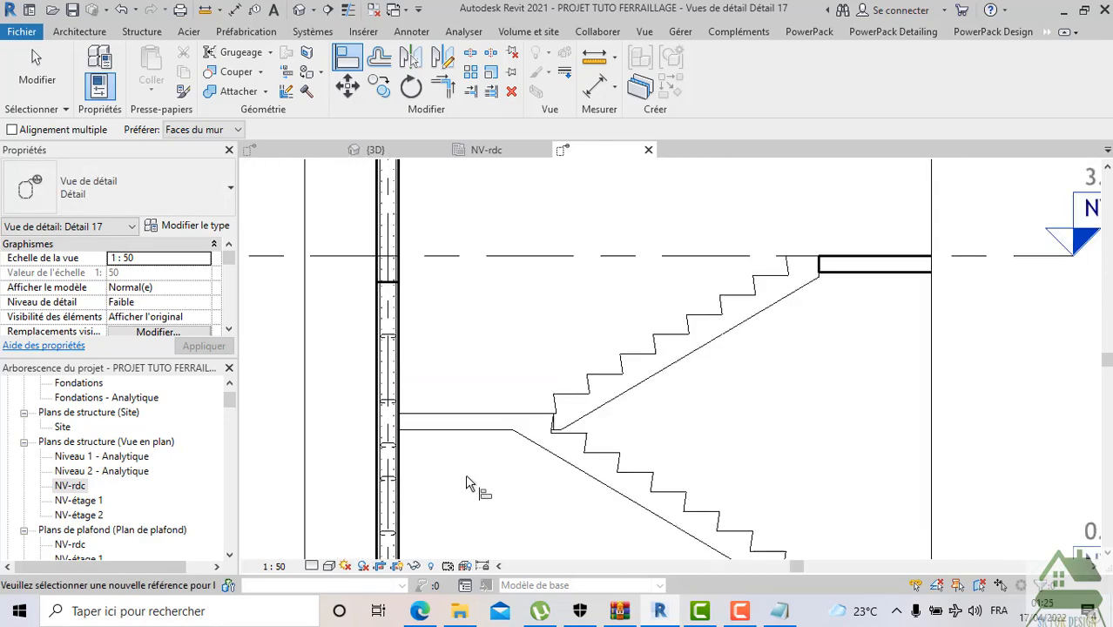
pyautogui.press('Escape')
pyautogui.click(550, 387)
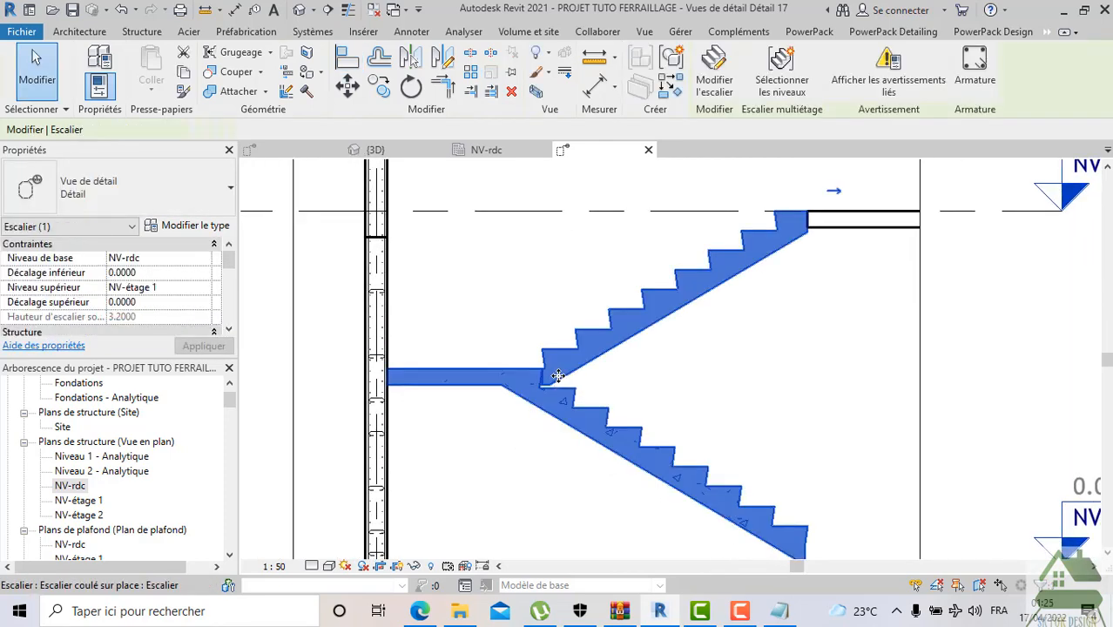
pyautogui.scroll(2, 546, 387)
pyautogui.click(544, 460)
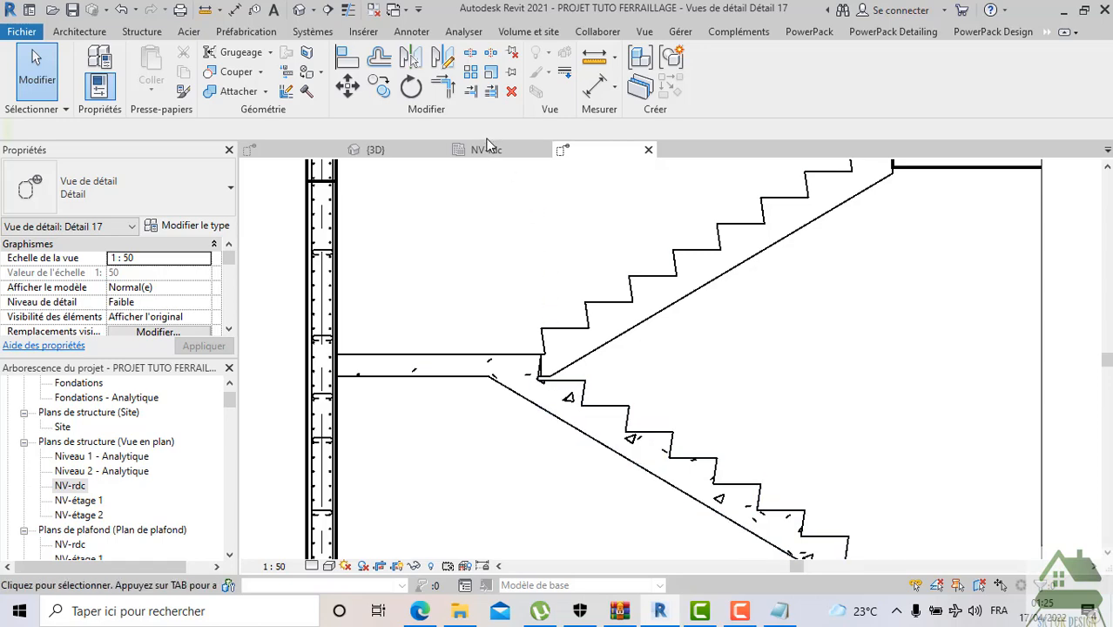
# Set the stair type's right support to "Limon à la française (fermé)" and apply it to the stair
pyautogui.scroll(3, 562, 357)
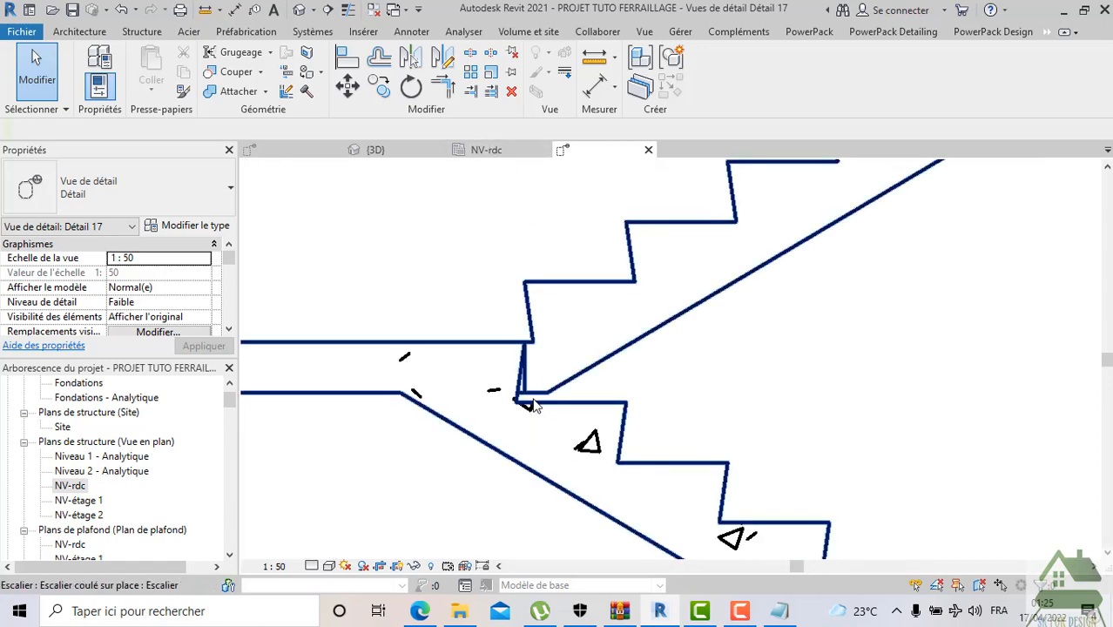
pyautogui.click(533, 405)
pyautogui.scroll(-1, 533, 404)
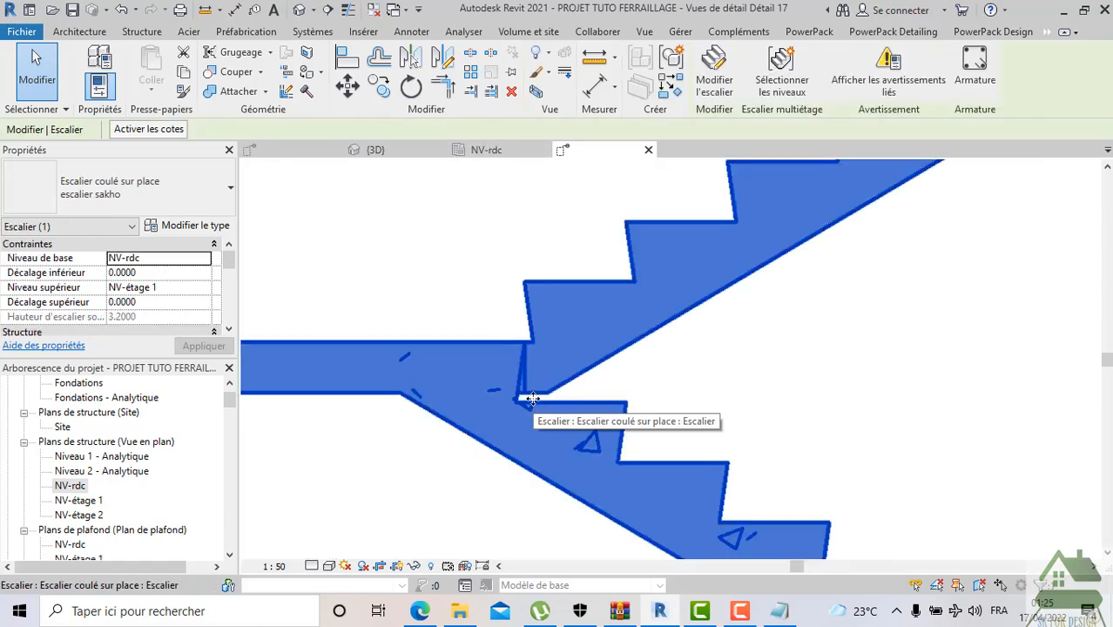
pyautogui.click(187, 225)
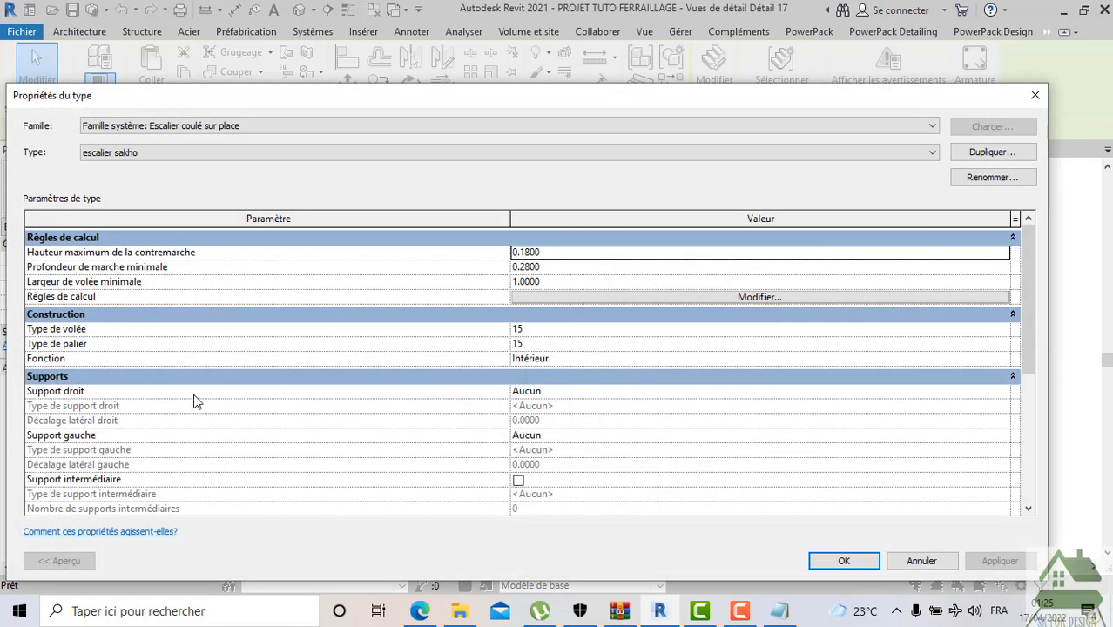
pyautogui.click(1003, 391)
pyautogui.click(1004, 392)
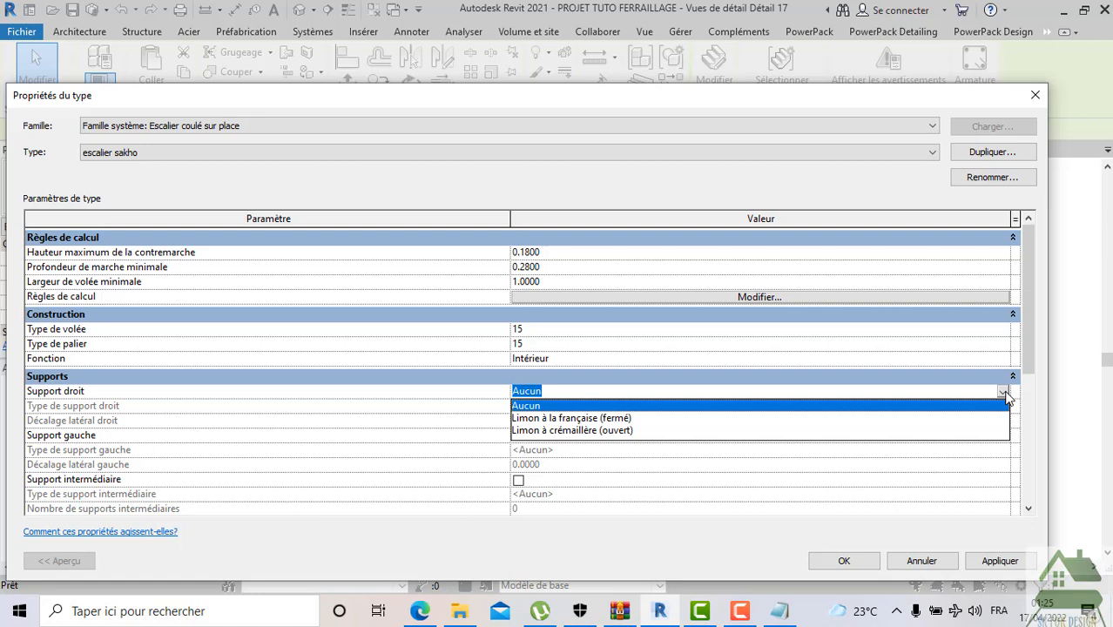
pyautogui.click(638, 420)
pyautogui.click(995, 561)
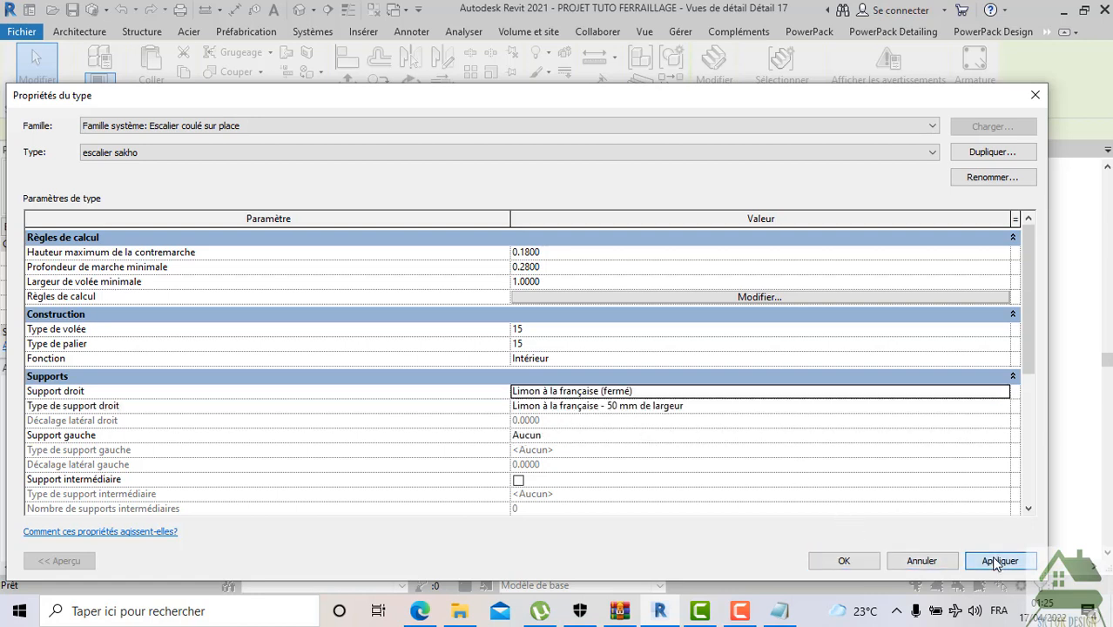
pyautogui.click(838, 562)
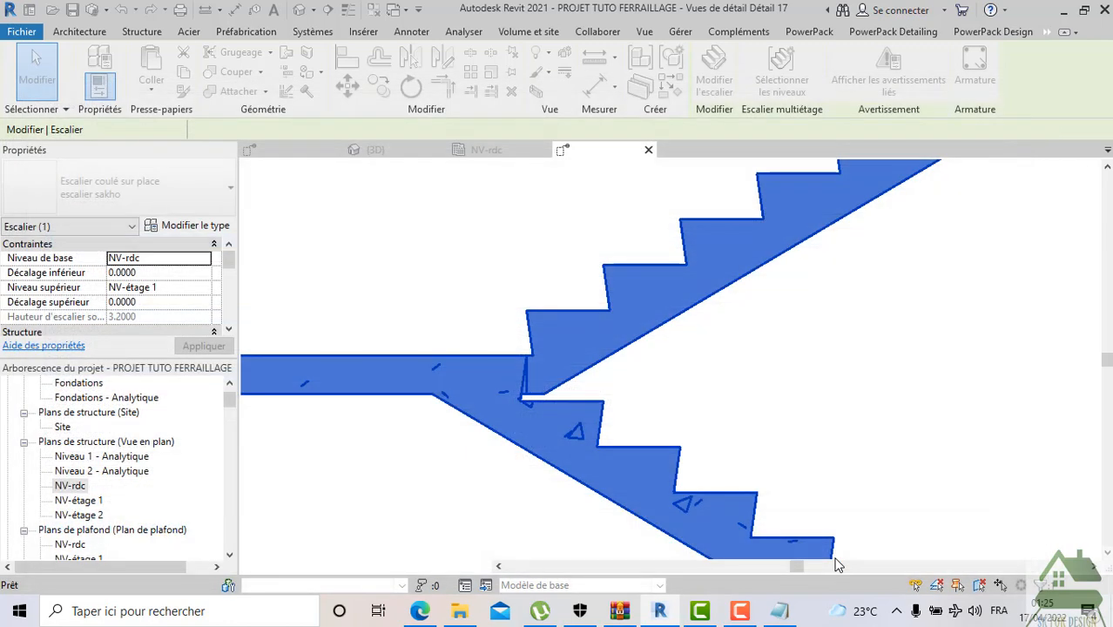
pyautogui.click(521, 514)
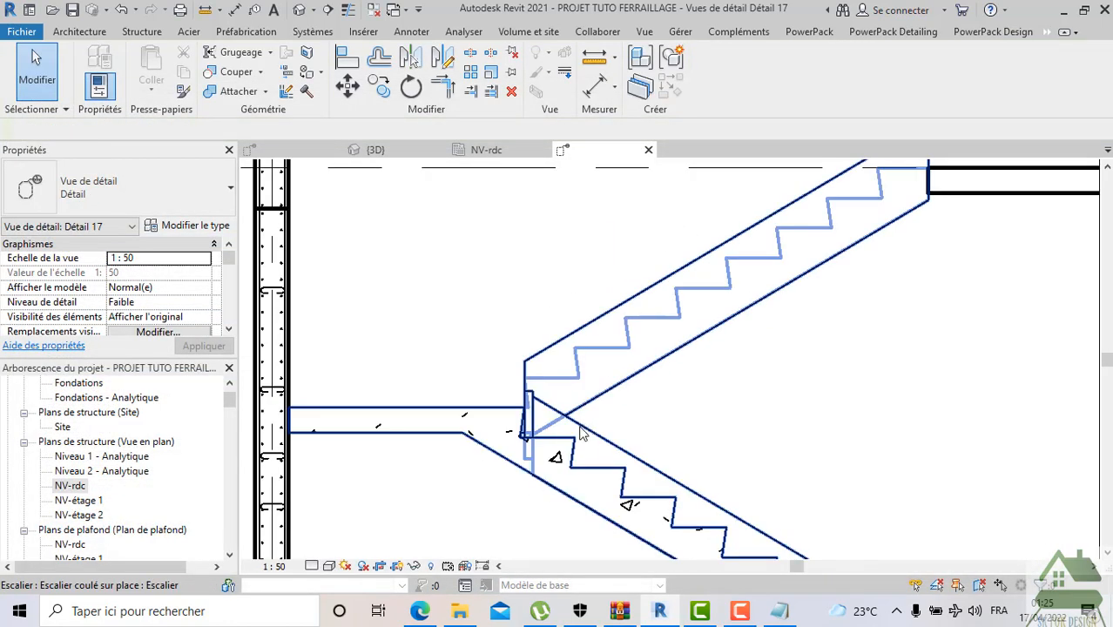
# Set the right support of the stair type "escalier sakho" back to "Aucun"
pyautogui.click(187, 226)
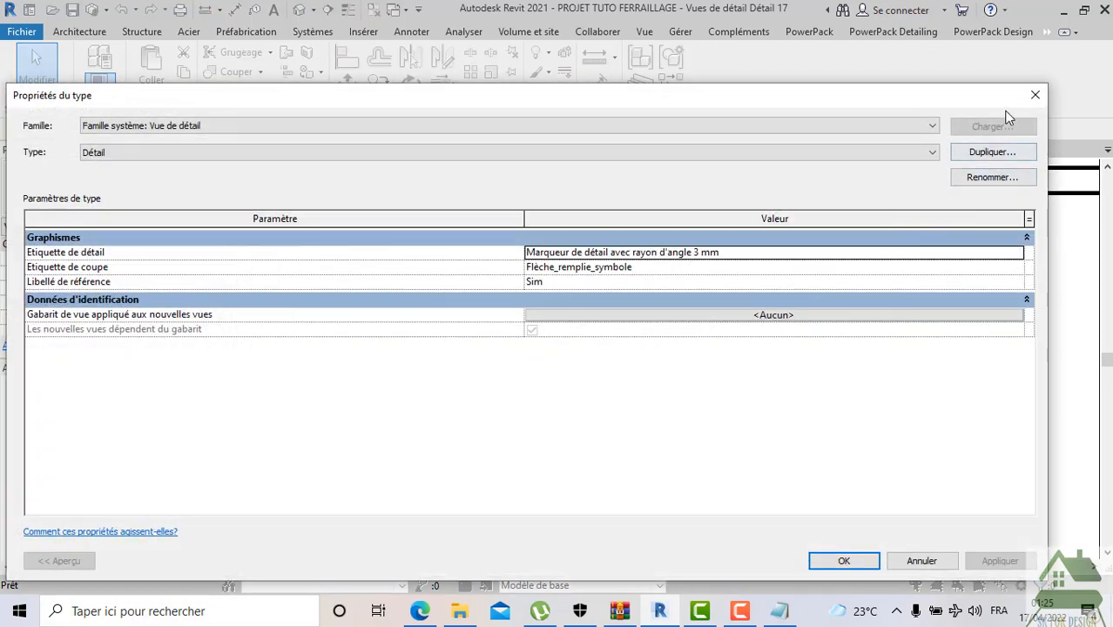
pyautogui.click(1034, 95)
pyautogui.click(424, 441)
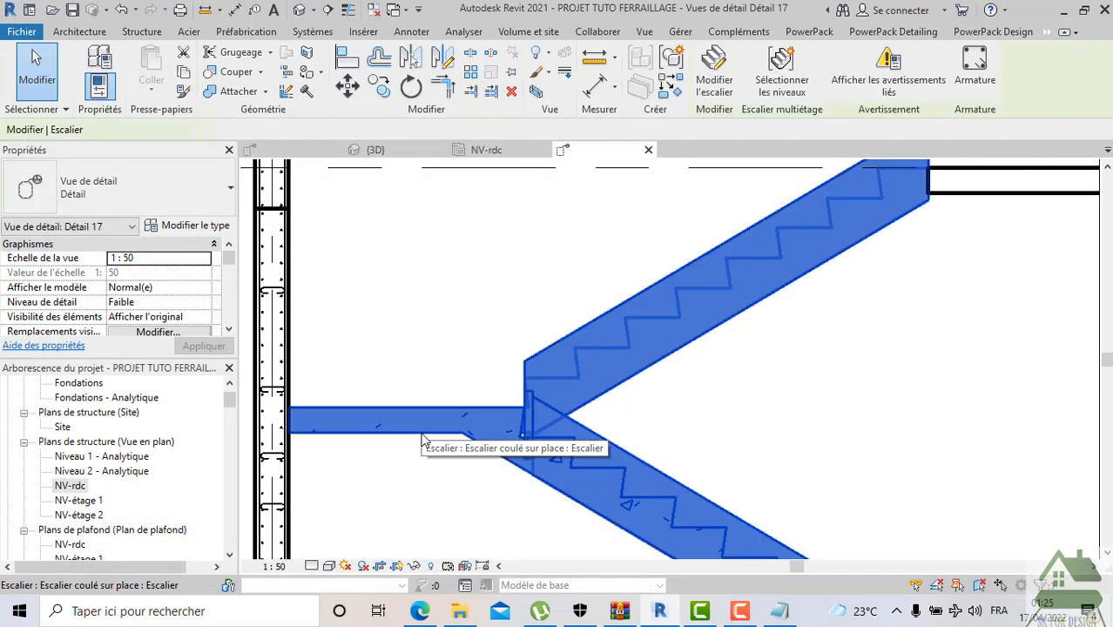
pyautogui.click(179, 230)
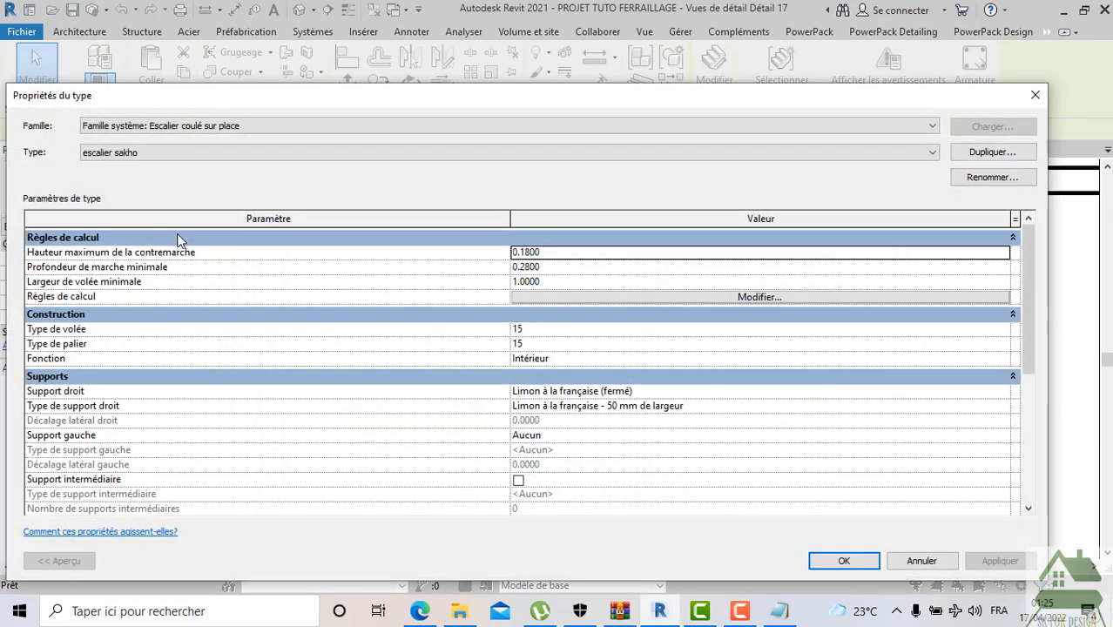
pyautogui.click(997, 393)
pyautogui.click(1001, 393)
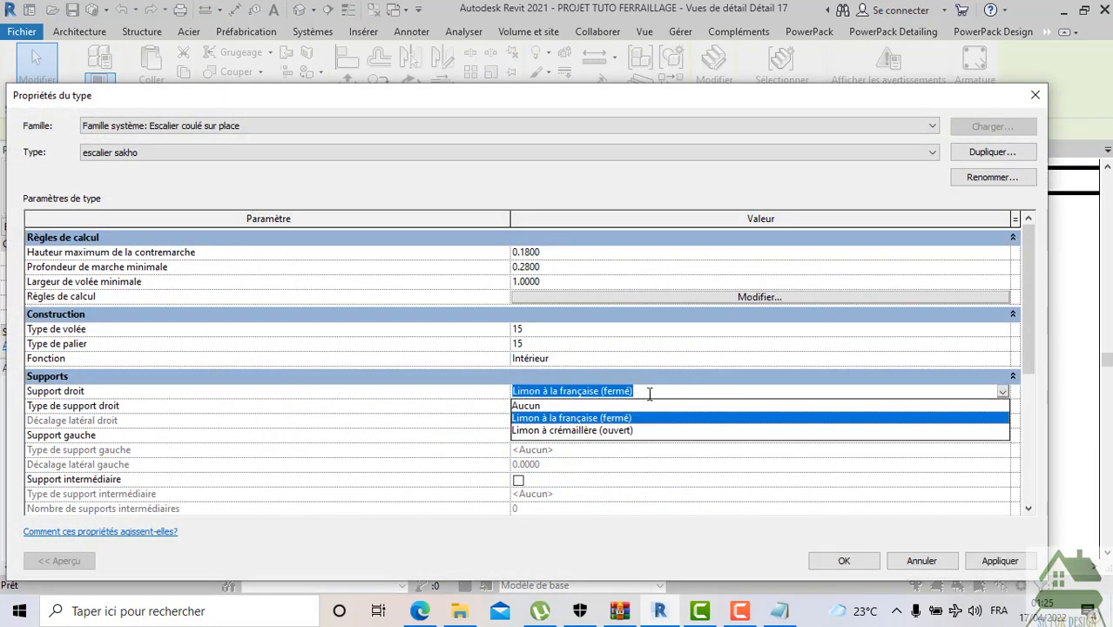
pyautogui.click(568, 407)
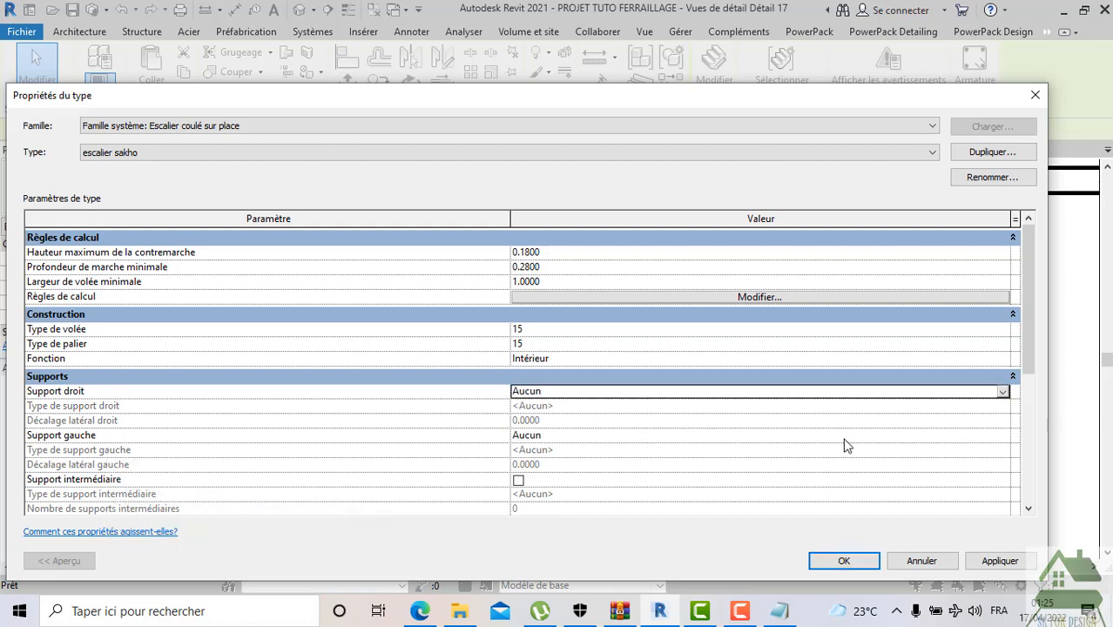
pyautogui.scroll(-2, 684, 479)
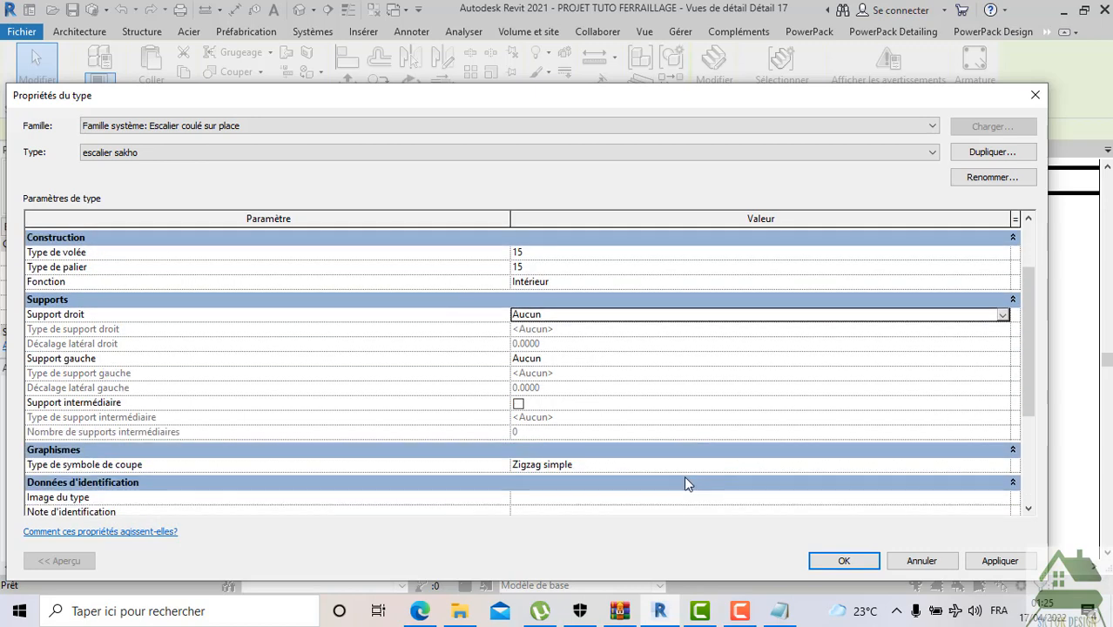
pyautogui.scroll(-2, 685, 479)
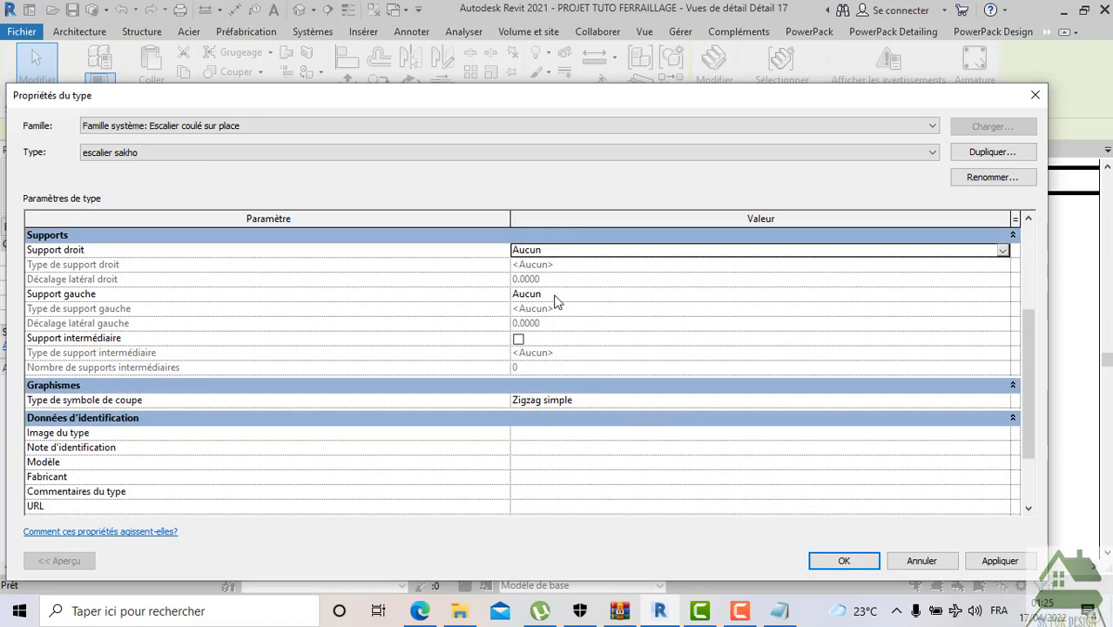
pyautogui.scroll(3, 179, 300)
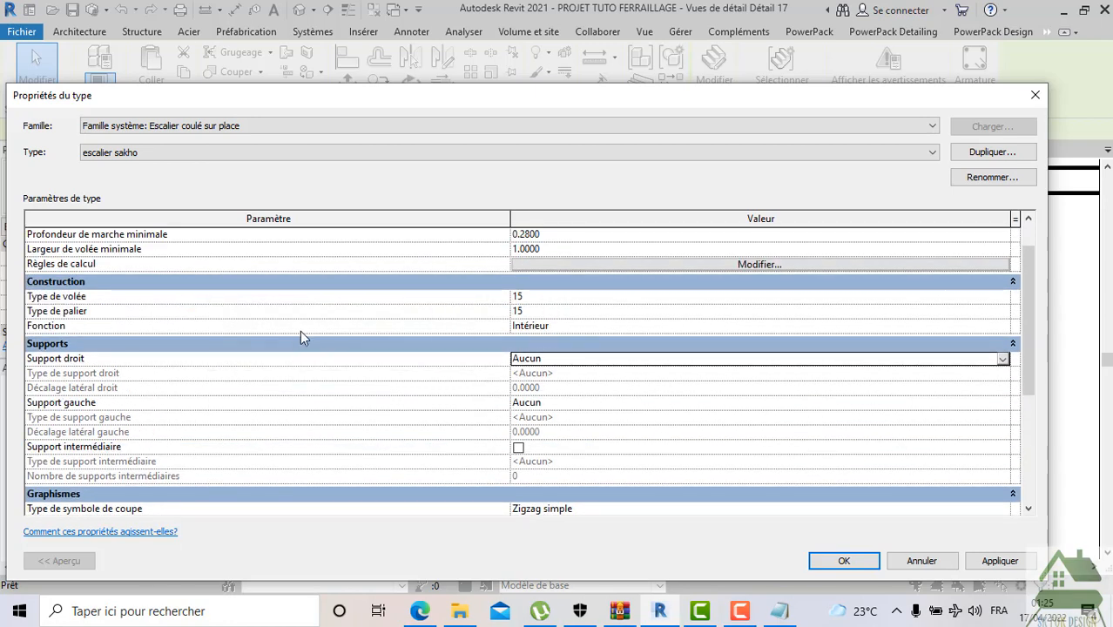
pyautogui.click(1002, 327)
pyautogui.click(1003, 326)
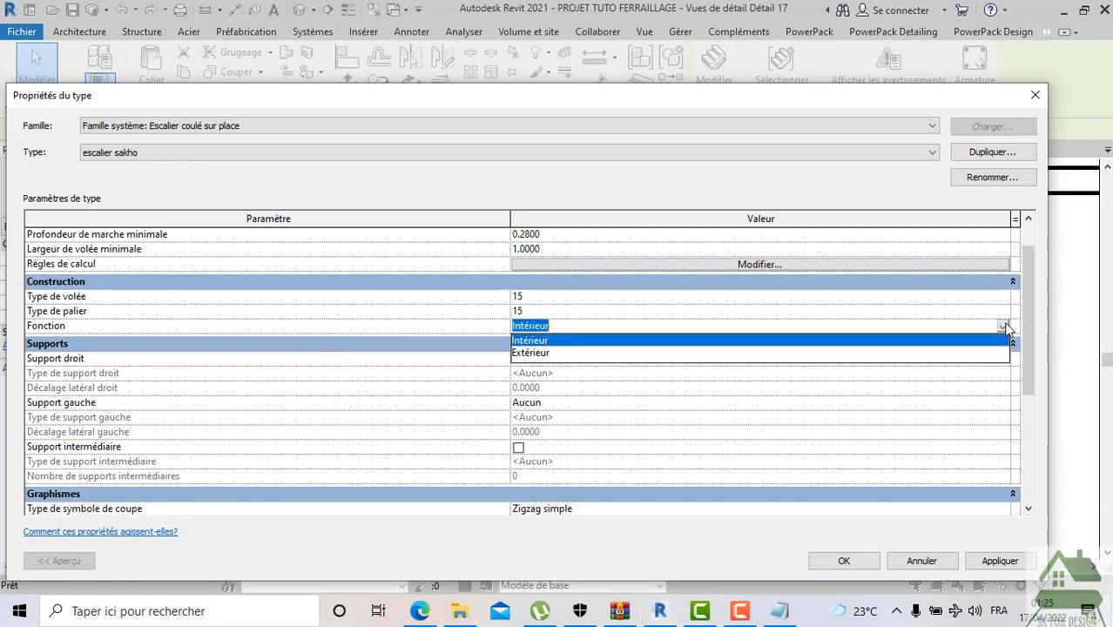
pyautogui.click(1004, 326)
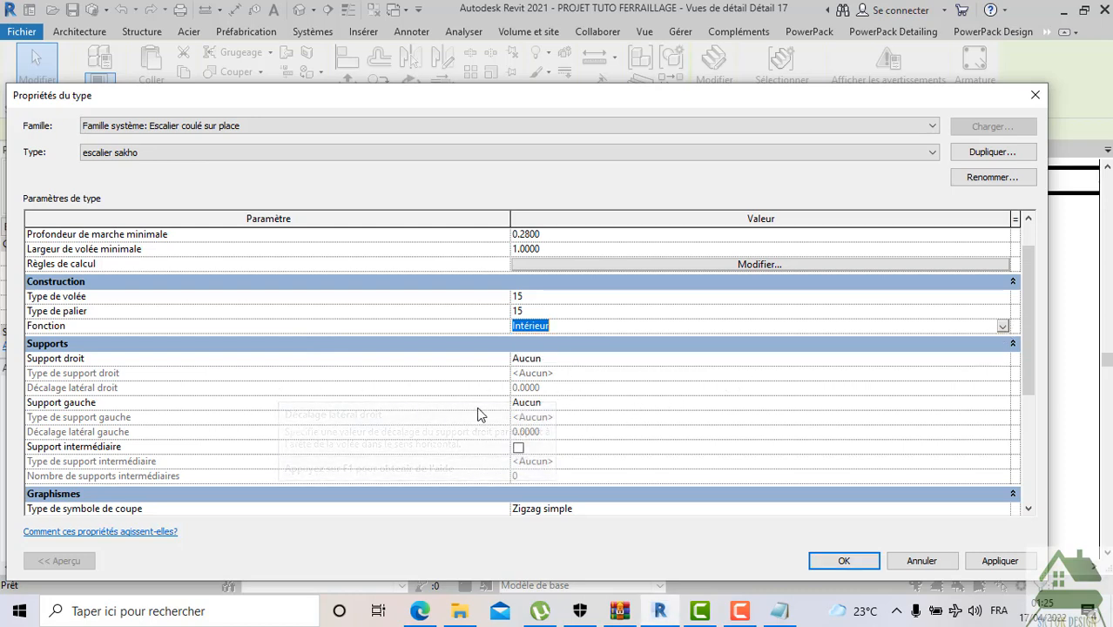
# Enable the intermediate support in the stair type's properties and apply the type changes to the stair
pyautogui.scroll(-1, 607, 418)
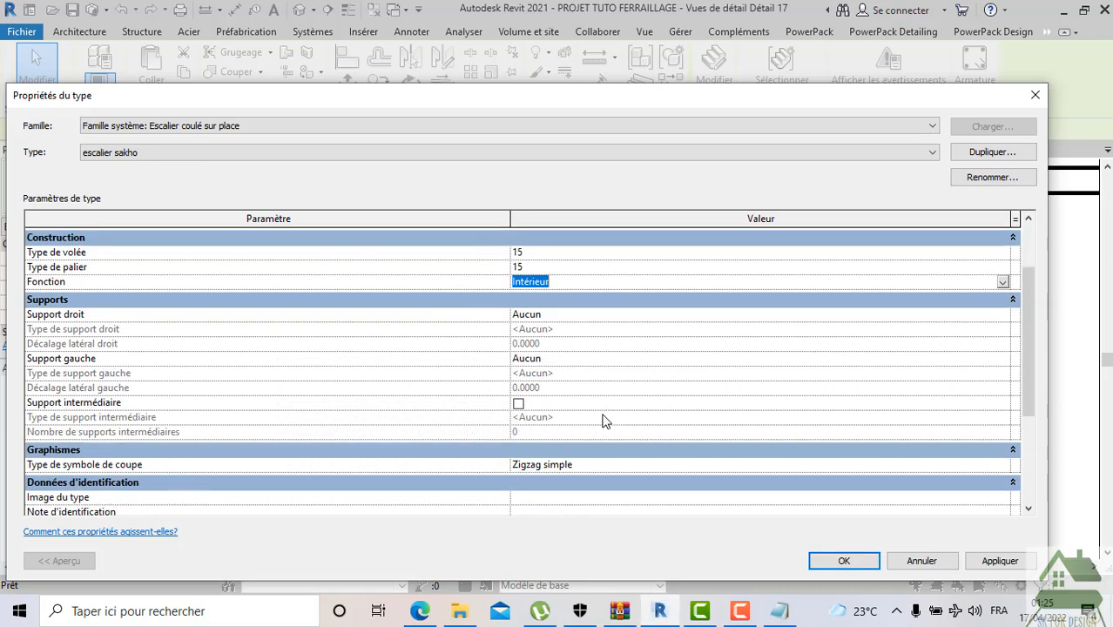
pyautogui.click(518, 404)
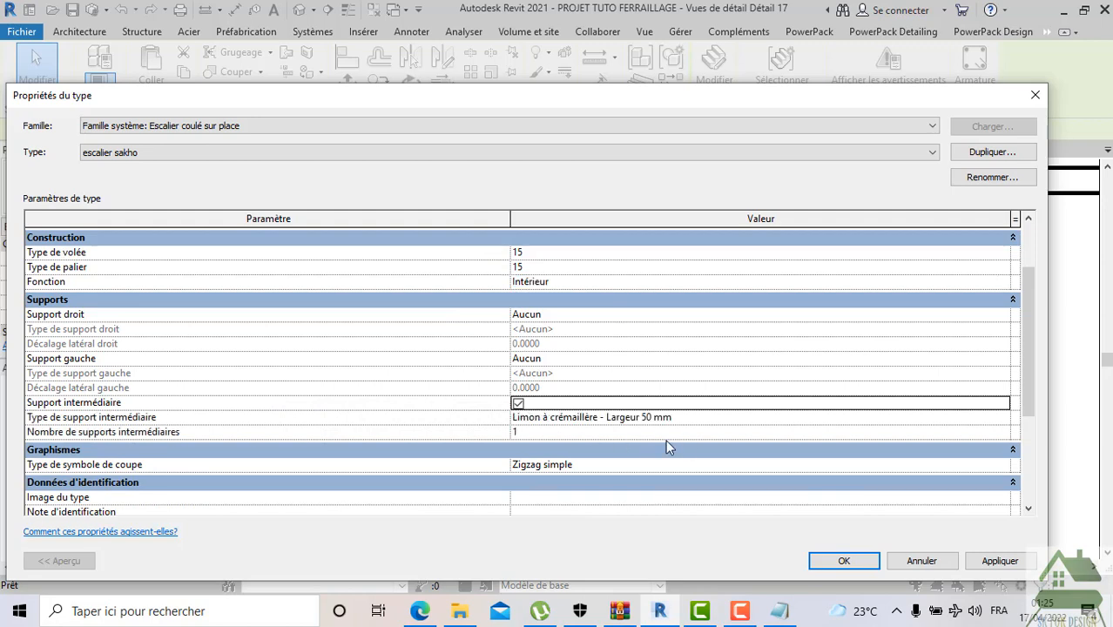
pyautogui.click(992, 561)
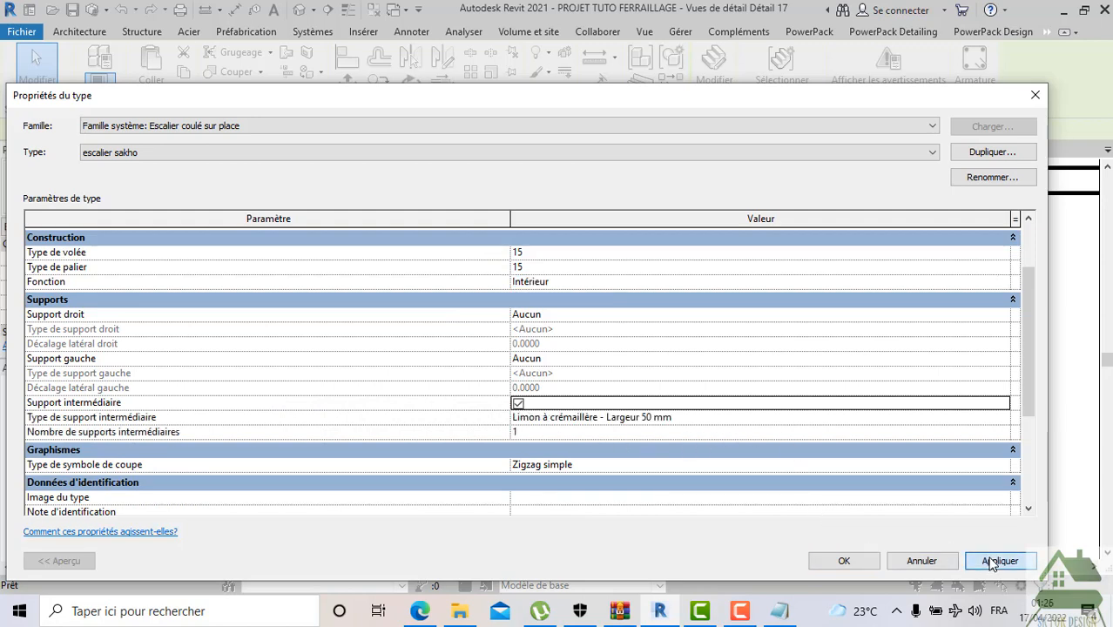
pyautogui.click(852, 562)
pyautogui.scroll(-5, 666, 467)
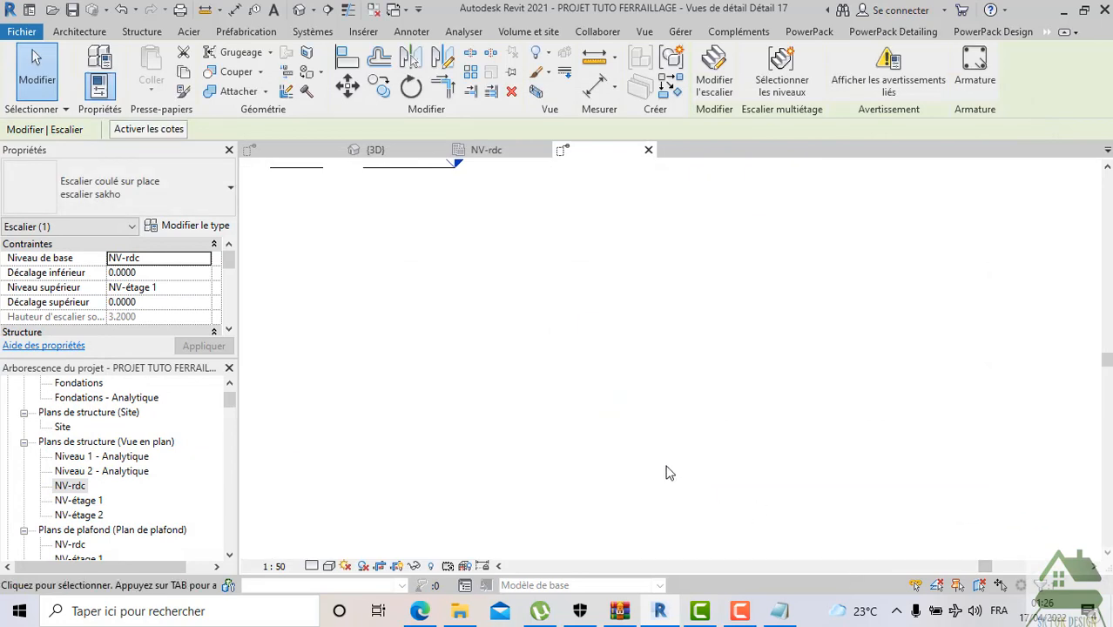
# Examine the junction between the landing and the two stair runs in the detail section
pyautogui.click(318, 457)
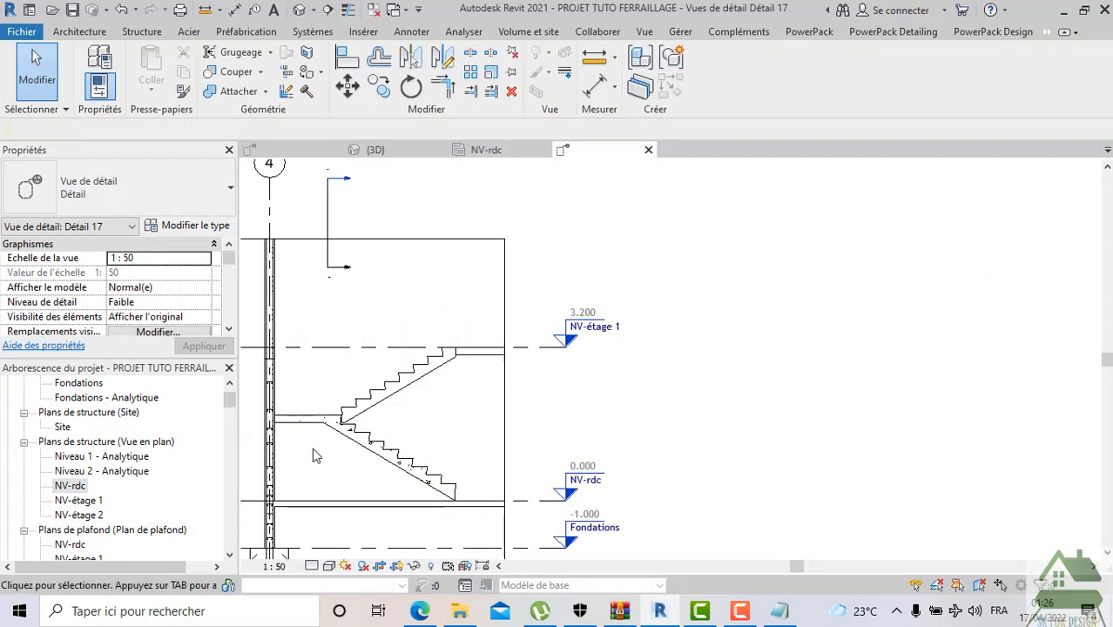
pyautogui.scroll(2, 309, 447)
pyautogui.scroll(2, 424, 387)
pyautogui.scroll(2, 427, 385)
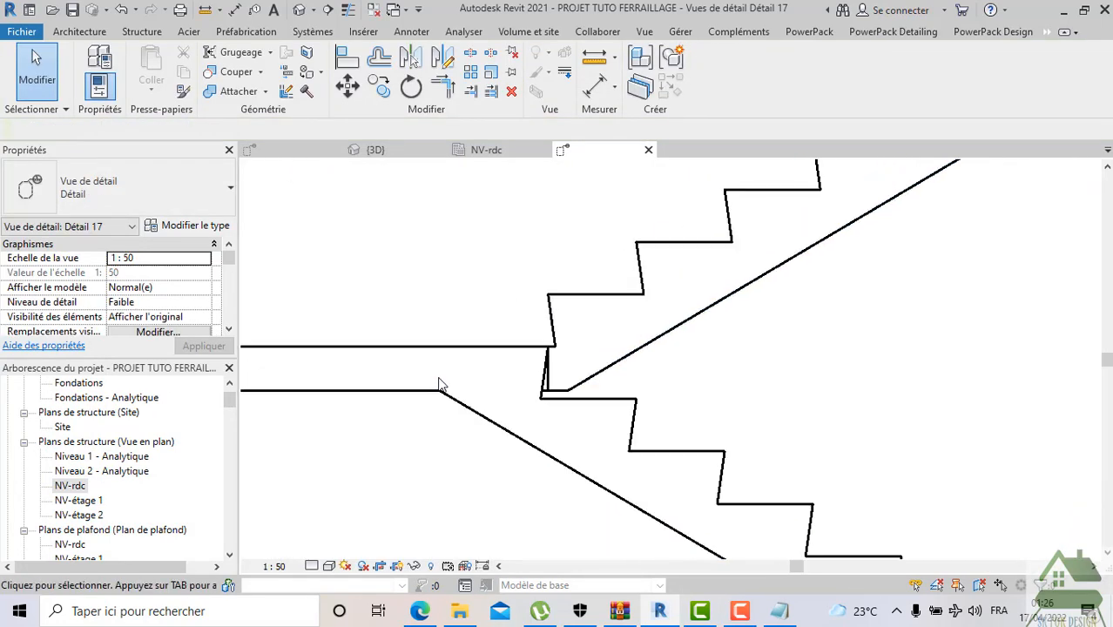
pyautogui.click(560, 405)
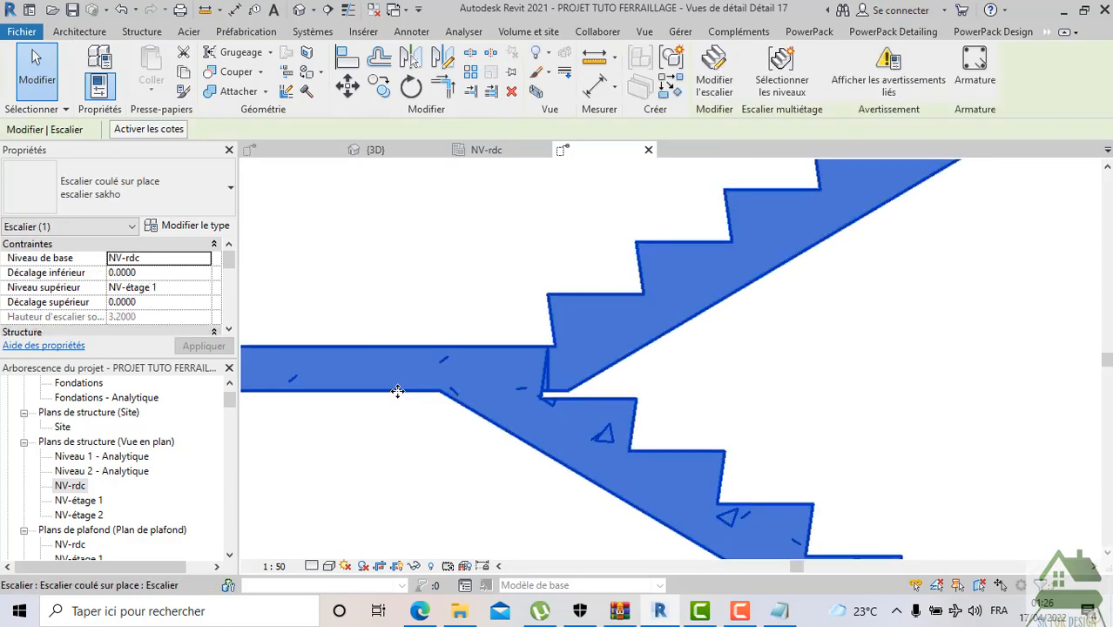
pyautogui.click(341, 182)
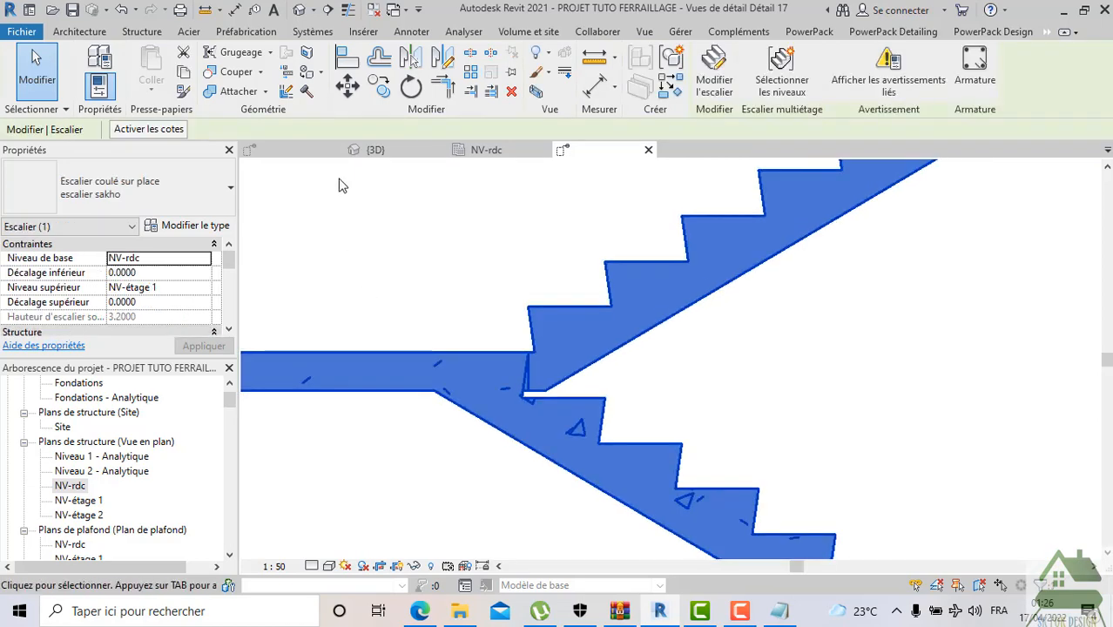
pyautogui.click(396, 393)
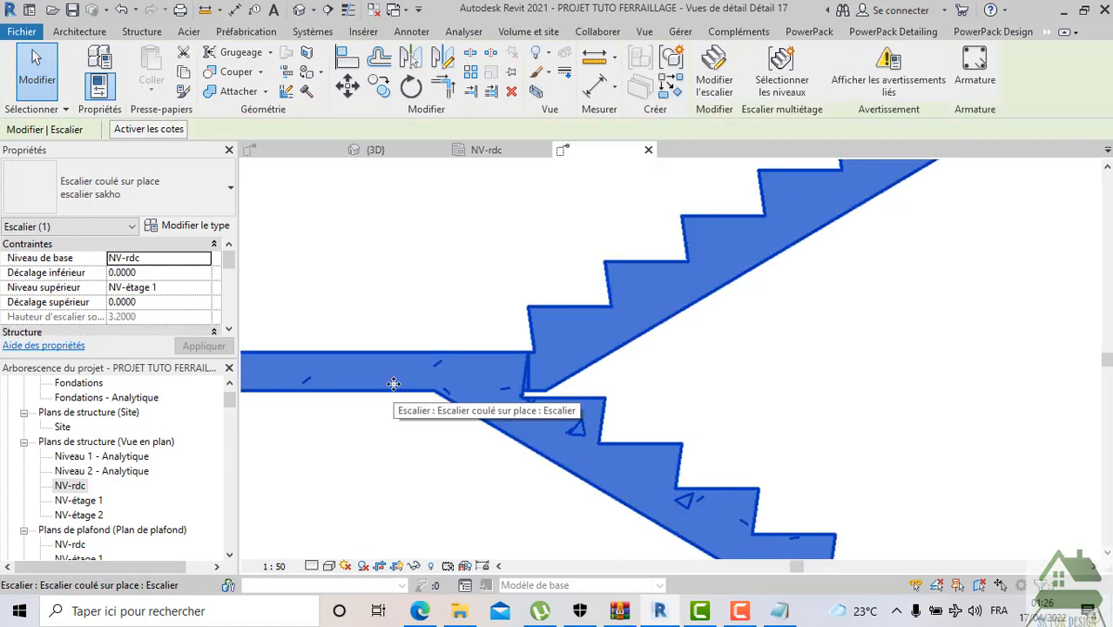
# Open the stair for editing in the NV-rdc plan, inspect the landing and both runs, and finish the edit
pyautogui.click(484, 150)
pyautogui.scroll(-1, 520, 229)
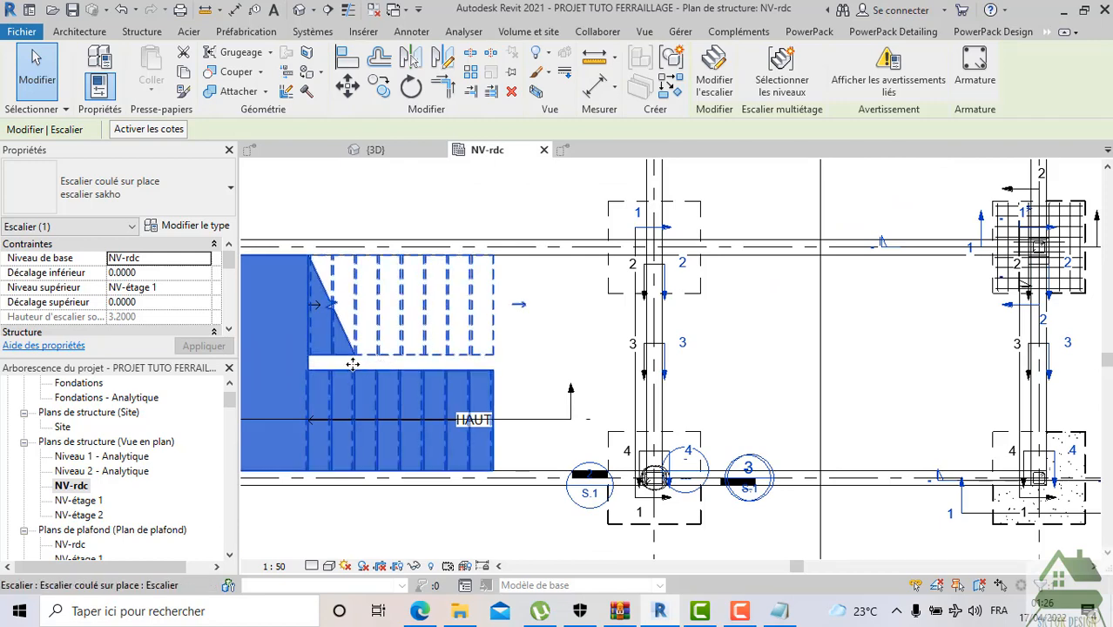
pyautogui.moveTo(351, 364); pyautogui.dragTo(503, 358, button='middle')
pyautogui.click(714, 72)
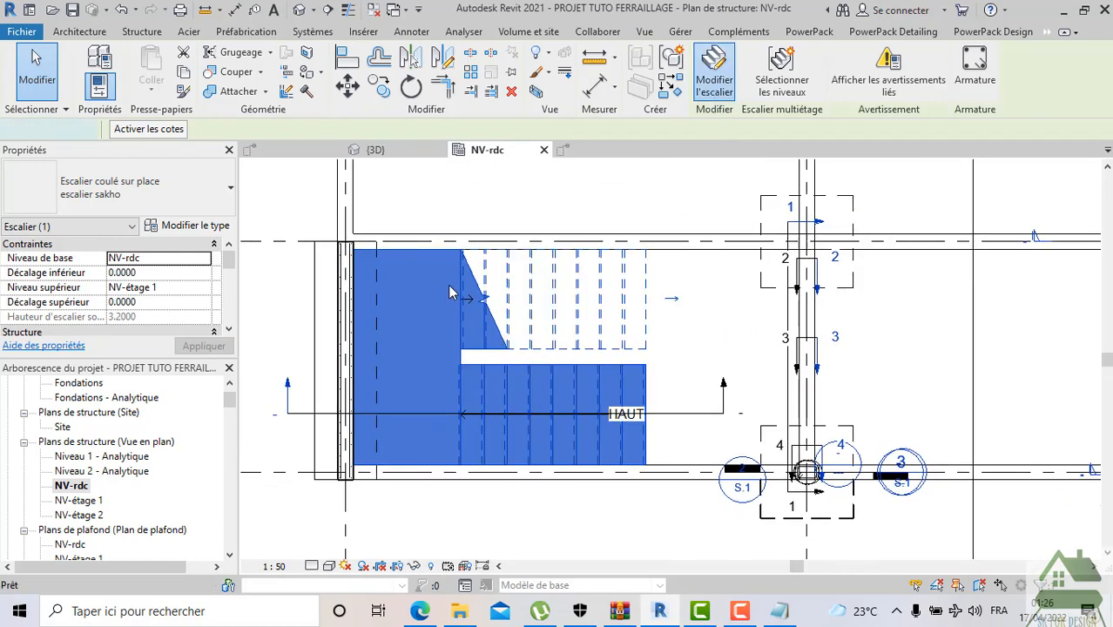
pyautogui.click(471, 372)
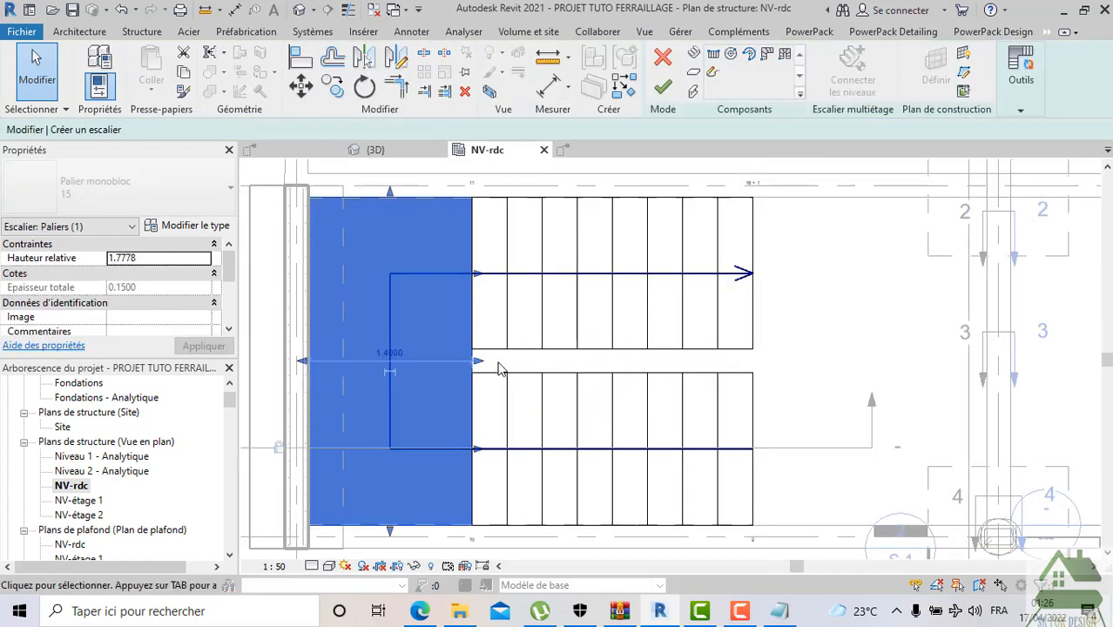
pyautogui.scroll(2, 476, 366)
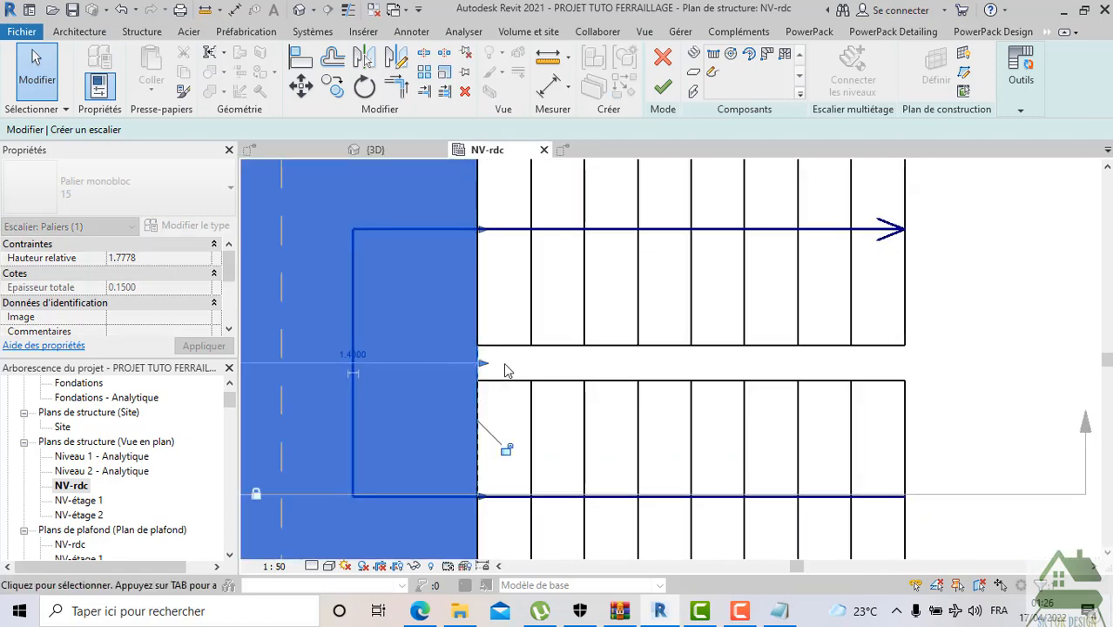
pyautogui.click(507, 369)
pyautogui.click(487, 353)
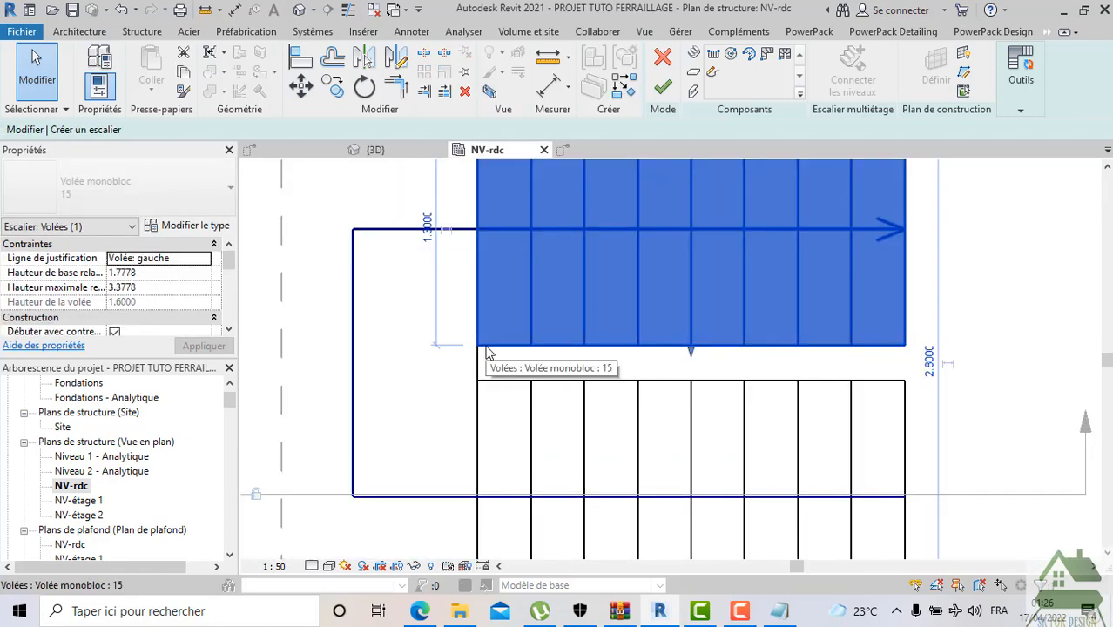
pyautogui.scroll(-2, 488, 351)
pyautogui.click(503, 376)
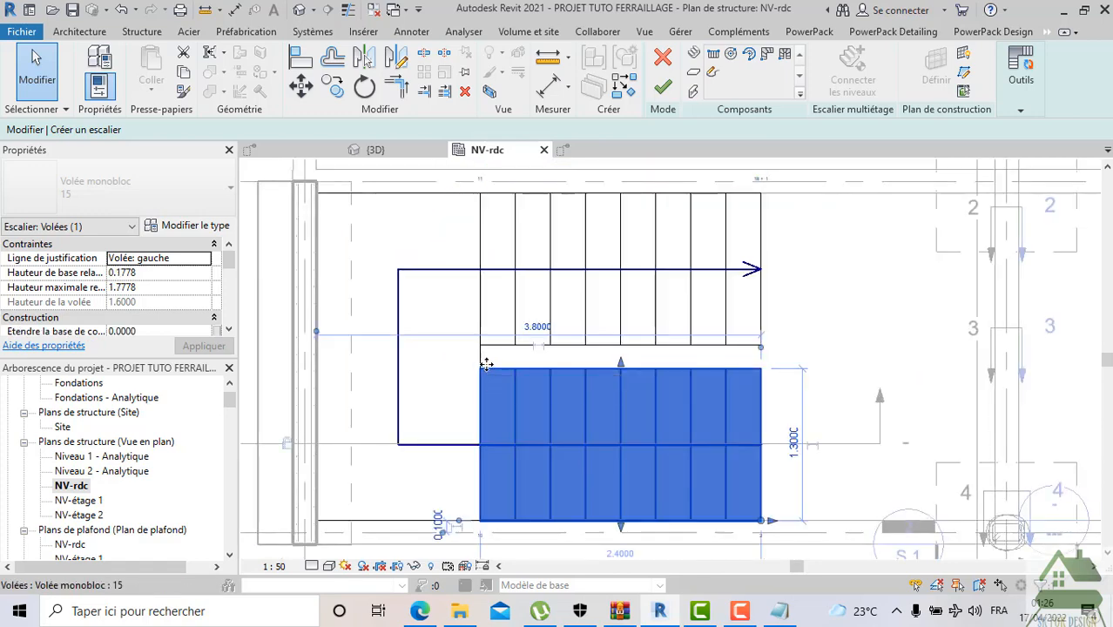
pyautogui.click(662, 87)
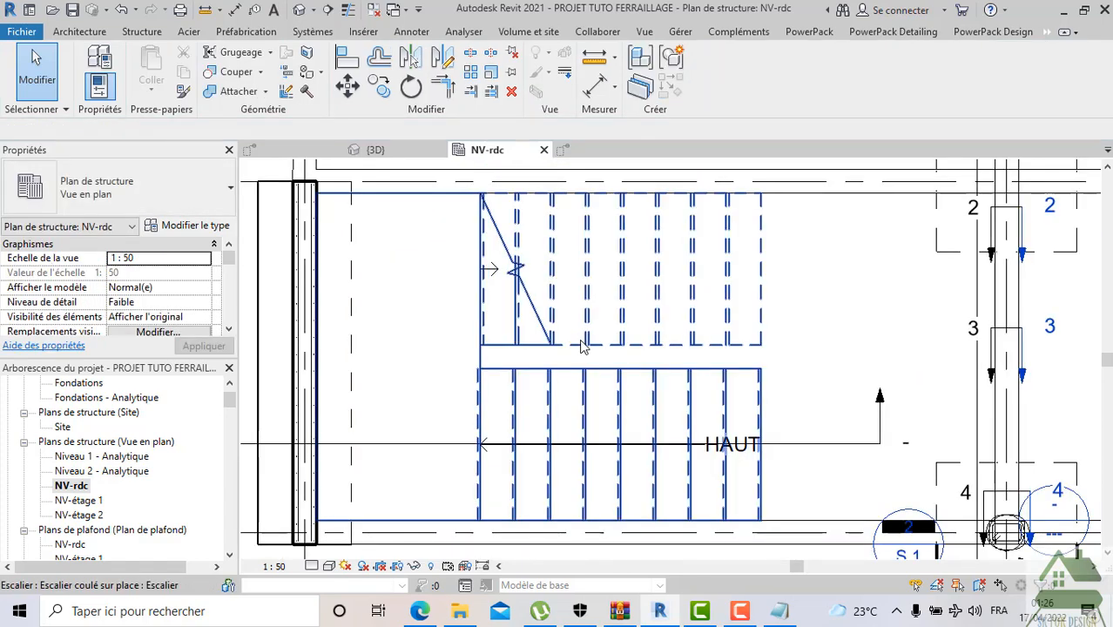
pyautogui.click(582, 351)
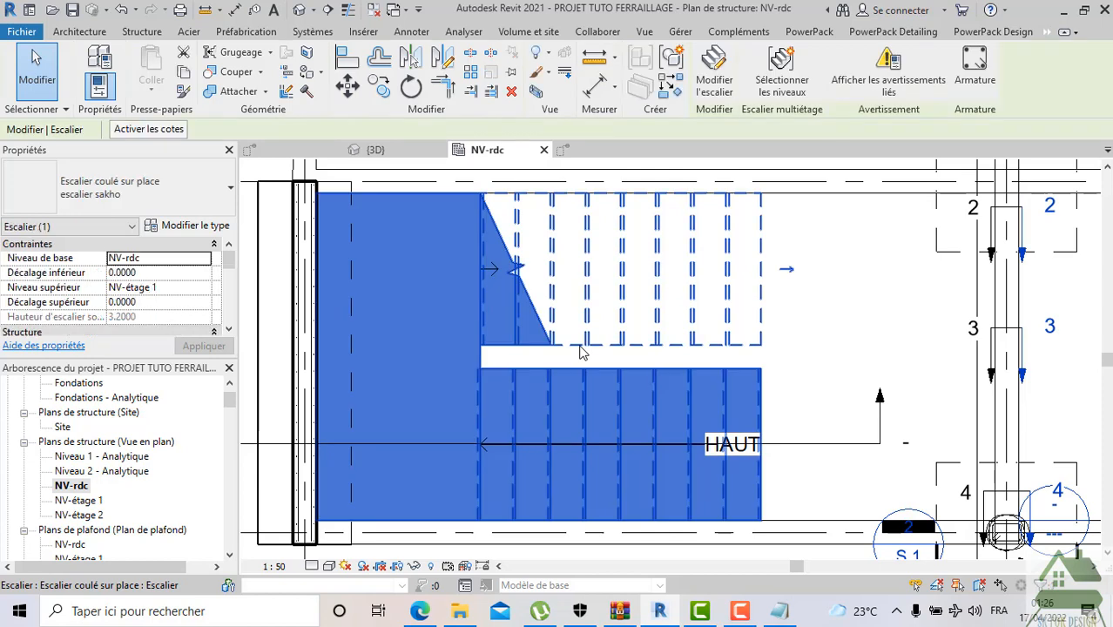
pyautogui.scroll(2, 554, 422)
pyautogui.press('Escape')
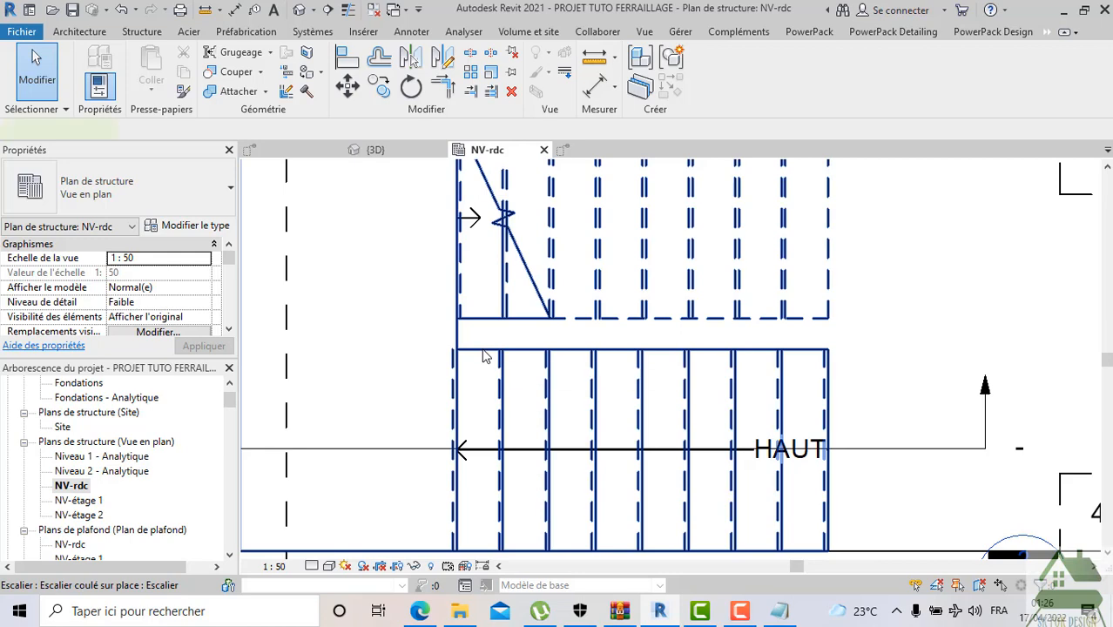
pyautogui.click(484, 351)
pyautogui.doubleClick(535, 265)
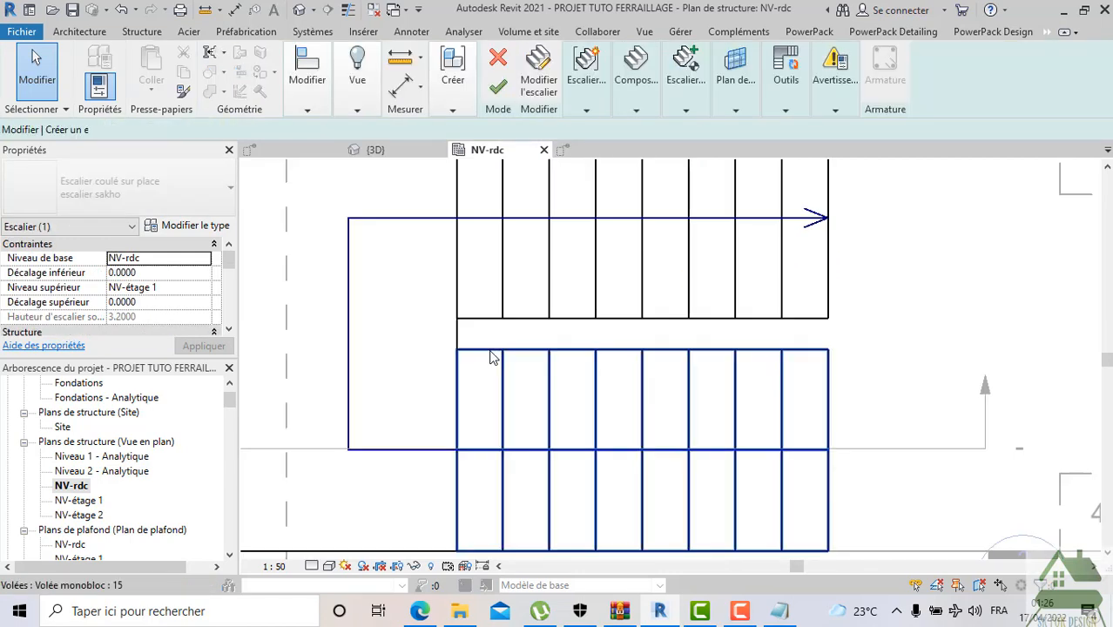
pyautogui.click(492, 357)
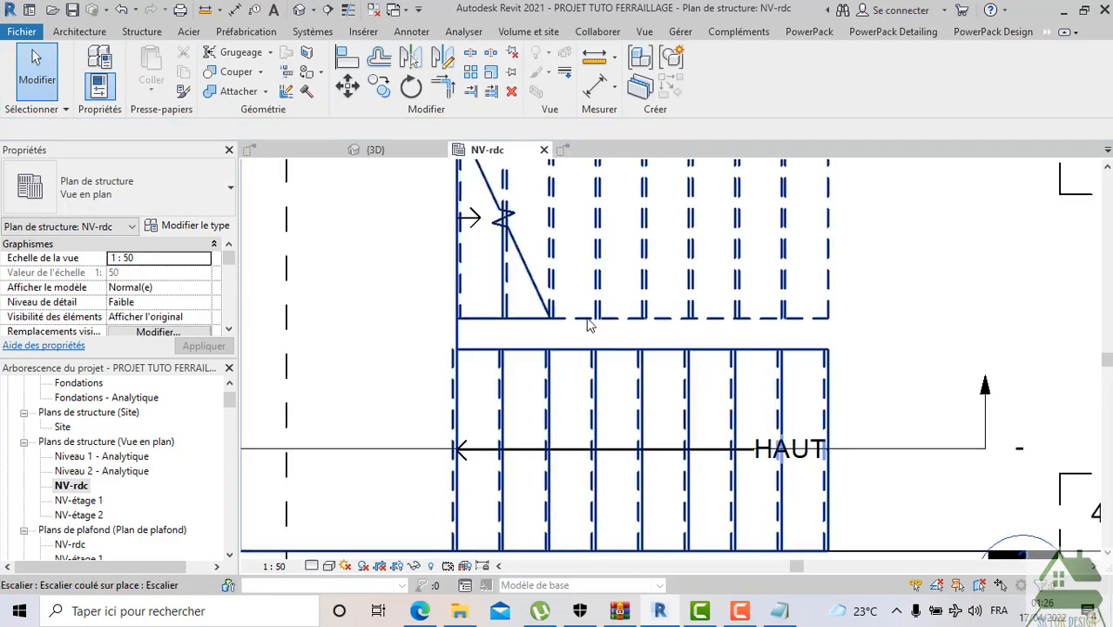
# Open the properties of landing type 15 from the stair type "escalier sakho"
pyautogui.click(477, 322)
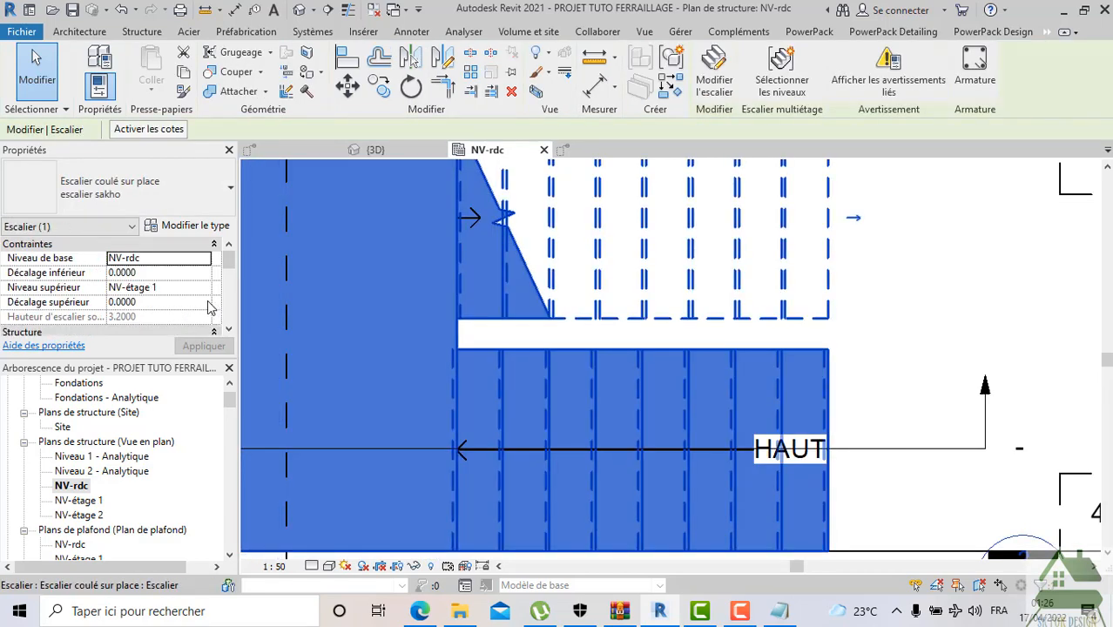
pyautogui.scroll(-3, 201, 307)
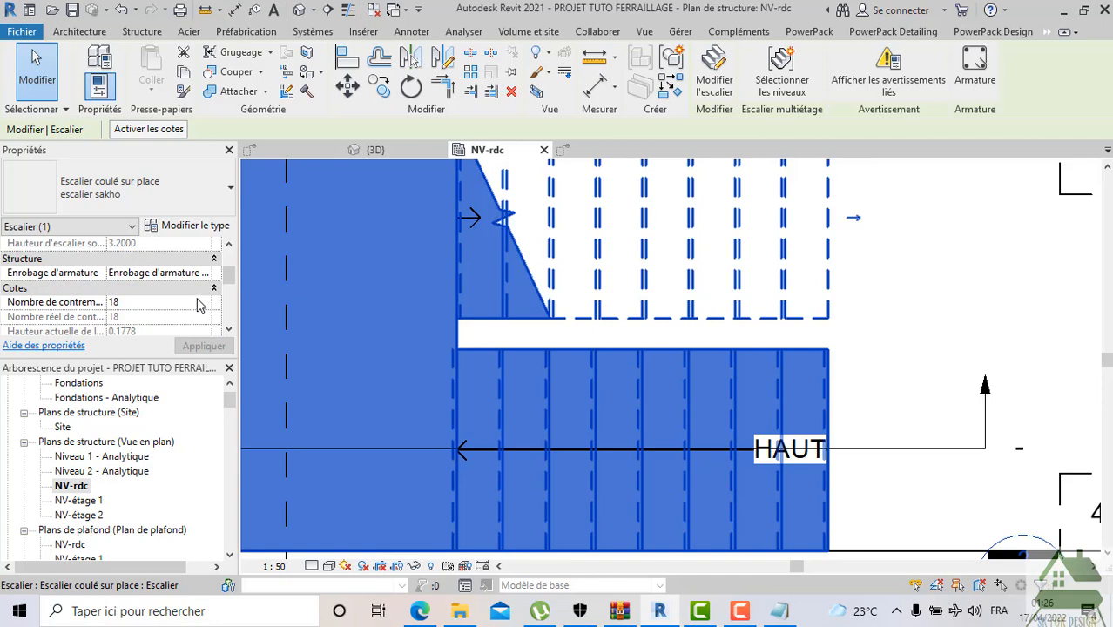
pyautogui.scroll(-3, 200, 296)
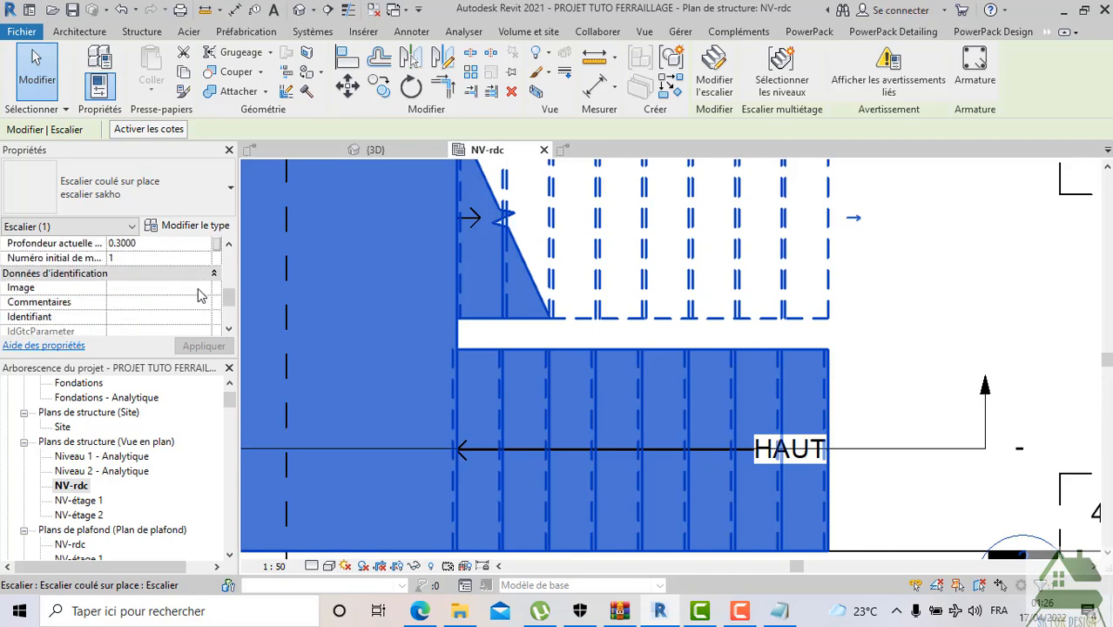
pyautogui.click(195, 225)
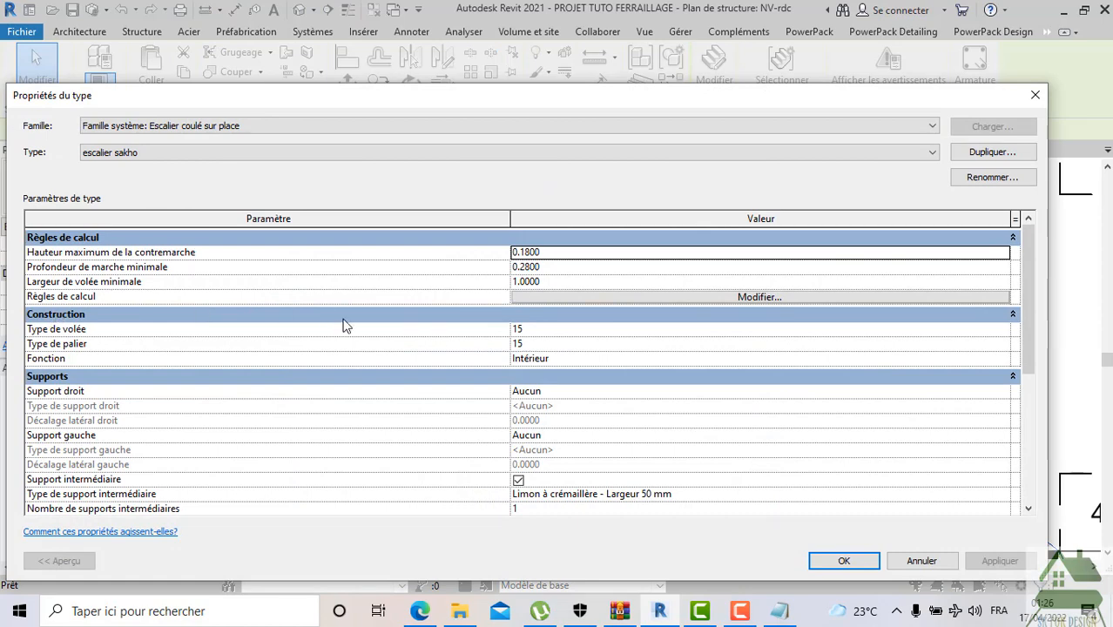
pyautogui.scroll(-3, 589, 434)
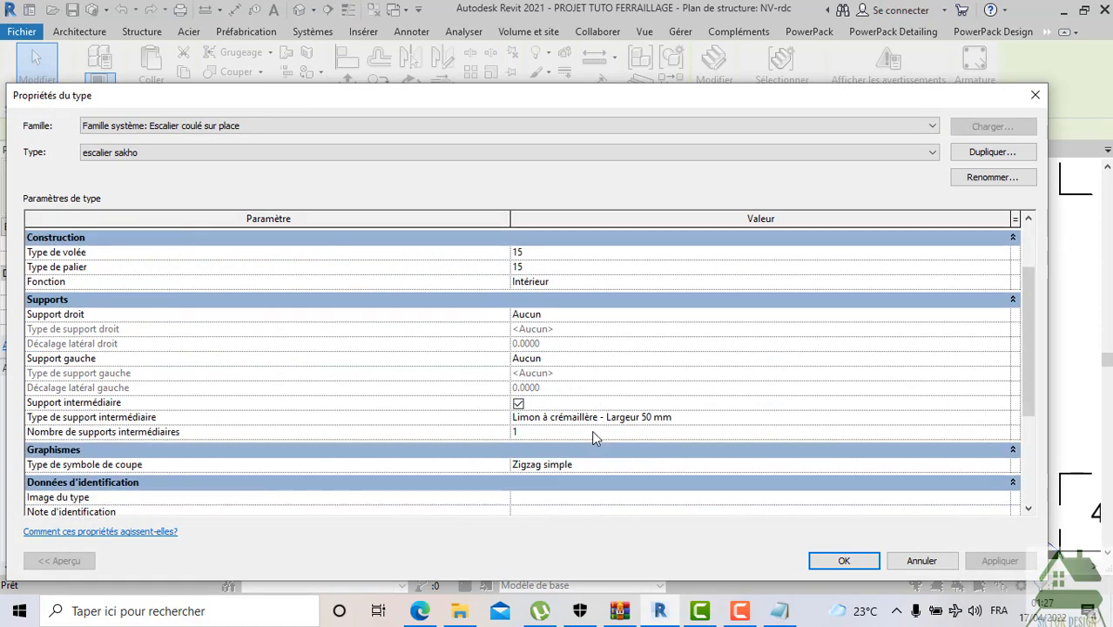
pyautogui.scroll(3, 601, 366)
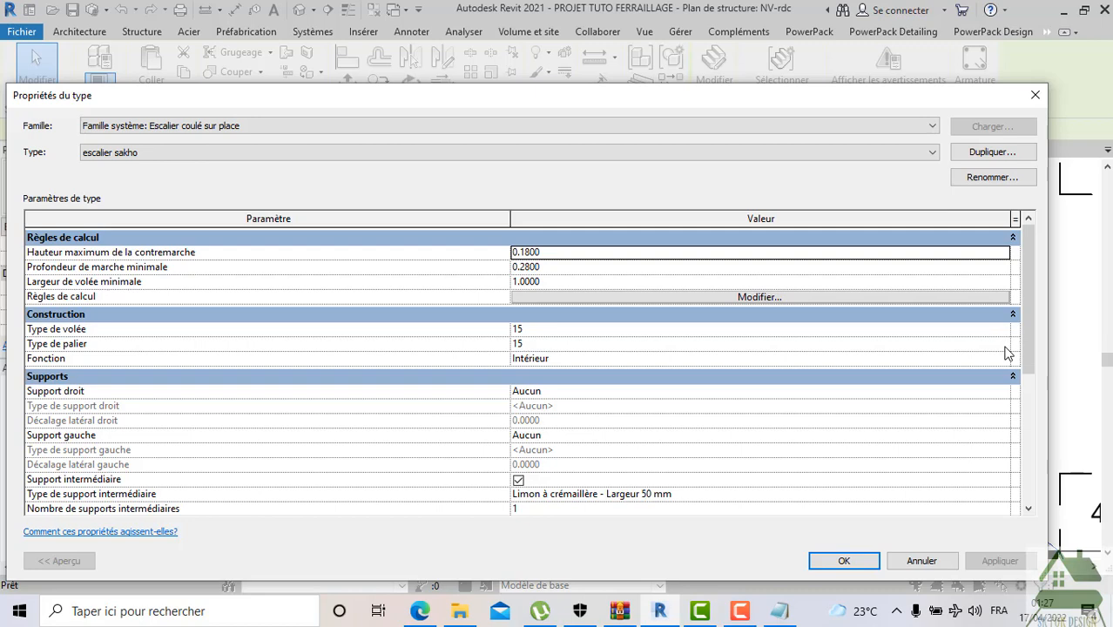
pyautogui.click(958, 343)
pyautogui.click(1003, 343)
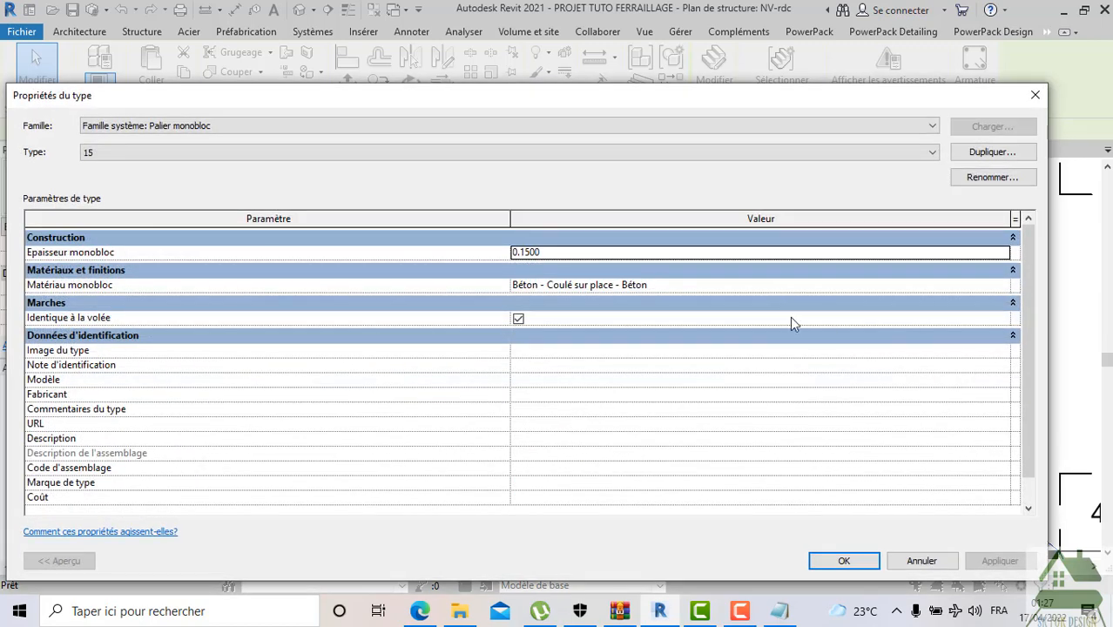
# Turn off "Identique à la volée" for landing type 15 and set its nosing length to 0
pyautogui.click(518, 318)
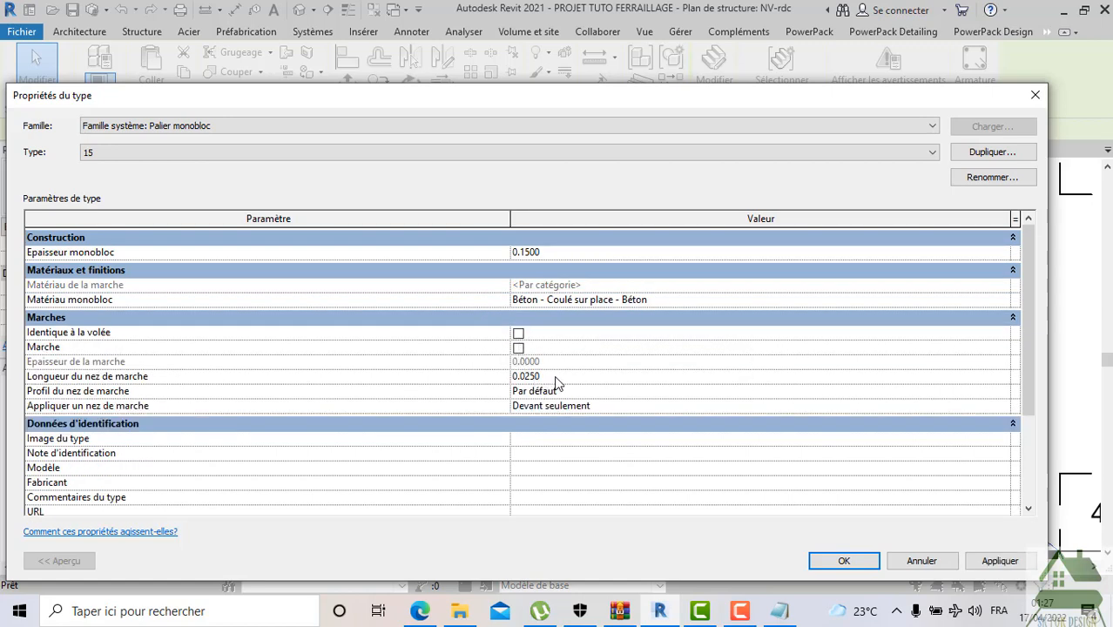
pyautogui.click(557, 383)
pyautogui.write('0')
pyautogui.press('Tab')
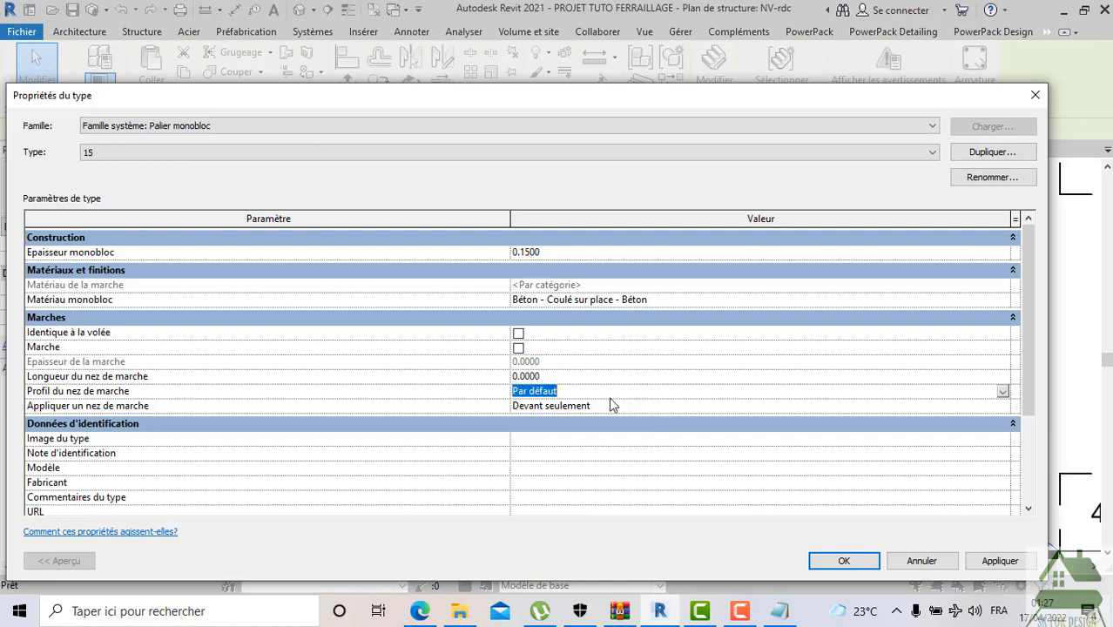
# Keep the landing nosing on "Devant seulement" and apply the landing type changes to the stair
pyautogui.click(1003, 406)
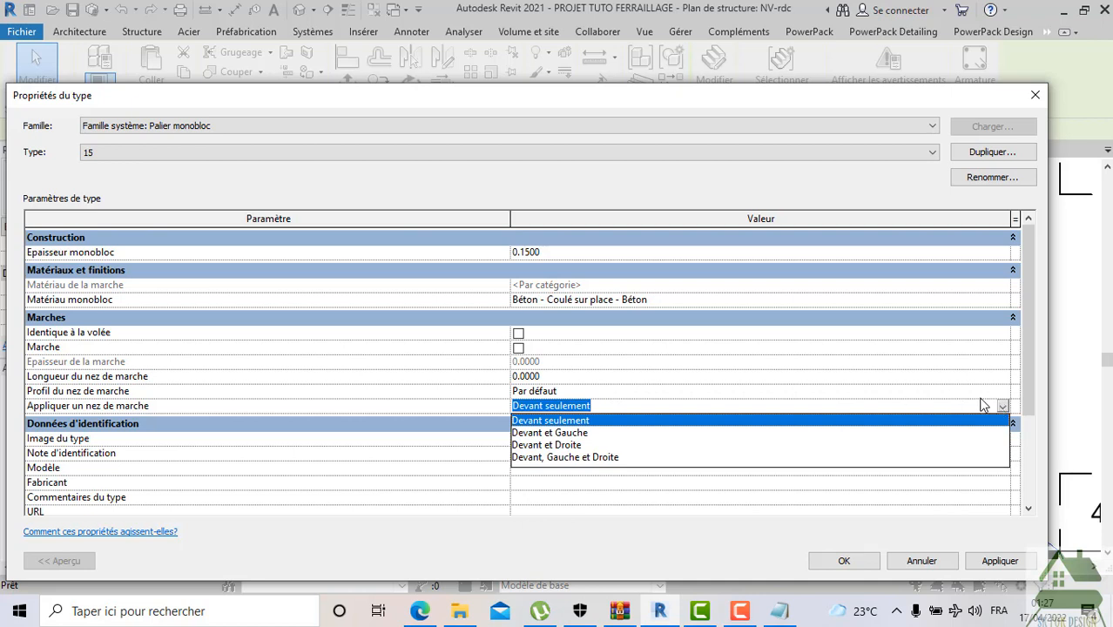
pyautogui.click(958, 393)
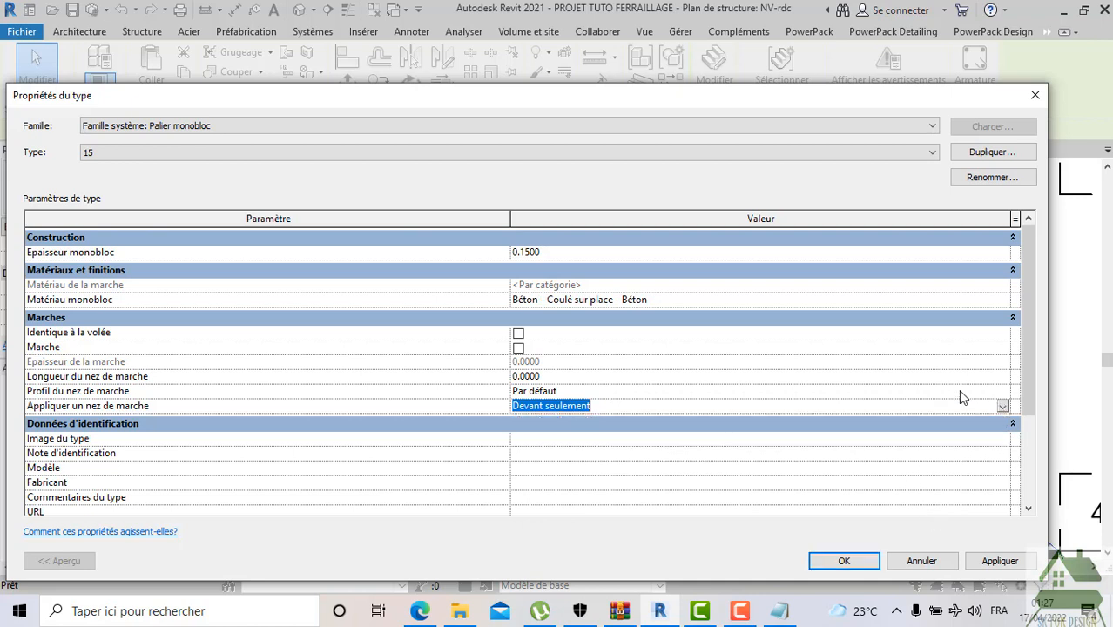
pyautogui.click(1003, 381)
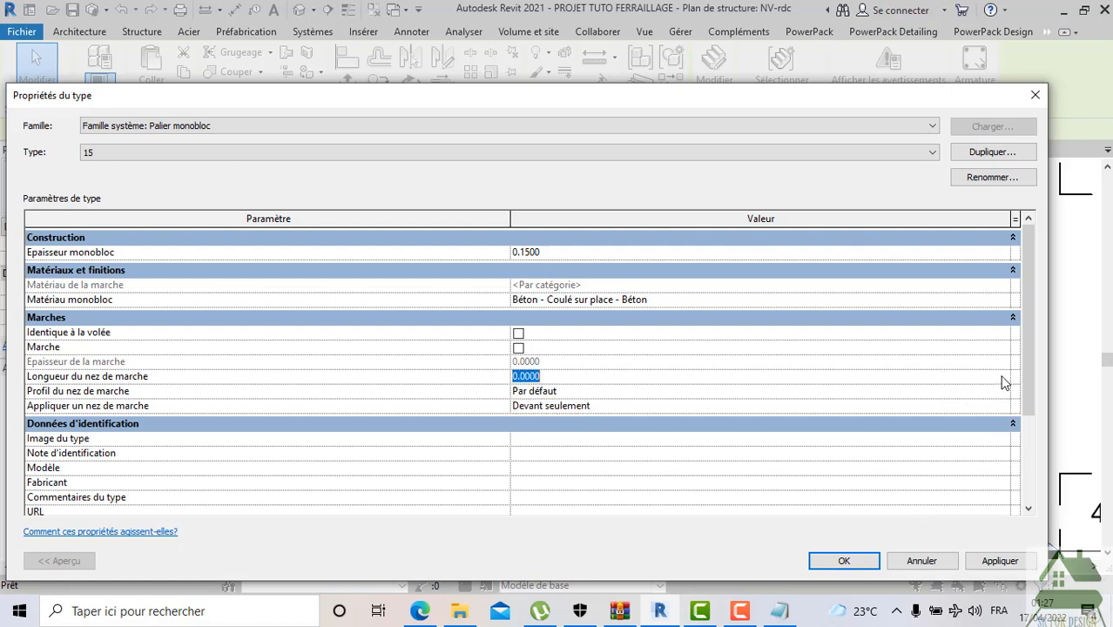
pyautogui.click(649, 362)
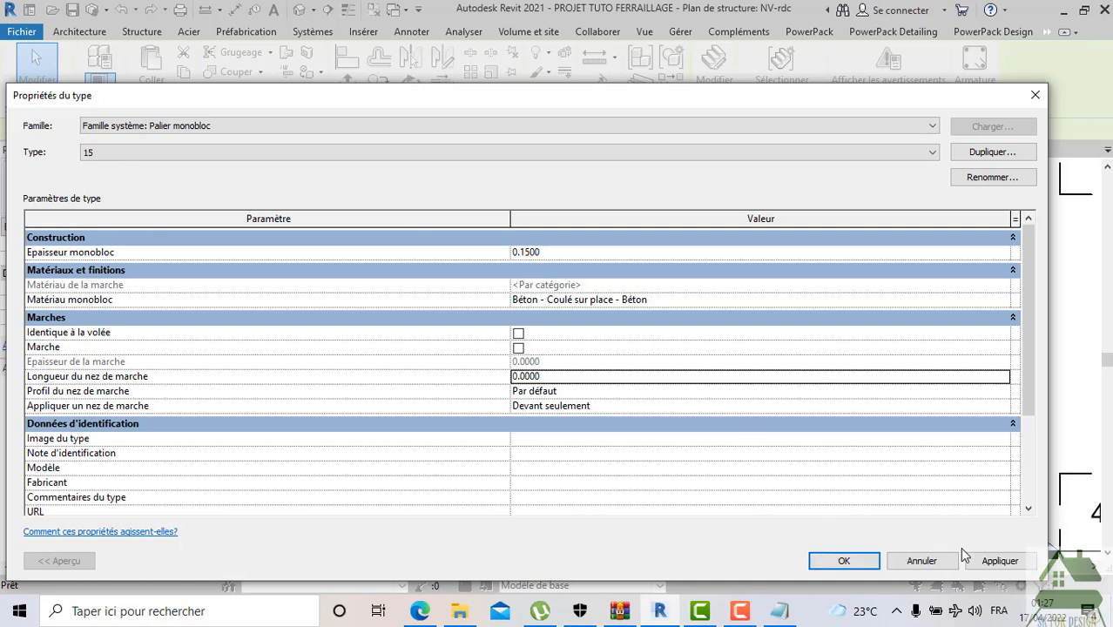
pyautogui.click(995, 561)
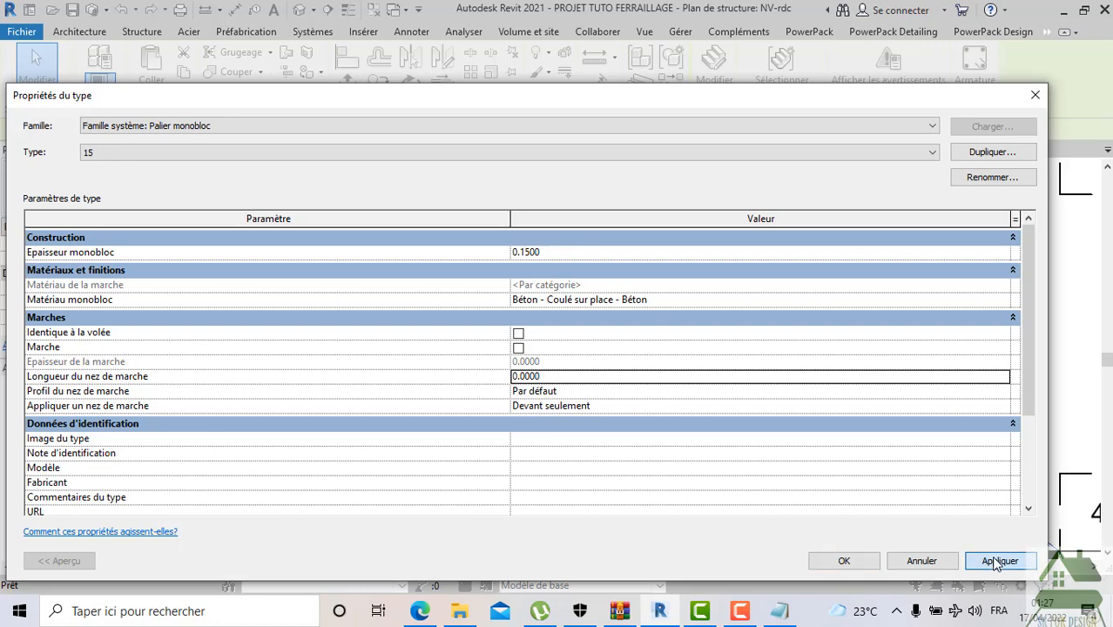
pyautogui.click(841, 560)
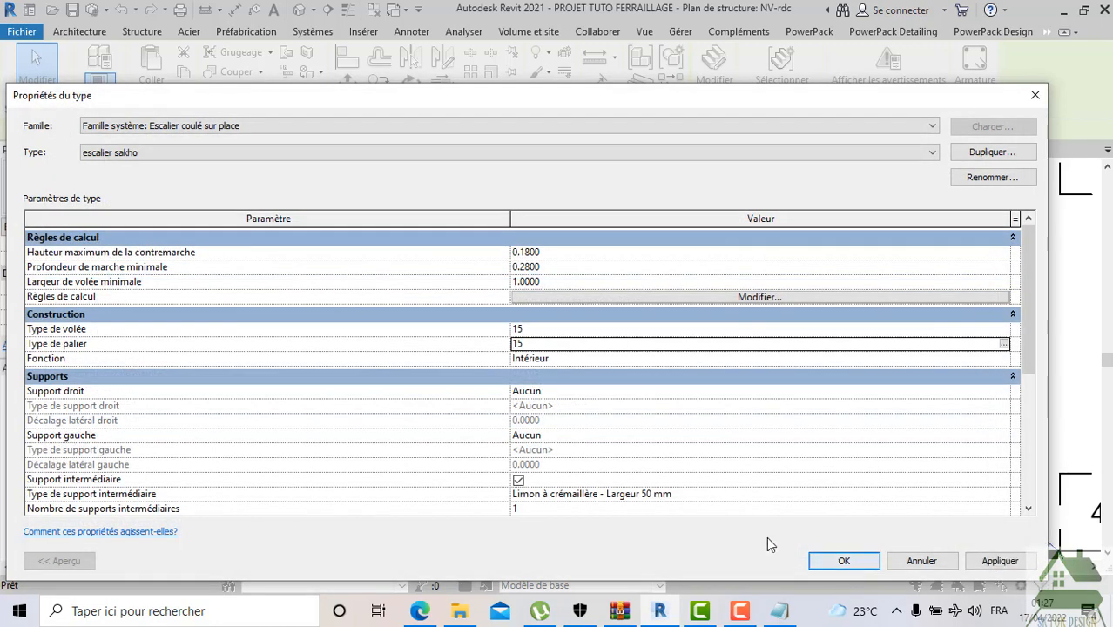
pyautogui.click(843, 560)
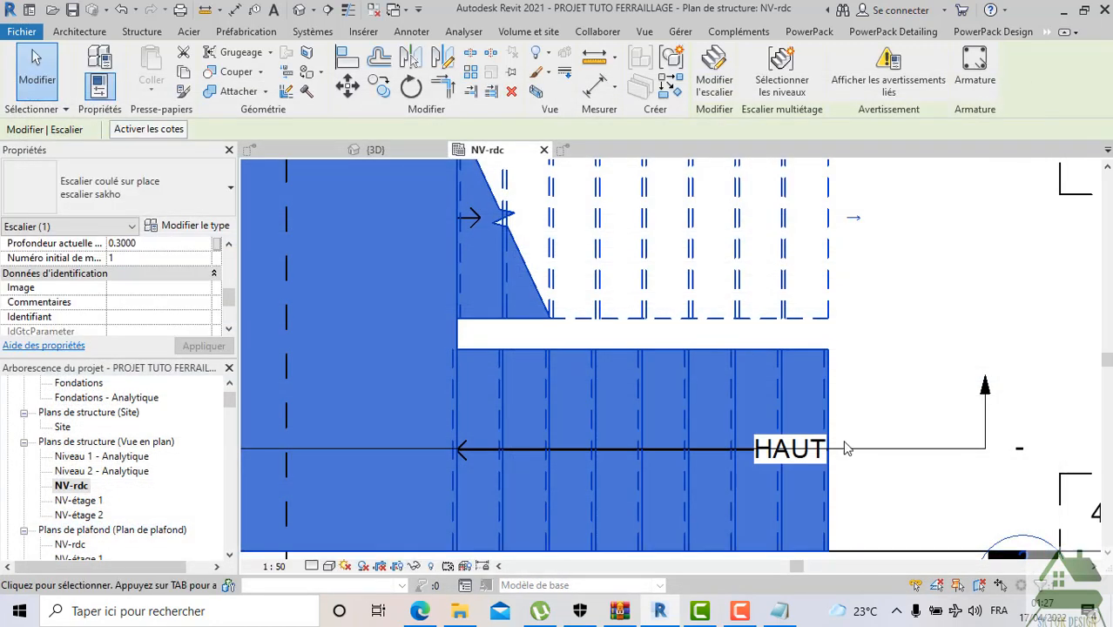
# Check the landing's edge where it meets the upper and lower runs in the detail section
pyautogui.click(576, 149)
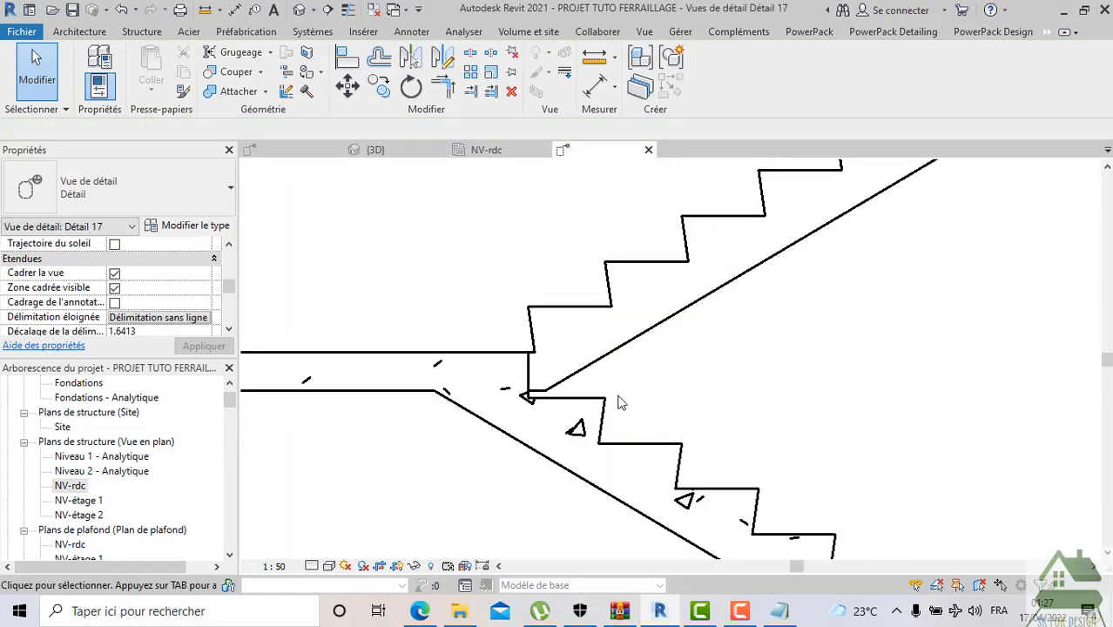
pyautogui.scroll(1, 545, 396)
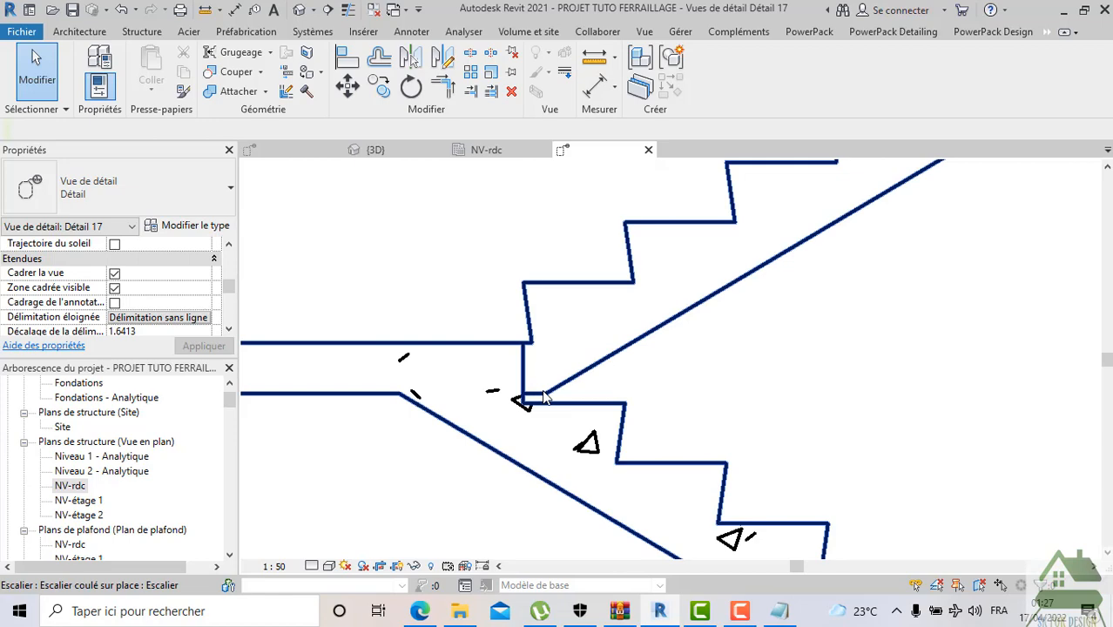
pyautogui.click(545, 397)
pyautogui.scroll(-2, 542, 392)
pyautogui.click(517, 458)
pyautogui.scroll(-2, 517, 459)
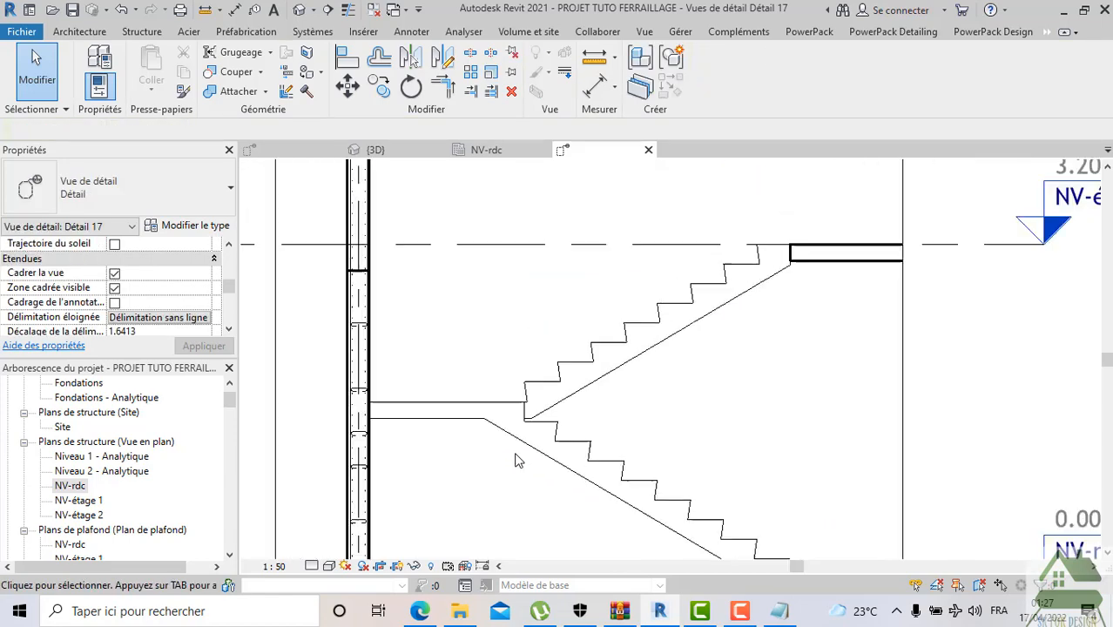
# Check the lower run's foot where it meets the NV-rdc floor in the detail section
pyautogui.scroll(-1, 516, 461)
pyautogui.scroll(3, 519, 476)
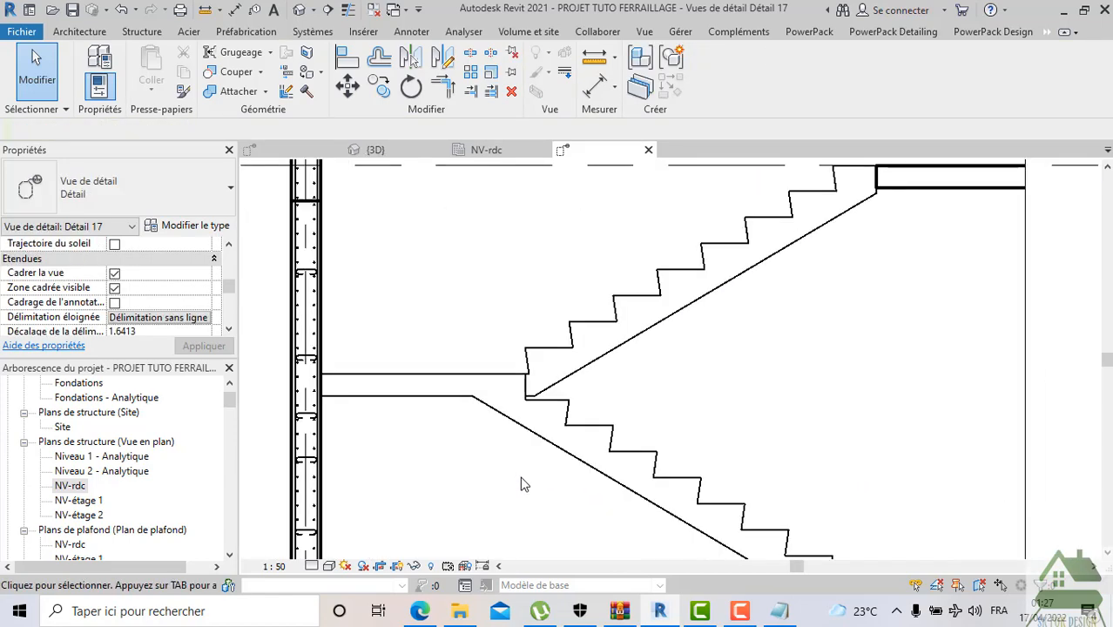
pyautogui.moveTo(525, 483); pyautogui.dragTo(490, 398, button='middle')
pyautogui.scroll(-1, 480, 390)
pyautogui.moveTo(595, 458); pyautogui.dragTo(524, 417, button='middle')
pyautogui.scroll(-1, 521, 419)
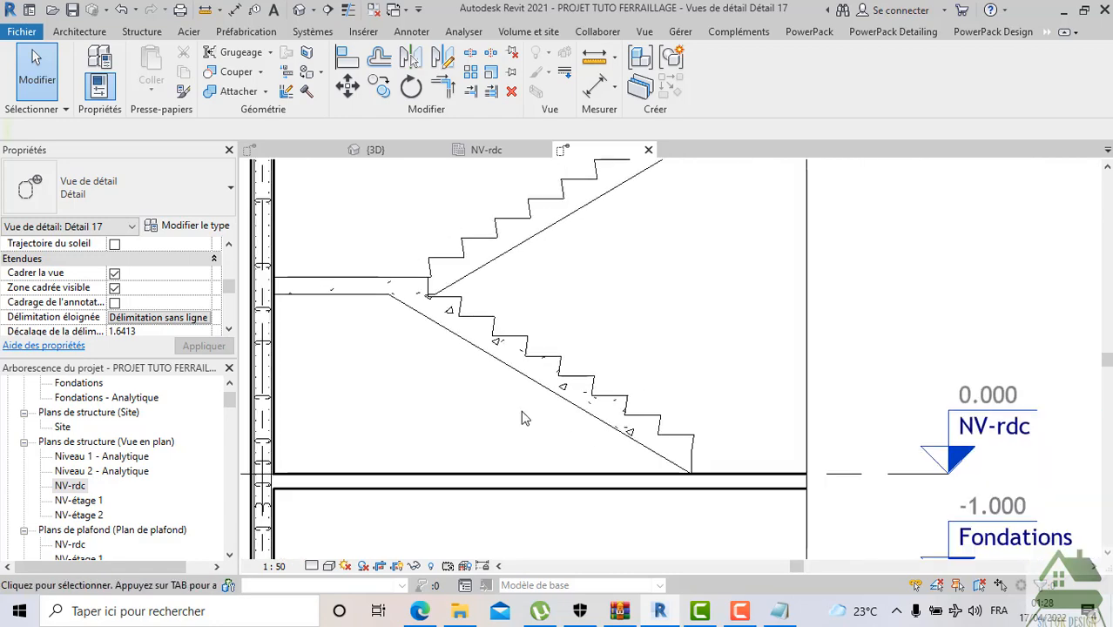
pyautogui.scroll(2, 686, 519)
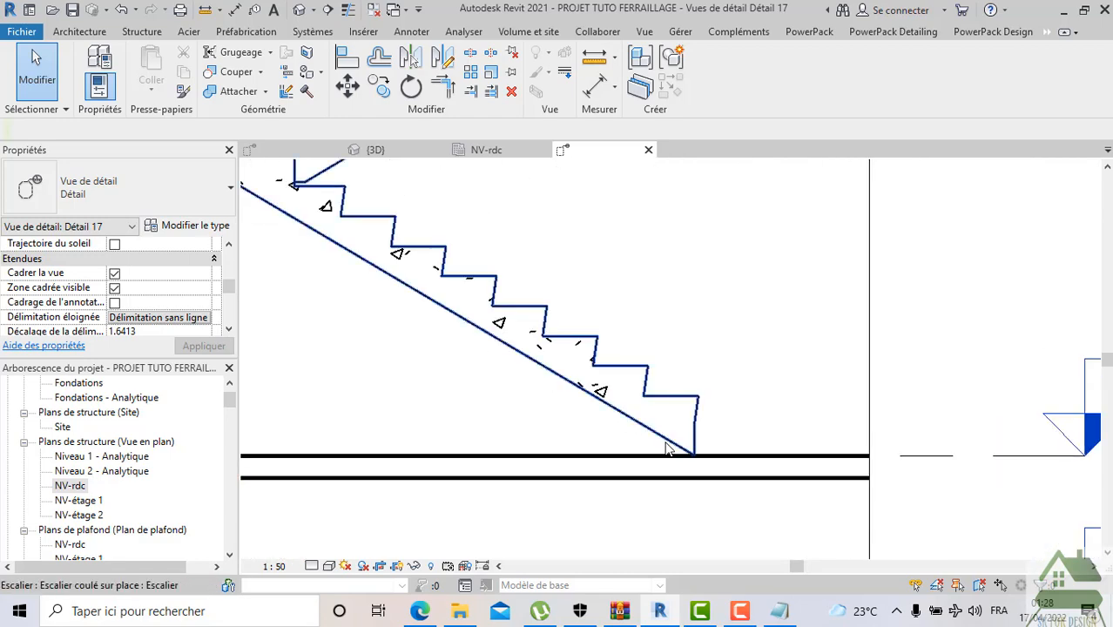
pyautogui.click(667, 447)
pyautogui.scroll(-3, 667, 442)
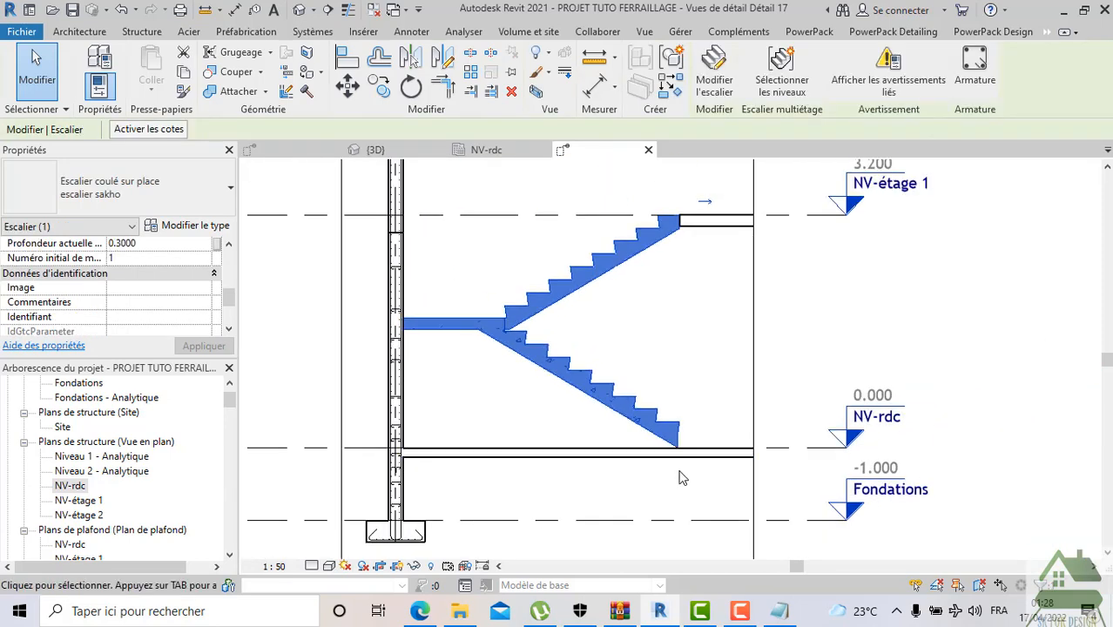
pyautogui.scroll(1, 682, 478)
pyautogui.moveTo(677, 486); pyautogui.dragTo(638, 505, button='middle')
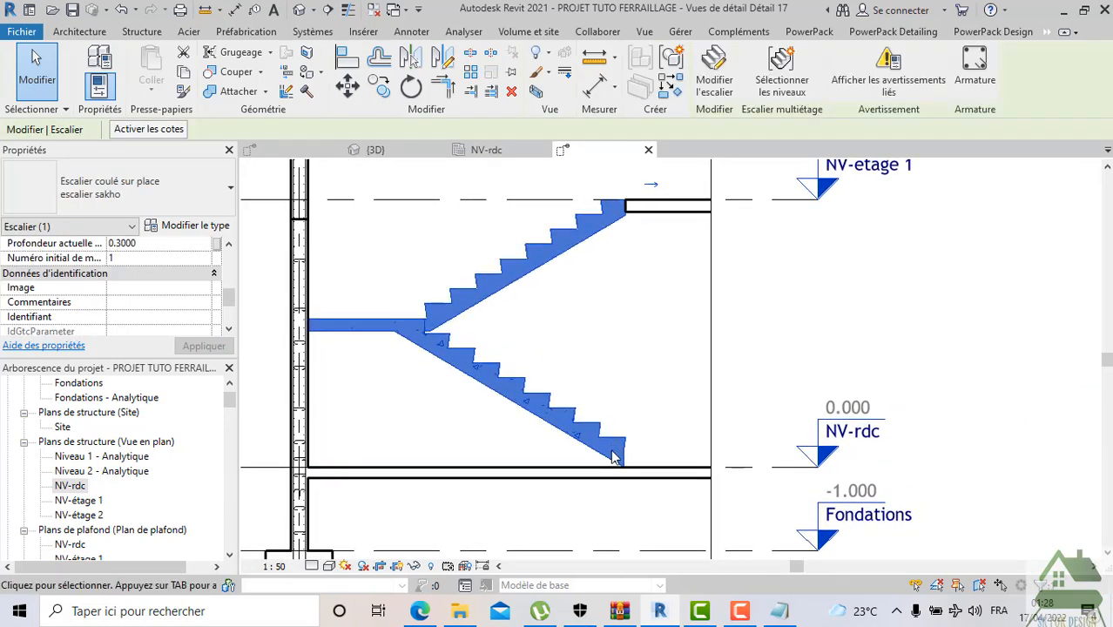
pyautogui.scroll(2, 638, 292)
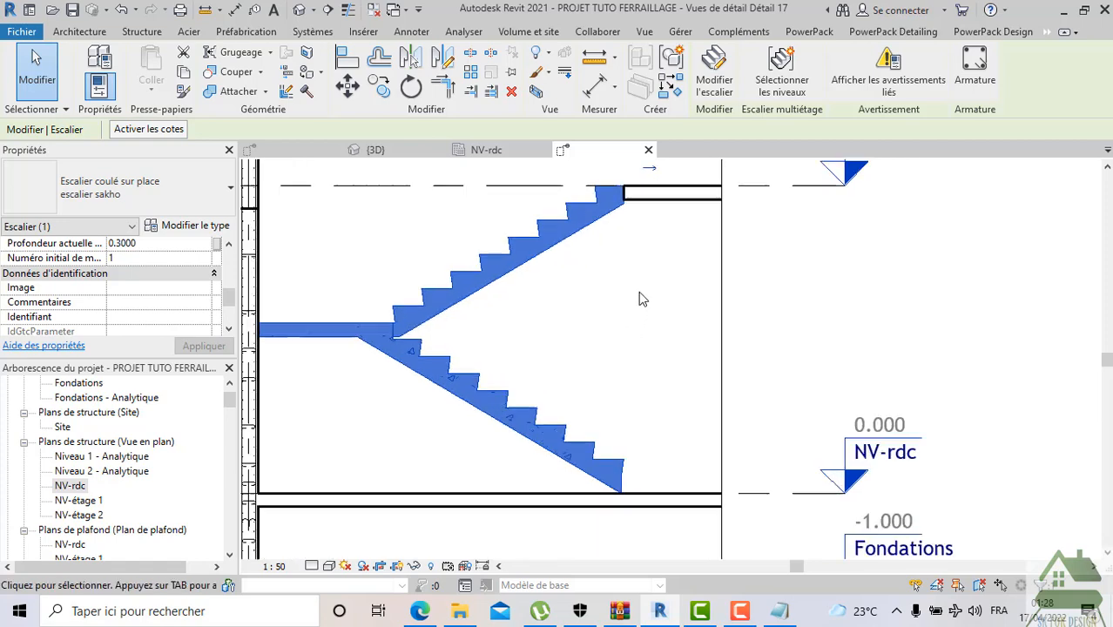
# Examine the upper run's junction with the floor slab at NV-étage 1
pyautogui.click(638, 293)
pyautogui.moveTo(639, 304); pyautogui.dragTo(631, 410, button='middle')
pyautogui.scroll(2, 618, 327)
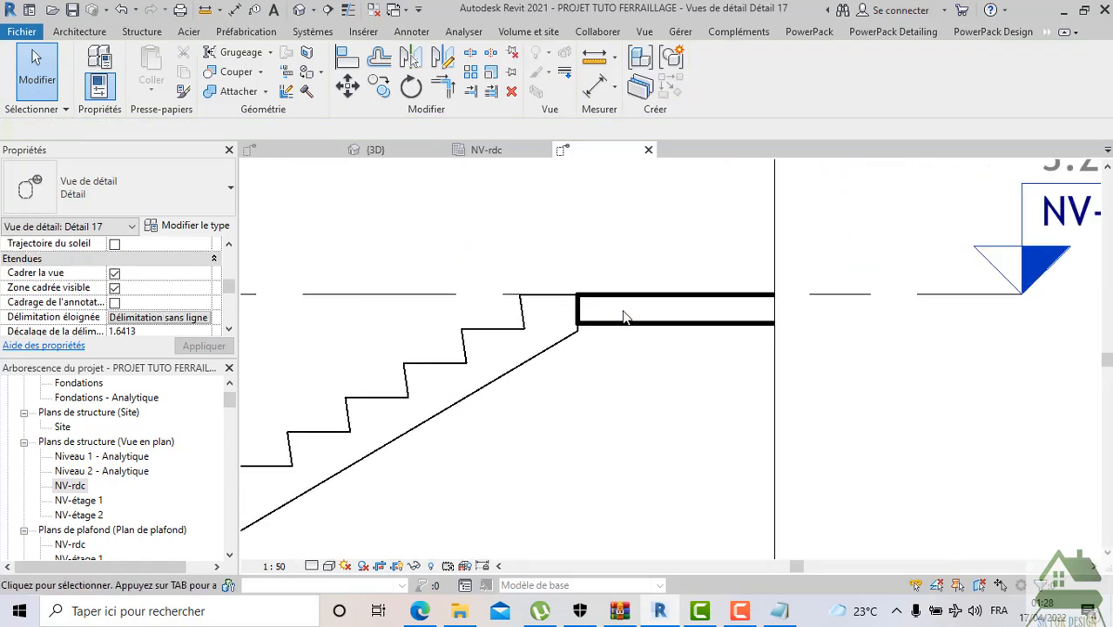
pyautogui.click(550, 352)
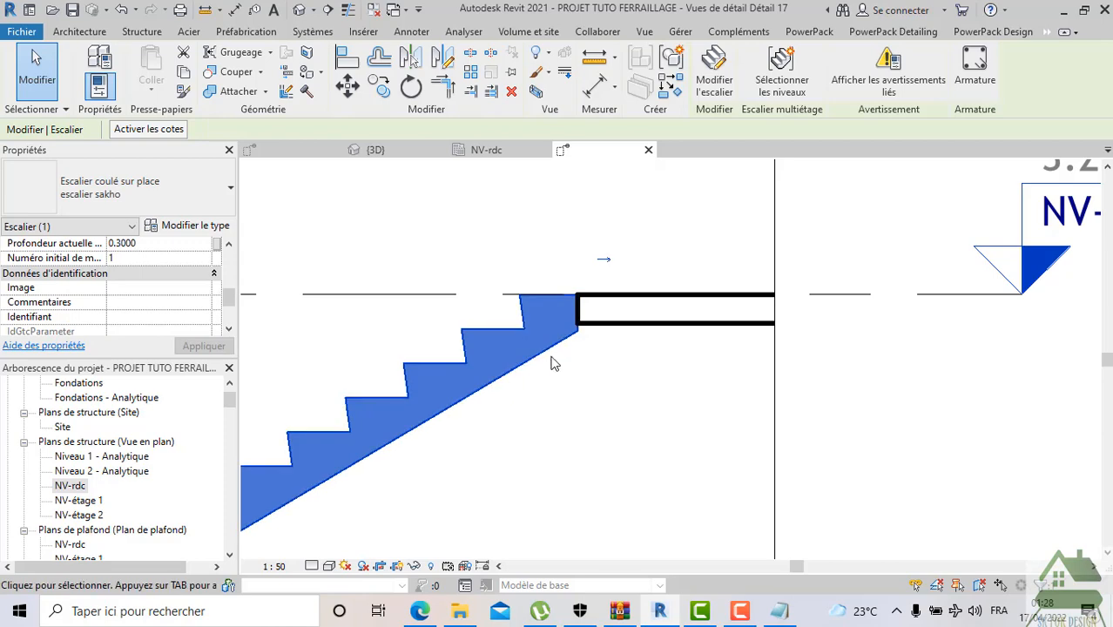
pyautogui.scroll(-2, 550, 363)
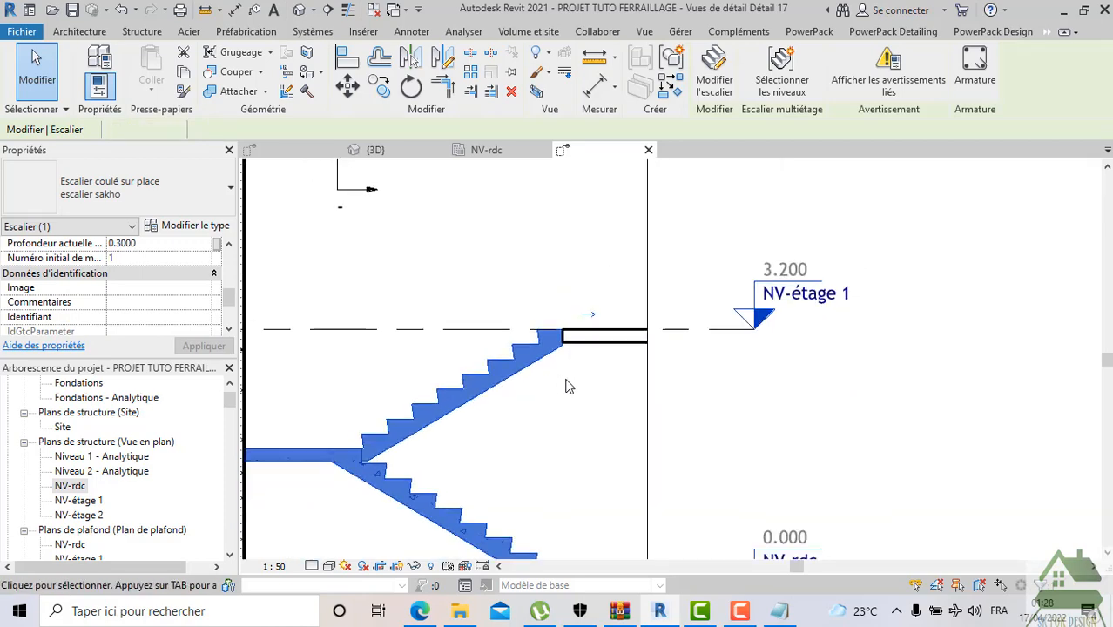
# Set the structural layer thickness of the "15 pour escalier" floor type at NV-étage 1 to 0.18 m
pyautogui.click(566, 383)
pyautogui.click(586, 351)
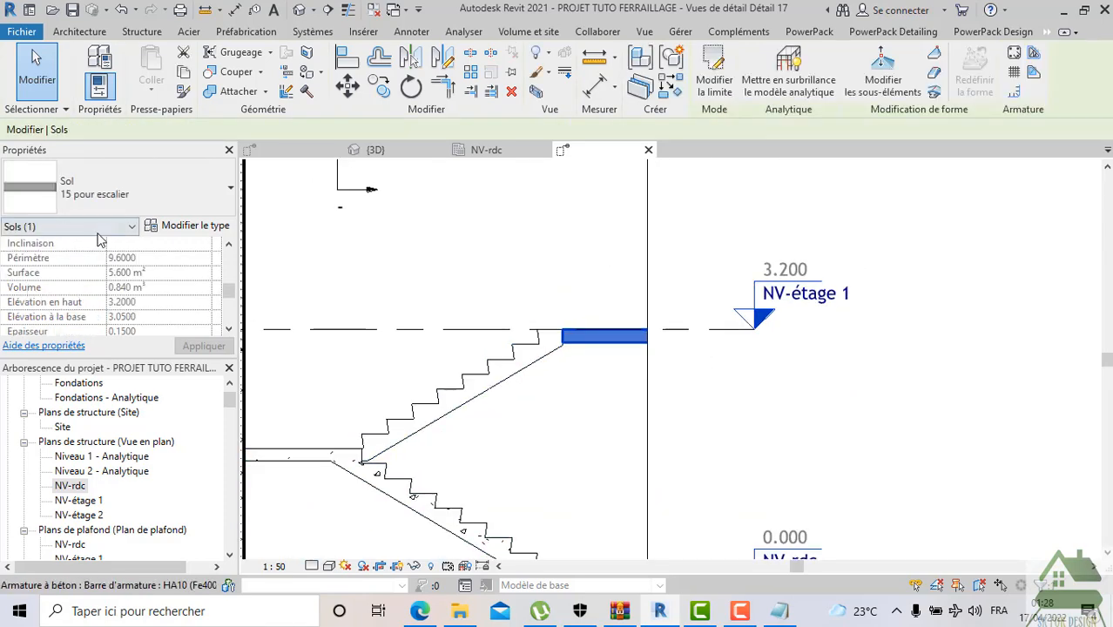
pyautogui.click(177, 226)
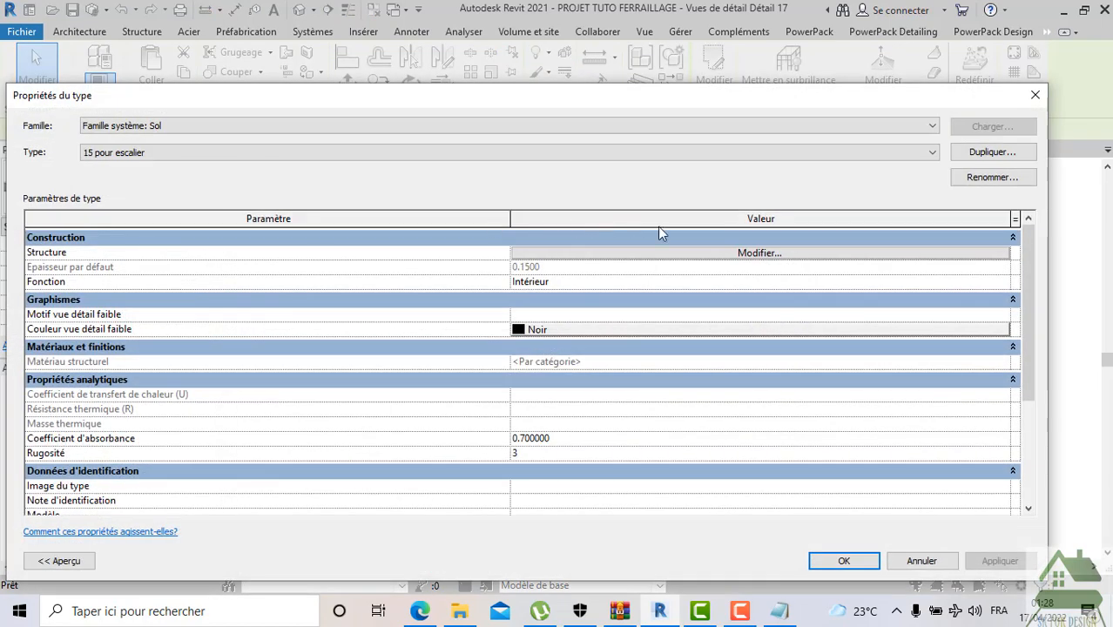
pyautogui.click(720, 256)
pyautogui.click(531, 255)
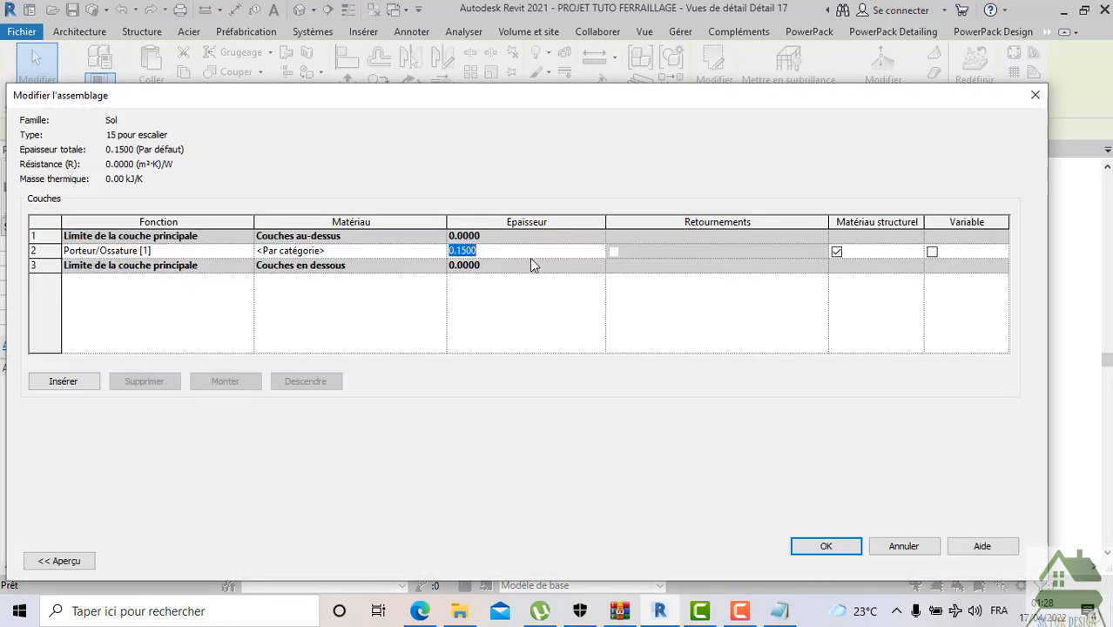
pyautogui.write('0.18')
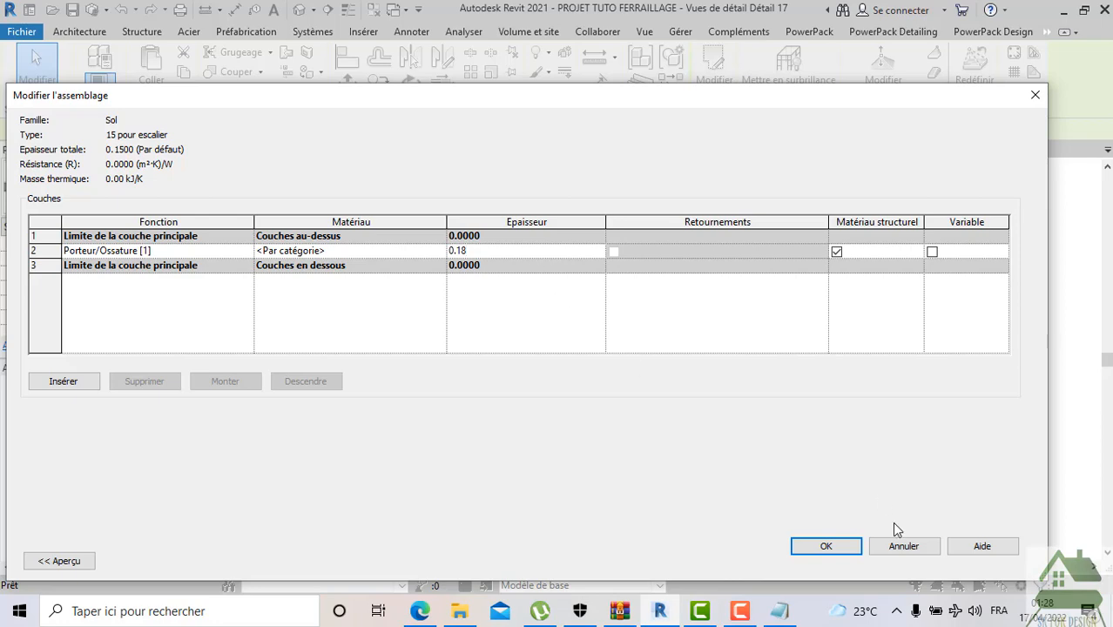
pyautogui.click(824, 545)
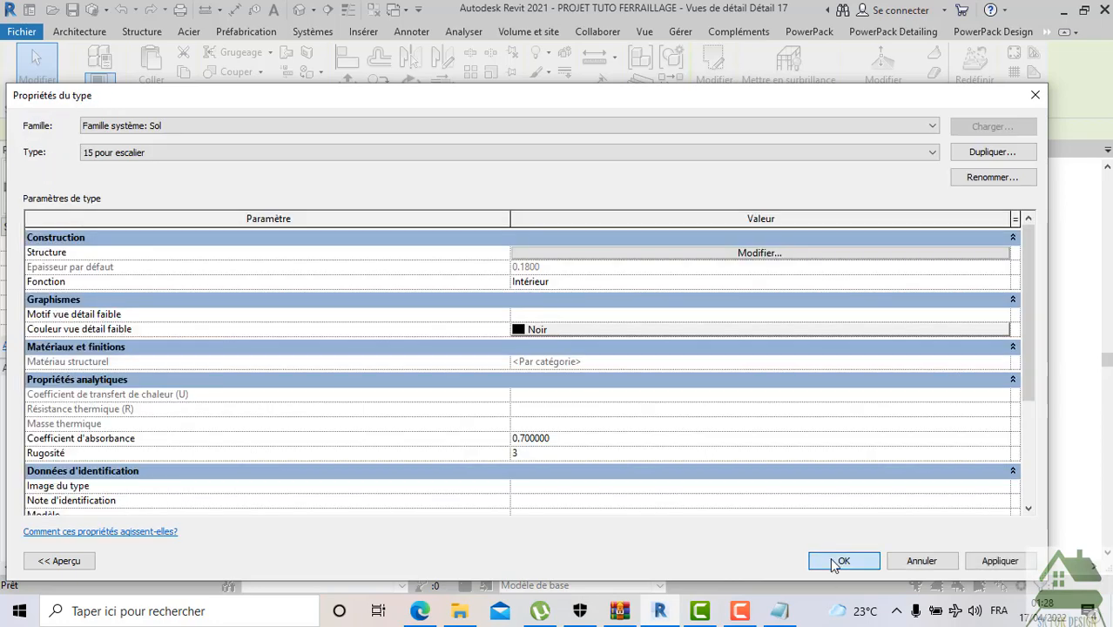
pyautogui.click(830, 563)
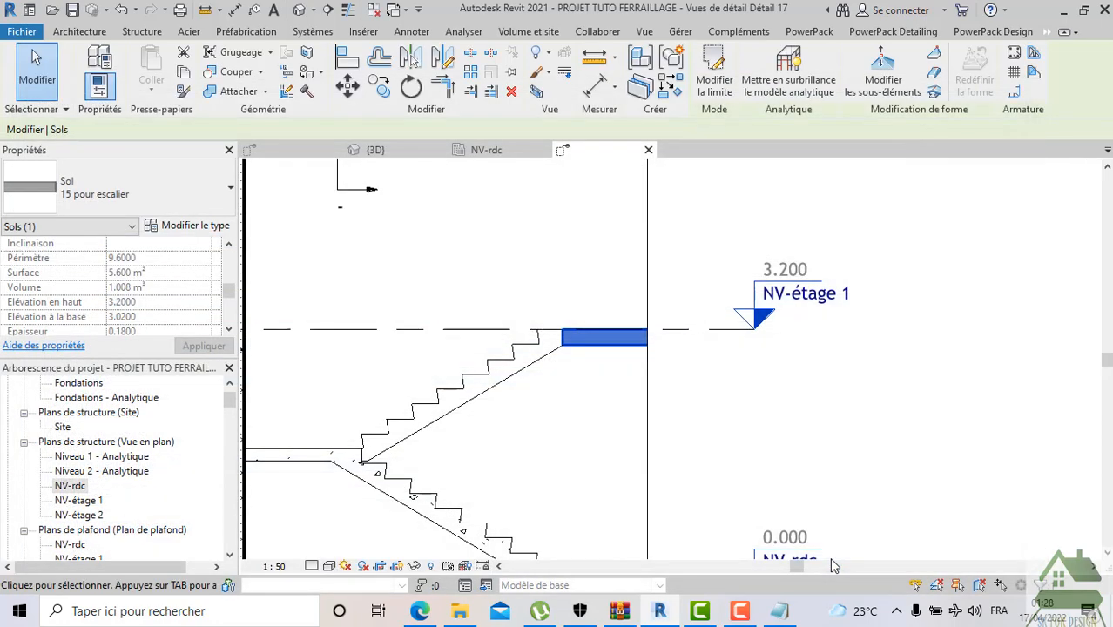
pyautogui.click(569, 454)
pyautogui.scroll(3, 603, 331)
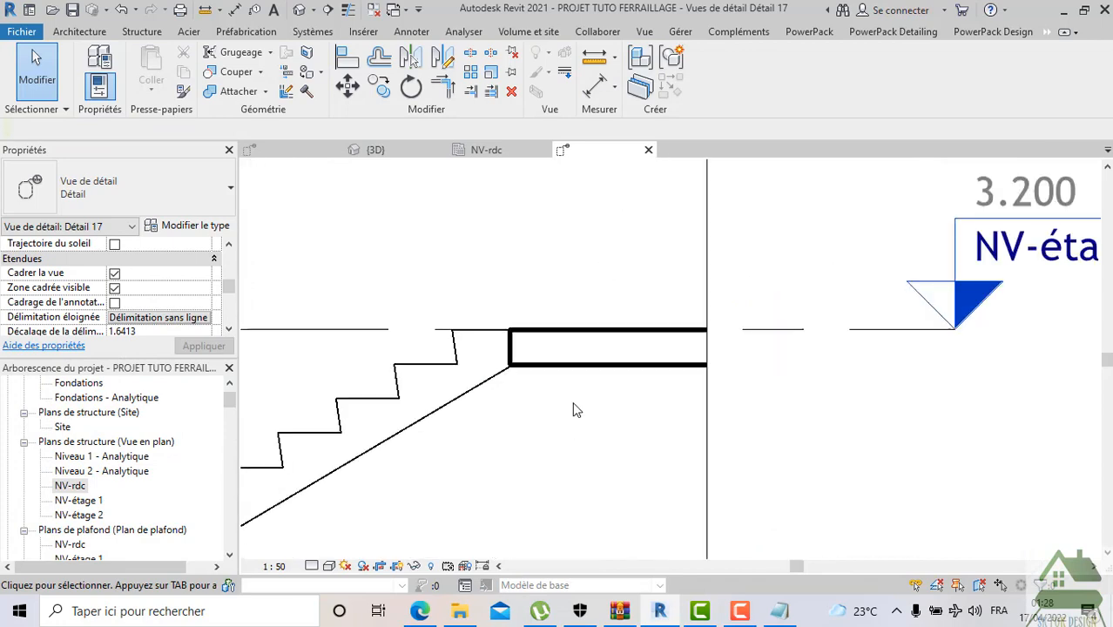
pyautogui.scroll(-3, 545, 352)
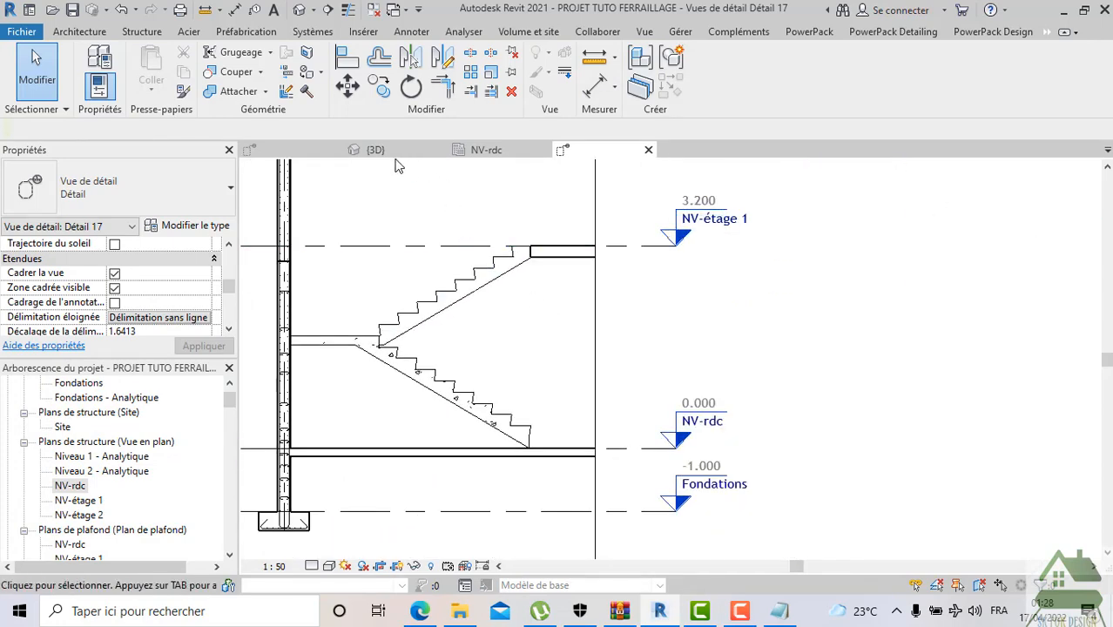
# In the NV-rdc plan, create a rectangular "15 pour escalier" floor about 1.26 by 1.30 m at the foot of the first run
pyautogui.click(480, 150)
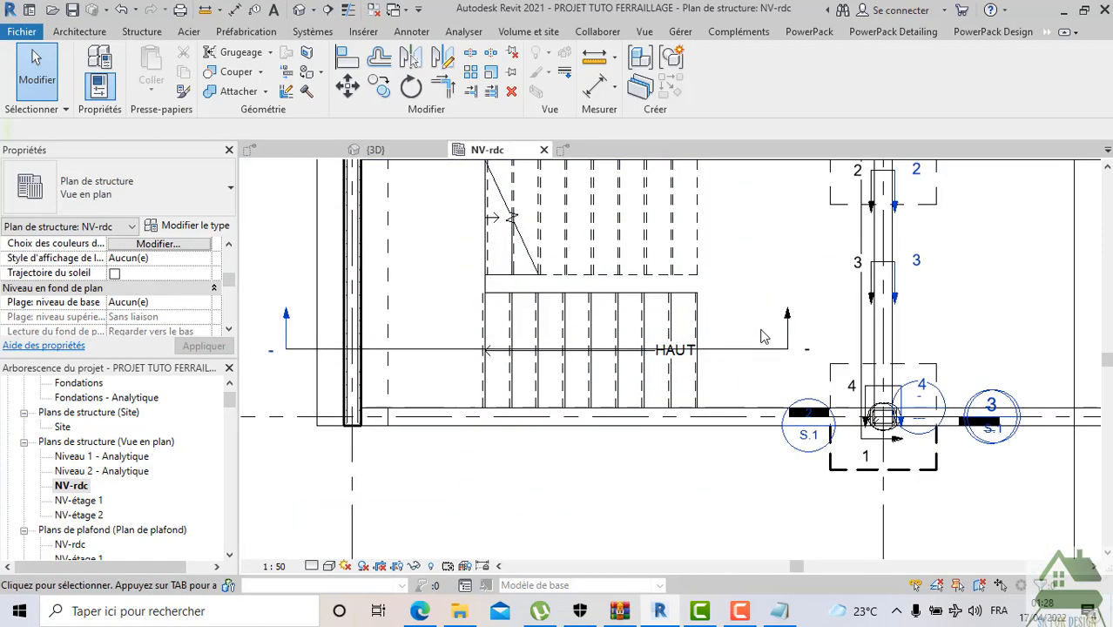
pyautogui.moveTo(768, 341); pyautogui.dragTo(662, 371, button='middle')
pyautogui.scroll(1, 592, 324)
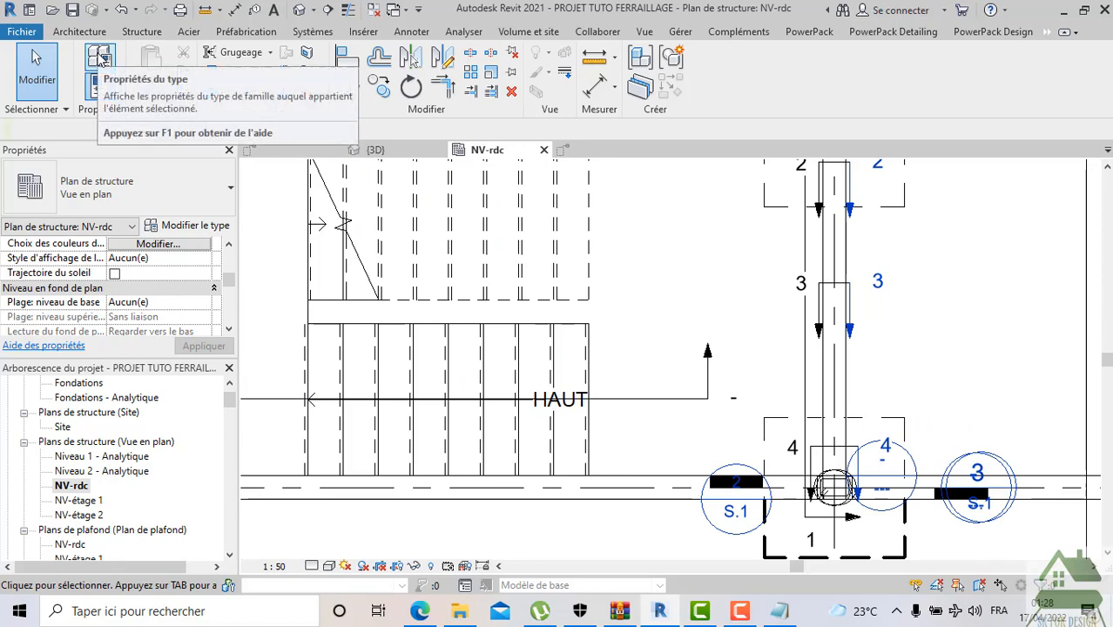
pyautogui.click(79, 32)
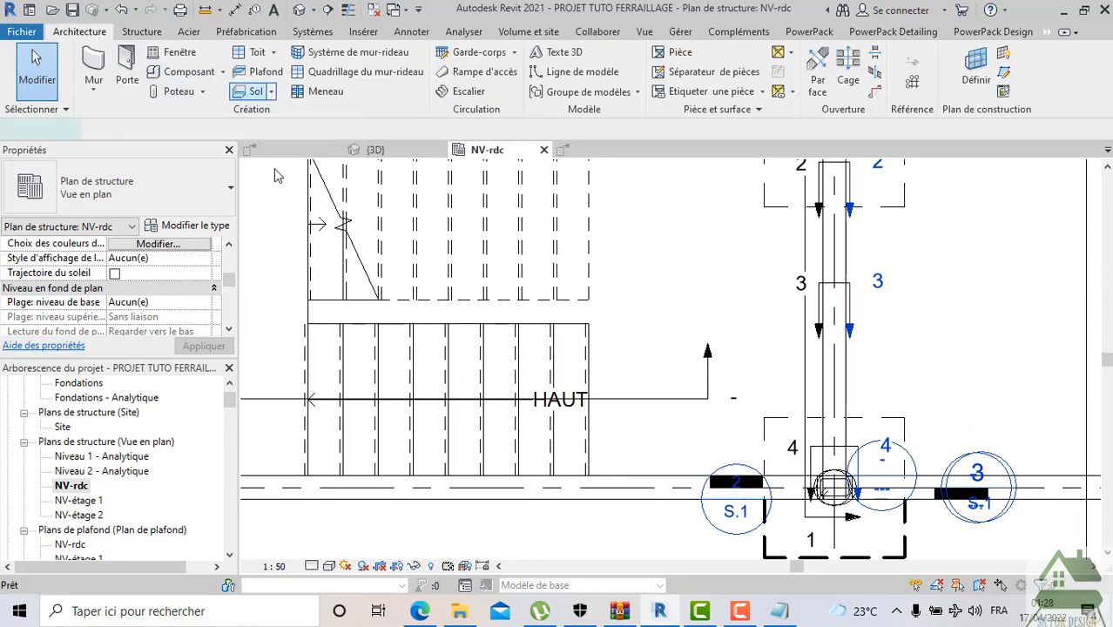
pyautogui.click(249, 91)
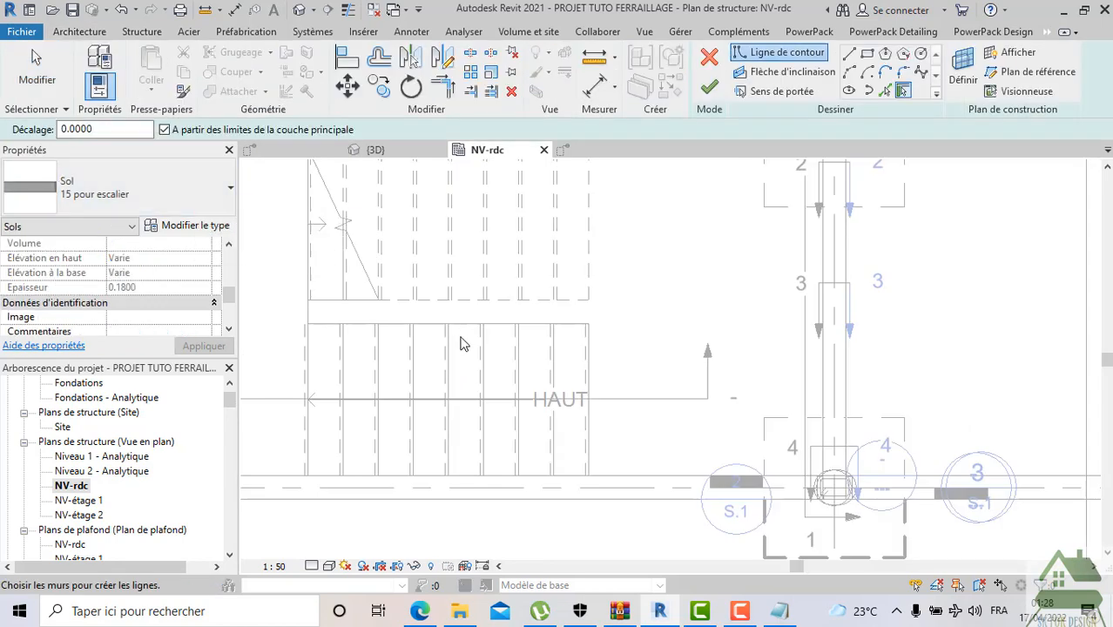
pyautogui.click(867, 53)
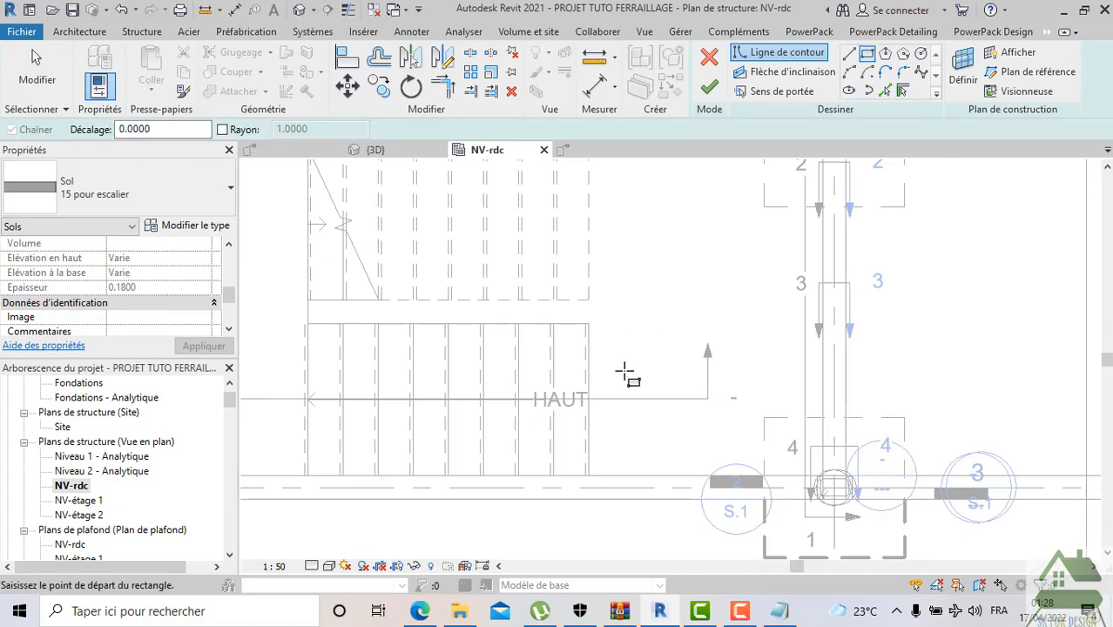
pyautogui.scroll(2, 623, 370)
pyautogui.click(580, 310)
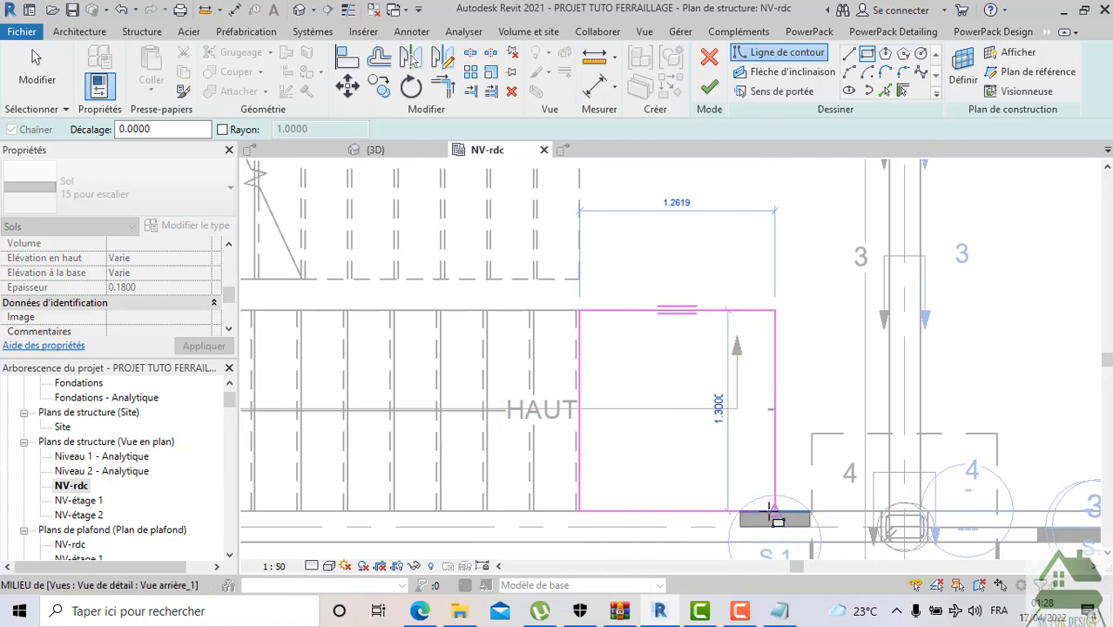
pyautogui.click(773, 510)
pyautogui.scroll(5, 207, 279)
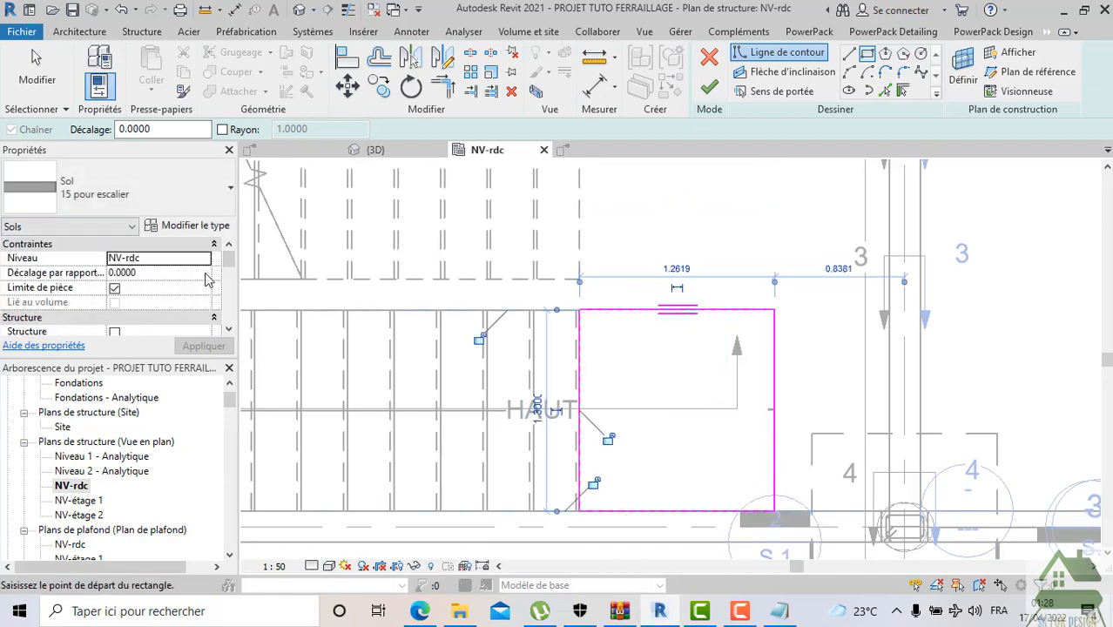
pyautogui.click(709, 89)
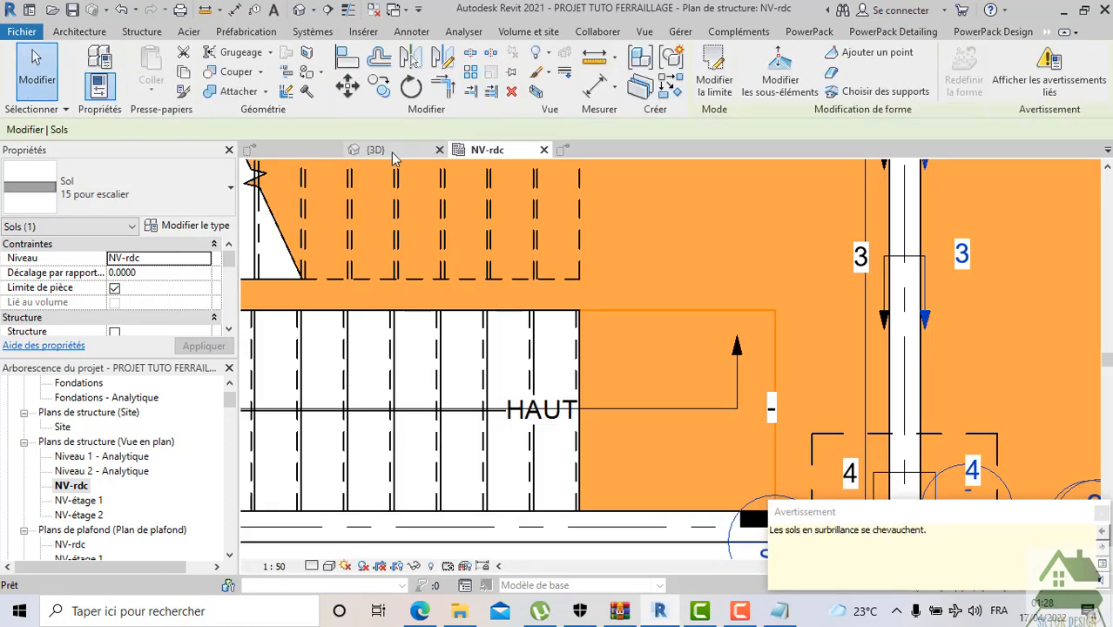
# In the 3D view, set the new floor's offset from level NV-rdc to 0.18 m
pyautogui.click(375, 150)
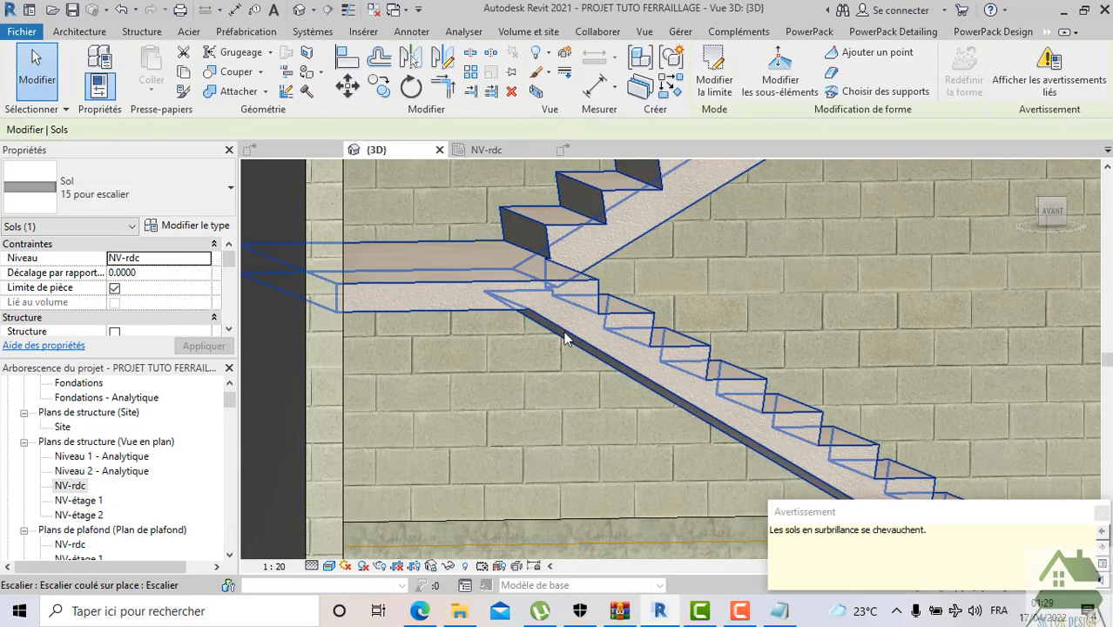
pyautogui.scroll(4, 523, 366)
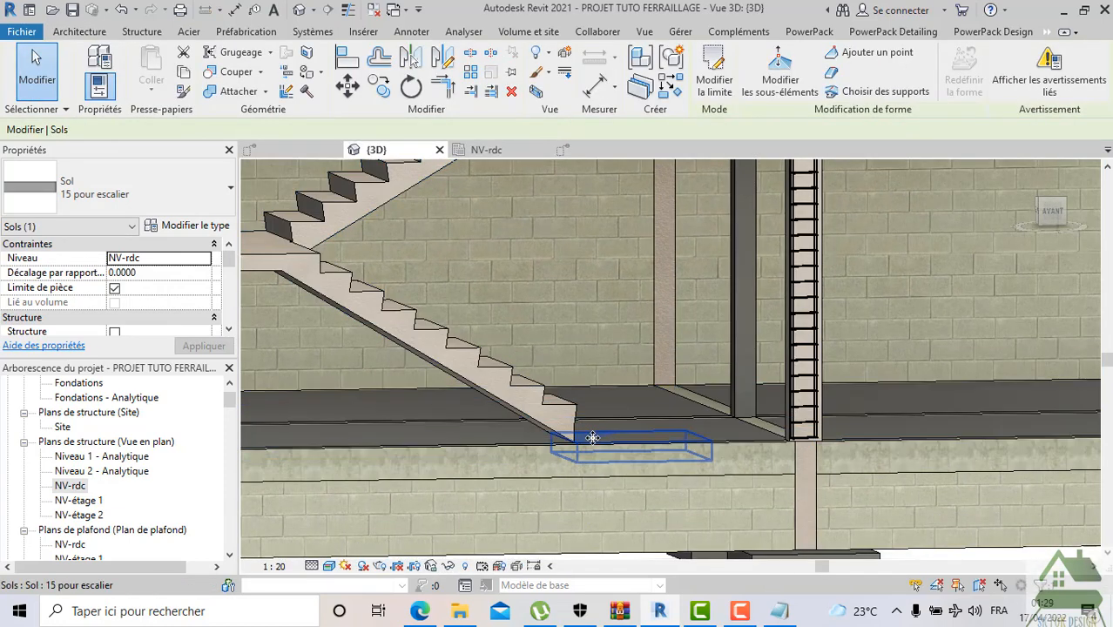
pyautogui.click(199, 273)
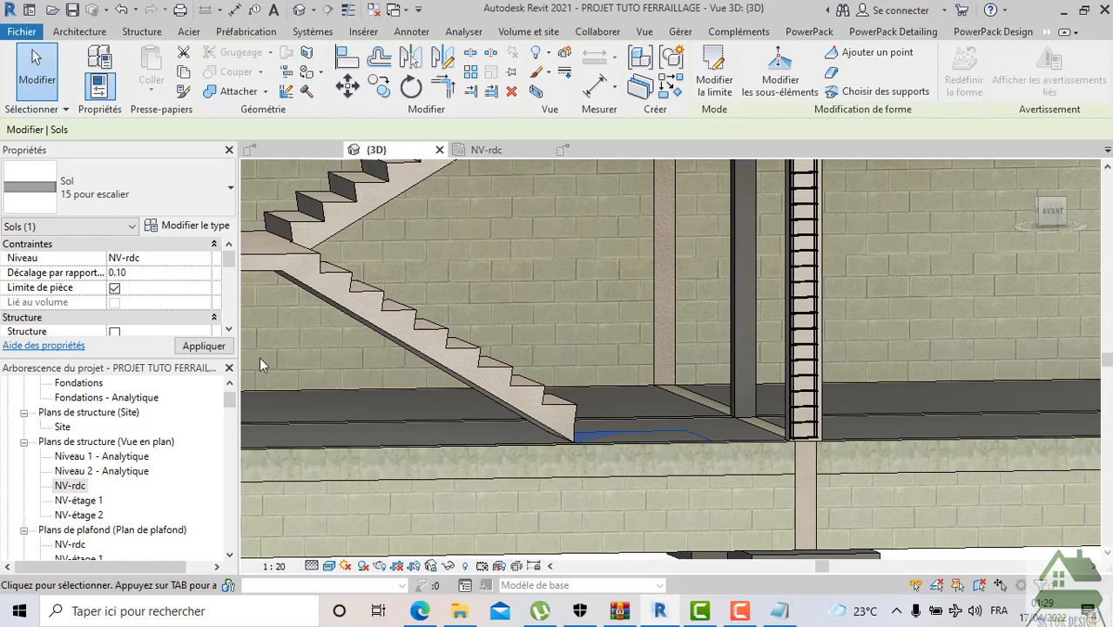
pyautogui.click(204, 347)
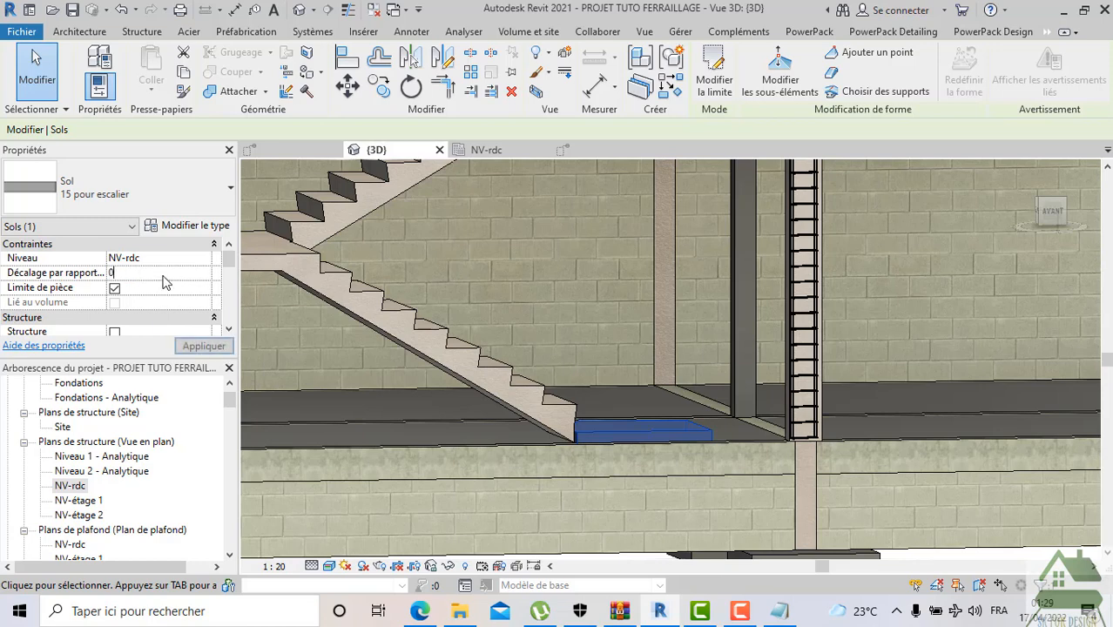
pyautogui.click(203, 347)
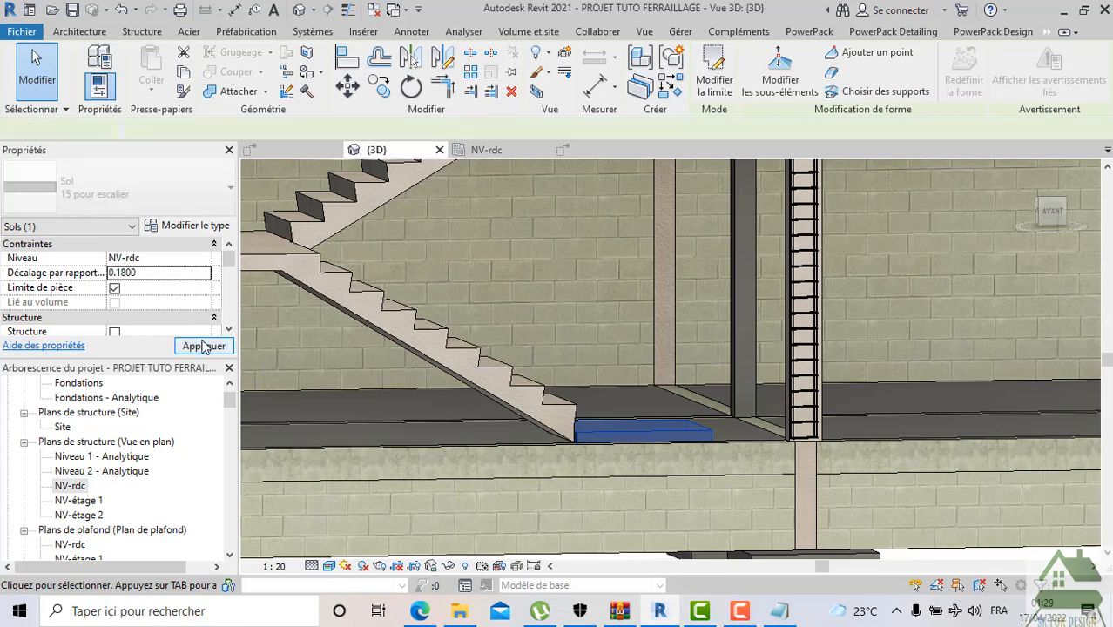
pyautogui.press('Escape')
# Align the side face of the floor at the stair foot with the side face of the lower run
pyautogui.scroll(-1, 636, 435)
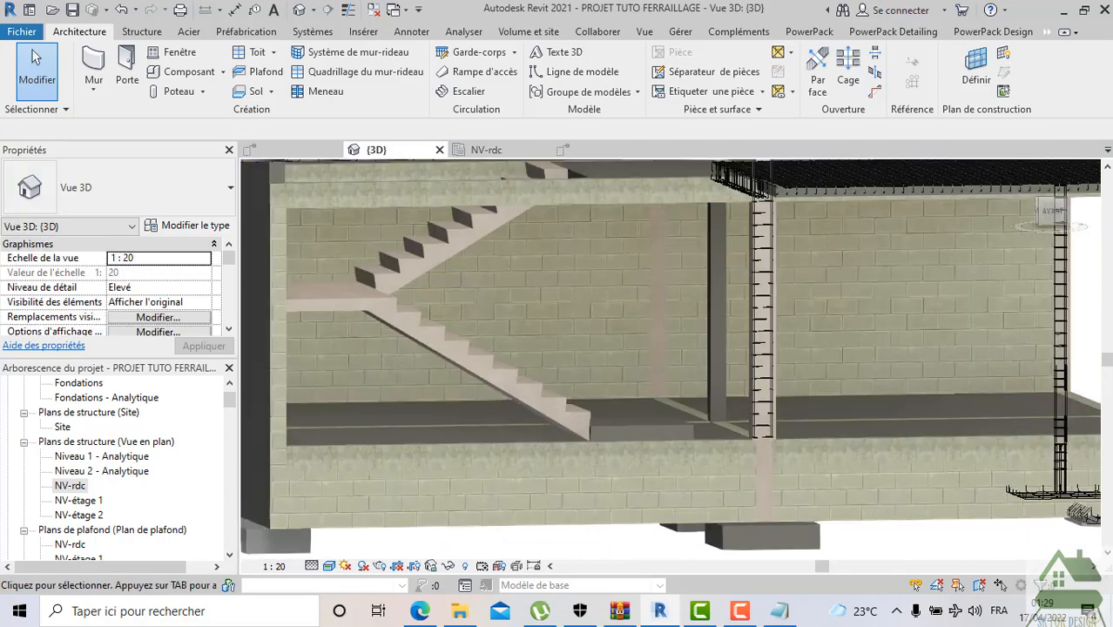
pyautogui.click(1052, 213)
pyautogui.keyDown('shift'); pyautogui.moveTo(975, 218); pyautogui.dragTo(921, 216, button='middle'); pyautogui.keyUp('shift')
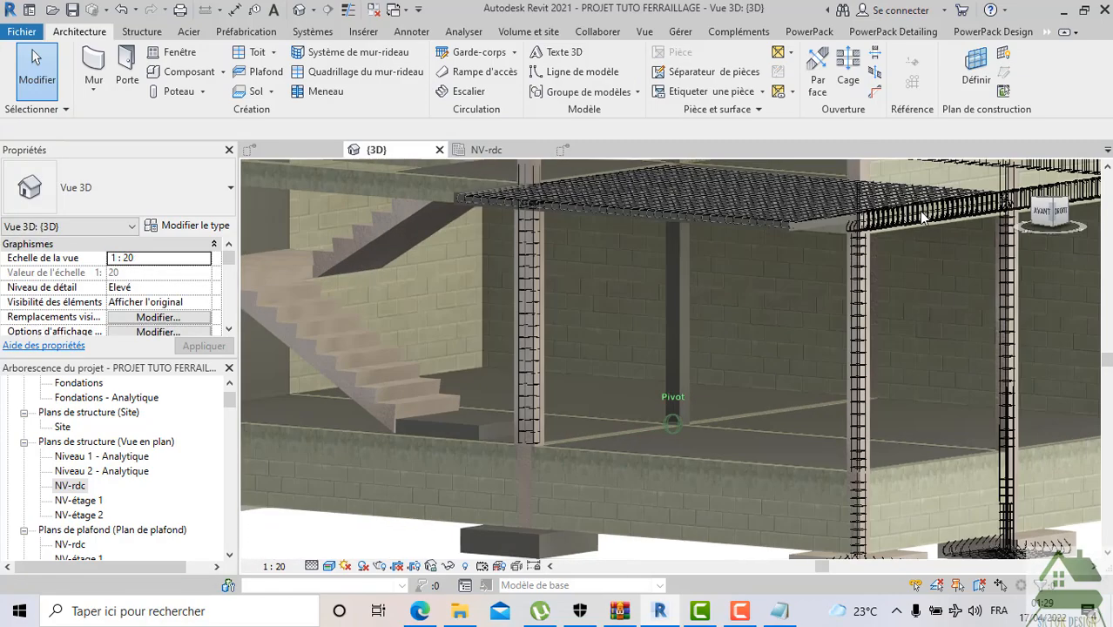
pyautogui.scroll(5, 386, 434)
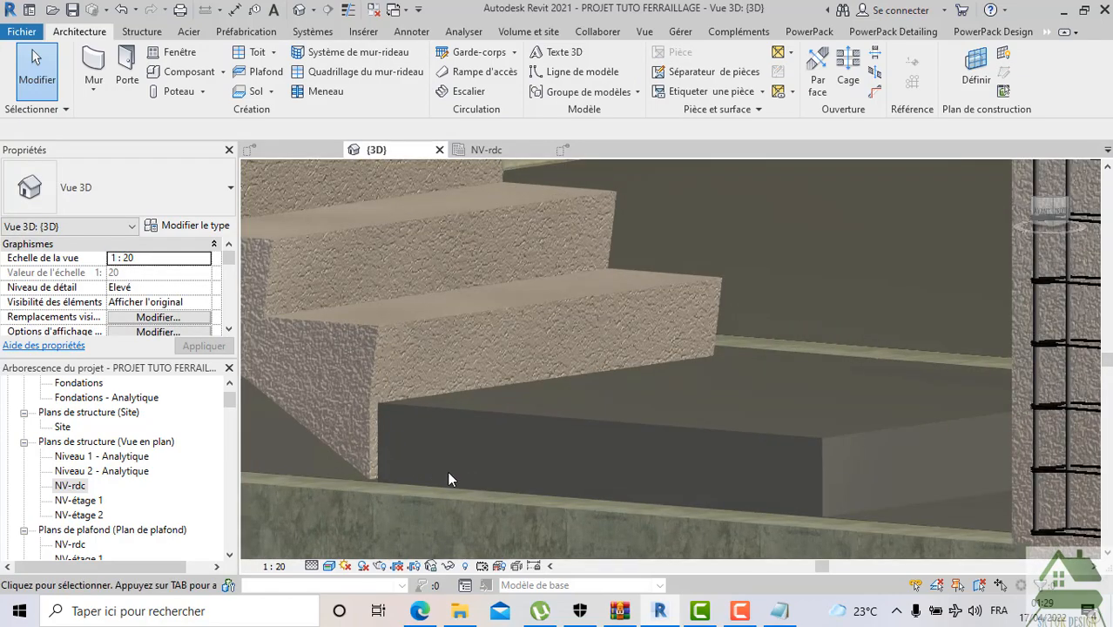
pyautogui.click(434, 415)
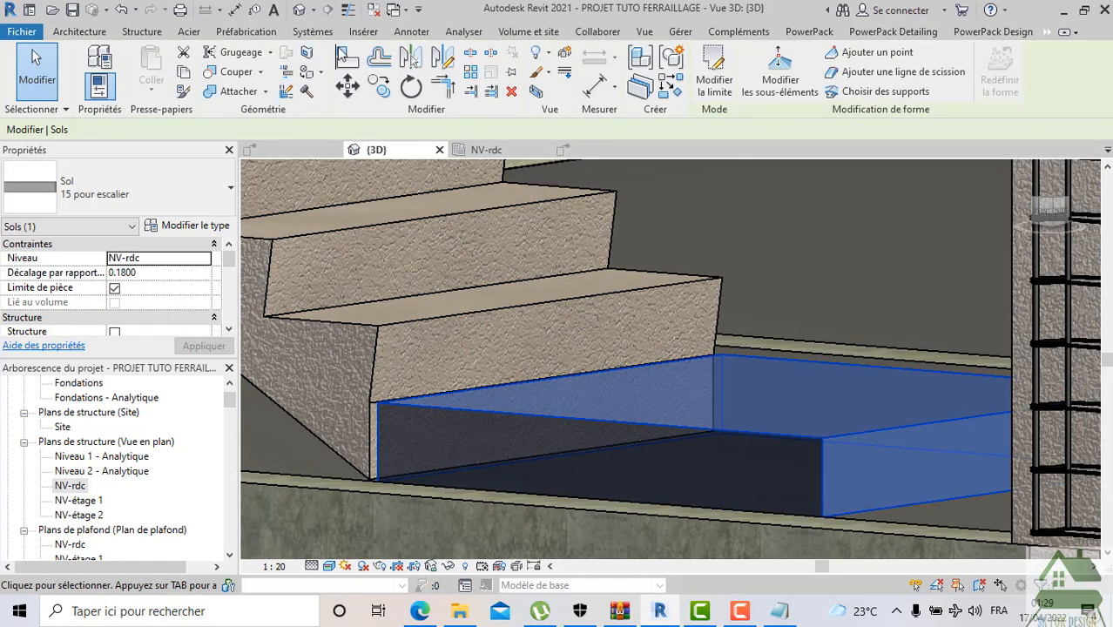
pyautogui.press('Escape')
pyautogui.click(356, 329)
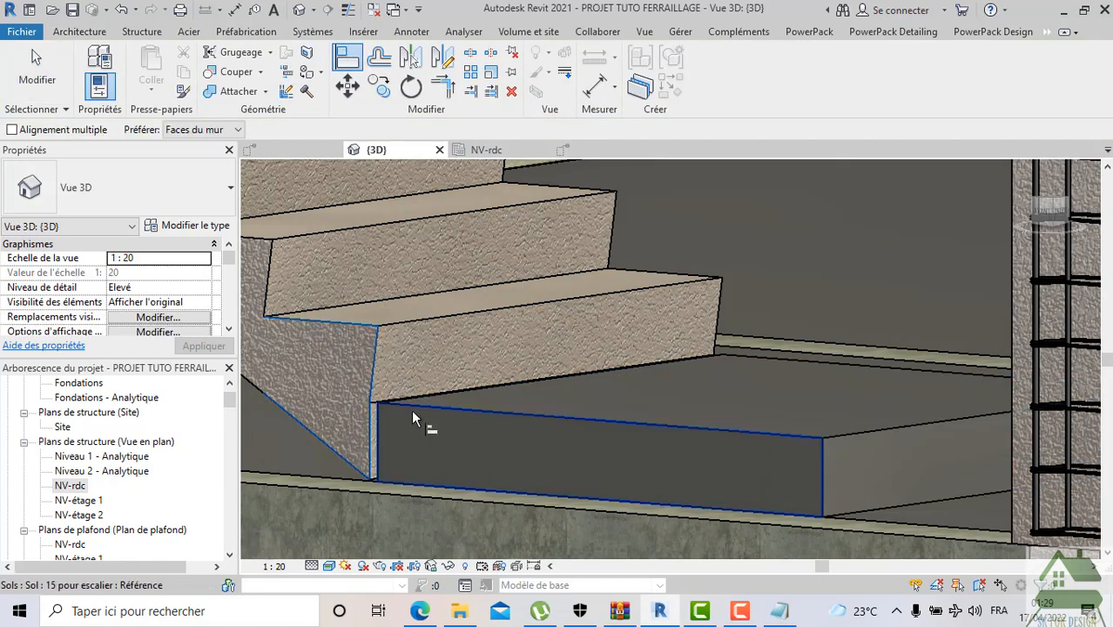
pyautogui.click(426, 419)
pyautogui.scroll(-3, 436, 423)
pyautogui.scroll(-2, 811, 389)
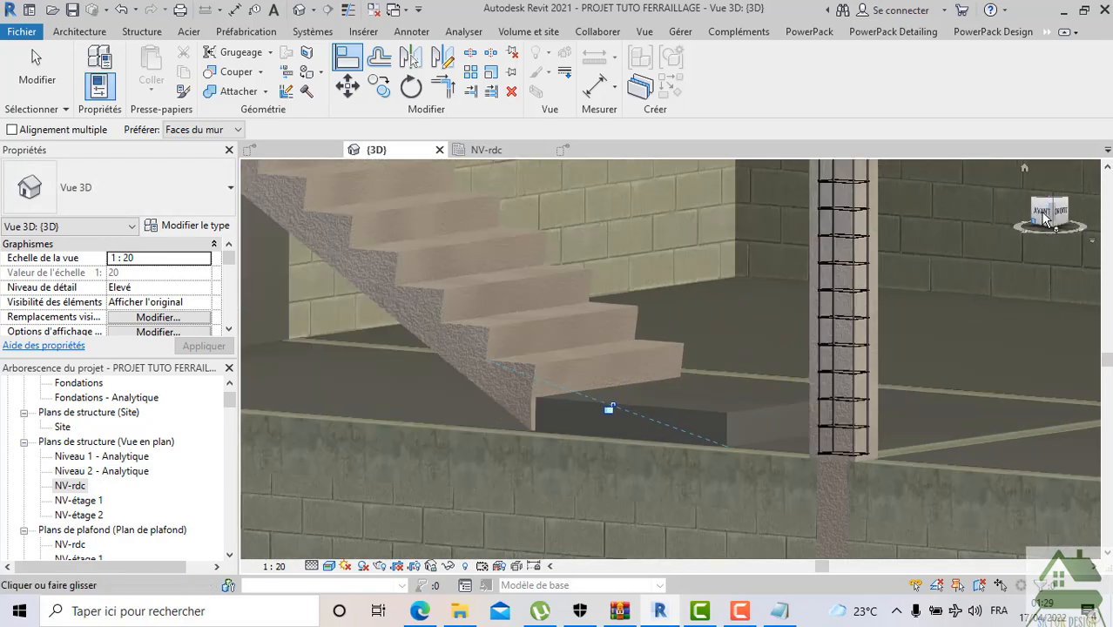
# In the Détail 17 section view, delete the "15 pour escalier" floor at the foot of the lower run
pyautogui.click(1052, 215)
pyautogui.keyDown('shift'); pyautogui.moveTo(263, 230); pyautogui.dragTo(355, 240, button='middle'); pyautogui.keyUp('shift')
pyautogui.scroll(-1, 818, 346)
pyautogui.scroll(-1, 600, 379)
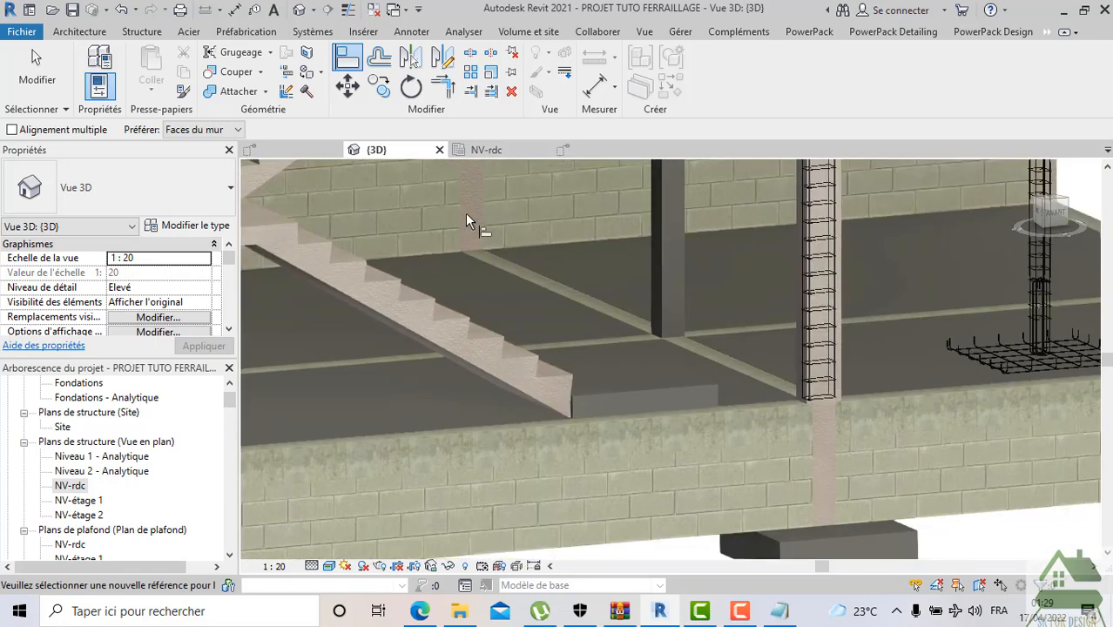
pyautogui.click(583, 152)
pyautogui.scroll(5, 557, 436)
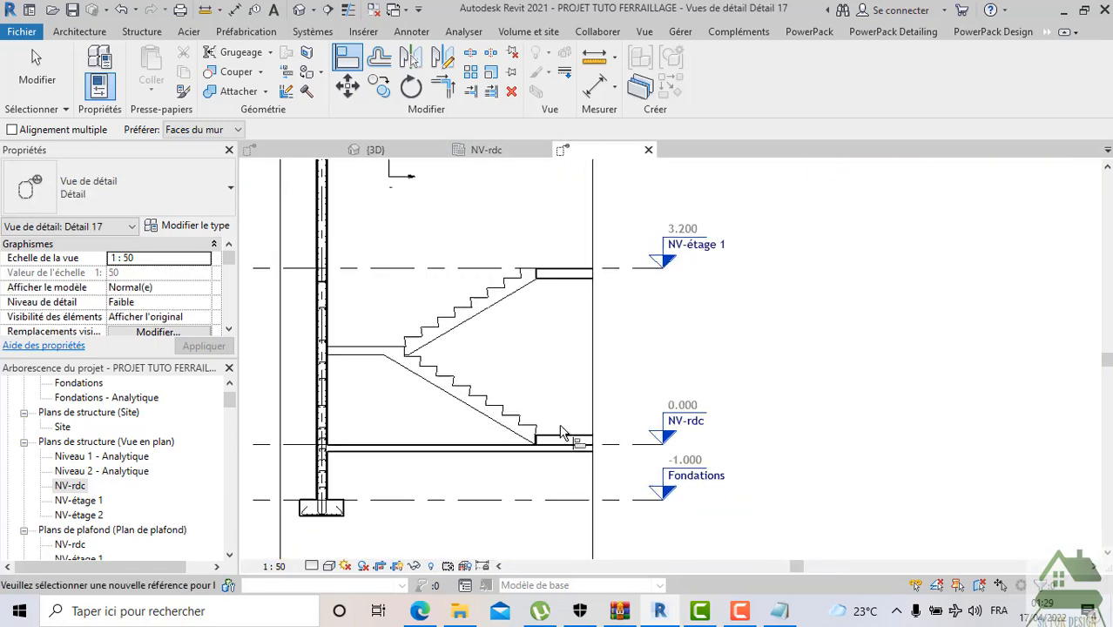
pyautogui.click(516, 427)
pyautogui.scroll(3, 514, 440)
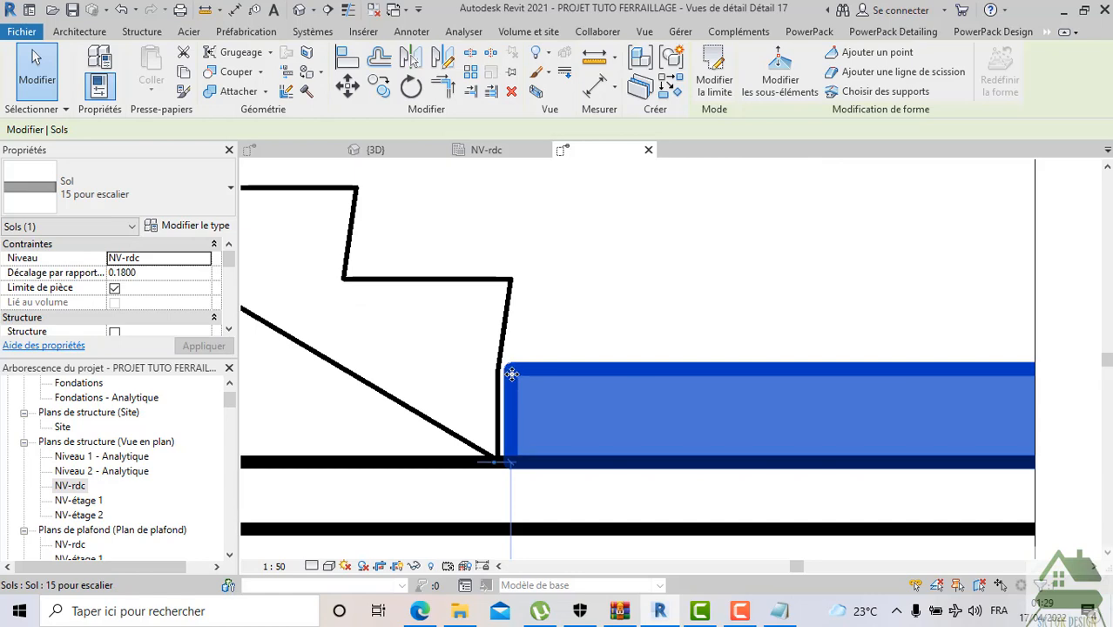
pyautogui.scroll(-2, 512, 375)
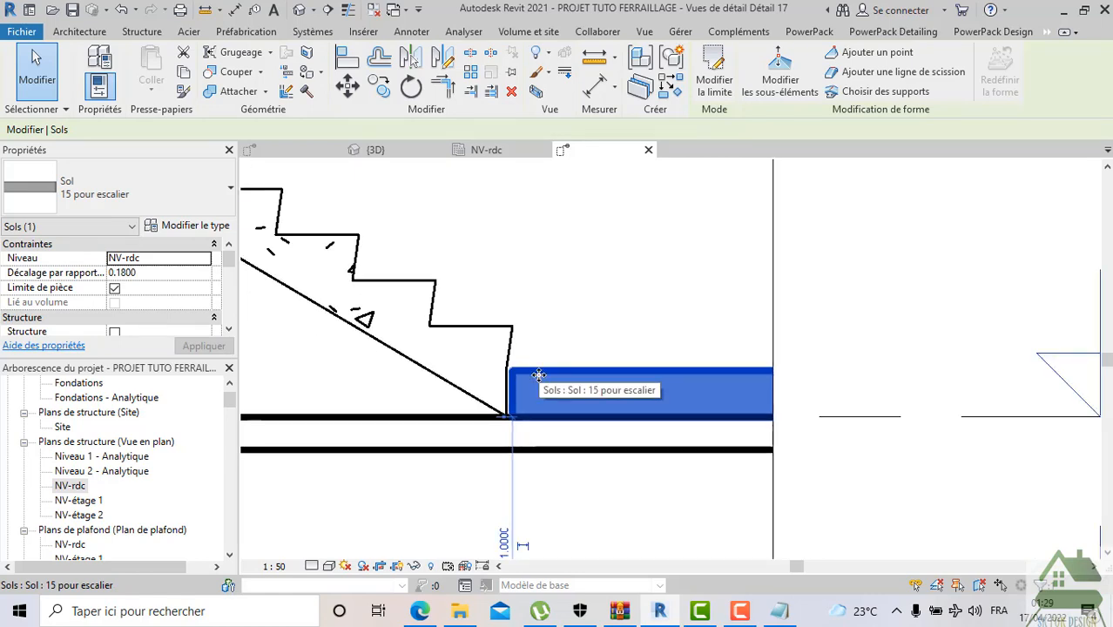
pyautogui.press('Escape')
pyautogui.scroll(-2, 525, 390)
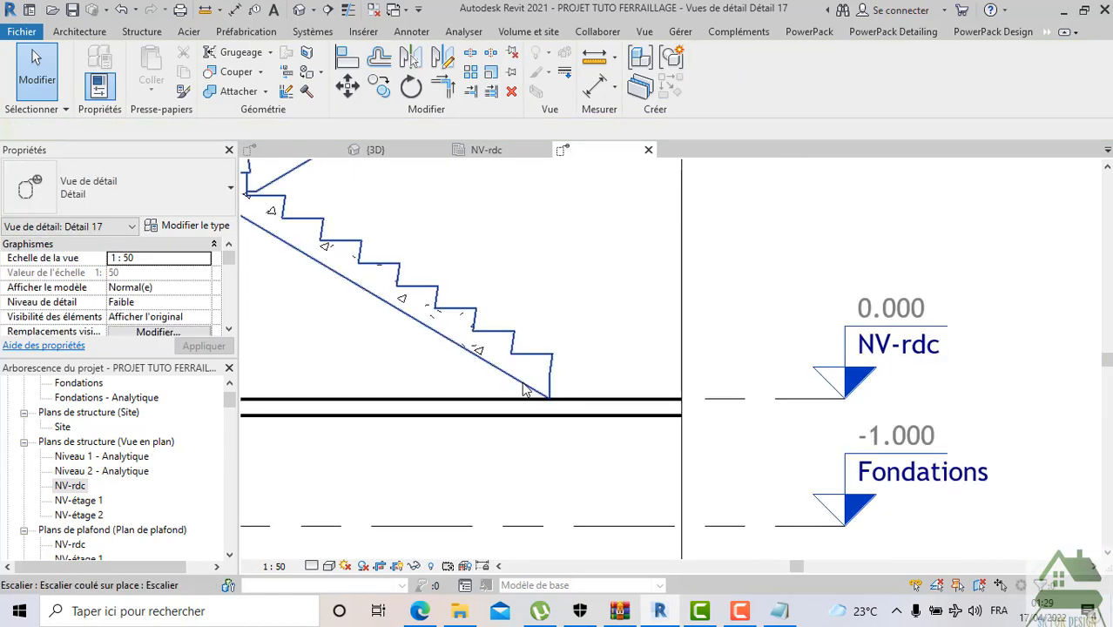
# Set the stair's base offset to -0.15 m
pyautogui.click(525, 389)
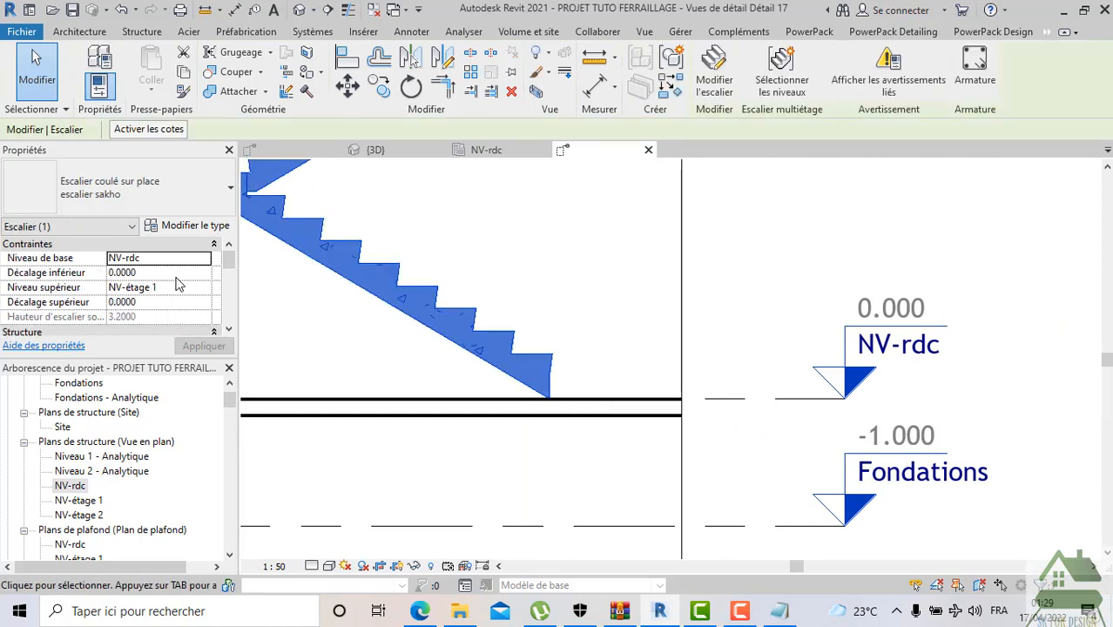
pyautogui.press('Tab')
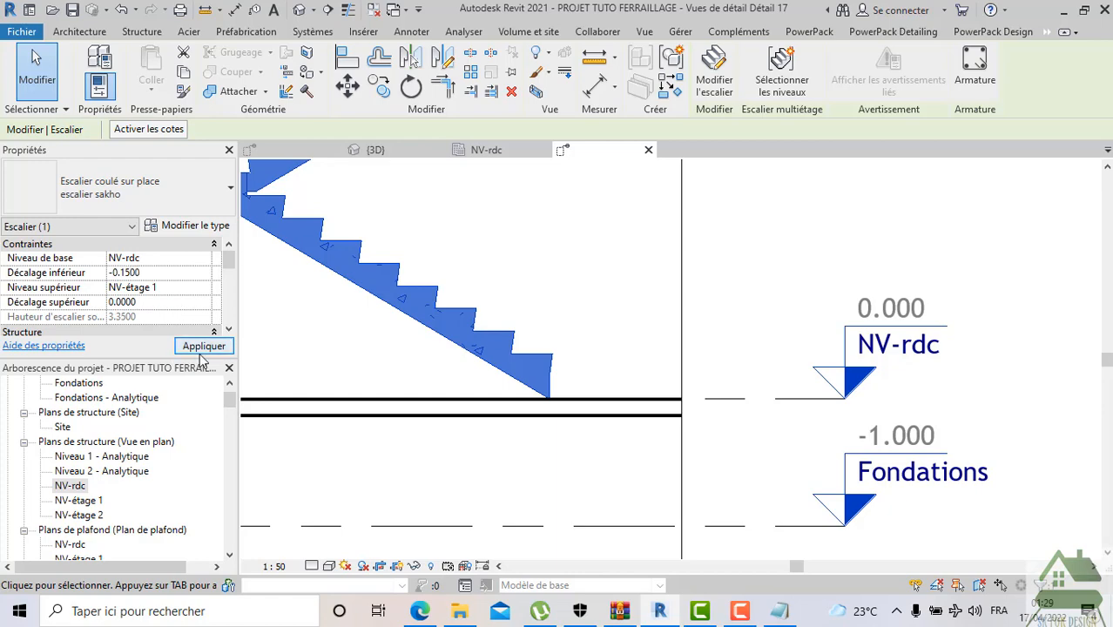
pyautogui.click(201, 345)
pyautogui.click(532, 455)
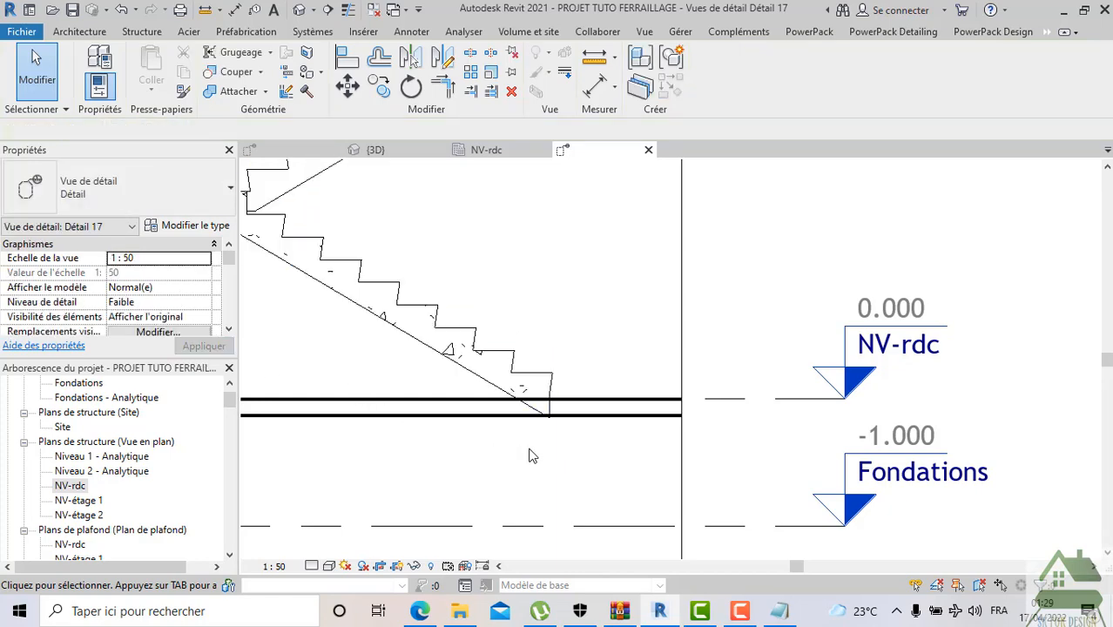
# Check the stair's junction with the slabs and undo its base offset change
pyautogui.scroll(-2, 562, 430)
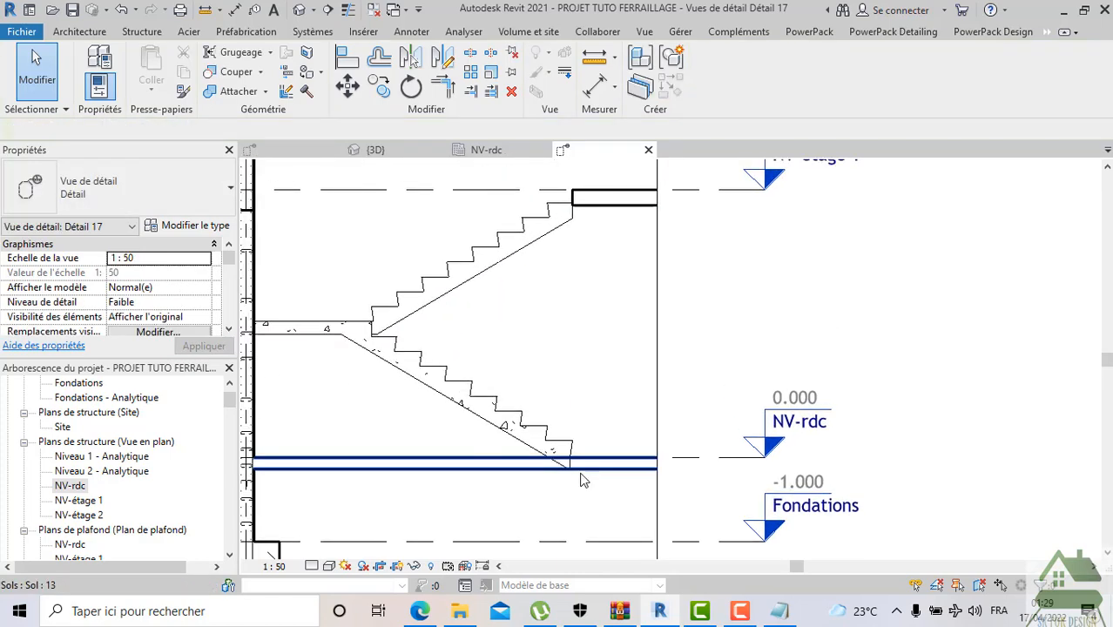
pyautogui.click(532, 250)
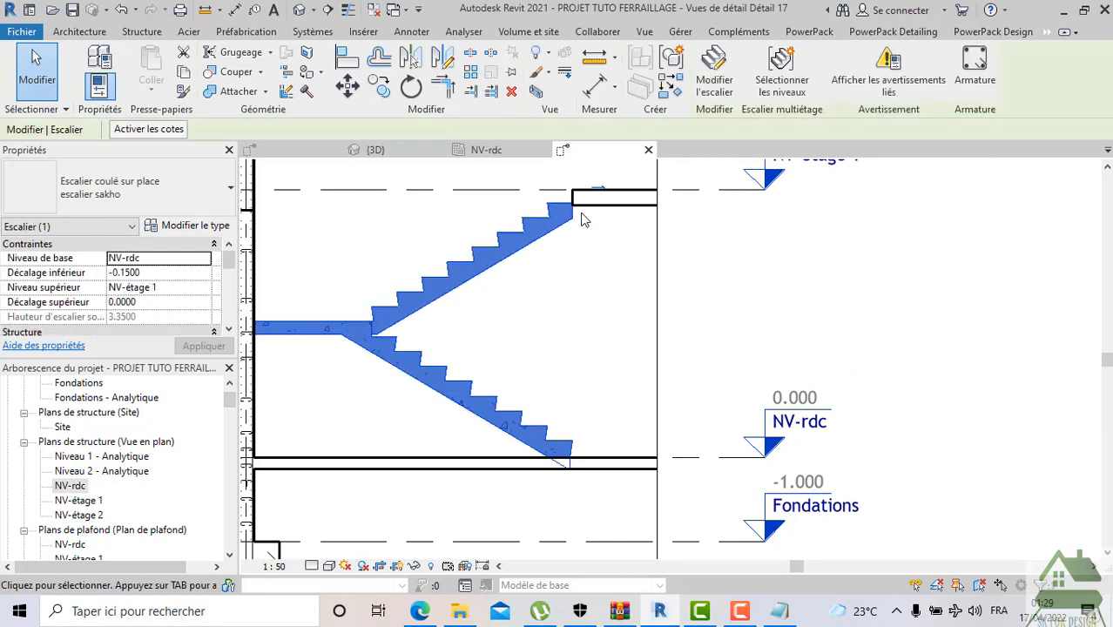
pyautogui.scroll(1, 584, 220)
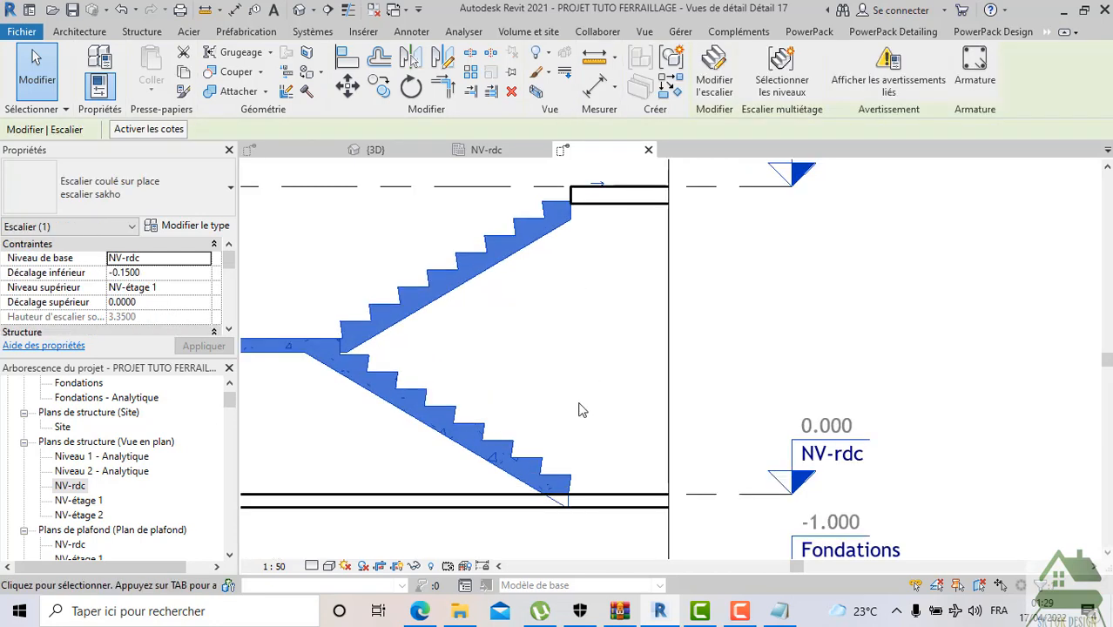
pyautogui.click(123, 12)
# Edit the stair, extend the lower run by one tread at its foot on NV-rdc, and finish the edit
pyautogui.click(485, 450)
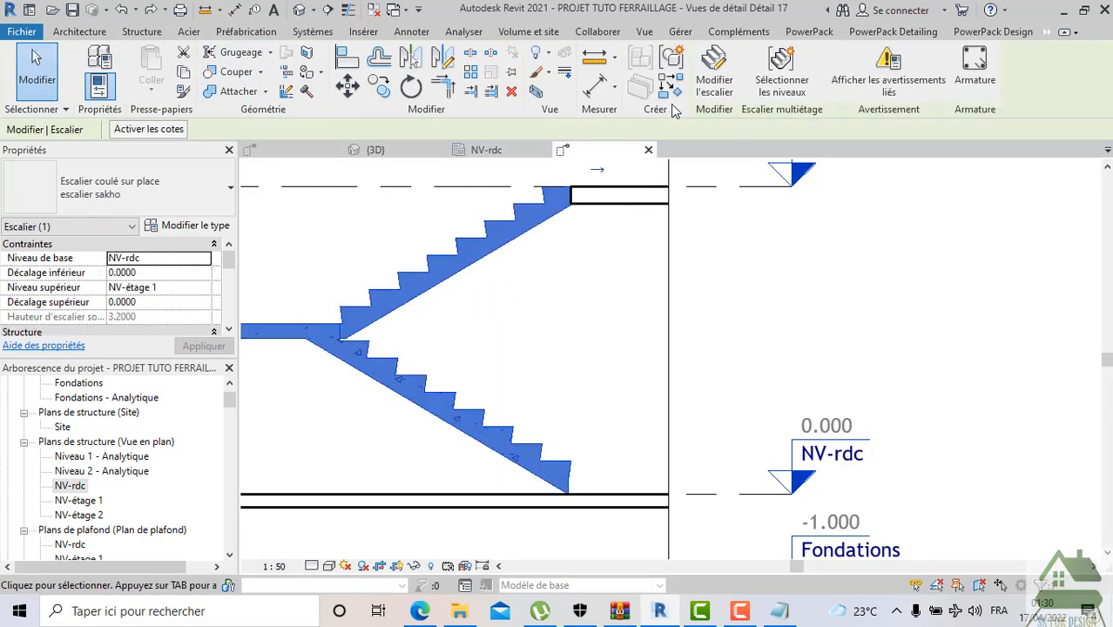
pyautogui.click(720, 88)
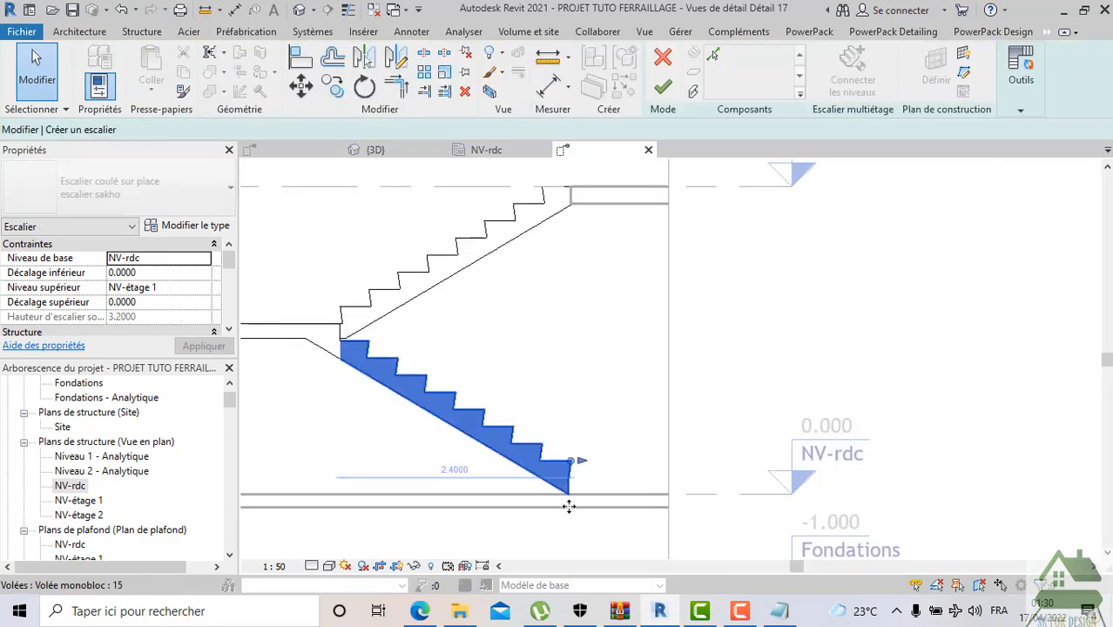
pyautogui.click(566, 490)
pyautogui.scroll(2, 566, 501)
pyautogui.moveTo(572, 432); pyautogui.dragTo(596, 438)
pyautogui.click(655, 508)
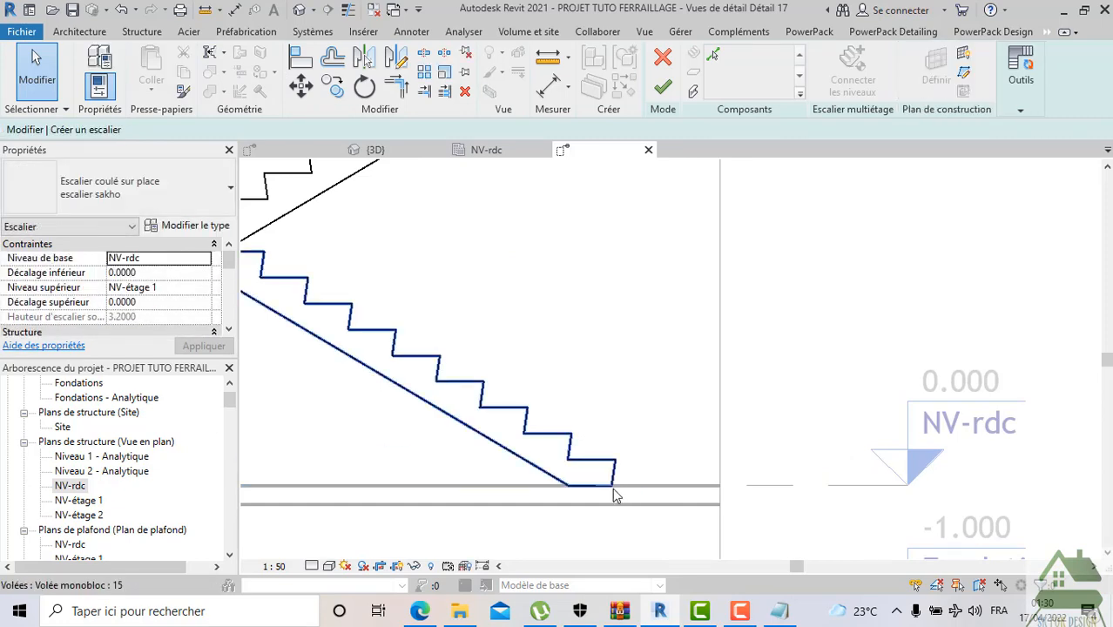
pyautogui.scroll(-2, 615, 494)
pyautogui.scroll(-2, 623, 488)
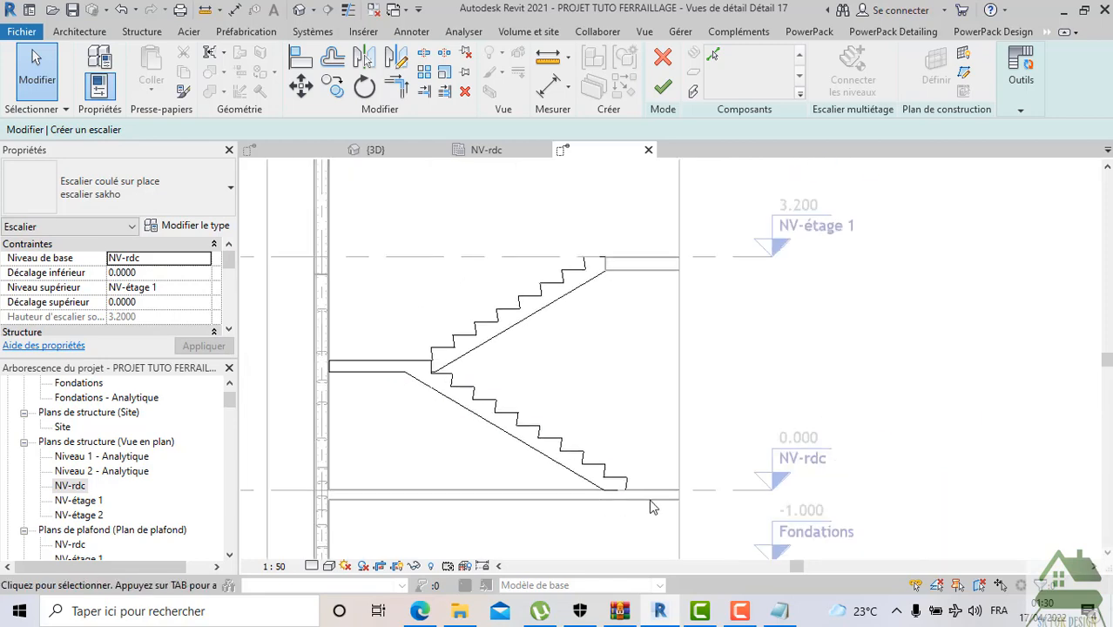
pyautogui.scroll(2, 637, 498)
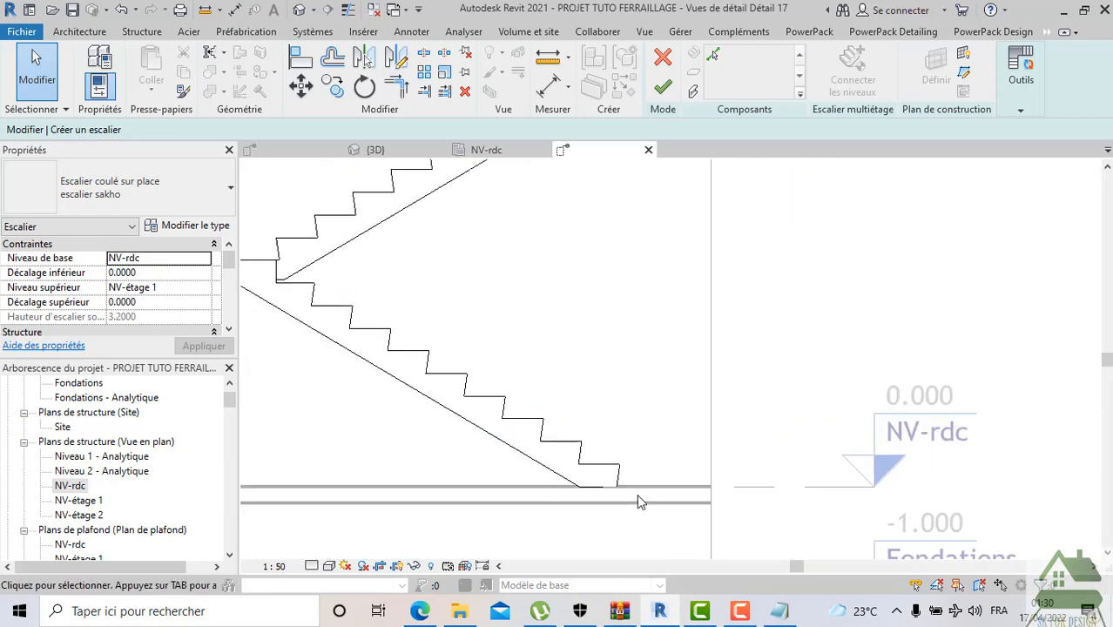
pyautogui.click(661, 87)
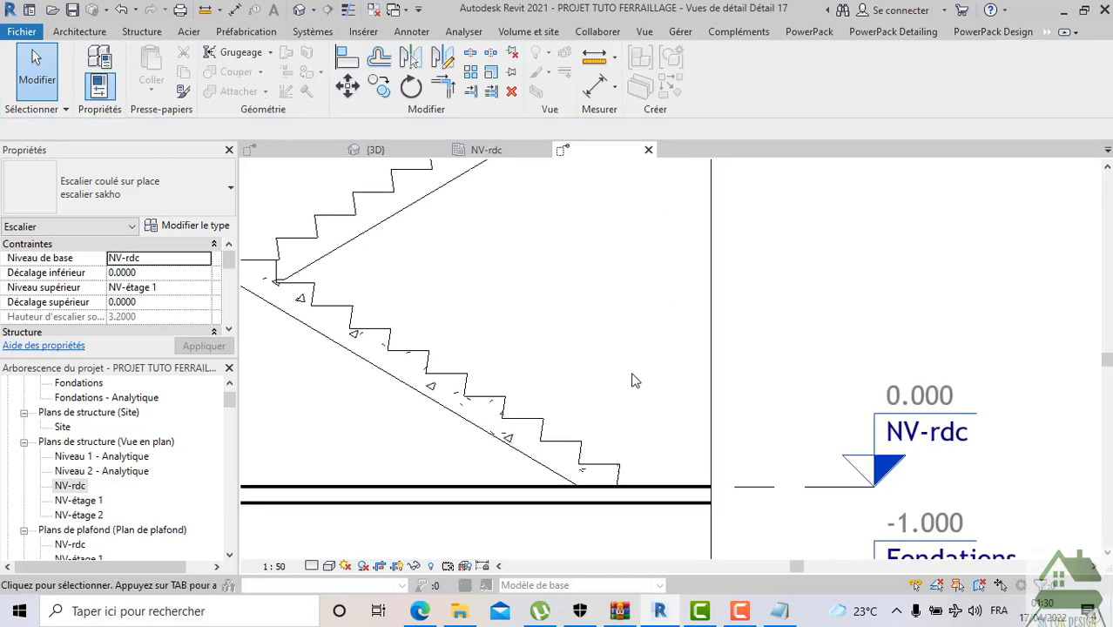
# In the NV-rdc plan, shorten the view depth of section Détail 17 and move its line closer to the lower run's outer edge
pyautogui.scroll(-2, 633, 381)
pyautogui.moveTo(630, 376); pyautogui.dragTo(596, 396, button='middle')
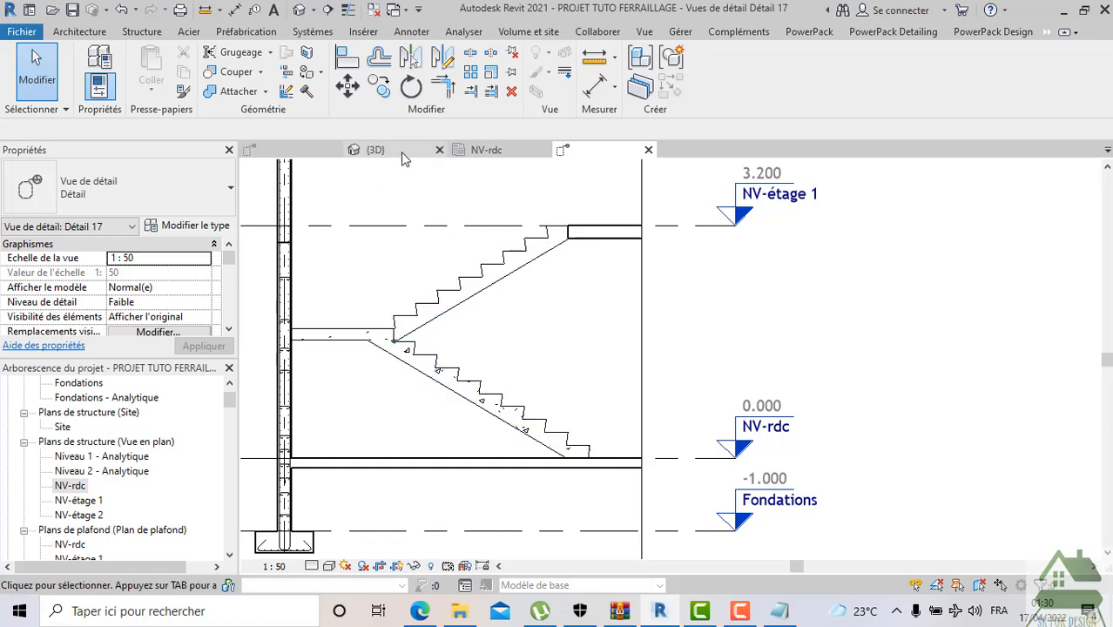
pyautogui.click(488, 153)
pyautogui.scroll(-5, 692, 383)
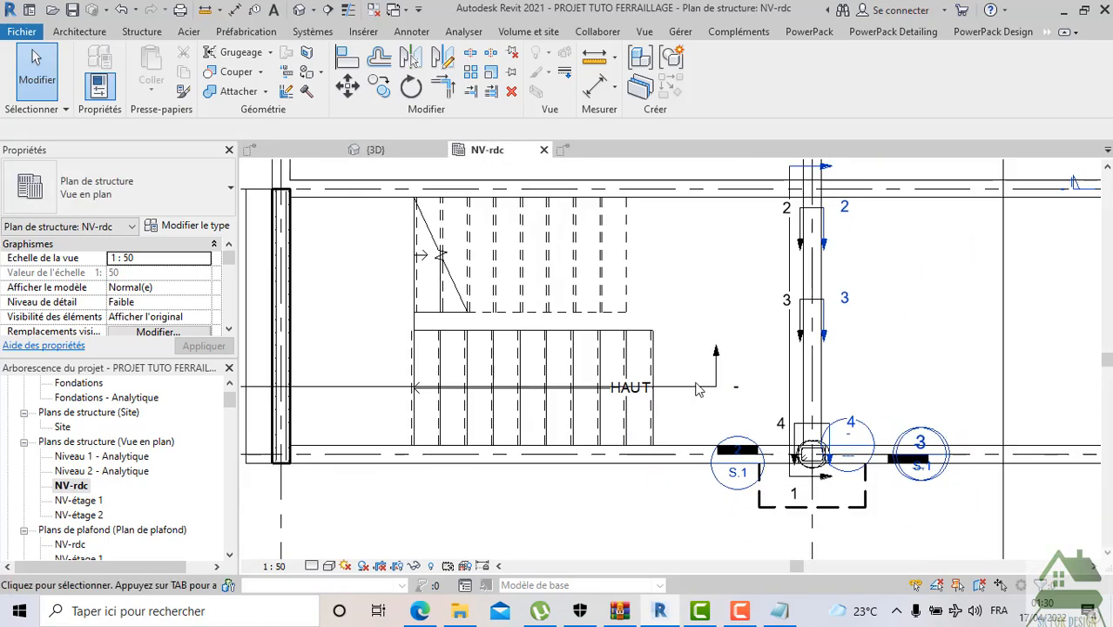
pyautogui.click(693, 386)
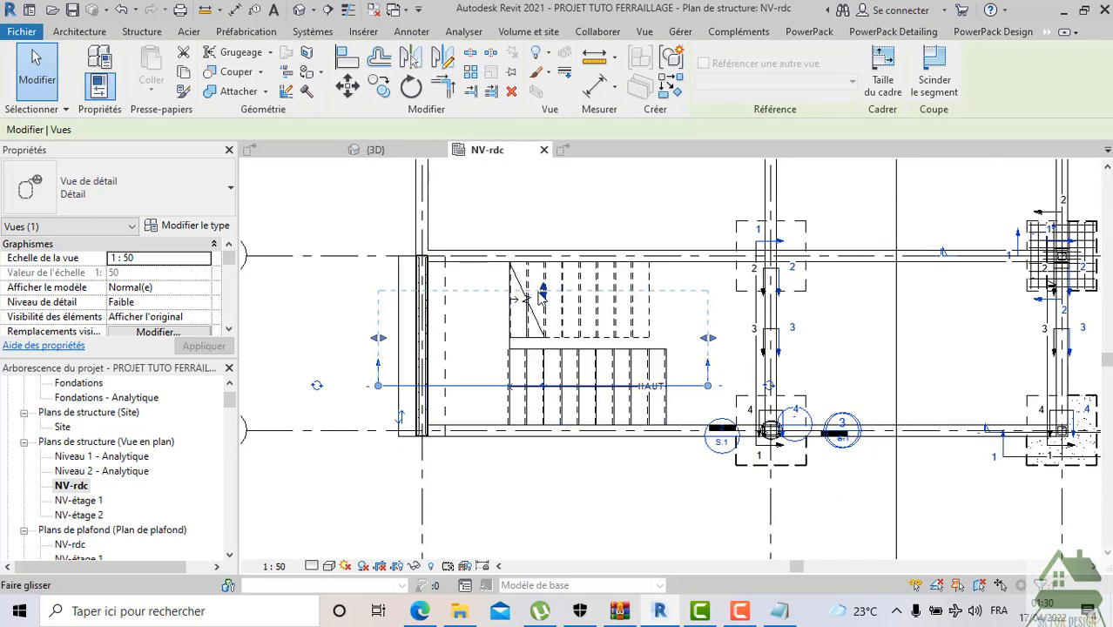
pyautogui.moveTo(543, 292); pyautogui.dragTo(544, 356)
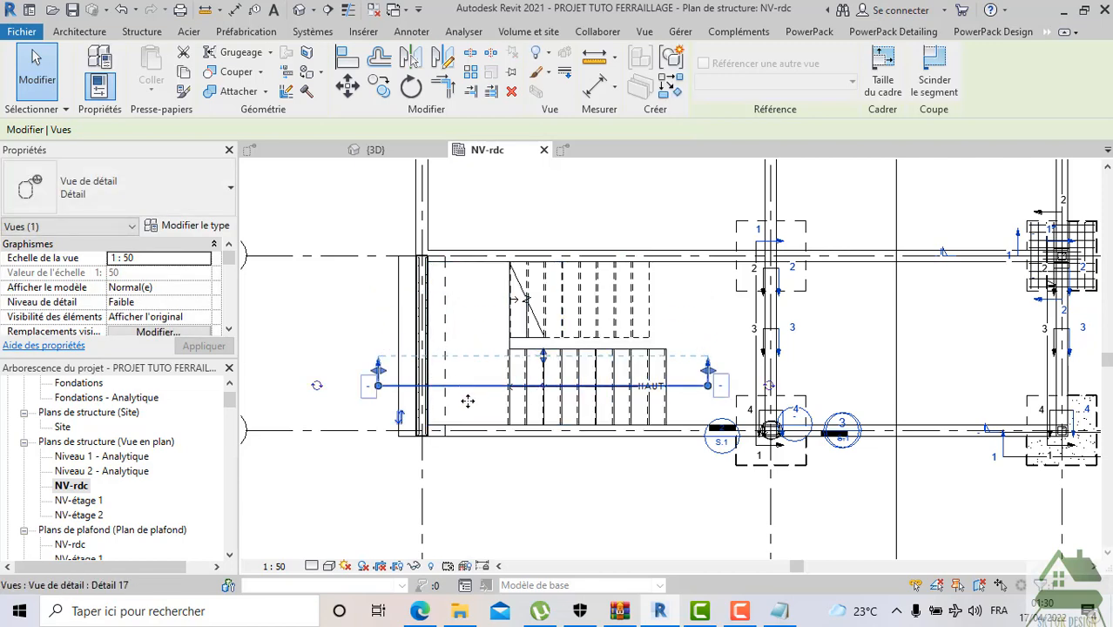
pyautogui.moveTo(467, 401); pyautogui.dragTo(468, 412)
pyautogui.click(474, 466)
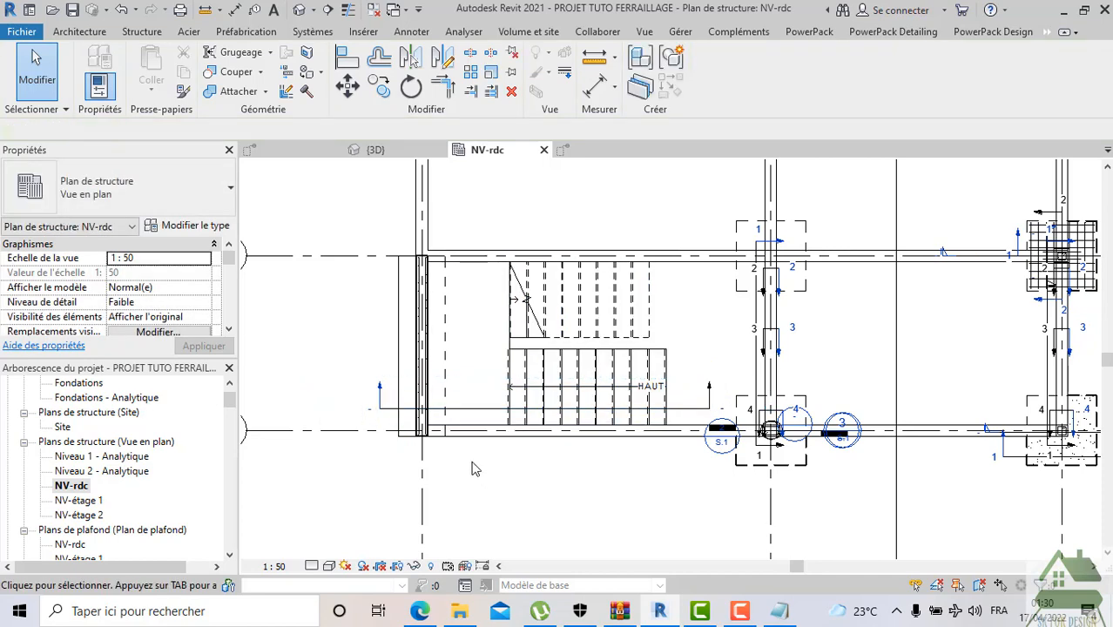
# Open the Détail 17 view from its section mark and save the project
pyautogui.doubleClick(379, 406)
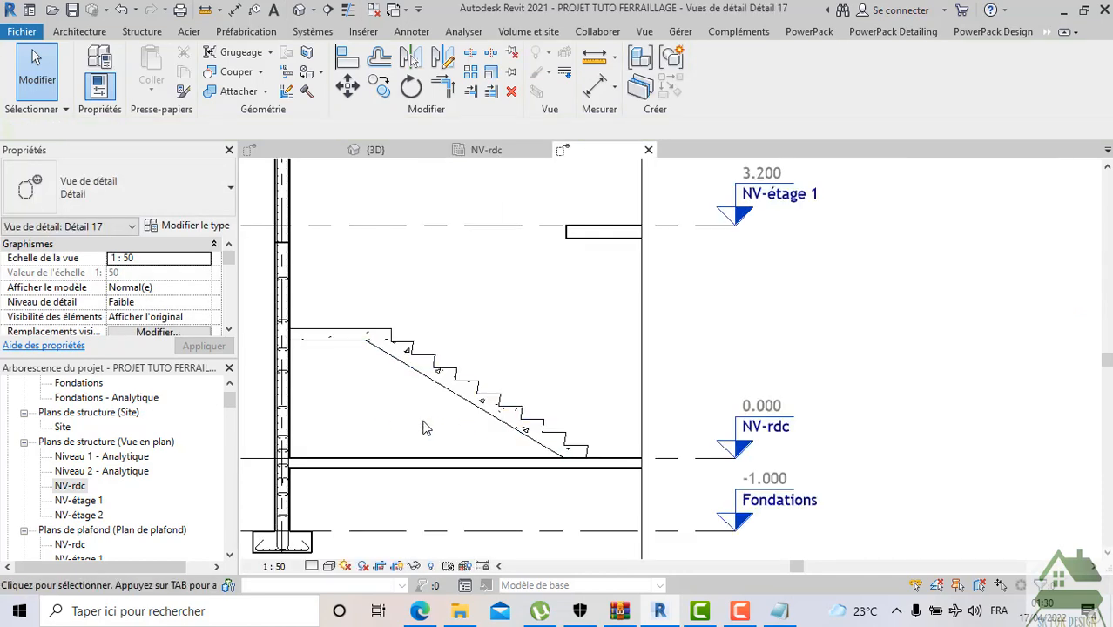
pyautogui.scroll(2, 425, 427)
pyautogui.scroll(-2, 536, 317)
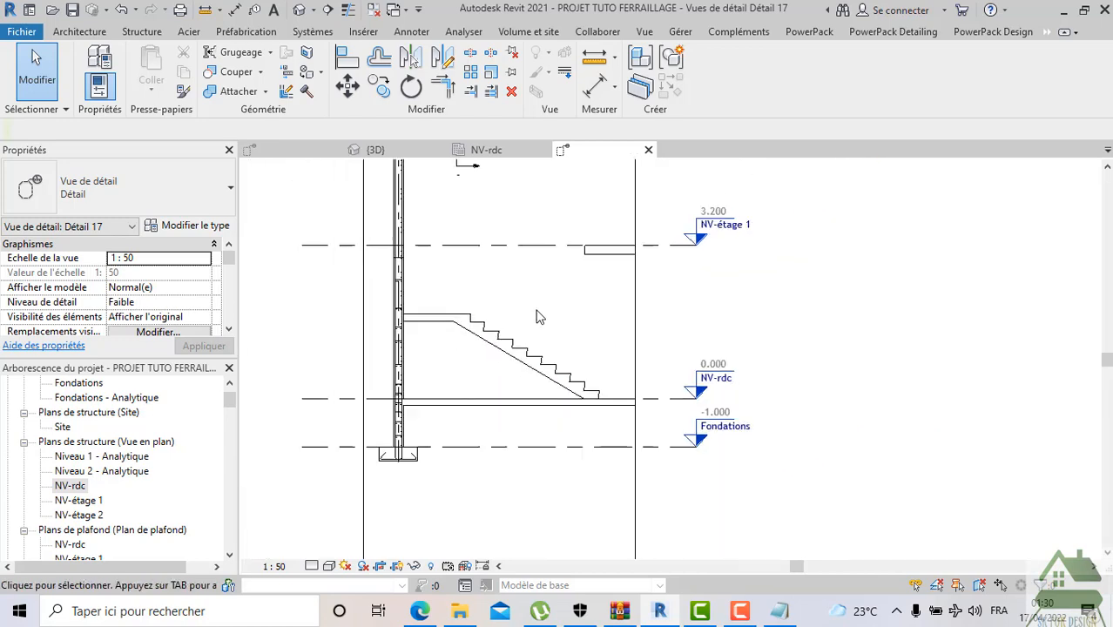
pyautogui.scroll(4, 574, 396)
pyautogui.scroll(-3, 575, 396)
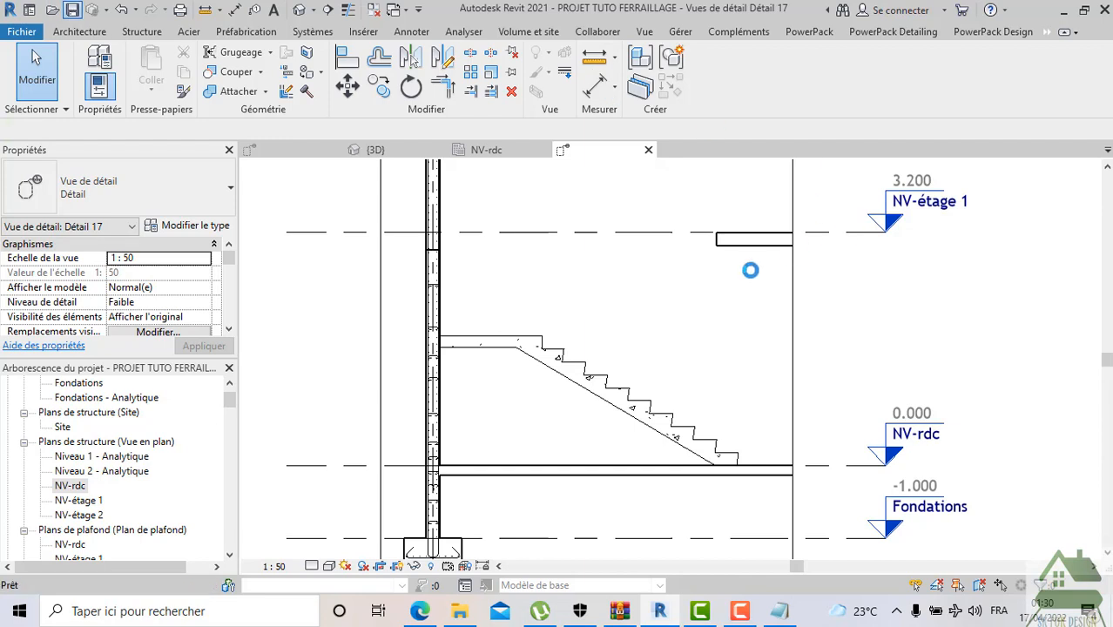
pyautogui.scroll(-1, 671, 349)
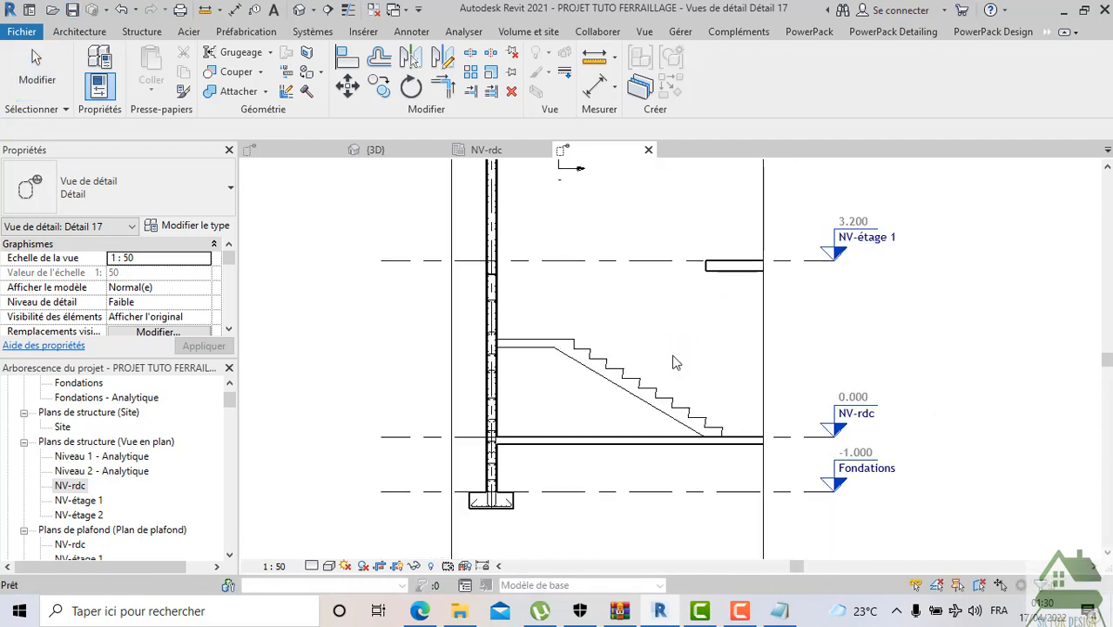
pyautogui.scroll(3, 566, 374)
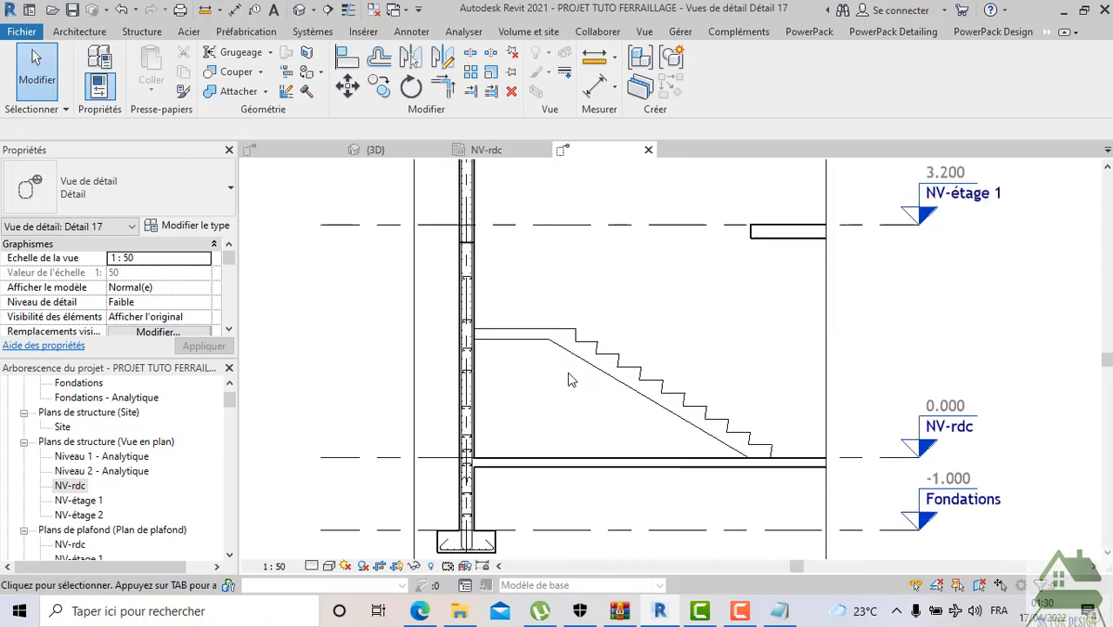
pyautogui.scroll(-2, 540, 372)
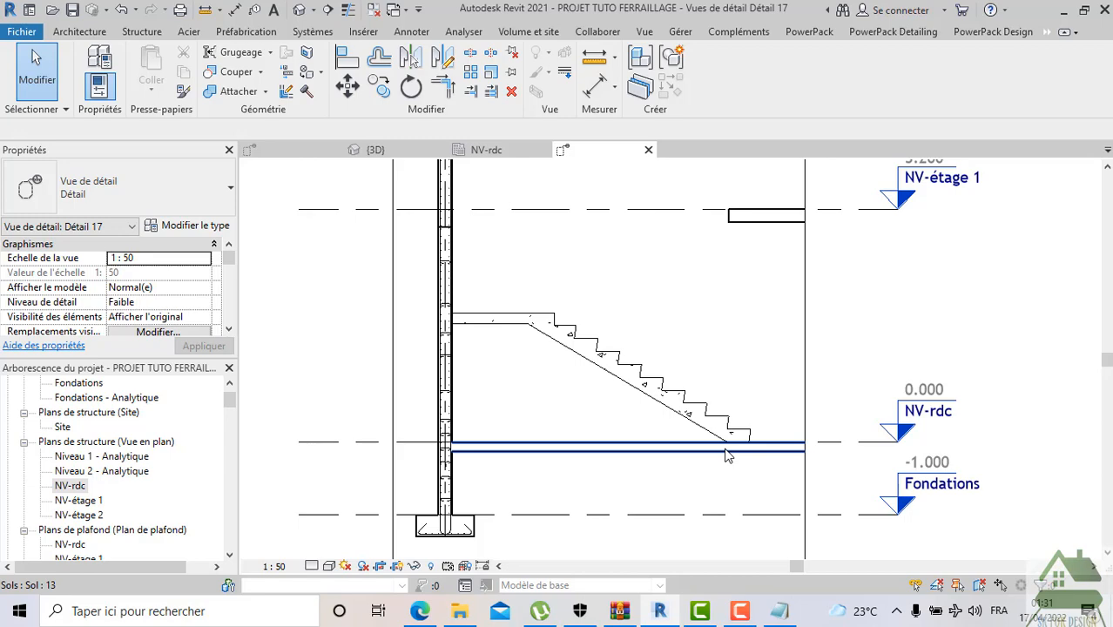
pyautogui.scroll(2, 701, 399)
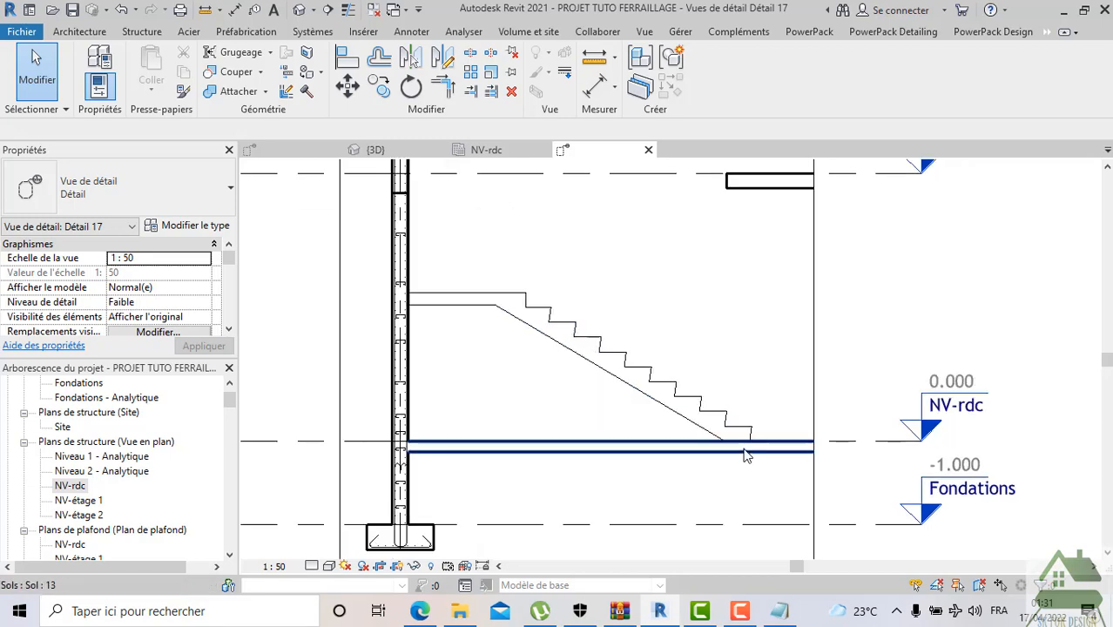
# Try to join the NV-rdc floor slab with the foot of the stair's lower run
pyautogui.scroll(-3, 736, 440)
pyautogui.scroll(2, 729, 440)
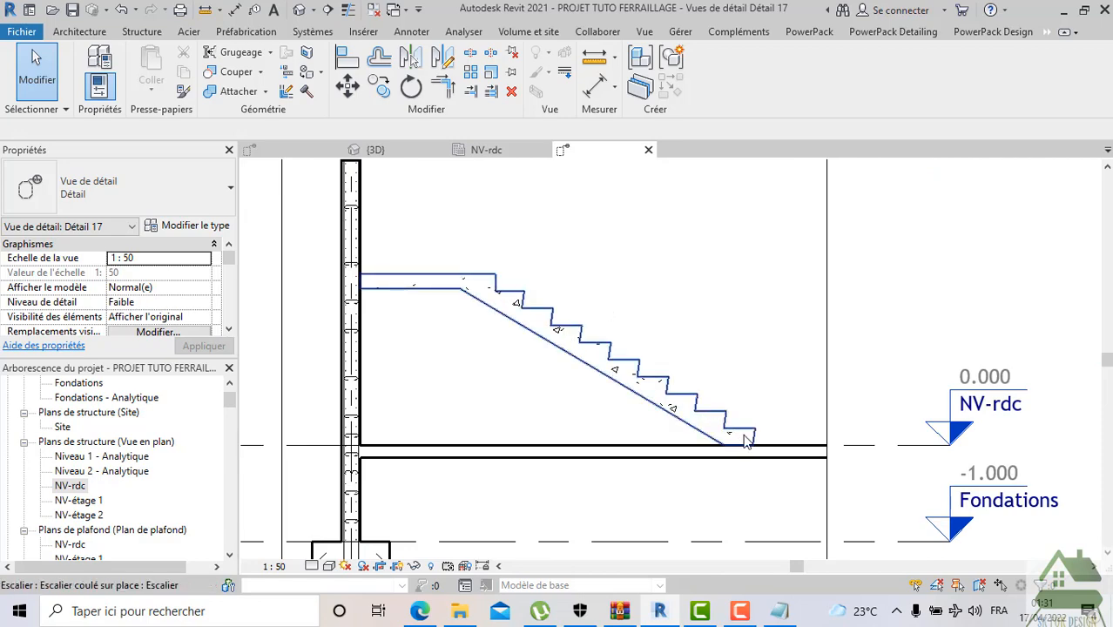
pyautogui.click(634, 452)
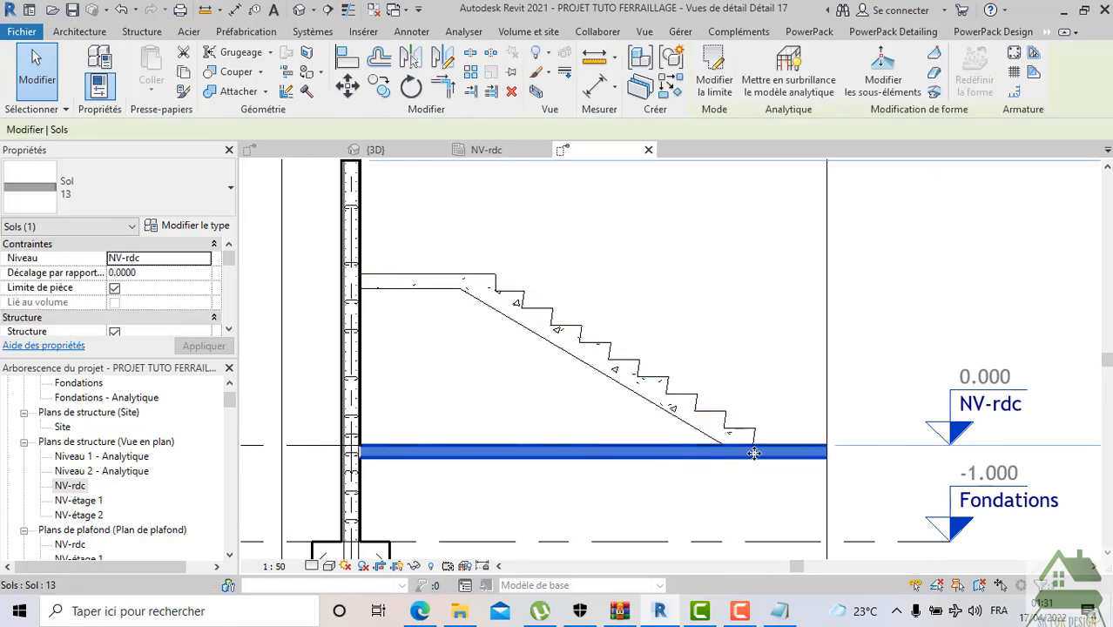
pyautogui.click(237, 92)
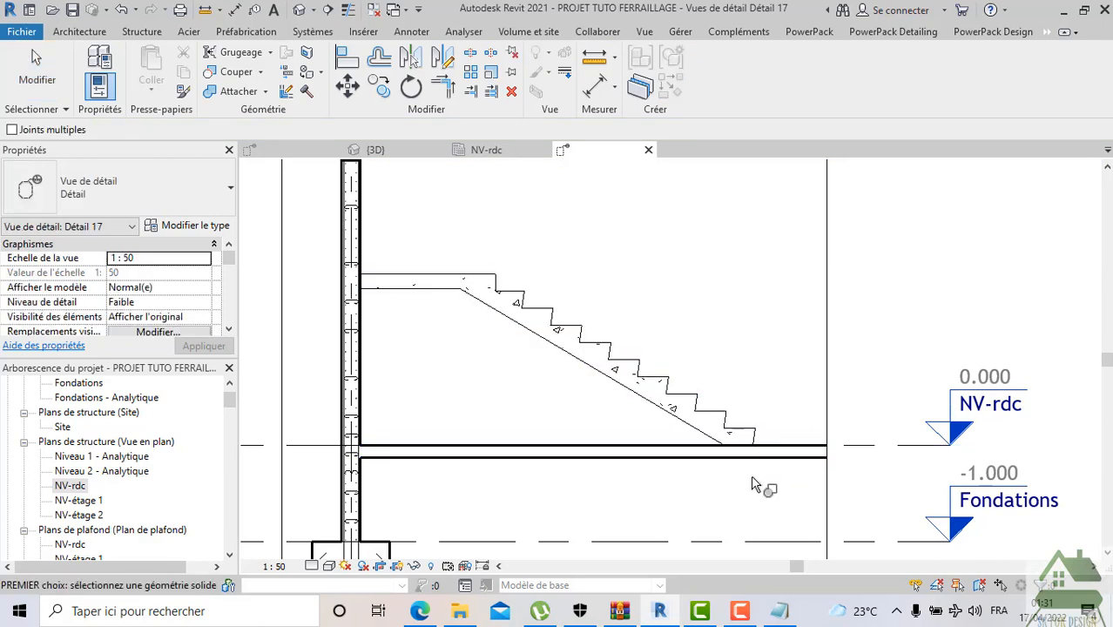
pyautogui.click(768, 454)
pyautogui.click(751, 442)
pyautogui.scroll(-1, 732, 470)
pyautogui.press('Escape')
pyautogui.scroll(-1, 754, 383)
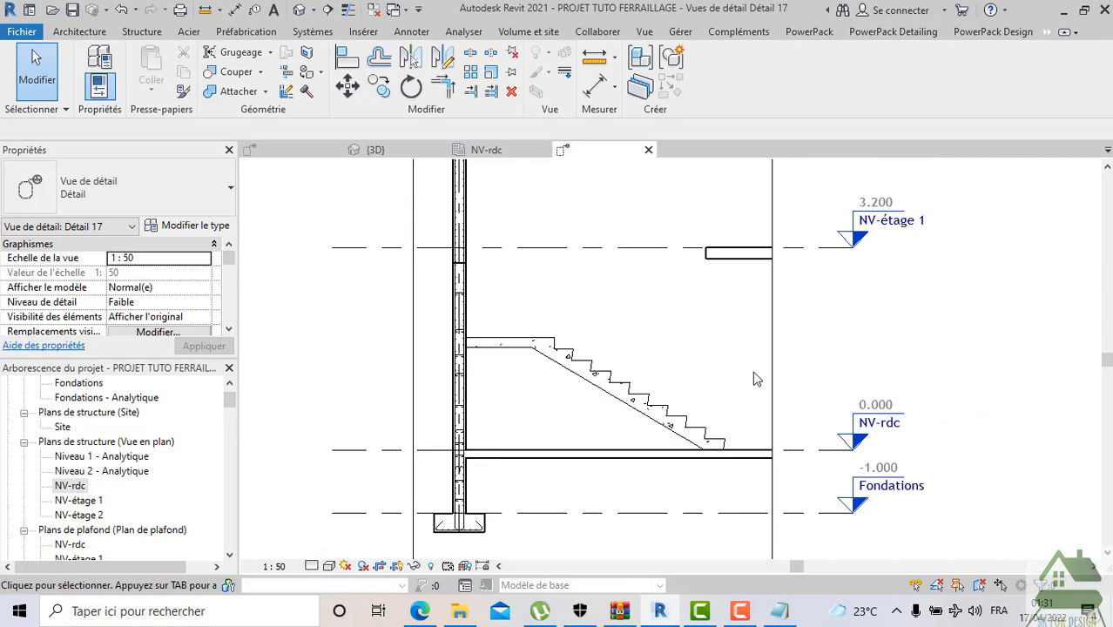
# Widen the Détail 17 crop region beyond the stair foot to include the next beam and footing
pyautogui.click(770, 368)
pyautogui.scroll(-1, 770, 360)
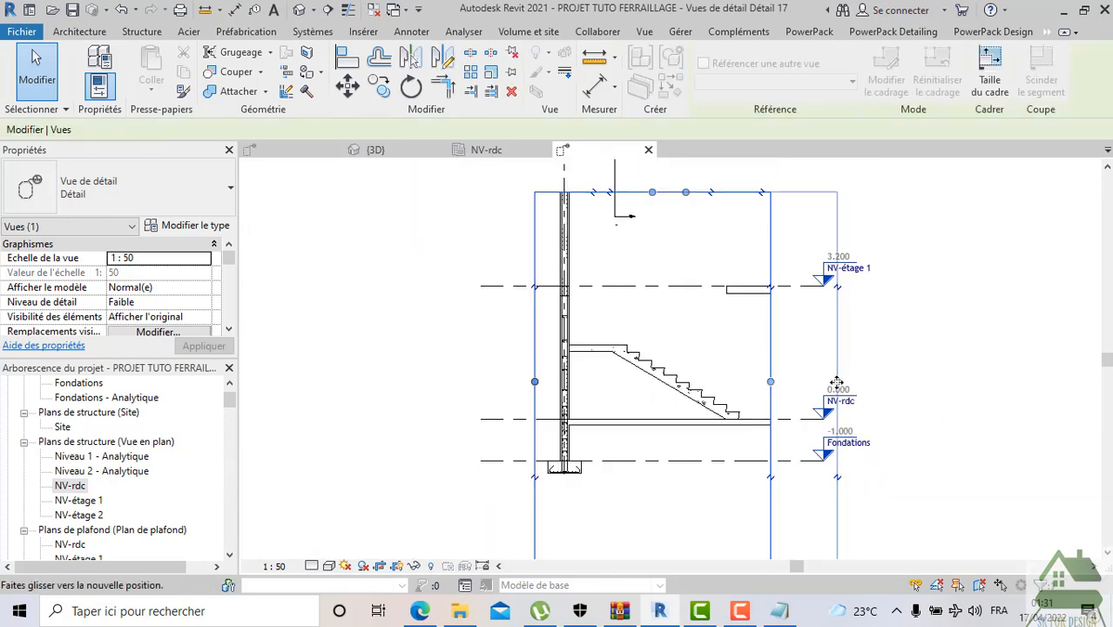
pyautogui.moveTo(881, 384); pyautogui.dragTo(881, 383)
pyautogui.scroll(2, 821, 417)
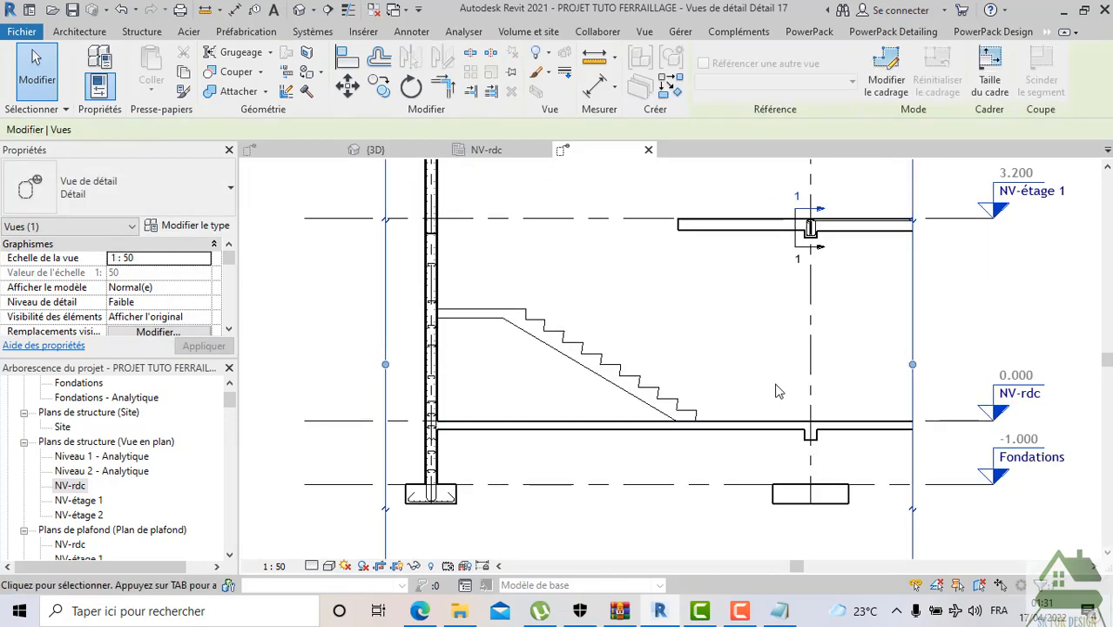
# Examine the stair's landing, lower run and neighbouring slabs in Détail 17 and in the 3D view
pyautogui.moveTo(744, 343); pyautogui.dragTo(738, 380, button='middle')
pyautogui.scroll(3, 758, 331)
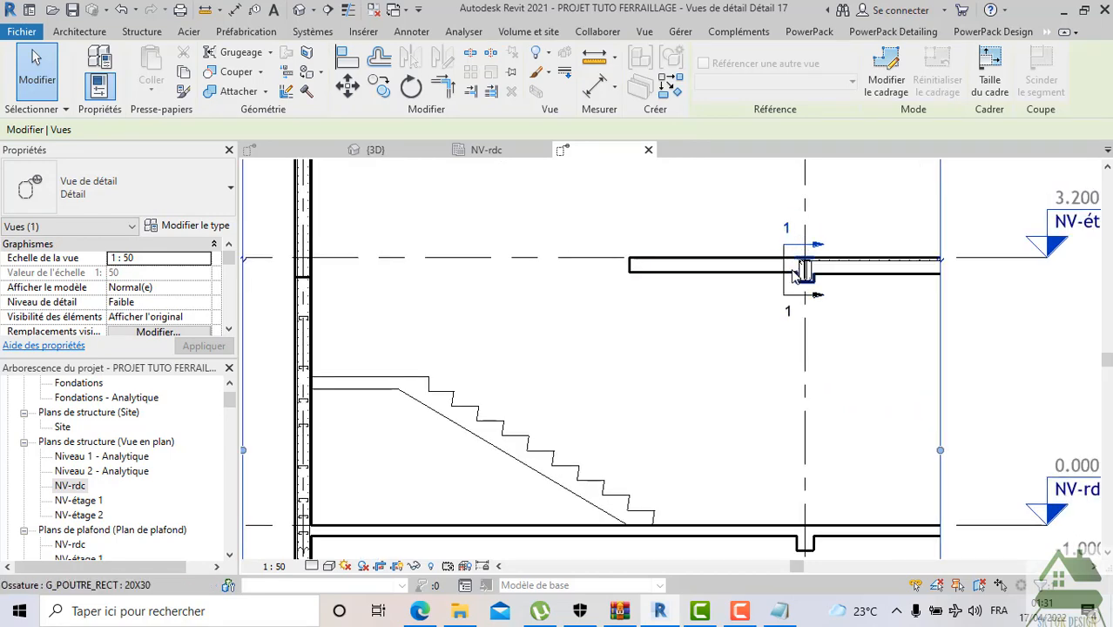
pyautogui.scroll(-2, 733, 302)
pyautogui.moveTo(648, 338); pyautogui.dragTo(634, 293, button='middle')
pyautogui.scroll(-1, 634, 293)
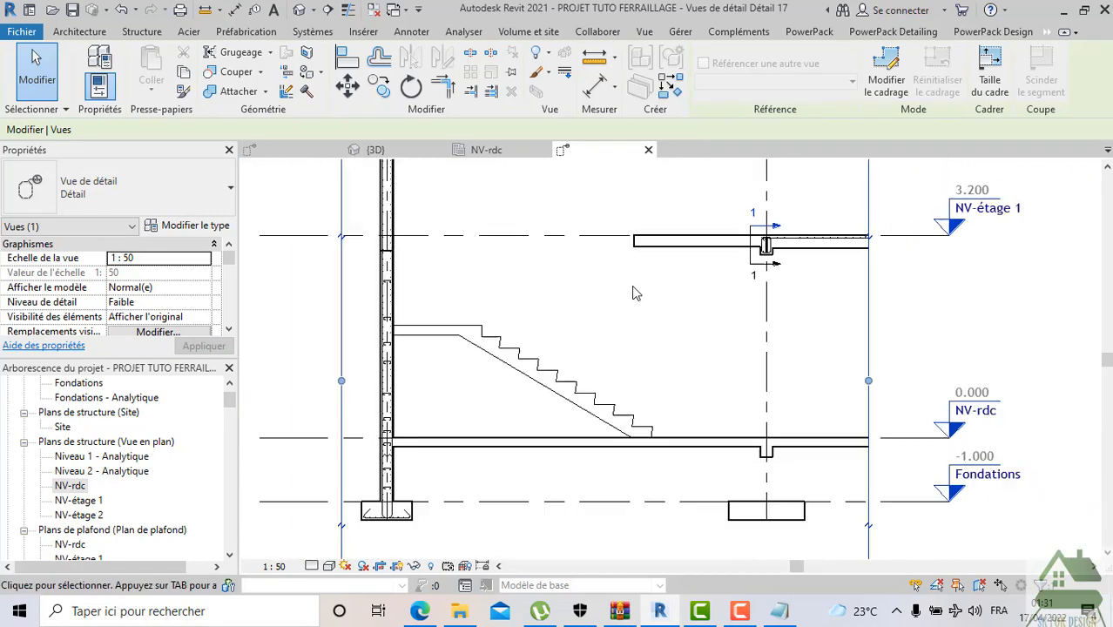
pyautogui.scroll(4, 403, 346)
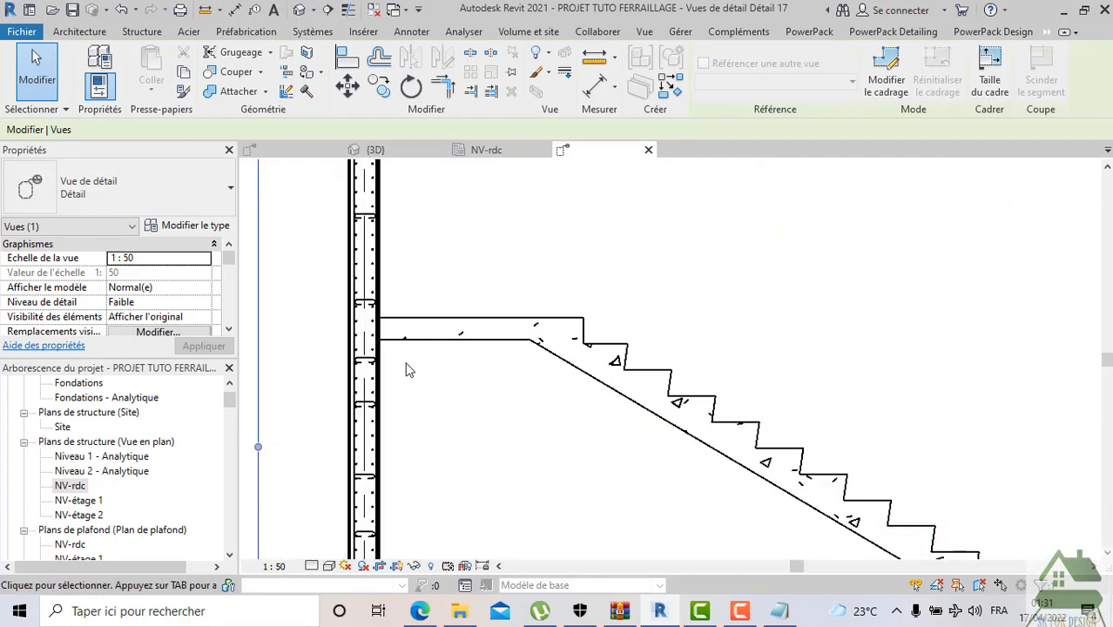
pyautogui.scroll(-2, 441, 387)
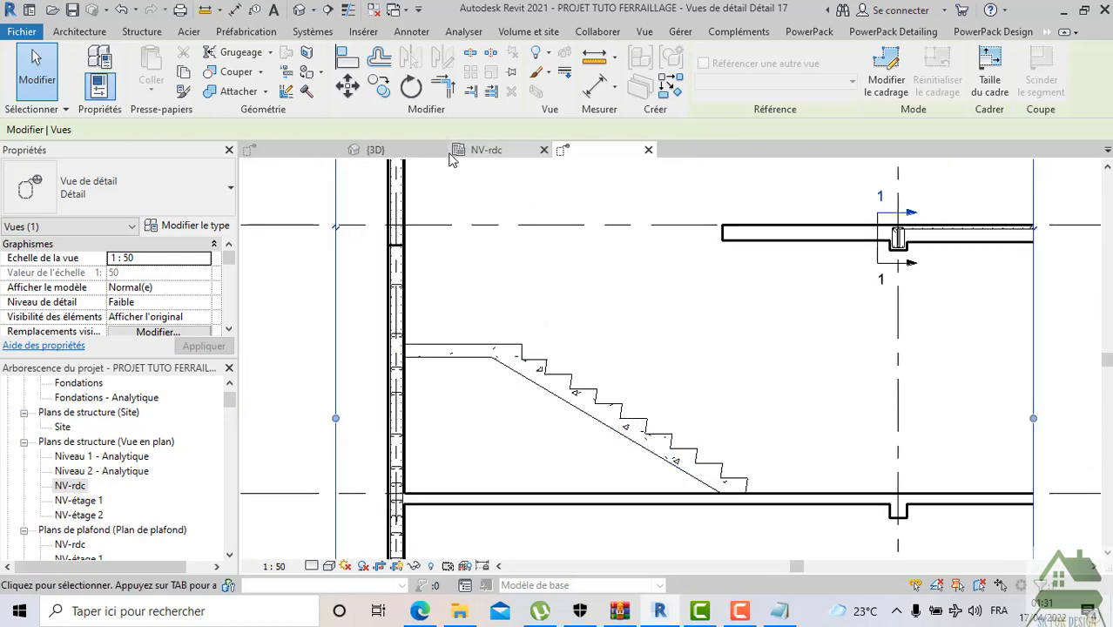
pyautogui.click(383, 150)
pyautogui.scroll(-6, 582, 321)
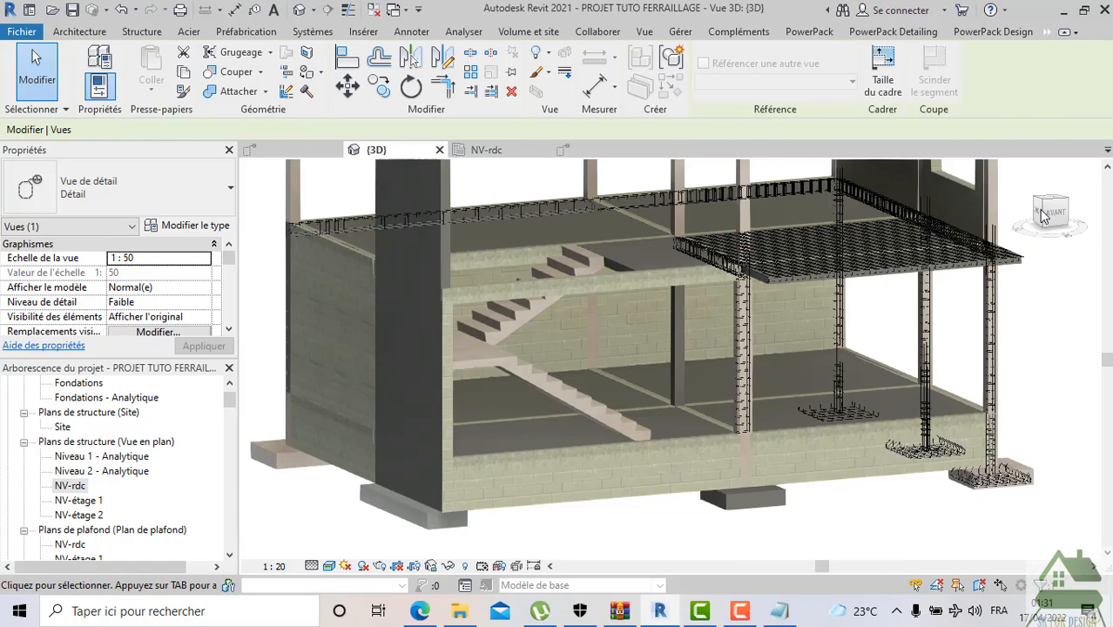
pyautogui.moveTo(1042, 216)
pyautogui.mouseDown()
pyautogui.moveTo(799, 215)
pyautogui.moveTo(993, 228)
pyautogui.moveTo(1092, 253)
pyautogui.moveTo(940, 248)
pyautogui.mouseUp()
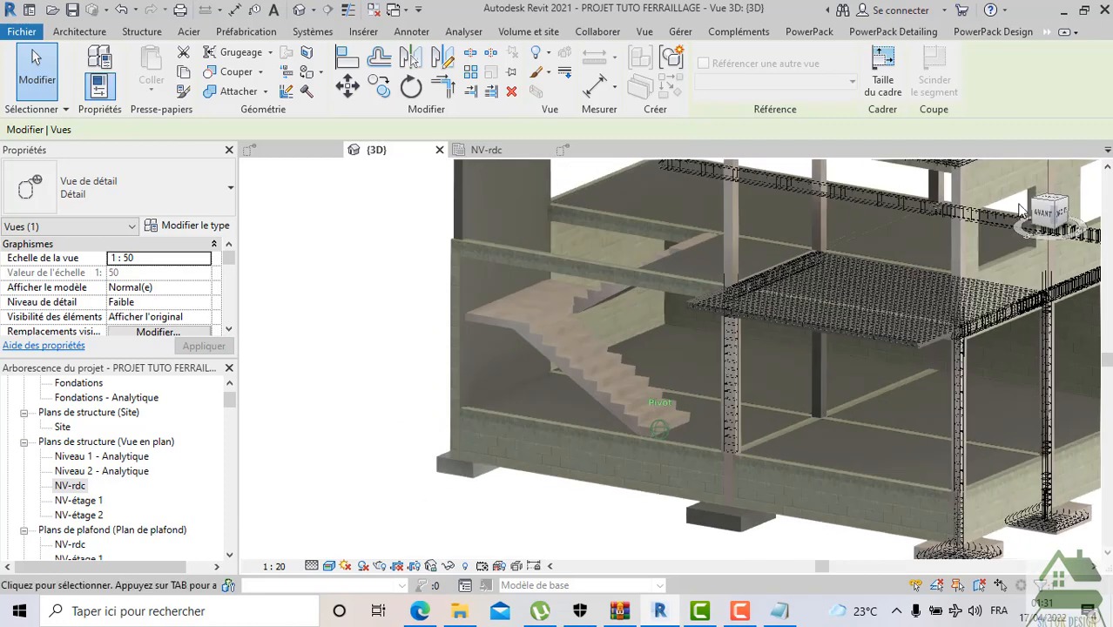
pyautogui.click(597, 155)
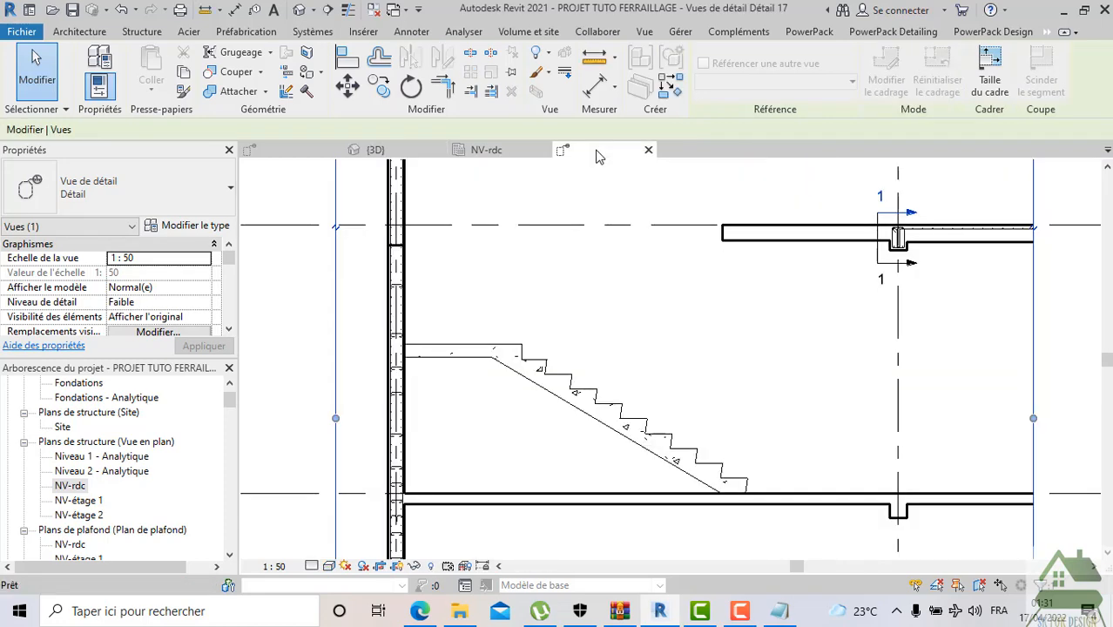
pyautogui.scroll(2, 682, 280)
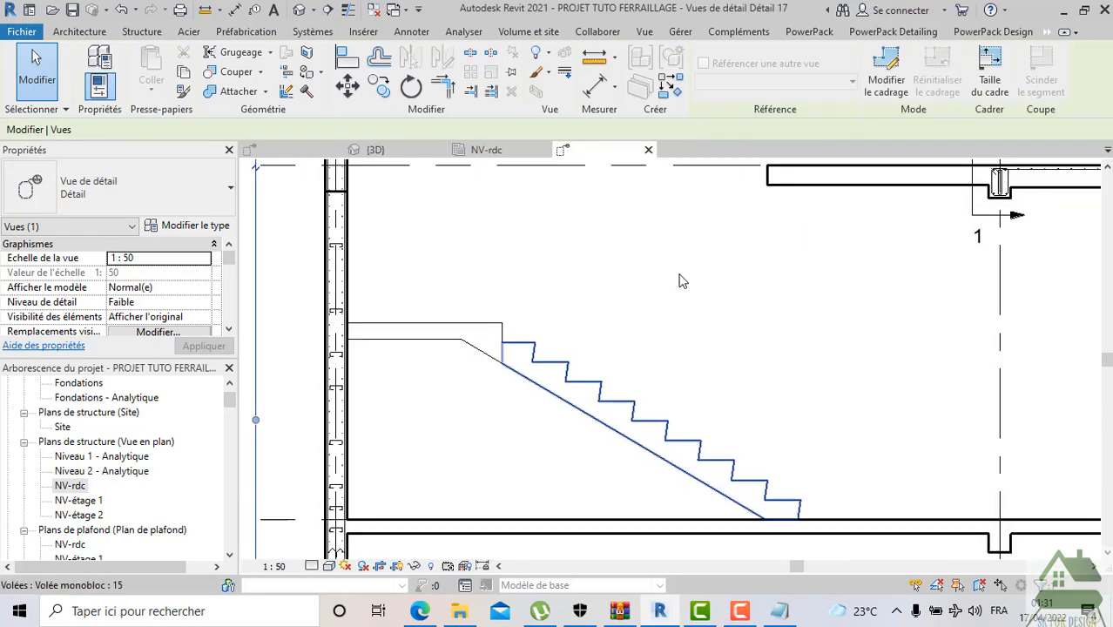
# Start placing rebar with shape 00 in Détail 17 and narrow the rebar shape browser to enlarge the drawing area
pyautogui.click(410, 32)
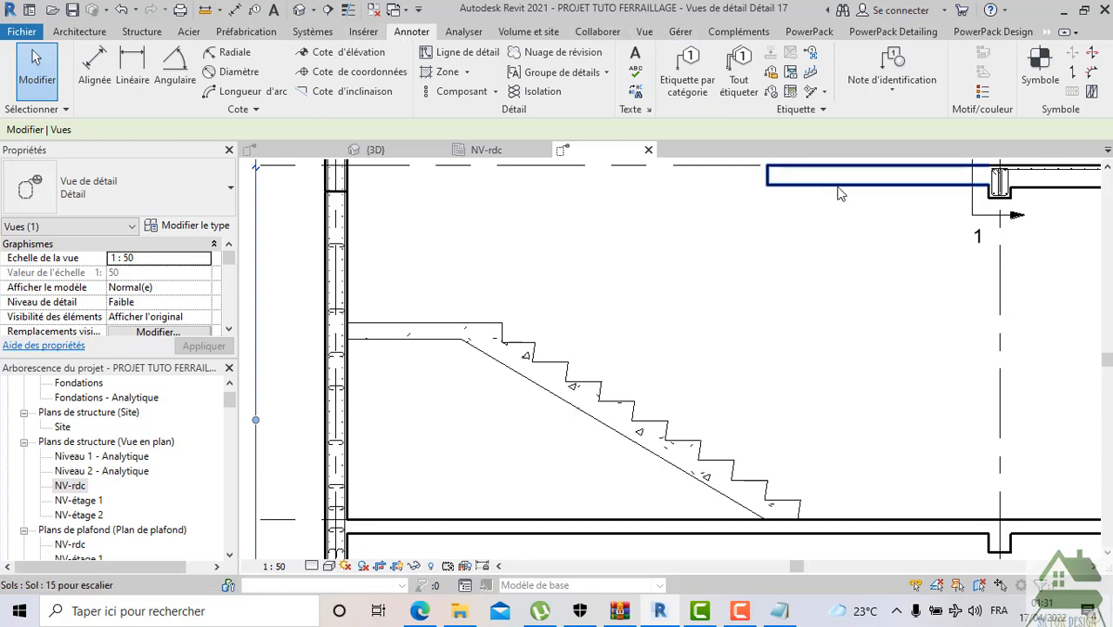
pyautogui.click(139, 32)
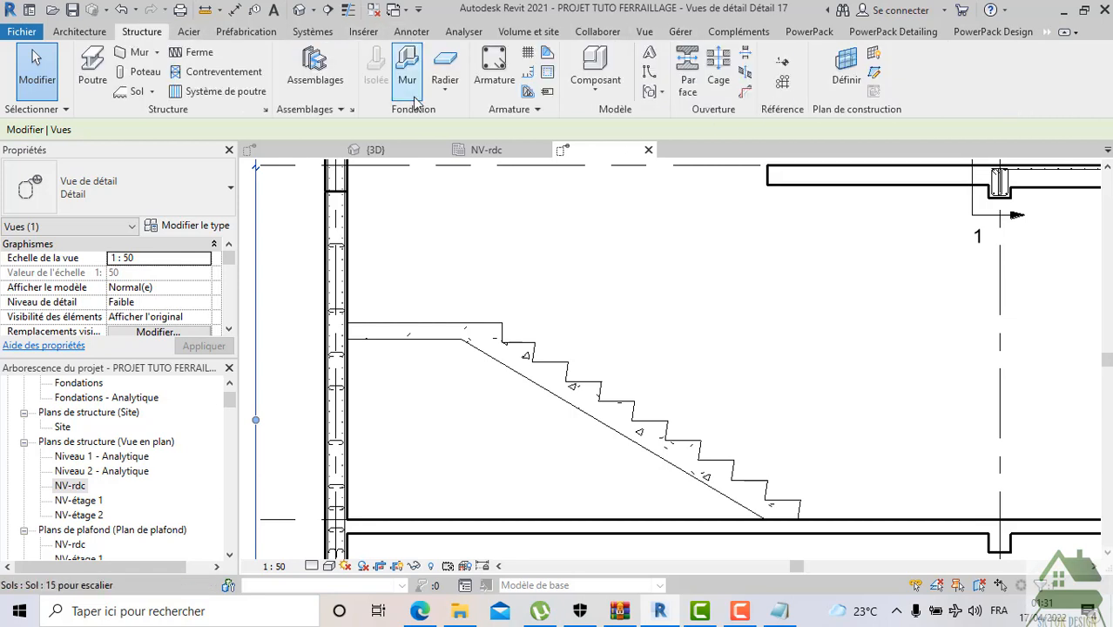
pyautogui.click(494, 69)
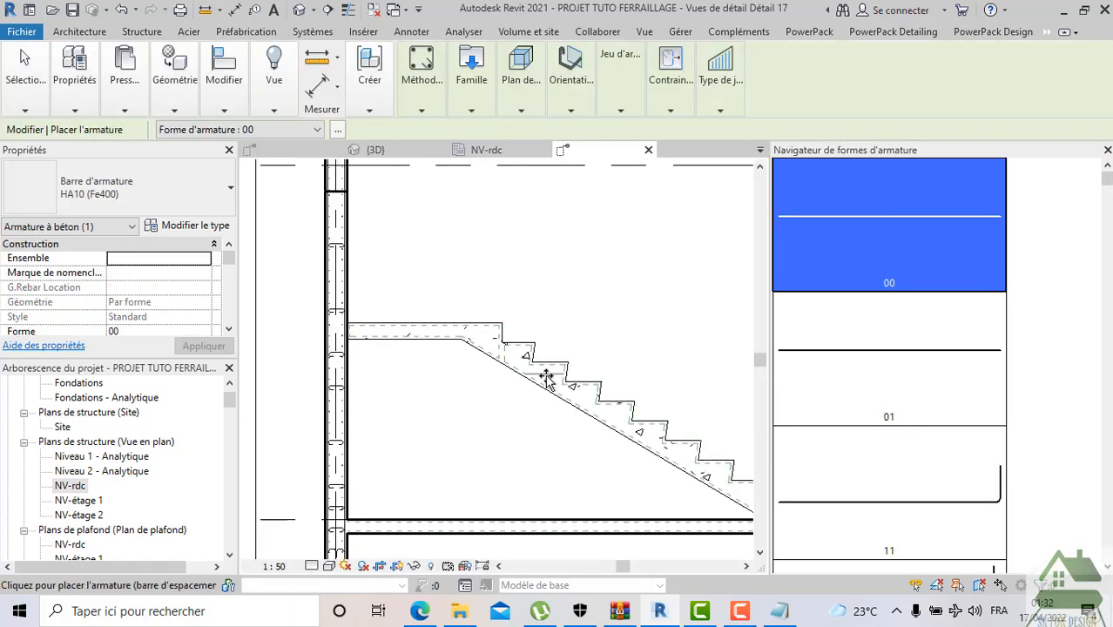
pyautogui.scroll(1, 527, 375)
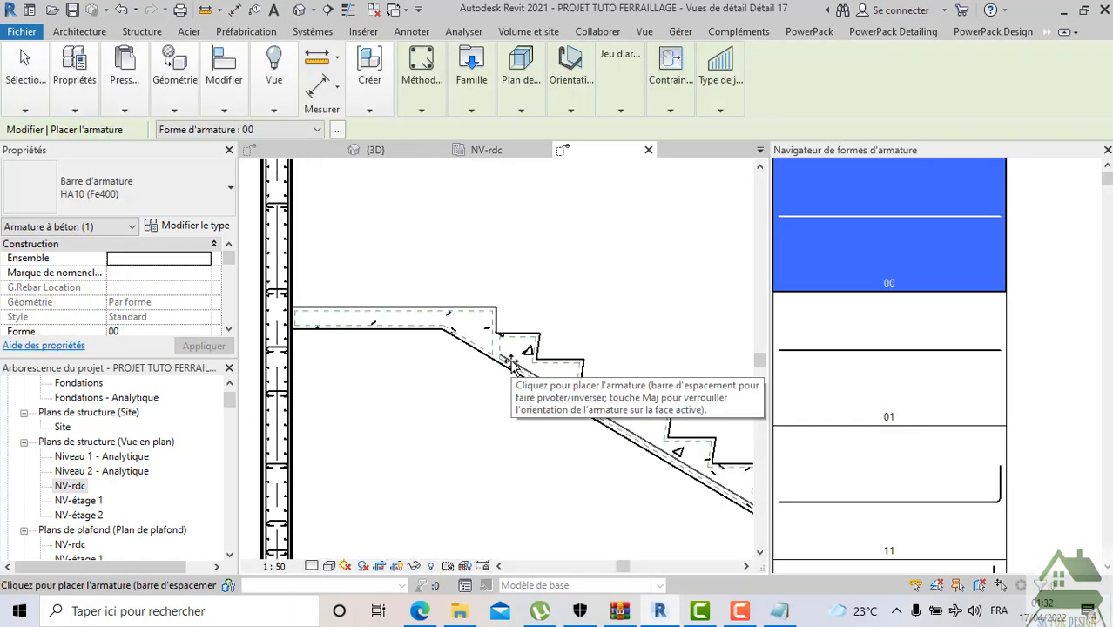
pyautogui.scroll(1, 454, 349)
pyautogui.scroll(-3, 454, 348)
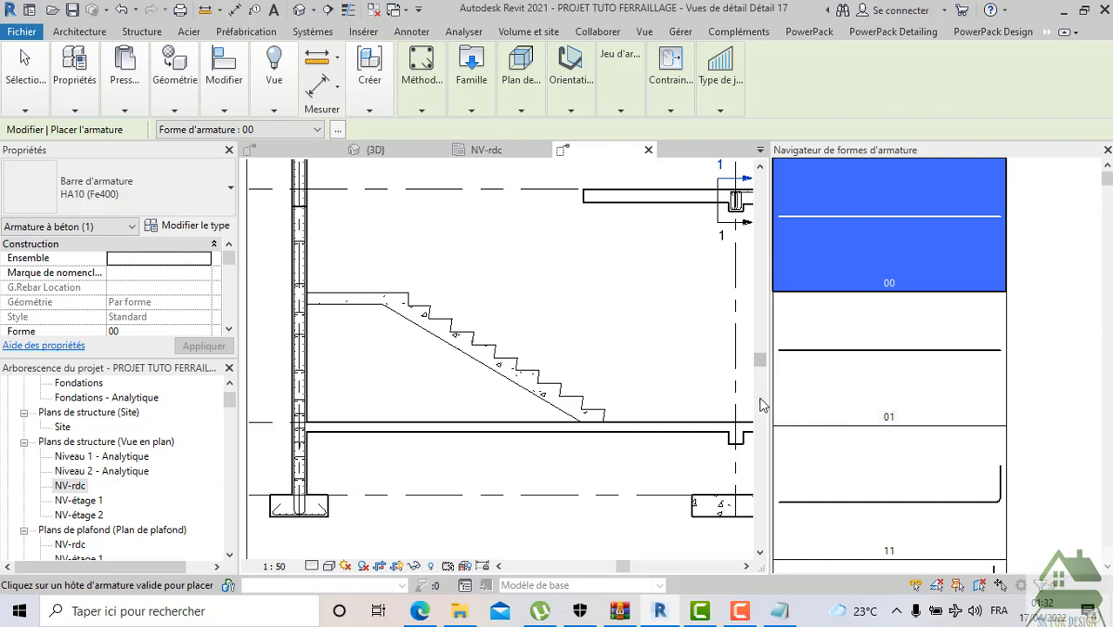
pyautogui.moveTo(769, 400); pyautogui.dragTo(904, 399)
pyautogui.scroll(1, 600, 348)
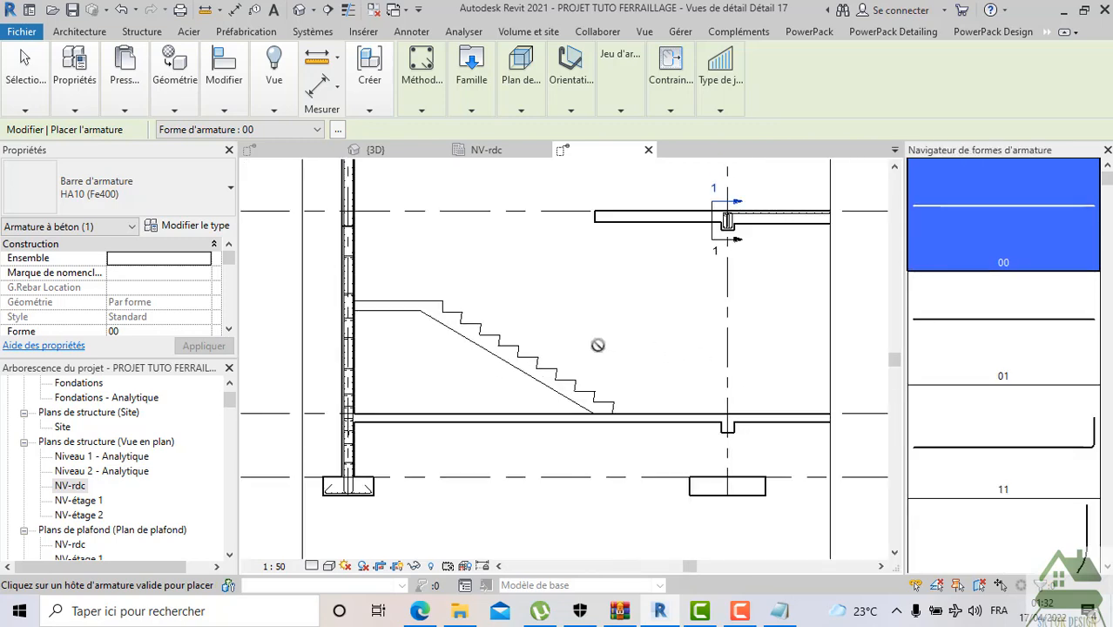
pyautogui.scroll(2, 437, 330)
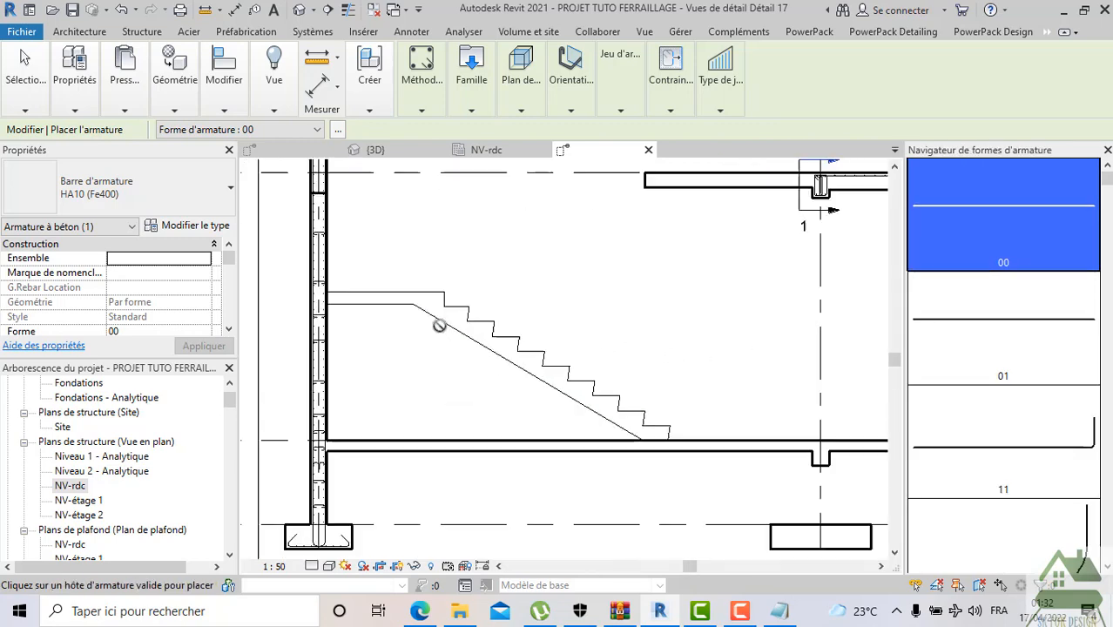
# Place a straight HA12 (Fe400) bar in the lower run, along its sloping underside
pyautogui.click(162, 204)
pyautogui.scroll(-1, 96, 342)
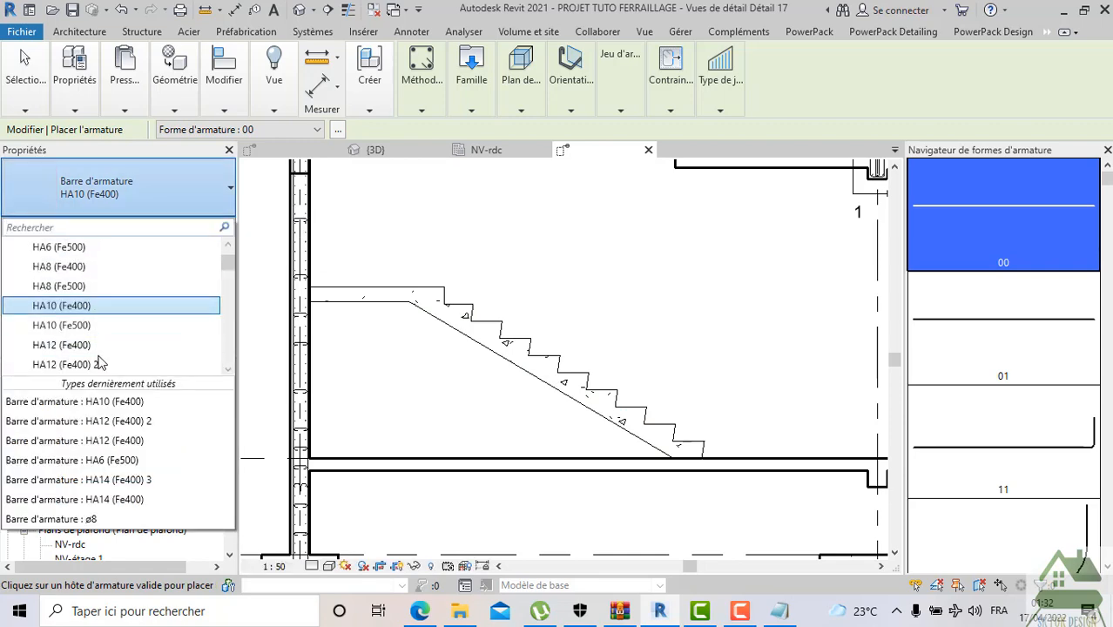
pyautogui.click(97, 345)
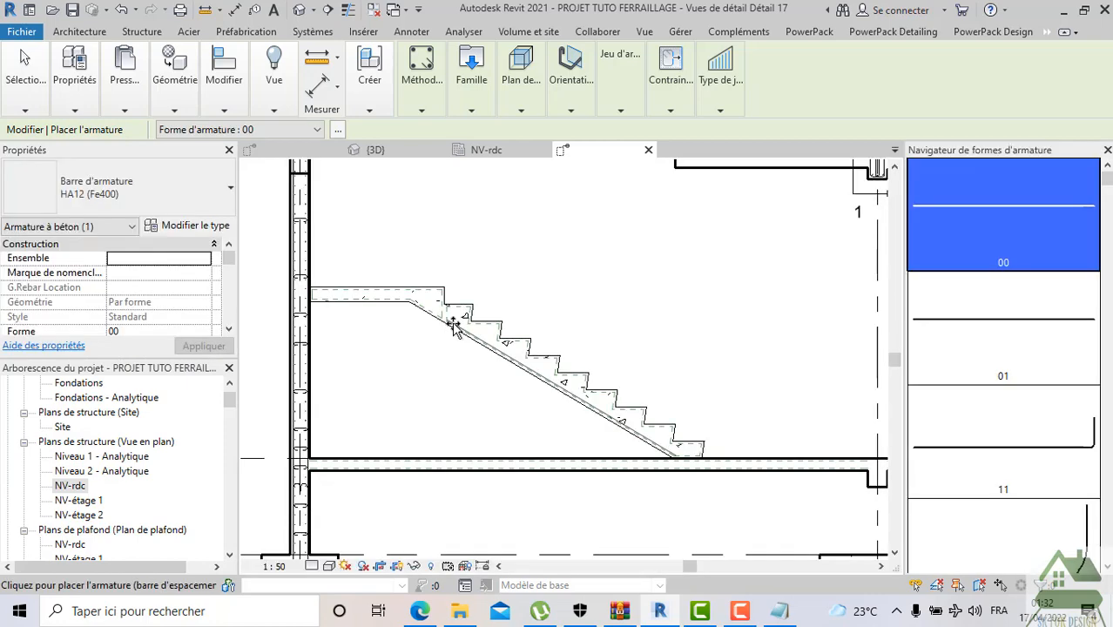
pyautogui.scroll(2, 453, 324)
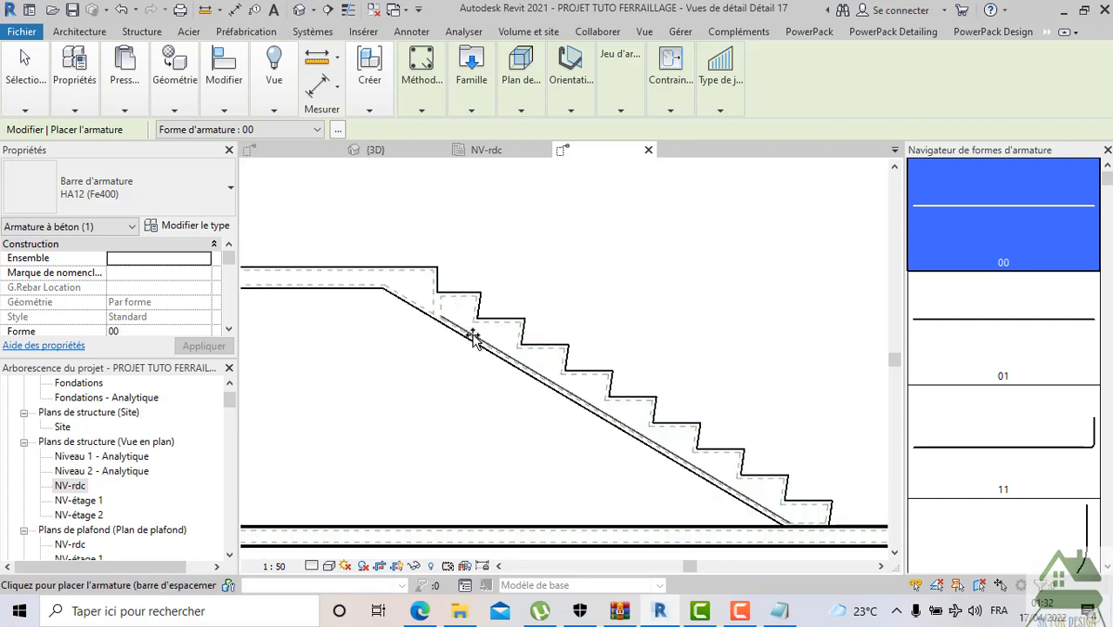
pyautogui.click(473, 338)
pyautogui.press('Escape')
pyautogui.press('Escape')
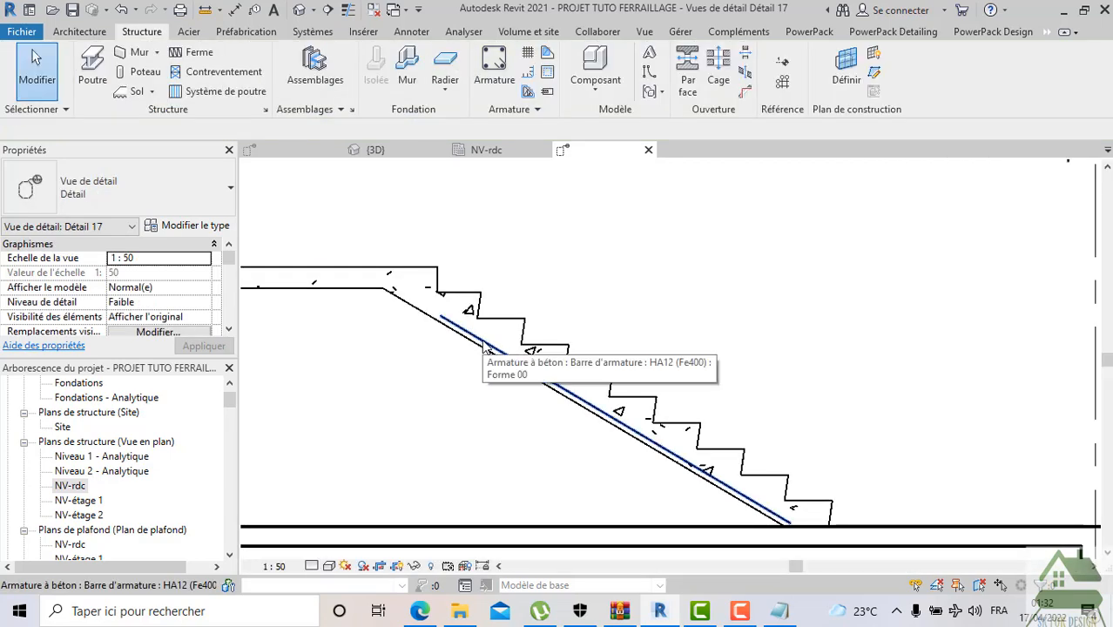
# Extend the upper end of the sloping HA12 bar through the landing up to its top cover line
pyautogui.click(451, 329)
pyautogui.scroll(-2, 444, 329)
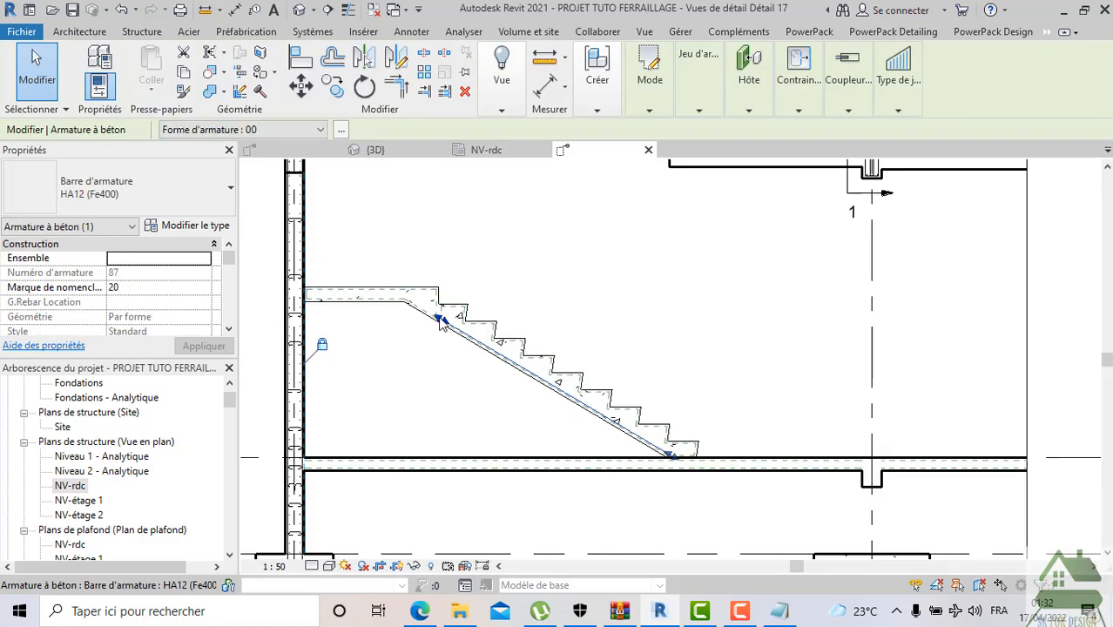
pyautogui.moveTo(440, 321); pyautogui.dragTo(398, 294)
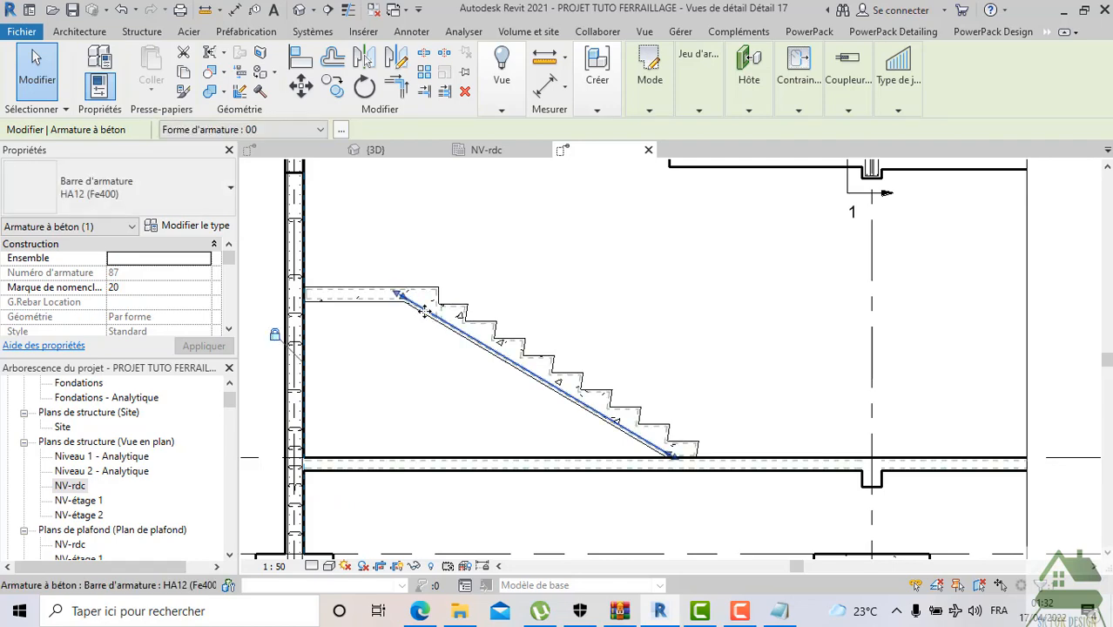
pyautogui.scroll(5, 422, 312)
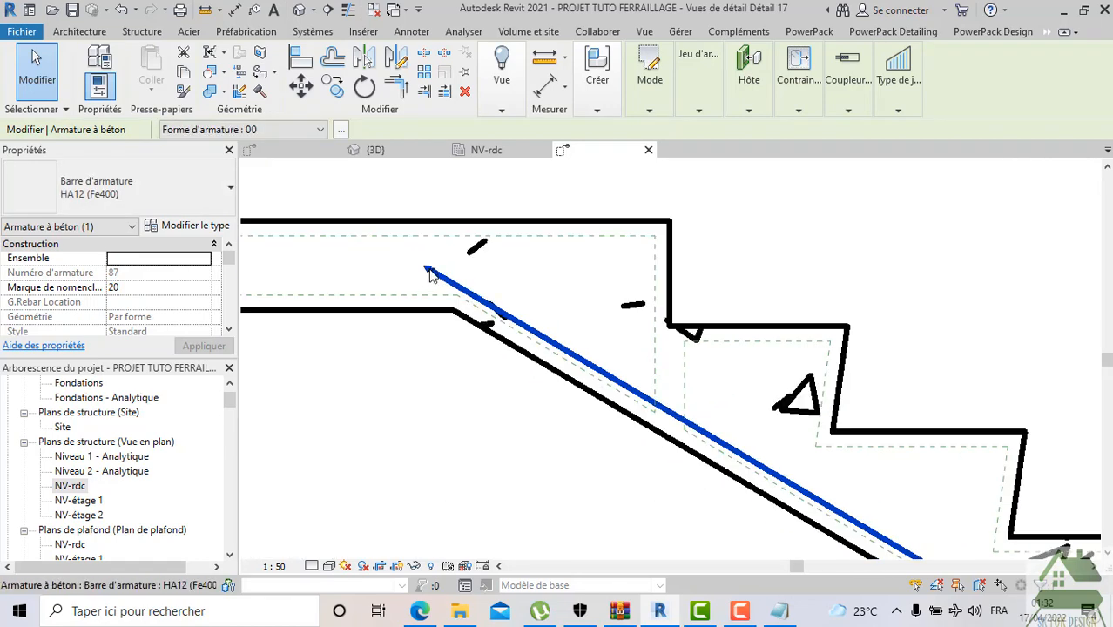
pyautogui.moveTo(429, 276); pyautogui.dragTo(384, 240)
pyautogui.scroll(-1, 437, 241)
# Edit the sloping HA12 bar's sketch and draw a horizontal segment along the landing's top cover line to its wall-side end
pyautogui.click(649, 78)
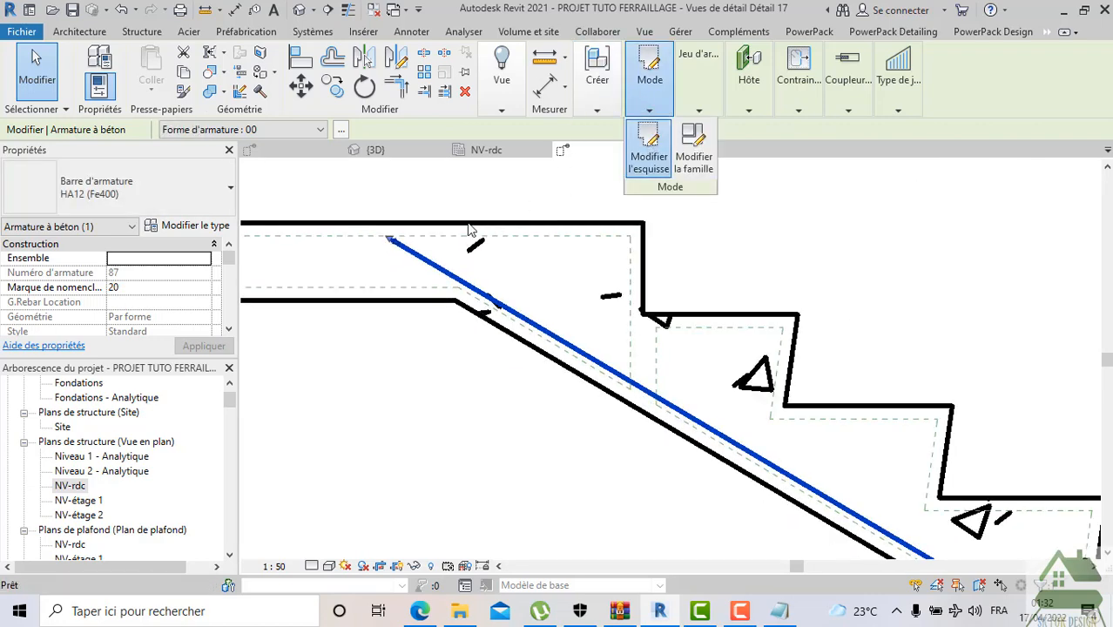
pyautogui.click(648, 148)
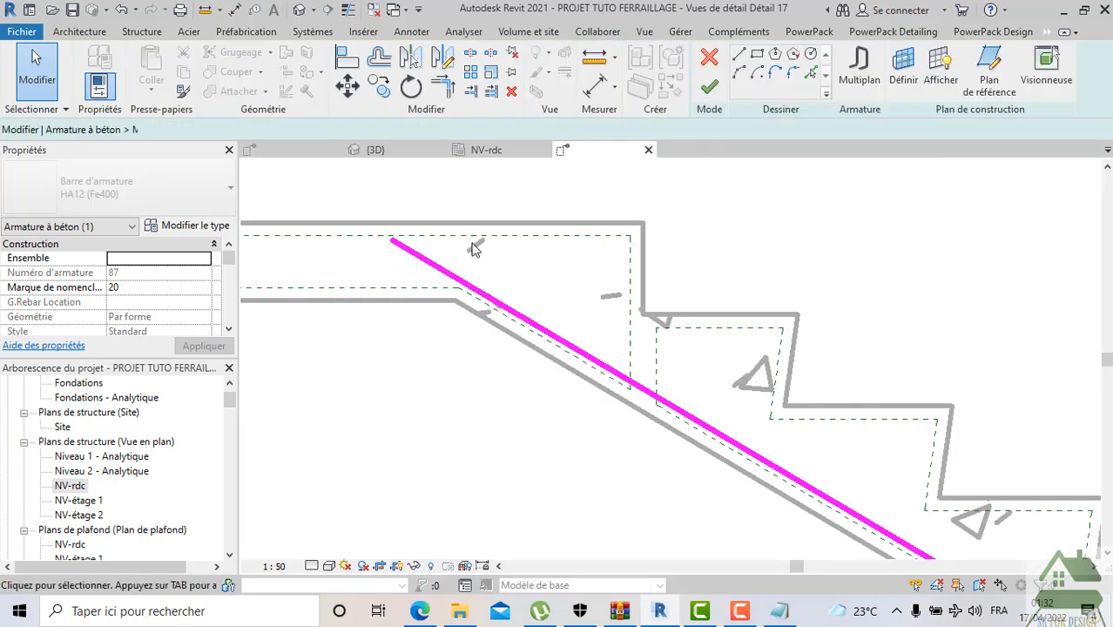
pyautogui.click(739, 54)
pyautogui.click(444, 241)
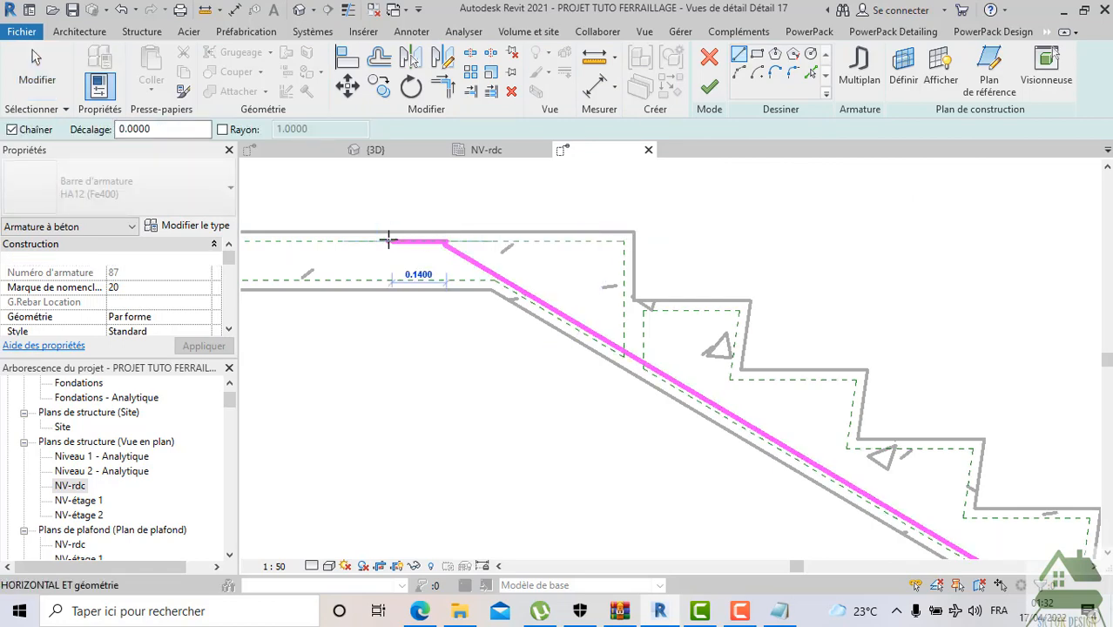
pyautogui.press('Escape')
pyautogui.scroll(2, 440, 248)
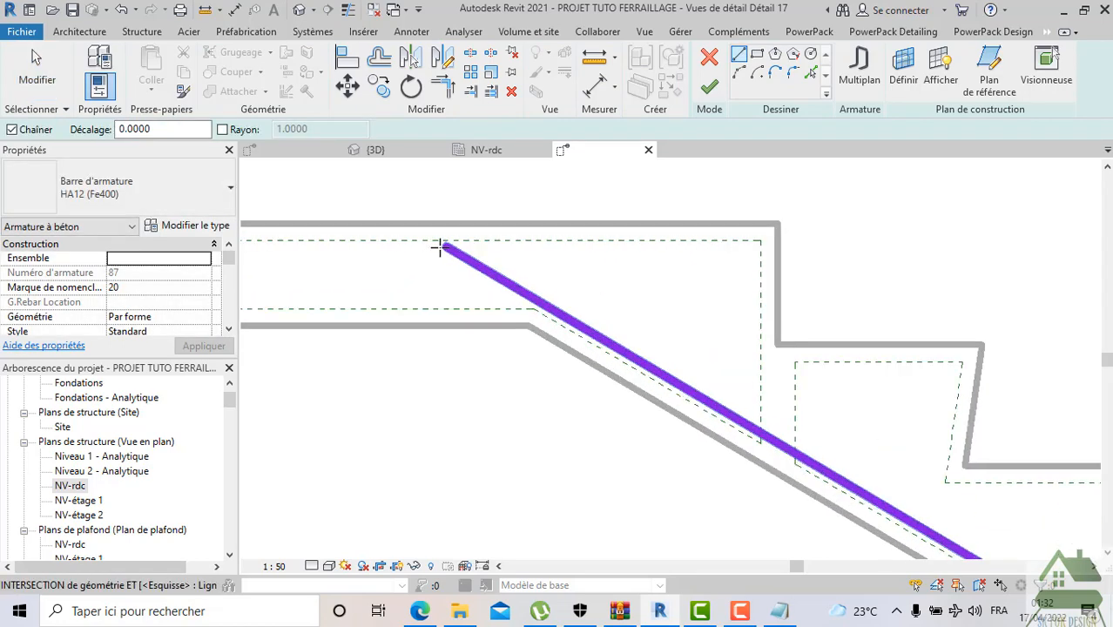
pyautogui.scroll(-1, 440, 248)
pyautogui.click(449, 239)
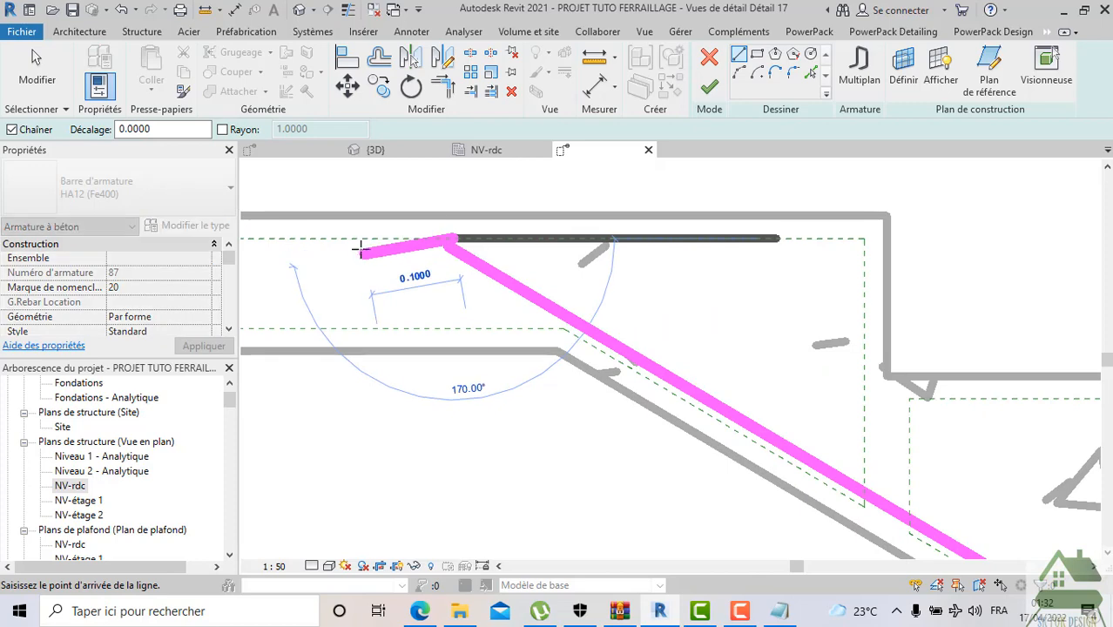
pyautogui.scroll(-4, 579, 251)
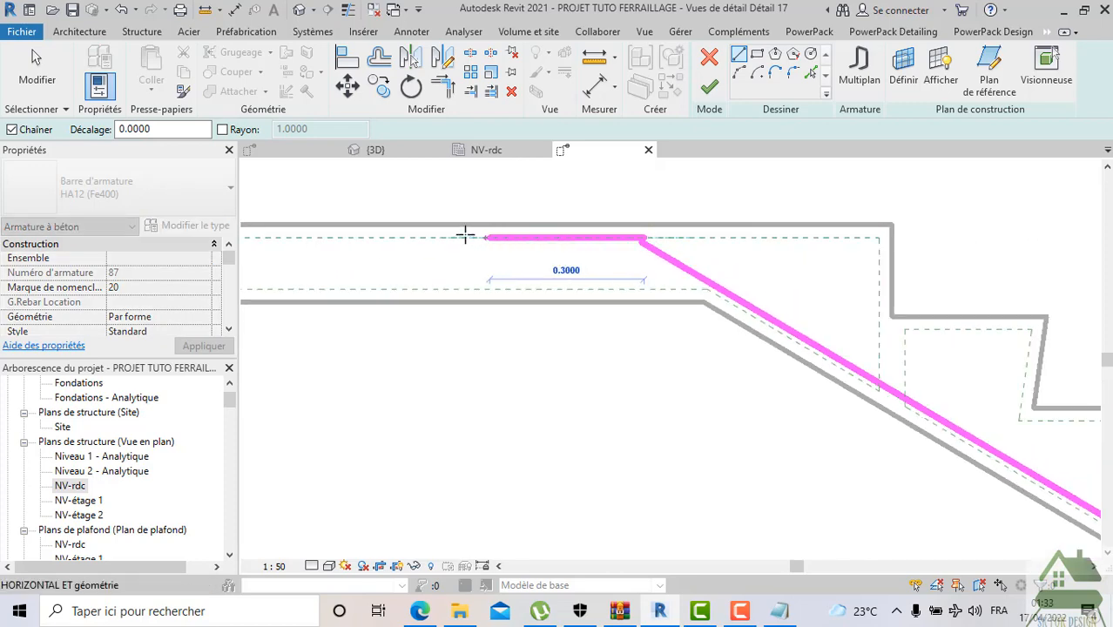
pyautogui.scroll(-2, 514, 235)
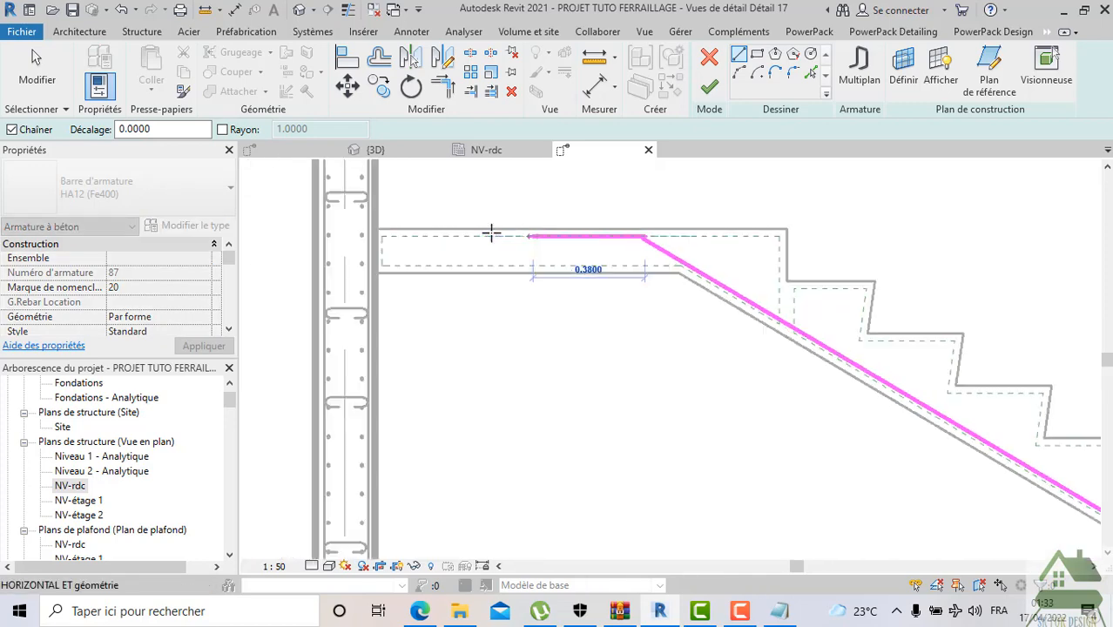
pyautogui.click(383, 235)
pyautogui.press('Escape')
pyautogui.press('Escape')
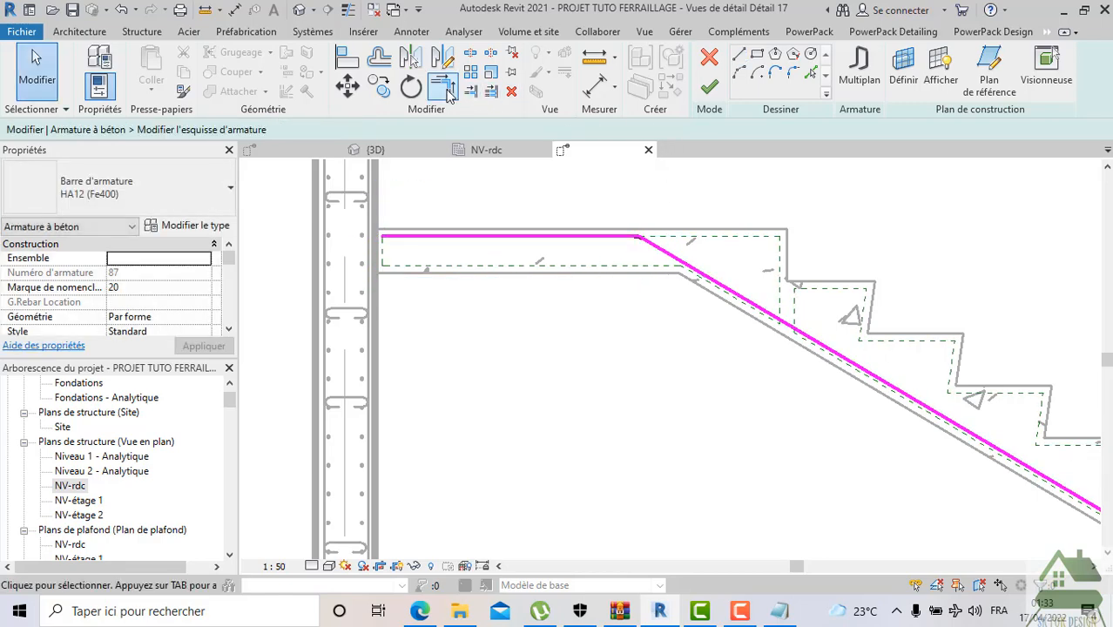
# Join the horizontal landing segment and the sloping segment of the bar sketch into a corner with Trim/Extend
pyautogui.click(442, 85)
pyautogui.click(622, 236)
pyautogui.click(651, 250)
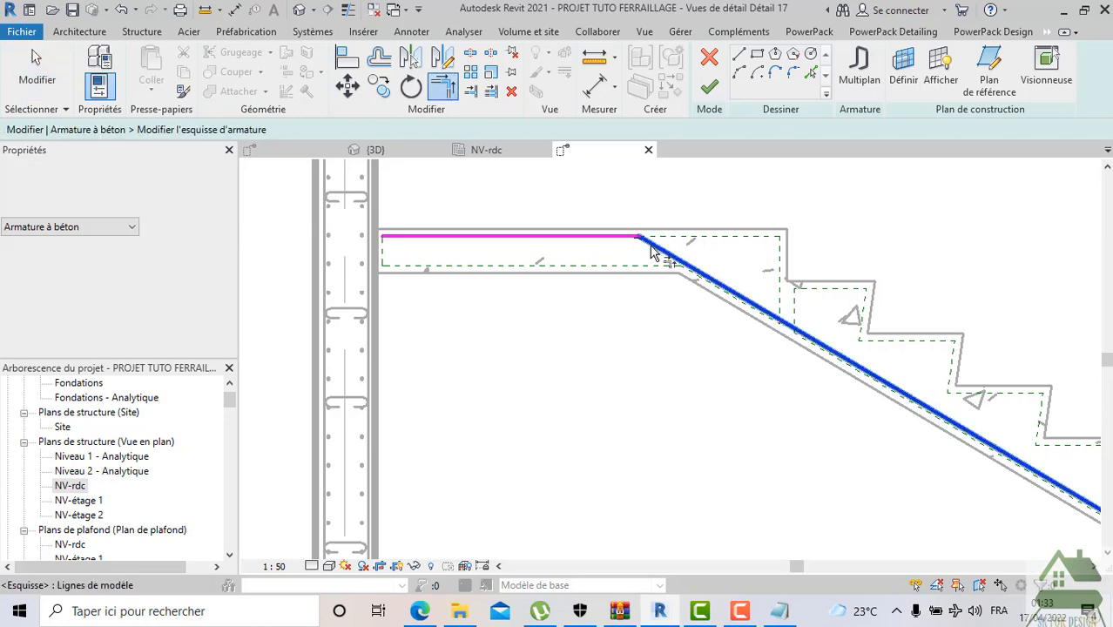
pyautogui.click(621, 236)
# Switch to the reference PDF in Edge and examine the bar shapes and spacings of the stair reinforcement in Fig. 33
pyautogui.scroll(-2, 562, 261)
pyautogui.moveTo(733, 342); pyautogui.dragTo(529, 267, button='middle')
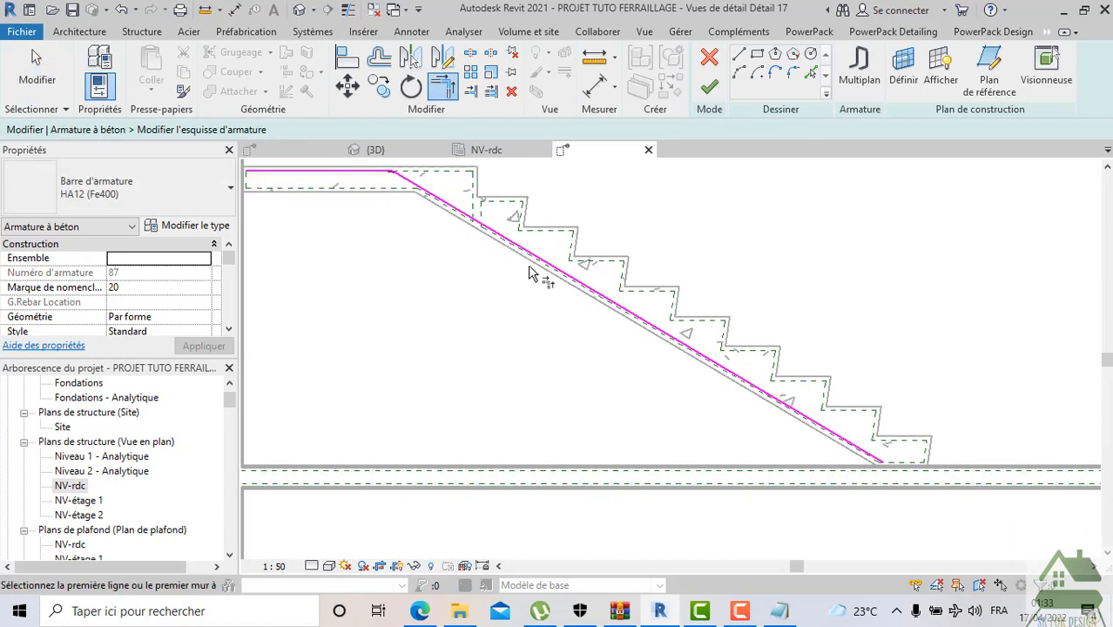
pyautogui.scroll(-2, 641, 355)
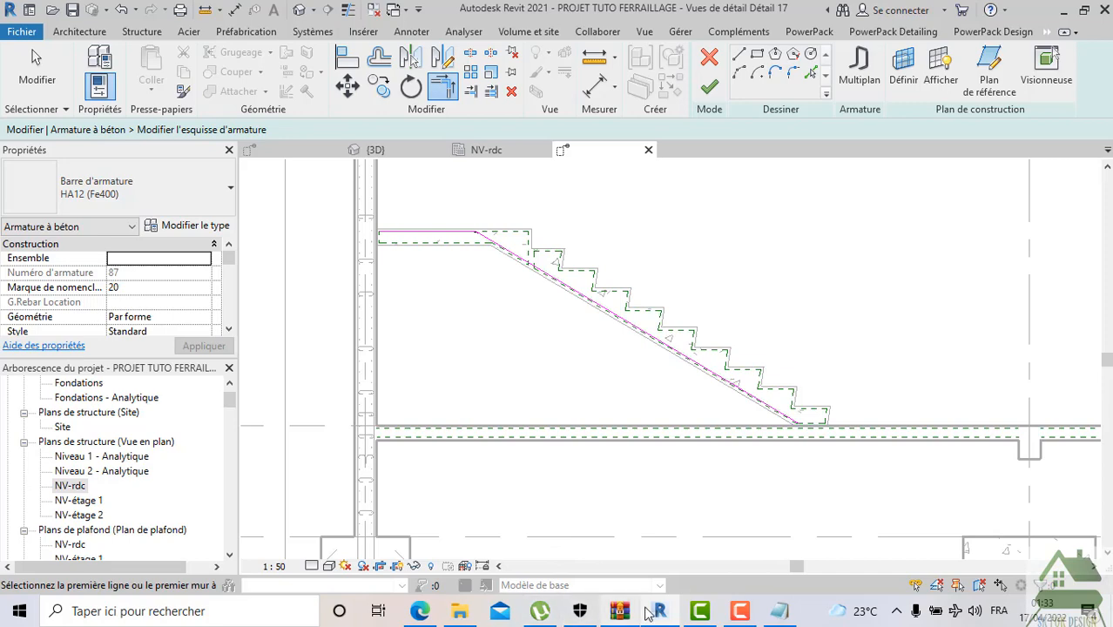
pyautogui.click(420, 610)
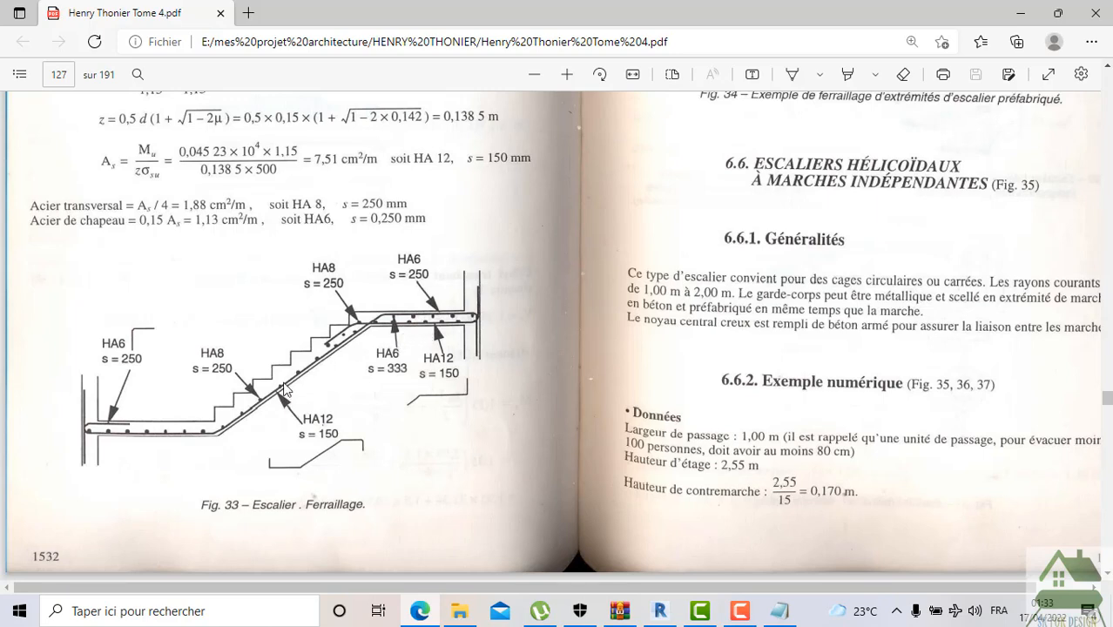
pyautogui.scroll(4, 487, 287)
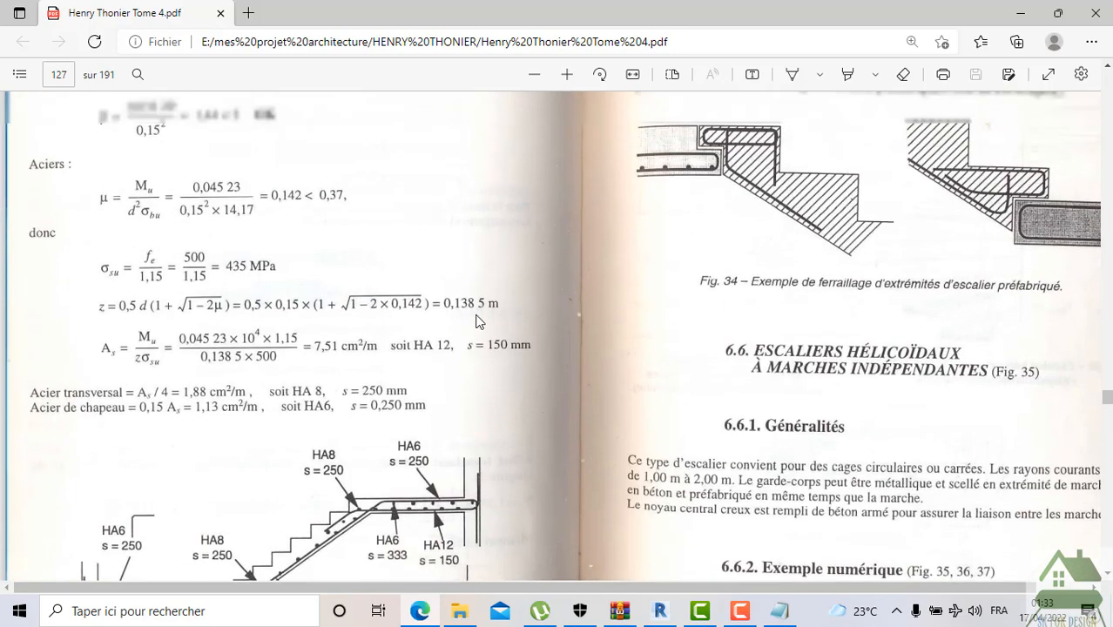
pyautogui.scroll(-5, 514, 155)
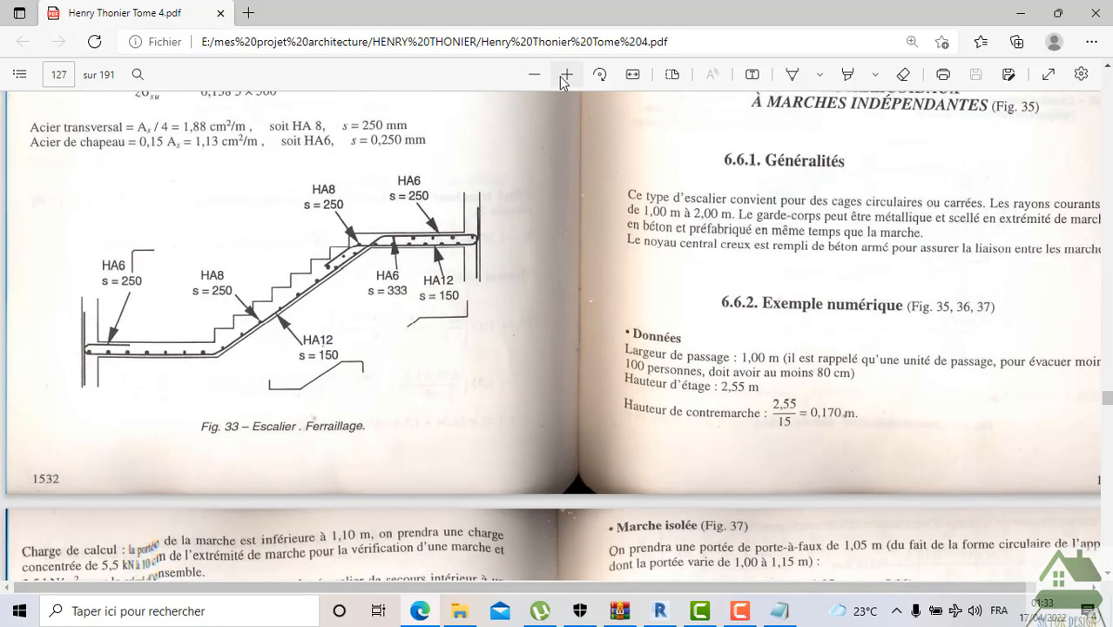
pyautogui.click(567, 74)
pyautogui.click(567, 74)
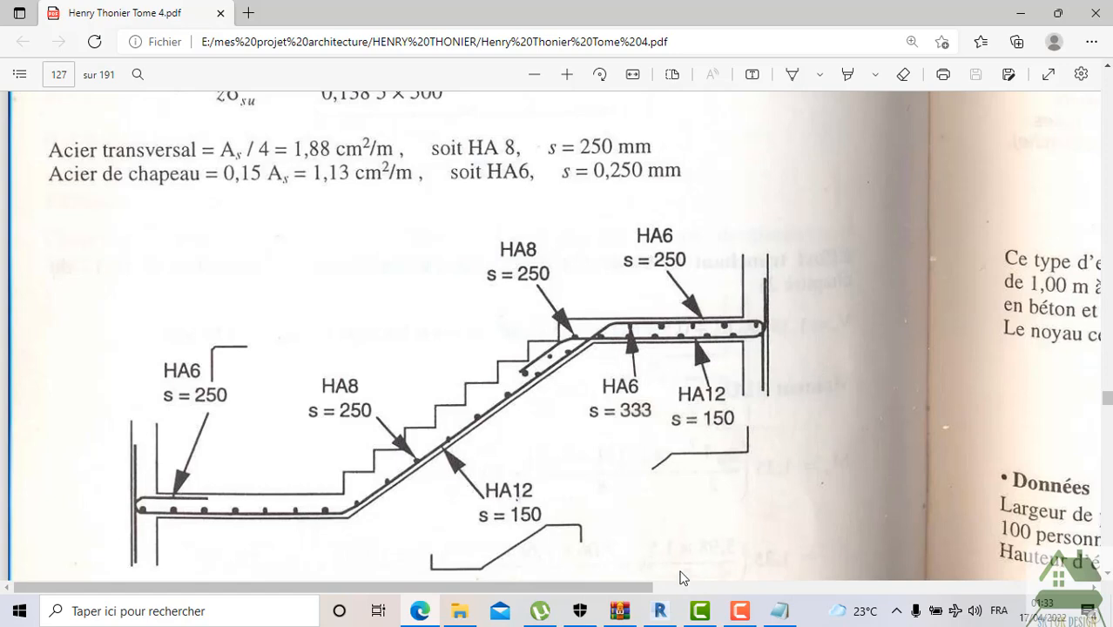
# Return to Revit and extend the lower end of the sloping bar line into the bottom slab, to about 3.56 m long
pyautogui.click(659, 612)
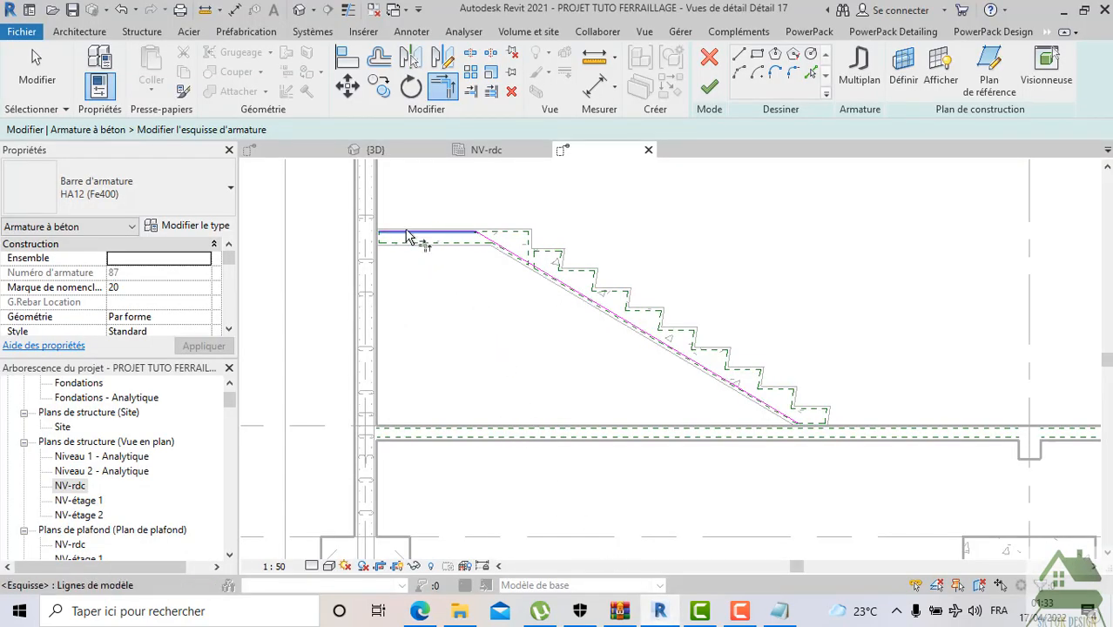
pyautogui.scroll(3, 420, 229)
pyautogui.scroll(-1, 419, 229)
pyautogui.moveTo(638, 364); pyautogui.dragTo(512, 326, button='middle')
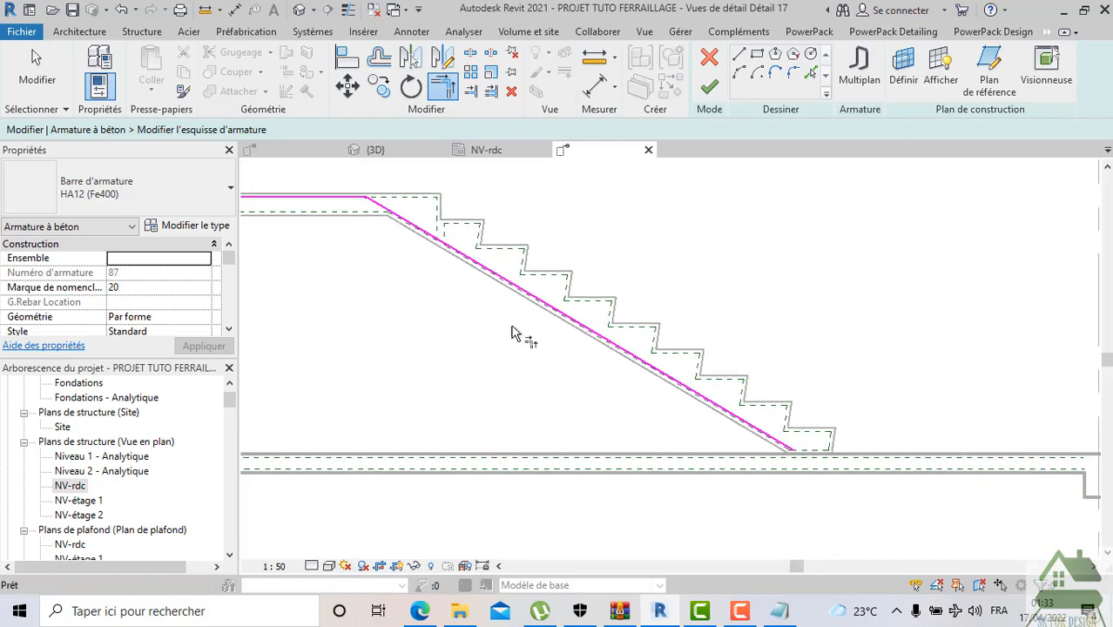
pyautogui.moveTo(815, 465); pyautogui.dragTo(707, 438, button='middle')
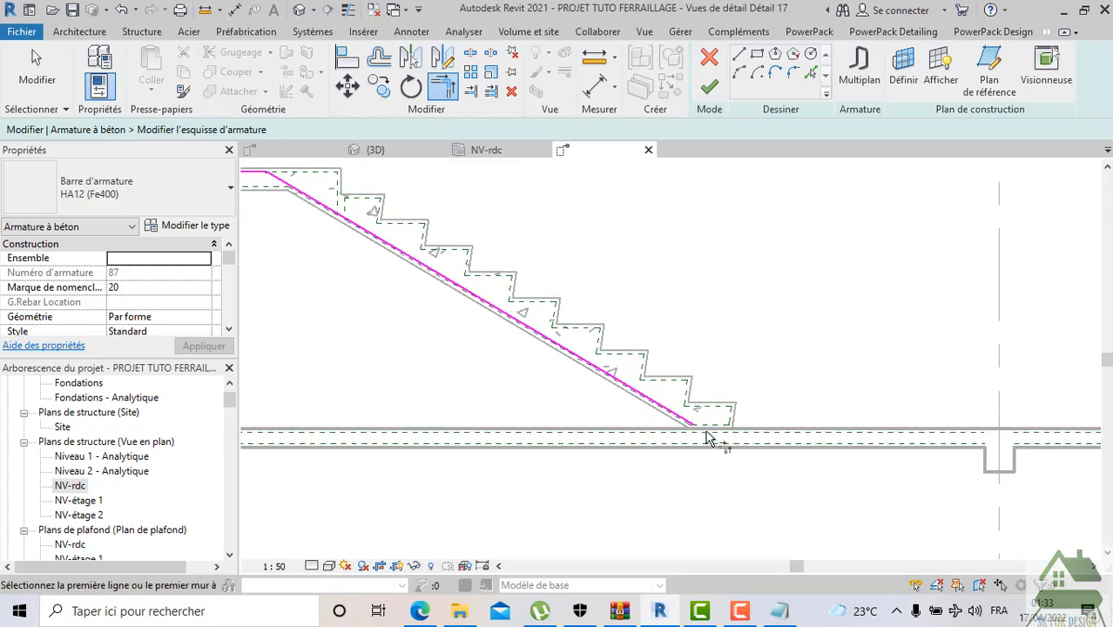
pyautogui.scroll(1, 707, 438)
pyautogui.click(738, 54)
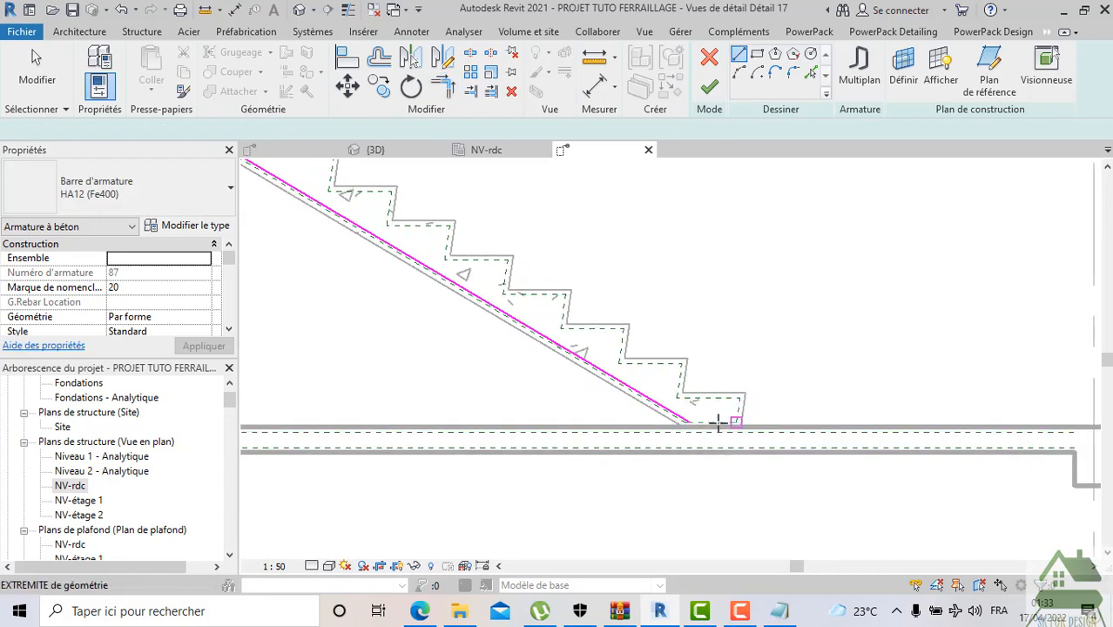
pyautogui.press('Escape')
pyautogui.press('Escape')
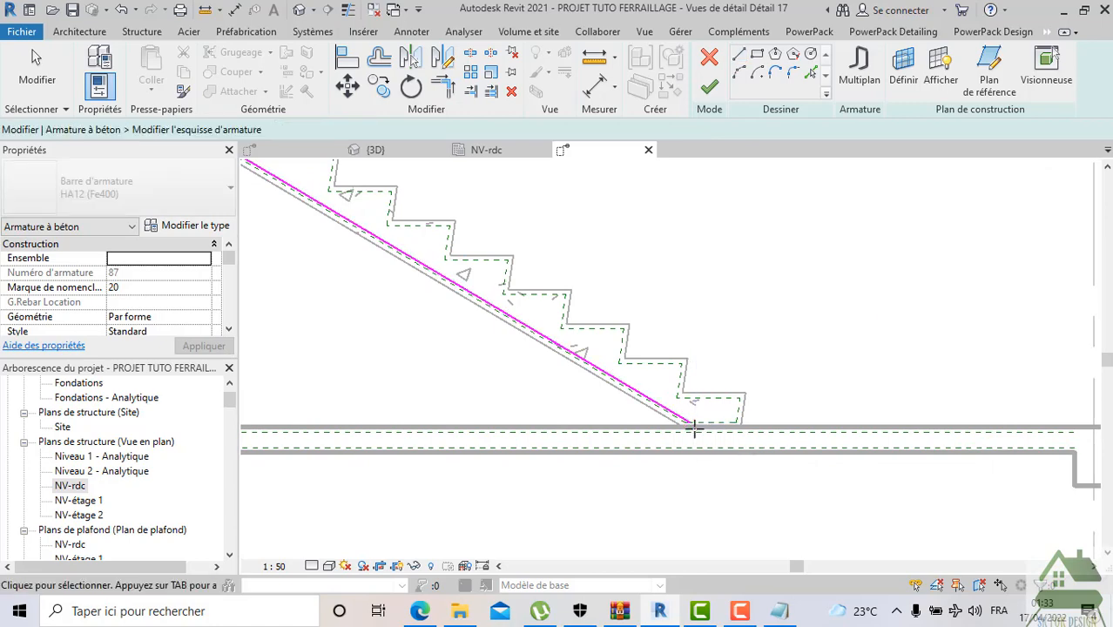
pyautogui.click(693, 427)
pyautogui.moveTo(692, 424); pyautogui.dragTo(719, 444)
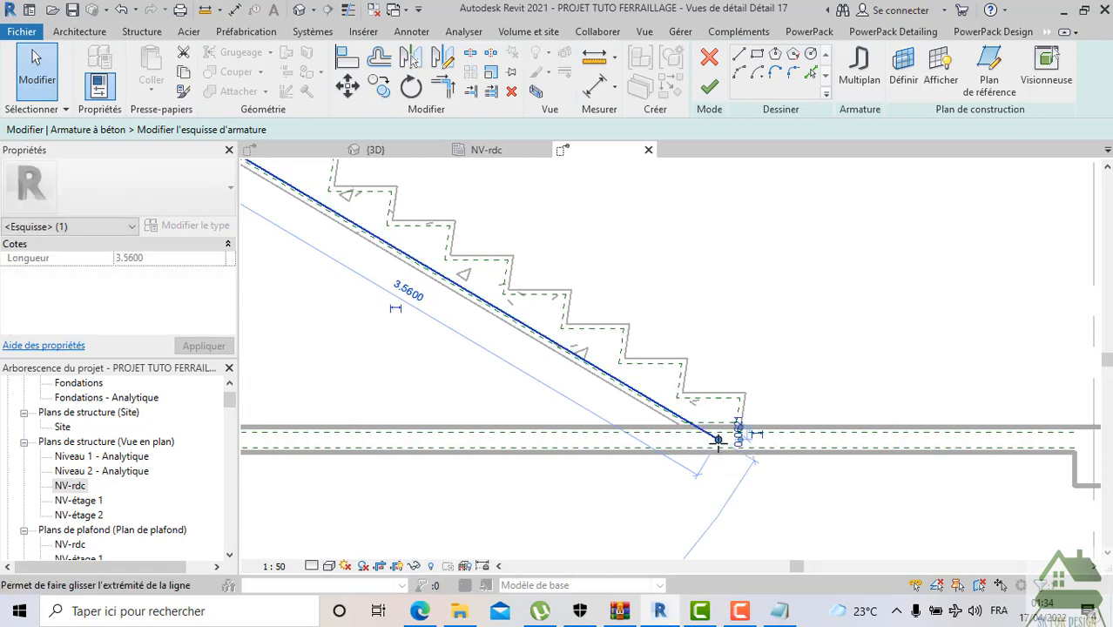
# Draw a horizontal bar segment about 0.74 m long along the bottom slab's top cover line, starting at the sloping line
pyautogui.click(739, 54)
pyautogui.scroll(2, 718, 438)
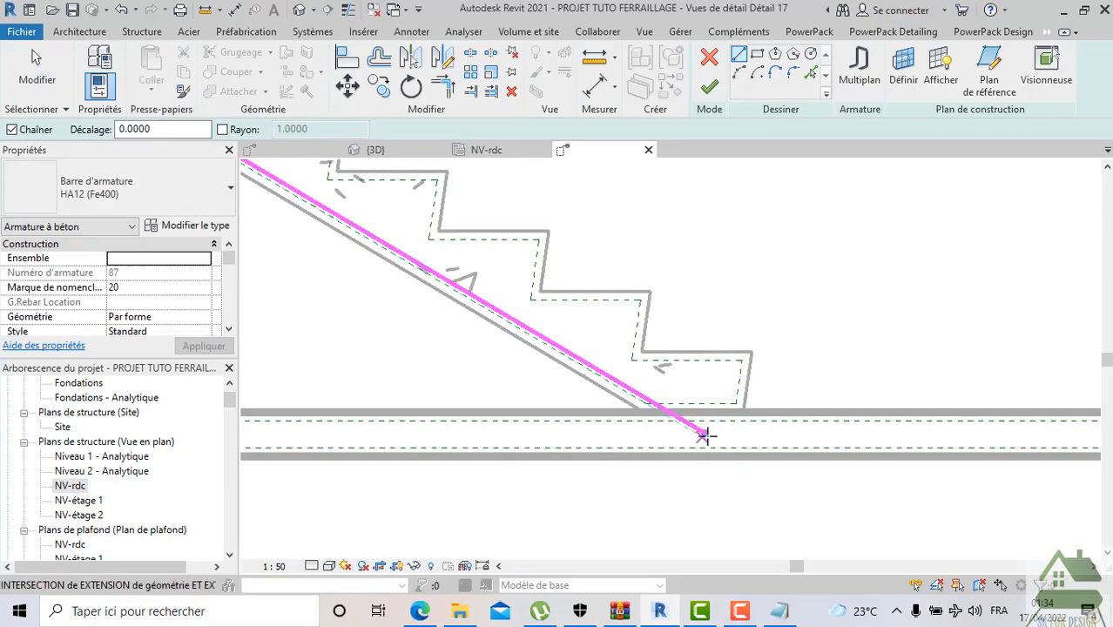
pyautogui.click(703, 433)
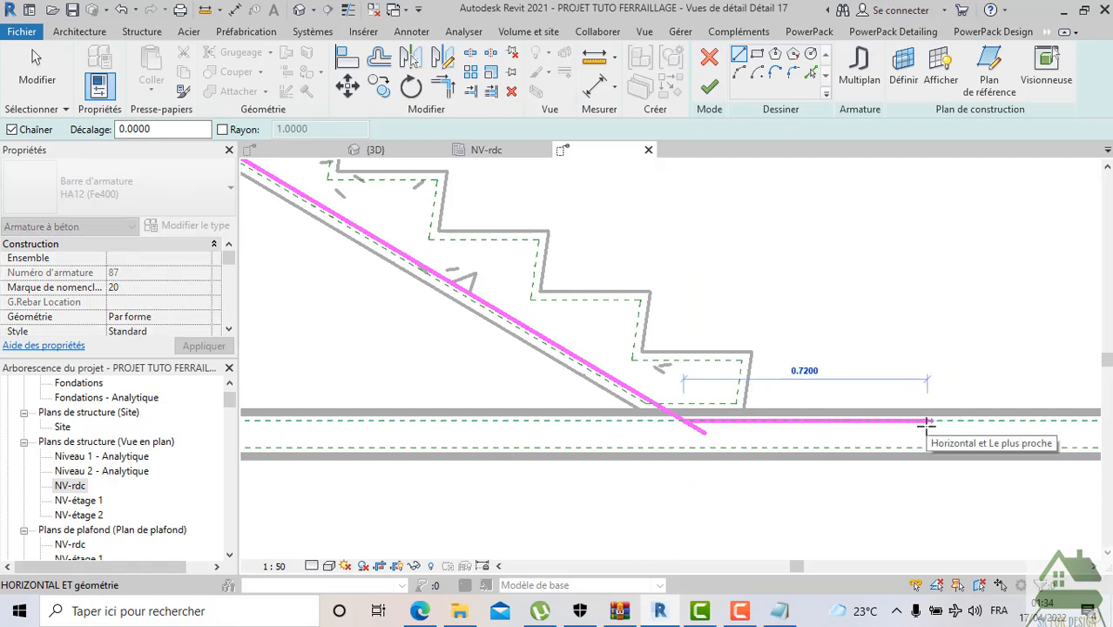
pyautogui.moveTo(927, 422); pyautogui.dragTo(795, 439, button='middle')
pyautogui.click(806, 430)
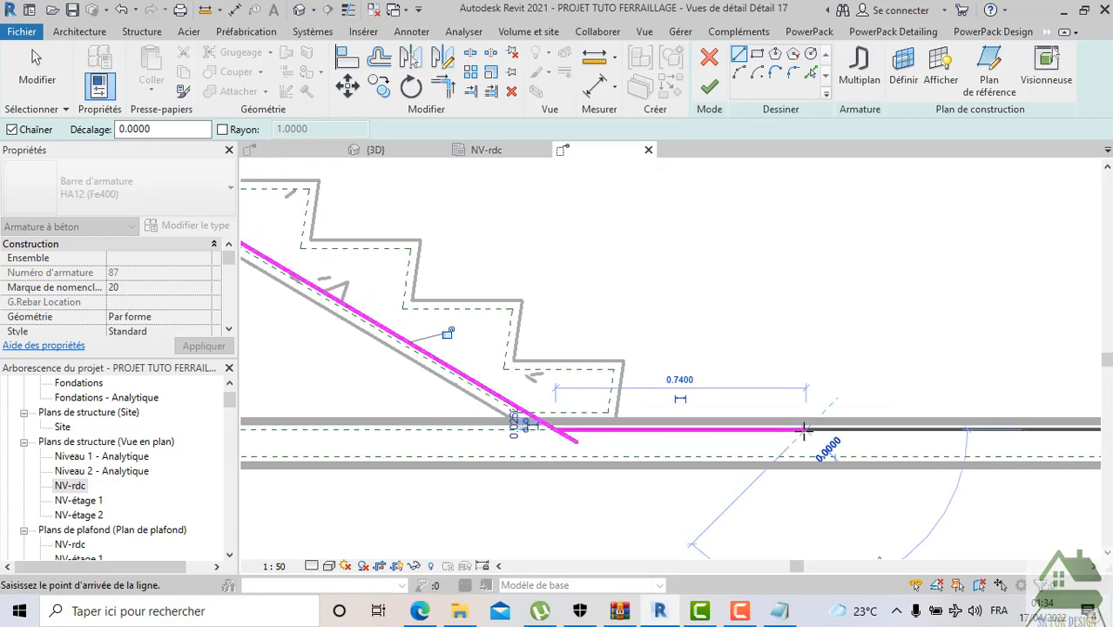
pyautogui.press('Escape')
# Trim the sloping line and the lower horizontal segment of the bar sketch to a clean corner
pyautogui.click(444, 86)
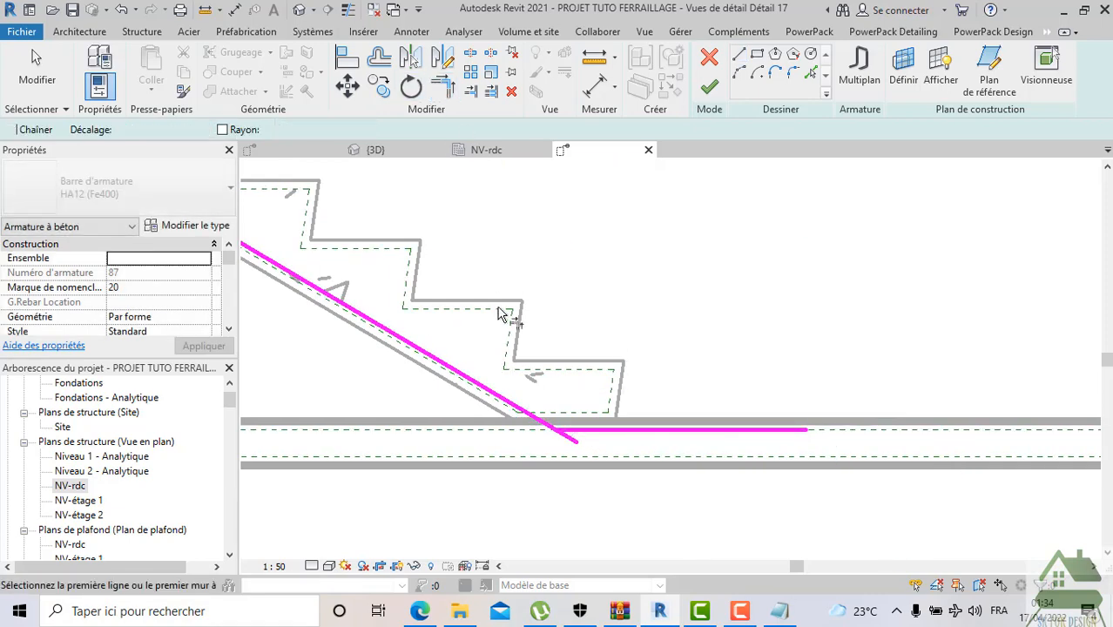
pyautogui.click(527, 401)
pyautogui.click(625, 433)
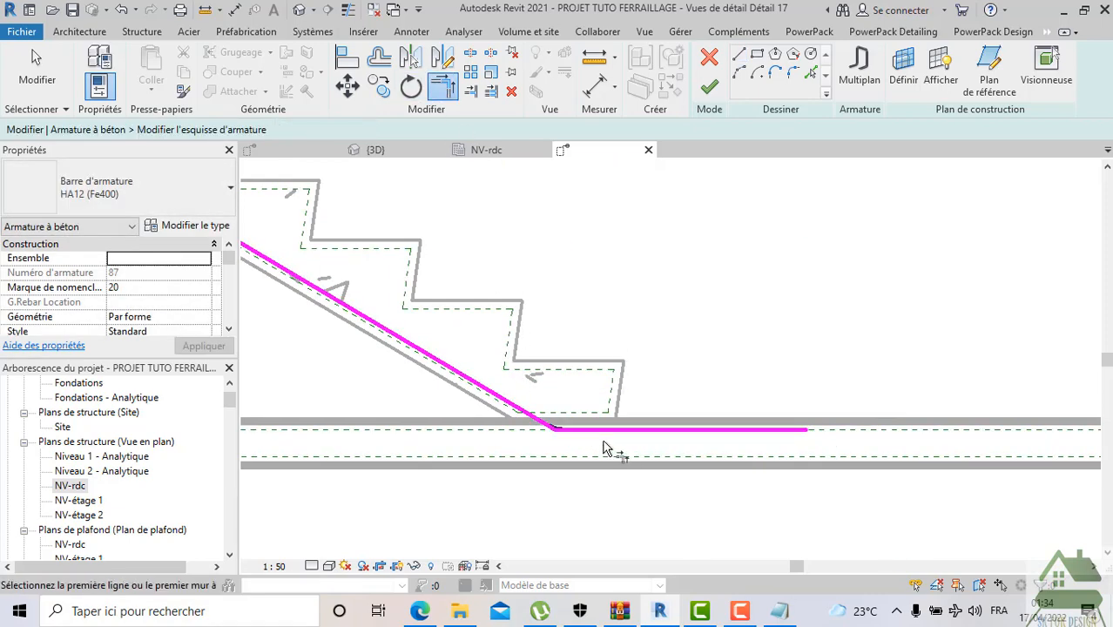
# Switch to the reference PDF and check how the HA12 bar is placed at the lower end of the stair in Fig. 33
pyautogui.scroll(-2, 673, 478)
pyautogui.scroll(-1, 673, 478)
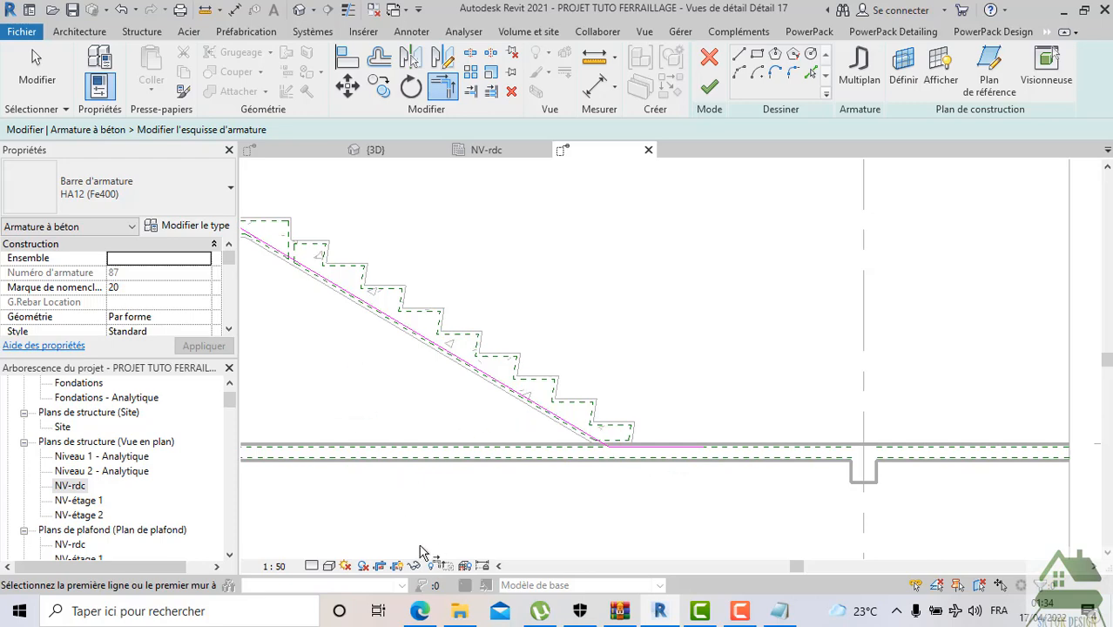
pyautogui.click(421, 612)
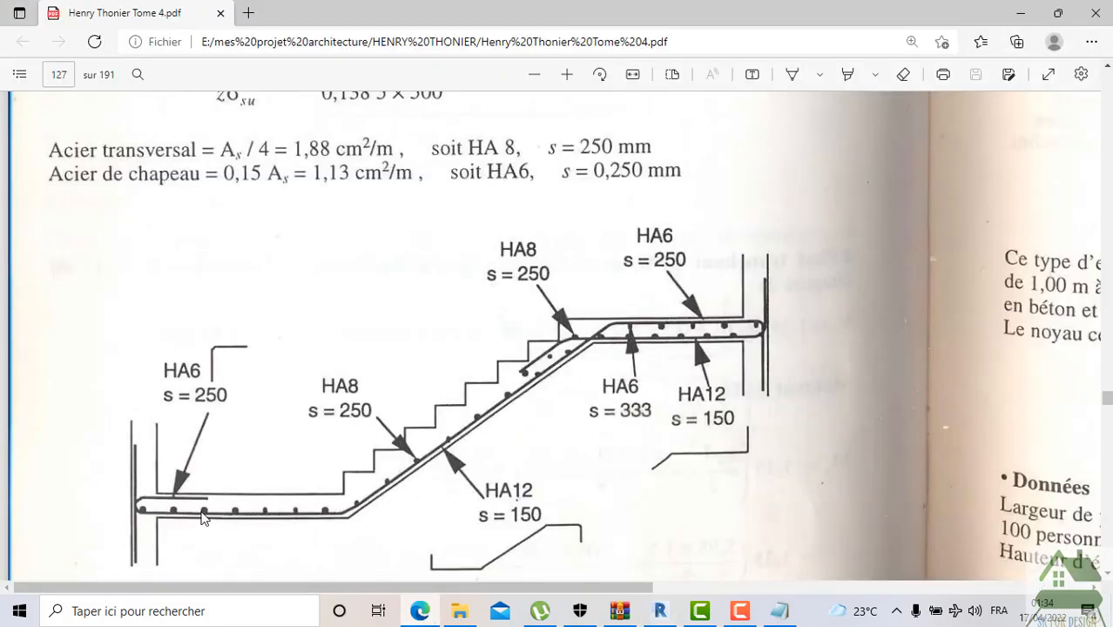
pyautogui.scroll(-1, 224, 512)
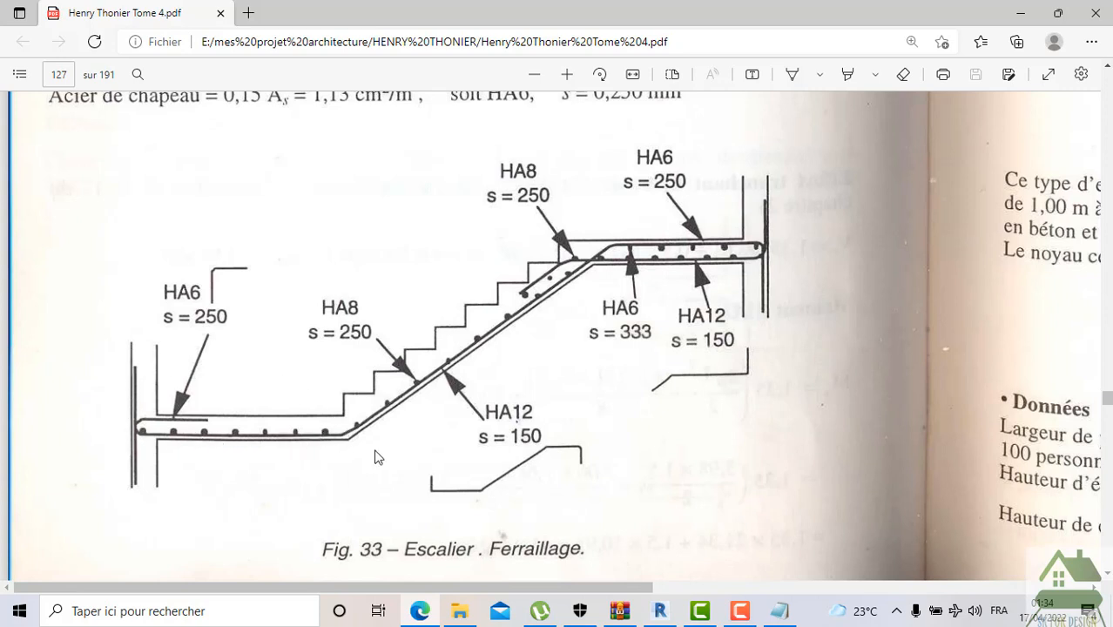
# Return to Revit and move the lower horizontal bar segment down to the bottom slab's lower cover line
pyautogui.click(662, 612)
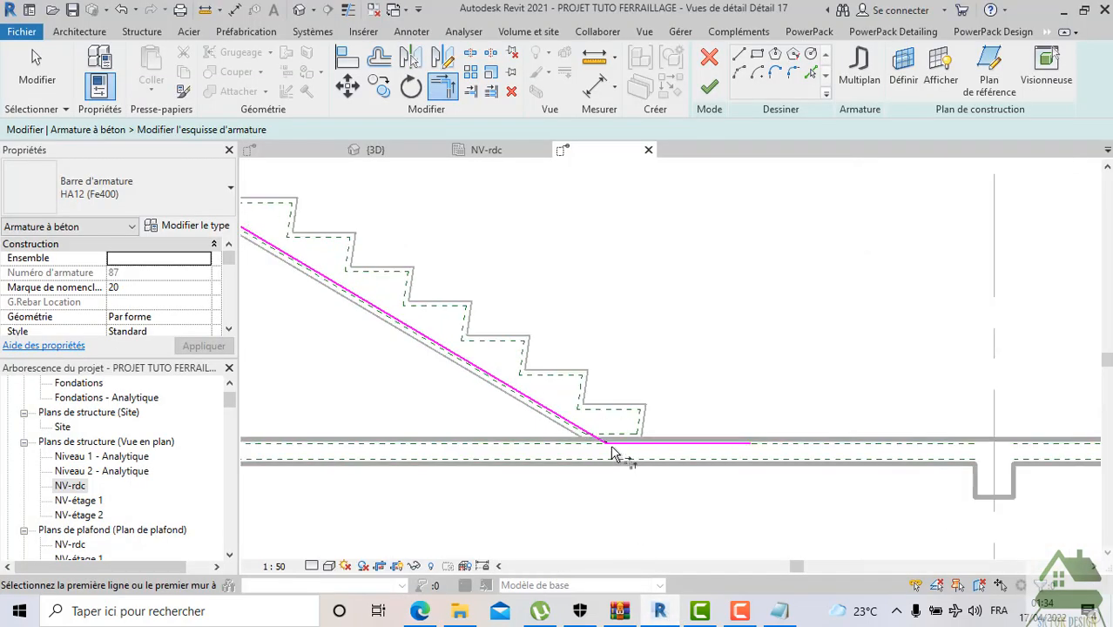
pyautogui.scroll(2, 631, 450)
pyautogui.scroll(2, 629, 446)
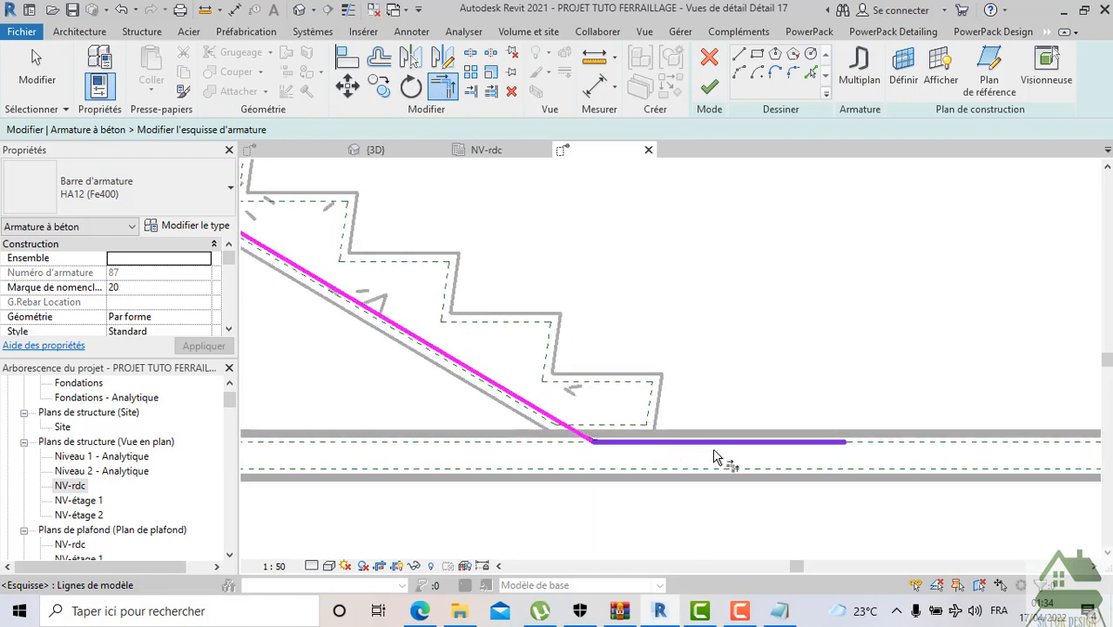
pyautogui.click(651, 445)
pyautogui.moveTo(650, 444); pyautogui.dragTo(664, 469)
pyautogui.click(673, 532)
# Finish the sketch of the bent HA12 bar running from the landing through the stair run into the bottom slab
pyautogui.scroll(-2, 673, 532)
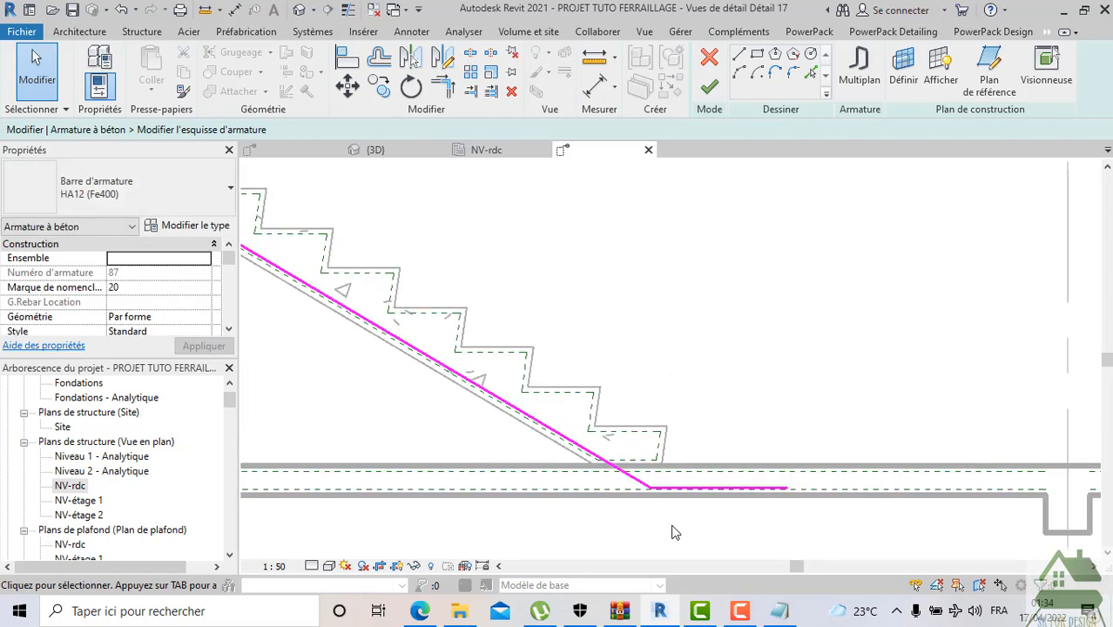
pyautogui.scroll(-3, 673, 532)
pyautogui.scroll(1, 682, 530)
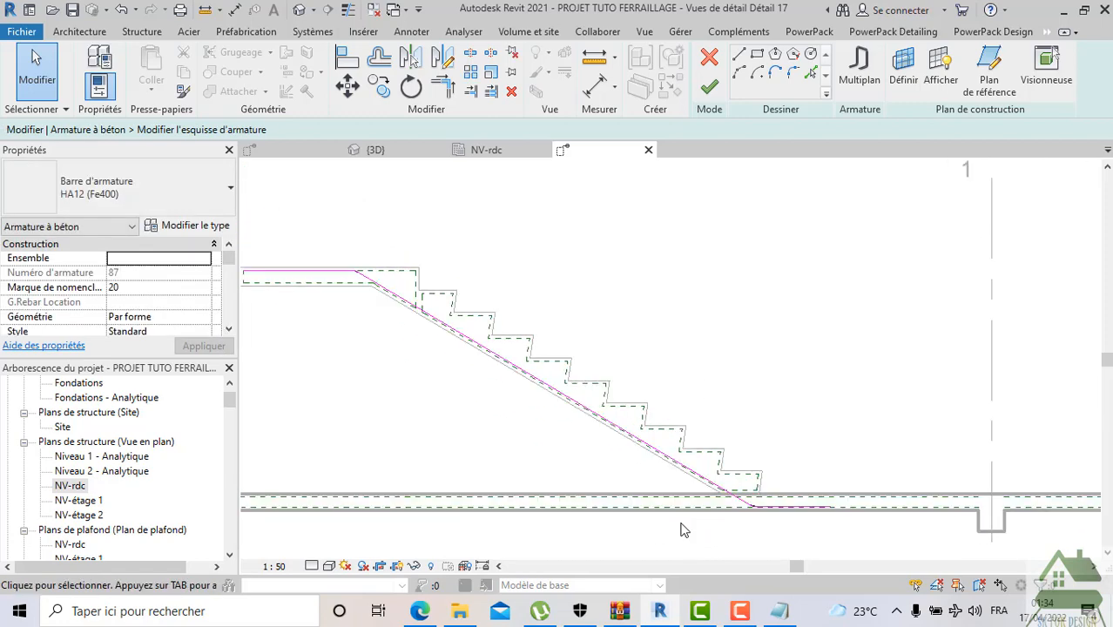
pyautogui.scroll(-1, 683, 530)
pyautogui.click(712, 90)
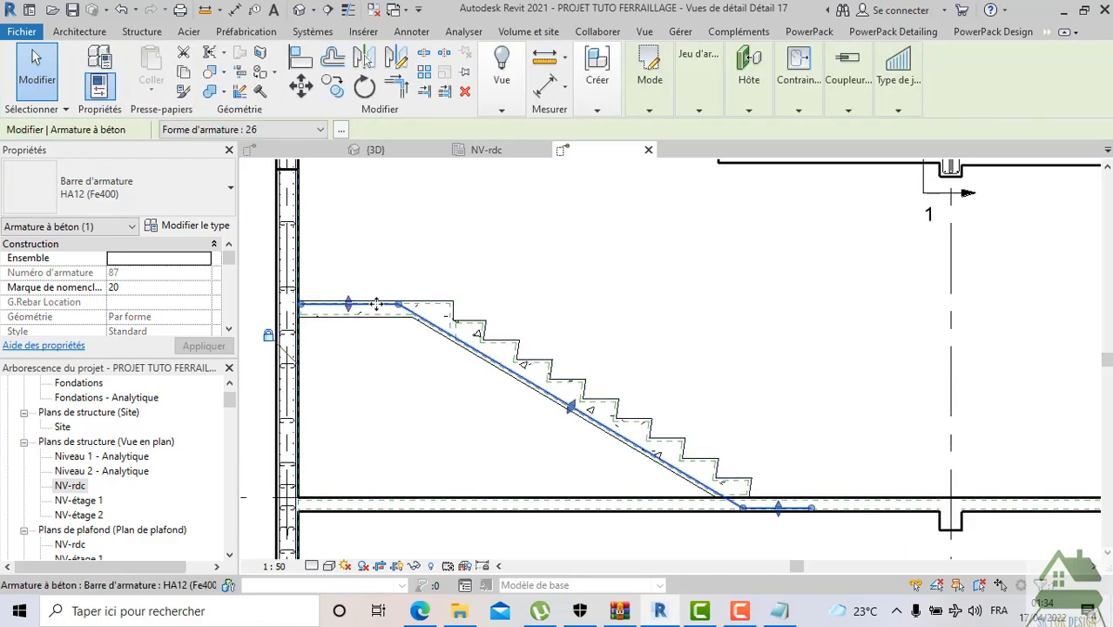
pyautogui.scroll(1, 376, 303)
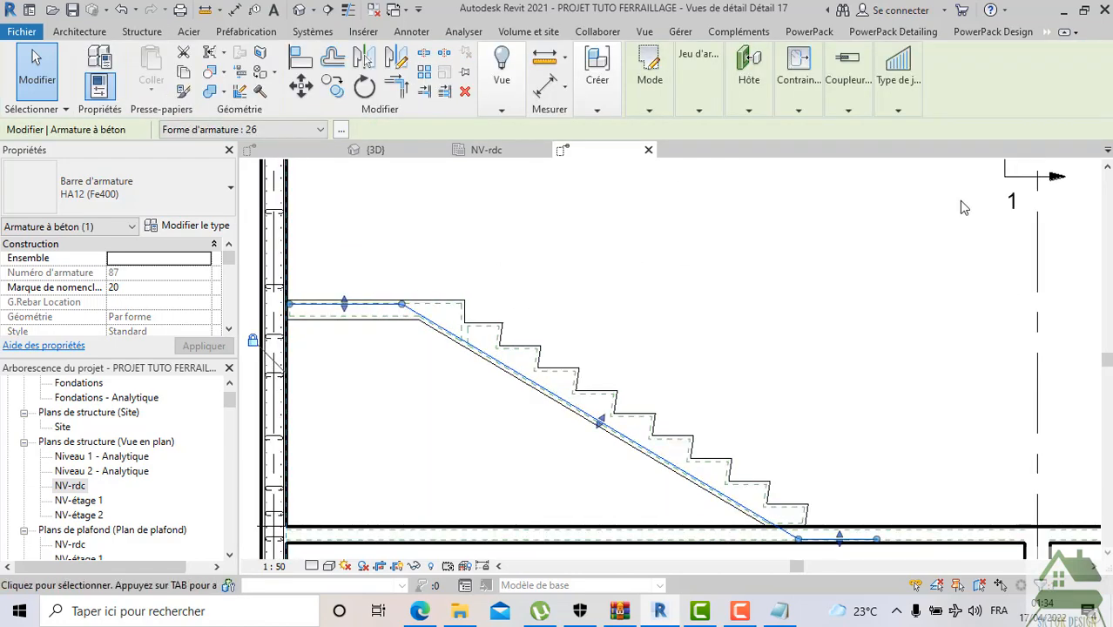
# Set the detail level of the Détail 17 view to Elevé so the bar displays with its thickness
pyautogui.click(312, 566)
pyautogui.click(327, 549)
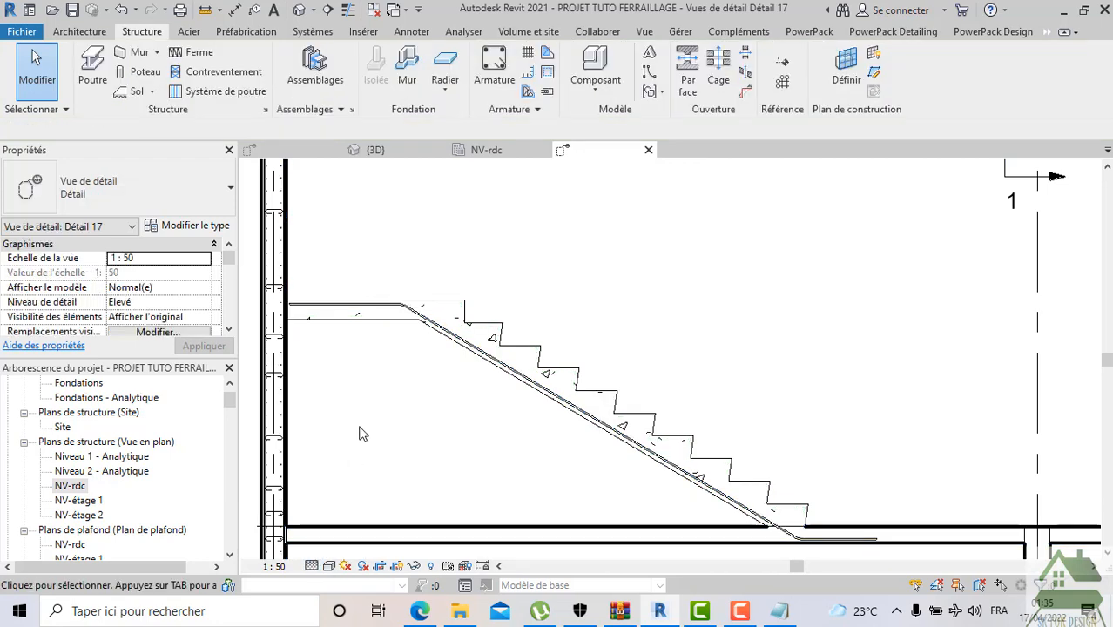
pyautogui.scroll(-1, 377, 385)
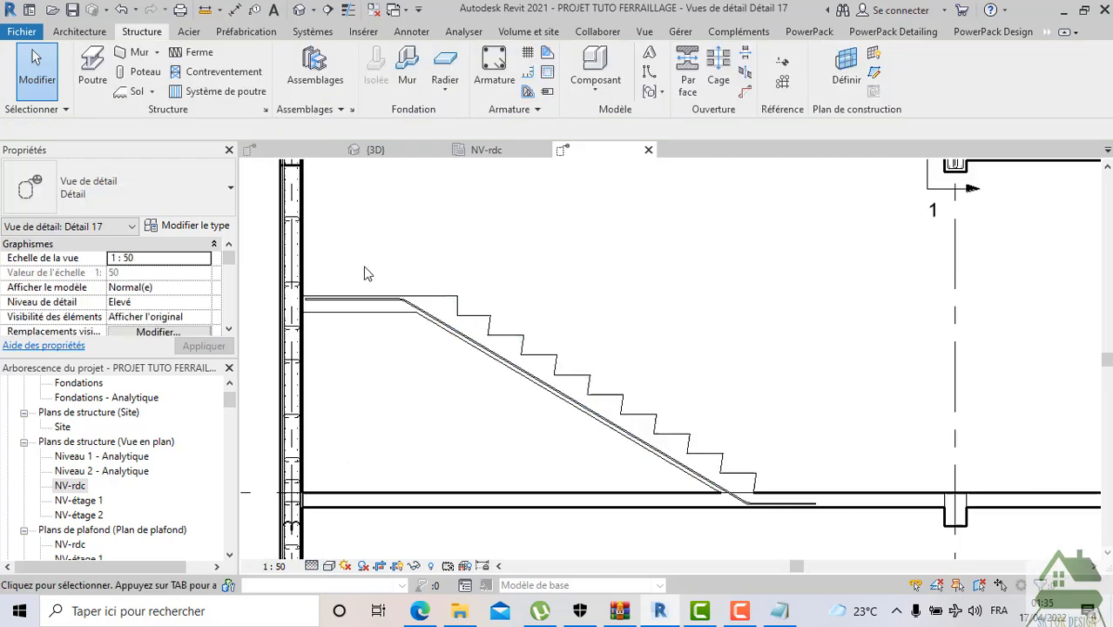
# Give the bent HA12 bar a Standard - 135 deg. hook at both its start and its end
pyautogui.click(327, 303)
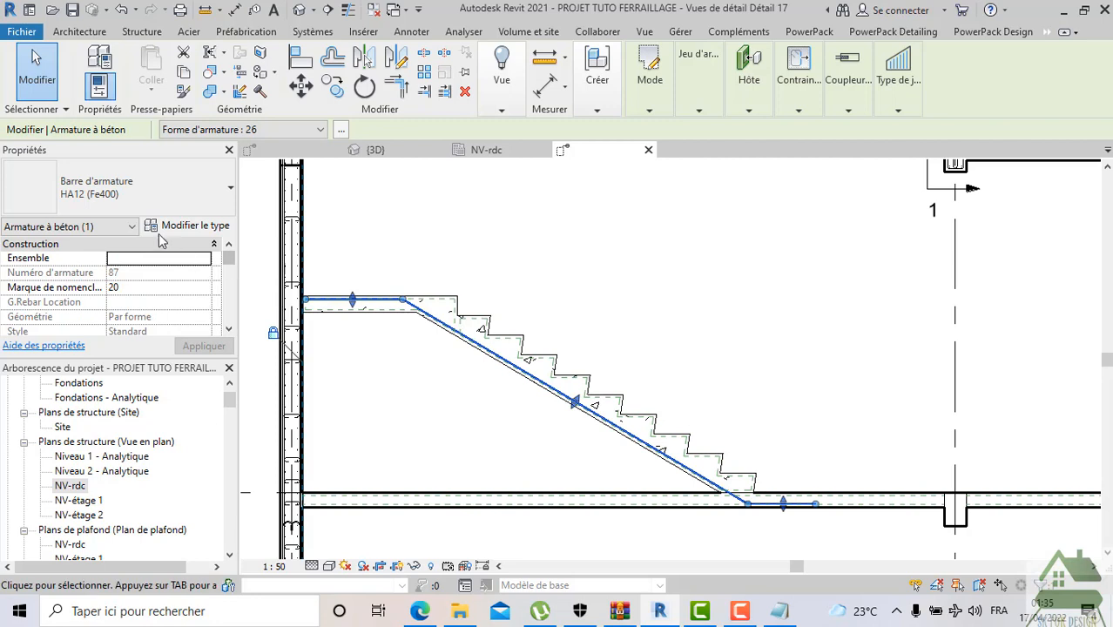
pyautogui.scroll(-3, 169, 297)
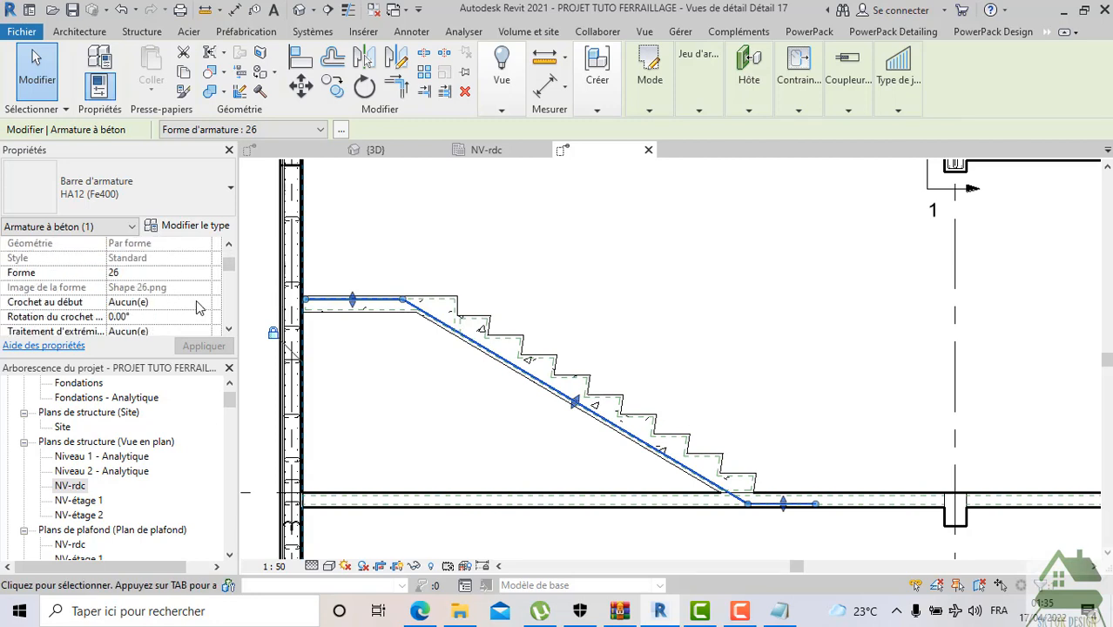
pyautogui.click(205, 302)
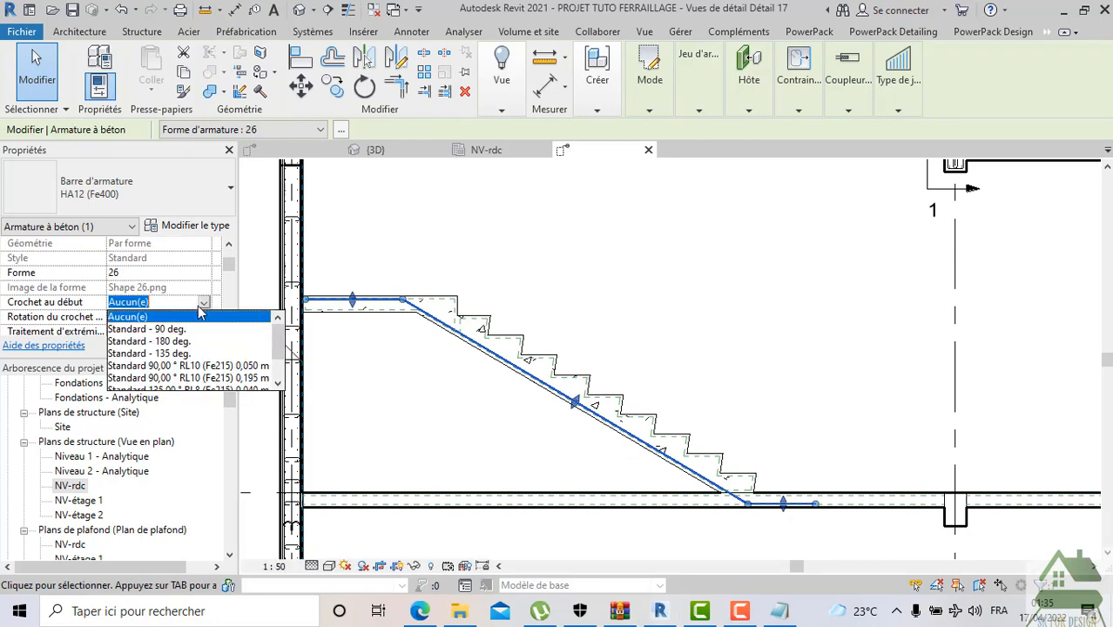
pyautogui.click(178, 353)
pyautogui.scroll(-1, 182, 325)
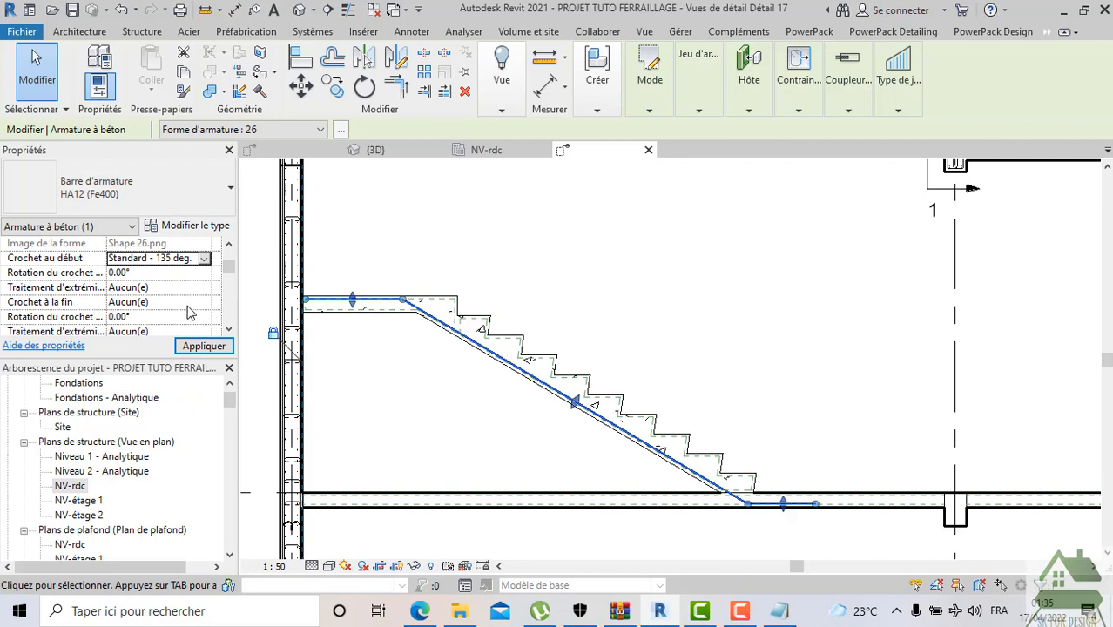
pyautogui.click(188, 303)
pyautogui.click(188, 305)
pyautogui.click(180, 353)
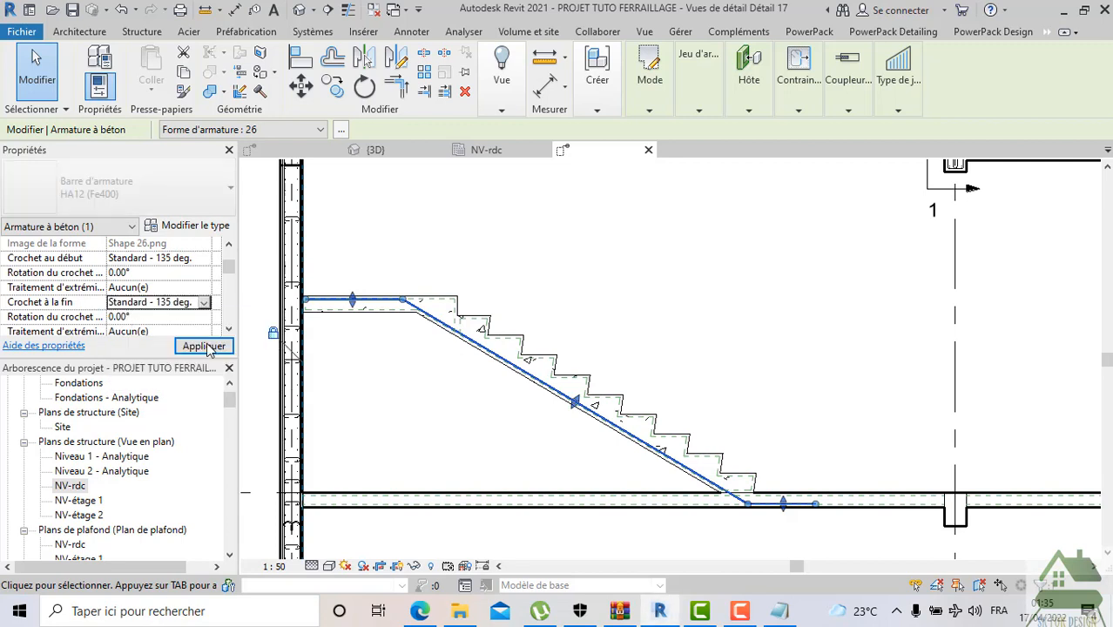
pyautogui.click(205, 347)
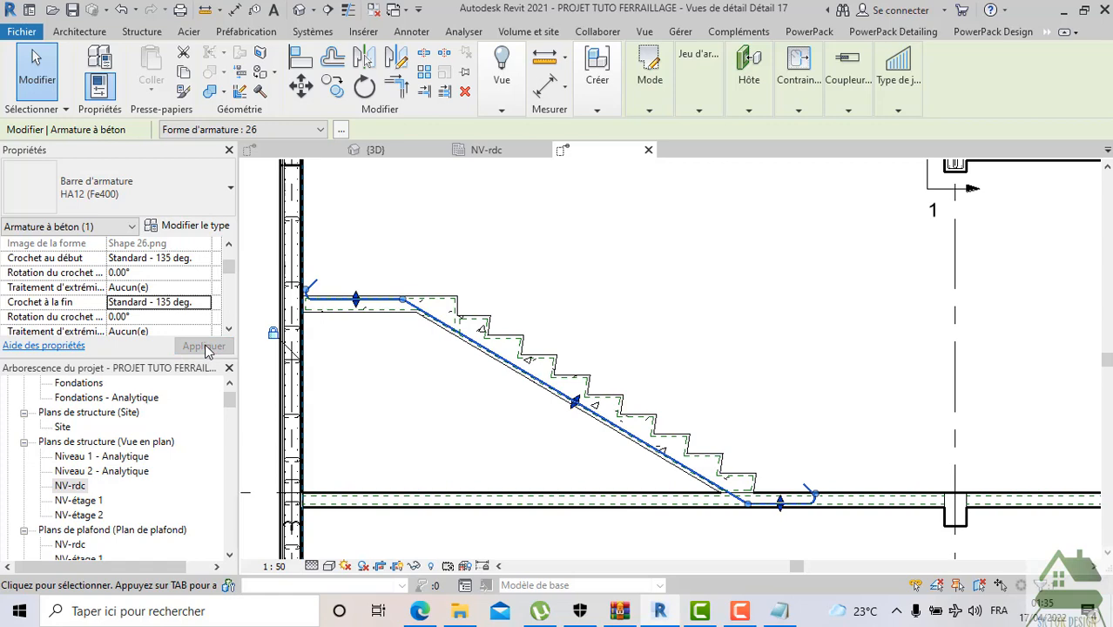
# Try to flip the hooked HA12 bar's orientation and undo the change
pyautogui.scroll(2, 296, 318)
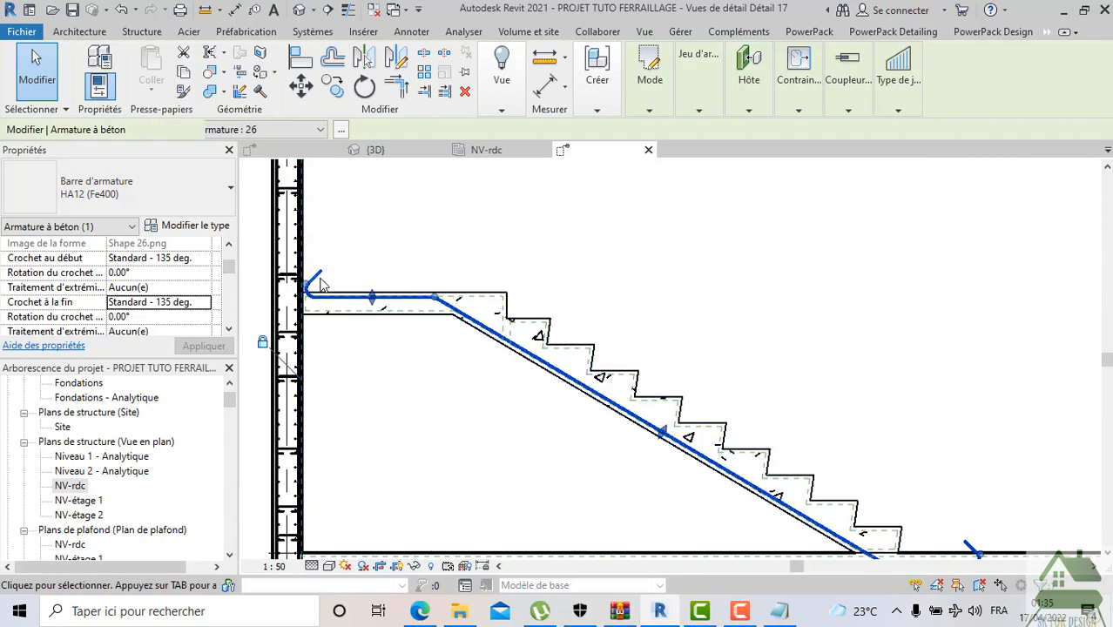
pyautogui.press('space')
pyautogui.scroll(-1, 454, 393)
pyautogui.moveTo(453, 393)
pyautogui.mouseDown(button='middle')
pyautogui.moveTo(442, 358)
pyautogui.moveTo(420, 342)
pyautogui.mouseUp(button='middle')
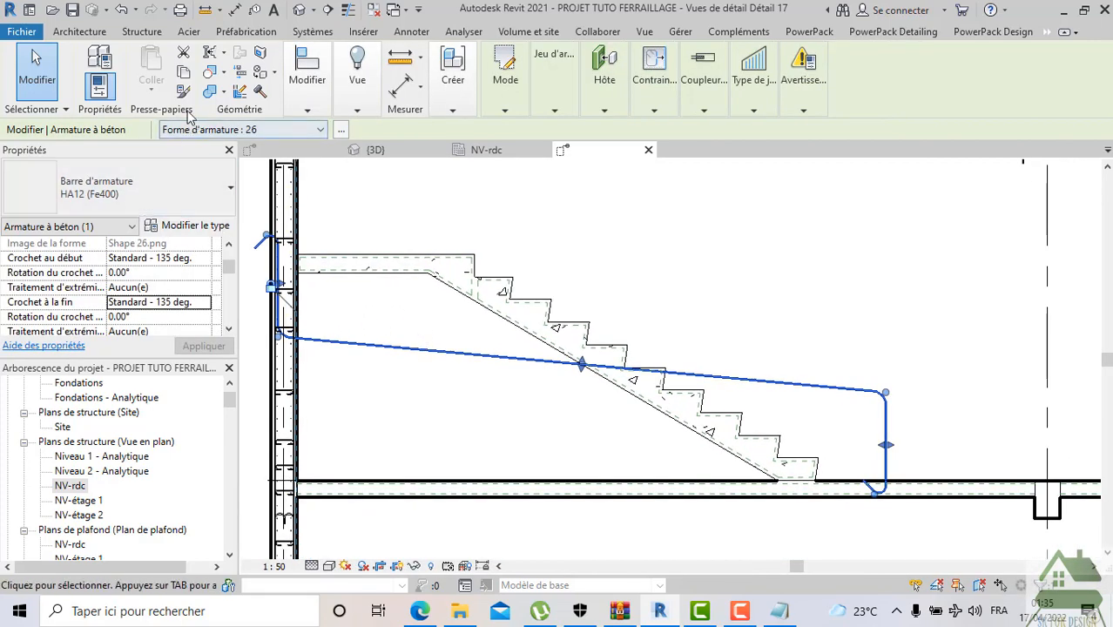
pyautogui.click(122, 10)
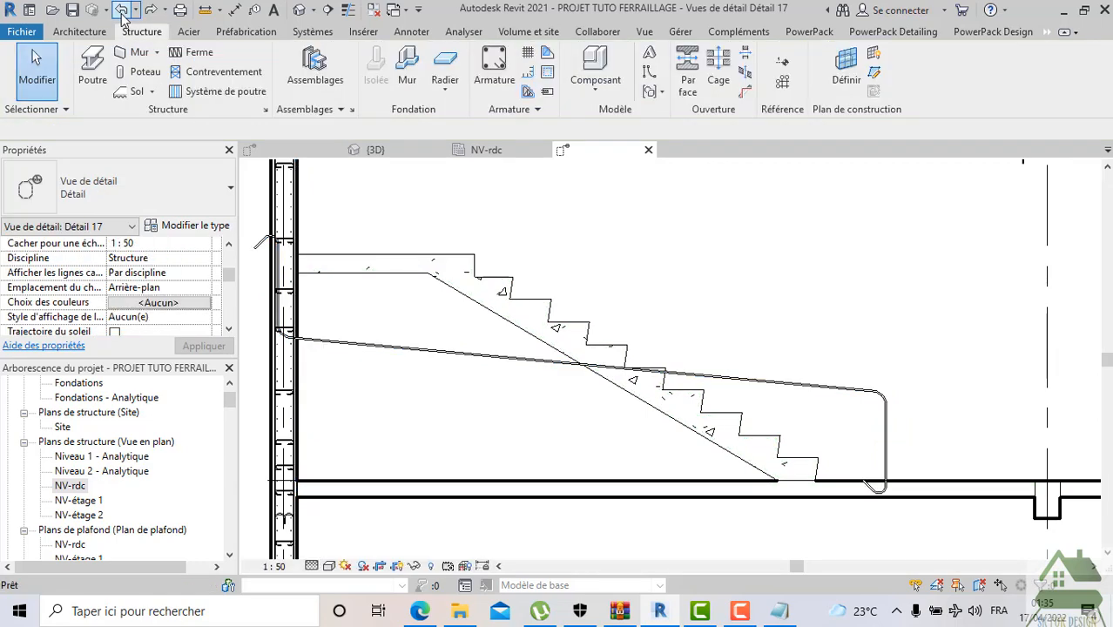
pyautogui.click(122, 11)
pyautogui.click(122, 10)
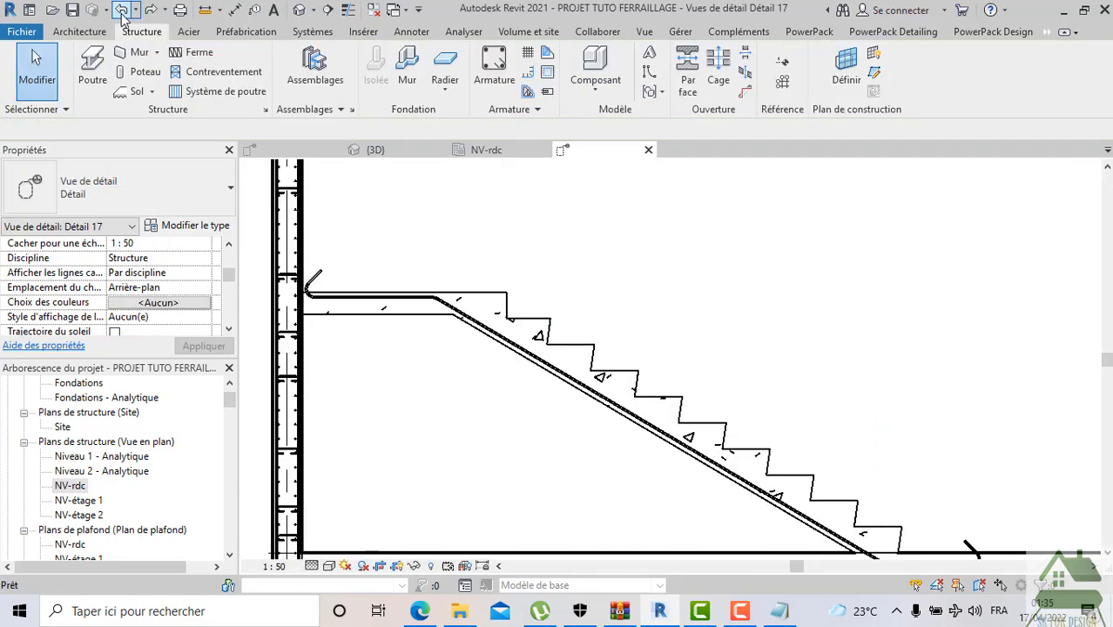
# Edit the HA12 bar's sketch to flip its landing-end hook downward into the slab, and finish the sketch
pyautogui.click(320, 277)
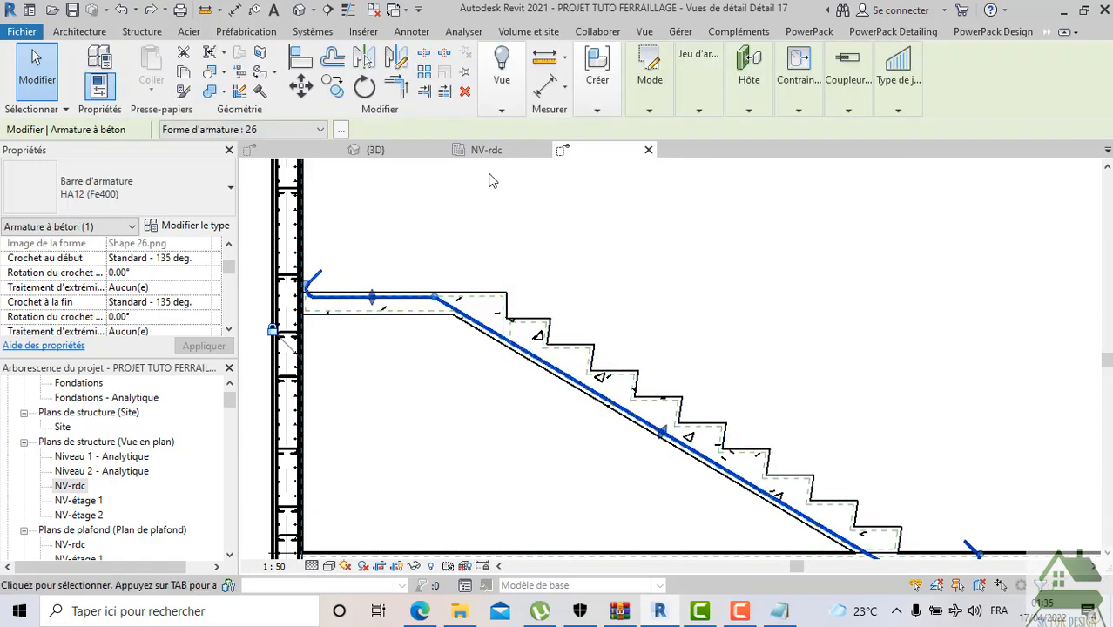
pyautogui.click(647, 83)
pyautogui.click(642, 158)
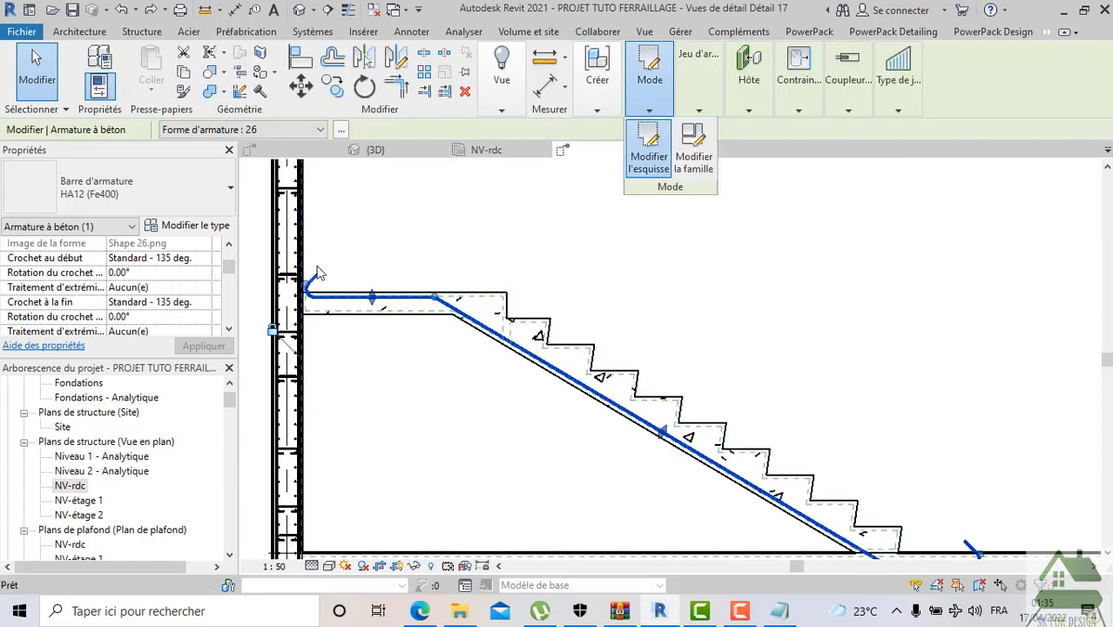
pyautogui.scroll(2, 311, 301)
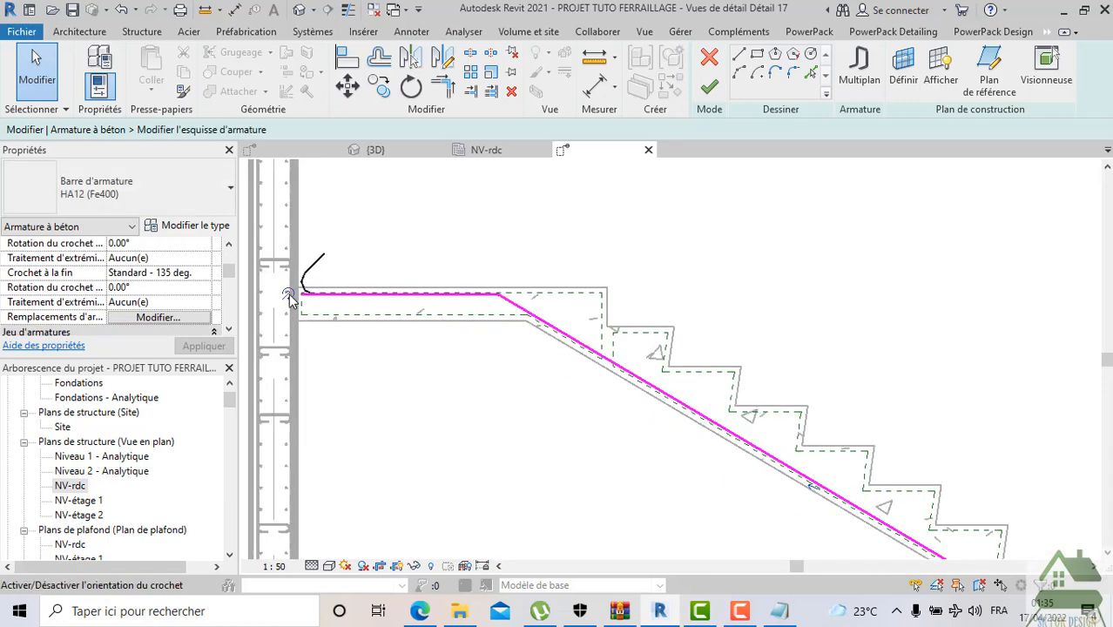
pyautogui.click(289, 295)
pyautogui.scroll(-2, 289, 296)
pyautogui.moveTo(524, 431); pyautogui.dragTo(416, 350, button='middle')
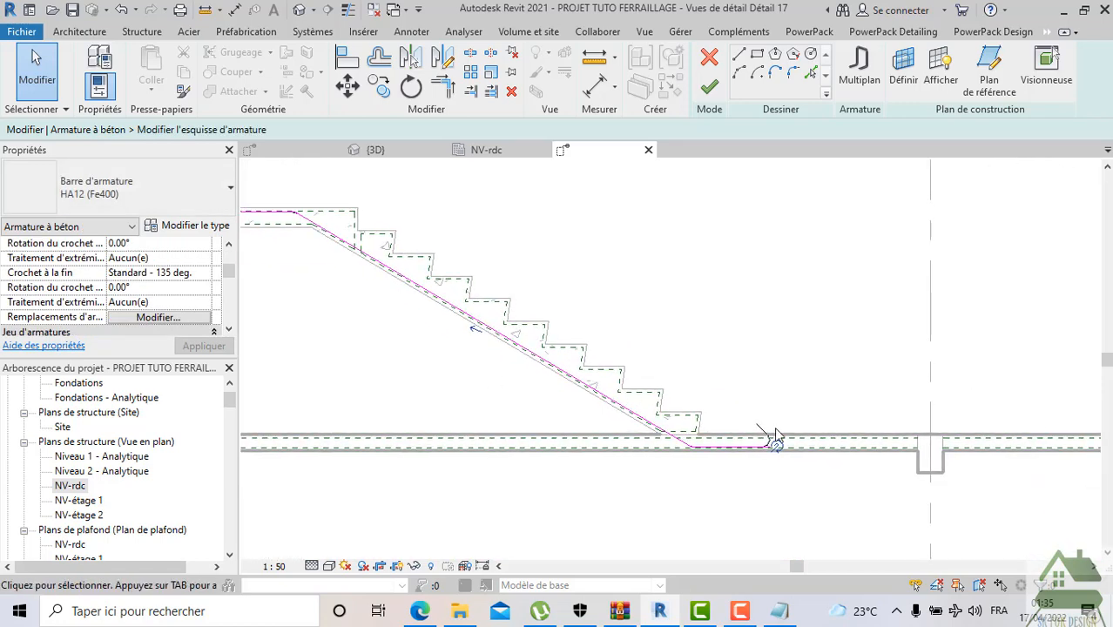
pyautogui.scroll(2, 774, 437)
pyautogui.click(709, 86)
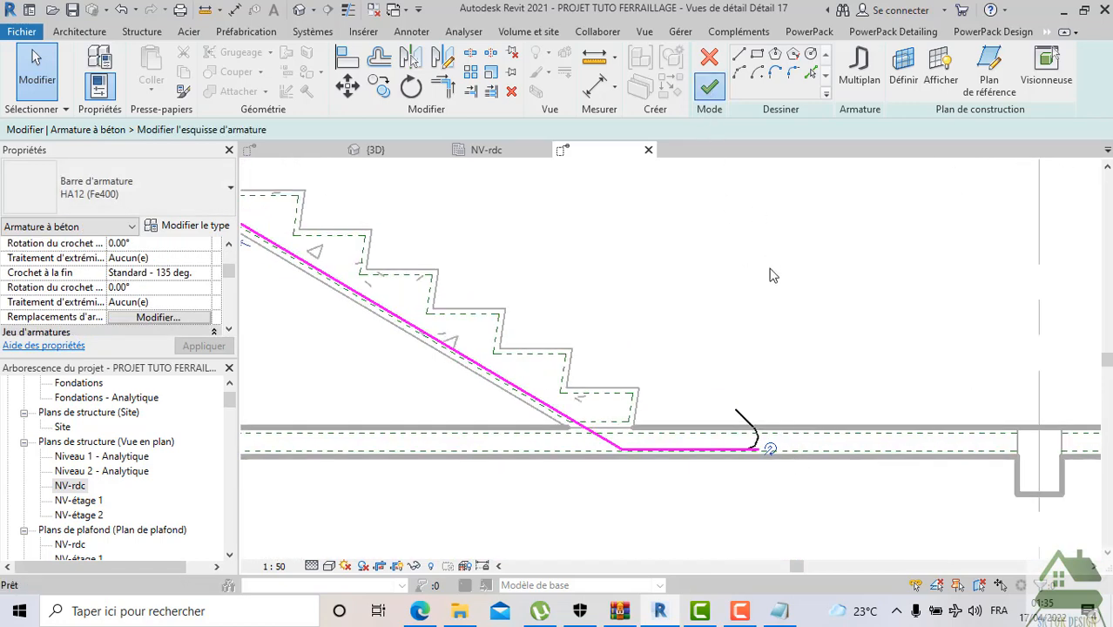
pyautogui.click(758, 344)
# Remove the hook at the HA12 bar's landing end by setting its end hook to Aucun(e)
pyautogui.scroll(-3, 757, 343)
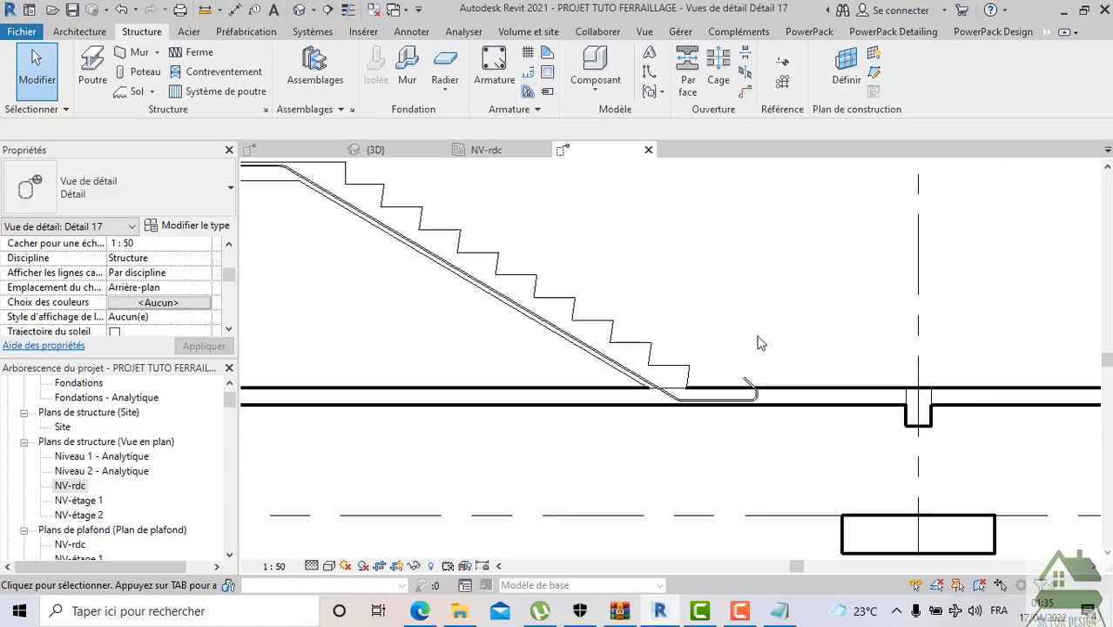
pyautogui.moveTo(714, 313); pyautogui.dragTo(735, 375, button='middle')
pyautogui.scroll(6, 381, 290)
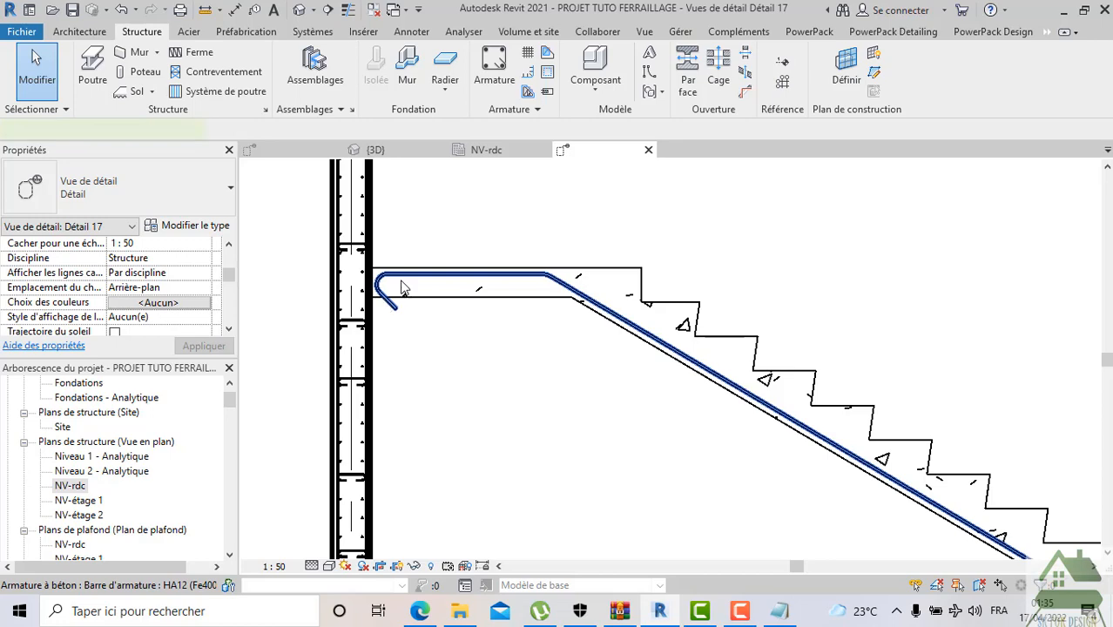
pyautogui.click(403, 288)
pyautogui.click(595, 111)
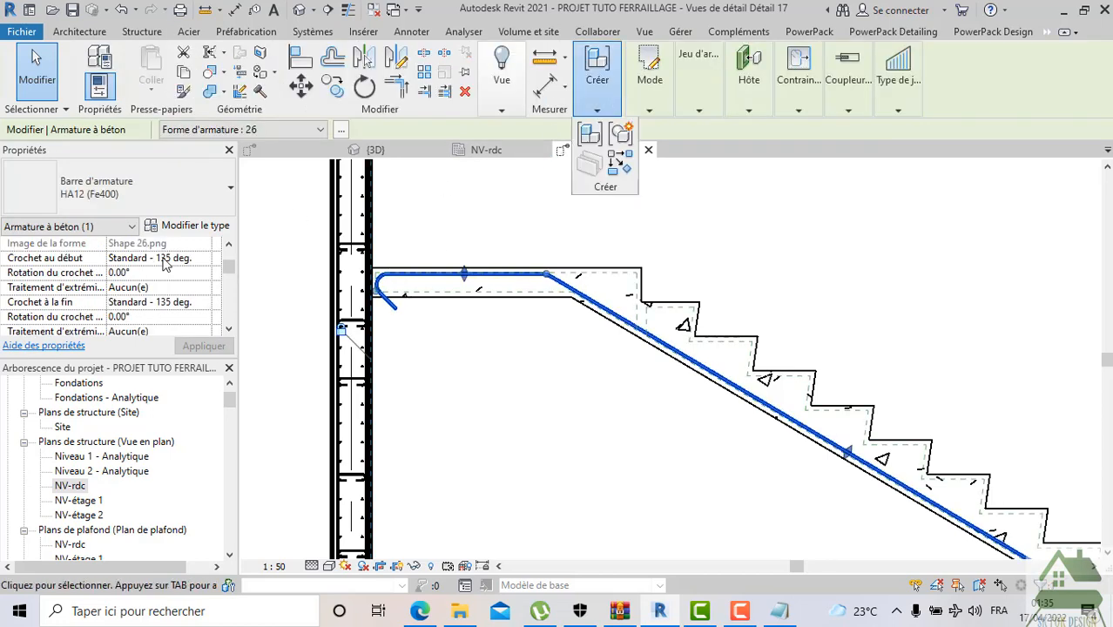
pyautogui.click(202, 304)
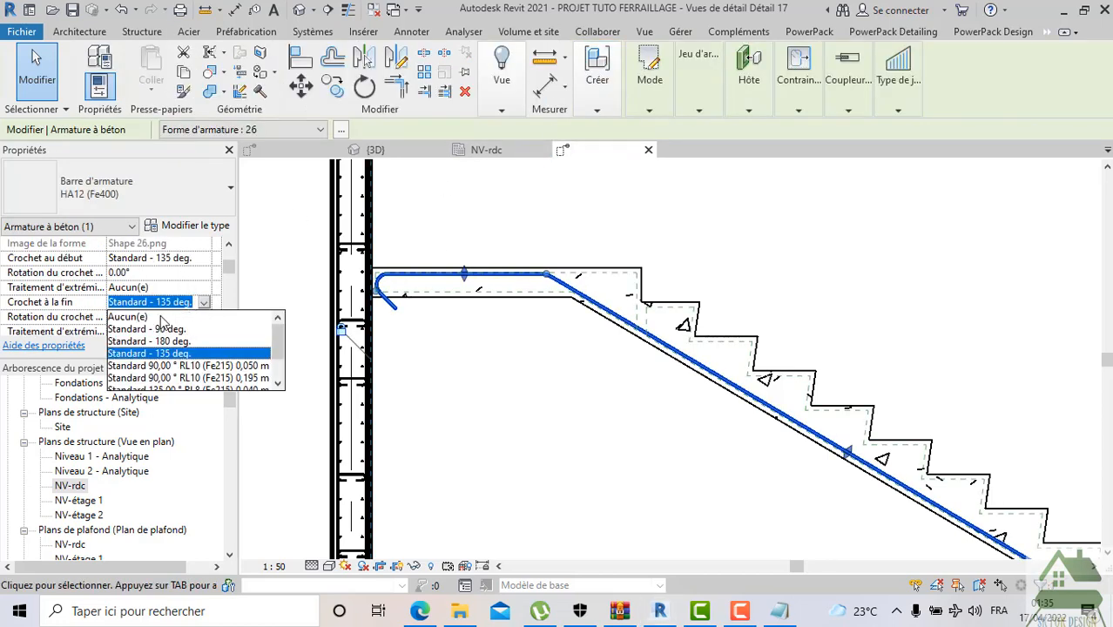
pyautogui.click(161, 318)
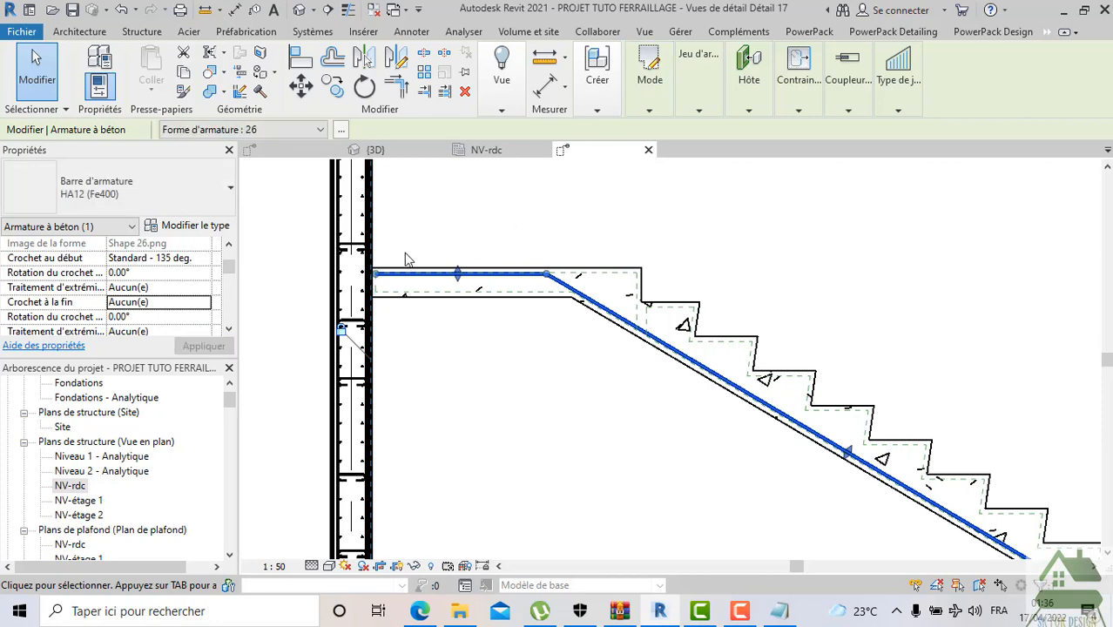
# Stretch the HA12 bar's landing end into the wall and open the bar's sketch for editing
pyautogui.scroll(1, 376, 279)
pyautogui.moveTo(357, 277); pyautogui.dragTo(353, 275)
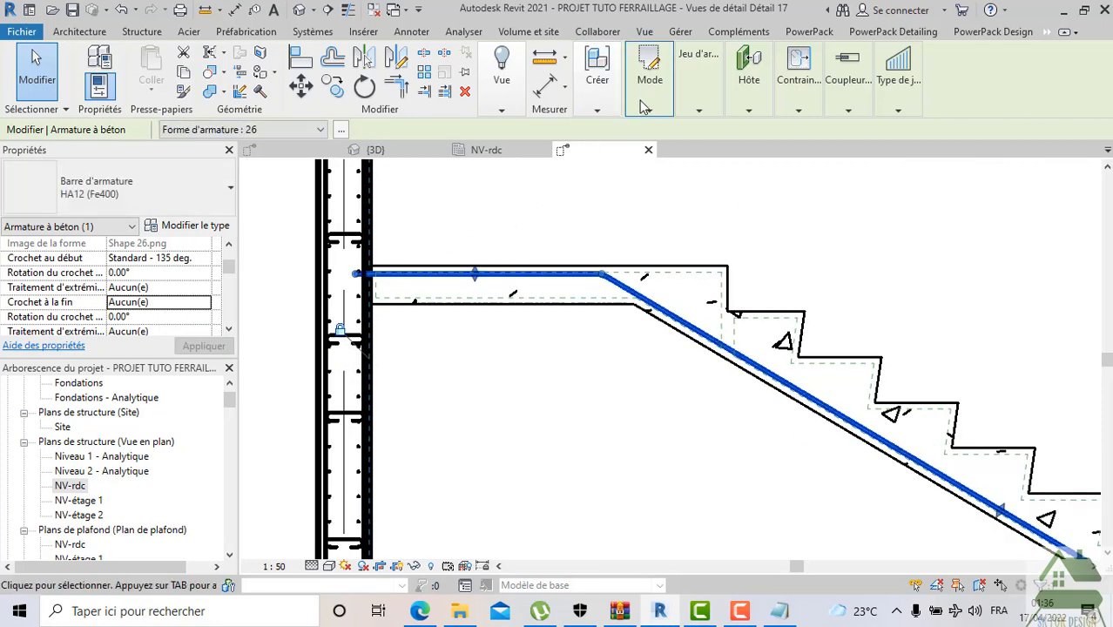
pyautogui.click(648, 65)
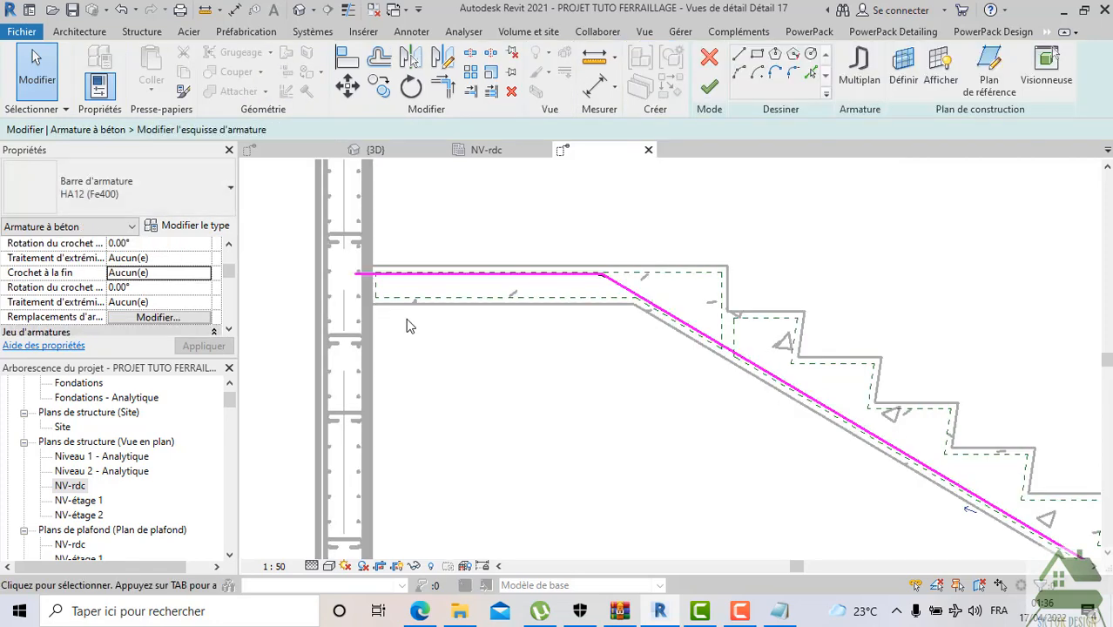
pyautogui.scroll(-3, 426, 339)
pyautogui.scroll(-1, 383, 345)
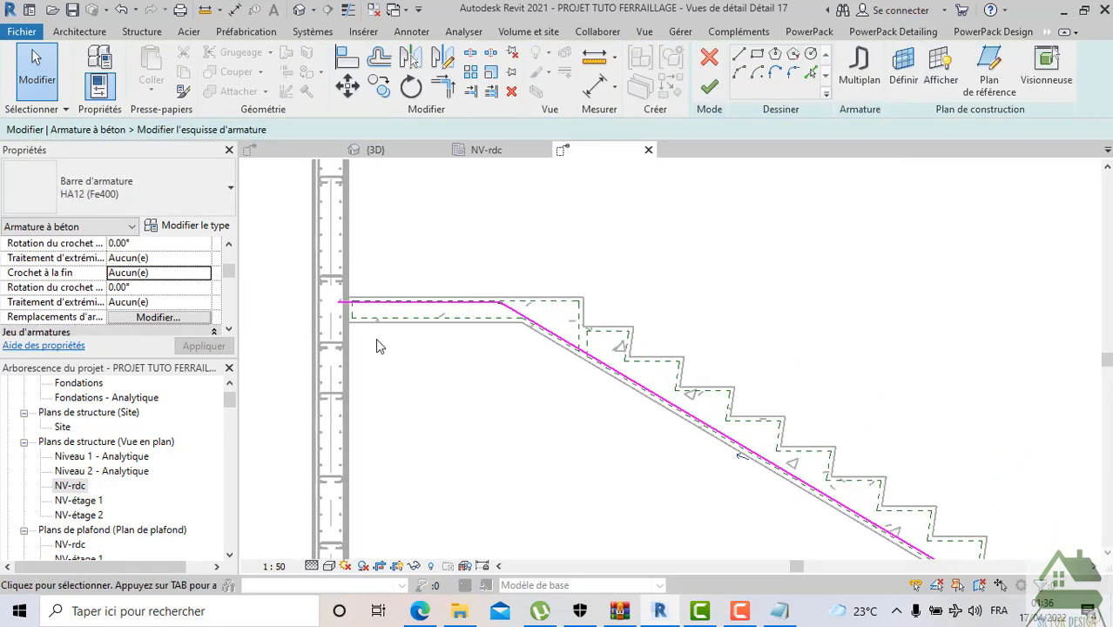
pyautogui.scroll(-2, 452, 480)
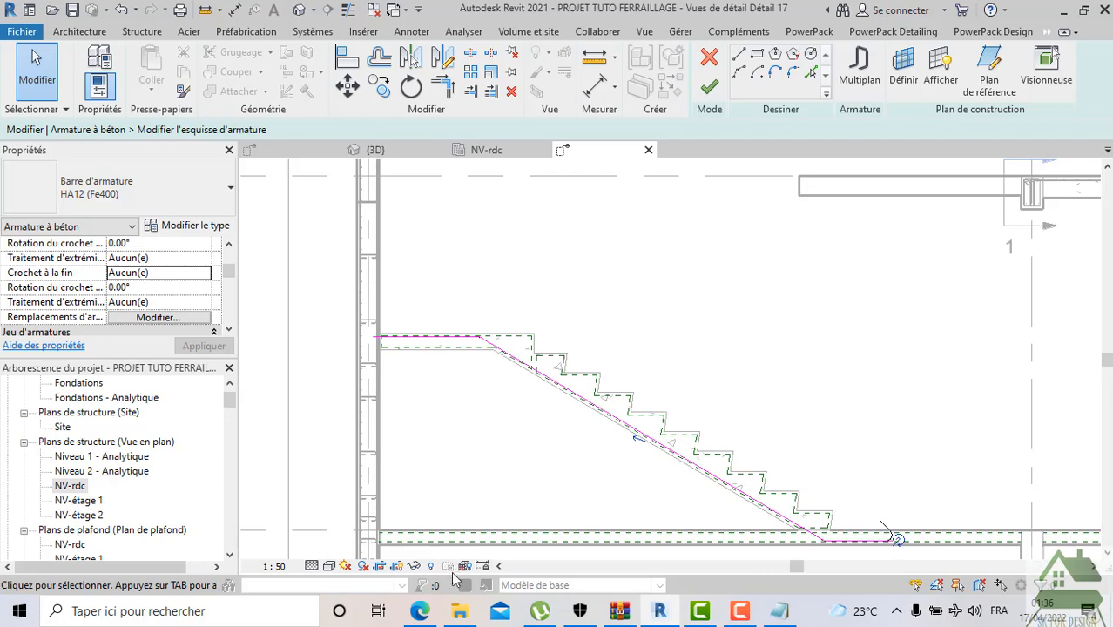
# Switch to the reference PDF to check the HA12 bar's anchorage at the landing in Fig. 33, and return to Revit
pyautogui.click(419, 610)
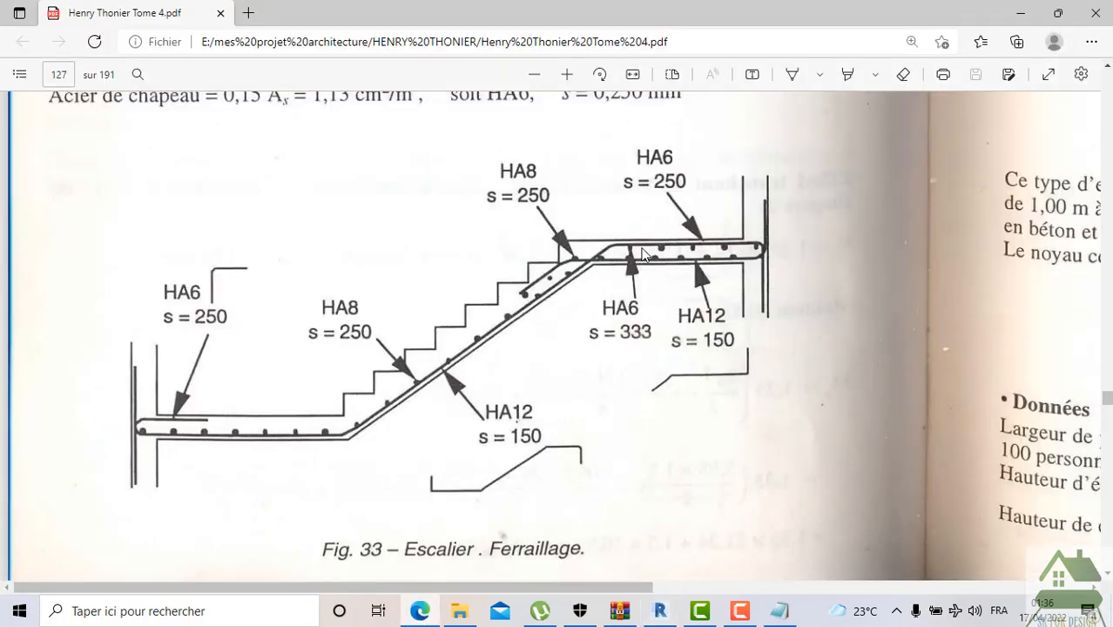
pyautogui.scroll(2, 744, 242)
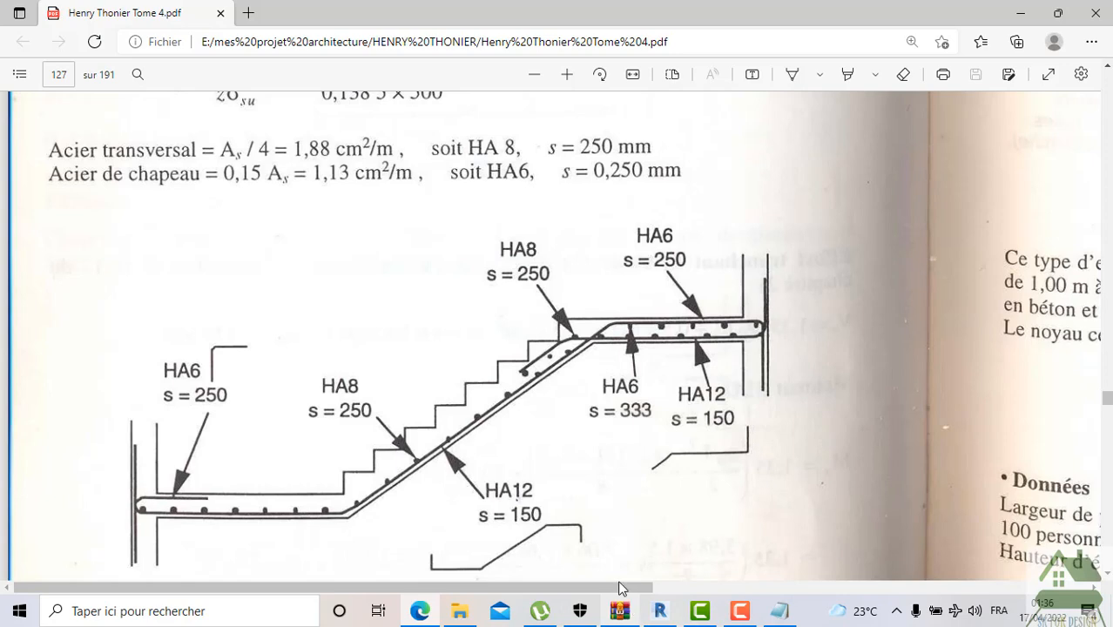
pyautogui.click(654, 613)
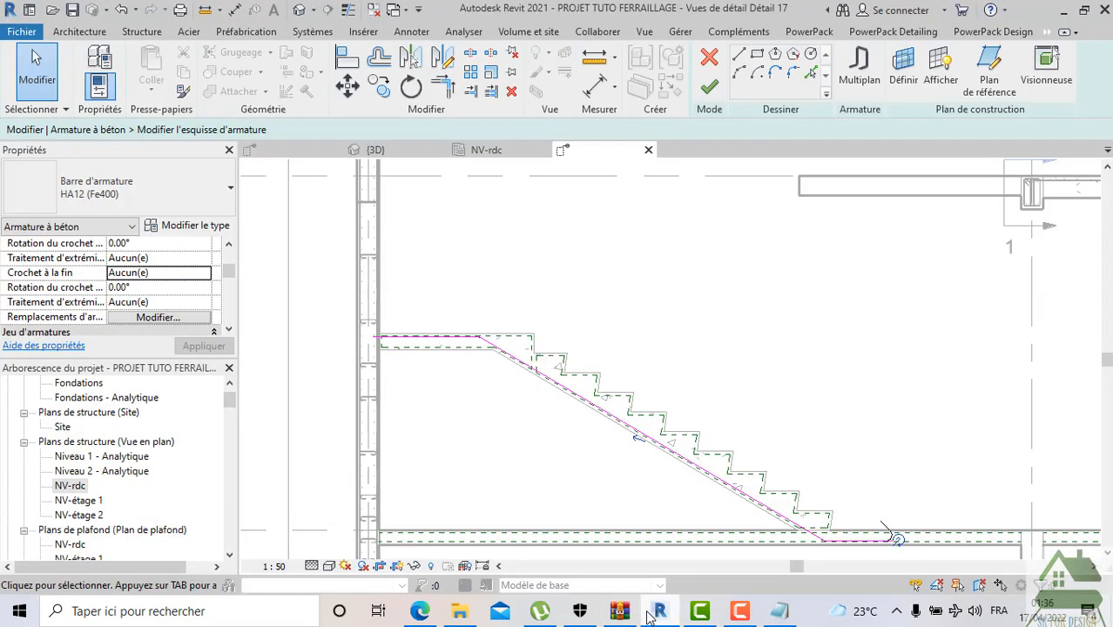
pyautogui.scroll(2, 397, 352)
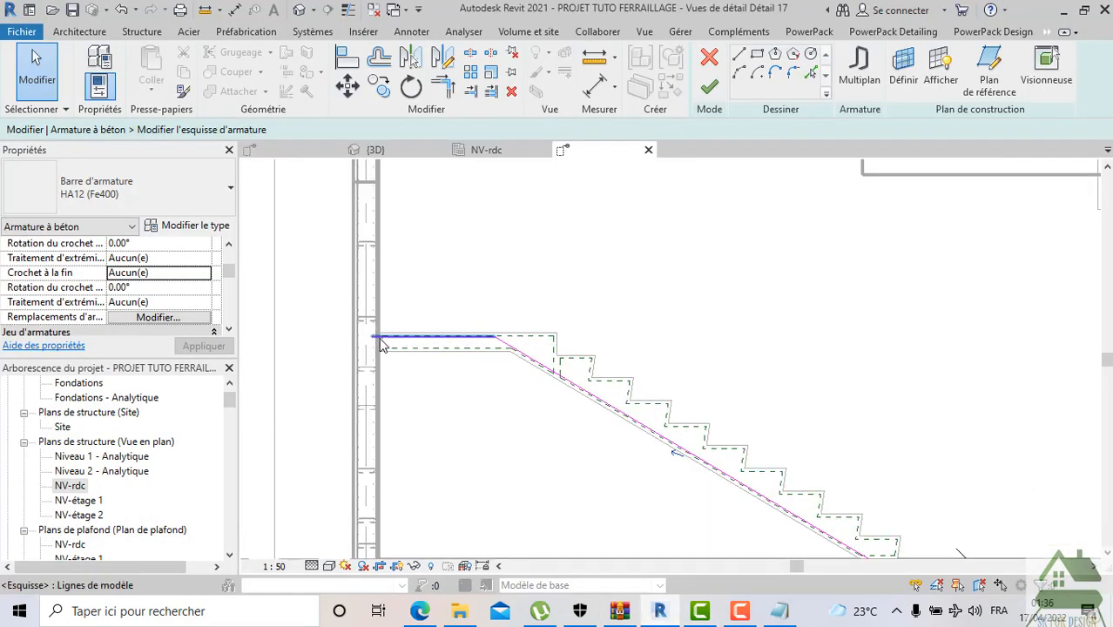
pyautogui.click(741, 60)
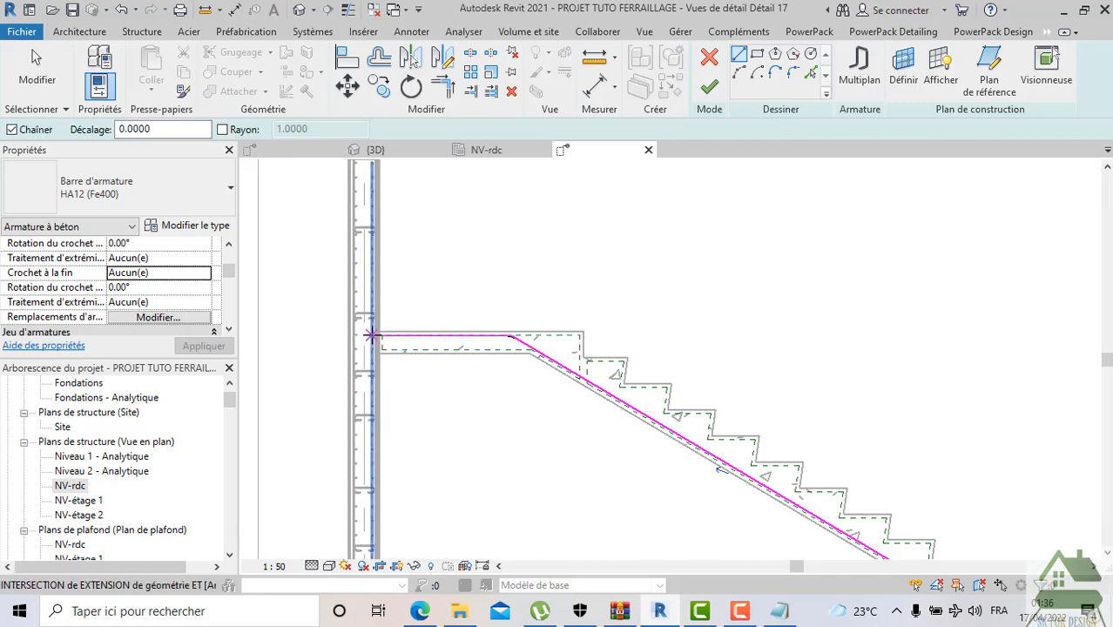
pyautogui.scroll(3, 371, 336)
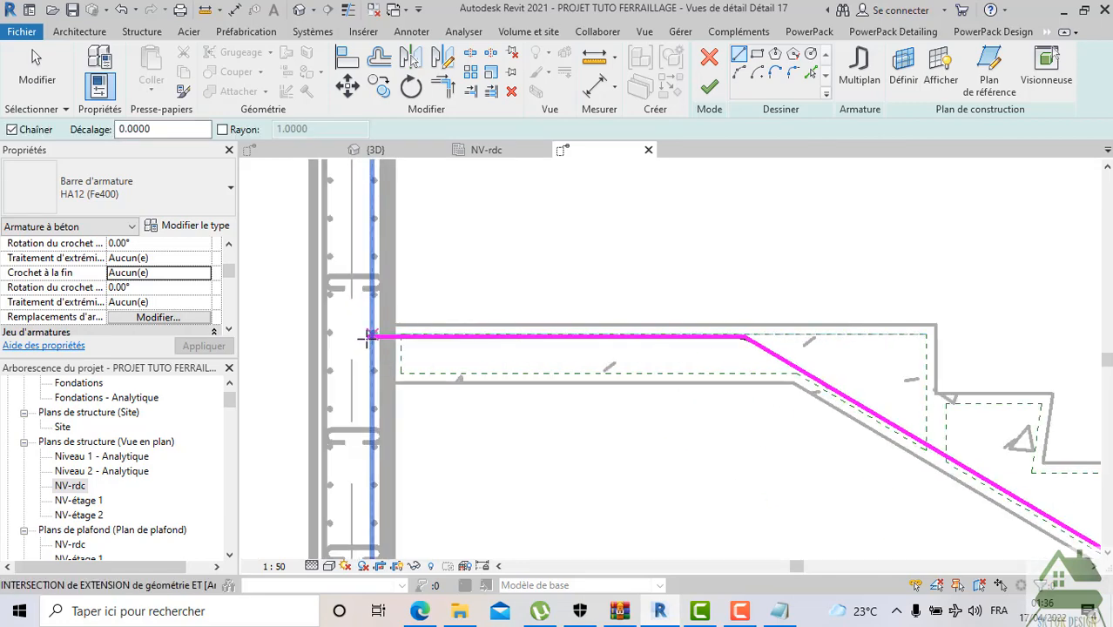
pyautogui.click(370, 336)
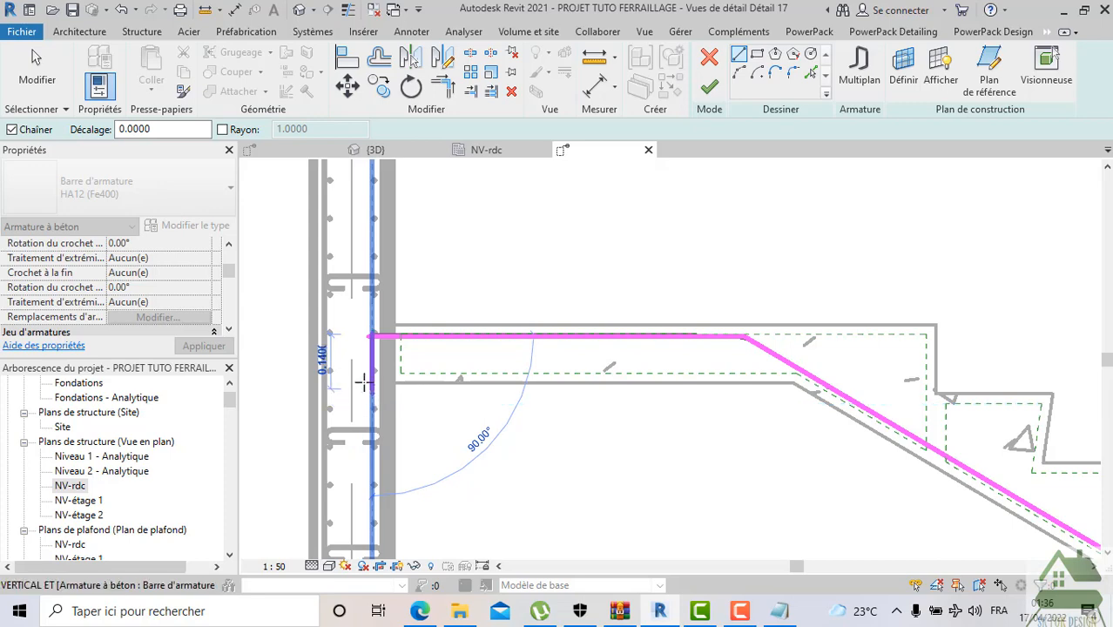
pyautogui.press('Escape')
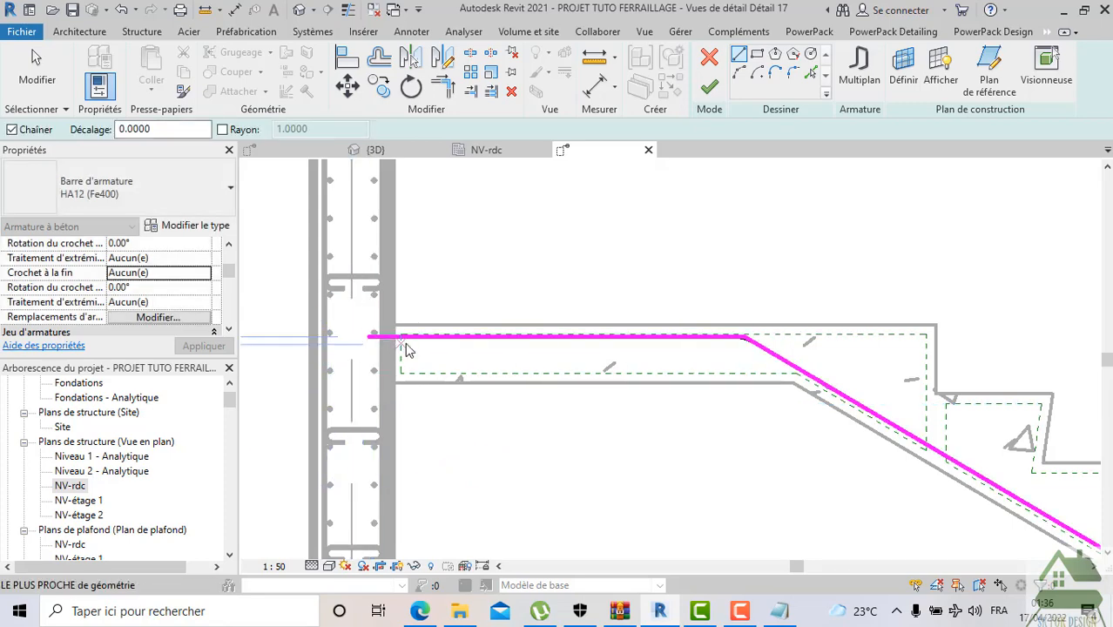
# Extend the bar sketch's horizontal landing segment farther into the wall, to a length of about 1.00 m
pyautogui.click(392, 338)
pyautogui.scroll(2, 369, 337)
pyautogui.moveTo(370, 336); pyautogui.dragTo(350, 335)
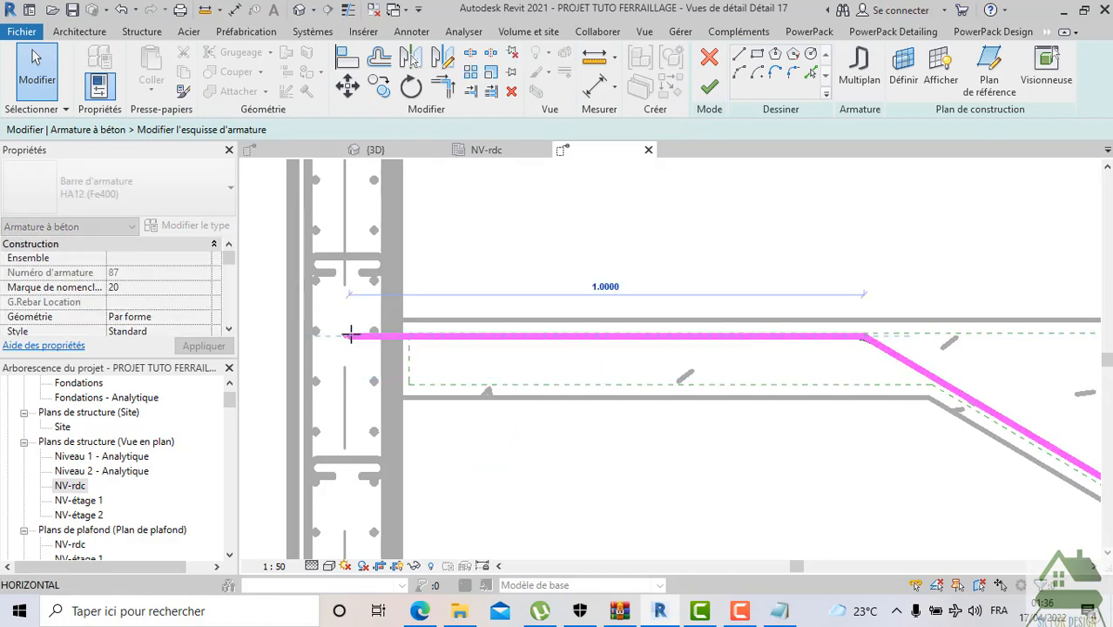
# Finish editing the HA12 bar's sketch with its landing segment ending inside the wall, and deselect the bar
pyautogui.click(351, 335)
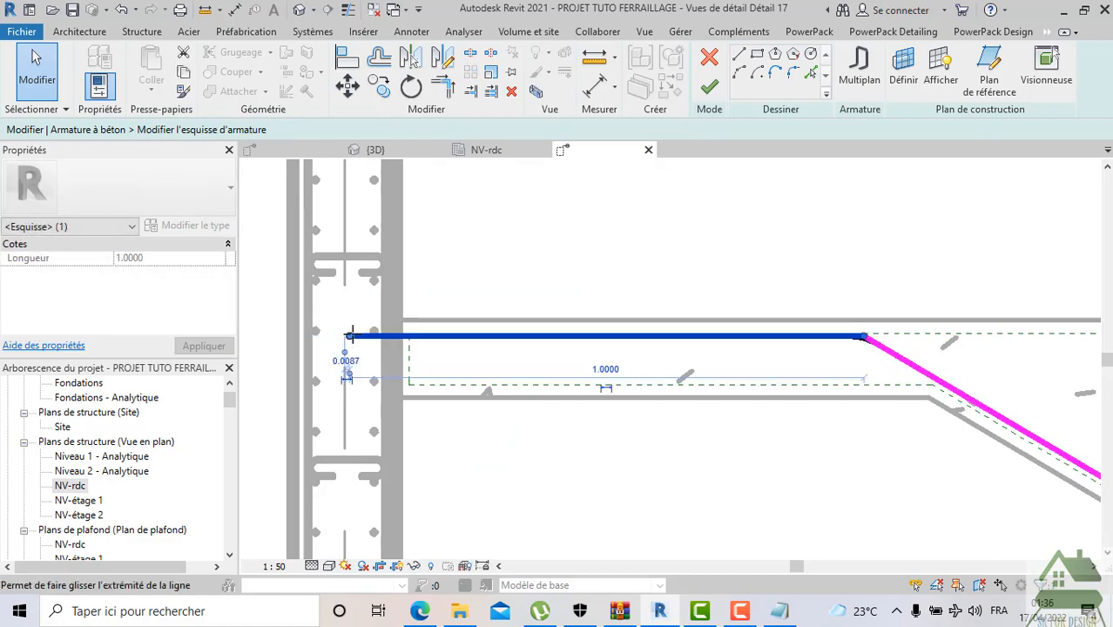
pyautogui.scroll(1, 353, 338)
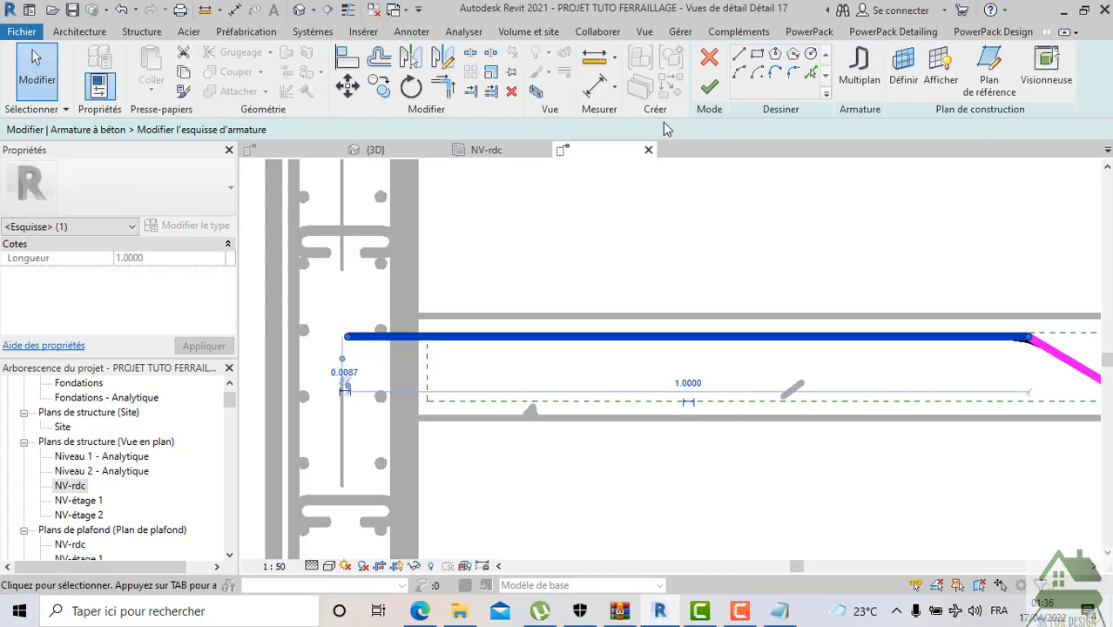
pyautogui.click(716, 92)
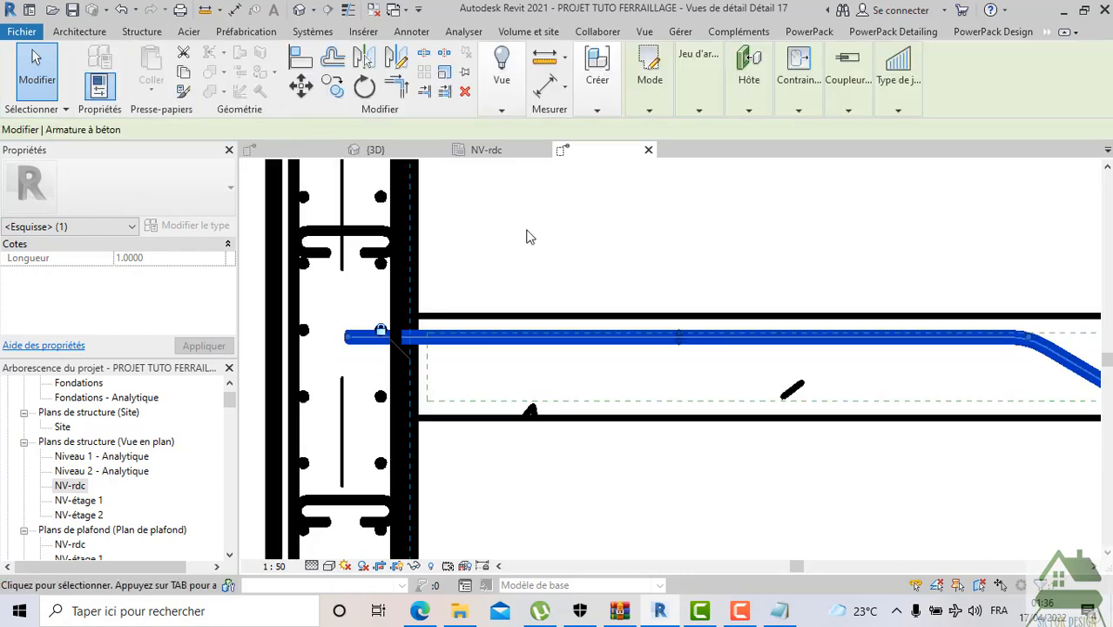
pyautogui.click(529, 237)
pyautogui.scroll(-1, 527, 237)
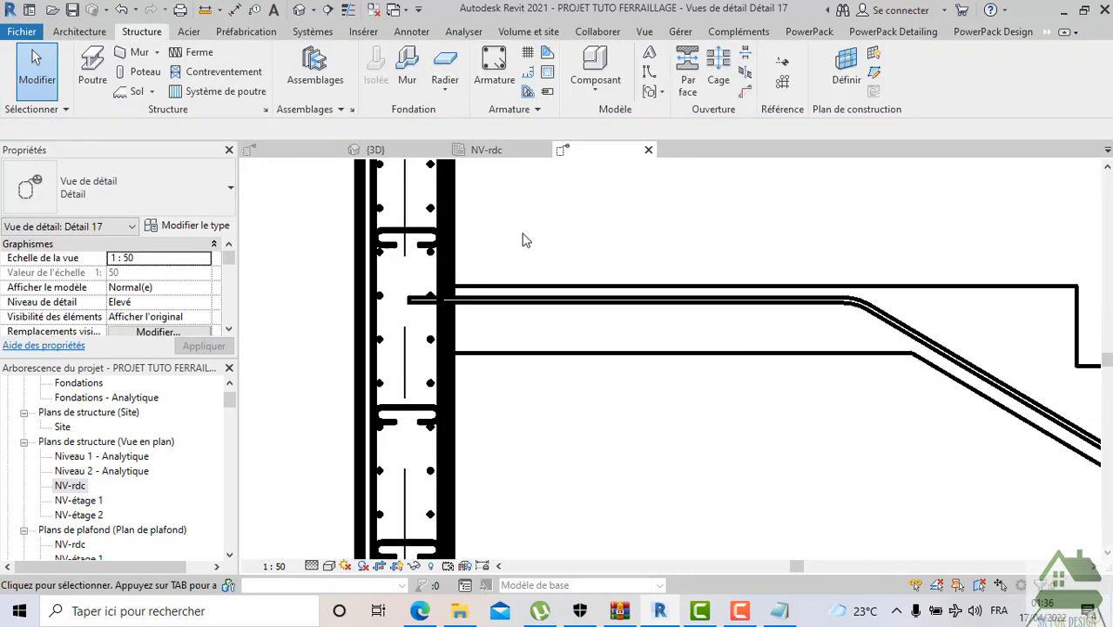
# Lay the HA12 bar out as a set using Espacement maximum with a spacing of 150 mm
pyautogui.click(511, 304)
pyautogui.click(577, 429)
pyautogui.scroll(-2, 561, 429)
pyautogui.moveTo(557, 430); pyautogui.dragTo(439, 365, button='middle')
pyautogui.click(466, 256)
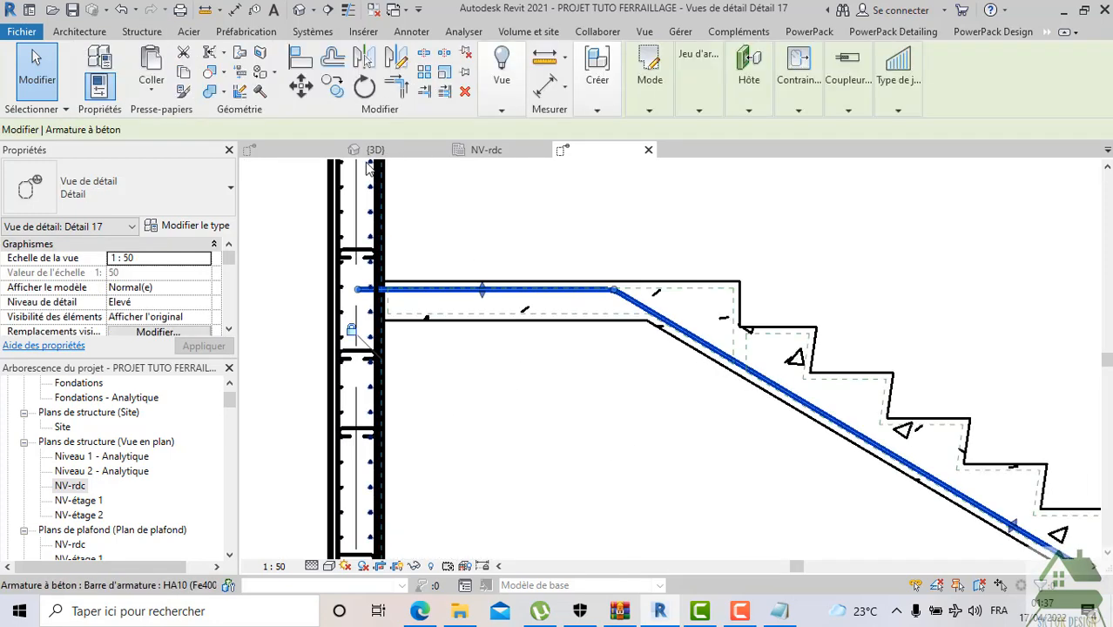
pyautogui.click(633, 107)
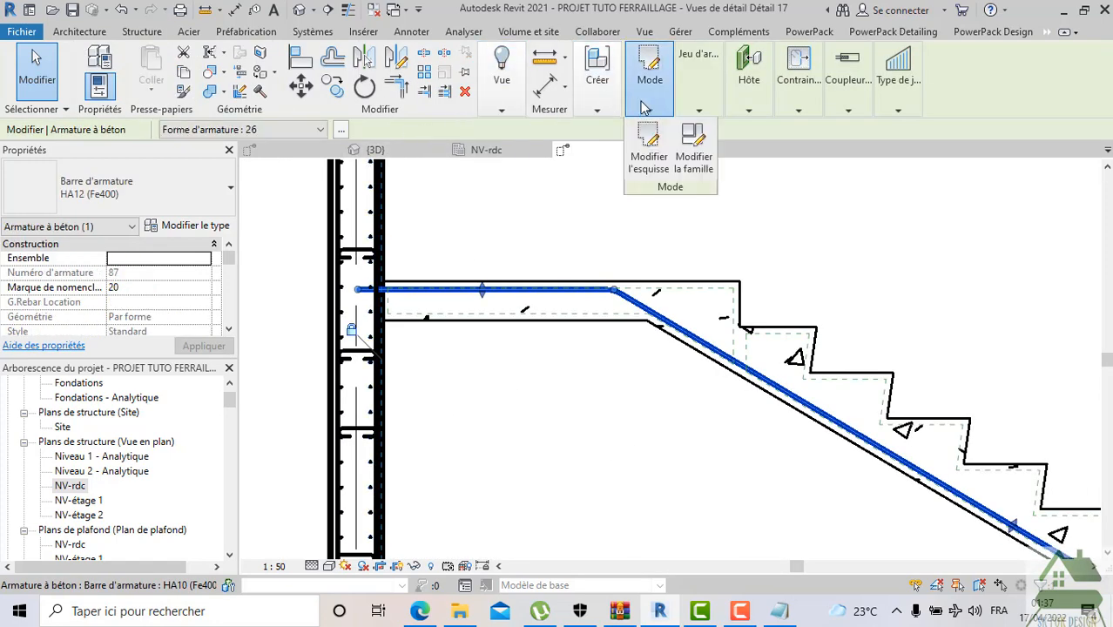
pyautogui.click(684, 106)
pyautogui.click(746, 131)
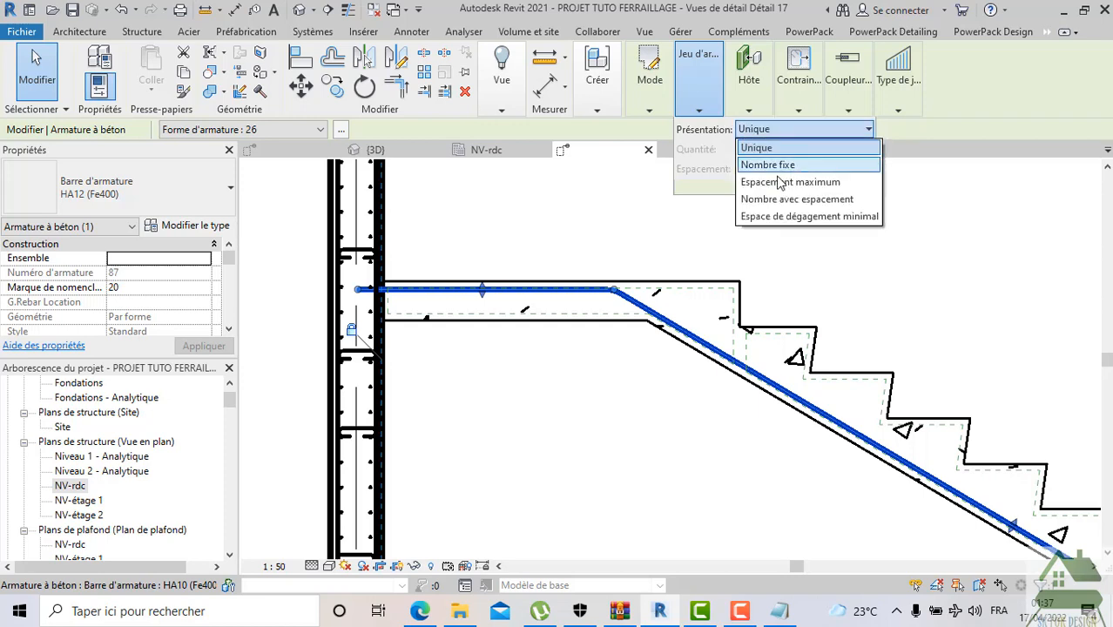
pyautogui.click(780, 182)
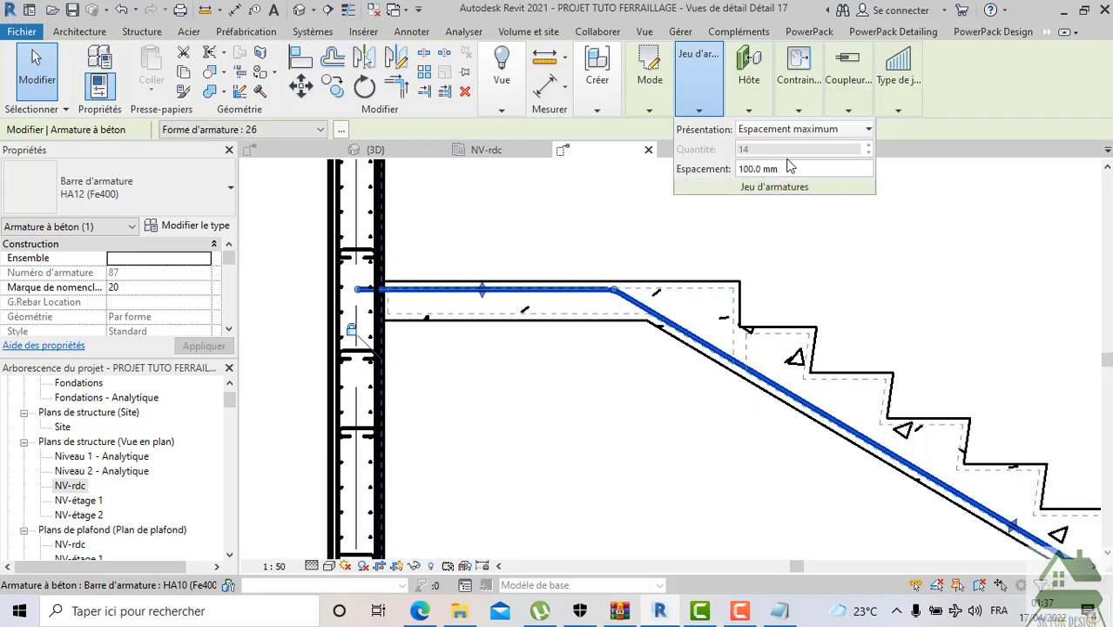
pyautogui.moveTo(793, 169); pyautogui.dragTo(739, 185)
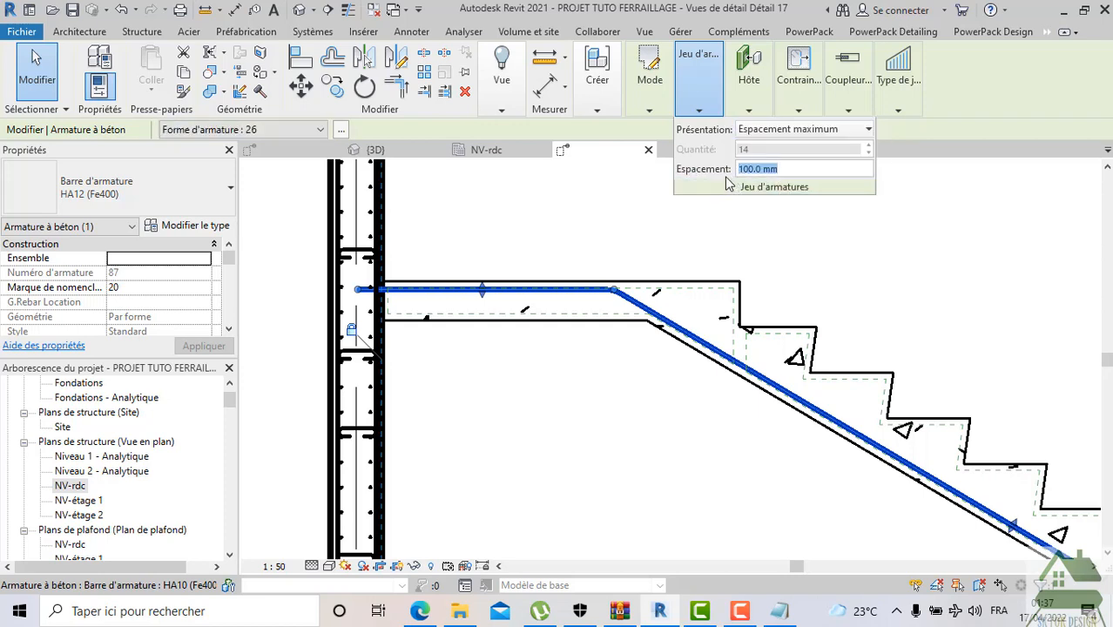
pyautogui.write('150')
pyautogui.click(664, 207)
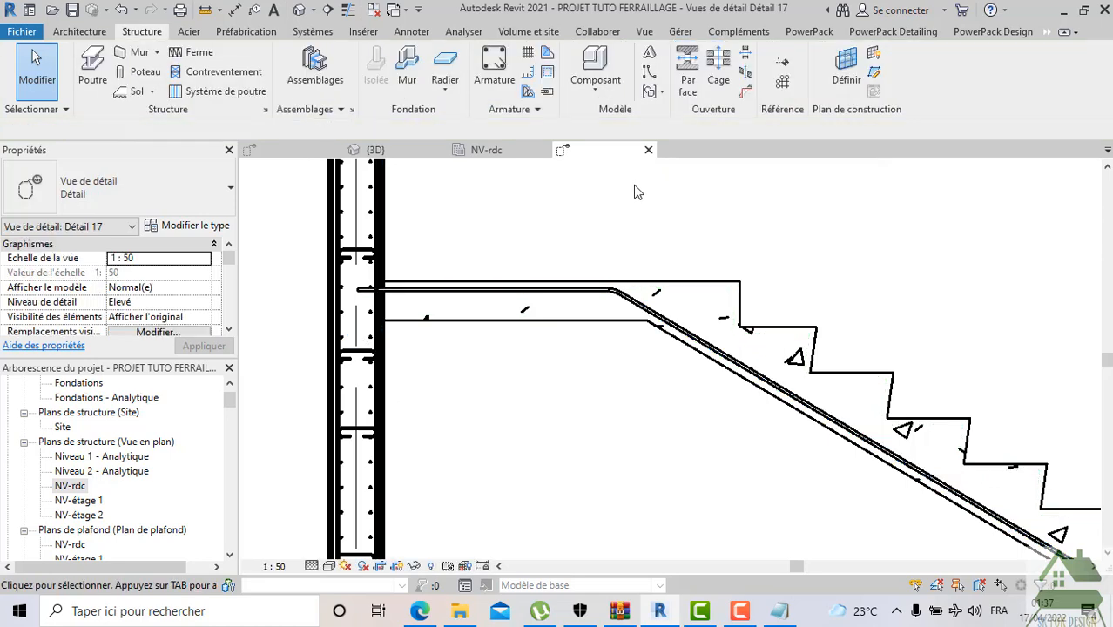
# Duplicate the HA12 bar's type under the default name and set the new type's Rayon de cintrage maximal to 10
pyautogui.scroll(-3, 519, 243)
pyautogui.scroll(4, 944, 462)
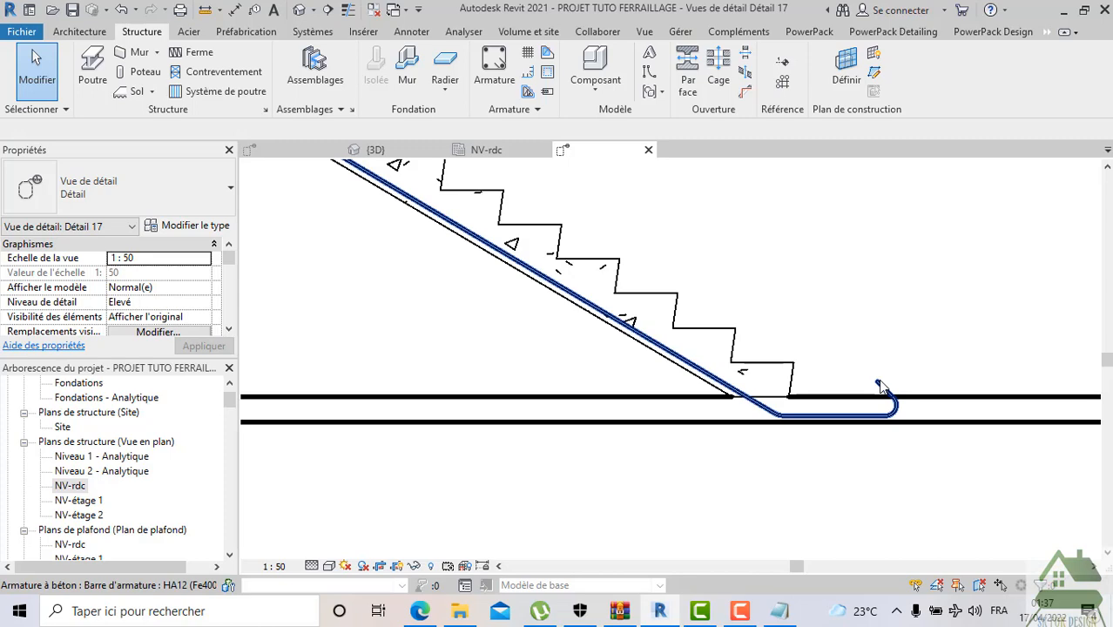
pyautogui.click(879, 387)
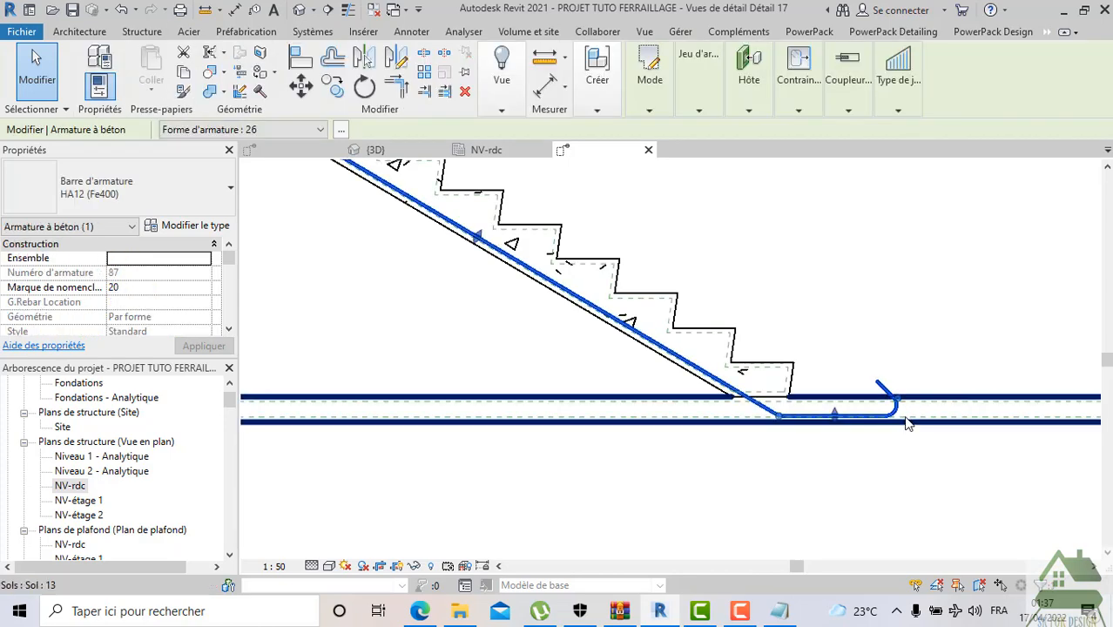
pyautogui.scroll(2, 905, 424)
pyautogui.scroll(3, 906, 423)
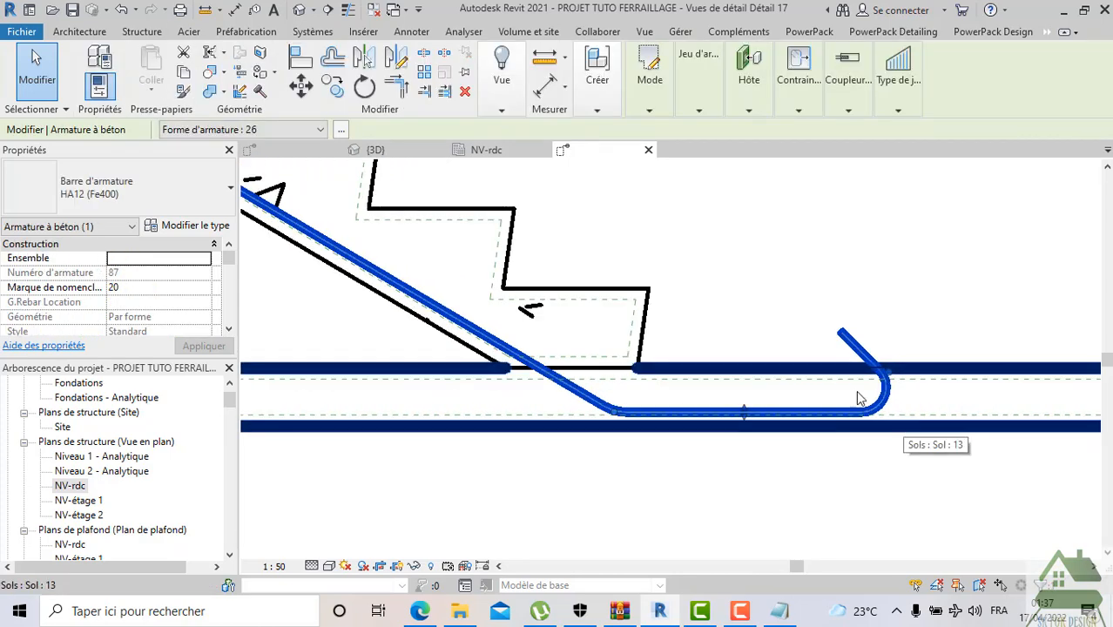
pyautogui.click(191, 228)
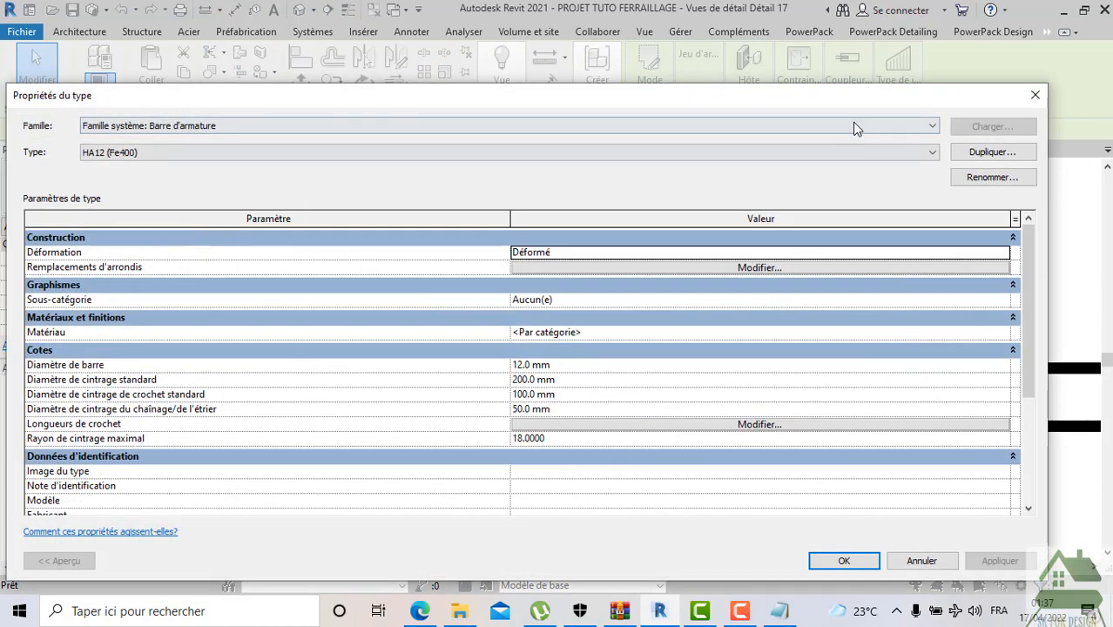
pyautogui.click(1039, 94)
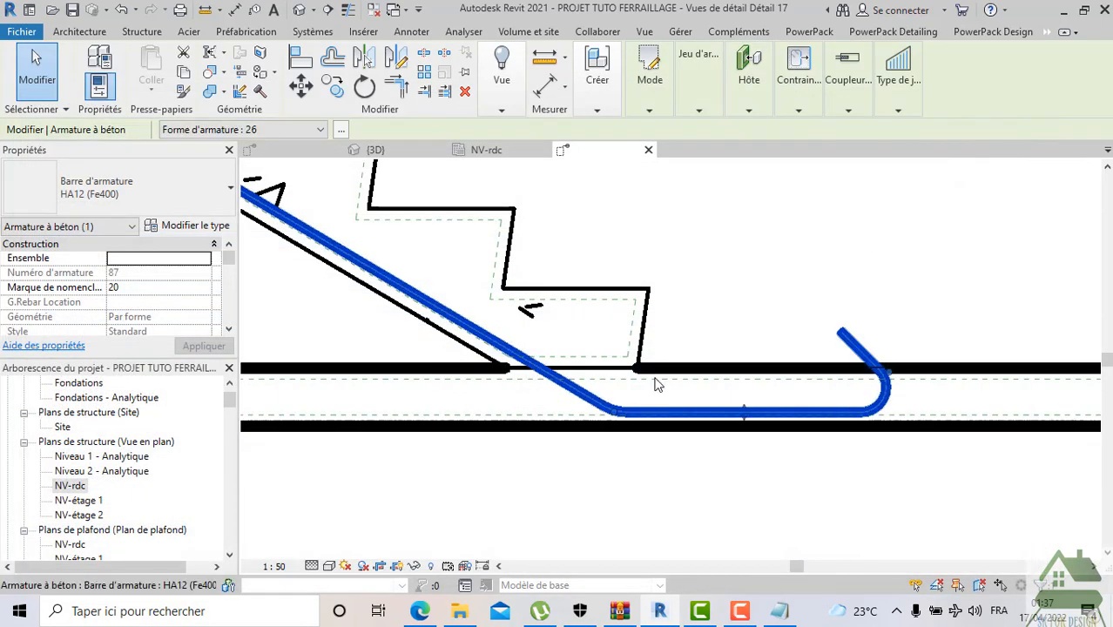
pyautogui.click(195, 227)
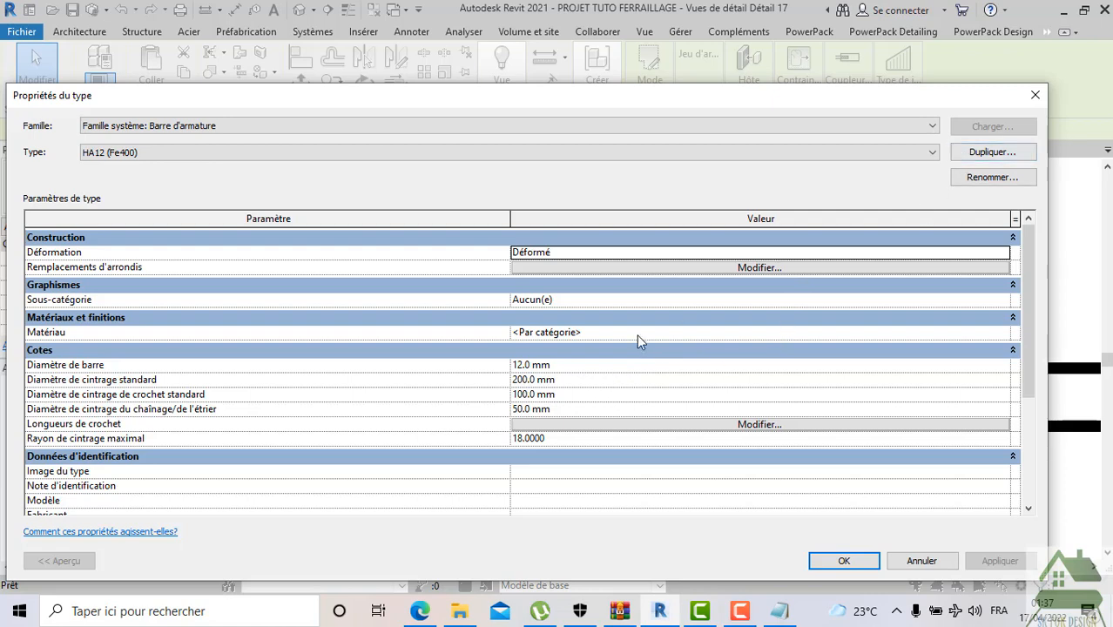
pyautogui.click(988, 160)
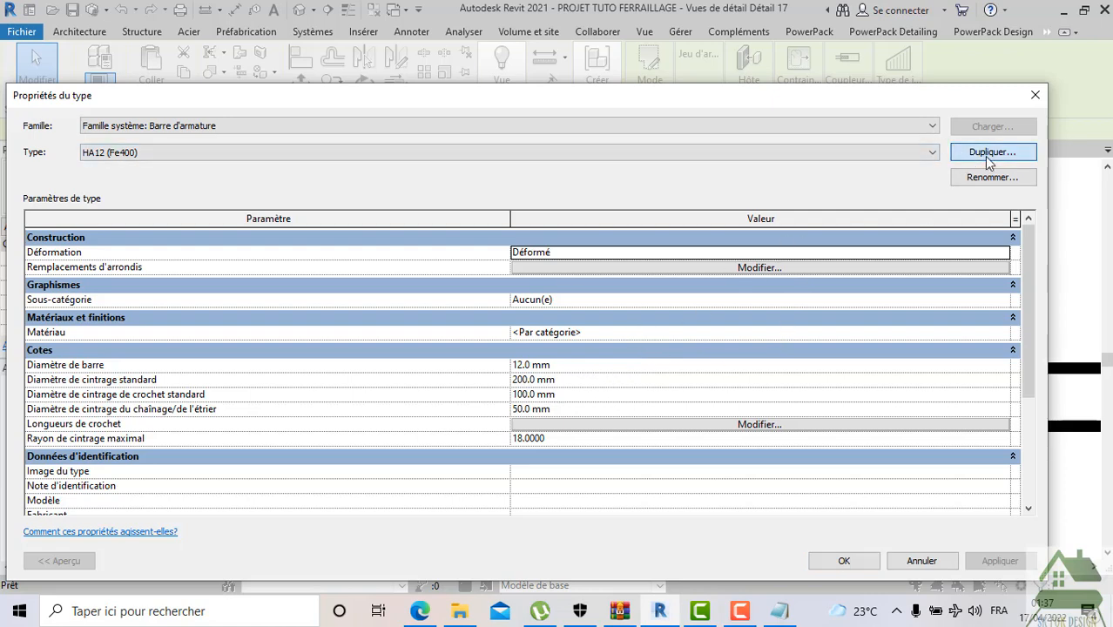
pyautogui.click(541, 370)
pyautogui.click(570, 439)
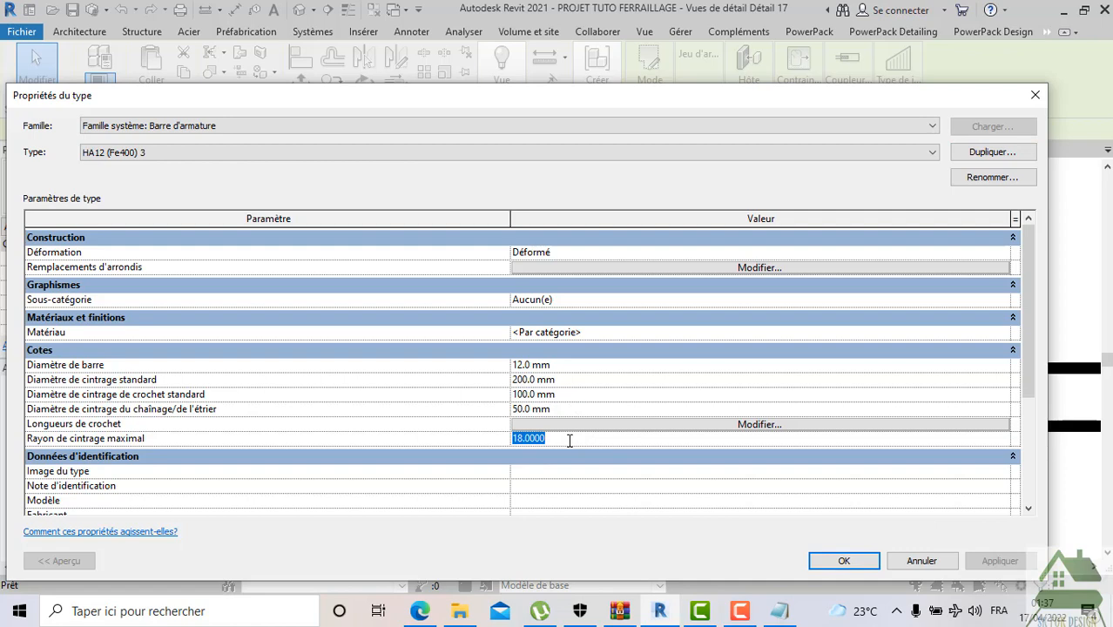
pyautogui.write('10')
pyautogui.click(842, 561)
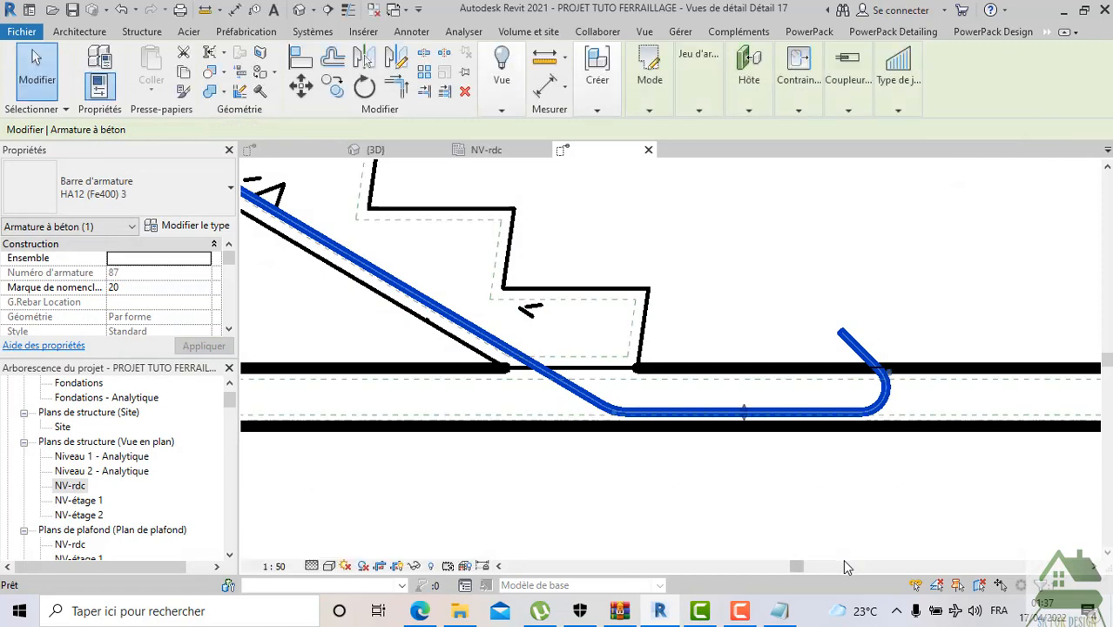
# Set the new bar type's Diamètre de cintrage standard to 100 mm and its Diamètre de cintrage de crochet standard to 50 mm
pyautogui.scroll(-5, 841, 549)
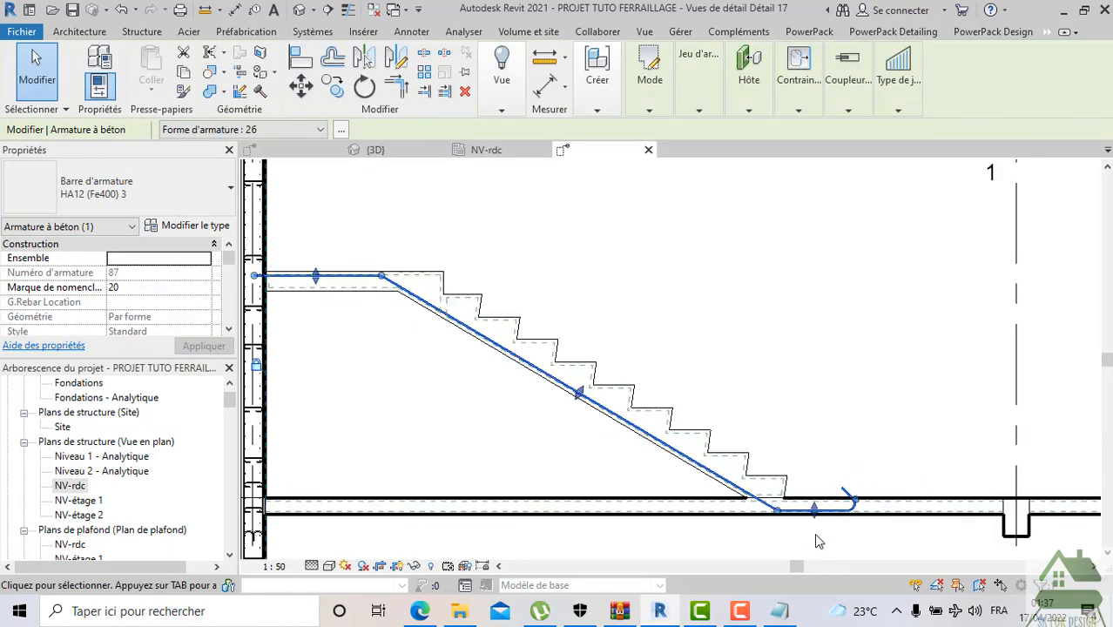
pyautogui.scroll(3, 815, 536)
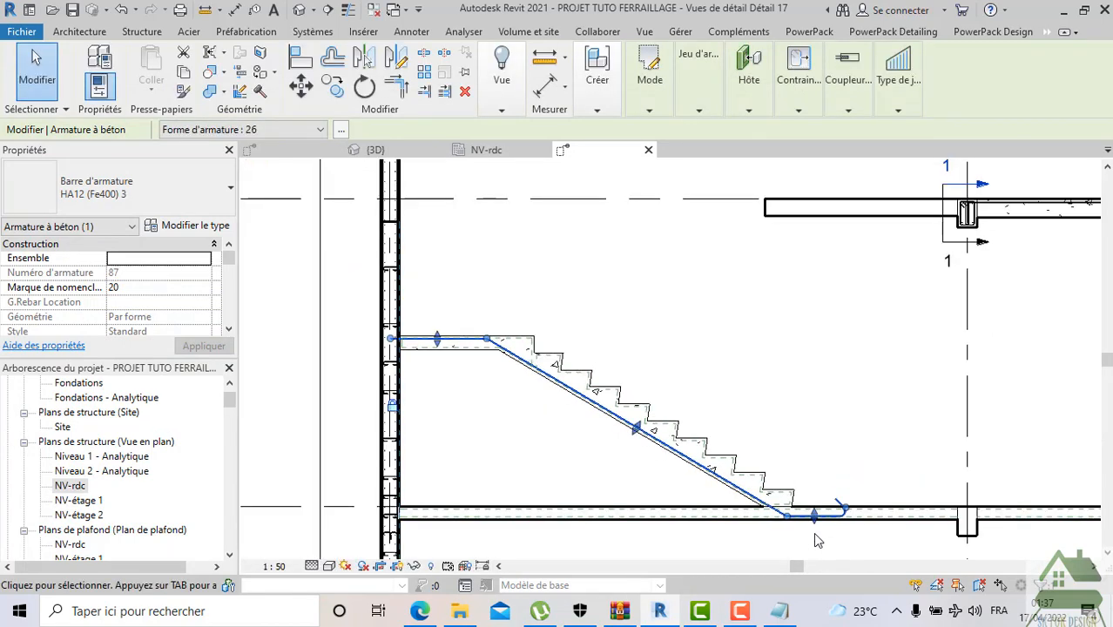
pyautogui.click(193, 225)
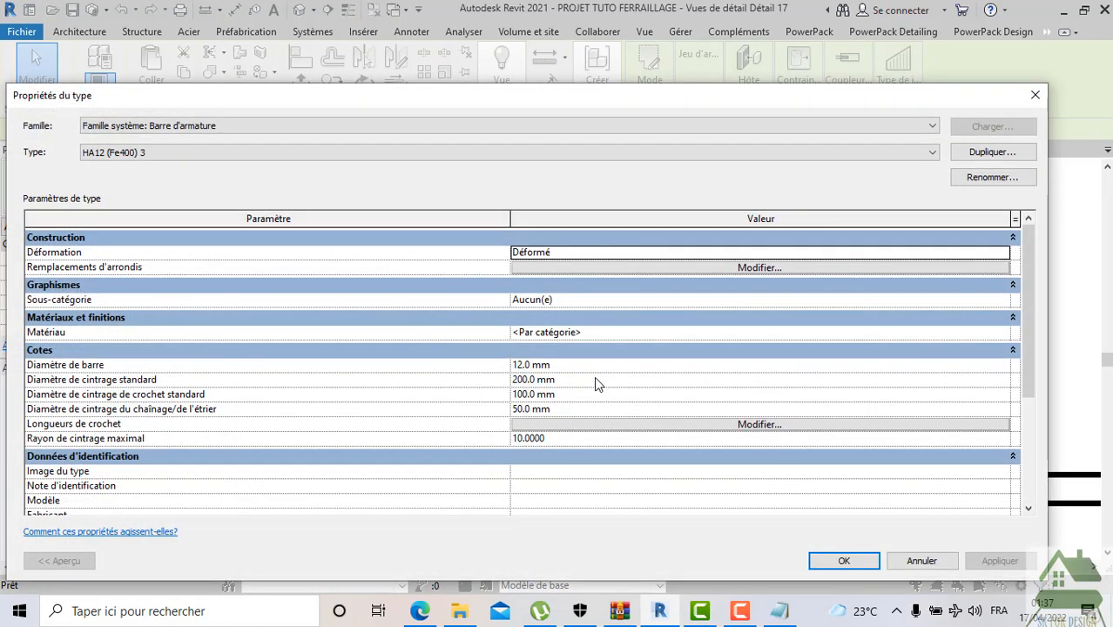
pyautogui.click(588, 381)
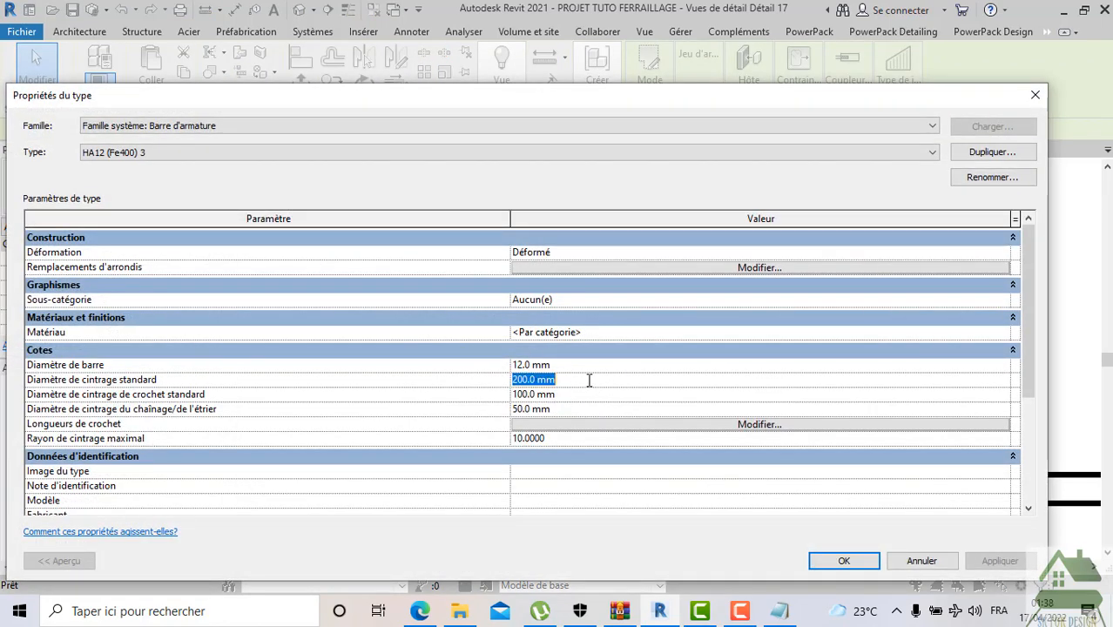
pyautogui.write('100')
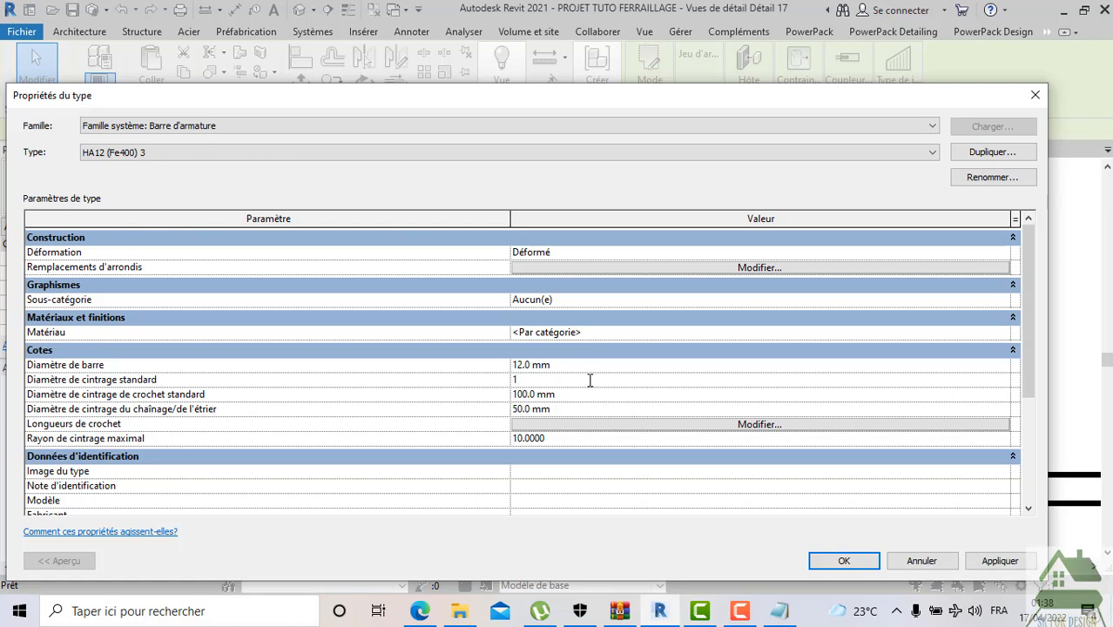
pyautogui.click(578, 396)
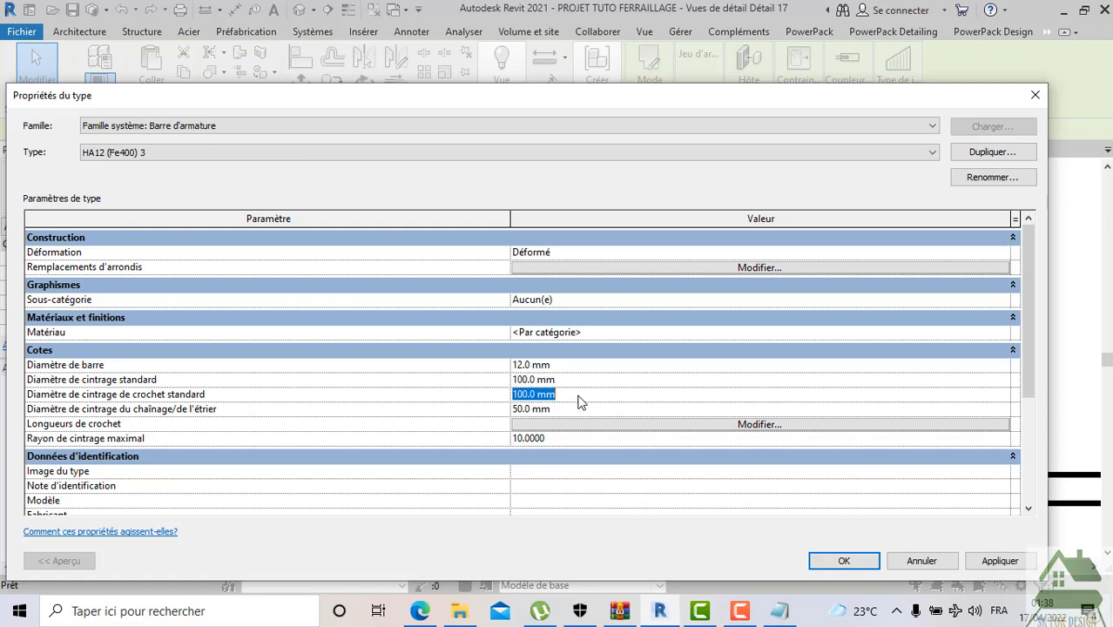
pyautogui.write('50')
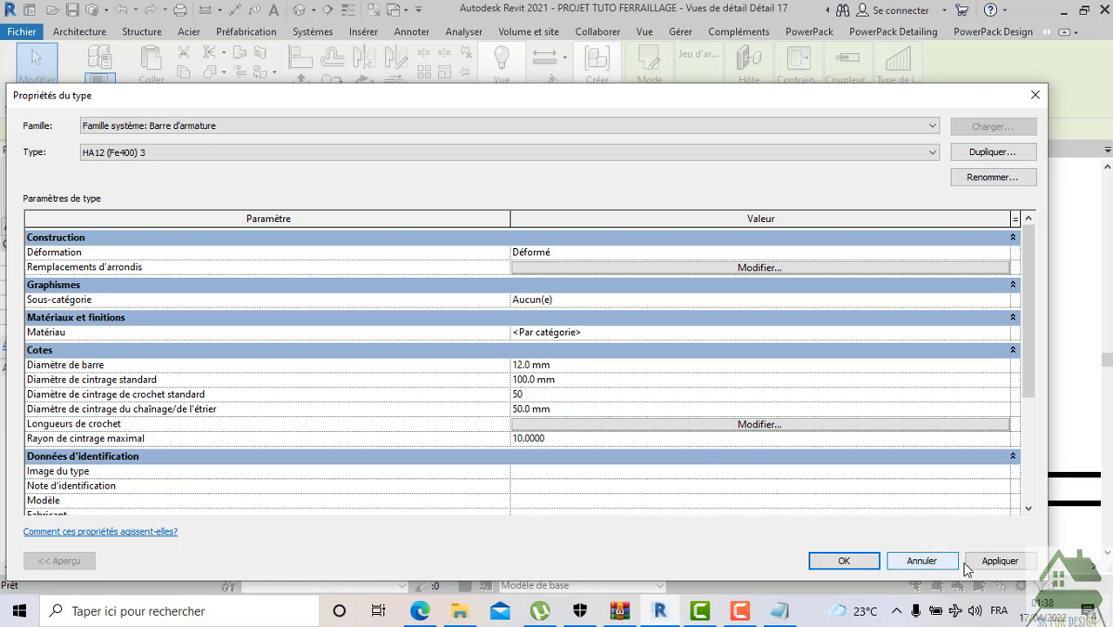
pyautogui.click(999, 561)
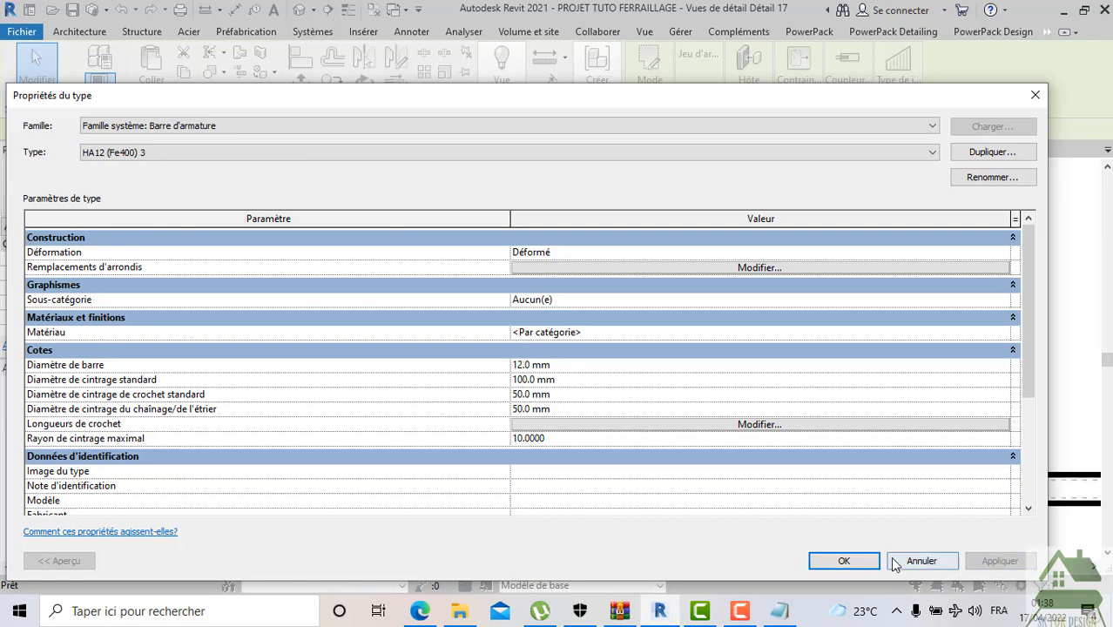
pyautogui.click(842, 561)
# Examine how the HA12 bar's lower hook sits relative to the ground-floor slab at the foot of the stair
pyautogui.scroll(3, 736, 481)
pyautogui.scroll(-3, 736, 481)
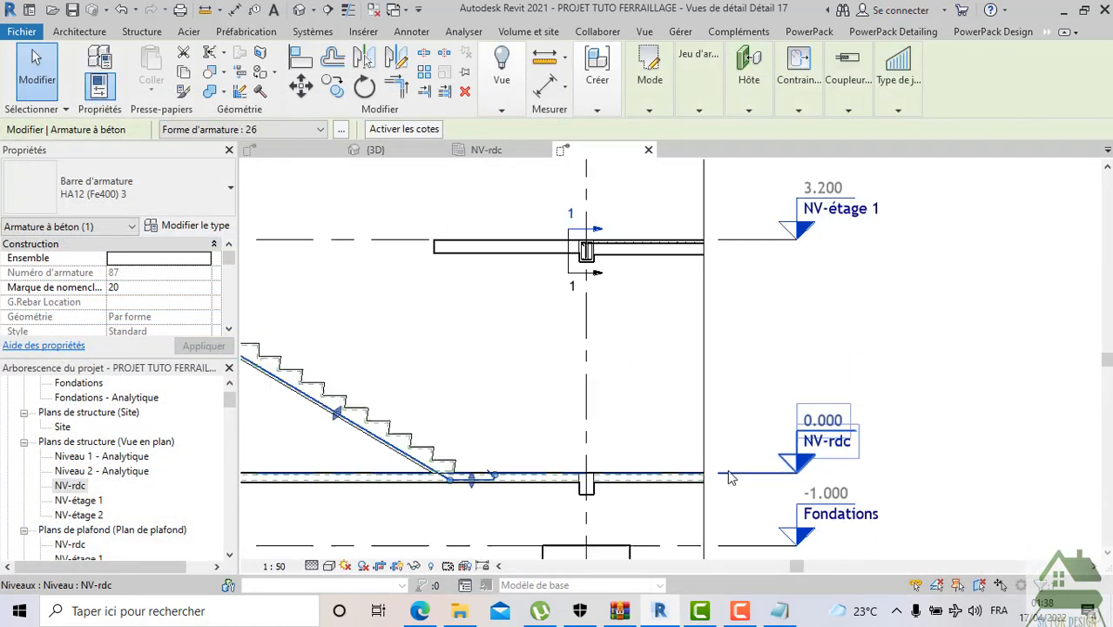
pyautogui.scroll(4, 513, 502)
pyautogui.click(514, 504)
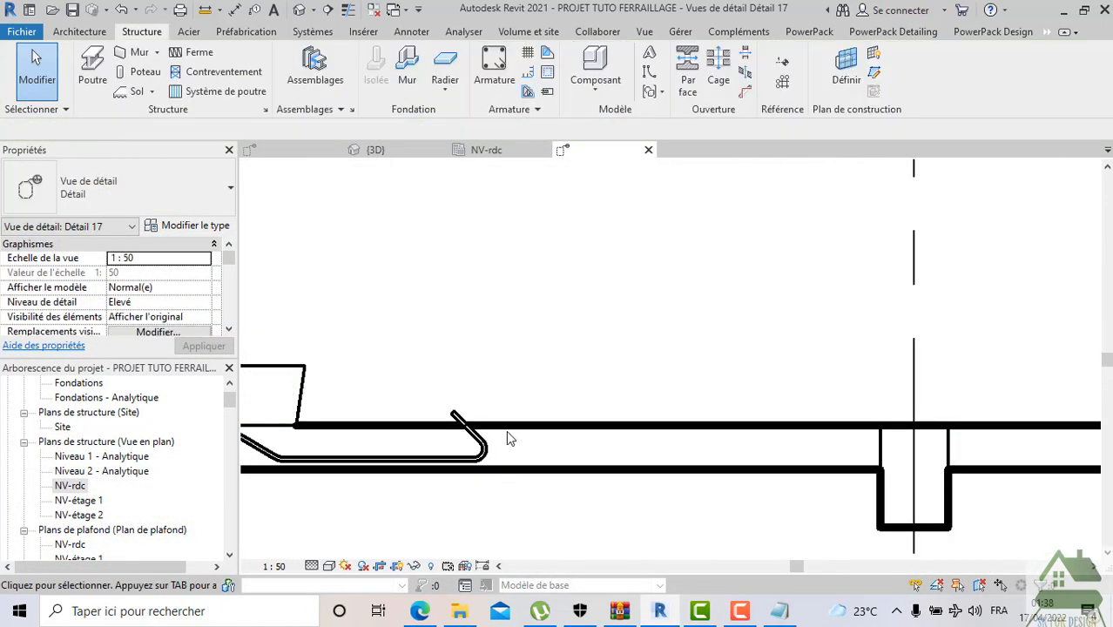
pyautogui.scroll(-2, 502, 376)
pyautogui.scroll(3, 452, 376)
pyautogui.moveTo(494, 354); pyautogui.dragTo(515, 300, button='middle')
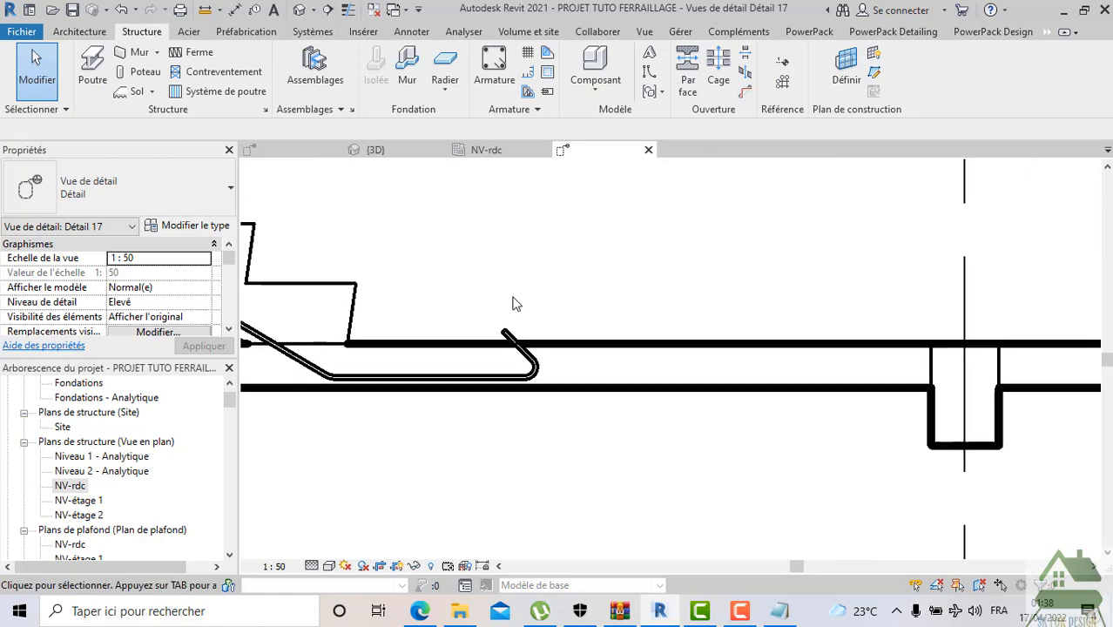
pyautogui.scroll(-2, 514, 308)
pyautogui.scroll(2, 509, 318)
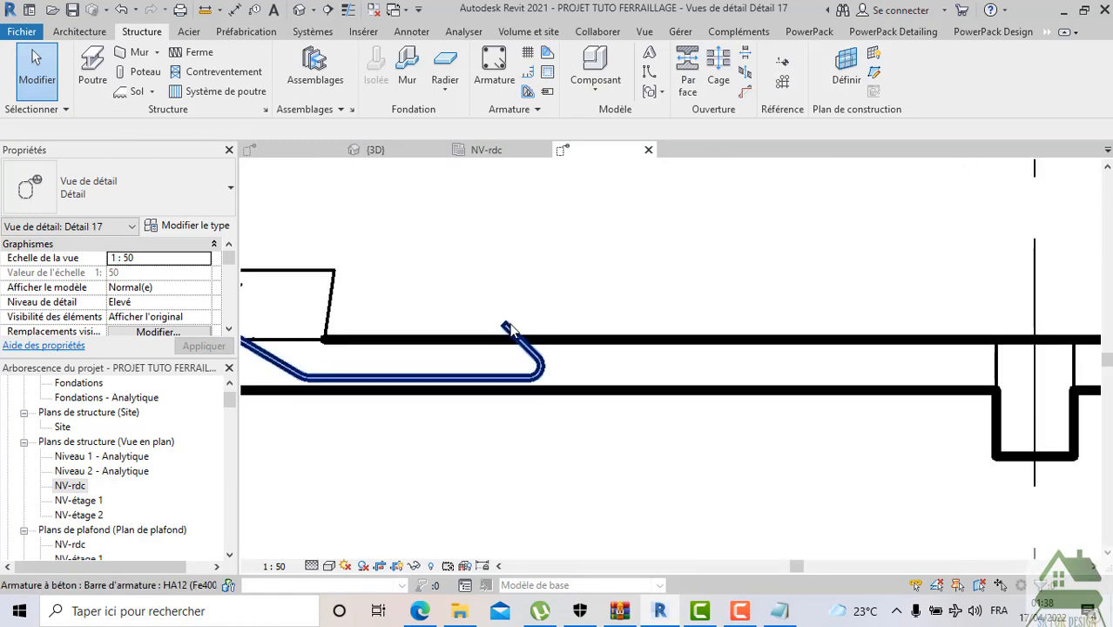
# Adjust the position of the HA12 bar's lower hooked end and horizontal segment within the ground-floor slab
pyautogui.click(511, 329)
pyautogui.scroll(3, 526, 348)
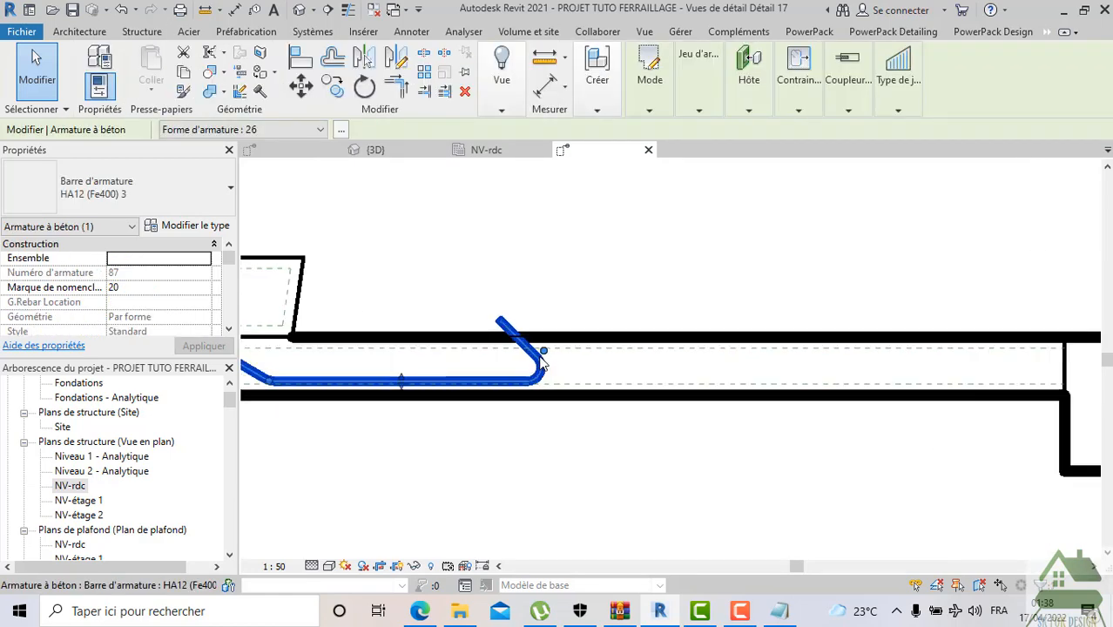
pyautogui.moveTo(548, 351); pyautogui.dragTo(557, 374)
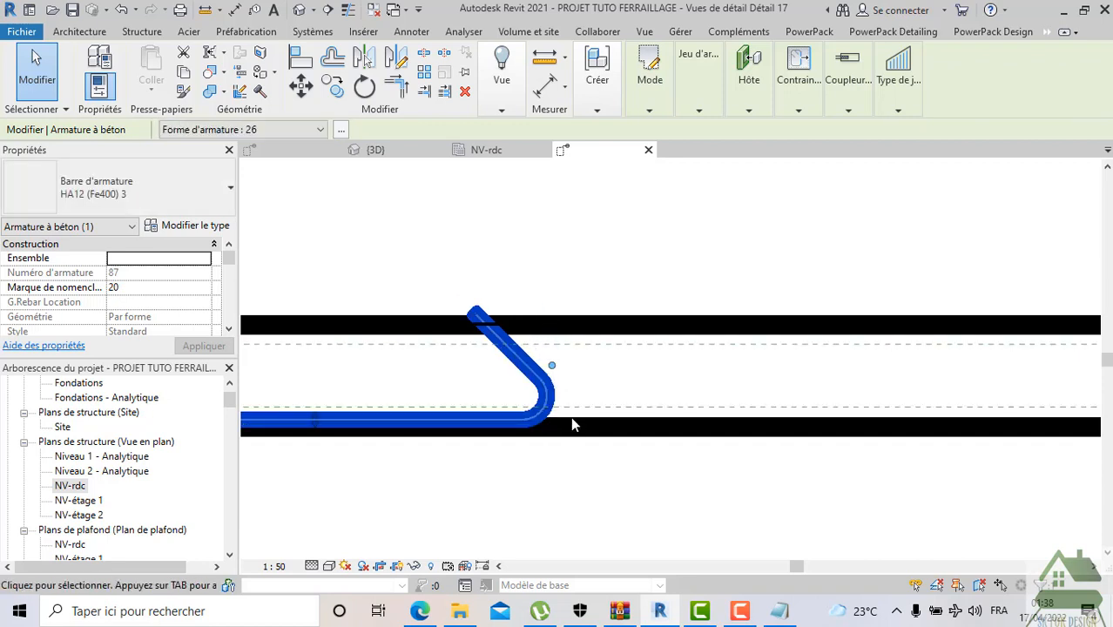
pyautogui.scroll(-3, 392, 405)
pyautogui.scroll(2, 392, 411)
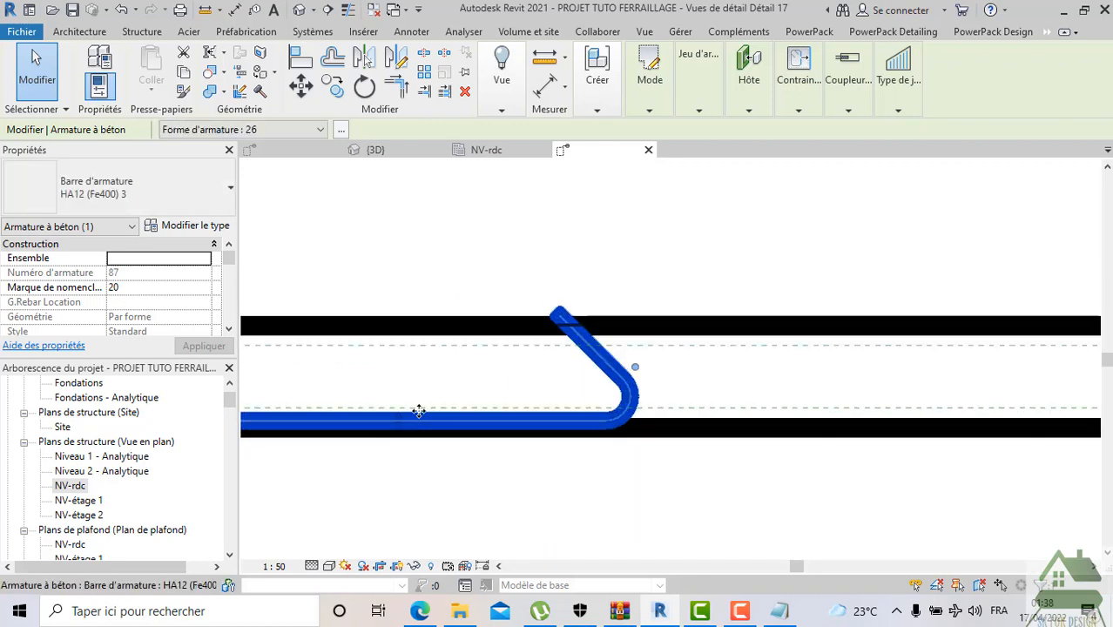
pyautogui.moveTo(406, 413); pyautogui.dragTo(520, 455)
pyautogui.scroll(-3, 540, 451)
pyautogui.moveTo(554, 464); pyautogui.dragTo(640, 448, button='middle')
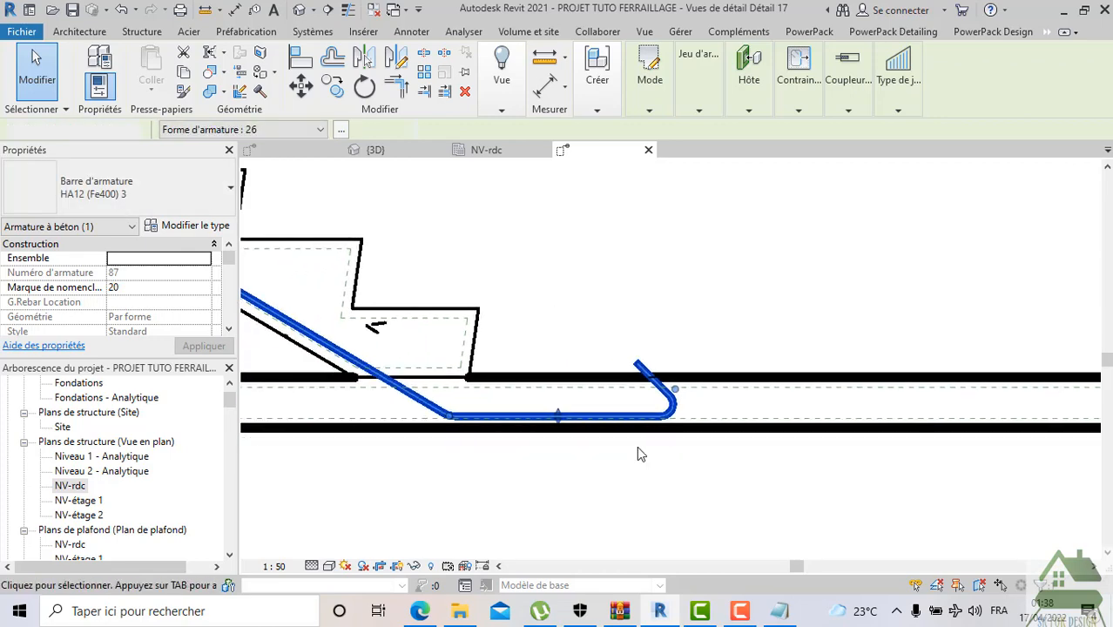
# Set the HA12 stair bar type's Diamètre de cintrage standard to 50 mm
pyautogui.click(671, 452)
pyautogui.scroll(-2, 685, 455)
pyautogui.scroll(-2, 687, 459)
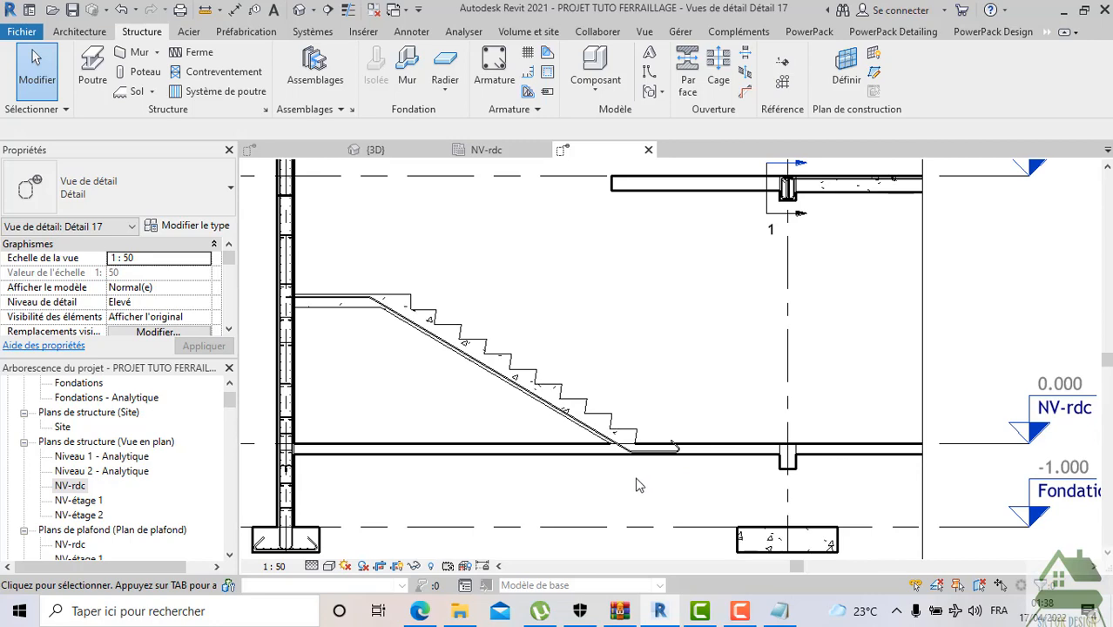
pyautogui.scroll(3, 623, 480)
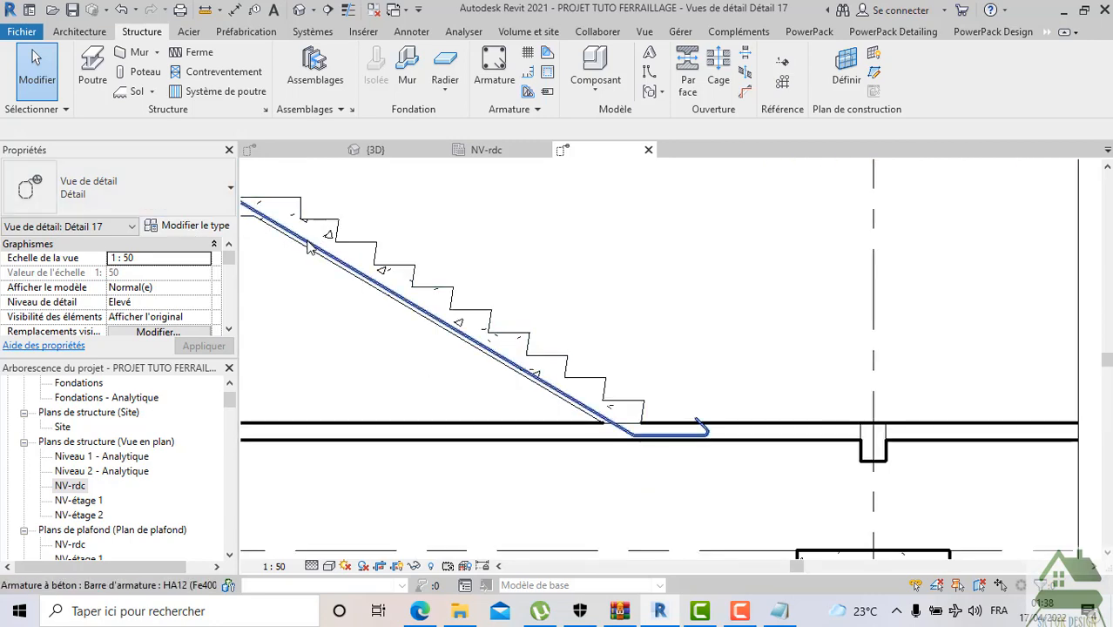
pyautogui.click(195, 226)
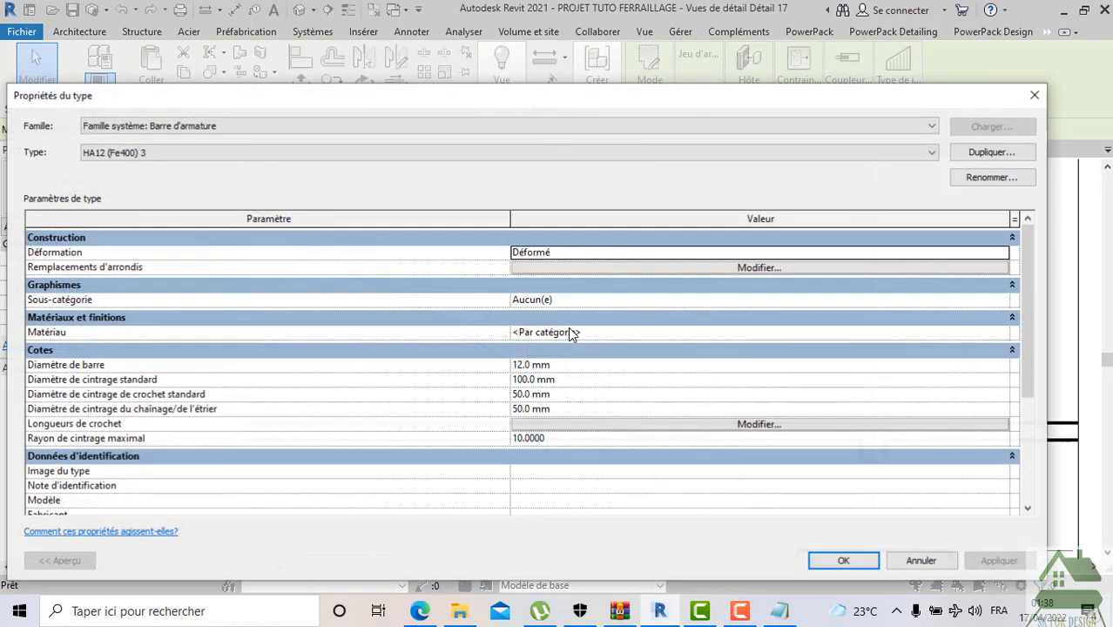
pyautogui.click(579, 380)
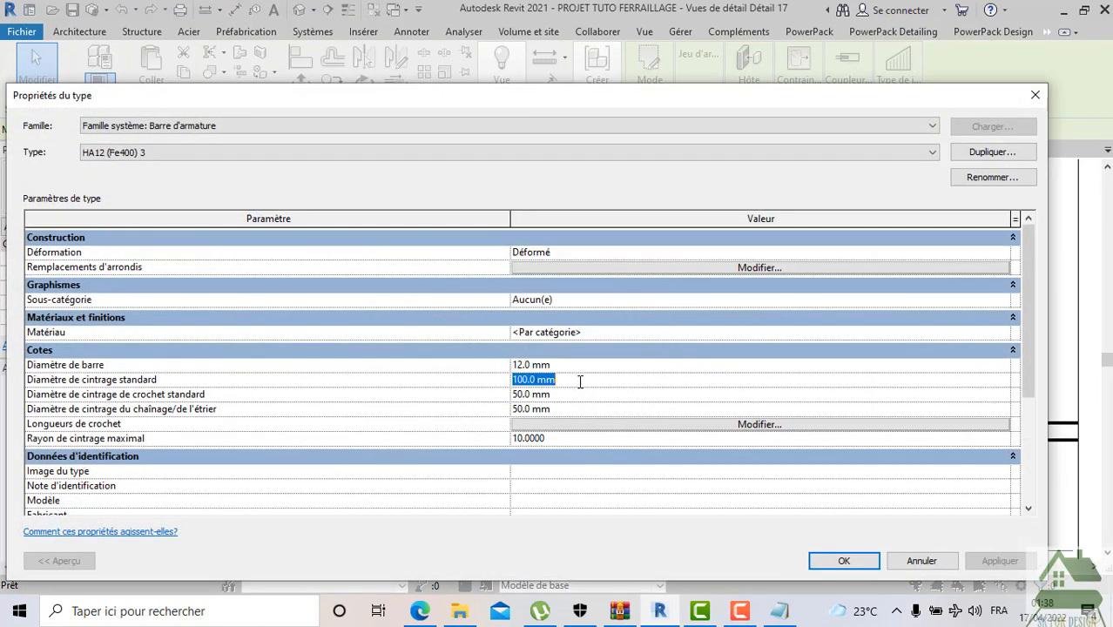
pyautogui.write('50')
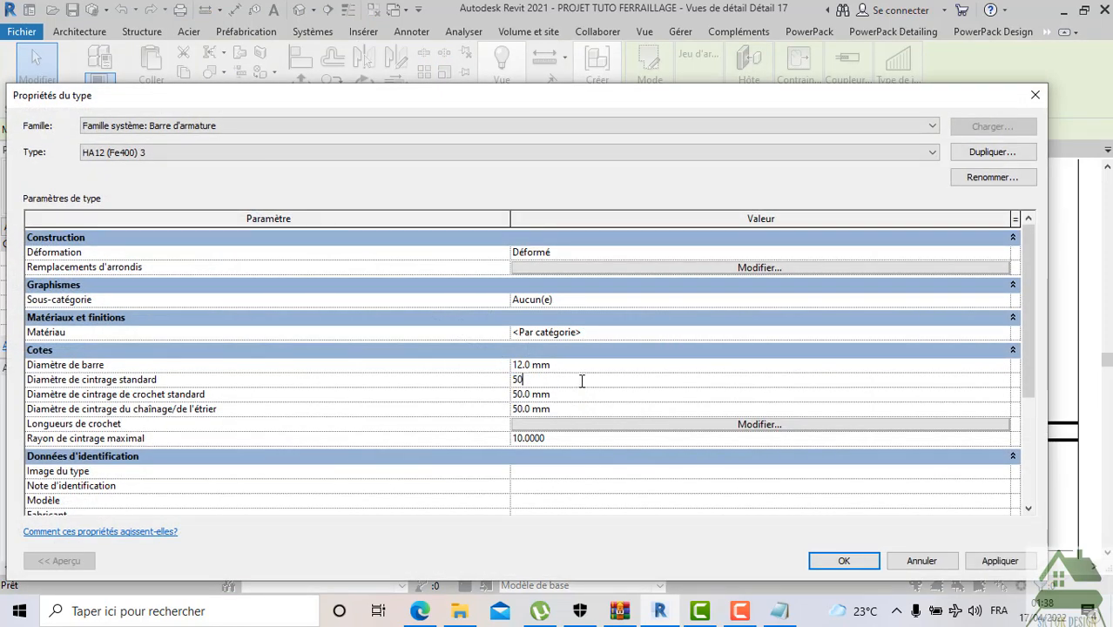
pyautogui.click(840, 562)
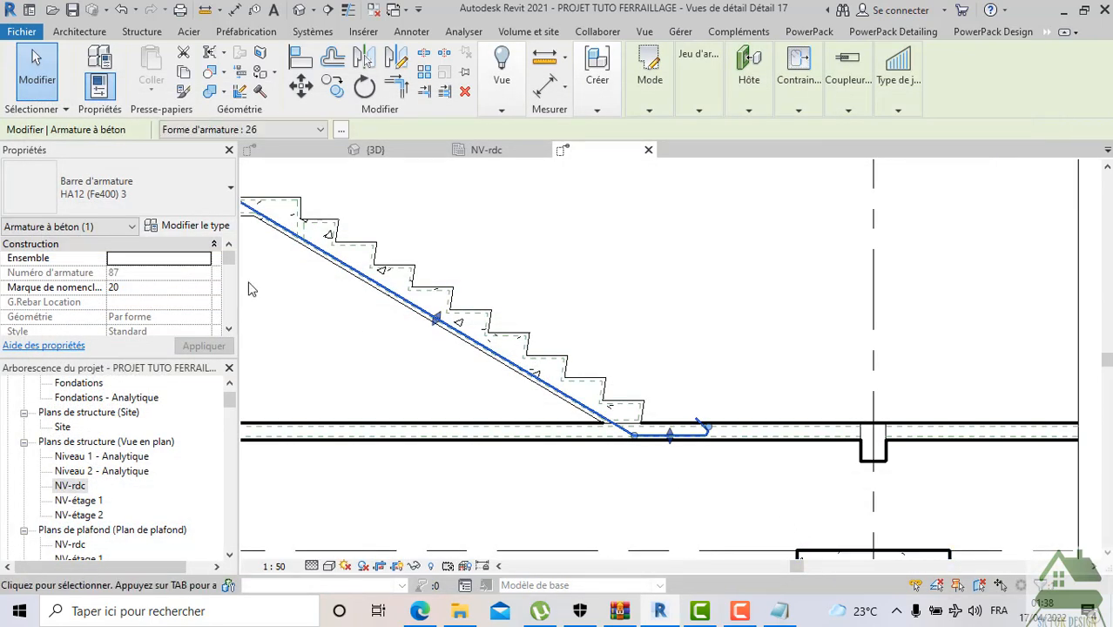
# Set the HA12 stair bar type's Diamètre de cintrage de crochet standard to 25 mm
pyautogui.click(186, 225)
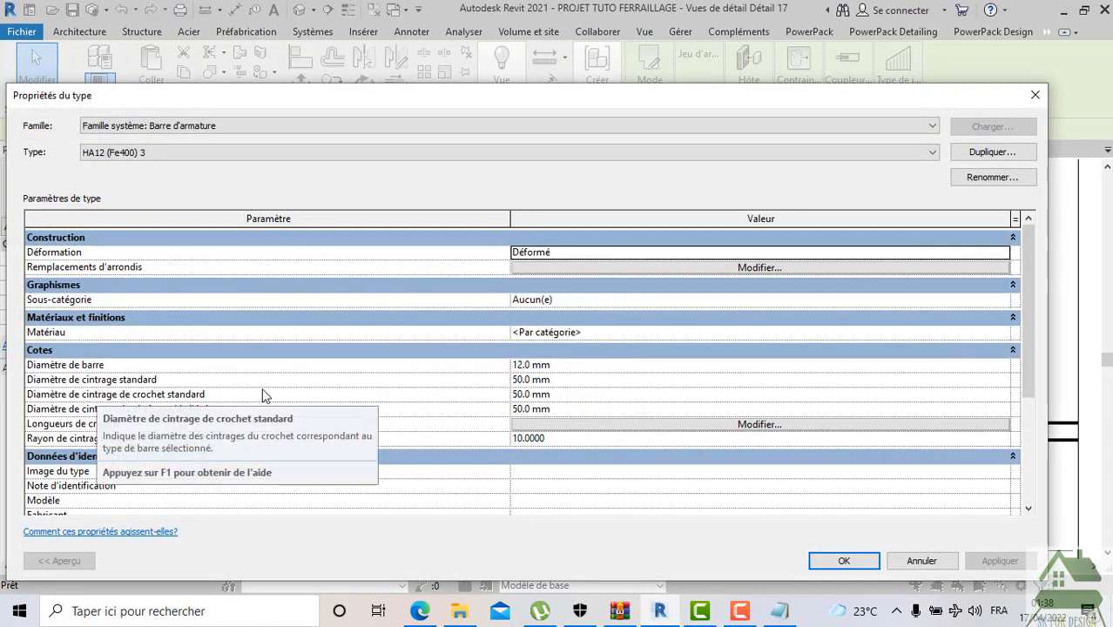
pyautogui.click(573, 397)
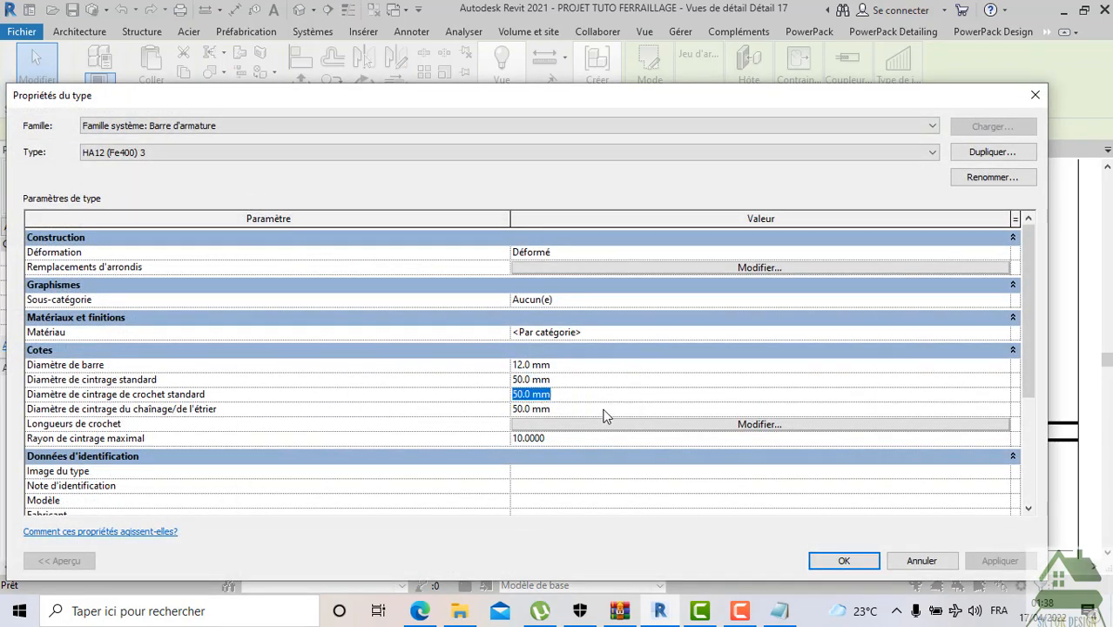
pyautogui.write('25')
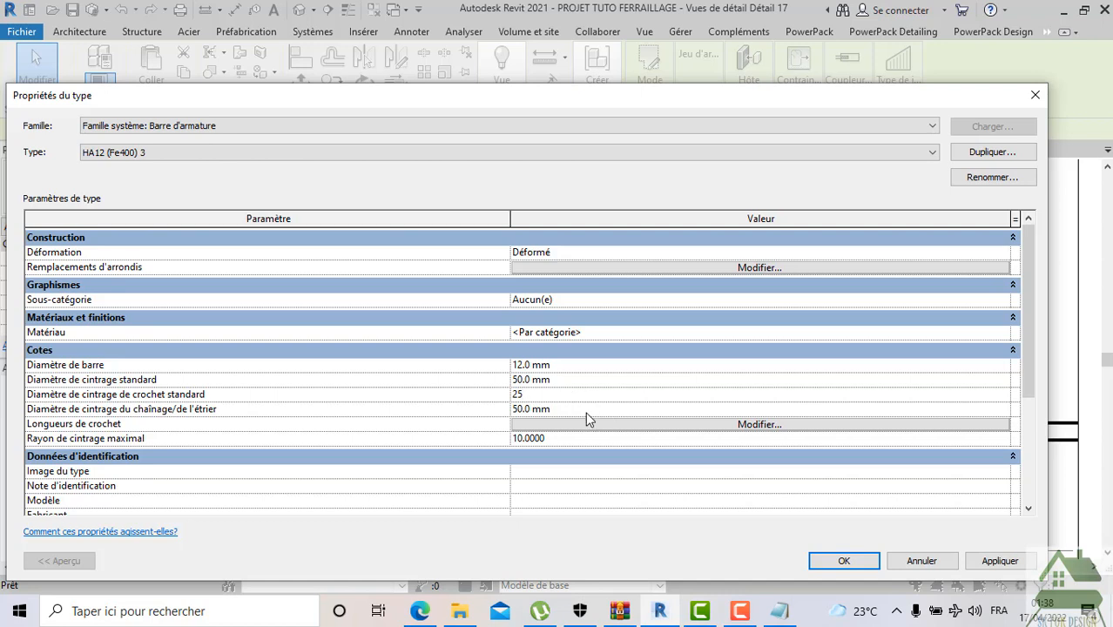
pyautogui.click(586, 413)
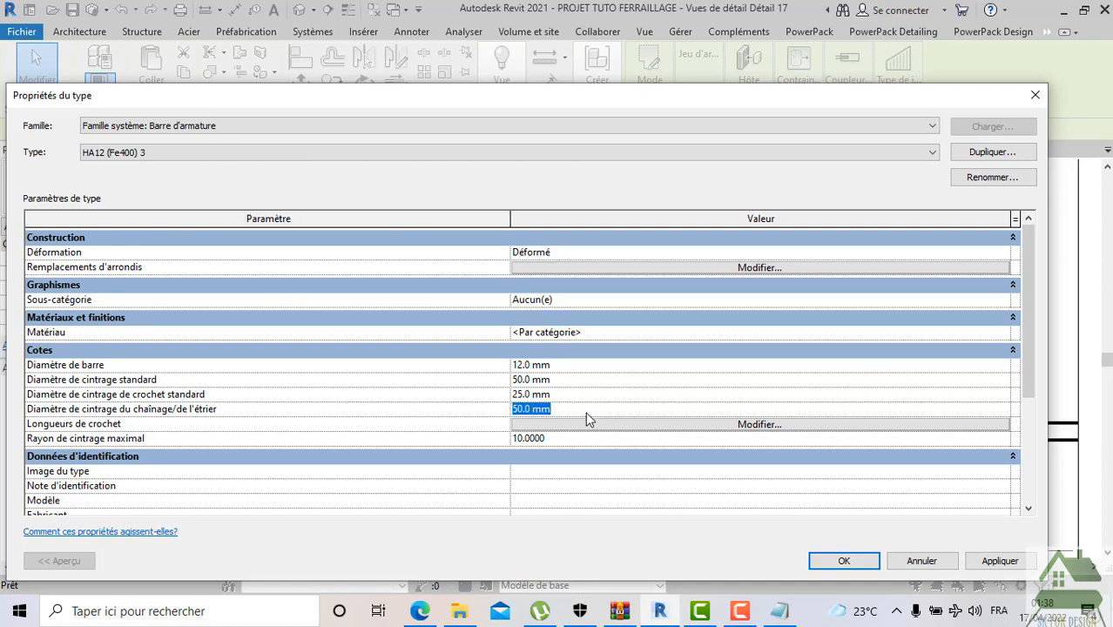
# Set the stirrup/tie bend diameter of rebar type HA12 (Fe400) 3 to 25 mm and deselect the foundation
pyautogui.write('25')
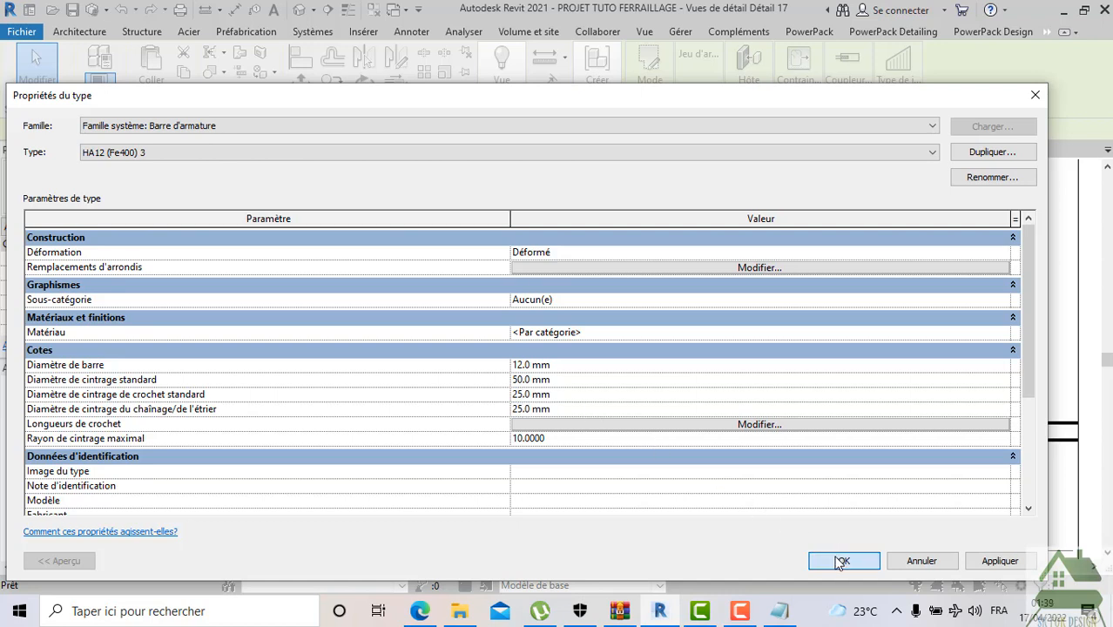
pyautogui.click(841, 562)
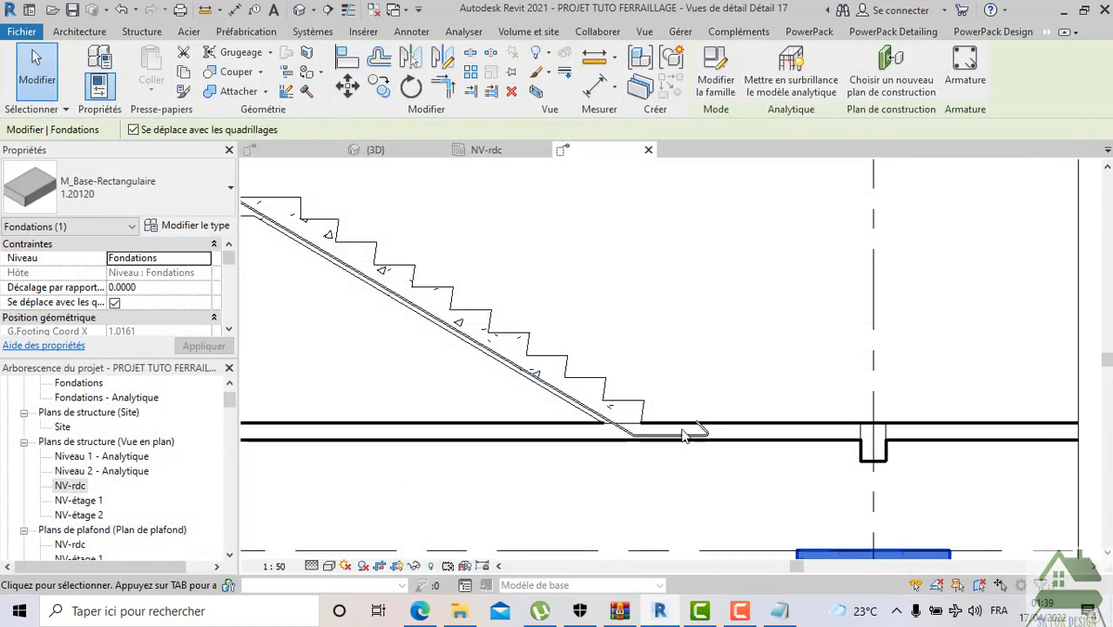
pyautogui.scroll(5, 723, 435)
pyautogui.scroll(-6, 710, 343)
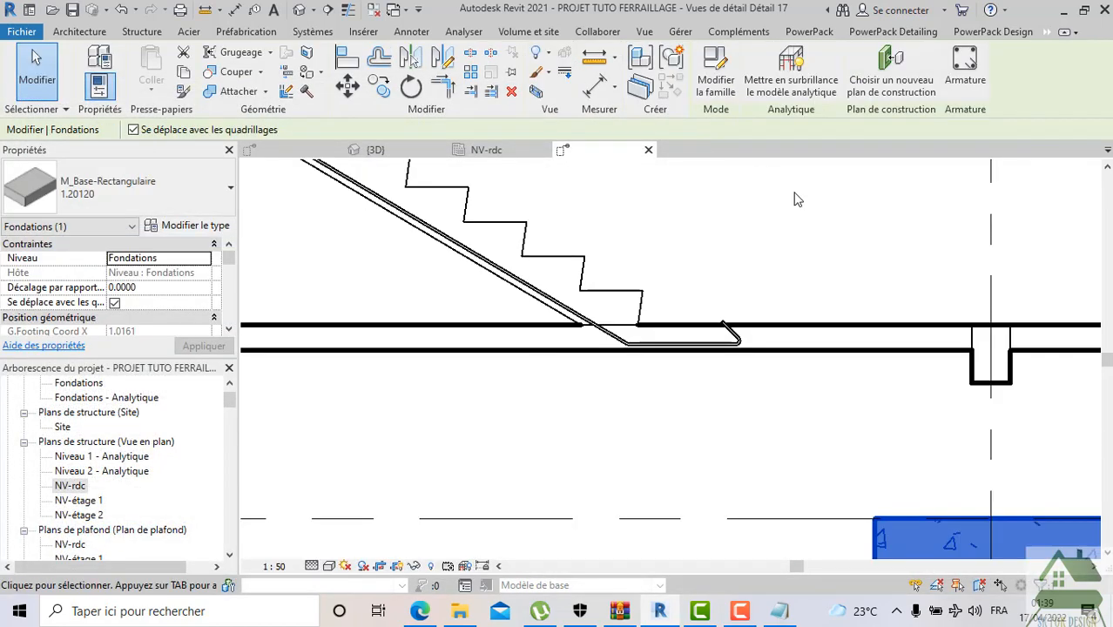
pyautogui.click(700, 365)
pyautogui.scroll(6, 701, 366)
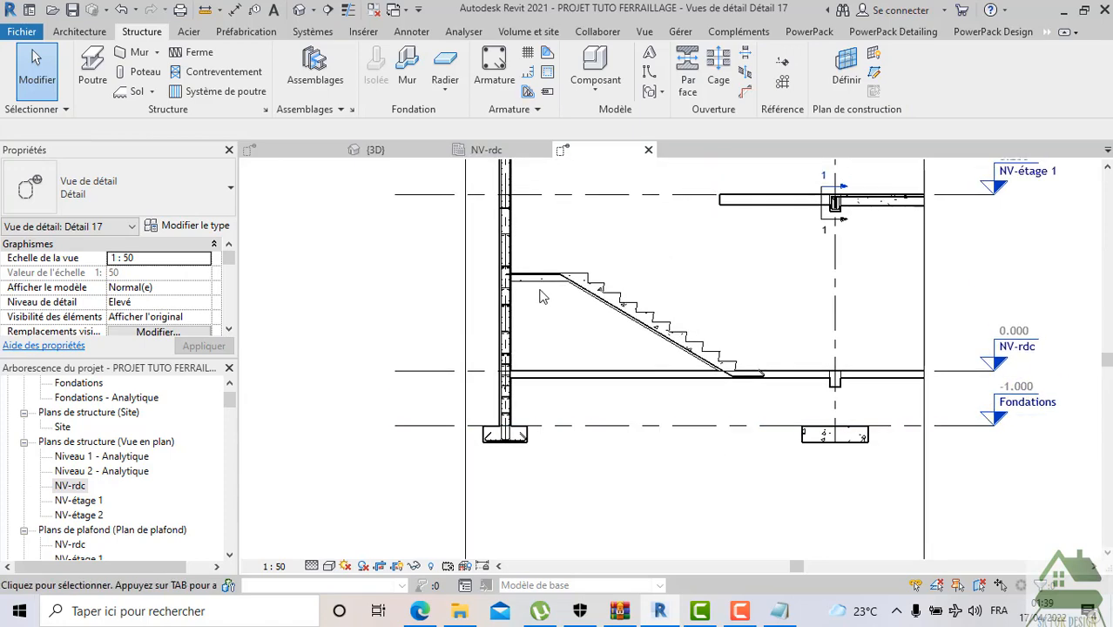
pyautogui.moveTo(559, 378); pyautogui.dragTo(451, 342, button='middle')
pyautogui.scroll(-2, 451, 342)
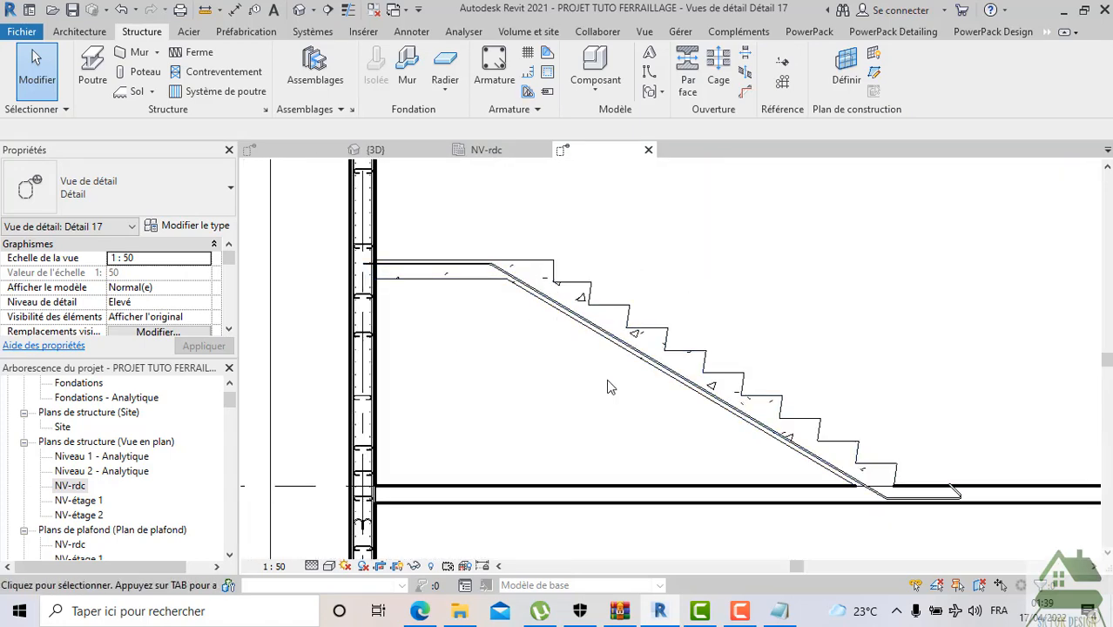
# Display the staircase's reinforcement as 3D SOLID bars in the active 3D view
pyautogui.click(373, 150)
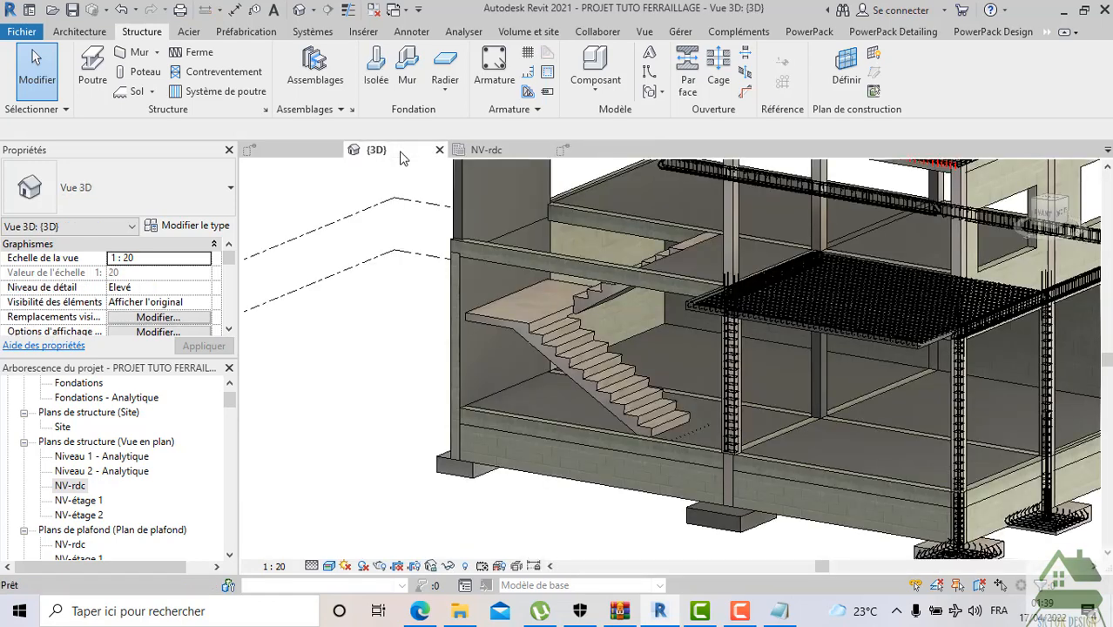
pyautogui.scroll(3, 590, 375)
pyautogui.click(594, 391)
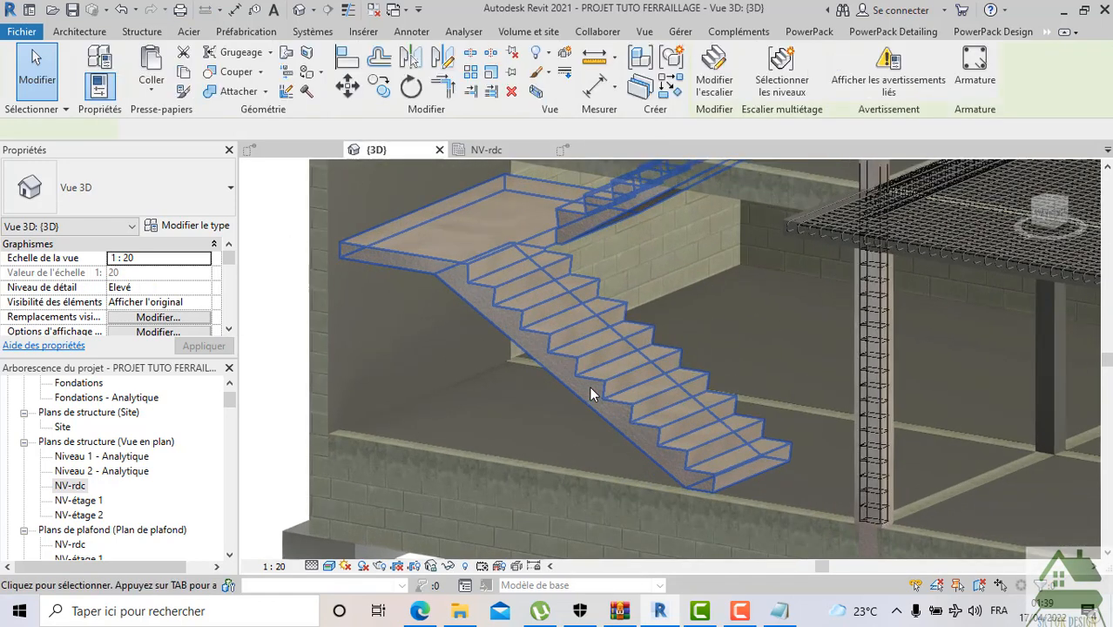
pyautogui.scroll(-2, 585, 378)
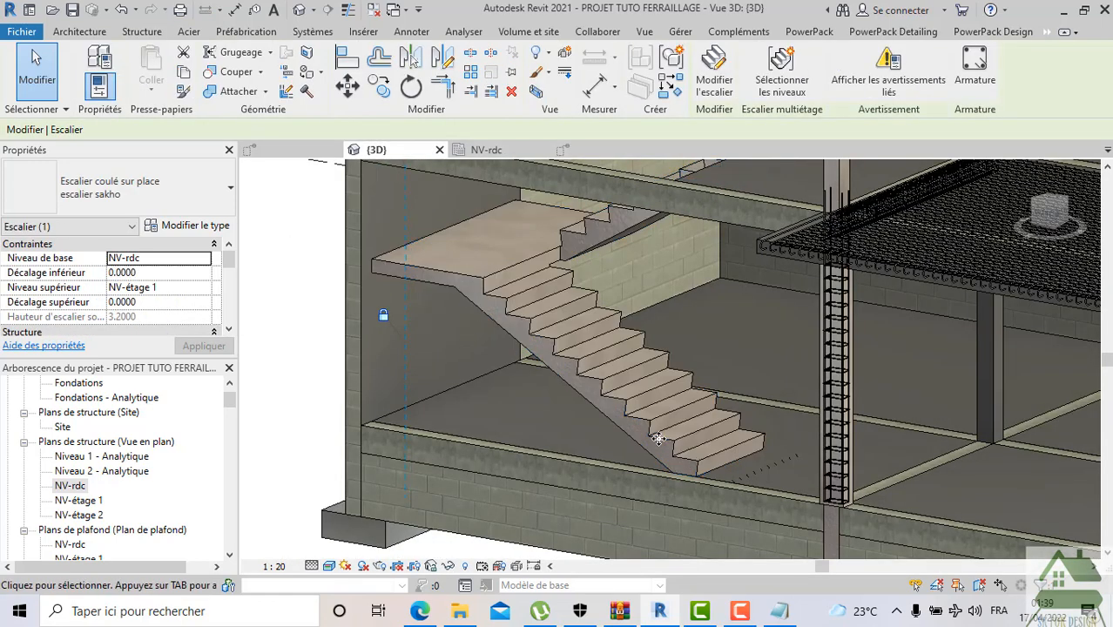
pyautogui.press('Escape')
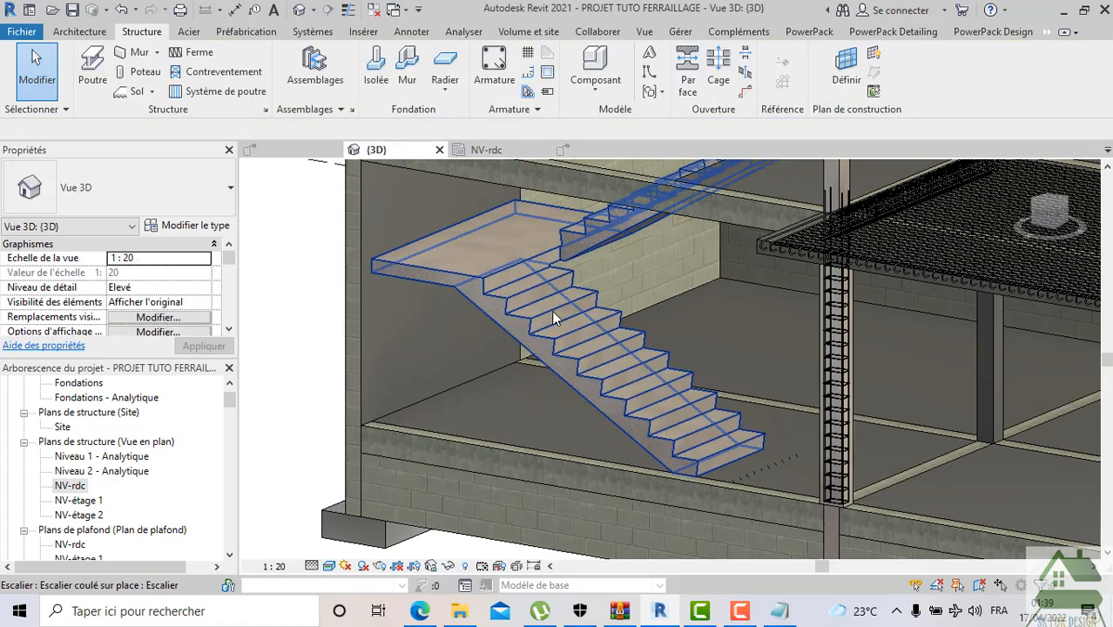
pyautogui.click(555, 318)
pyautogui.click(893, 31)
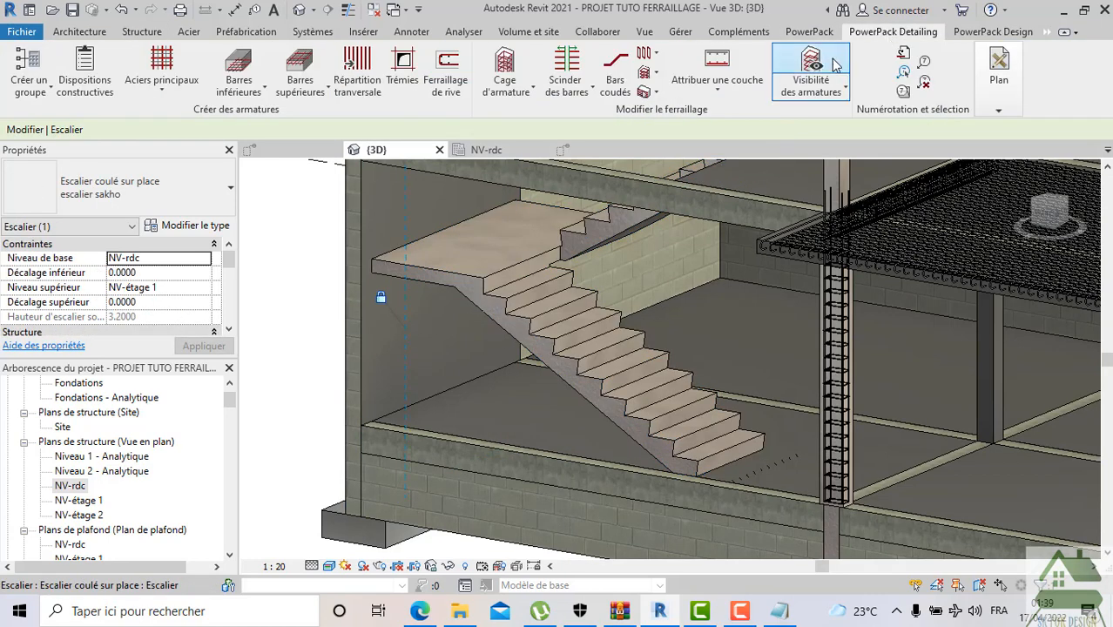
pyautogui.click(811, 70)
pyautogui.click(529, 240)
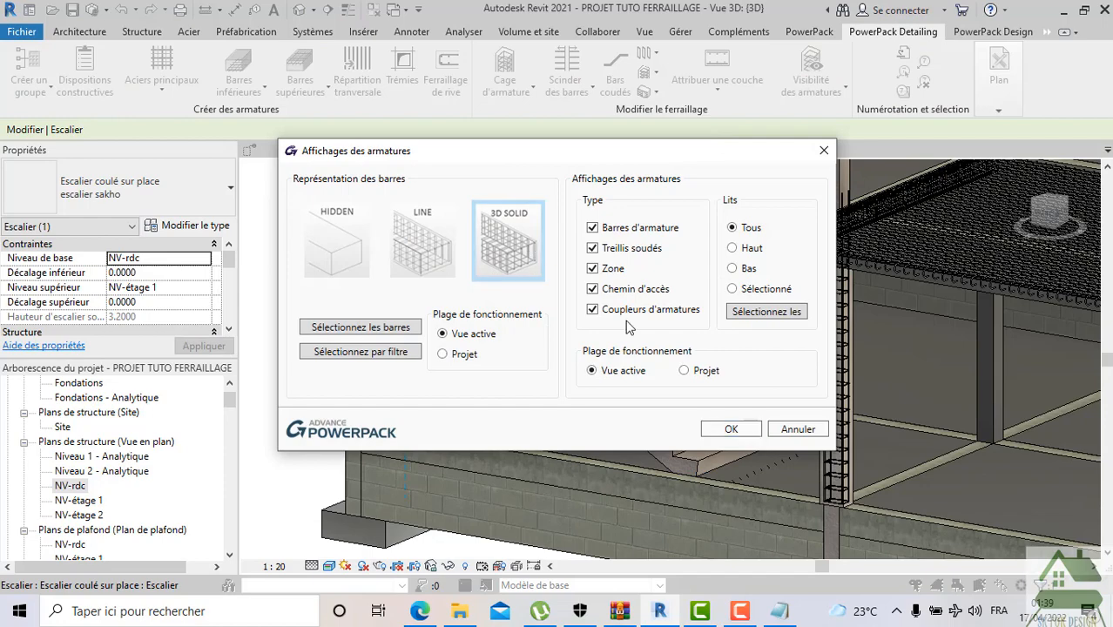
pyautogui.click(730, 428)
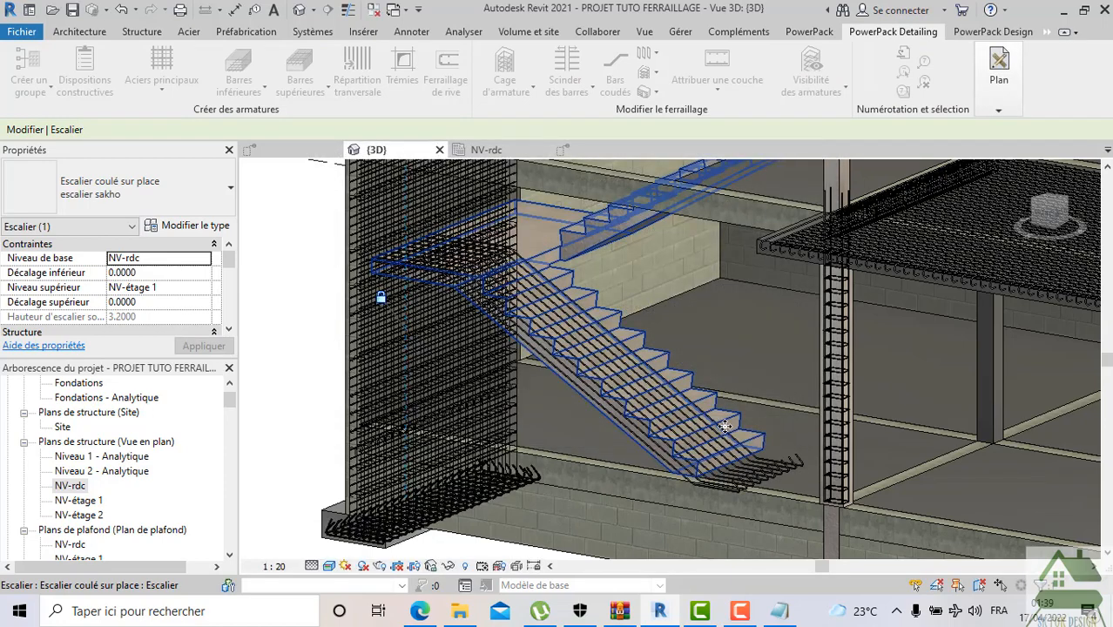
pyautogui.click(325, 386)
# Examine the stair bars and their hooked lower ends in the 3D view, and return to detail view Détail 17
pyautogui.scroll(3, 558, 343)
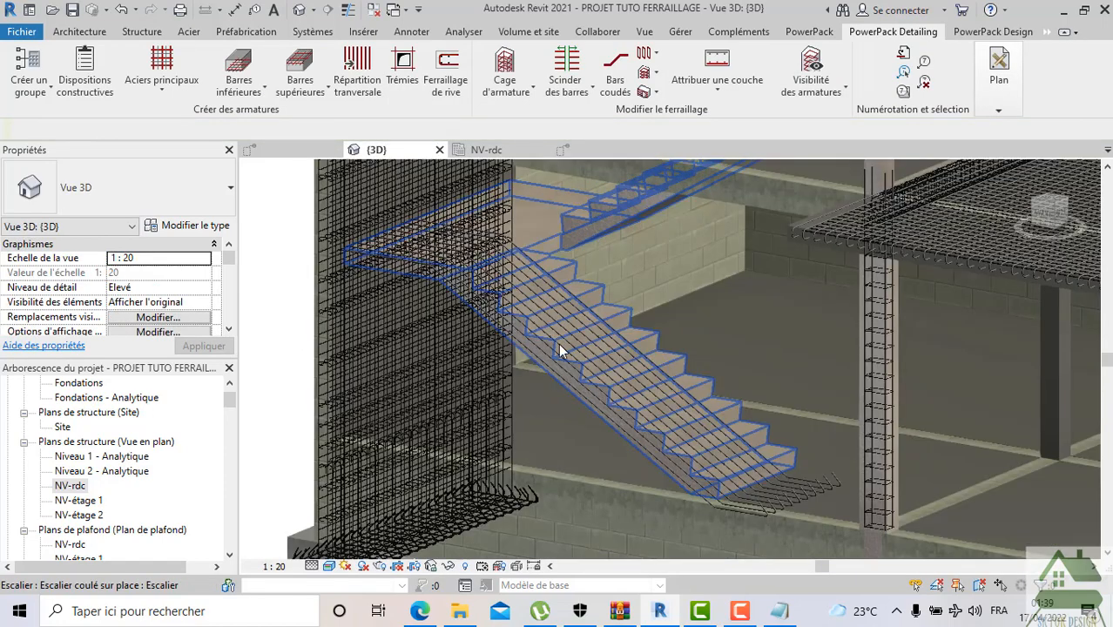
pyautogui.keyDown('shift'); pyautogui.moveTo(575, 347); pyautogui.dragTo(683, 362, button='middle'); pyautogui.keyUp('shift')
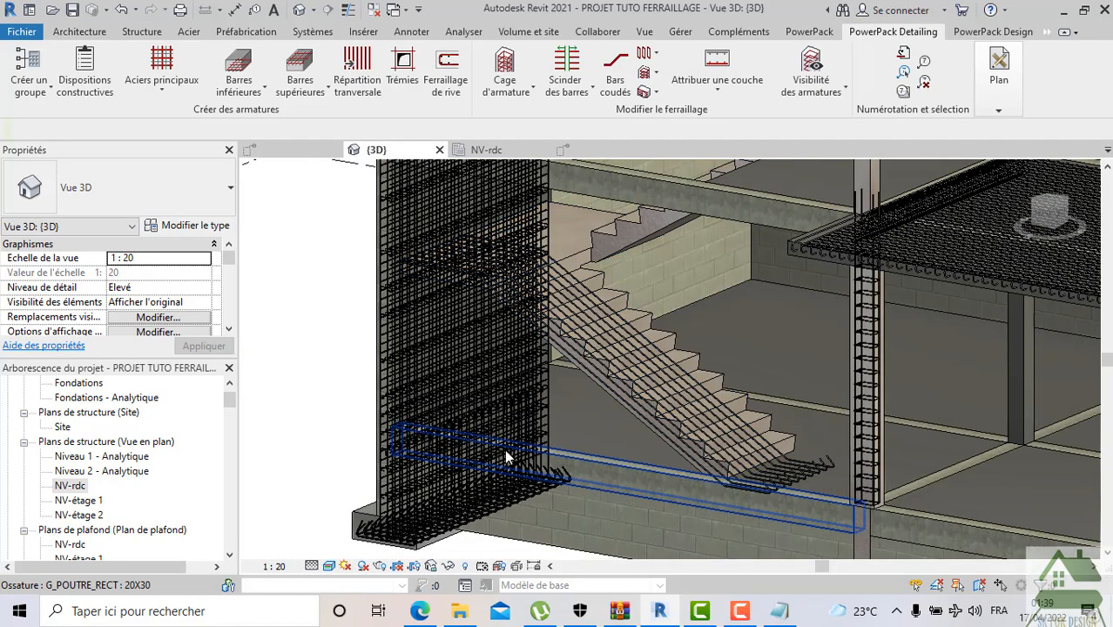
pyautogui.scroll(5, 757, 478)
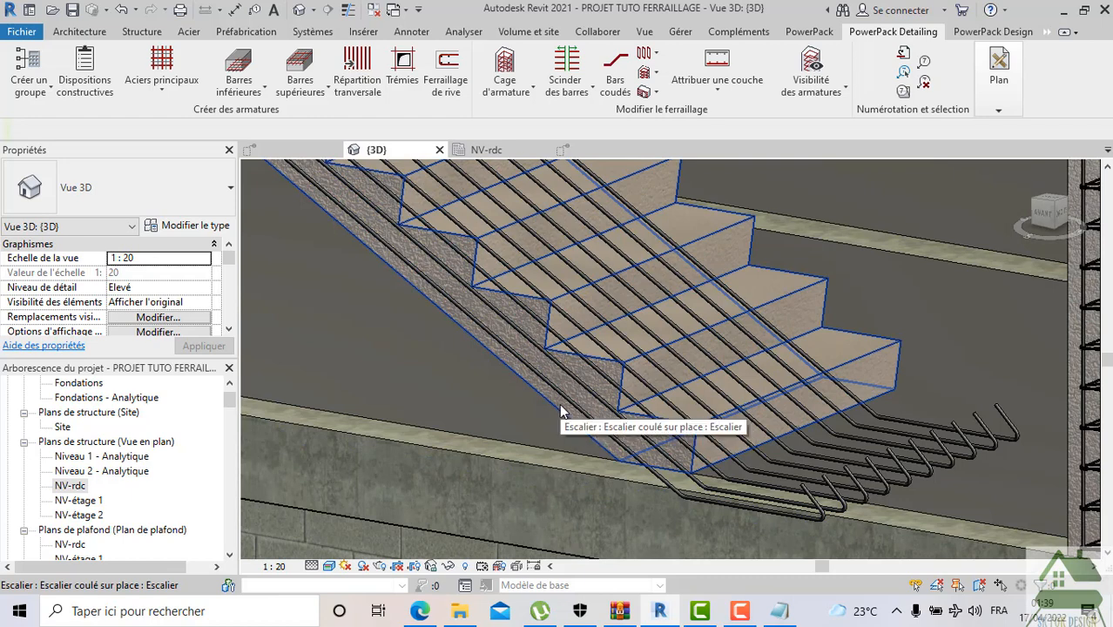
pyautogui.click(855, 477)
pyautogui.scroll(-2, 855, 475)
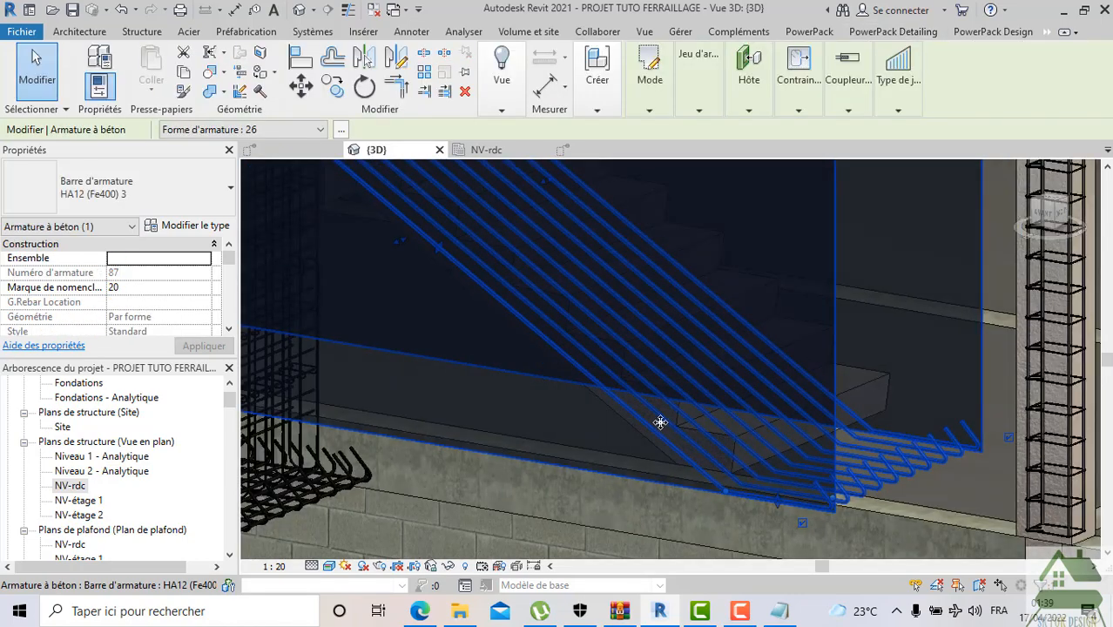
pyautogui.scroll(-3, 662, 423)
pyautogui.scroll(-2, 565, 447)
pyautogui.click(359, 349)
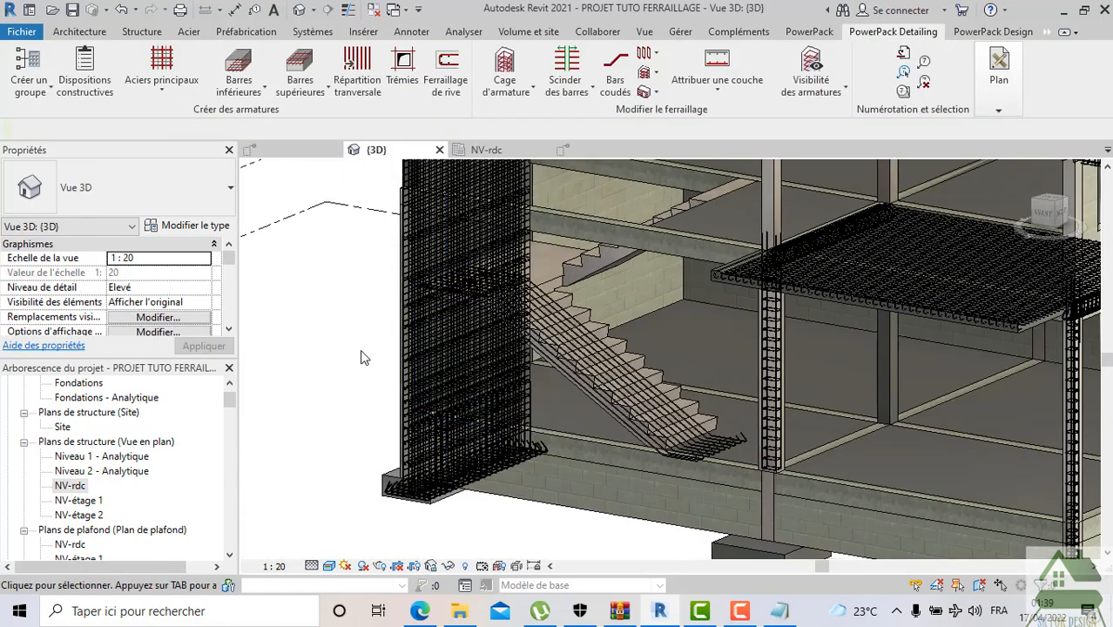
pyautogui.click(486, 150)
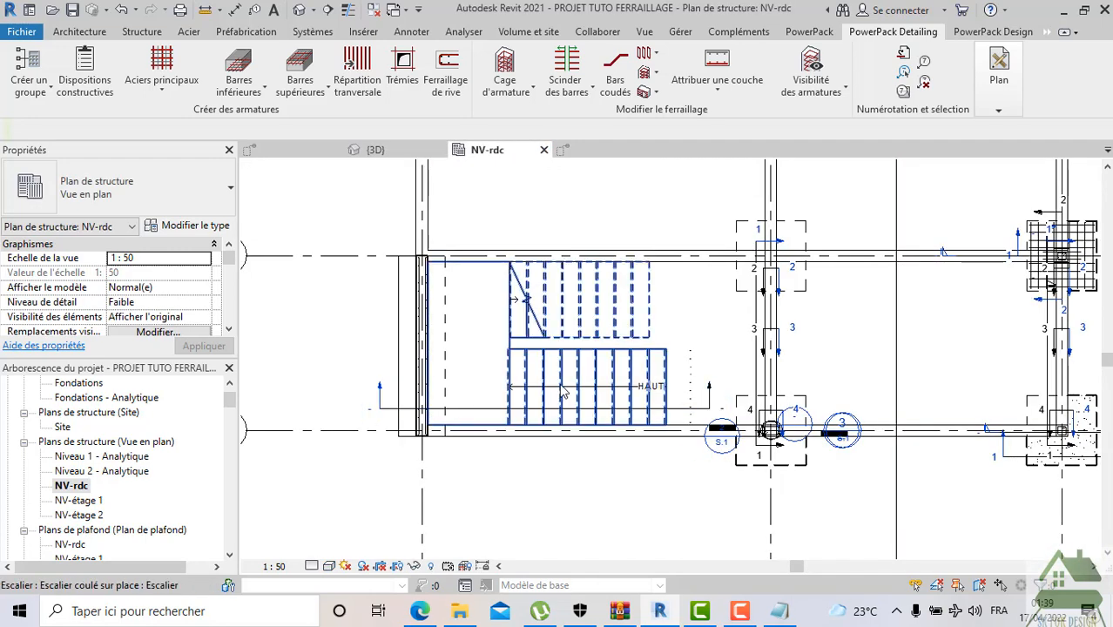
pyautogui.click(568, 150)
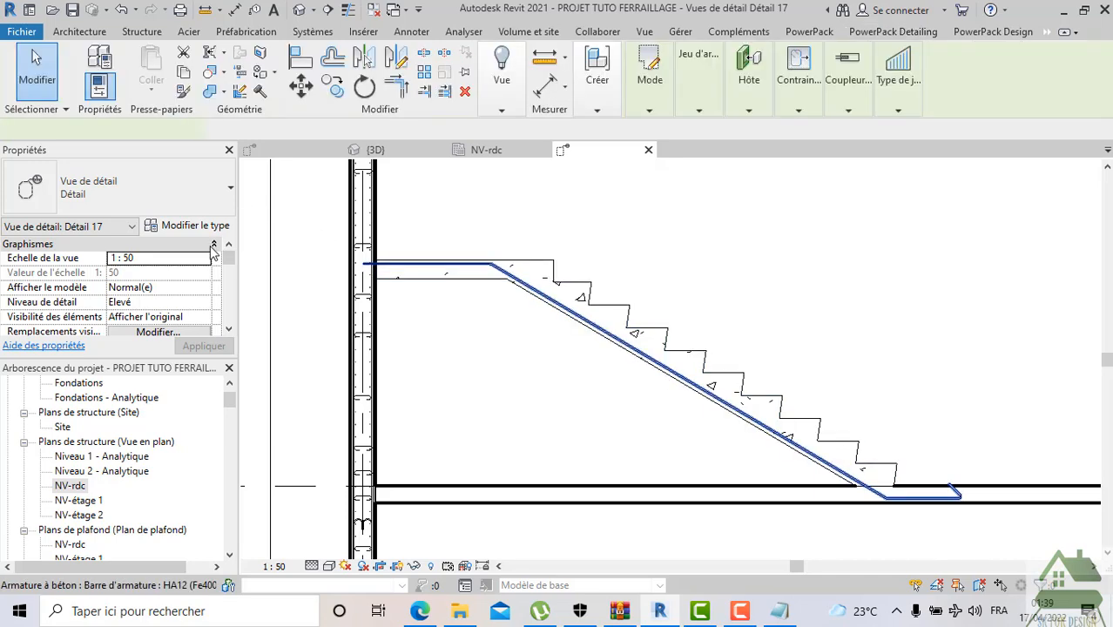
# Set the start hook of the longitudinal stair bars to Standard - 90 deg
pyautogui.scroll(-2, 205, 274)
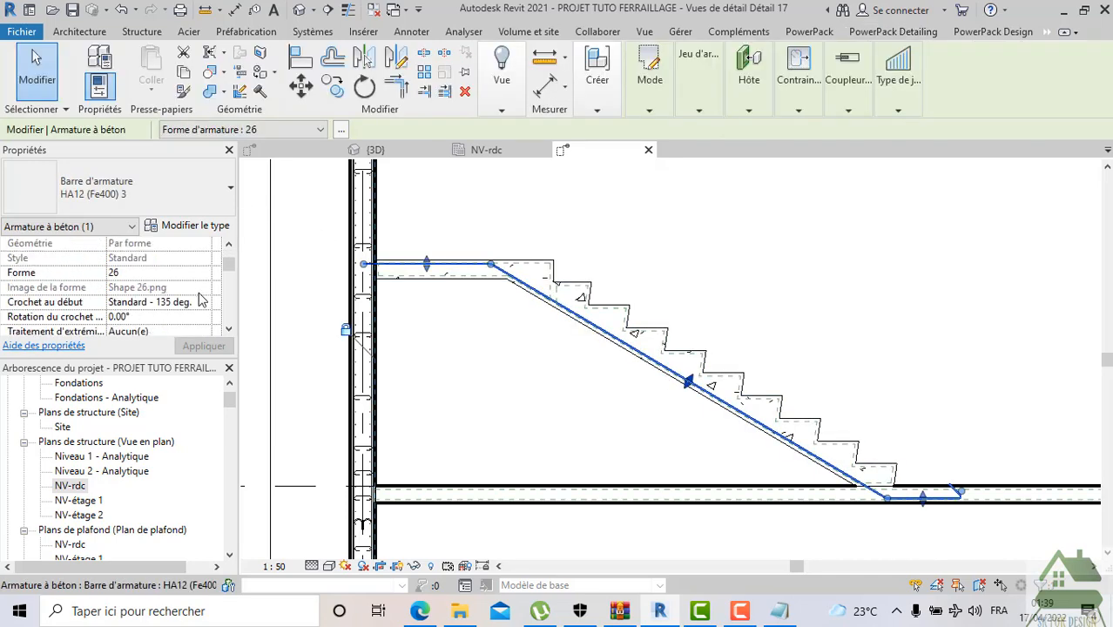
pyautogui.click(206, 305)
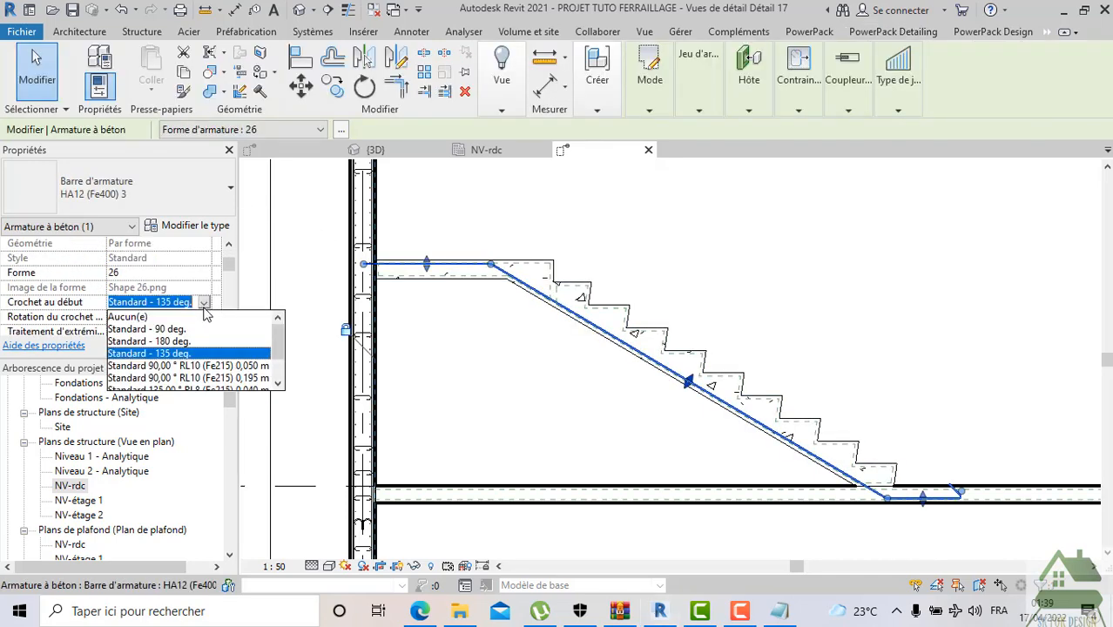
pyautogui.click(178, 328)
pyautogui.click(205, 347)
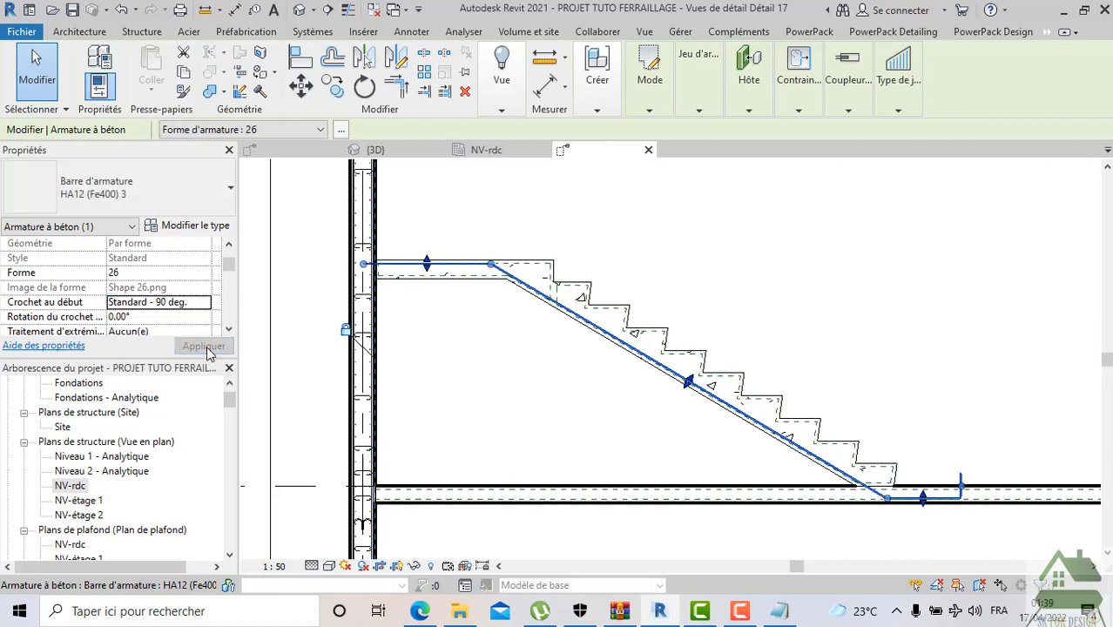
# Try to edit the 90° hook in the stair bar's sketch and finish the sketch
pyautogui.scroll(5, 1001, 488)
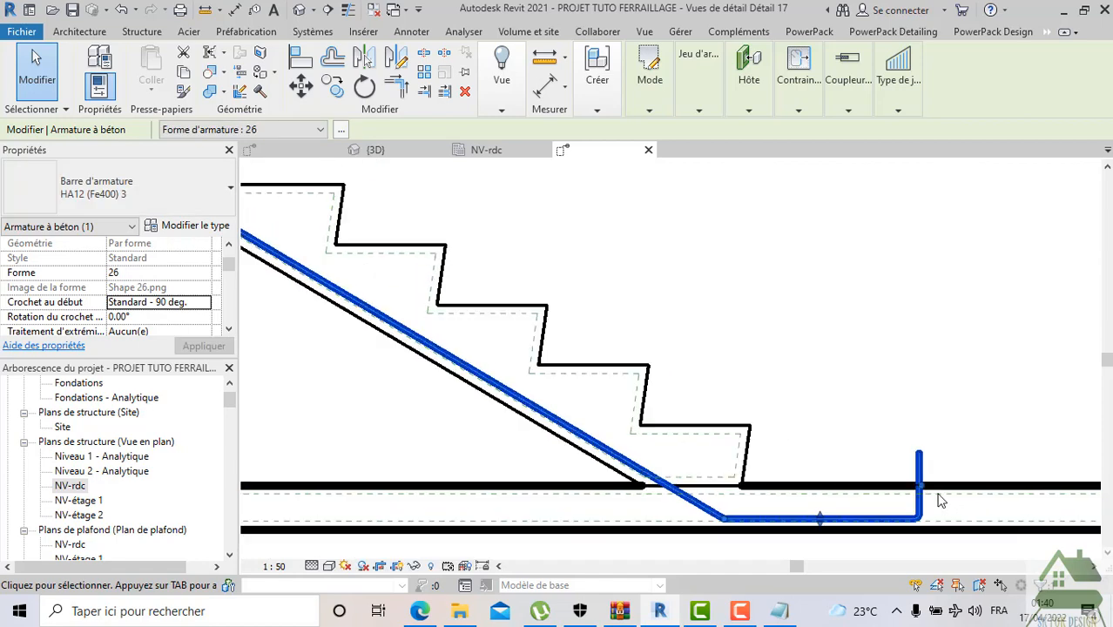
pyautogui.moveTo(653, 110)
pyautogui.click(663, 166)
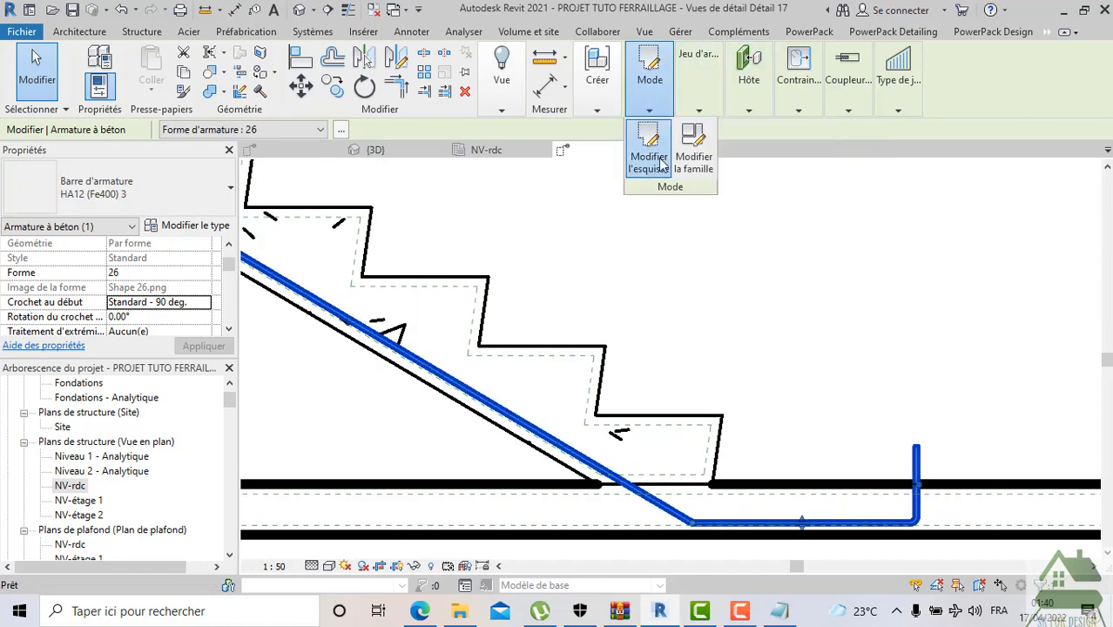
pyautogui.scroll(1, 893, 366)
pyautogui.scroll(-2, 918, 309)
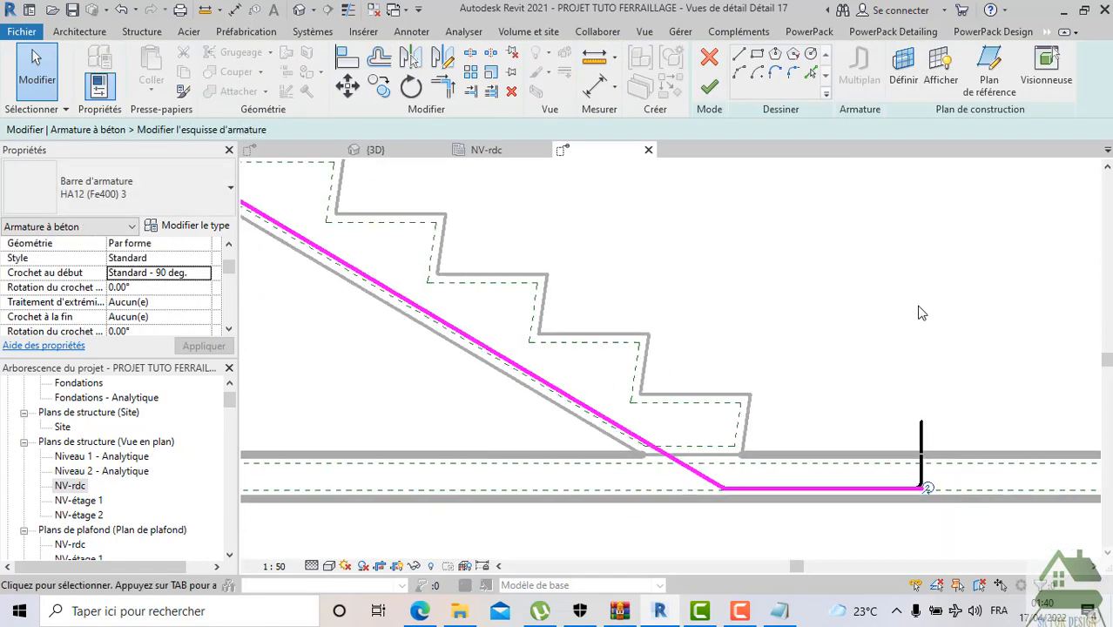
pyautogui.click(923, 429)
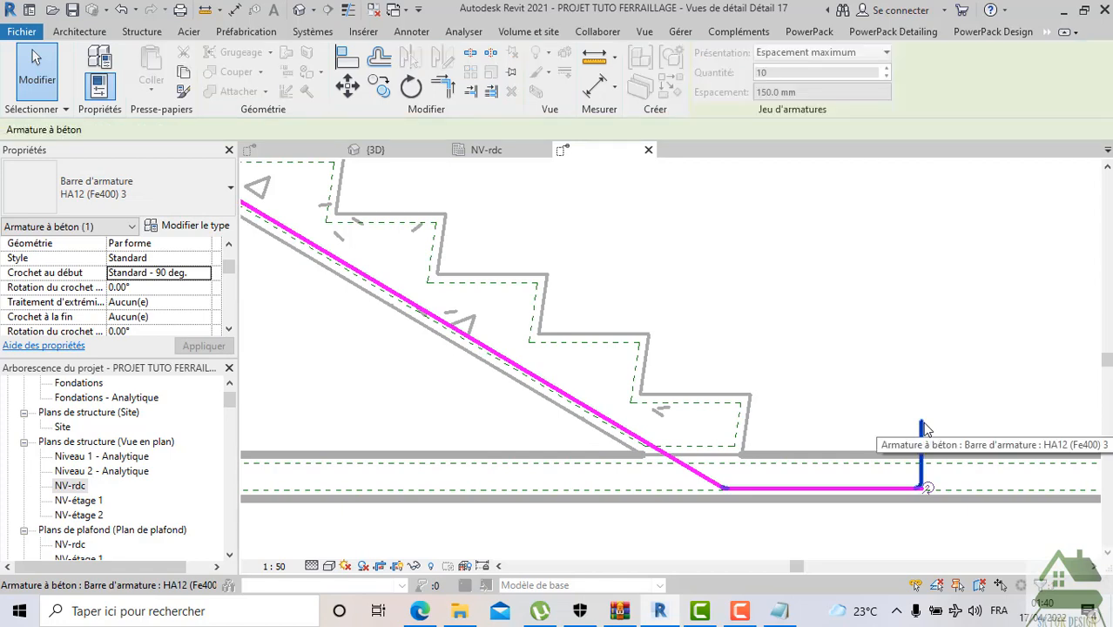
pyautogui.click(860, 353)
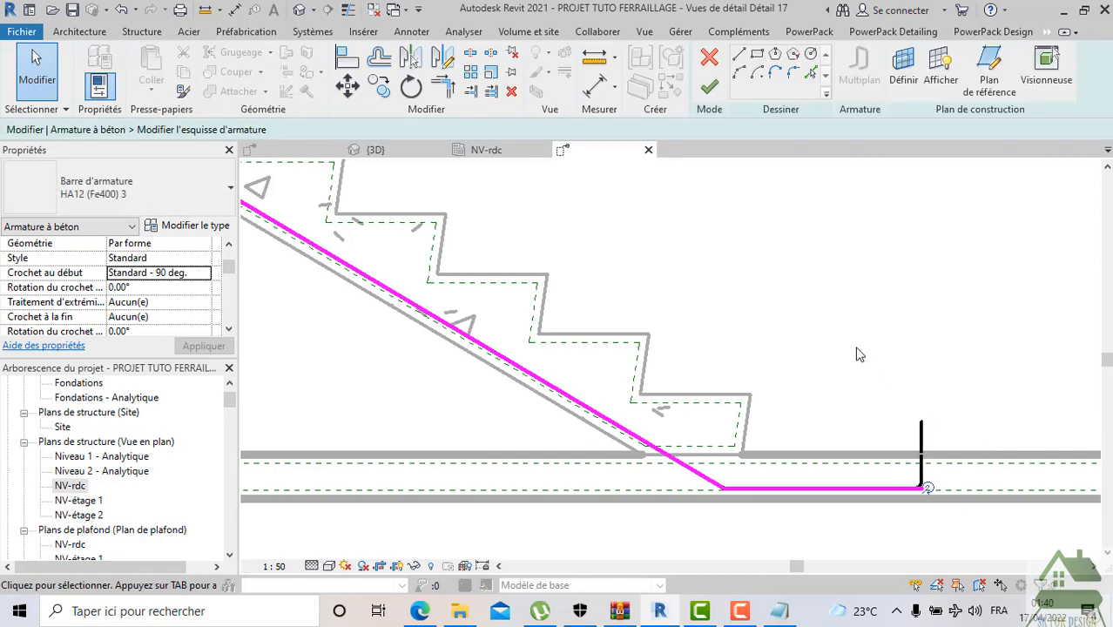
pyautogui.click(708, 86)
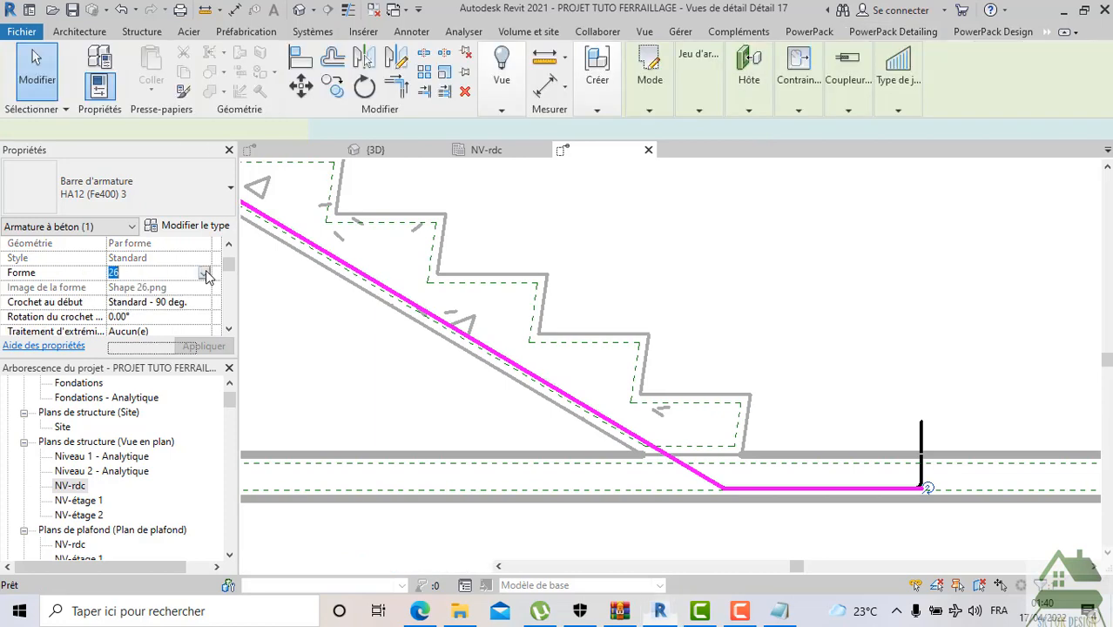
pyautogui.click(204, 274)
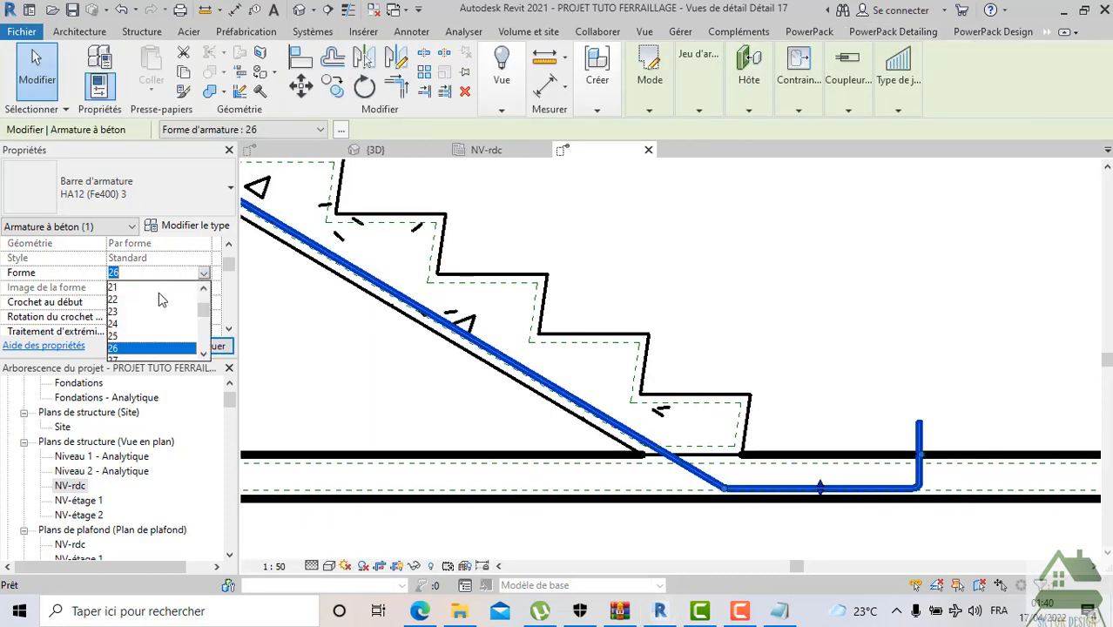
pyautogui.click(207, 273)
pyautogui.scroll(1, 204, 292)
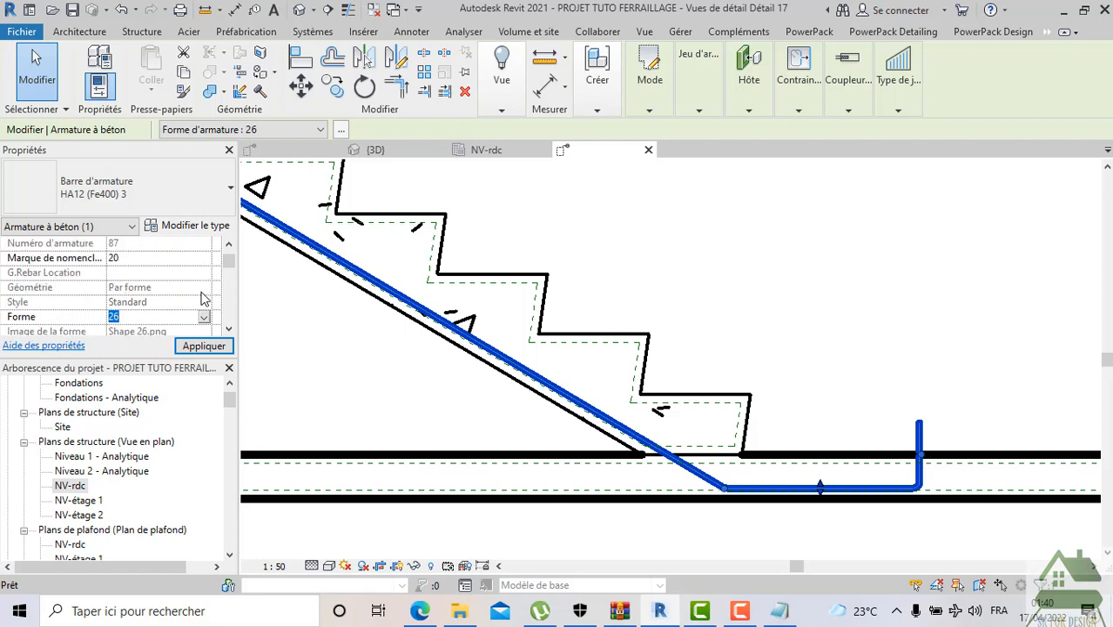
pyautogui.scroll(-1, 201, 300)
# Set the start hook of the stair bars to Standard - 180 deg. and deselect the bars
pyautogui.click(206, 303)
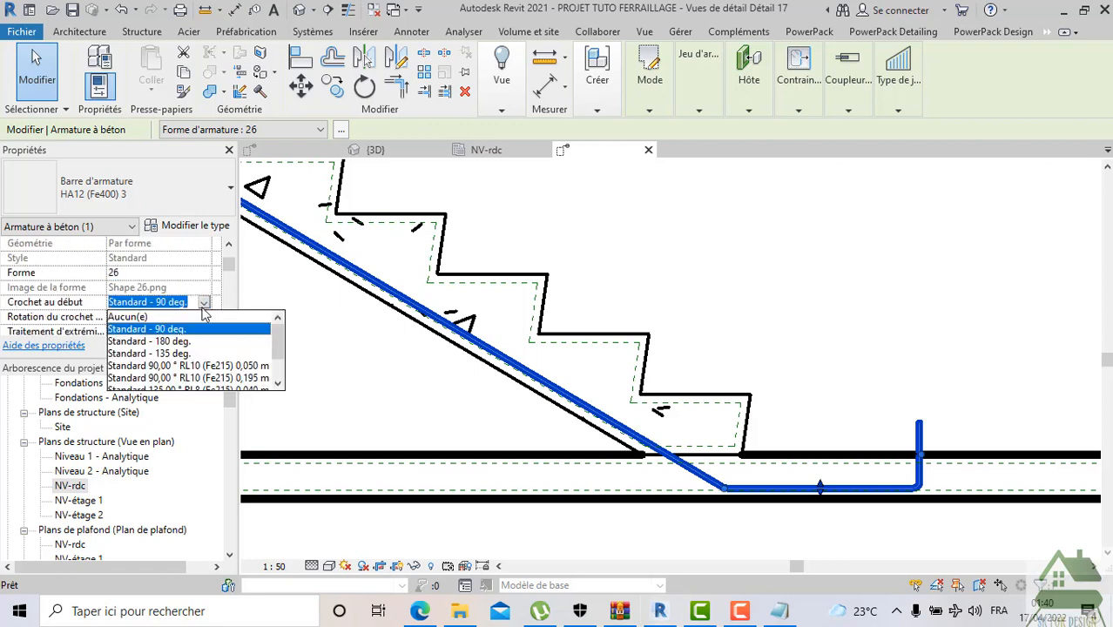
pyautogui.click(189, 319)
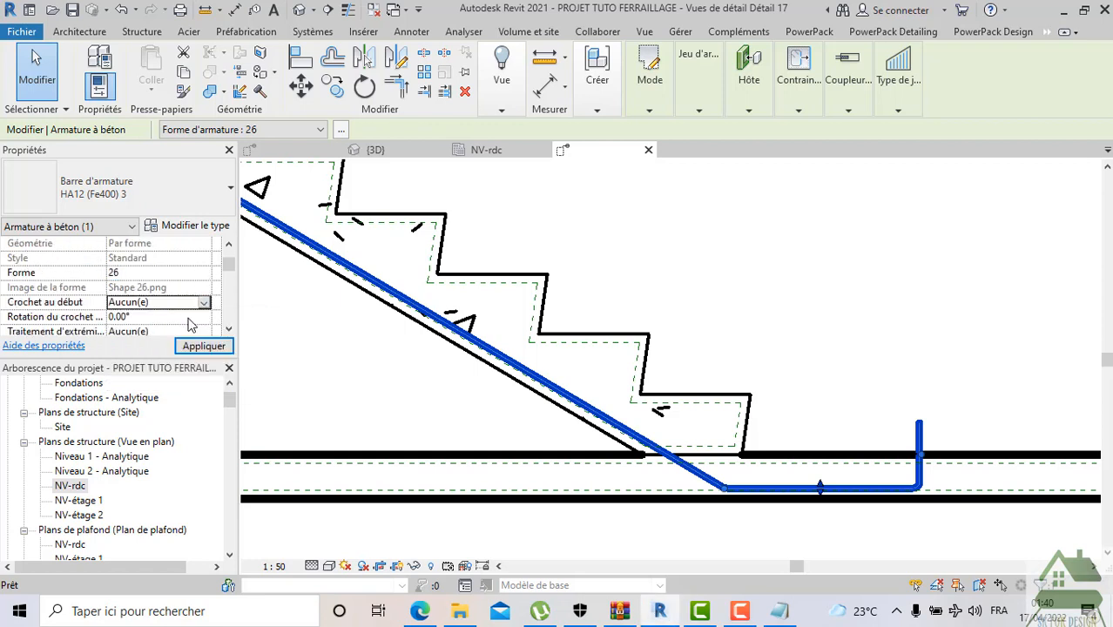
pyautogui.click(204, 303)
pyautogui.click(185, 342)
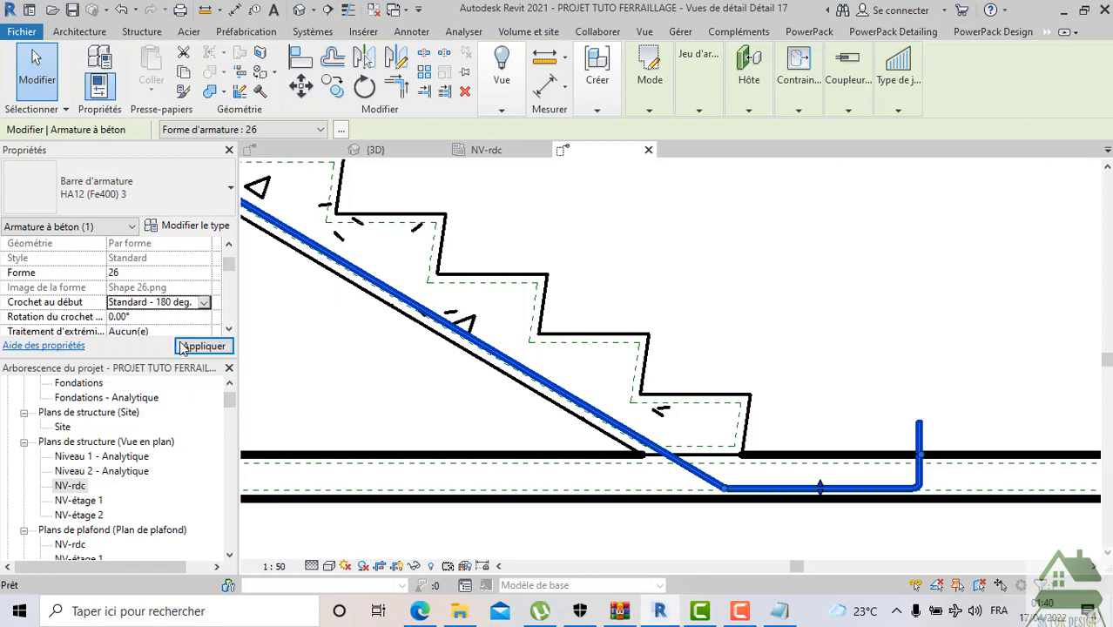
pyautogui.click(204, 349)
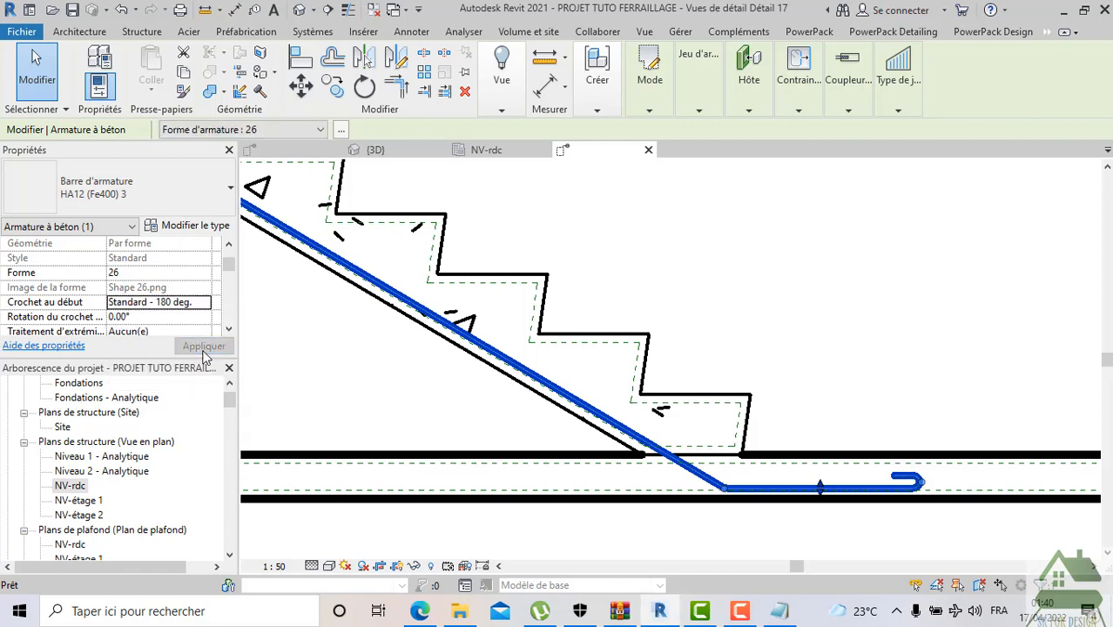
pyautogui.click(742, 288)
pyautogui.scroll(-2, 752, 290)
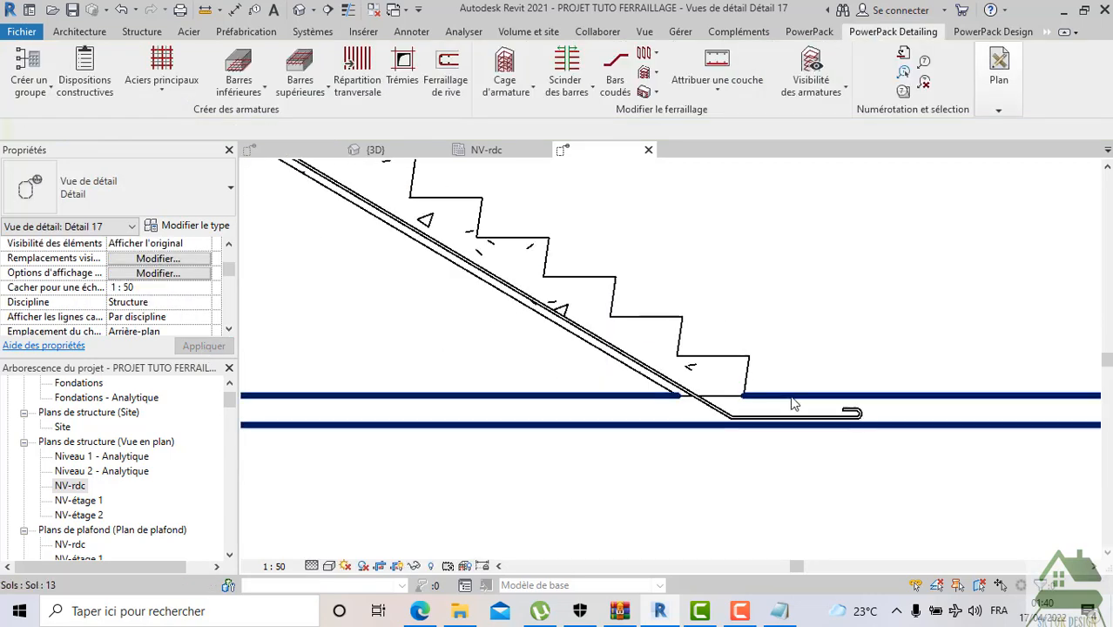
# Set the start hook of the longitudinal stair bar to Aucun(e), apply the change, and deselect the bar
pyautogui.click(844, 422)
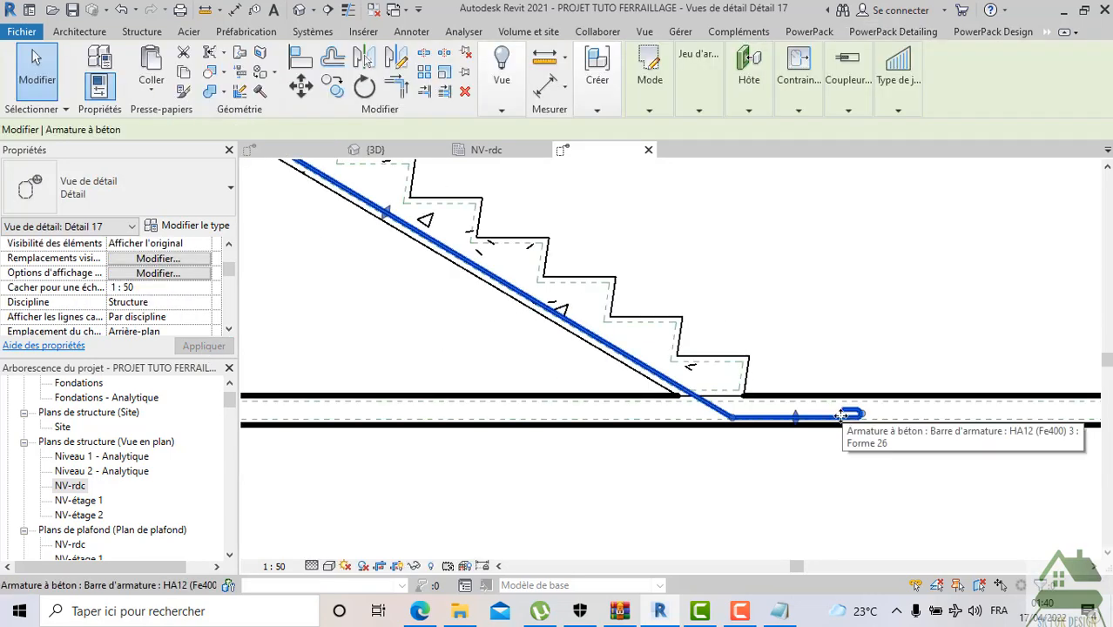
pyautogui.click(206, 304)
pyautogui.click(205, 302)
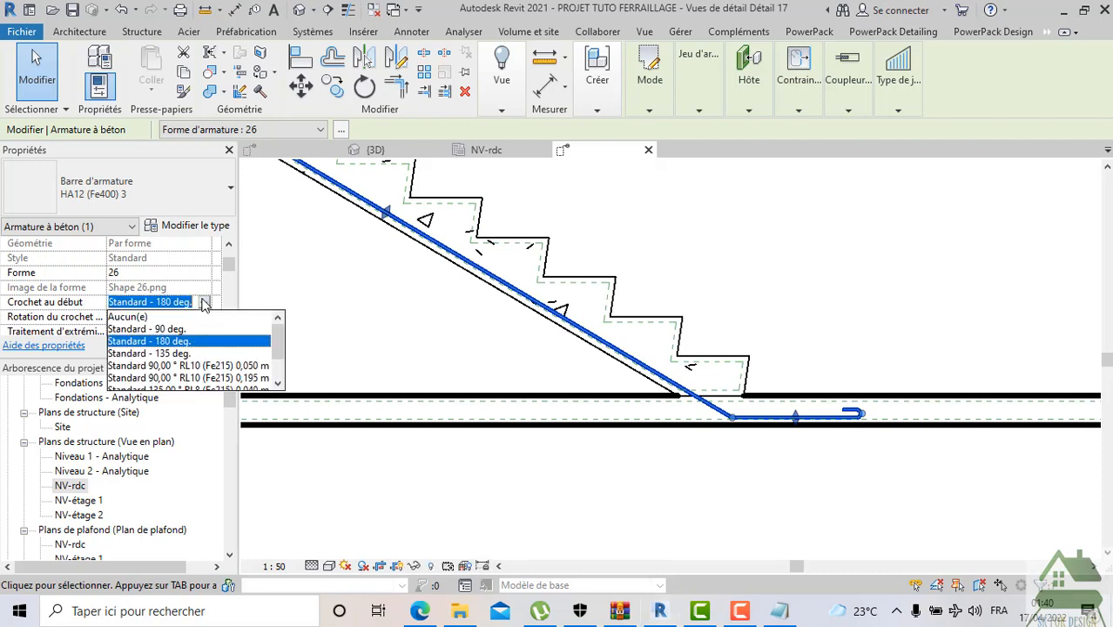
pyautogui.click(171, 317)
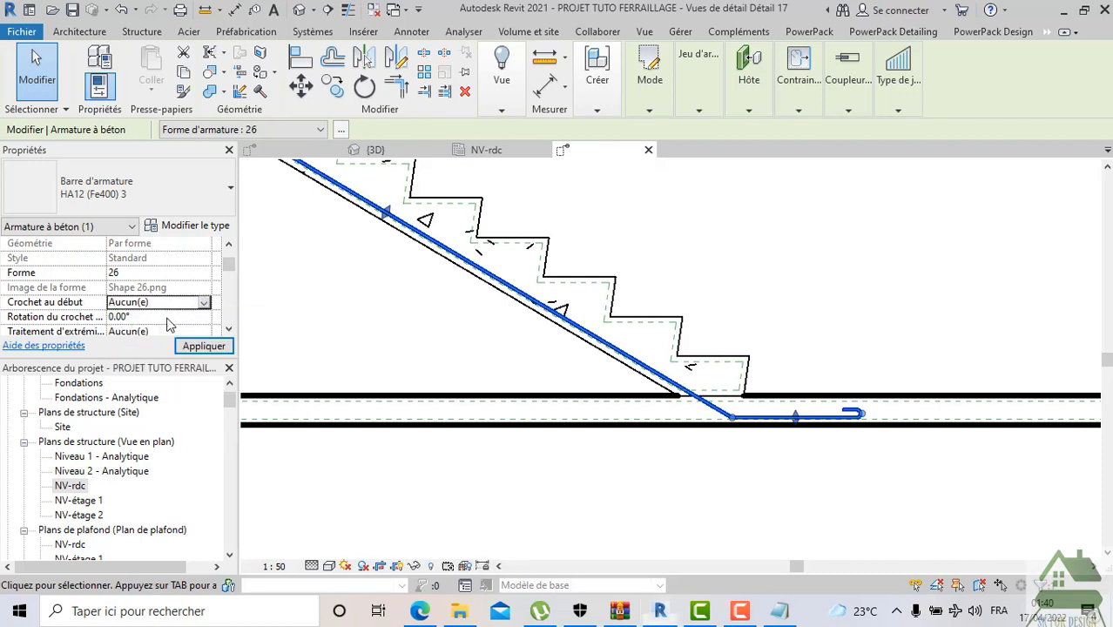
pyautogui.click(196, 346)
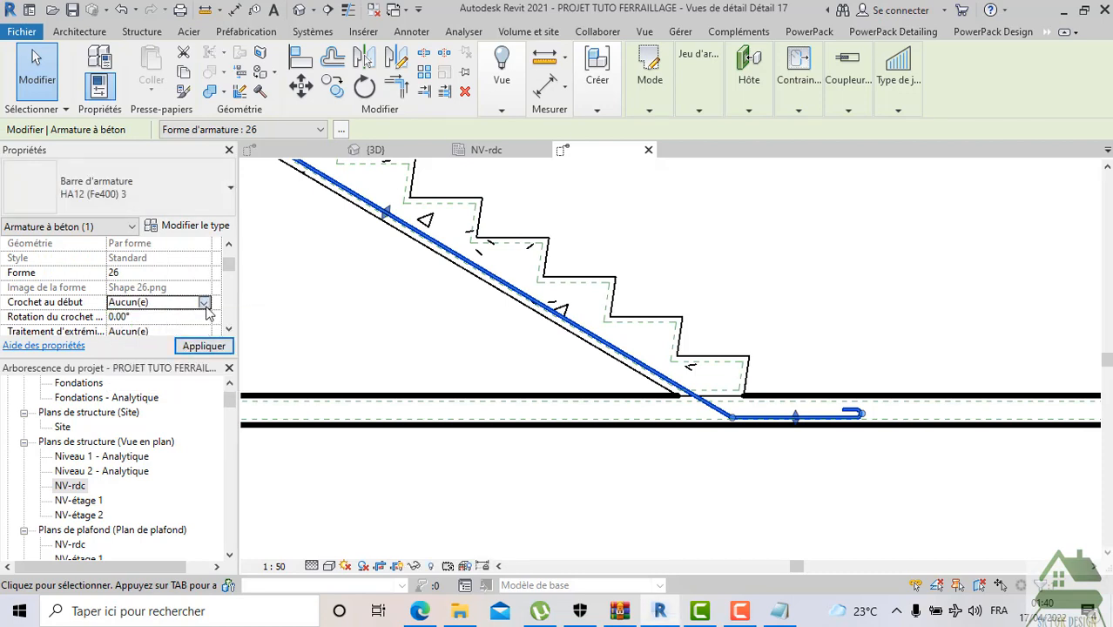
pyautogui.click(205, 302)
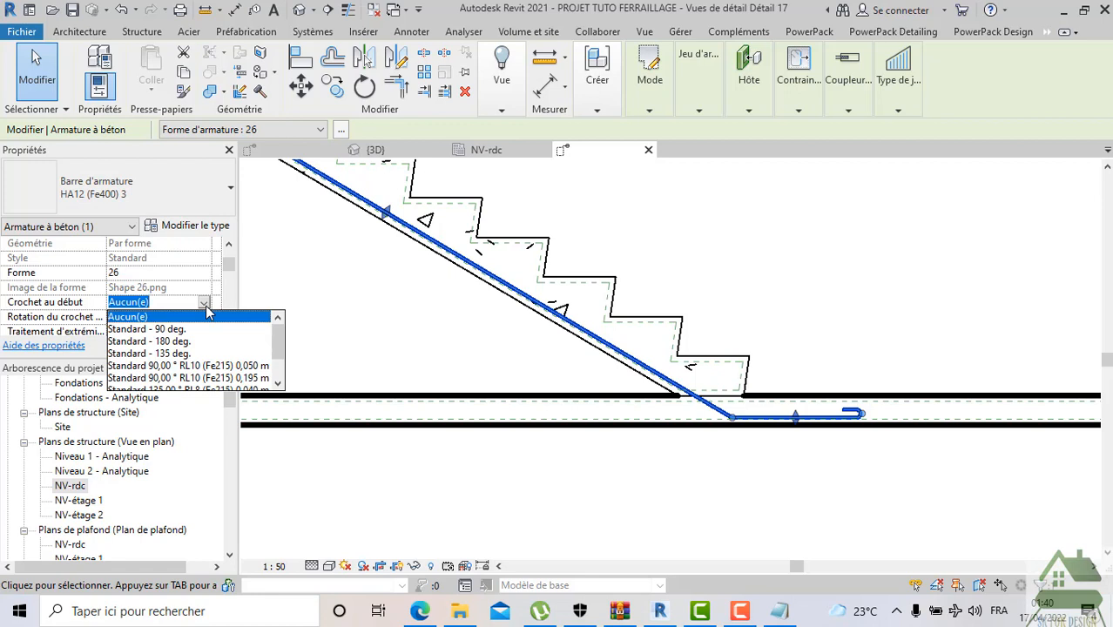
pyautogui.click(207, 307)
pyautogui.click(206, 345)
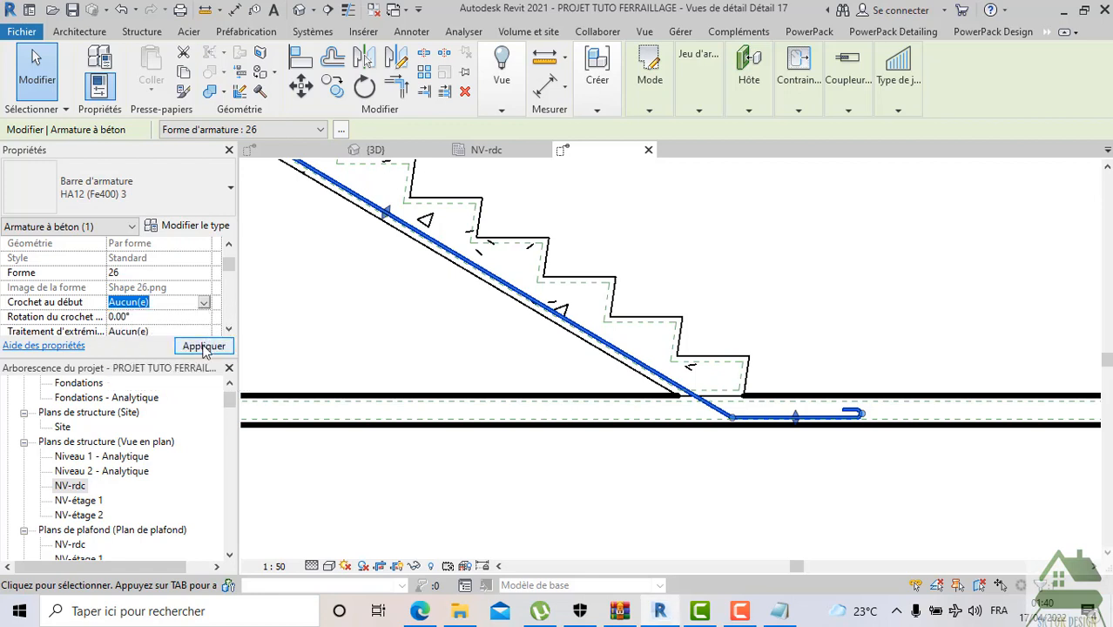
pyautogui.scroll(-2, 853, 371)
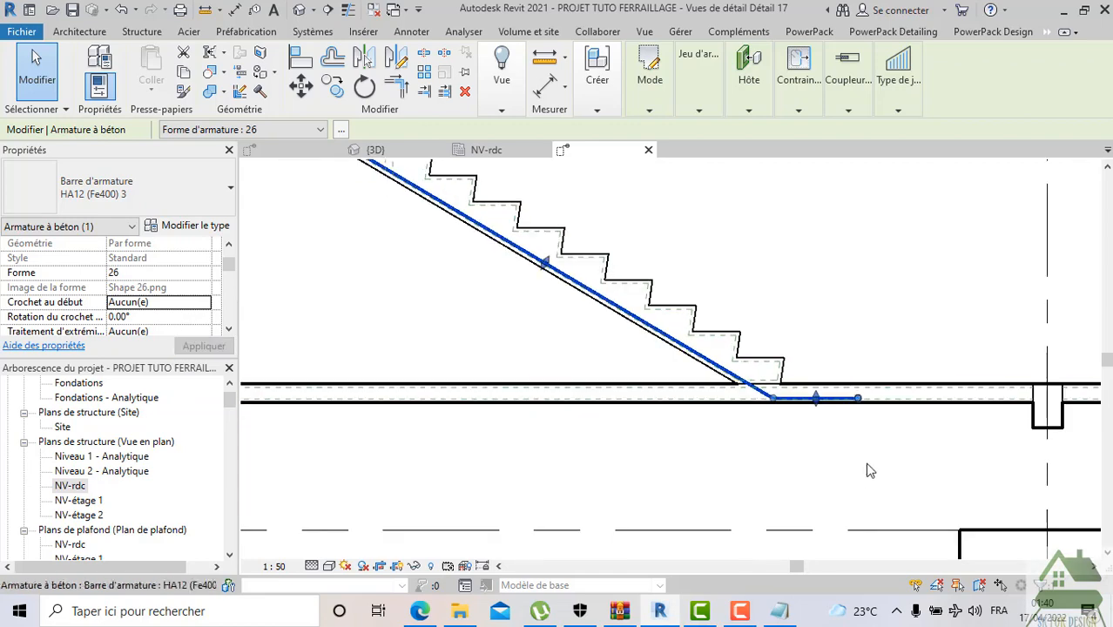
pyautogui.press('Escape')
# Check the stair reinforcement drawing on page 127 of Henry Thonier Tome 4.pdf in Edge, and return to Revit
pyautogui.scroll(-2, 853, 461)
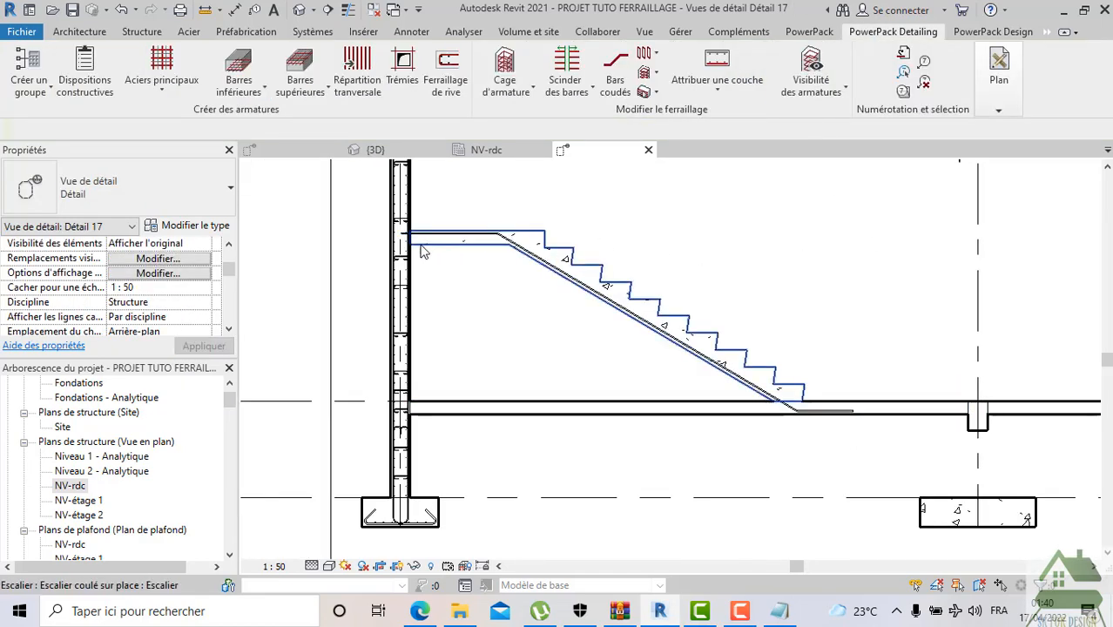
pyautogui.scroll(1, 417, 252)
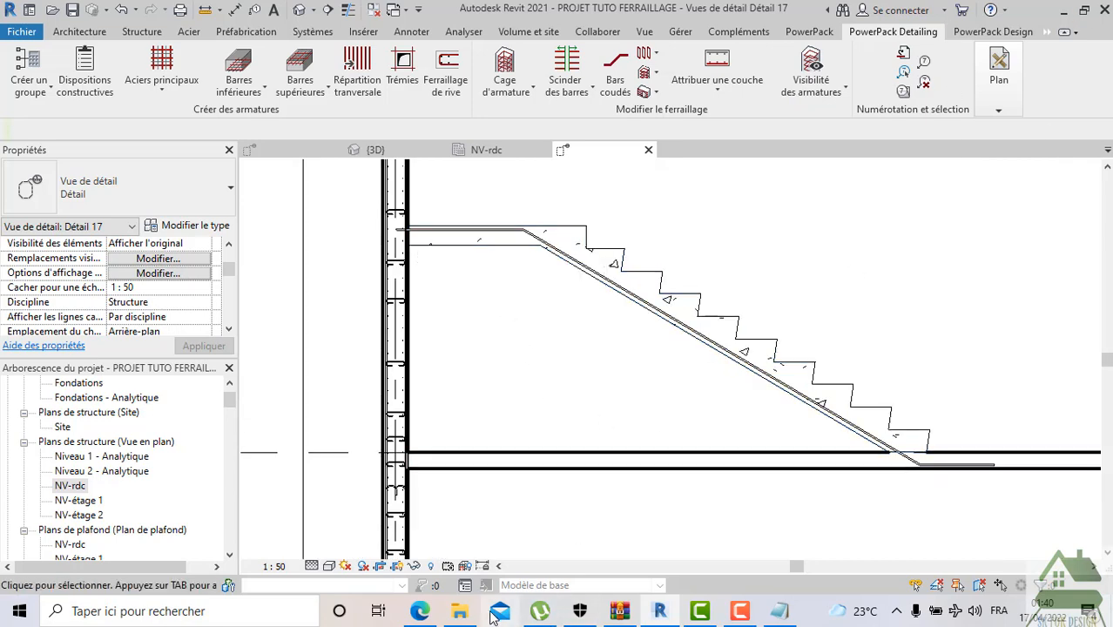
pyautogui.click(435, 614)
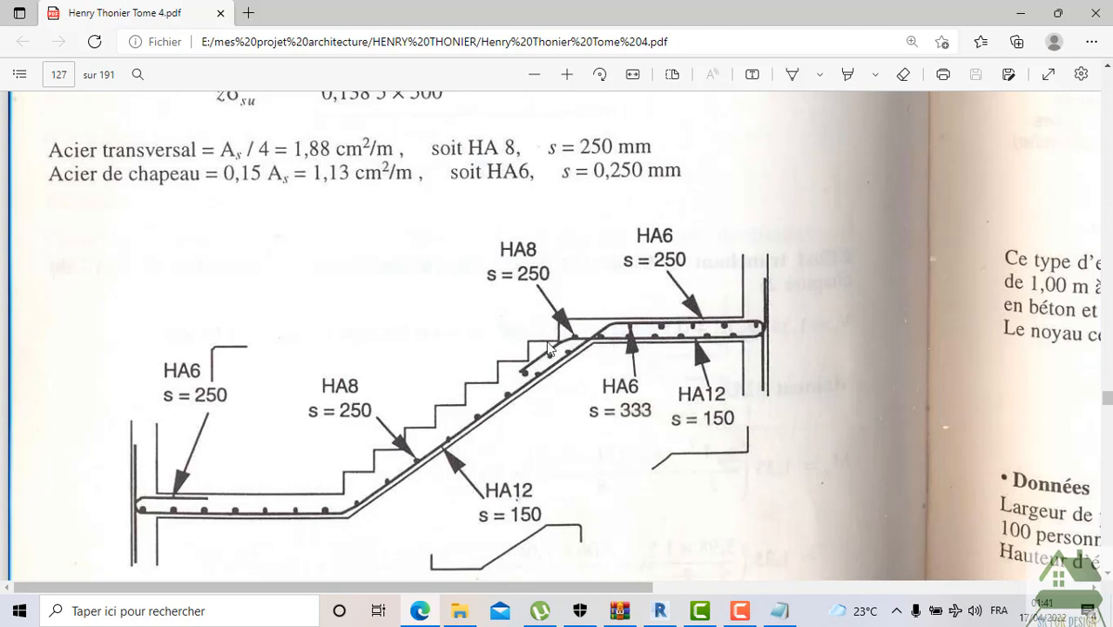
pyautogui.click(659, 612)
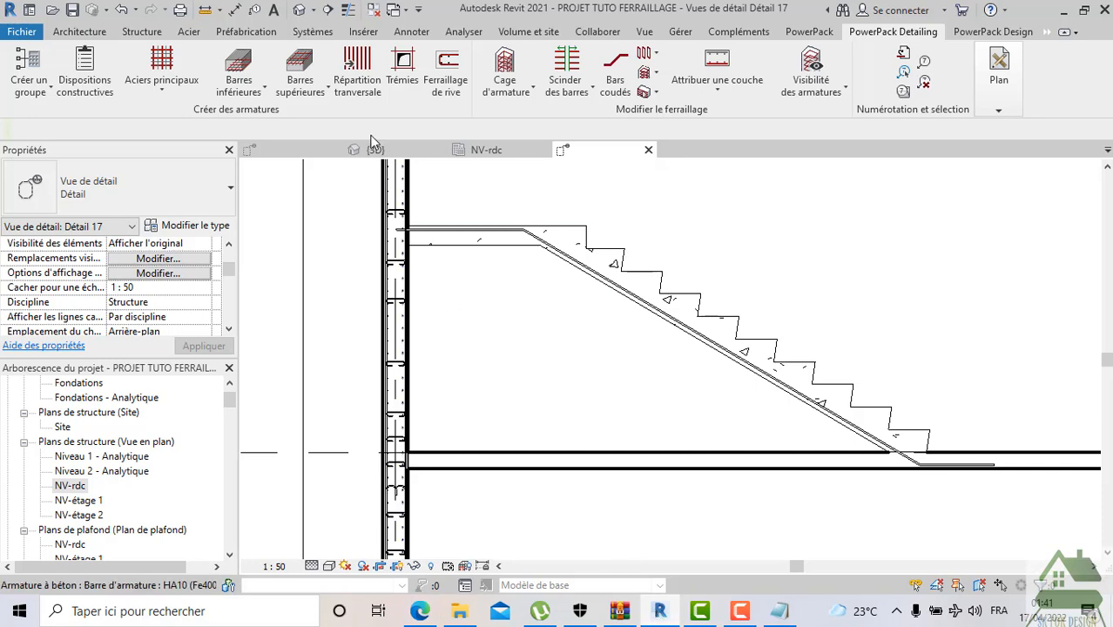
# Start a sketched HA12 rebar hosted by the staircase and draw a vertical leg about 0.29 m long in the wall, down to the landing's lower cover
pyautogui.click(73, 31)
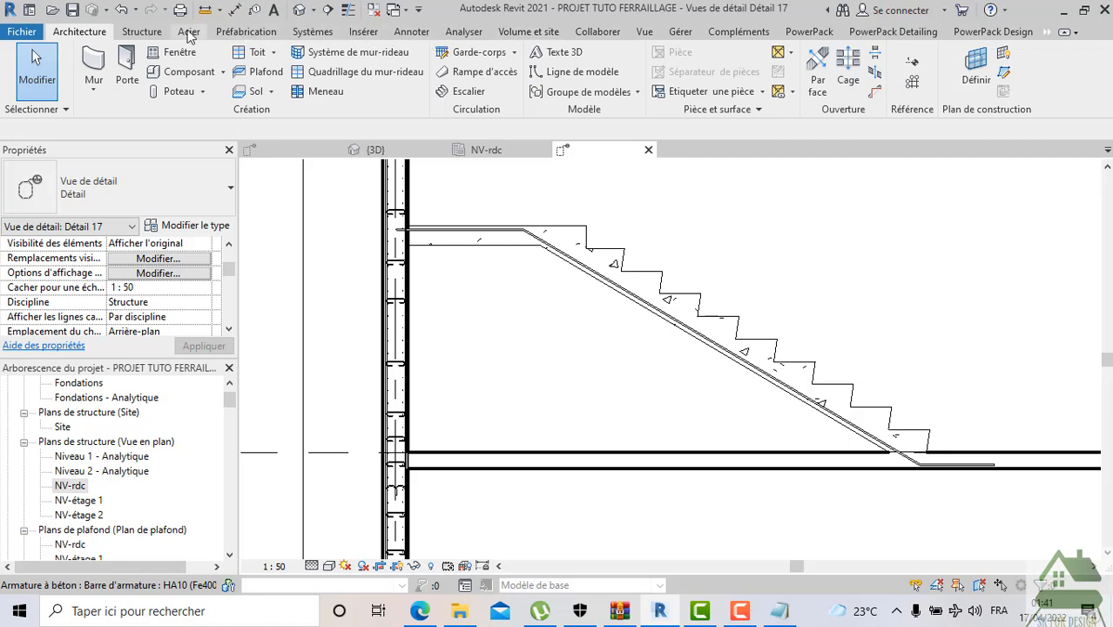
pyautogui.click(140, 31)
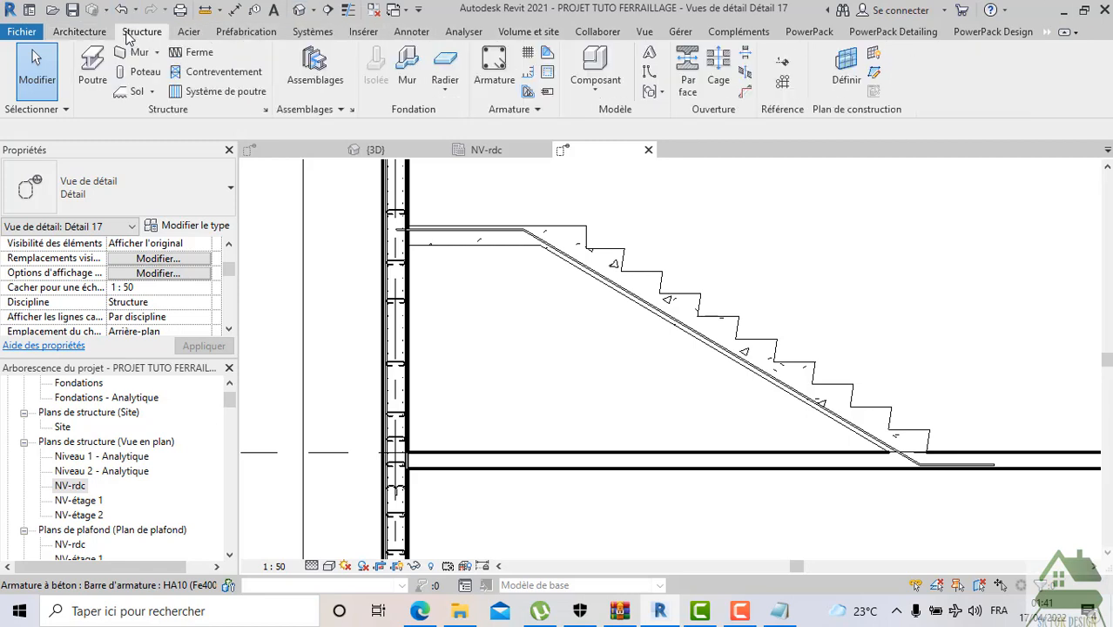
pyautogui.click(494, 70)
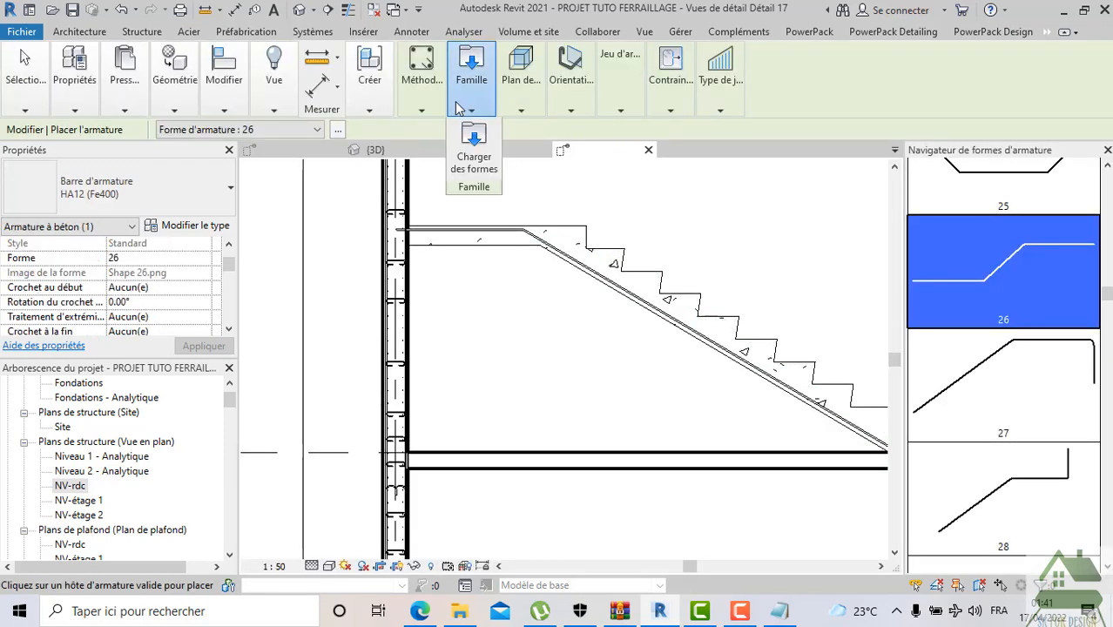
pyautogui.moveTo(424, 112)
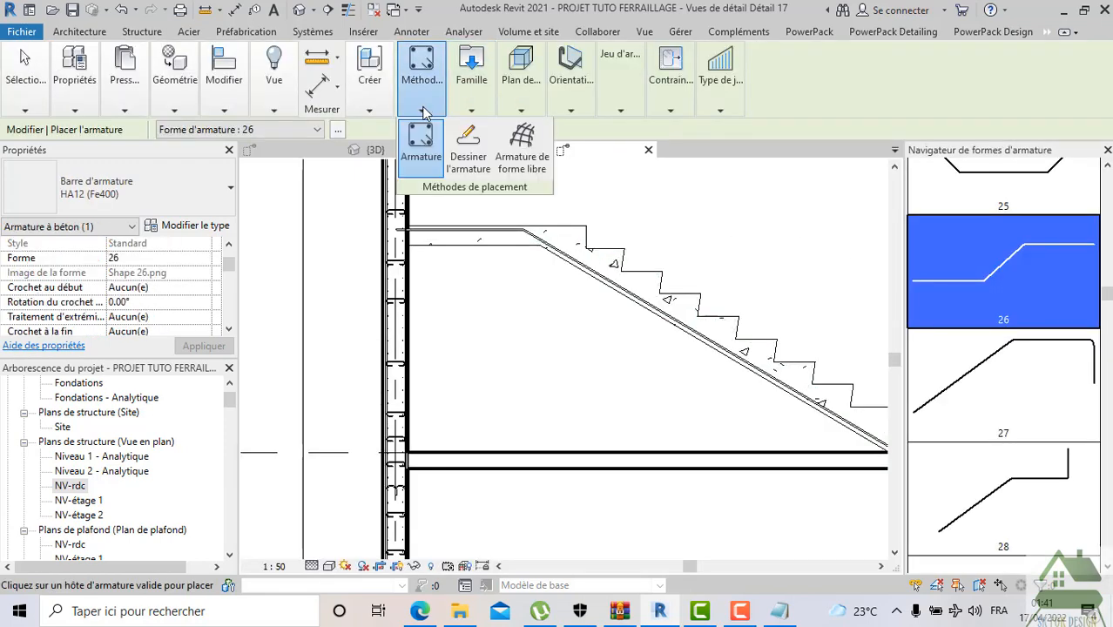
pyautogui.click(468, 146)
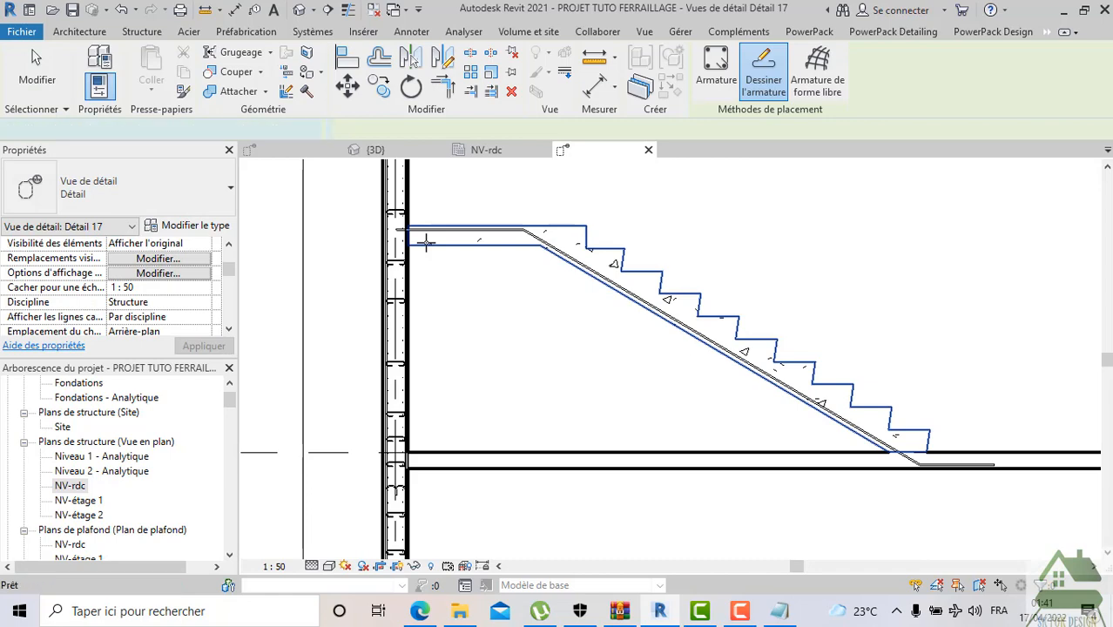
pyautogui.click(425, 242)
pyautogui.scroll(3, 424, 242)
pyautogui.moveTo(421, 242); pyautogui.dragTo(411, 362, button='middle')
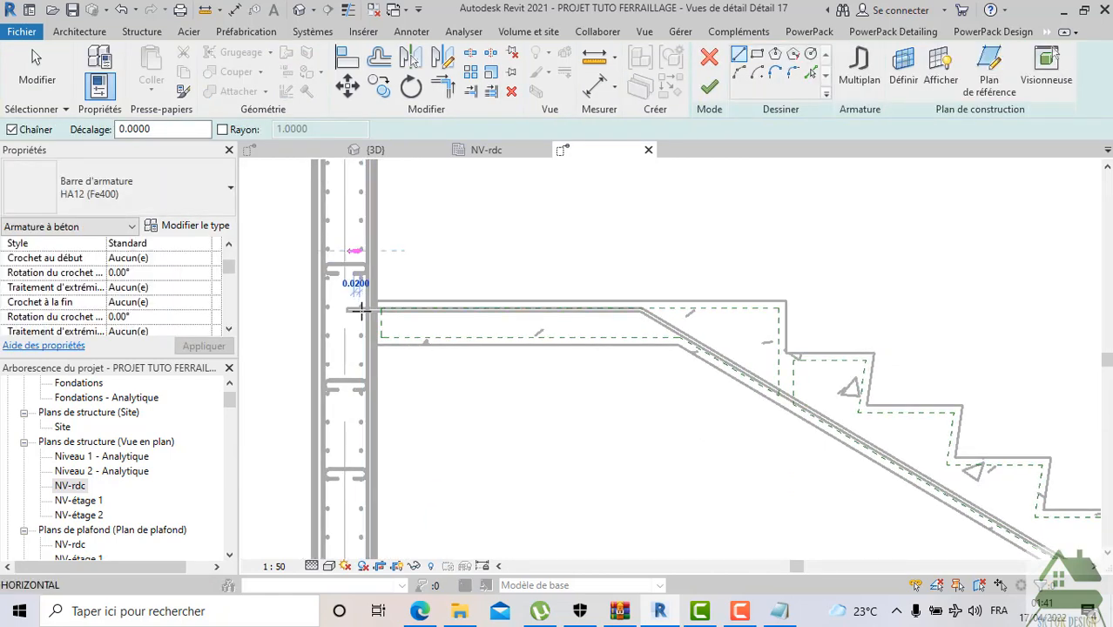
pyautogui.click(359, 251)
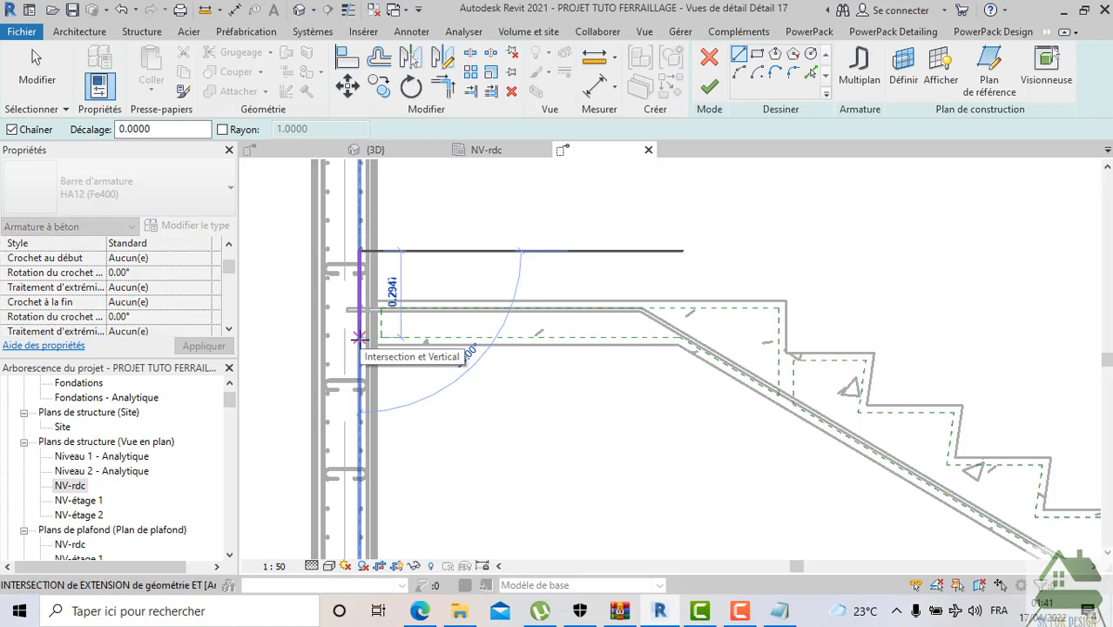
pyautogui.click(359, 336)
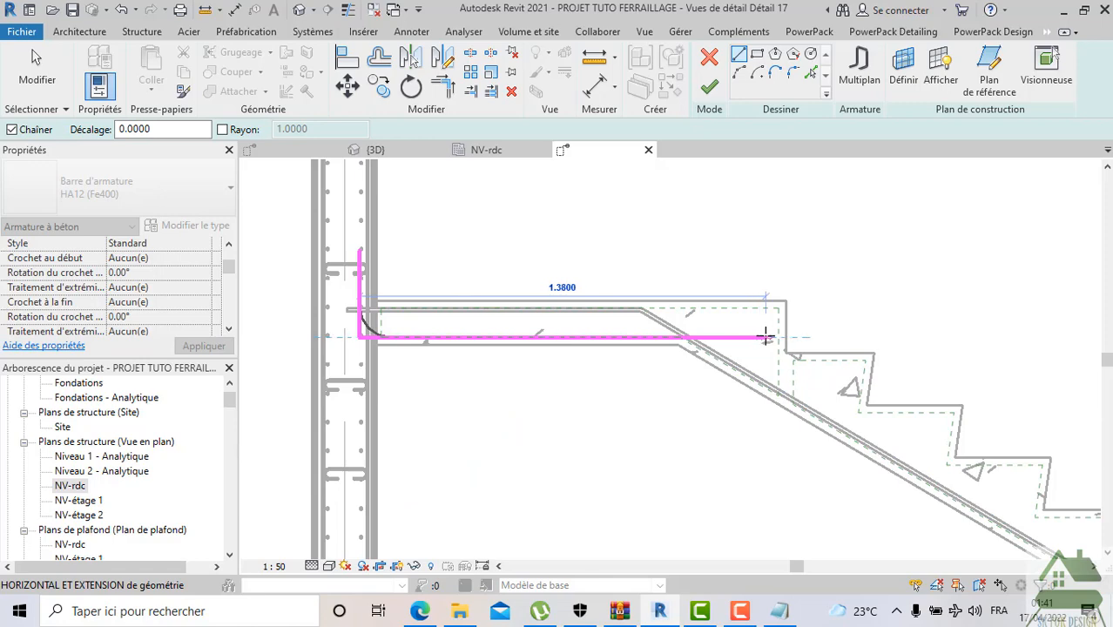
# Continue the bar with a horizontal run about 1.40 m long under the landing and an inclined segment about 0.58 m long at 32°
pyautogui.scroll(2, 774, 335)
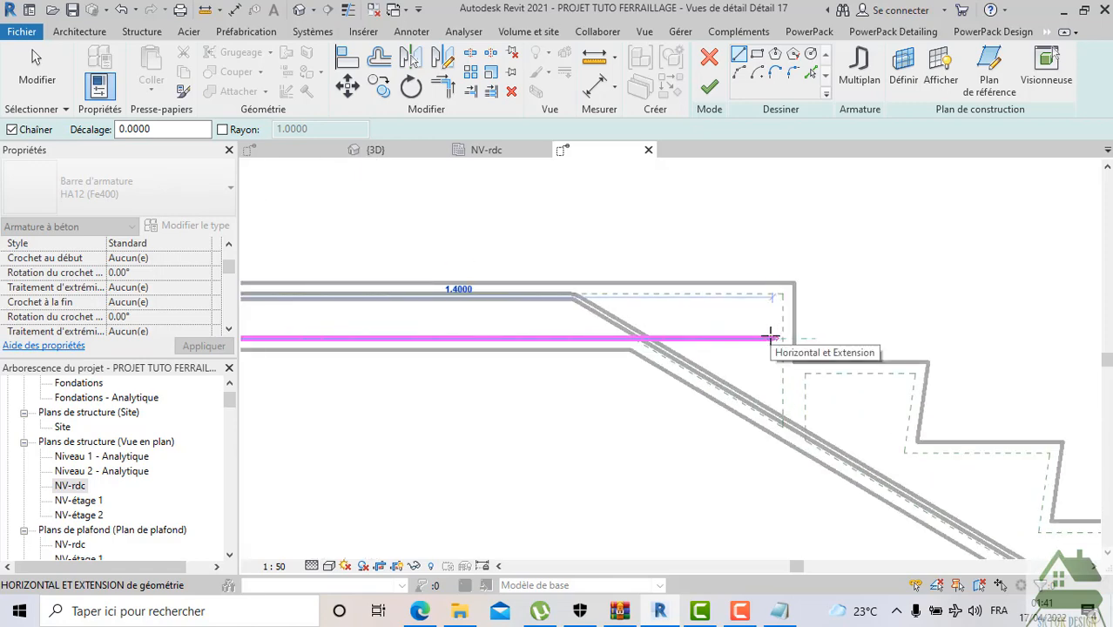
pyautogui.click(771, 337)
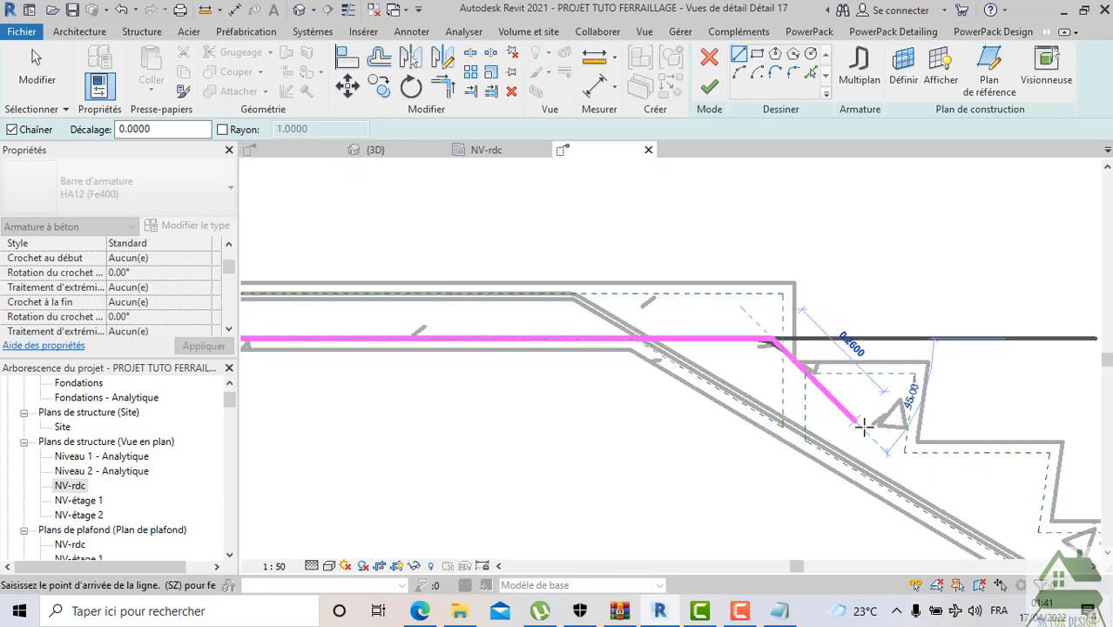
pyautogui.moveTo(897, 428)
pyautogui.mouseDown(button='middle')
pyautogui.moveTo(844, 390)
pyautogui.moveTo(733, 390)
pyautogui.mouseUp(button='middle')
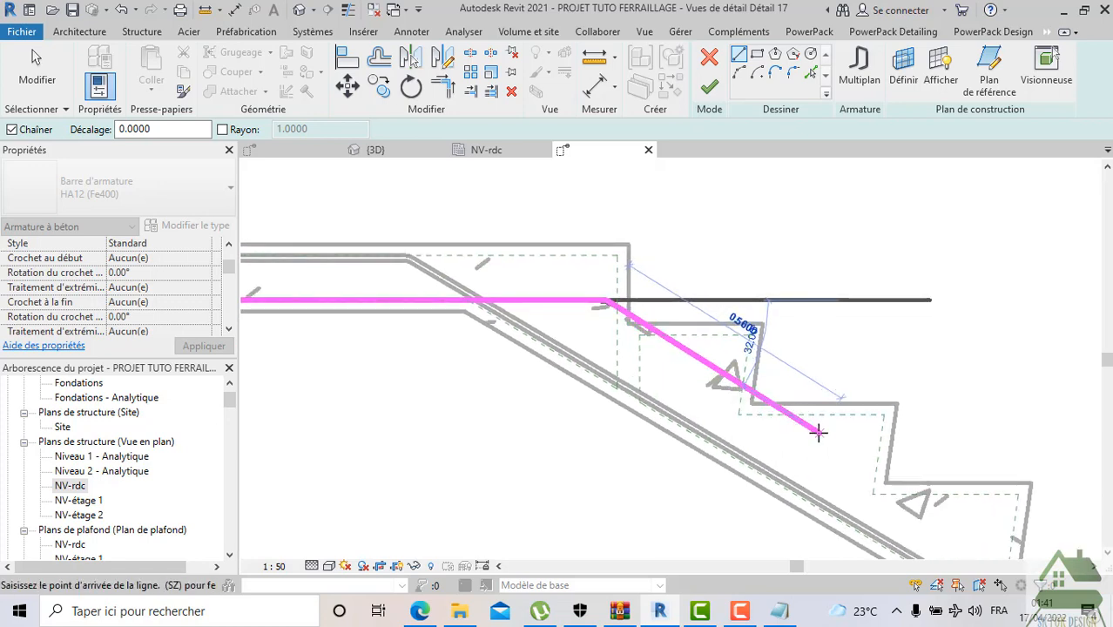
pyautogui.scroll(-2, 820, 432)
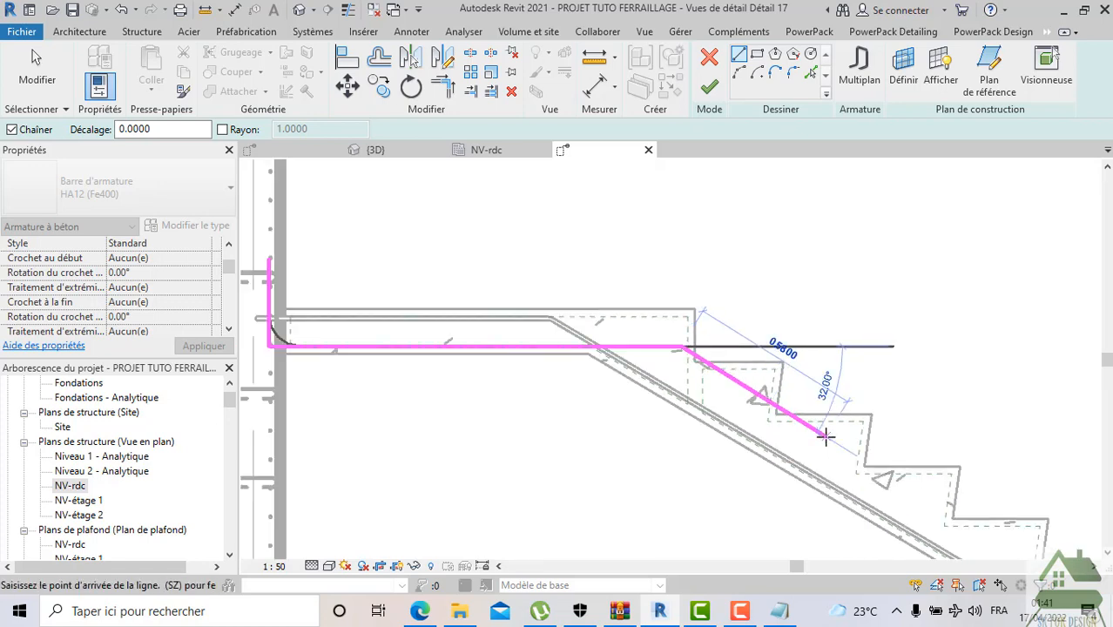
pyautogui.click(825, 437)
pyautogui.scroll(2, 732, 421)
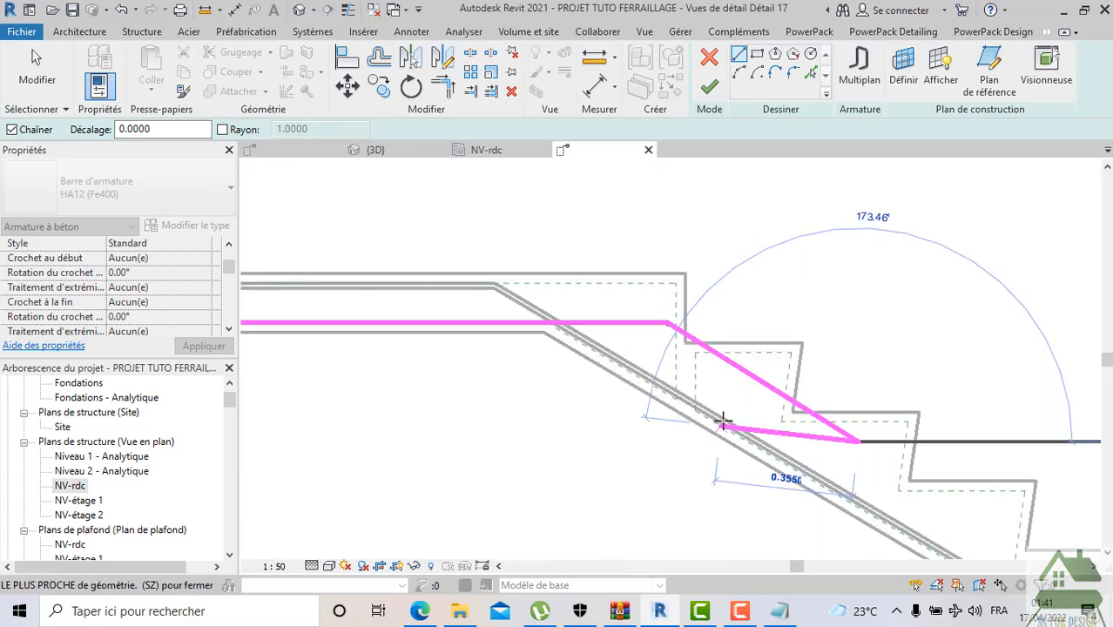
pyautogui.press('Escape')
pyautogui.scroll(2, 716, 378)
pyautogui.press('Escape')
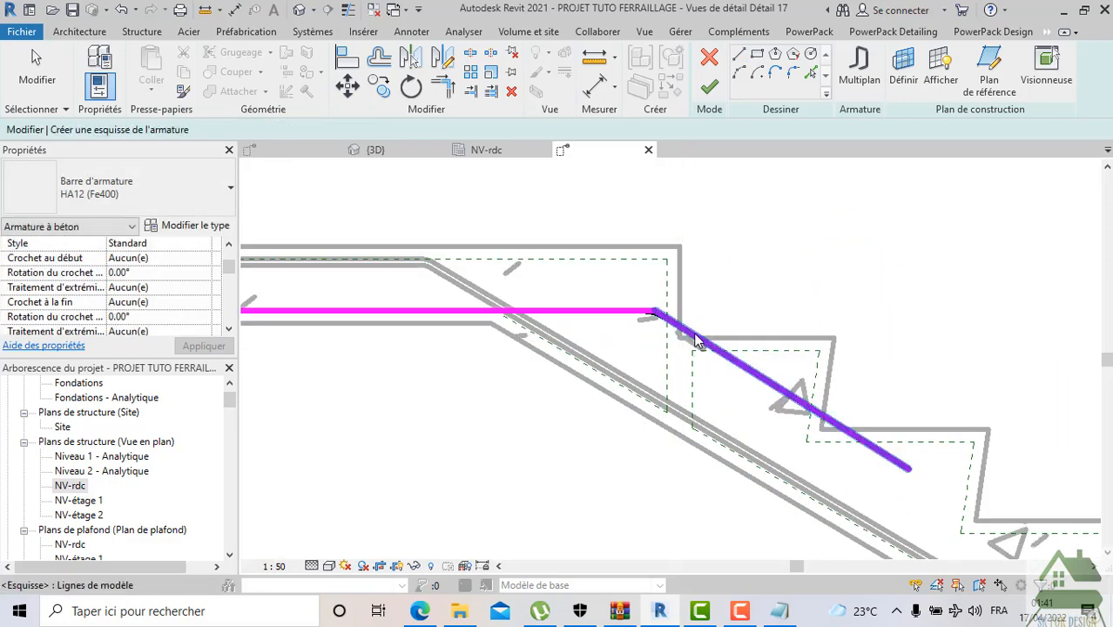
# Shift the inclined segment of the bar sketch slightly downward, parallel to the flight, and deselect it
pyautogui.click(684, 347)
pyautogui.moveTo(684, 348); pyautogui.dragTo(673, 362)
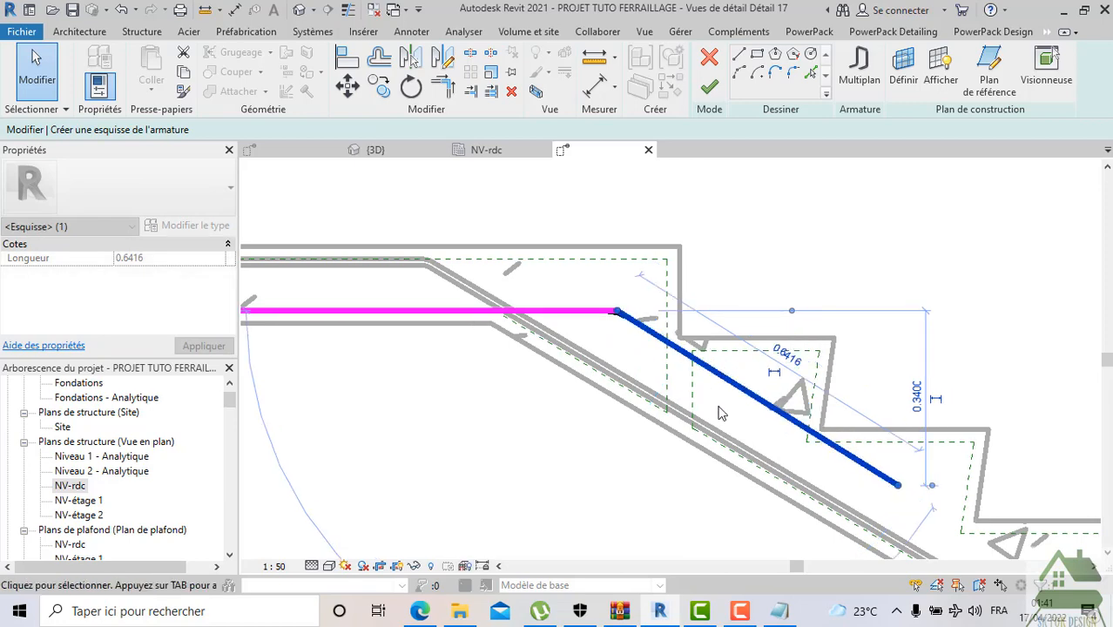
pyautogui.click(719, 415)
pyautogui.scroll(-4, 716, 409)
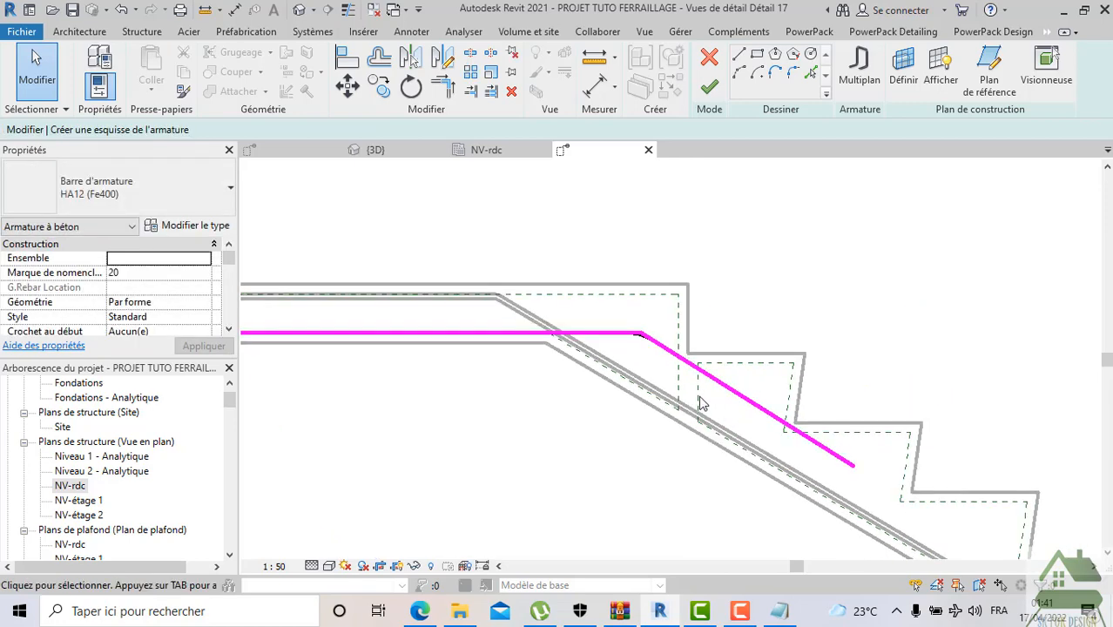
# Try shortening the horizontal segment at the bend, and rejoin its end to the inclined segment
pyautogui.click(640, 357)
pyautogui.scroll(2, 658, 358)
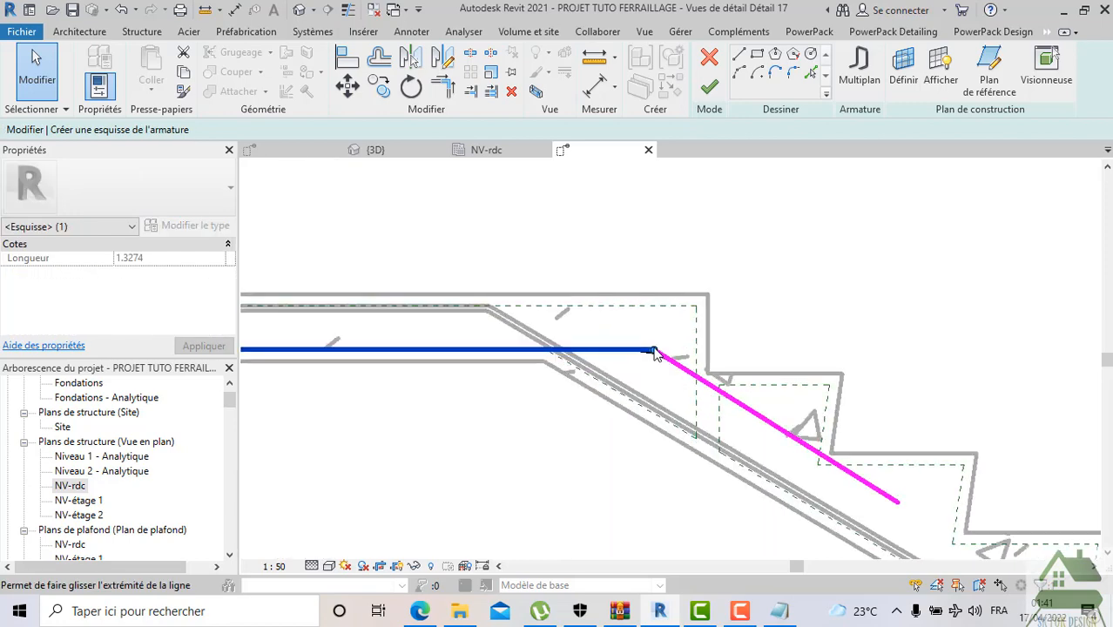
pyautogui.moveTo(655, 351); pyautogui.dragTo(631, 337)
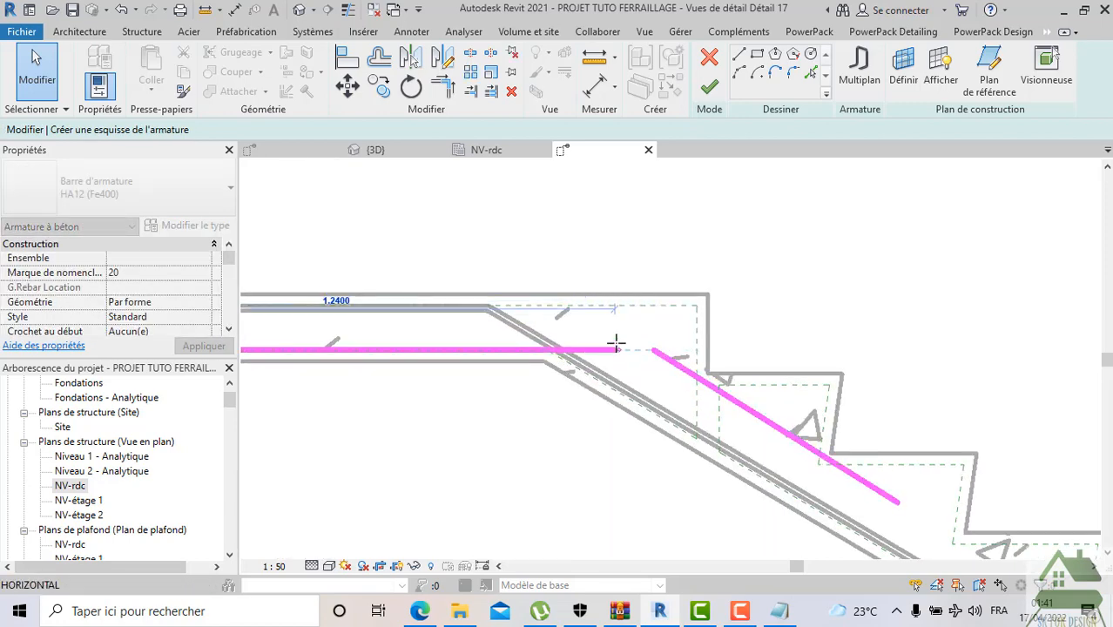
pyautogui.click(644, 348)
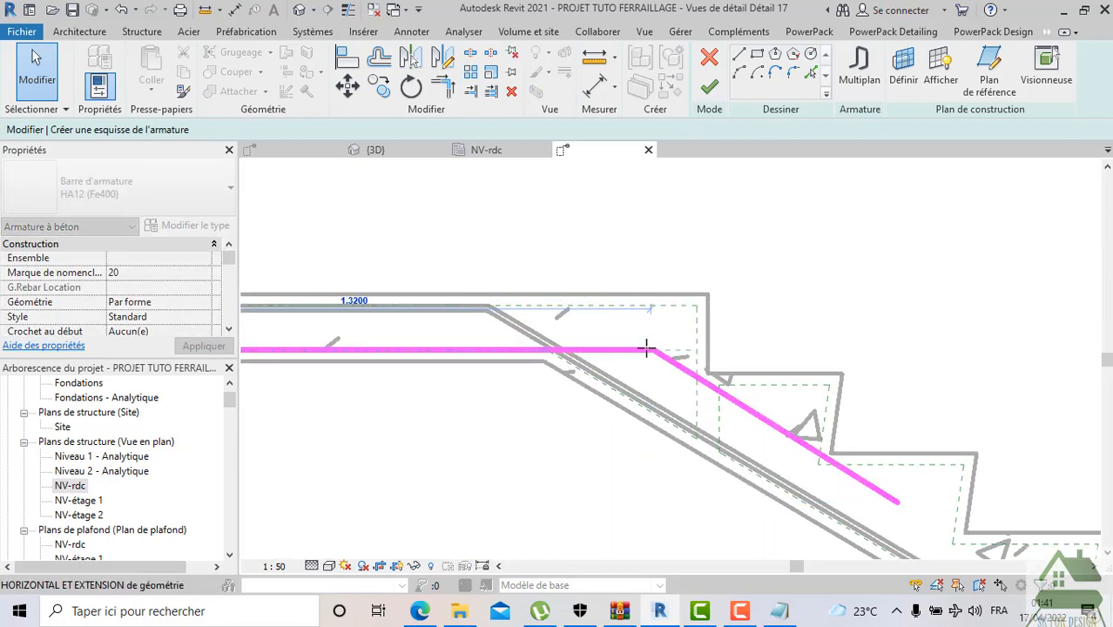
pyautogui.moveTo(646, 350); pyautogui.dragTo(653, 350)
pyautogui.scroll(-3, 663, 375)
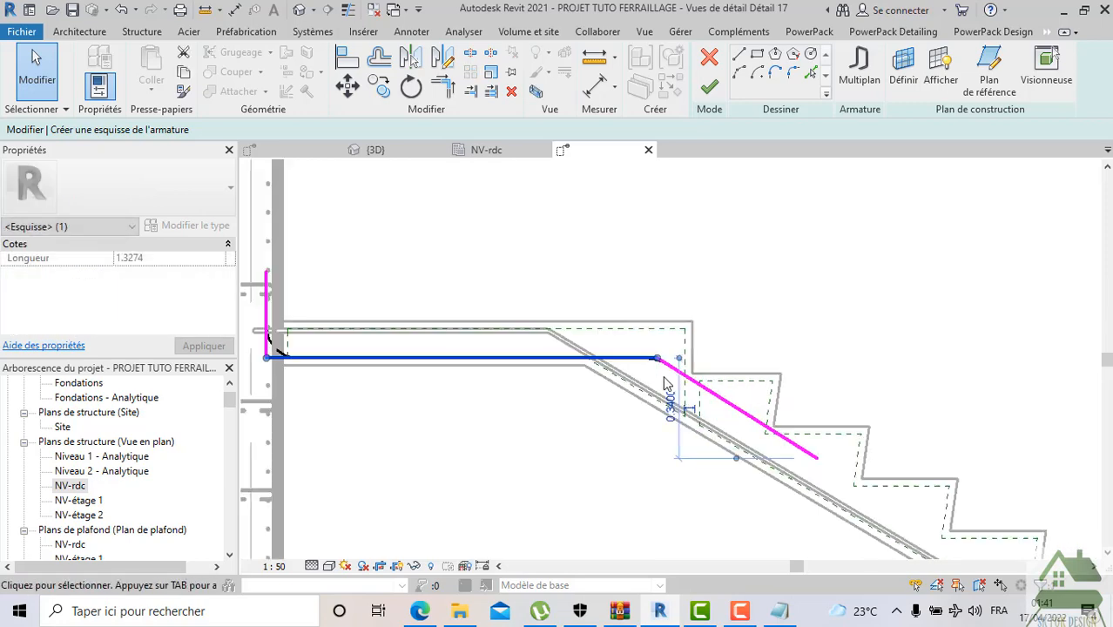
pyautogui.click(594, 417)
# Extend the bar's vertical leg upward in the wall to a length of about 0.50 m
pyautogui.click(363, 311)
pyautogui.scroll(1, 363, 293)
pyautogui.moveTo(363, 296)
pyautogui.mouseDown()
pyautogui.moveTo(362, 245)
pyautogui.moveTo(351, 275)
pyautogui.mouseUp()
pyautogui.scroll(1, 358, 272)
pyautogui.click(475, 281)
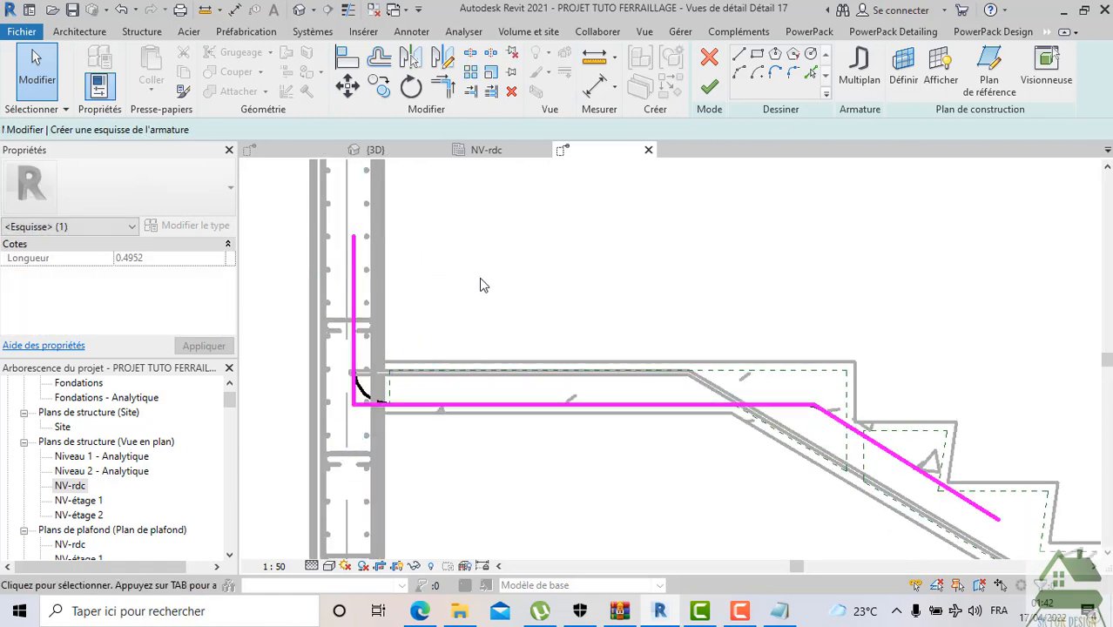
# Move the bar's vertical leg slightly within the wall toward the stair-side face, and deselect it
pyautogui.scroll(1, 338, 305)
pyautogui.click(371, 289)
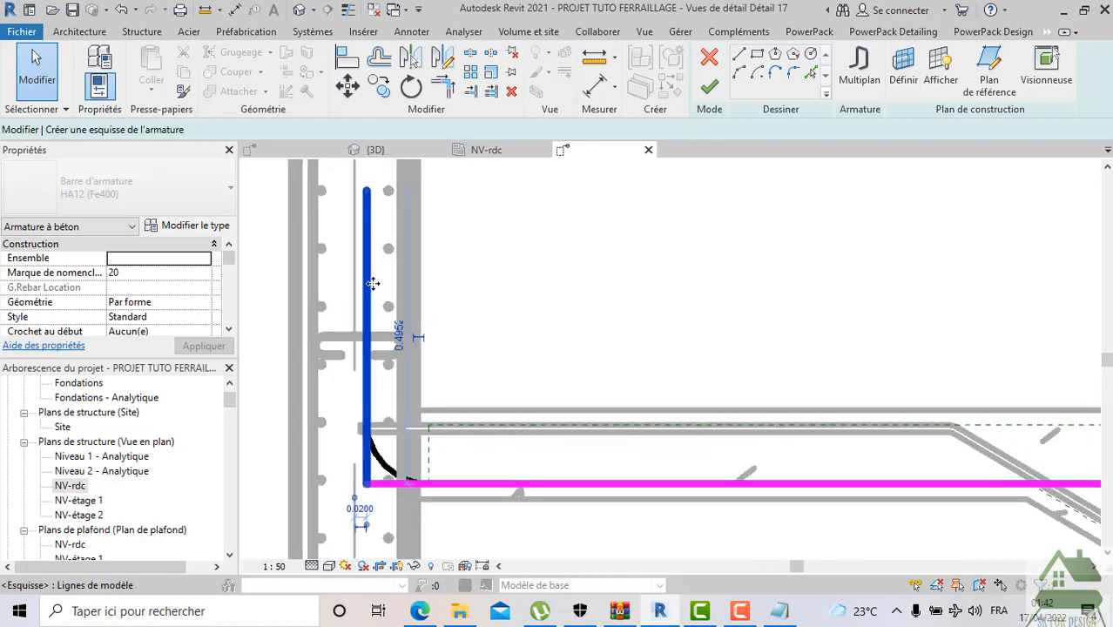
pyautogui.scroll(1, 379, 294)
pyautogui.moveTo(382, 304); pyautogui.dragTo(377, 292)
pyautogui.click(492, 311)
pyautogui.scroll(-2, 517, 311)
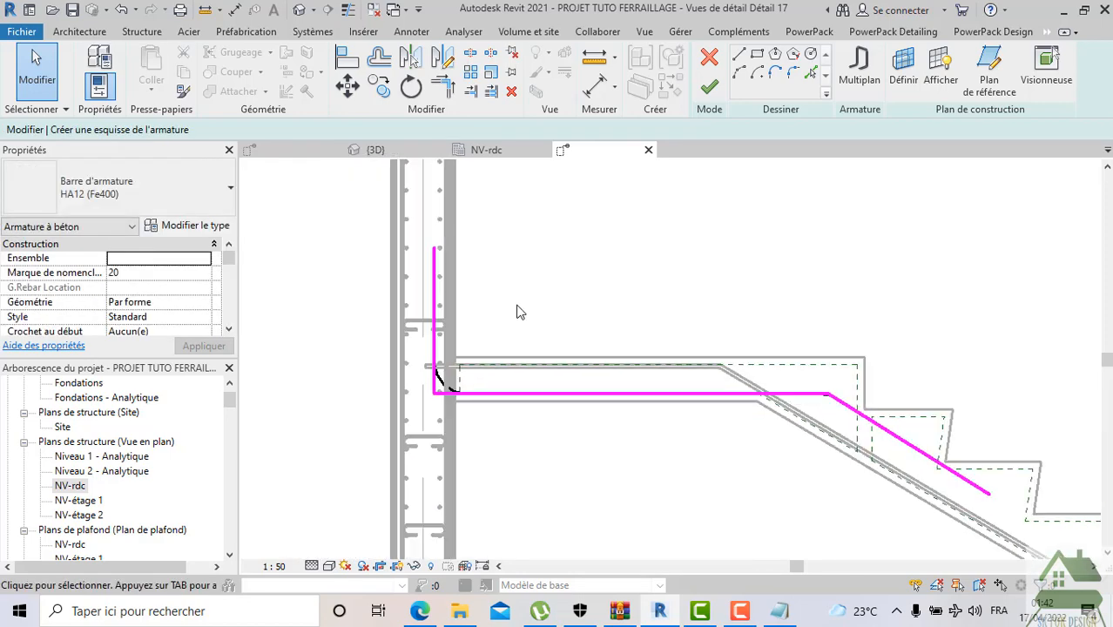
pyautogui.scroll(-2, 707, 189)
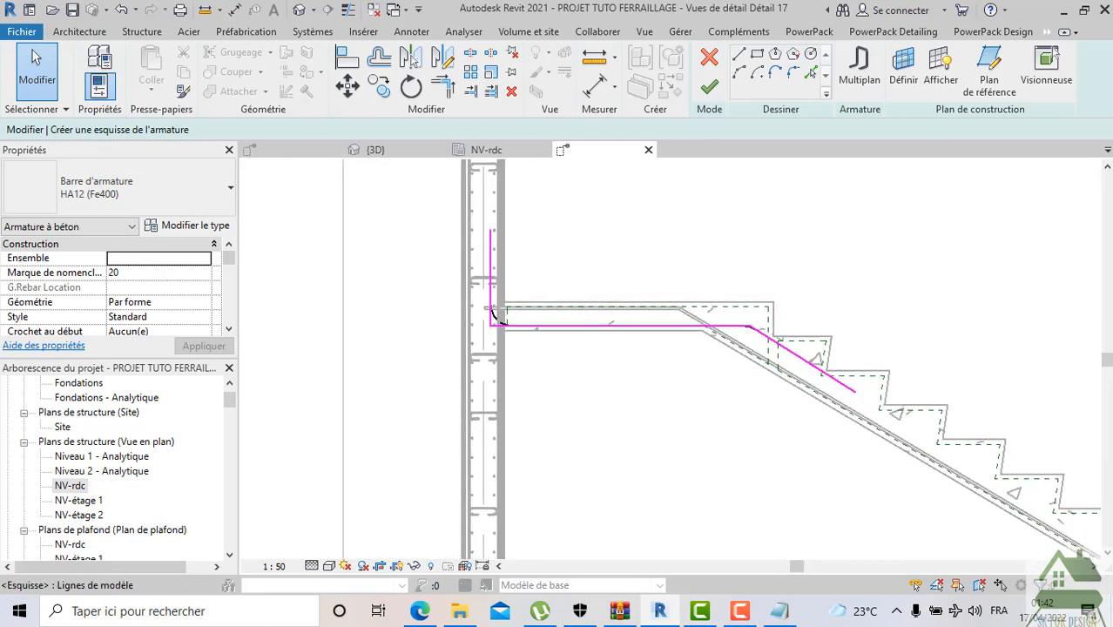
# Check the wall-anchored HA12 bar against Thonier's PDF drawing, finish its sketch and leave rebar placement
pyautogui.click(420, 610)
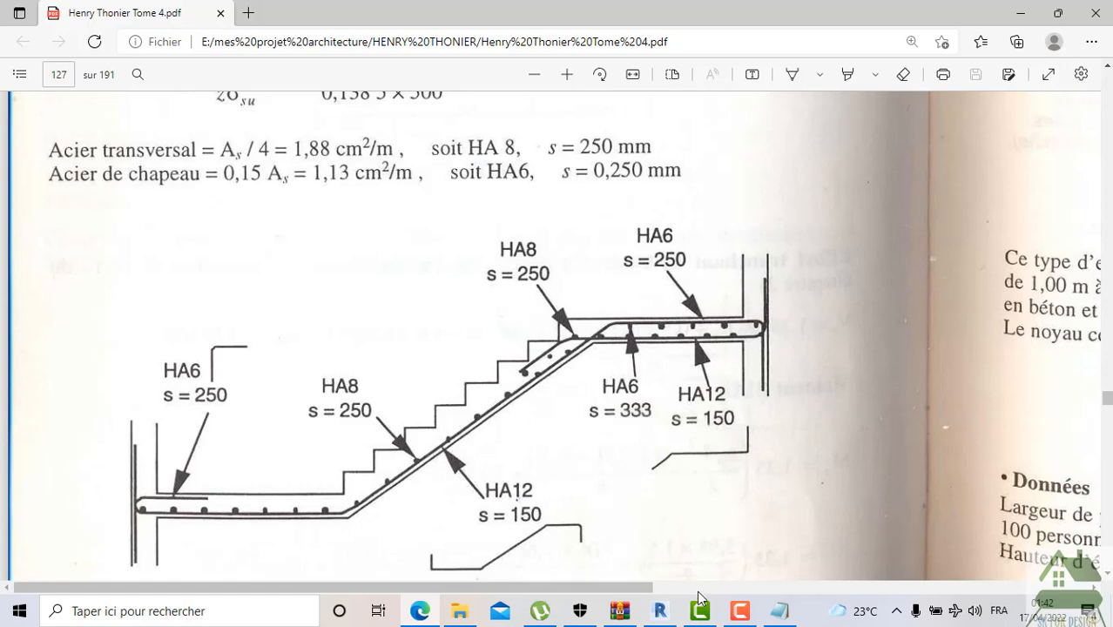
pyautogui.click(660, 614)
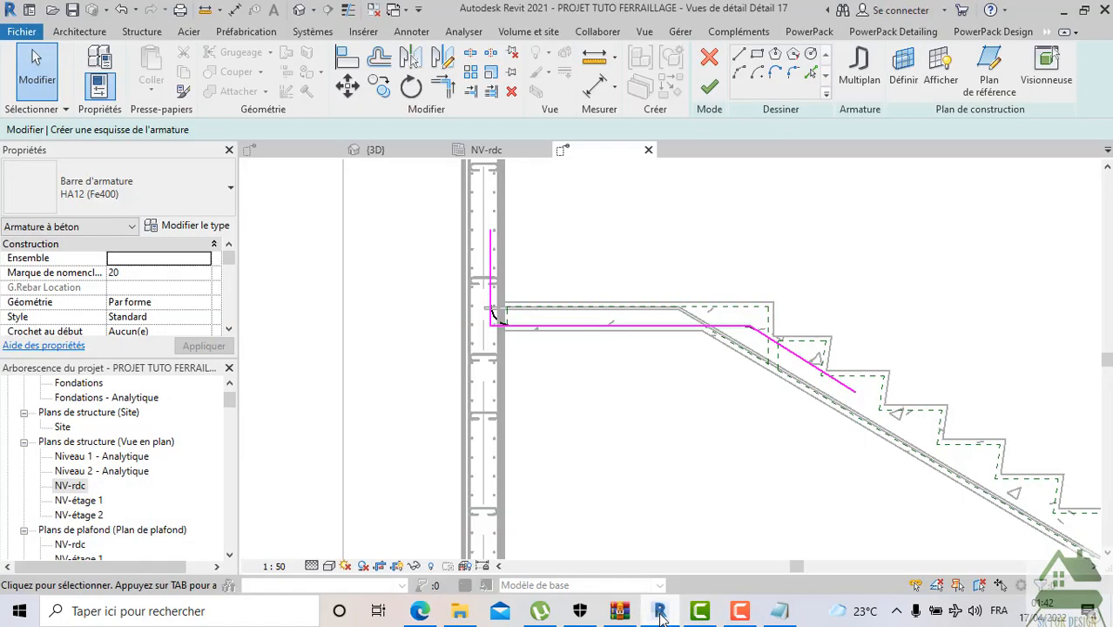
pyautogui.click(708, 86)
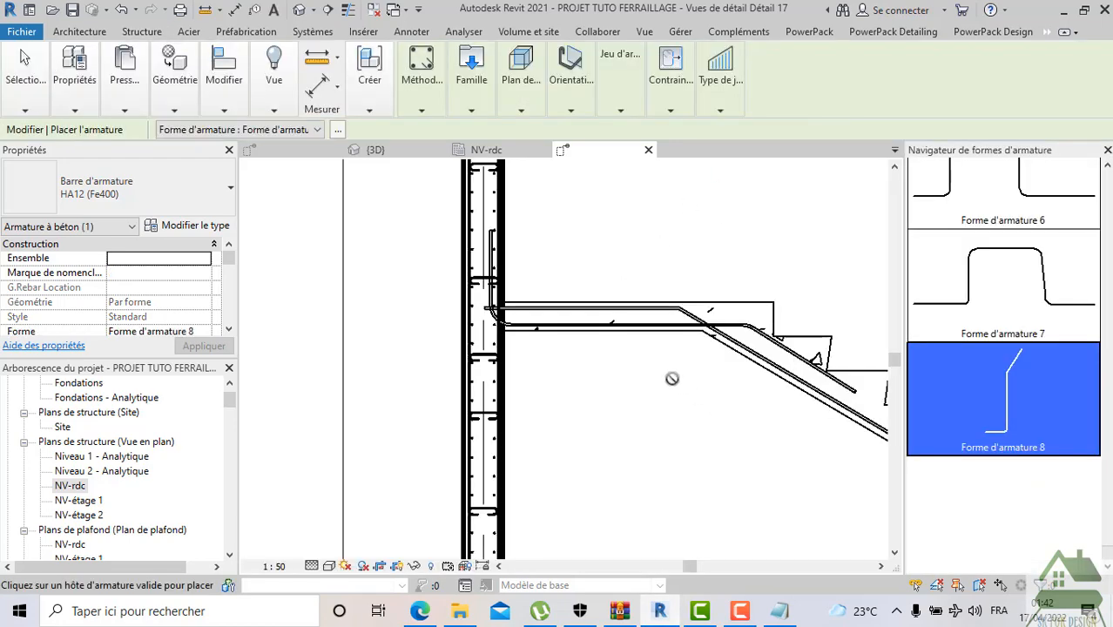
pyautogui.moveTo(657, 354); pyautogui.dragTo(499, 362, button='middle')
pyautogui.scroll(-1, 499, 362)
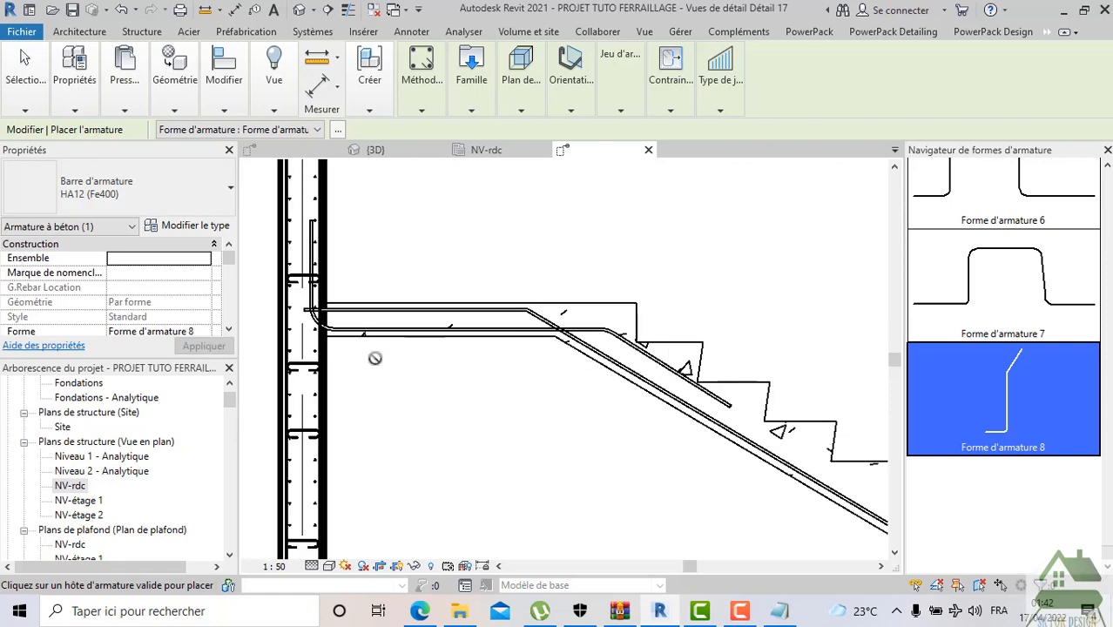
pyautogui.scroll(-2, 374, 358)
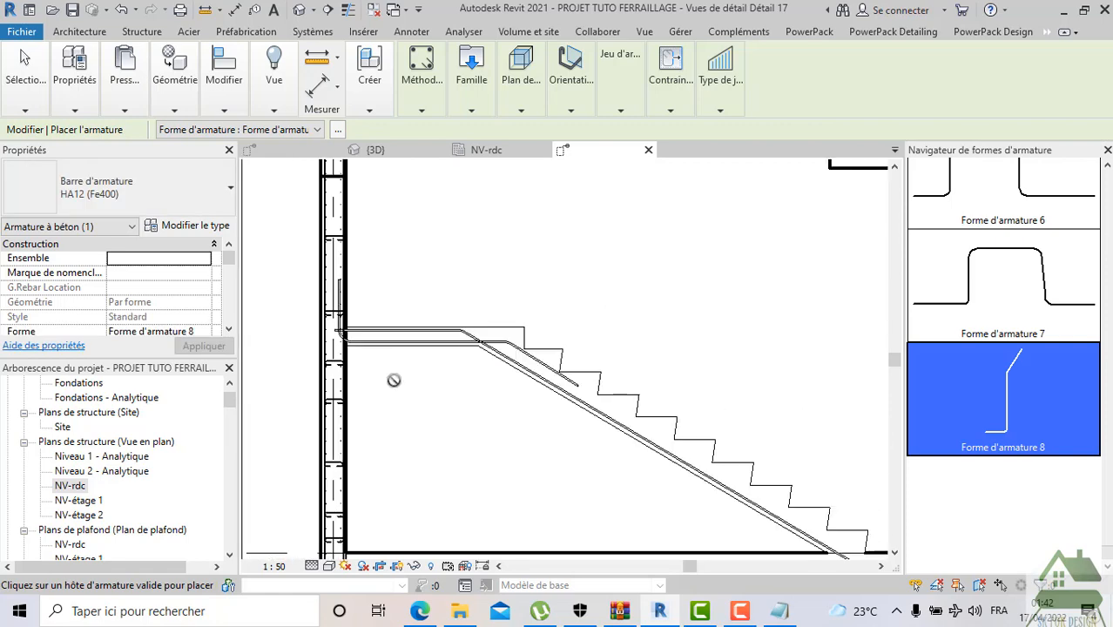
pyautogui.moveTo(393, 379); pyautogui.dragTo(397, 335, button='middle')
pyautogui.scroll(3, 357, 316)
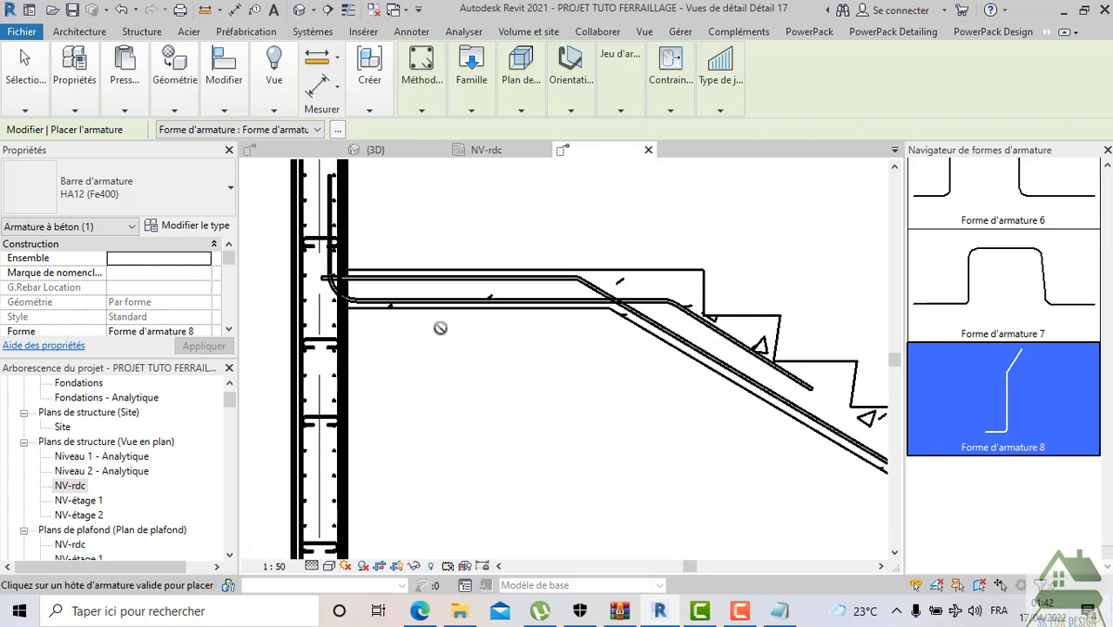
pyautogui.scroll(-1, 454, 346)
pyautogui.press('Escape')
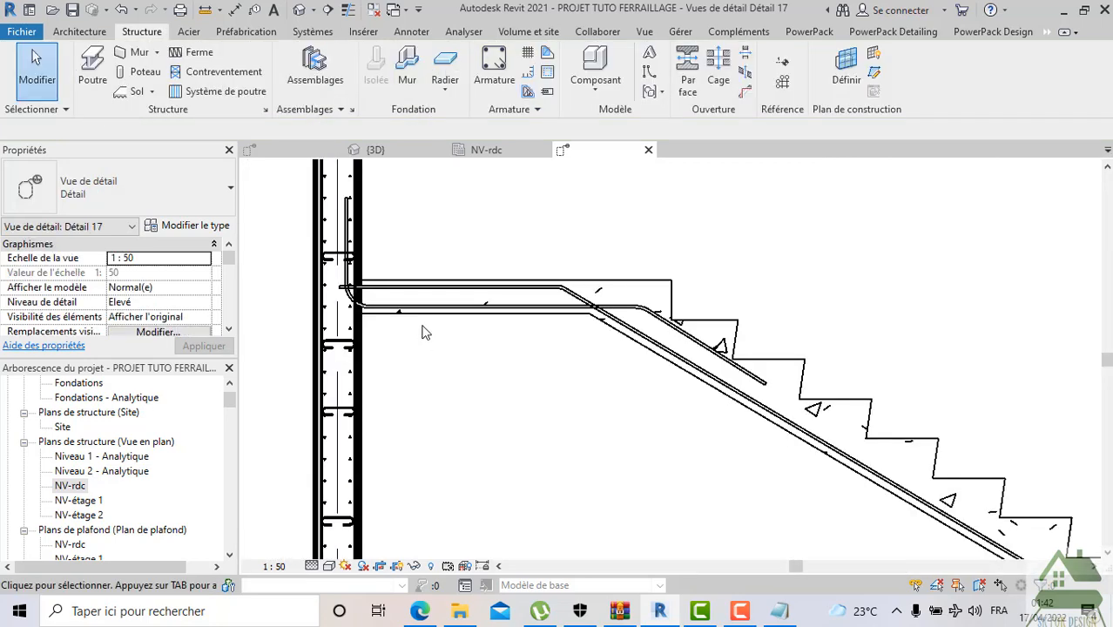
# Try a Standard - 90 deg. start hook on the long HA12 bar running through the landing and flight
pyautogui.click(411, 295)
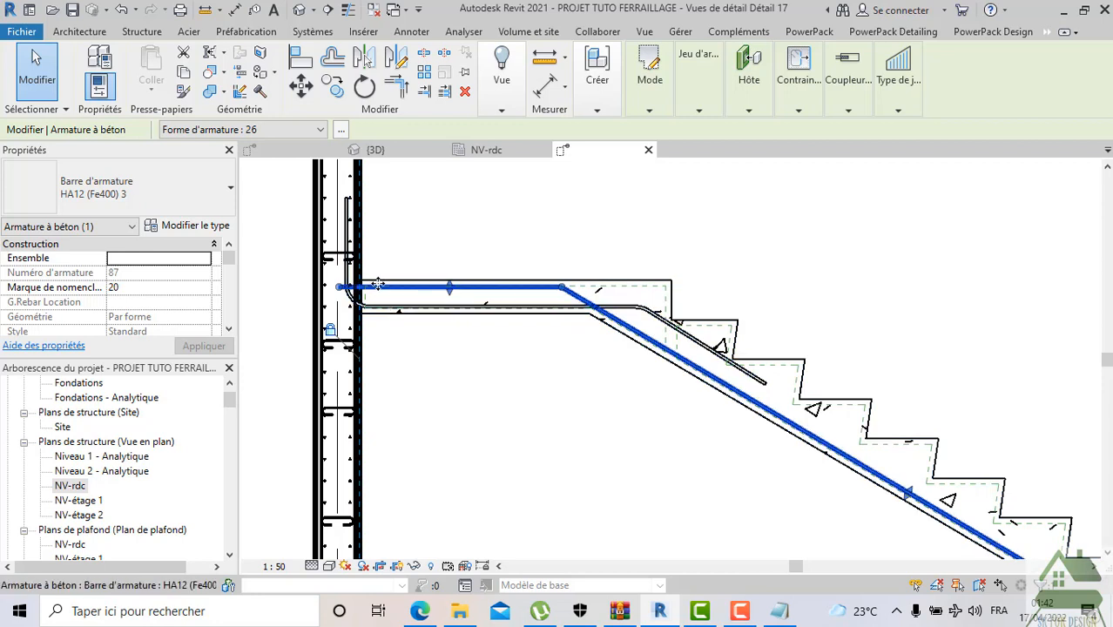
pyautogui.scroll(-1, 216, 301)
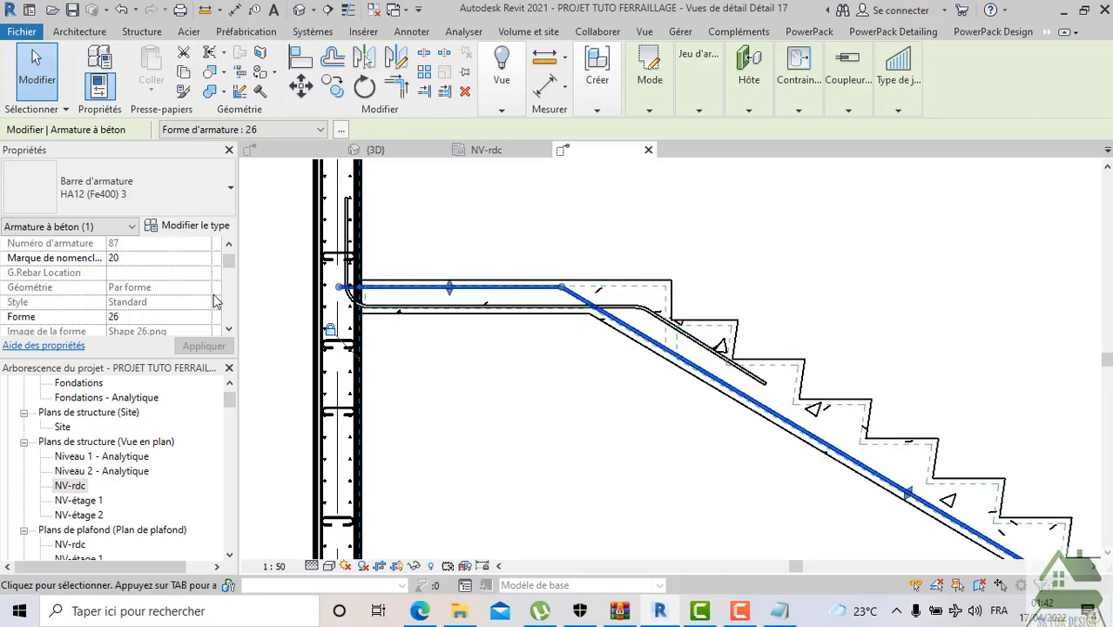
pyautogui.scroll(-1, 215, 301)
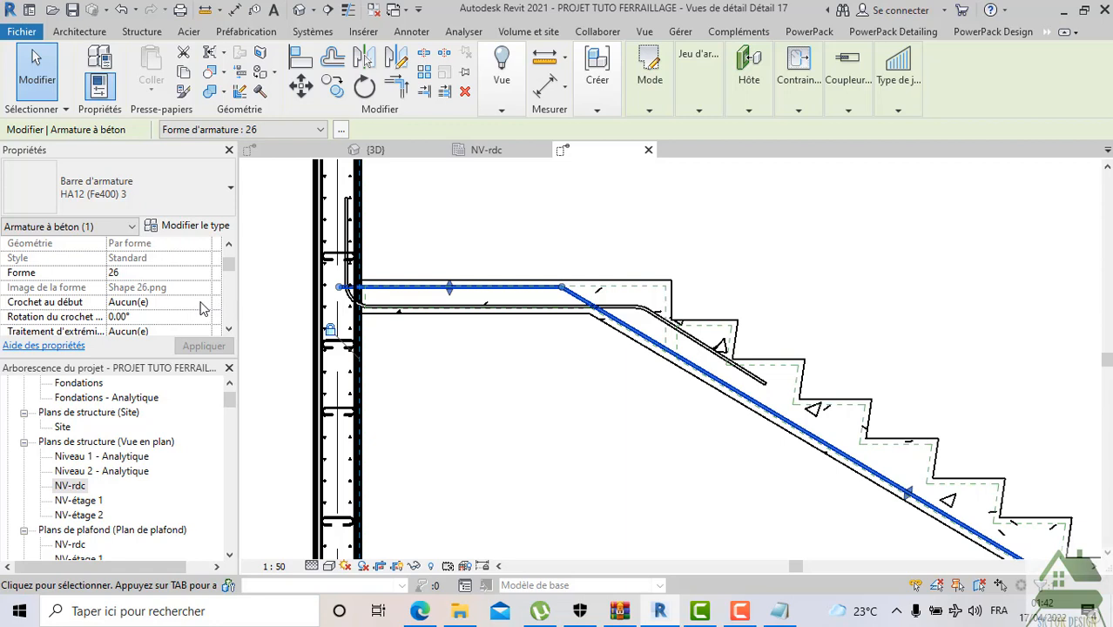
pyautogui.click(204, 302)
pyautogui.click(203, 302)
pyautogui.click(181, 327)
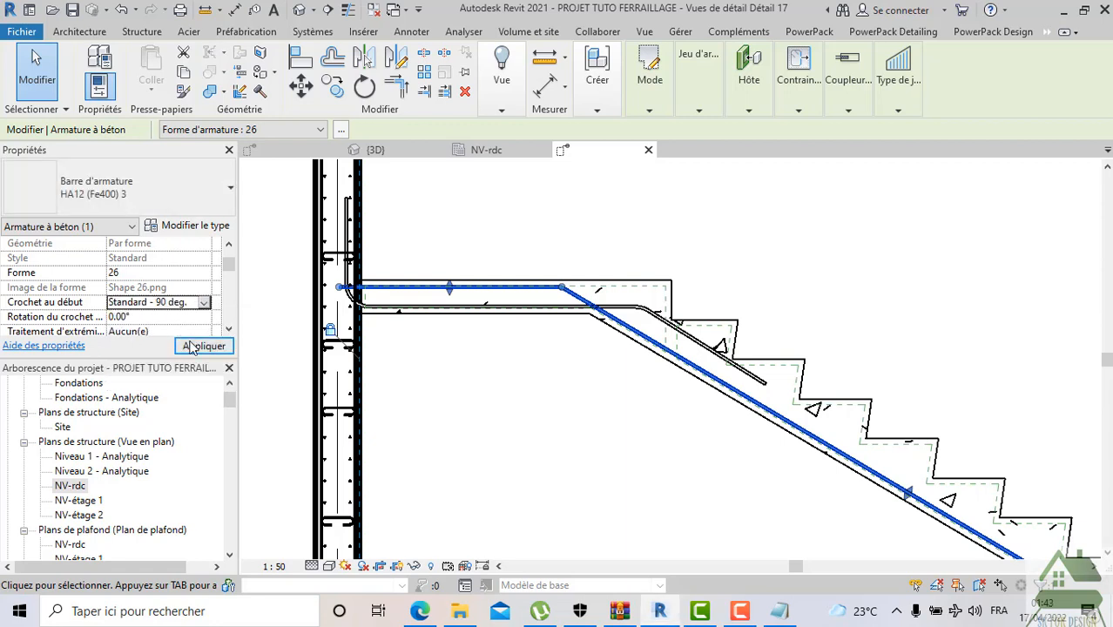
pyautogui.click(199, 346)
# Reset the long HA12 bar's start hook to Aucun(e) and set its end hook to Standard - 90 deg
pyautogui.click(202, 302)
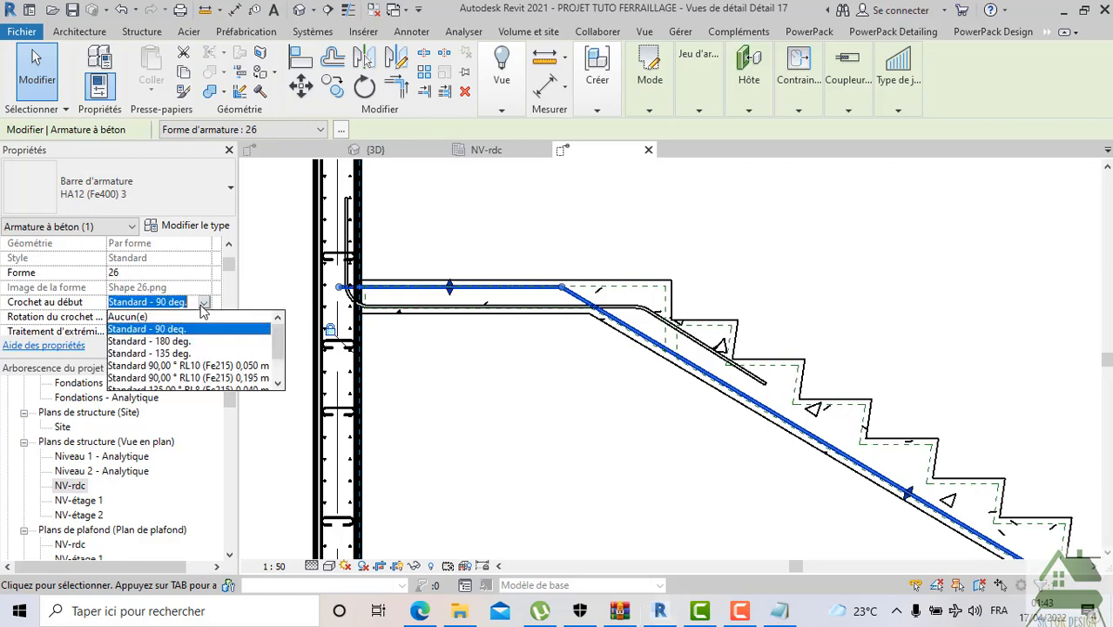
pyautogui.click(185, 315)
pyautogui.scroll(-1, 178, 322)
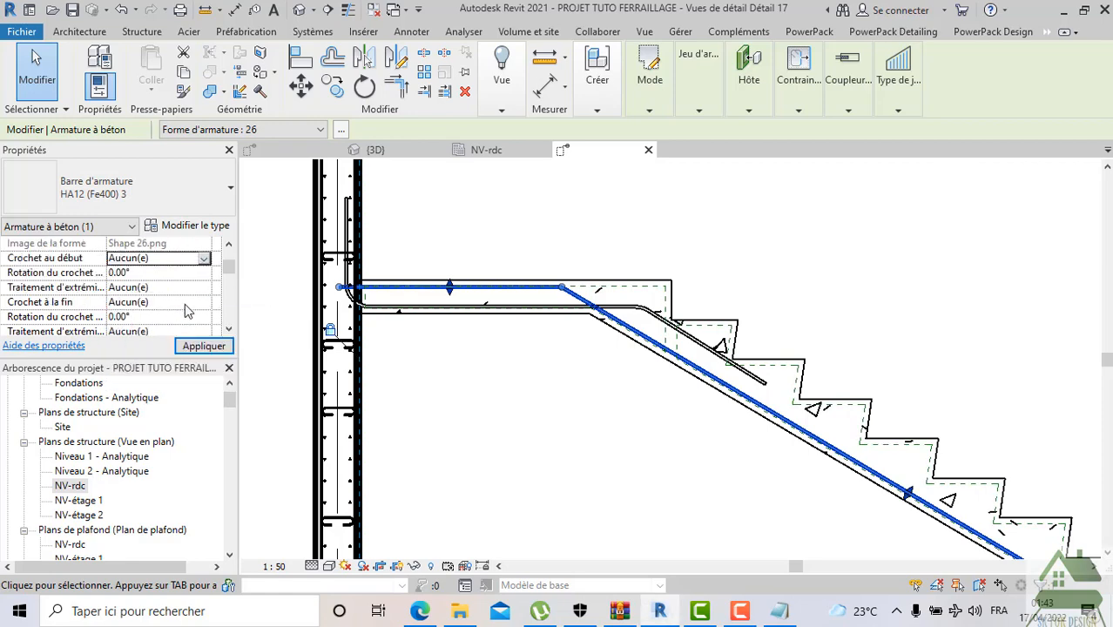
pyautogui.click(202, 302)
pyautogui.click(202, 302)
pyautogui.click(181, 326)
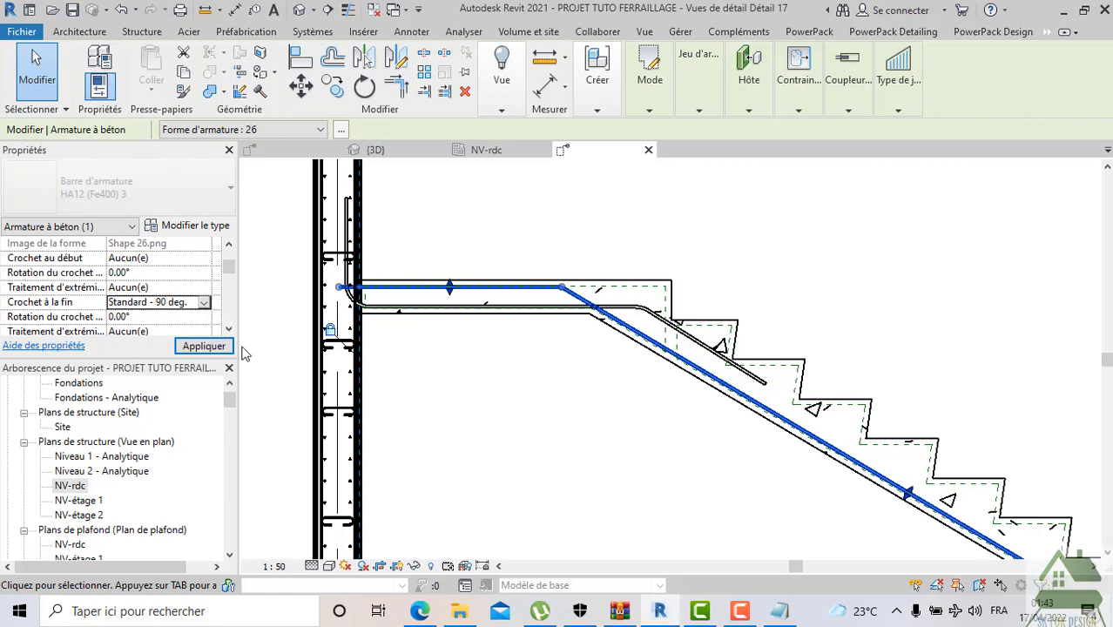
pyautogui.click(206, 346)
pyautogui.click(406, 390)
pyautogui.scroll(-1, 413, 389)
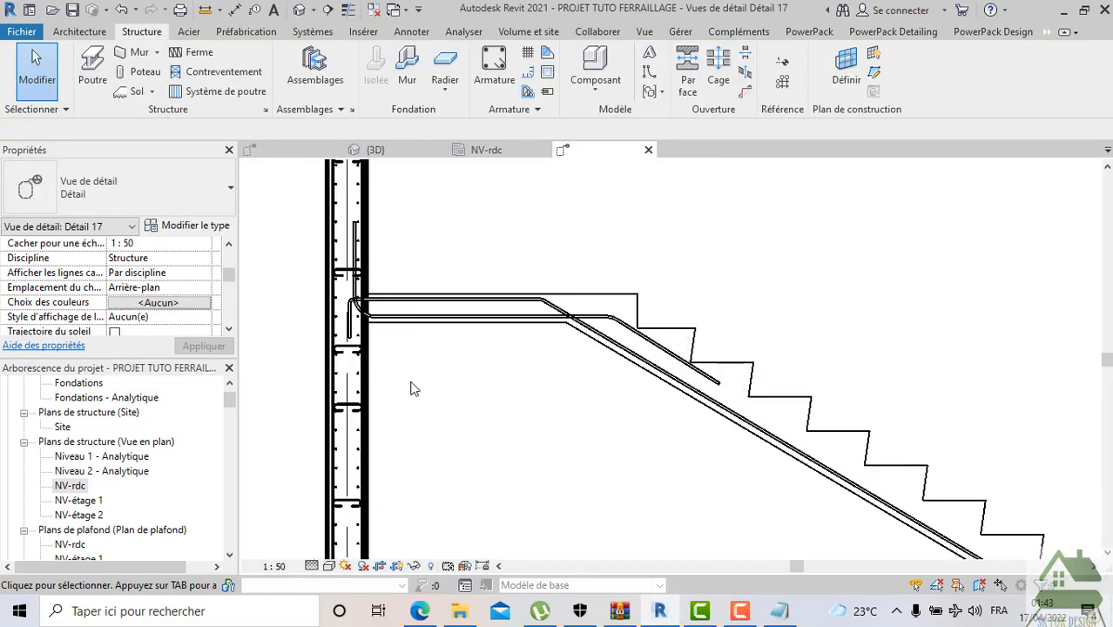
# Distribute the wall-anchored HA12 landing bar as a set with the Espacement maximum layout at 150 mm spacing
pyautogui.moveTo(500, 393); pyautogui.dragTo(350, 369, button='middle')
pyautogui.scroll(-2, 527, 378)
pyautogui.moveTo(576, 392); pyautogui.dragTo(647, 363, button='middle')
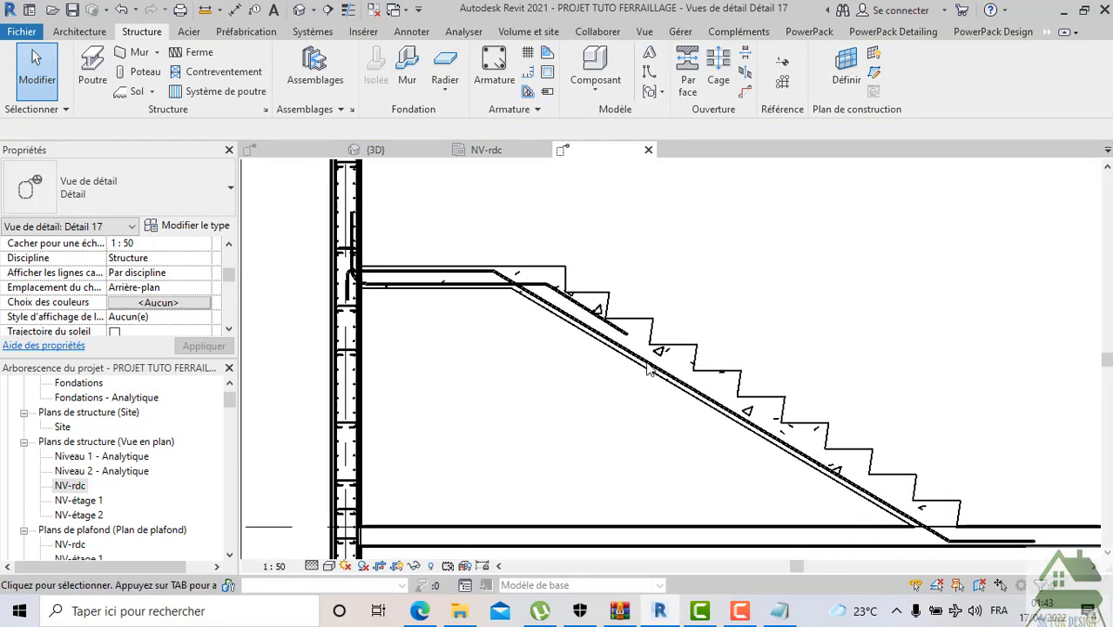
pyautogui.scroll(1, 566, 312)
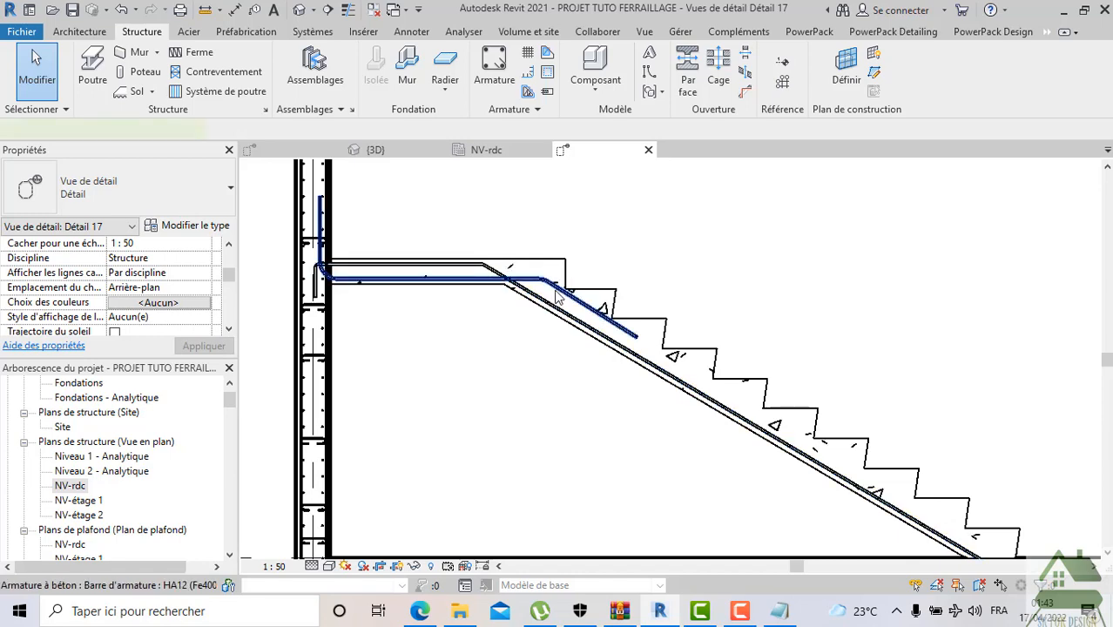
pyautogui.click(557, 297)
pyautogui.click(667, 114)
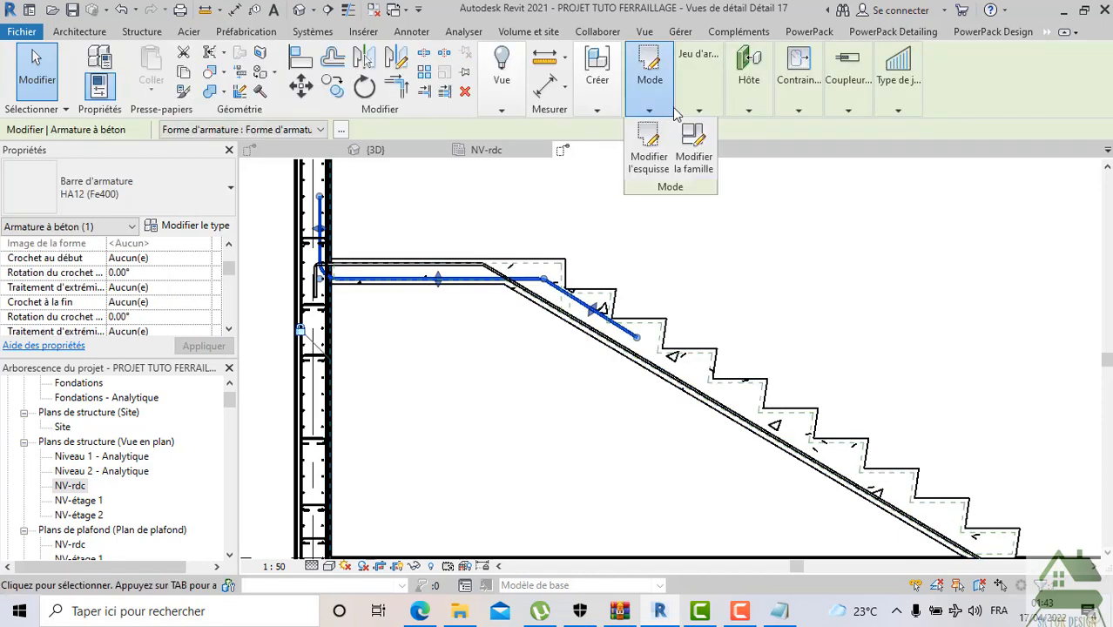
pyautogui.moveTo(689, 109)
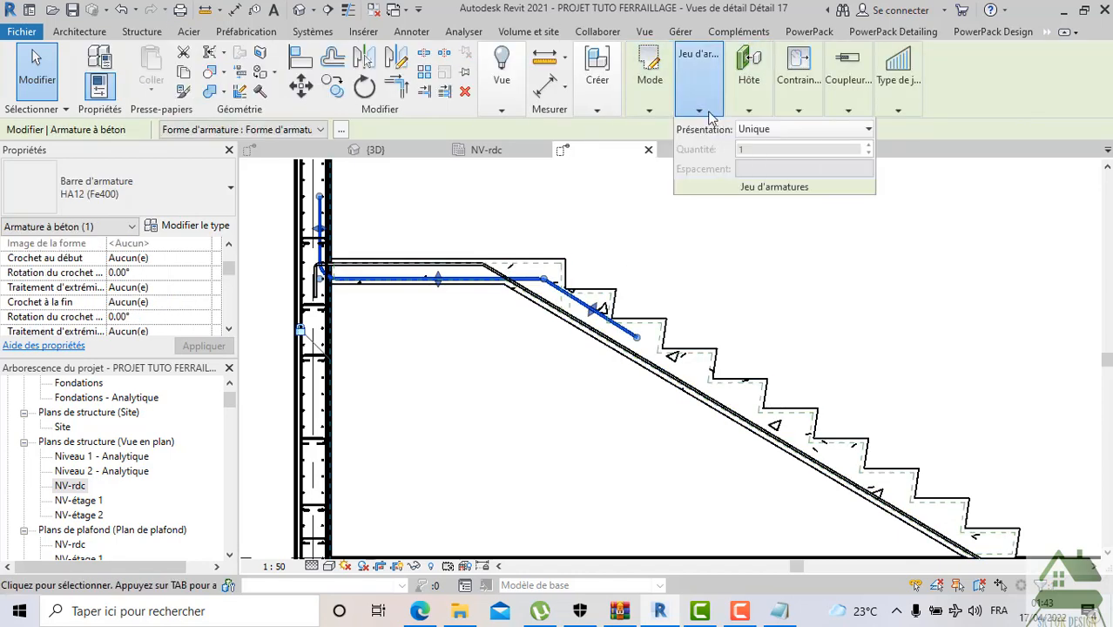
pyautogui.click(751, 131)
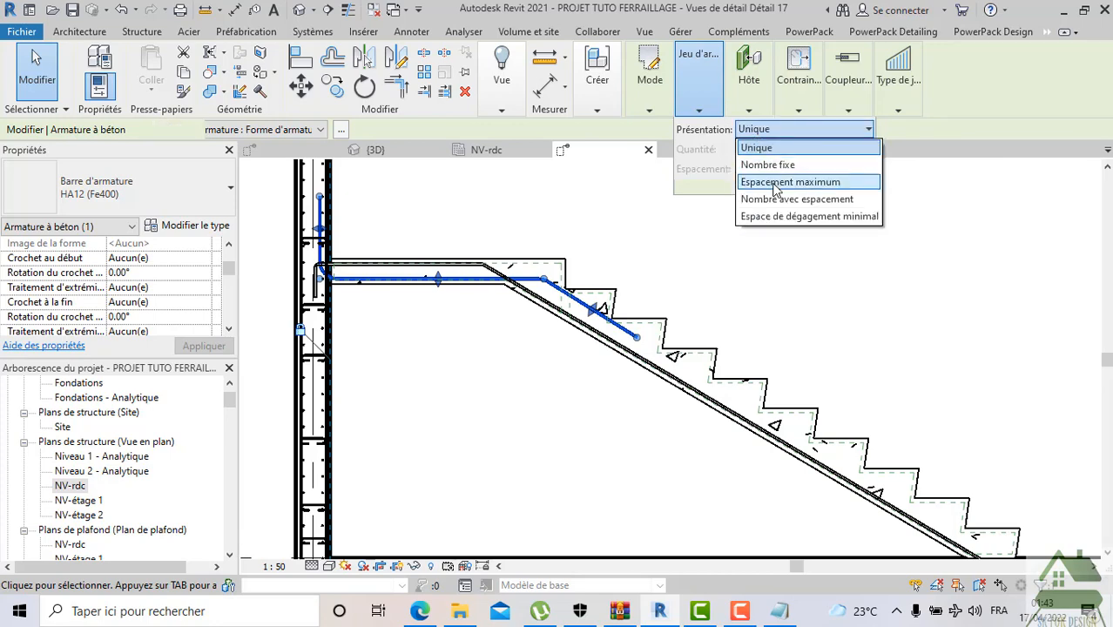
pyautogui.click(775, 185)
pyautogui.moveTo(786, 168); pyautogui.dragTo(719, 179)
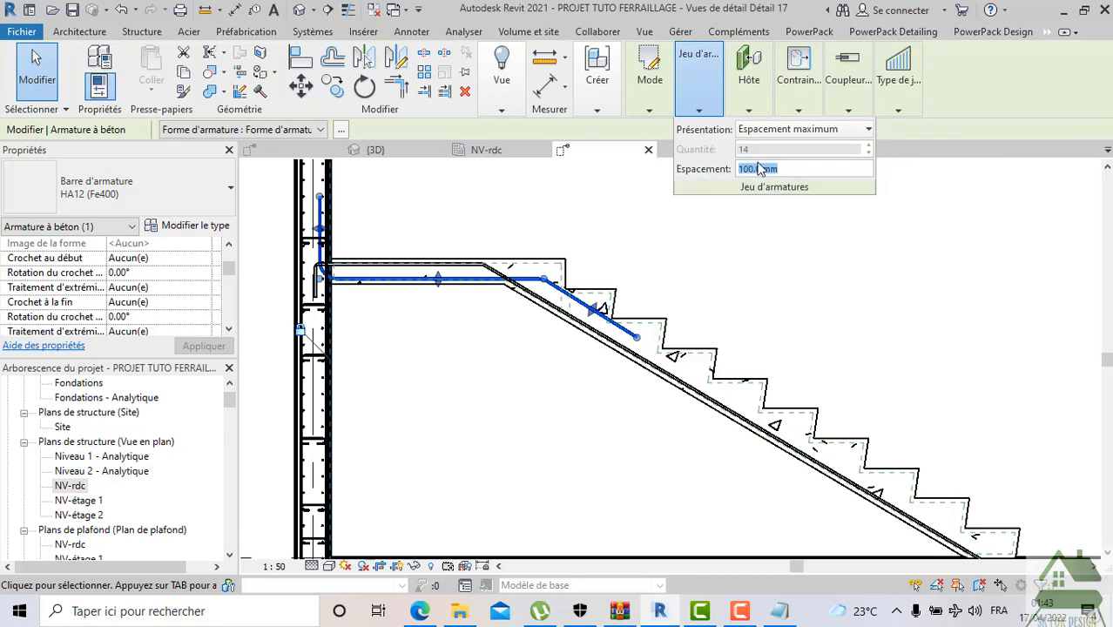
pyautogui.write('150')
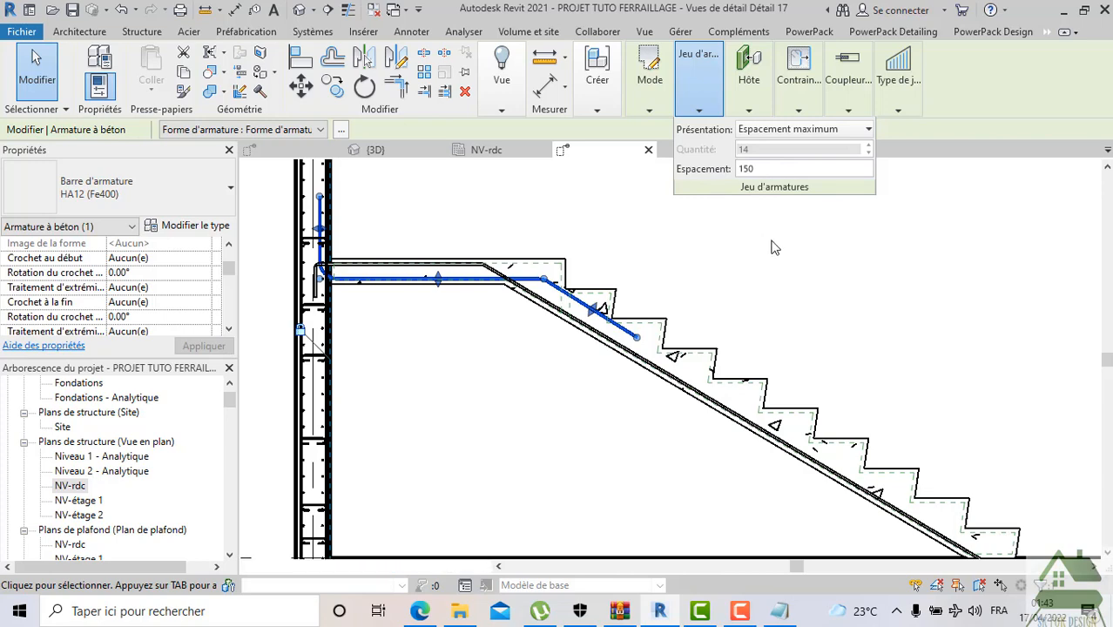
pyautogui.click(715, 290)
# Examine how the two HA12 bars run through the landing and cross at the top of the flight
pyautogui.scroll(-2, 676, 292)
pyautogui.moveTo(676, 293); pyautogui.dragTo(673, 280, button='middle')
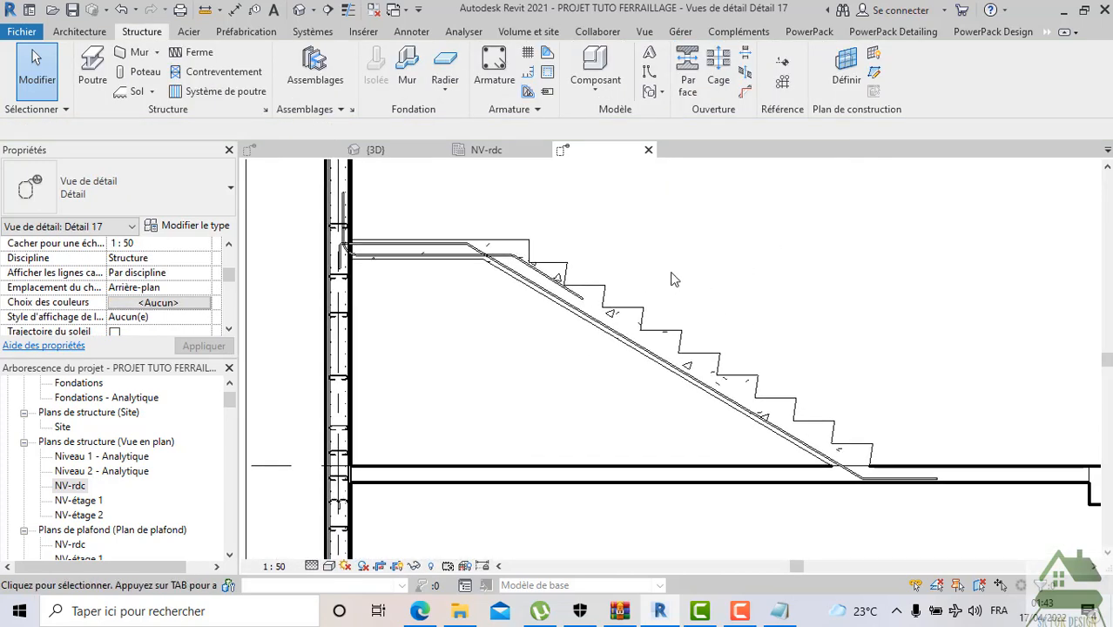
pyautogui.scroll(4, 425, 261)
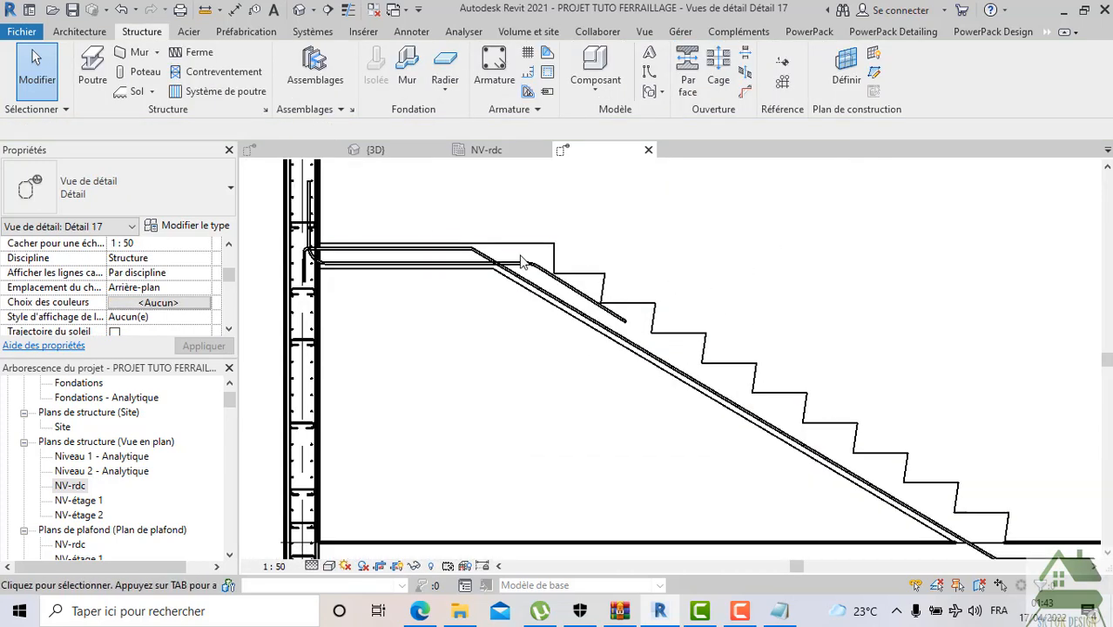
pyautogui.scroll(-2, 313, 252)
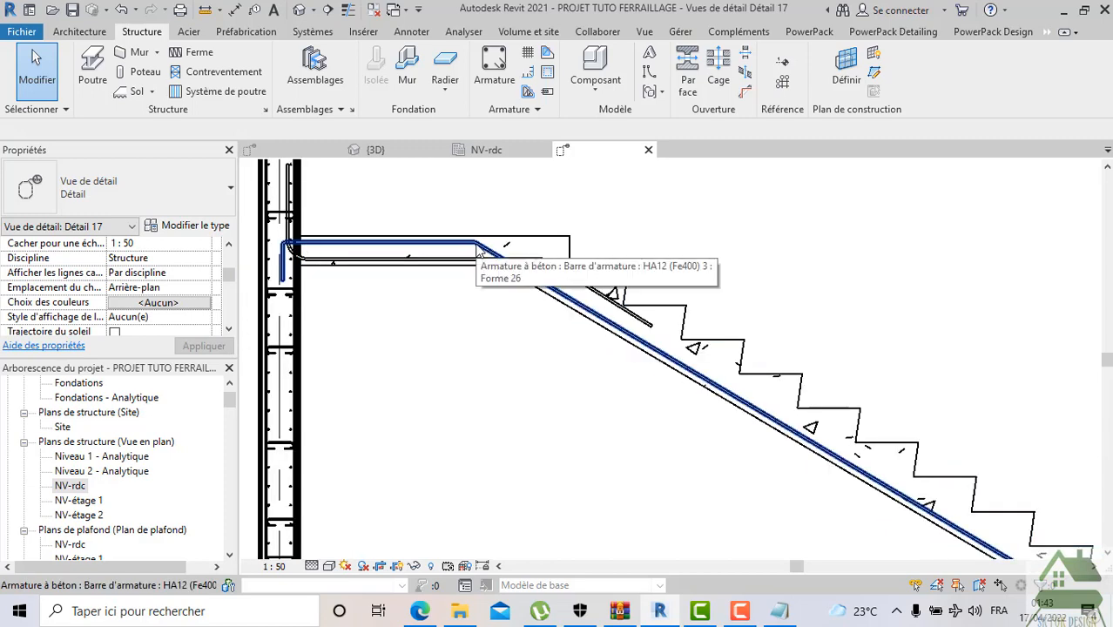
pyautogui.scroll(3, 350, 246)
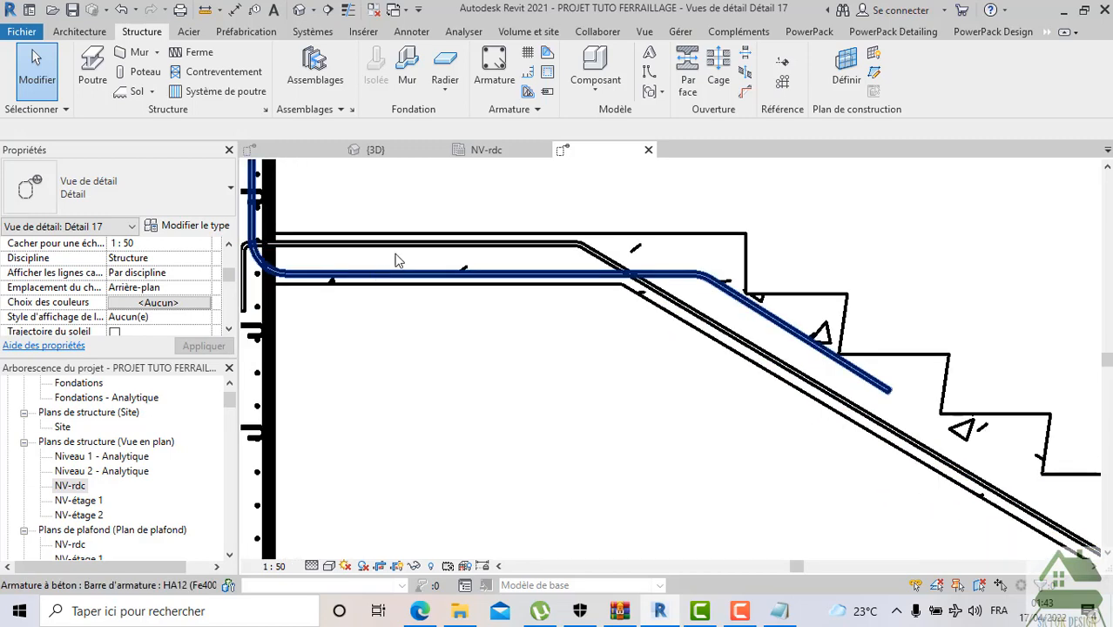
pyautogui.click(401, 290)
pyautogui.press('Escape')
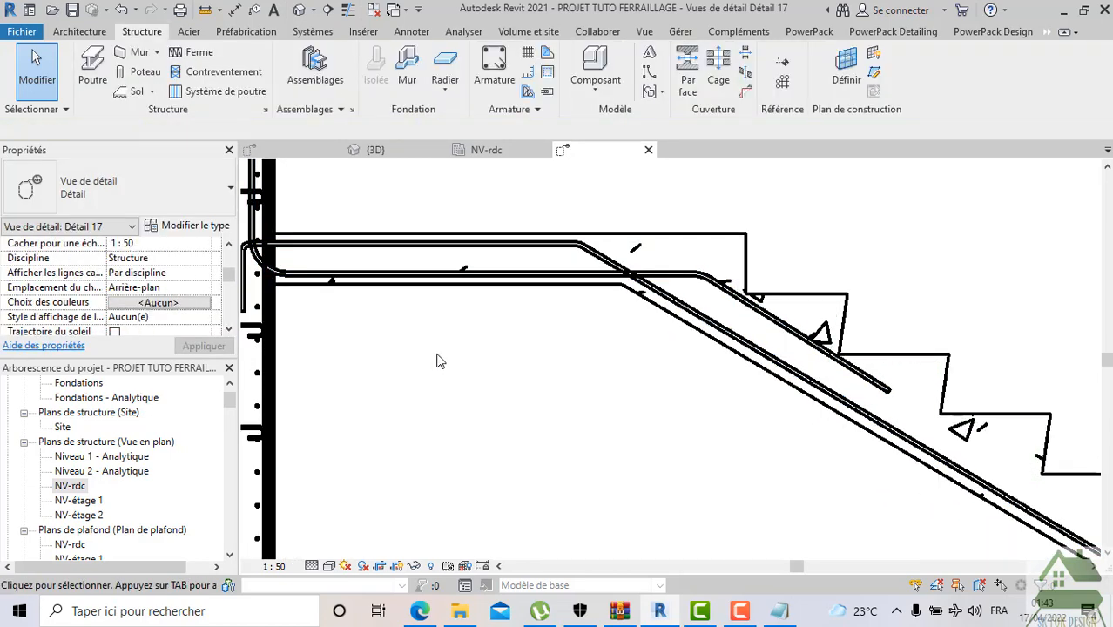
pyautogui.scroll(-3, 440, 361)
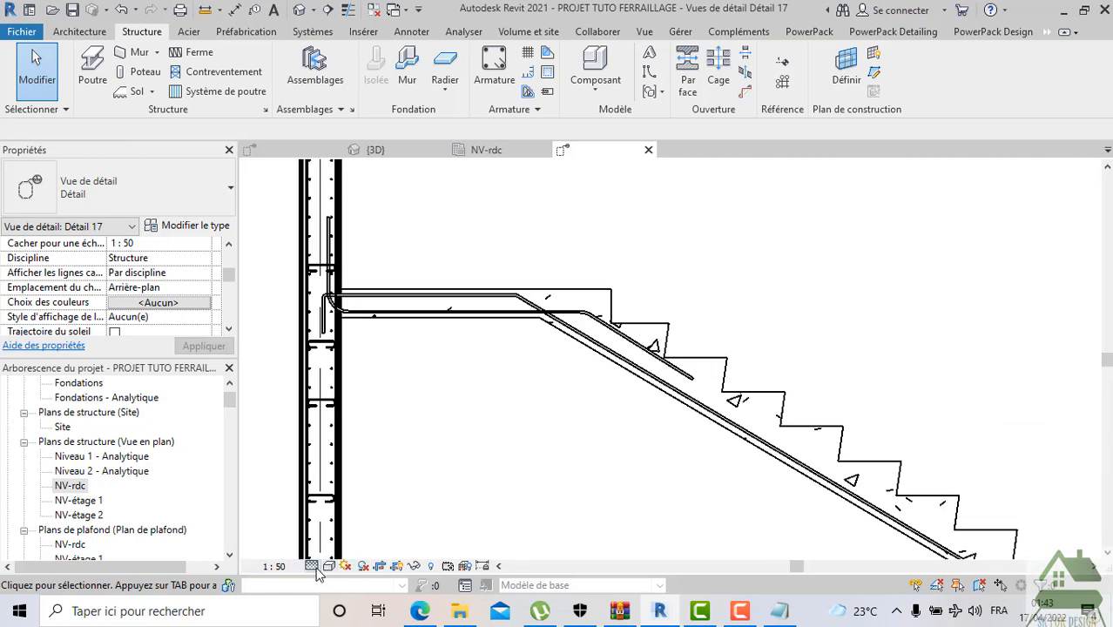
# Lower the detail level of the section view so the reinforcement is drawn as single lines
pyautogui.click(314, 567)
pyautogui.click(333, 533)
pyautogui.click(312, 566)
pyautogui.click(331, 514)
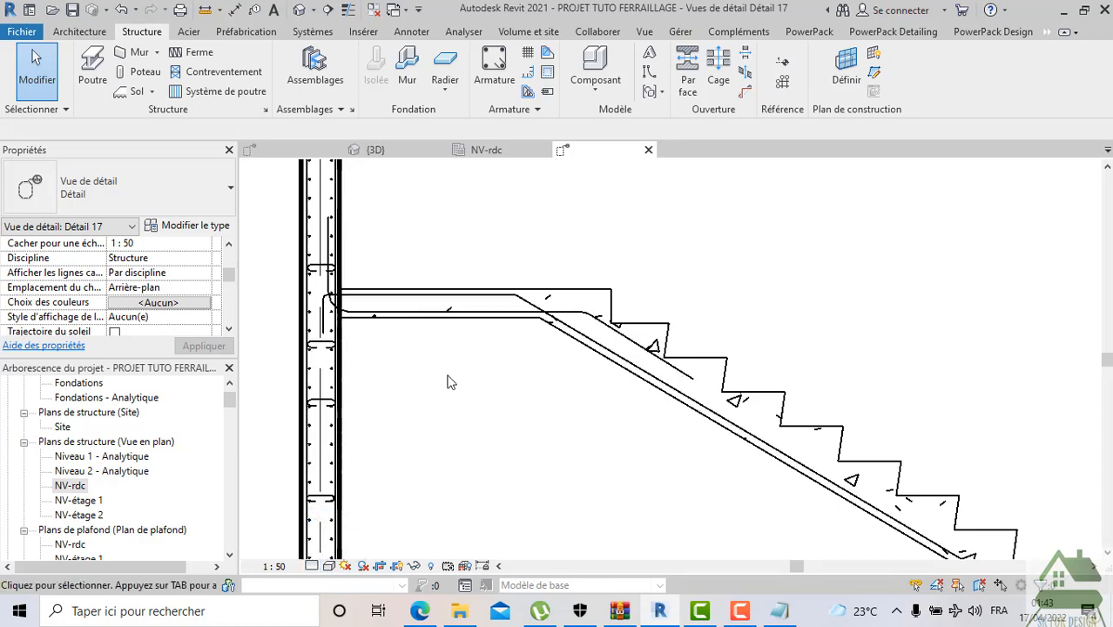
pyautogui.scroll(2, 491, 309)
pyautogui.scroll(-4, 504, 309)
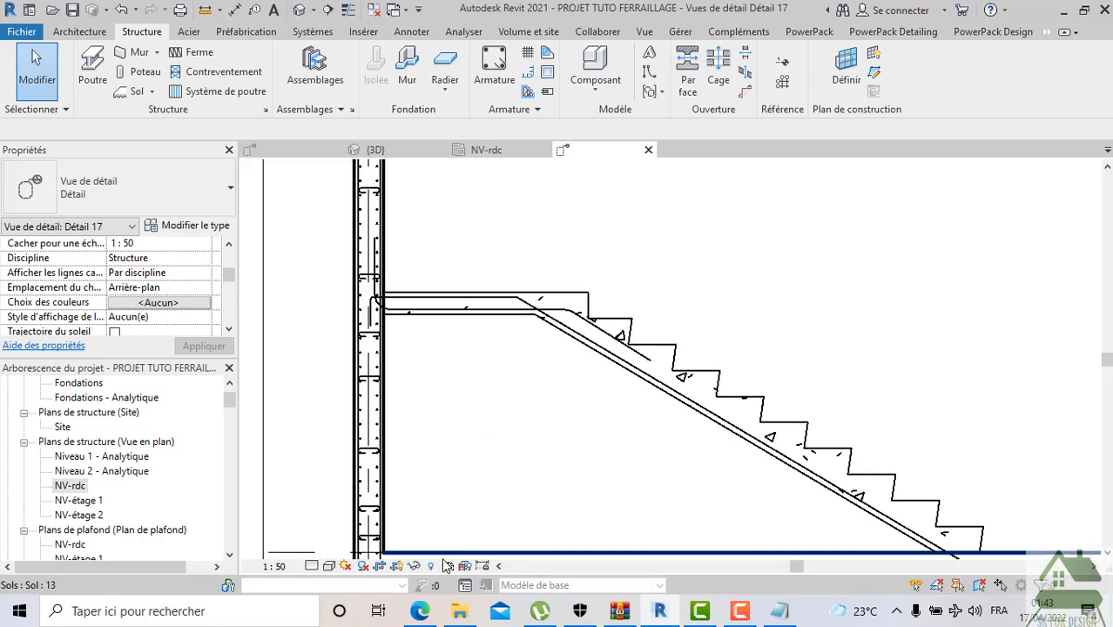
# Consult the staircase reinforcement drawing in the Thonier PDF in Edge, return to Revit and start a new HA10 (Fe400) bar
pyautogui.click(431, 615)
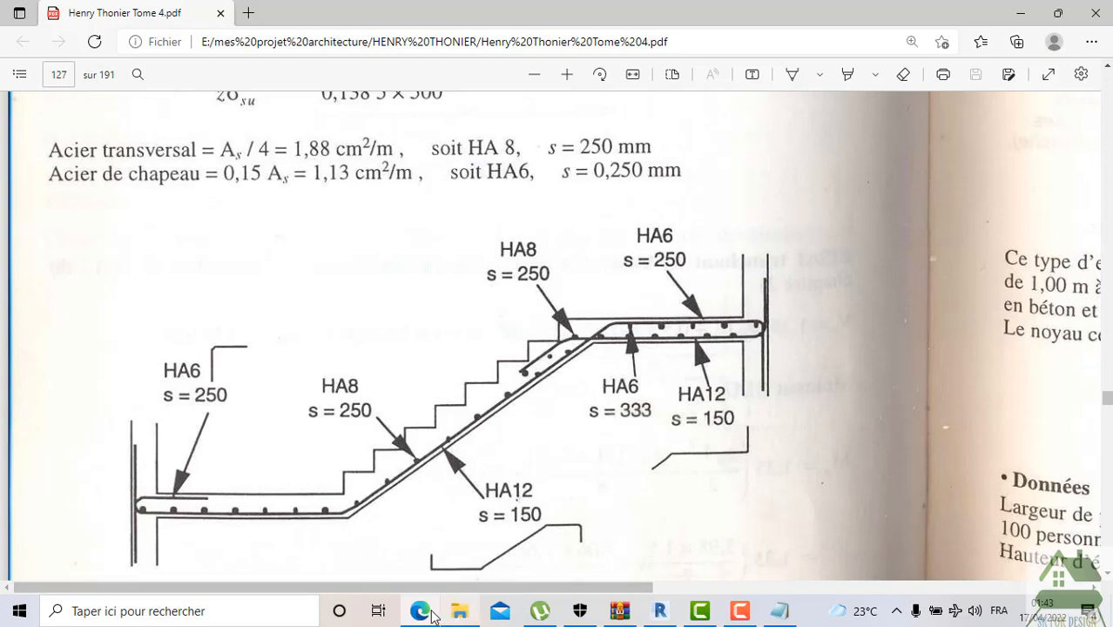
pyautogui.click(659, 610)
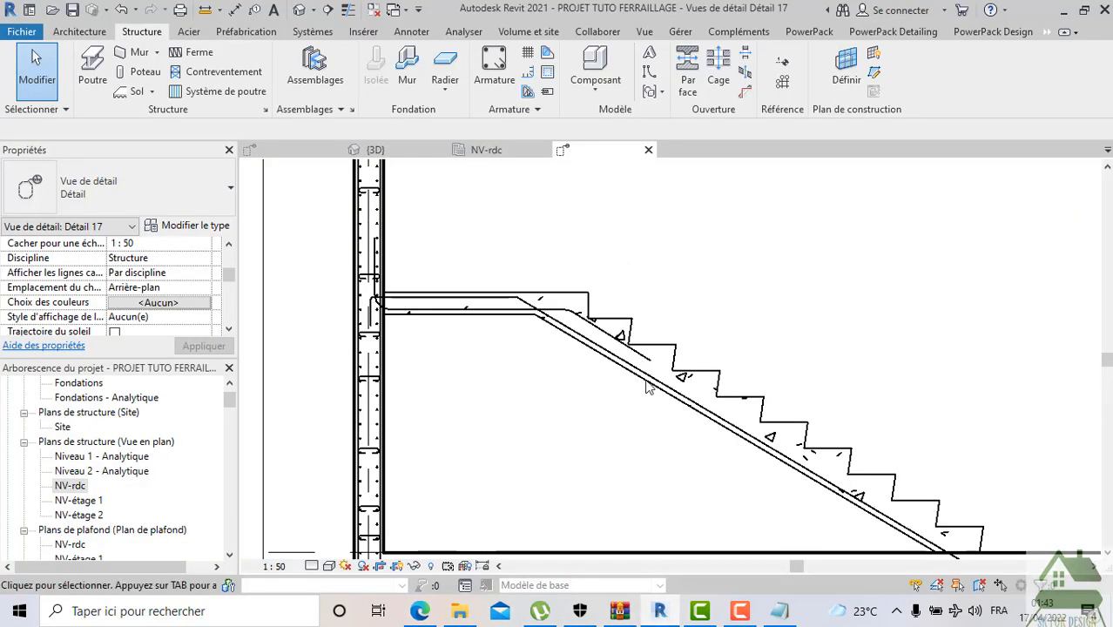
pyautogui.scroll(2, 647, 388)
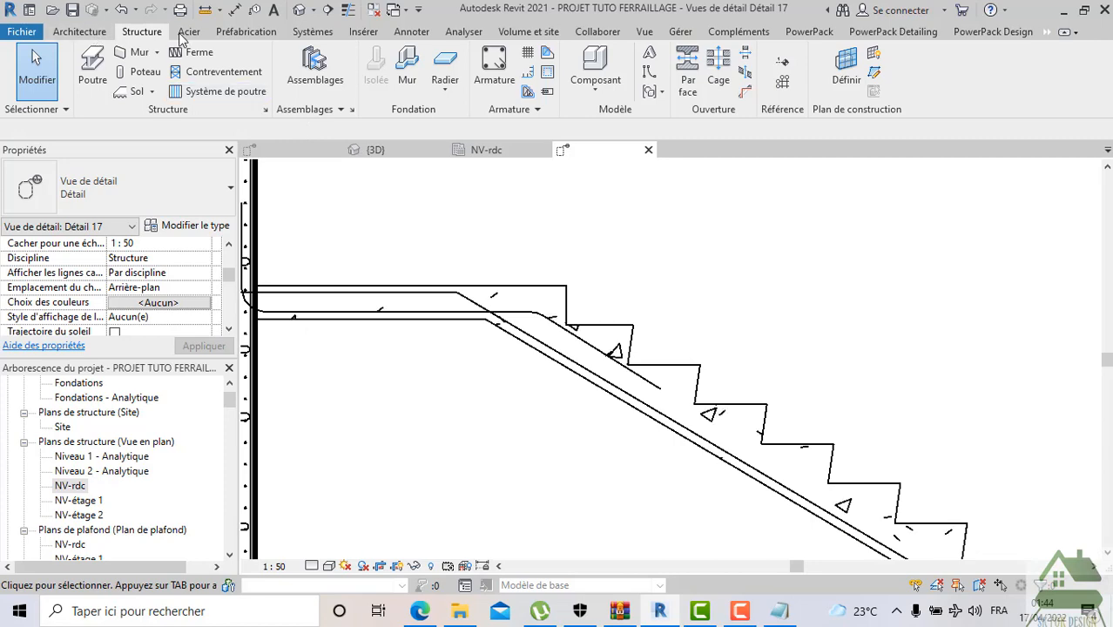
pyautogui.click(494, 69)
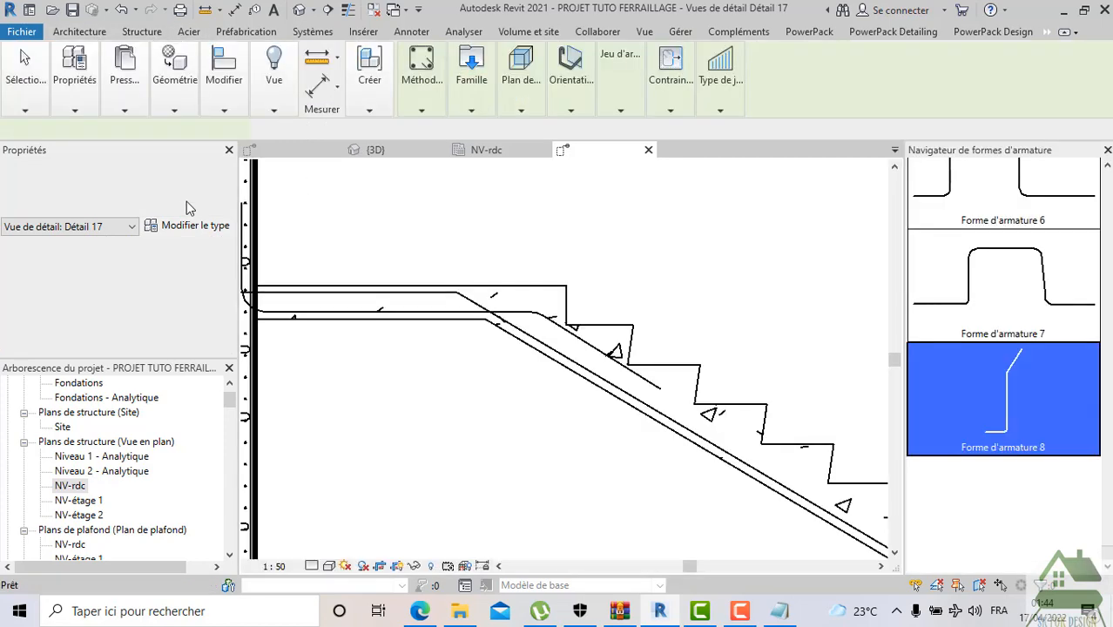
pyautogui.click(191, 193)
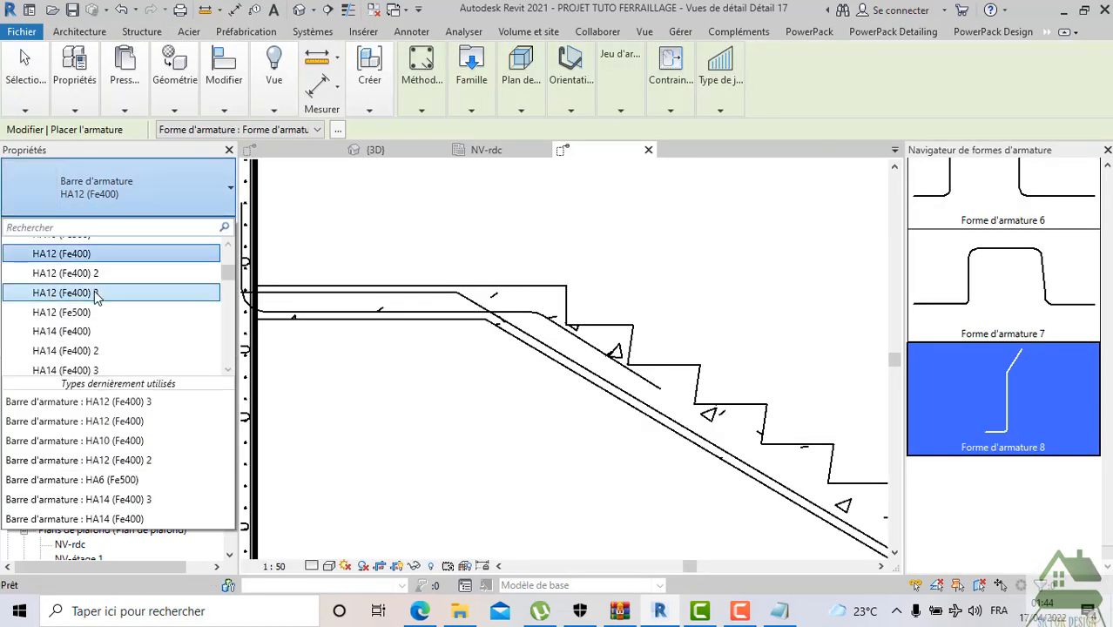
pyautogui.scroll(2, 87, 305)
pyautogui.click(81, 293)
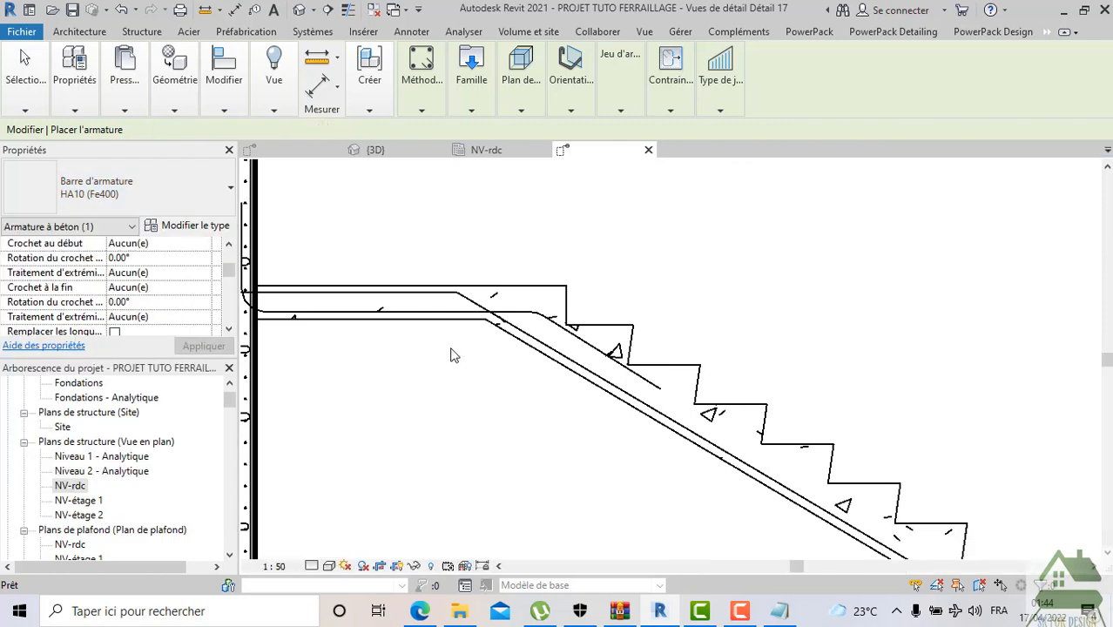
# Set the new bar's placement plane to Référence d'enrobage proche and its orientation to Perpendiculaire à l'enrobage
pyautogui.click(572, 112)
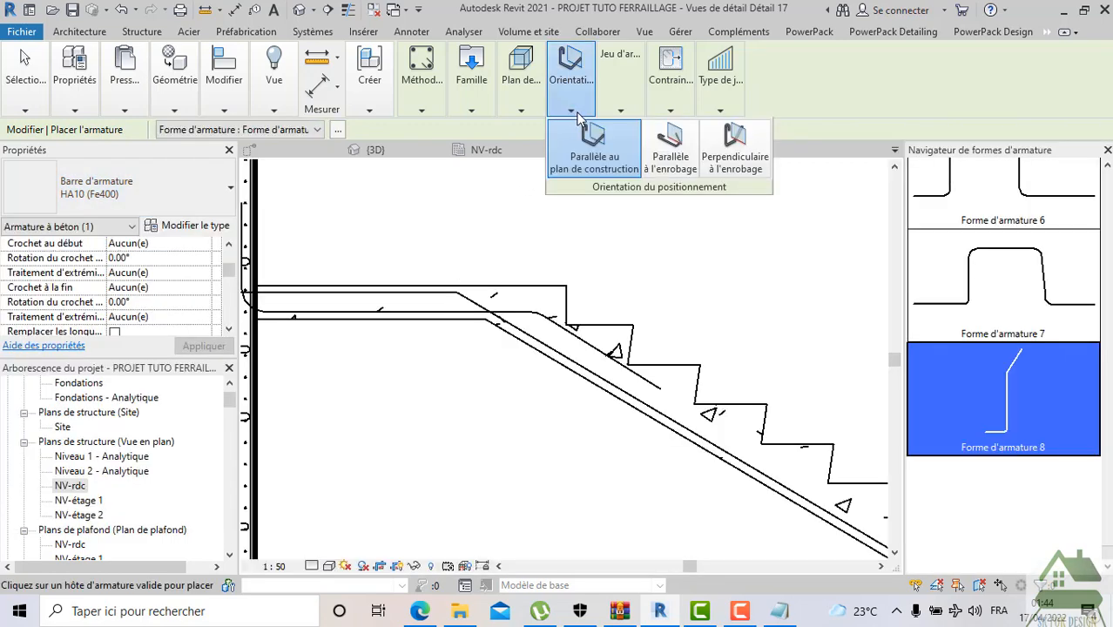
pyautogui.click(521, 110)
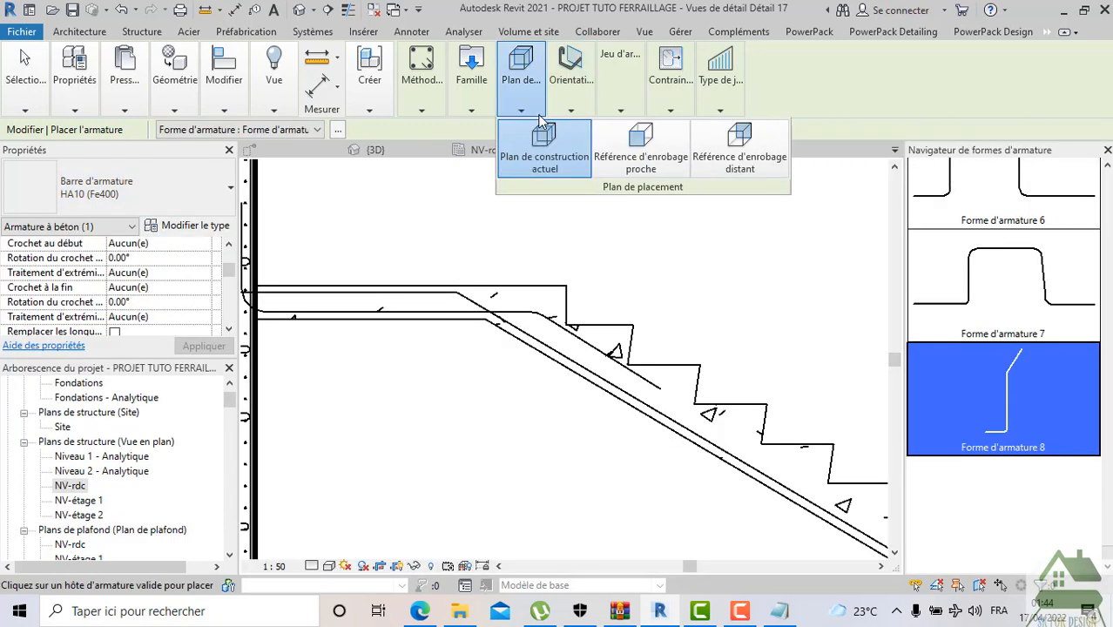
pyautogui.click(599, 160)
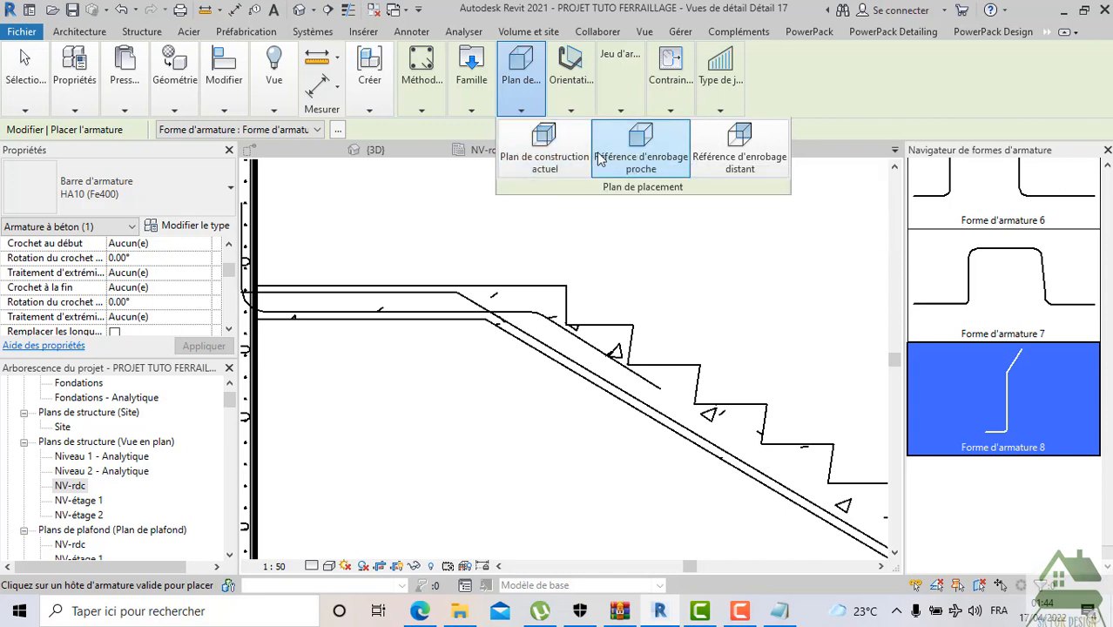
pyautogui.click(394, 304)
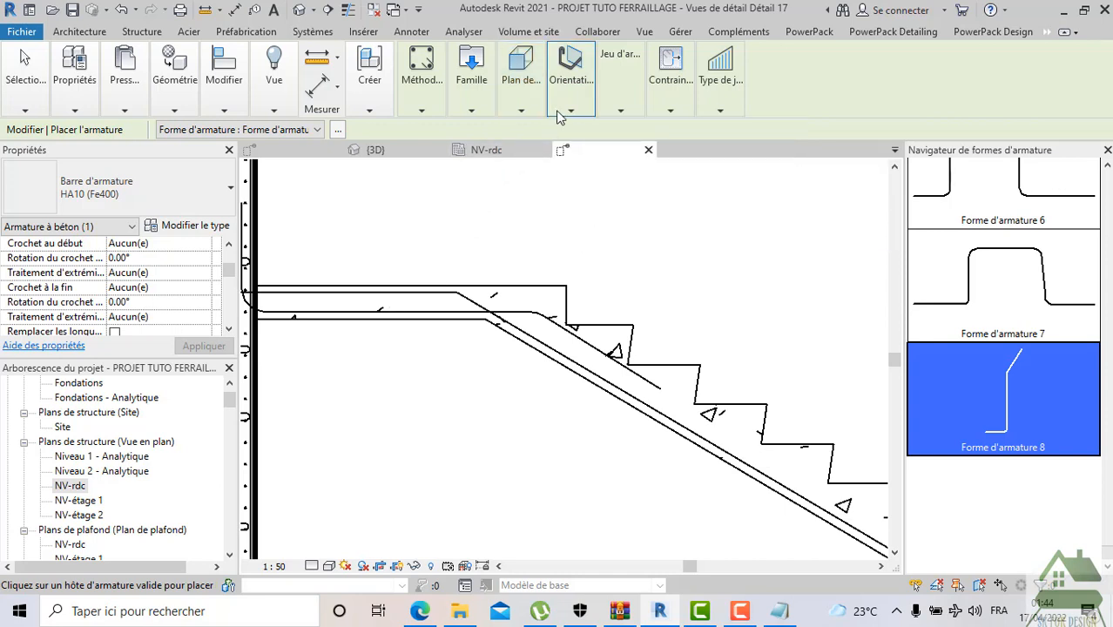
pyautogui.click(560, 117)
pyautogui.click(736, 152)
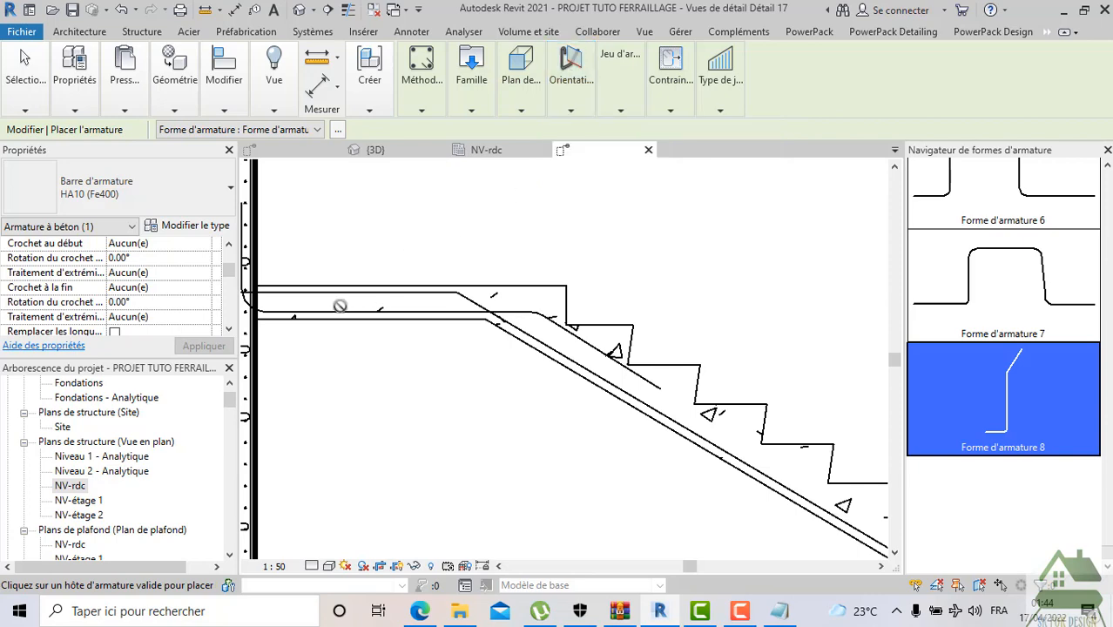
# Try Plan de construction actuel as the bar's placement plane and switch back to Référence d'enrobage proche
pyautogui.scroll(-4, 346, 302)
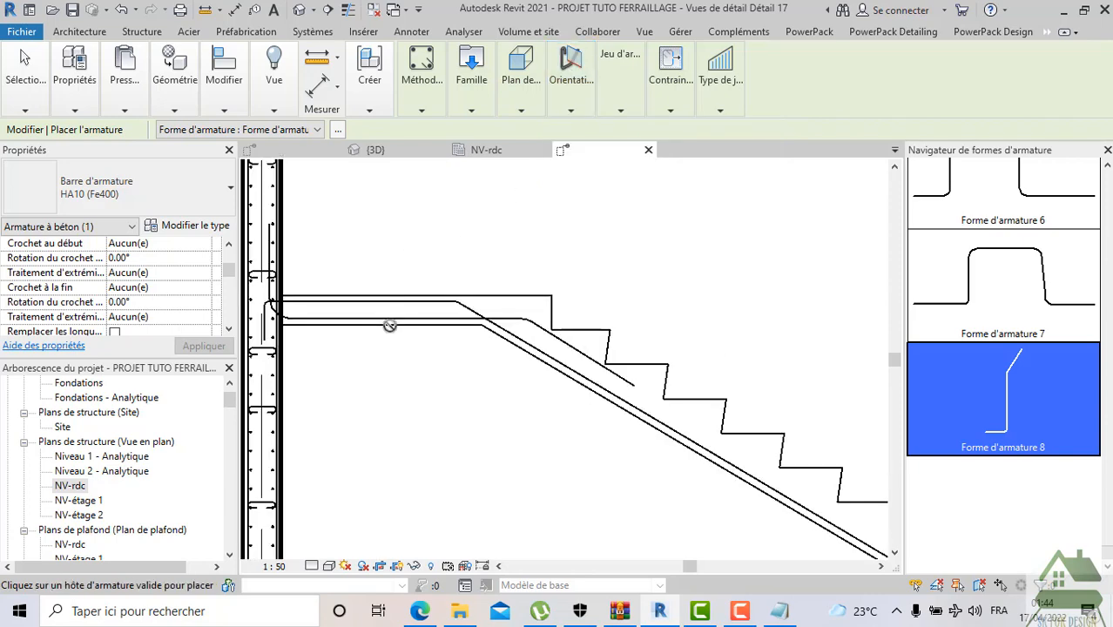
pyautogui.click(521, 92)
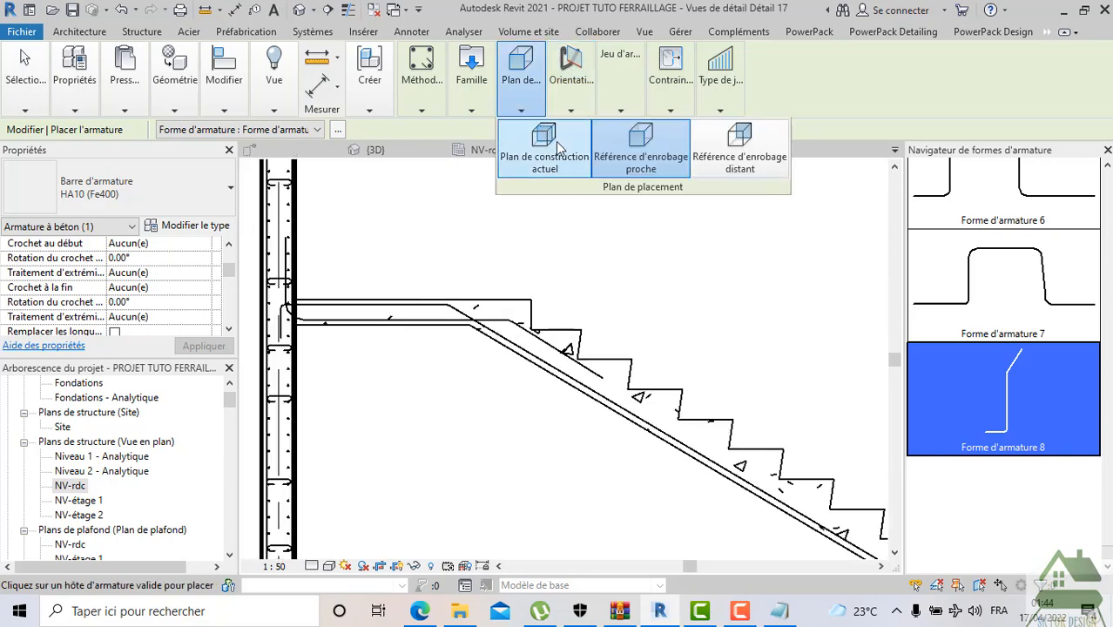
pyautogui.click(369, 309)
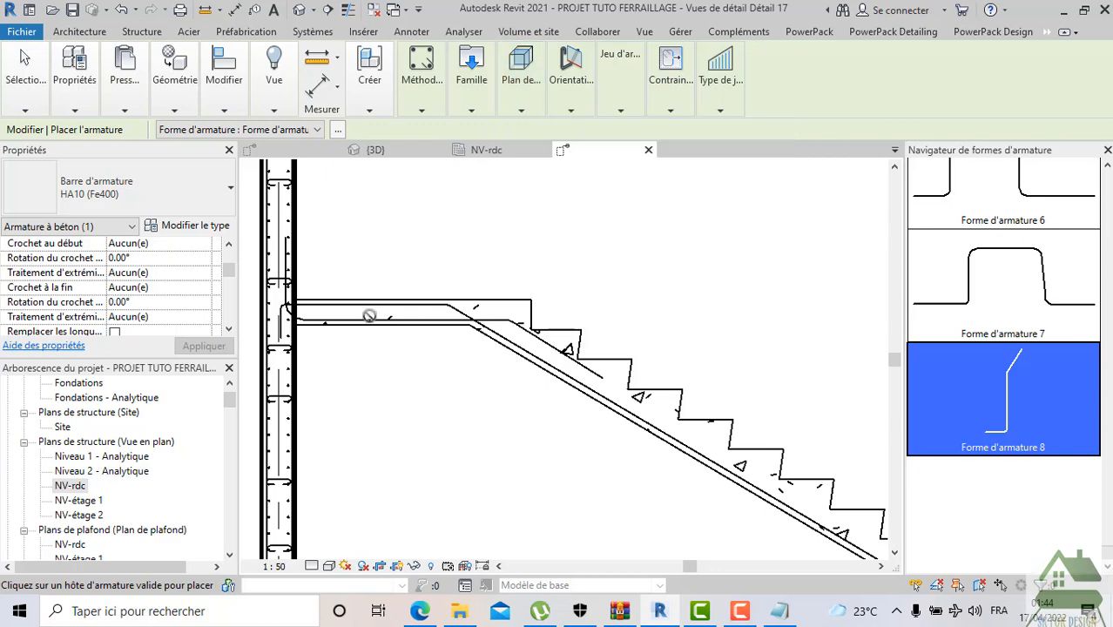
pyautogui.scroll(1, 407, 320)
pyautogui.click(566, 110)
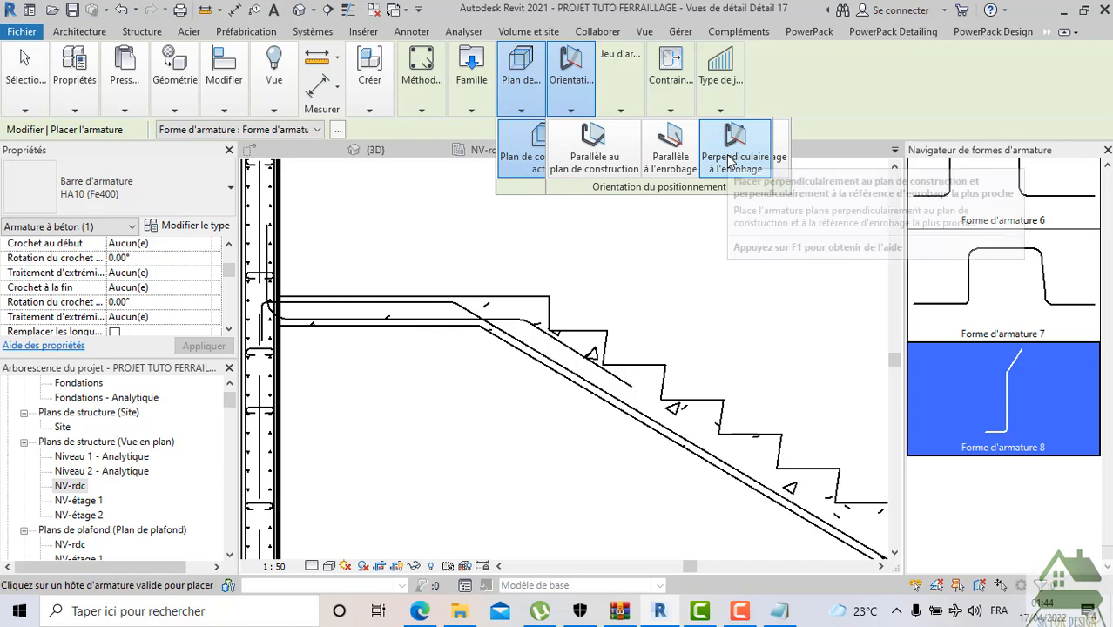
pyautogui.moveTo(540, 109)
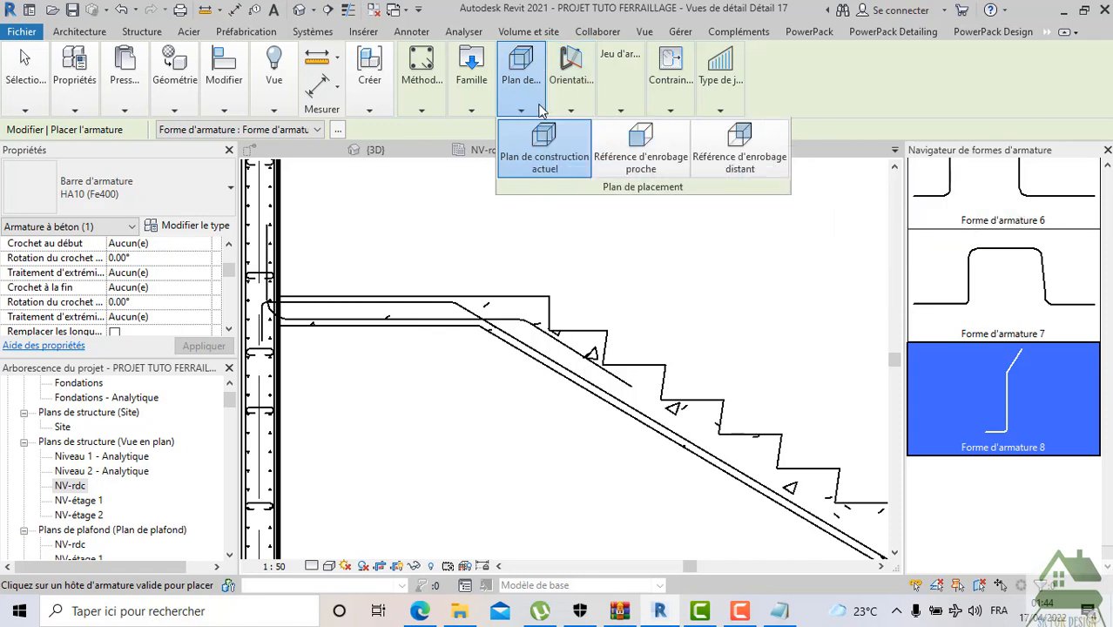
pyautogui.click(641, 146)
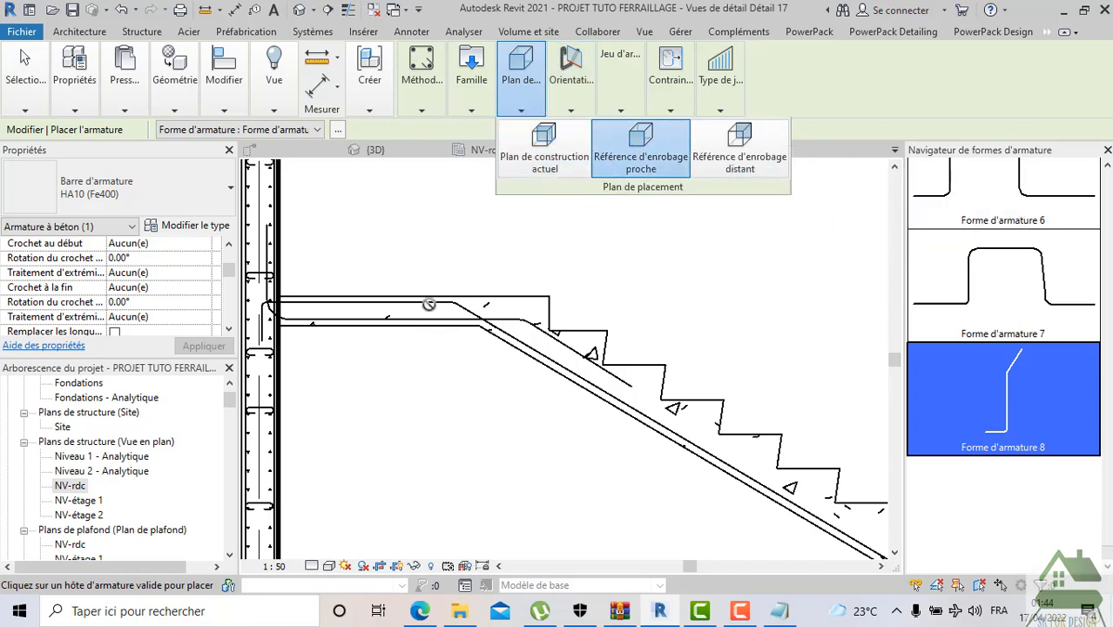
# Place a straight HA10 bar of shape 00 across the landing, just above the lower HA12 bar near the wall
pyautogui.scroll(10, 1045, 287)
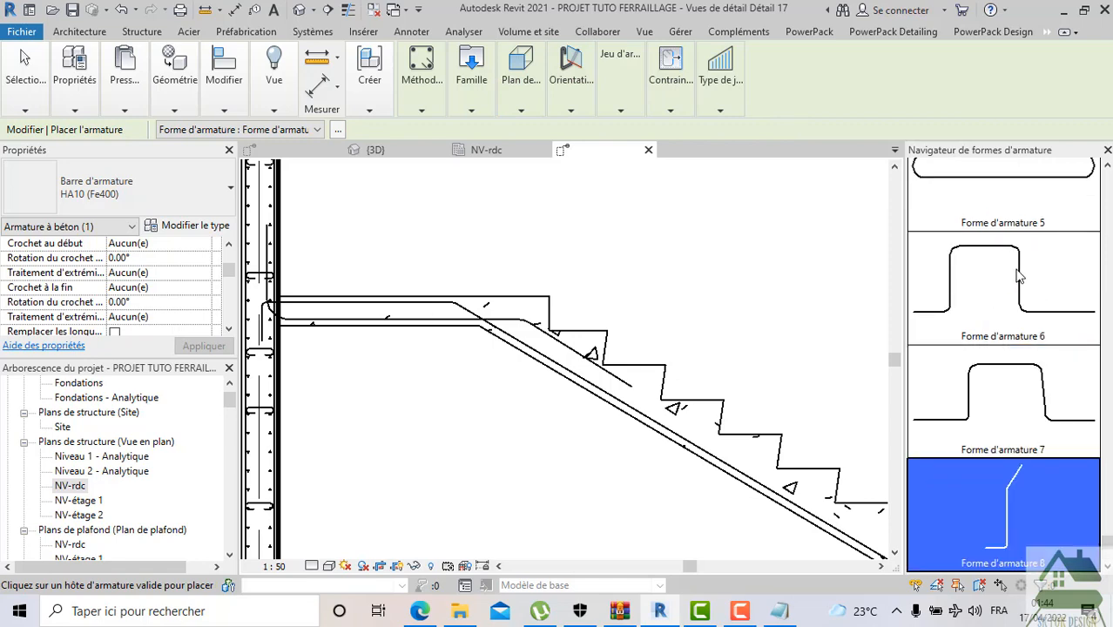
pyautogui.scroll(10, 1001, 236)
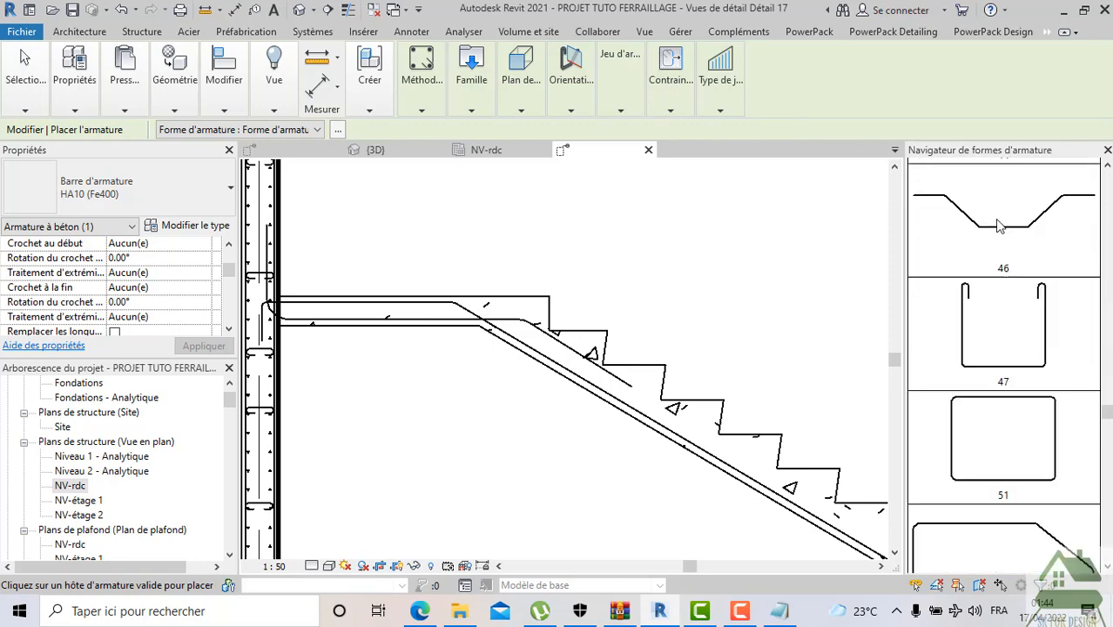
pyautogui.scroll(10, 980, 197)
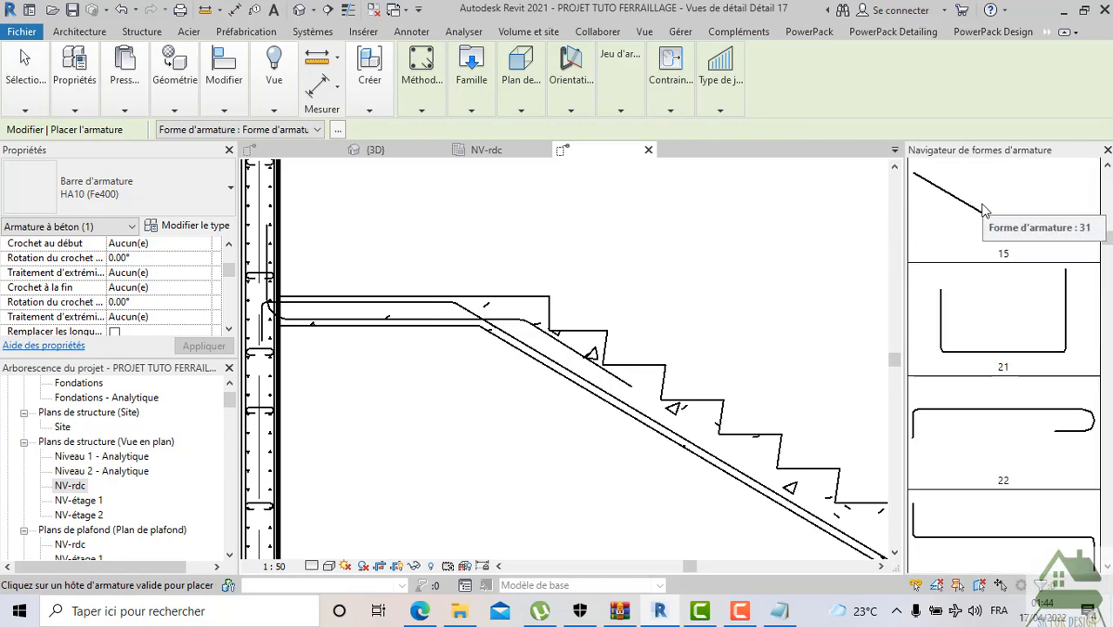
pyautogui.click(984, 209)
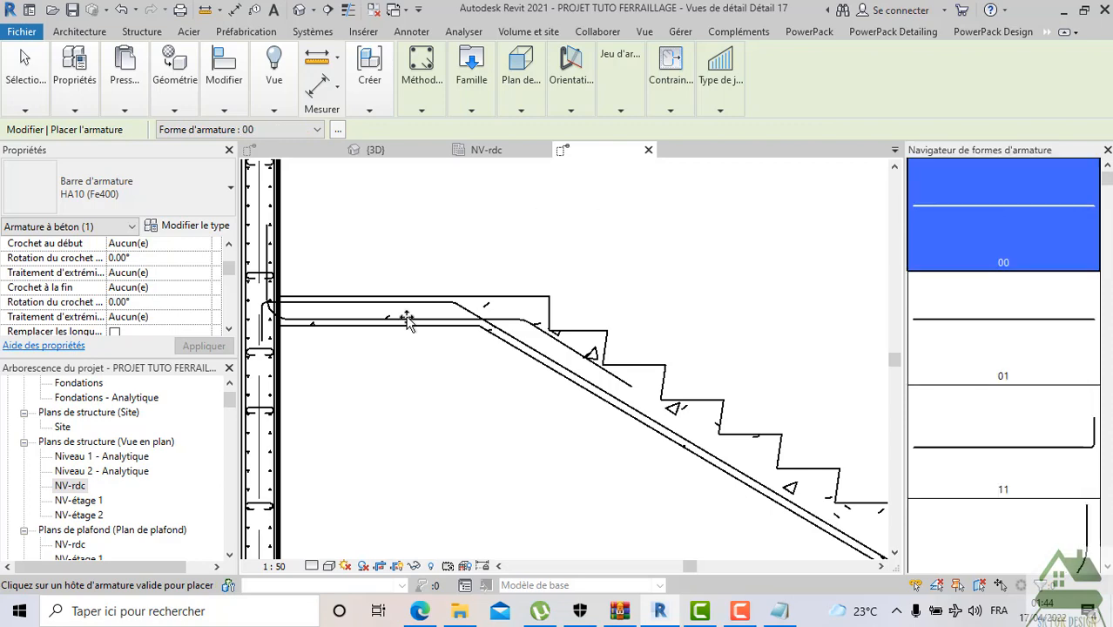
pyautogui.scroll(2, 289, 319)
pyautogui.scroll(2, 288, 317)
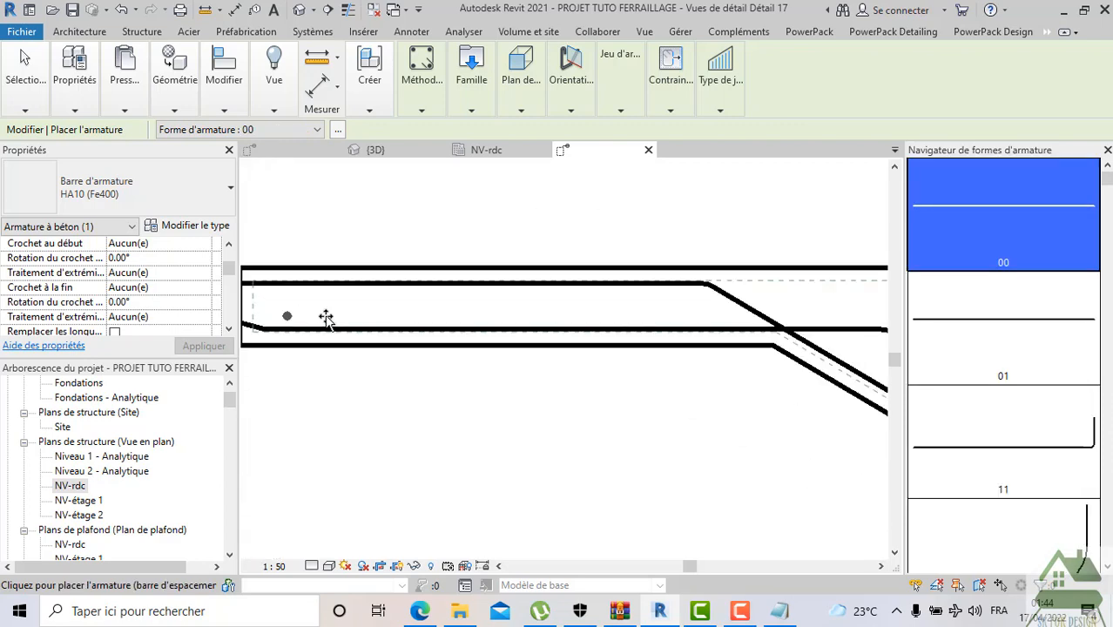
pyautogui.scroll(-3, 348, 317)
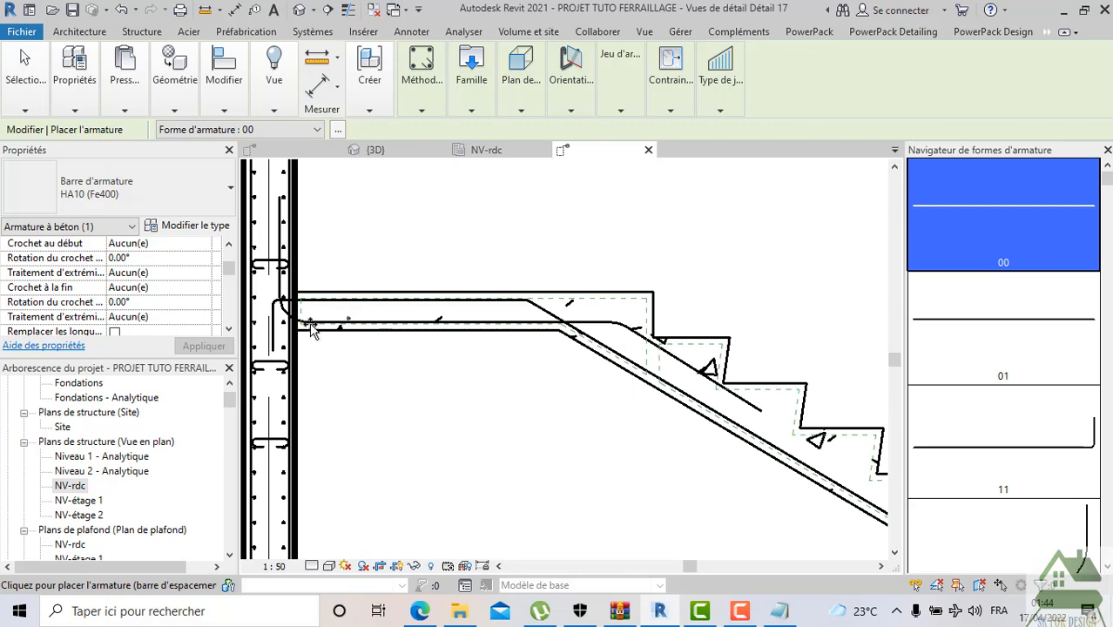
pyautogui.scroll(2, 303, 322)
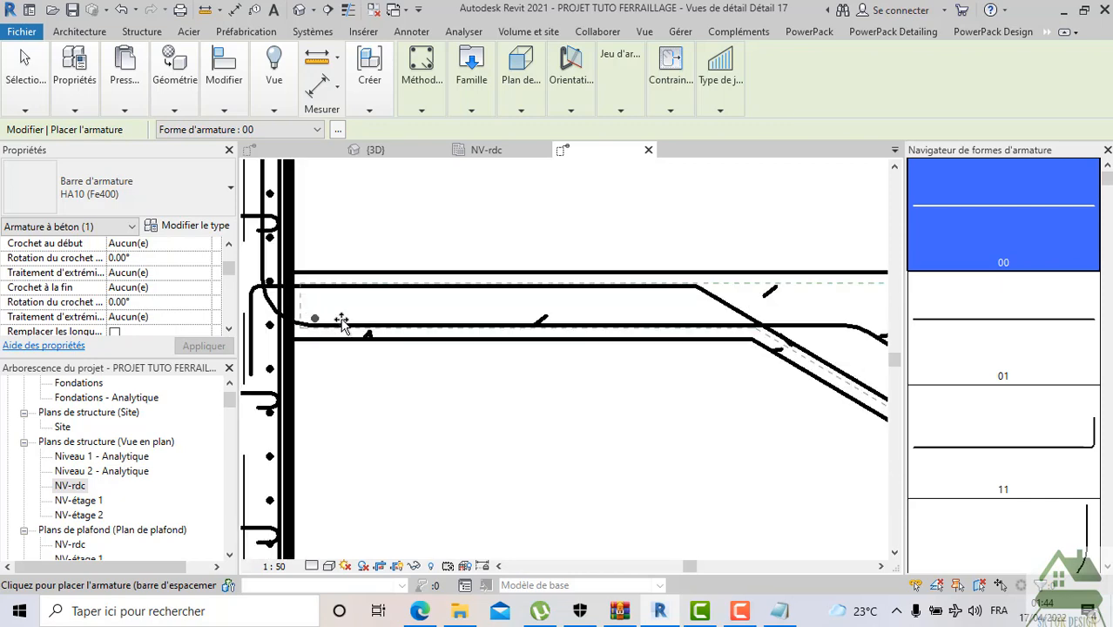
pyautogui.click(340, 320)
pyautogui.press('Escape')
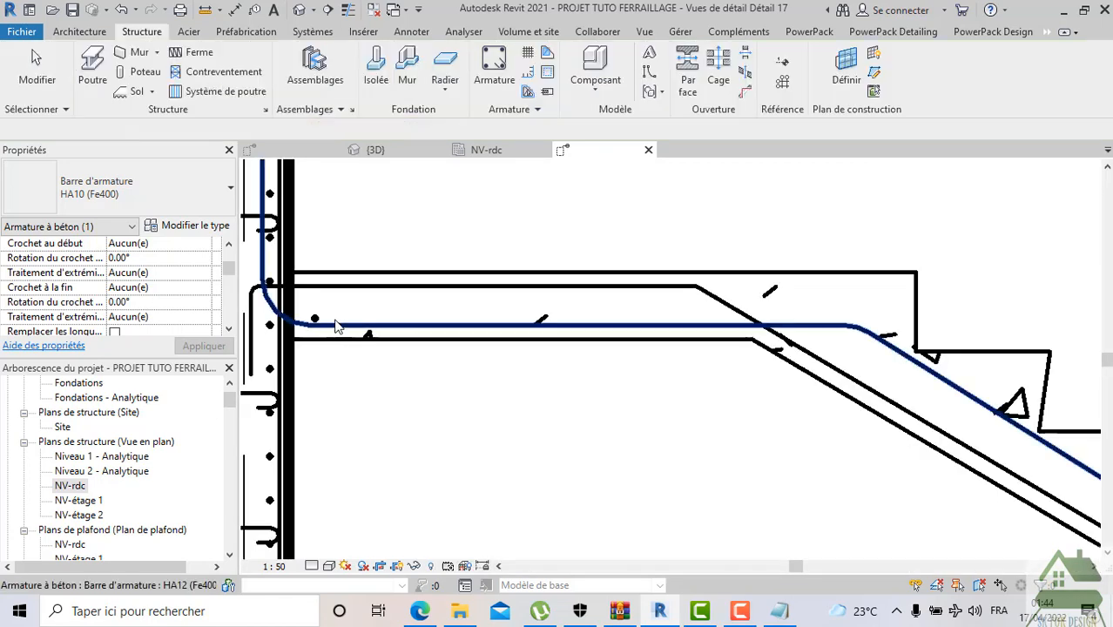
pyautogui.press('Escape')
# Distribute the transverse HA10 bar along the landing as a set with the Espacement maximum layout at 100 mm spacing
pyautogui.click(316, 316)
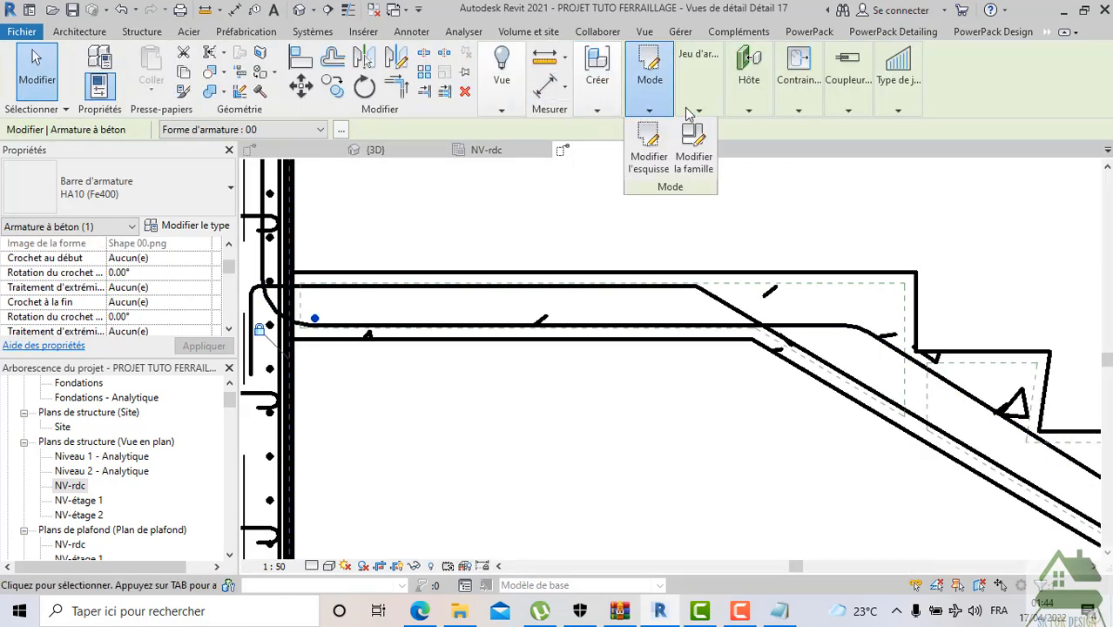
pyautogui.moveTo(698, 108)
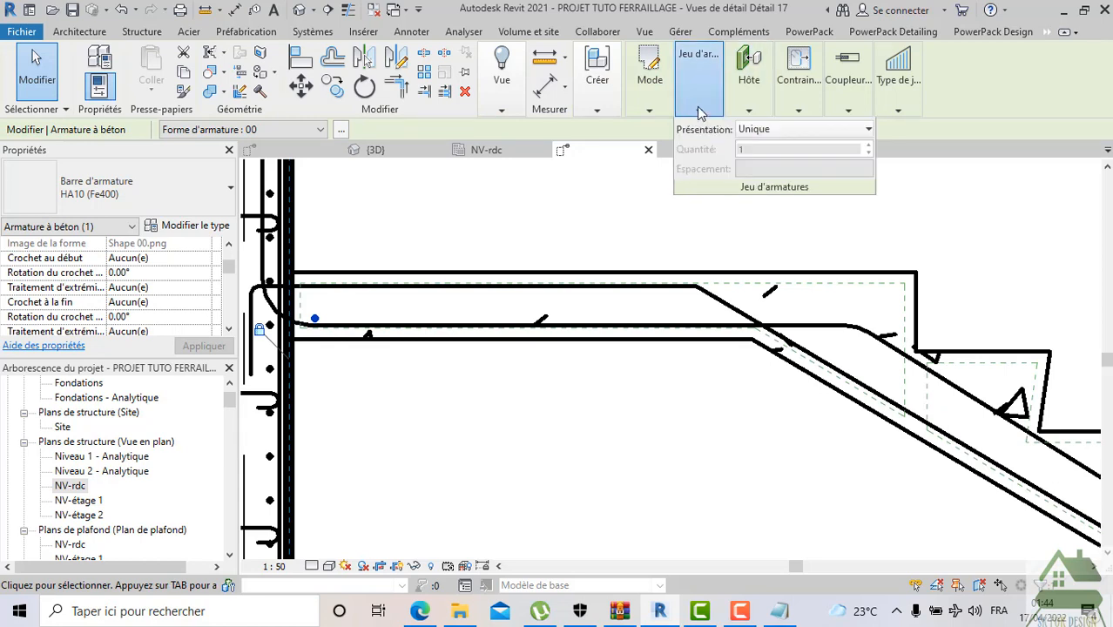
pyautogui.click(756, 130)
pyautogui.click(771, 183)
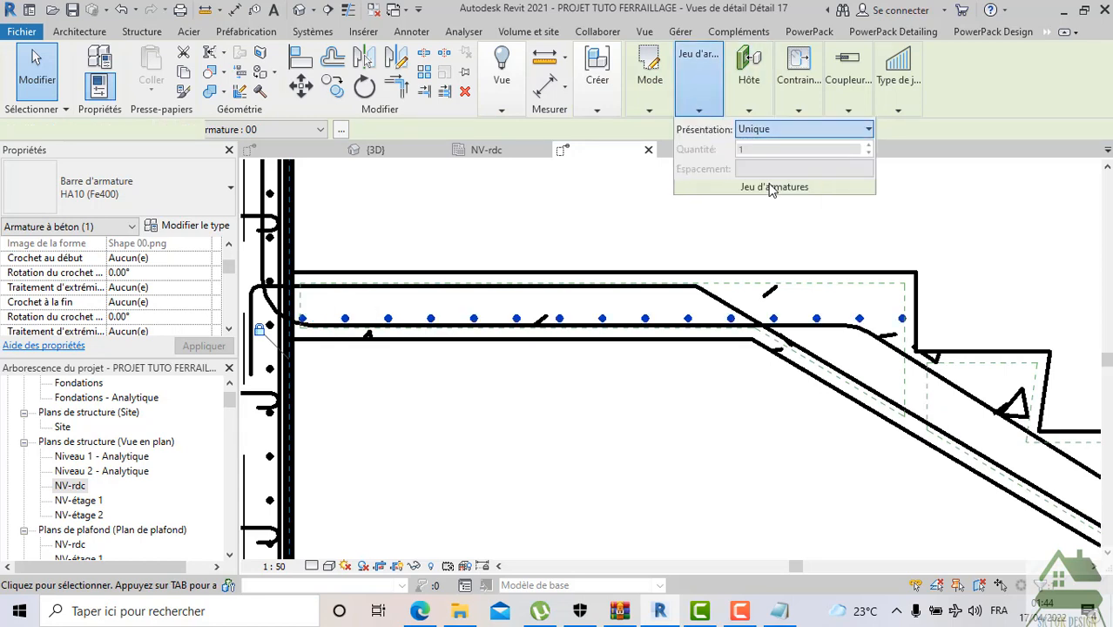
pyautogui.scroll(-3, 853, 319)
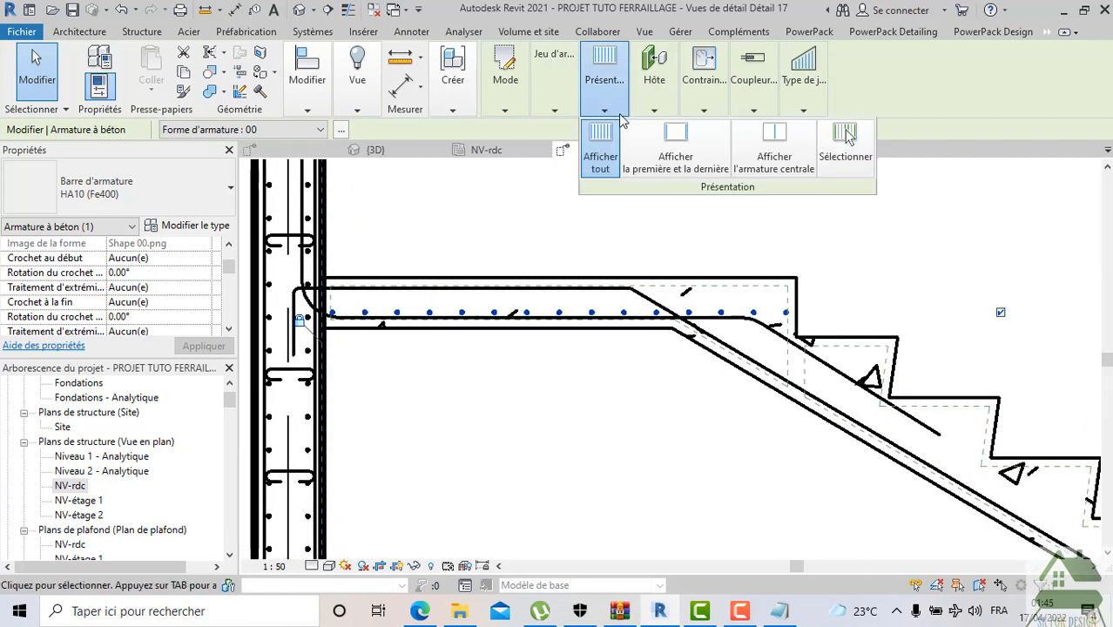
pyautogui.moveTo(552, 112)
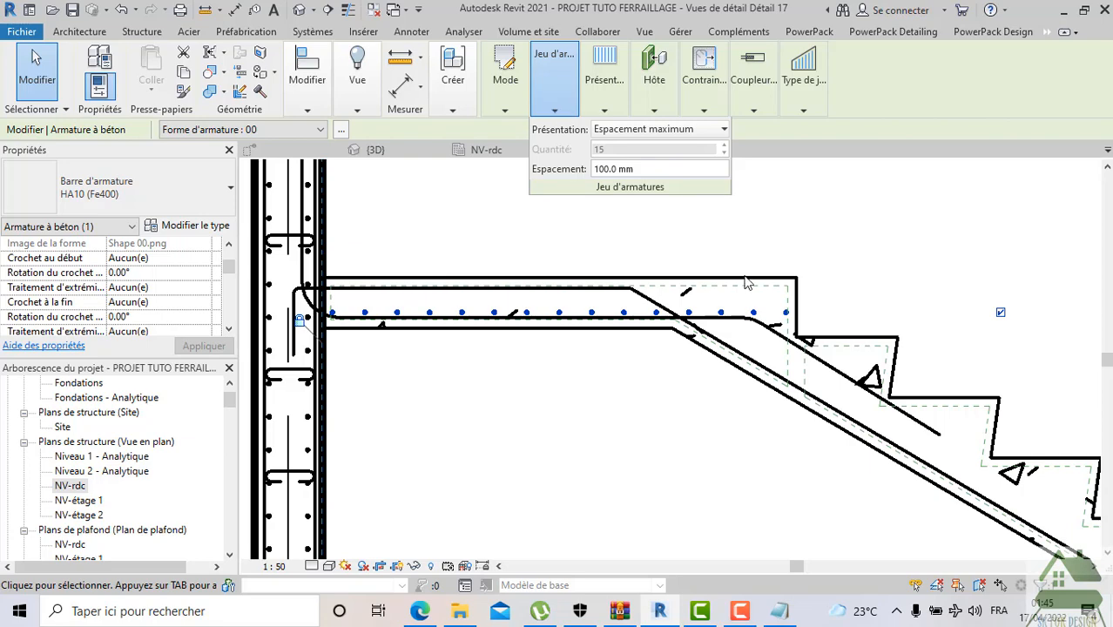
pyautogui.click(850, 286)
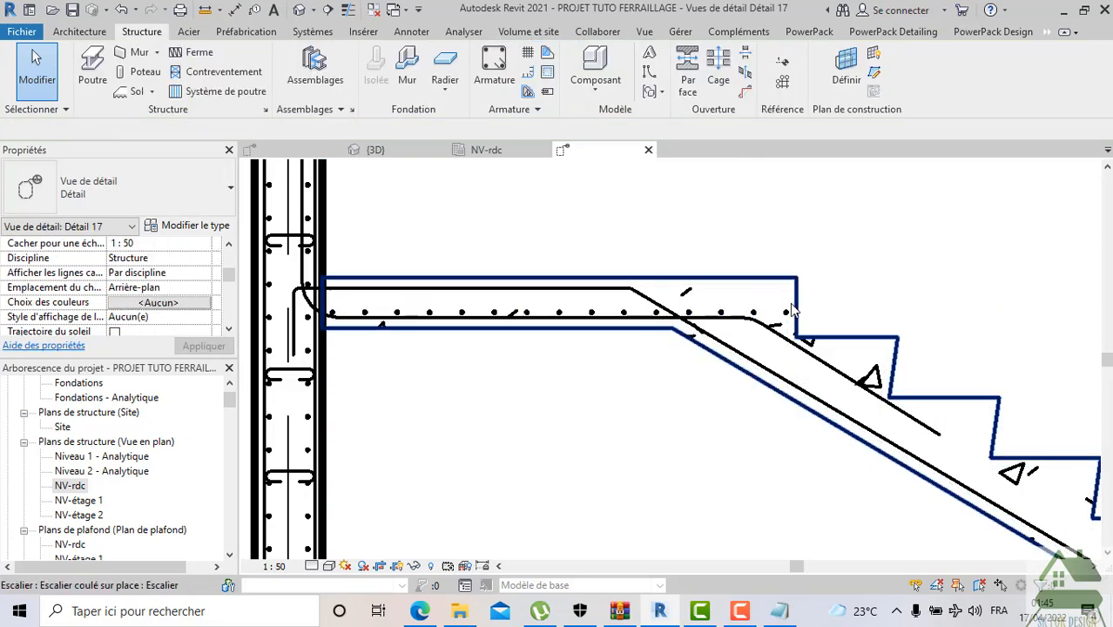
# Shorten the transverse HA10 set so its last bar sits just past the crossing of the two HA12 bars
pyautogui.click(816, 318)
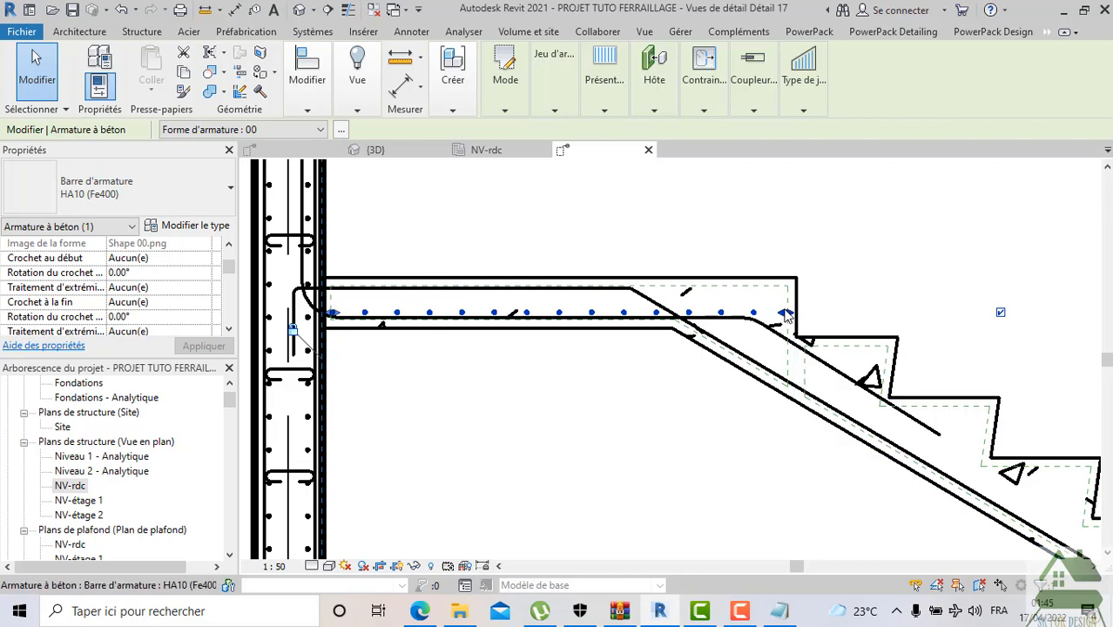
pyautogui.moveTo(728, 319)
pyautogui.mouseDown()
pyautogui.moveTo(702, 319)
pyautogui.moveTo(718, 320)
pyautogui.mouseUp()
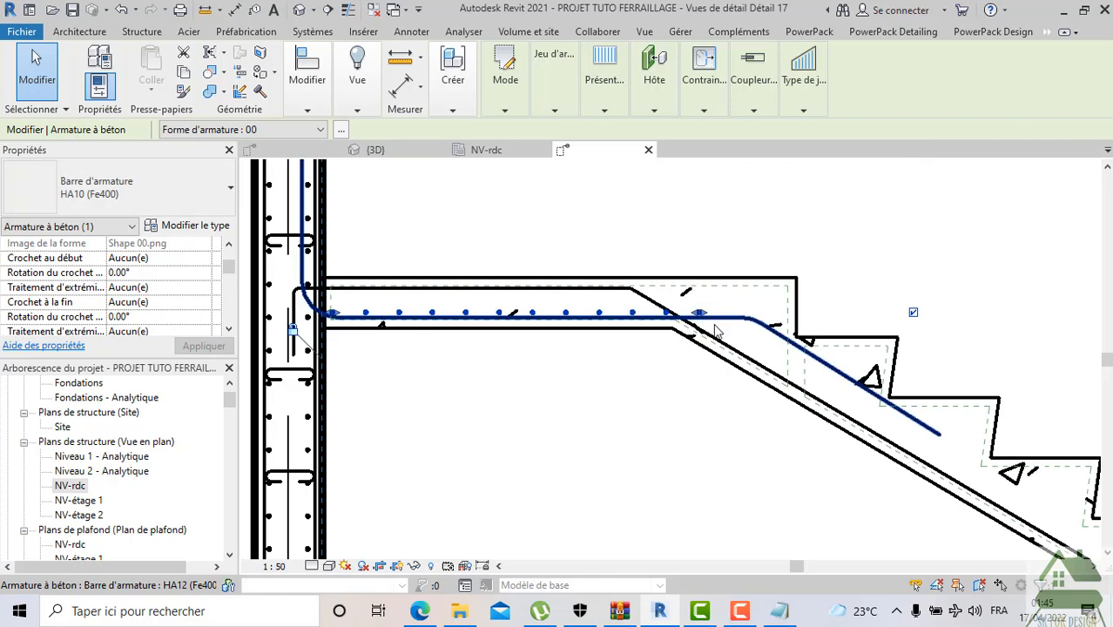
pyautogui.click(680, 423)
pyautogui.scroll(-1, 681, 424)
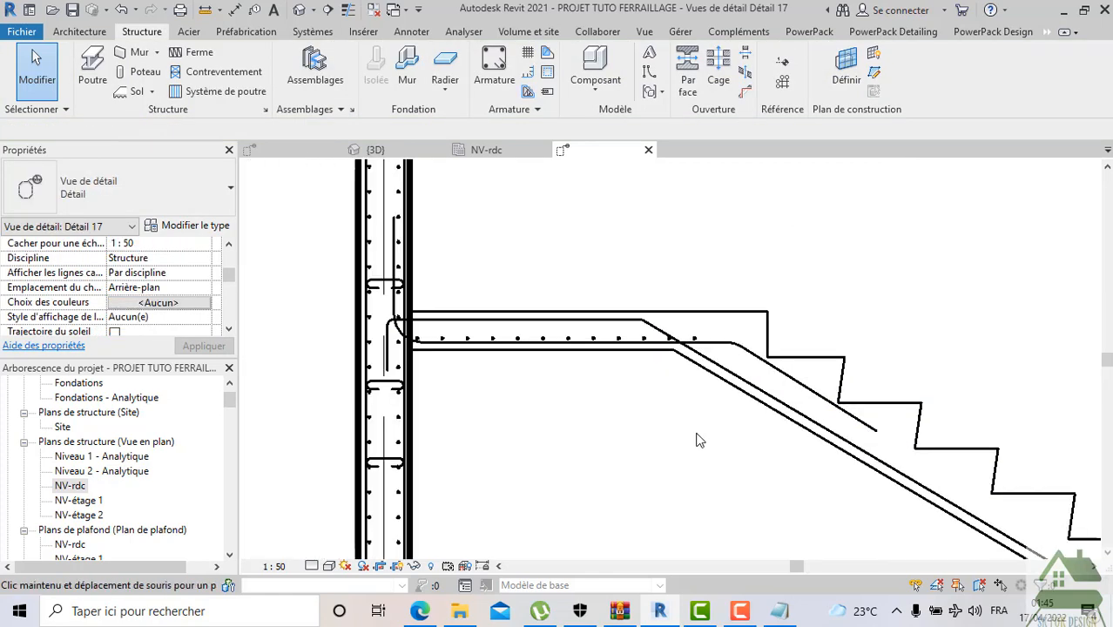
pyautogui.moveTo(698, 440); pyautogui.dragTo(536, 391, button='middle')
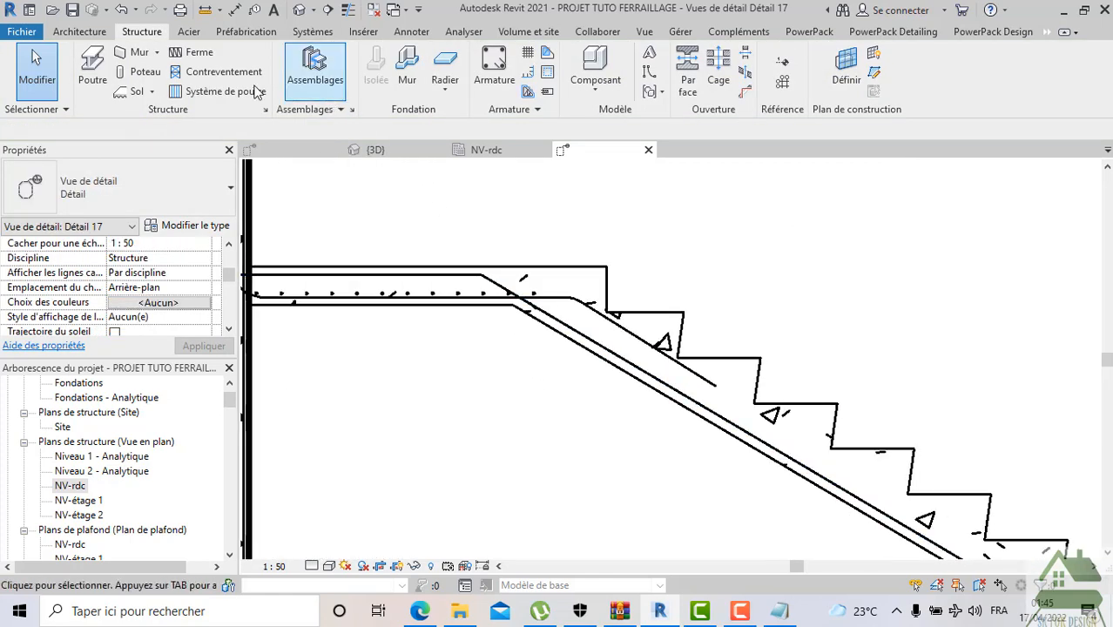
# Try placing a straight transverse HA10 bar of shape 00 at the top of the flight, just past the HA12 crossing
pyautogui.click(491, 77)
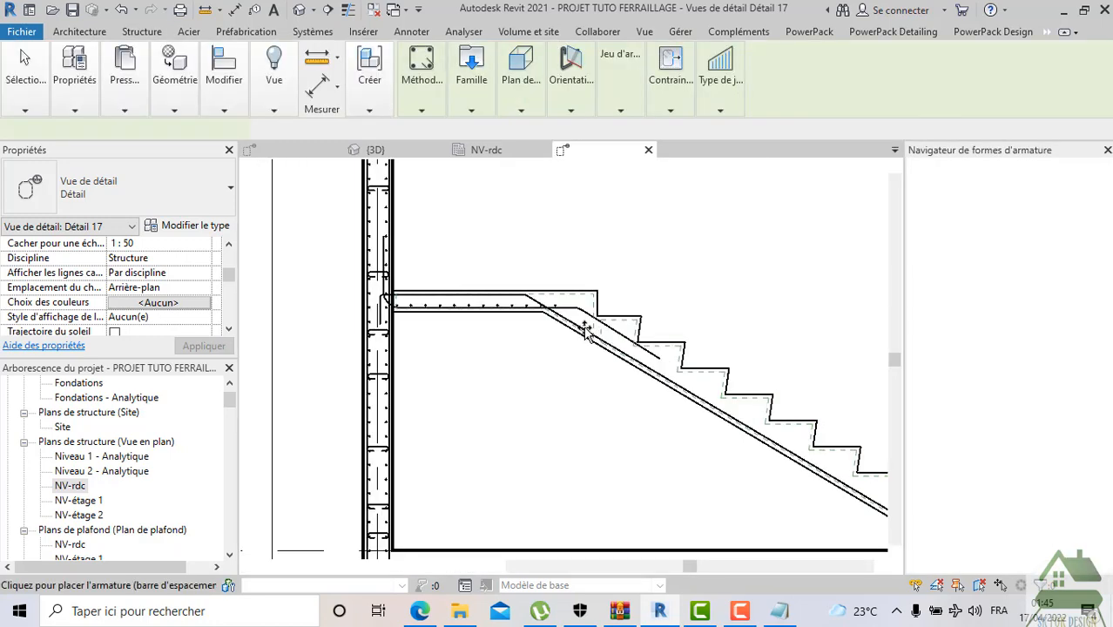
pyautogui.scroll(5, 585, 335)
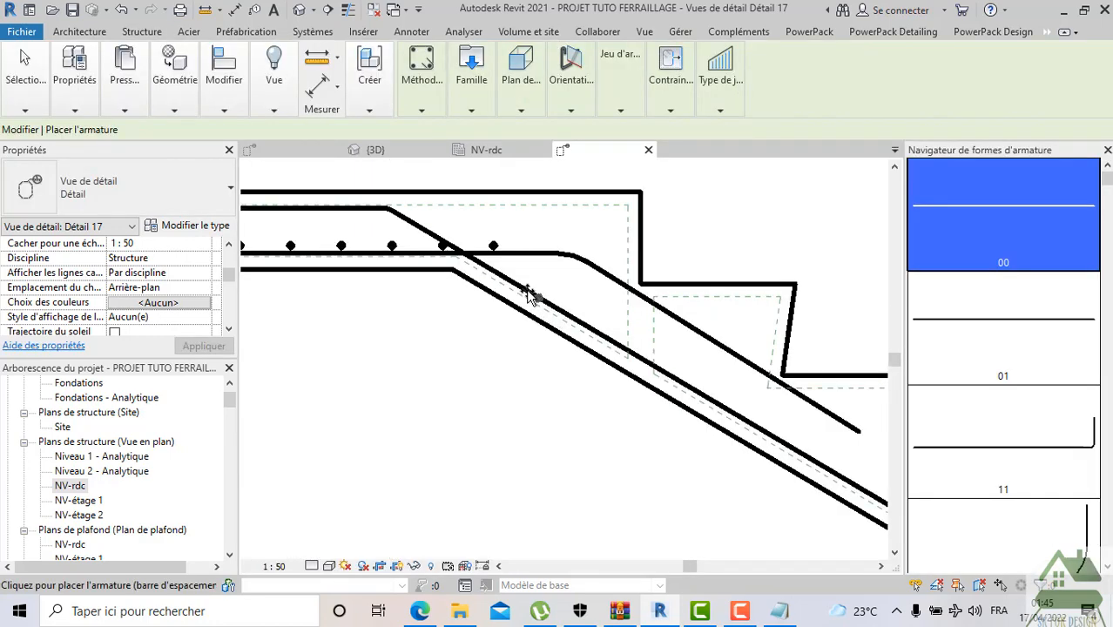
pyautogui.scroll(2, 526, 288)
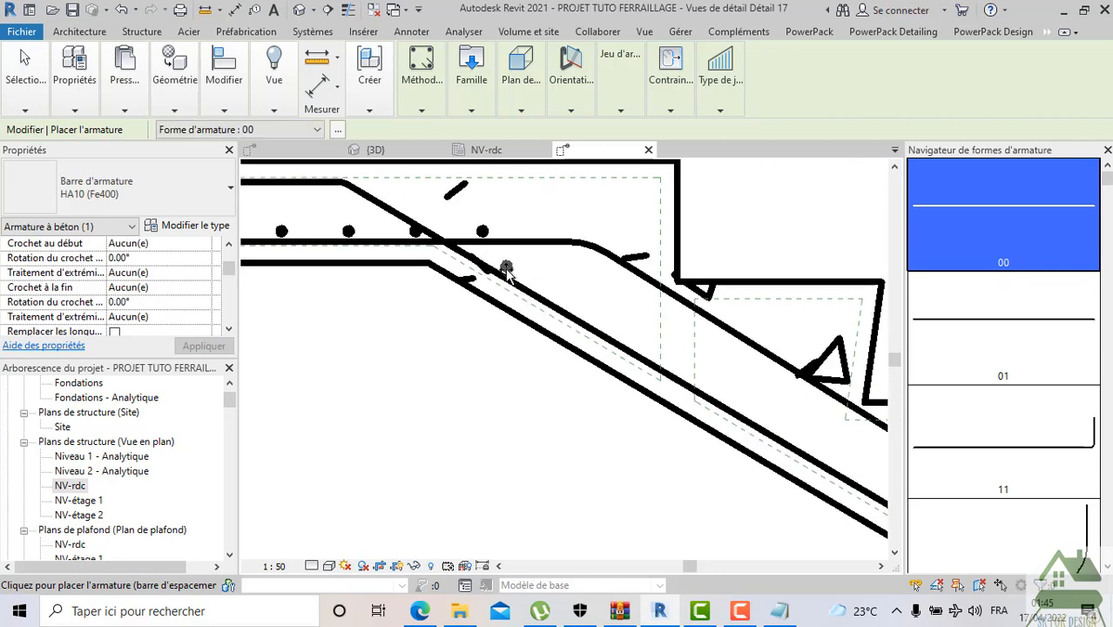
pyautogui.click(506, 268)
pyautogui.press('Escape')
pyautogui.press('Escape')
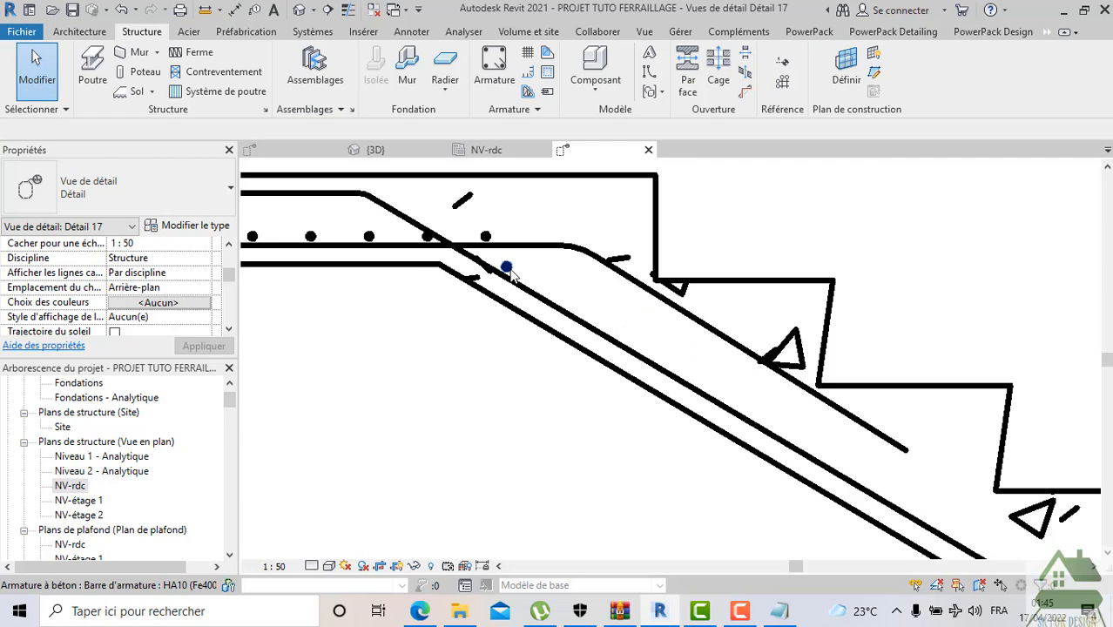
# Try distributing that HA10 bar as a spaced set along the slope of the flight
pyautogui.click(505, 267)
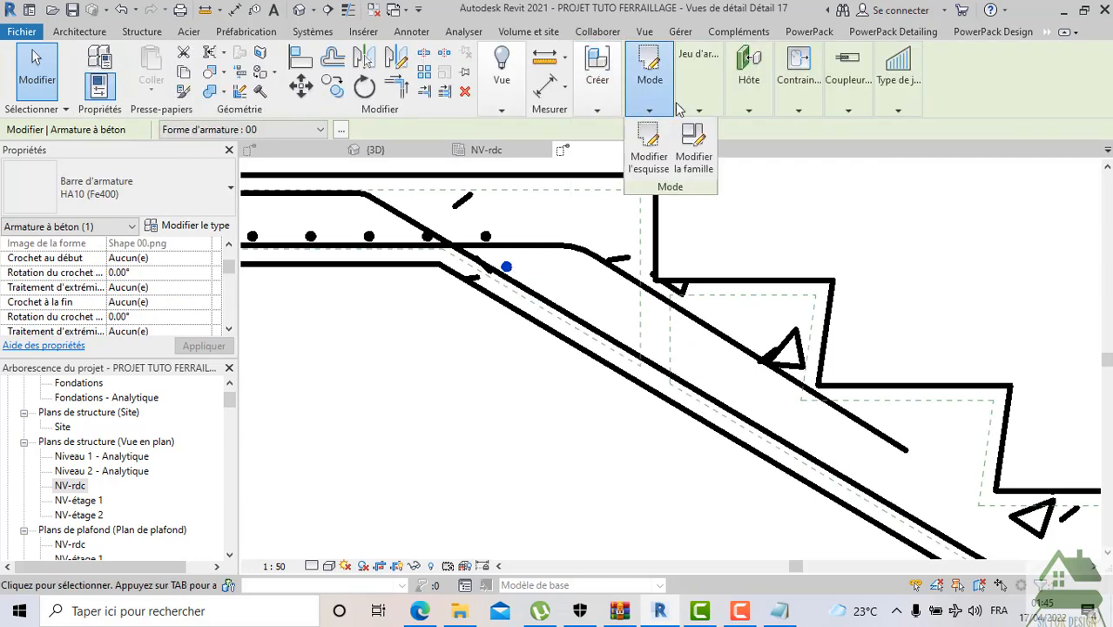
pyautogui.moveTo(697, 112)
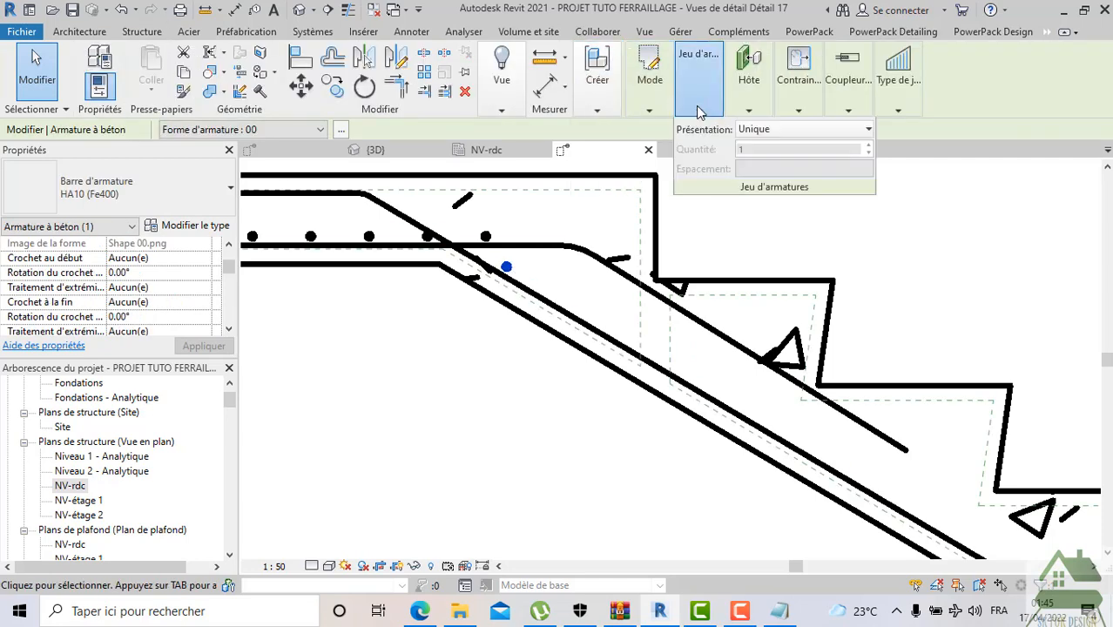
pyautogui.click(754, 130)
pyautogui.click(774, 181)
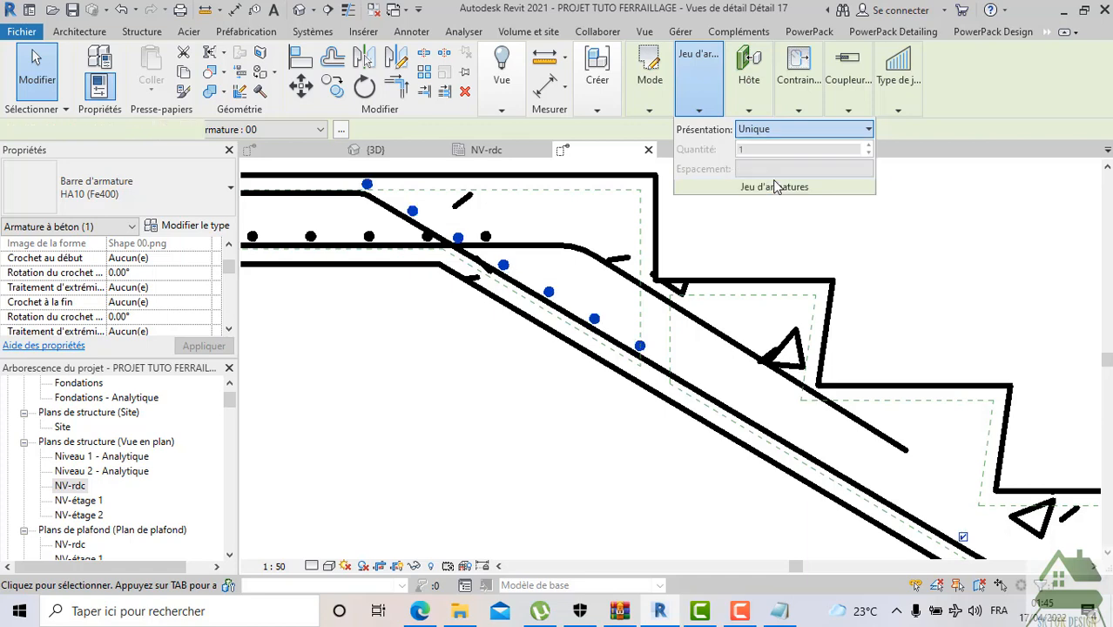
# Delete the short HA10 set at the top of the flight
pyautogui.scroll(-3, 646, 253)
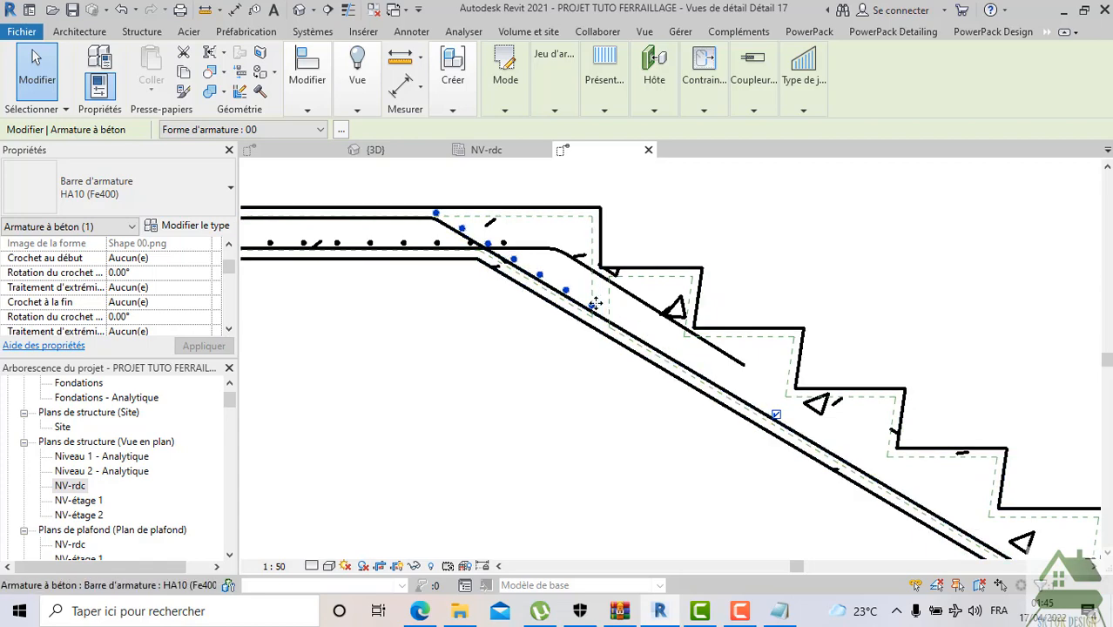
pyautogui.scroll(-2, 614, 385)
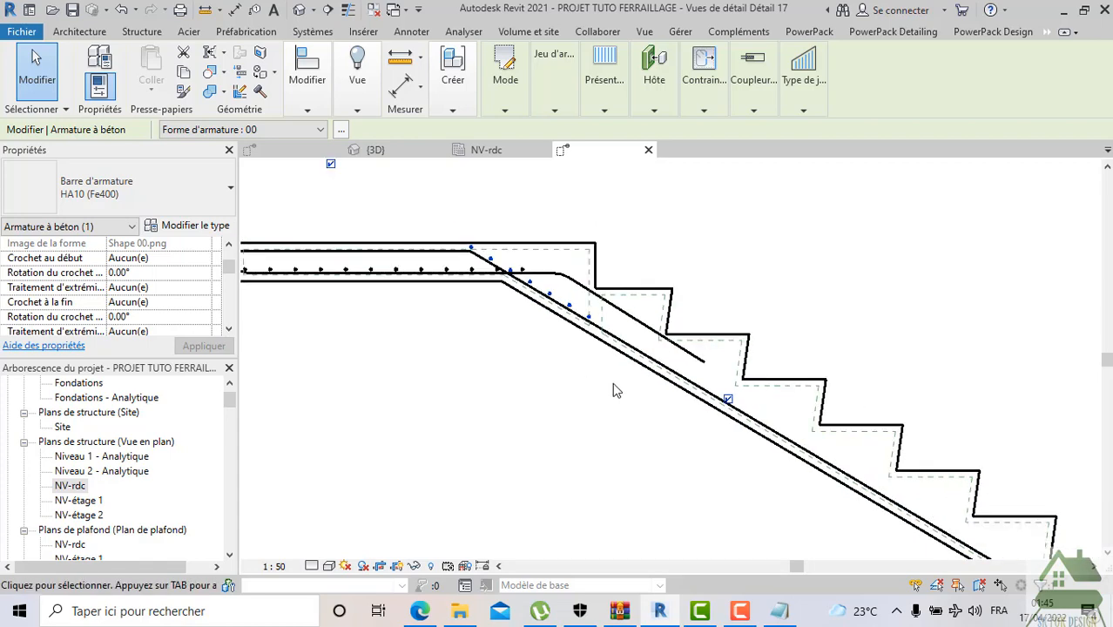
pyautogui.moveTo(614, 385); pyautogui.dragTo(524, 350, button='middle')
pyautogui.press('Escape')
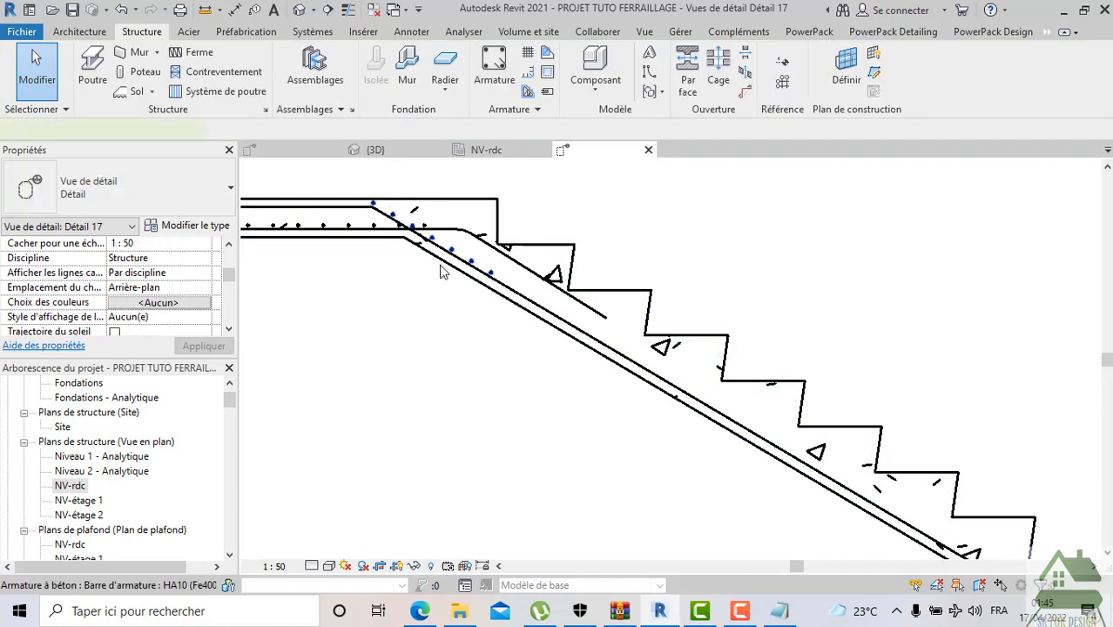
pyautogui.click(441, 273)
pyautogui.scroll(1, 477, 259)
pyautogui.press('Escape')
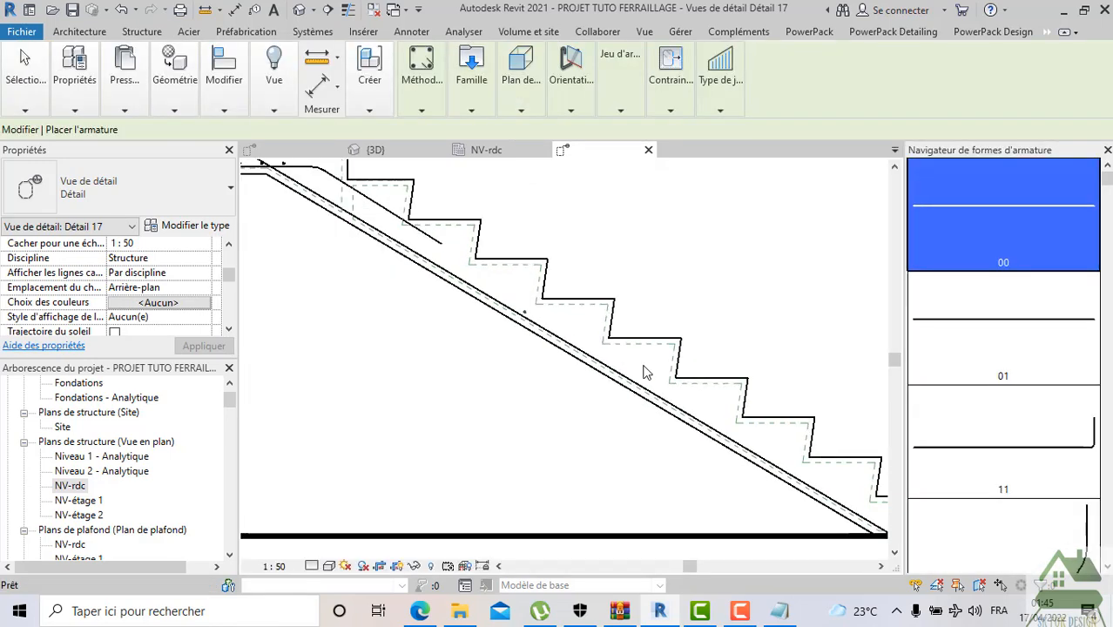
# Place a straight transverse HA10 bar of shape 00 lower down the flight, against the upper side of the sloping HA12 bar
pyautogui.scroll(5, 809, 474)
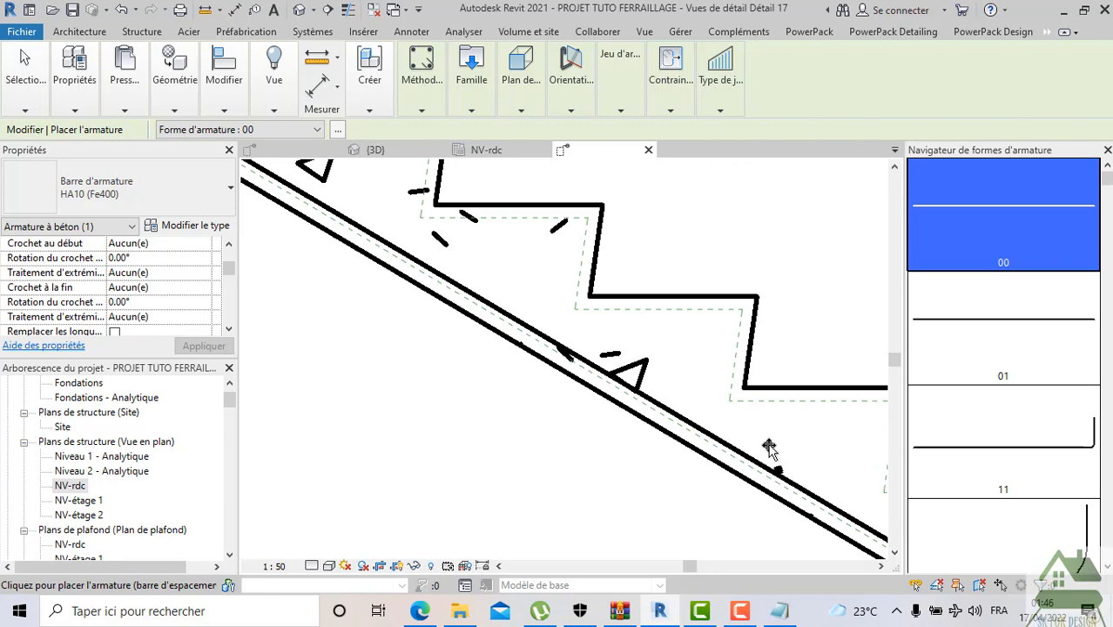
pyautogui.click(769, 446)
pyautogui.press('Escape')
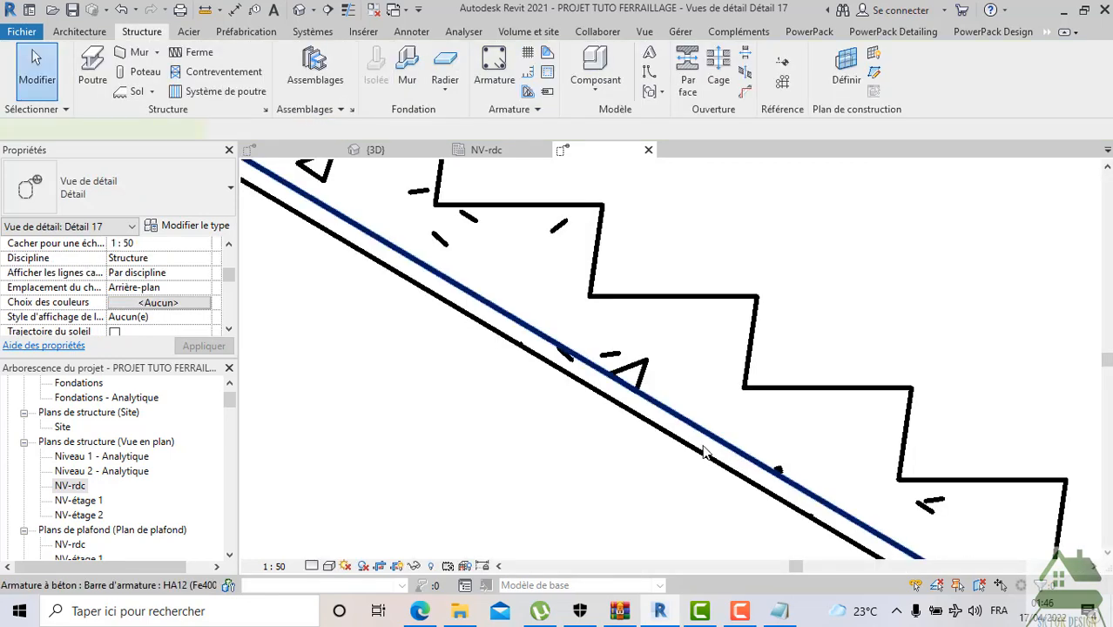
# Move the sloping HA12 bar slightly closer to the flight's underside, clear of the transverse HA10 bar
pyautogui.click(678, 440)
pyautogui.scroll(3, 608, 378)
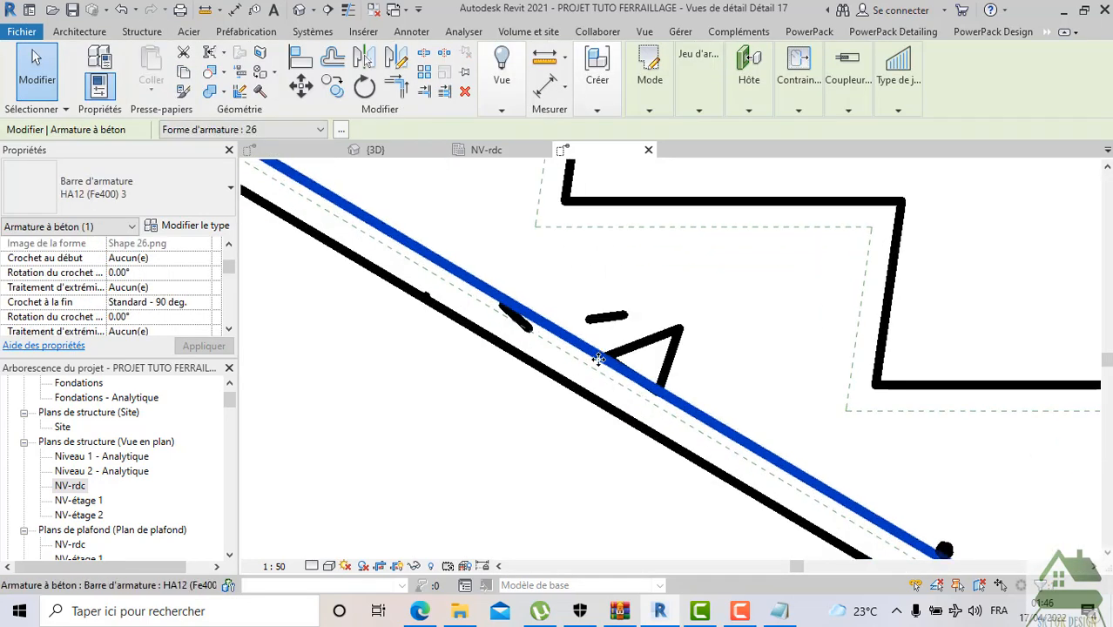
pyautogui.moveTo(593, 371); pyautogui.dragTo(594, 366)
pyautogui.scroll(-2, 595, 366)
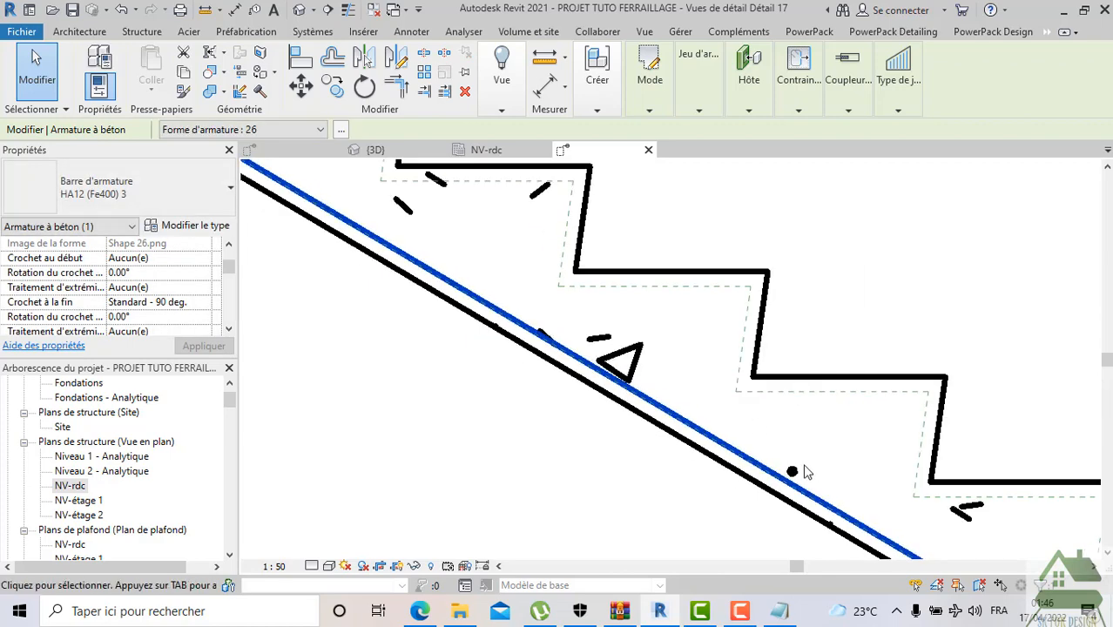
# Distribute the transverse HA10 bar as a spaced set along the flight, above the sloping HA12 bar
pyautogui.click(799, 476)
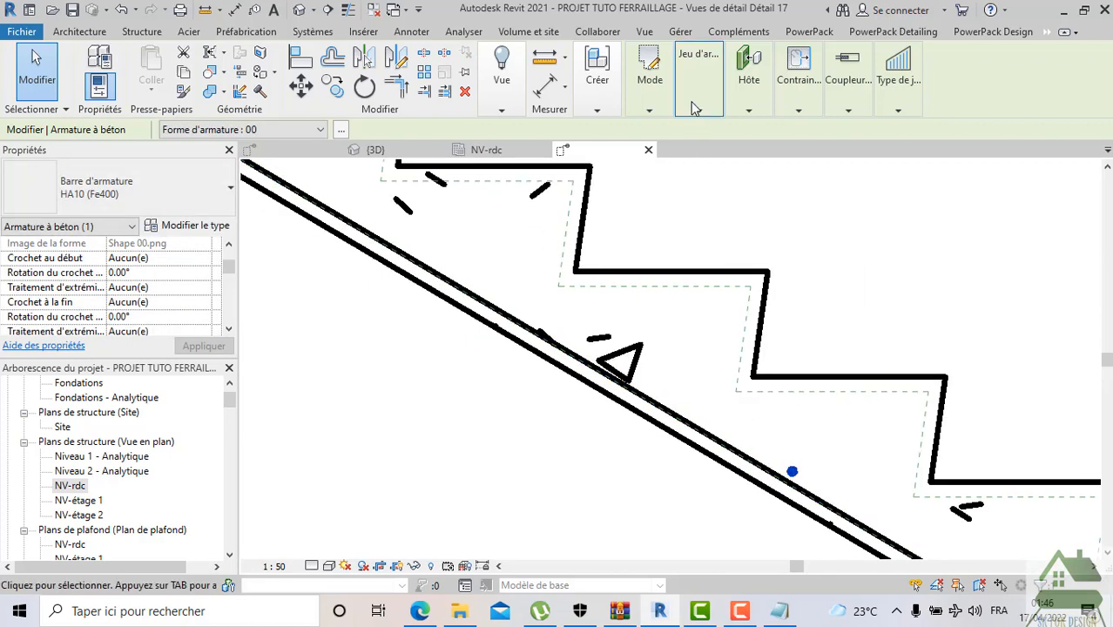
pyautogui.moveTo(696, 106)
pyautogui.click(749, 132)
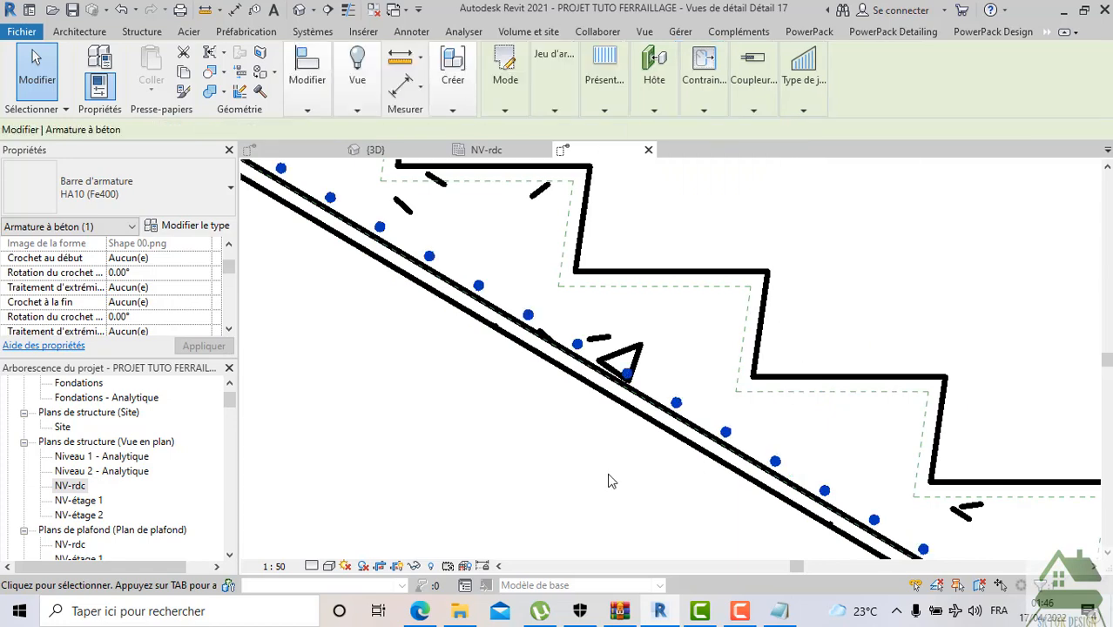
pyautogui.scroll(-3, 609, 472)
pyautogui.moveTo(544, 461); pyautogui.dragTo(547, 398, button='middle')
pyautogui.scroll(-3, 545, 398)
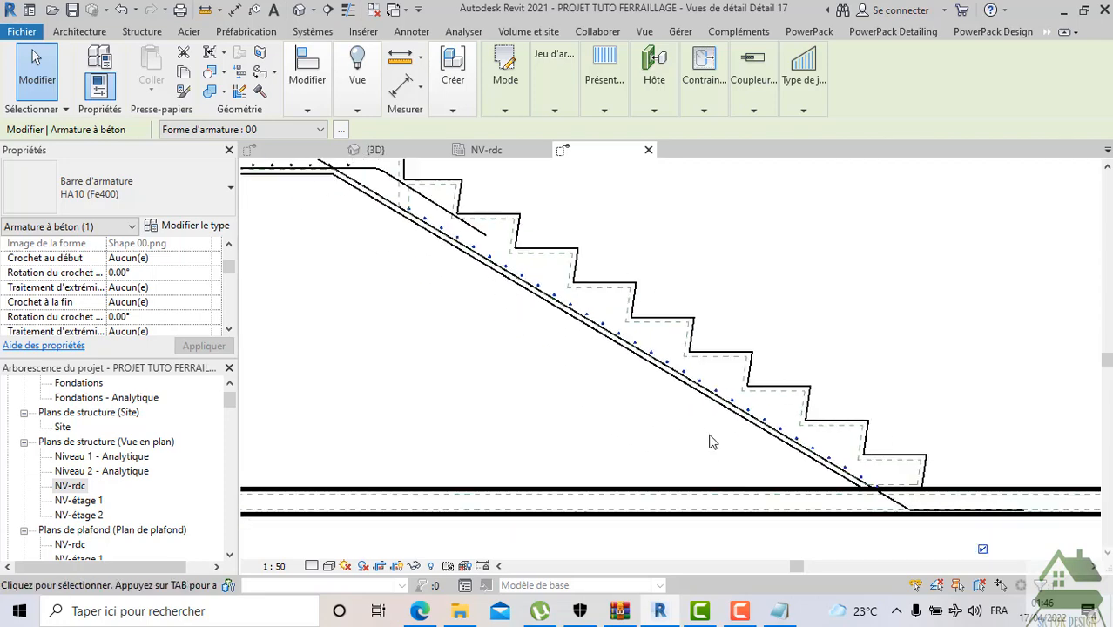
pyautogui.scroll(4, 425, 230)
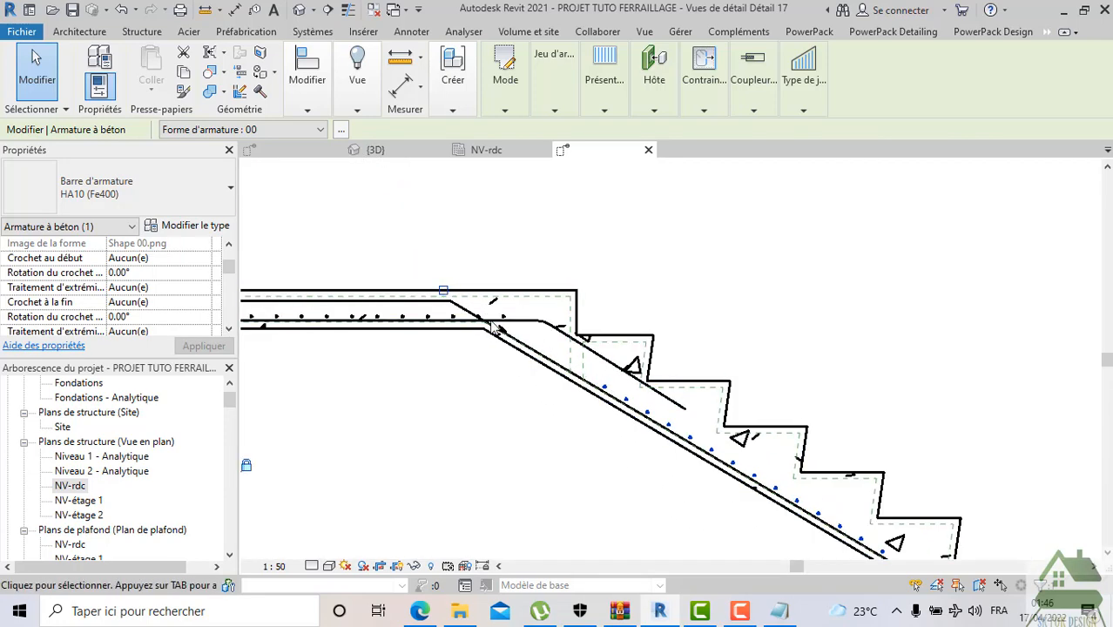
pyautogui.press('Escape')
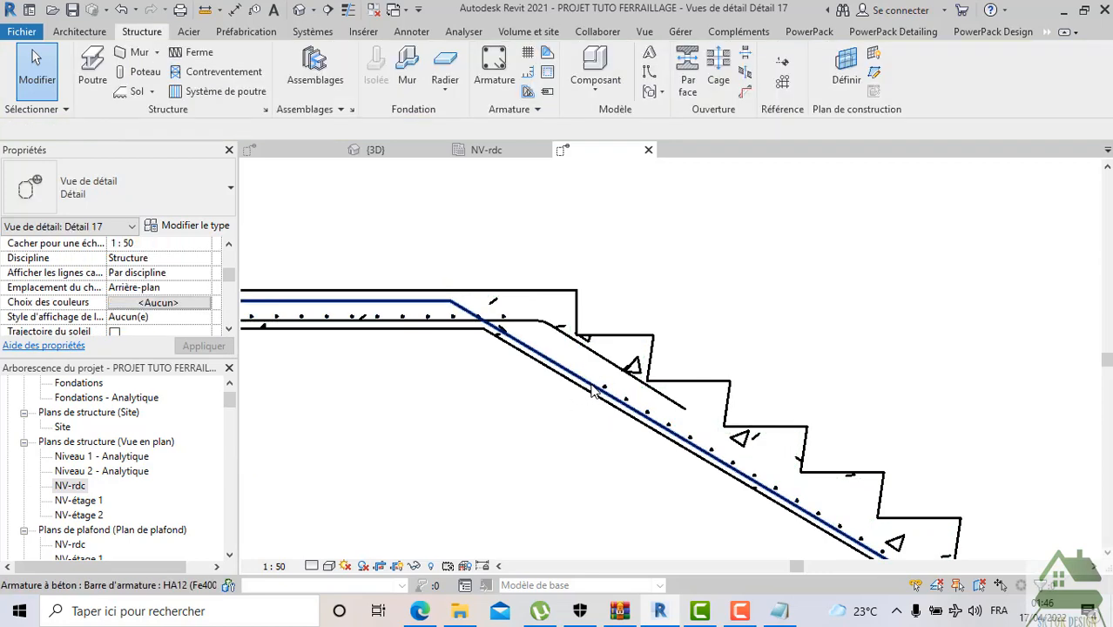
# Extend the upper end of the flight's HA10 set up to the crossing of the HA12 bars at the landing
pyautogui.click(622, 396)
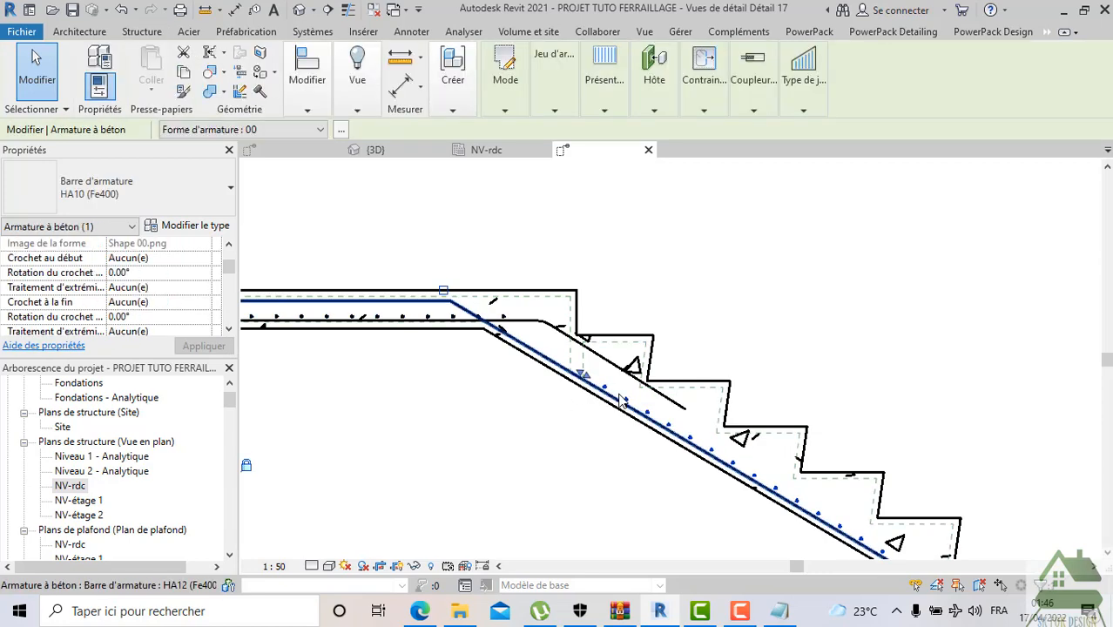
pyautogui.moveTo(563, 361); pyautogui.dragTo(497, 319)
pyautogui.scroll(1, 497, 348)
pyautogui.click(505, 373)
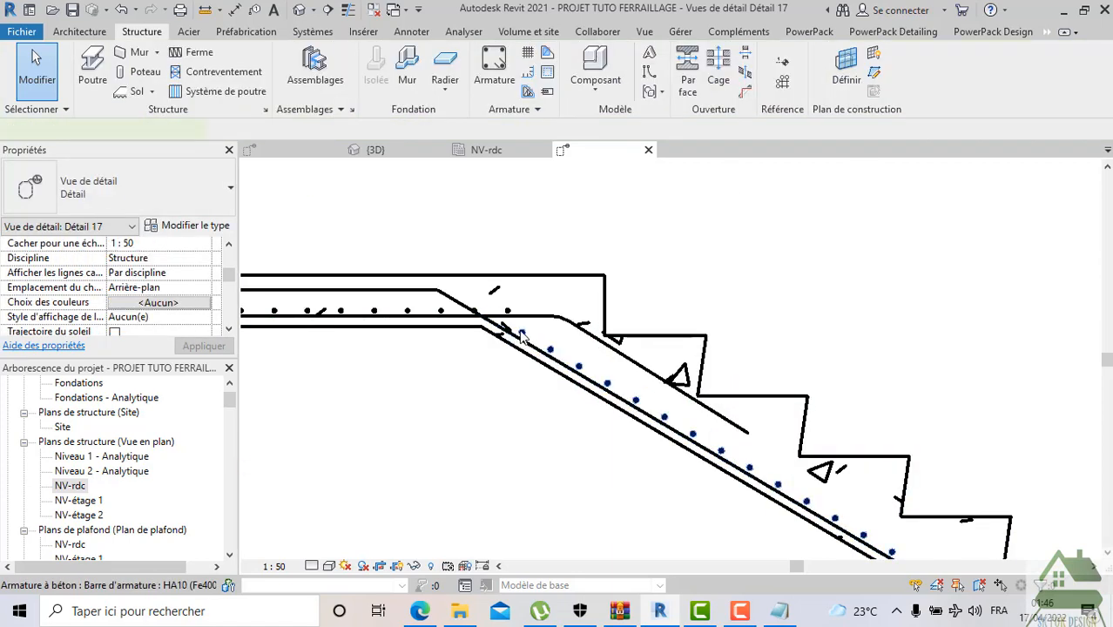
pyautogui.click(521, 337)
pyautogui.scroll(2, 520, 337)
pyautogui.moveTo(483, 313); pyautogui.dragTo(458, 285)
pyautogui.click(465, 387)
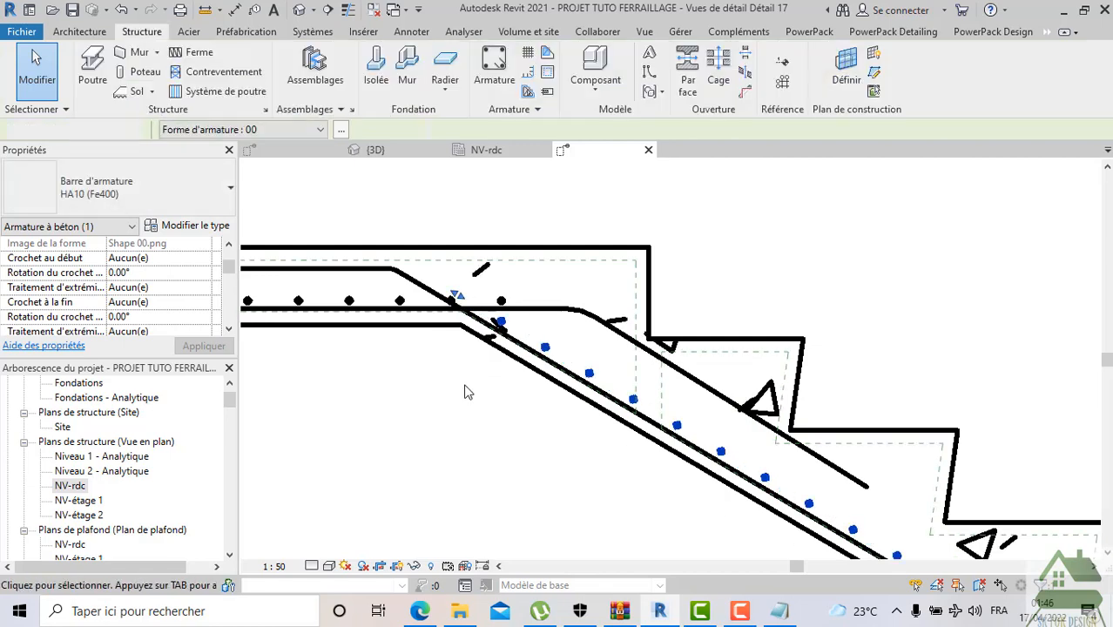
# Extend the lower end of the flight's HA10 set into the floor slab, down to the bend of the HA12 bar
pyautogui.scroll(-2, 468, 394)
pyautogui.scroll(-1, 485, 420)
pyautogui.moveTo(499, 438); pyautogui.dragTo(390, 304, button='middle')
pyautogui.scroll(-1, 392, 306)
pyautogui.moveTo(657, 456); pyautogui.dragTo(520, 365, button='middle')
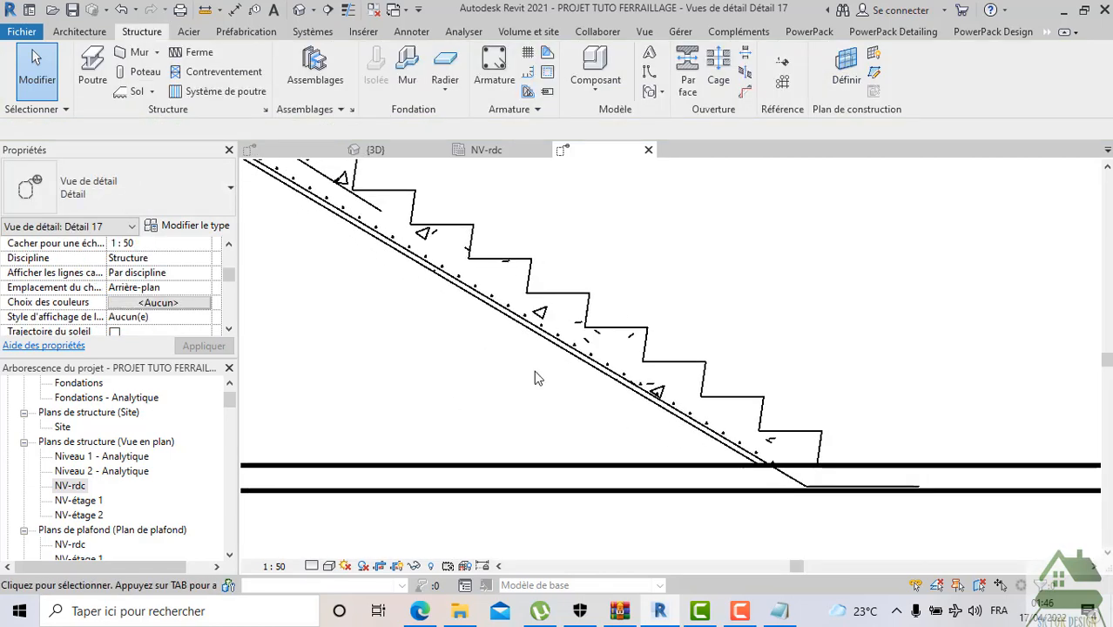
pyautogui.moveTo(579, 396); pyautogui.dragTo(483, 356, button='middle')
pyautogui.scroll(4, 667, 425)
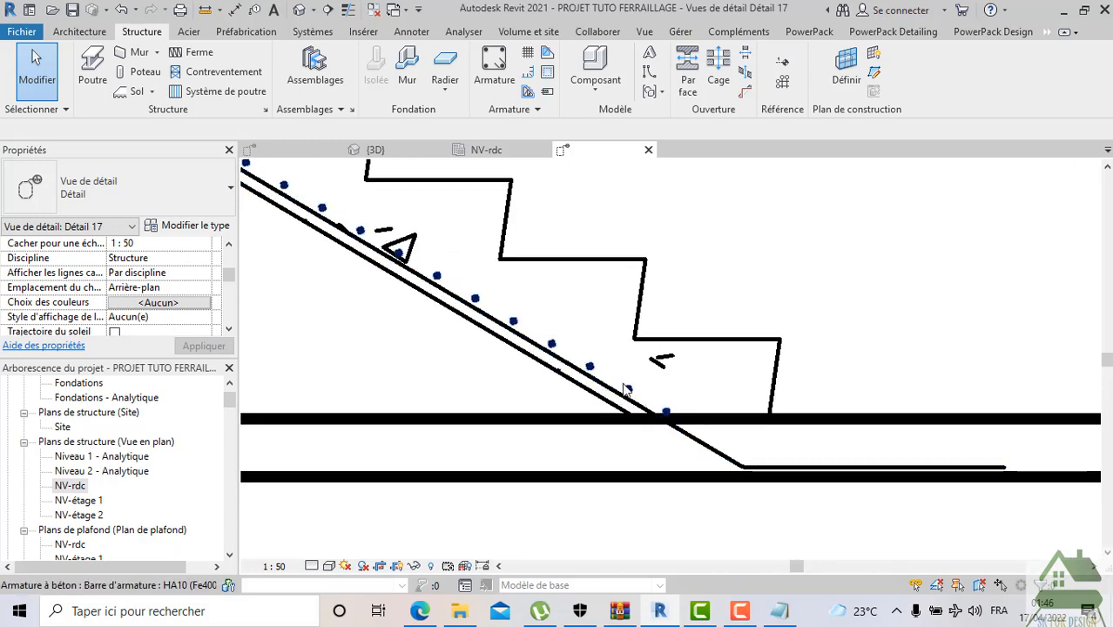
pyautogui.click(670, 424)
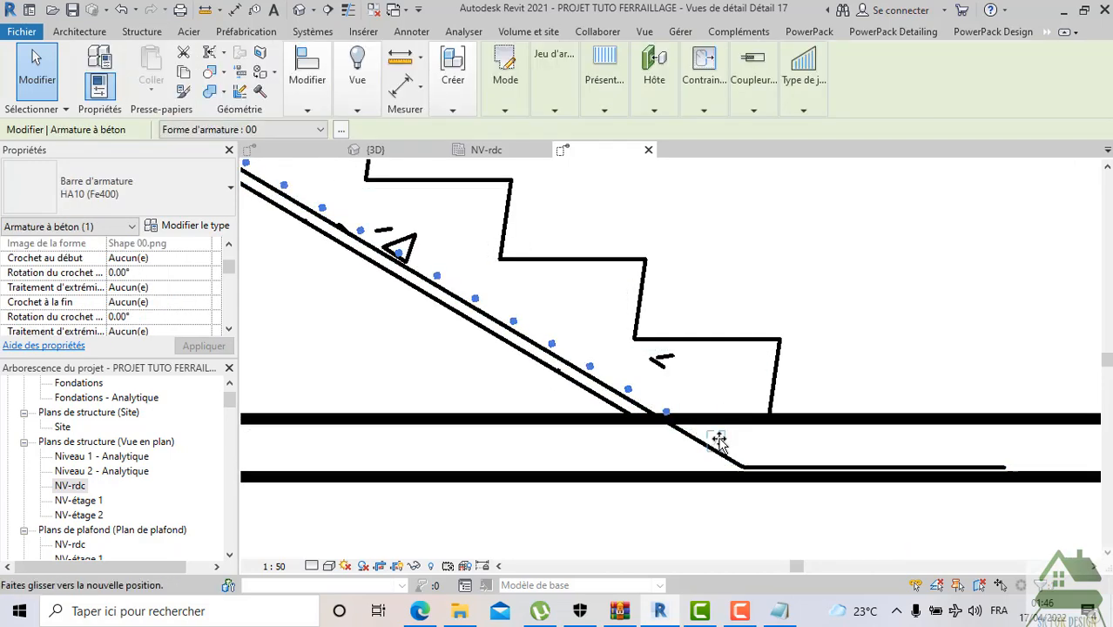
pyautogui.moveTo(733, 456); pyautogui.dragTo(734, 456)
pyautogui.click(763, 512)
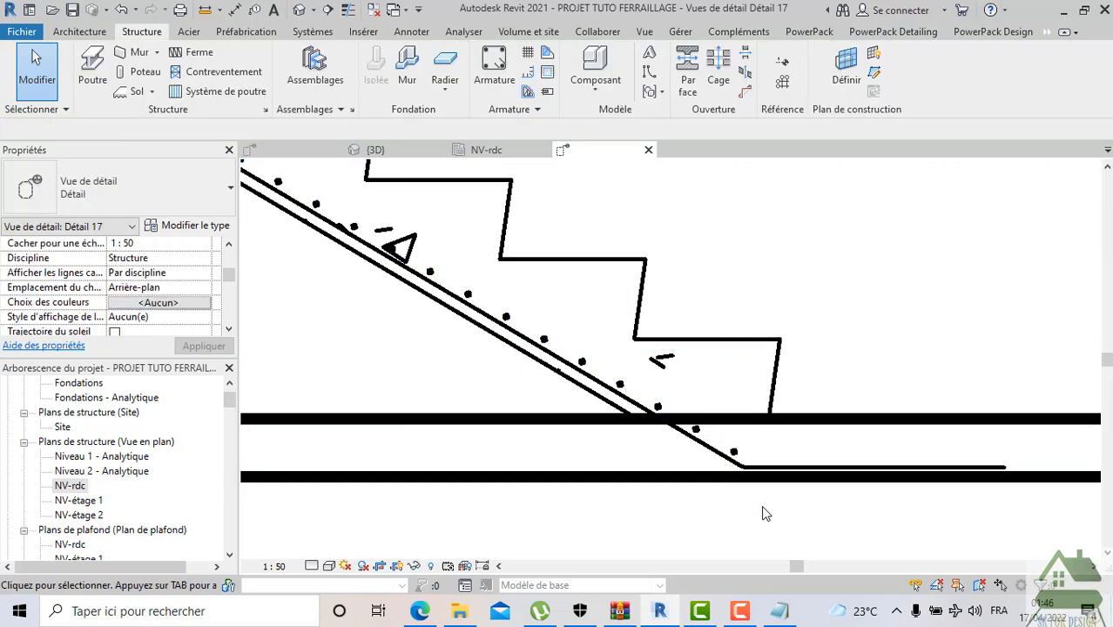
# Place one transverse HA10 bar, shape 00, on the current work plane in the floor slab, just above the HA12 bar's horizontal leg
pyautogui.scroll(-2, 762, 512)
pyautogui.moveTo(830, 534); pyautogui.dragTo(752, 504, button='middle')
pyautogui.scroll(-2, 778, 515)
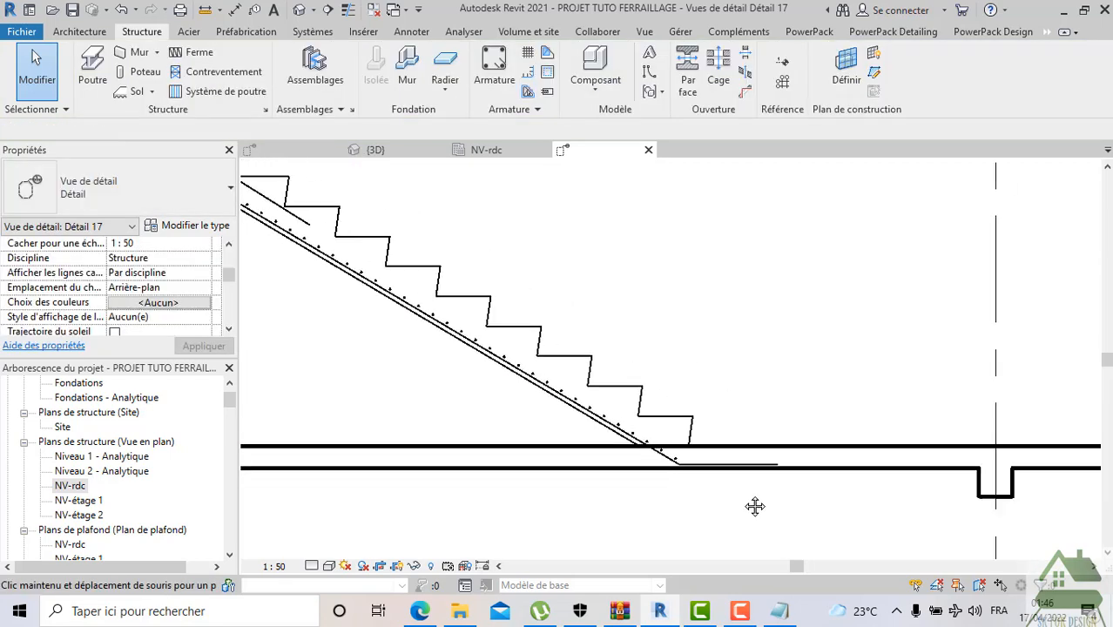
pyautogui.scroll(2, 806, 462)
pyautogui.scroll(-1, 807, 462)
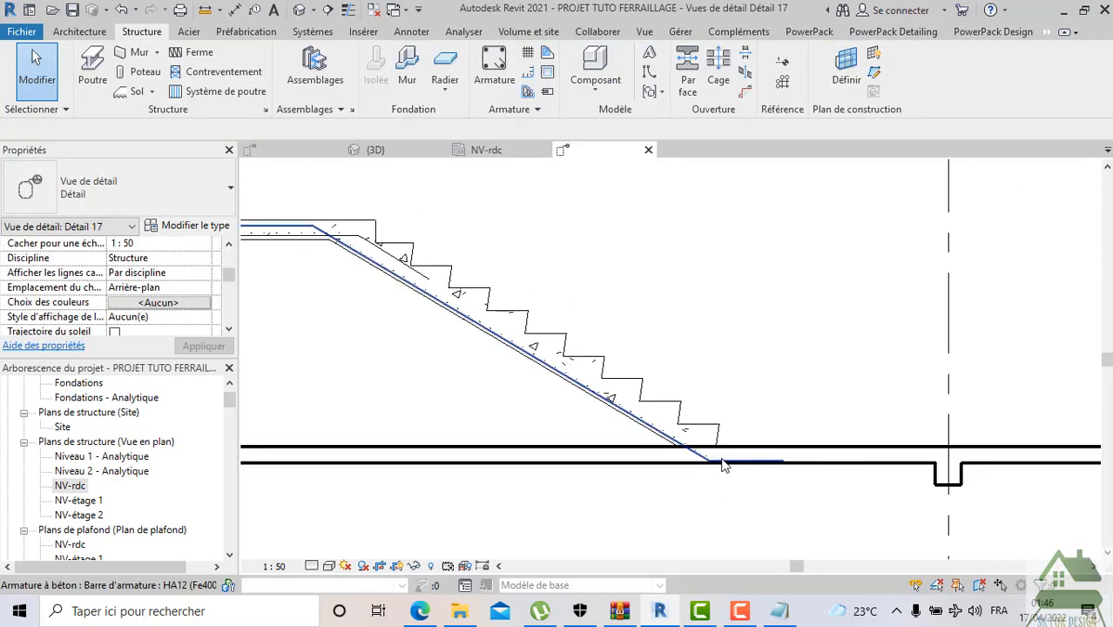
pyautogui.scroll(3, 722, 464)
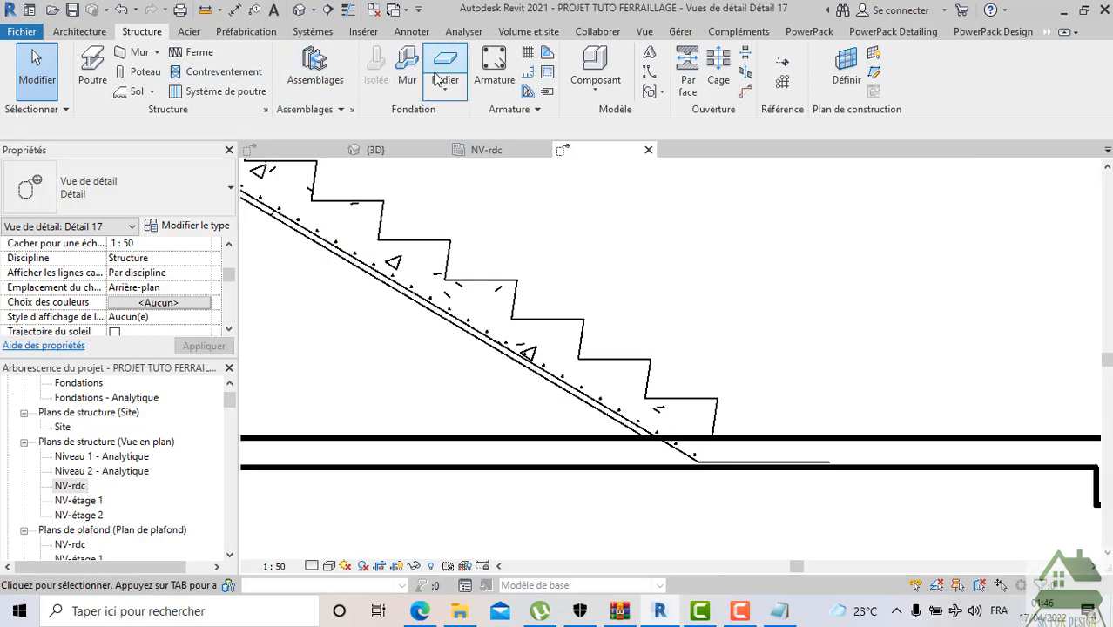
pyautogui.click(494, 68)
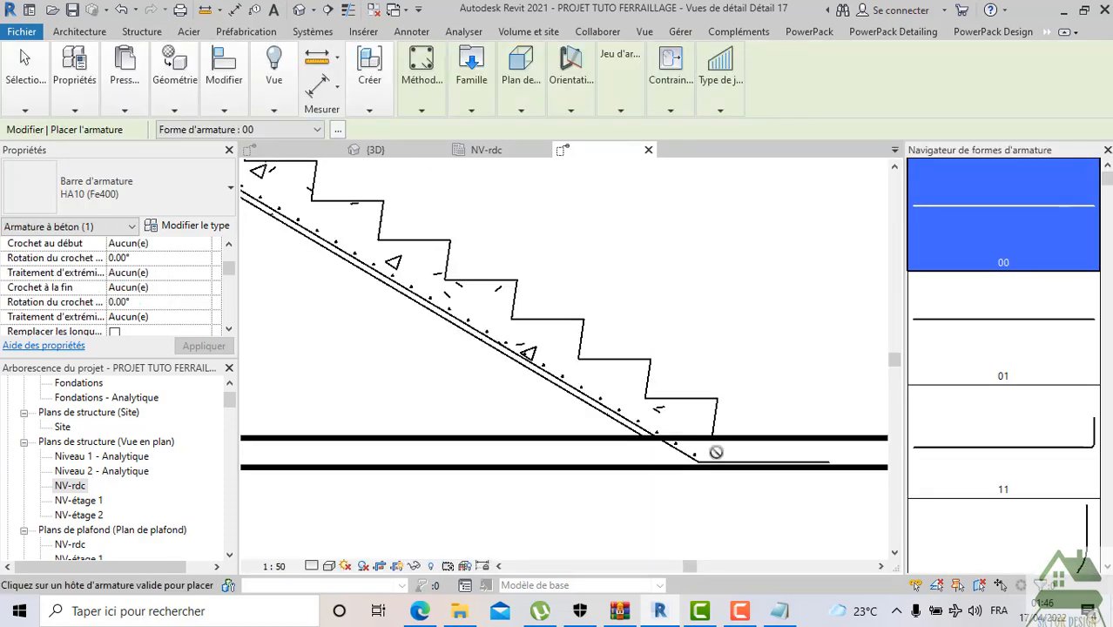
pyautogui.scroll(2, 716, 452)
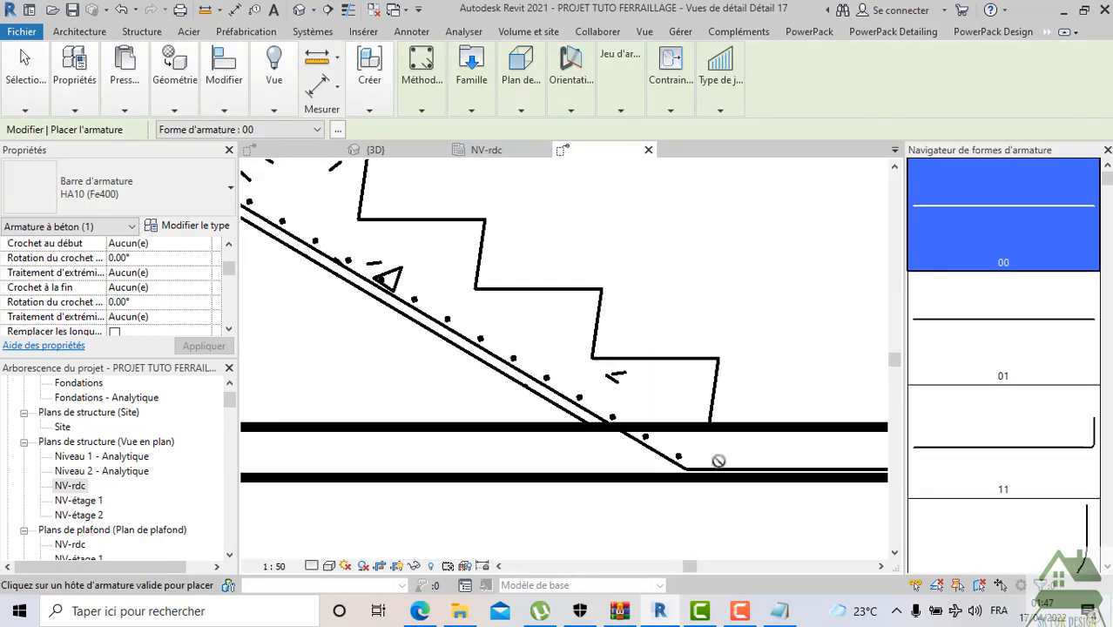
pyautogui.moveTo(699, 453); pyautogui.dragTo(610, 439, button='middle')
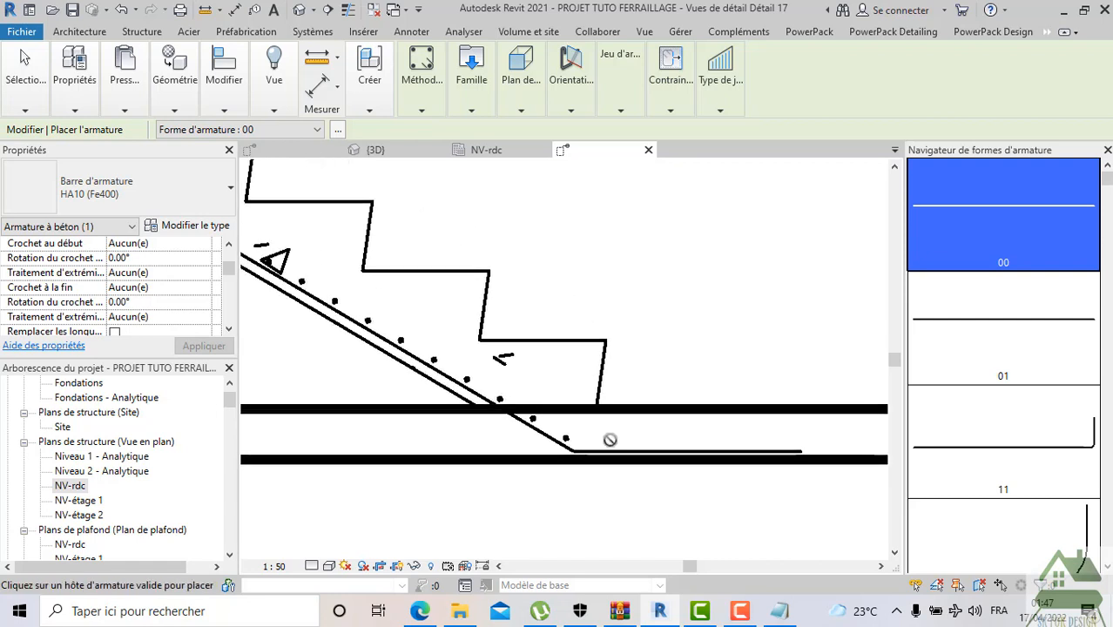
pyautogui.click(520, 82)
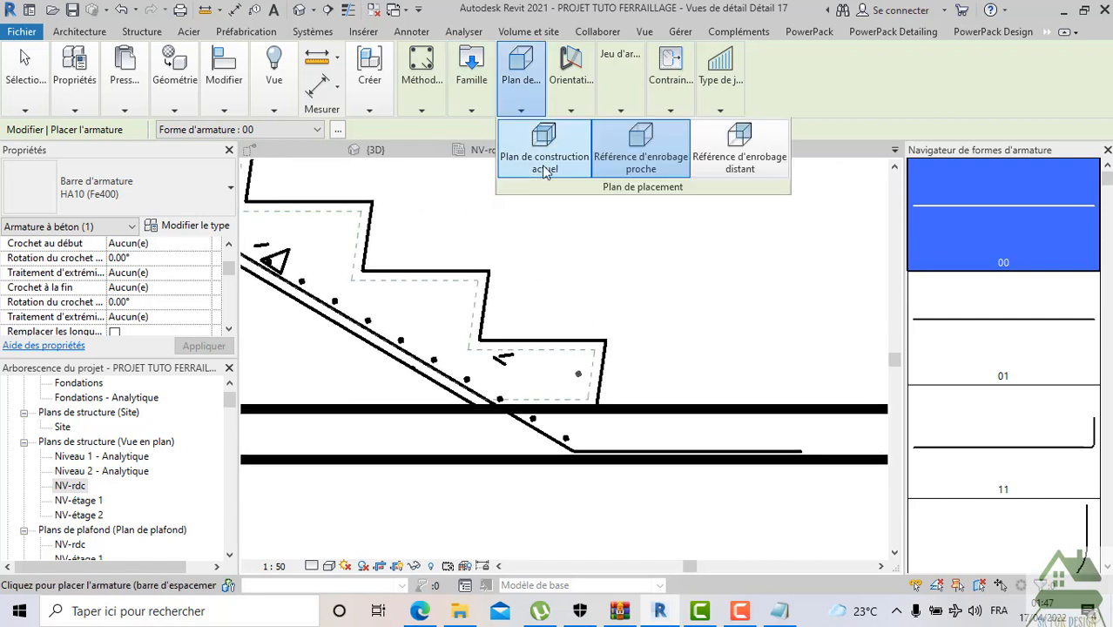
pyautogui.scroll(-1, 612, 439)
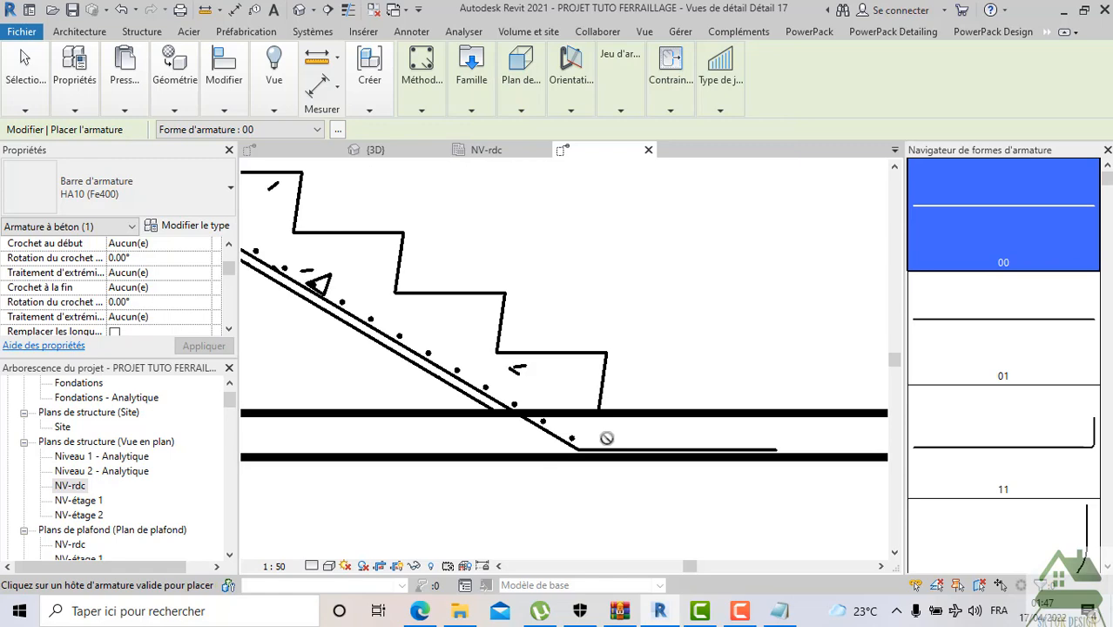
pyautogui.moveTo(606, 439); pyautogui.dragTo(568, 446, button='middle')
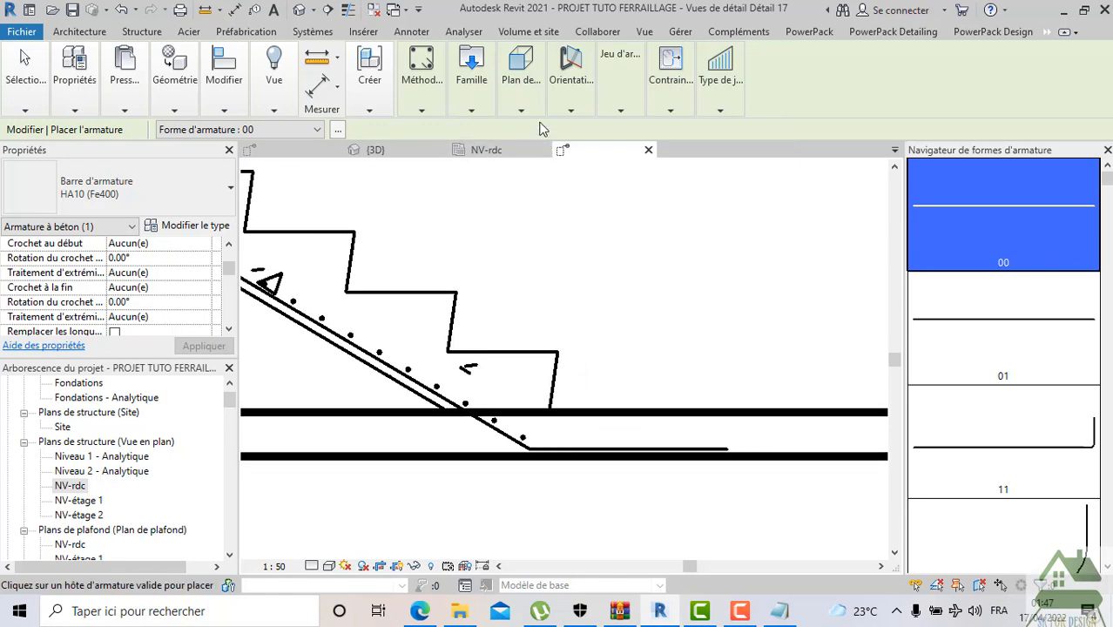
pyautogui.click(521, 82)
pyautogui.click(513, 150)
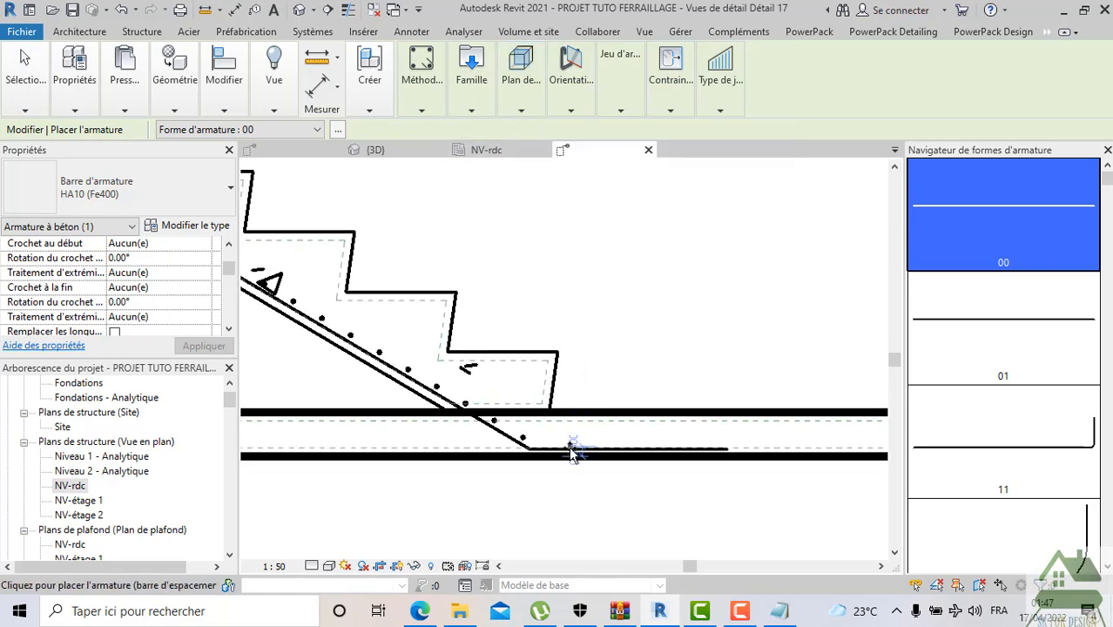
pyautogui.scroll(2, 557, 444)
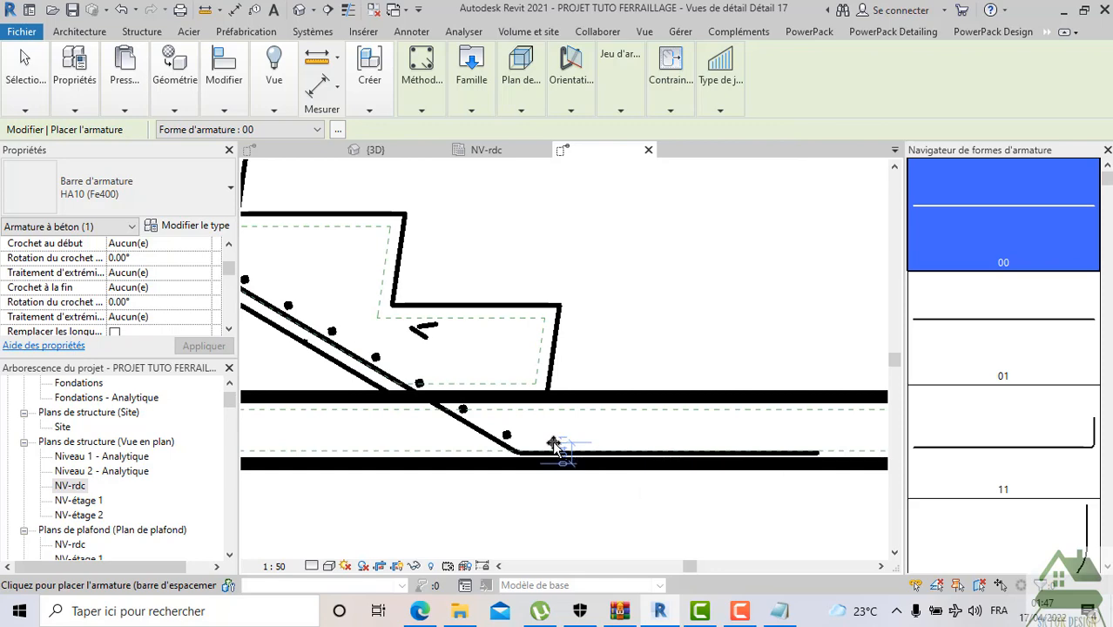
pyautogui.click(553, 443)
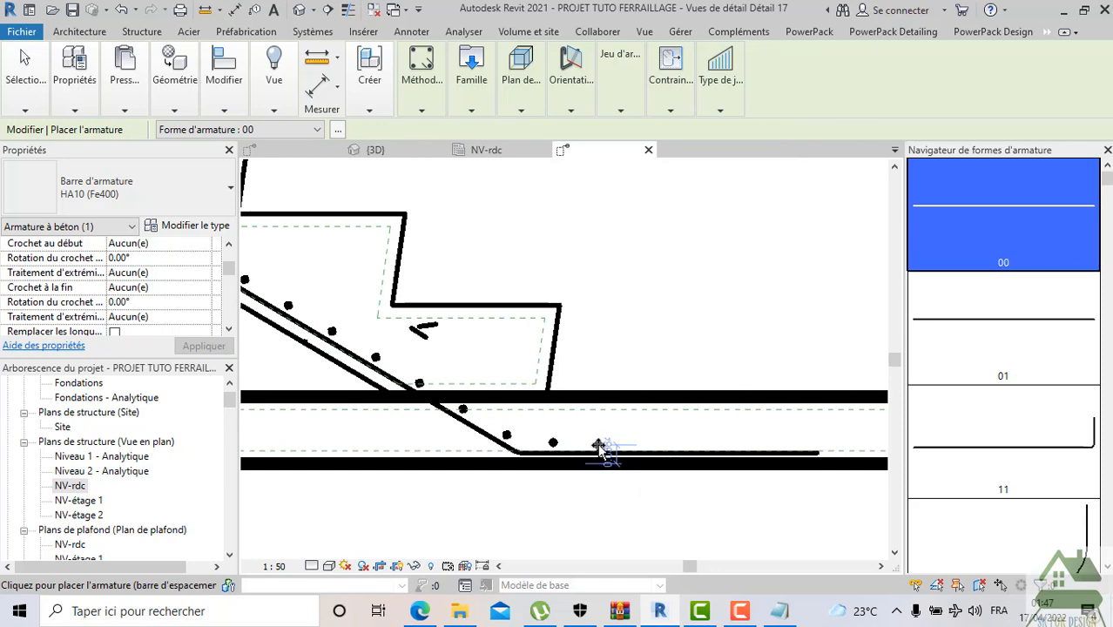
pyautogui.press('Escape')
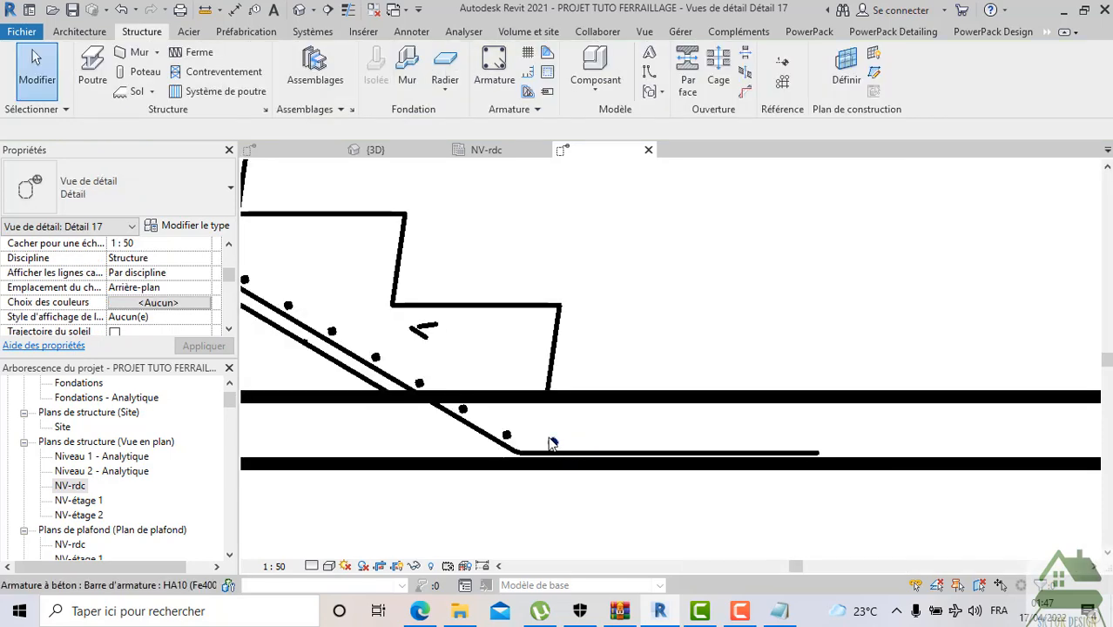
# Try a fixed-number layout for the new HA10 bar in the floor slab
pyautogui.click(551, 443)
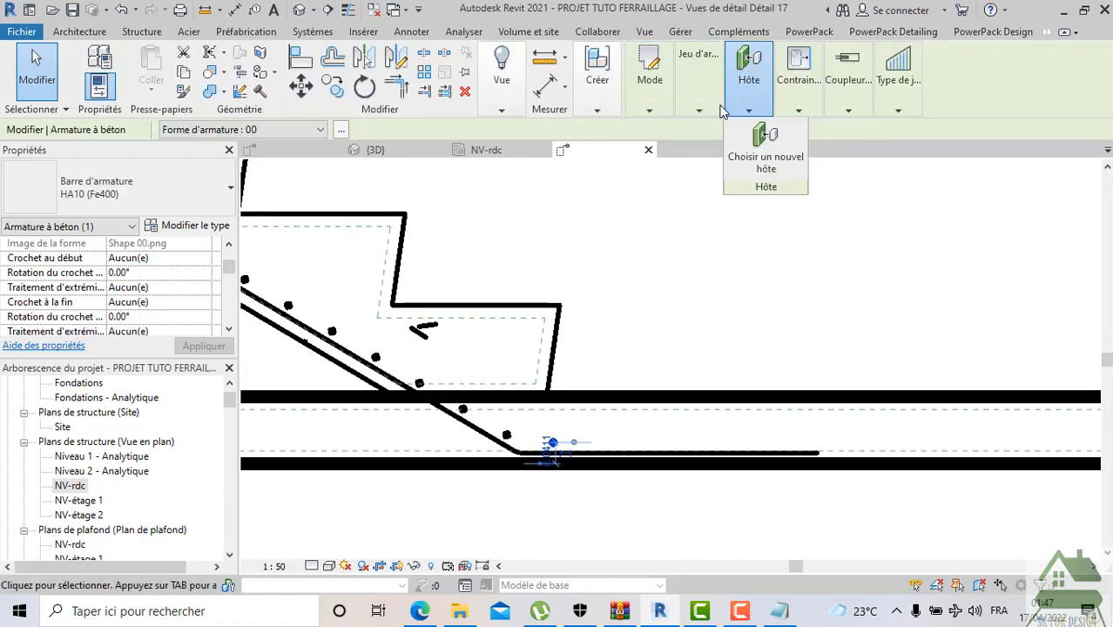
pyautogui.moveTo(707, 112)
pyautogui.click(745, 130)
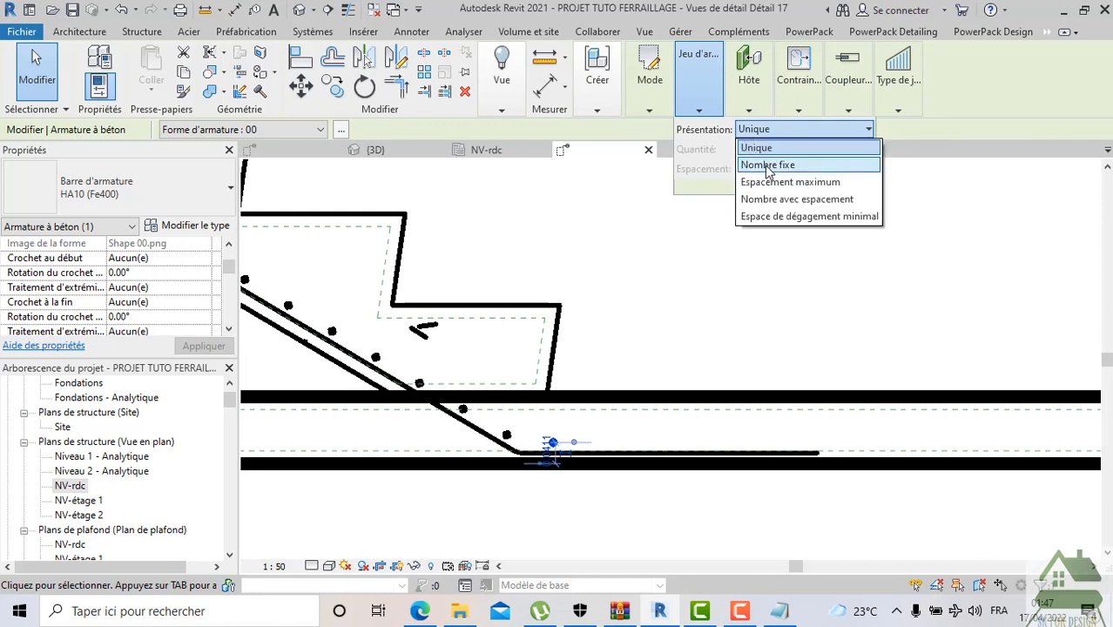
pyautogui.click(766, 166)
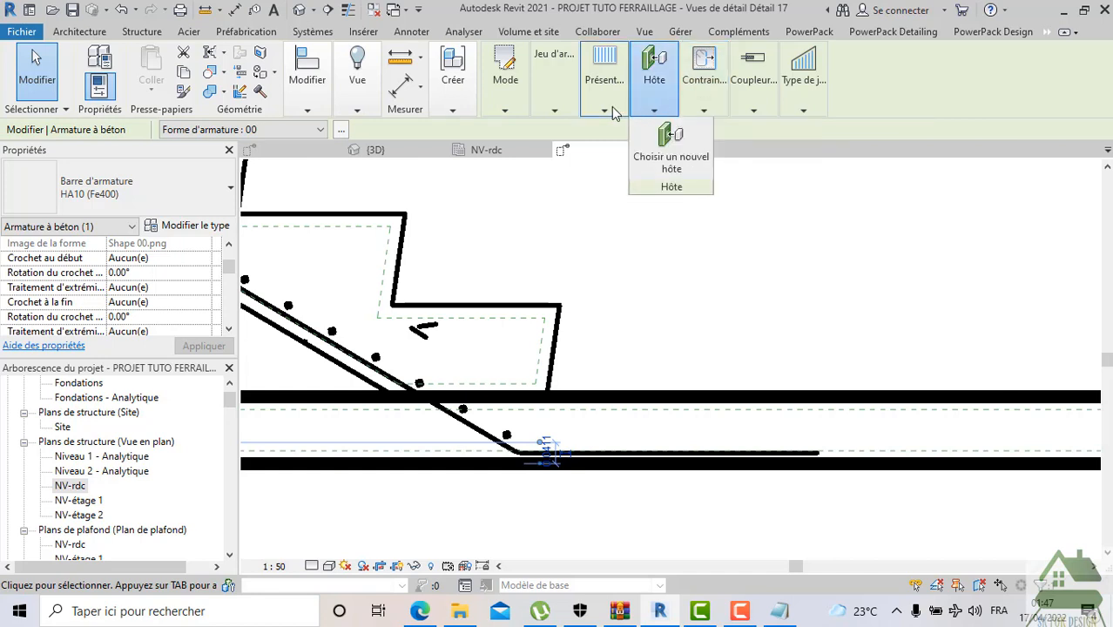
pyautogui.moveTo(570, 113)
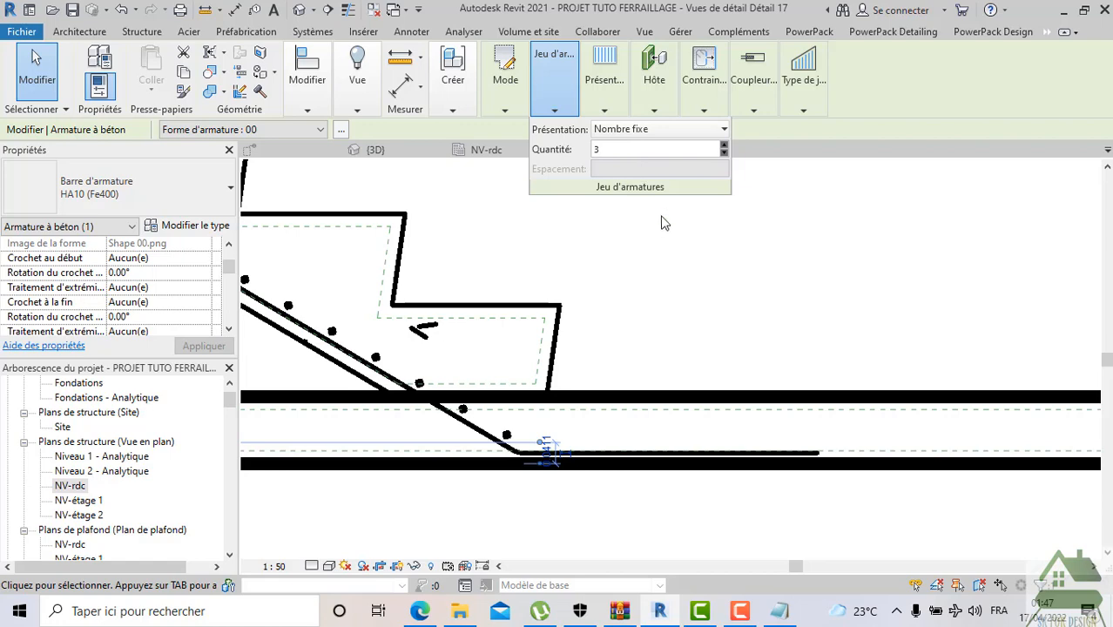
pyautogui.scroll(-2, 662, 224)
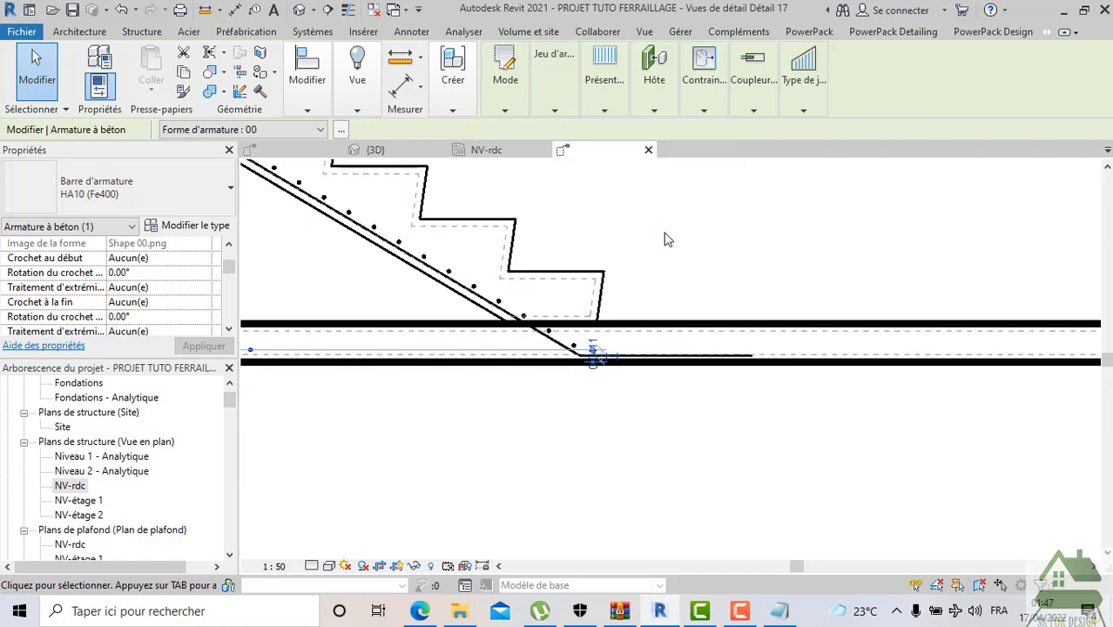
pyautogui.scroll(-1, 666, 239)
pyautogui.scroll(-3, 695, 251)
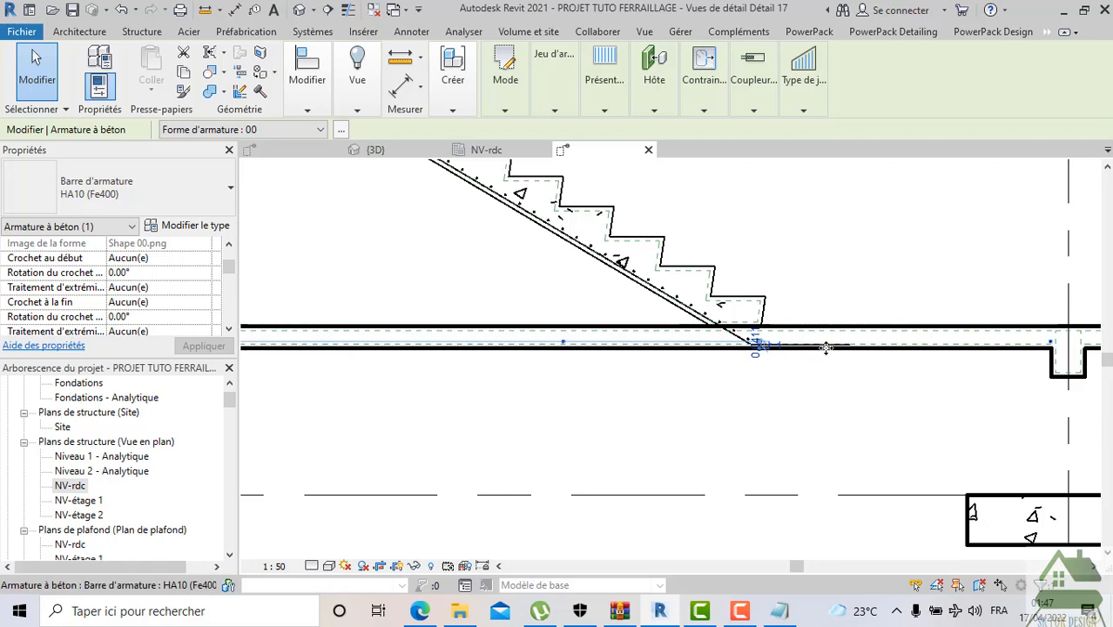
pyautogui.scroll(2, 831, 346)
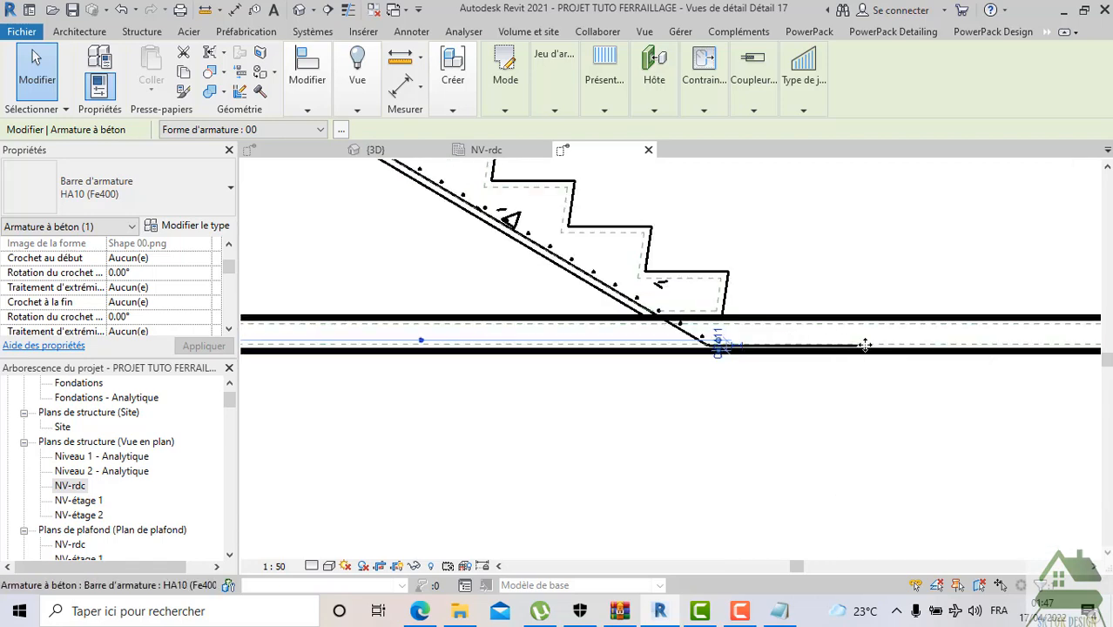
pyautogui.scroll(1, 770, 340)
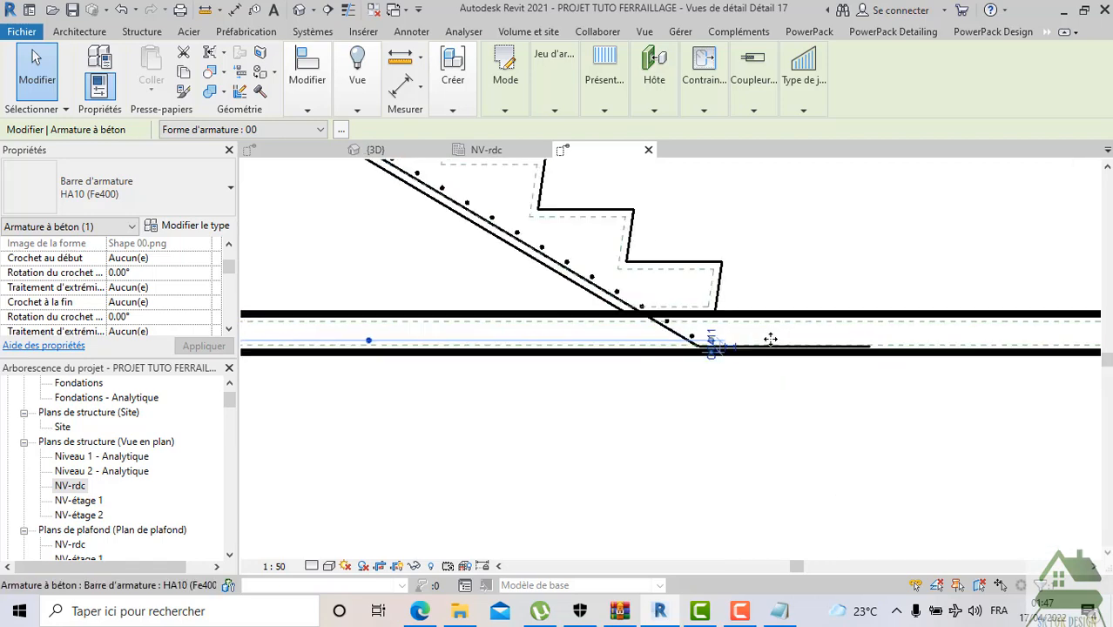
pyautogui.scroll(1, 762, 339)
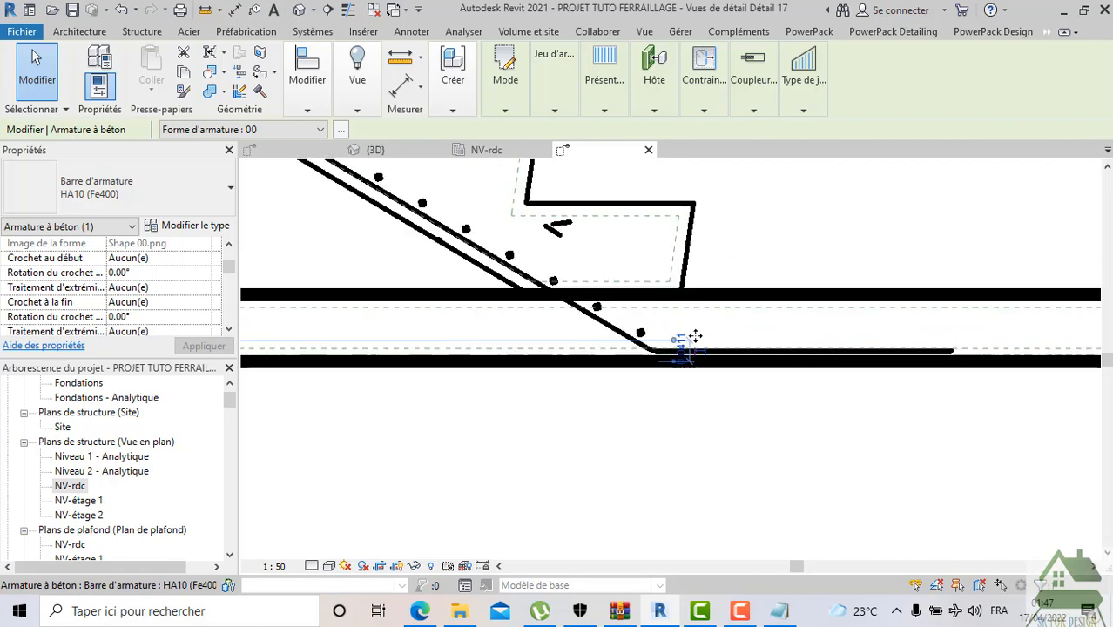
pyautogui.scroll(-1, 695, 338)
pyautogui.scroll(-1, 688, 340)
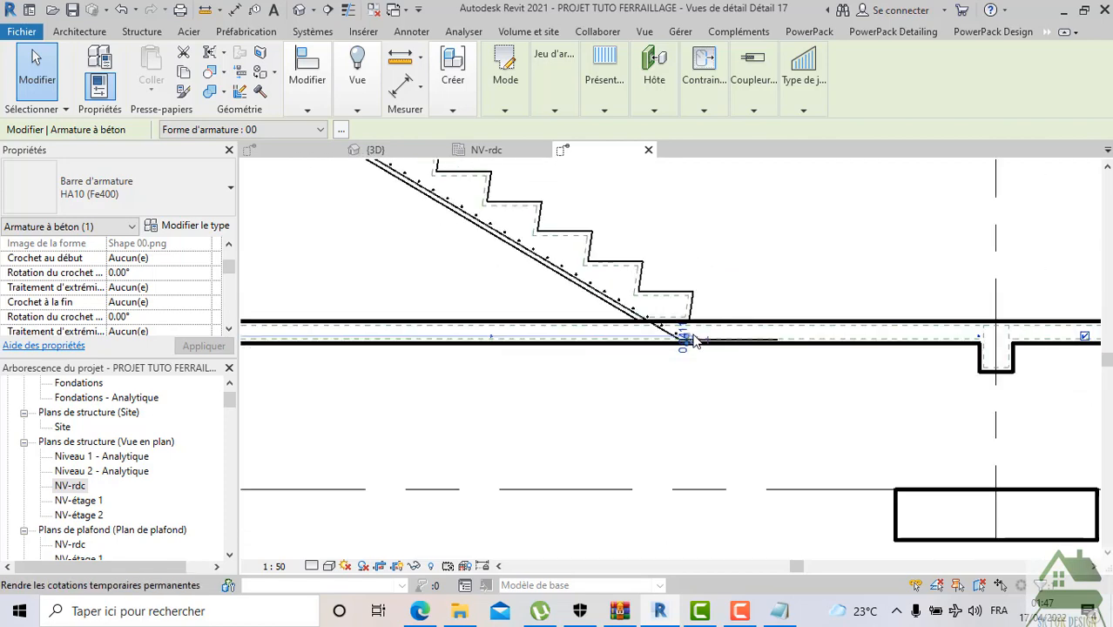
pyautogui.scroll(1, 686, 340)
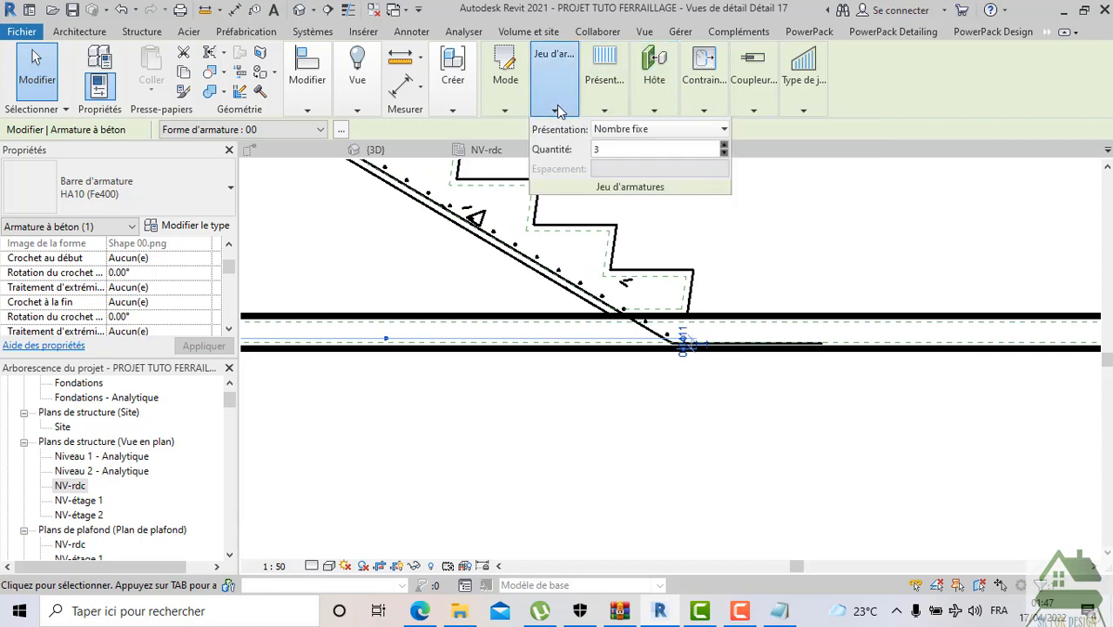
# Distribute the slab's HA10 bar with the maximum-spacing layout, entering a much closer spacing
pyautogui.click(649, 130)
pyautogui.click(645, 183)
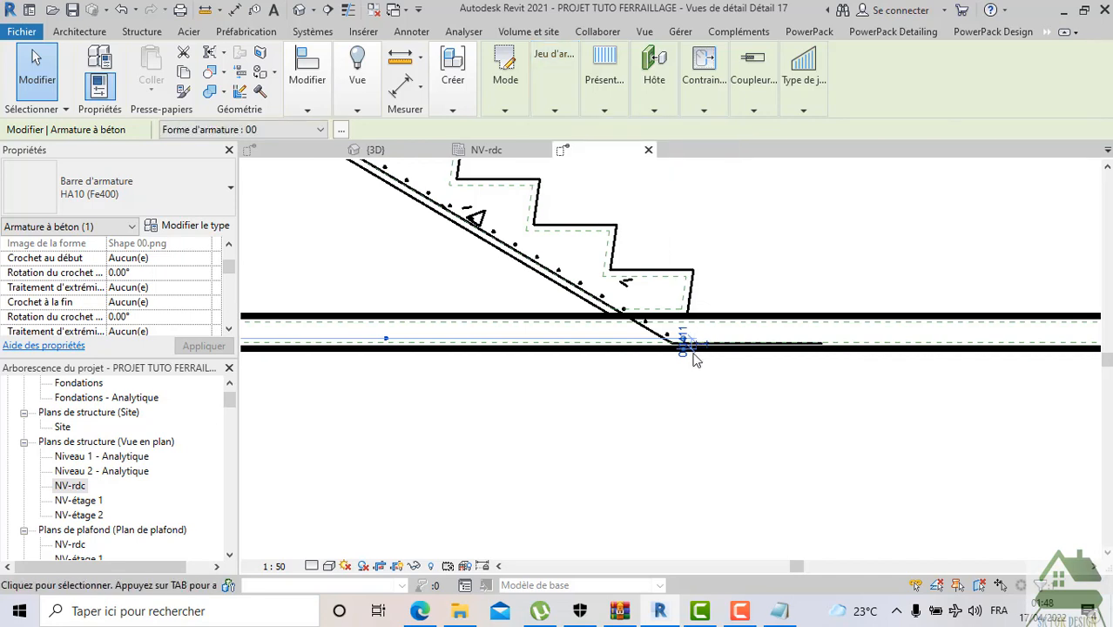
pyautogui.click(562, 109)
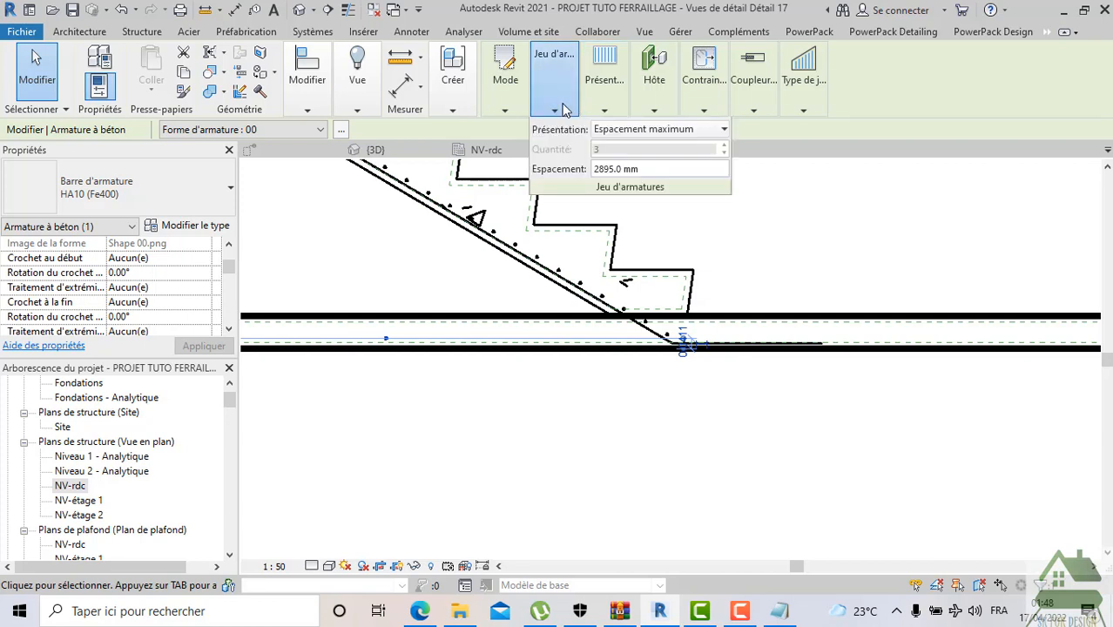
pyautogui.click(627, 131)
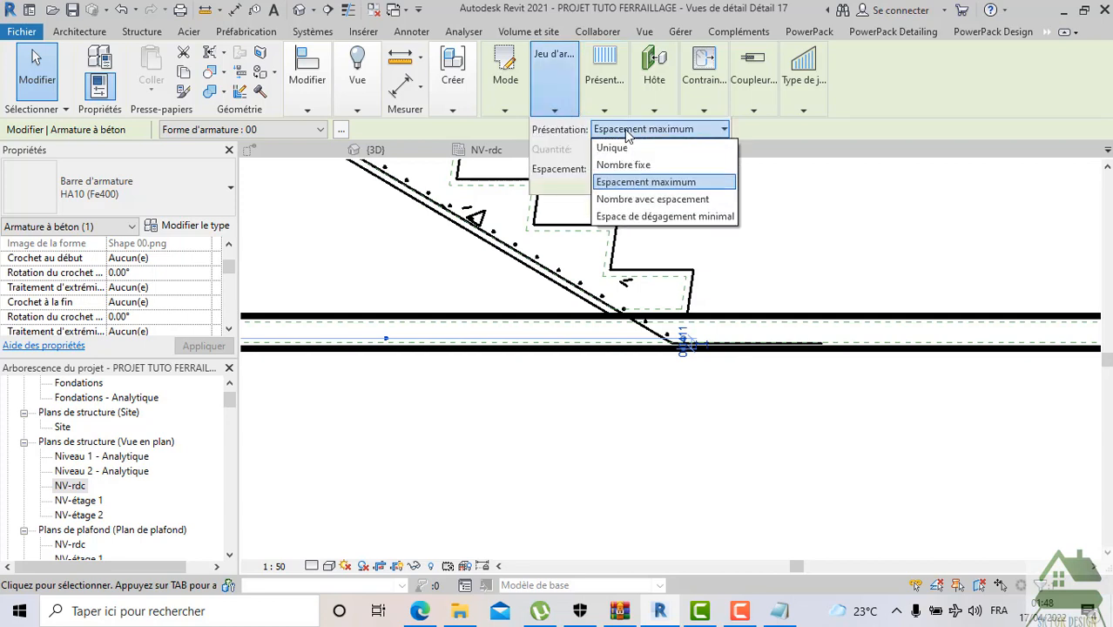
pyautogui.click(642, 181)
pyautogui.moveTo(643, 171); pyautogui.dragTo(585, 169)
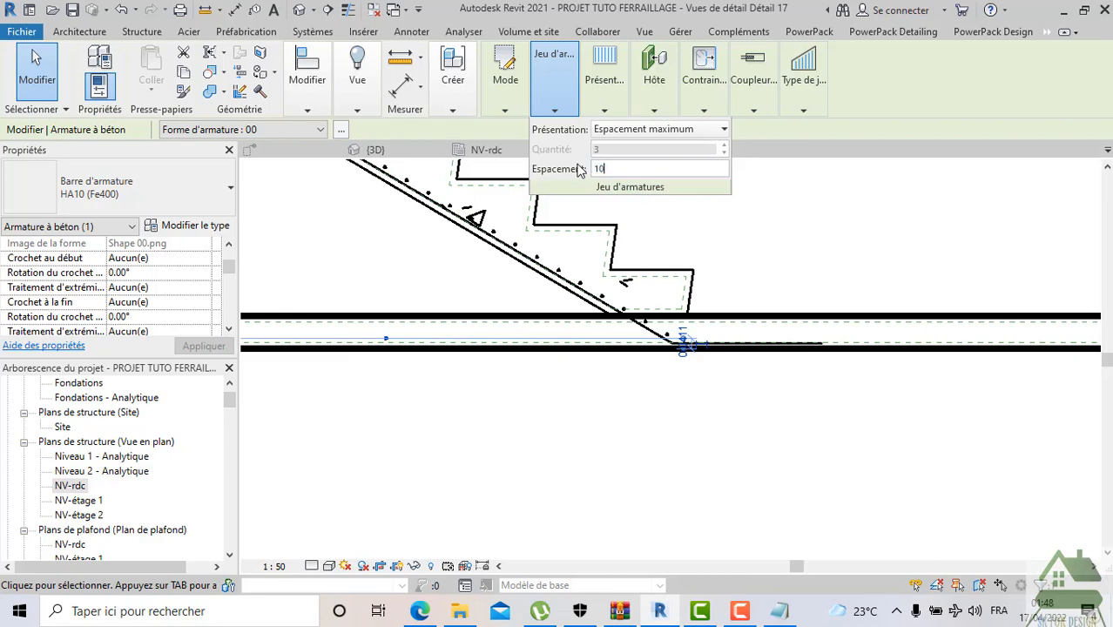
pyautogui.click(723, 248)
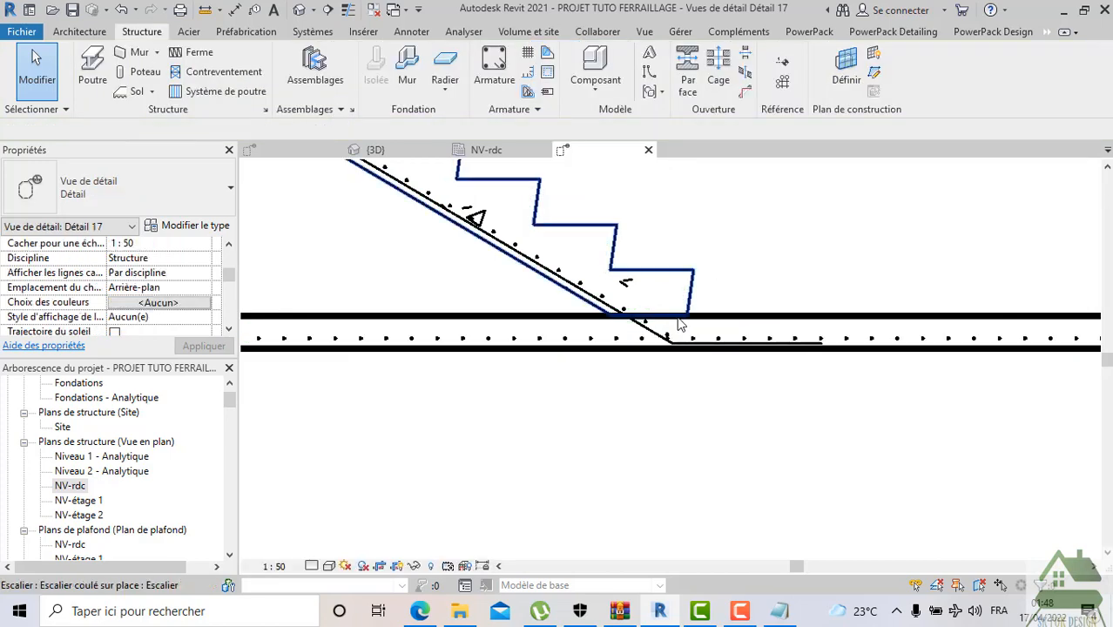
# Examine how far the slab's HA10 set extends beyond both ends of the HA12 bar's horizontal leg
pyautogui.scroll(-2, 671, 337)
pyautogui.scroll(-1, 670, 379)
pyautogui.scroll(3, 552, 380)
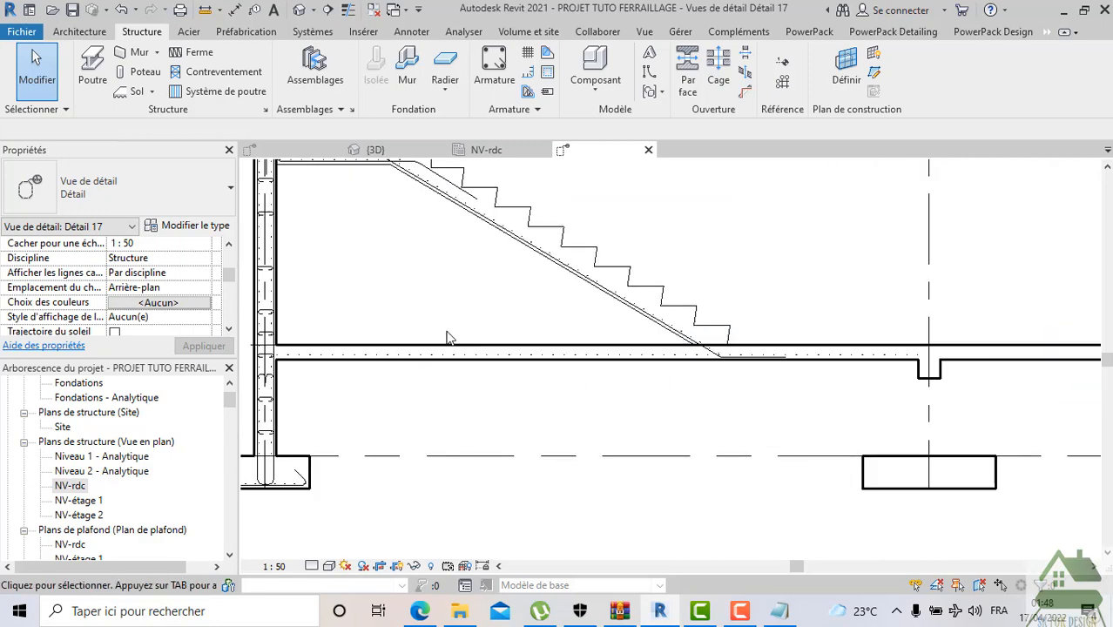
pyautogui.moveTo(540, 407); pyautogui.dragTo(316, 387, button='middle')
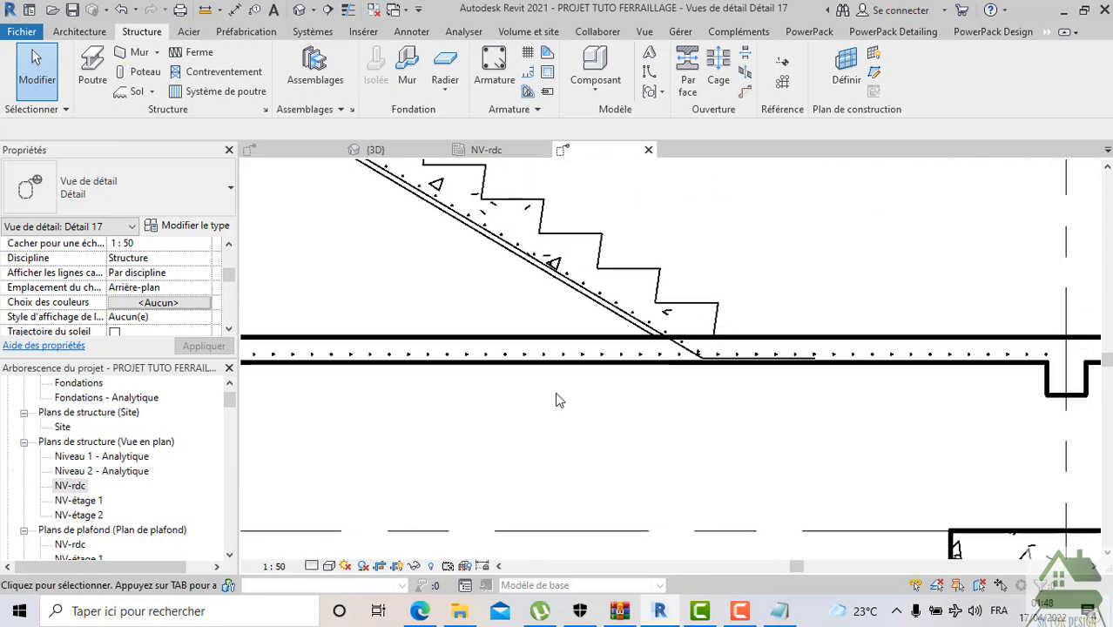
pyautogui.scroll(2, 755, 353)
pyautogui.scroll(1, 766, 360)
pyautogui.click(770, 361)
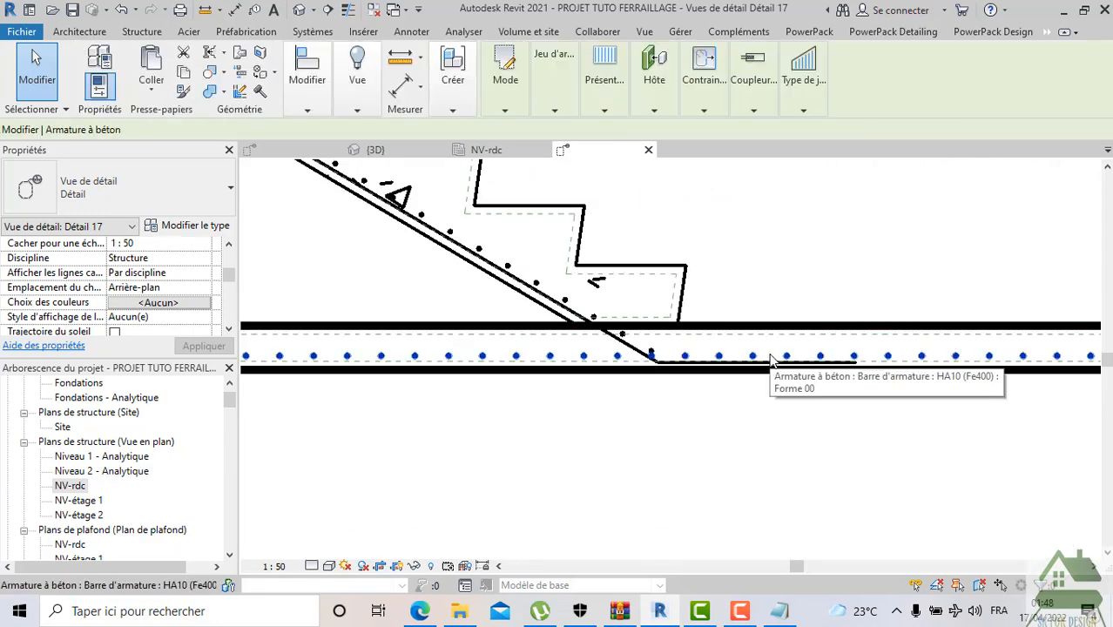
pyautogui.scroll(-1, 735, 354)
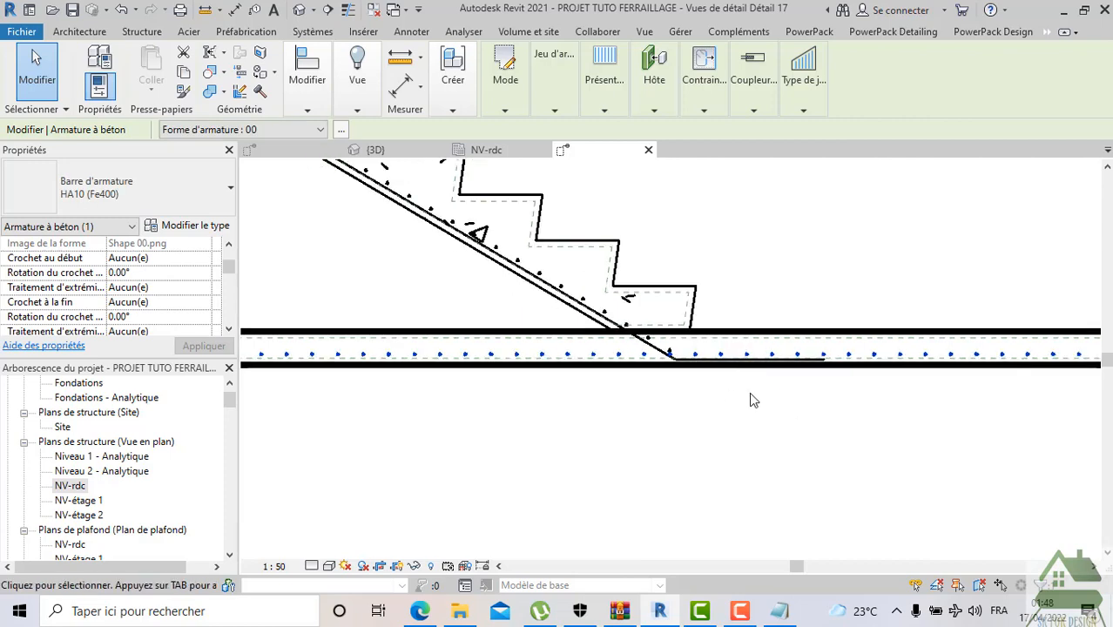
pyautogui.scroll(-2, 759, 397)
pyautogui.click(762, 397)
# Check the extent of the slab's HA10 set toward the downstand beam and around the stair foot
pyautogui.moveTo(906, 393); pyautogui.dragTo(695, 402, button='middle')
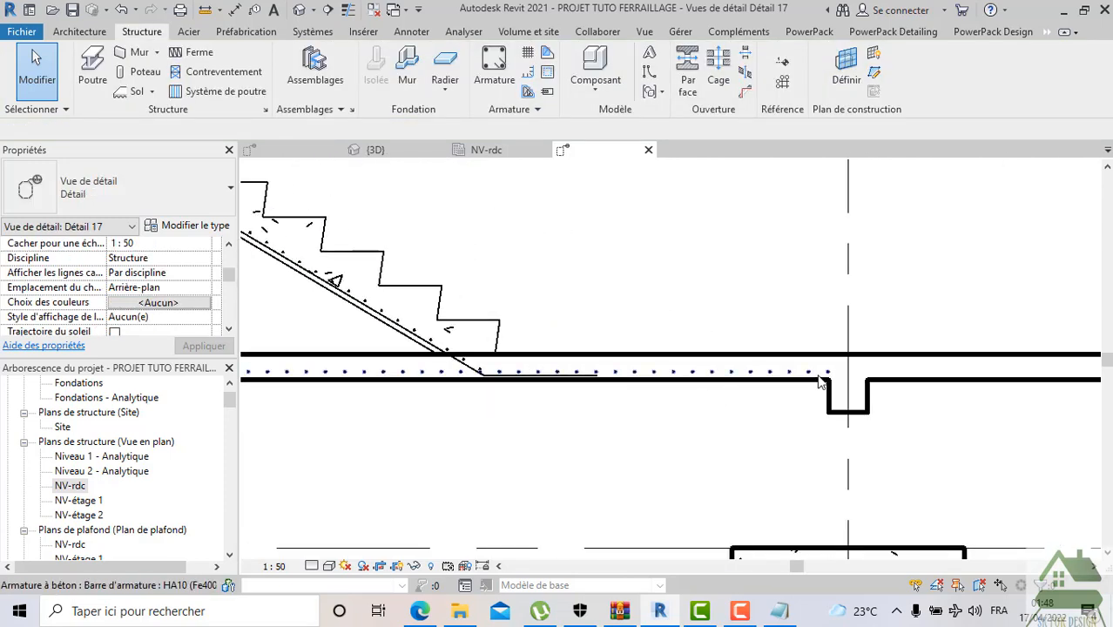
pyautogui.click(825, 376)
pyautogui.scroll(-2, 825, 376)
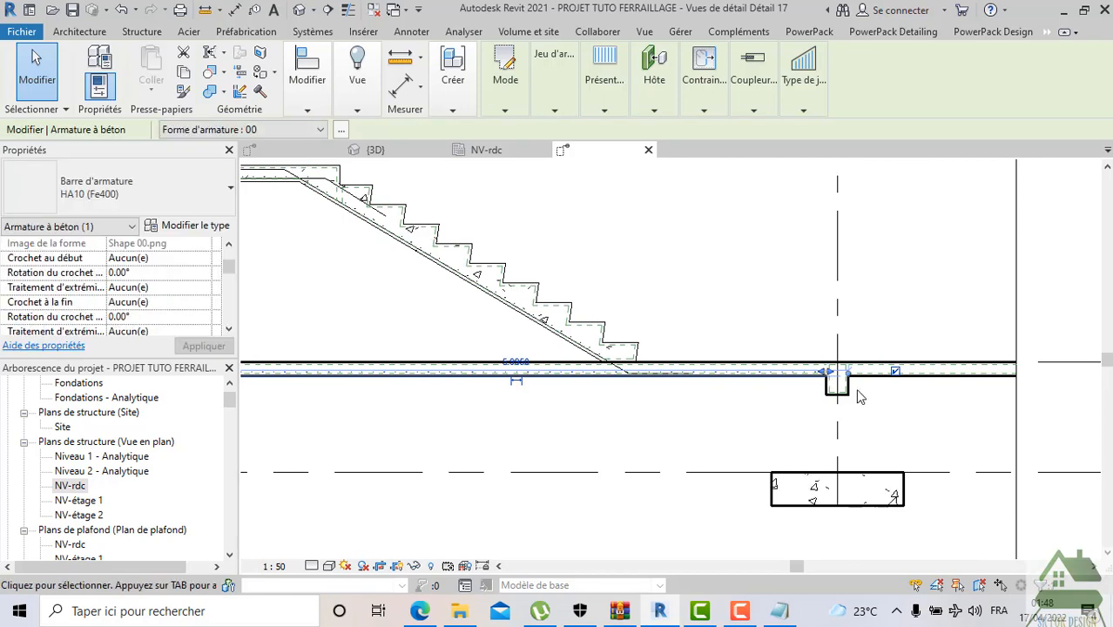
pyautogui.click(877, 419)
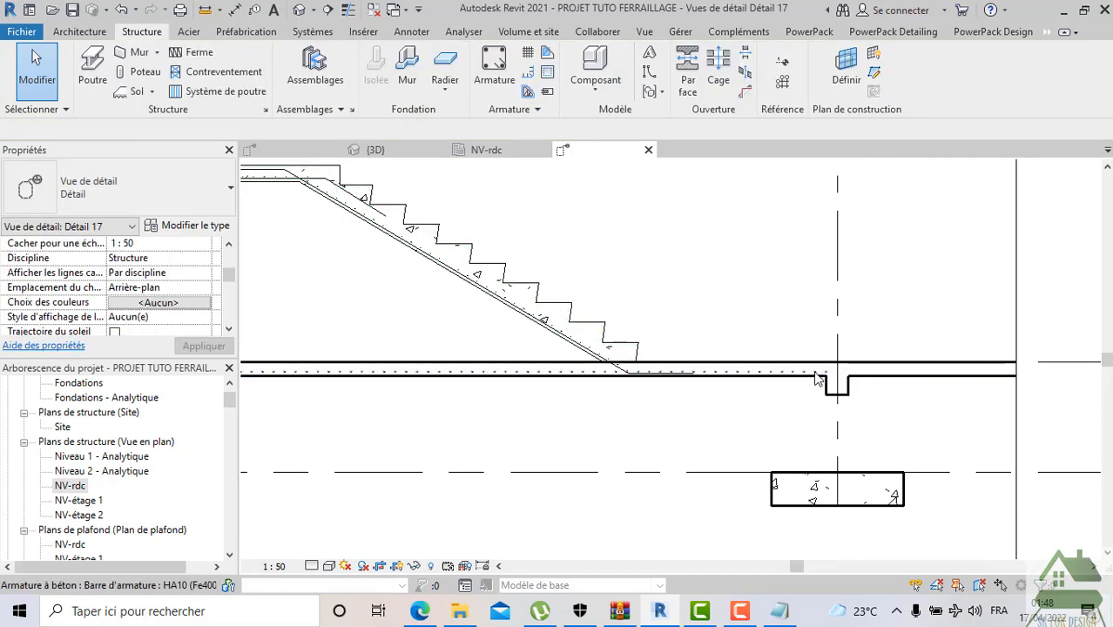
pyautogui.click(830, 374)
pyautogui.click(545, 419)
pyautogui.scroll(3, 607, 340)
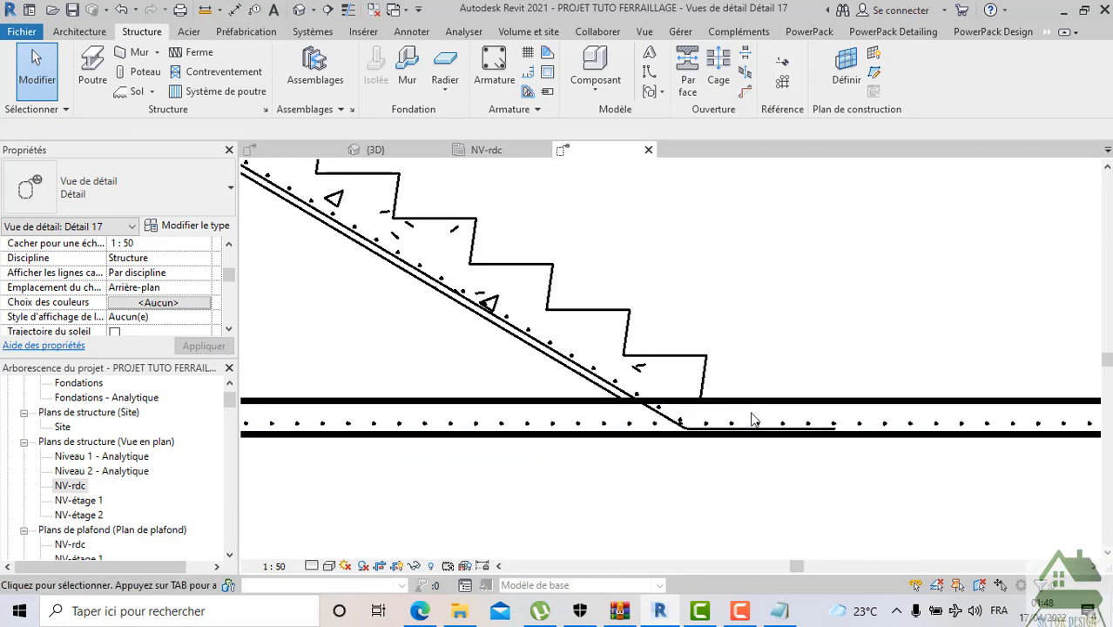
pyautogui.scroll(-2, 674, 323)
# Shorten the upward leg of the landing's lower HA12 bar inside the wall
pyautogui.moveTo(674, 323); pyautogui.dragTo(807, 477, button='middle')
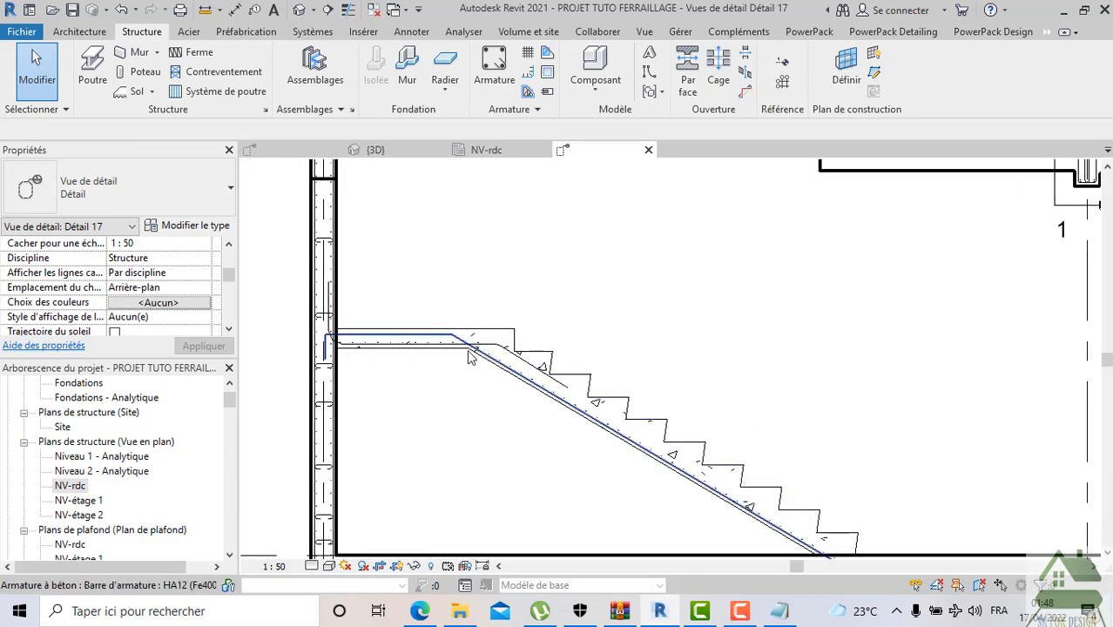
pyautogui.scroll(5, 310, 342)
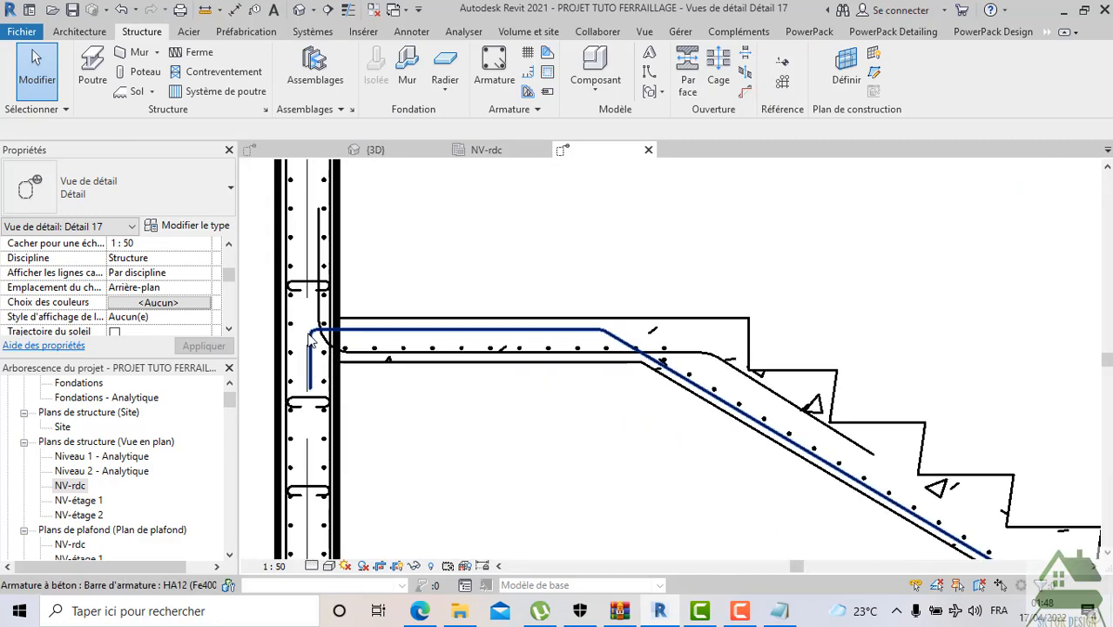
pyautogui.click(311, 341)
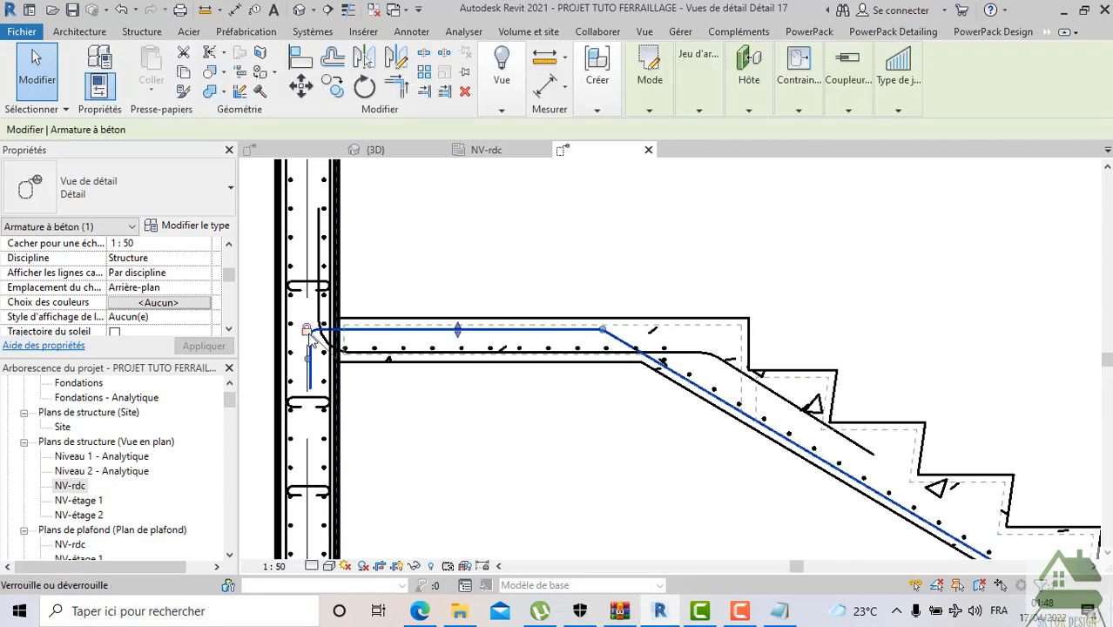
pyautogui.click(417, 280)
pyautogui.click(315, 237)
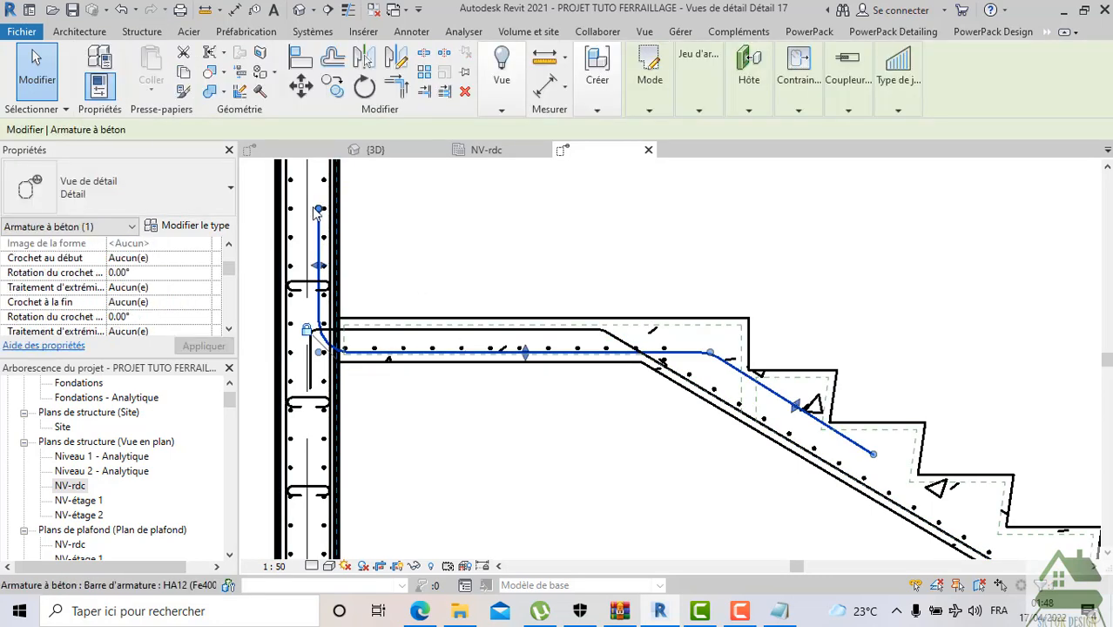
pyautogui.moveTo(317, 246); pyautogui.dragTo(318, 300)
pyautogui.click(388, 264)
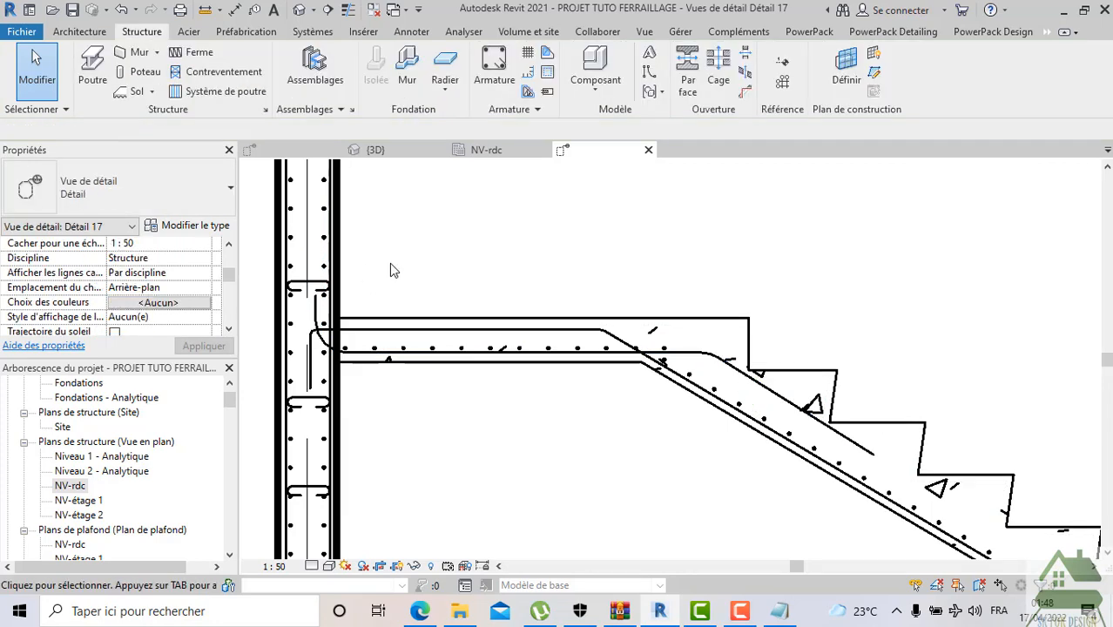
# Edit the lower HA12 bar's sketch, delete its vertical leg in the wall and finish the sketch
pyautogui.click(318, 313)
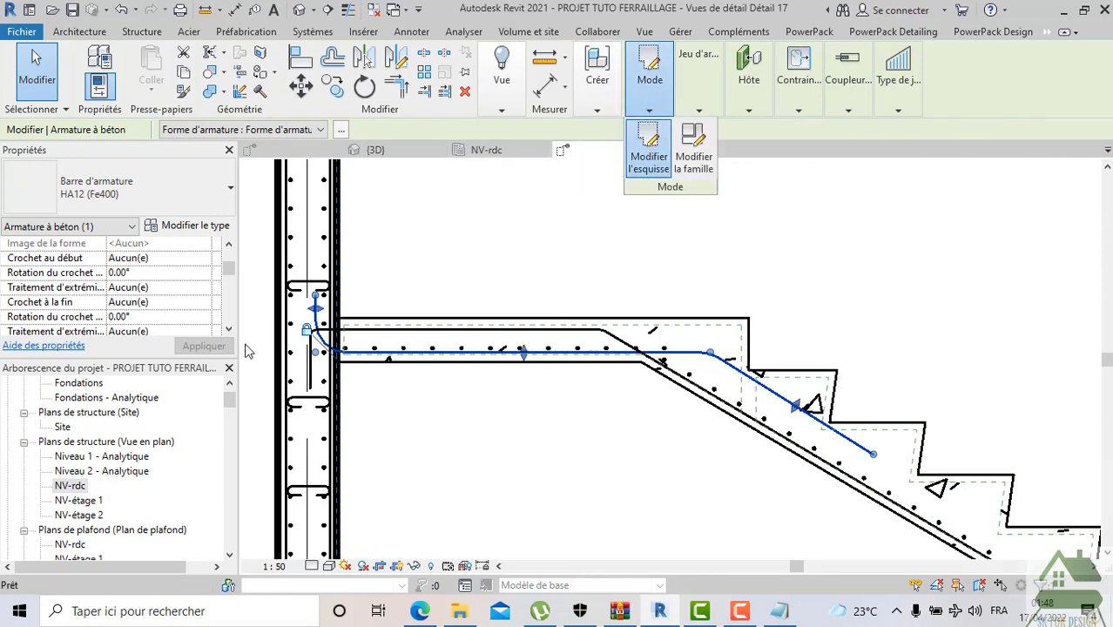
pyautogui.doubleClick(317, 338)
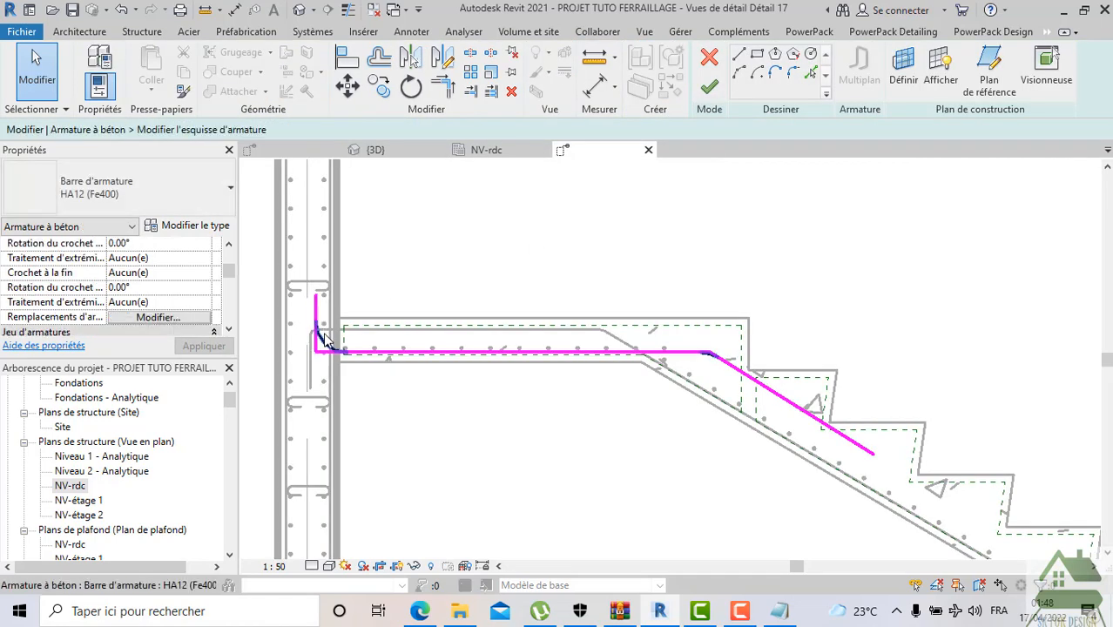
pyautogui.click(320, 338)
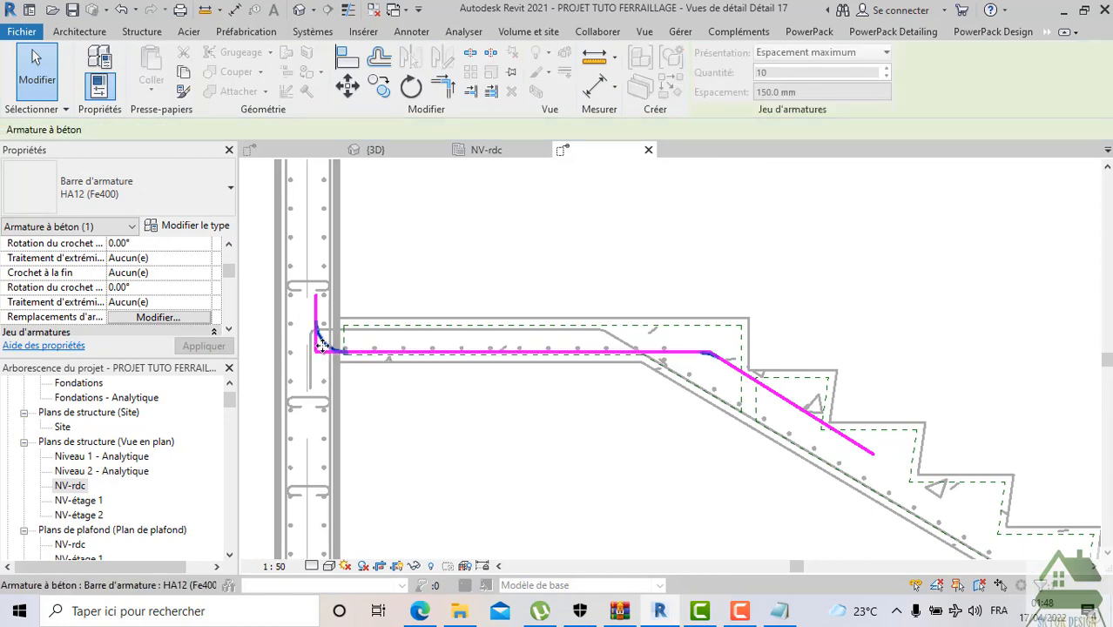
pyautogui.doubleClick(316, 324)
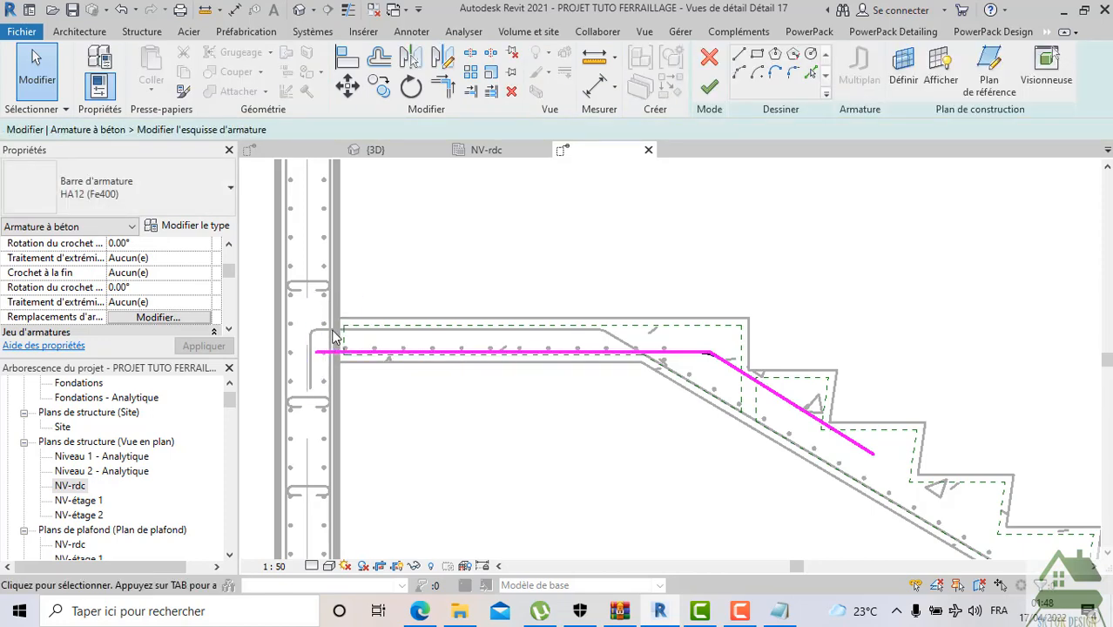
pyautogui.click(708, 88)
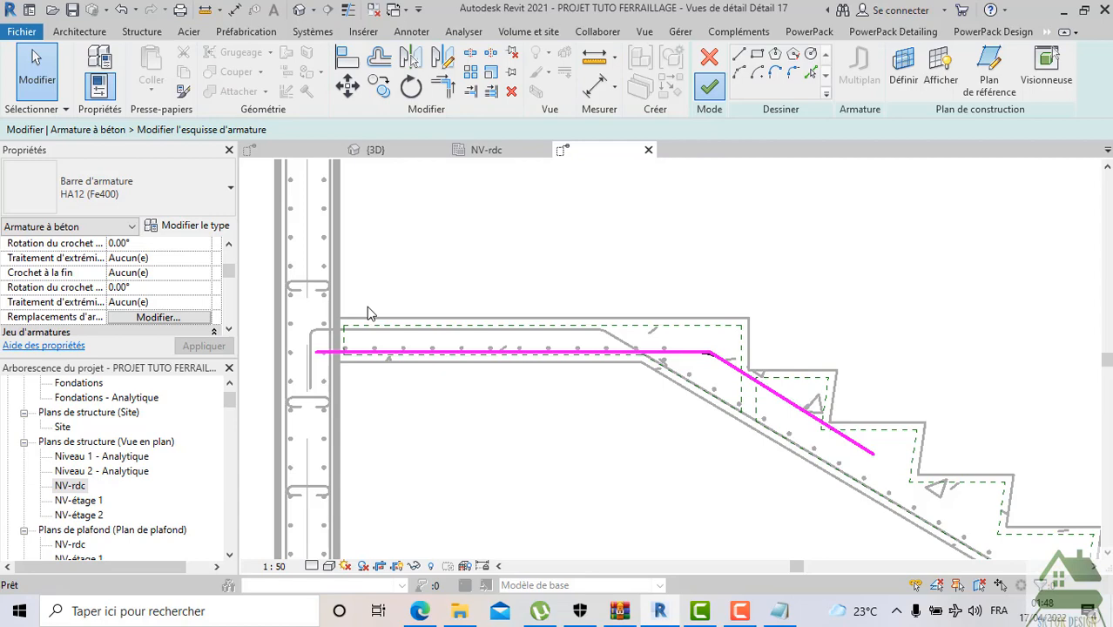
# Try an end-hook rotation of 90° on the lower HA12 bar and reset it to 0°
pyautogui.click(331, 353)
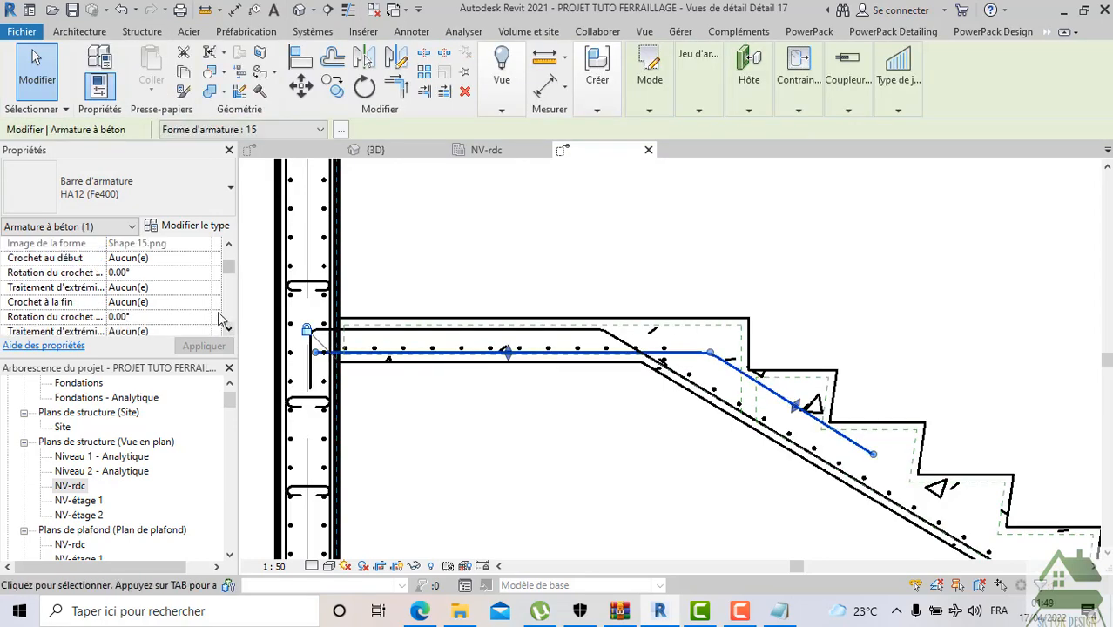
pyautogui.click(190, 317)
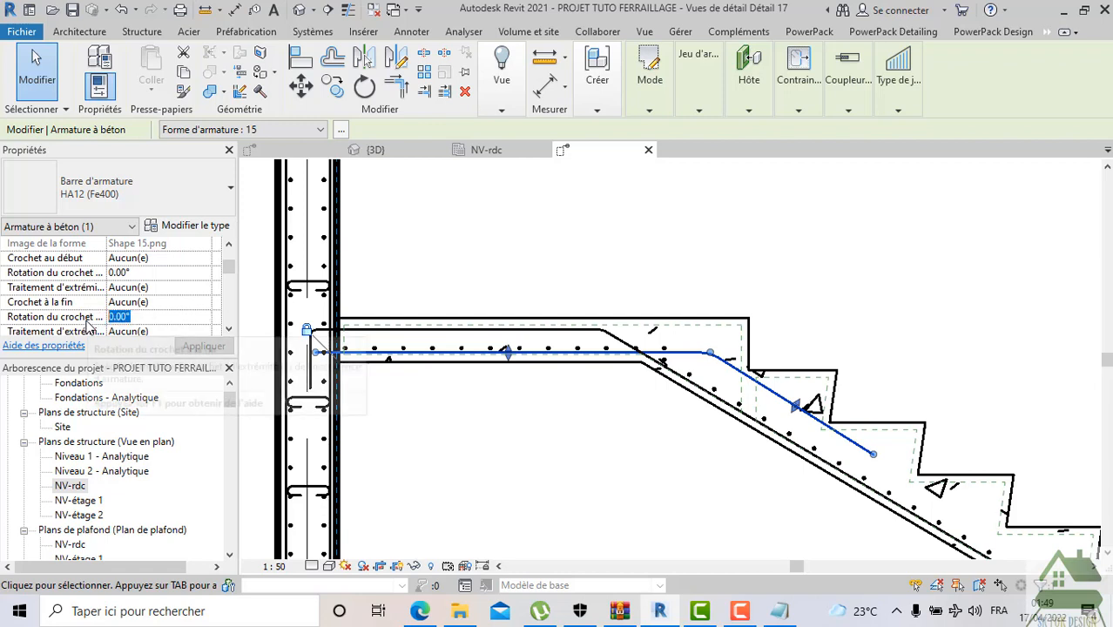
pyautogui.write('90')
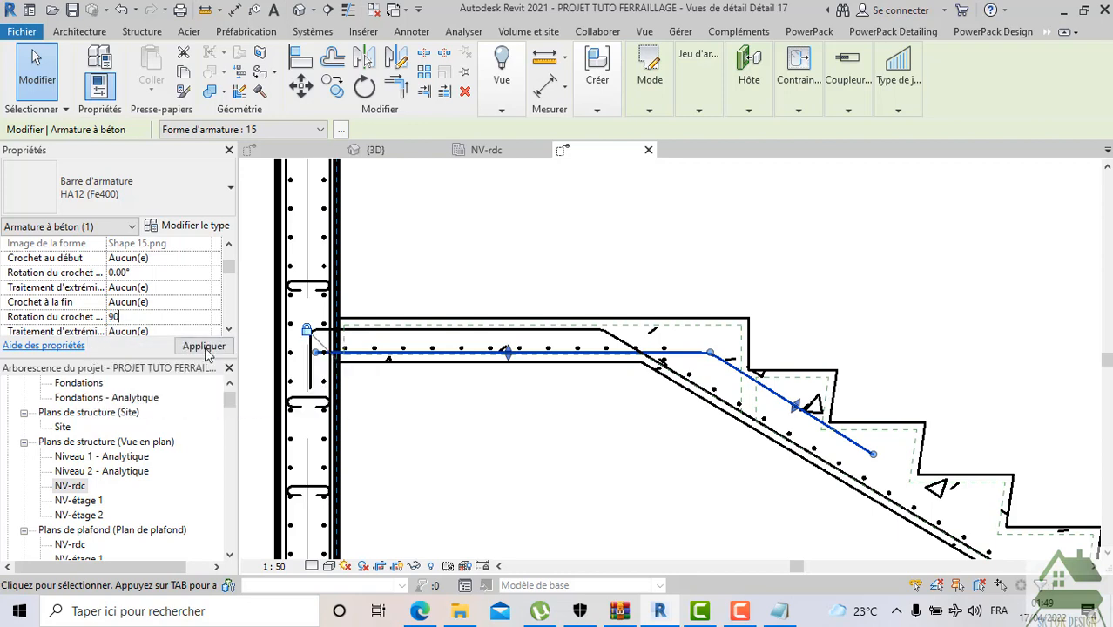
pyautogui.click(205, 347)
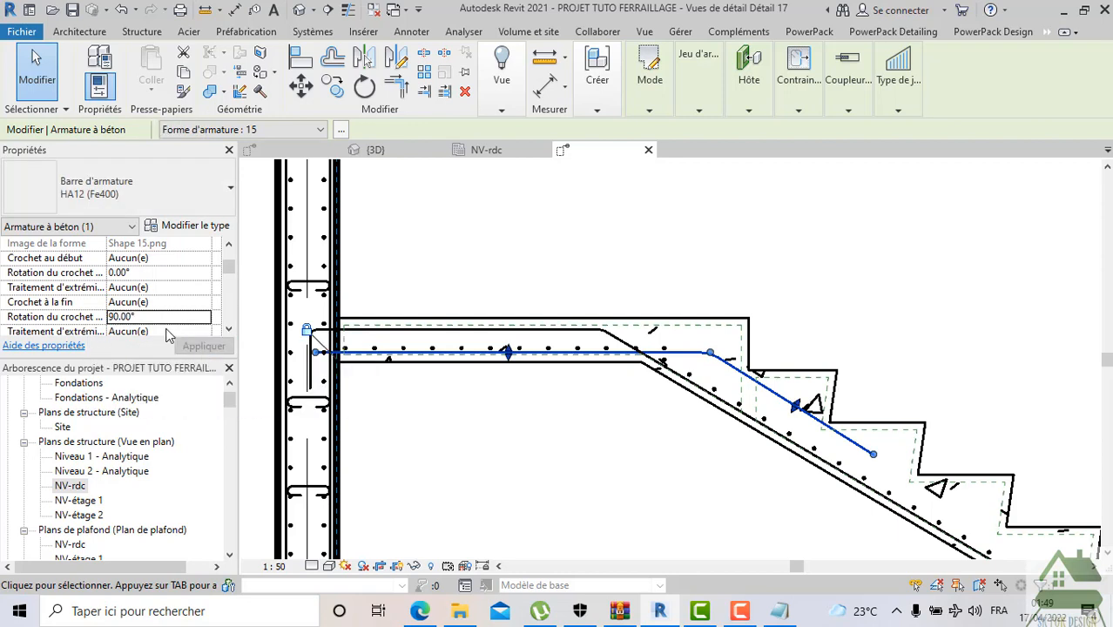
pyautogui.click(151, 318)
pyautogui.write('0')
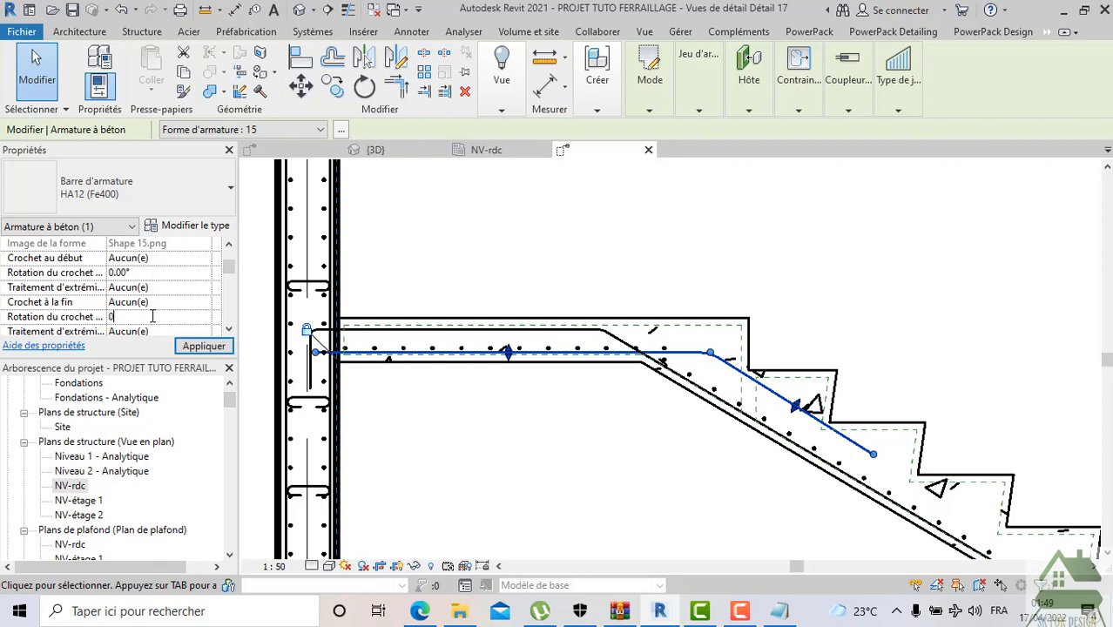
# Try a Standard - 90 deg. end hook on the lower HA12 bar and set the end hook back to none
pyautogui.scroll(-1, 169, 299)
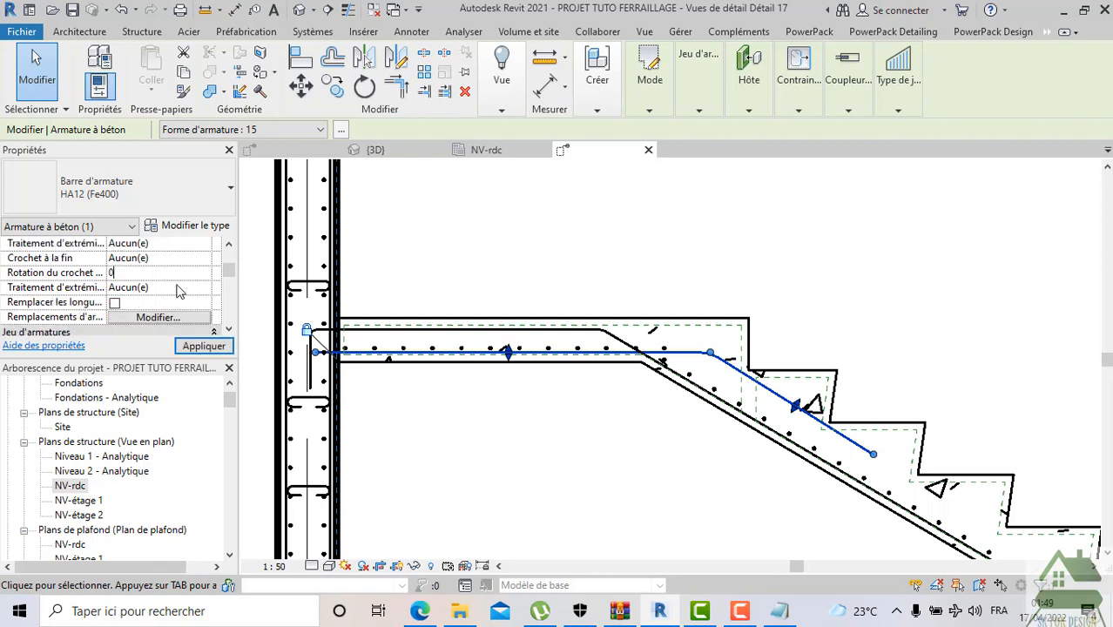
pyautogui.click(192, 261)
pyautogui.click(206, 258)
pyautogui.click(160, 286)
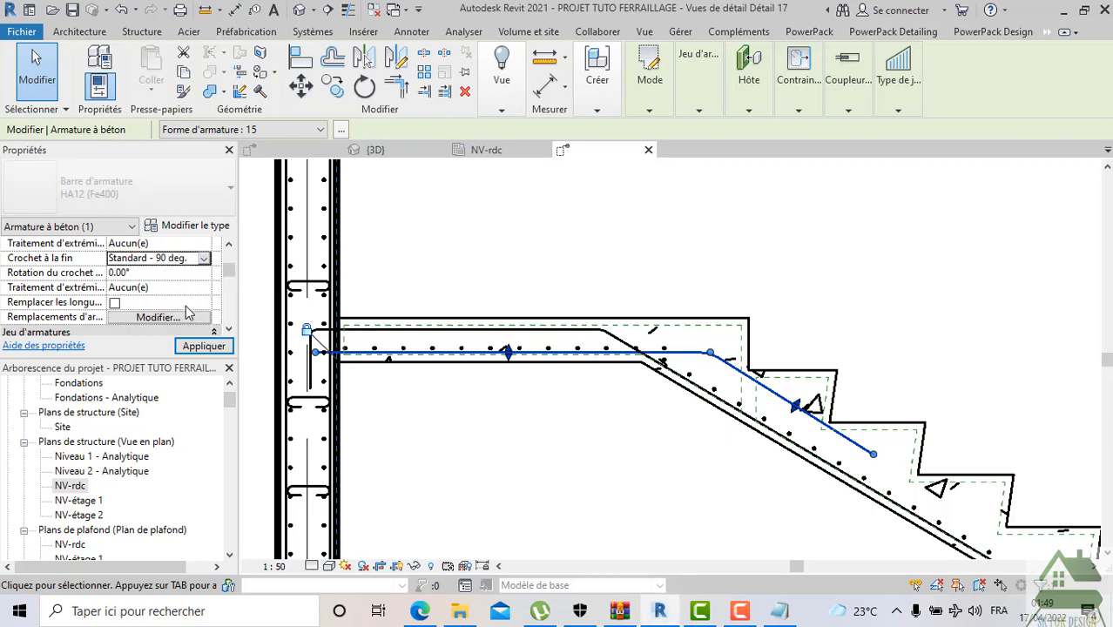
pyautogui.click(203, 347)
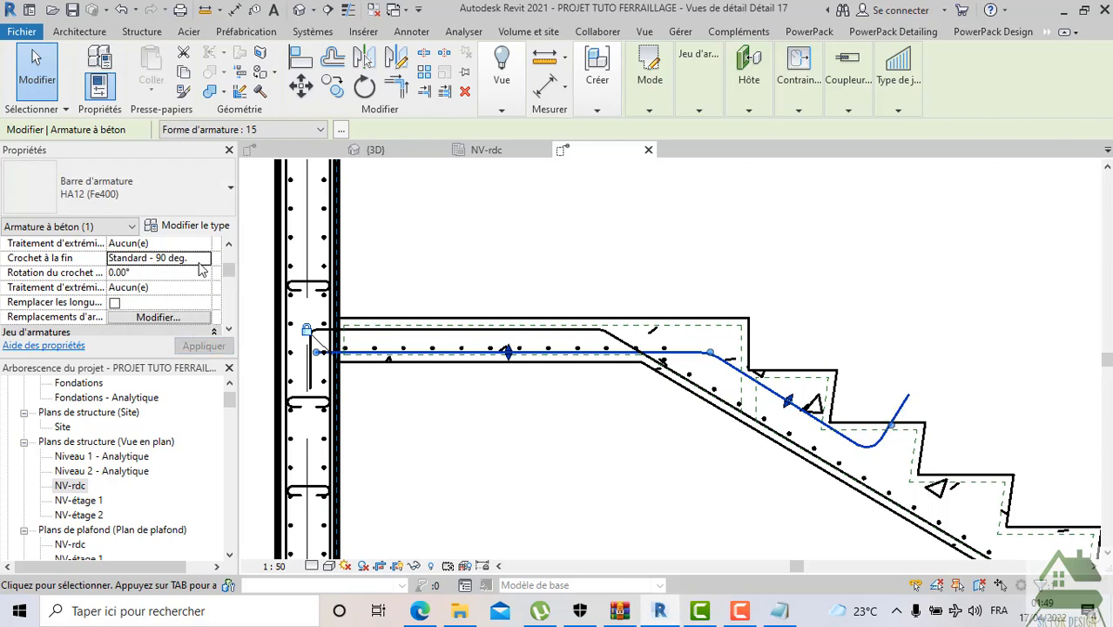
pyautogui.click(199, 260)
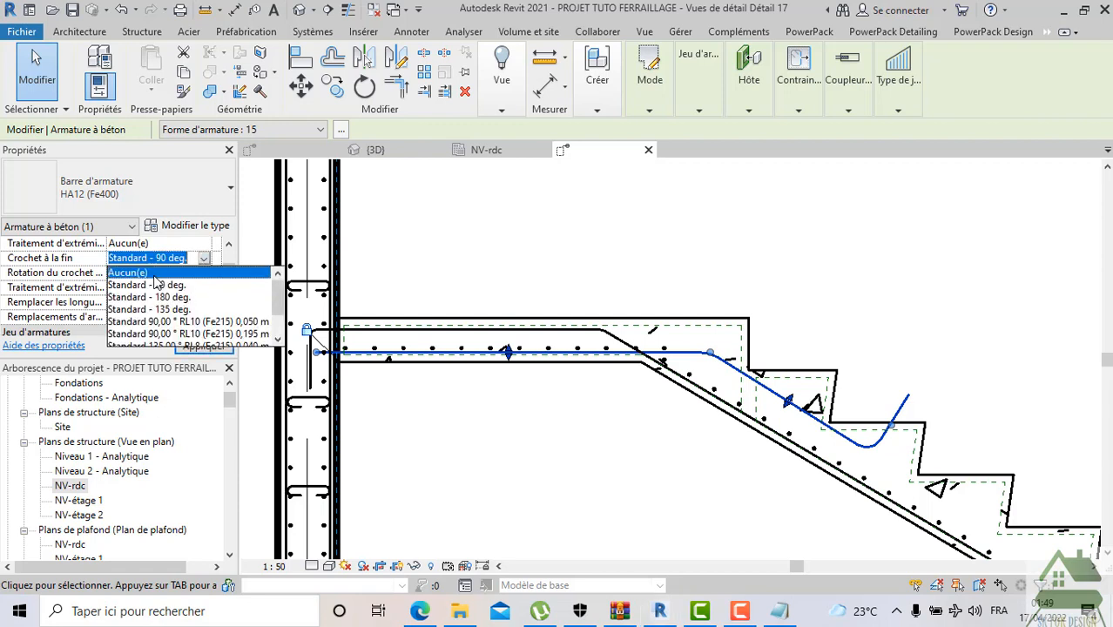
pyautogui.click(190, 272)
# Set the start hook of the lower HA12 bar to Standard - 90 deg. at its wall end
pyautogui.scroll(1, 196, 272)
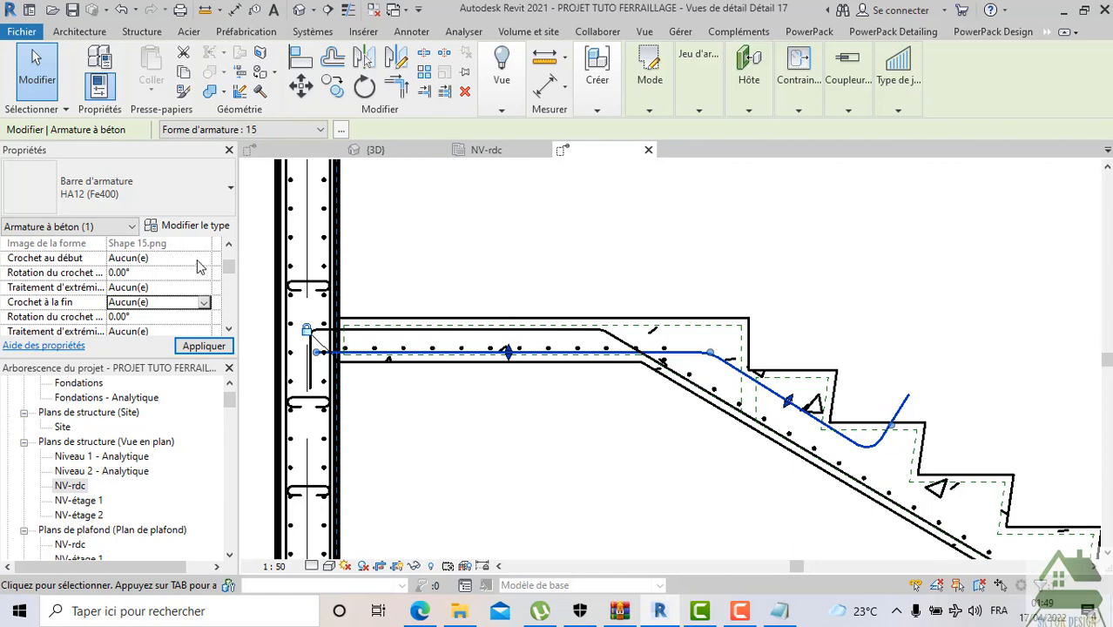
pyautogui.click(200, 258)
pyautogui.click(179, 285)
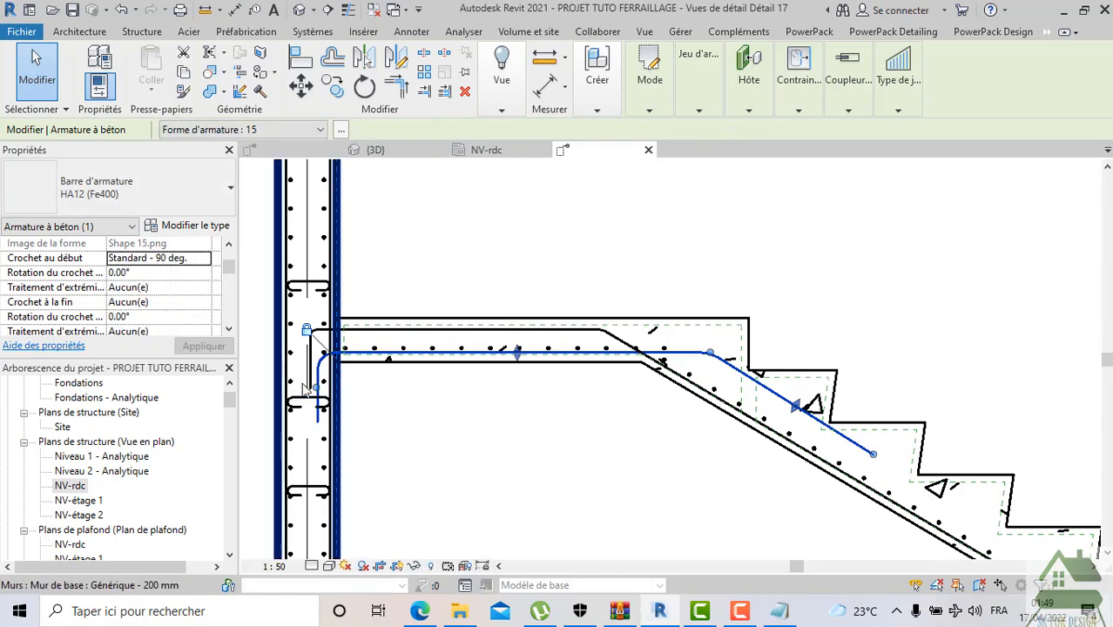
# Set the lower HA12 bar's start-hook rotation to 180° so the hook turns upward in the wall
pyautogui.click(161, 275)
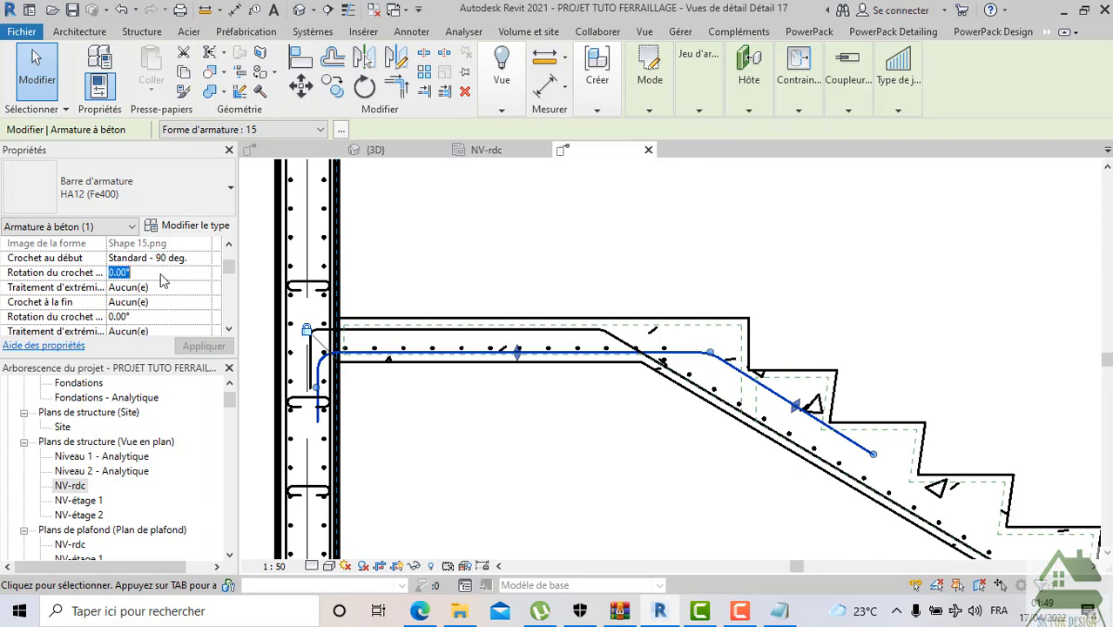
pyautogui.write('9')
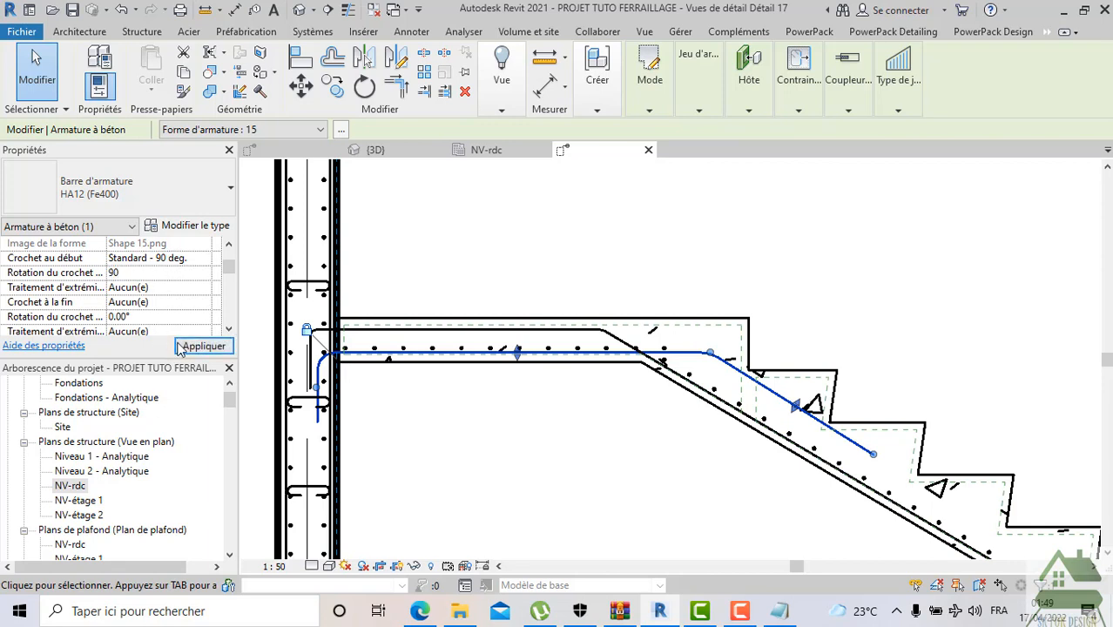
pyautogui.click(202, 346)
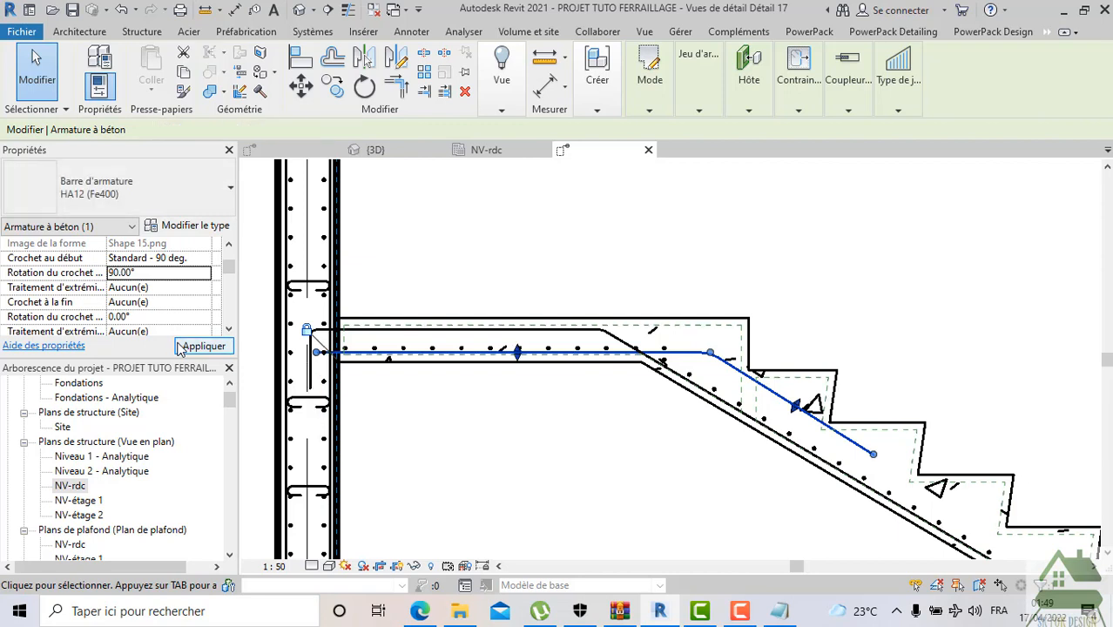
pyautogui.click(167, 273)
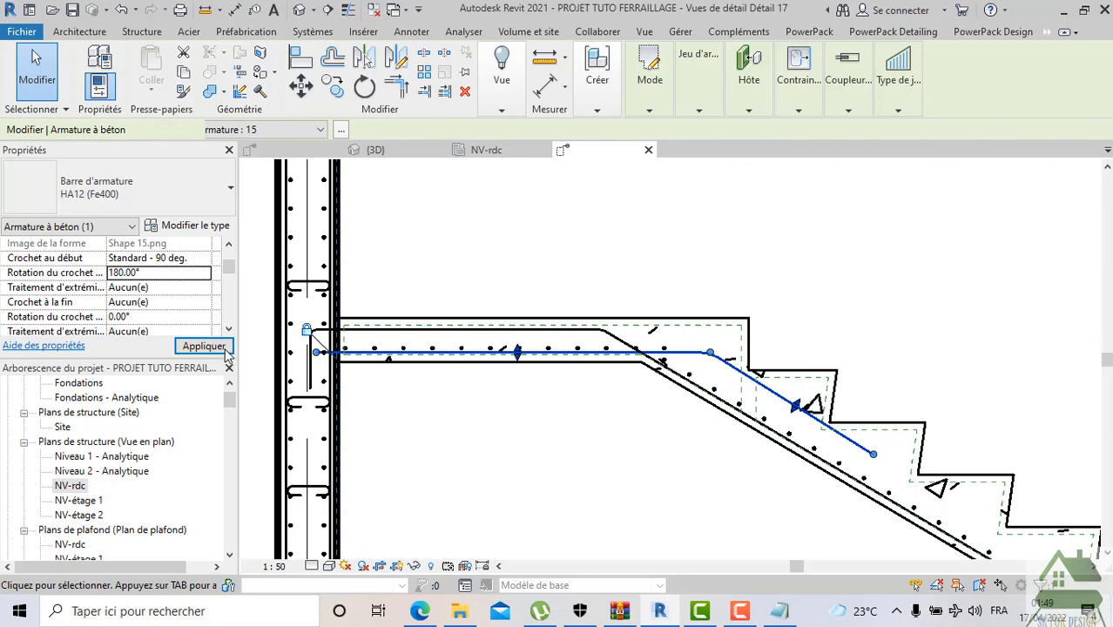
pyautogui.click(224, 349)
pyautogui.click(493, 402)
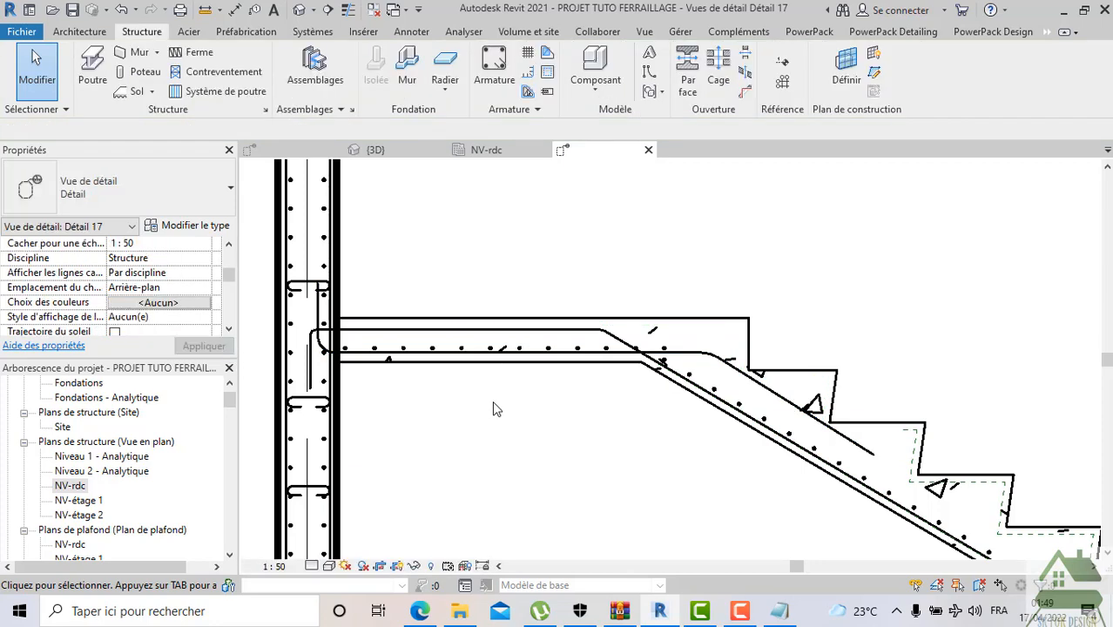
# Move the upper HA12 bar's downward hook leg closer to the wall's stair-side face
pyautogui.scroll(1, 318, 327)
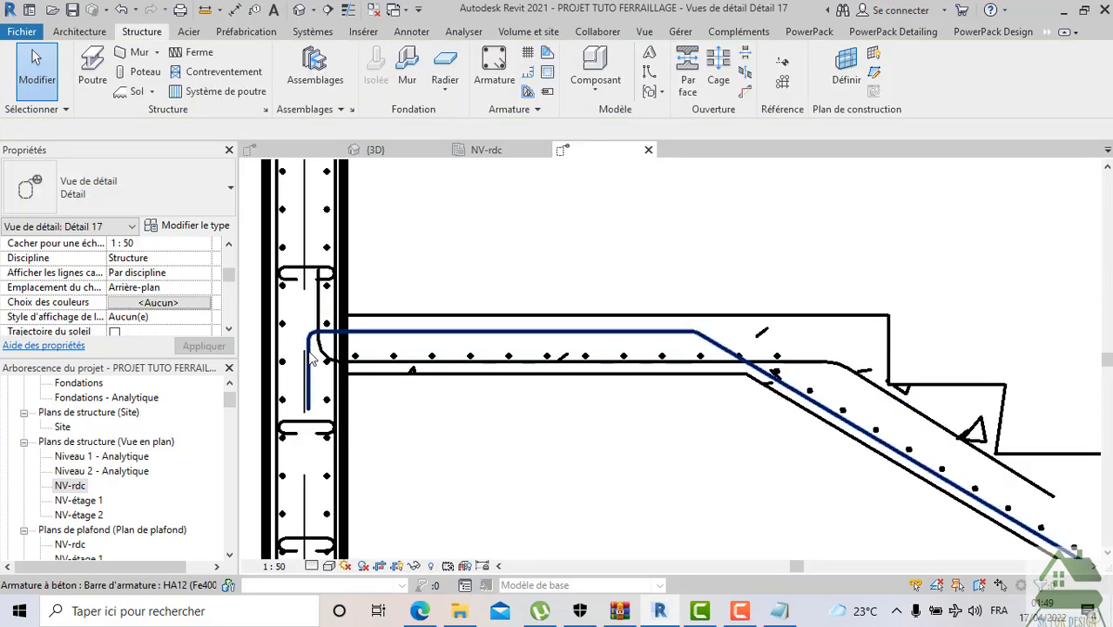
pyautogui.scroll(1, 312, 383)
pyautogui.click(312, 383)
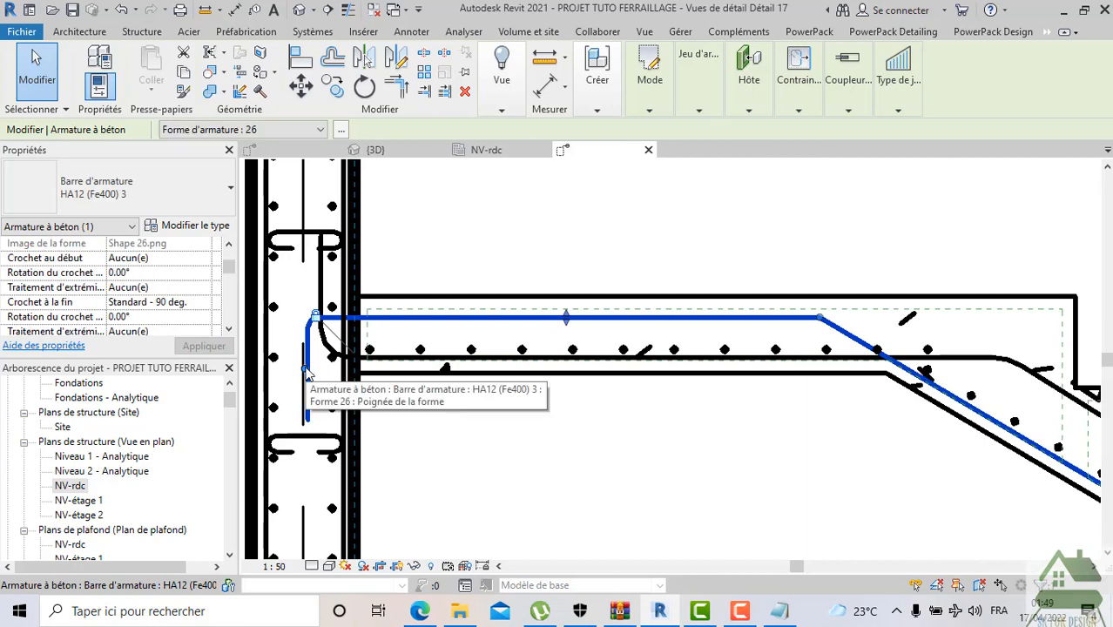
pyautogui.moveTo(306, 372); pyautogui.dragTo(326, 369)
pyautogui.click(447, 443)
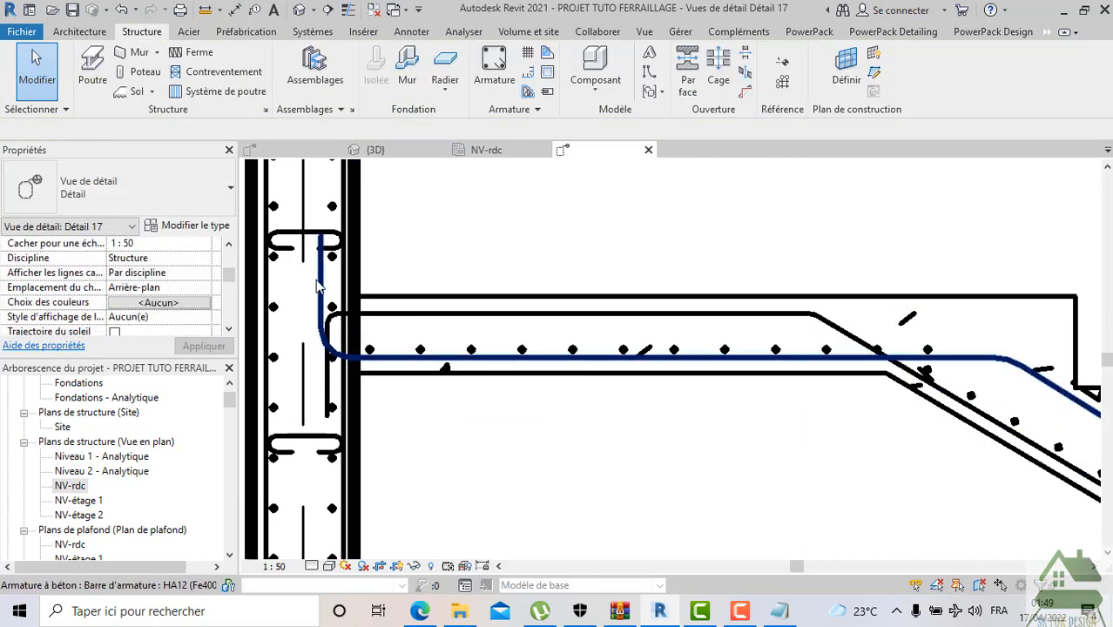
# Shift the lower HA12 bar's upward hook leg toward the wall's stair-side face, in line with the upper bar's hook leg
pyautogui.click(322, 294)
pyautogui.scroll(2, 322, 294)
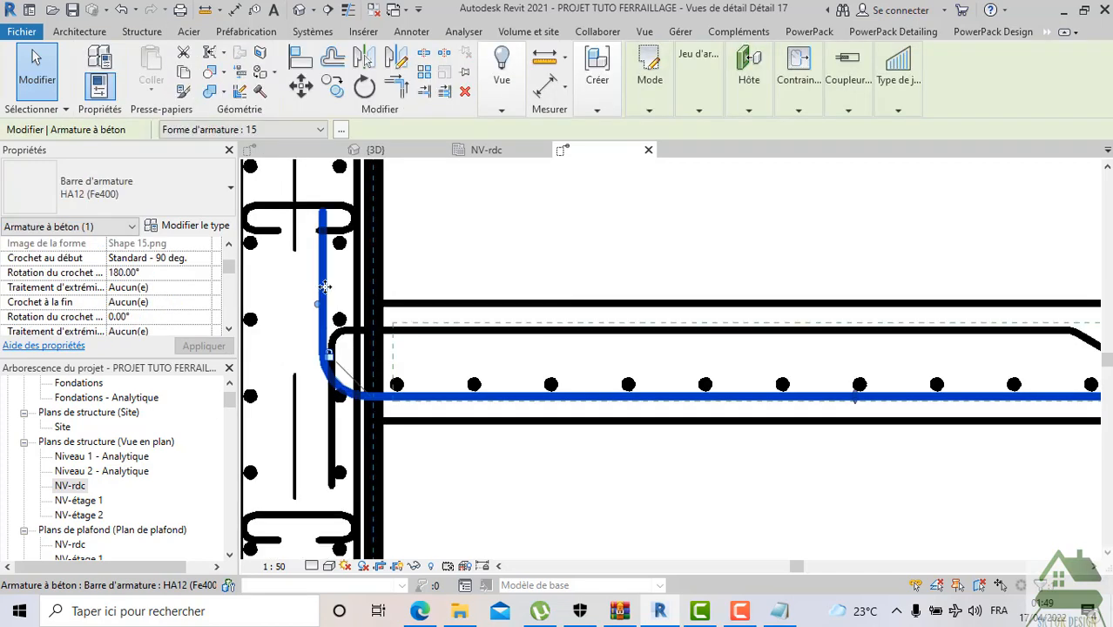
pyautogui.moveTo(322, 296); pyautogui.dragTo(329, 294)
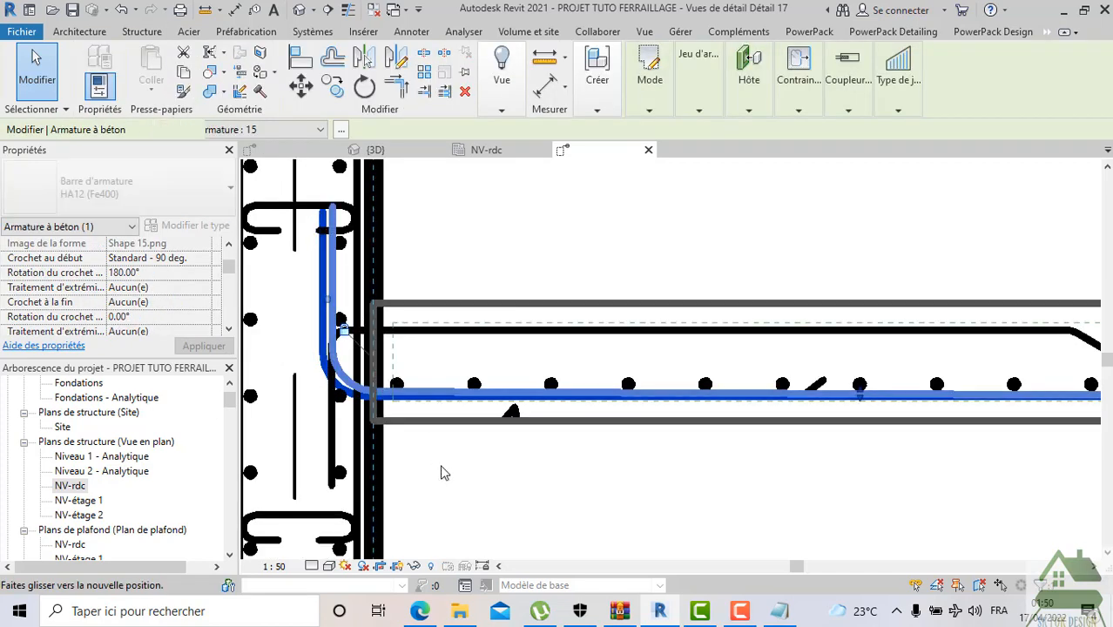
# Compare the landing and flight reinforcement in the detail view with Thonier's staircase drawing in the PDF open in Edge
pyautogui.click(441, 478)
pyautogui.scroll(-2, 440, 479)
pyautogui.moveTo(550, 488); pyautogui.dragTo(380, 369, button='middle')
pyautogui.scroll(-2, 379, 368)
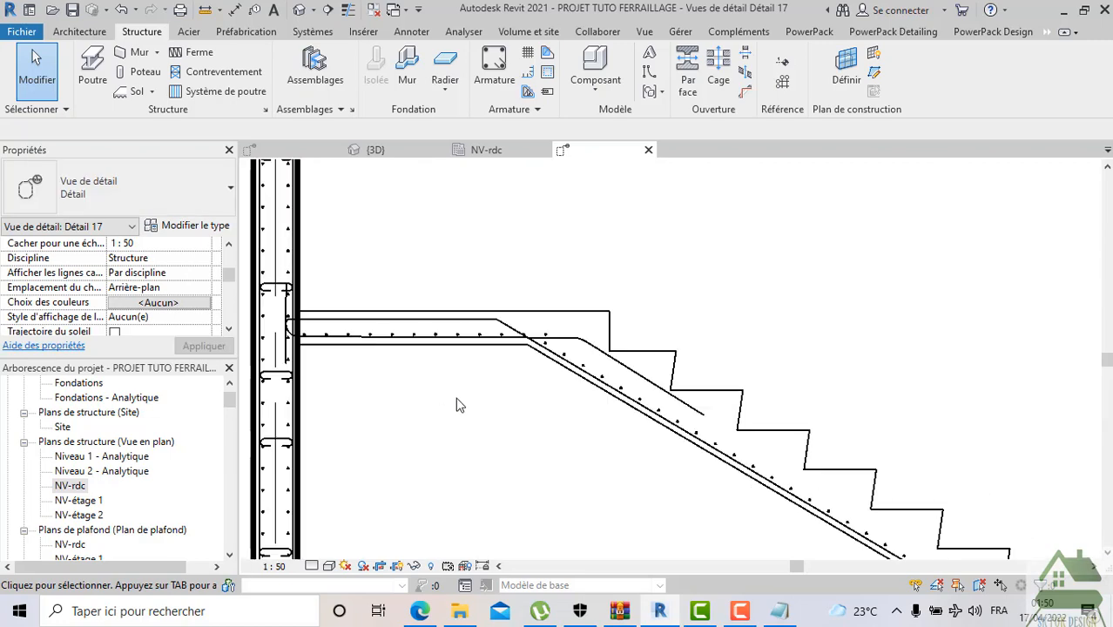
pyautogui.moveTo(574, 463); pyautogui.dragTo(501, 399, button='middle')
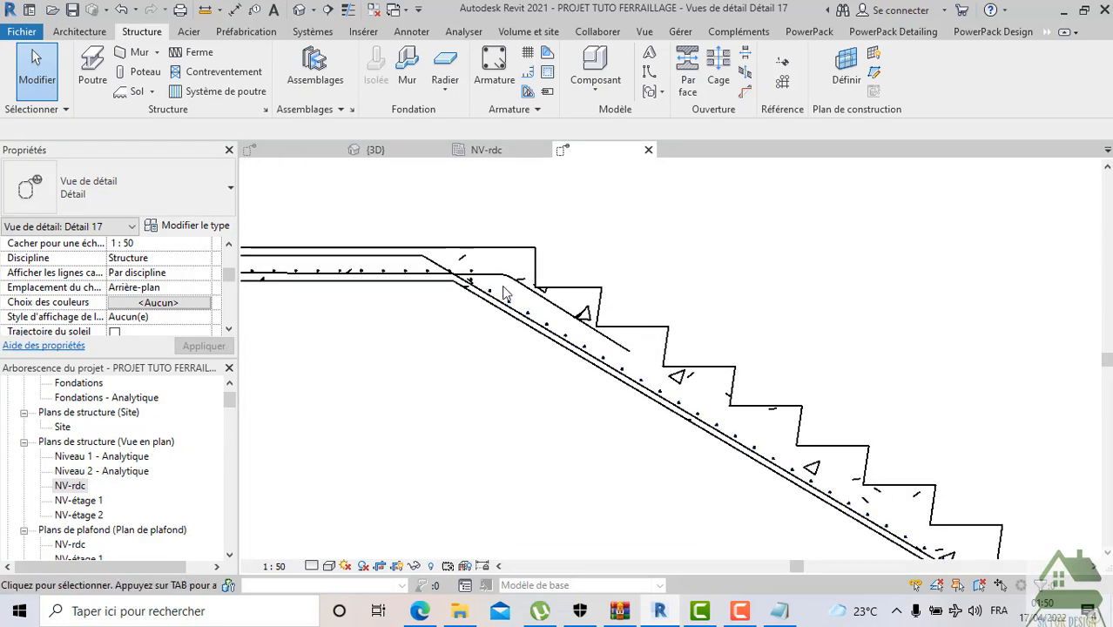
pyautogui.scroll(3, 512, 296)
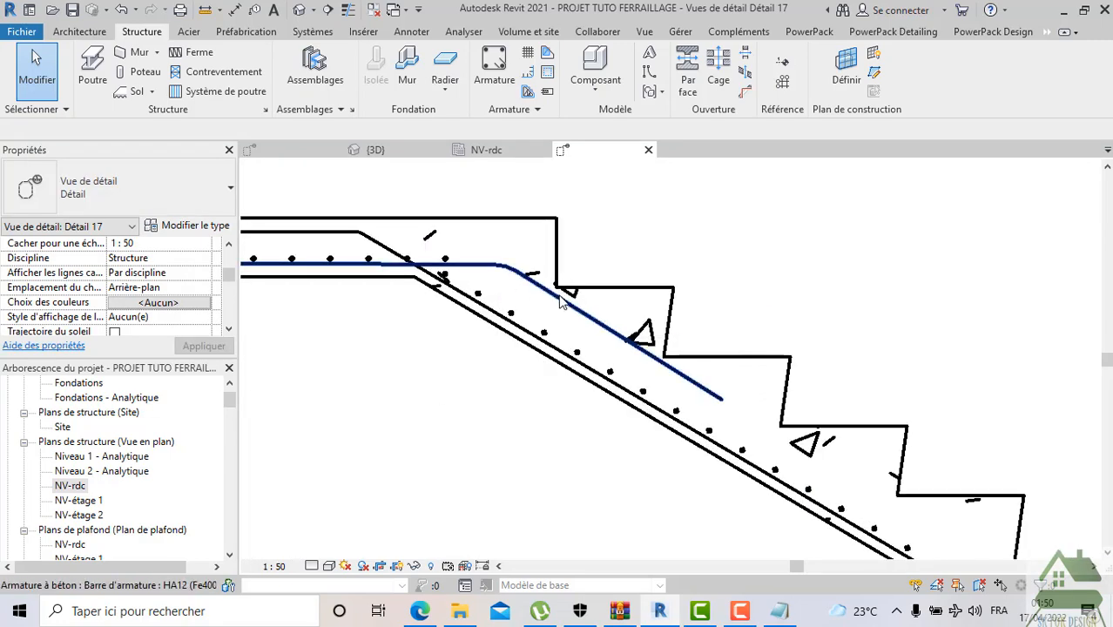
pyautogui.scroll(-3, 559, 301)
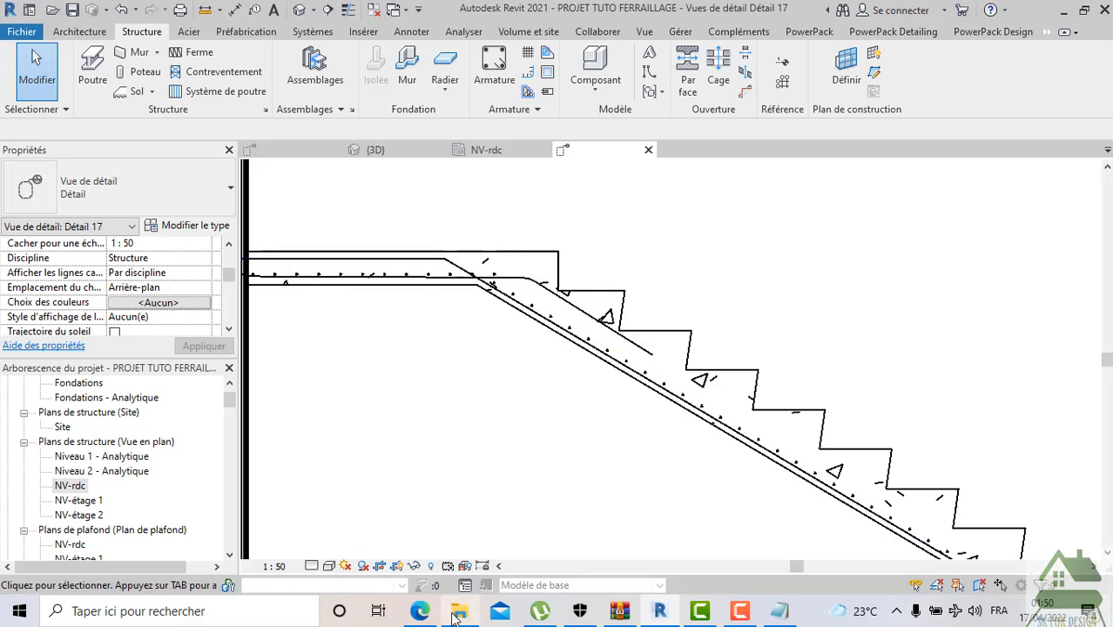
pyautogui.click(420, 611)
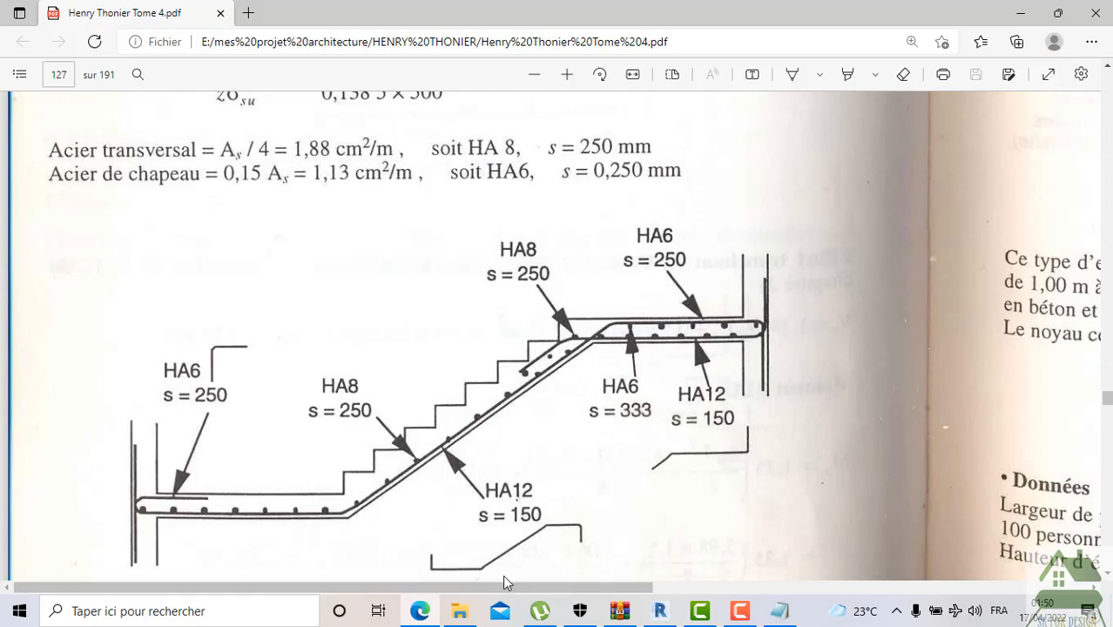
pyautogui.click(657, 611)
# Copy the landing's lower HA10 bar set up beneath the upper HA12 bar and shorten the copied distribution to that bar's bend
pyautogui.scroll(-2, 519, 287)
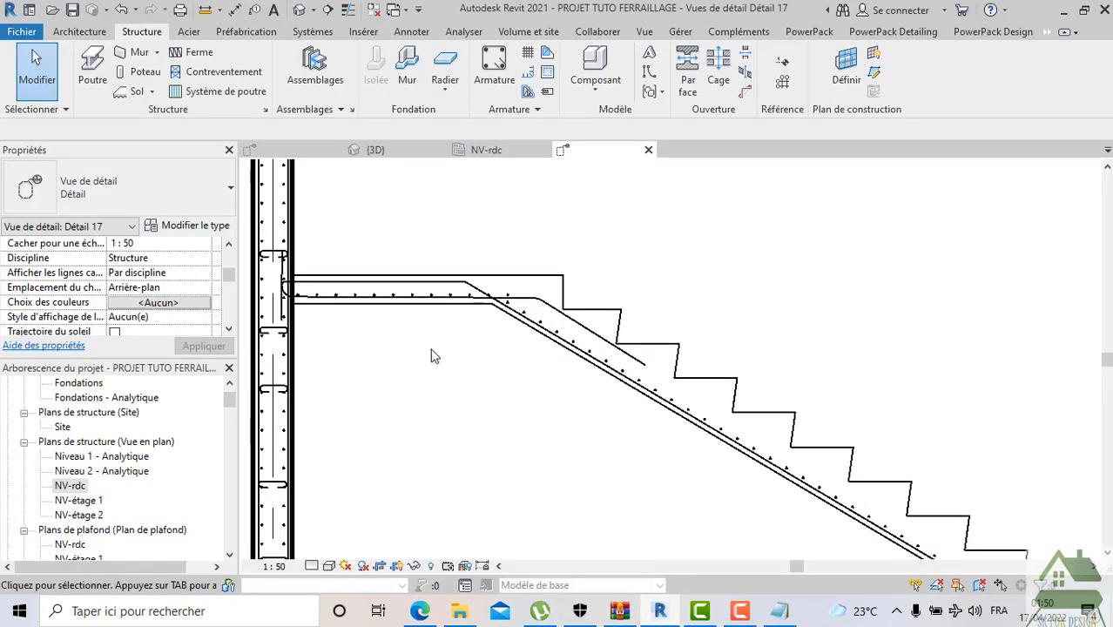
pyautogui.scroll(3, 355, 290)
pyautogui.scroll(-1, 355, 291)
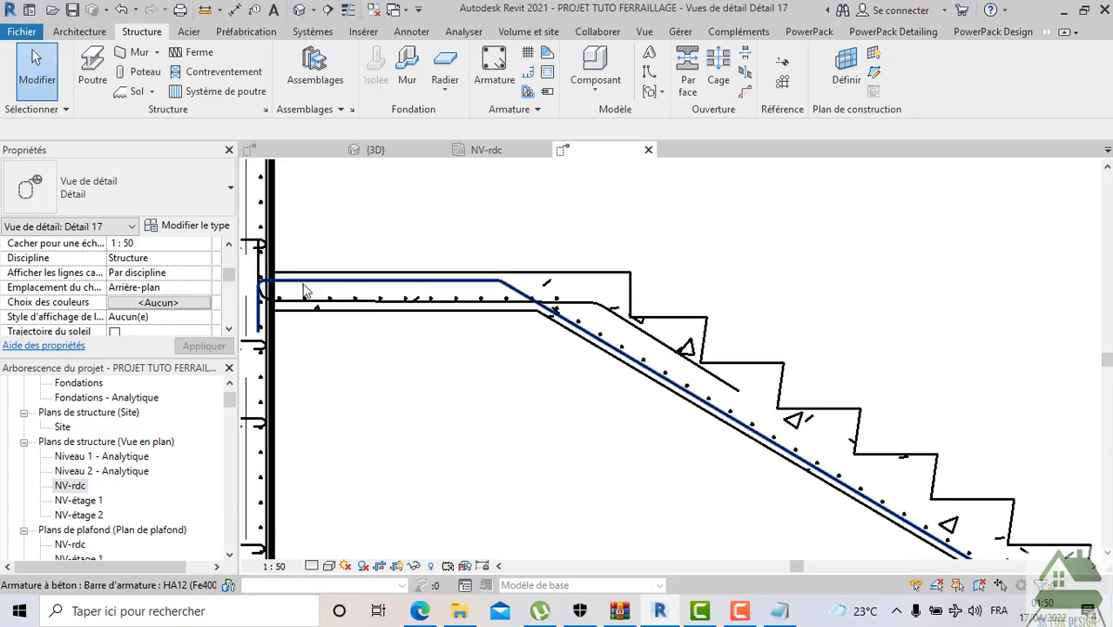
pyautogui.scroll(1, 374, 287)
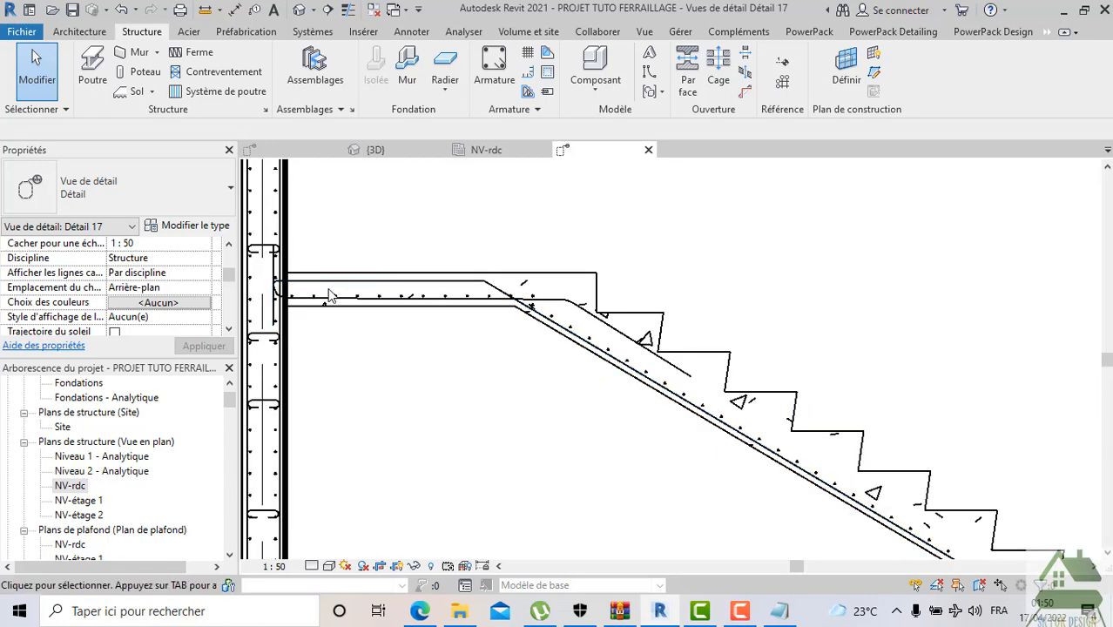
pyautogui.scroll(2, 374, 287)
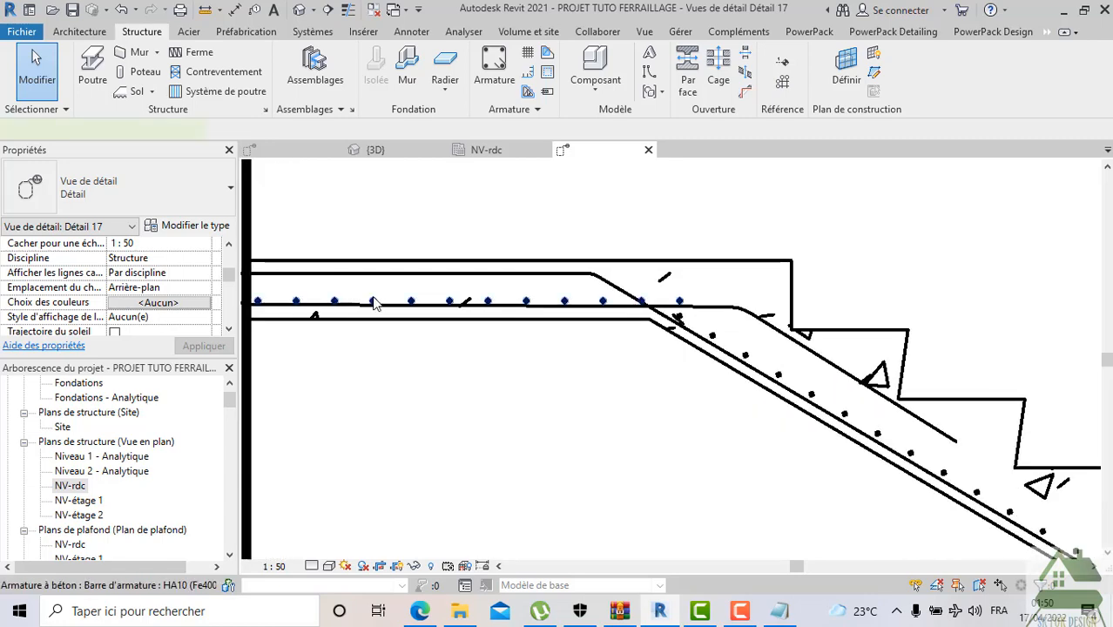
pyautogui.click(374, 302)
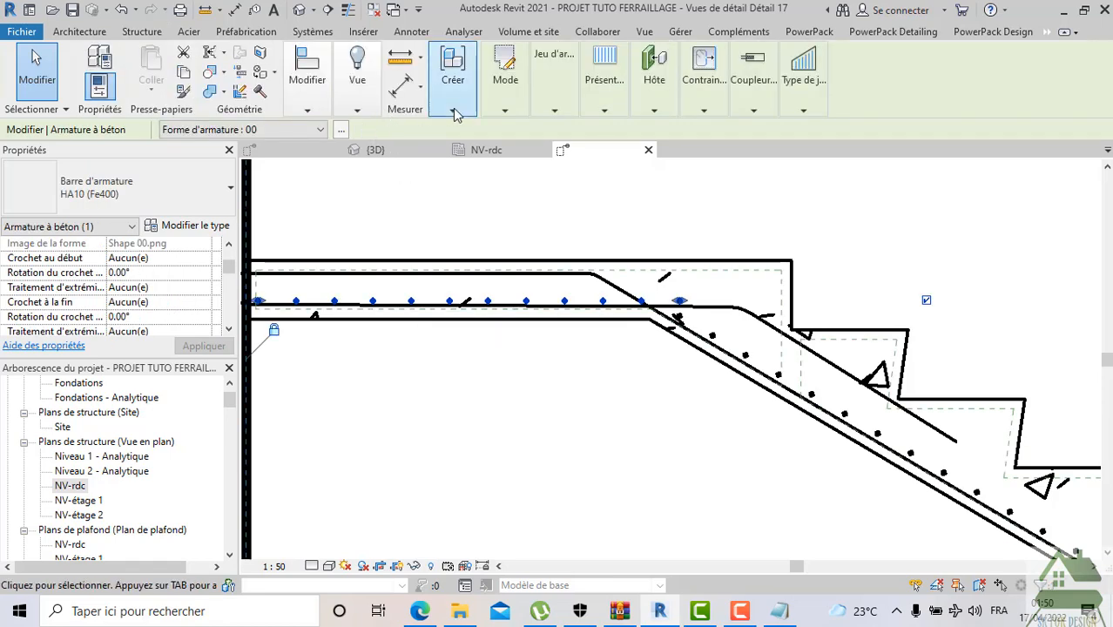
pyautogui.click(307, 109)
pyautogui.click(331, 164)
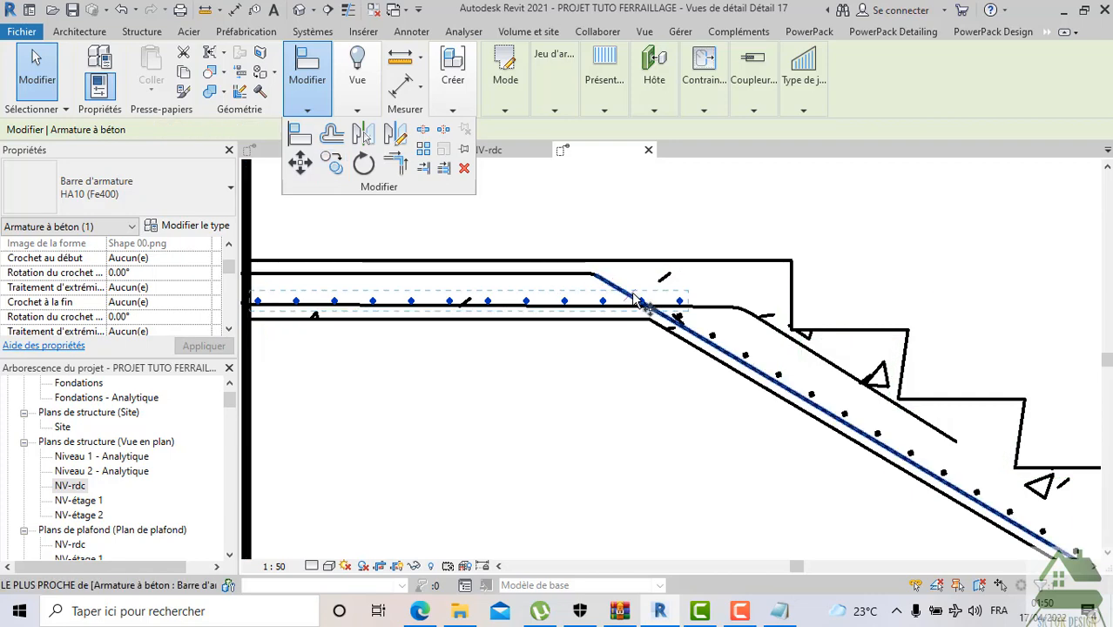
pyautogui.scroll(5, 326, 311)
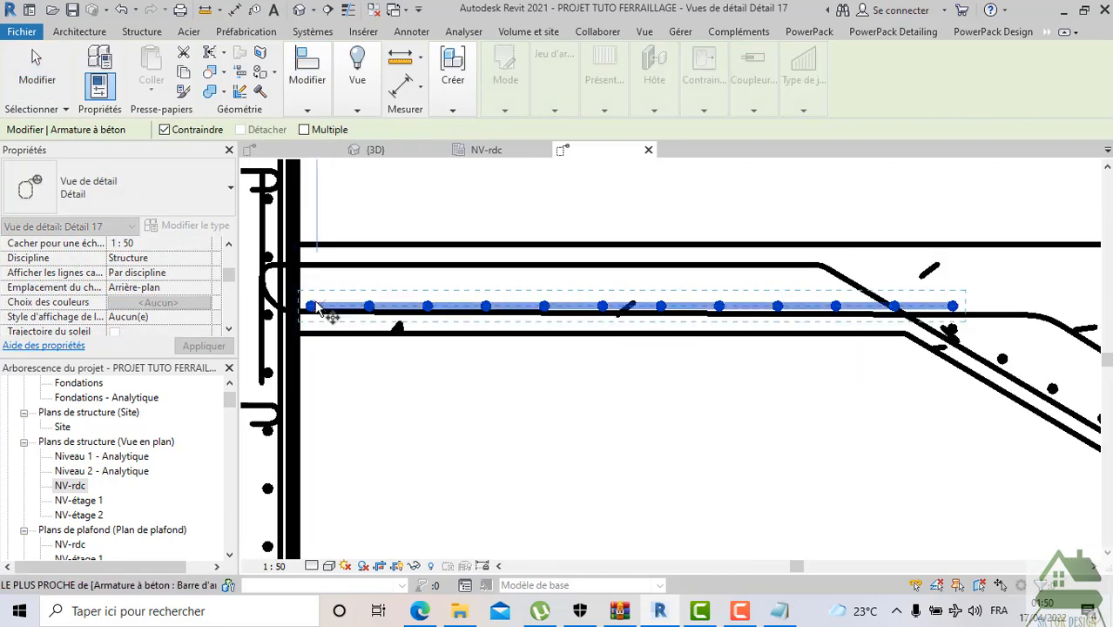
pyautogui.click(317, 309)
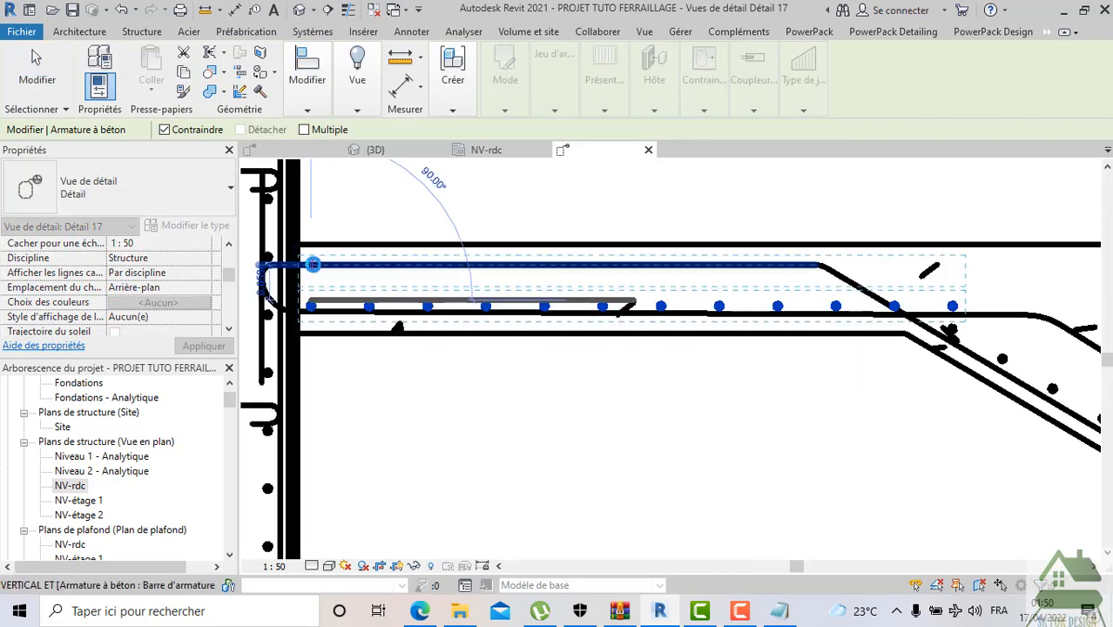
pyautogui.click(312, 267)
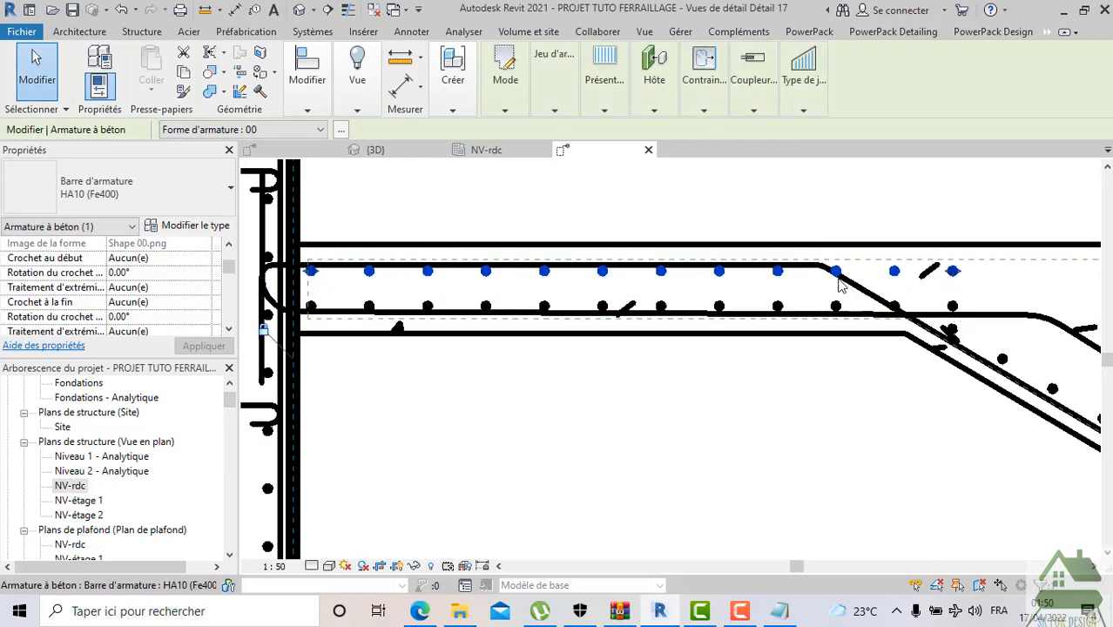
pyautogui.moveTo(953, 271); pyautogui.dragTo(814, 277)
pyautogui.click(875, 270)
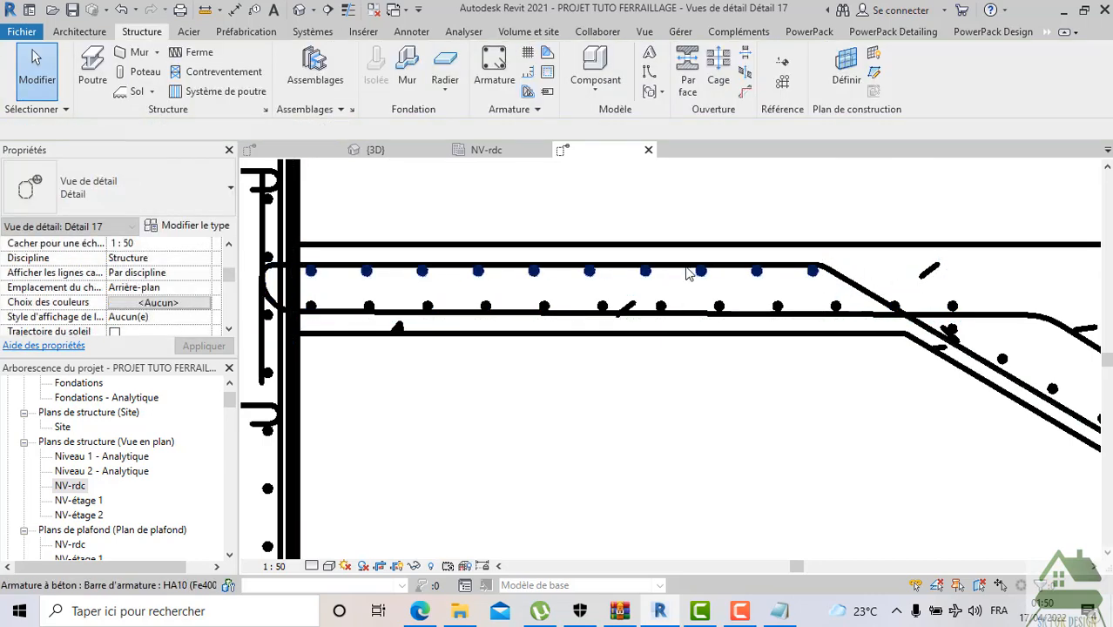
# Raise the horizontal segment of the upper HA12 bar closer to the landing's top face
pyautogui.click(557, 266)
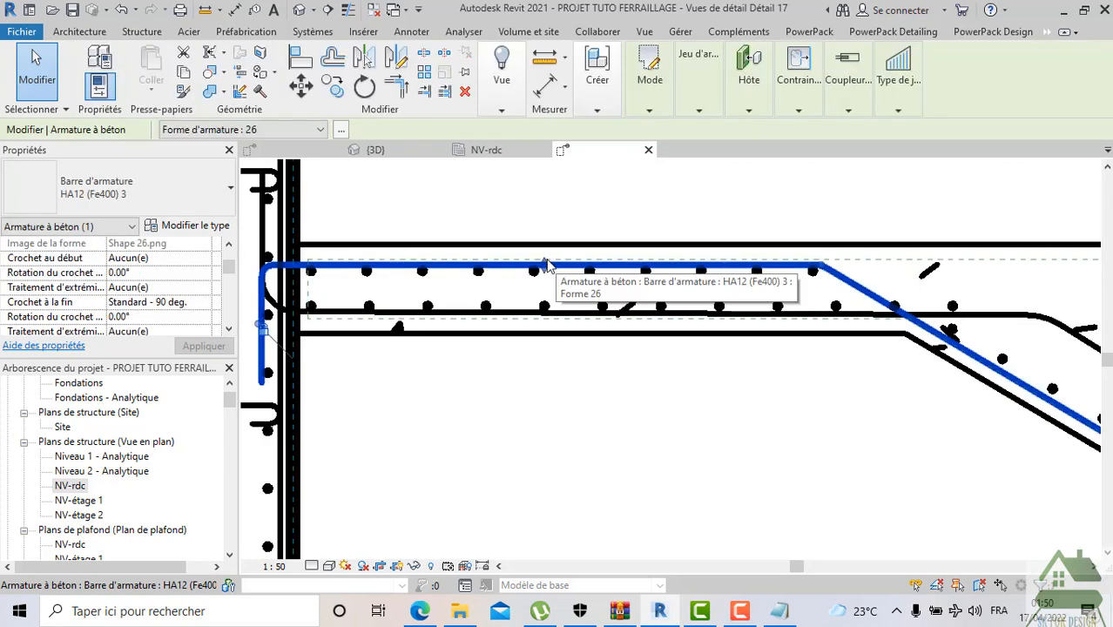
pyautogui.scroll(3, 556, 263)
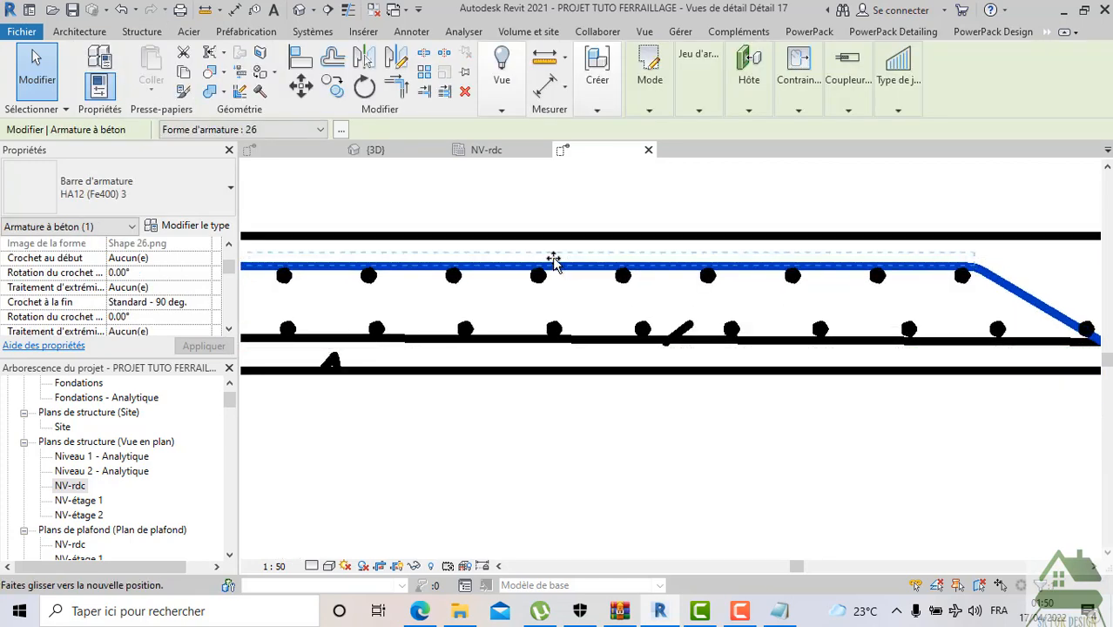
pyautogui.moveTo(553, 259); pyautogui.dragTo(547, 251)
pyautogui.press('Escape')
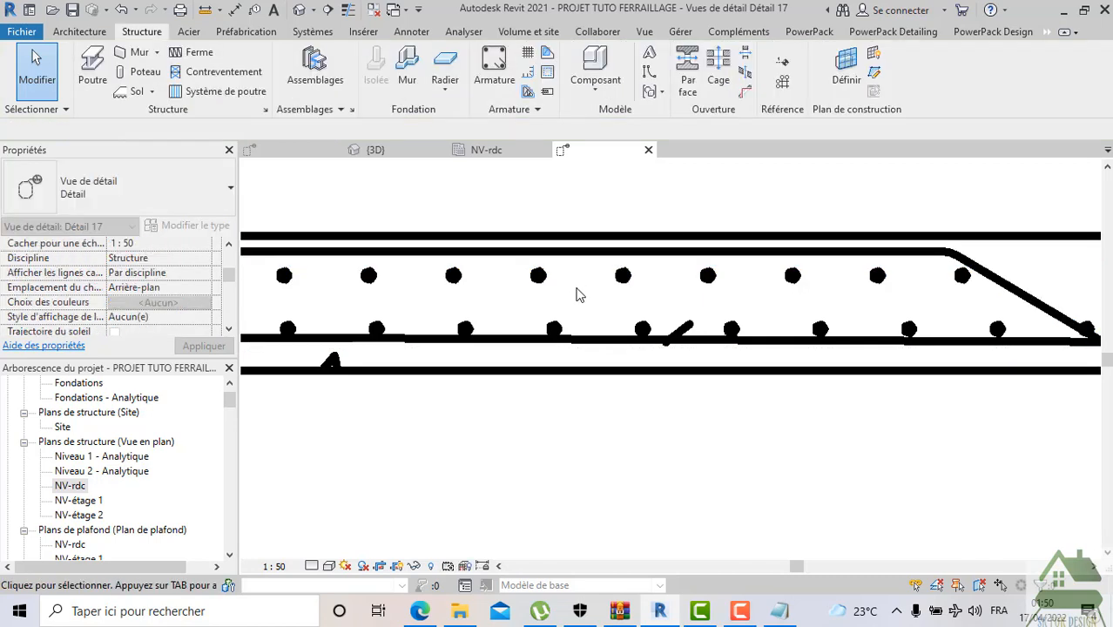
# Move the landing's upper HA10 bar set up against the underside of the raised HA12 bar
pyautogui.scroll(-3, 549, 277)
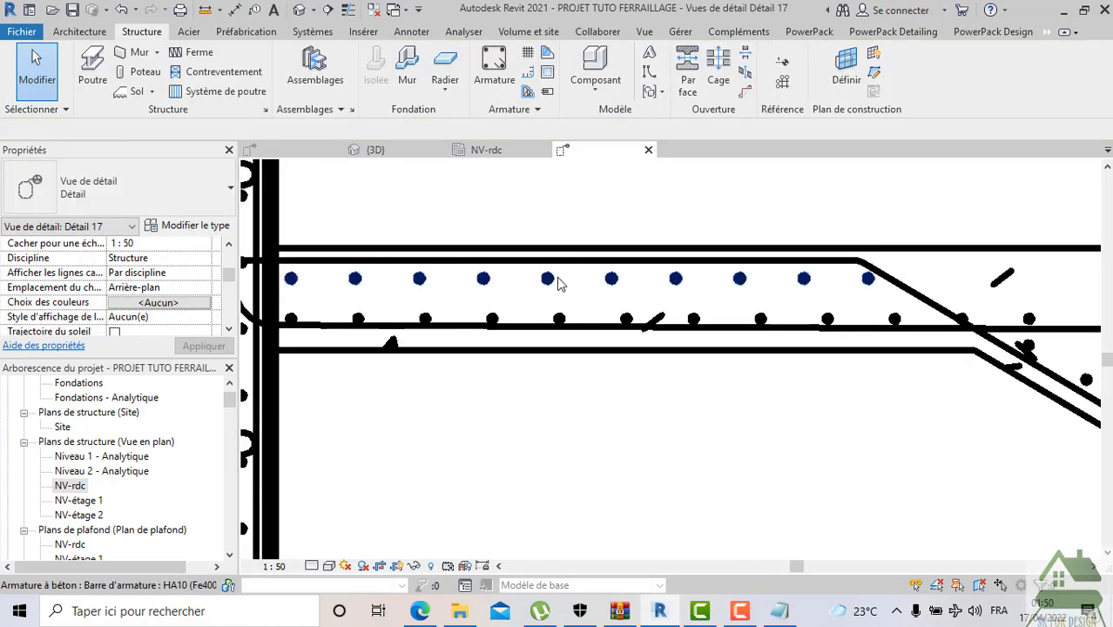
pyautogui.click(547, 278)
pyautogui.scroll(3, 546, 277)
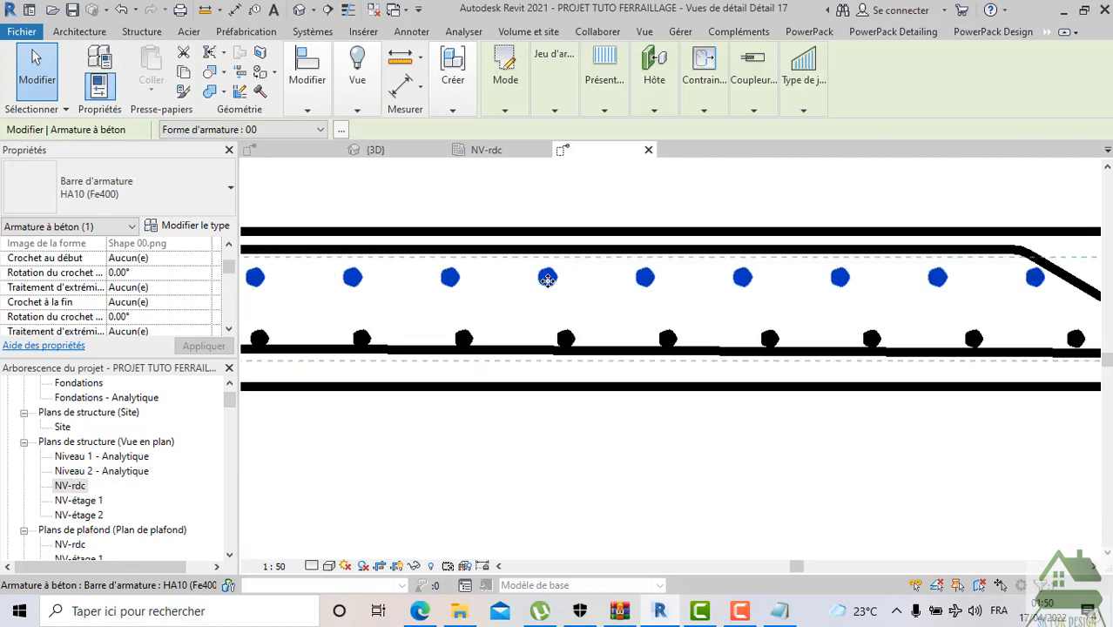
pyautogui.moveTo(545, 261); pyautogui.dragTo(544, 247)
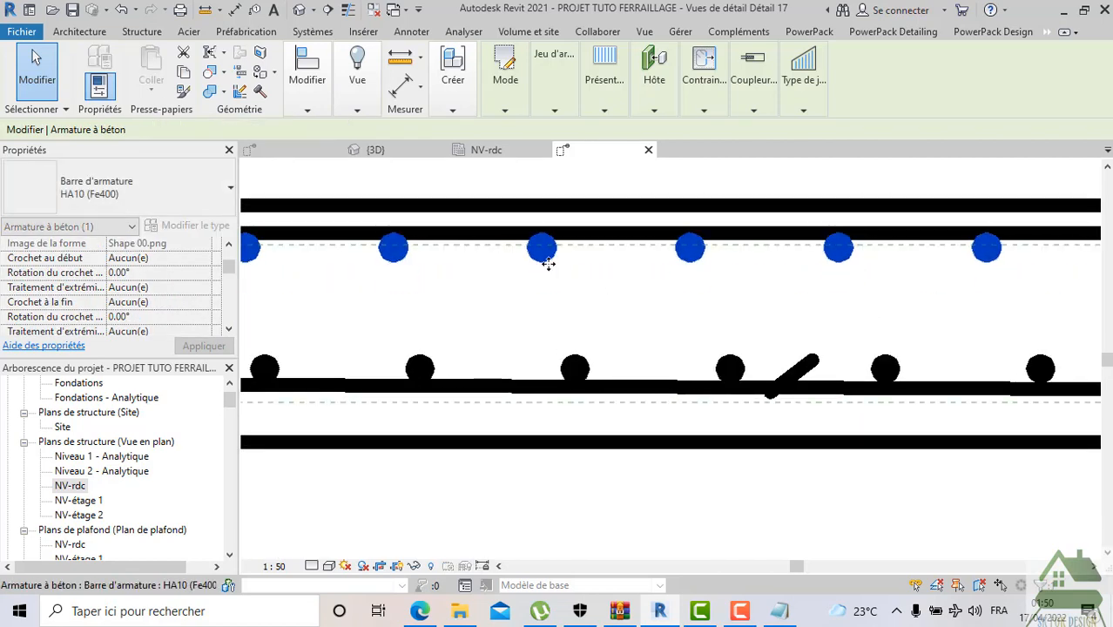
pyautogui.press('Escape')
# Set the detail view's level of detail to Elevé and its scale to 1:25
pyautogui.scroll(-5, 575, 304)
pyautogui.moveTo(678, 385); pyautogui.dragTo(599, 370, button='middle')
pyautogui.scroll(-5, 599, 370)
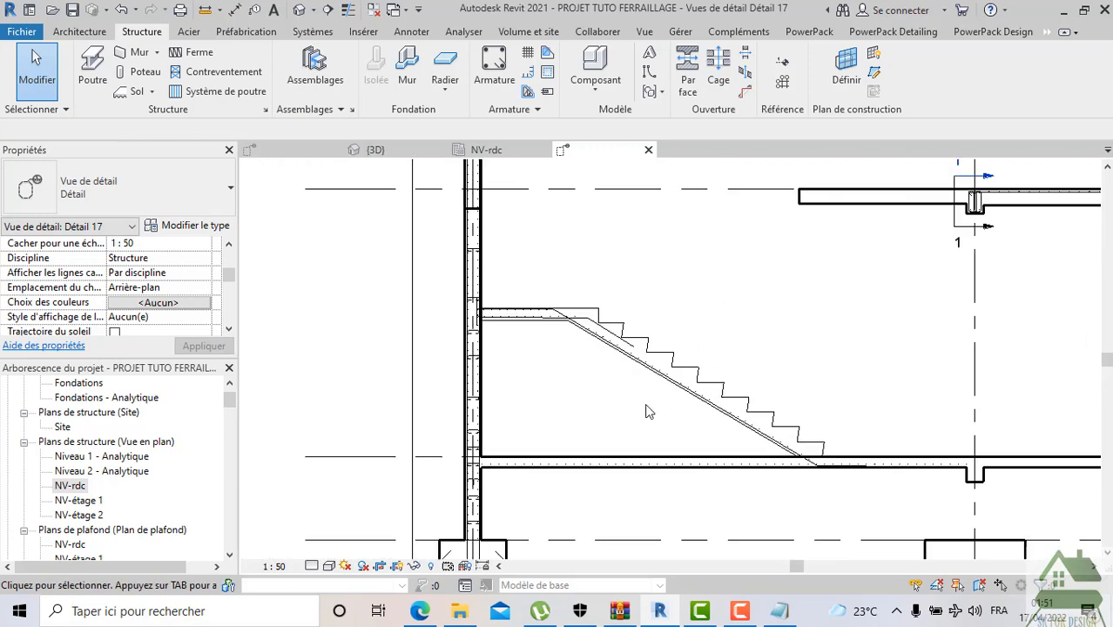
pyautogui.scroll(2, 759, 426)
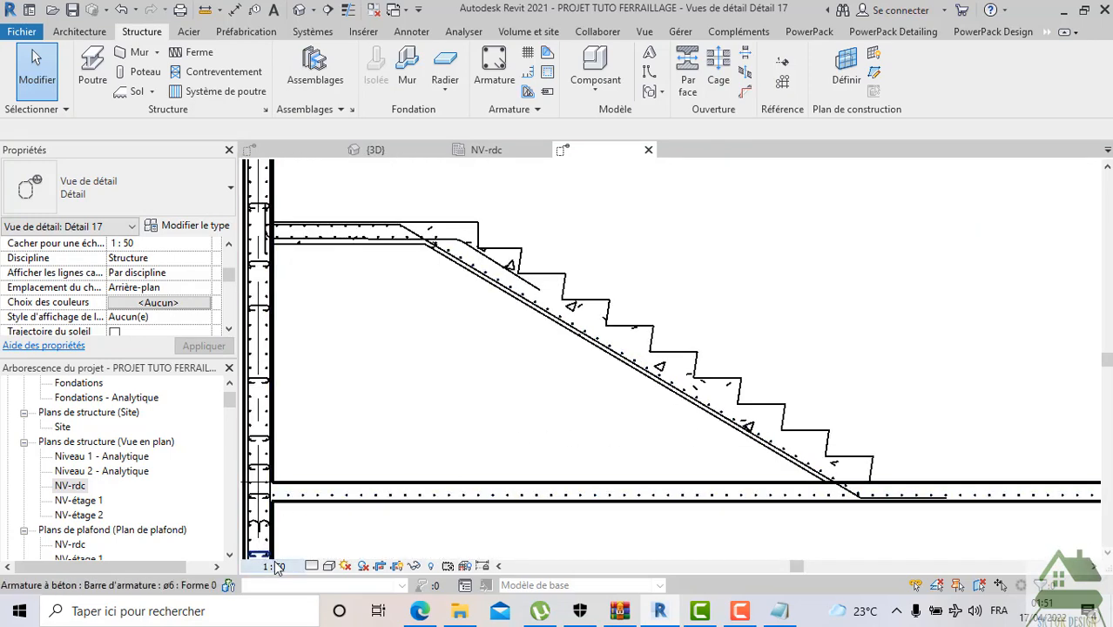
pyautogui.click(312, 566)
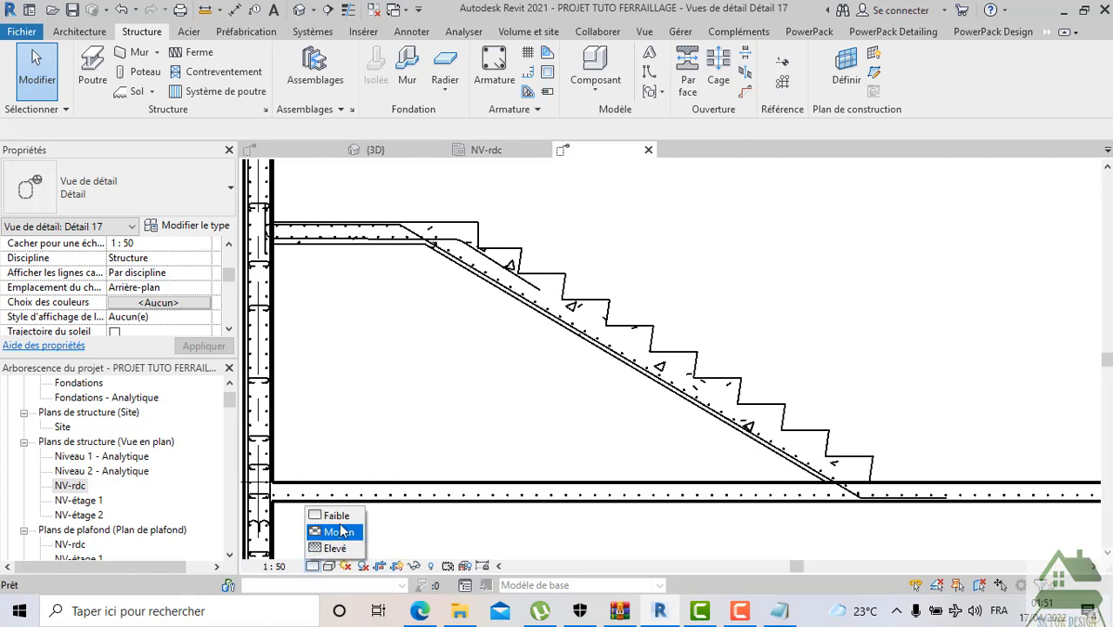
pyautogui.click(335, 548)
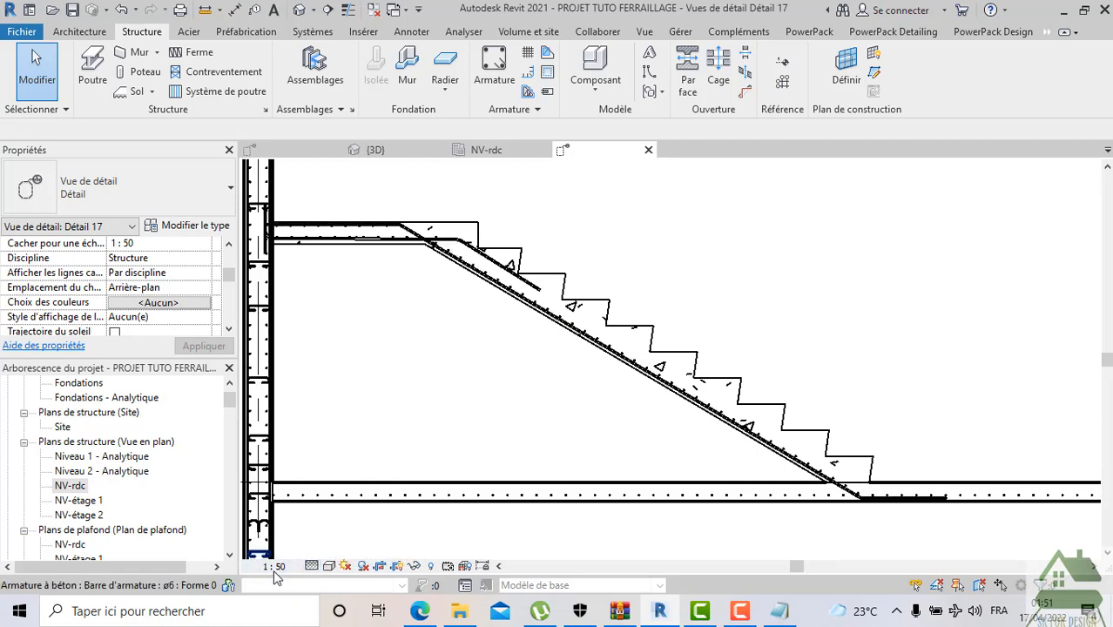
pyautogui.click(275, 568)
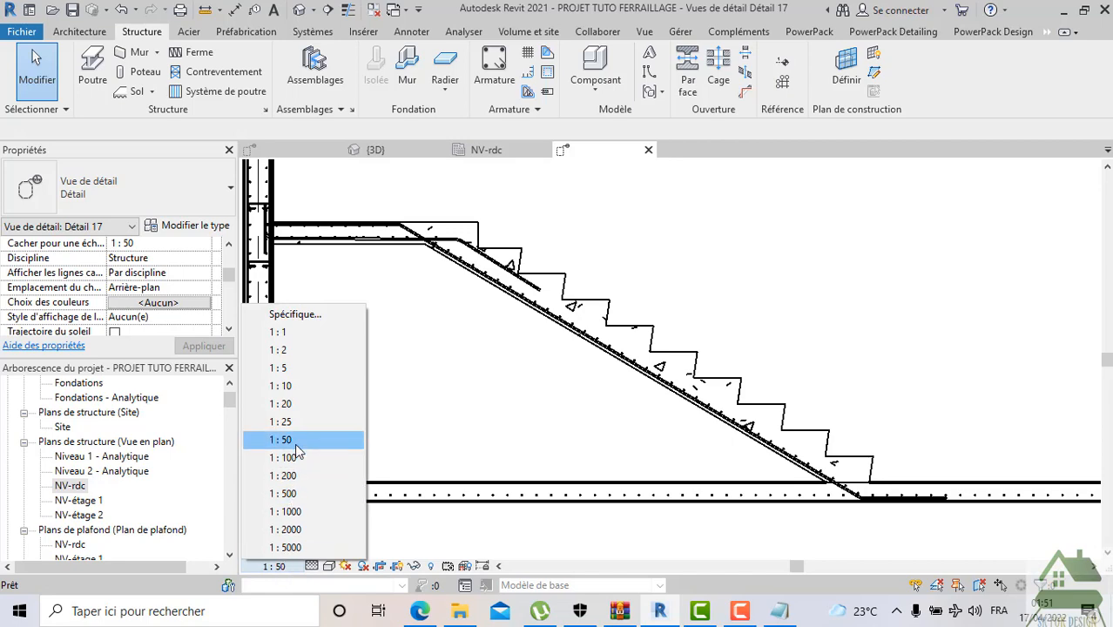
pyautogui.click(281, 421)
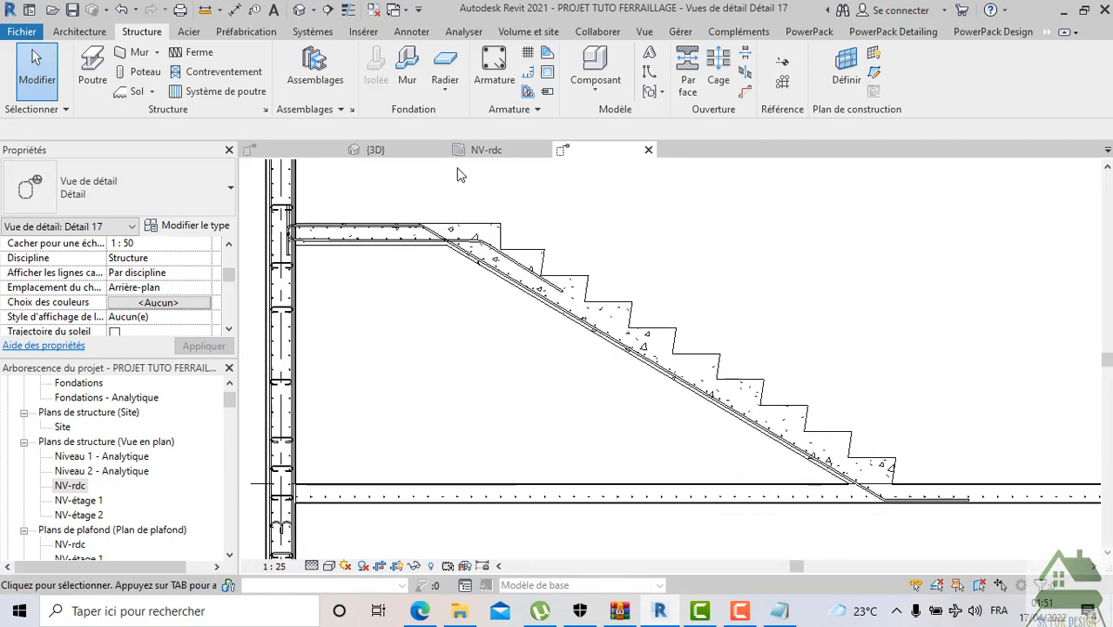
# Isolate the cast-in-place staircase in the {3D} view with a selection box
pyautogui.click(400, 152)
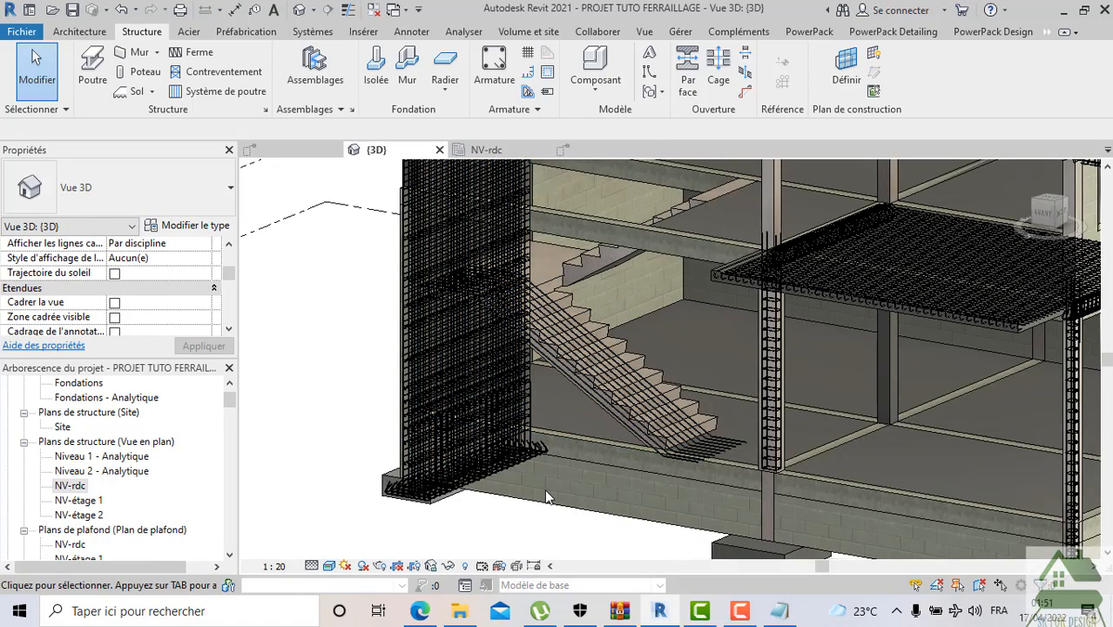
pyautogui.scroll(2, 535, 520)
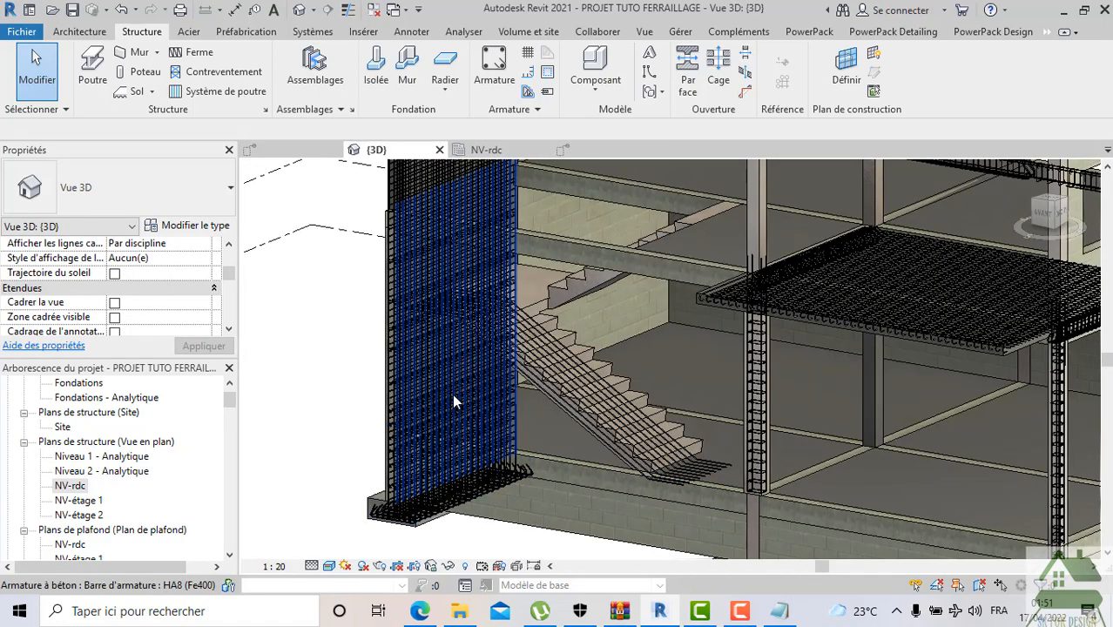
pyautogui.scroll(-2, 452, 393)
pyautogui.moveTo(340, 390)
pyautogui.mouseDown()
pyautogui.moveTo(486, 505)
pyautogui.moveTo(430, 402)
pyautogui.moveTo(404, 385)
pyautogui.mouseUp()
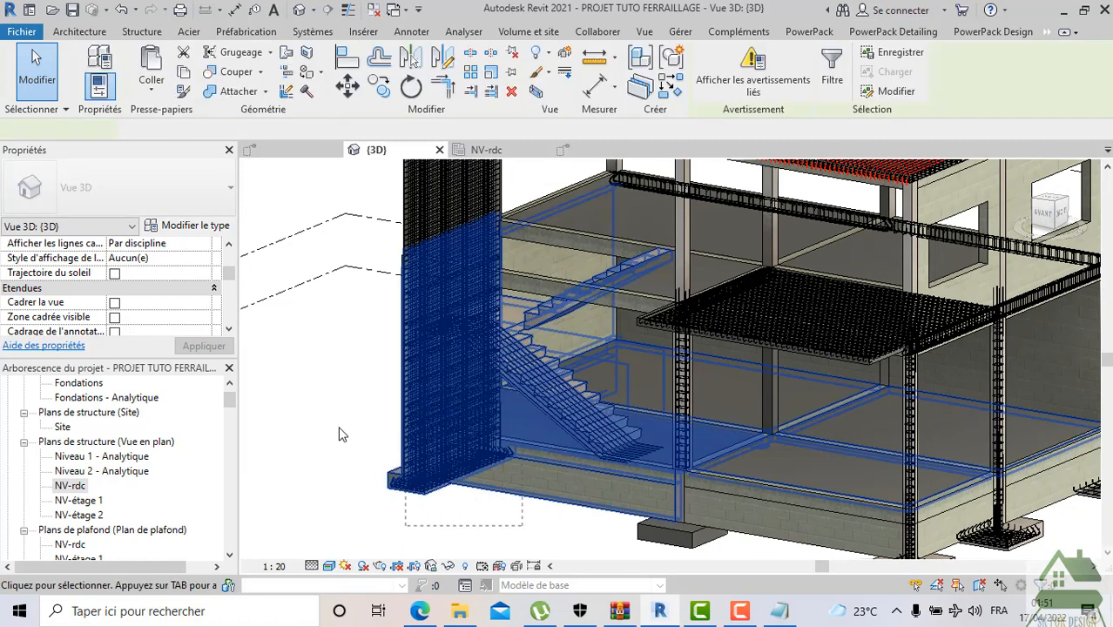
pyautogui.click(326, 406)
pyautogui.click(574, 420)
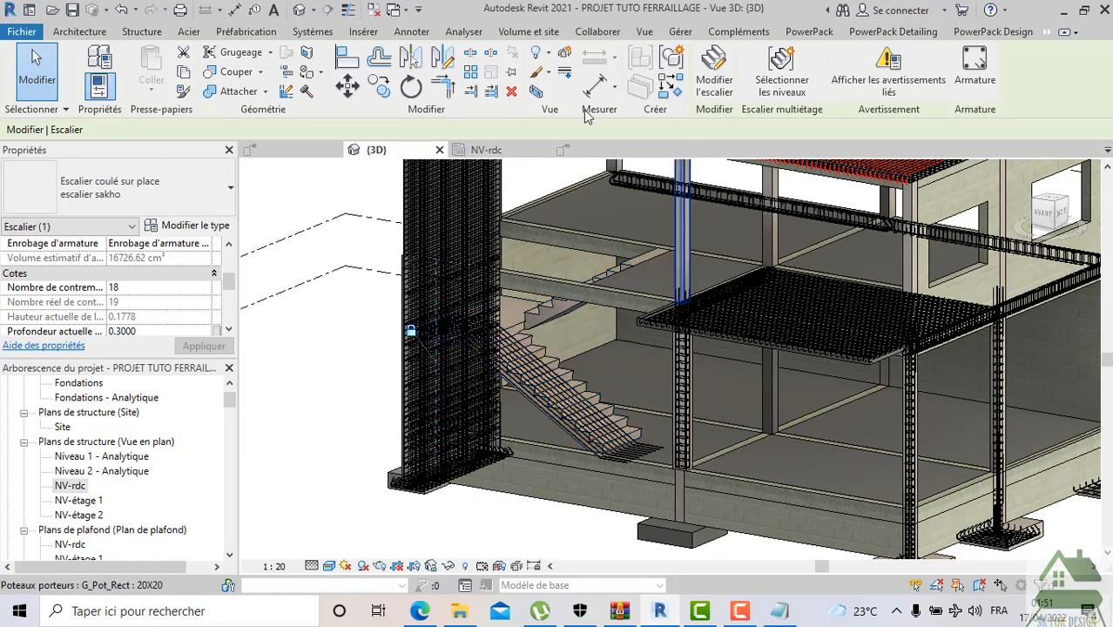
pyautogui.click(536, 91)
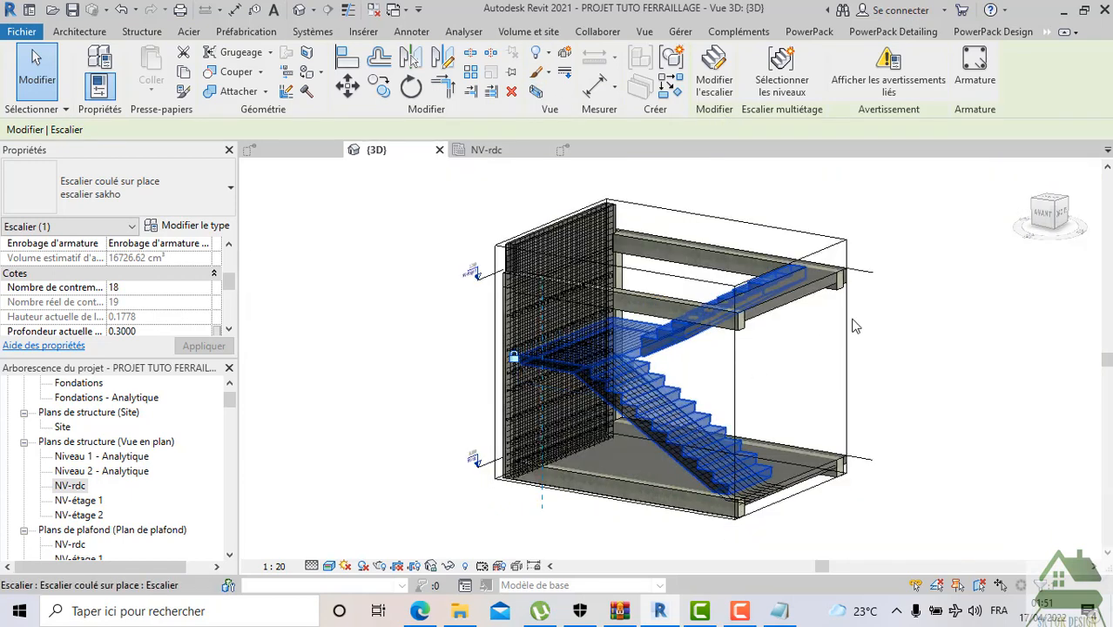
# Set the rebar representation to 3D SOLID in the active 3D view using the PowerPack rebar visibility settings
pyautogui.click(1039, 215)
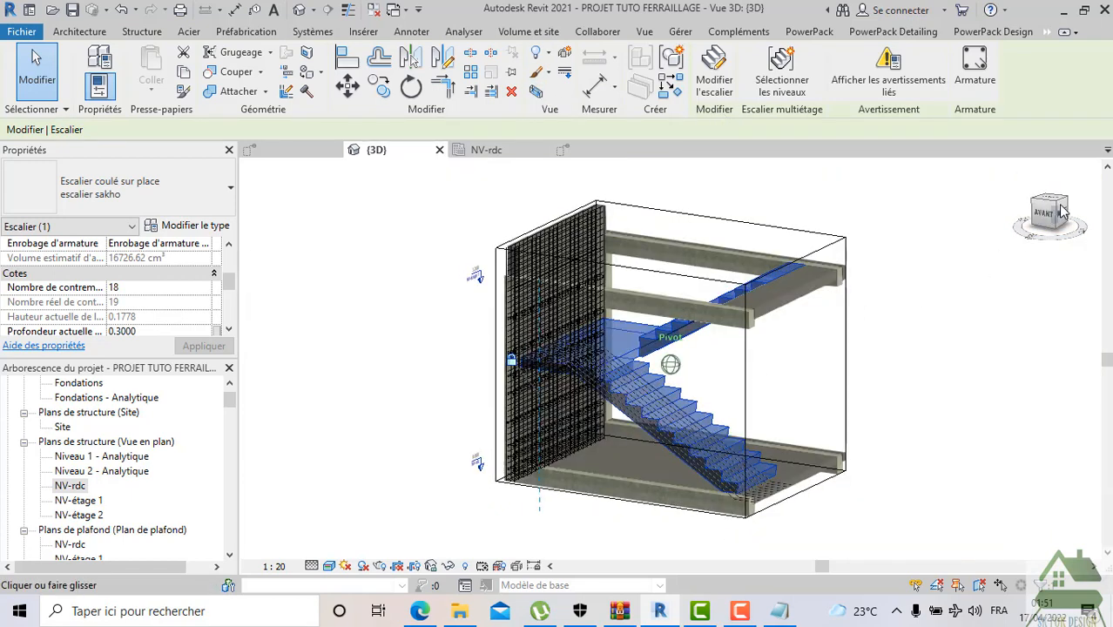
pyautogui.click(856, 455)
pyautogui.click(681, 421)
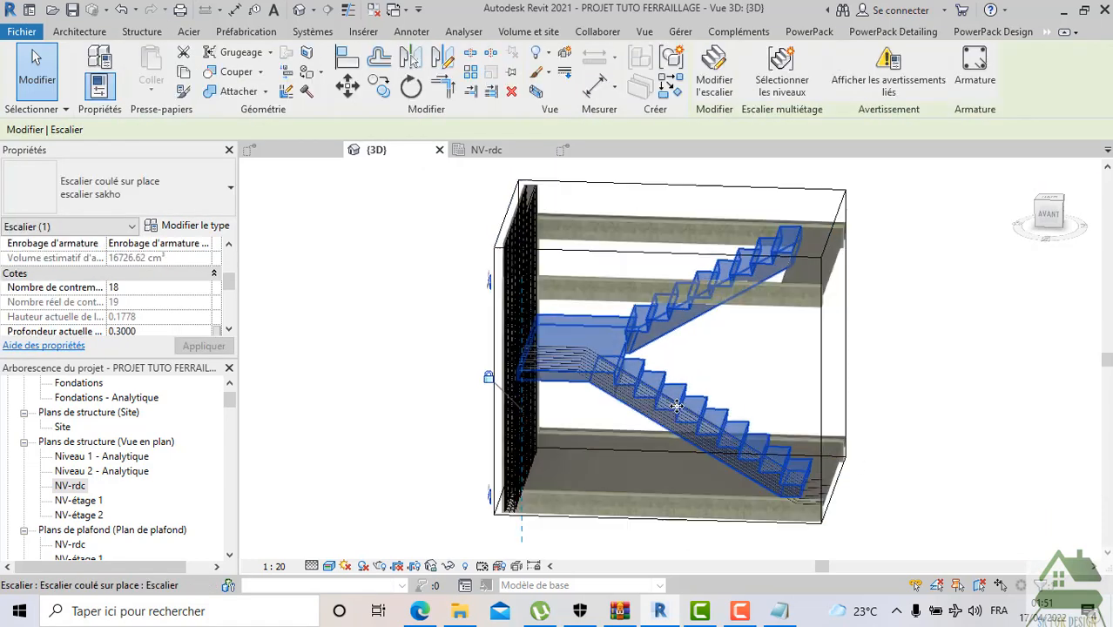
pyautogui.scroll(3, 680, 409)
pyautogui.click(895, 32)
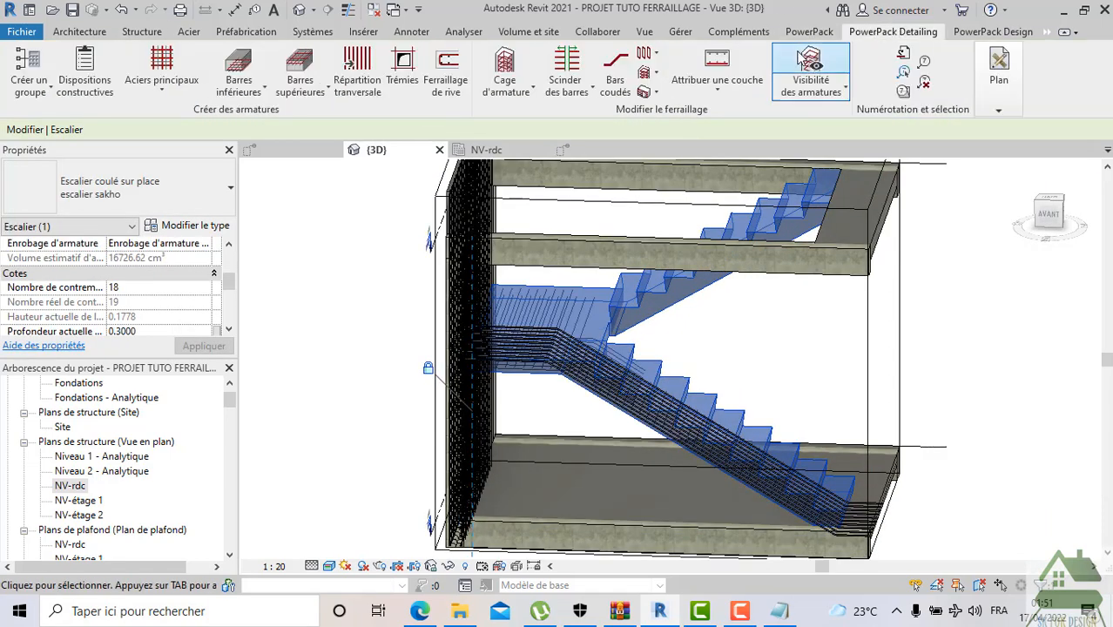
pyautogui.click(817, 61)
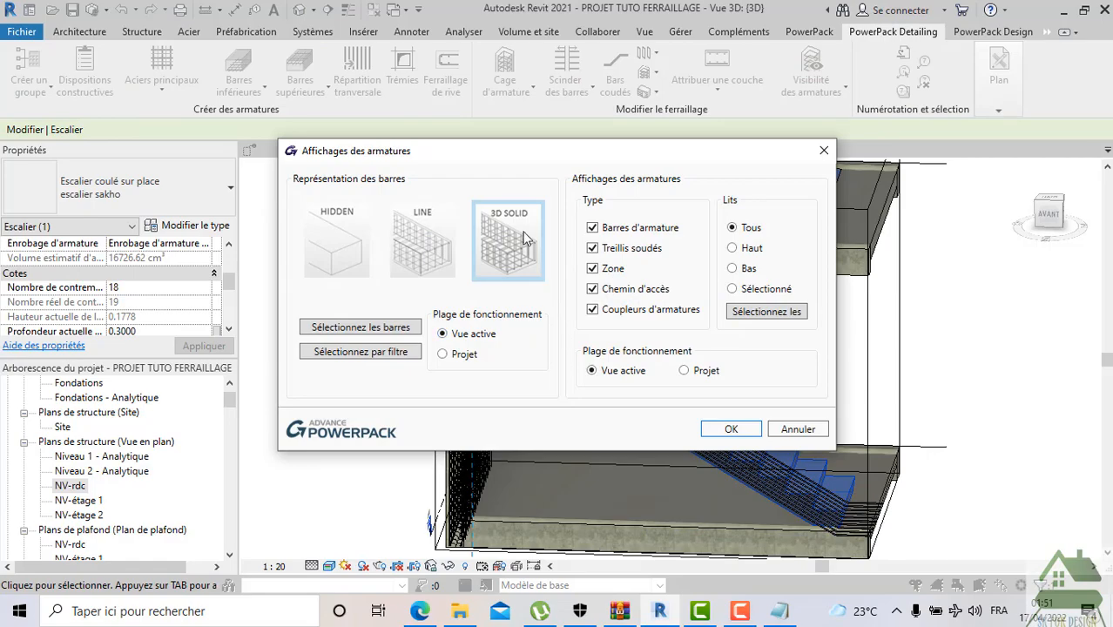
pyautogui.click(732, 429)
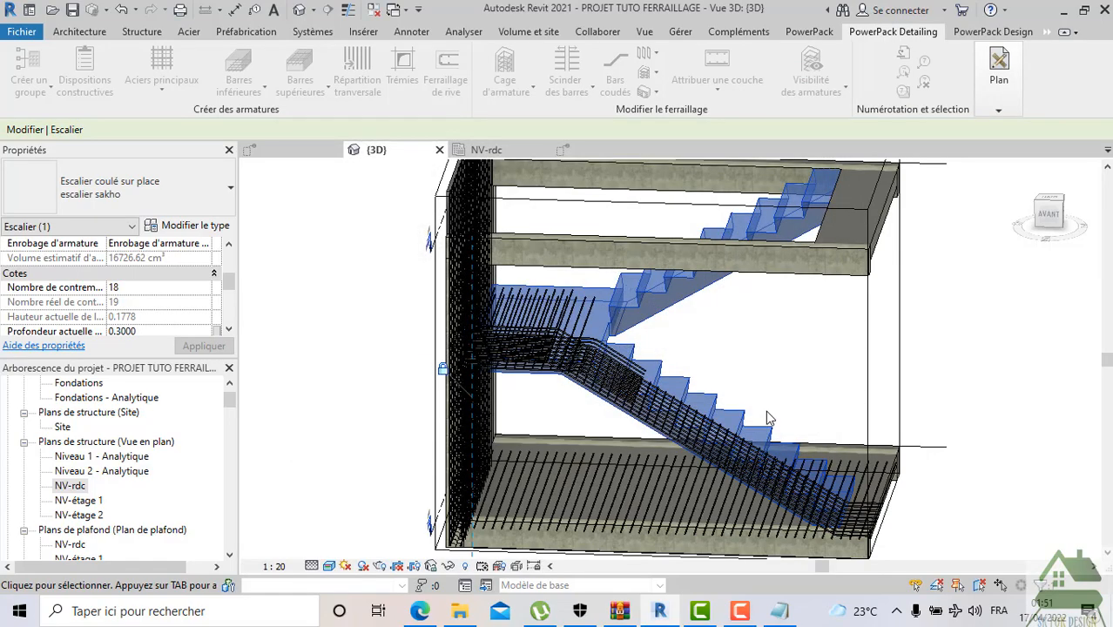
pyautogui.press('Escape')
# Examine the solid bars of the landing, the lower flight, the wall and the ground slab in 3D
pyautogui.moveTo(769, 418)
pyautogui.keyDown('shift'); pyautogui.mouseDown(button='middle')
pyautogui.moveTo(990, 210)
pyautogui.moveTo(870, 218)
pyautogui.moveTo(1006, 226)
pyautogui.moveTo(252, 212)
pyautogui.moveTo(300, 246)
pyautogui.moveTo(326, 245)
pyautogui.mouseUp(button='middle'); pyautogui.keyUp('shift')
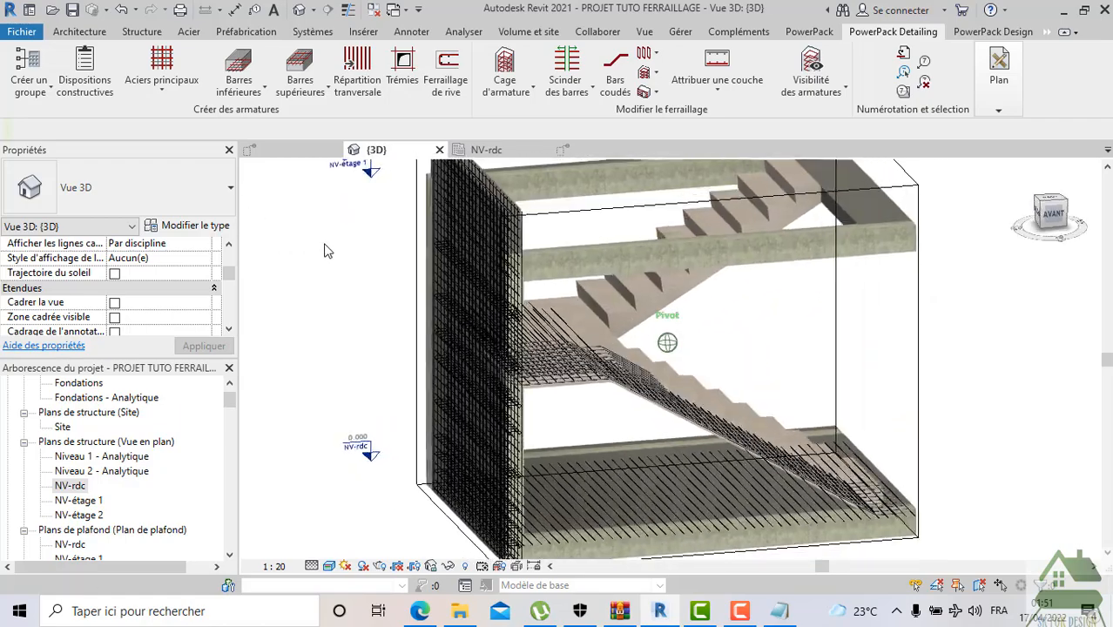
pyautogui.scroll(3, 557, 383)
pyautogui.scroll(4, 685, 419)
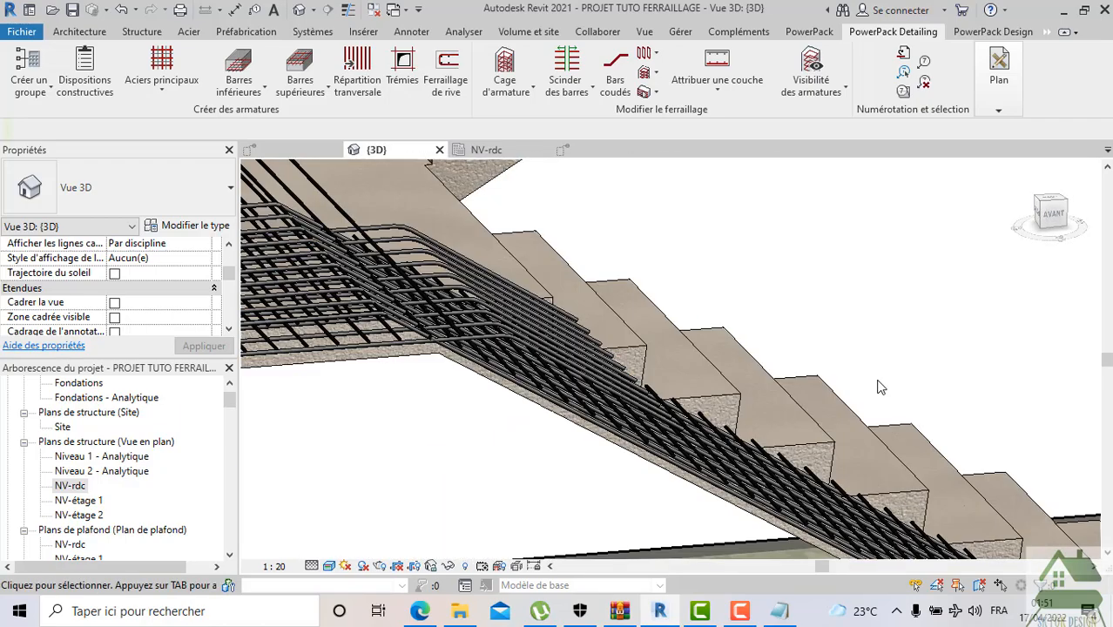
pyautogui.scroll(-5, 849, 395)
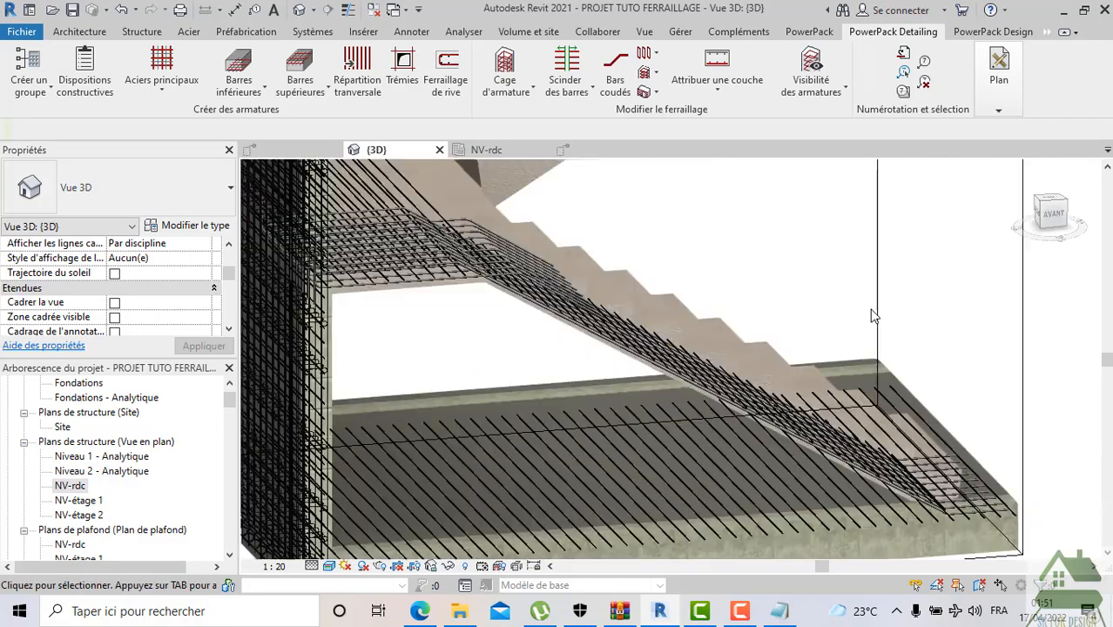
pyautogui.keyDown('shift'); pyautogui.moveTo(966, 221); pyautogui.dragTo(1036, 387, button='middle'); pyautogui.keyUp('shift')
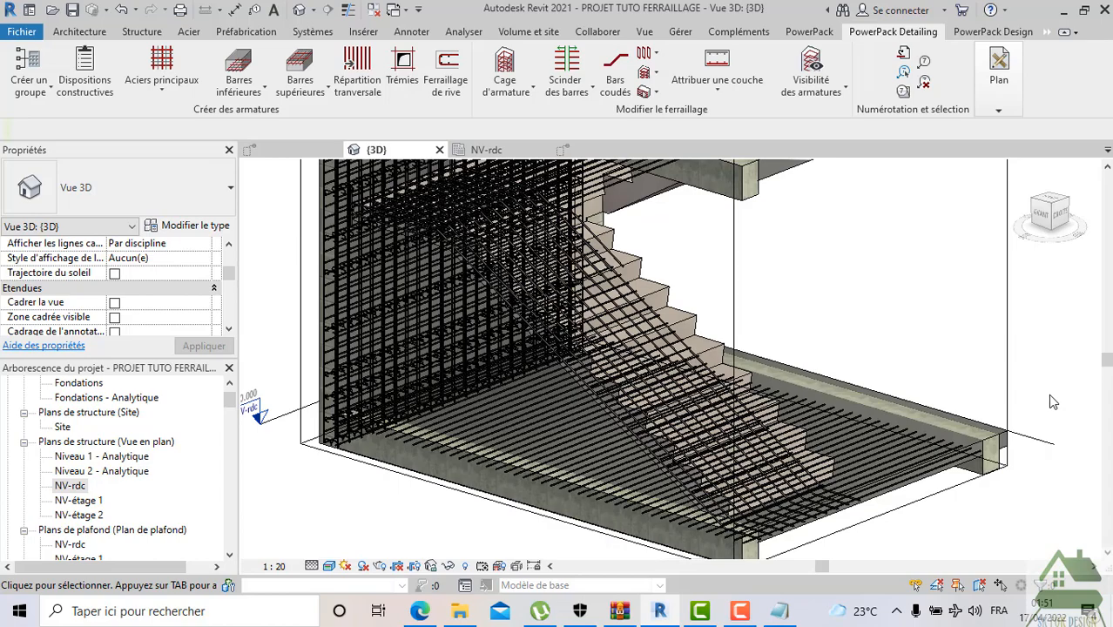
pyautogui.scroll(3, 549, 386)
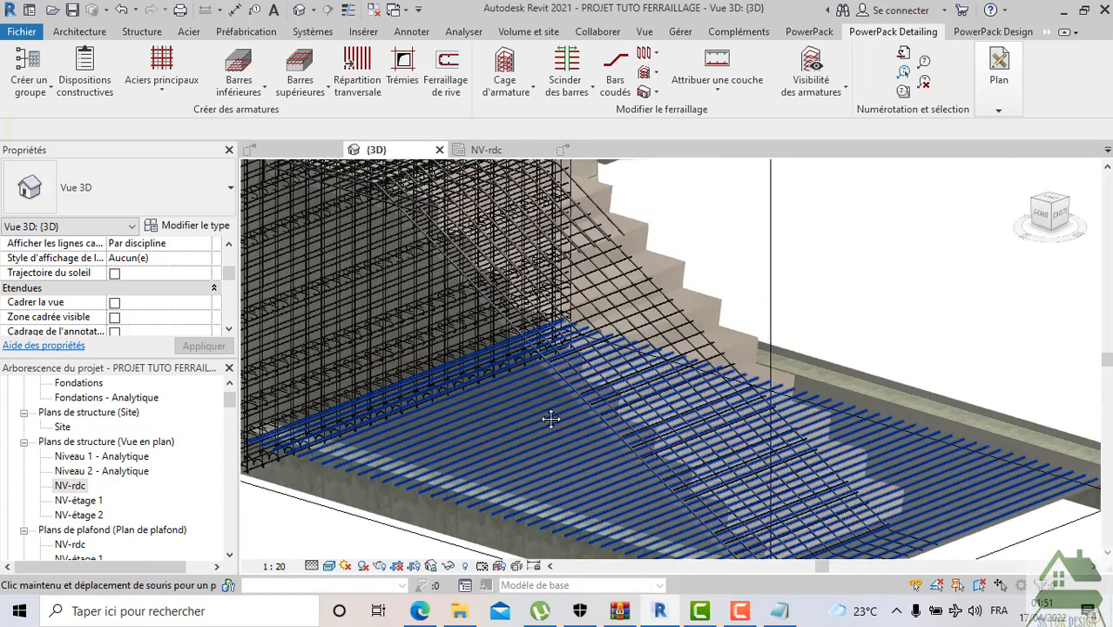
pyautogui.scroll(-5, 550, 418)
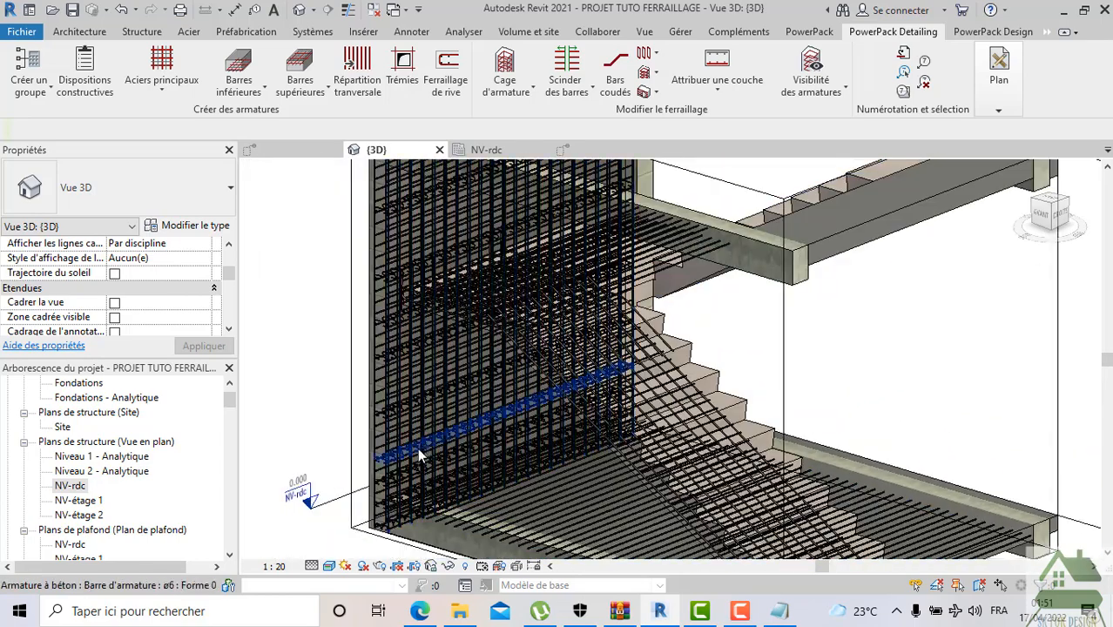
pyautogui.scroll(-4, 418, 470)
# Hide the reinforced wall, its bars and the ground slab's bars in the 3D view by element
pyautogui.keyDown('shift'); pyautogui.moveTo(350, 513); pyautogui.dragTo(477, 484, button='middle'); pyautogui.keyUp('shift')
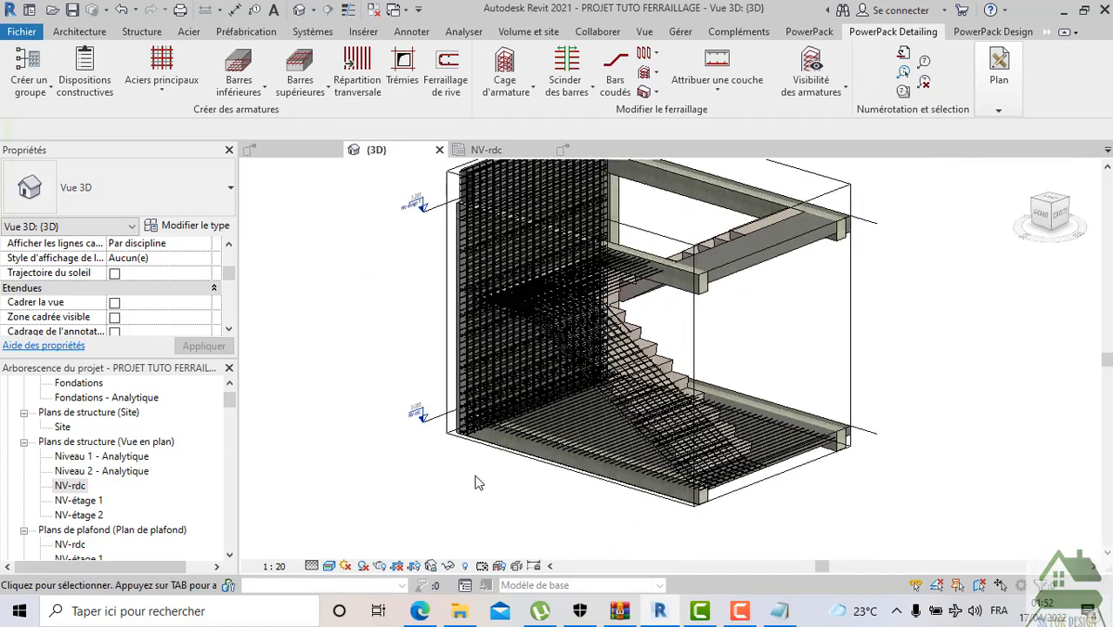
pyautogui.moveTo(477, 484); pyautogui.dragTo(470, 390)
pyautogui.moveTo(450, 353); pyautogui.dragTo(450, 352)
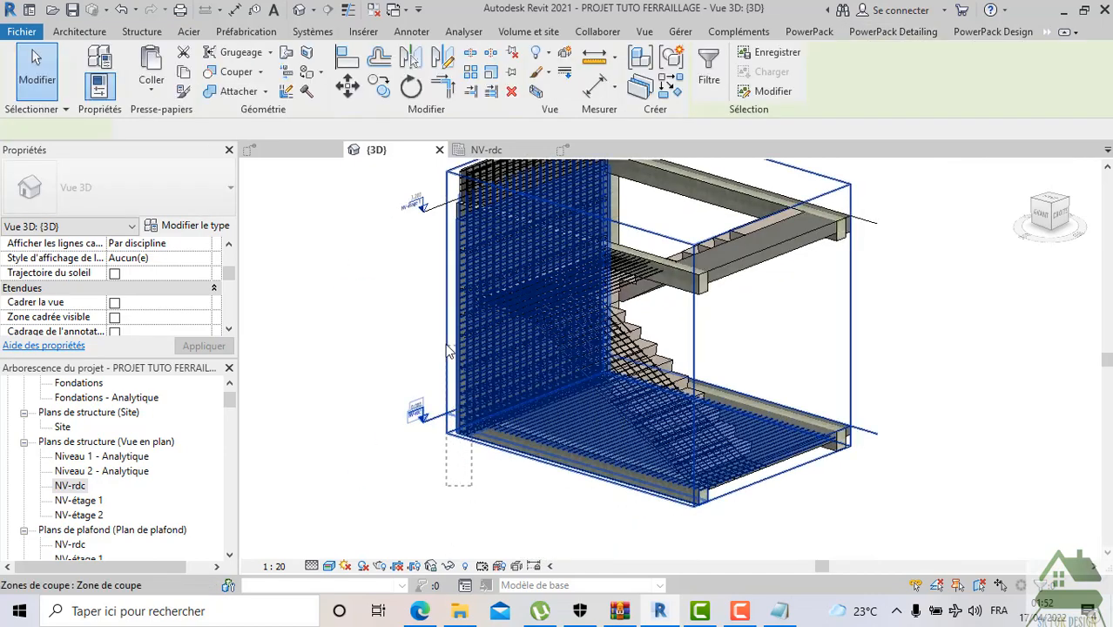
pyautogui.rightClick(481, 136)
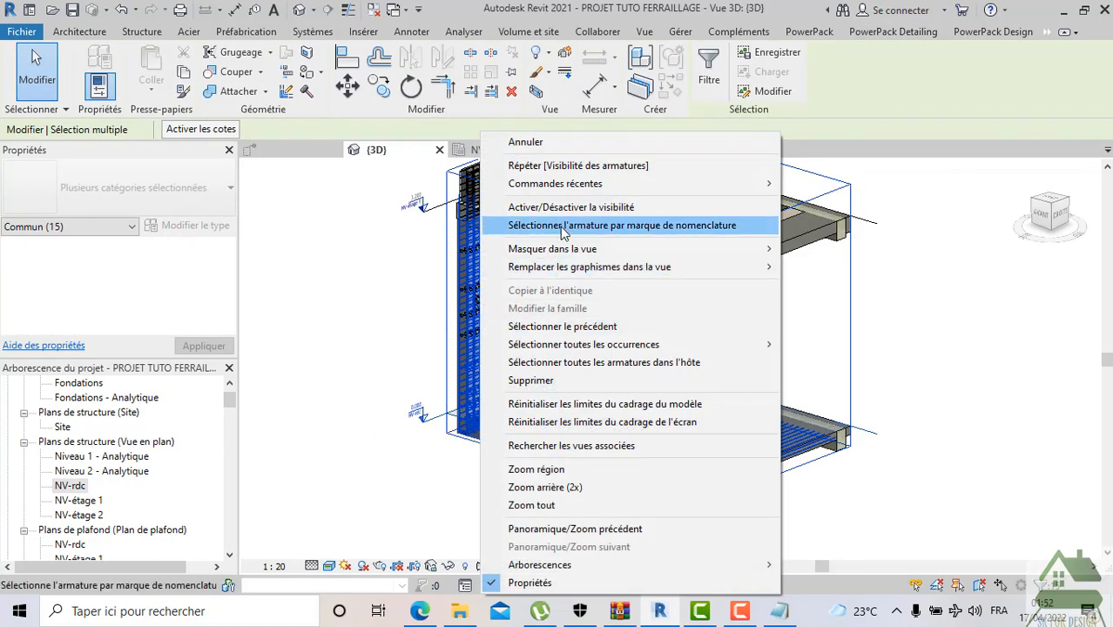
pyautogui.moveTo(566, 249)
pyautogui.click(810, 250)
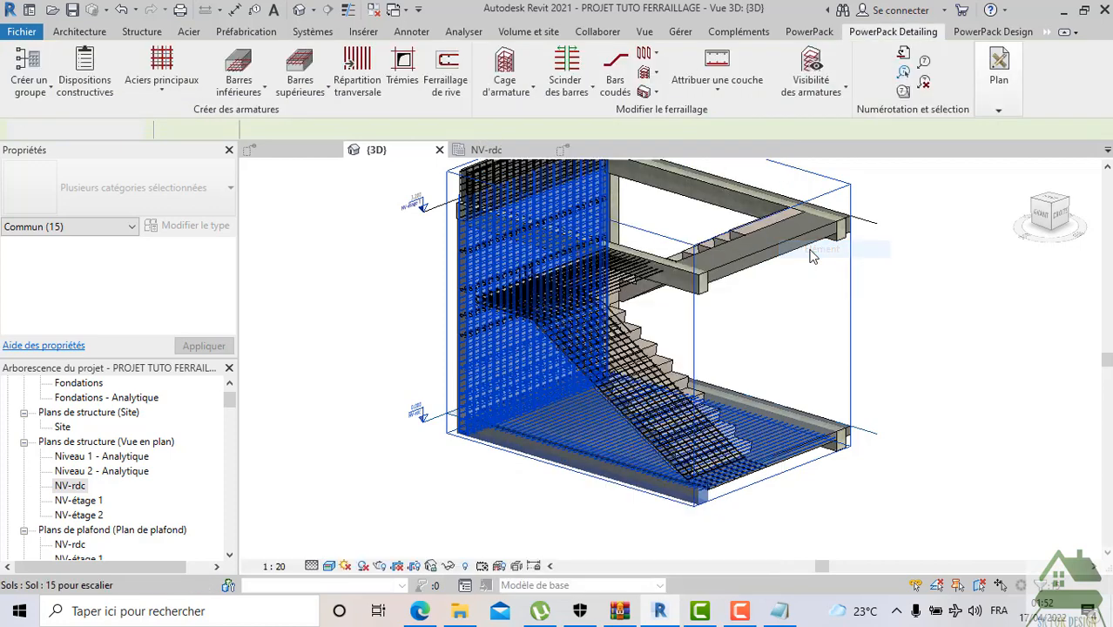
# Delete the four leftover ø6 wall tie bar sets located above and below the landing
pyautogui.moveTo(976, 239)
pyautogui.keyDown('shift'); pyautogui.mouseDown(button='middle')
pyautogui.moveTo(283, 208)
pyautogui.moveTo(360, 231)
pyautogui.mouseUp(button='middle'); pyautogui.keyUp('shift')
pyautogui.scroll(6, 585, 318)
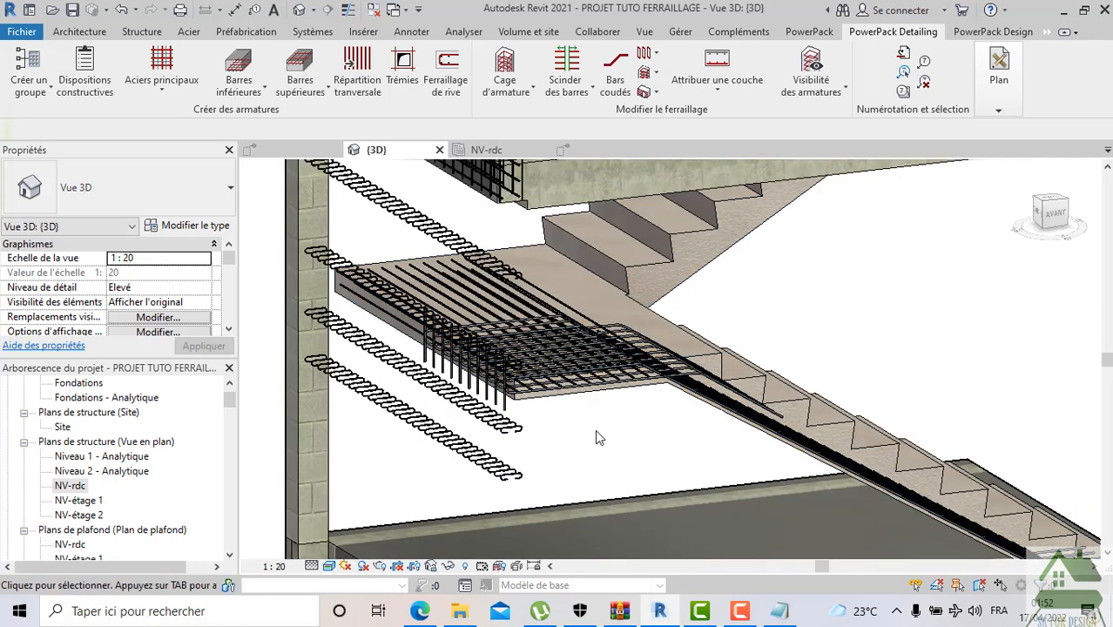
pyautogui.click(508, 485)
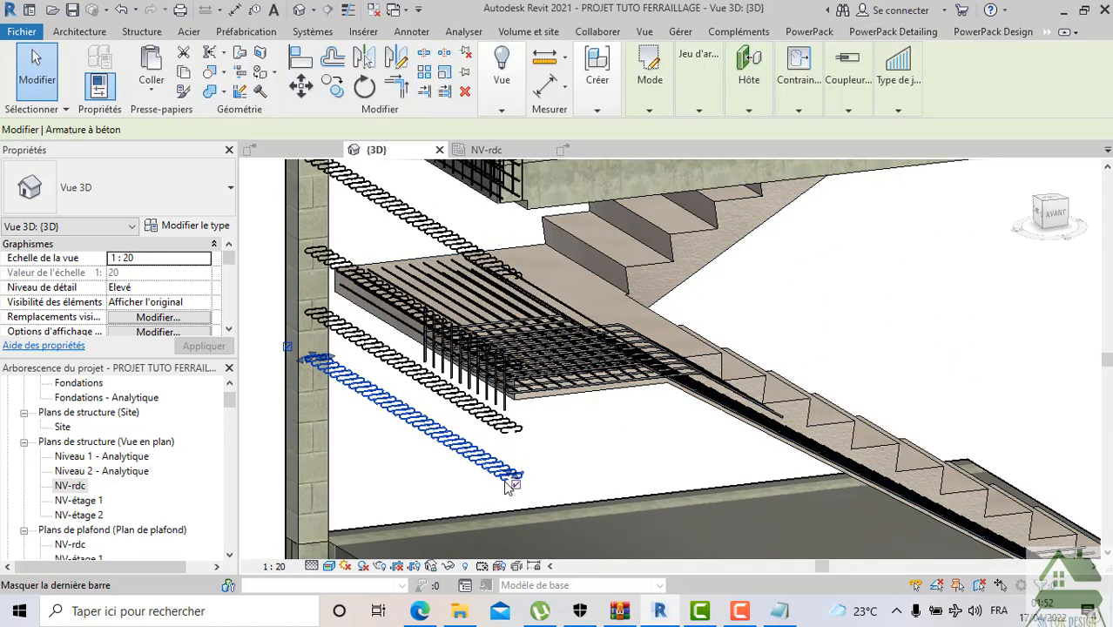
pyautogui.press('Delete')
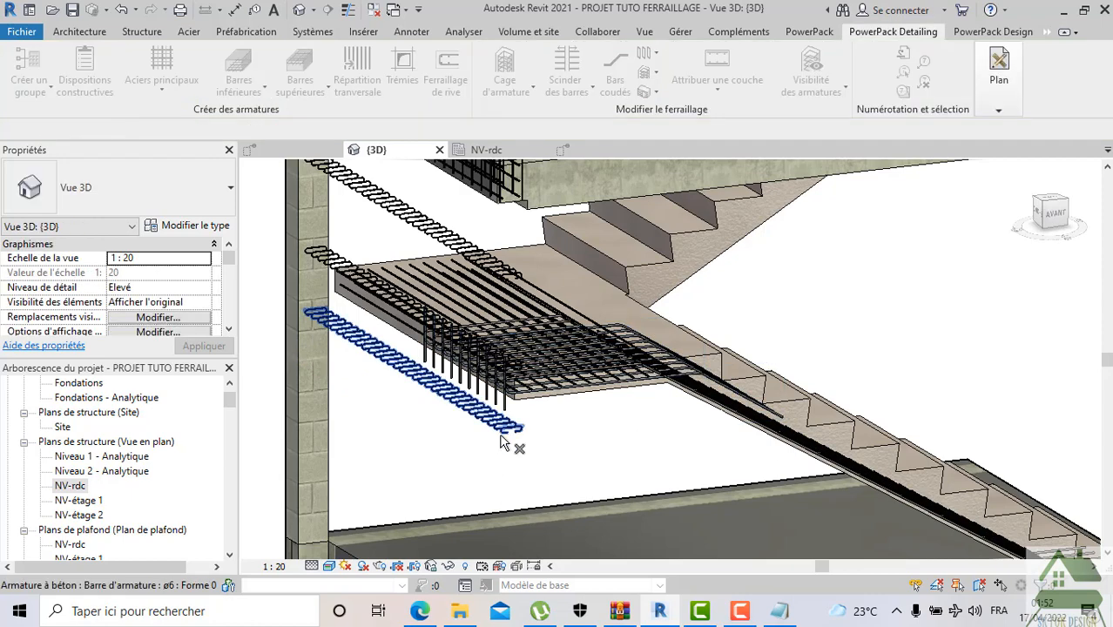
pyautogui.click(502, 435)
pyautogui.press('Delete')
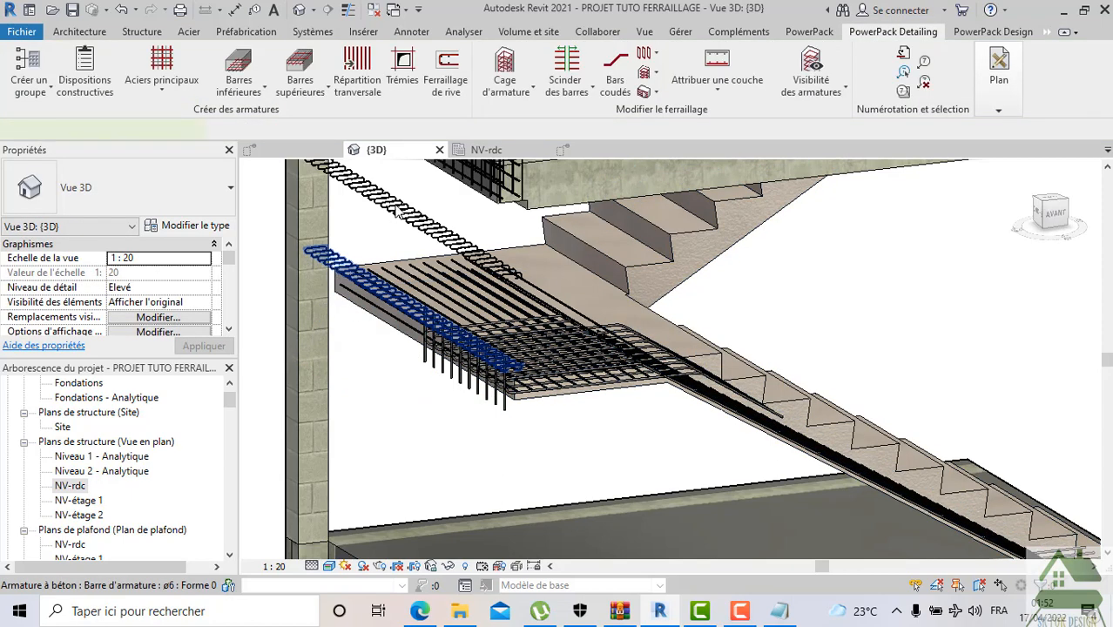
pyautogui.click(396, 212)
pyautogui.press('Delete')
pyautogui.click(428, 240)
pyautogui.press('Delete')
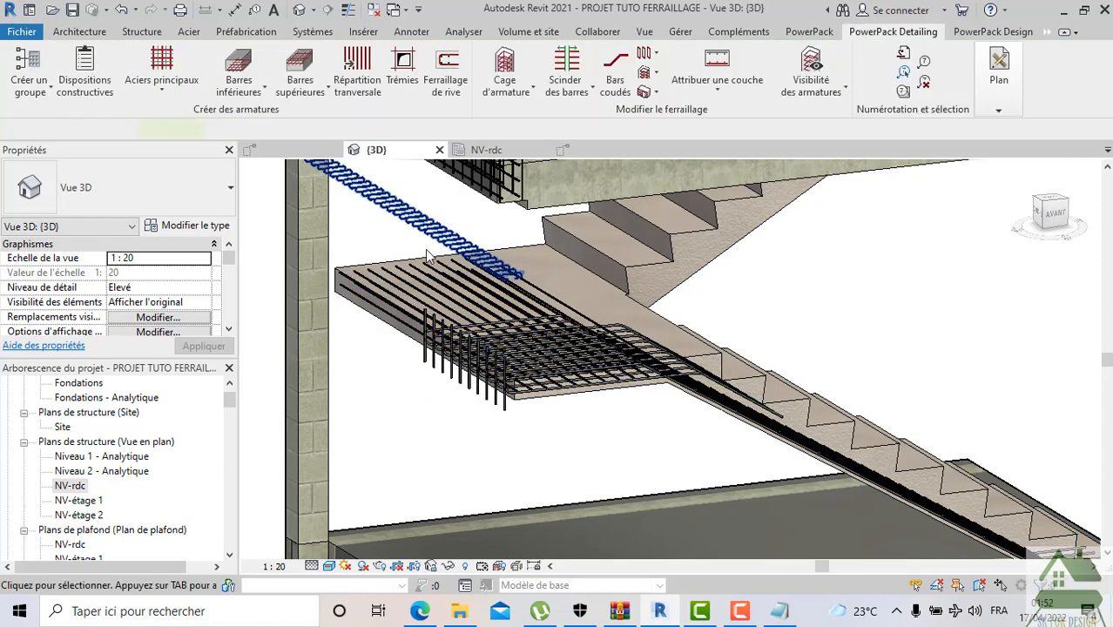
# Select the cast-in-place staircase and apply a selection box around it in the 3D view
pyautogui.scroll(-1, 865, 275)
pyautogui.moveTo(1043, 216)
pyautogui.mouseDown()
pyautogui.moveTo(838, 215)
pyautogui.moveTo(931, 219)
pyautogui.moveTo(1086, 255)
pyautogui.mouseUp()
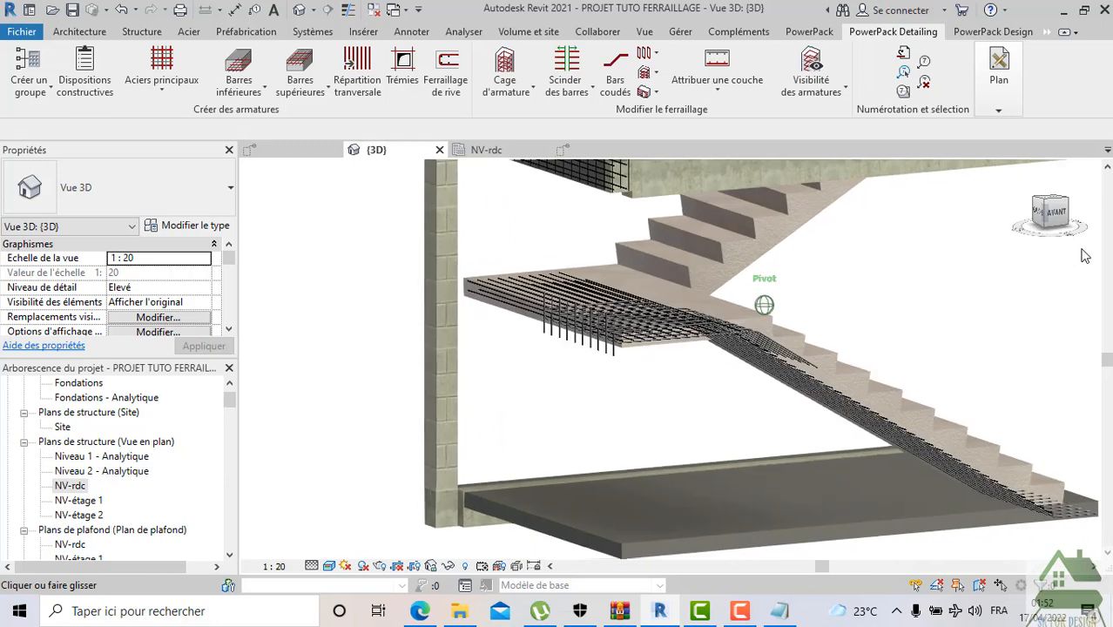
pyautogui.scroll(1, 855, 261)
pyautogui.moveTo(837, 292); pyautogui.dragTo(821, 435, button='middle')
pyautogui.scroll(-2, 752, 382)
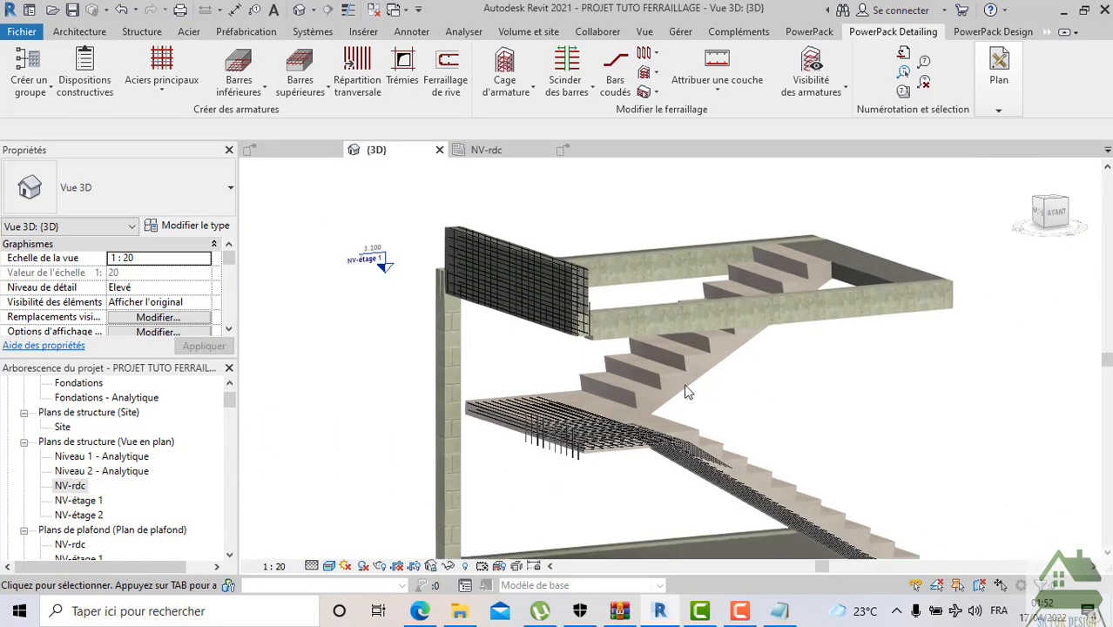
pyautogui.click(657, 389)
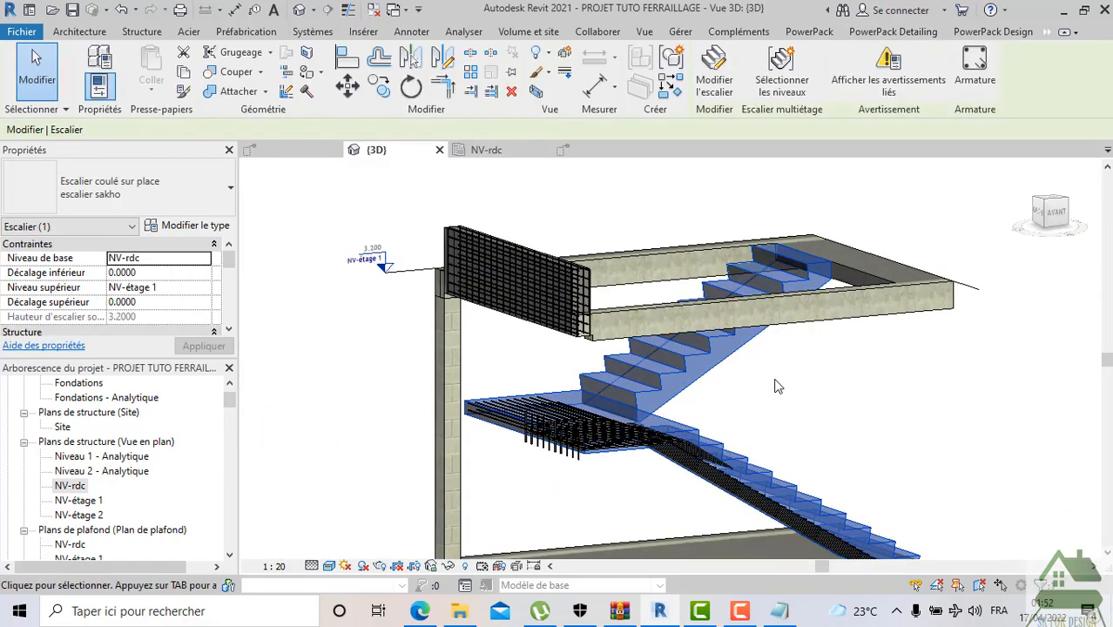
pyautogui.press('Escape')
pyautogui.click(644, 399)
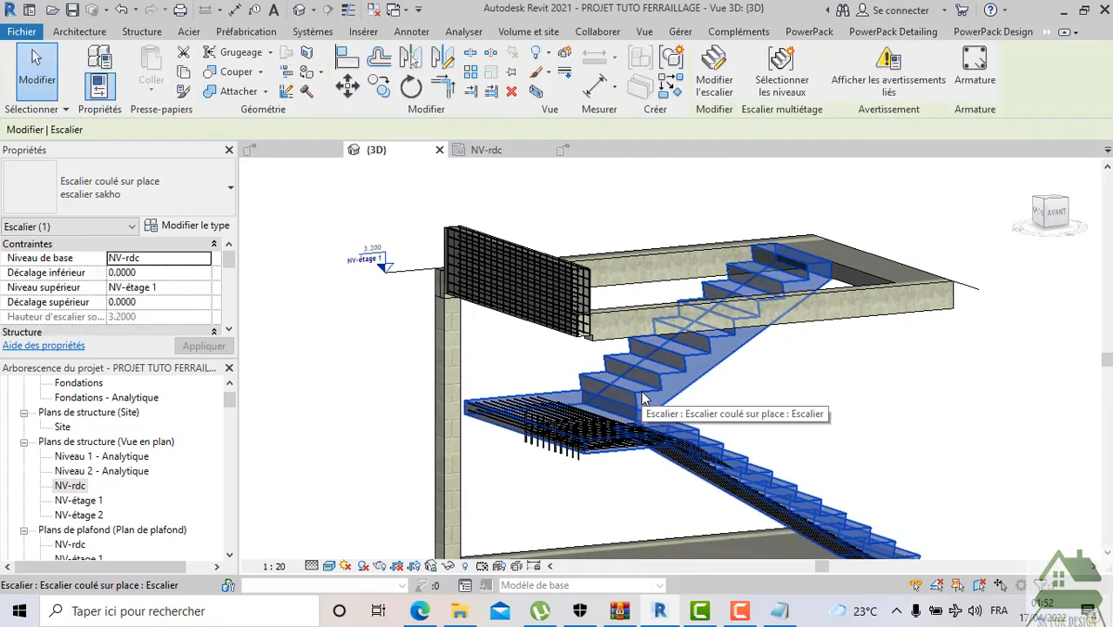
pyautogui.click(542, 94)
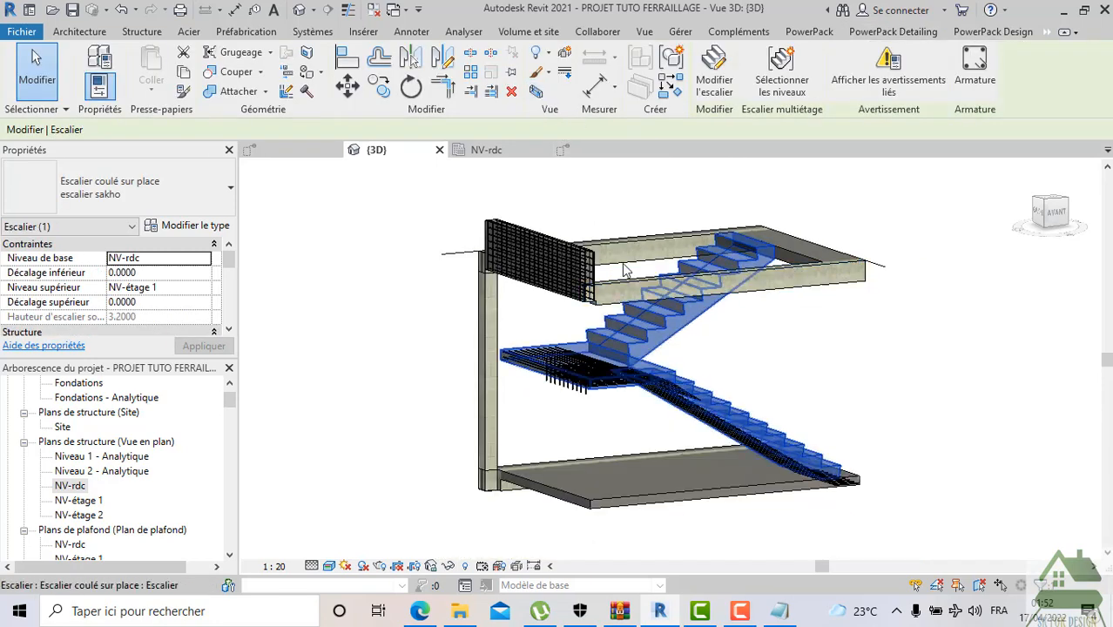
# Examine the staircase bars at the landing, at the bend and at the foot of the lower flight
pyautogui.moveTo(1049, 213)
pyautogui.mouseDown()
pyautogui.moveTo(904, 223)
pyautogui.moveTo(869, 315)
pyautogui.mouseUp()
pyautogui.click(1049, 218)
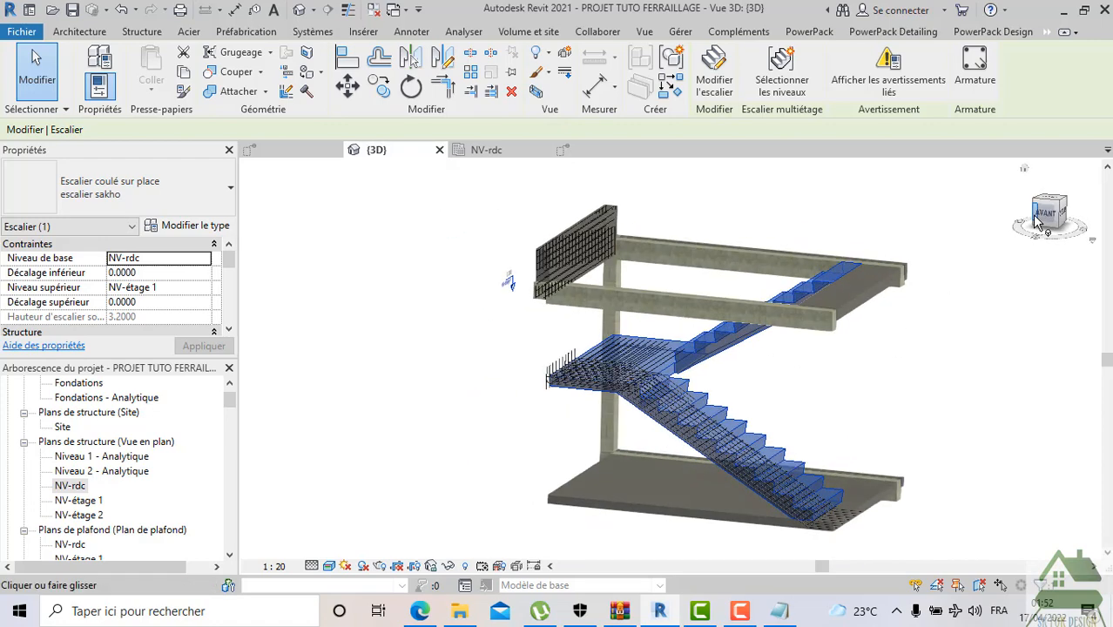
pyautogui.moveTo(916, 329); pyautogui.dragTo(654, 244, button='middle')
pyautogui.moveTo(1040, 215)
pyautogui.mouseDown()
pyautogui.moveTo(918, 223)
pyautogui.moveTo(857, 263)
pyautogui.mouseUp()
pyautogui.scroll(5, 501, 369)
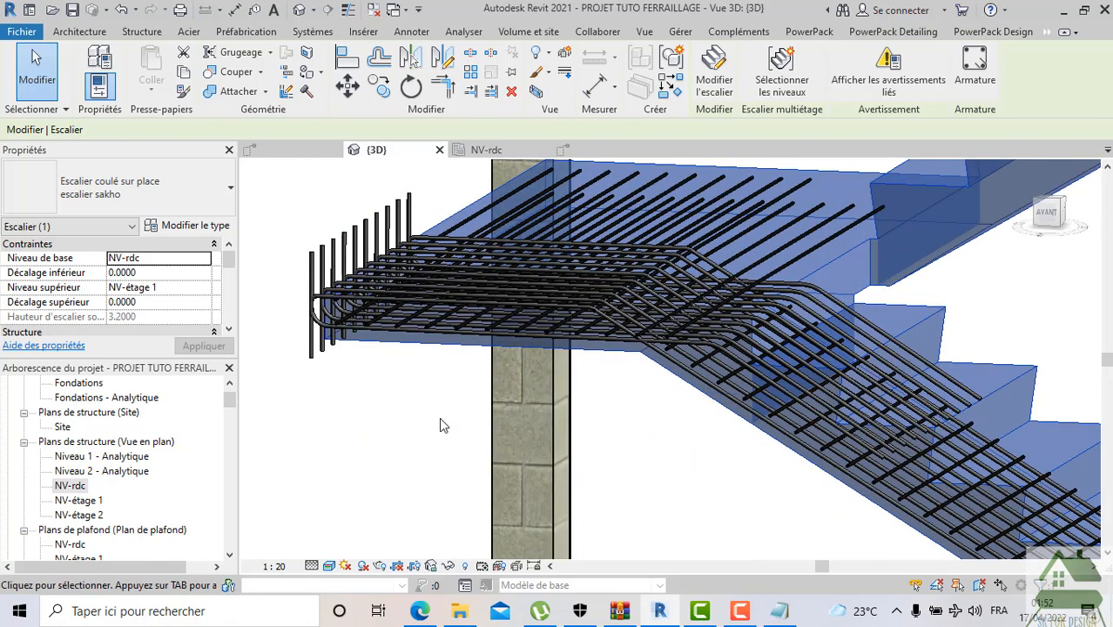
pyautogui.scroll(4, 334, 344)
pyautogui.scroll(-4, 378, 450)
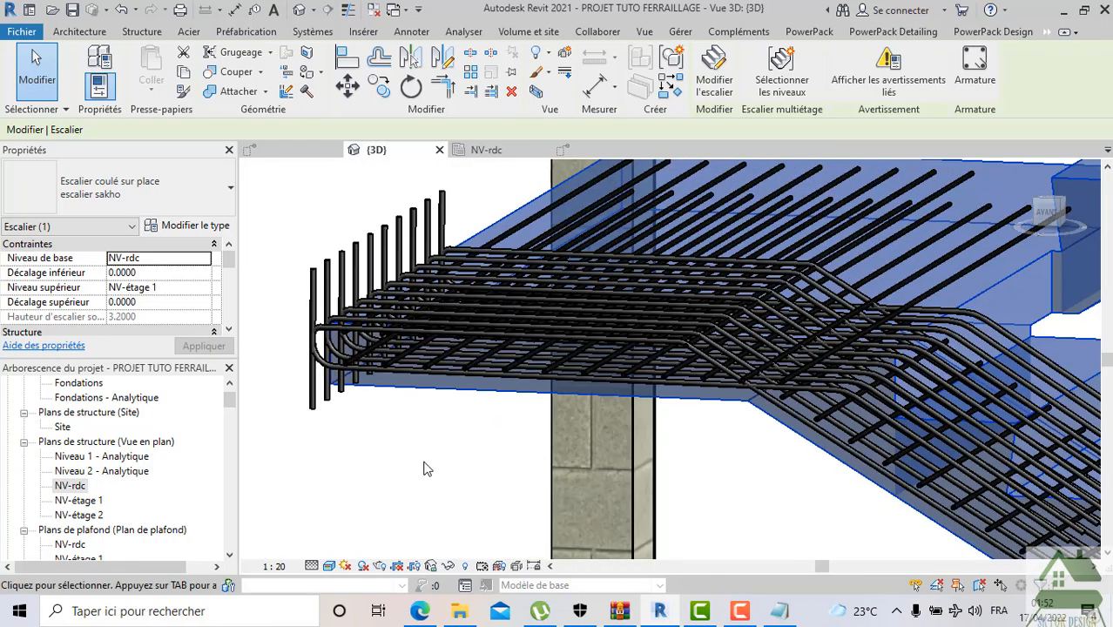
pyautogui.scroll(-5, 455, 449)
pyautogui.scroll(-1, 799, 357)
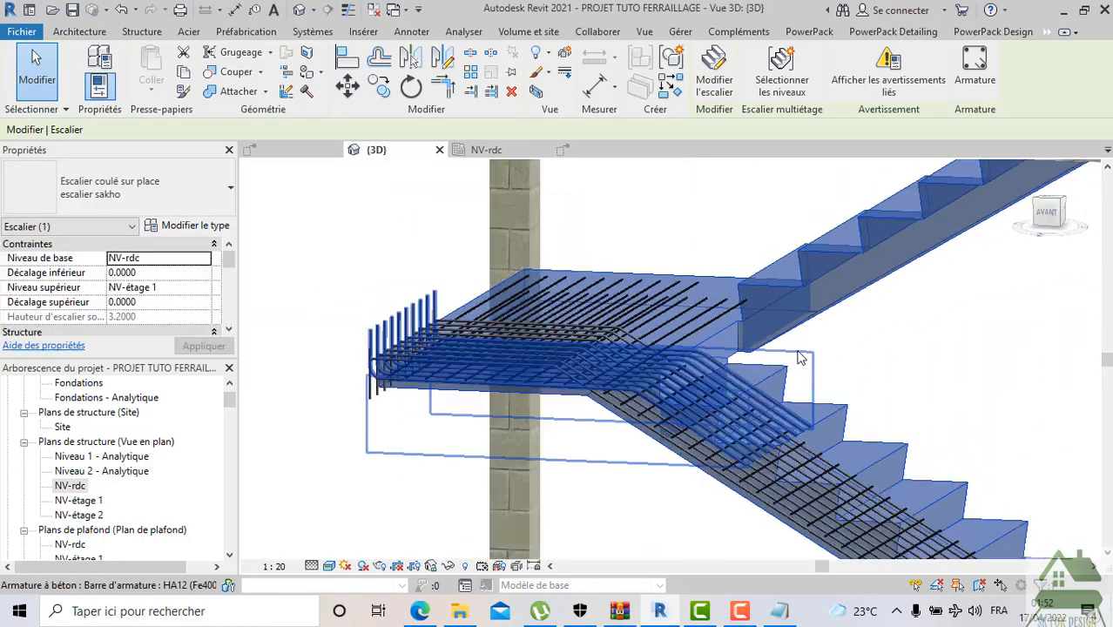
pyautogui.scroll(-2, 799, 357)
pyautogui.moveTo(799, 357); pyautogui.dragTo(562, 348, button='middle')
pyautogui.scroll(-1, 562, 348)
pyautogui.moveTo(1055, 217); pyautogui.dragTo(717, 218)
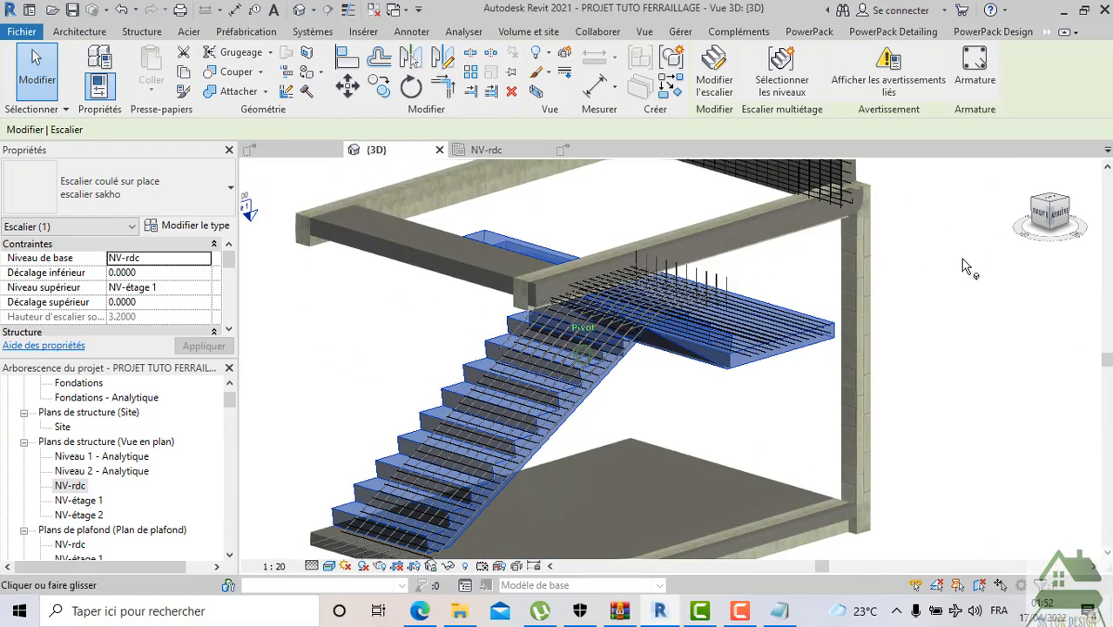
pyautogui.scroll(8, 453, 449)
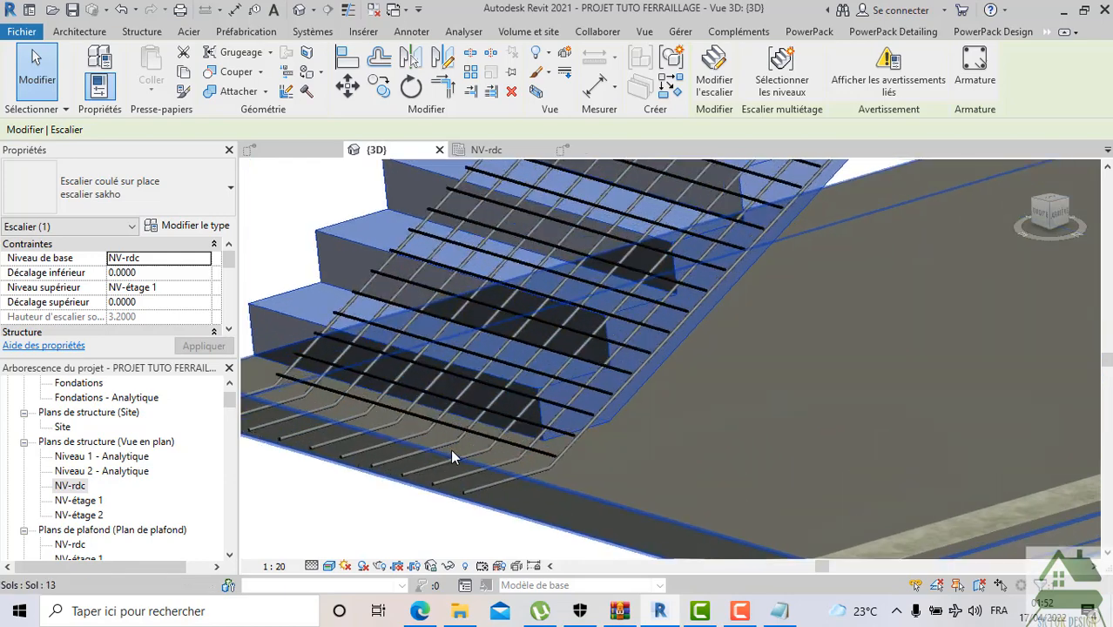
pyautogui.scroll(-4, 488, 453)
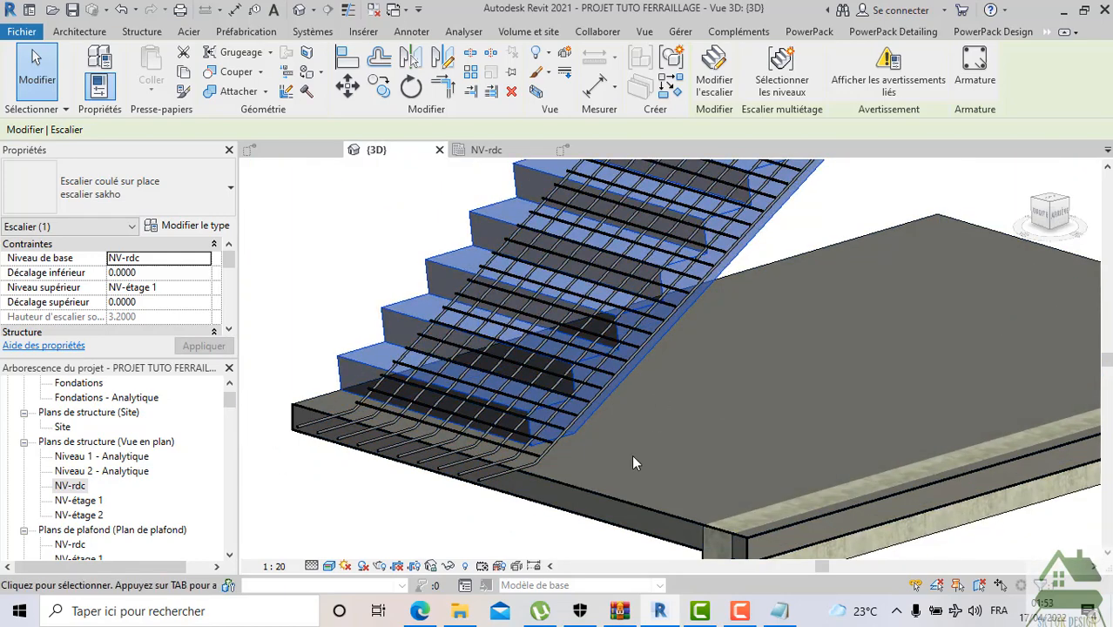
# Open the escalier model from the desktop and upgrade it from Revit 2020 to Revit 2021
pyautogui.click(1062, 12)
pyautogui.click(1025, 14)
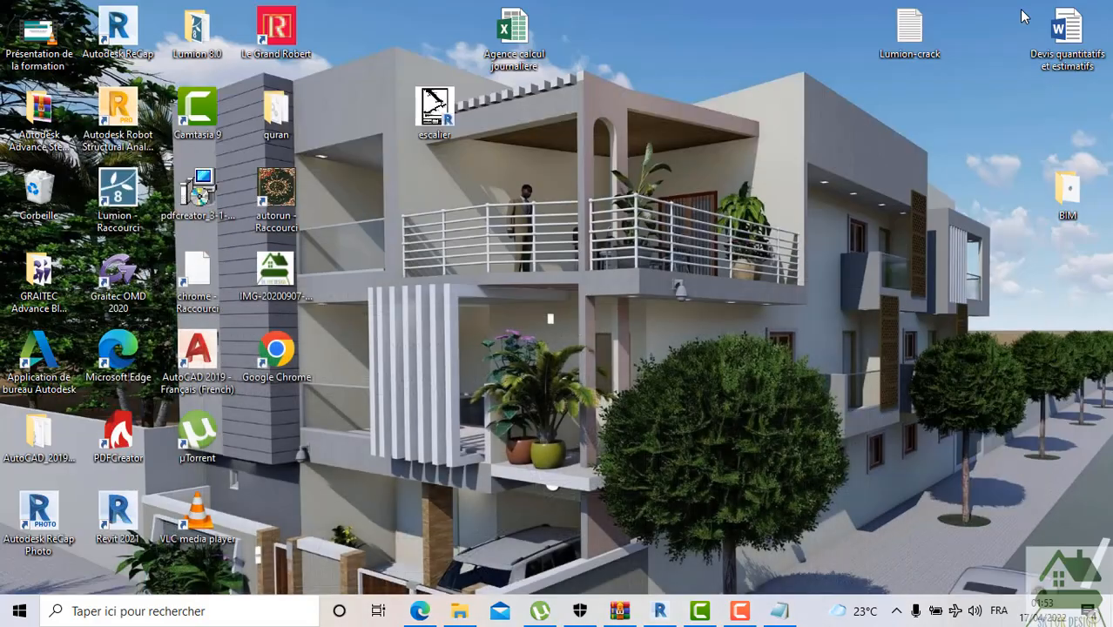
pyautogui.doubleClick(440, 109)
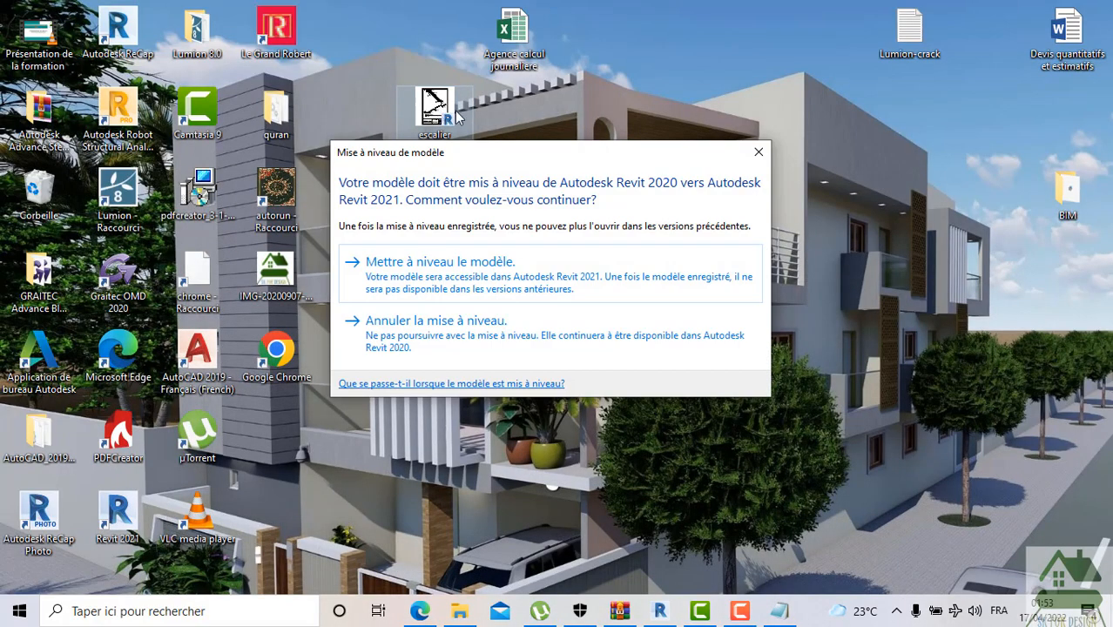
pyautogui.click(479, 261)
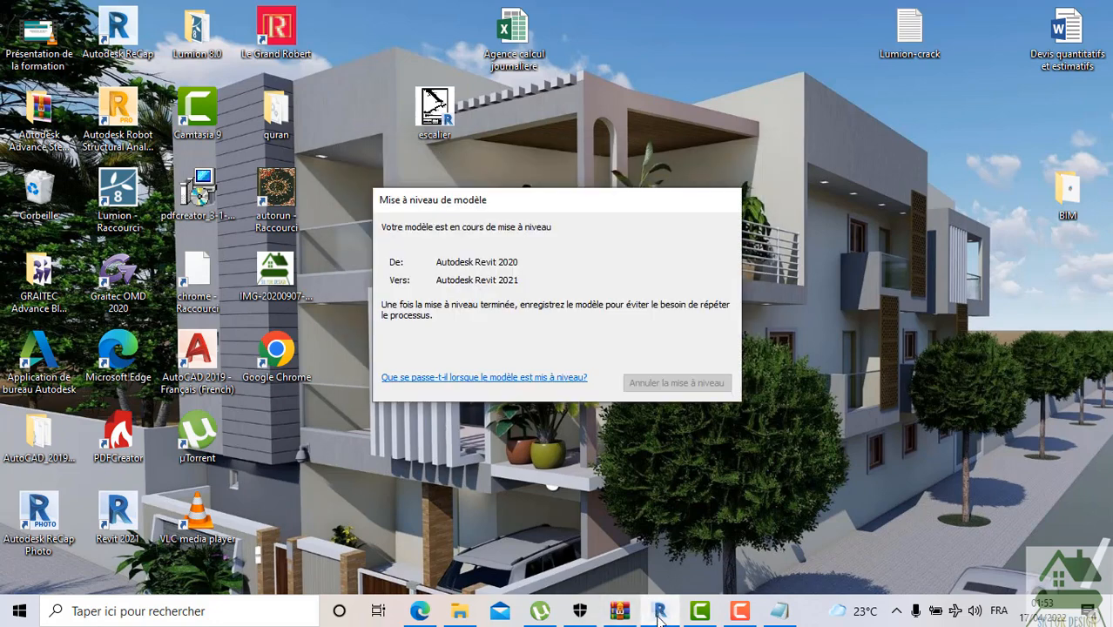
# Switch to Revit and compare the staircase reinforcement on sheet S.1 of the escalier model with the project's Détail 17 view
pyautogui.moveTo(659, 610)
pyautogui.click(658, 559)
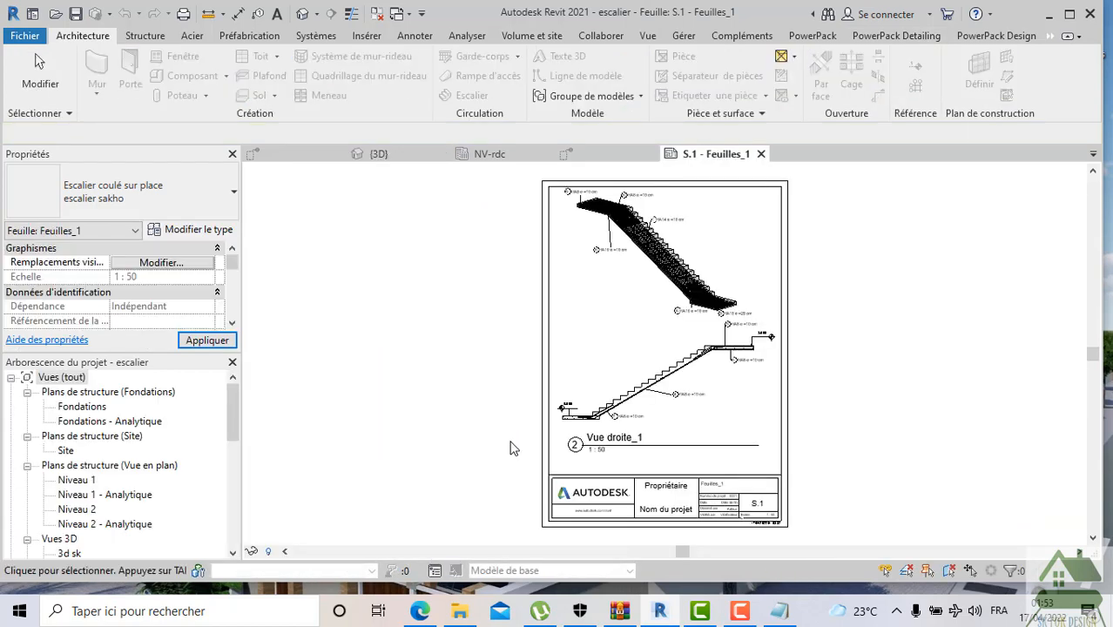
pyautogui.scroll(2, 741, 298)
pyautogui.scroll(6, 741, 299)
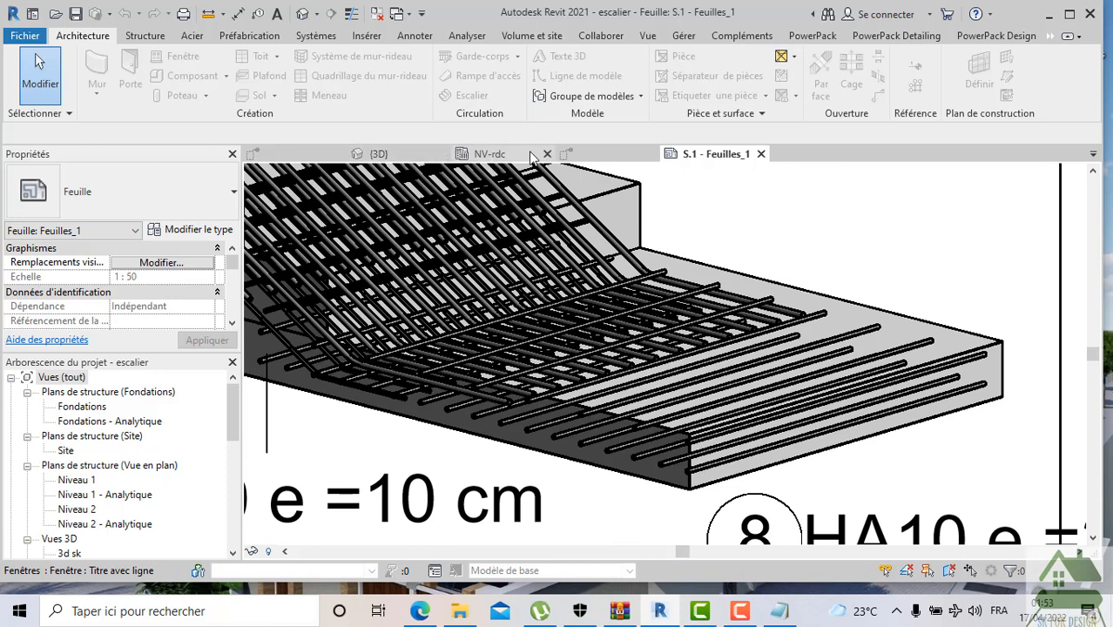
pyautogui.click(579, 154)
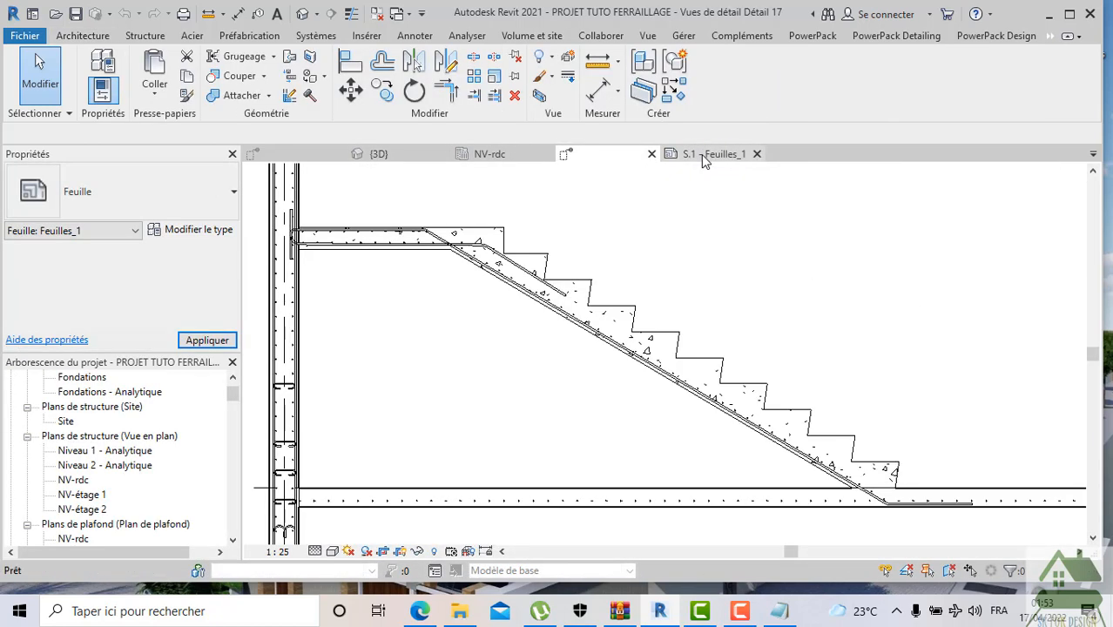
pyautogui.click(703, 160)
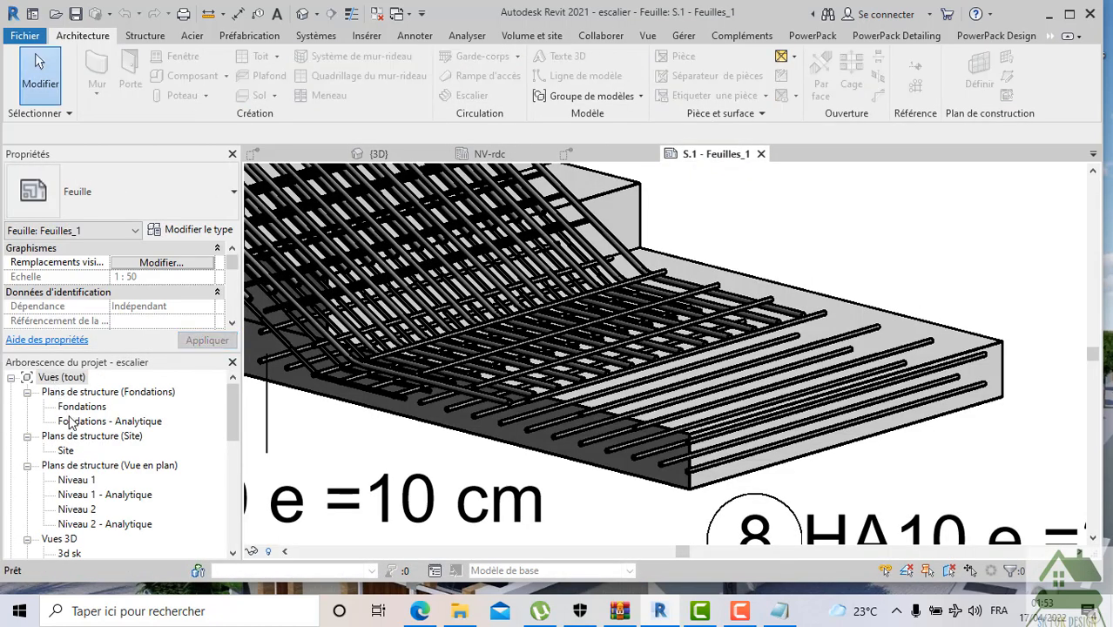
# Open the Coupe 1 building section of the escalier model at the upper landing of the staircase
pyautogui.scroll(-4, 79, 488)
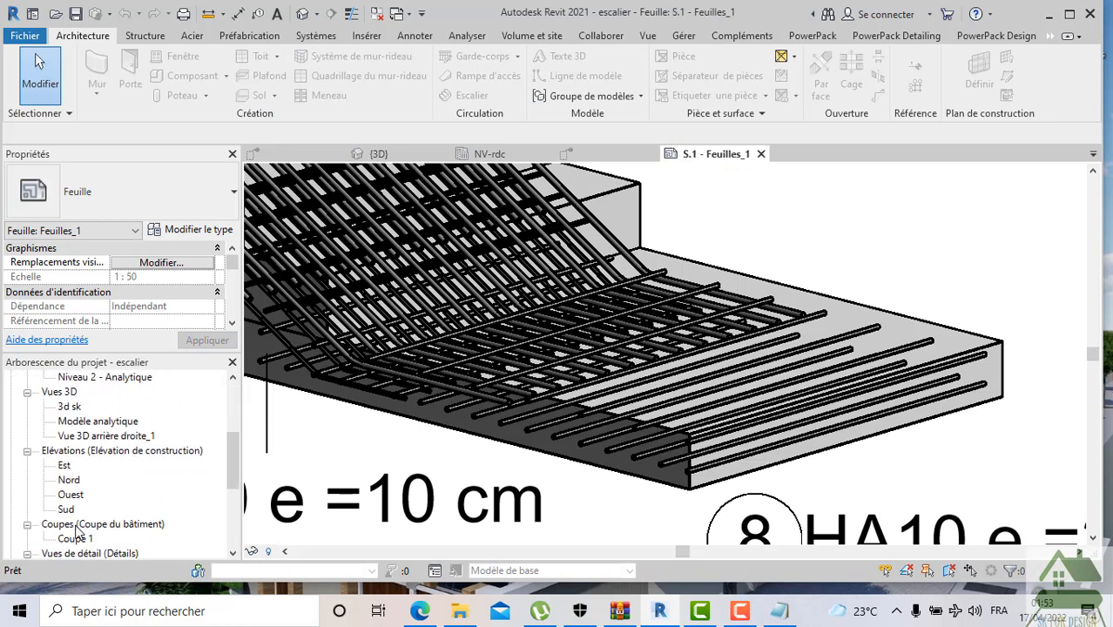
pyautogui.scroll(-1, 76, 529)
pyautogui.doubleClick(81, 512)
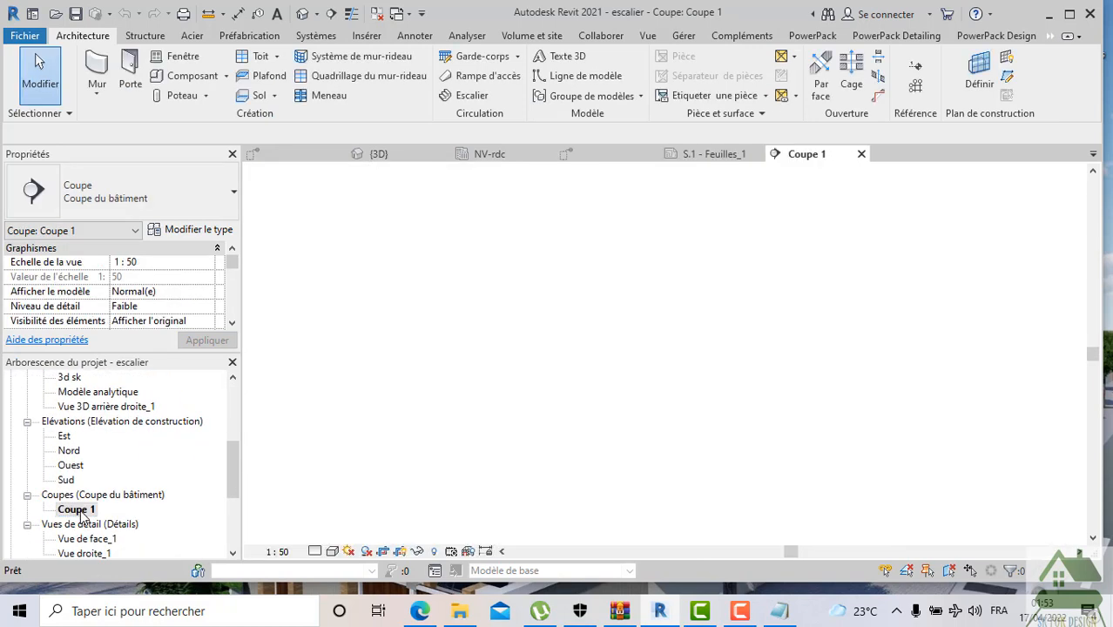
pyautogui.scroll(3, 459, 318)
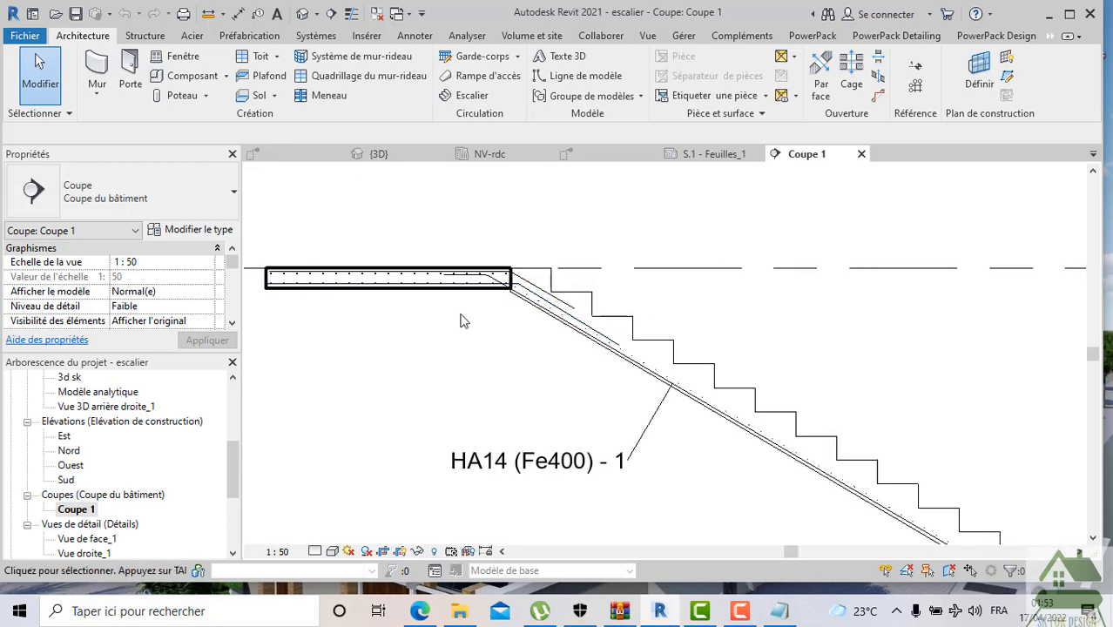
# Examine the landing bars and the crossing bars where the upper landing meets the flight in the section
pyautogui.scroll(-1, 455, 316)
pyautogui.scroll(1, 478, 314)
pyautogui.scroll(2, 481, 318)
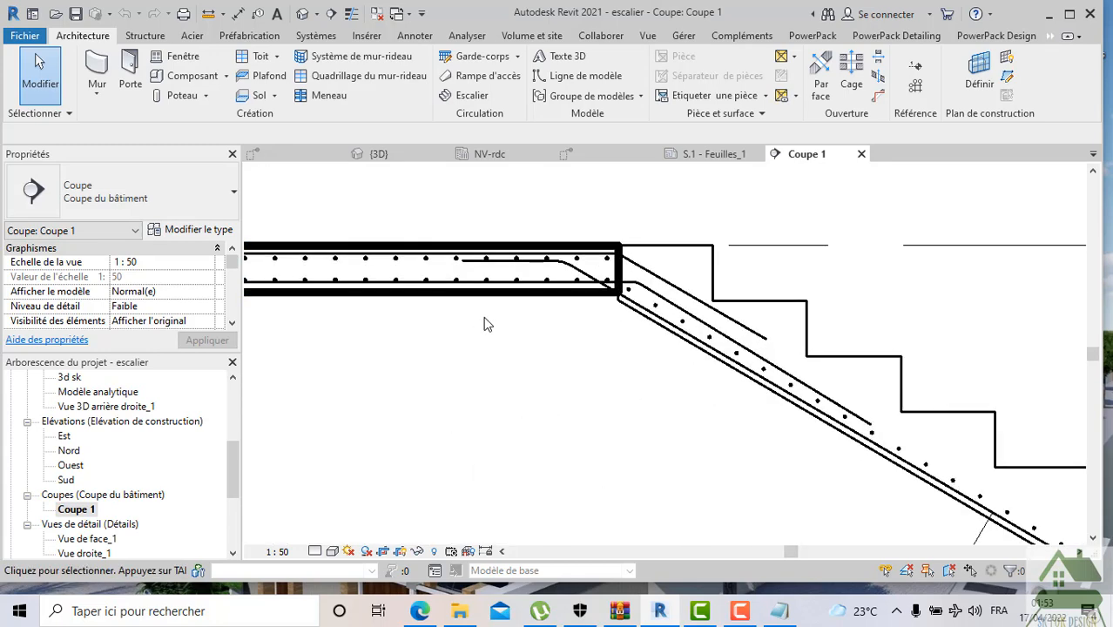
pyautogui.scroll(-1, 542, 401)
pyautogui.scroll(1, 492, 373)
pyautogui.scroll(-1, 492, 375)
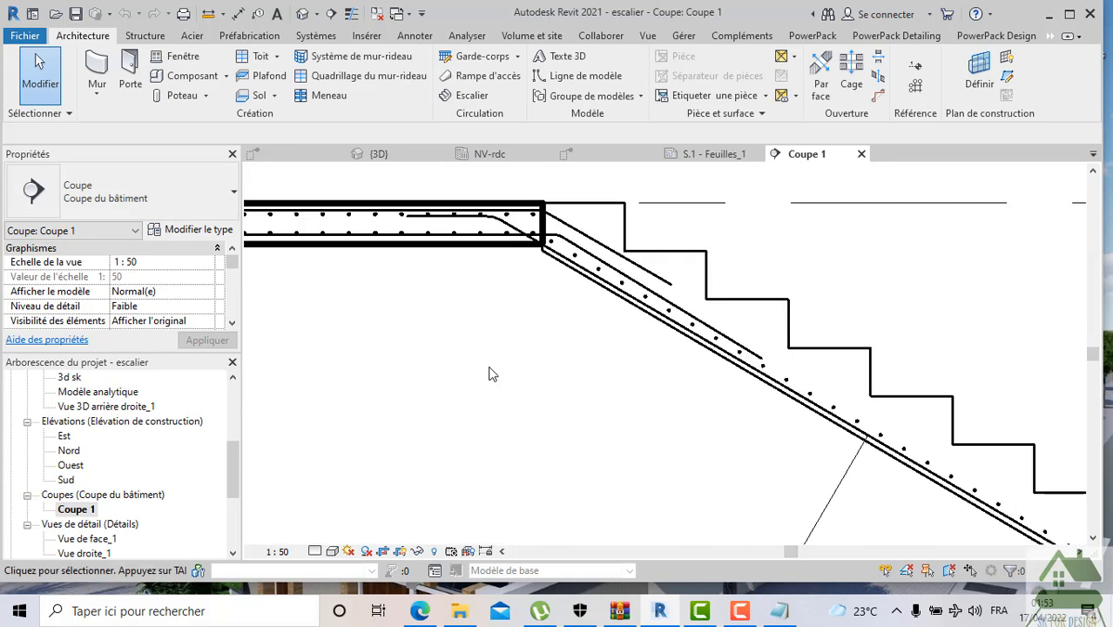
pyautogui.scroll(1, 492, 374)
pyautogui.scroll(-1, 488, 368)
pyautogui.moveTo(489, 367); pyautogui.dragTo(559, 342, button='middle')
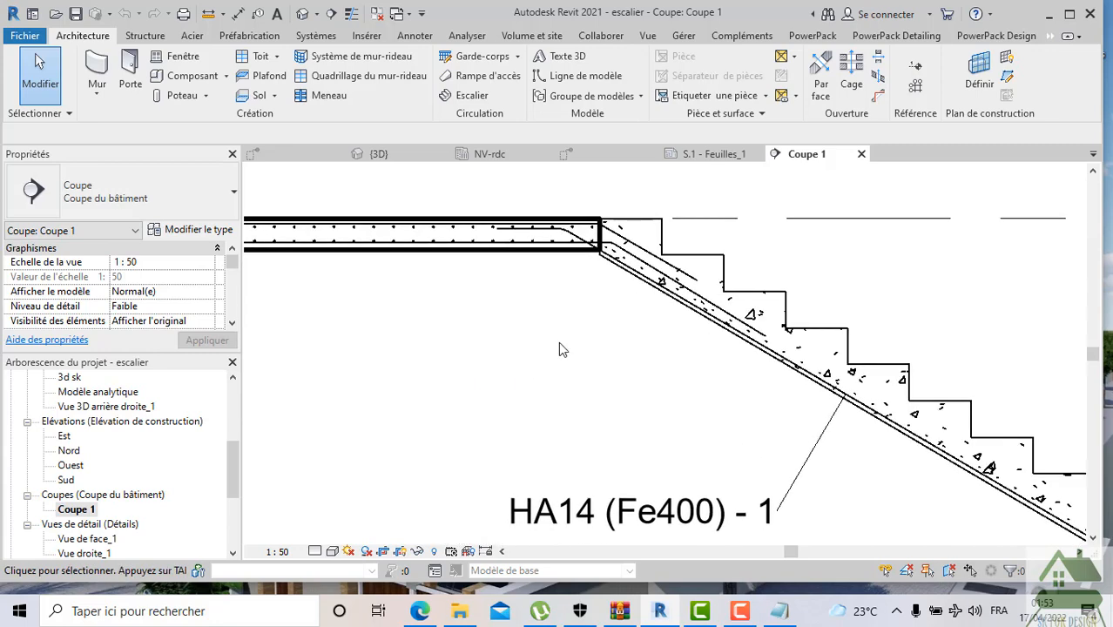
pyautogui.scroll(-1, 559, 342)
pyautogui.scroll(-1, 559, 343)
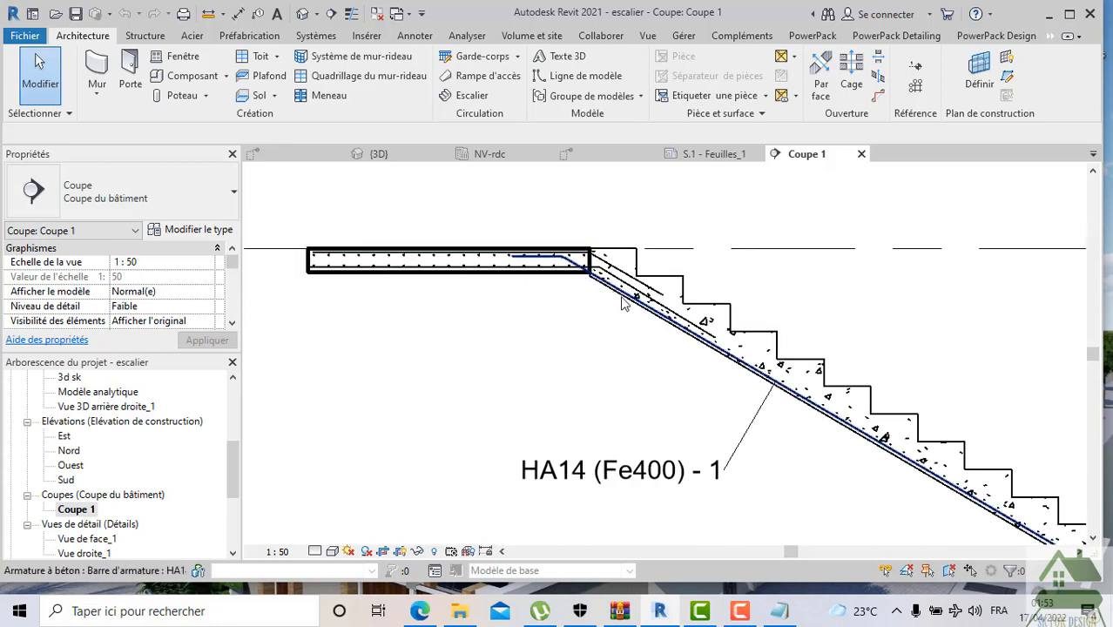
pyautogui.scroll(-1, 621, 297)
pyautogui.moveTo(652, 333); pyautogui.dragTo(559, 272, button='middle')
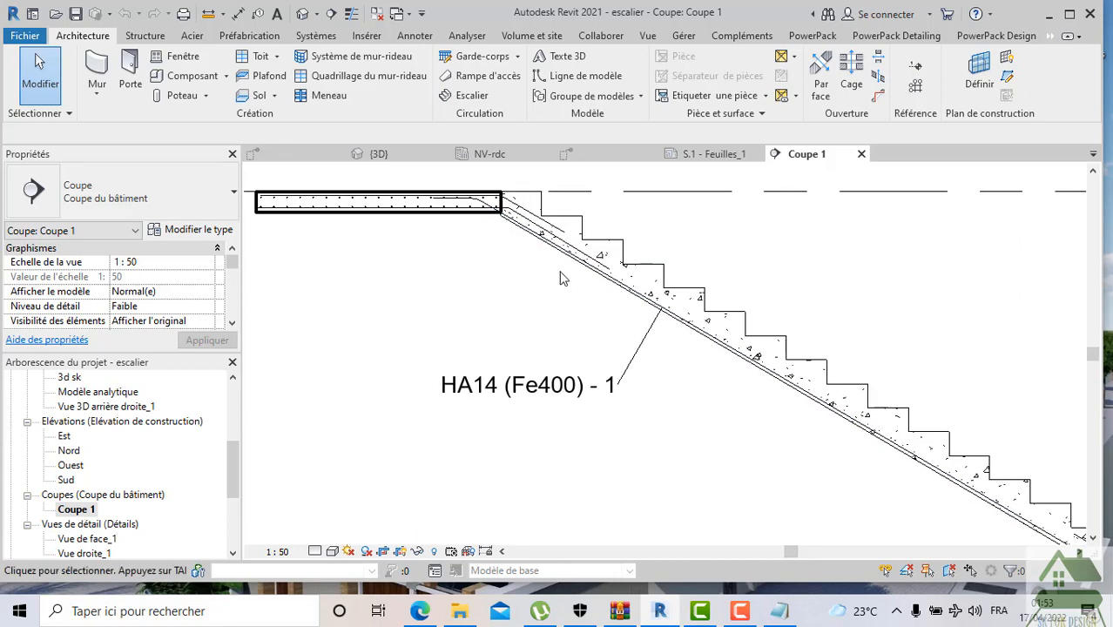
pyautogui.scroll(-1, 560, 277)
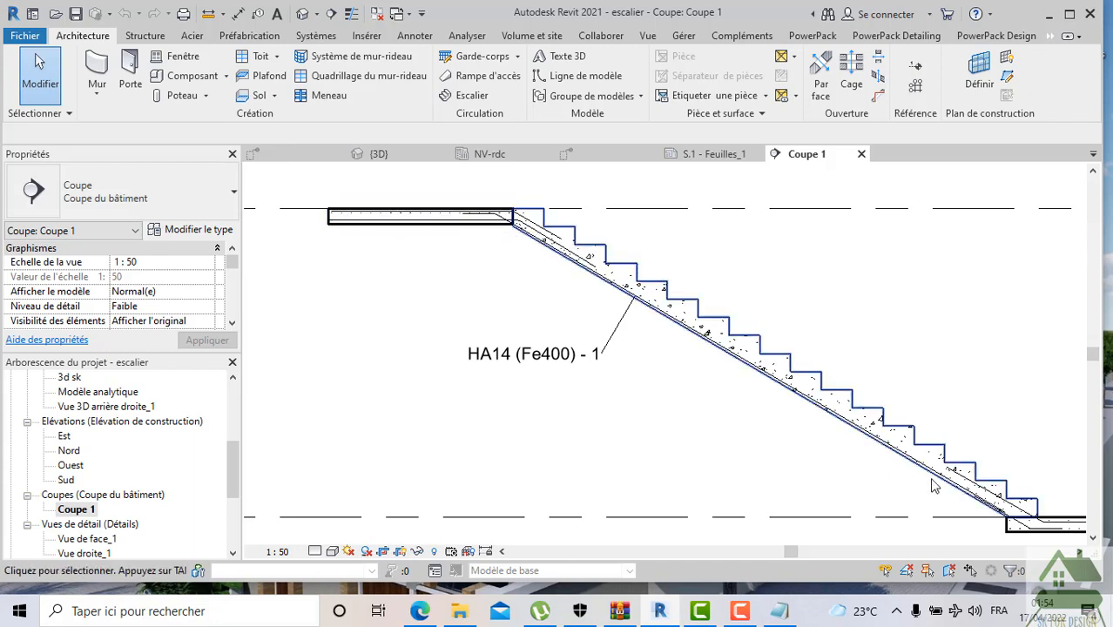
pyautogui.scroll(2, 454, 215)
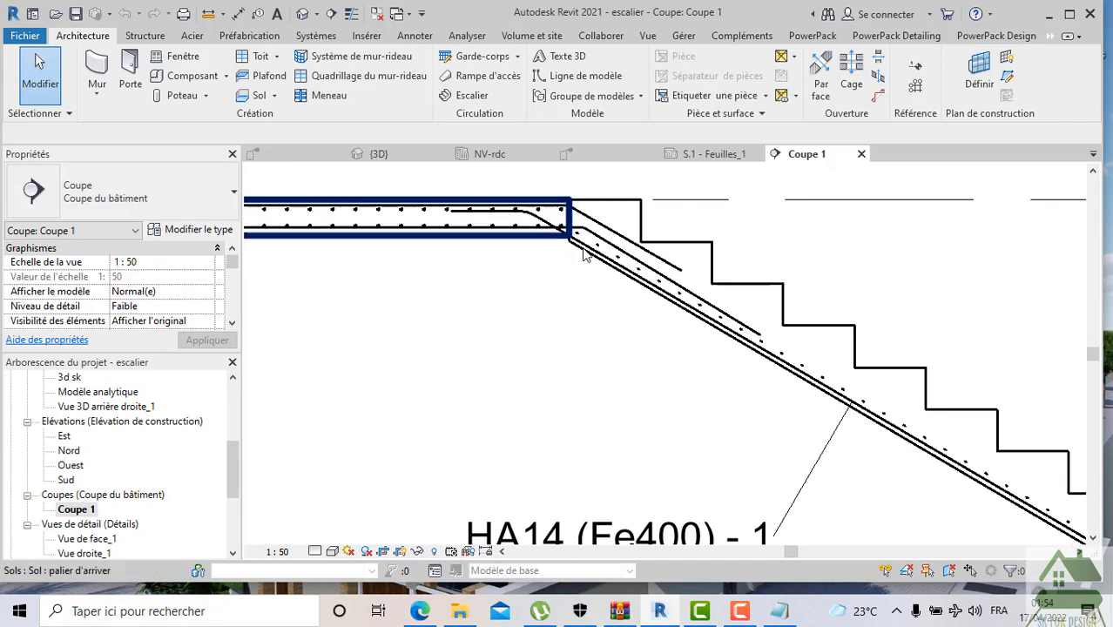
pyautogui.scroll(-2, 654, 286)
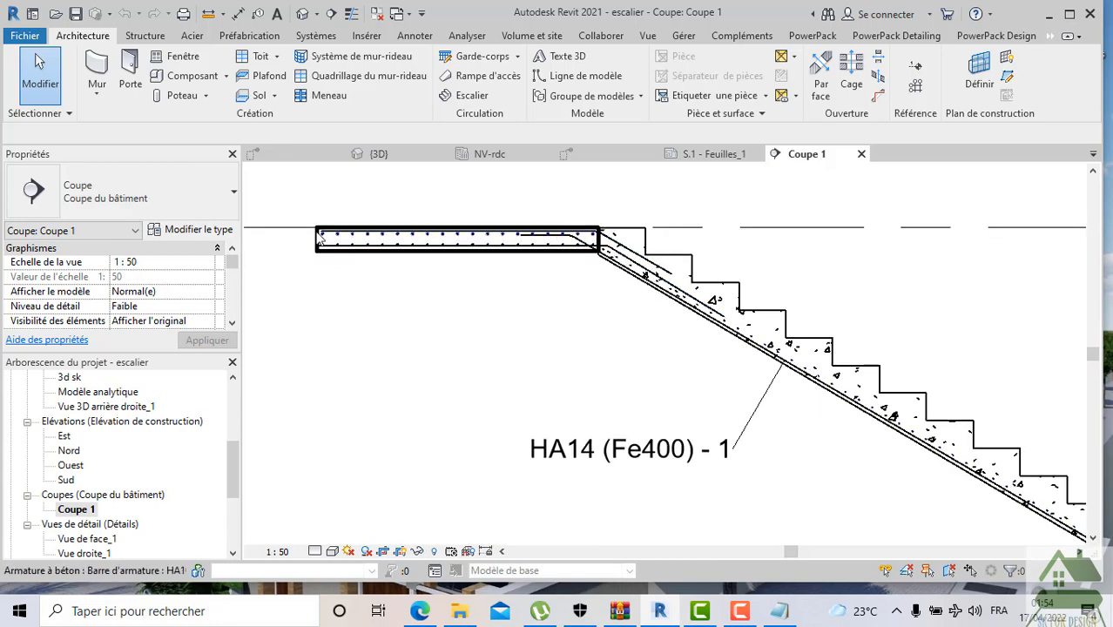
# Examine the bars at the foot of the flight where they anchor into the lower slab
pyautogui.scroll(-2, 319, 237)
pyautogui.moveTo(556, 367); pyautogui.dragTo(298, 243, button='middle')
pyautogui.scroll(1, 857, 503)
pyautogui.scroll(2, 877, 478)
pyautogui.scroll(2, 910, 489)
pyautogui.moveTo(919, 517); pyautogui.dragTo(810, 484, button='middle')
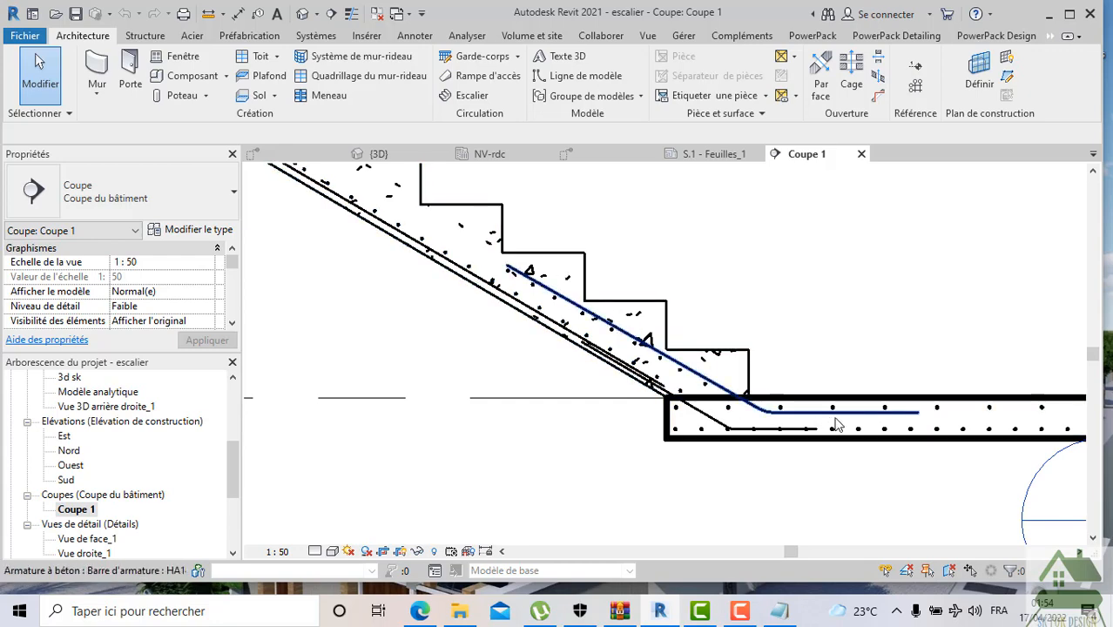
# Compare the rebar at the stair's base in section Coupe 1 of the escalier project with Détail 17 of PROJET TUTO FERRAILLAGE
pyautogui.scroll(-2, 893, 406)
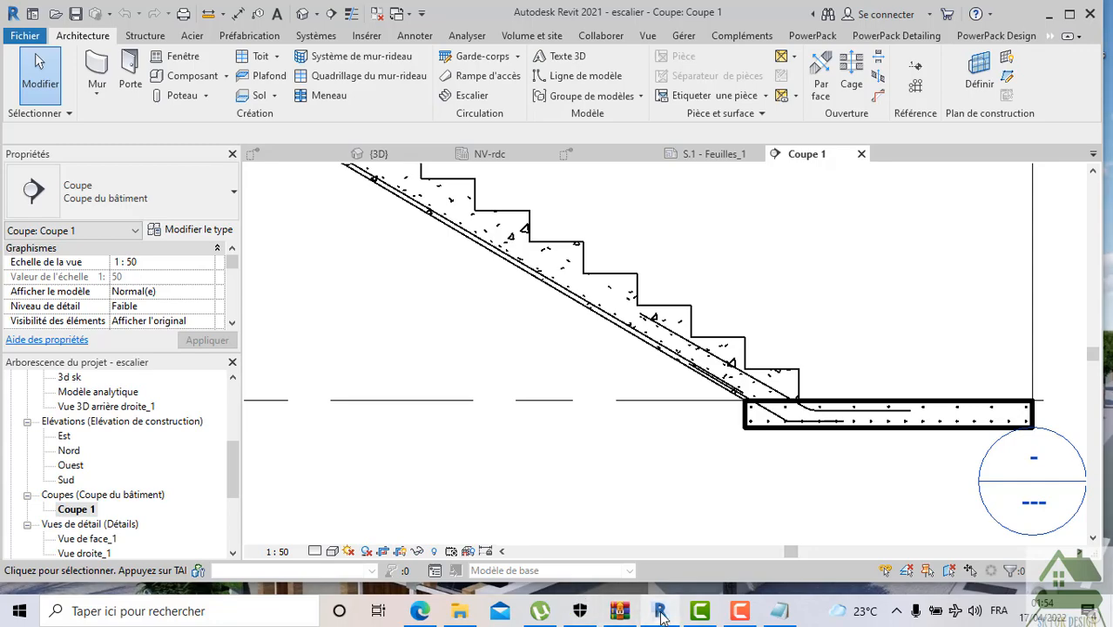
pyautogui.click(660, 612)
pyautogui.click(660, 612)
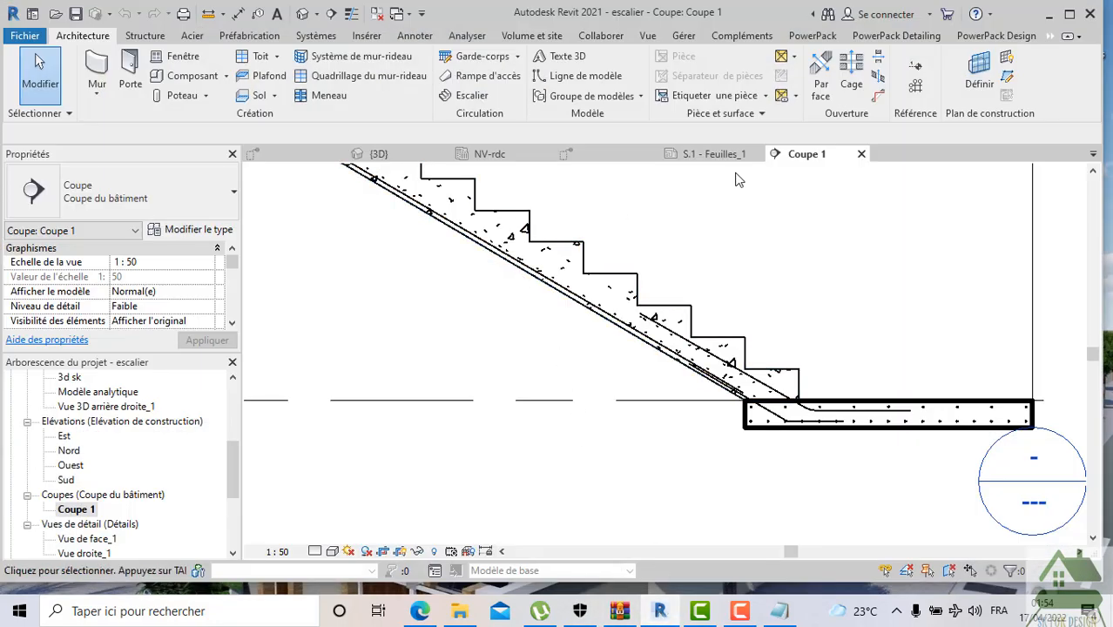
pyautogui.click(565, 155)
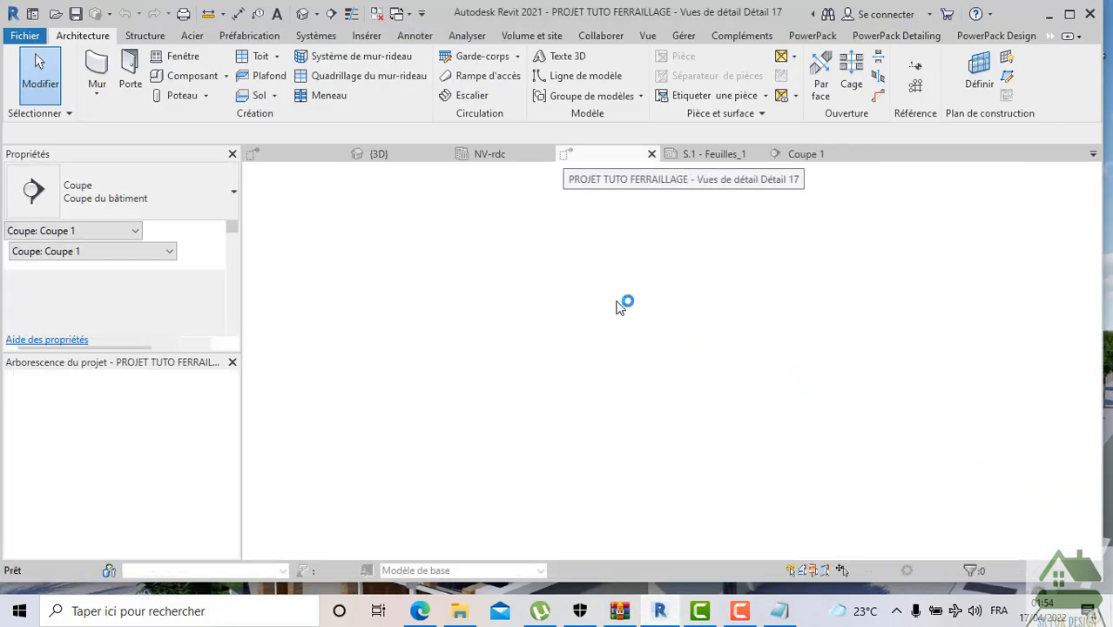
pyautogui.scroll(3, 879, 494)
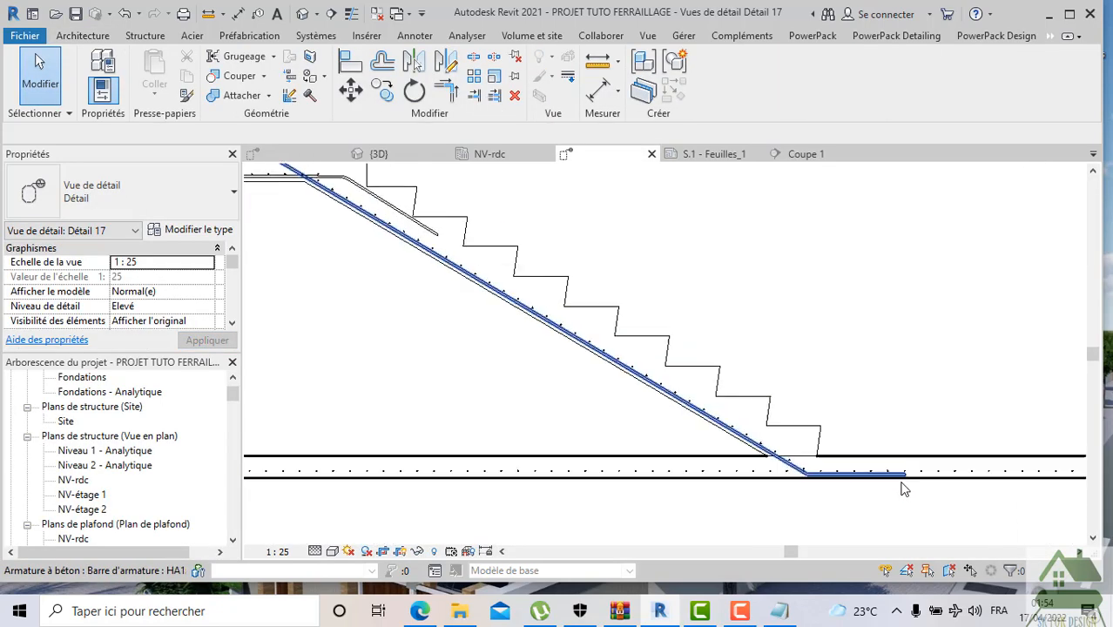
pyautogui.scroll(1, 878, 487)
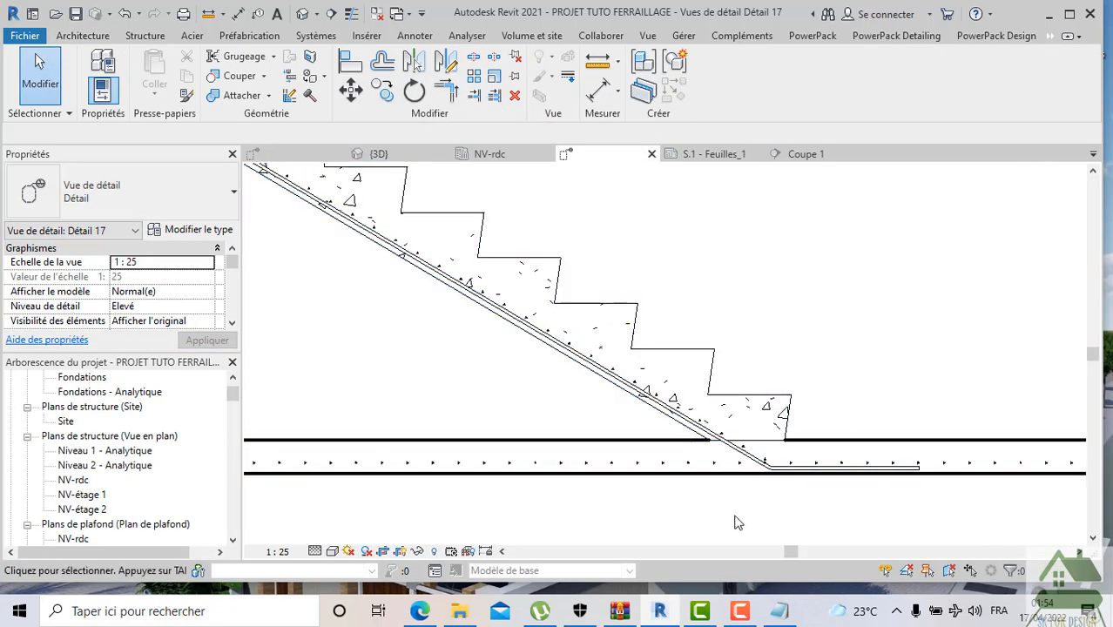
pyautogui.click(799, 155)
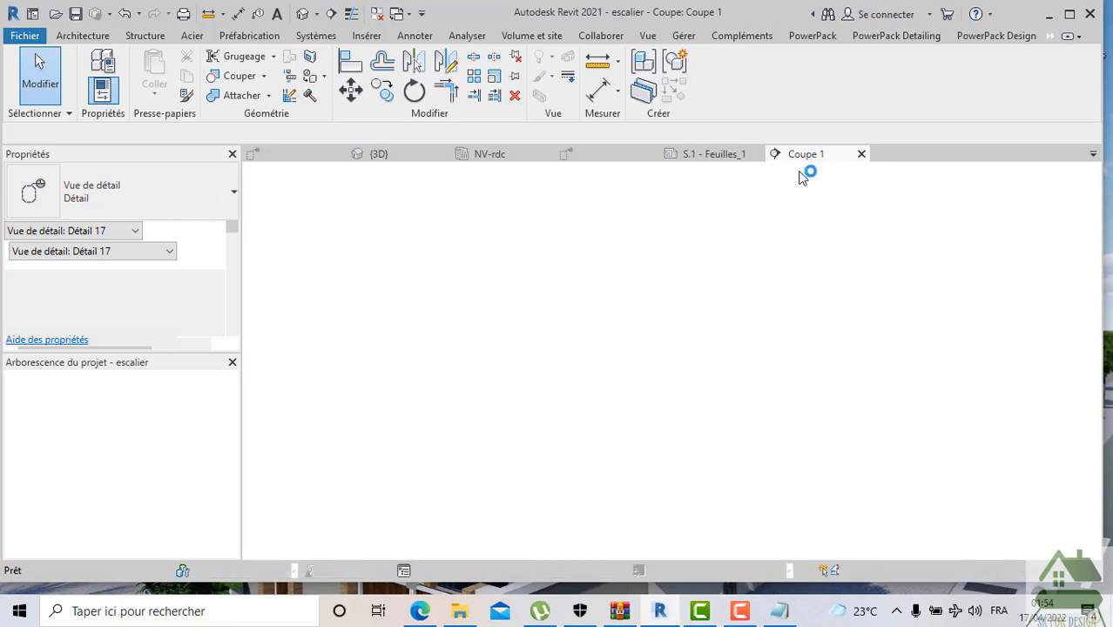
pyautogui.scroll(2, 793, 370)
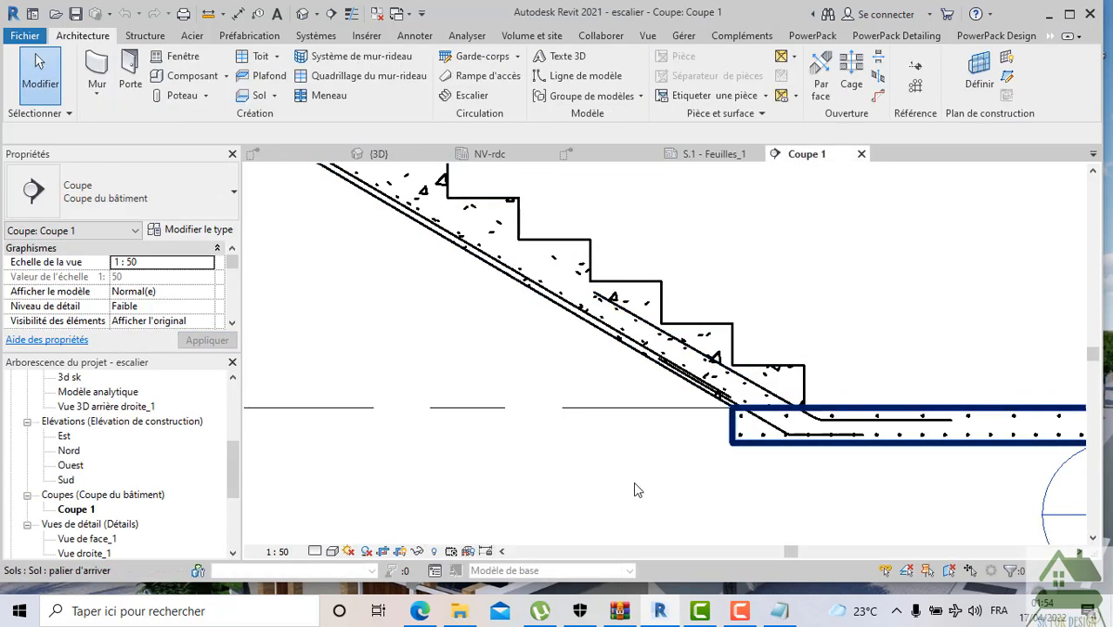
pyautogui.click(659, 612)
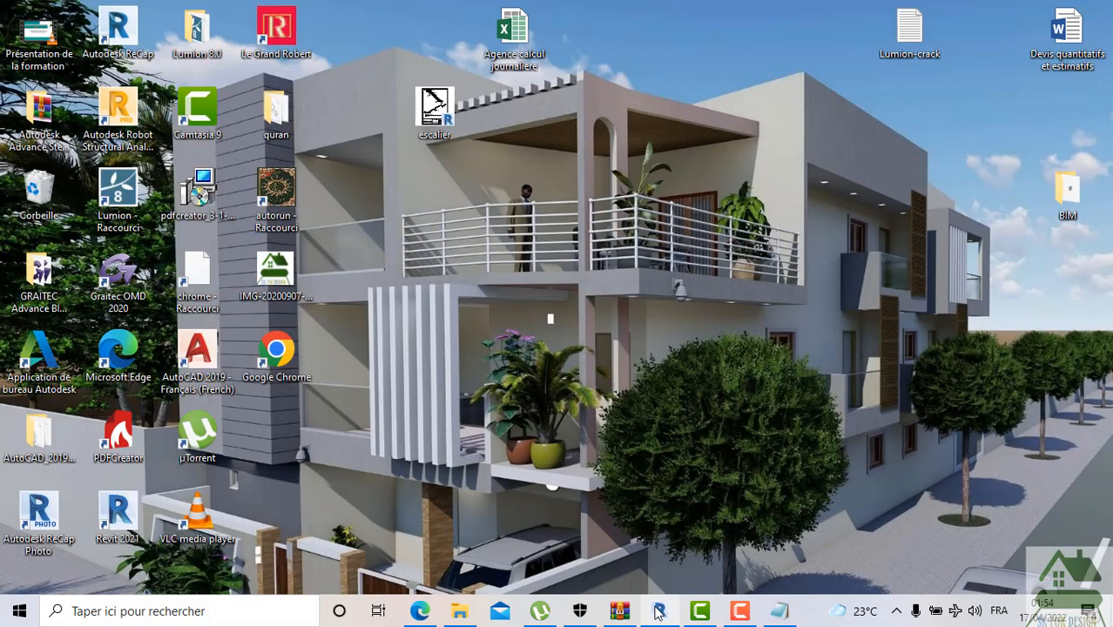
pyautogui.click(659, 612)
# In Détail 17, sketch a stair-hosted rebar sloping from the second-lowest step's inner cover corner to the slab's upper cover line, then about 0.44 m horizontally
pyautogui.click(582, 155)
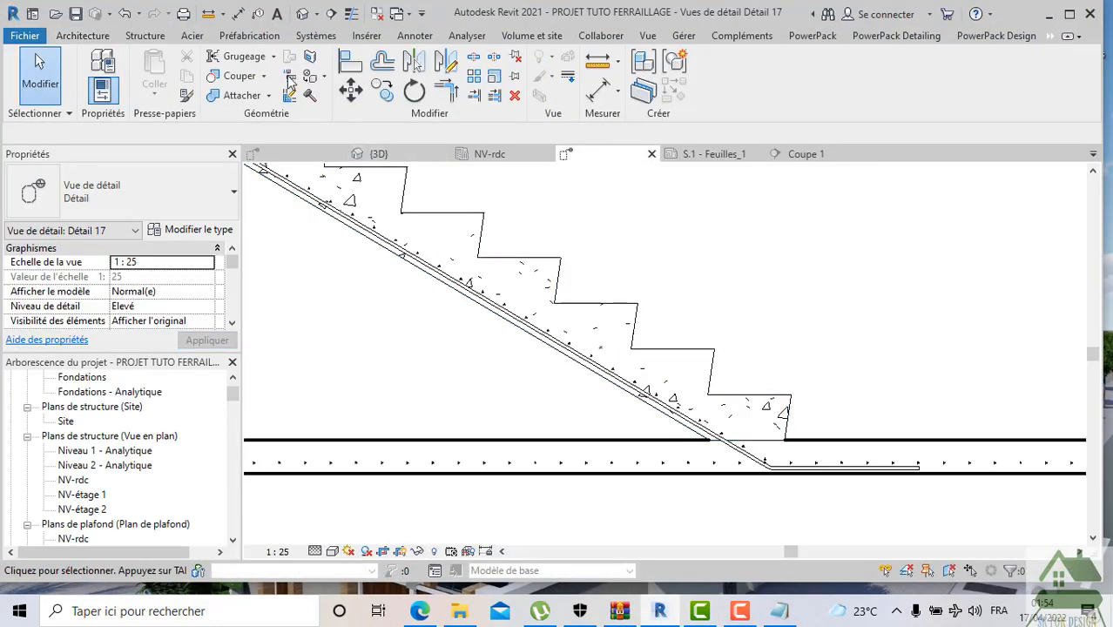
pyautogui.click(146, 35)
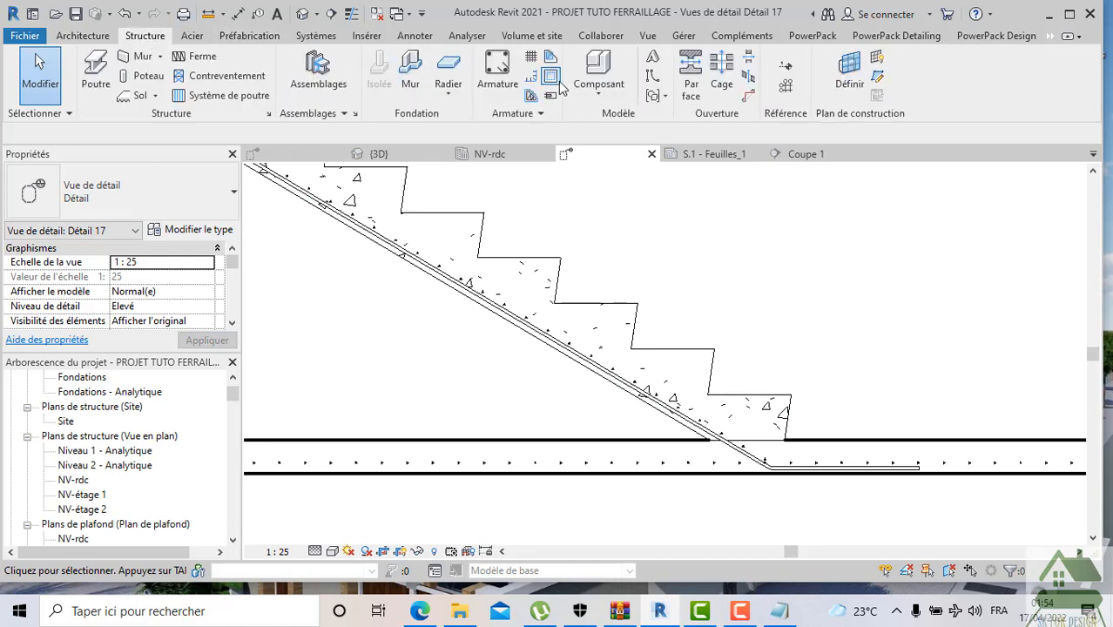
pyautogui.click(502, 74)
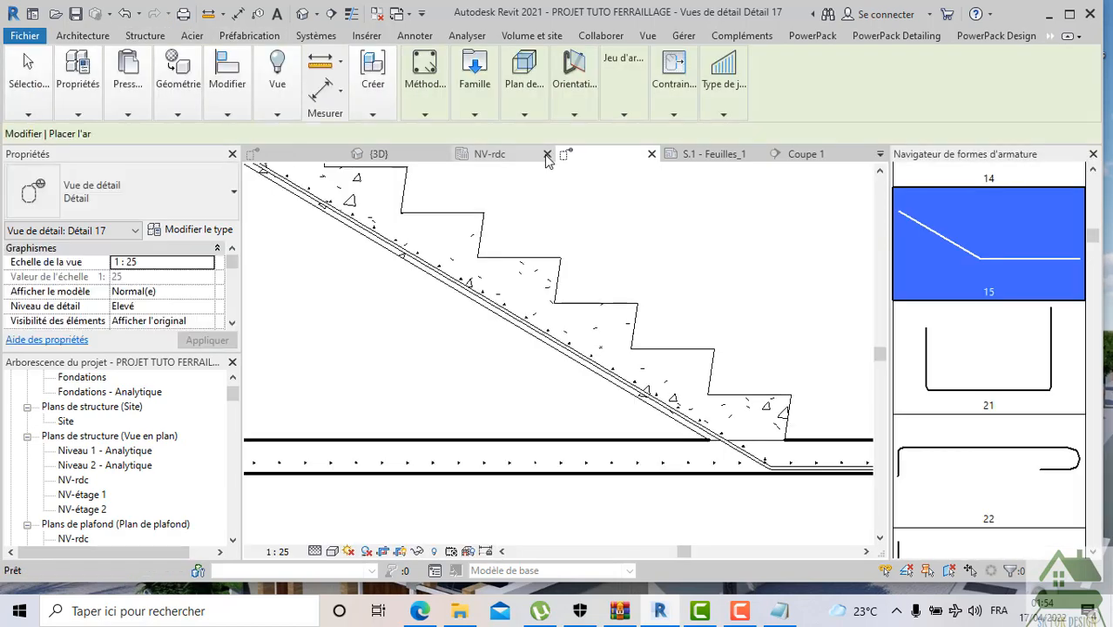
pyautogui.moveTo(424, 114)
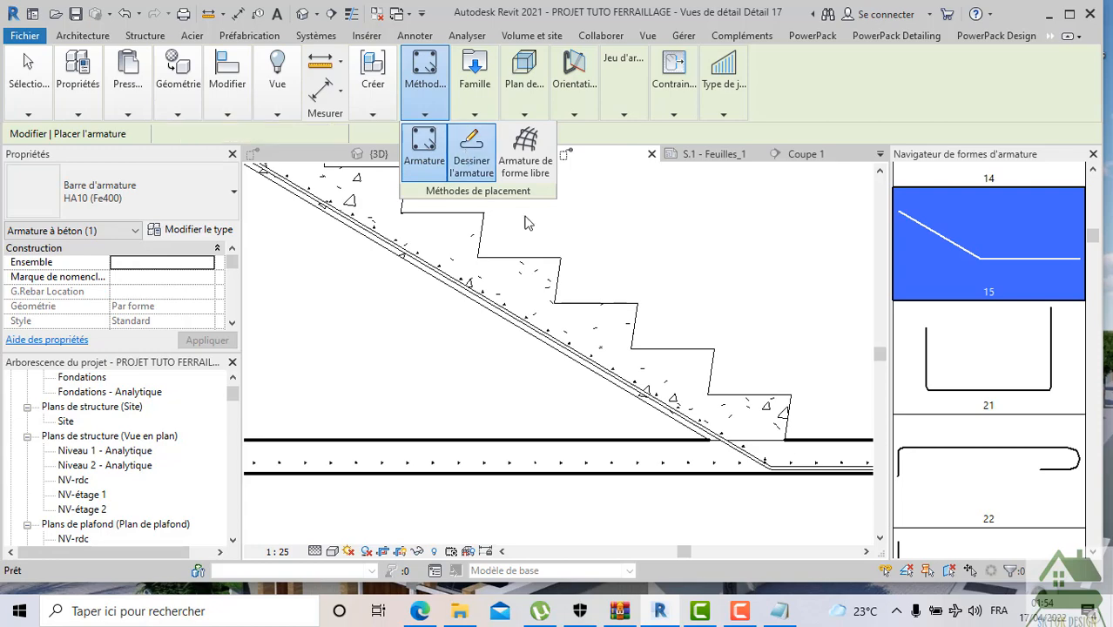
pyautogui.click(470, 150)
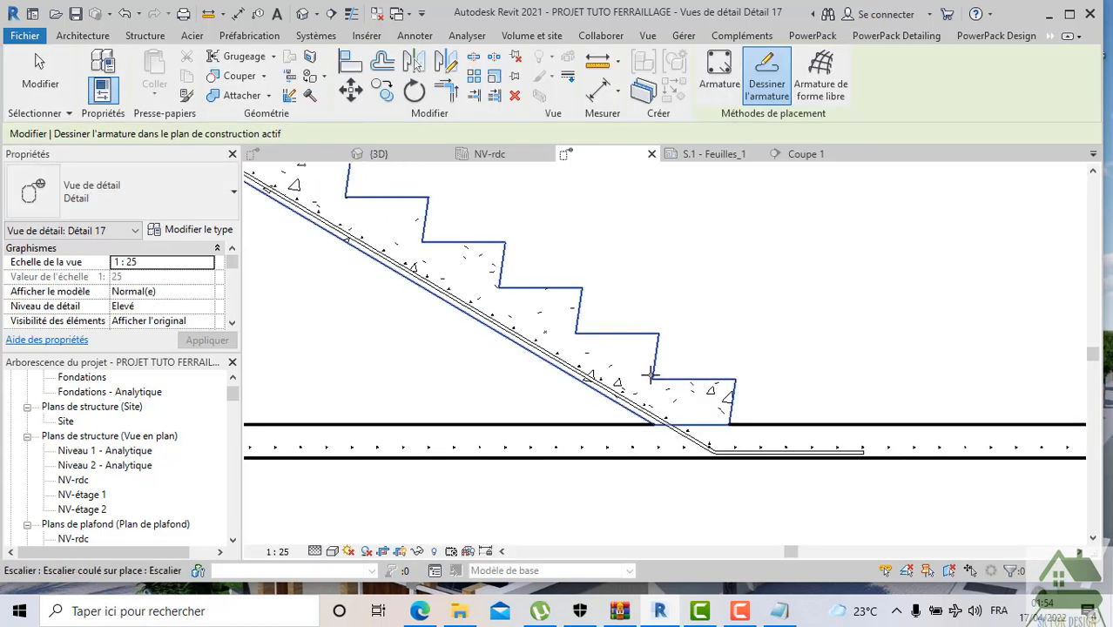
pyautogui.click(652, 376)
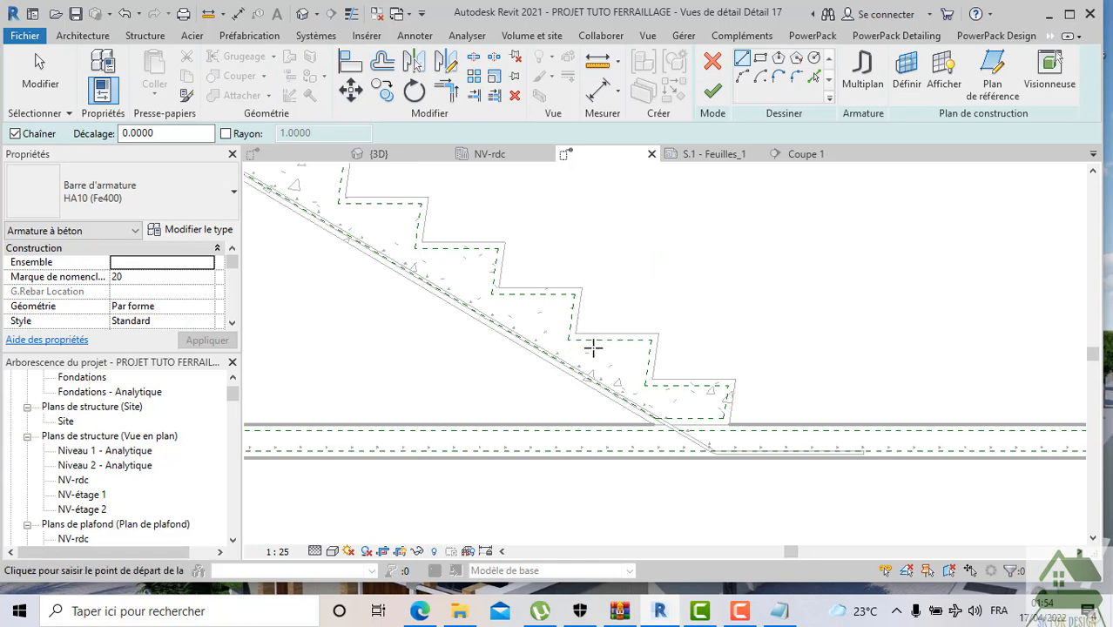
pyautogui.click(572, 340)
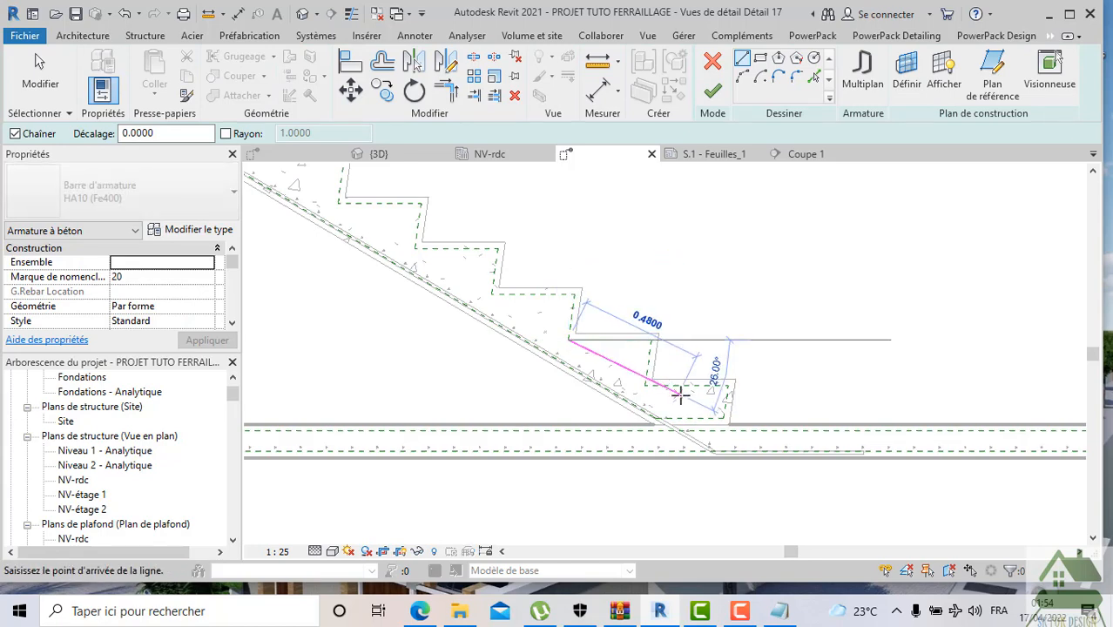
pyautogui.scroll(2, 701, 418)
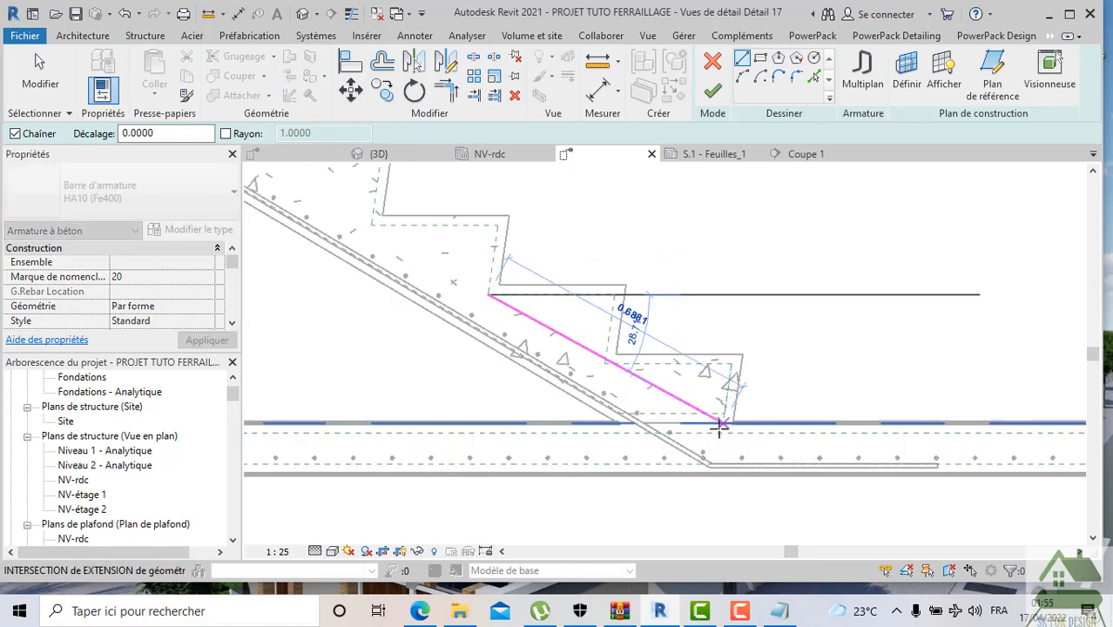
pyautogui.click(719, 432)
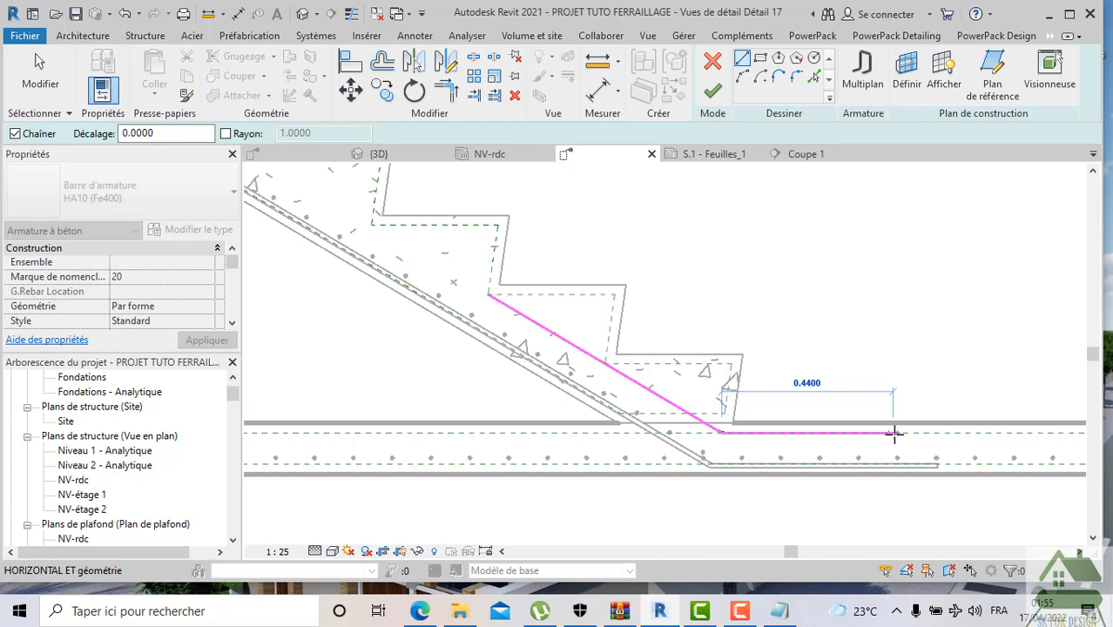
pyautogui.scroll(2, 879, 433)
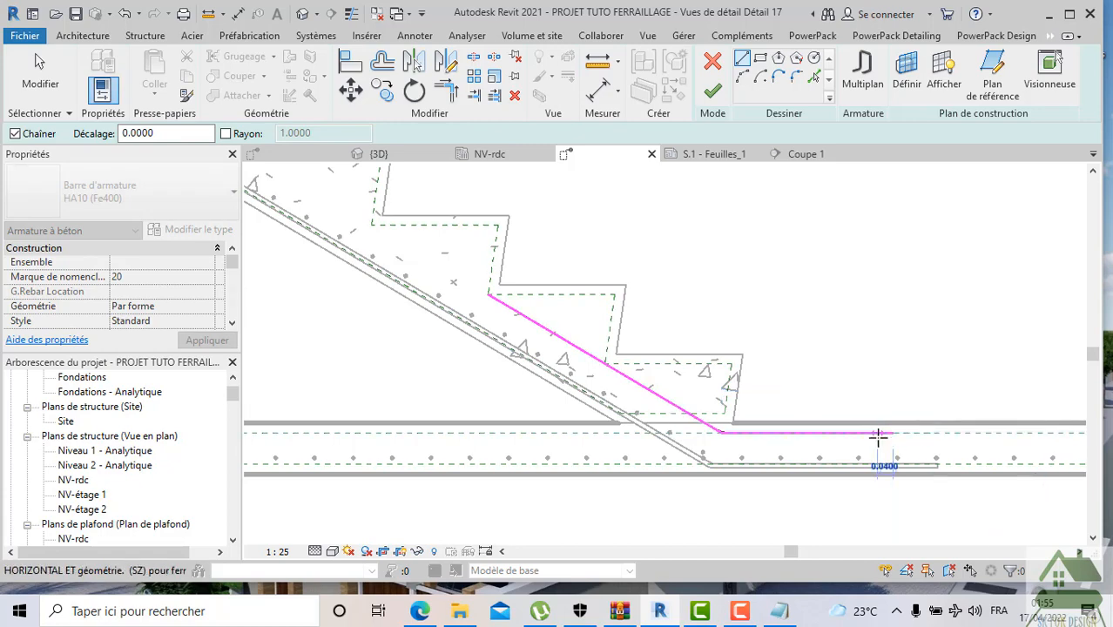
pyautogui.click(831, 432)
pyautogui.press('Escape')
pyautogui.press('Escape')
# Lower the rebar sketch's horizontal segment to about 0.045 m below the slab's top face and finish the sketch
pyautogui.scroll(2, 786, 438)
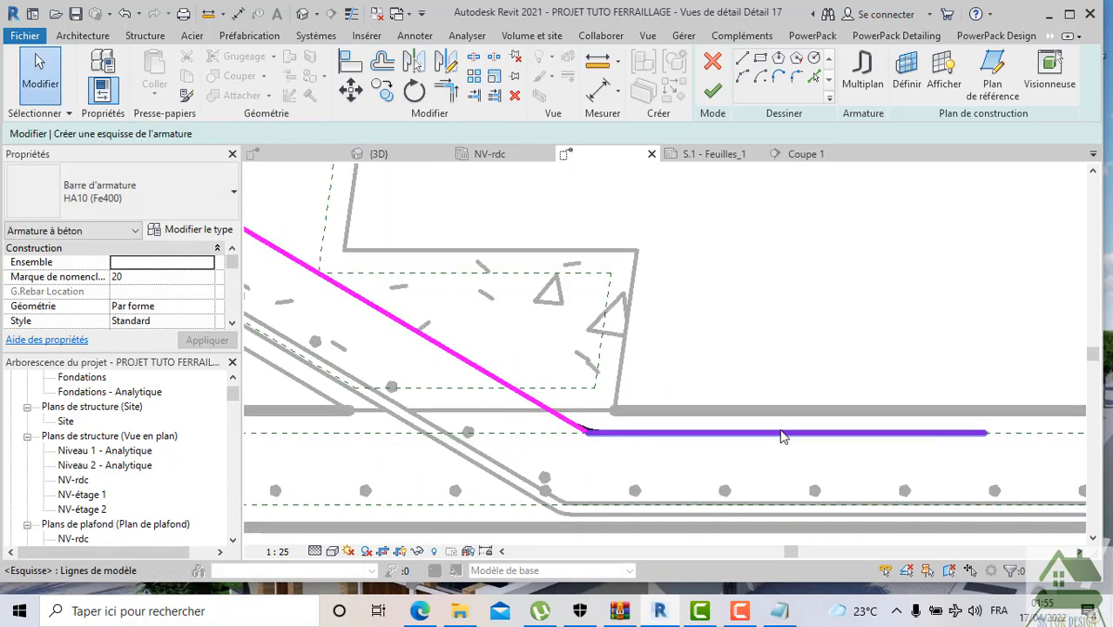
pyautogui.moveTo(777, 435); pyautogui.dragTo(778, 449)
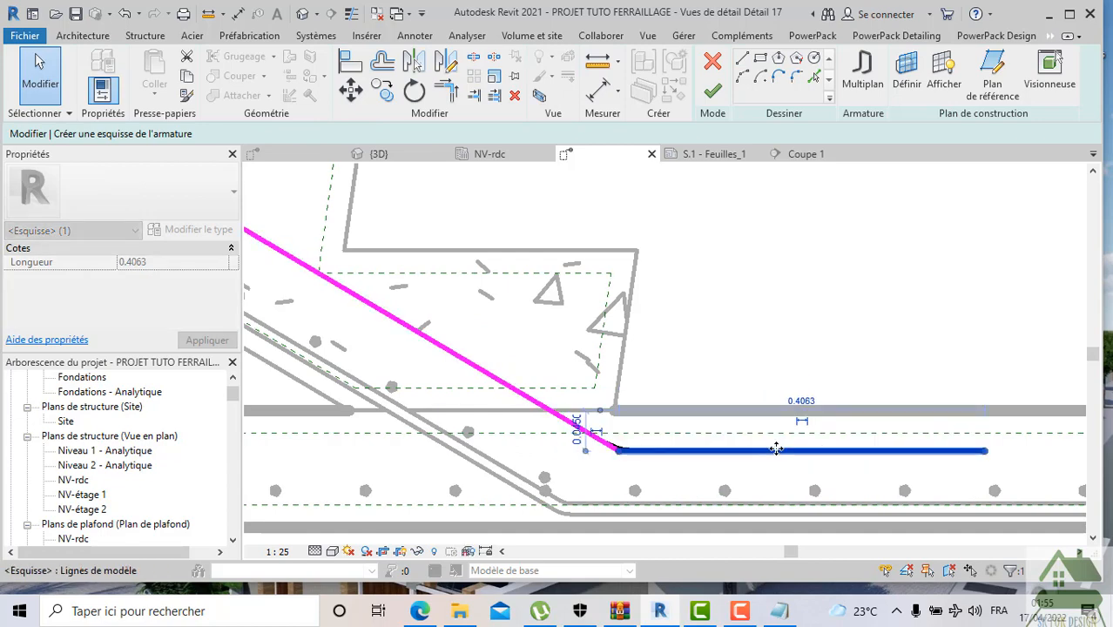
pyautogui.scroll(-2, 766, 433)
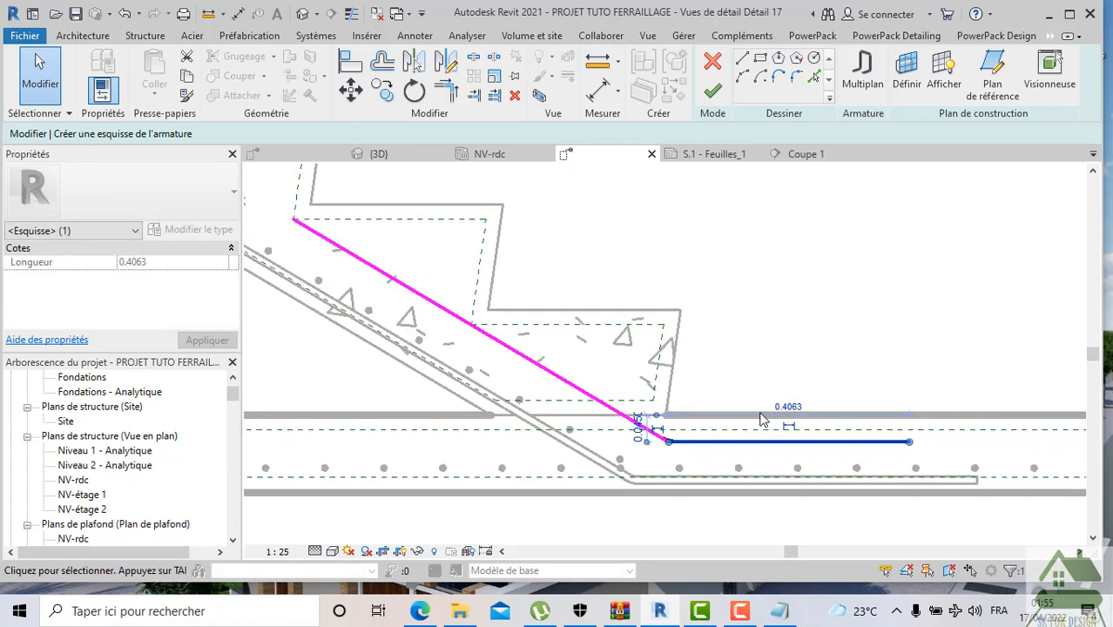
pyautogui.scroll(-3, 760, 420)
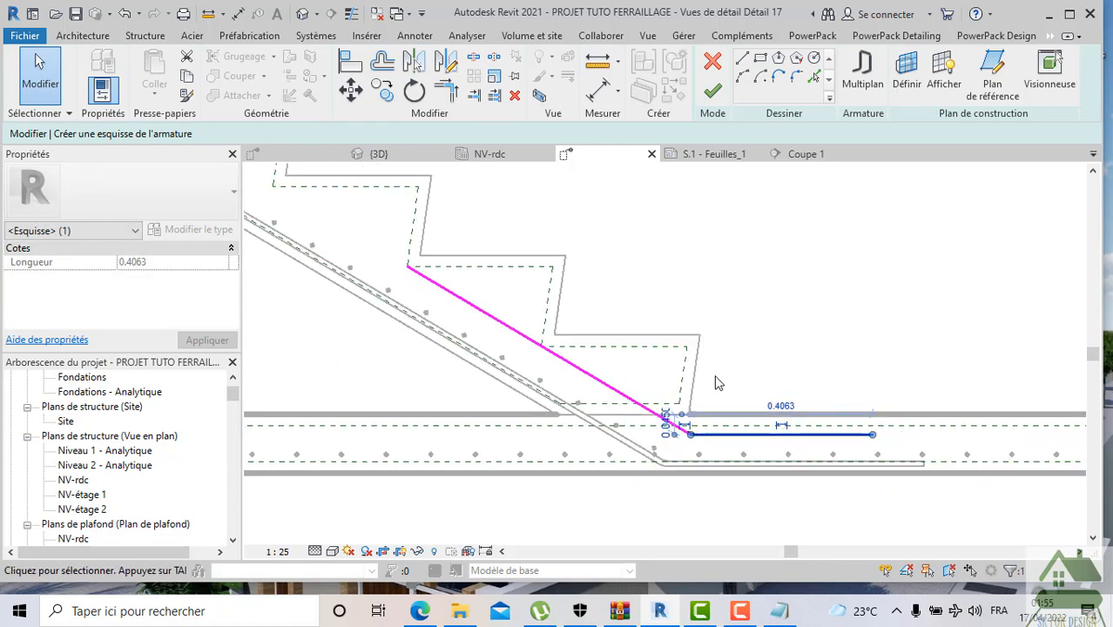
pyautogui.click(711, 87)
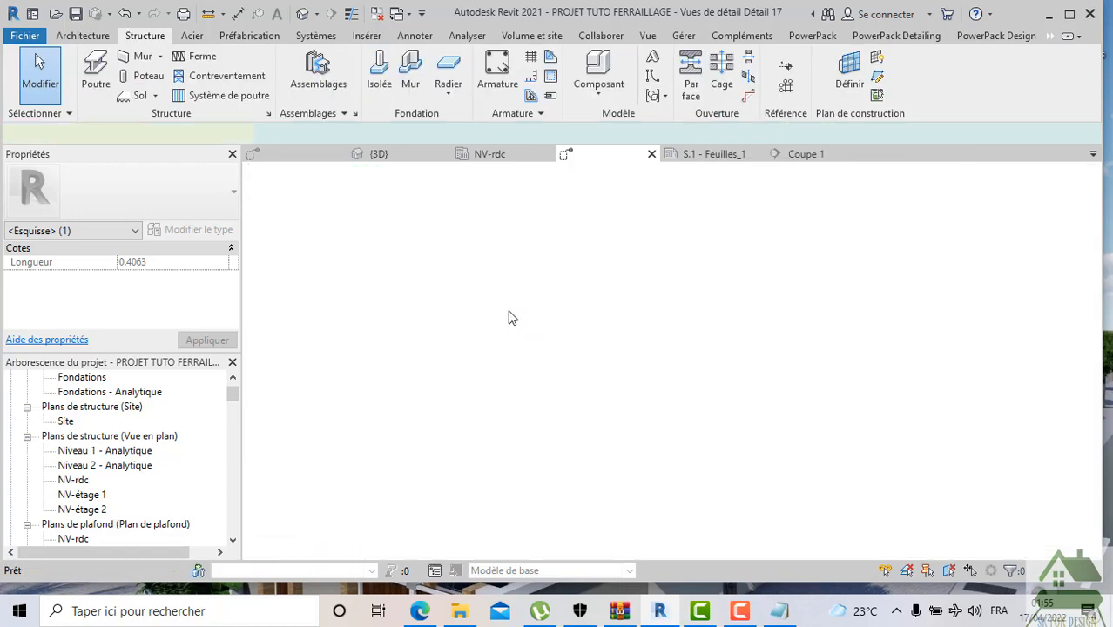
pyautogui.press('Escape')
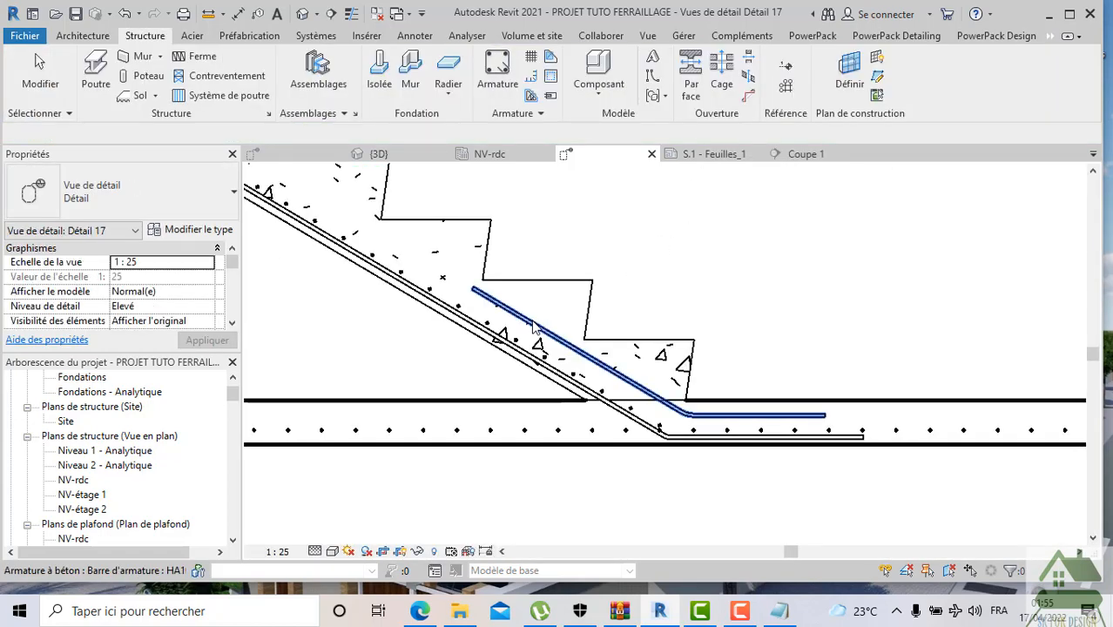
# Assign type HA10 (Fe400) to the new bent bar and lay it out as Espacement maximum with 100 mm spacing
pyautogui.click(536, 326)
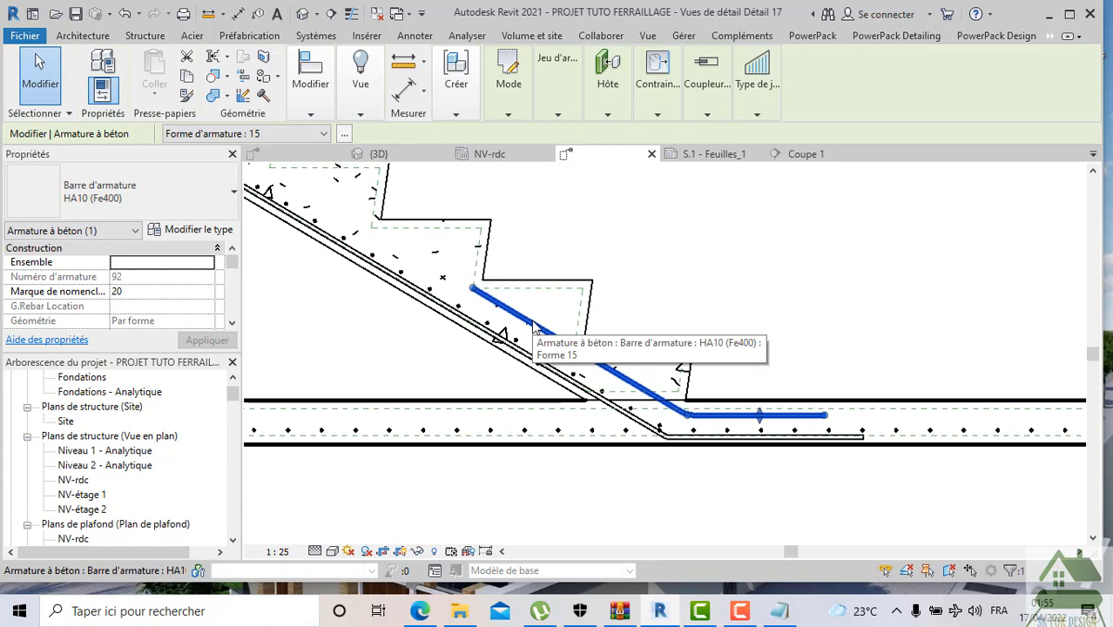
pyautogui.click(174, 210)
pyautogui.scroll(1, 123, 280)
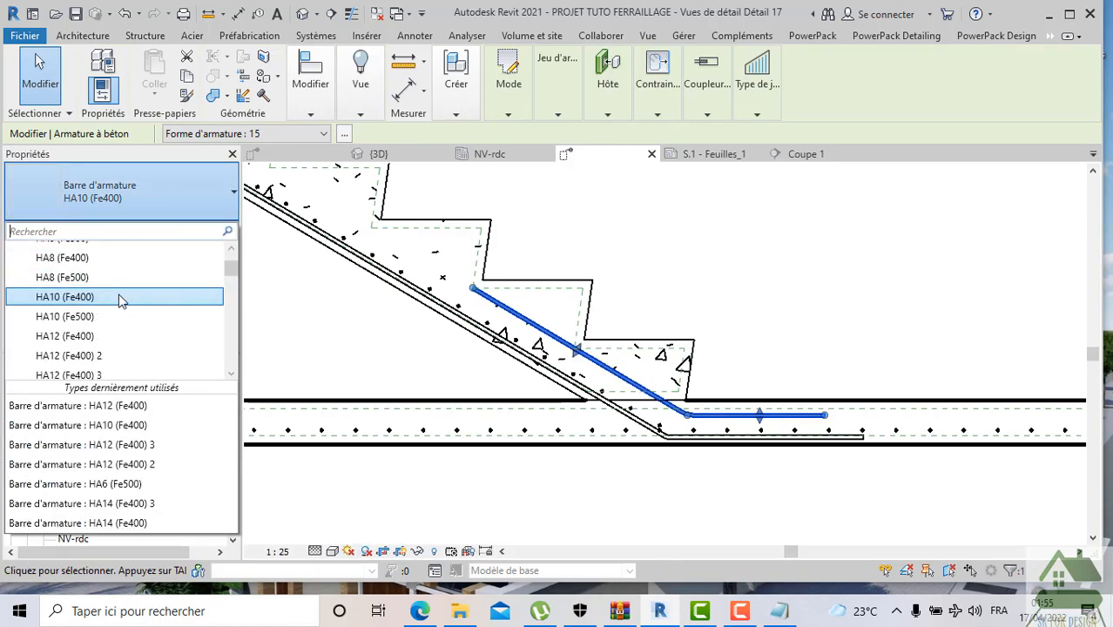
pyautogui.click(121, 297)
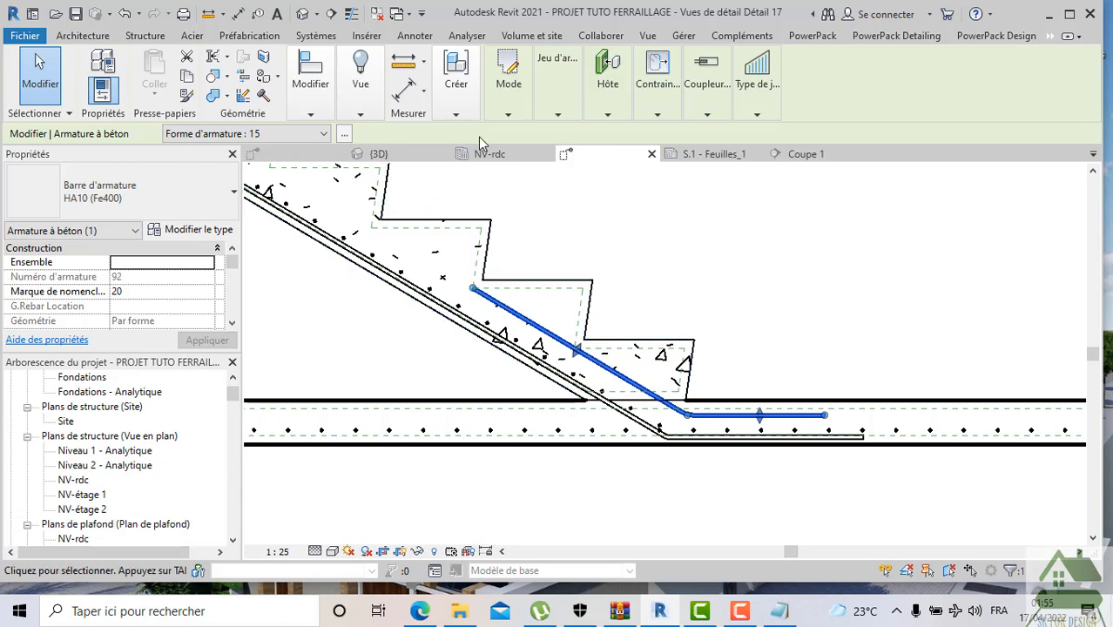
pyautogui.click(540, 119)
pyautogui.click(613, 136)
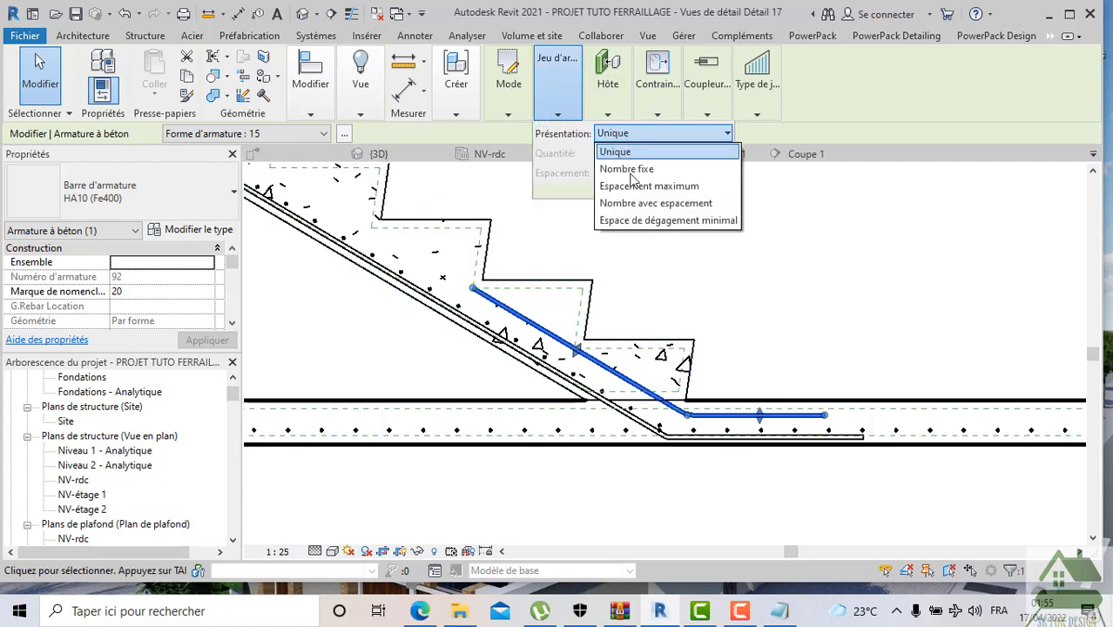
pyautogui.click(635, 187)
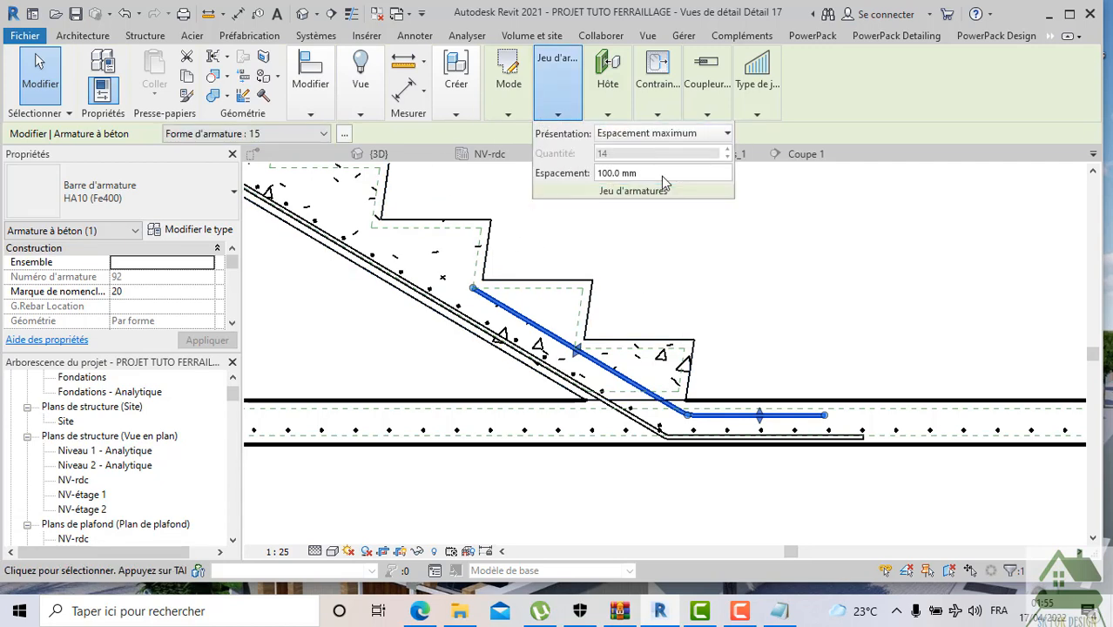
pyautogui.click(692, 283)
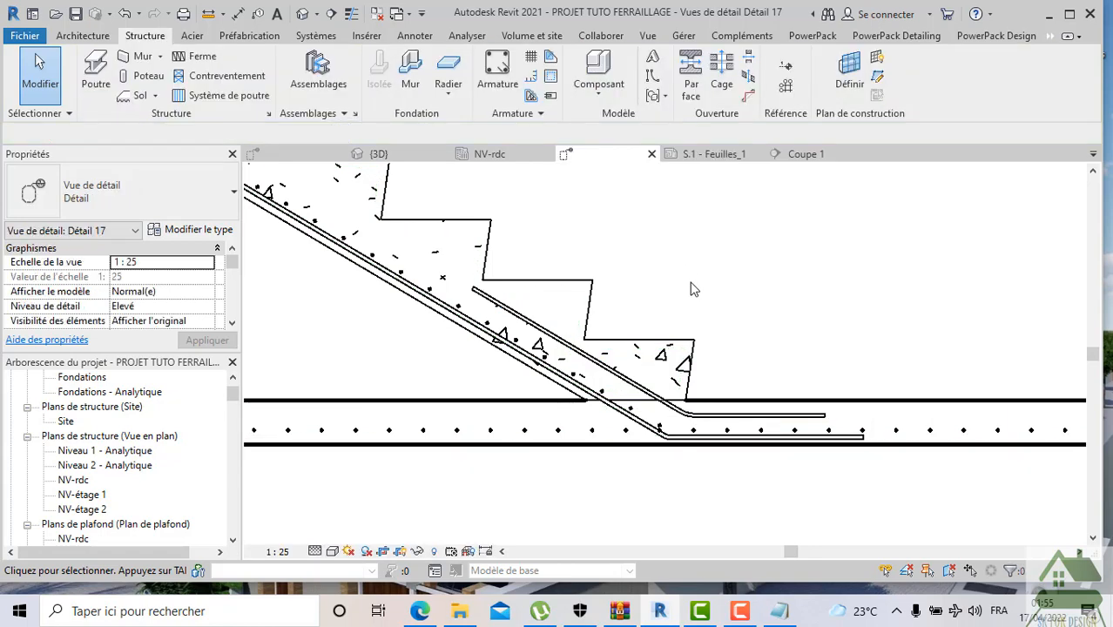
# Examine the straight HA10 (Fe400) slab bars beneath the bent starter bars at the stair's base in Détail 17
pyautogui.scroll(-1, 691, 283)
pyautogui.scroll(-2, 777, 407)
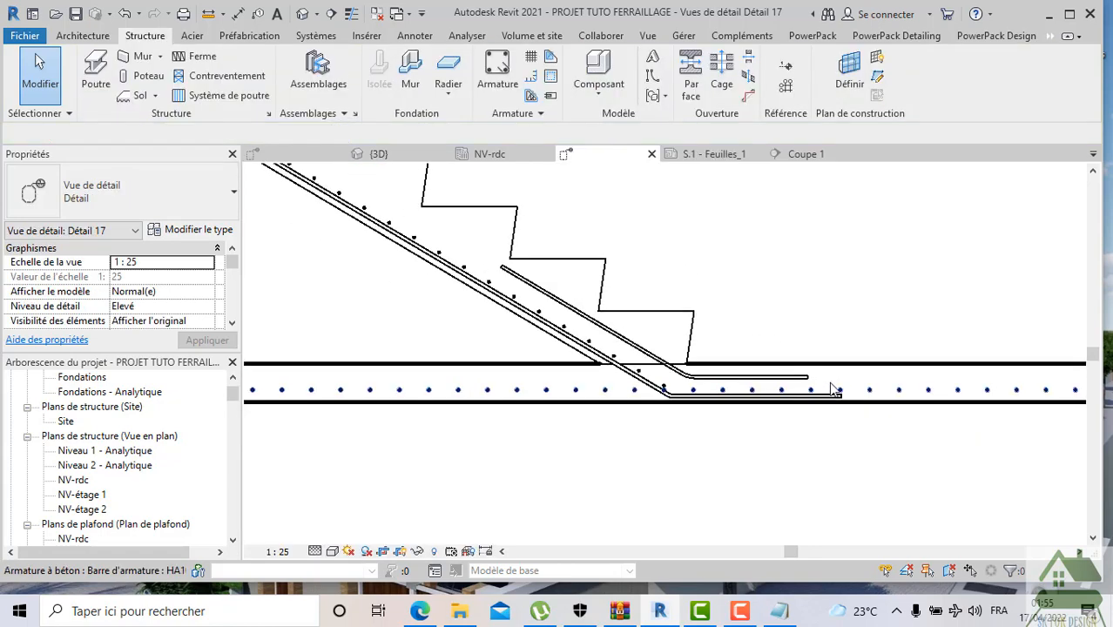
pyautogui.scroll(-1, 797, 353)
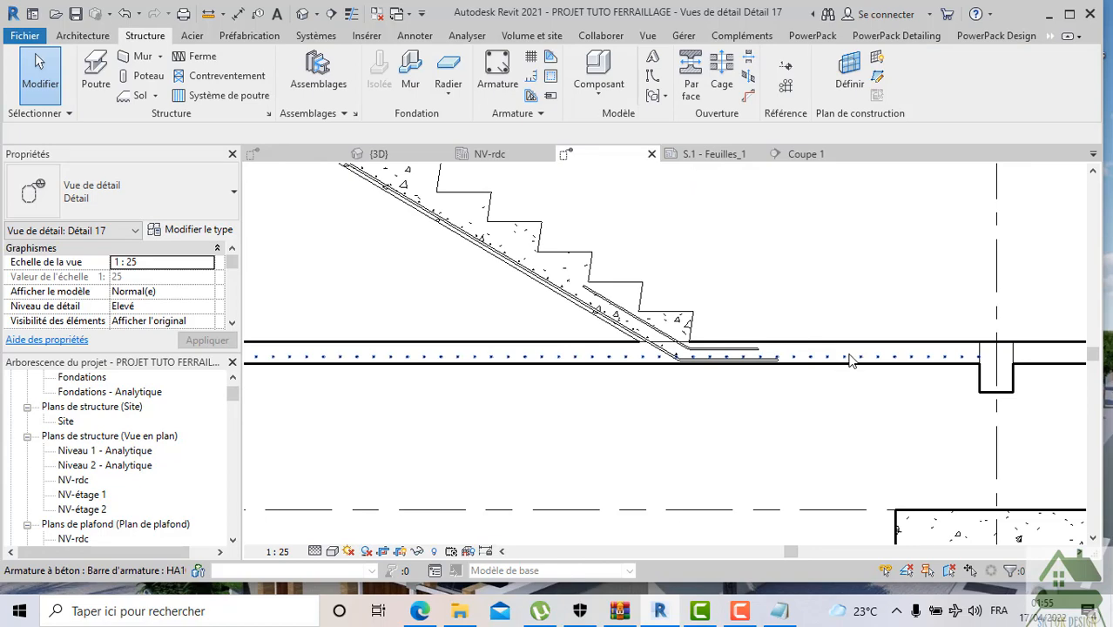
pyautogui.scroll(2, 830, 361)
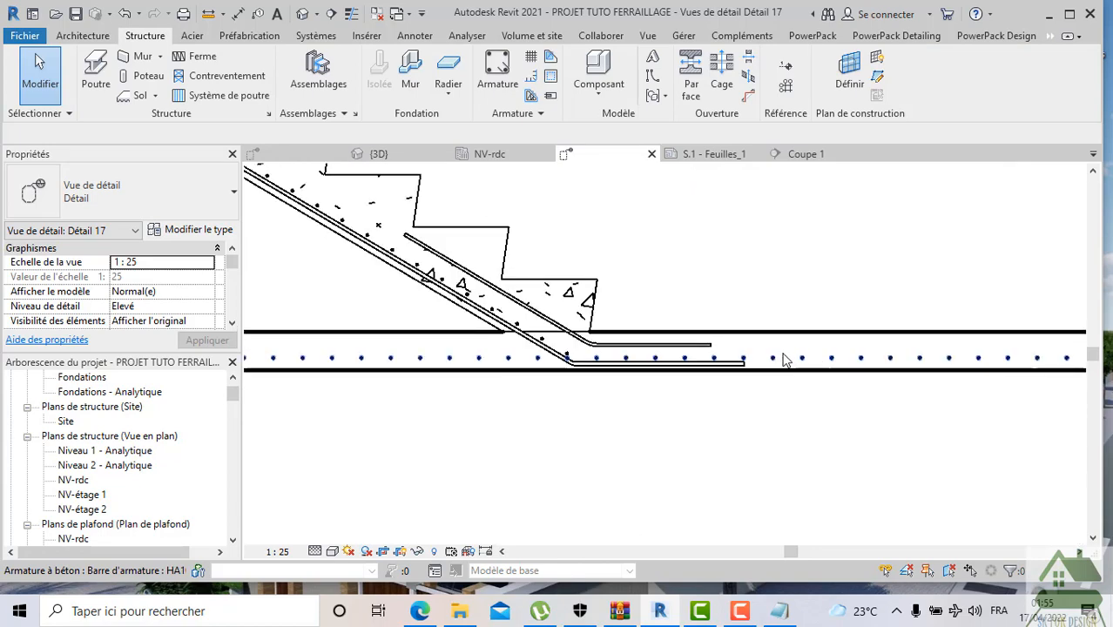
pyautogui.scroll(1, 783, 360)
pyautogui.click(786, 359)
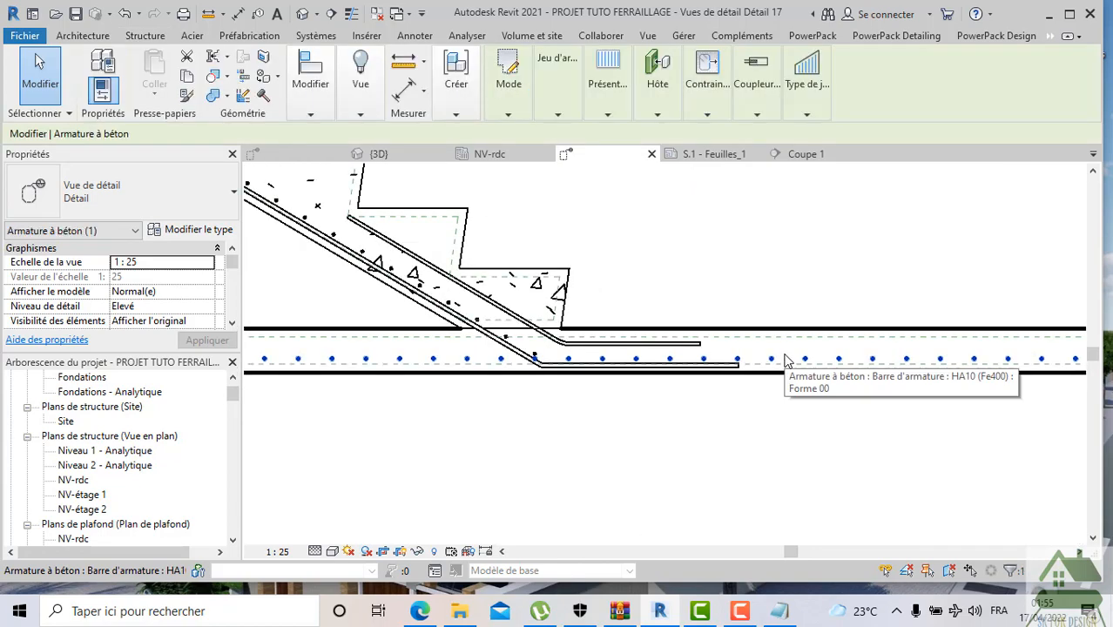
pyautogui.scroll(-1, 784, 357)
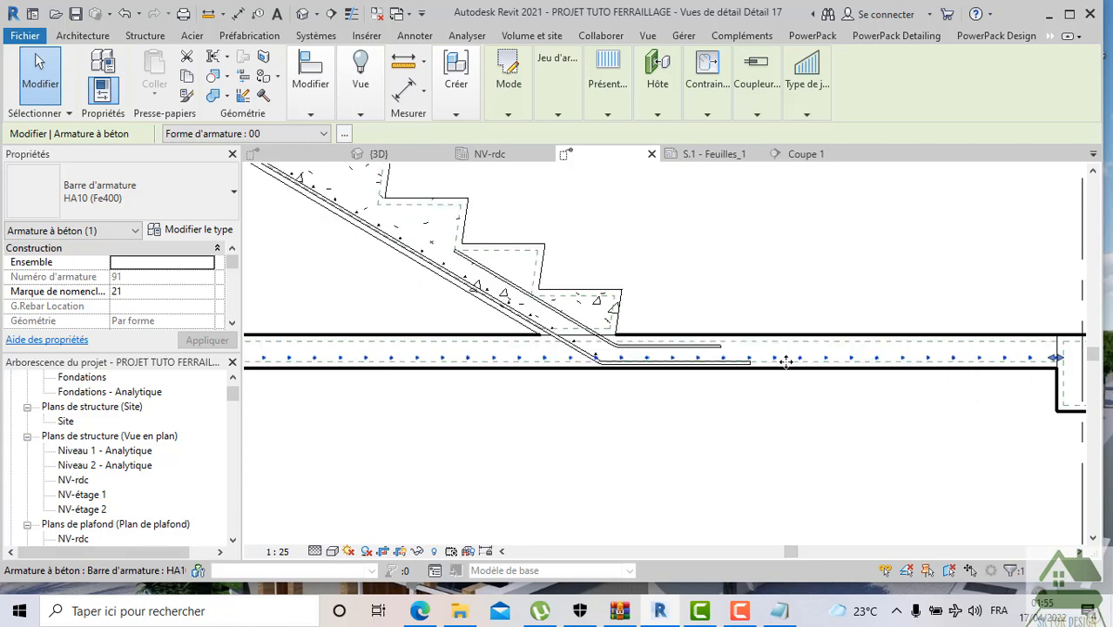
pyautogui.scroll(2, 785, 360)
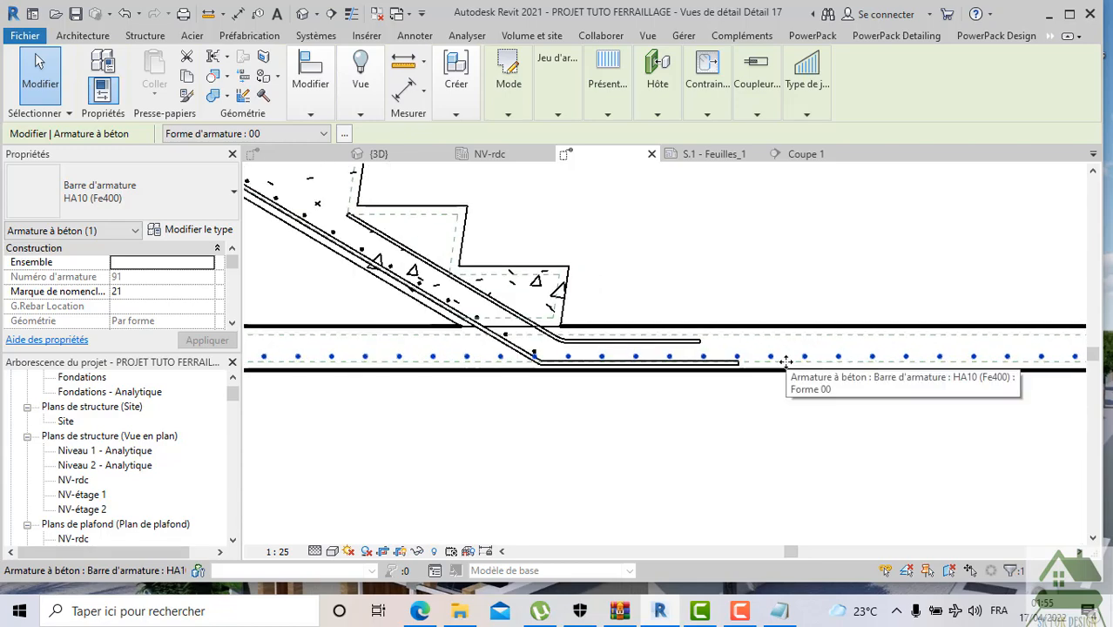
pyautogui.scroll(3, 666, 350)
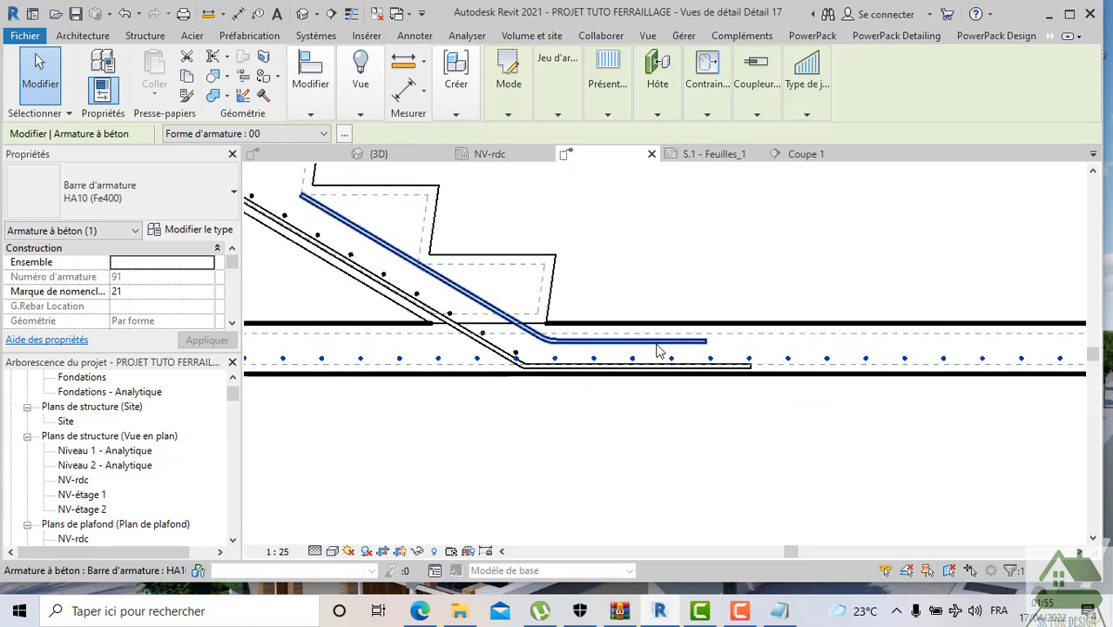
pyautogui.scroll(-1, 734, 356)
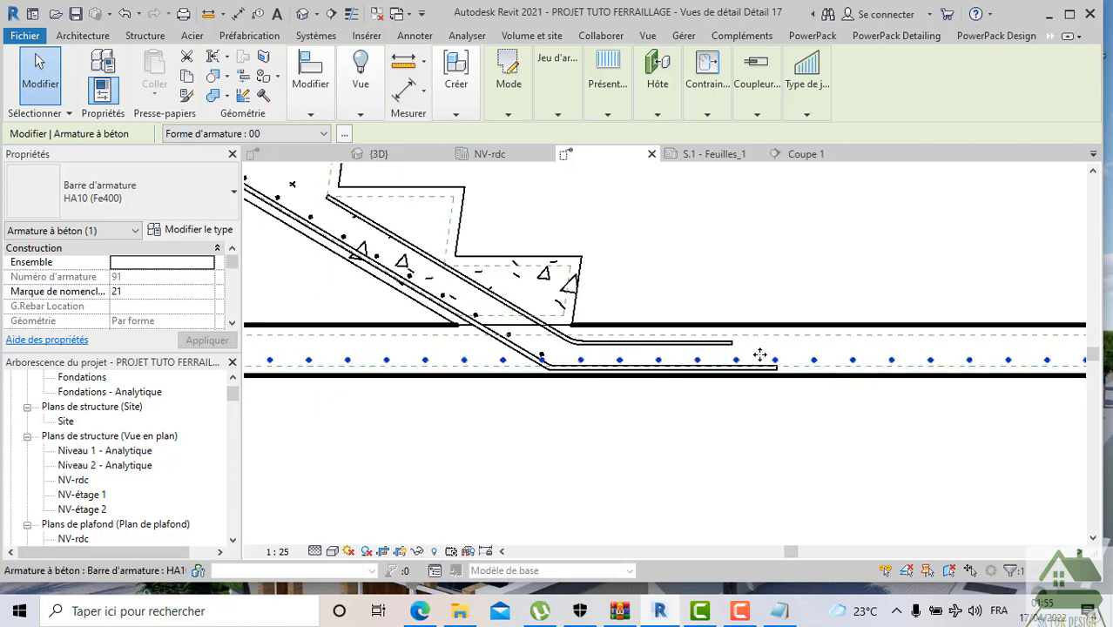
pyautogui.scroll(-1, 770, 357)
pyautogui.scroll(-1, 790, 405)
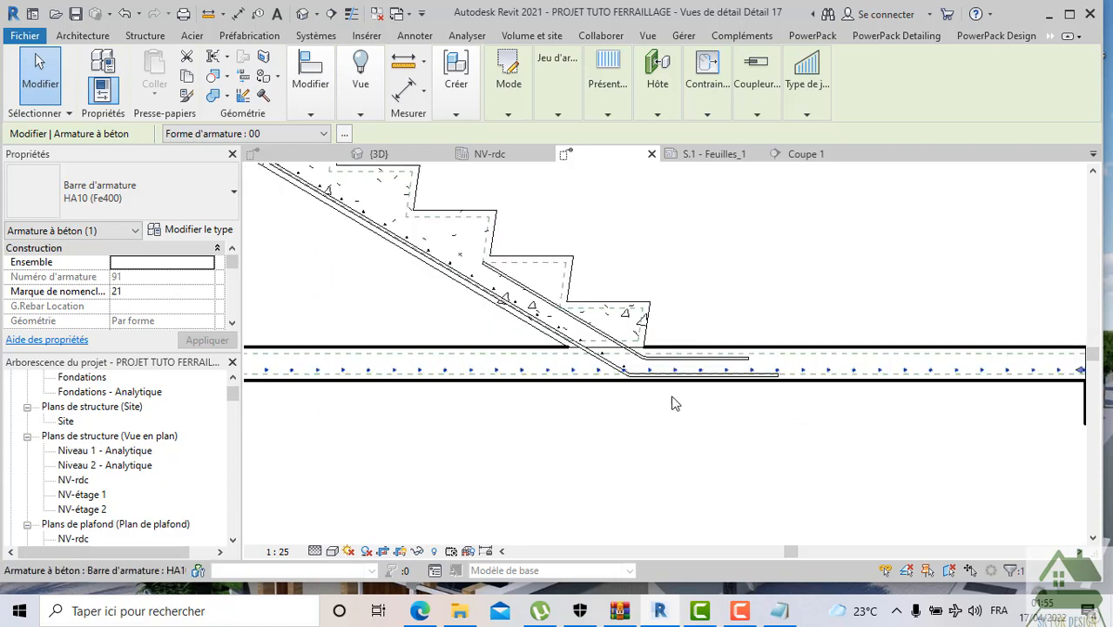
# Check the base slab reinforcement in Coupe 1 against the stair rebar figure in the Henry Thonier Tome 4 PDF, and return to Détail 17
pyautogui.click(800, 156)
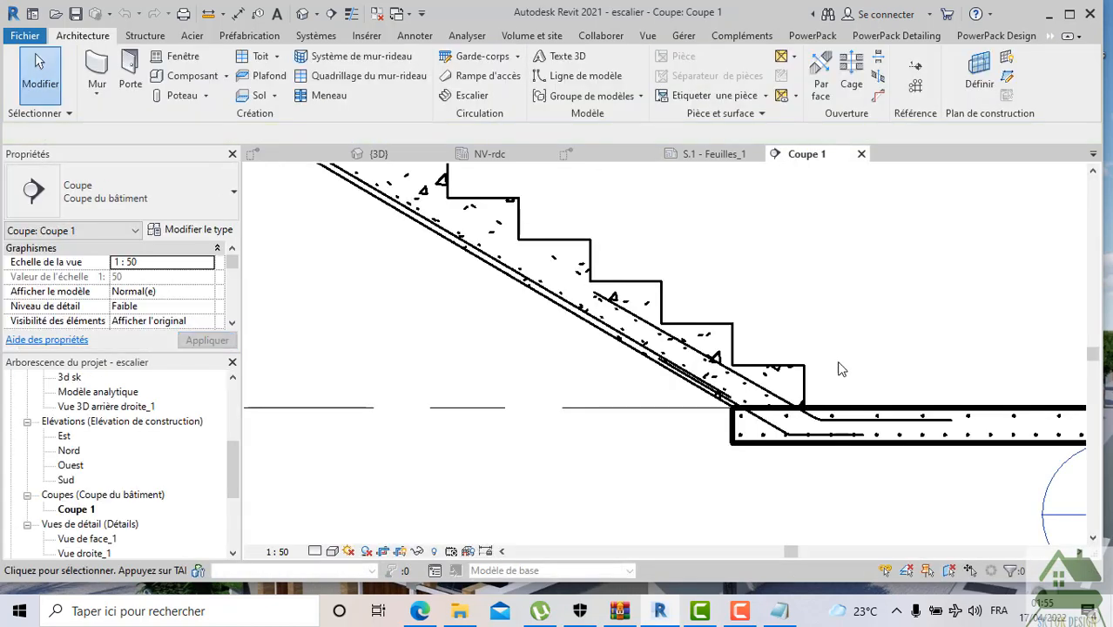
pyautogui.moveTo(839, 367)
pyautogui.mouseDown(button='middle')
pyautogui.moveTo(757, 330)
pyautogui.moveTo(590, 348)
pyautogui.mouseUp(button='middle')
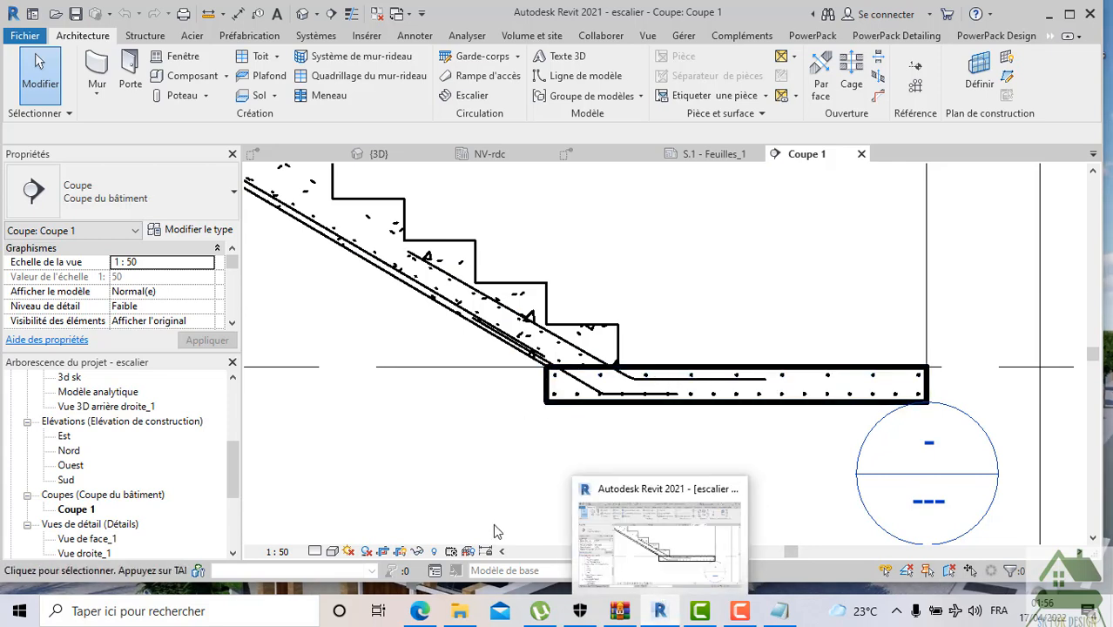
pyautogui.click(435, 610)
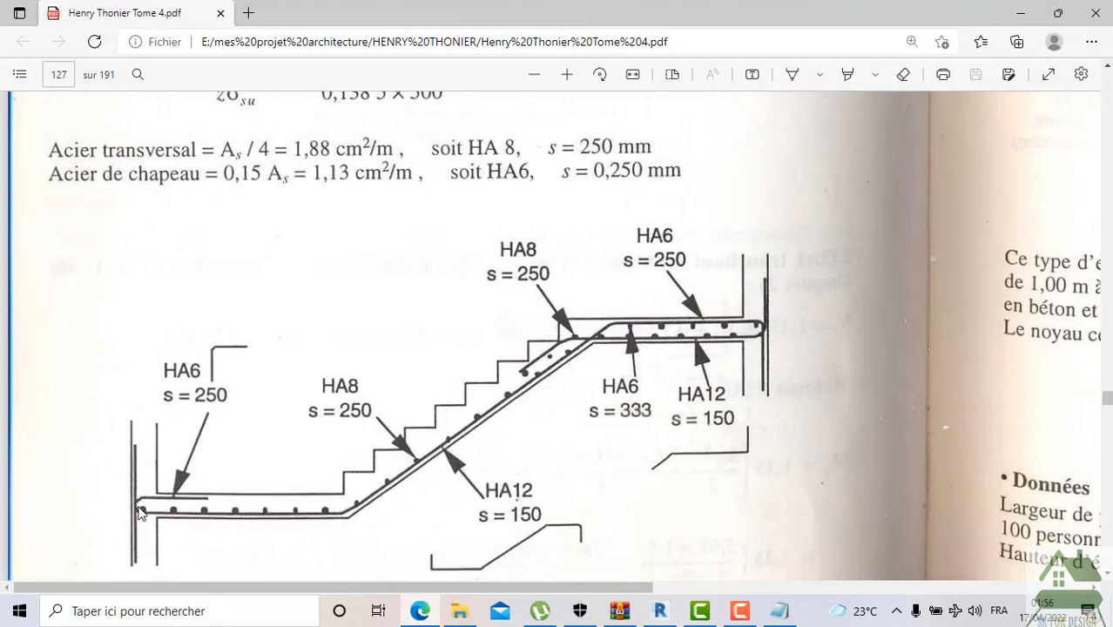
pyautogui.scroll(-3, 197, 442)
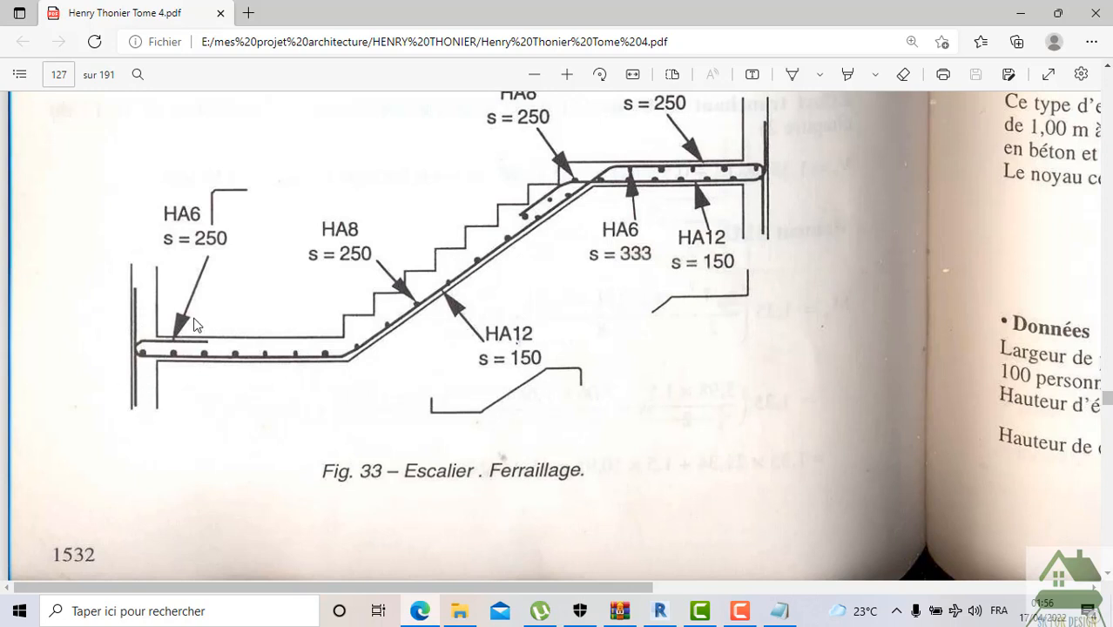
pyautogui.click(659, 614)
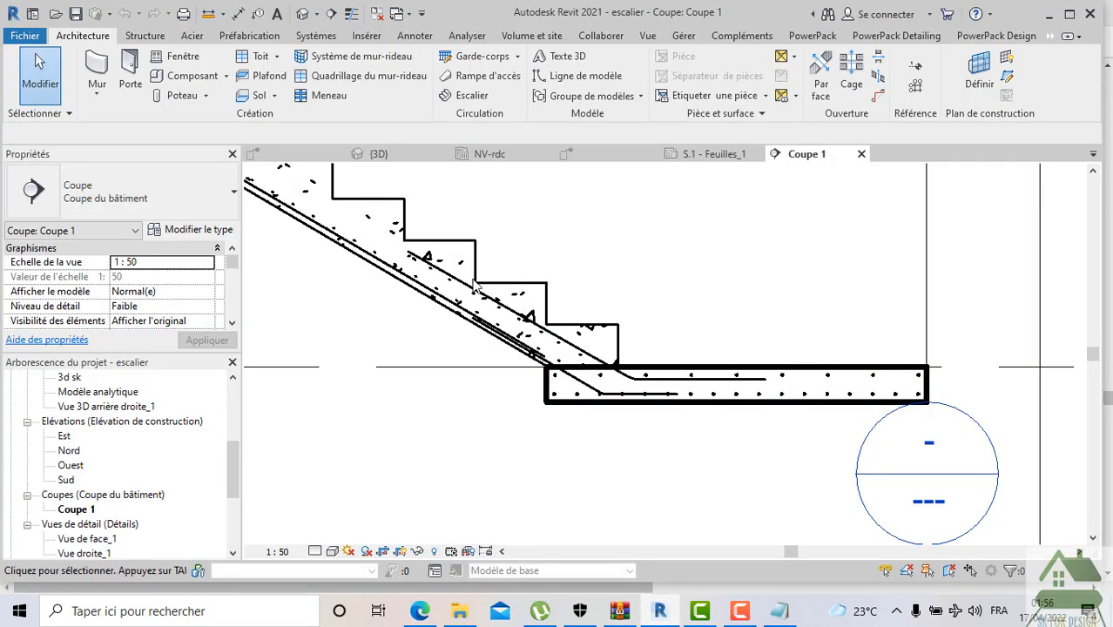
pyautogui.click(583, 156)
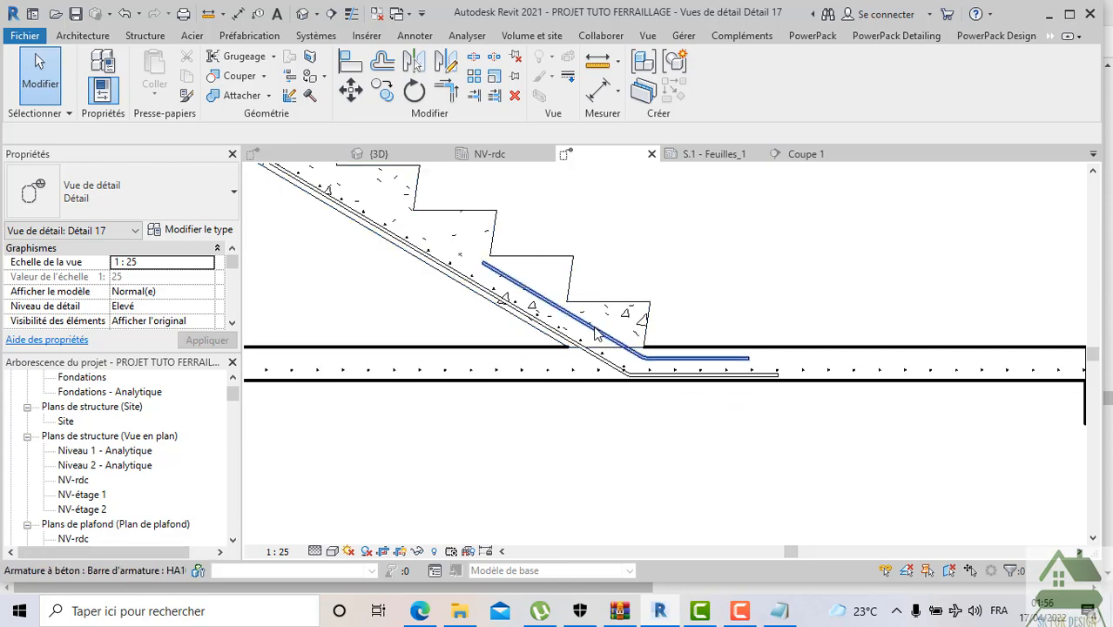
# In the 3D view, display all reinforcement types and layers as 3D solid bars, limited to the active view
pyautogui.click(394, 154)
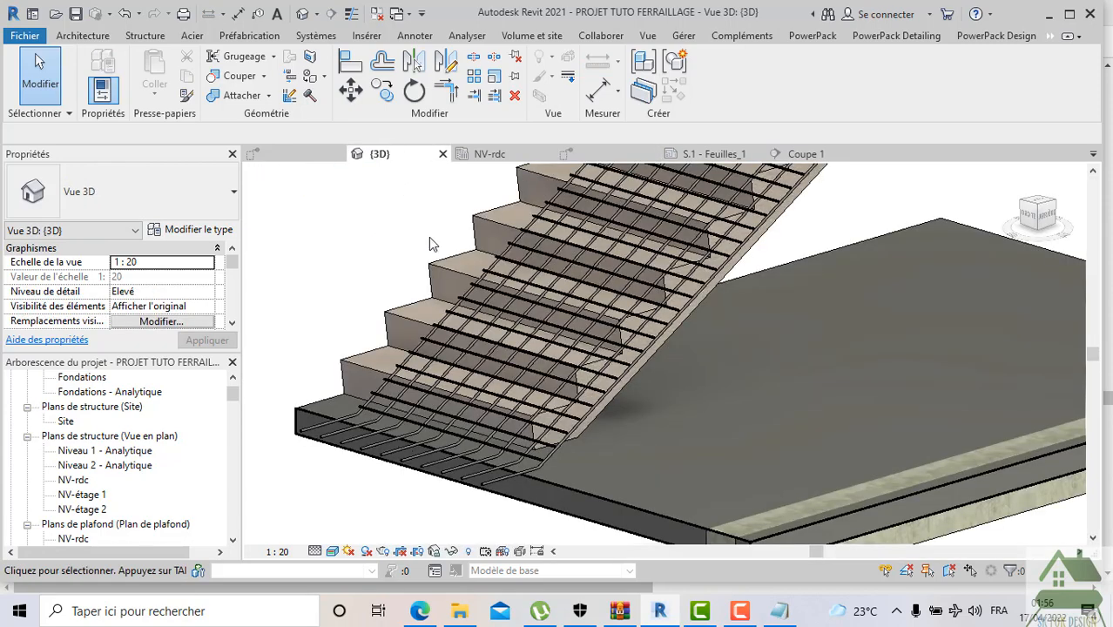
pyautogui.scroll(-2, 465, 397)
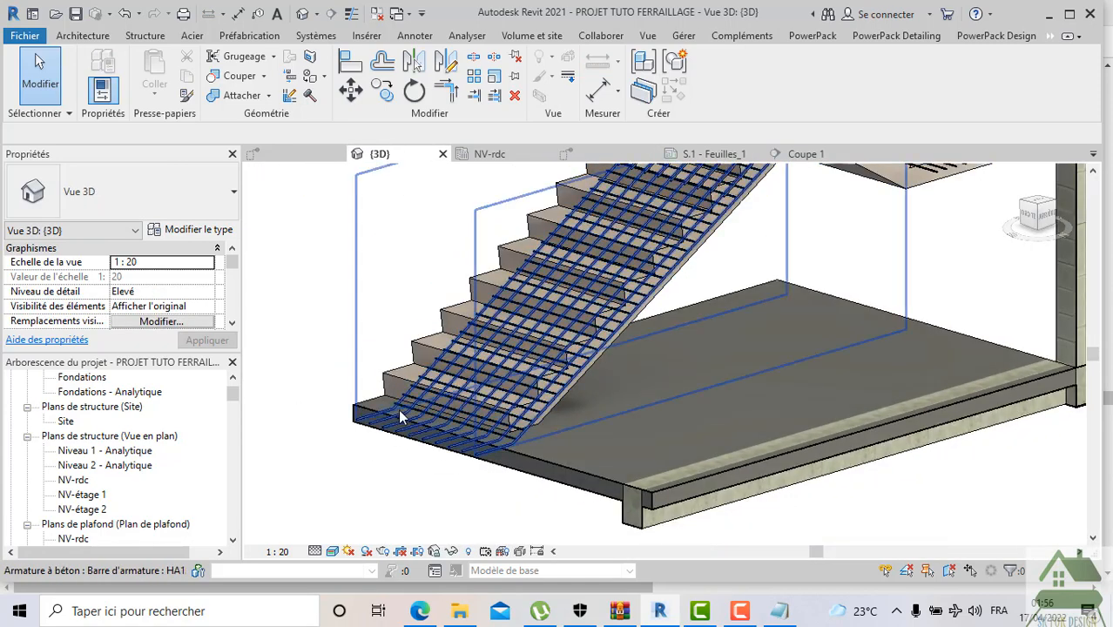
pyautogui.scroll(1, 407, 376)
pyautogui.click(406, 376)
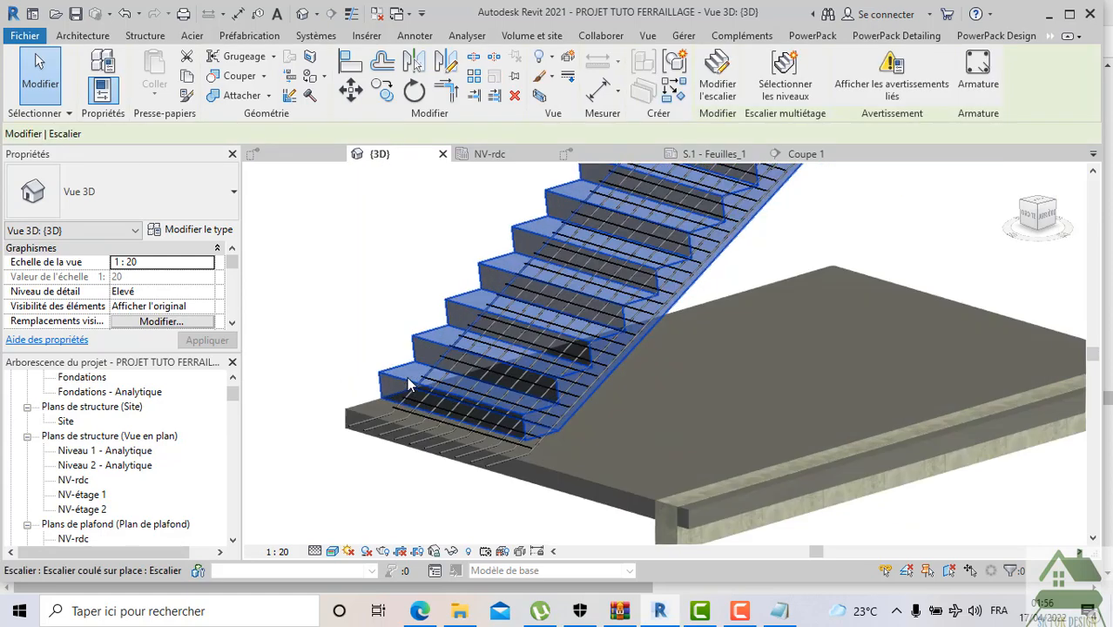
pyautogui.click(879, 36)
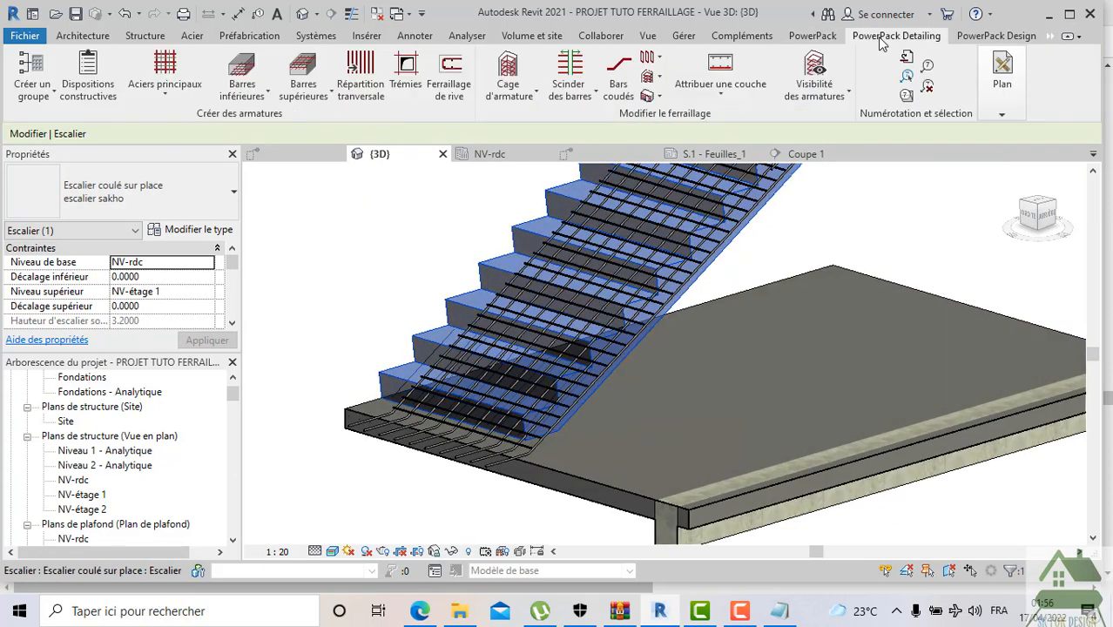
pyautogui.click(814, 69)
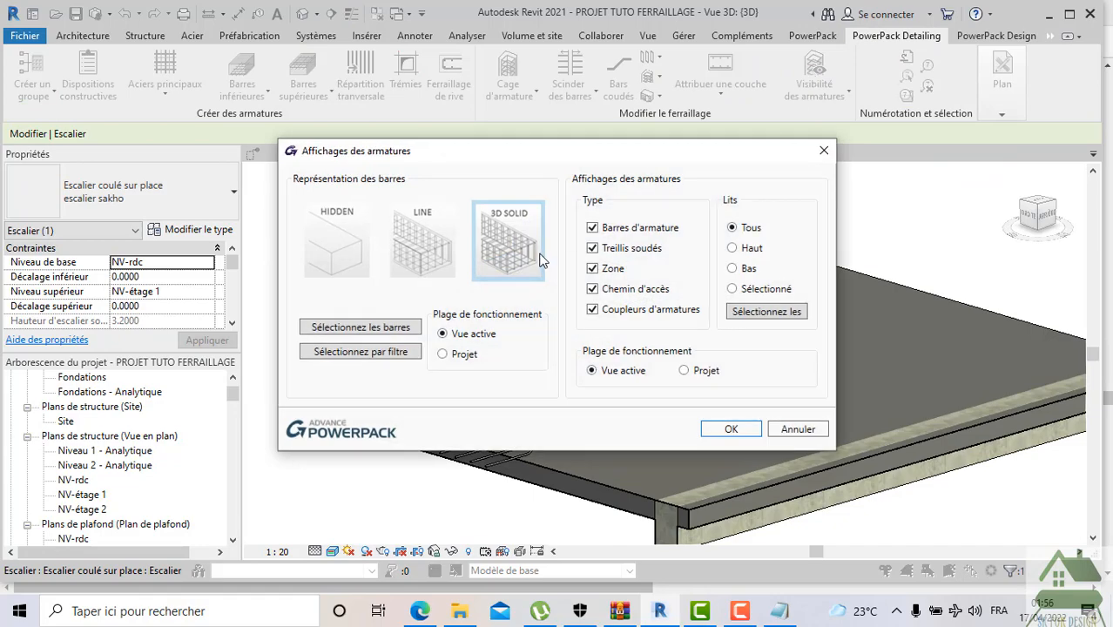
pyautogui.click(712, 429)
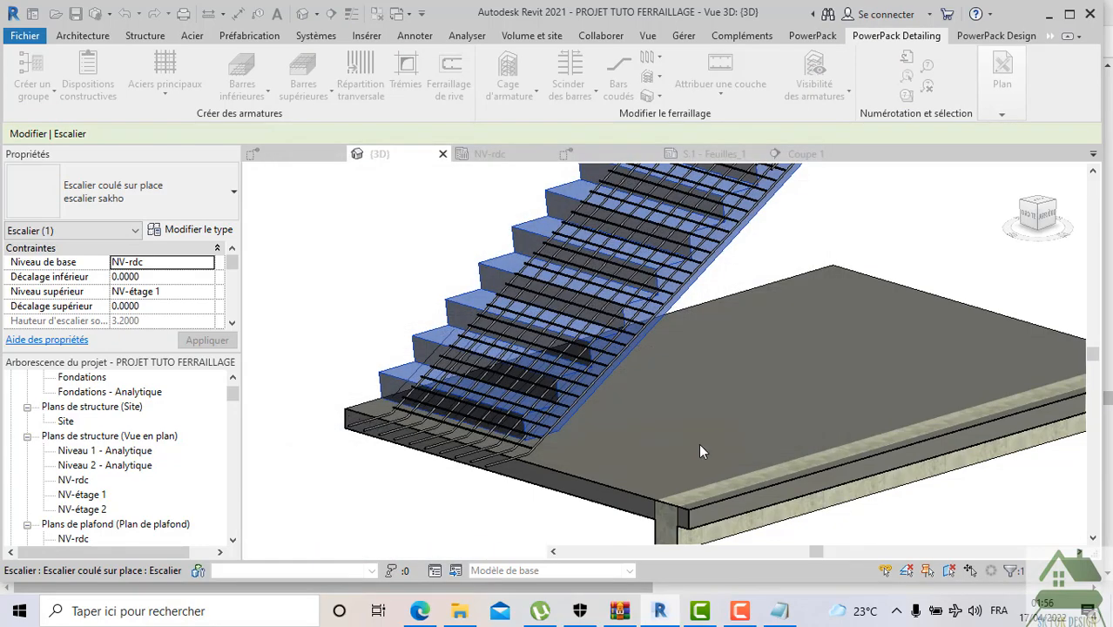
pyautogui.click(370, 333)
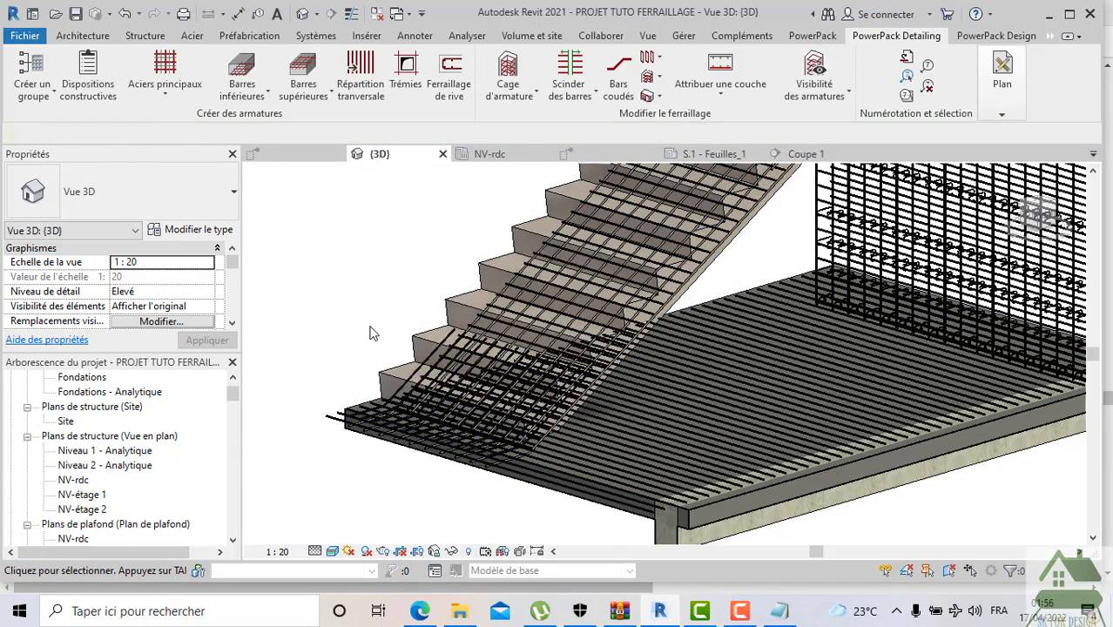
# Reveal the hidden elements in the 3D view, seen from the wall side, and try to select the hidden wall at its base
pyautogui.scroll(-3, 682, 365)
pyautogui.moveTo(1042, 215)
pyautogui.mouseDown()
pyautogui.moveTo(314, 210)
pyautogui.moveTo(675, 221)
pyautogui.mouseUp()
pyautogui.moveTo(524, 372); pyautogui.dragTo(592, 488, button='middle')
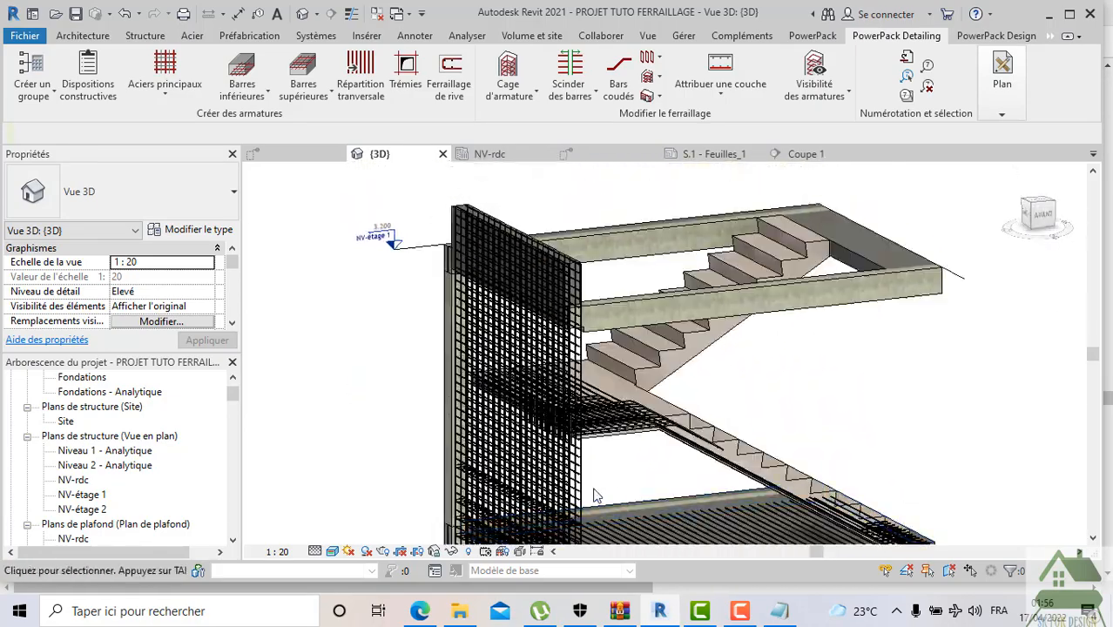
pyautogui.scroll(2, 547, 299)
pyautogui.moveTo(547, 300)
pyautogui.keyDown('shift'); pyautogui.mouseDown(button='middle')
pyautogui.moveTo(609, 301)
pyautogui.moveTo(919, 199)
pyautogui.moveTo(882, 212)
pyautogui.moveTo(887, 241)
pyautogui.mouseUp(button='middle'); pyautogui.keyUp('shift')
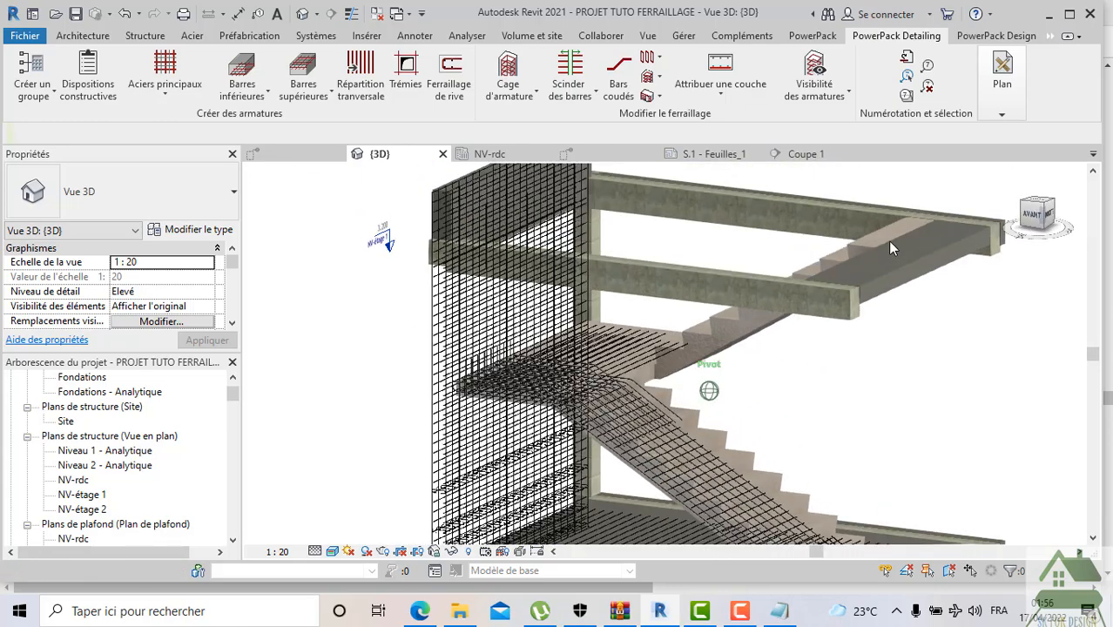
pyautogui.click(1001, 114)
pyautogui.moveTo(380, 464); pyautogui.dragTo(389, 393, button='middle')
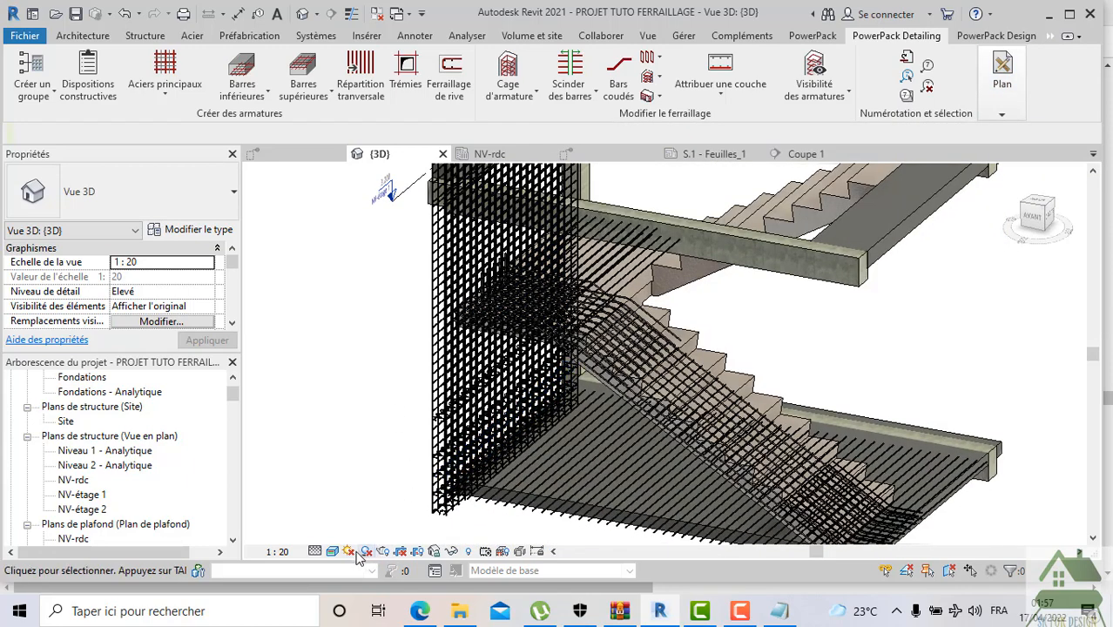
pyautogui.click(469, 552)
pyautogui.click(417, 492)
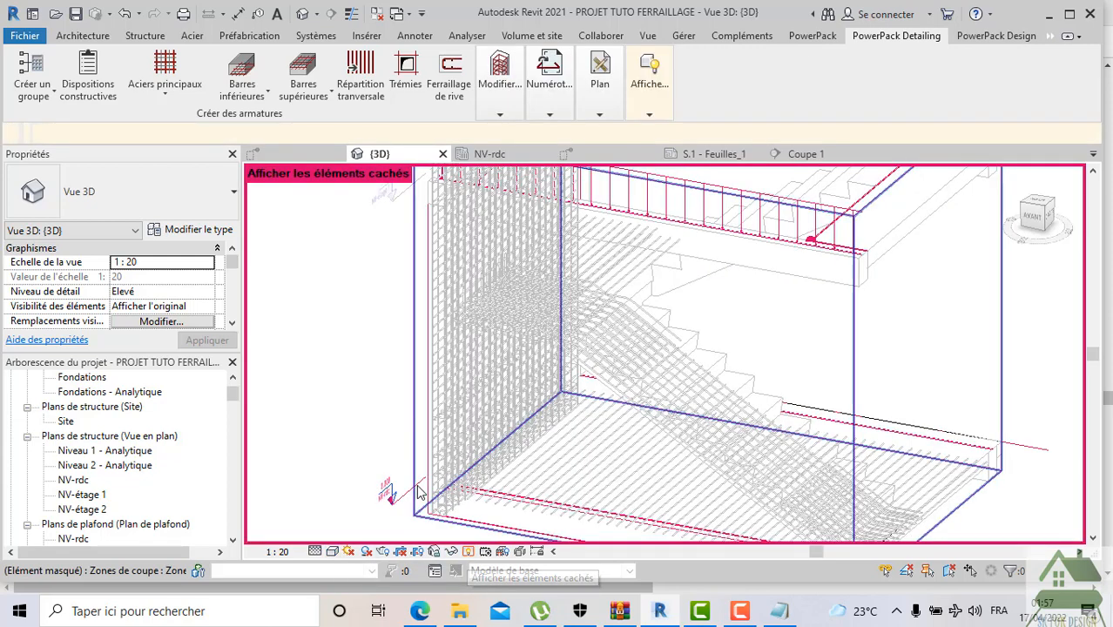
pyautogui.click(437, 470)
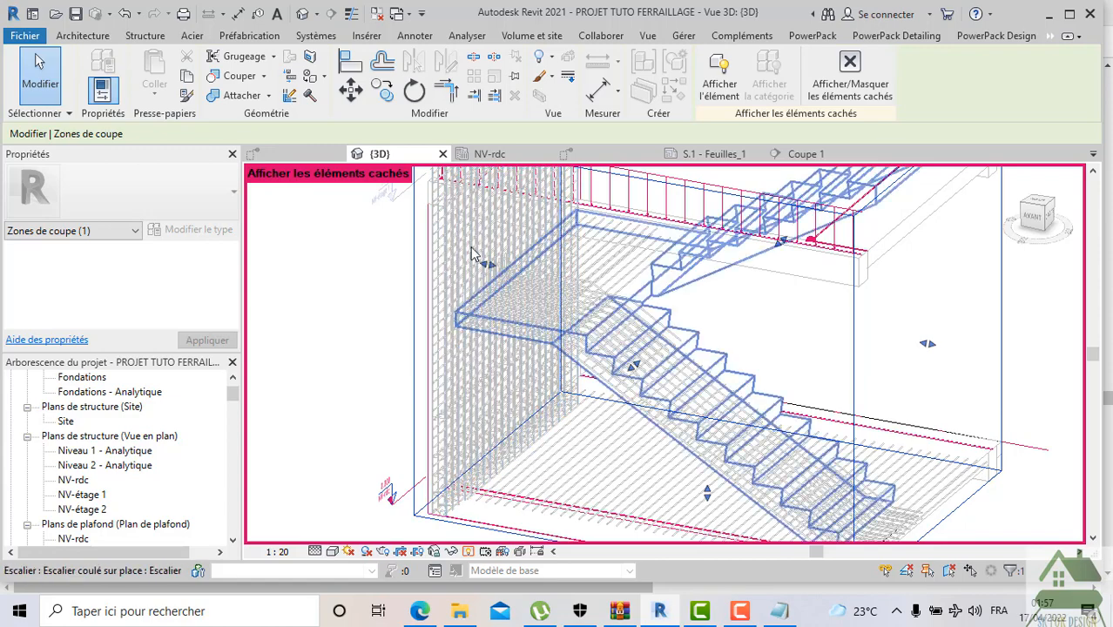
# Select the Générique - 200 mm wall in Détail 17, unhide it in the 3D view and stop revealing hidden elements
pyautogui.click(586, 157)
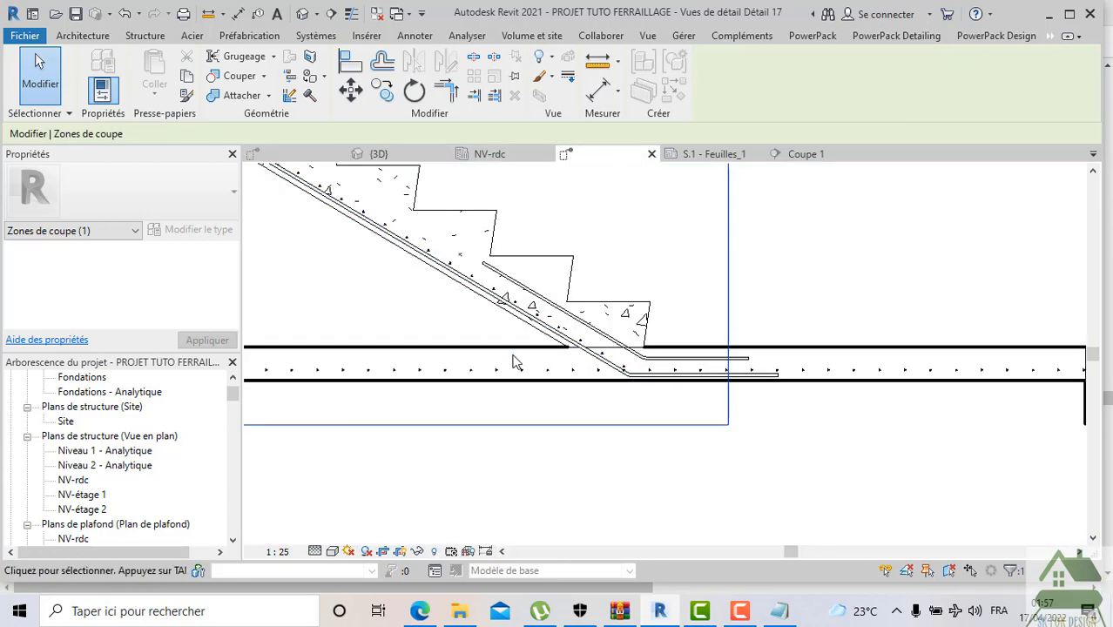
pyautogui.scroll(-4, 514, 361)
pyautogui.scroll(3, 508, 449)
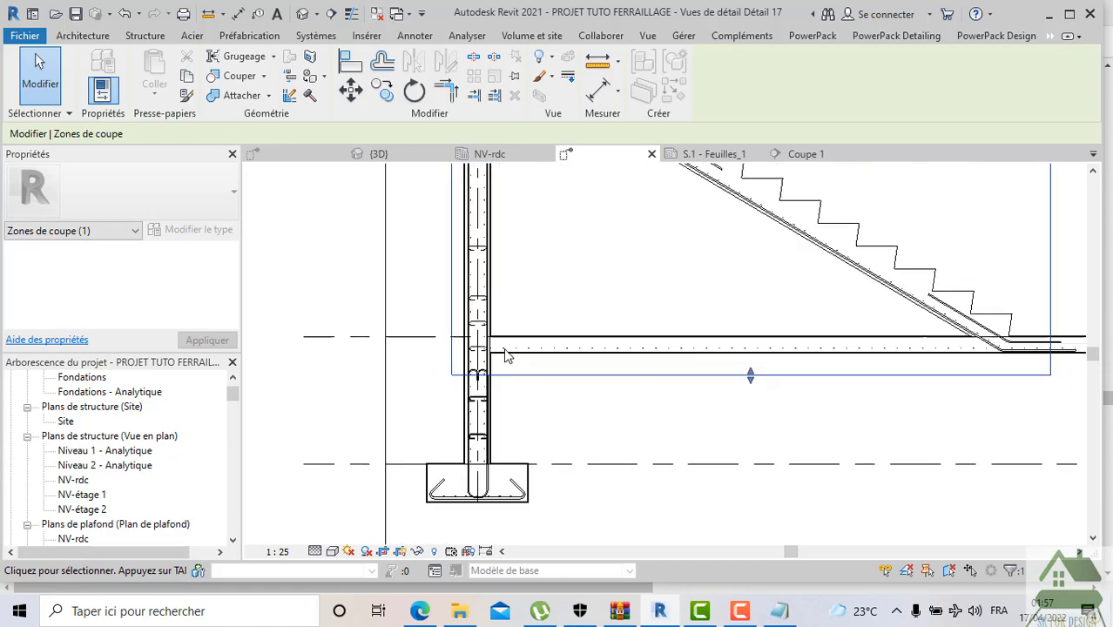
pyautogui.click(494, 281)
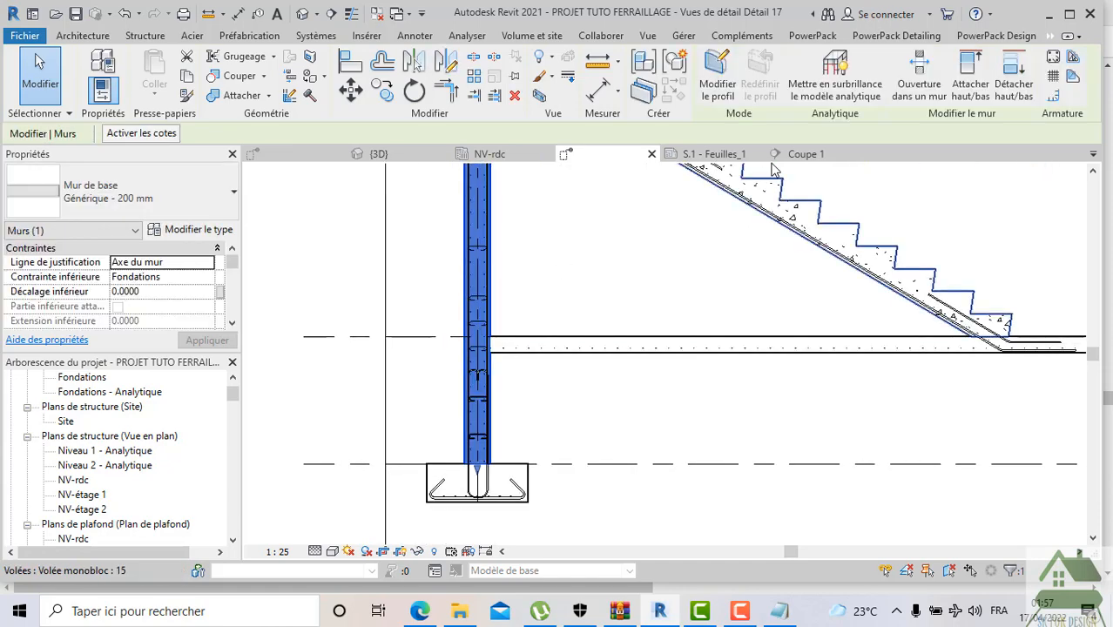
pyautogui.click(400, 153)
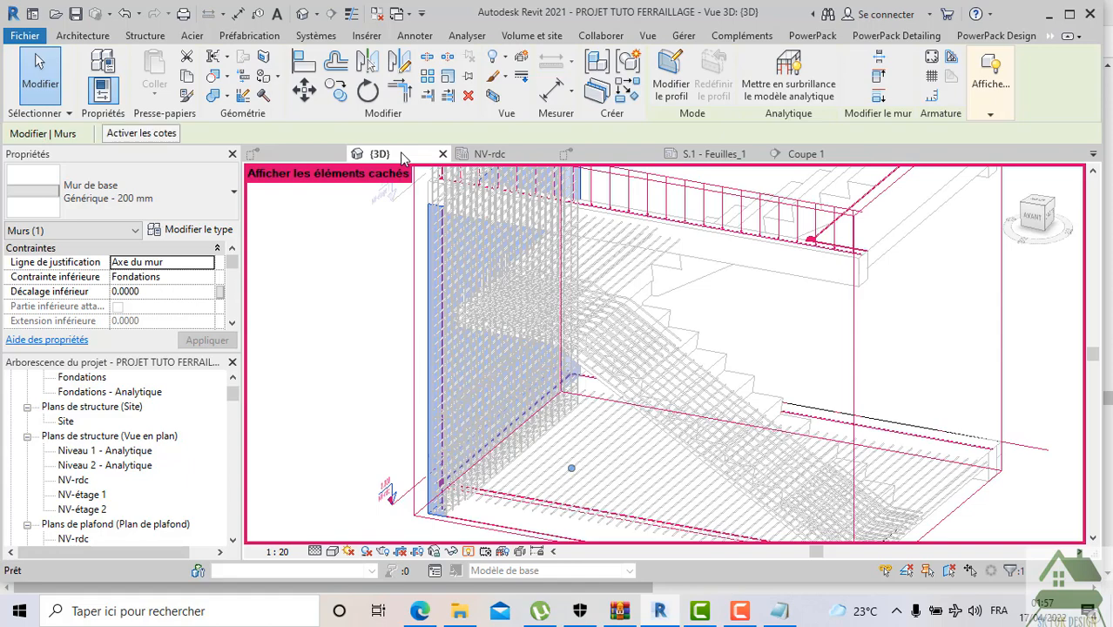
pyautogui.click(986, 111)
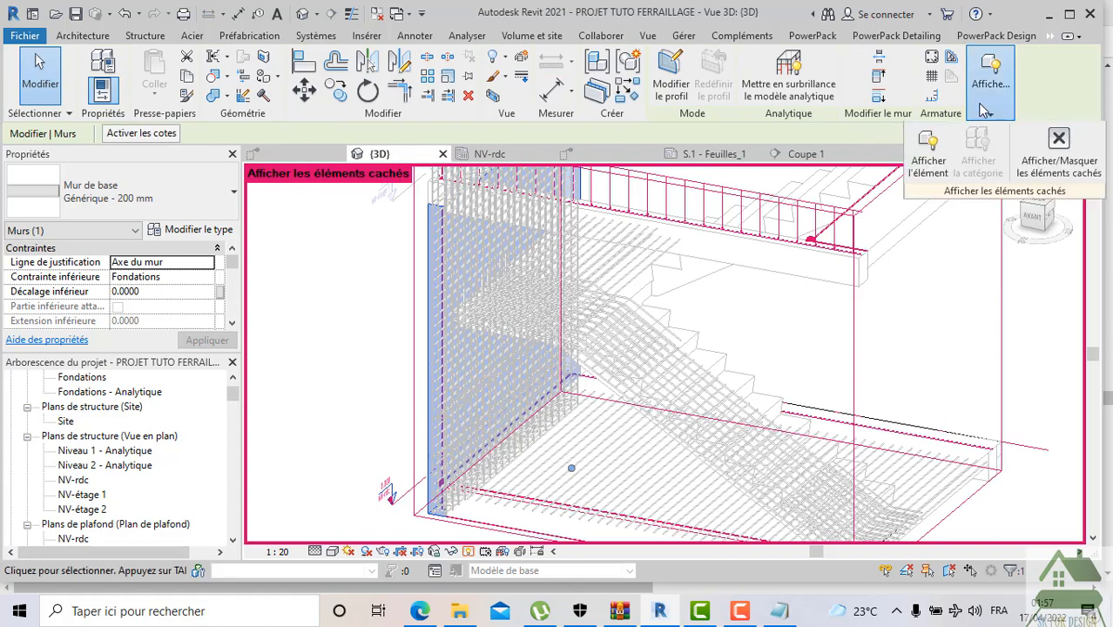
pyautogui.click(1059, 157)
pyautogui.press('Escape')
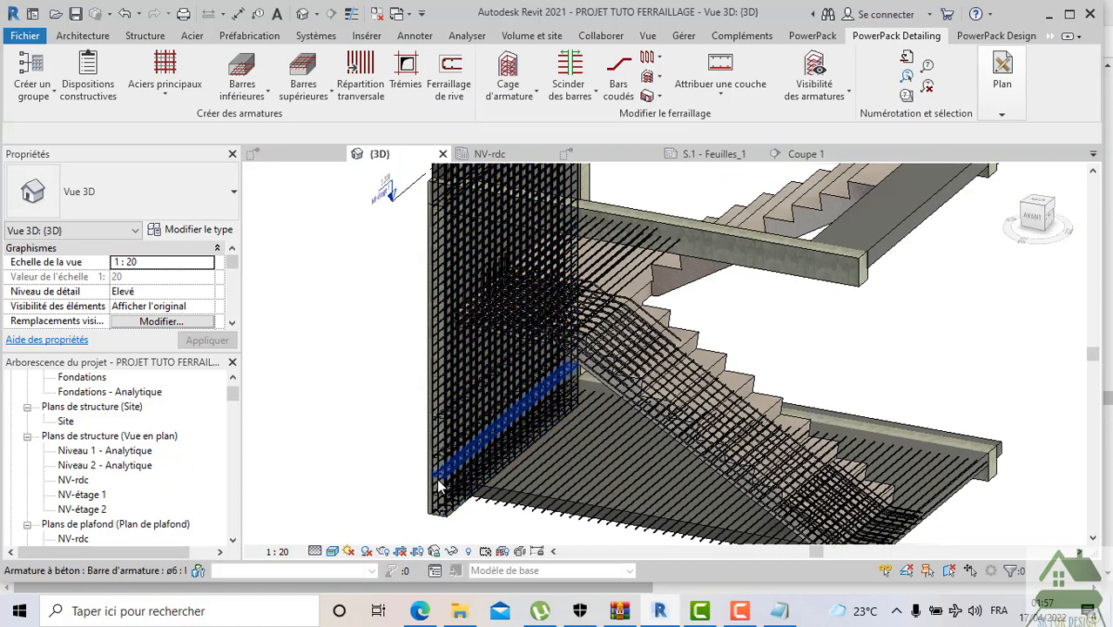
# In the 3D view, hide the vertical HA8 bars and the horizontal HA10 bars on the wall's near face
pyautogui.scroll(2, 437, 519)
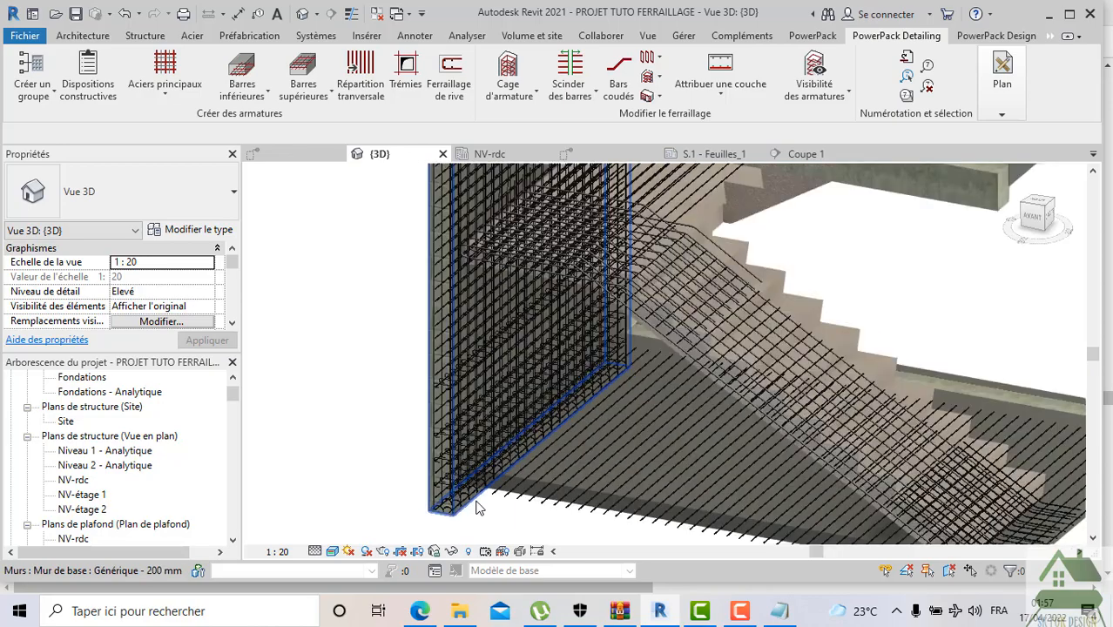
pyautogui.moveTo(442, 439); pyautogui.dragTo(443, 445)
pyautogui.scroll(-1, 443, 448)
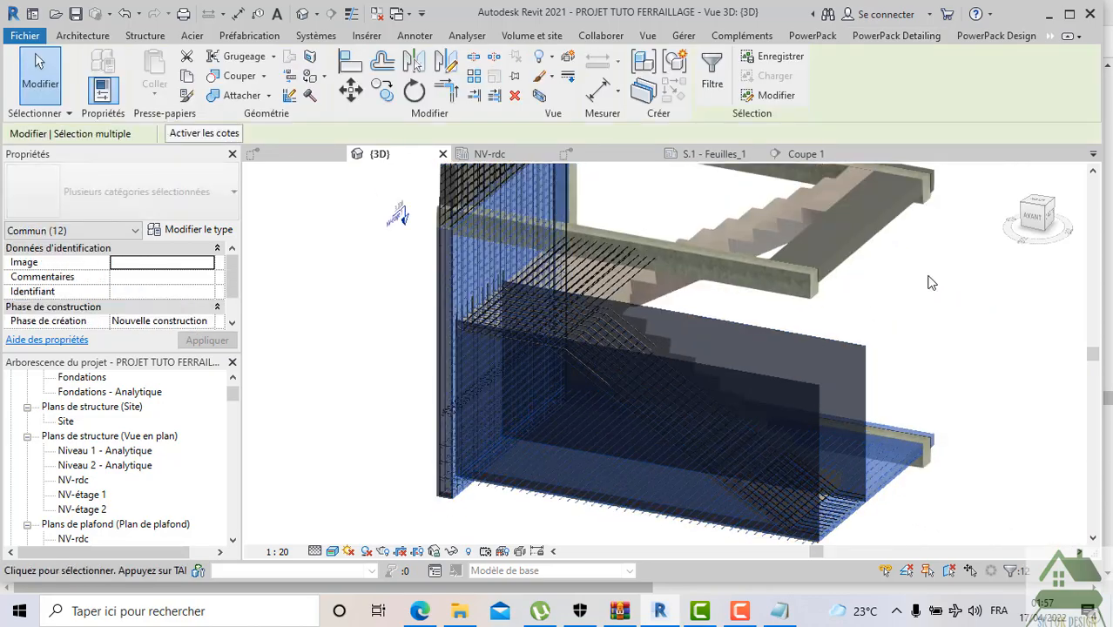
pyautogui.click(929, 276)
pyautogui.moveTo(1024, 220); pyautogui.dragTo(301, 214)
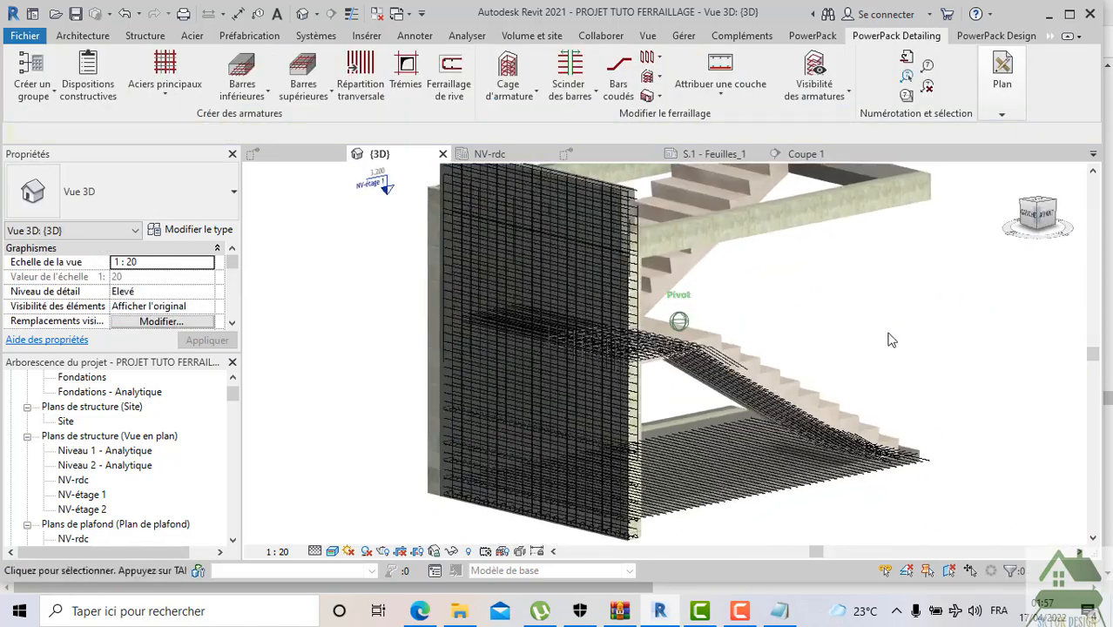
pyautogui.moveTo(758, 418); pyautogui.dragTo(763, 285, button='middle')
pyautogui.moveTo(572, 427); pyautogui.dragTo(550, 325)
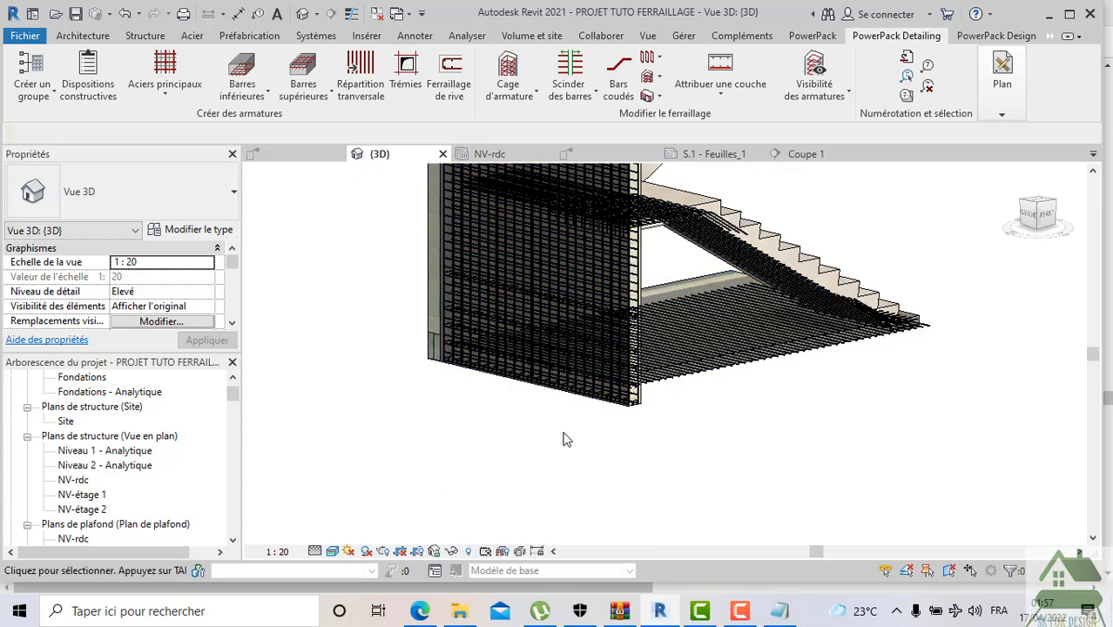
pyautogui.scroll(3, 600, 269)
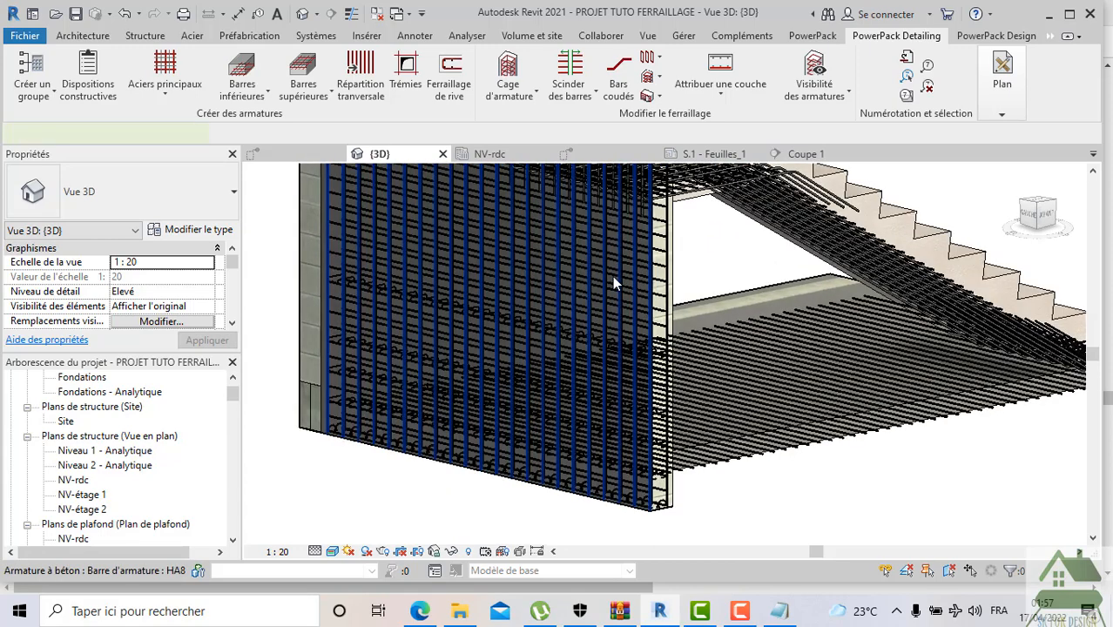
pyautogui.click(612, 276)
pyautogui.rightClick(612, 276)
pyautogui.moveTo(688, 249)
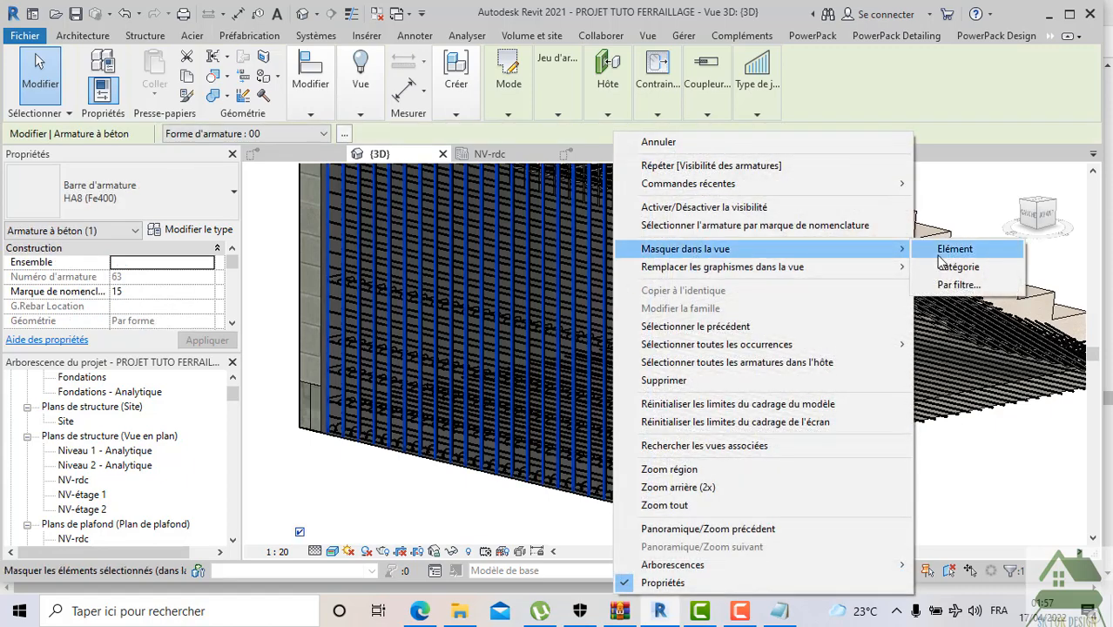
pyautogui.click(886, 247)
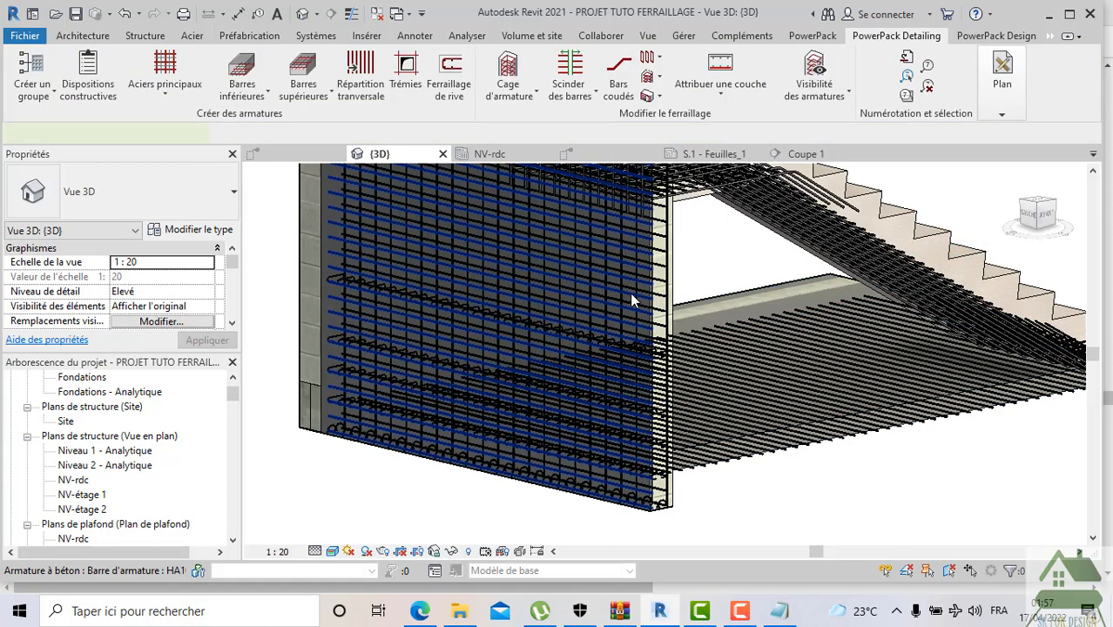
pyautogui.click(633, 300)
pyautogui.rightClick(633, 300)
pyautogui.moveTo(709, 250)
pyautogui.click(959, 251)
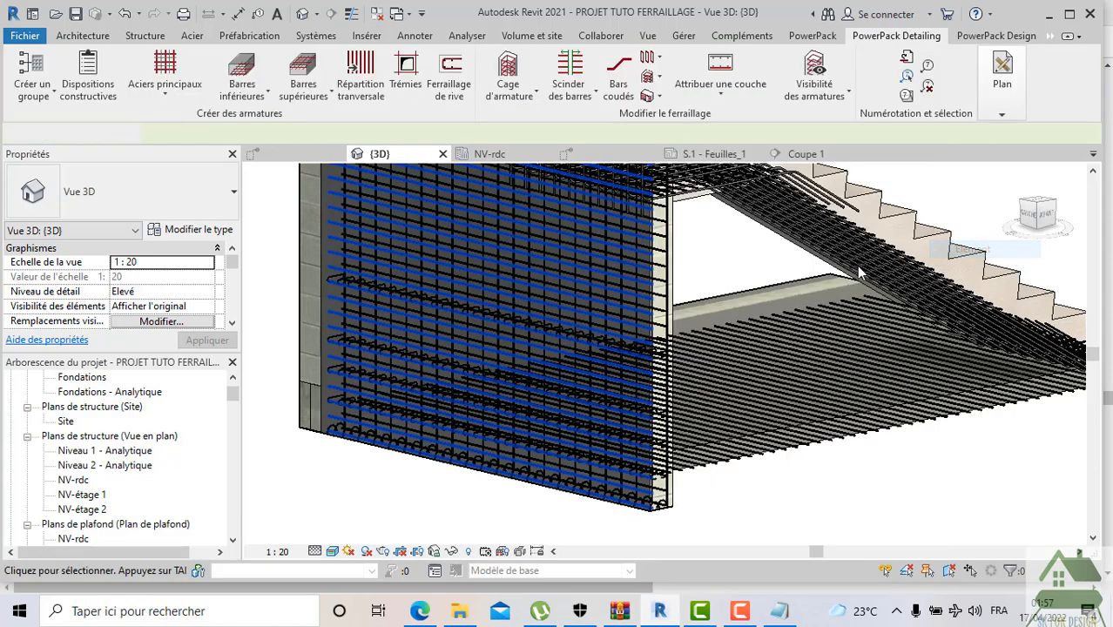
# Hide the vertical HA8 bars and the horizontal HA10 bars of the wall's other face in the 3D view
pyautogui.click(636, 275)
pyautogui.rightClick(637, 274)
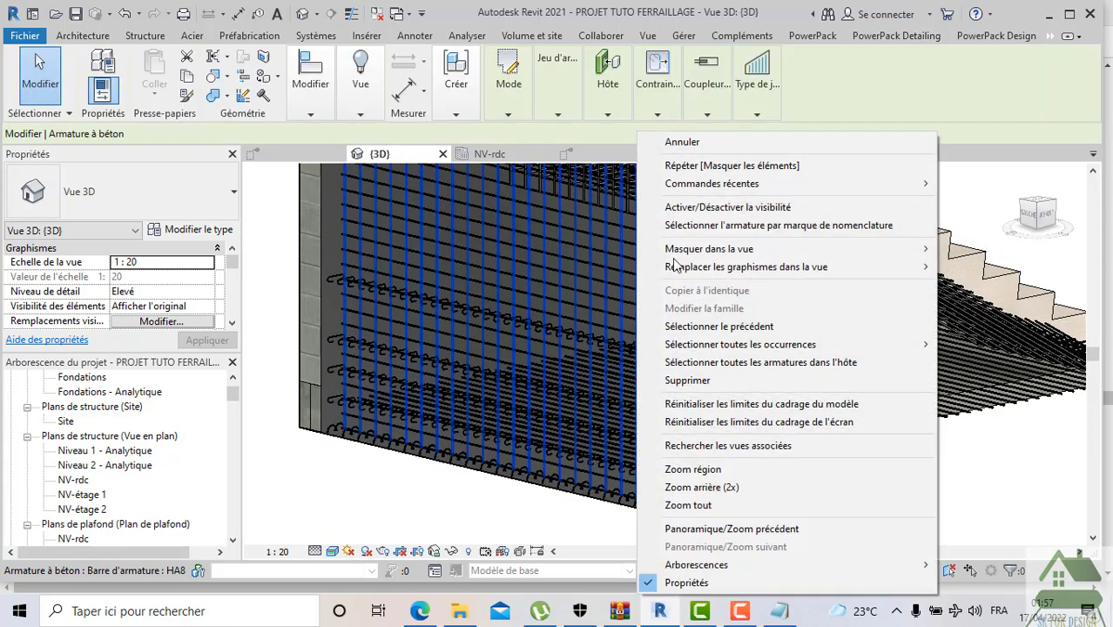
pyautogui.moveTo(749, 249)
pyautogui.click(988, 255)
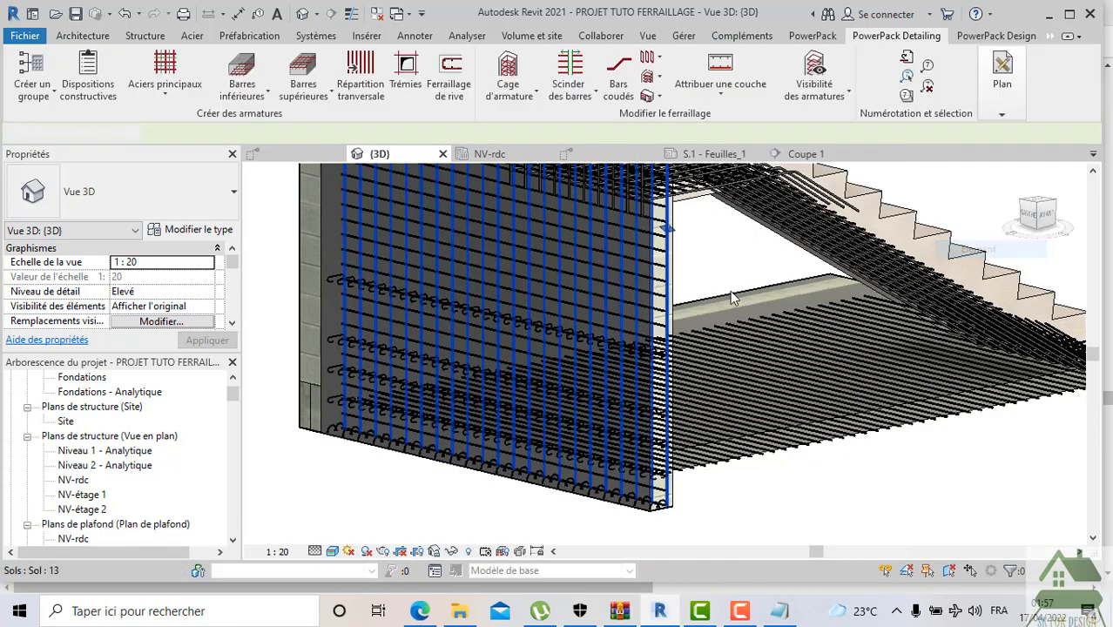
pyautogui.click(631, 290)
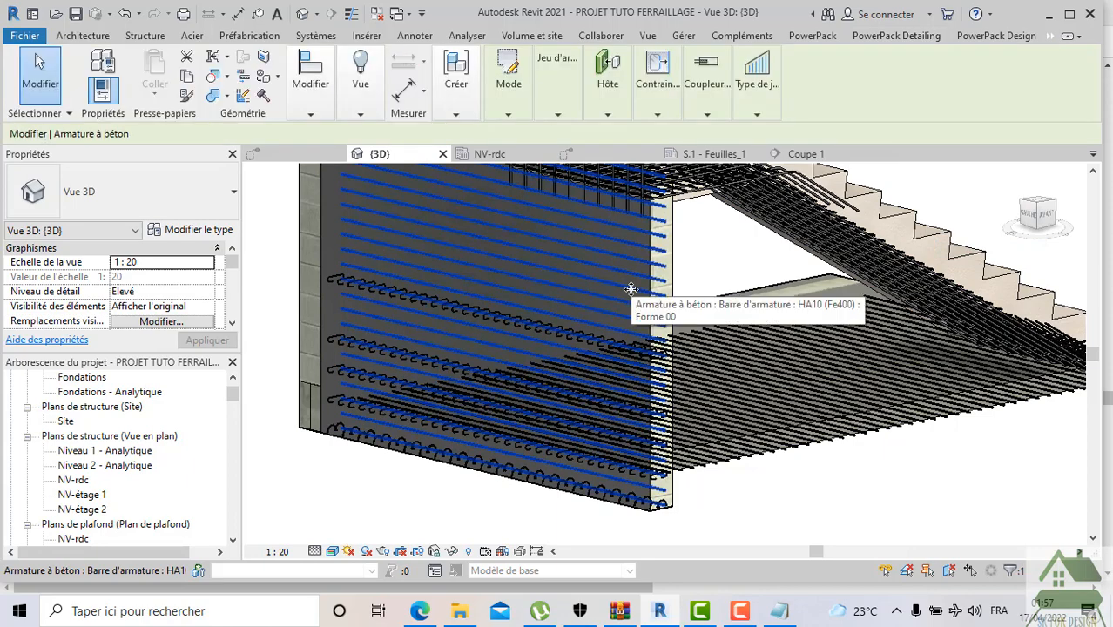
pyautogui.rightClick(631, 289)
pyautogui.moveTo(742, 252)
pyautogui.click(970, 249)
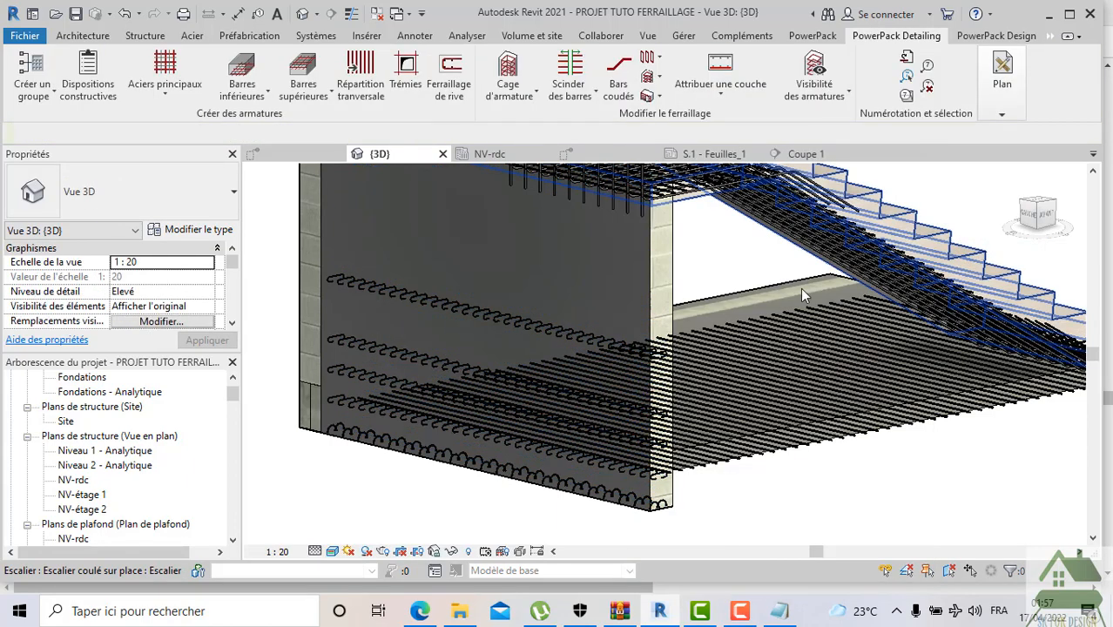
# Delete the four rows of ø6 ties in the lower wall, keeping the looped bars at its base
pyautogui.click(609, 346)
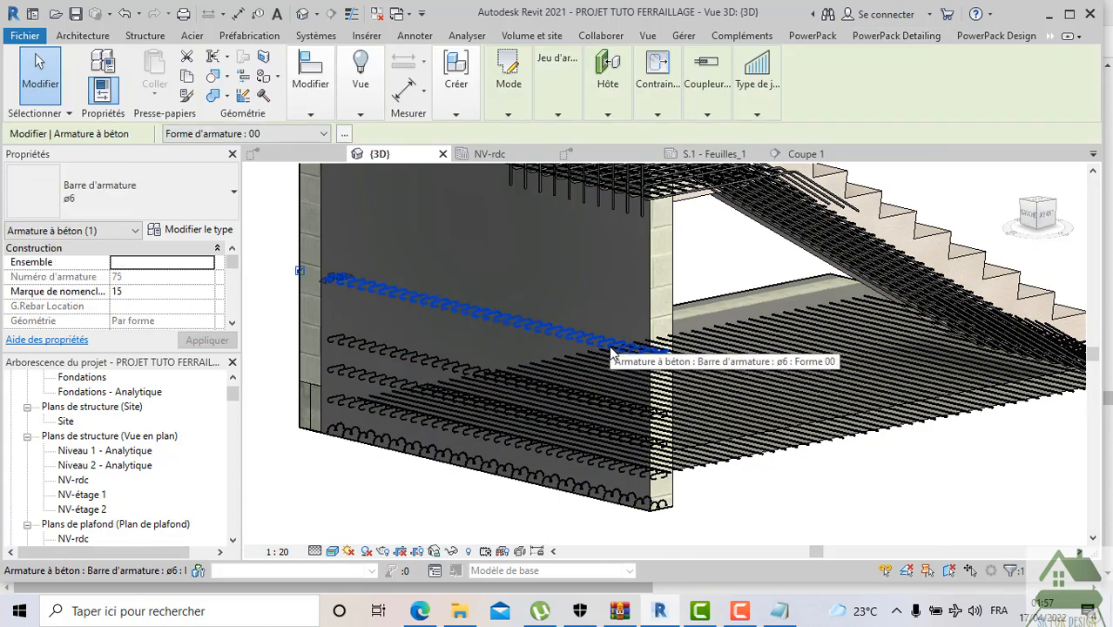
pyautogui.press('Delete')
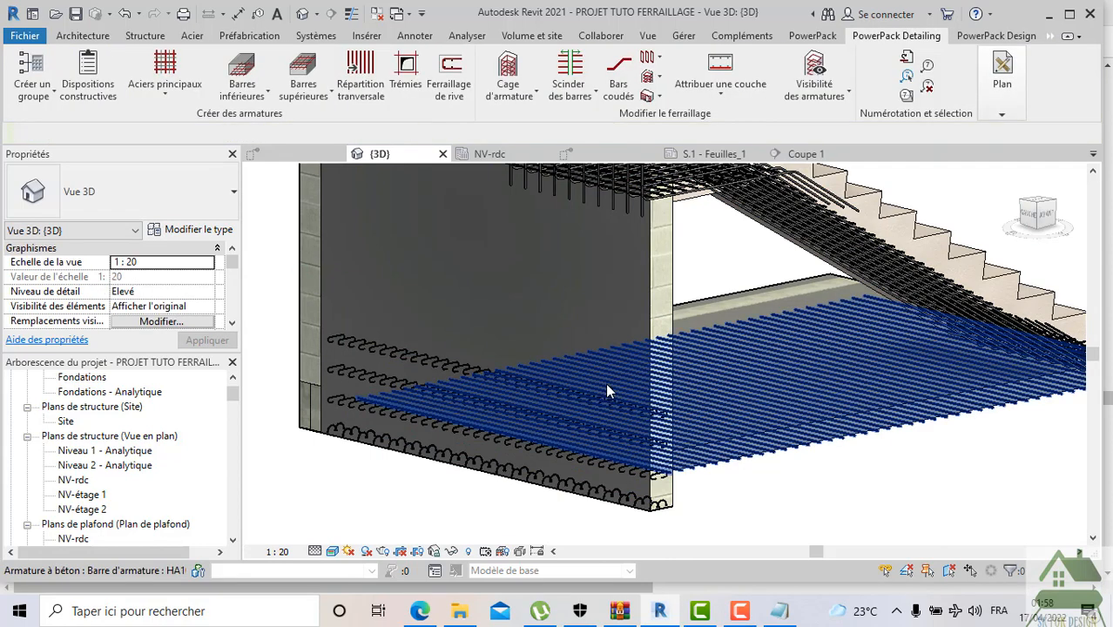
pyautogui.click(609, 430)
pyautogui.press('Delete')
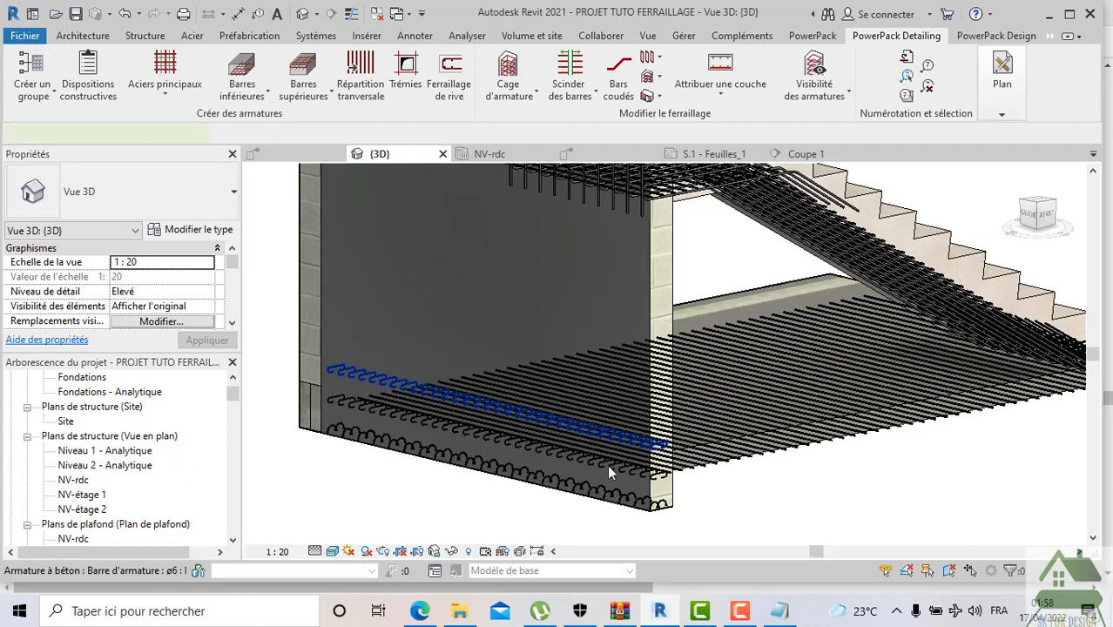
pyautogui.click(608, 468)
pyautogui.press('Delete')
pyautogui.click(598, 485)
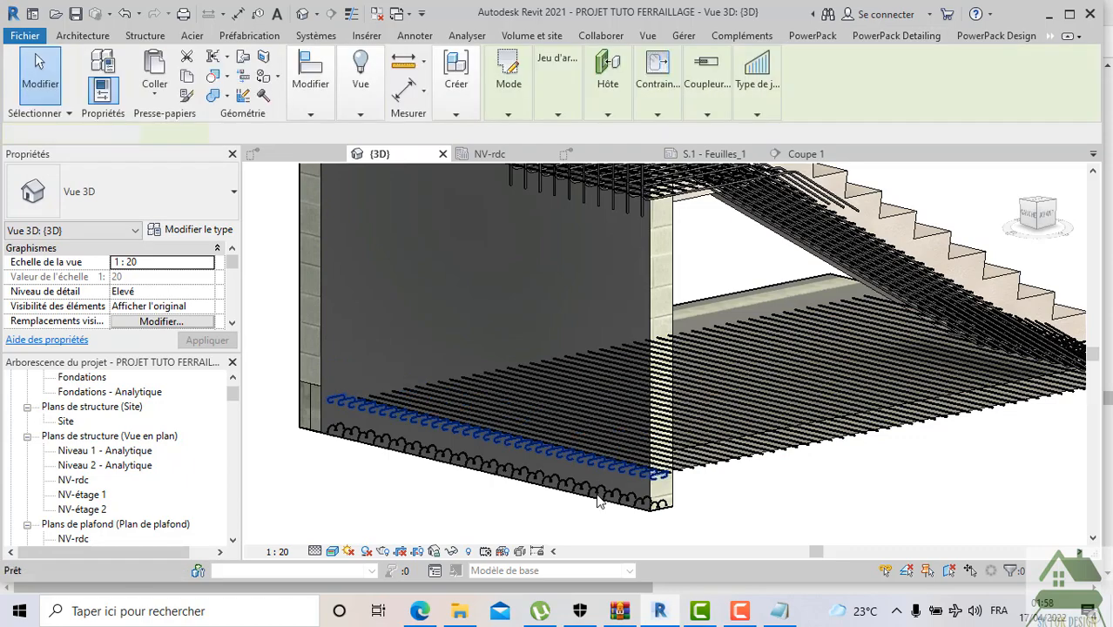
pyautogui.press('Delete')
# Examine the reinforcement at the wall base, the landing and the stair foot in 3D, and return to the whole stair in Détail 17
pyautogui.scroll(5, 618, 511)
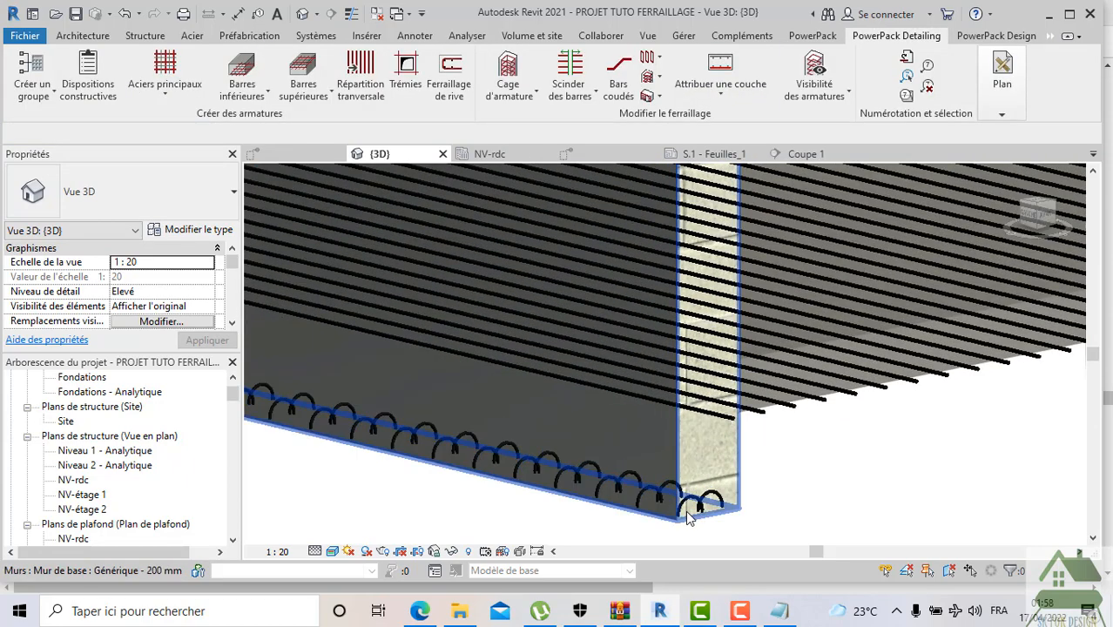
pyautogui.scroll(-8, 699, 516)
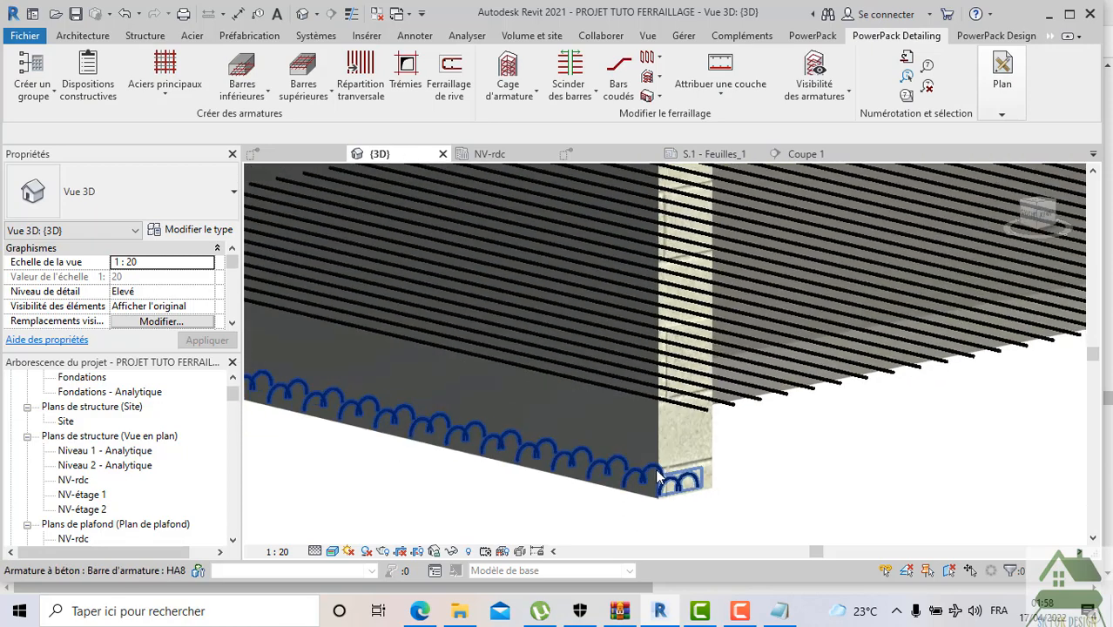
pyautogui.moveTo(996, 212); pyautogui.dragTo(723, 322)
pyautogui.scroll(5, 722, 322)
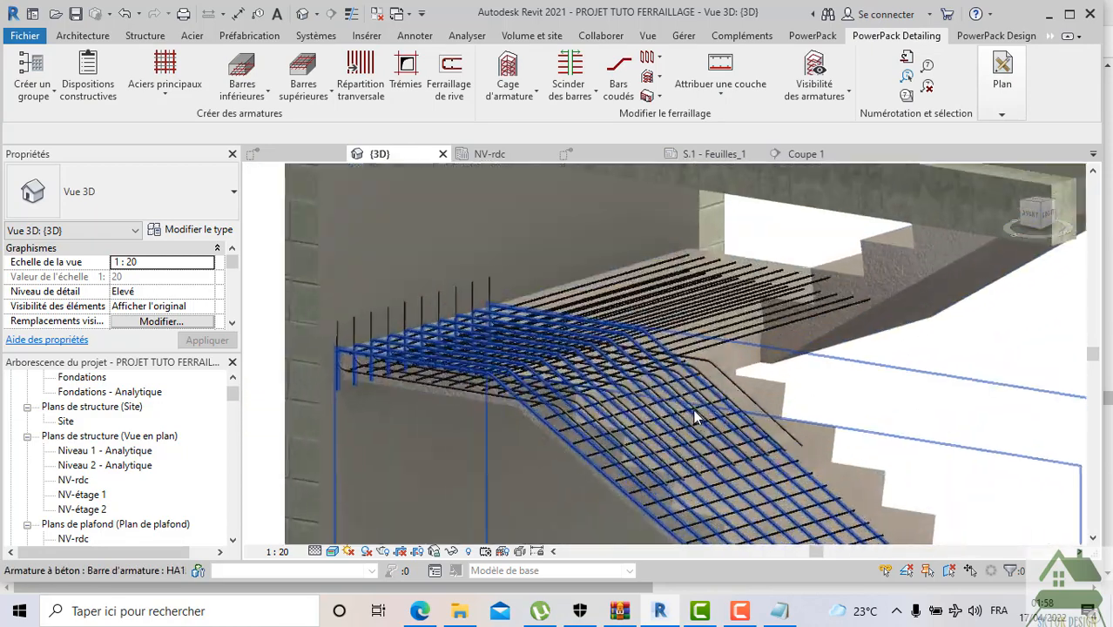
pyautogui.scroll(-5, 429, 311)
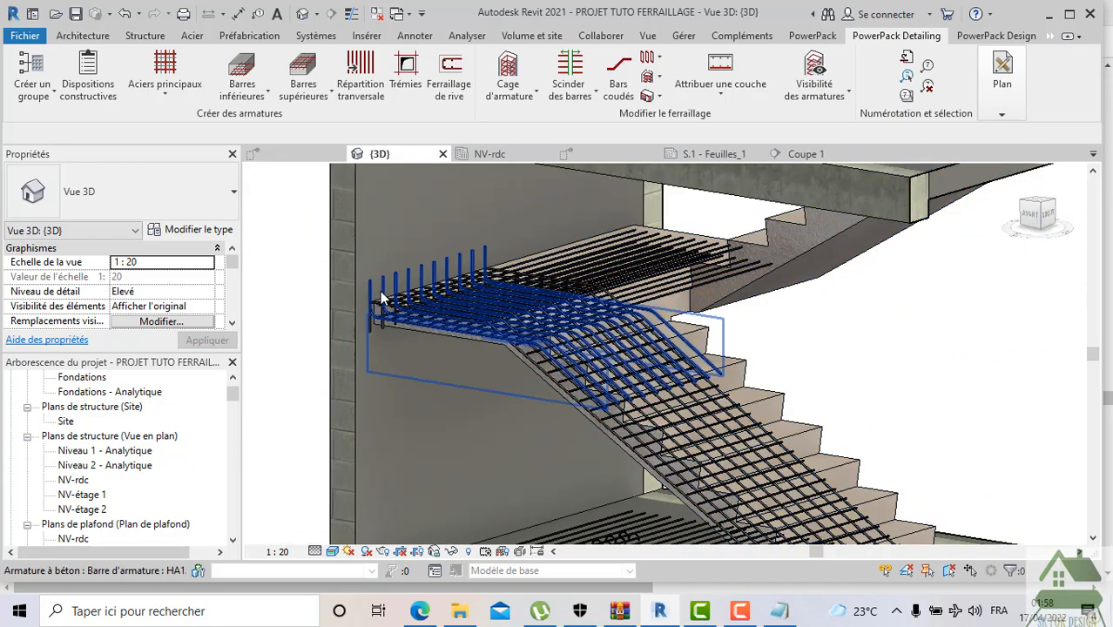
pyautogui.moveTo(1047, 237); pyautogui.dragTo(745, 241)
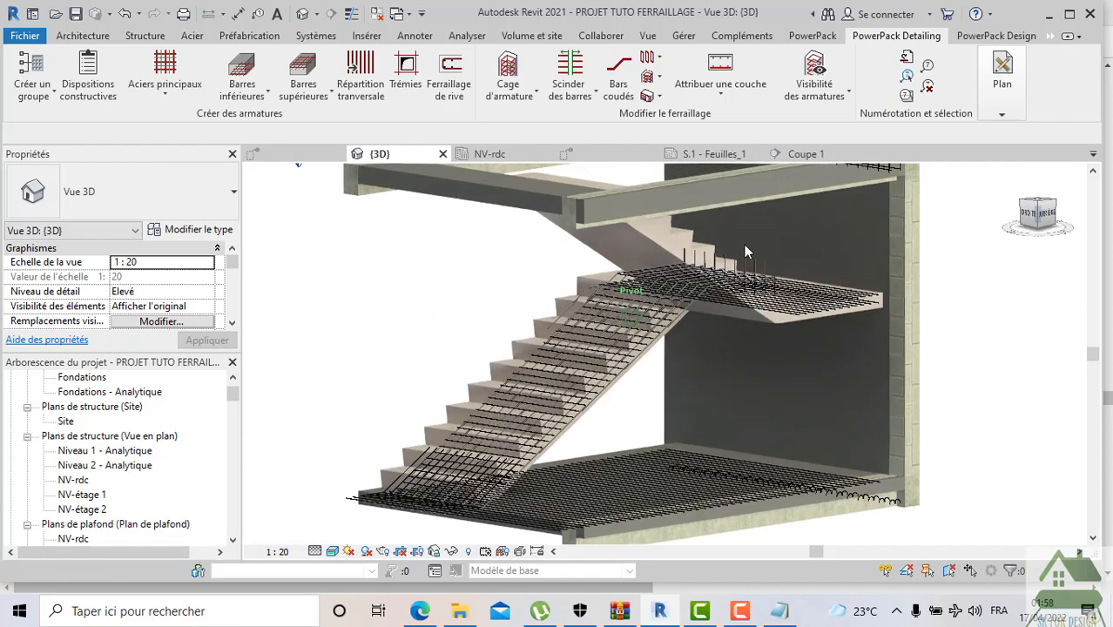
pyautogui.scroll(5, 563, 459)
pyautogui.moveTo(583, 421); pyautogui.dragTo(754, 307, button='middle')
pyautogui.scroll(4, 637, 261)
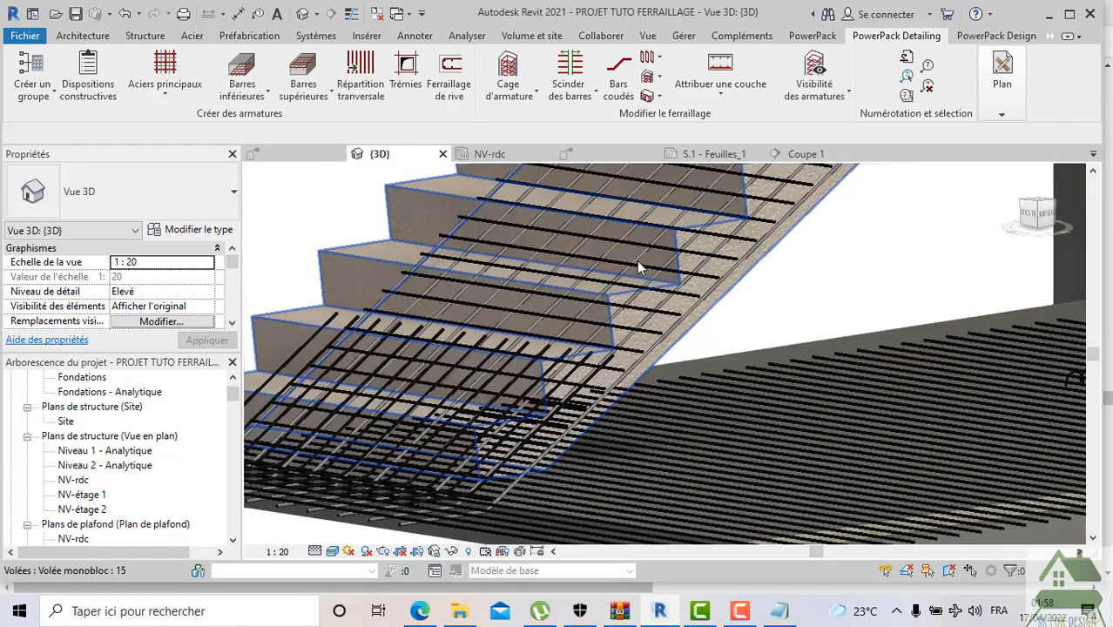
pyautogui.scroll(3, 934, 383)
pyautogui.scroll(-5, 934, 390)
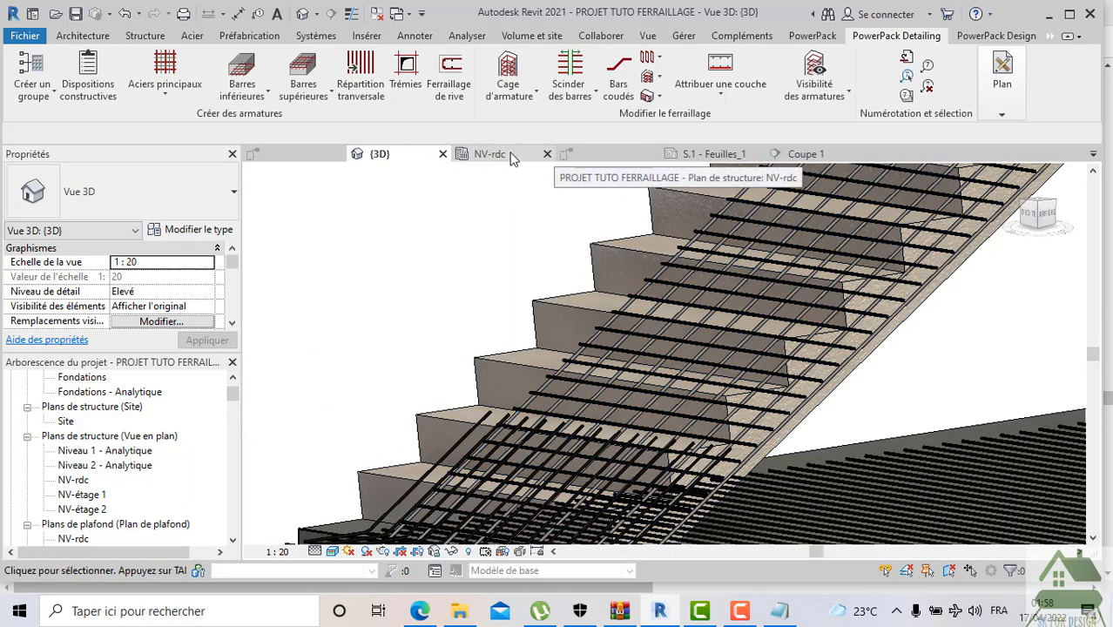
pyautogui.click(594, 156)
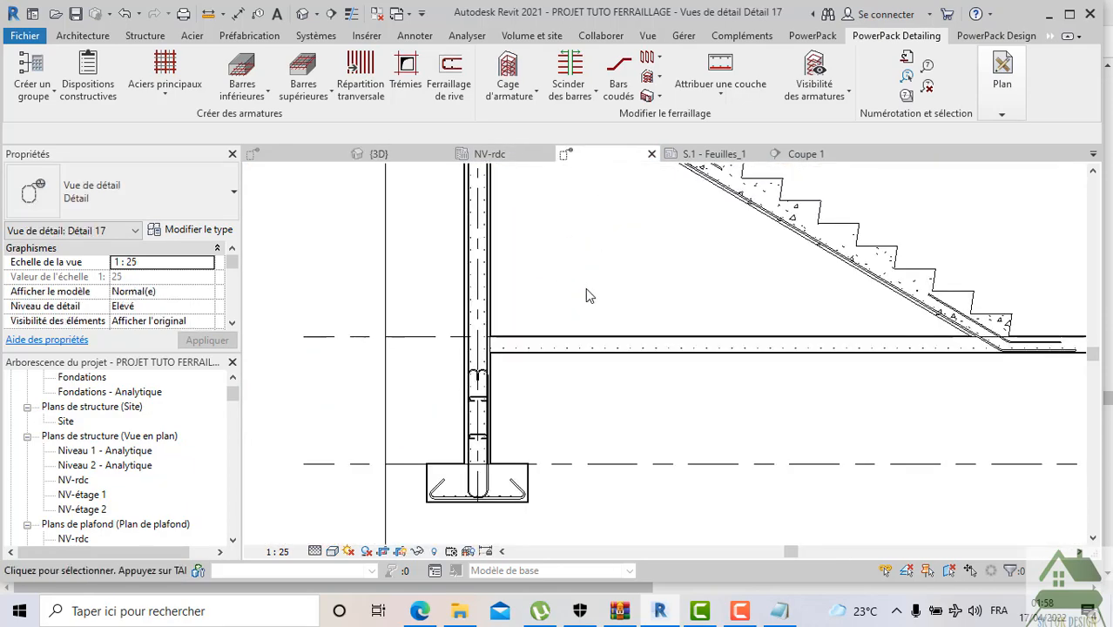
pyautogui.moveTo(645, 322); pyautogui.dragTo(596, 439, button='middle')
pyautogui.scroll(-2, 601, 396)
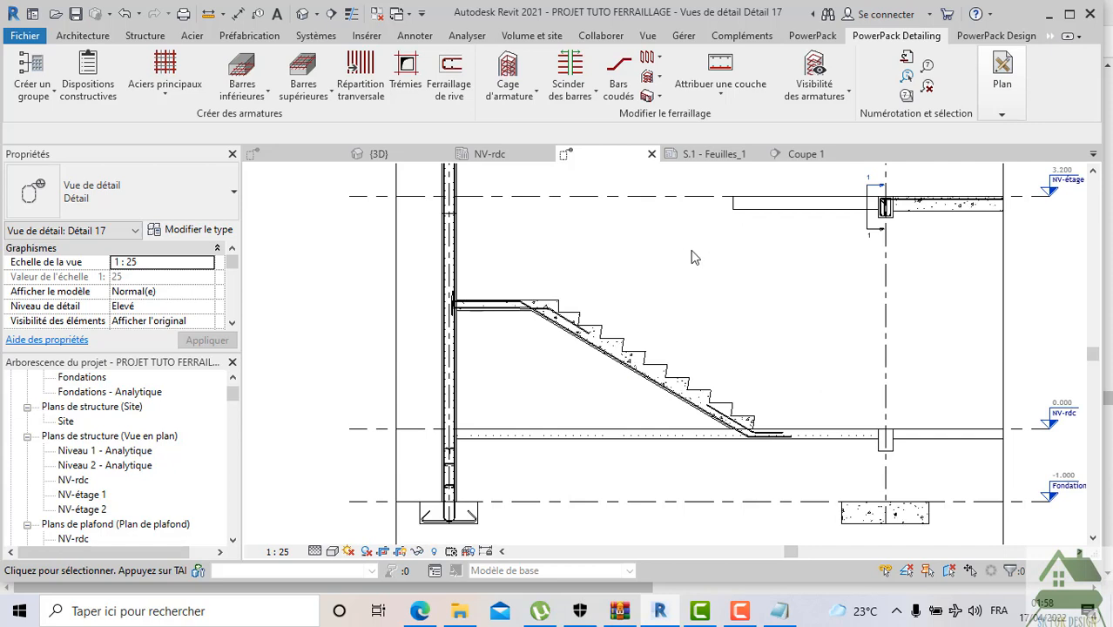
pyautogui.click(646, 36)
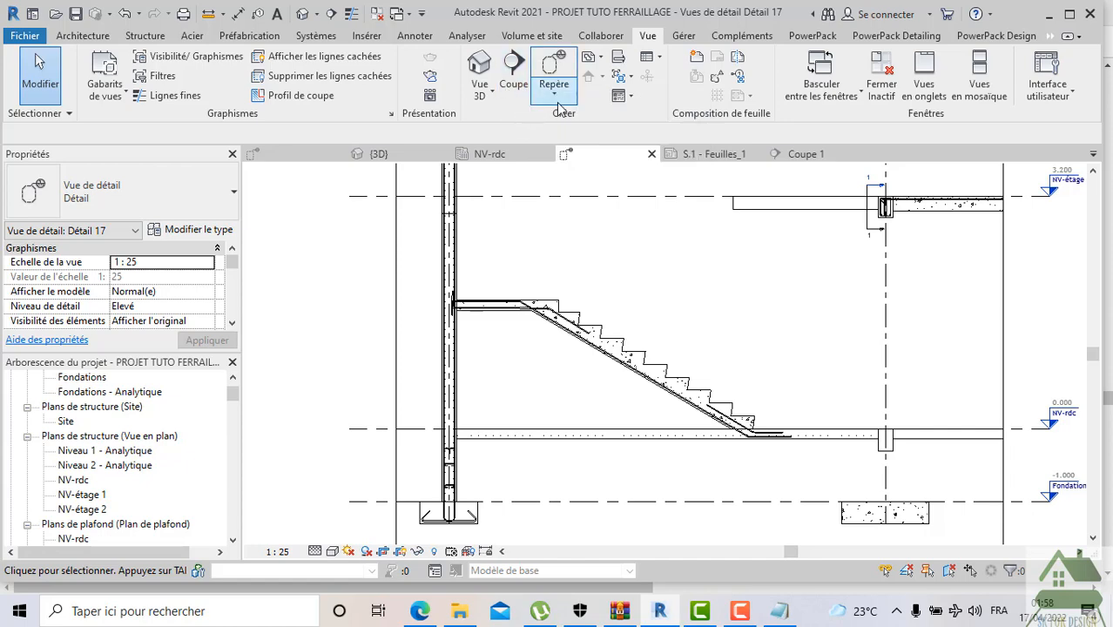
pyautogui.click(556, 96)
pyautogui.click(564, 118)
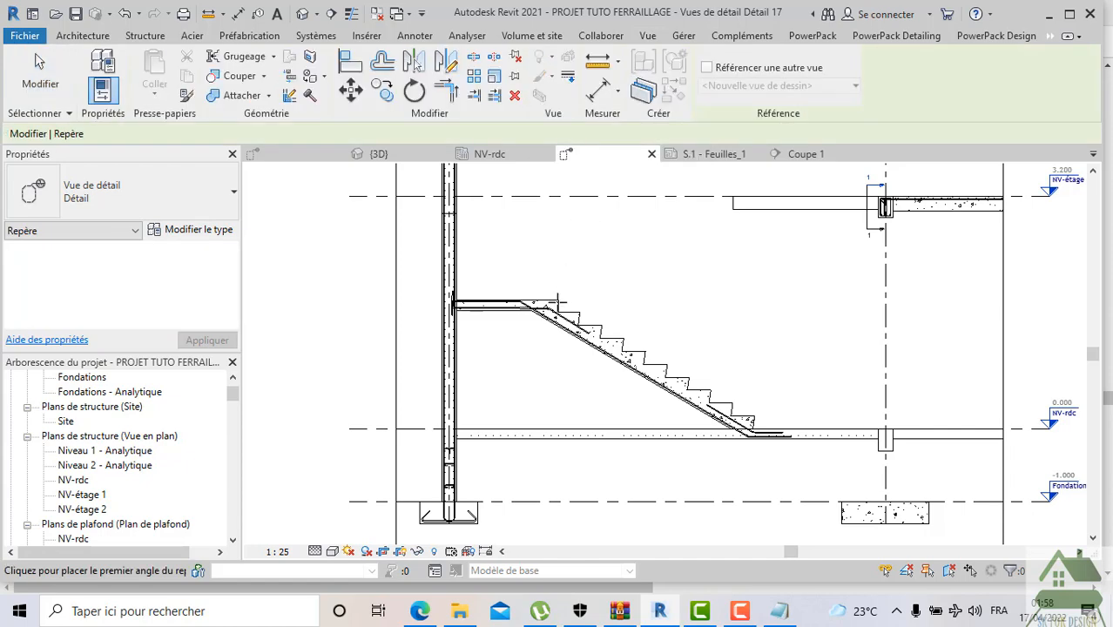
pyautogui.click(425, 261)
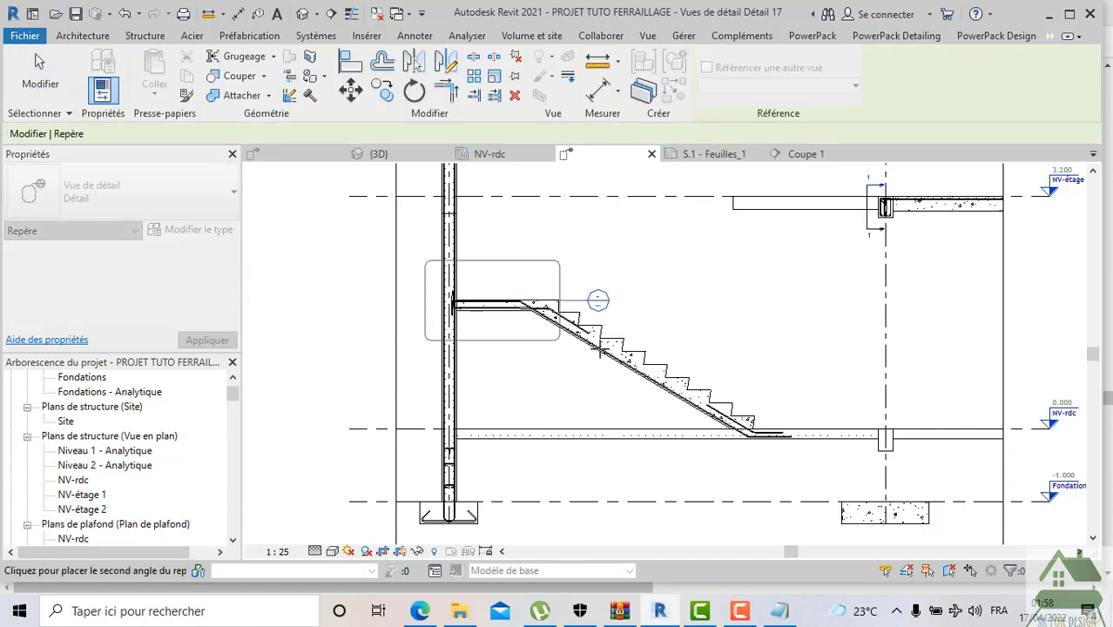
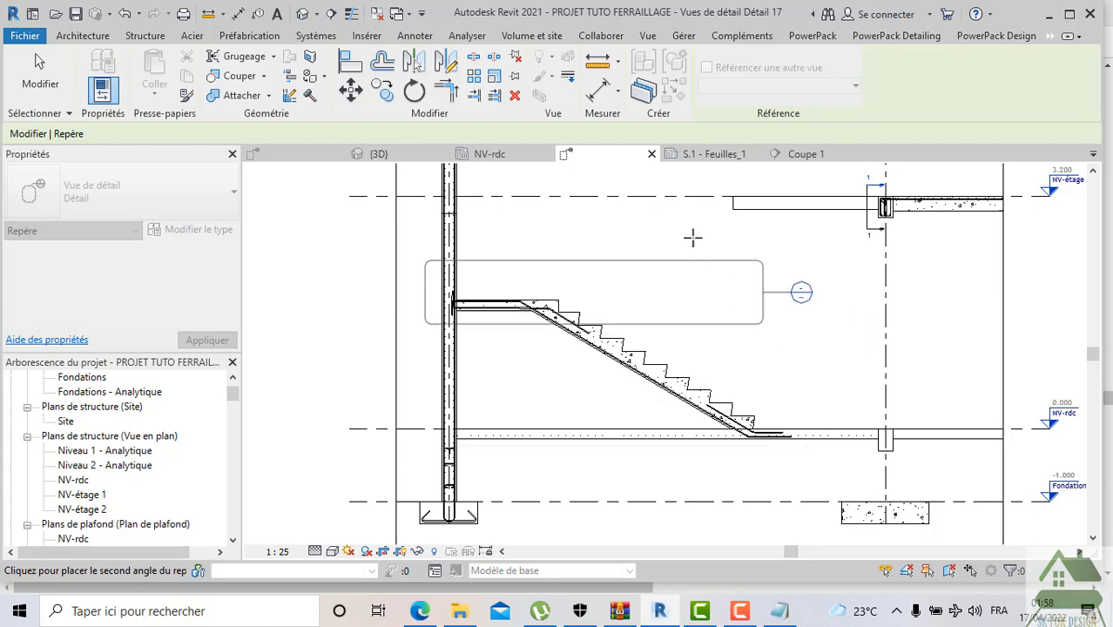
pyautogui.press('Escape')
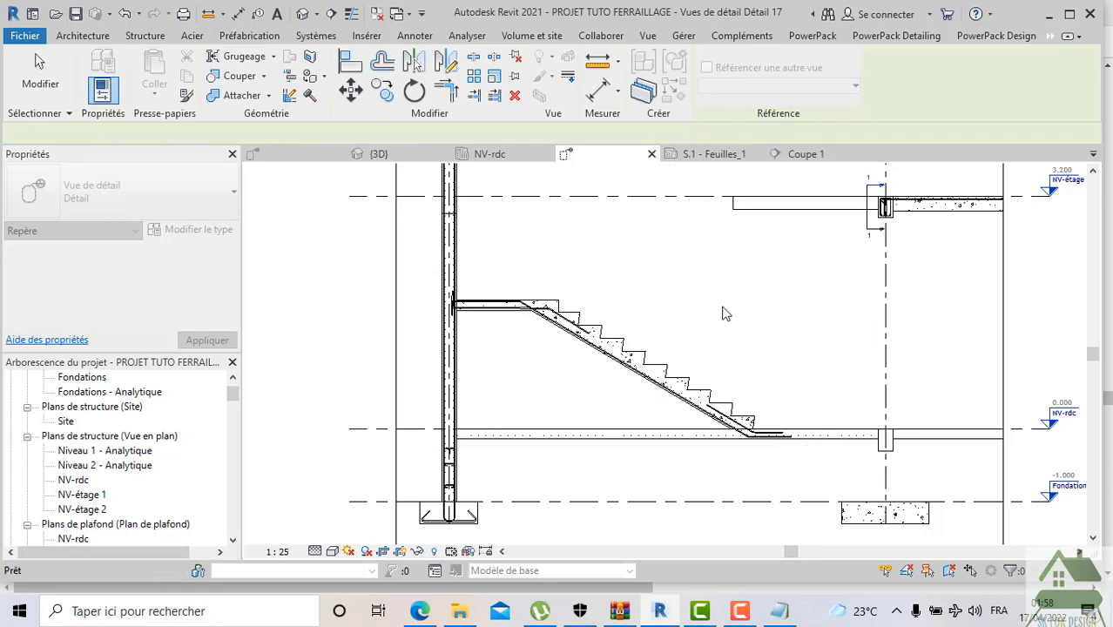
pyautogui.press('Escape')
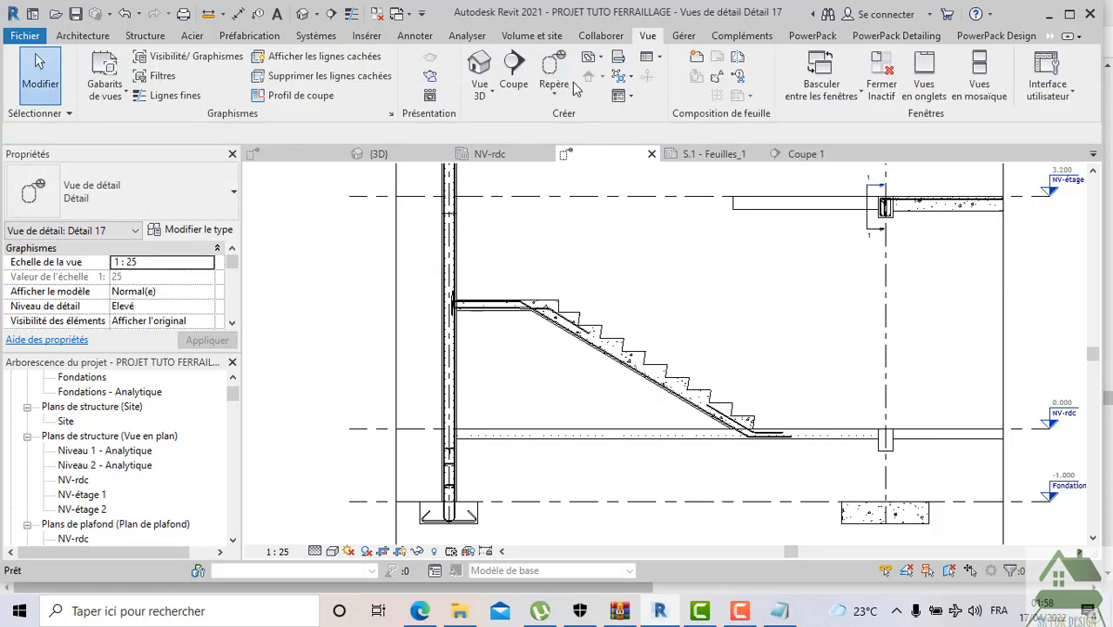
# Create a sketched callout enclosing the whole stair, about 5.38 m wide and 2.5 m high at the stair foot, with a sloped underside following the flight
pyautogui.click(557, 94)
pyautogui.click(582, 157)
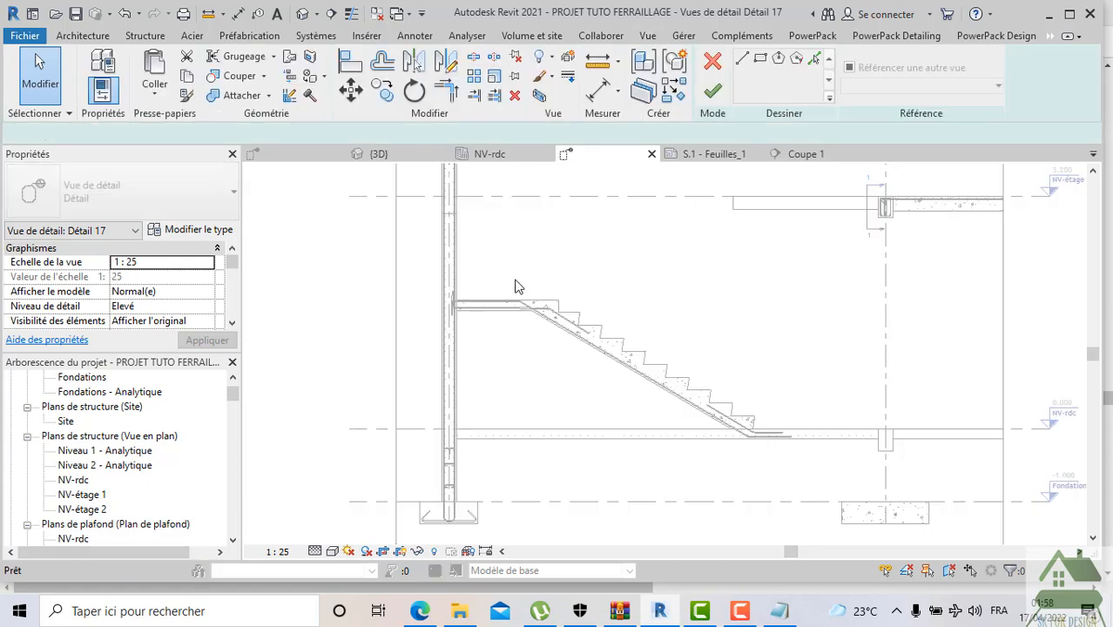
pyautogui.click(601, 279)
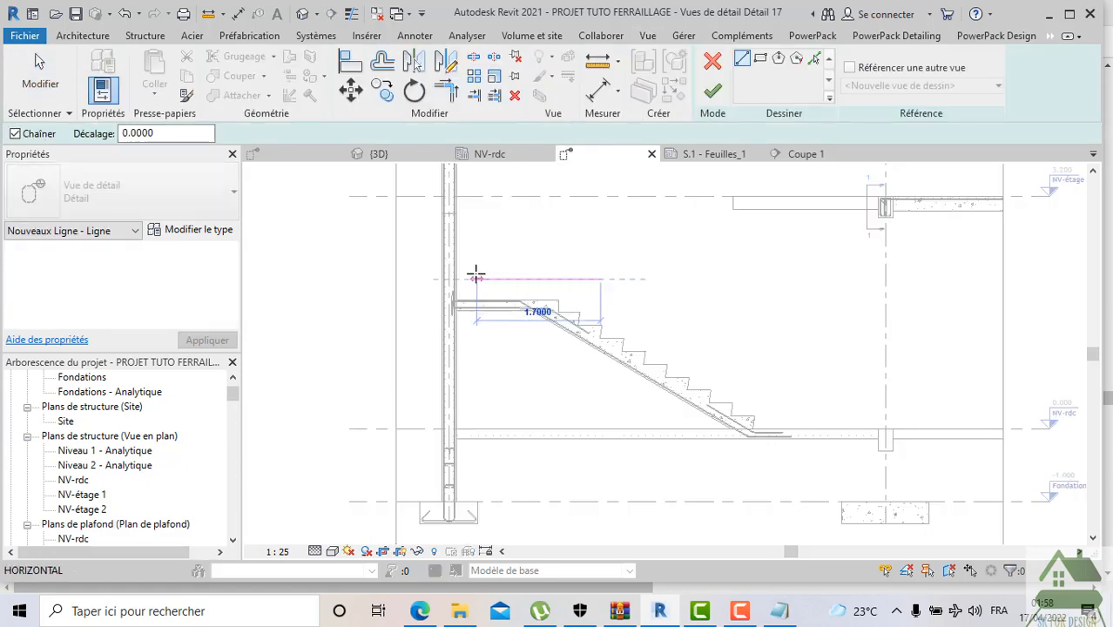
pyautogui.click(432, 279)
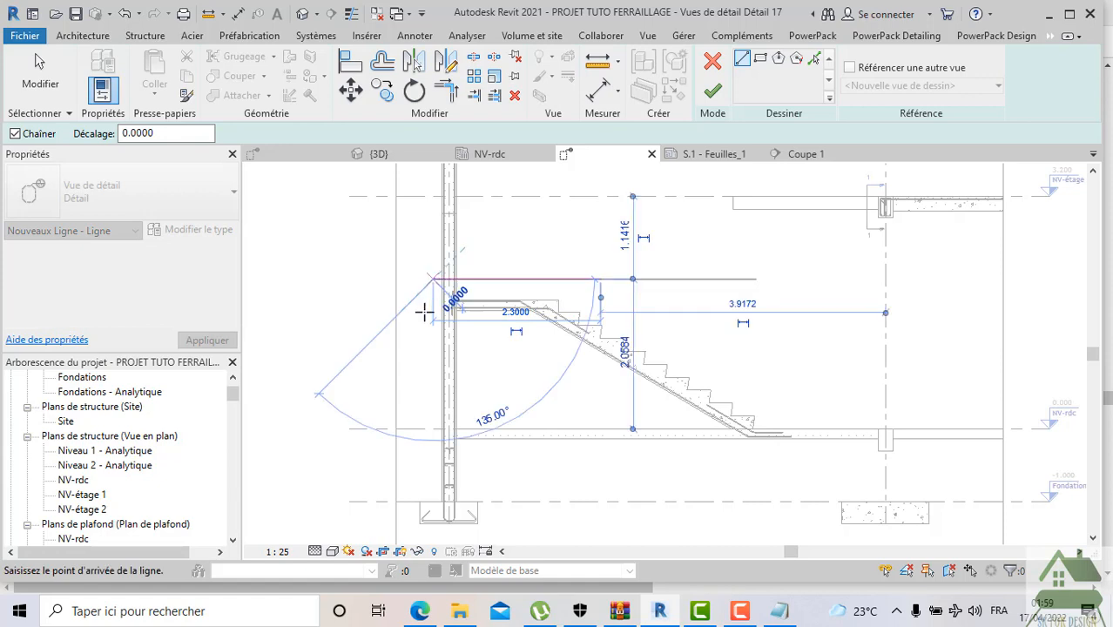
pyautogui.click(471, 350)
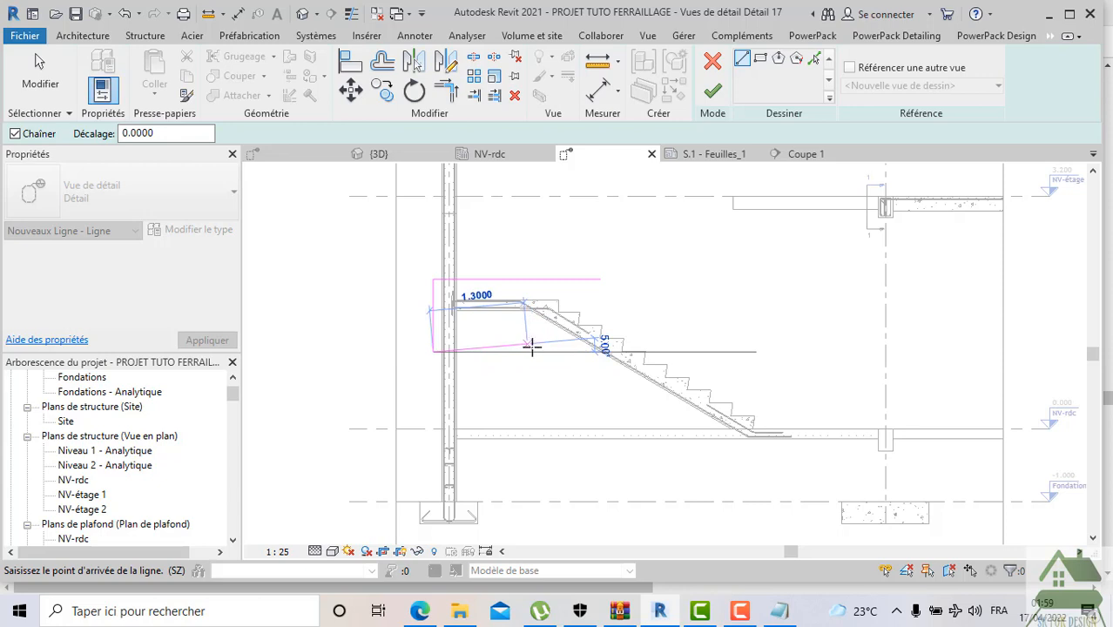
pyautogui.click(543, 351)
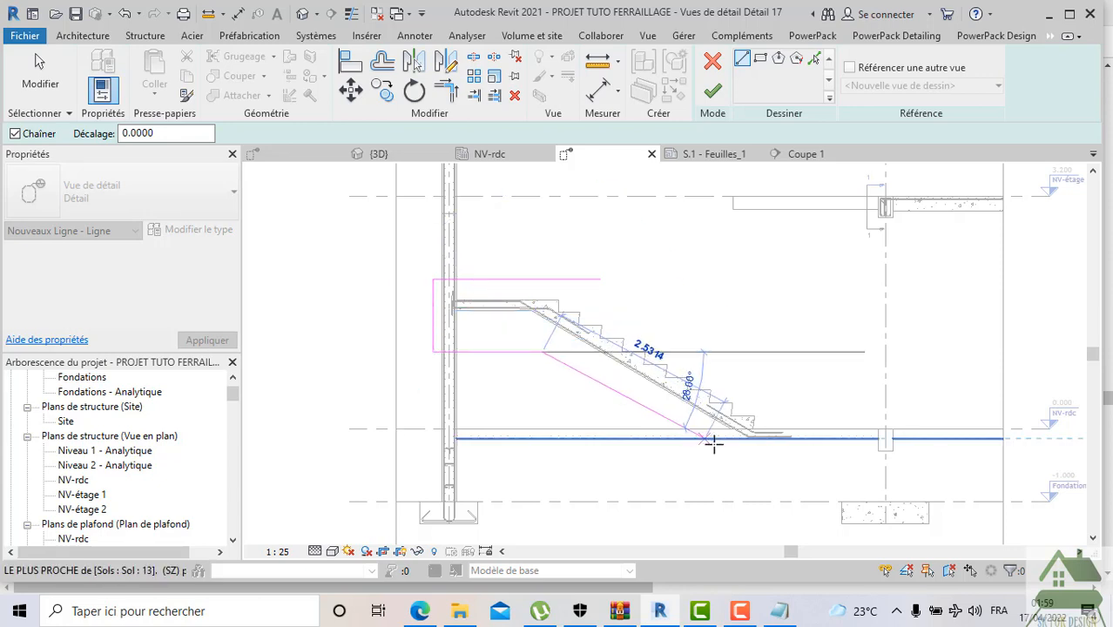
pyautogui.click(788, 461)
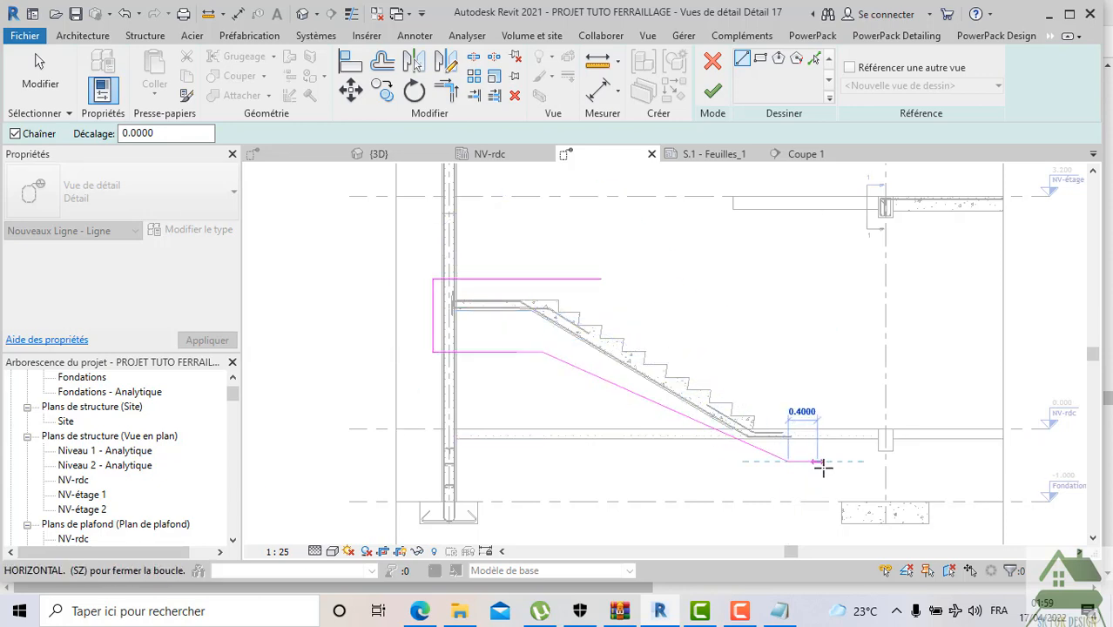
pyautogui.click(825, 465)
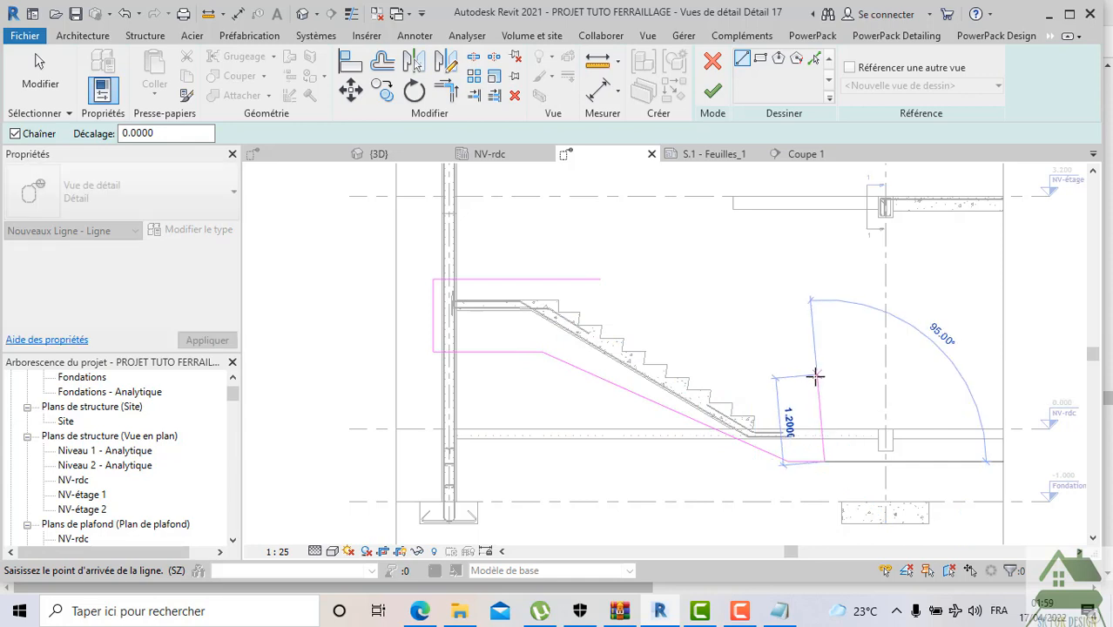
pyautogui.click(825, 279)
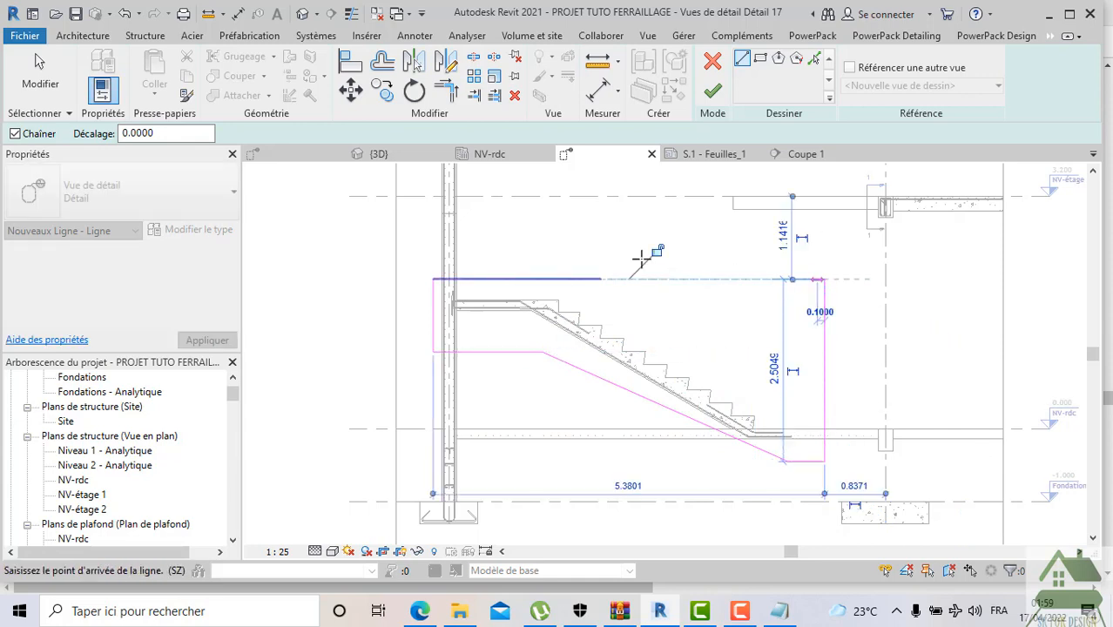
pyautogui.click(608, 279)
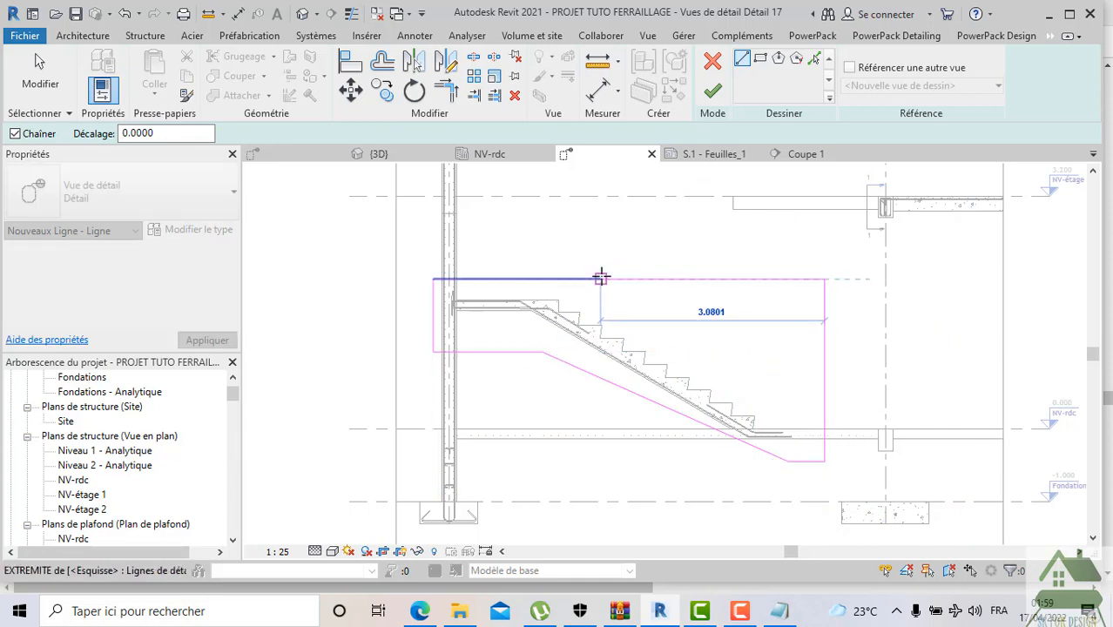
pyautogui.click(712, 91)
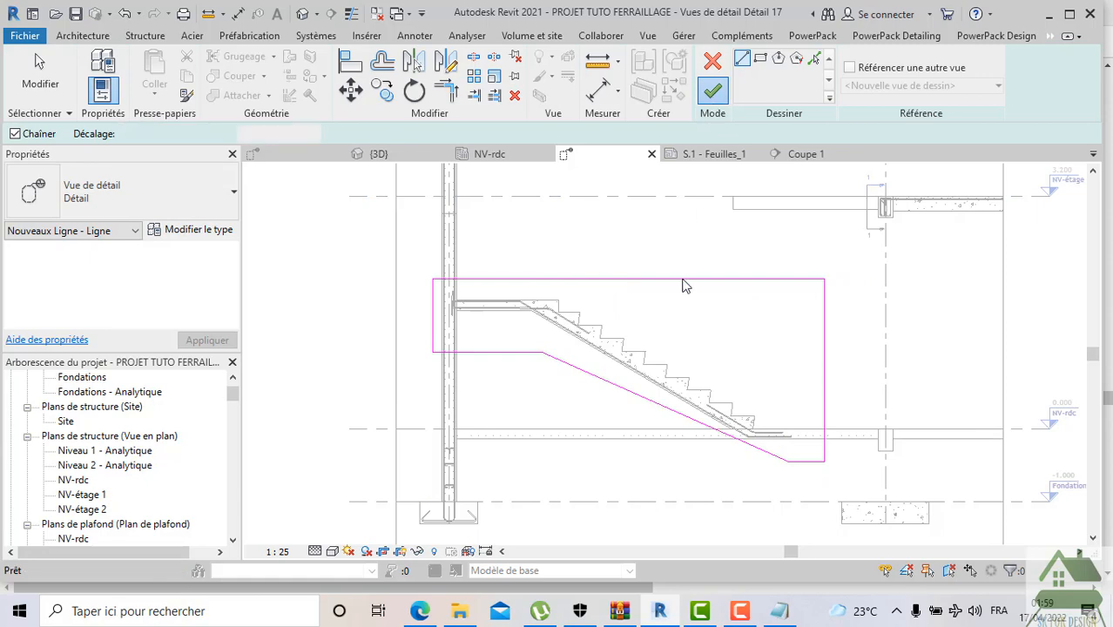
# Open the new stair callout's detail view and hide its crop region outline, keeping the view cropped
pyautogui.click(844, 386)
pyautogui.doubleClick(863, 371)
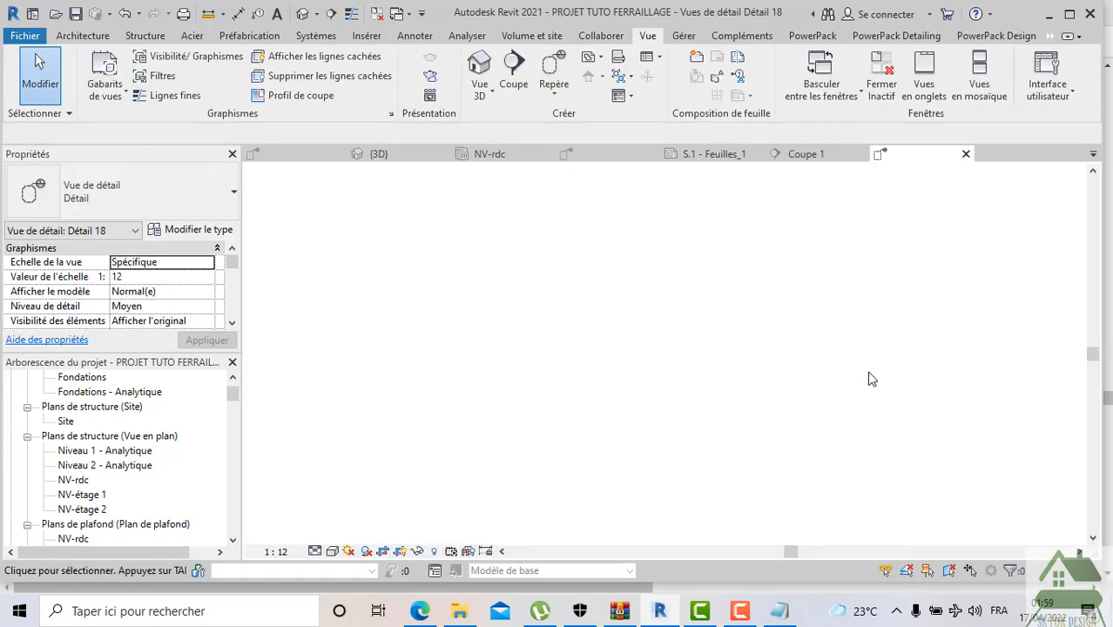
pyautogui.scroll(1, 452, 391)
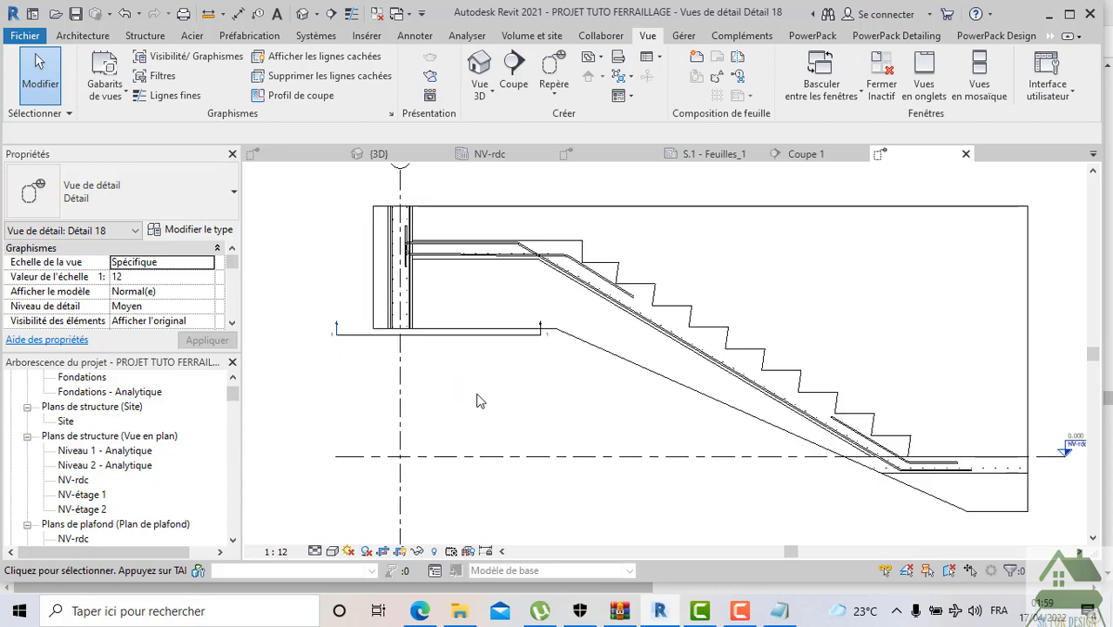
pyautogui.scroll(-2, 475, 391)
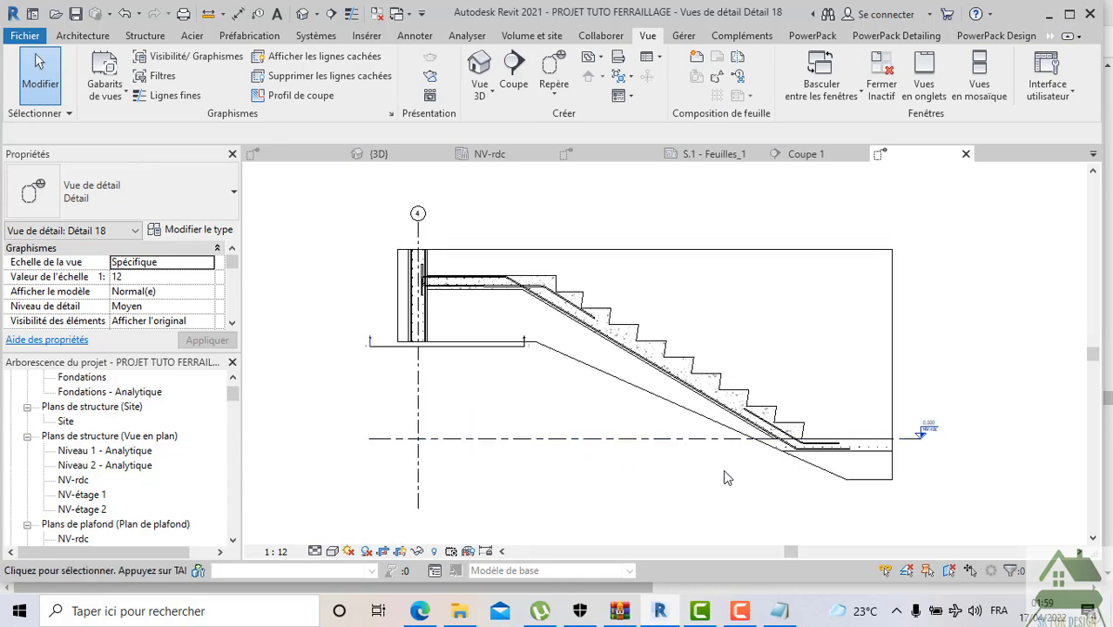
pyautogui.scroll(2, 707, 447)
pyautogui.scroll(-2, 615, 376)
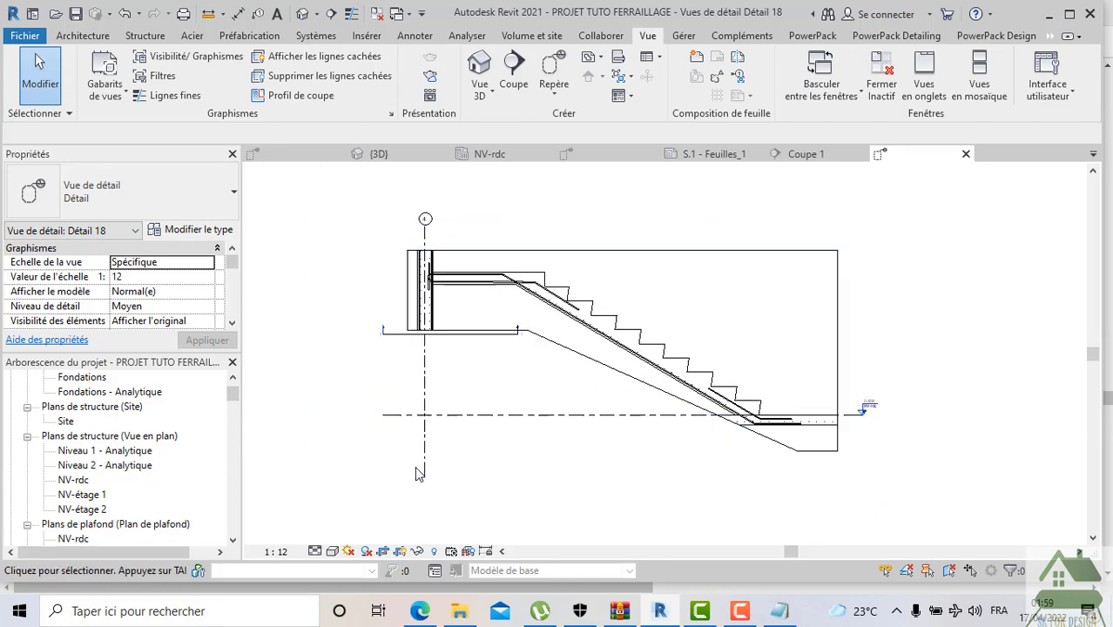
pyautogui.click(384, 552)
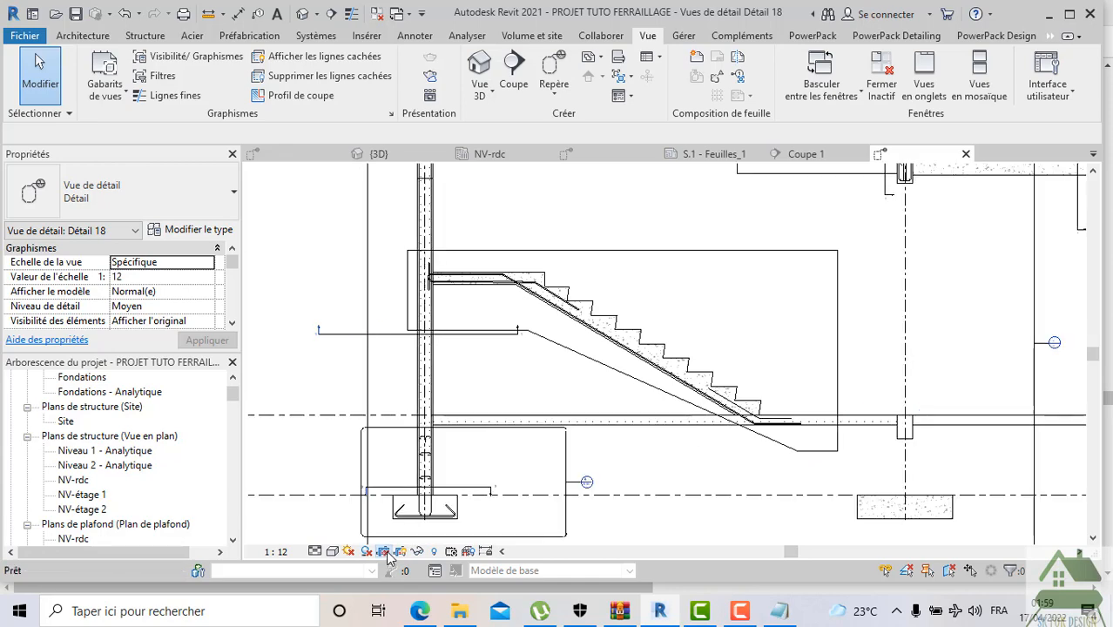
pyautogui.click(386, 551)
pyautogui.click(400, 552)
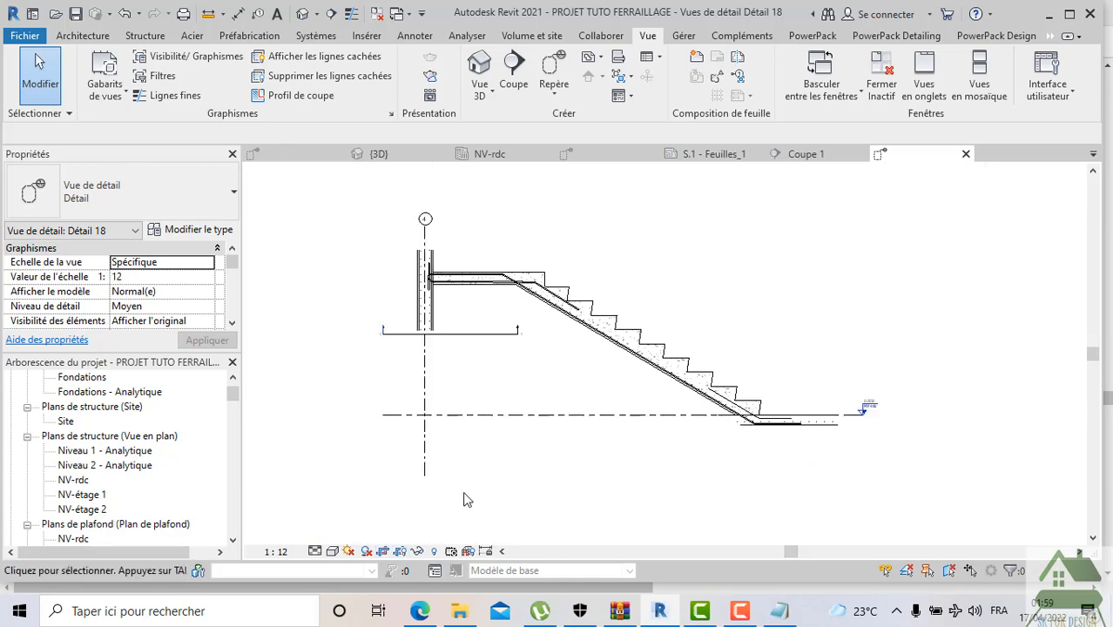
# Examine the landing, flight and stair foot reinforcement in Détail 18, including the floor slab's cropped edge
pyautogui.scroll(2, 600, 460)
pyautogui.scroll(5, 432, 261)
pyautogui.moveTo(453, 300); pyautogui.dragTo(449, 359, button='middle')
pyautogui.scroll(-2, 450, 359)
pyautogui.scroll(-1, 442, 310)
pyautogui.scroll(-1, 455, 315)
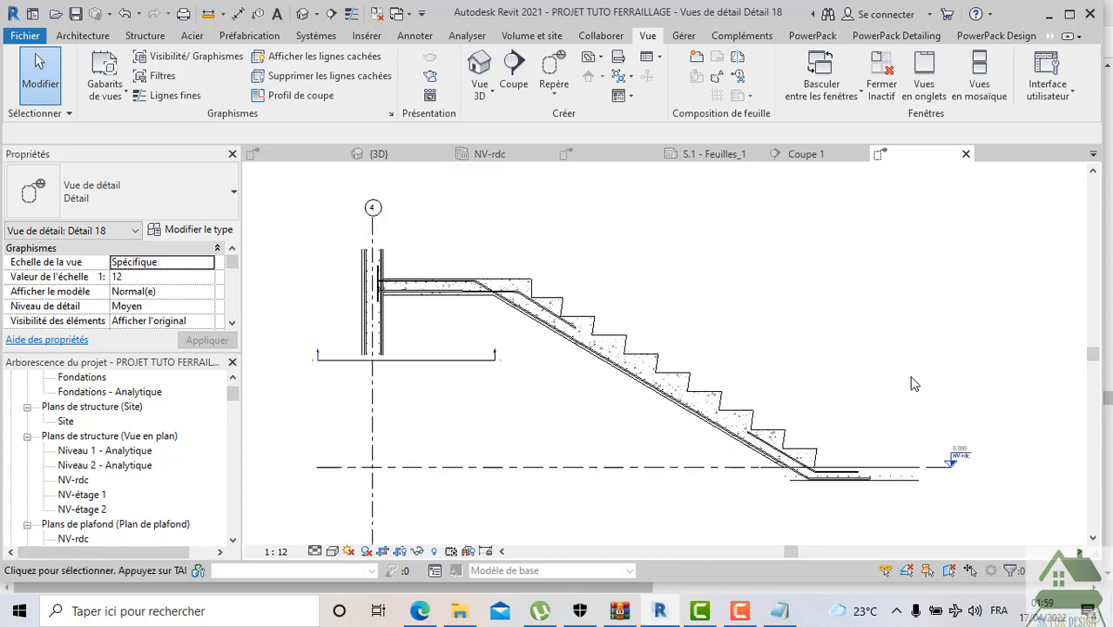
pyautogui.scroll(4, 865, 505)
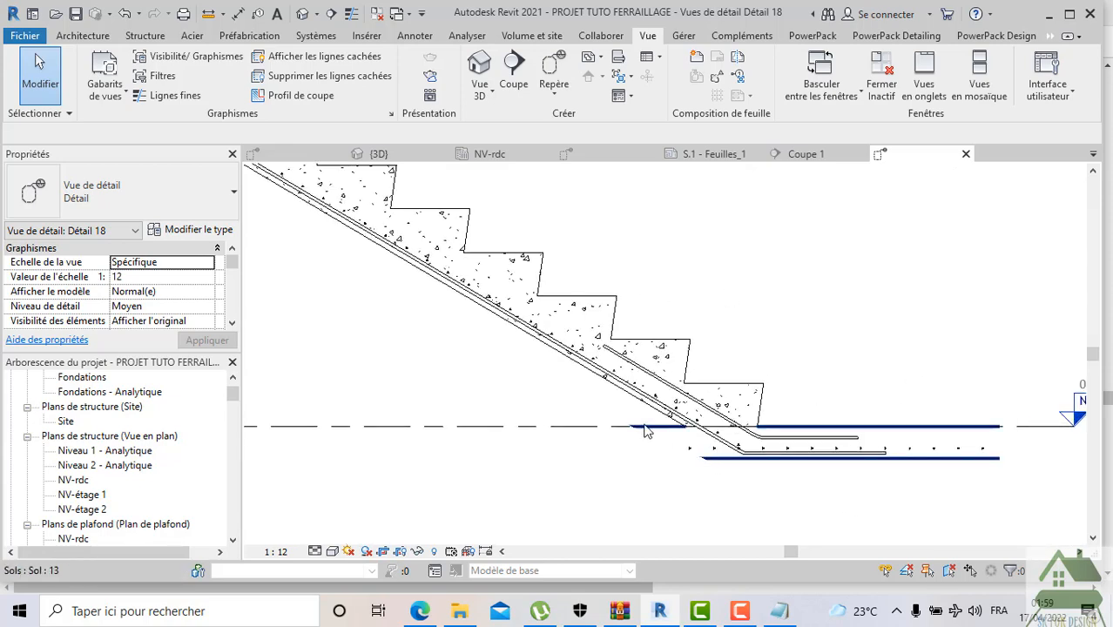
pyautogui.scroll(-2, 643, 430)
pyautogui.scroll(-1, 868, 482)
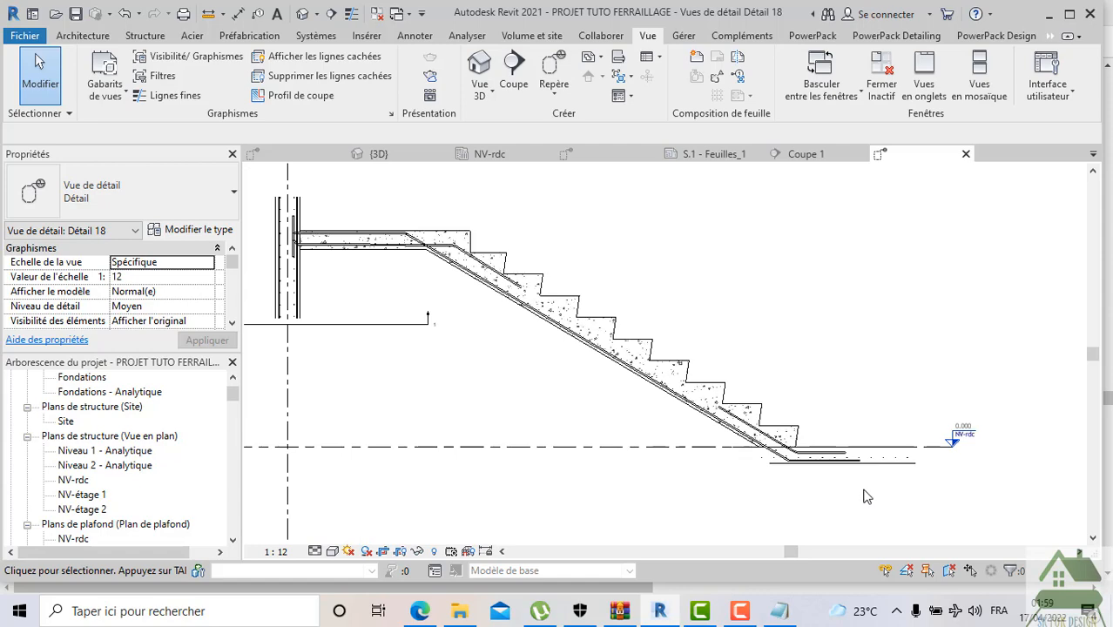
pyautogui.scroll(2, 867, 495)
pyautogui.scroll(-3, 861, 475)
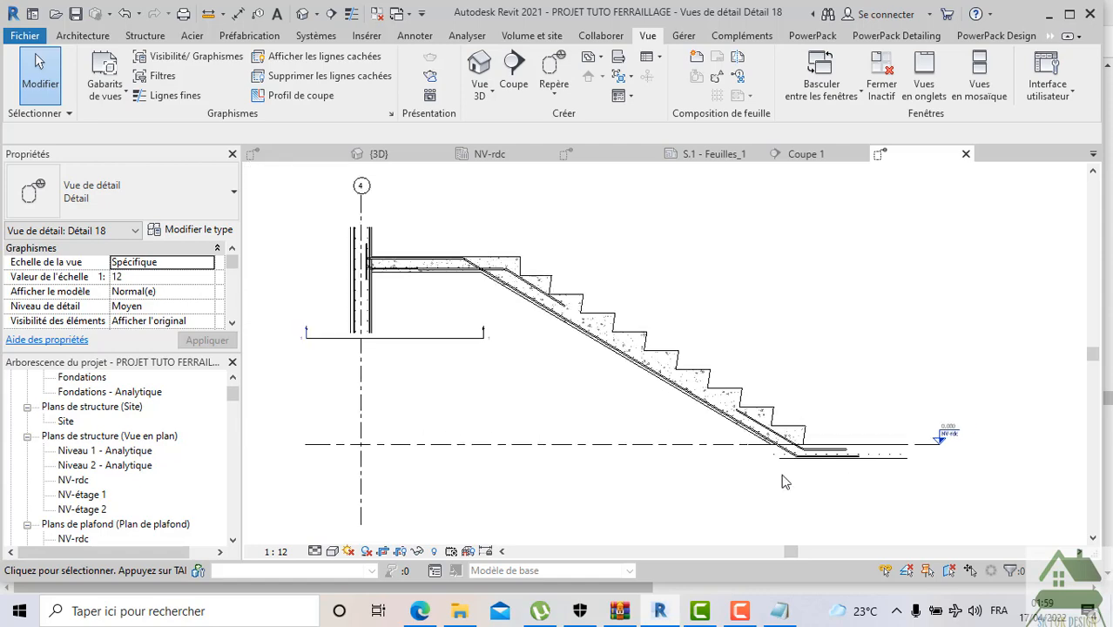
pyautogui.scroll(3, 756, 476)
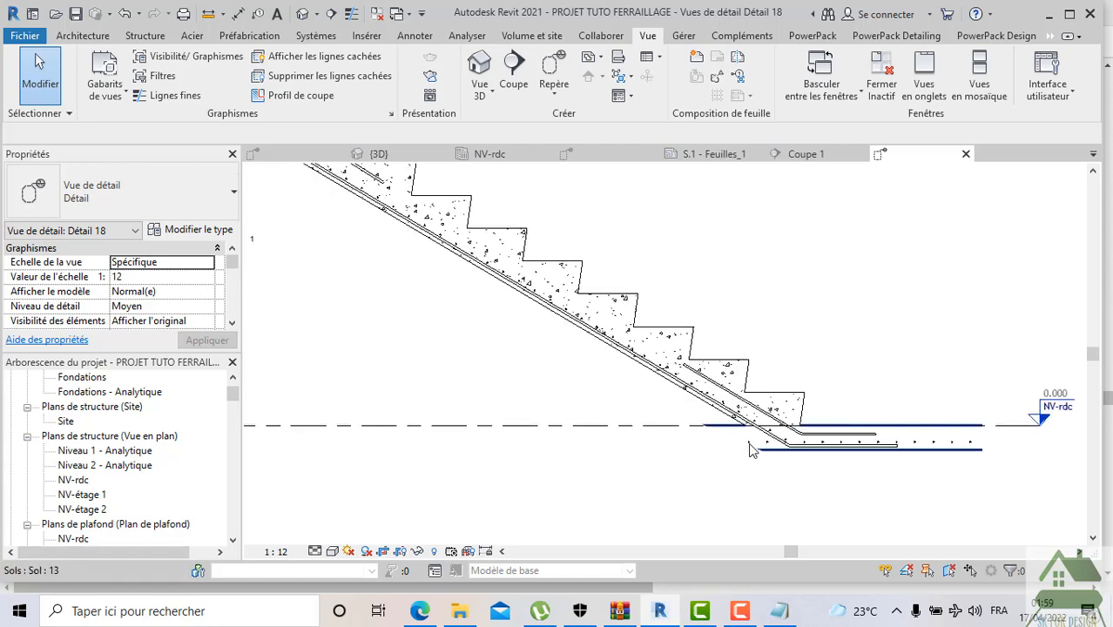
pyautogui.click(720, 451)
pyautogui.scroll(-1, 724, 460)
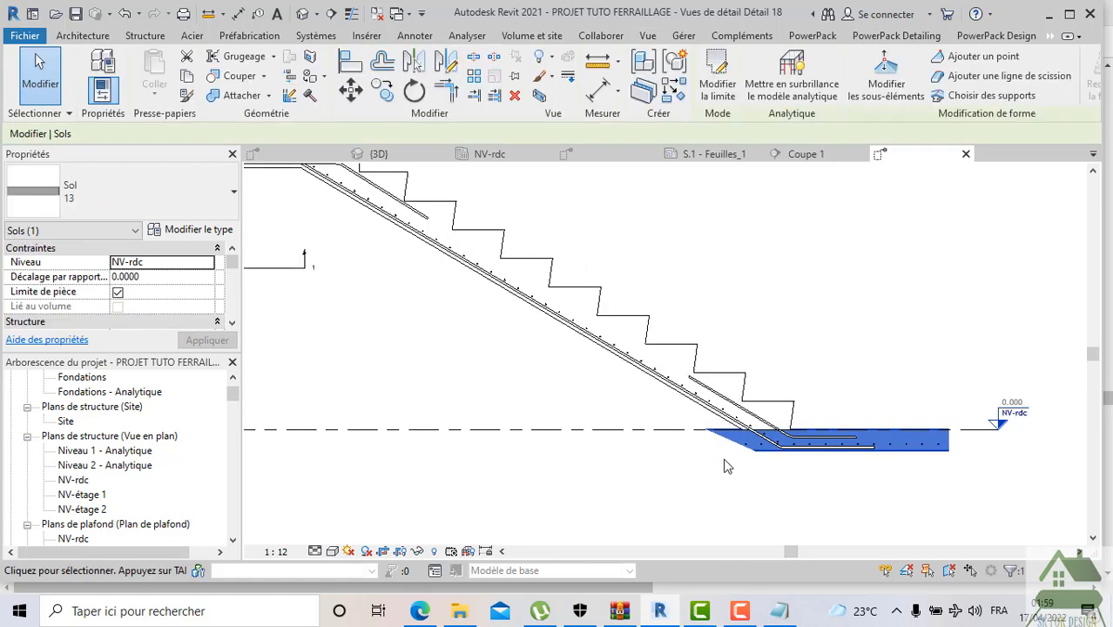
pyautogui.press('Escape')
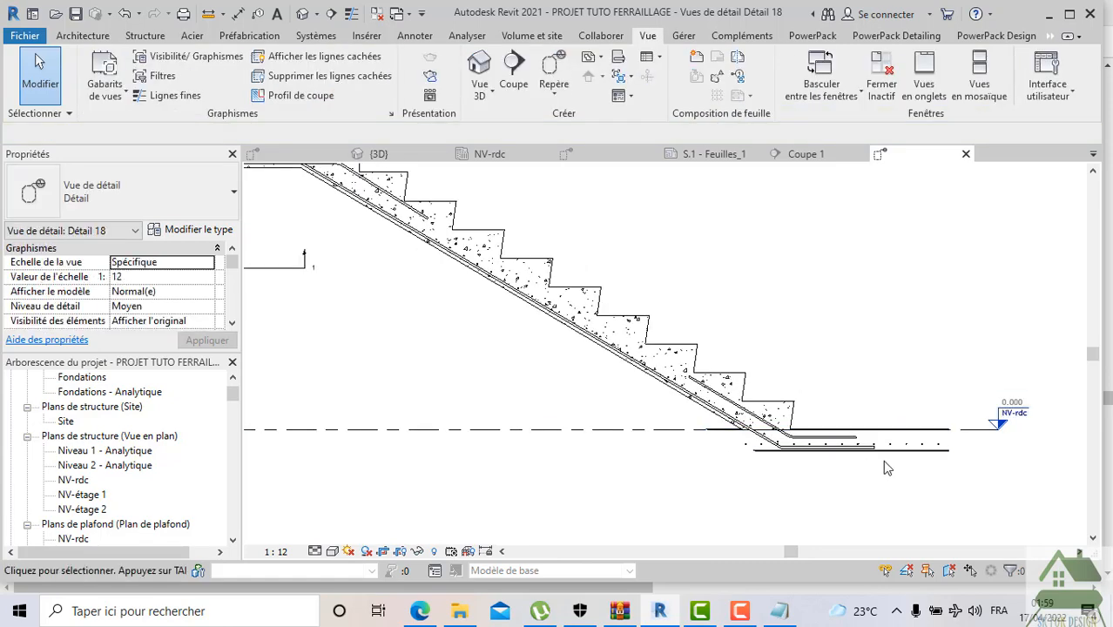
pyautogui.scroll(-3, 883, 462)
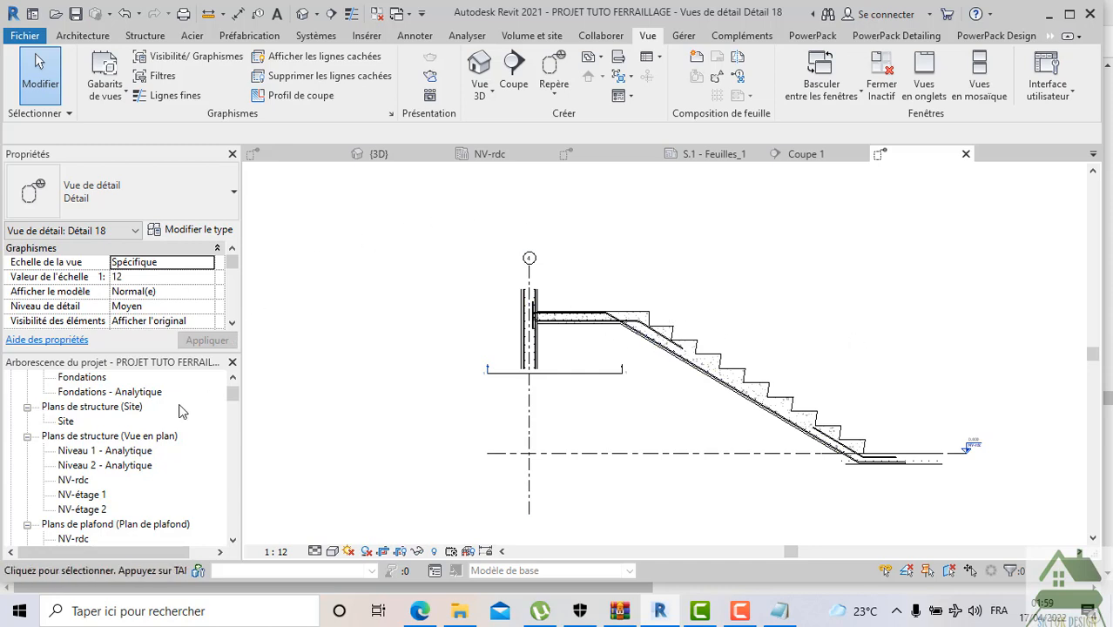
# Create a new sheet in the project with the Métrique A4 title block
pyautogui.scroll(-7, 127, 453)
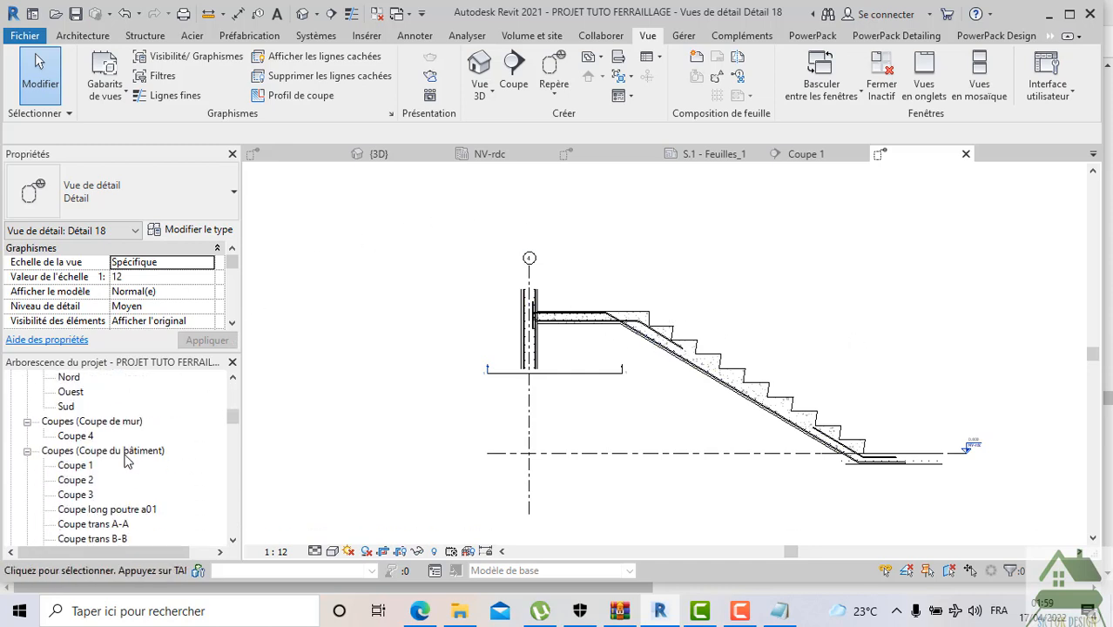
pyautogui.scroll(-10, 127, 459)
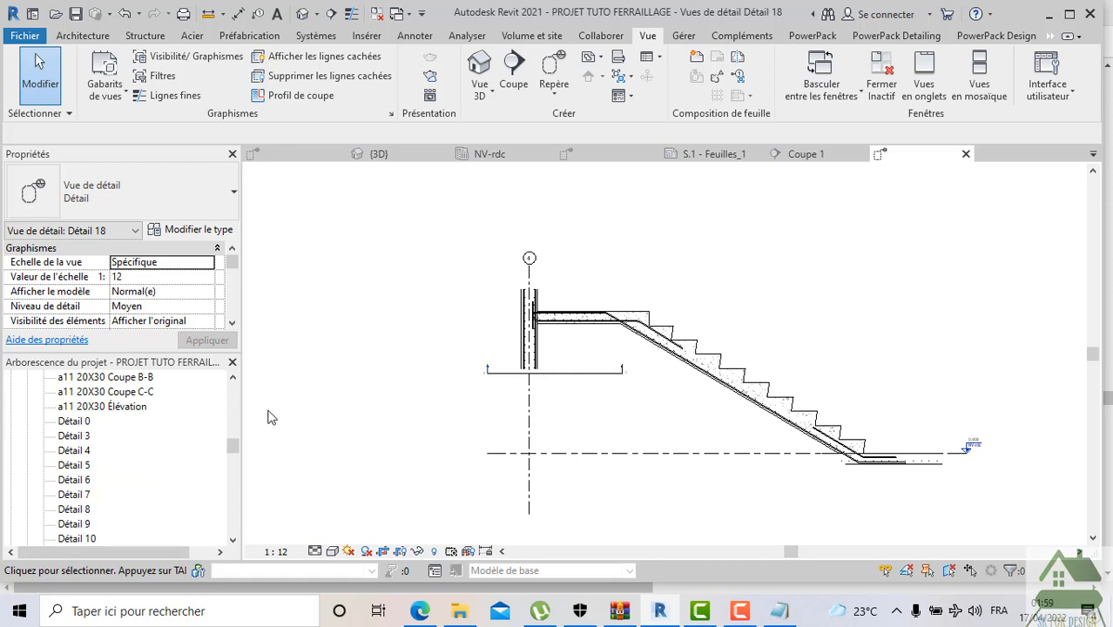
pyautogui.scroll(-8, 127, 449)
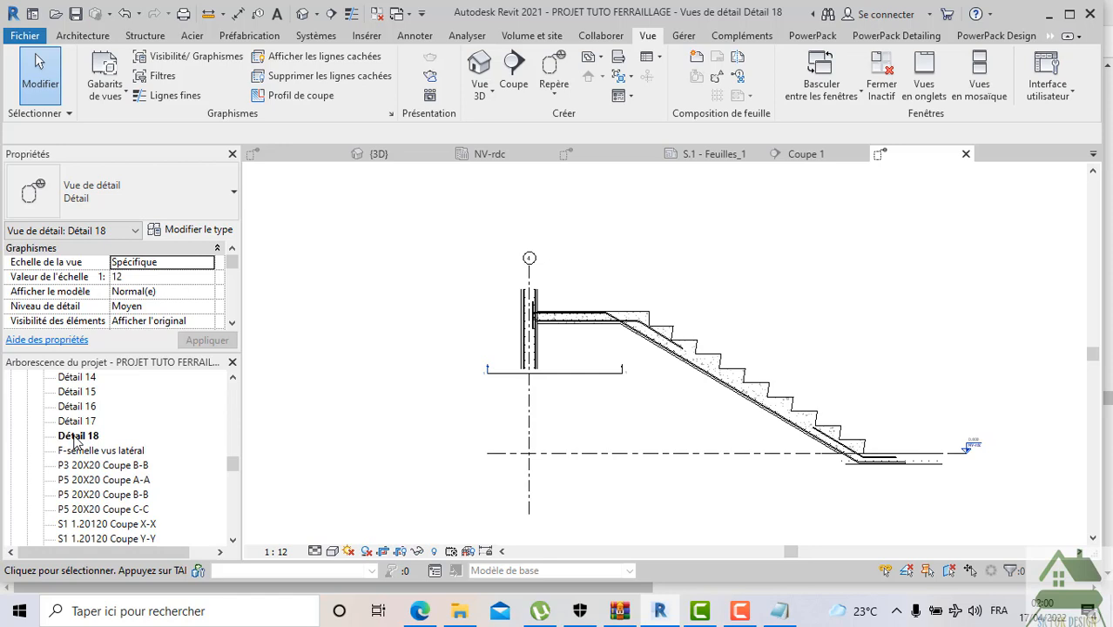
pyautogui.scroll(-10, 107, 471)
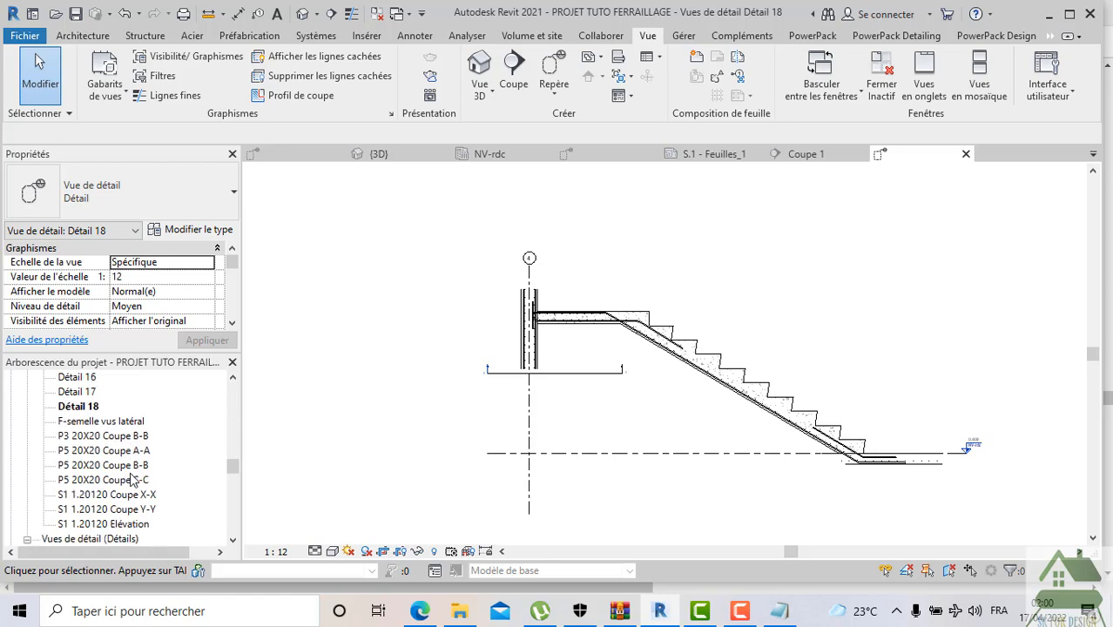
pyautogui.scroll(-12, 129, 468)
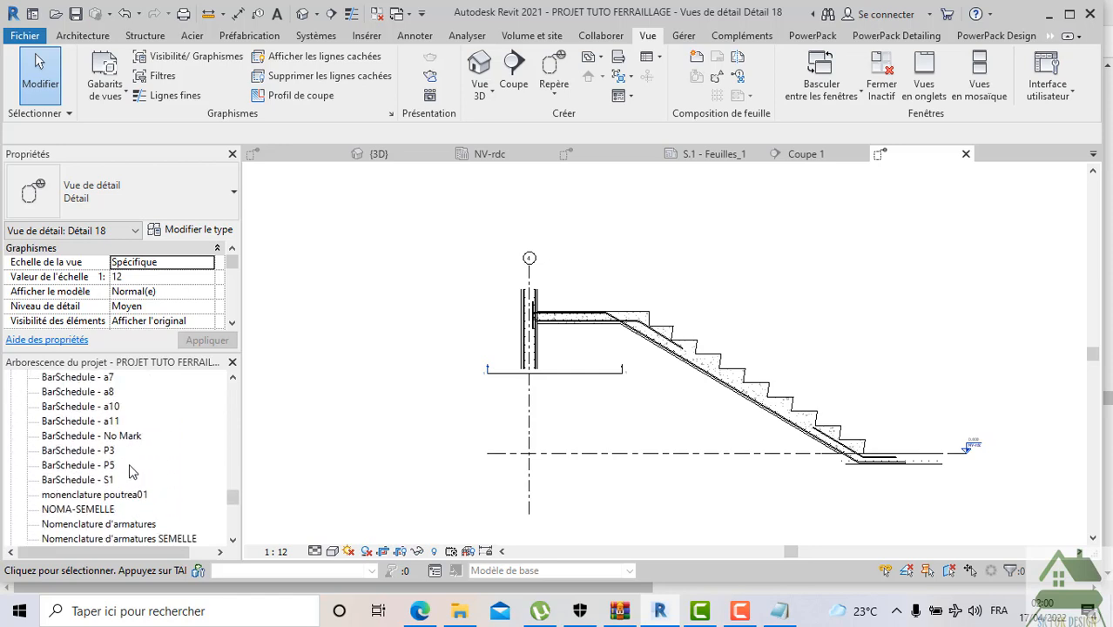
pyautogui.scroll(-5, 167, 451)
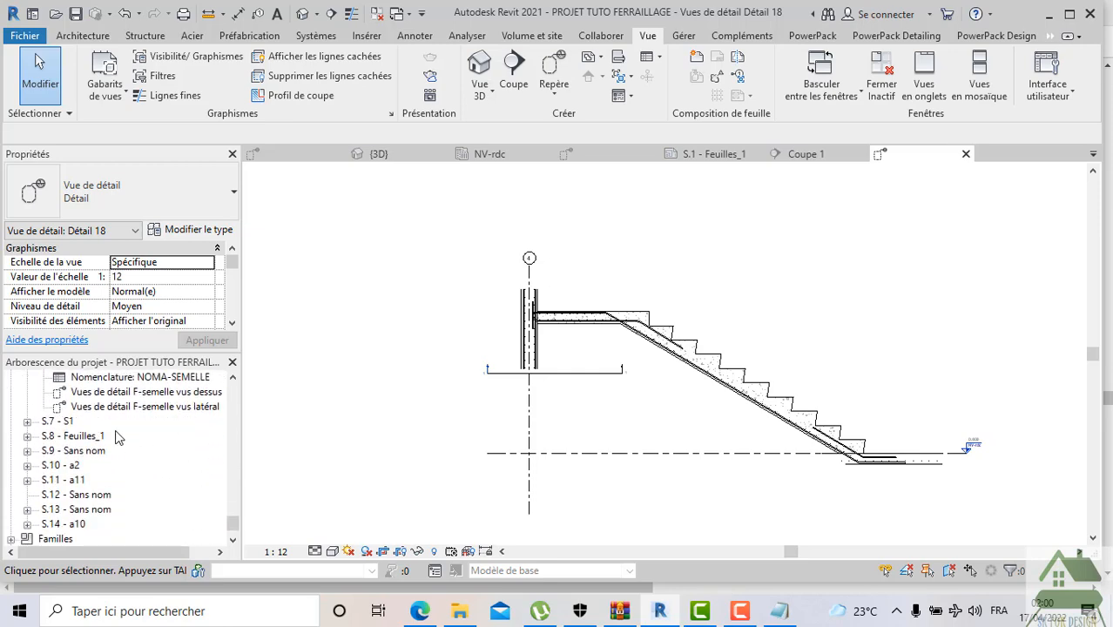
pyautogui.scroll(2, 75, 475)
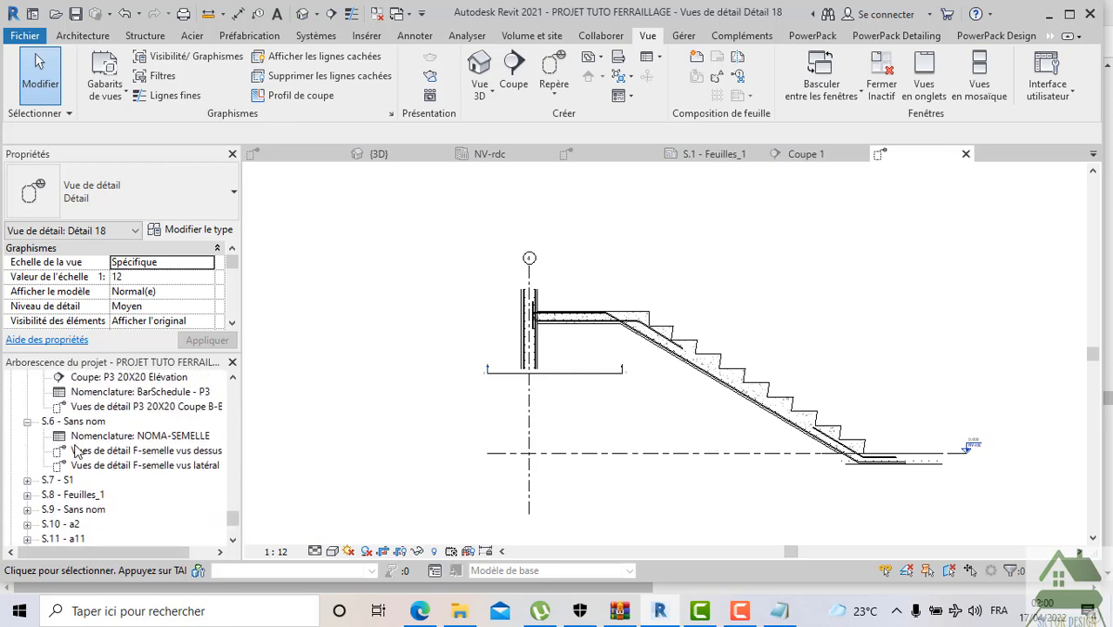
pyautogui.scroll(3, 78, 441)
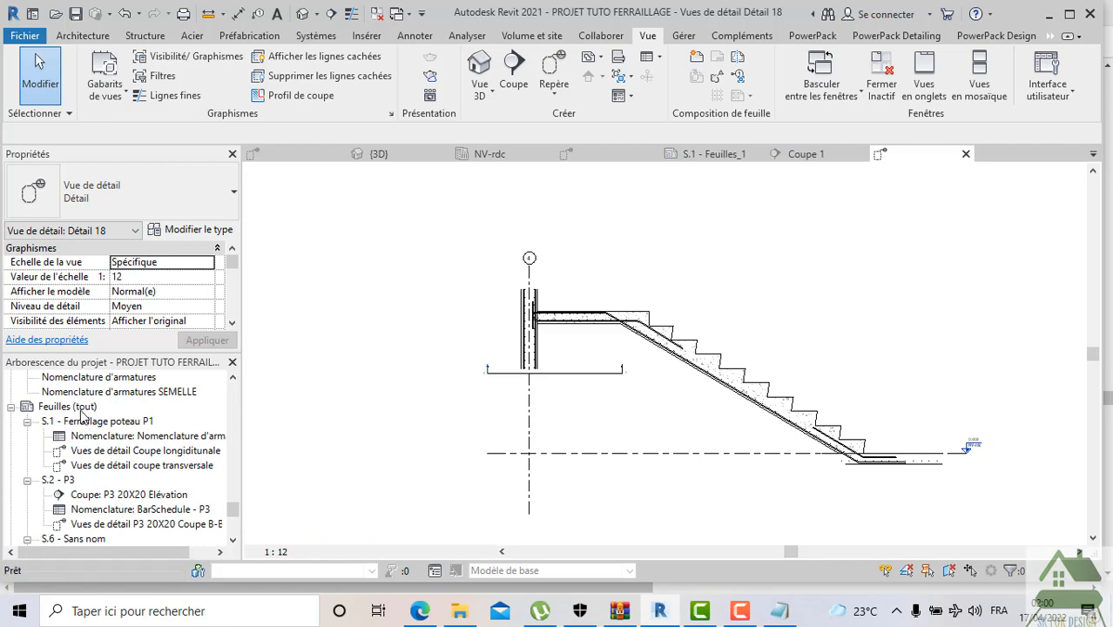
pyautogui.rightClick(82, 416)
pyautogui.click(85, 421)
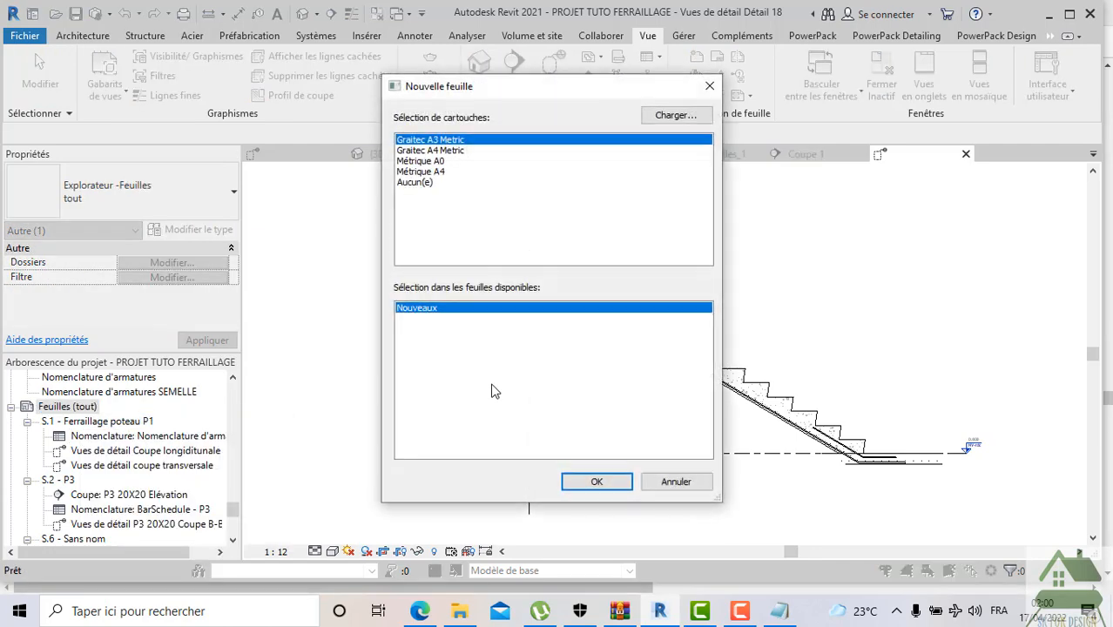
pyautogui.click(445, 173)
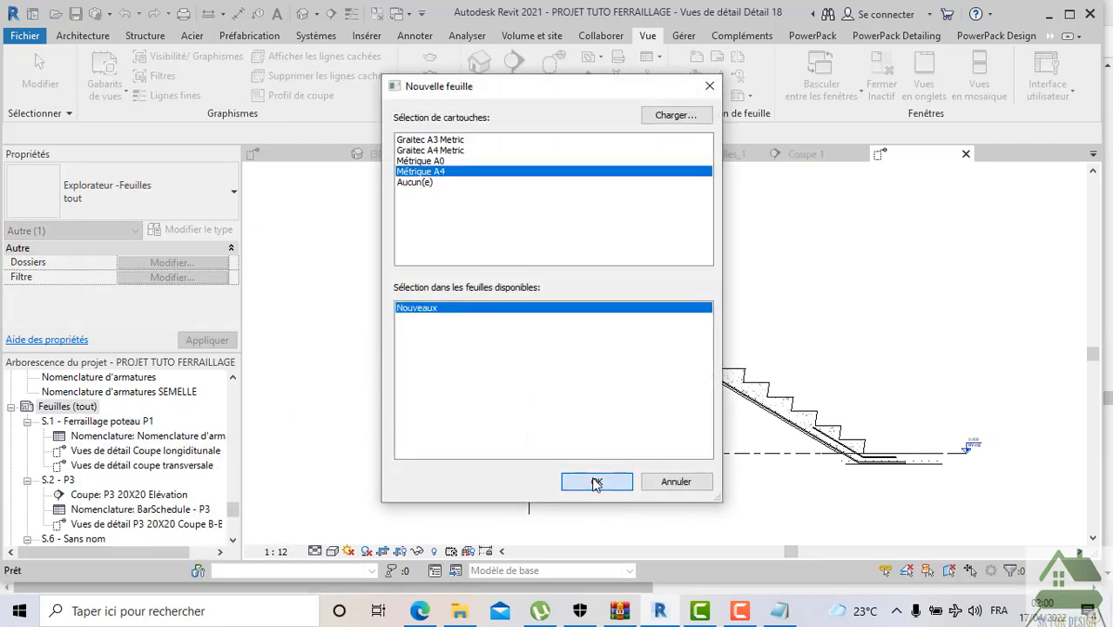
pyautogui.click(596, 482)
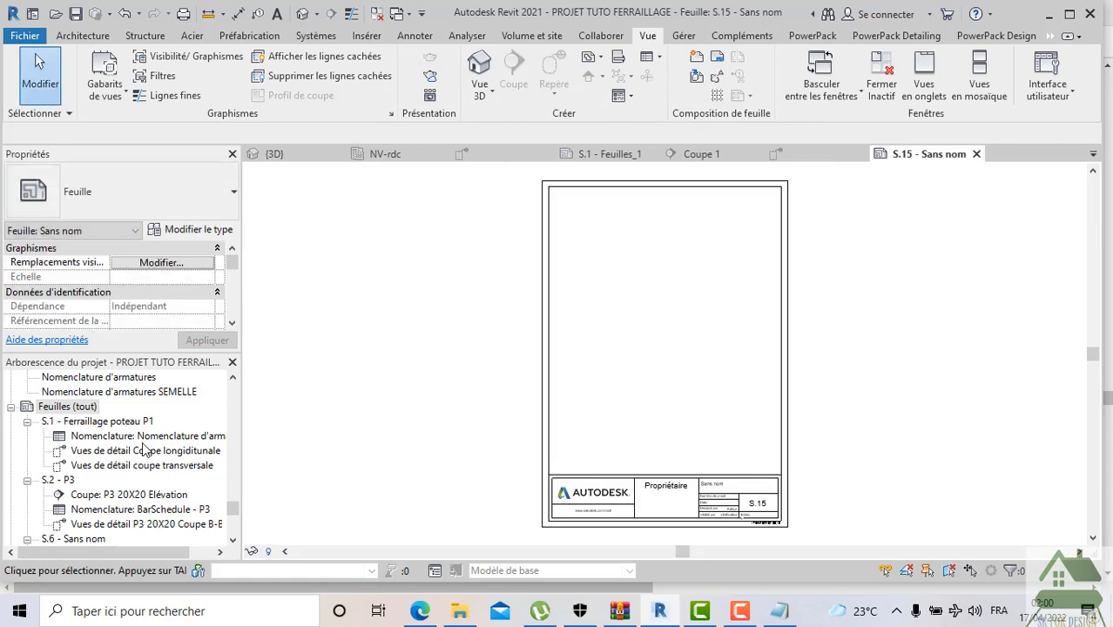
# Place the Détail 18 view on the new sheet S.15
pyautogui.scroll(7, 141, 449)
pyautogui.scroll(6, 141, 448)
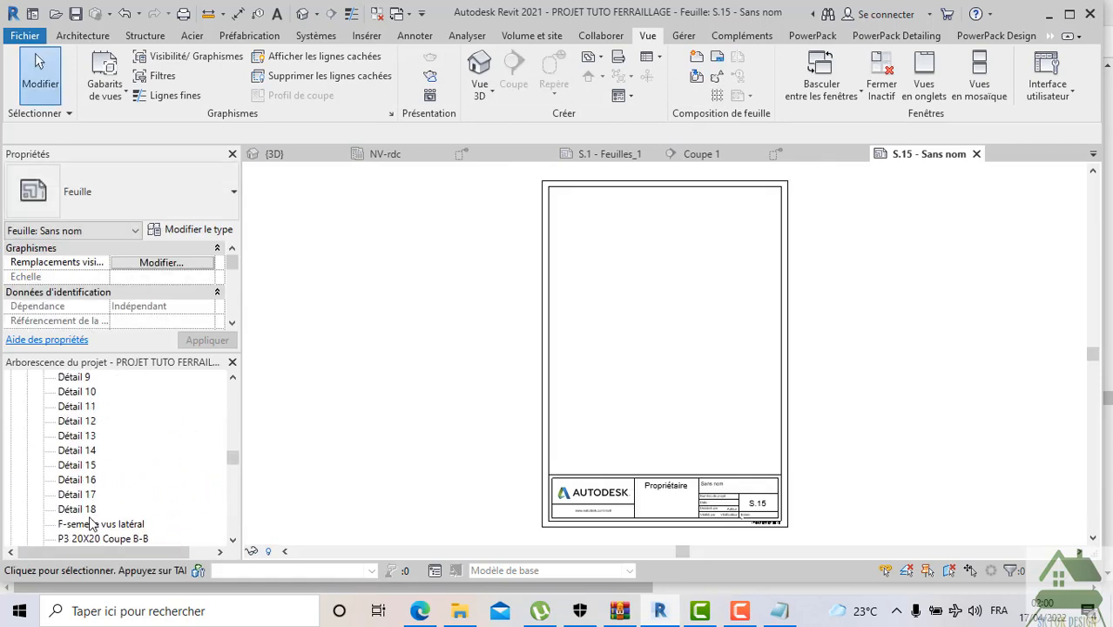
pyautogui.click(82, 511)
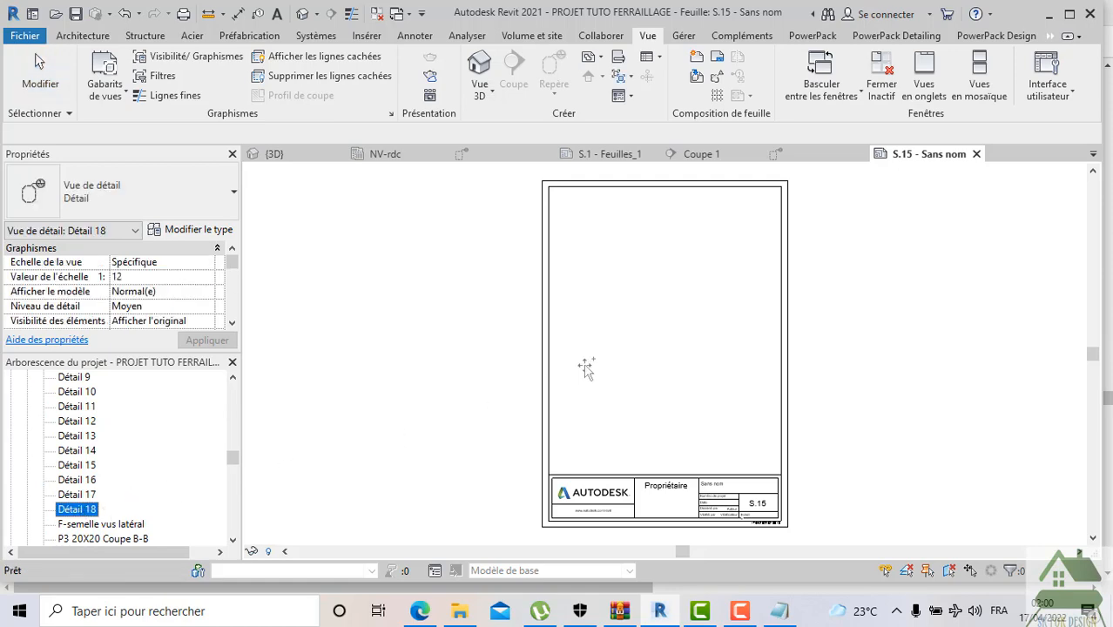
pyautogui.moveTo(80, 510); pyautogui.dragTo(649, 344)
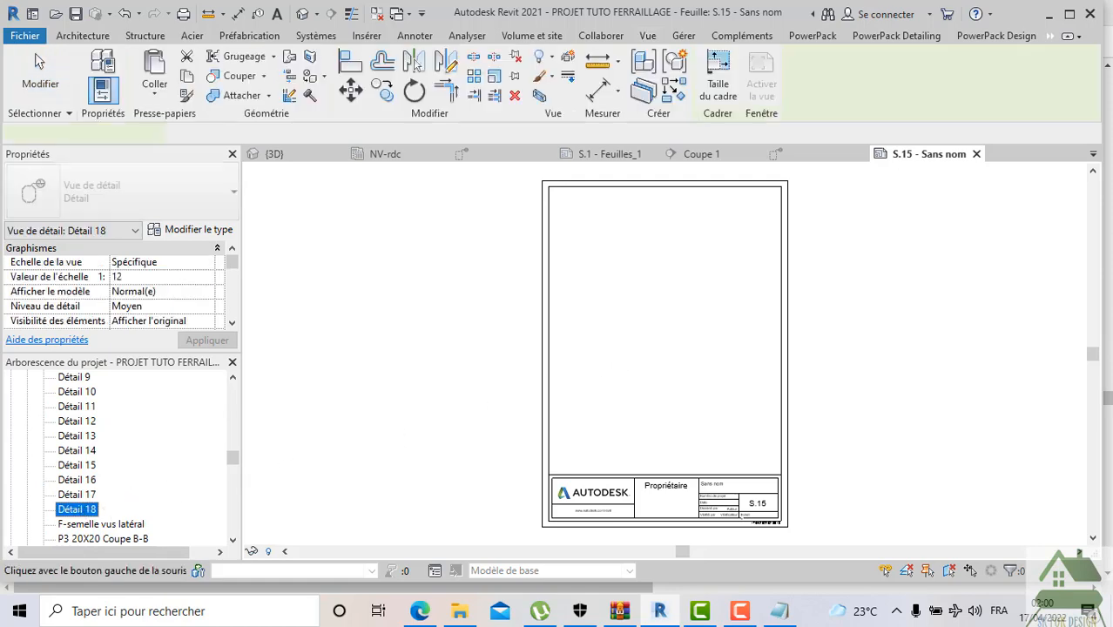
pyautogui.click(679, 333)
pyautogui.scroll(-2, 678, 338)
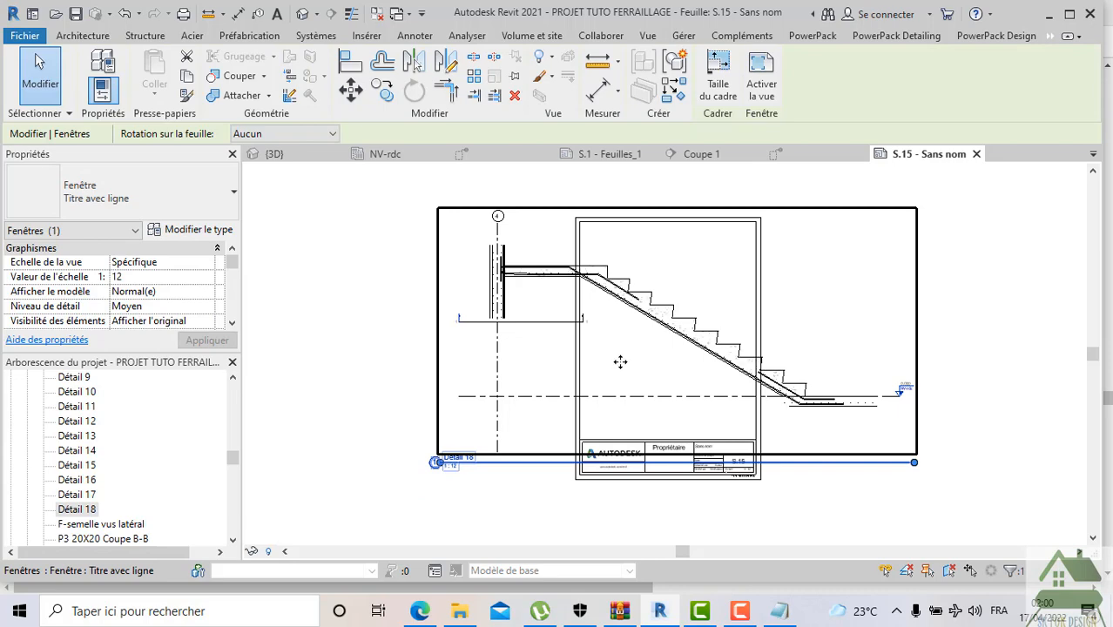
pyautogui.click(300, 494)
# Activate the placed Détail 18 view, try a 1:50 scale, set it to 1:25 and deactivate the view
pyautogui.click(484, 349)
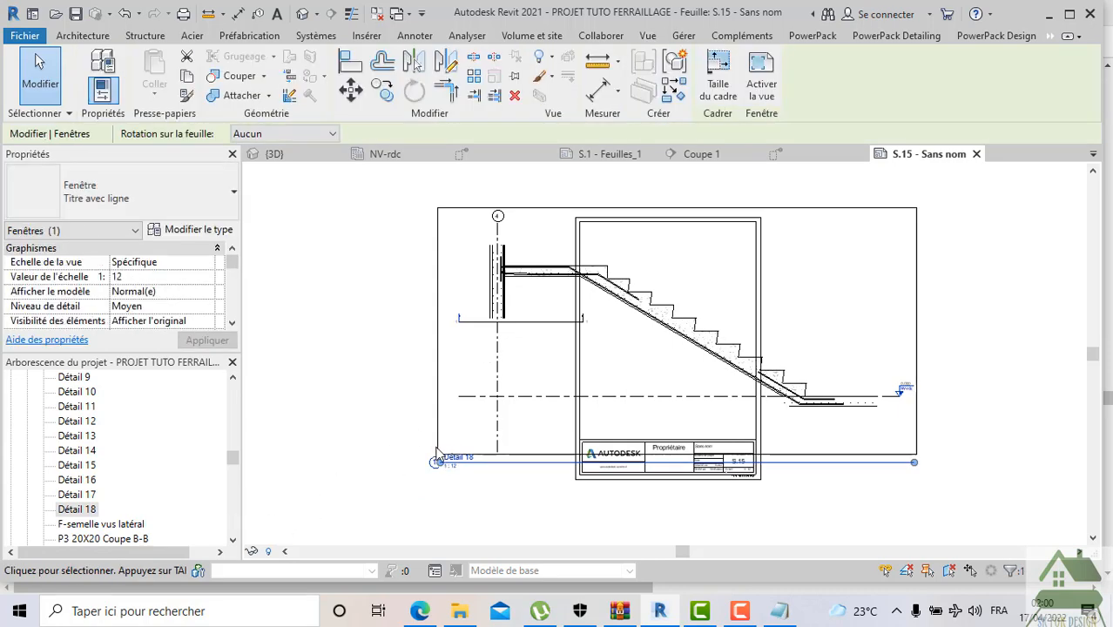
pyautogui.doubleClick(621, 372)
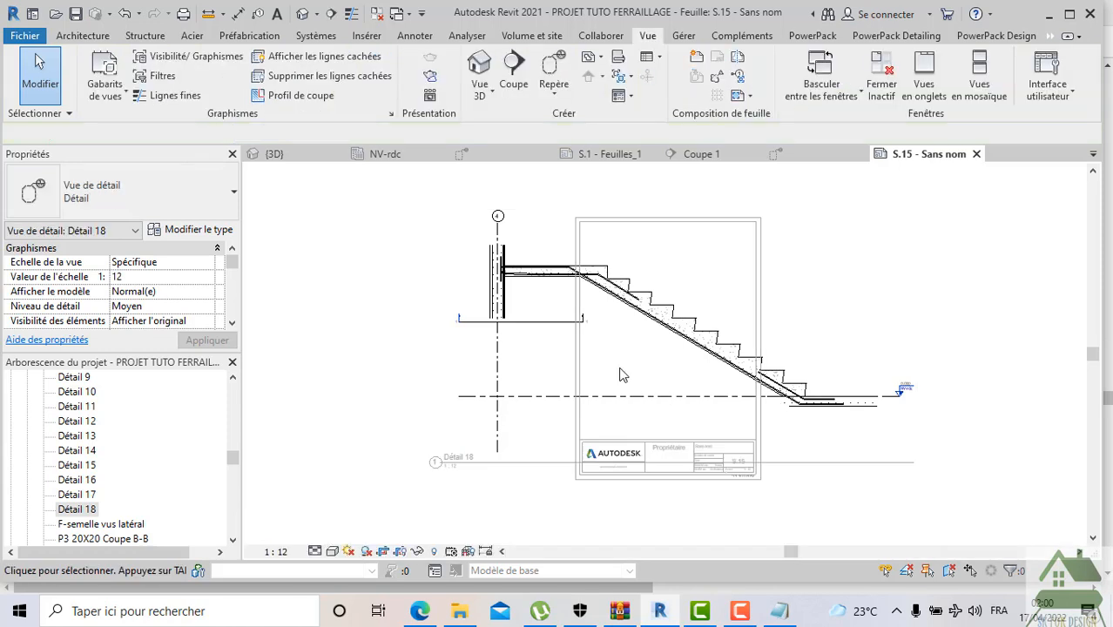
pyautogui.click(276, 551)
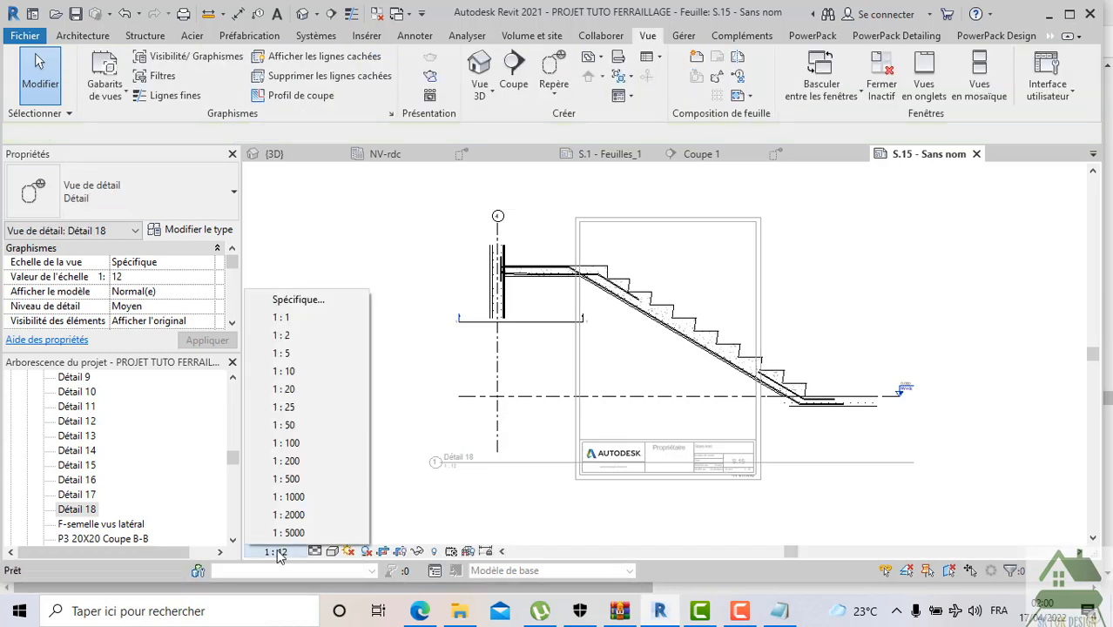
pyautogui.click(287, 425)
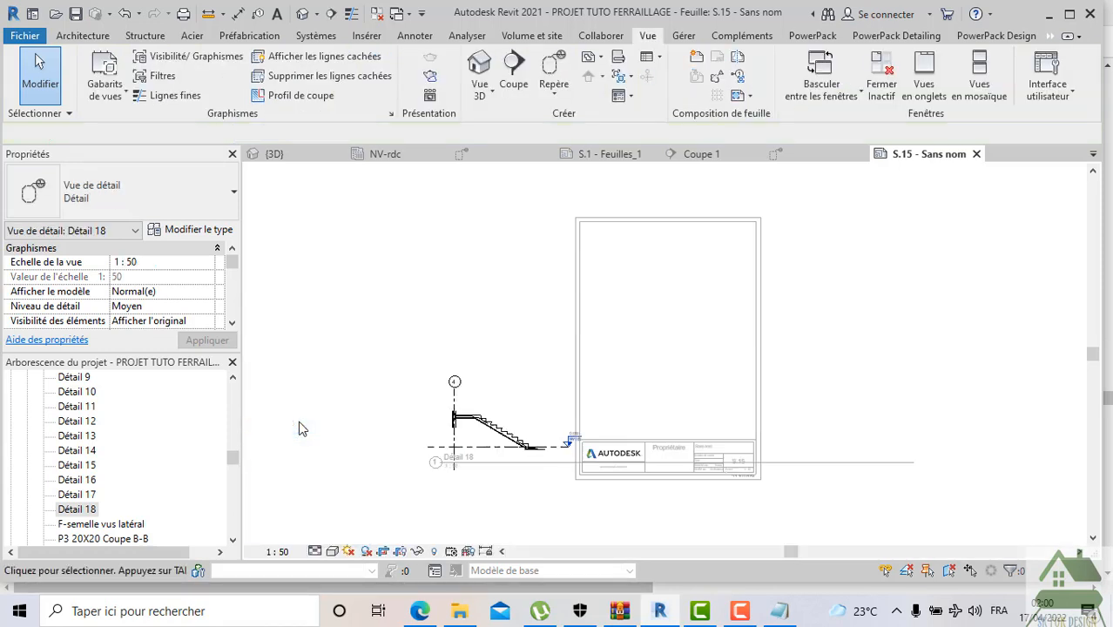
pyautogui.click(276, 551)
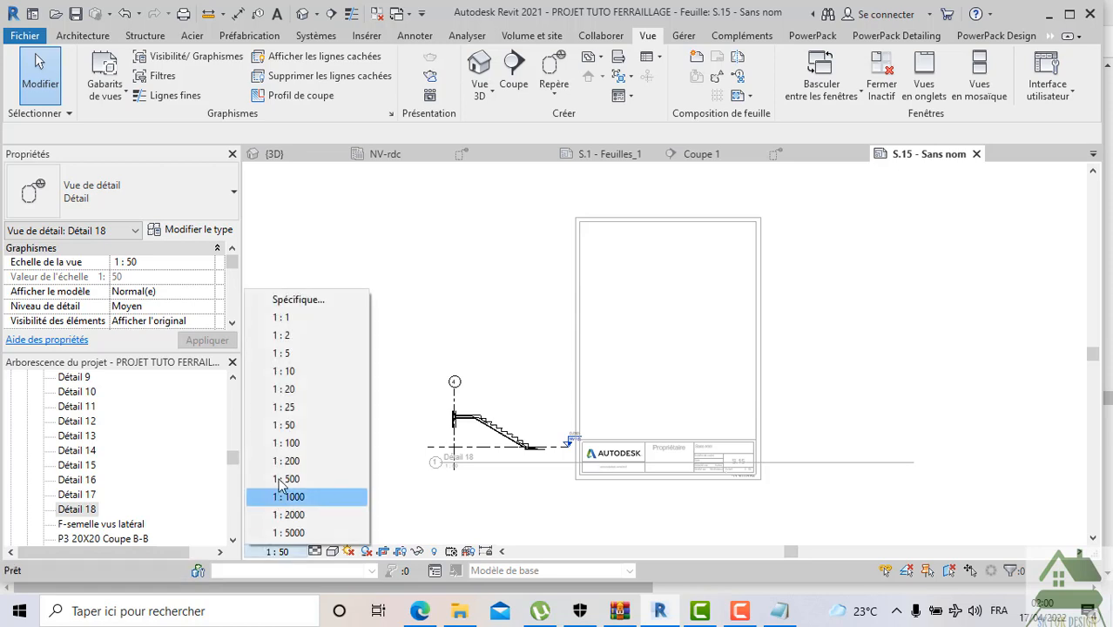
pyautogui.click(287, 406)
pyautogui.scroll(2, 525, 366)
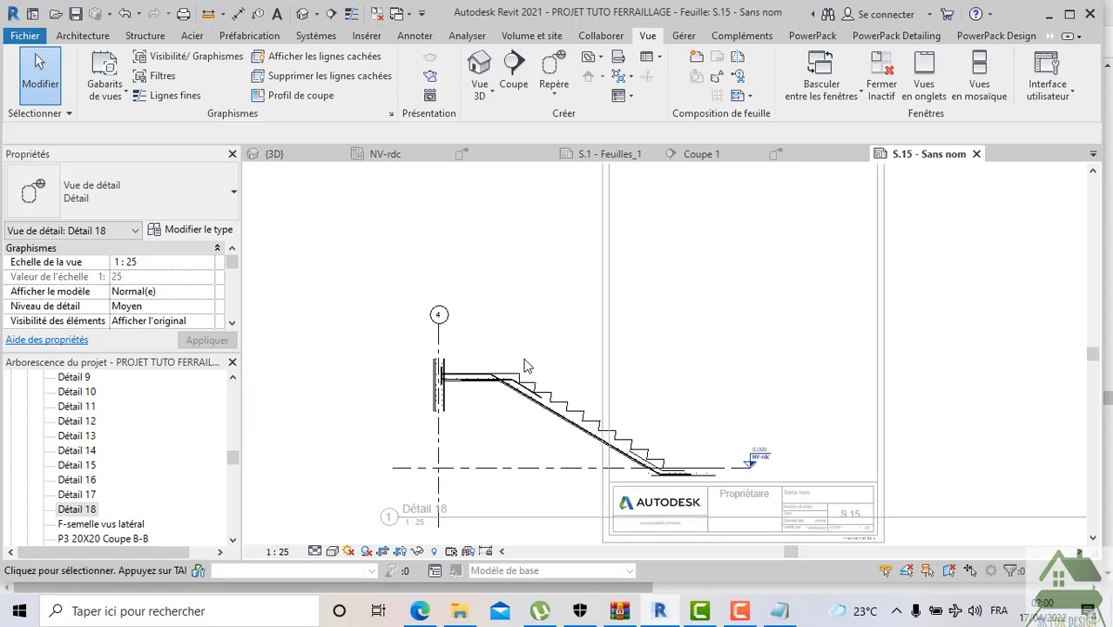
pyautogui.rightClick(527, 346)
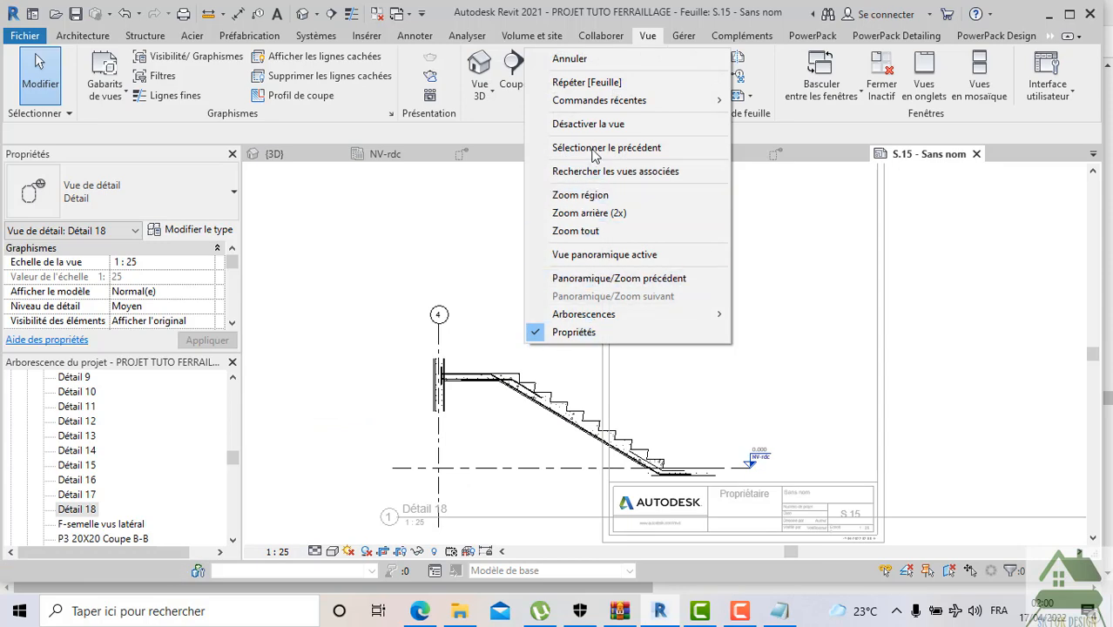
pyautogui.click(587, 124)
# Move the Détail 18 viewport over the sheet frame to check how it fits within the borders
pyautogui.click(539, 376)
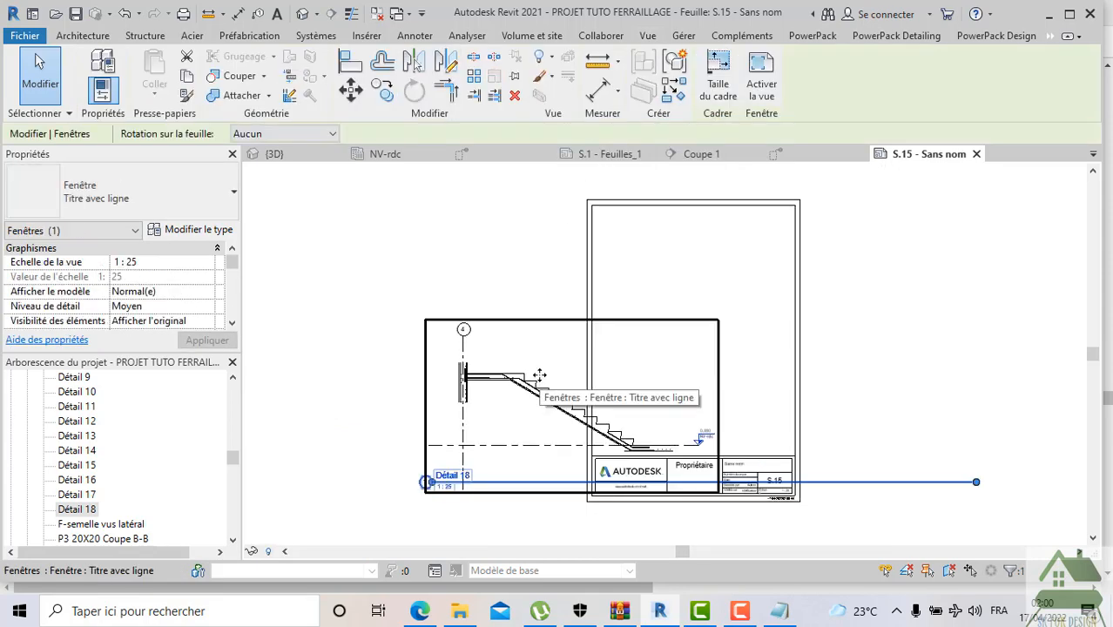
pyautogui.moveTo(539, 376); pyautogui.dragTo(708, 278)
pyautogui.scroll(1, 671, 302)
pyautogui.scroll(1, 707, 278)
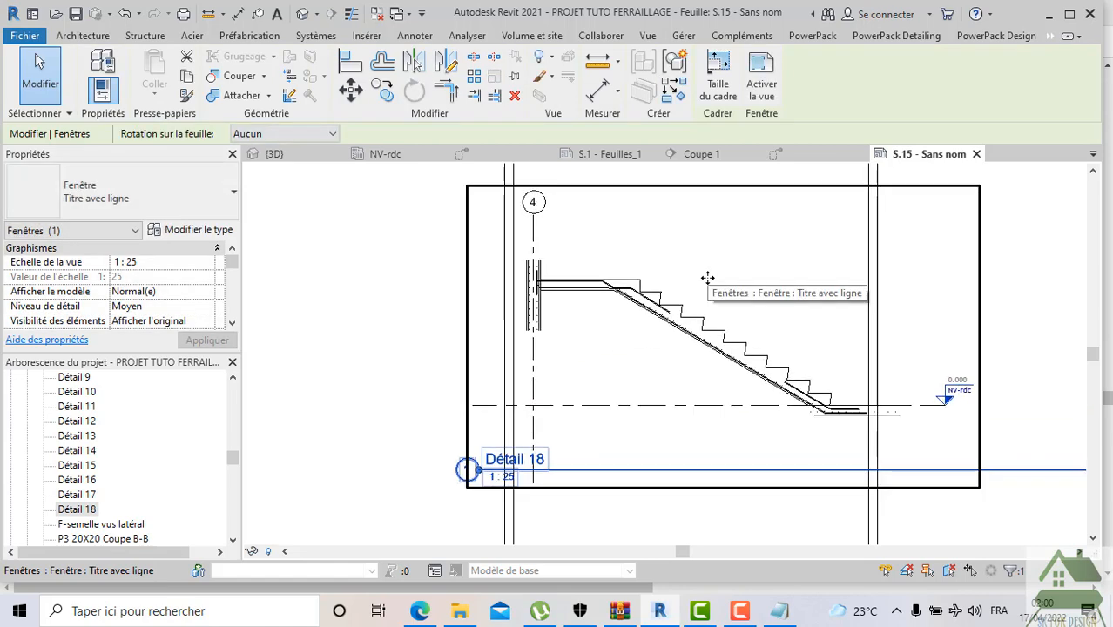
pyautogui.scroll(1, 707, 278)
pyautogui.moveTo(634, 279); pyautogui.dragTo(619, 253)
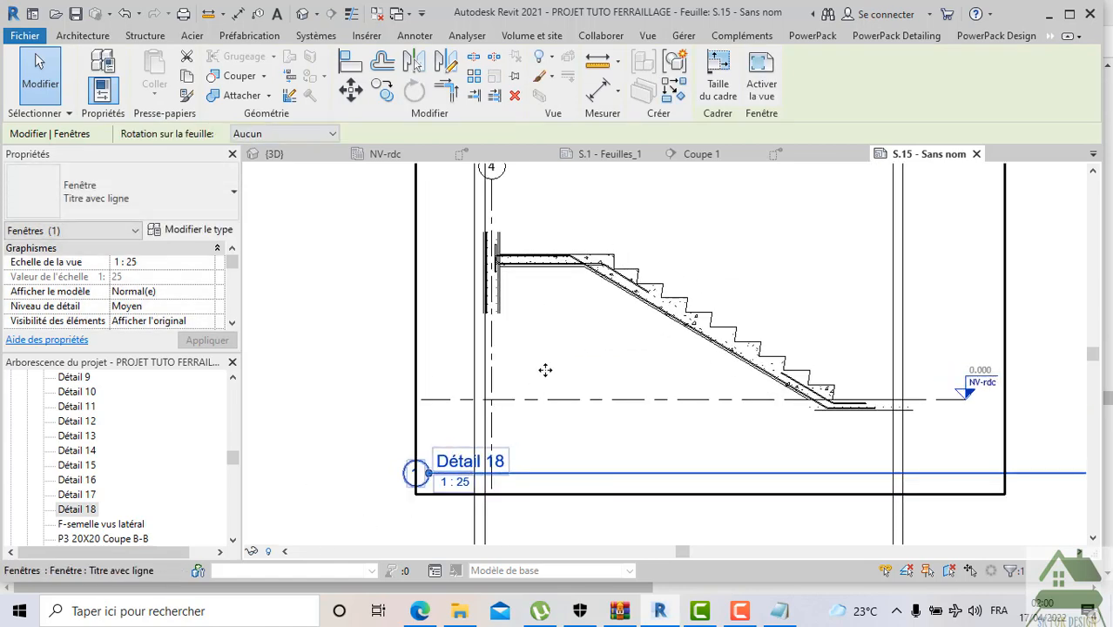
# Activate the Détail 18 view on the sheet, set its scale to 1:50 and deactivate it
pyautogui.doubleClick(545, 370)
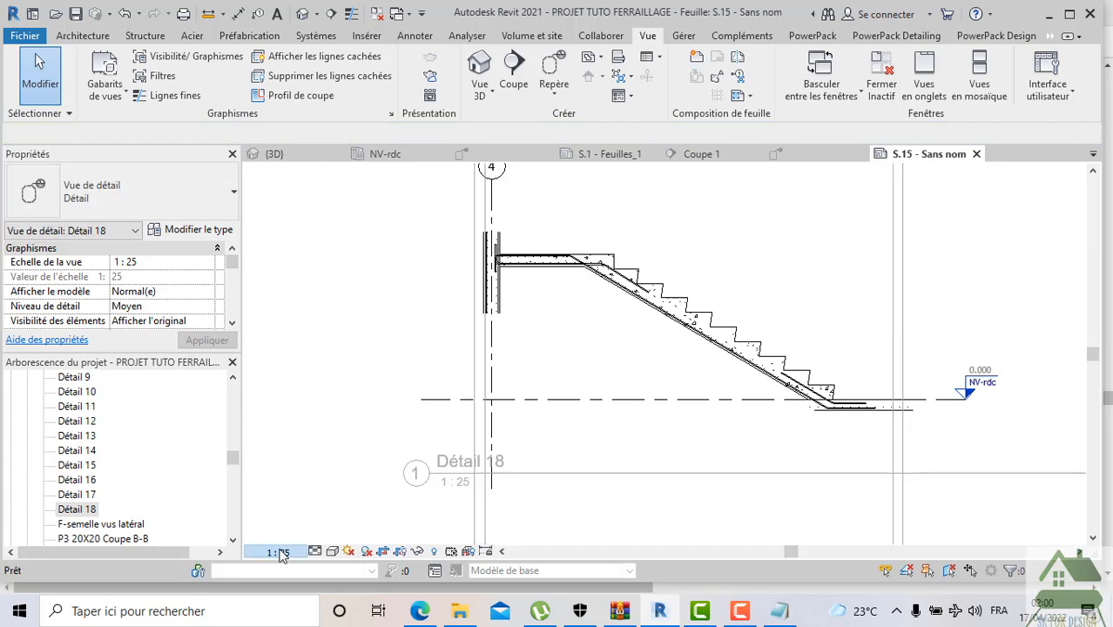
pyautogui.click(279, 552)
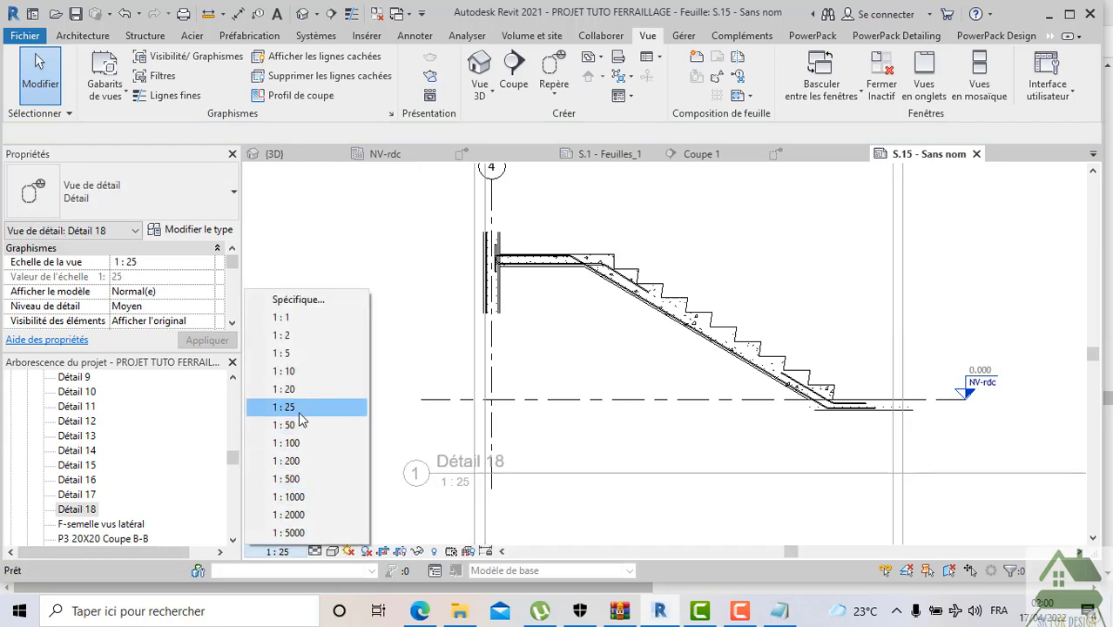
pyautogui.click(289, 424)
pyautogui.scroll(3, 540, 404)
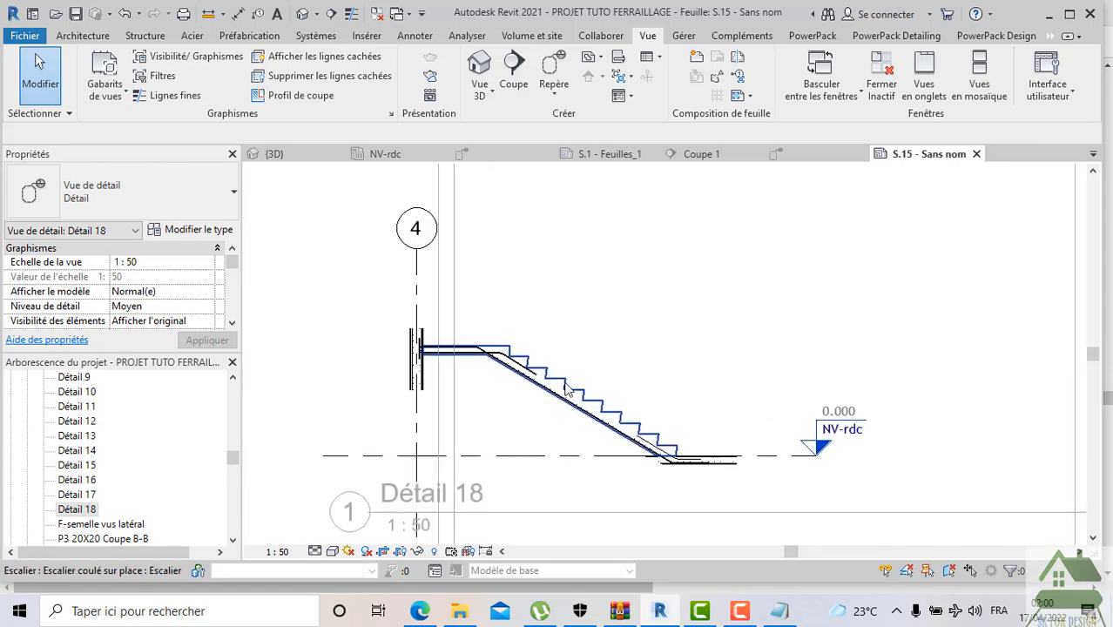
pyautogui.scroll(-1, 587, 382)
pyautogui.rightClick(587, 321)
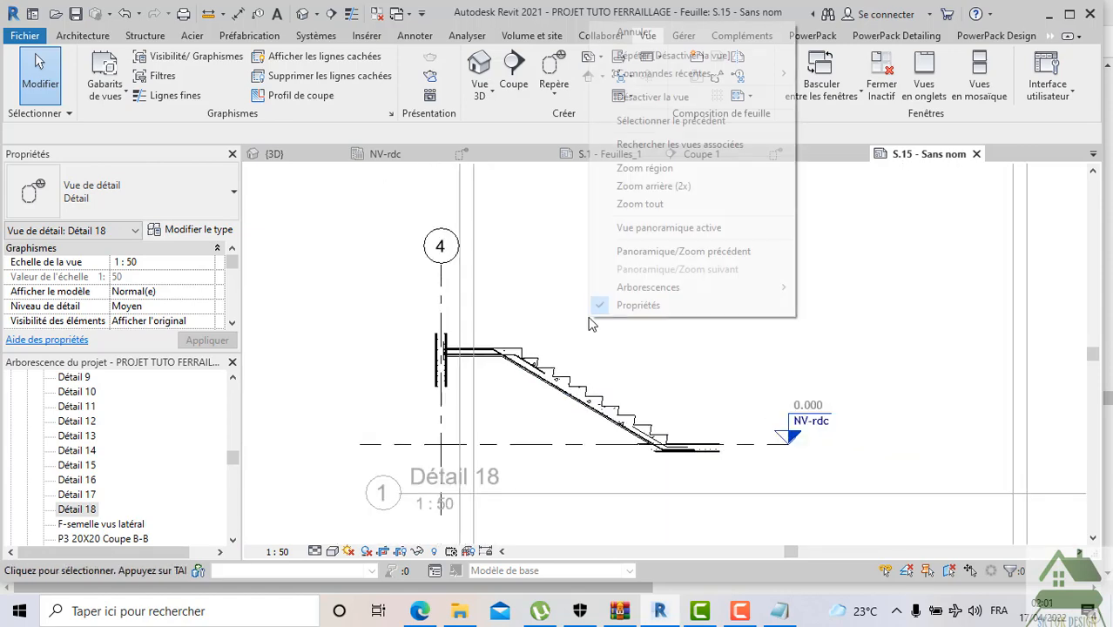
pyautogui.click(635, 97)
# Move the Détail 18 viewport inside the frame, in the upper part of the sheet
pyautogui.scroll(-2, 612, 257)
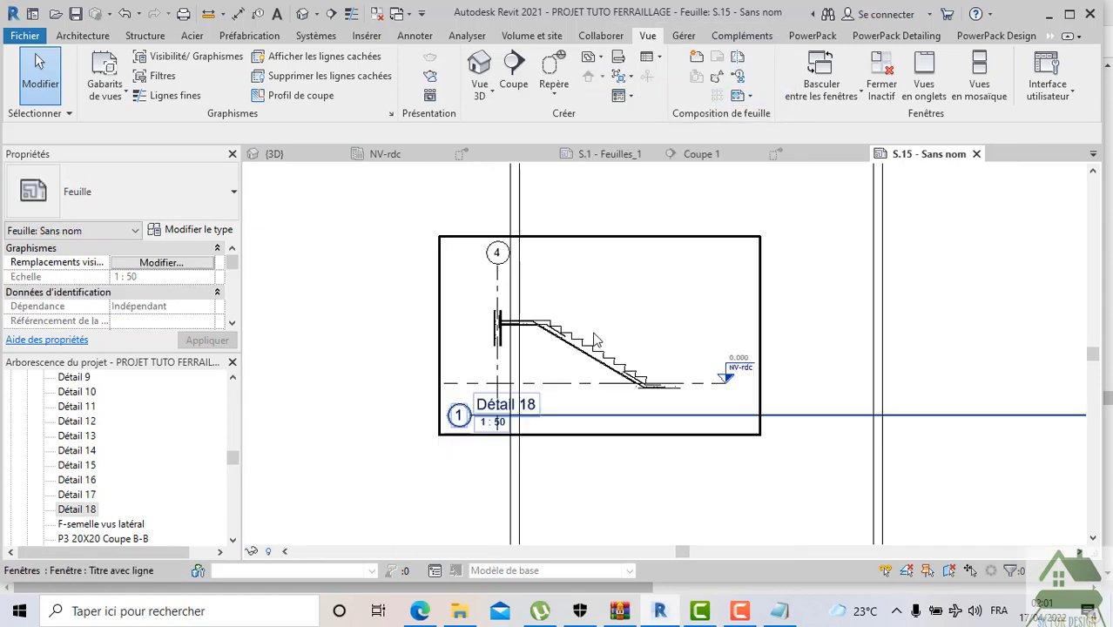
pyautogui.moveTo(595, 323); pyautogui.dragTo(707, 237)
pyautogui.scroll(4, 707, 237)
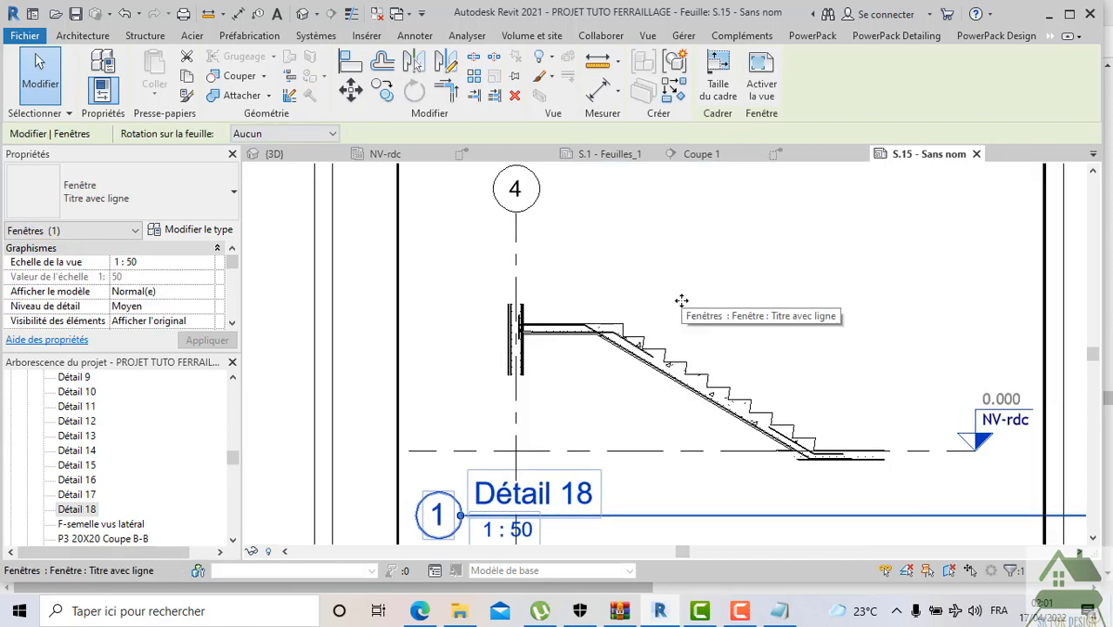
pyautogui.scroll(-2, 562, 399)
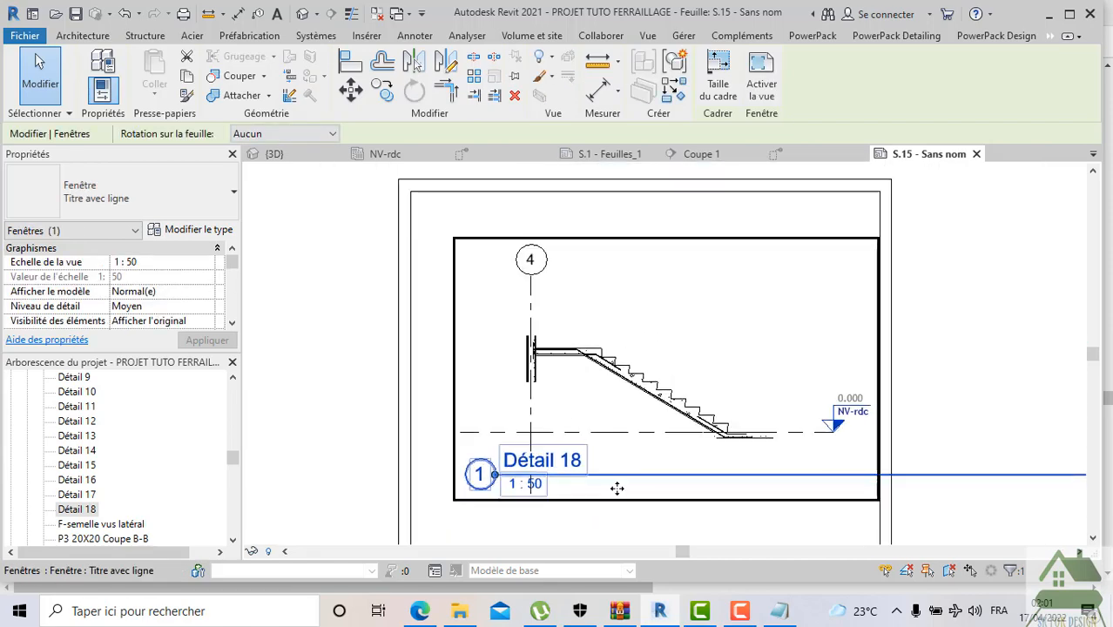
pyautogui.scroll(-1, 580, 397)
pyautogui.click(635, 497)
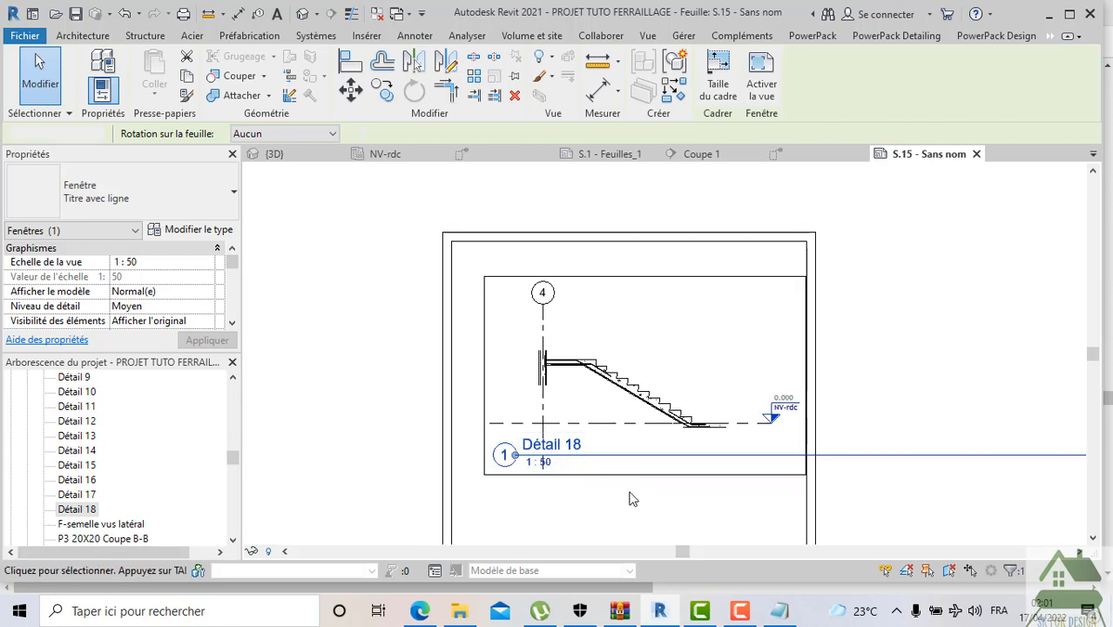
# Try the Sans titre type on the Détail 18 viewport and undo the change
pyautogui.click(607, 456)
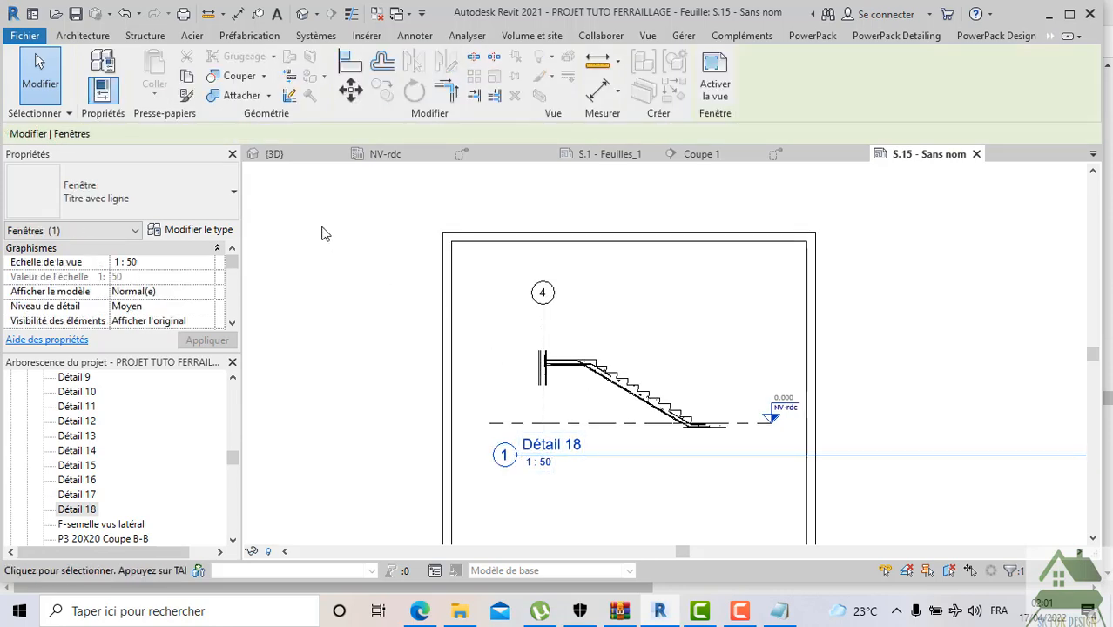
pyautogui.click(179, 192)
pyautogui.click(126, 268)
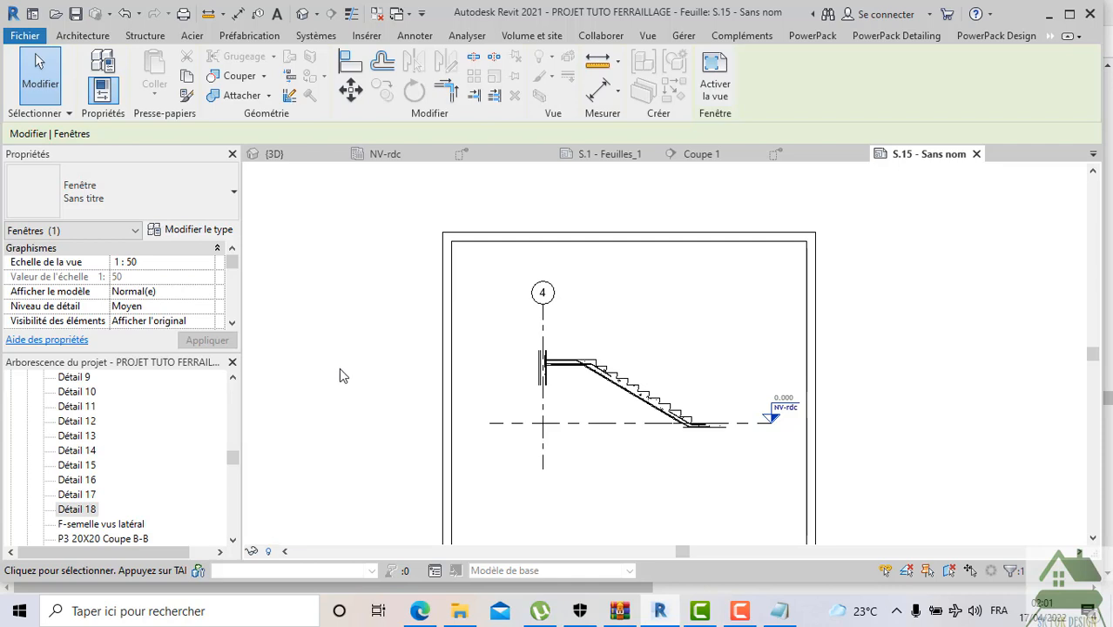
pyautogui.click(216, 209)
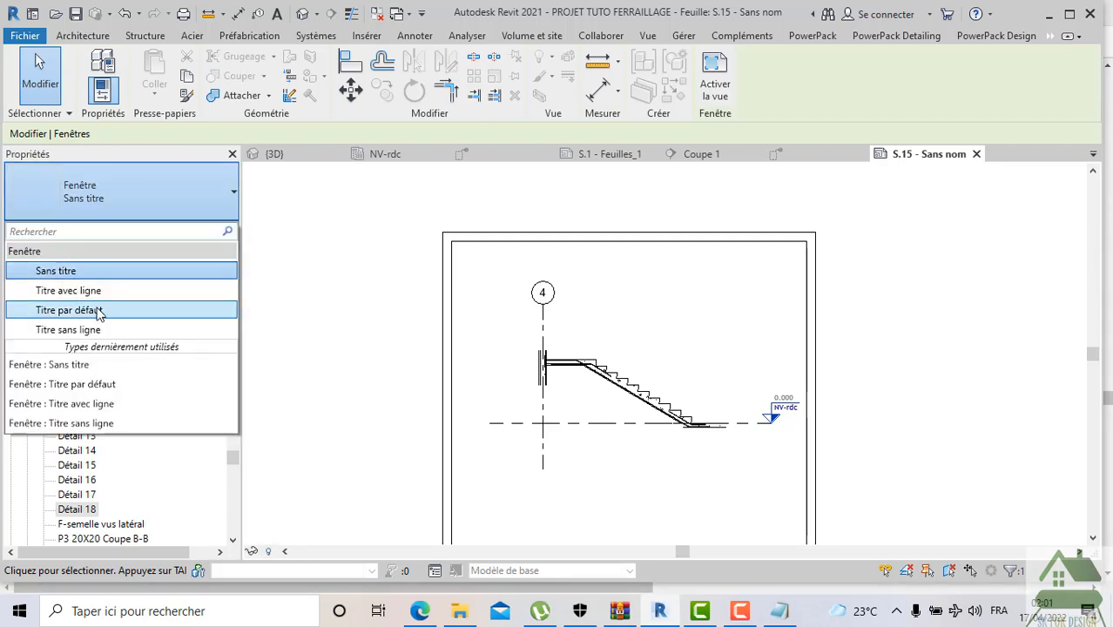
pyautogui.click(272, 408)
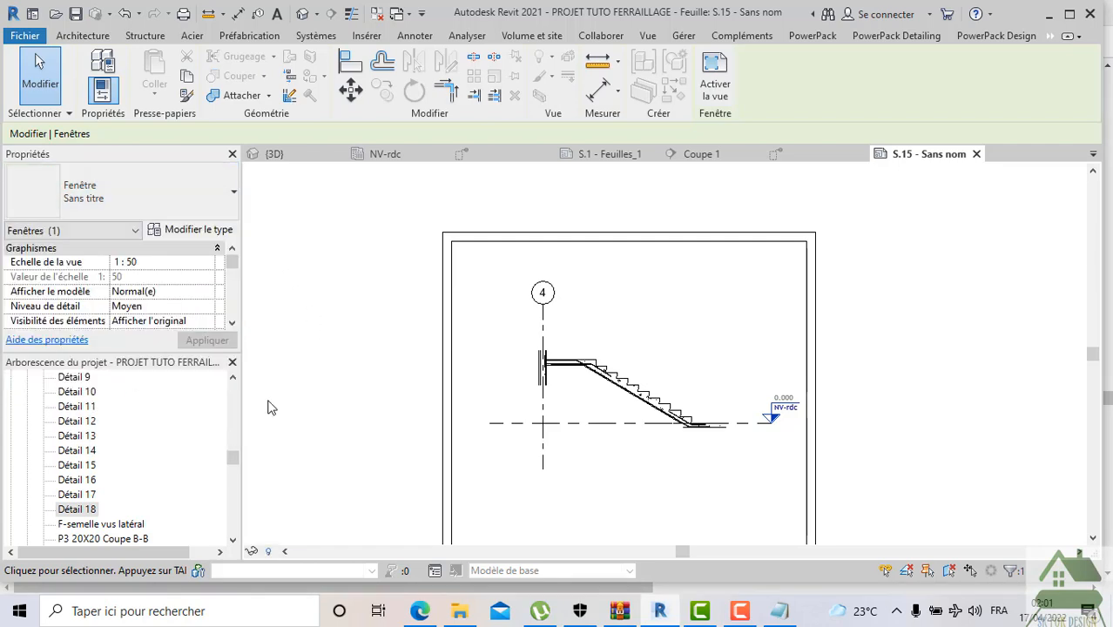
pyautogui.scroll(-4, 585, 436)
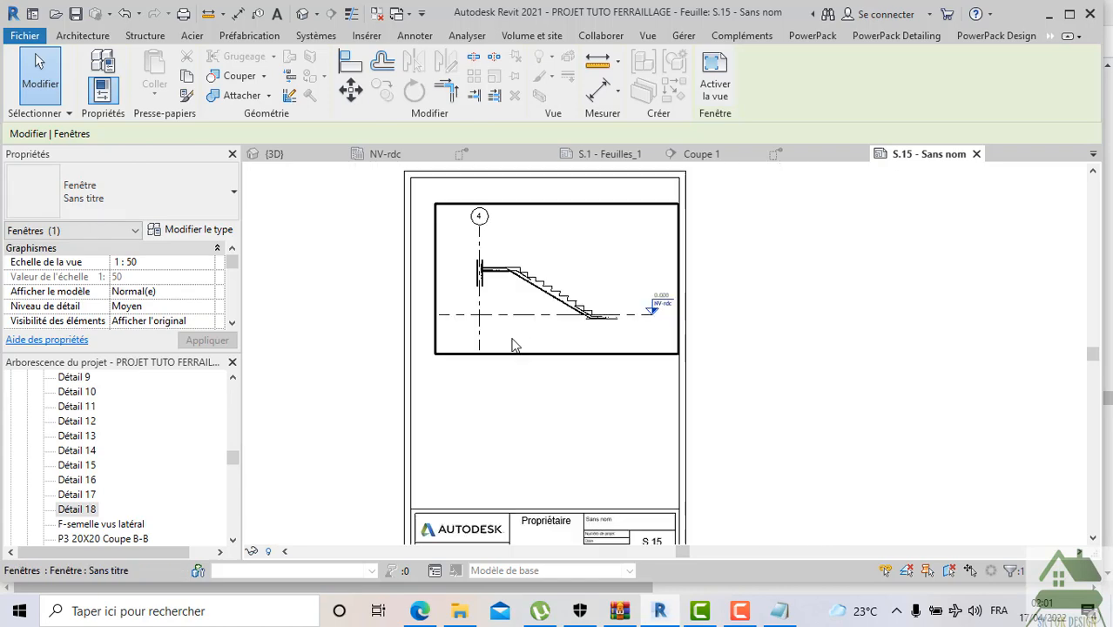
pyautogui.scroll(1, 513, 348)
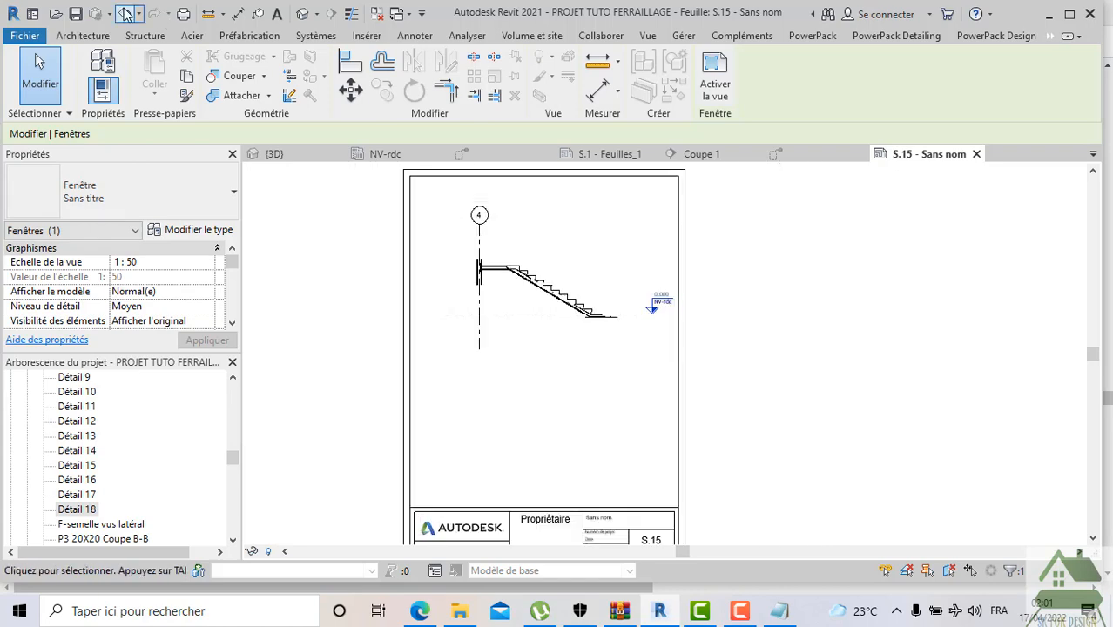
pyautogui.click(126, 15)
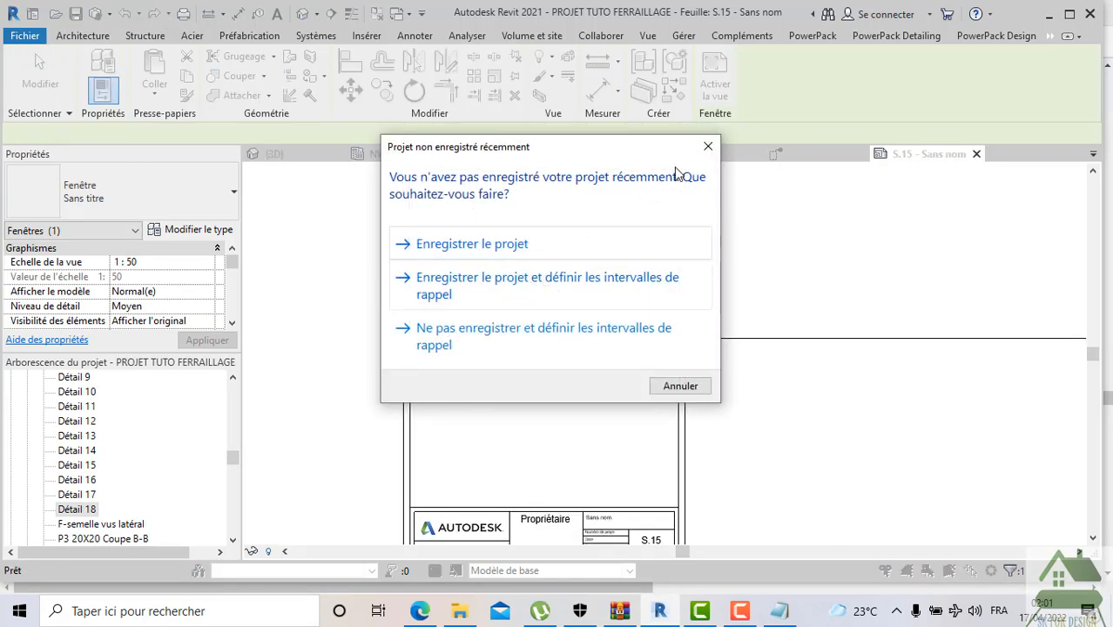
pyautogui.click(646, 228)
# Change the Détail 18 viewport type to Titre par défaut
pyautogui.click(577, 341)
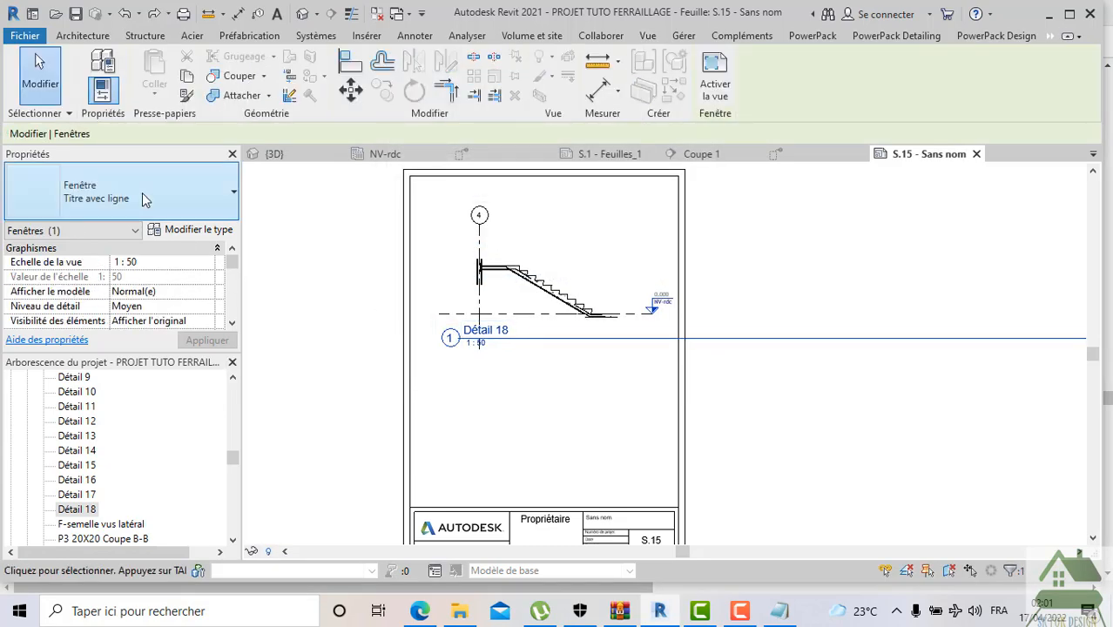
pyautogui.click(143, 197)
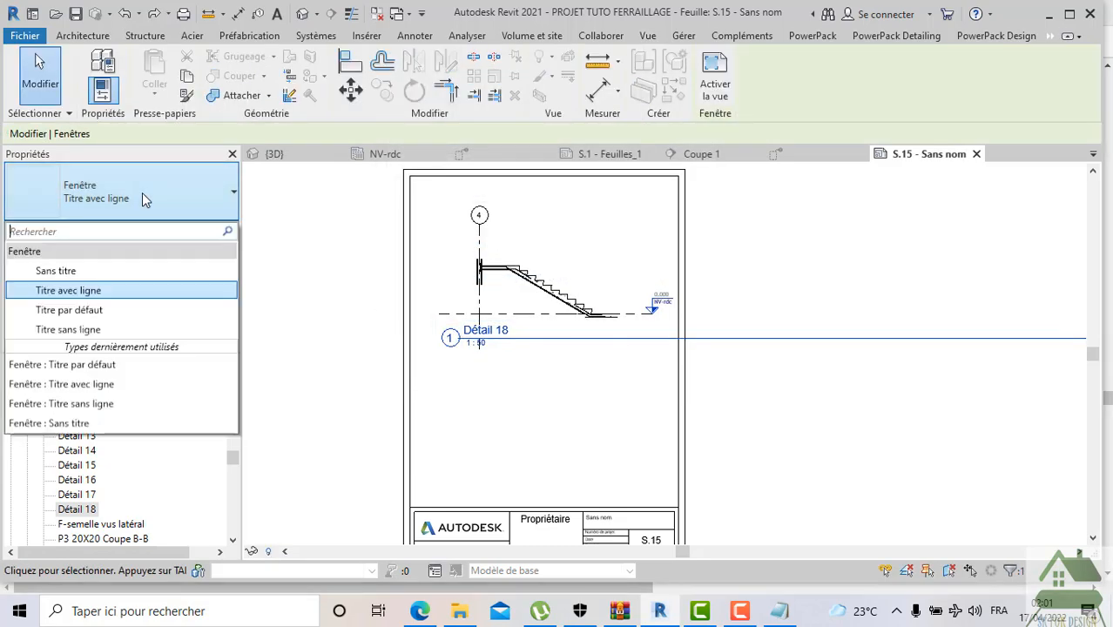
pyautogui.click(106, 310)
pyautogui.scroll(-2, 831, 366)
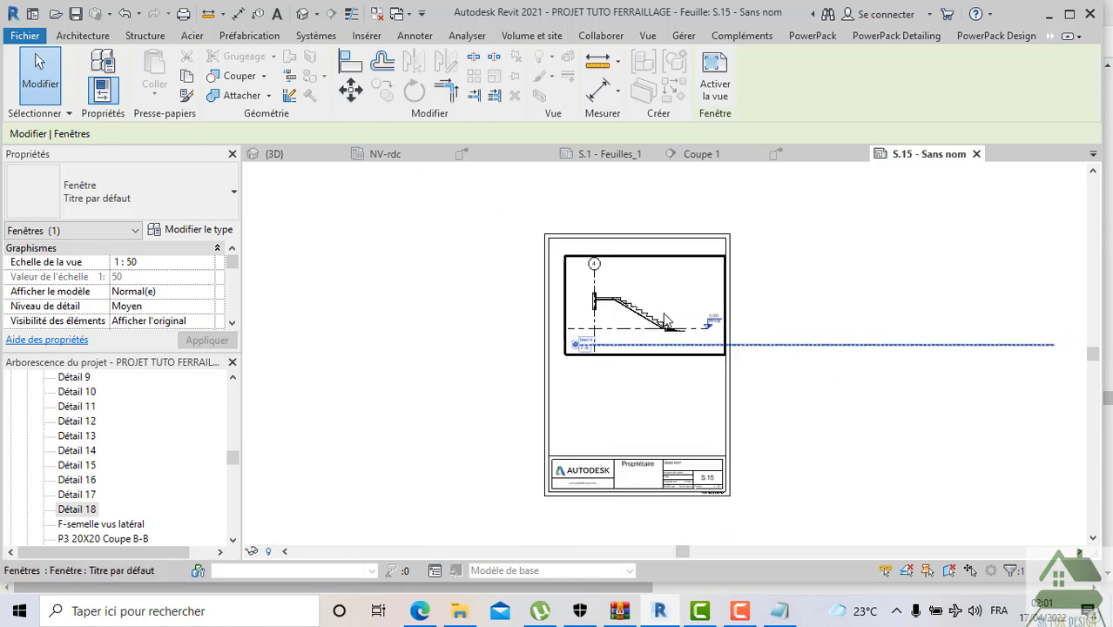
# Shorten the Détail 18 title line to fit within the sheet and position the title just below the view
pyautogui.moveTo(1053, 344); pyautogui.dragTo(701, 400)
pyautogui.click(597, 375)
pyautogui.scroll(3, 592, 371)
pyautogui.click(617, 330)
pyautogui.scroll(2, 653, 326)
pyautogui.click(725, 448)
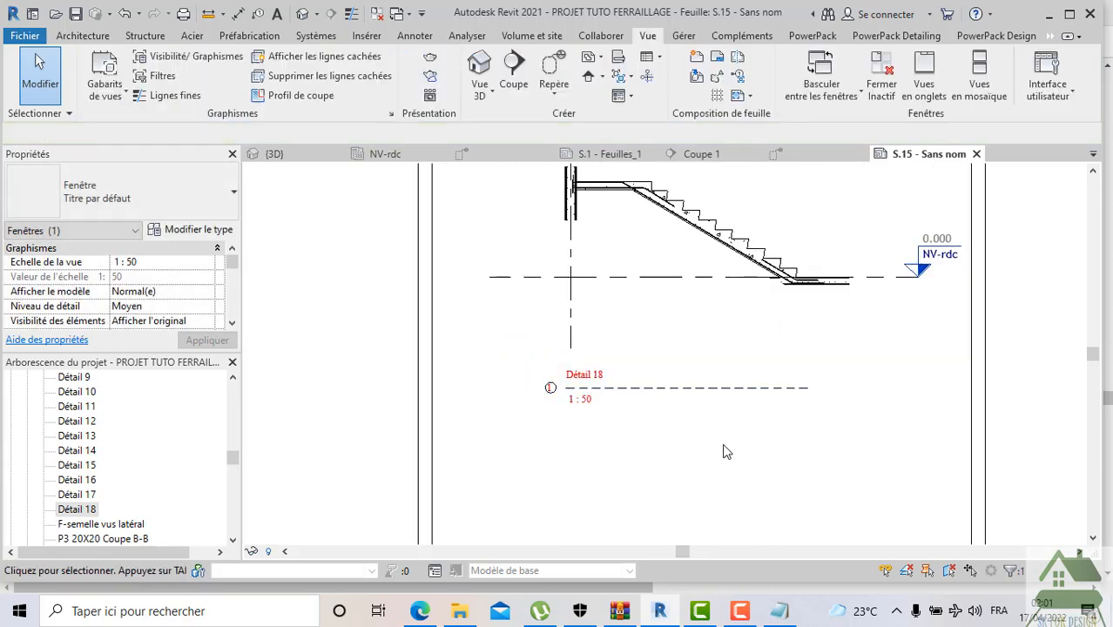
pyautogui.scroll(-2, 725, 447)
pyautogui.moveTo(703, 334); pyautogui.dragTo(665, 352, button='middle')
pyautogui.doubleClick(601, 257)
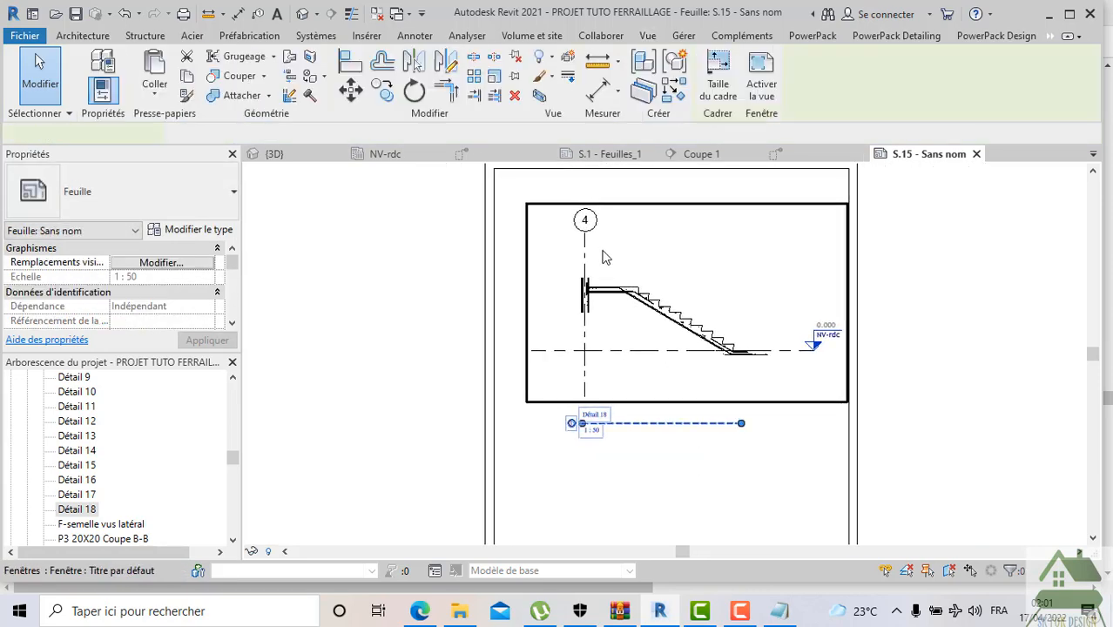
pyautogui.rightClick(589, 252)
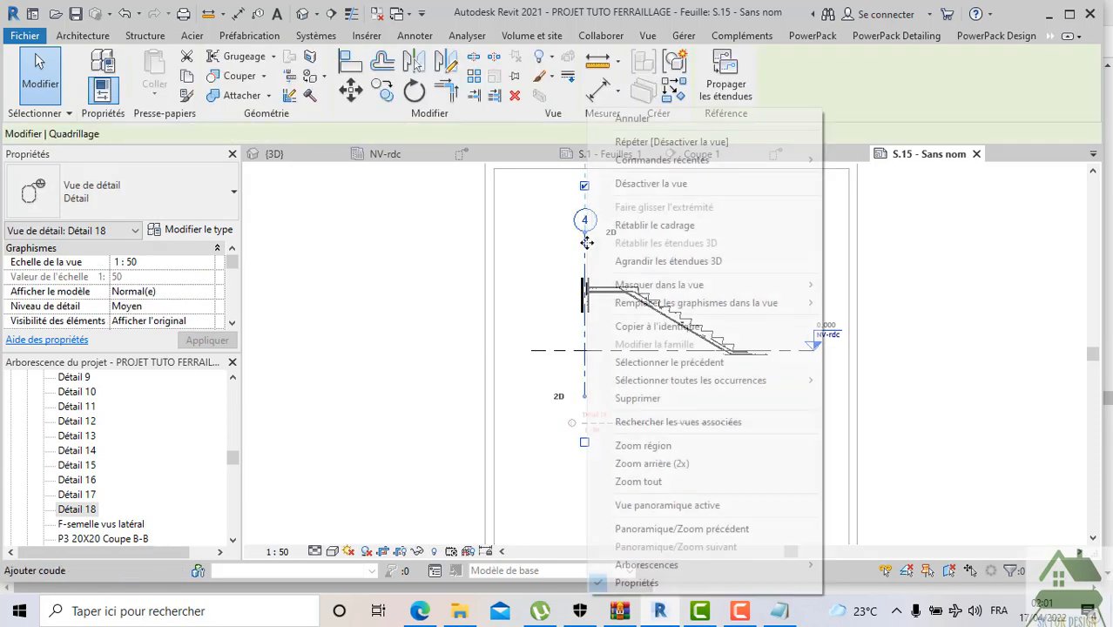
pyautogui.click(774, 184)
pyautogui.scroll(2, 809, 357)
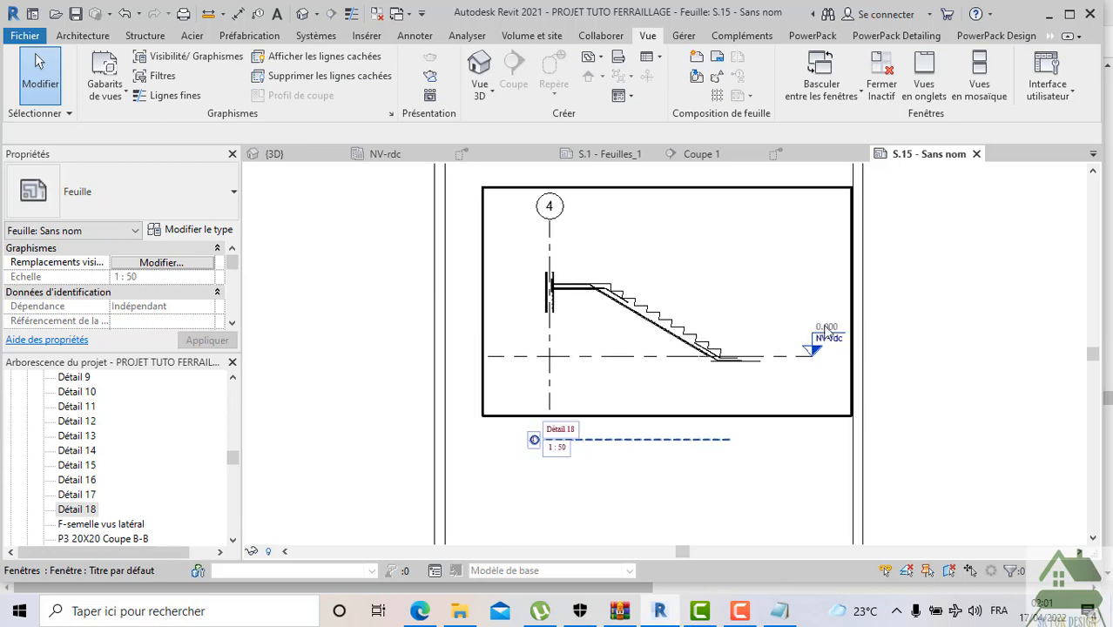
pyautogui.click(780, 364)
pyautogui.scroll(1, 781, 362)
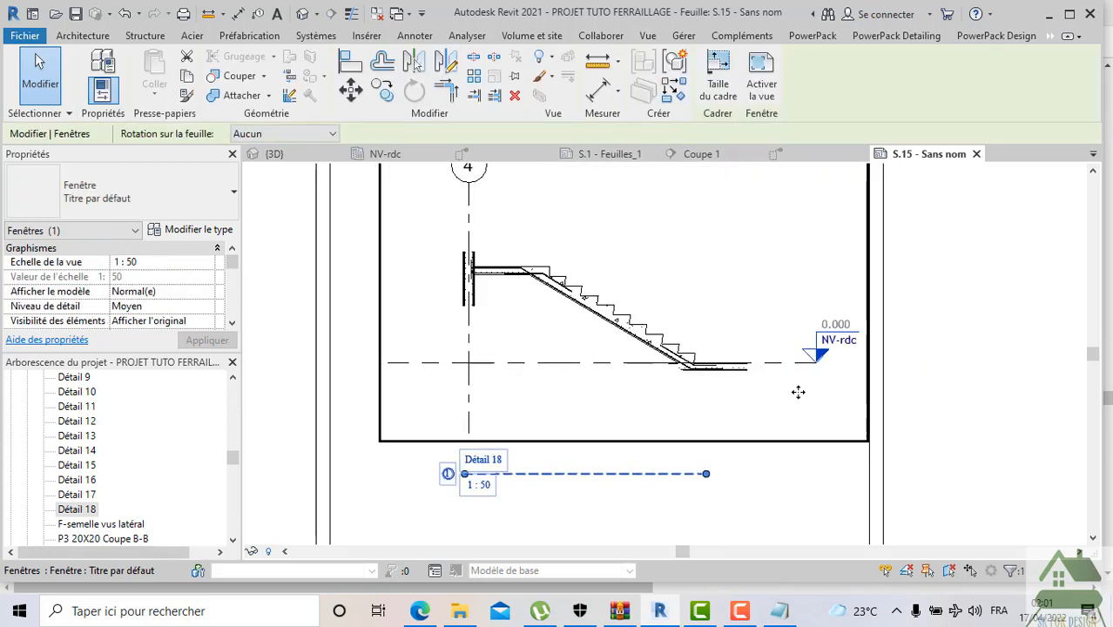
pyautogui.scroll(-1, 793, 391)
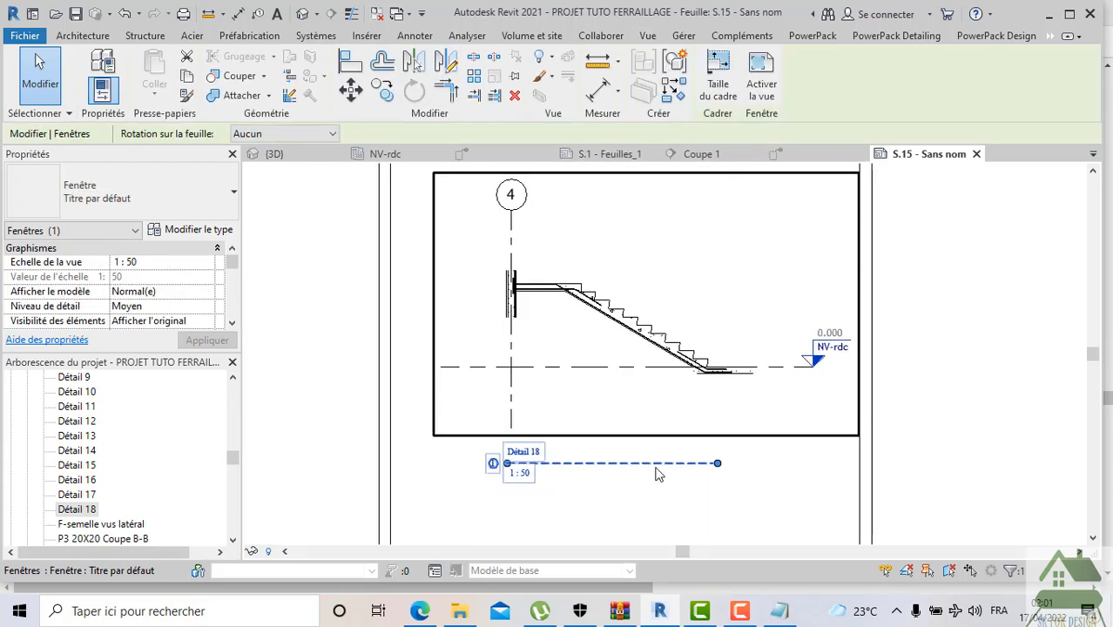
# Activate the Détail 18 view on the sheet so that its stair reinforcement can be annotated
pyautogui.doubleClick(653, 304)
pyautogui.scroll(5, 508, 268)
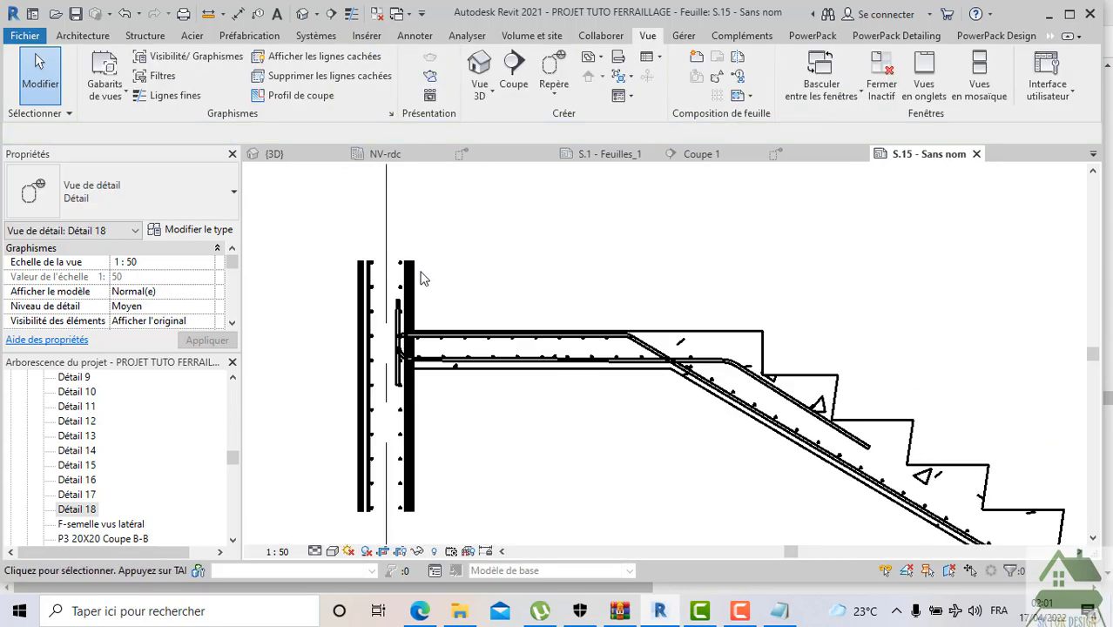
pyautogui.scroll(-3, 421, 278)
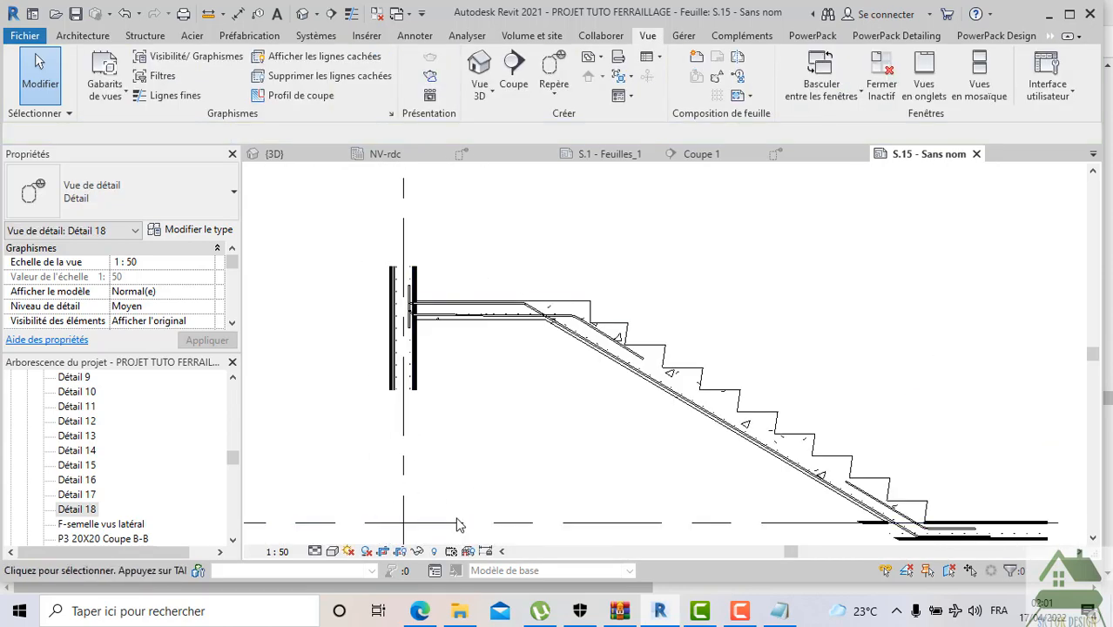
pyautogui.moveTo(565, 442); pyautogui.dragTo(495, 400, button='middle')
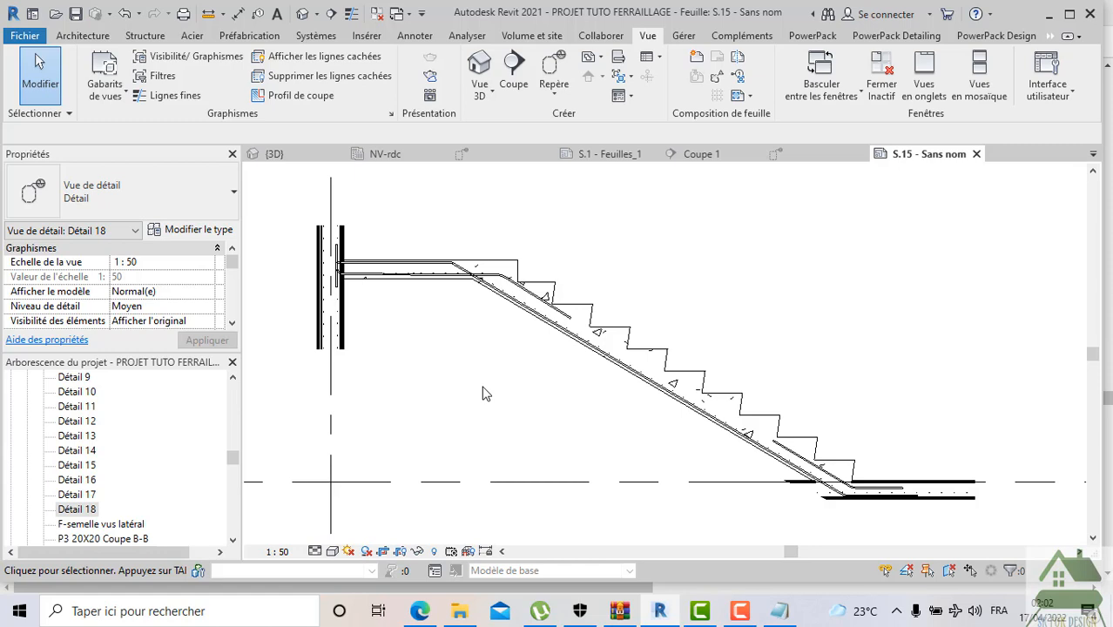
pyautogui.click(421, 39)
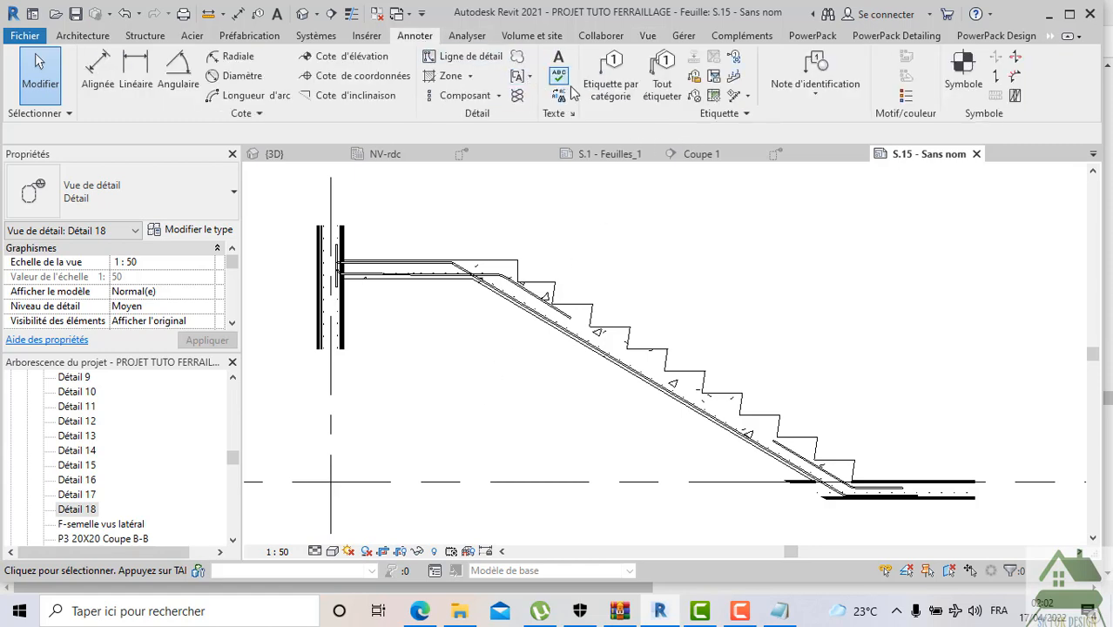
pyautogui.click(659, 87)
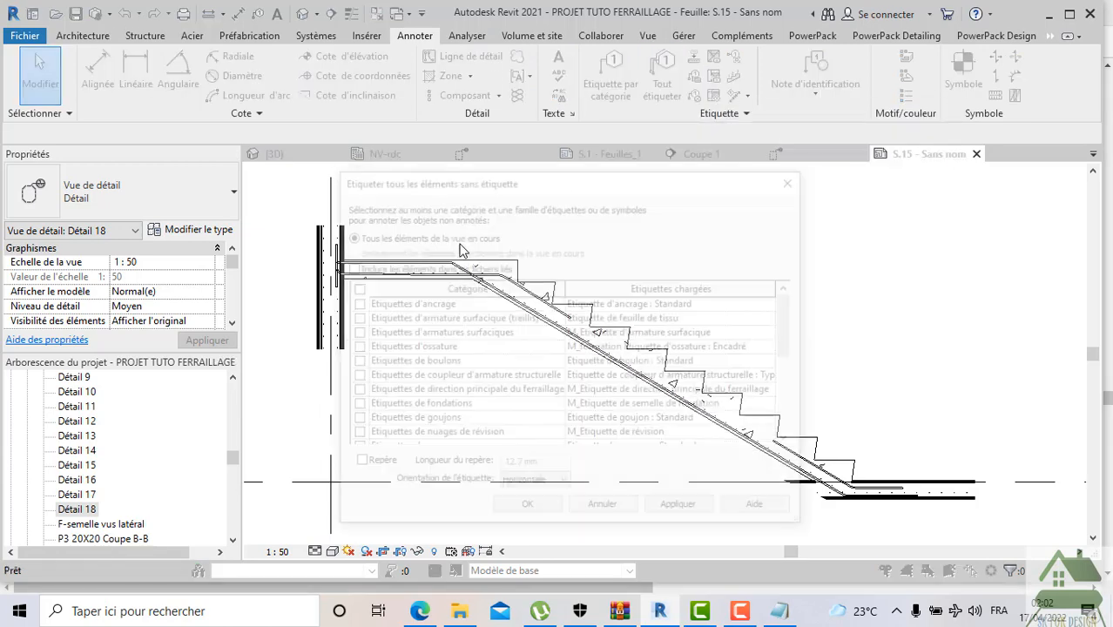
pyautogui.click(795, 178)
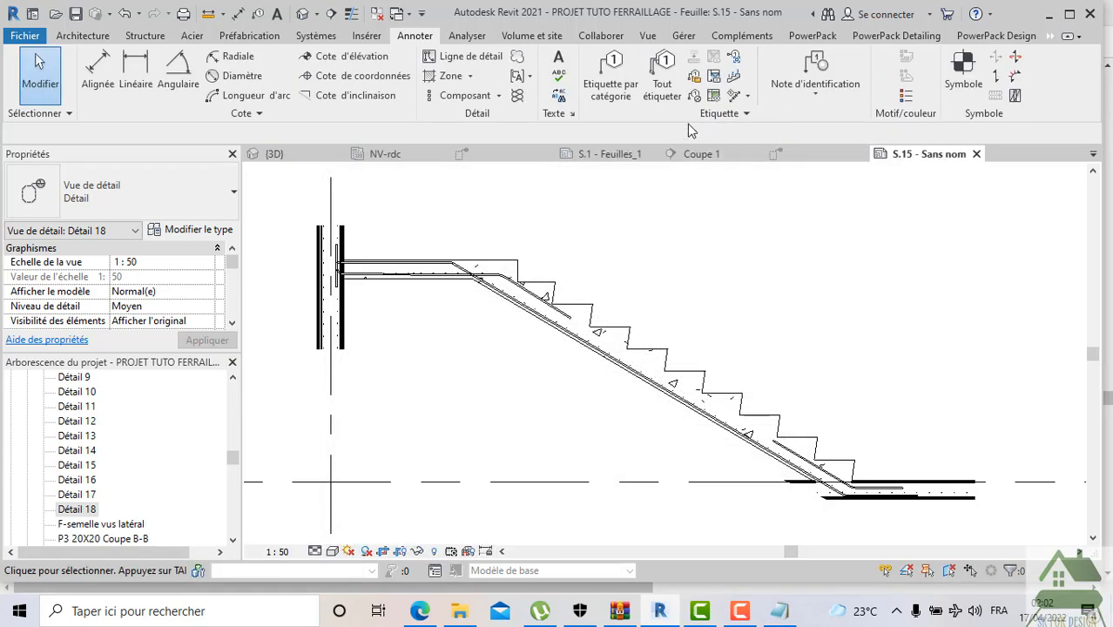
# Tag the 10HA10 bars in the upper layer of the landing by category, with an attached leader, and place tag 89 above the landing
pyautogui.click(610, 77)
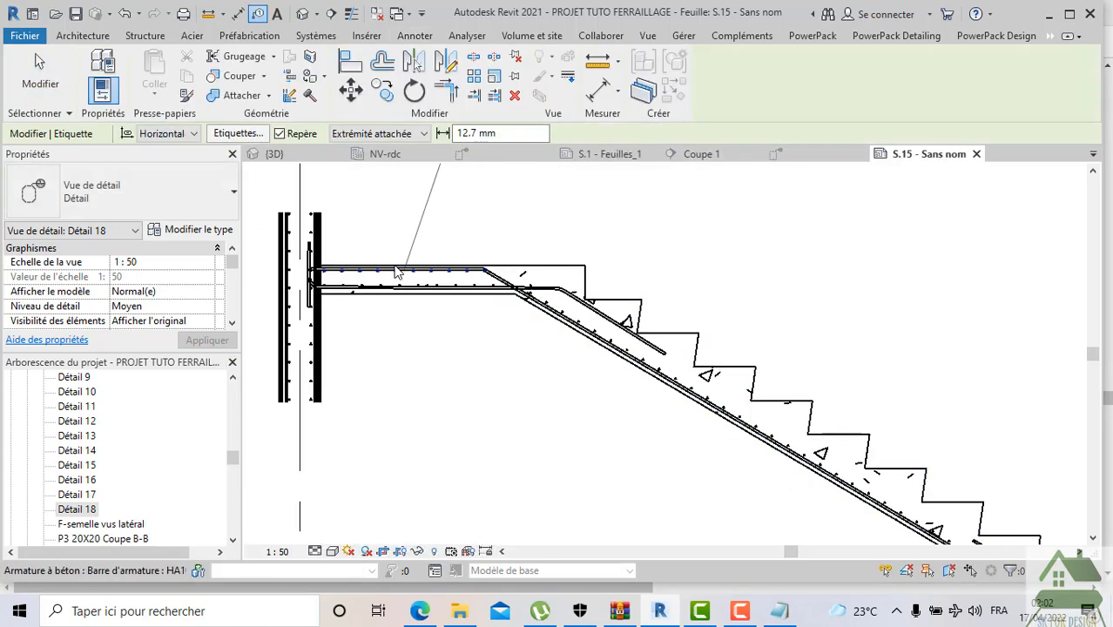
pyautogui.scroll(1, 457, 270)
pyautogui.moveTo(452, 270); pyautogui.dragTo(445, 372, button='middle')
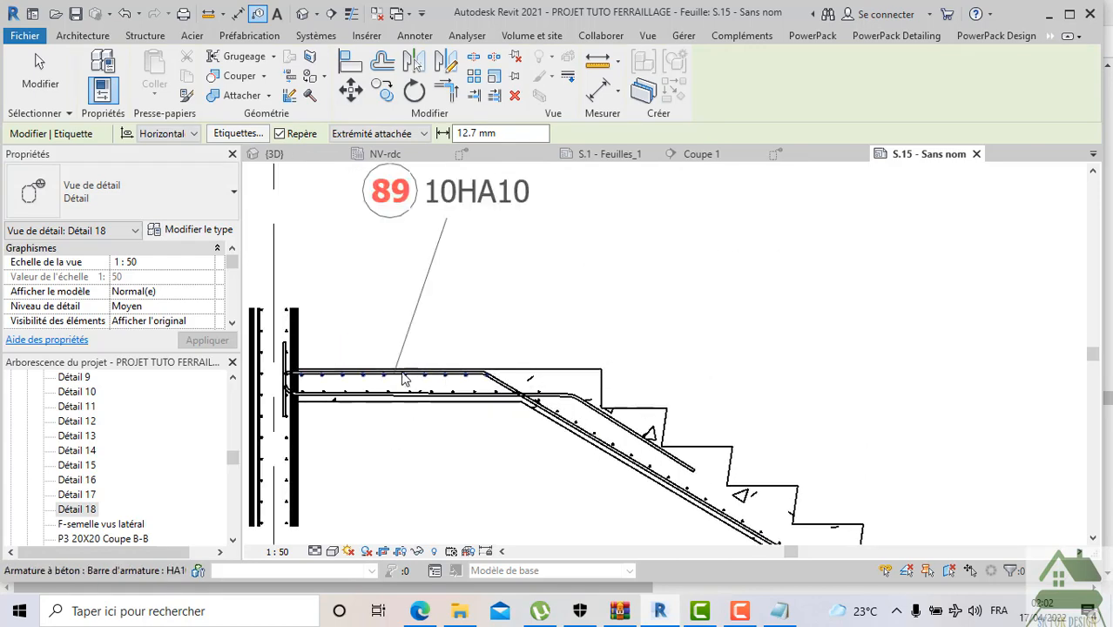
pyautogui.click(402, 378)
pyautogui.moveTo(444, 219); pyautogui.dragTo(393, 292)
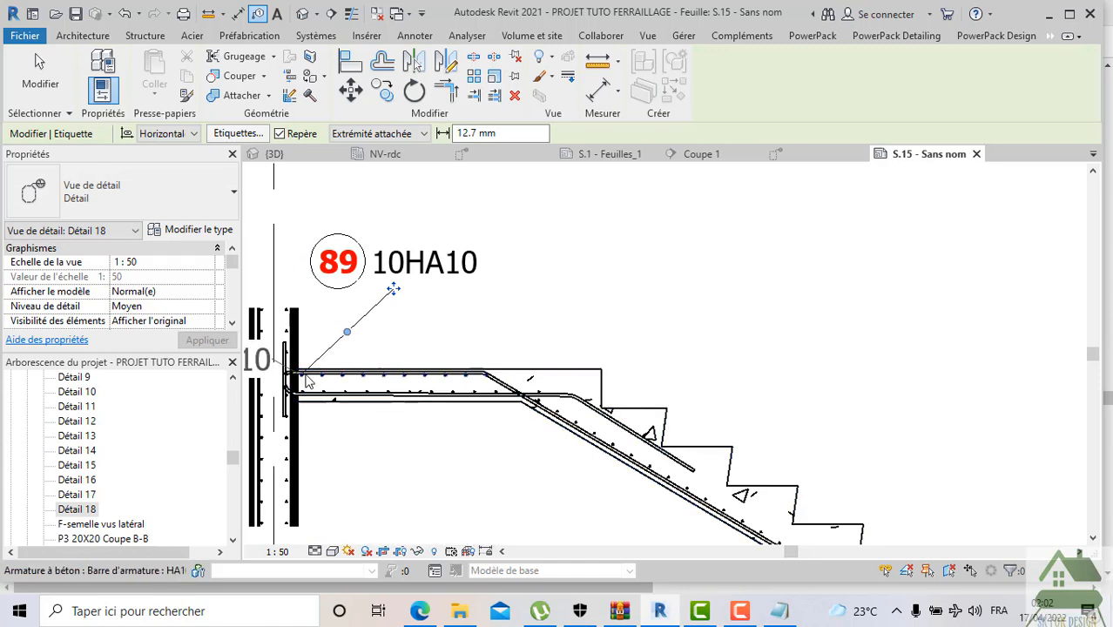
# Tag the landing's lower 10HA12 bars and place tag 88 below the landing
pyautogui.scroll(3, 306, 380)
pyautogui.scroll(-3, 428, 325)
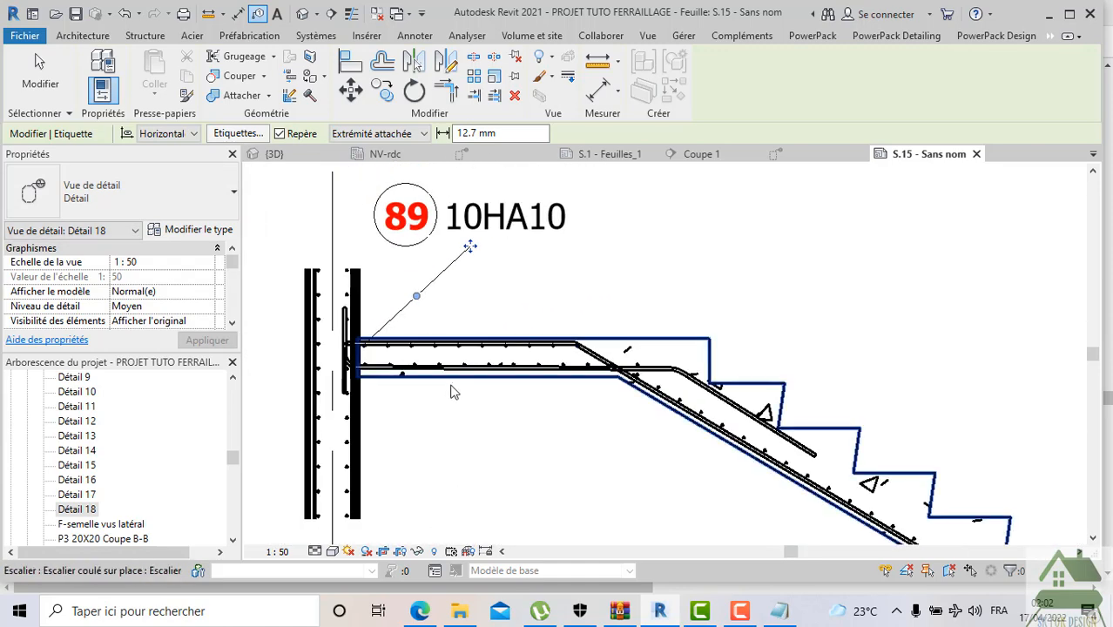
pyautogui.click(508, 380)
# Tag the 35HA10 bars along the stair flight with an attached-end leader
pyautogui.moveTo(646, 420); pyautogui.dragTo(421, 298, button='middle')
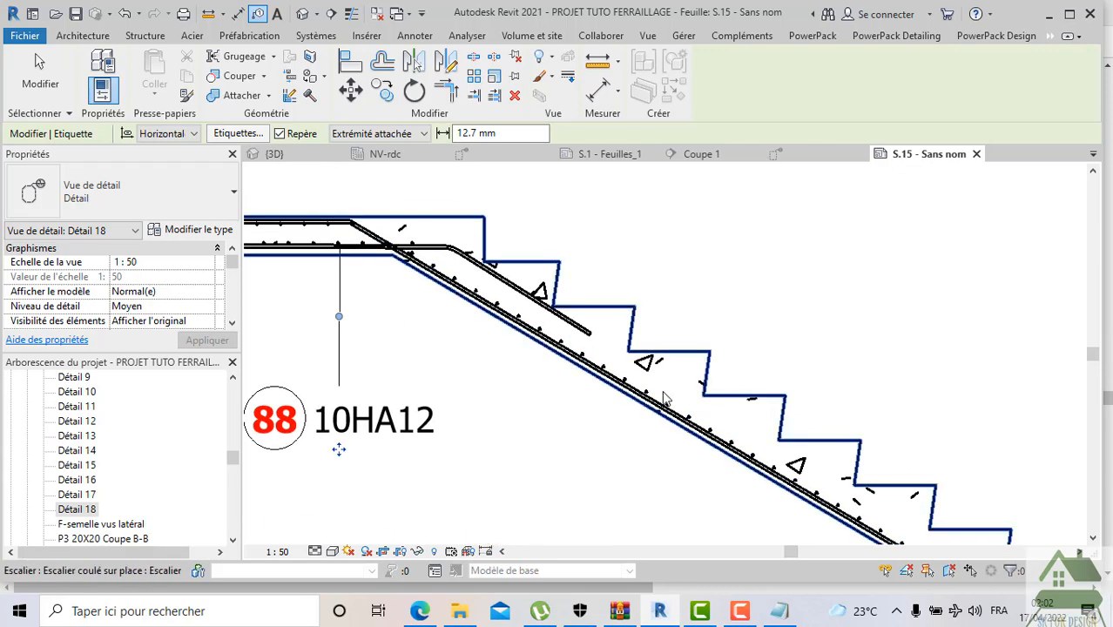
pyautogui.click(692, 422)
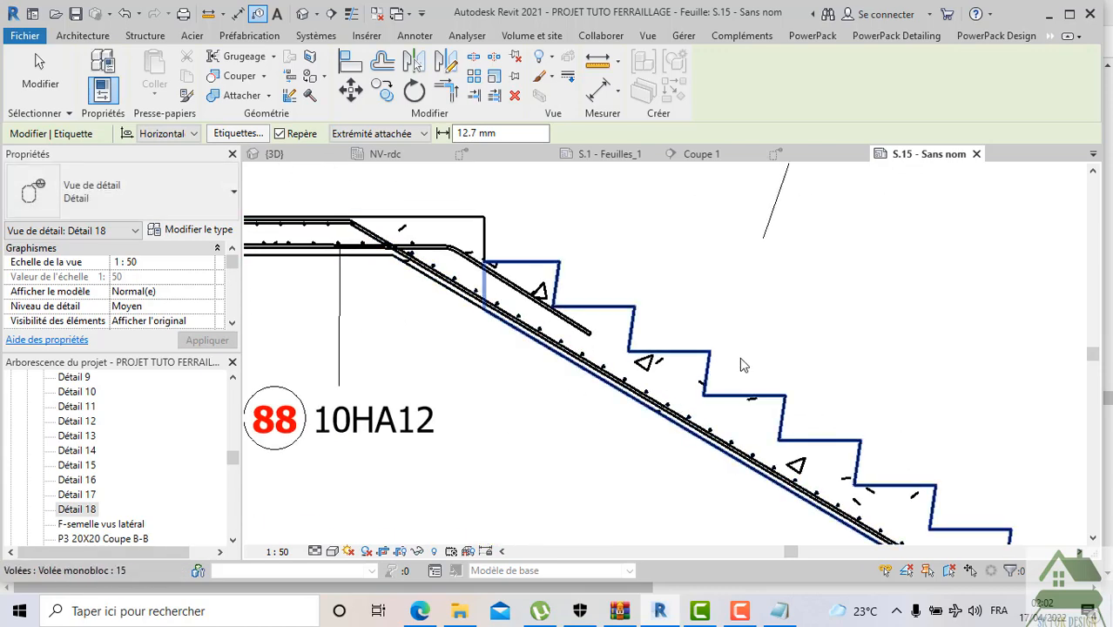
pyautogui.scroll(-2, 740, 365)
pyautogui.scroll(-1, 740, 365)
pyautogui.scroll(1, 741, 365)
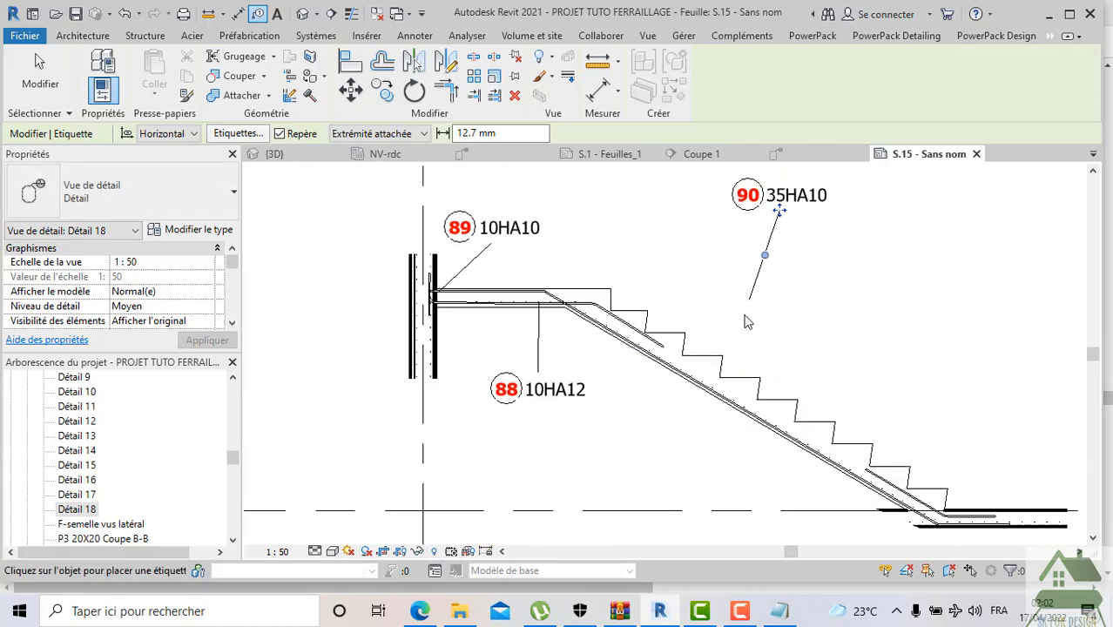
# Set the leader type for new tags to Extrémité libre, keeping the Horizontale orientation
pyautogui.click(405, 135)
pyautogui.click(394, 164)
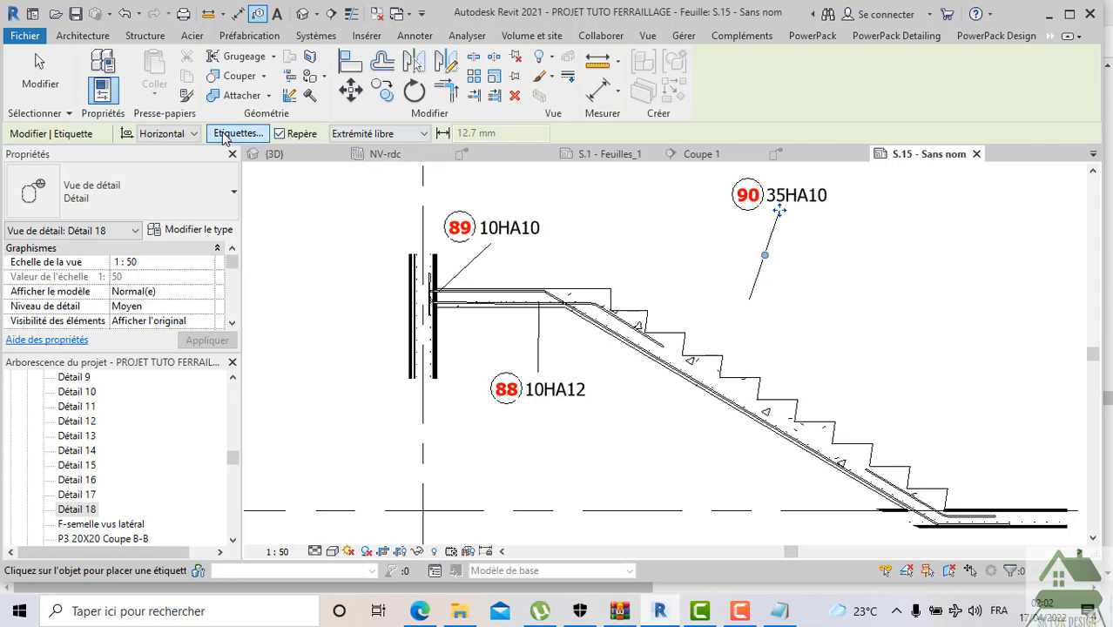
pyautogui.click(186, 134)
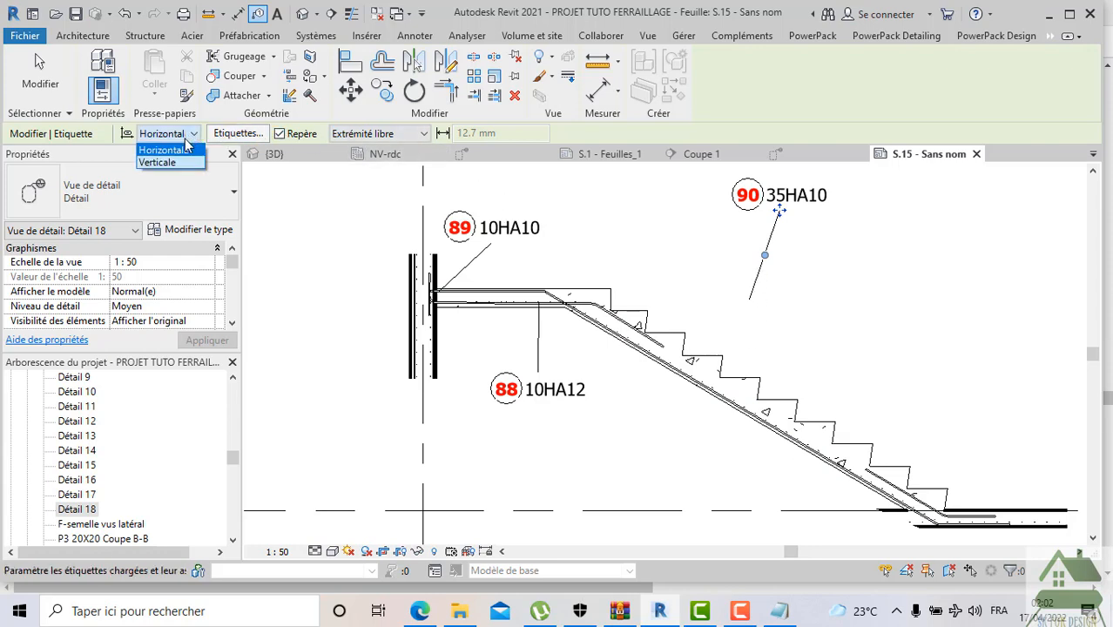
pyautogui.click(359, 135)
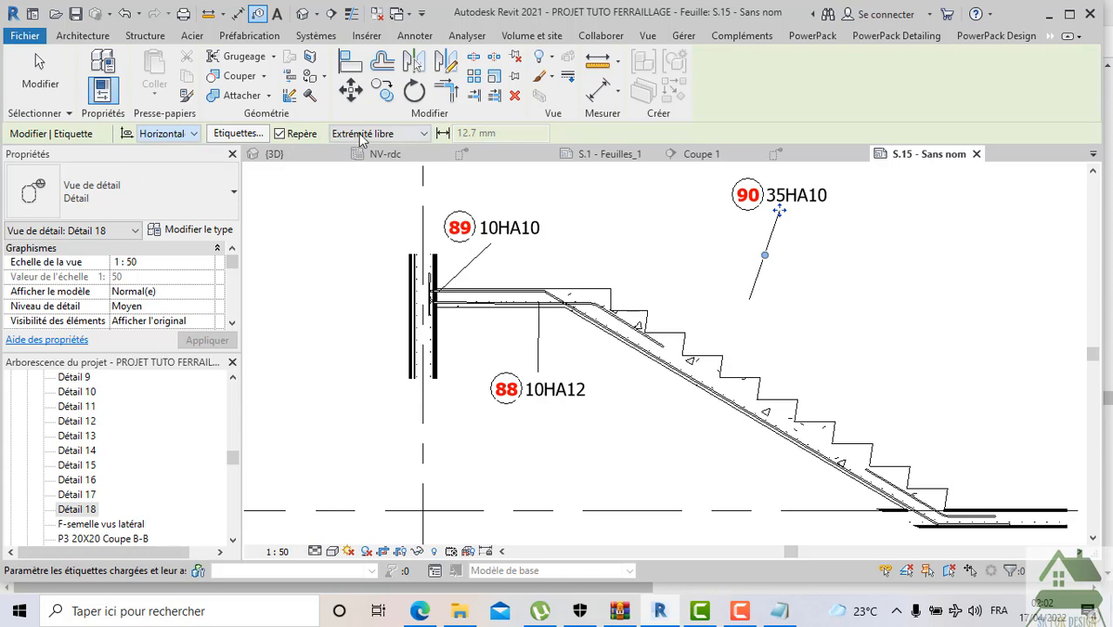
pyautogui.click(359, 135)
pyautogui.click(463, 146)
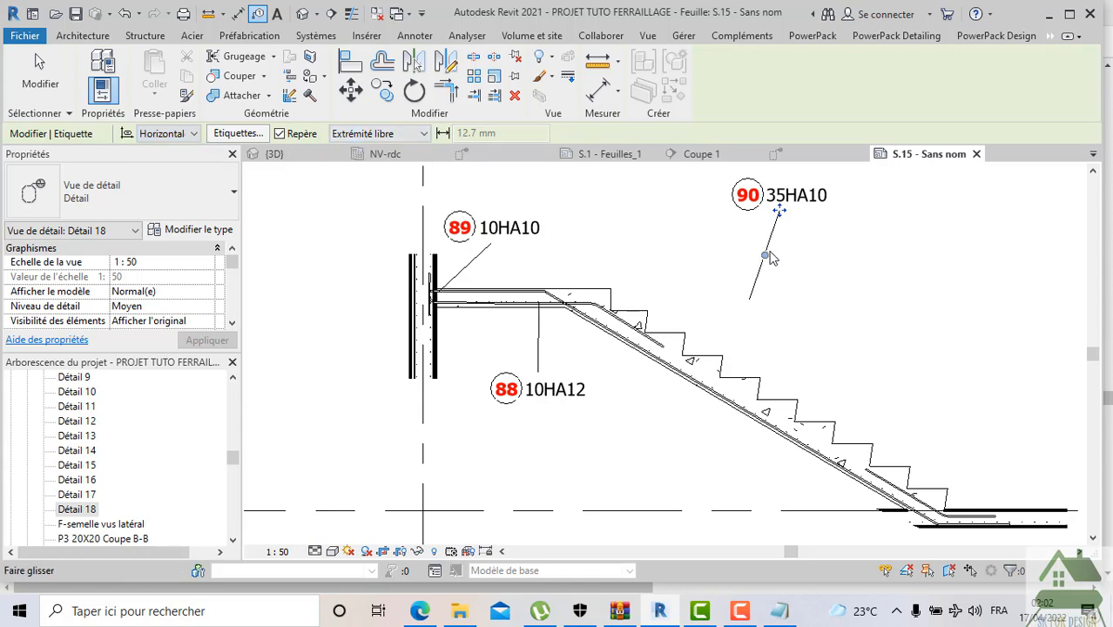
# Try bending the leader of the 35HA10 tag closer to the stair flight, and delete the tag
pyautogui.moveTo(765, 259); pyautogui.dragTo(722, 323)
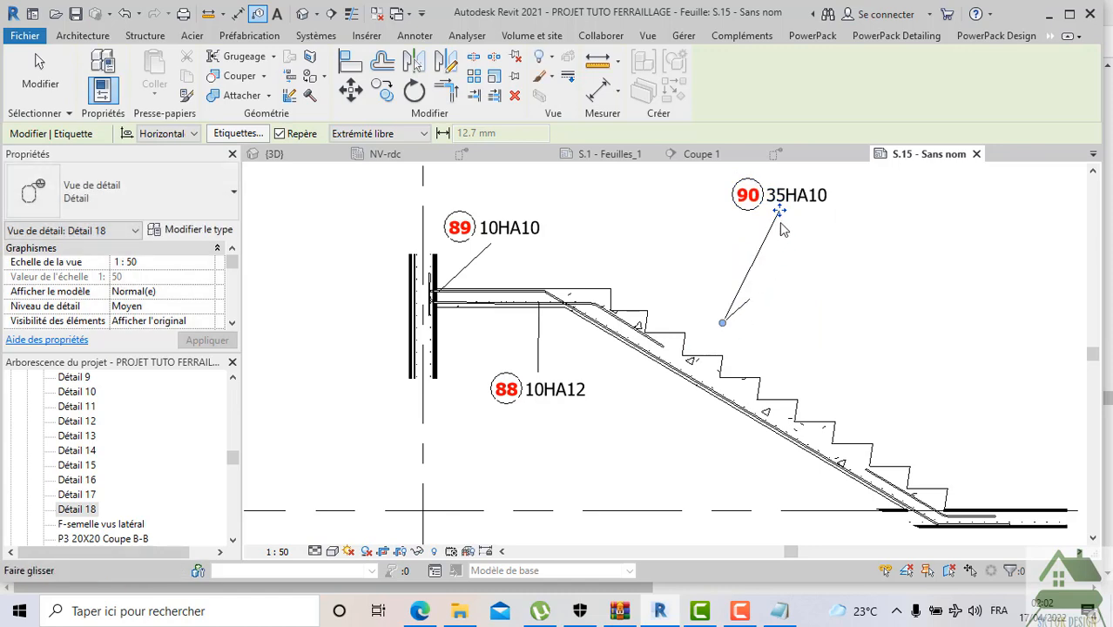
pyautogui.press('Escape')
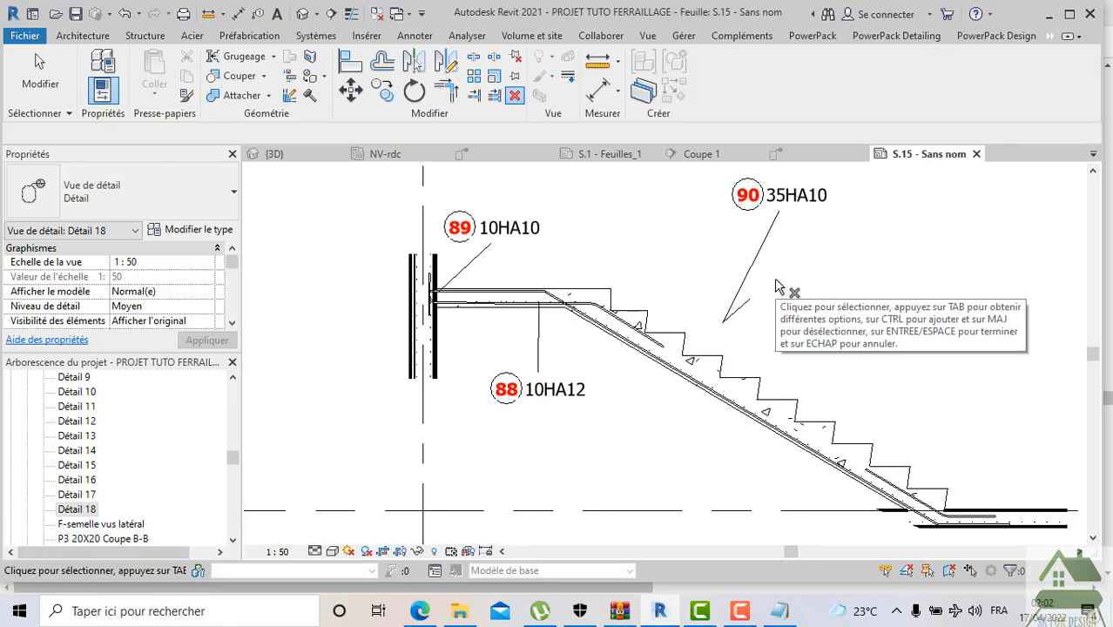
pyautogui.click(778, 211)
pyautogui.press('Delete')
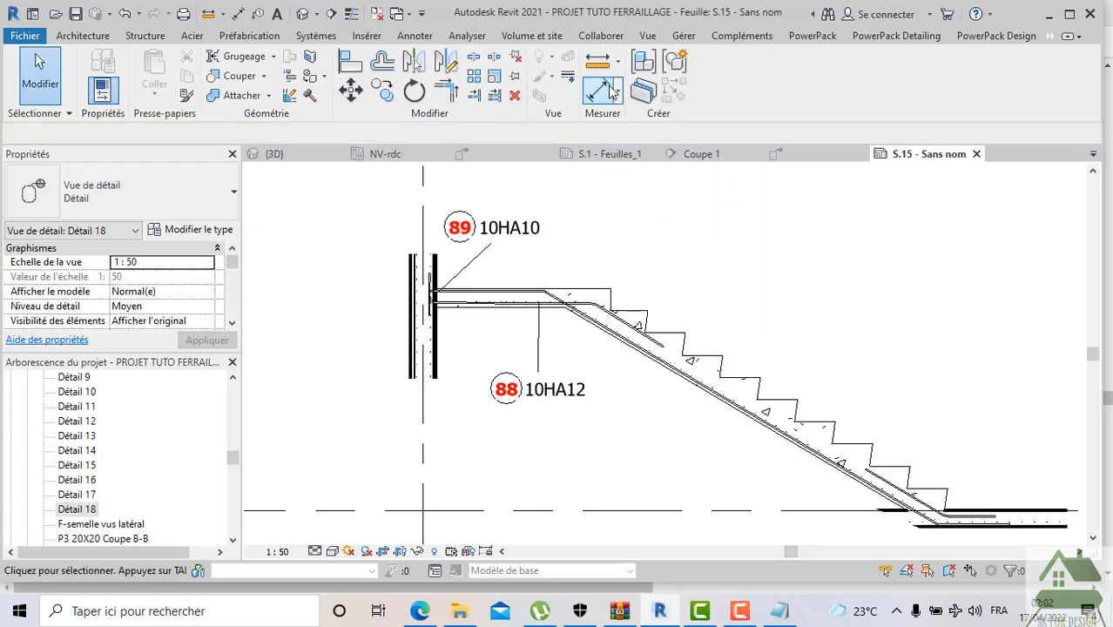
# Tag the stair flight's 35HA10 bars by category with an elbowed, free-end leader, and place tag 90 above the steps
pyautogui.click(414, 36)
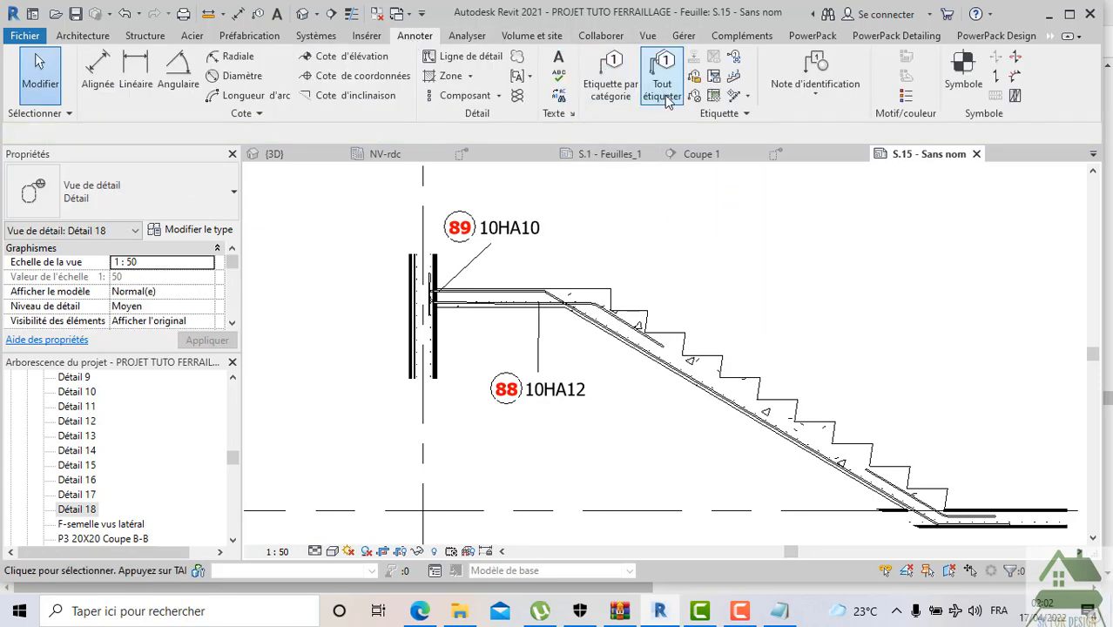
pyautogui.click(612, 77)
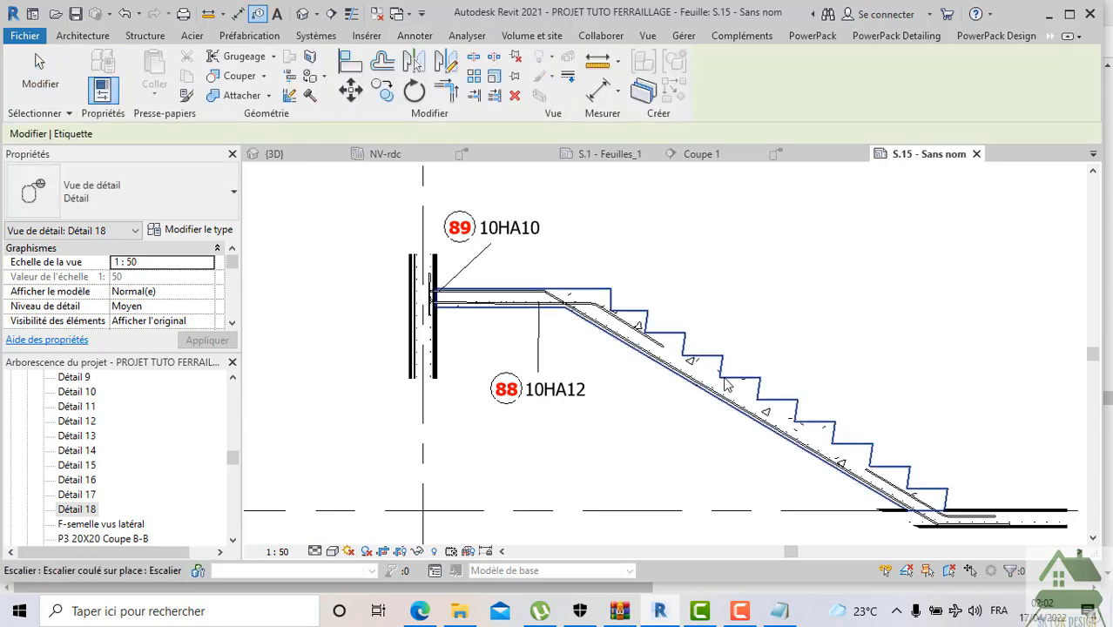
pyautogui.scroll(3, 726, 375)
pyautogui.scroll(1, 658, 379)
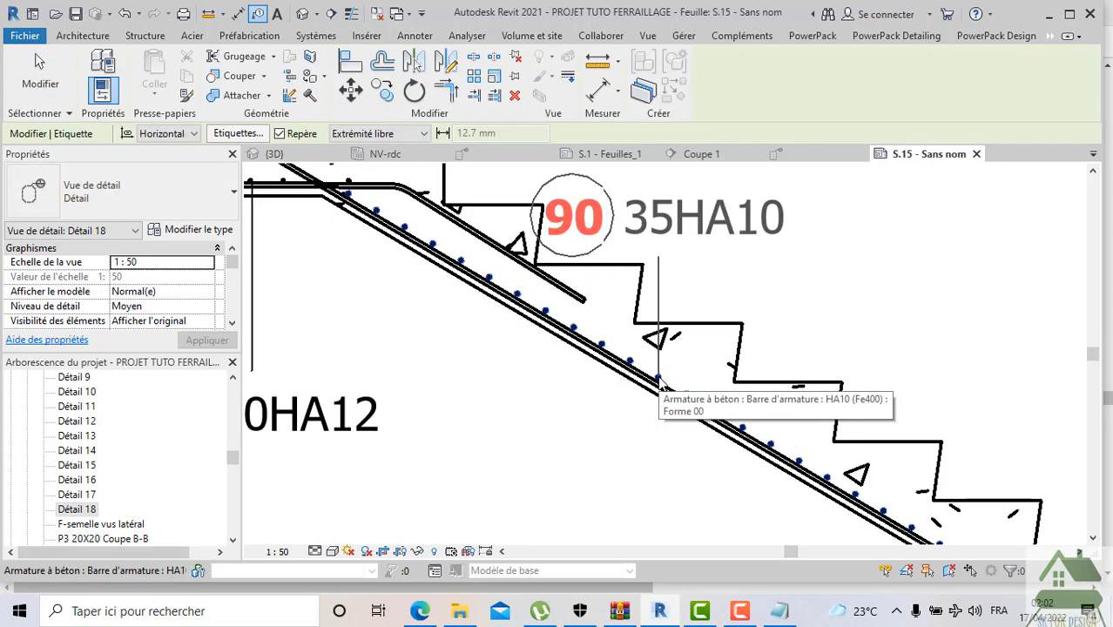
pyautogui.click(658, 380)
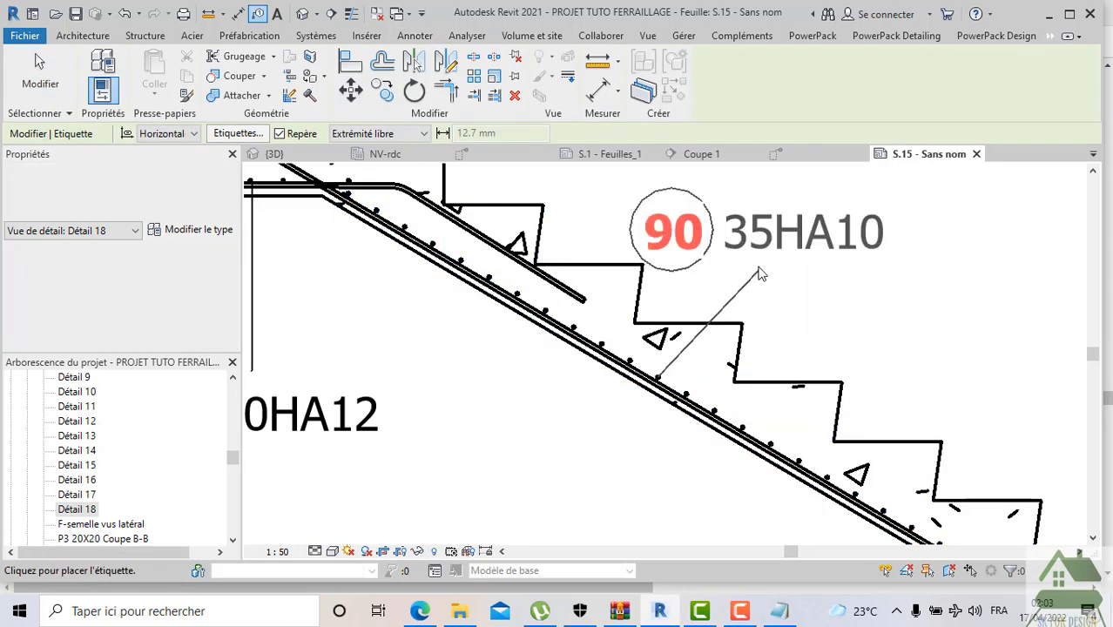
pyautogui.click(738, 292)
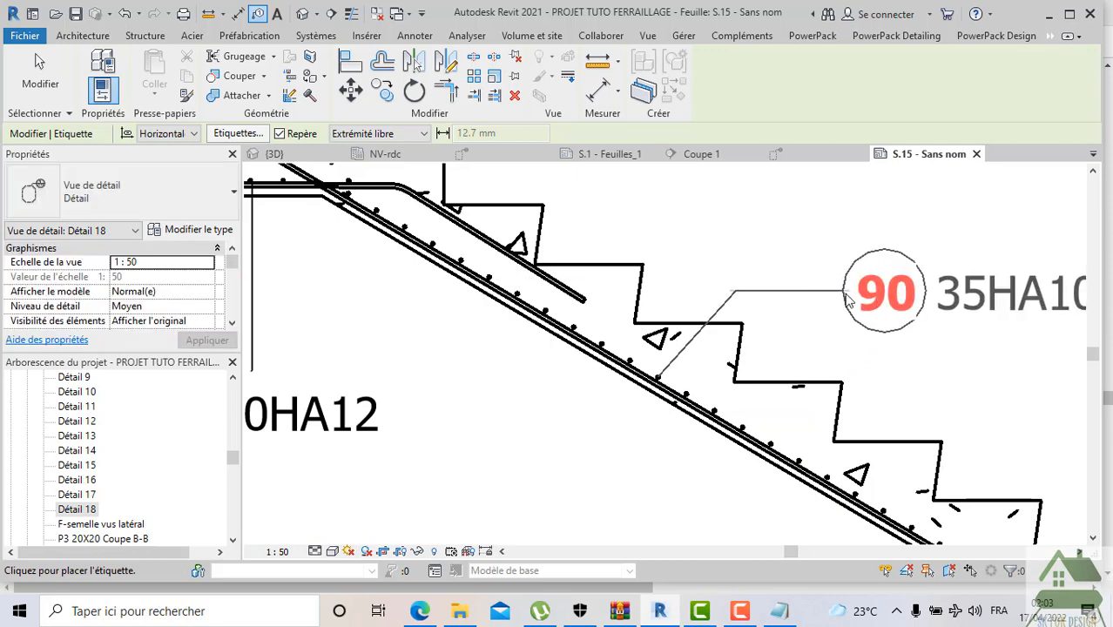
pyautogui.click(788, 296)
pyautogui.scroll(-3, 788, 300)
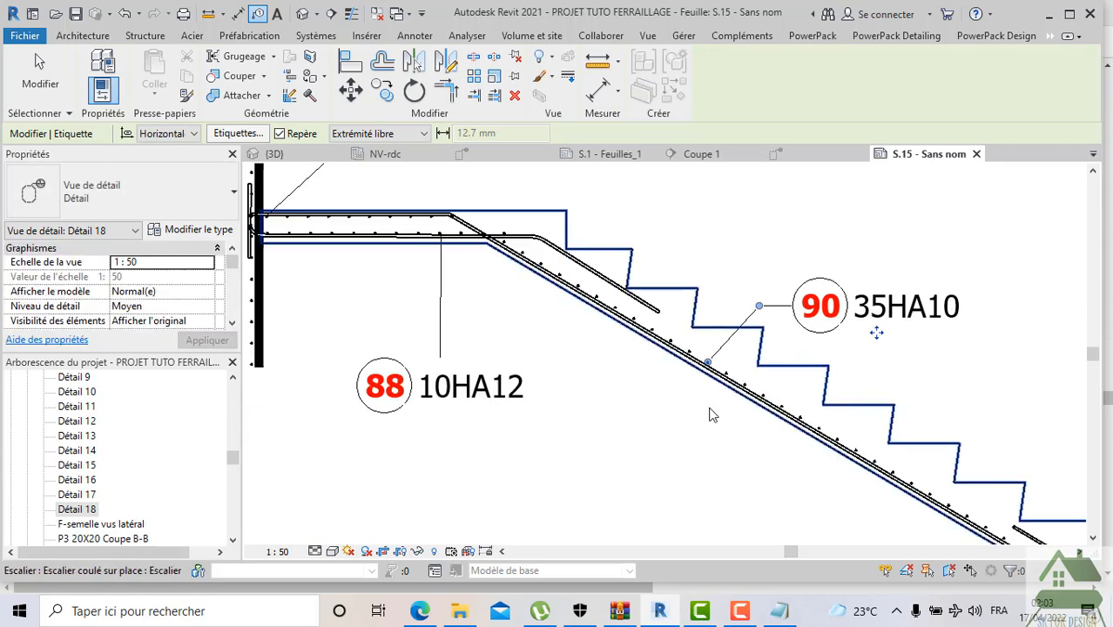
pyautogui.moveTo(655, 443); pyautogui.dragTo(668, 488, button='middle')
pyautogui.scroll(1, 365, 277)
pyautogui.moveTo(423, 275); pyautogui.dragTo(510, 318, button='middle')
pyautogui.press('Escape')
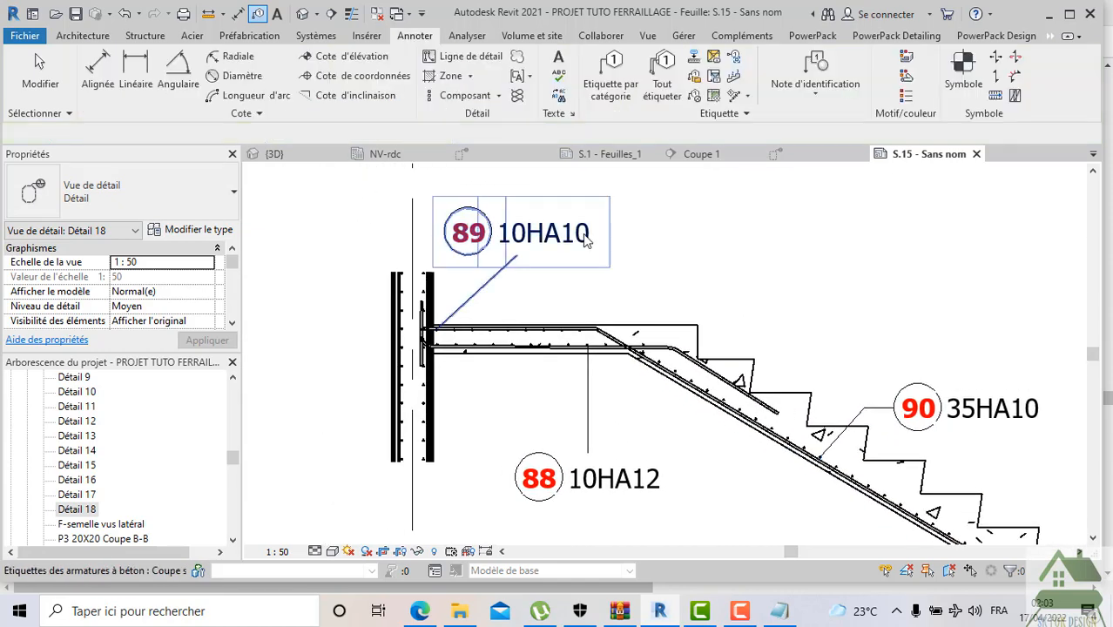
# Change the 10HA10 tag's leader to Extrémité libre and move its end onto a bar along the landing's upper layer
pyautogui.click(543, 233)
pyautogui.click(472, 134)
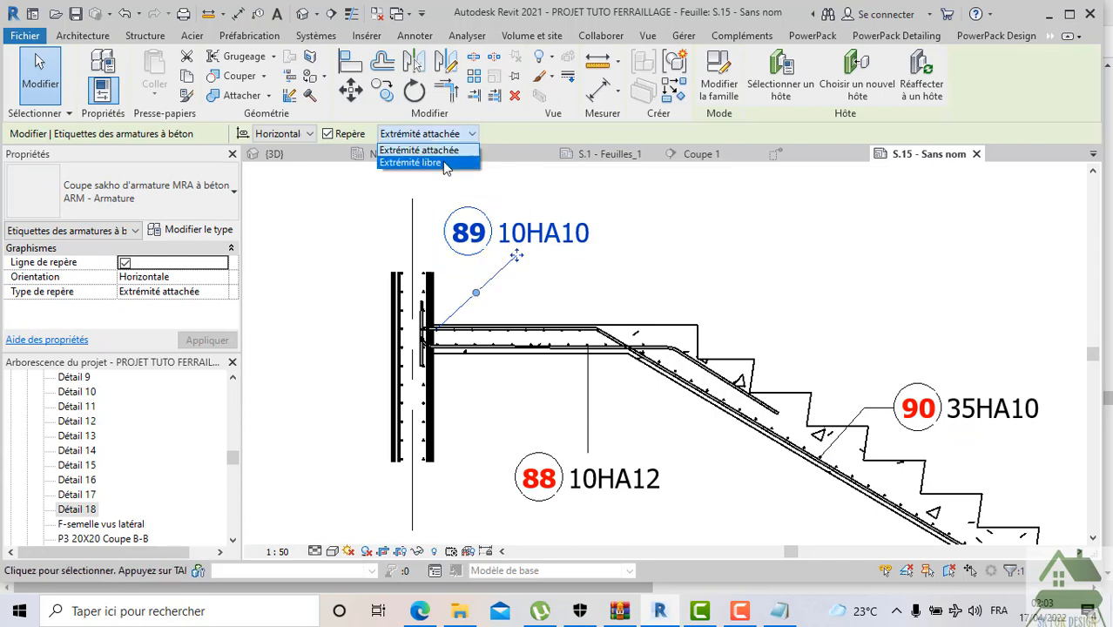
pyautogui.click(435, 162)
pyautogui.scroll(1, 432, 324)
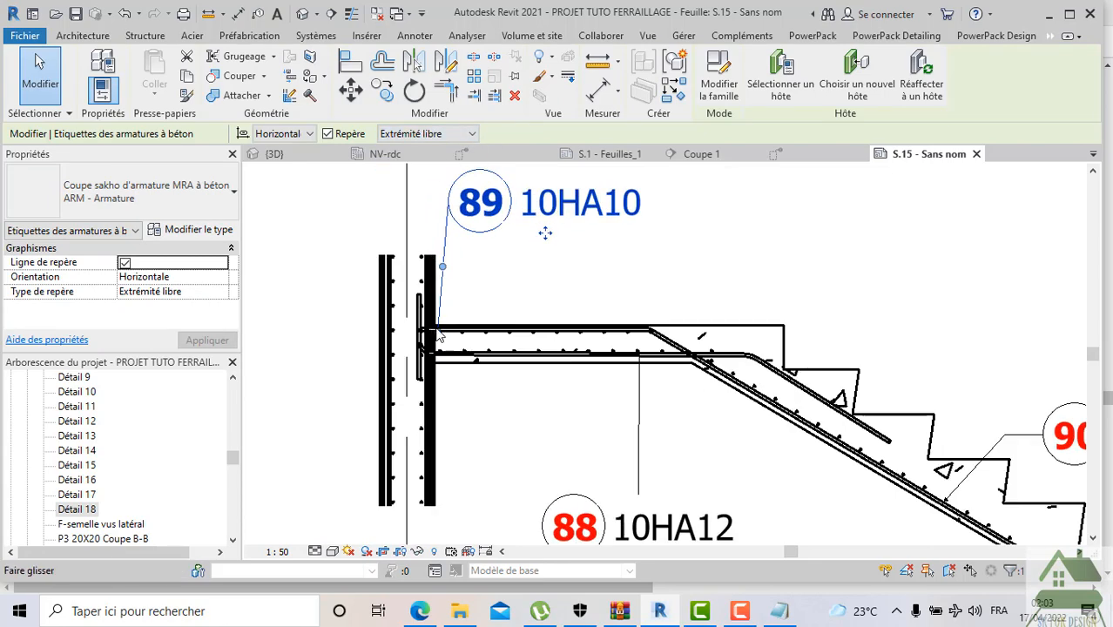
pyautogui.moveTo(435, 331); pyautogui.dragTo(533, 333)
pyautogui.scroll(3, 533, 333)
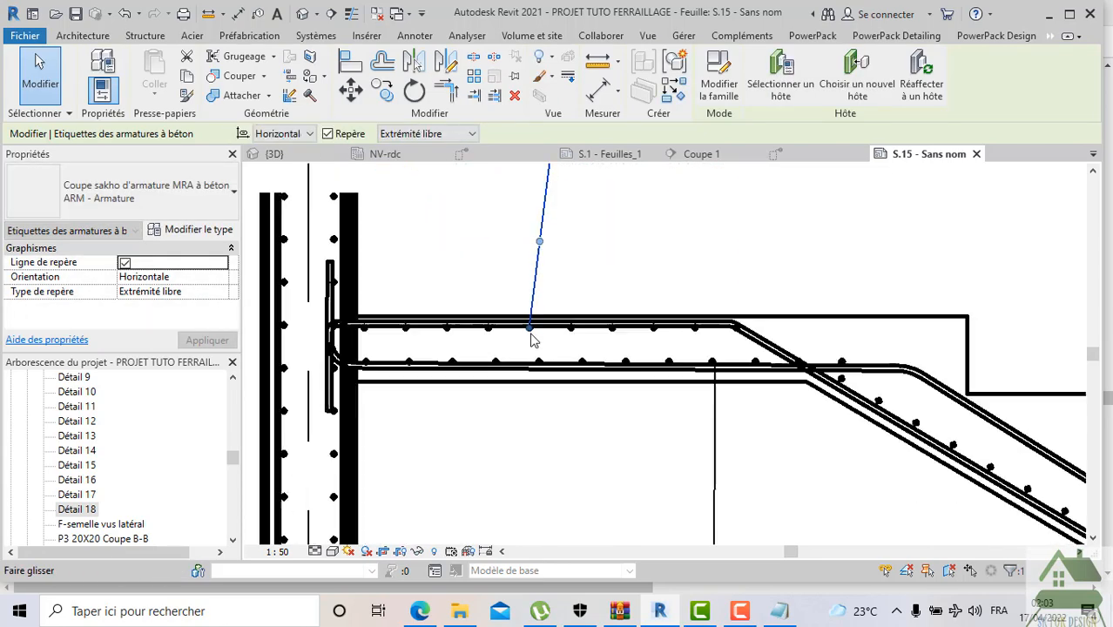
# Move the landing's 10HA10 tag 89 down a little closer to the upper bars, and deselect it
pyautogui.scroll(-4, 579, 289)
pyautogui.click(612, 272)
pyautogui.scroll(-3, 611, 271)
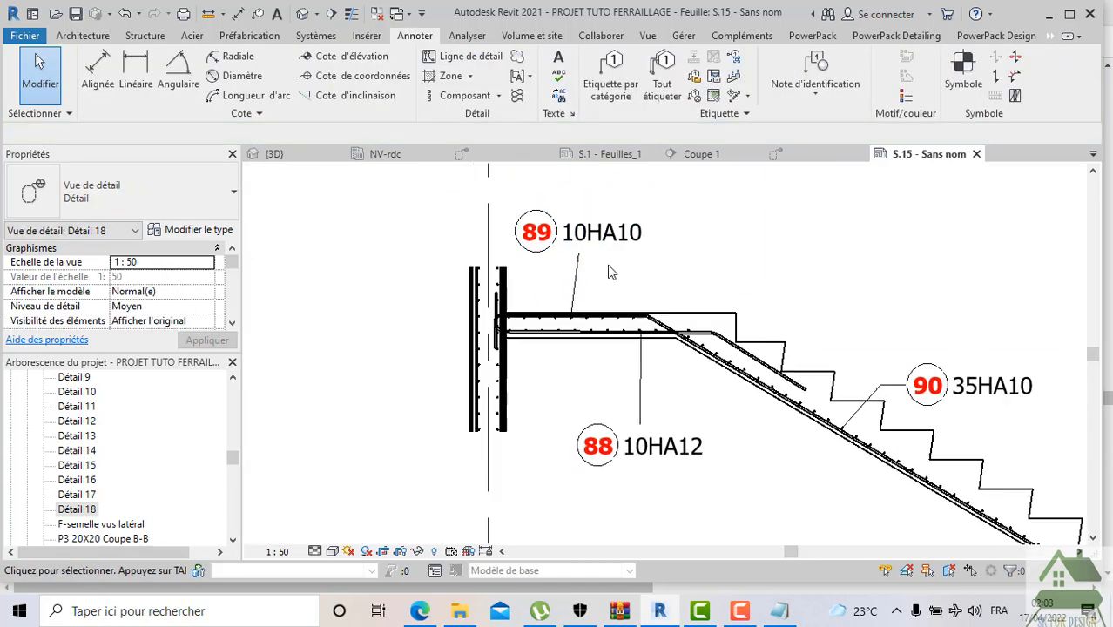
pyautogui.click(612, 245)
pyautogui.moveTo(608, 255); pyautogui.dragTo(608, 272)
pyautogui.click(737, 286)
pyautogui.moveTo(745, 290); pyautogui.dragTo(724, 273, button='middle')
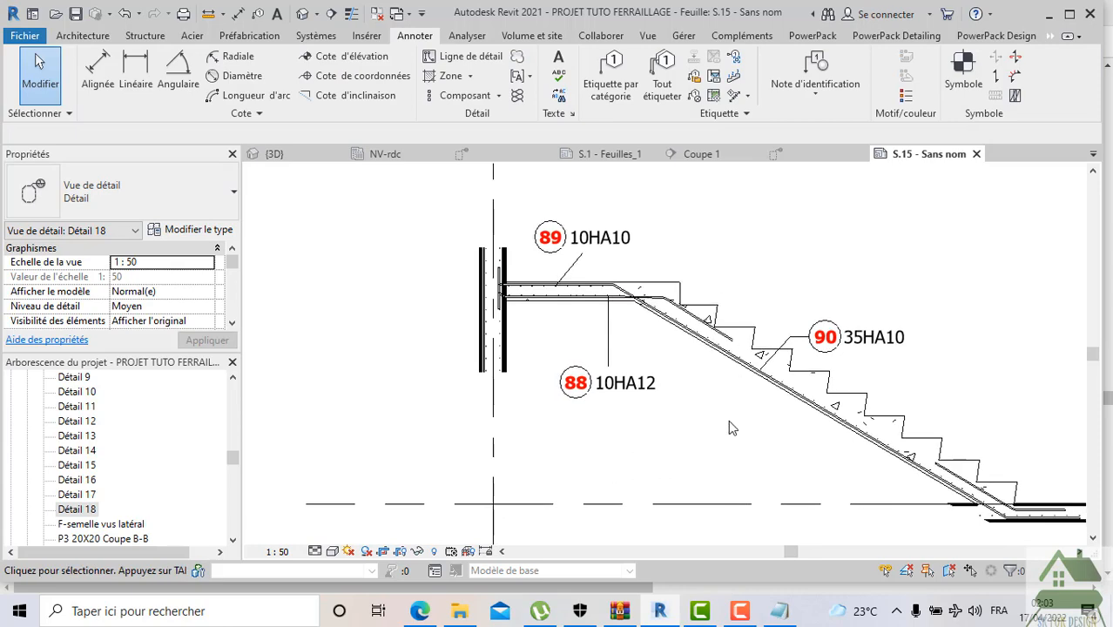
# Tag the 14HA10 bars at the foot of the stair by category with an elbowed, free-end leader, placing the tag above the lower floor
pyautogui.moveTo(742, 432); pyautogui.dragTo(629, 334, button='middle')
pyautogui.moveTo(815, 460); pyautogui.dragTo(668, 484, button='middle')
pyautogui.scroll(2, 685, 455)
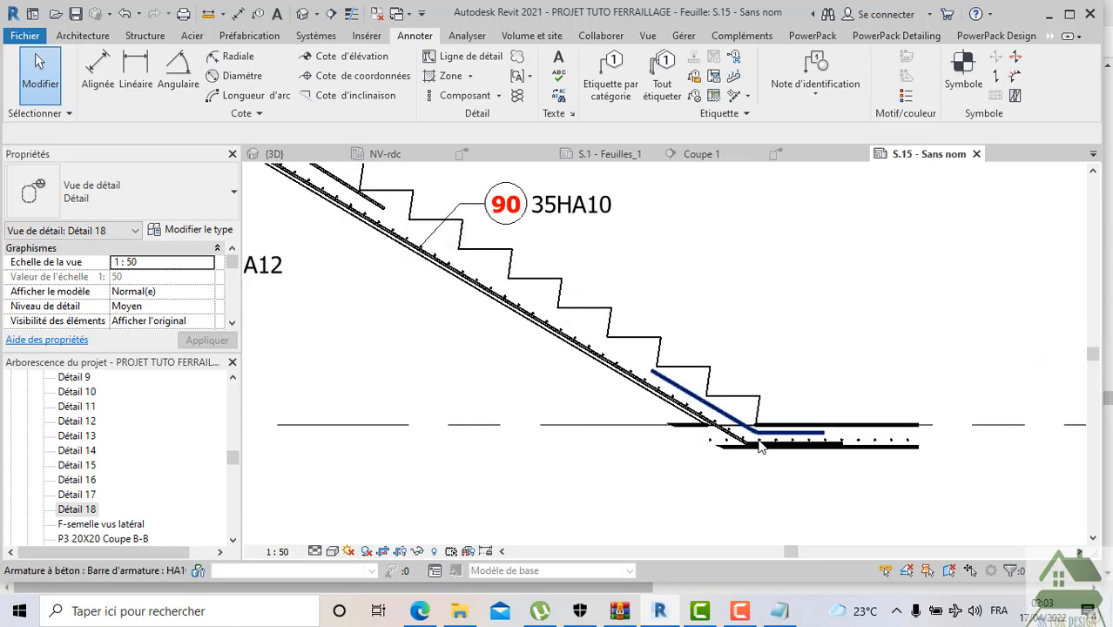
pyautogui.click(610, 78)
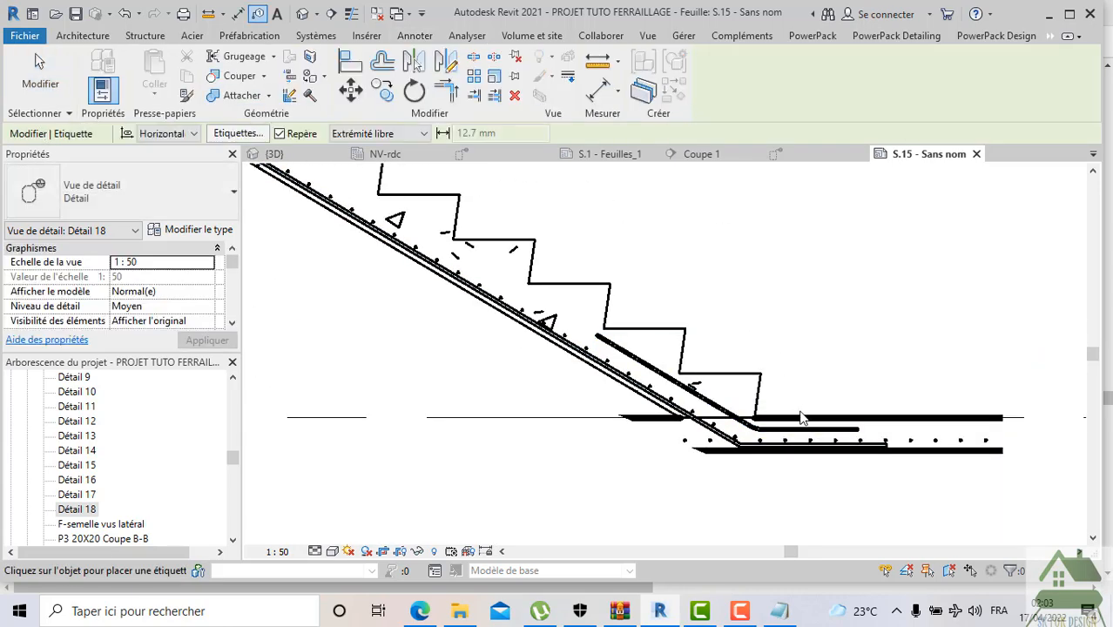
pyautogui.scroll(1, 784, 418)
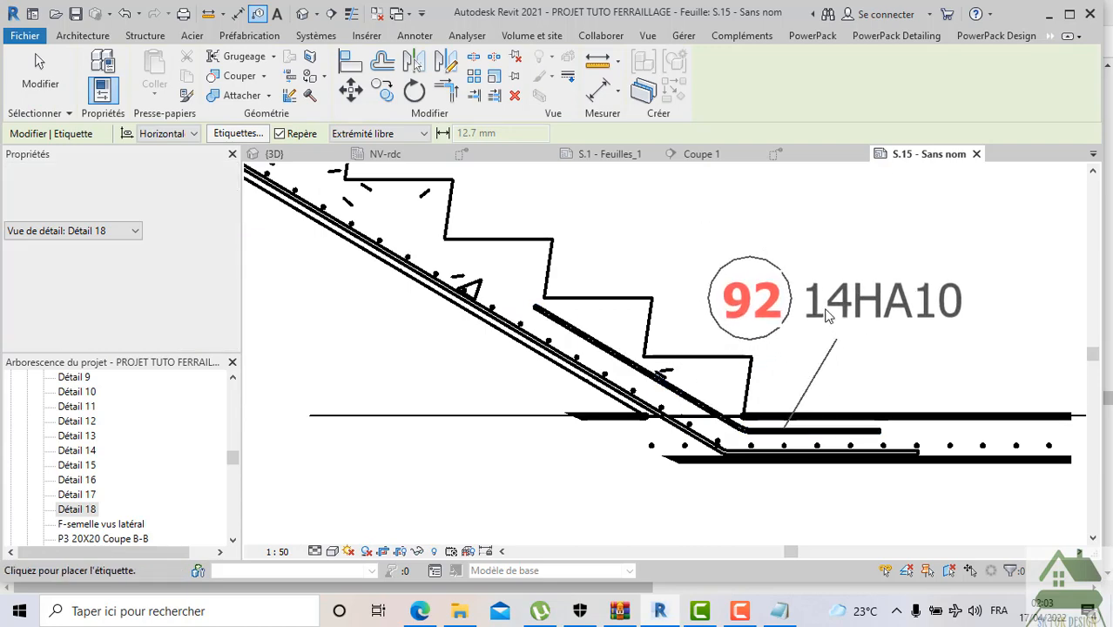
pyautogui.click(794, 320)
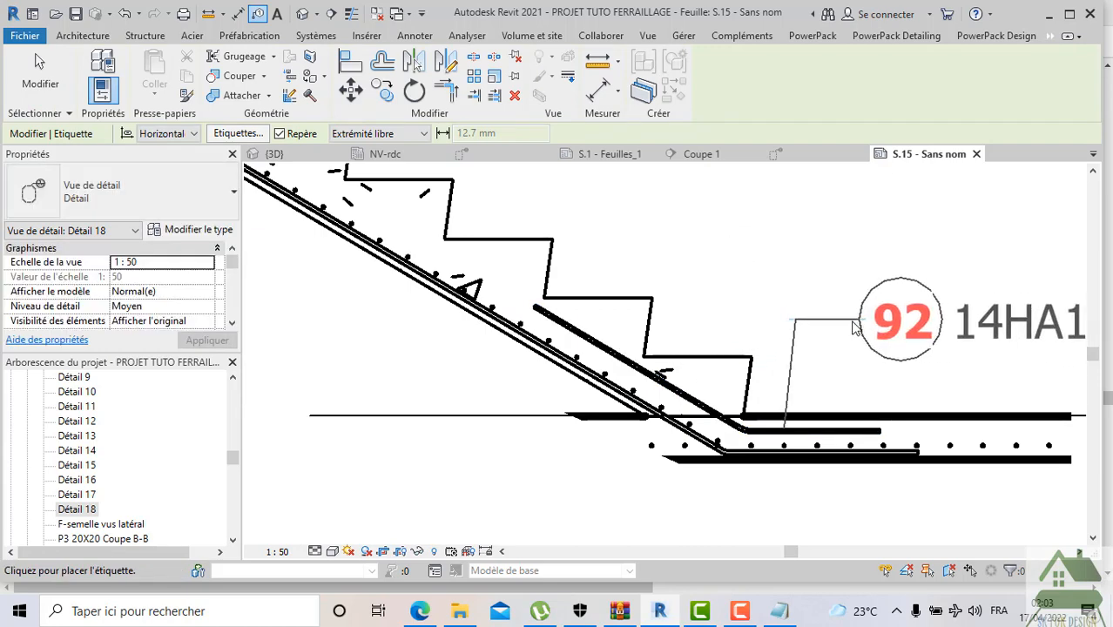
pyautogui.click(814, 329)
pyautogui.scroll(-2, 791, 334)
pyautogui.scroll(-2, 797, 340)
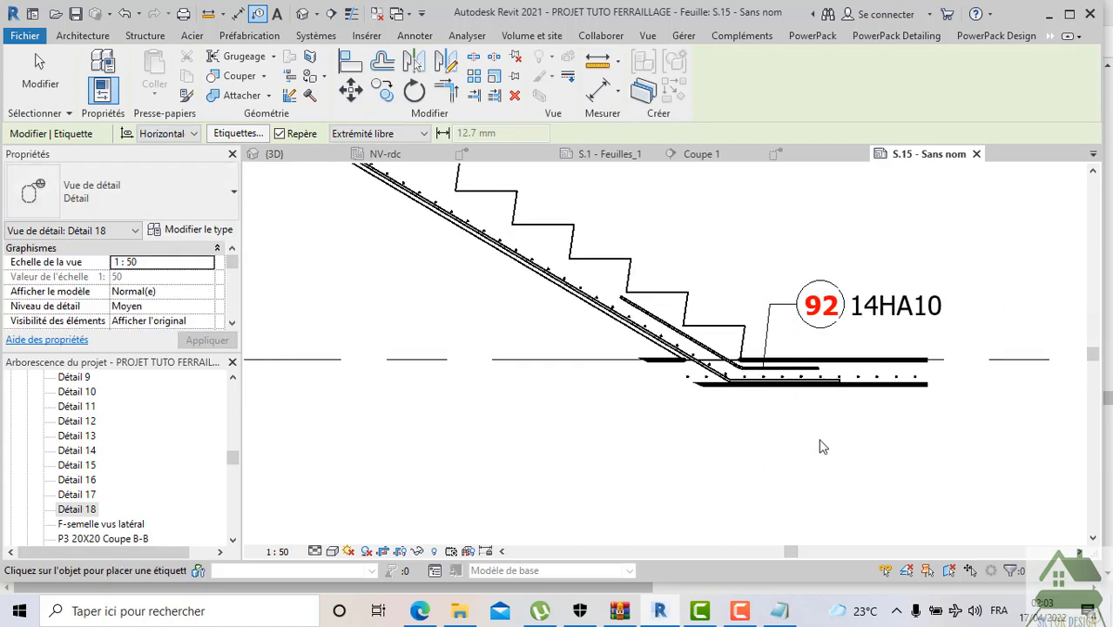
# Tag the 41HA10 bars along the wall's outer face, placing the tag outside the wall with a straight horizontal leader
pyautogui.scroll(-2, 775, 453)
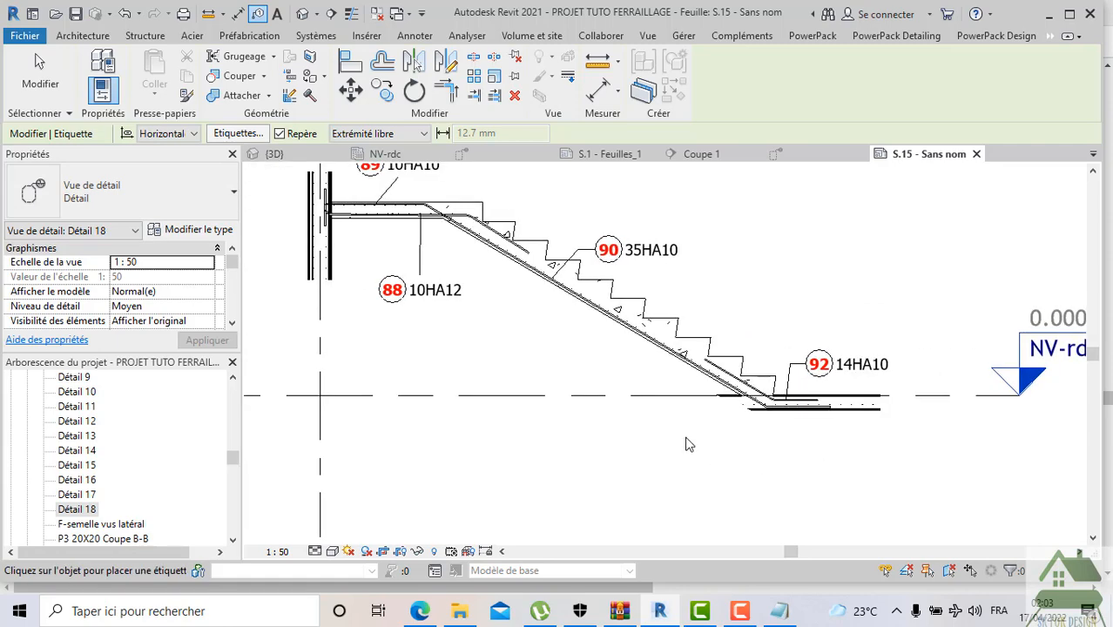
pyautogui.scroll(-1, 696, 457)
pyautogui.scroll(4, 335, 292)
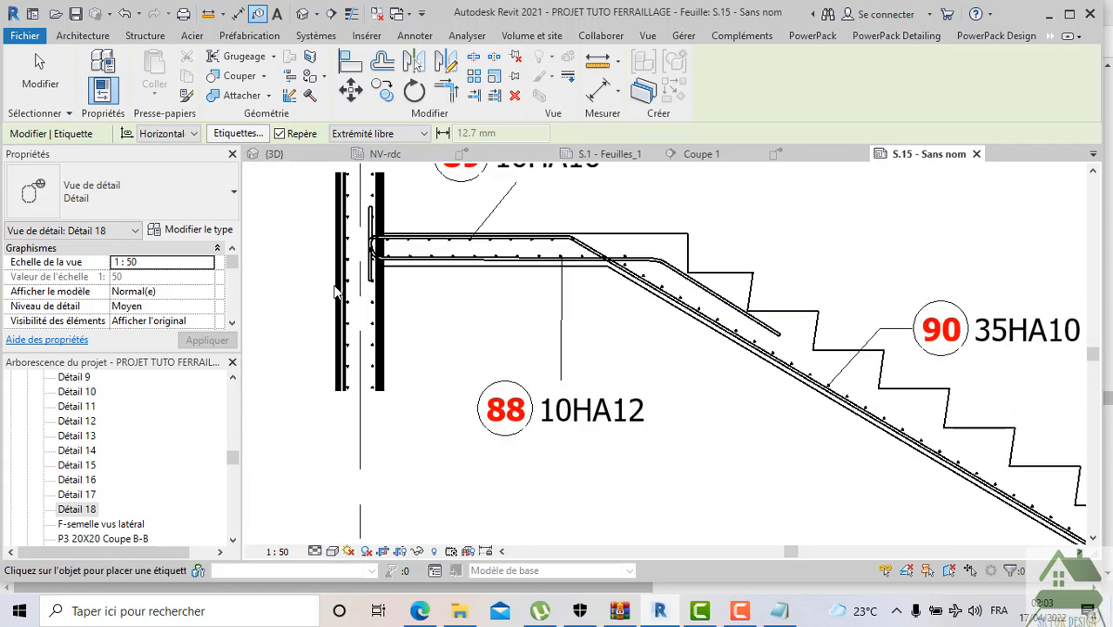
pyautogui.scroll(1, 335, 292)
pyautogui.moveTo(305, 373); pyautogui.dragTo(346, 419, button='middle')
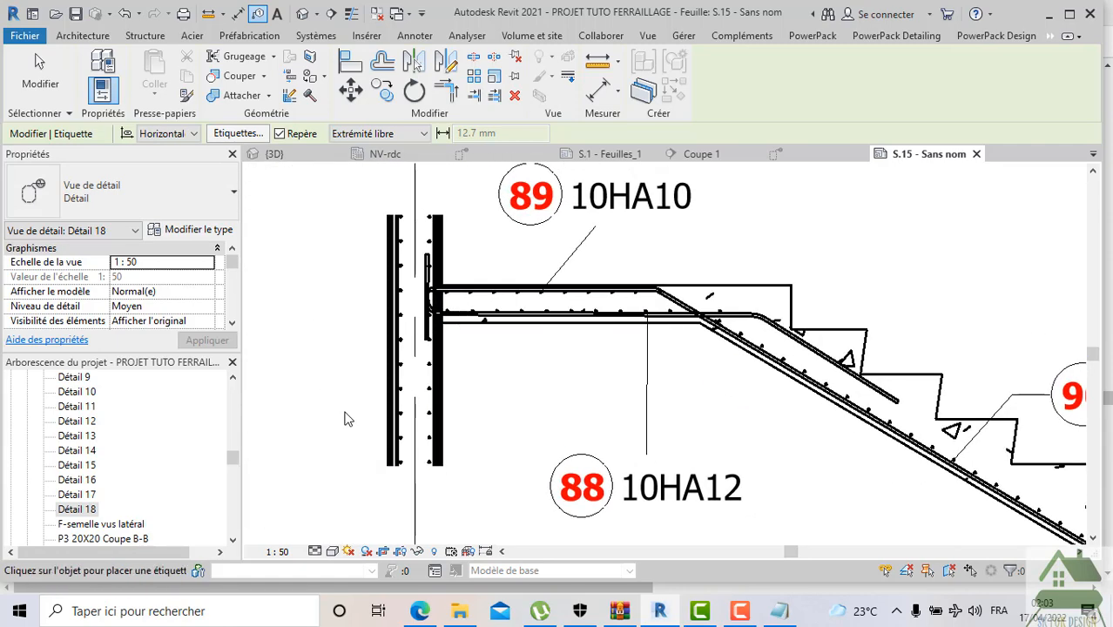
pyautogui.click(400, 360)
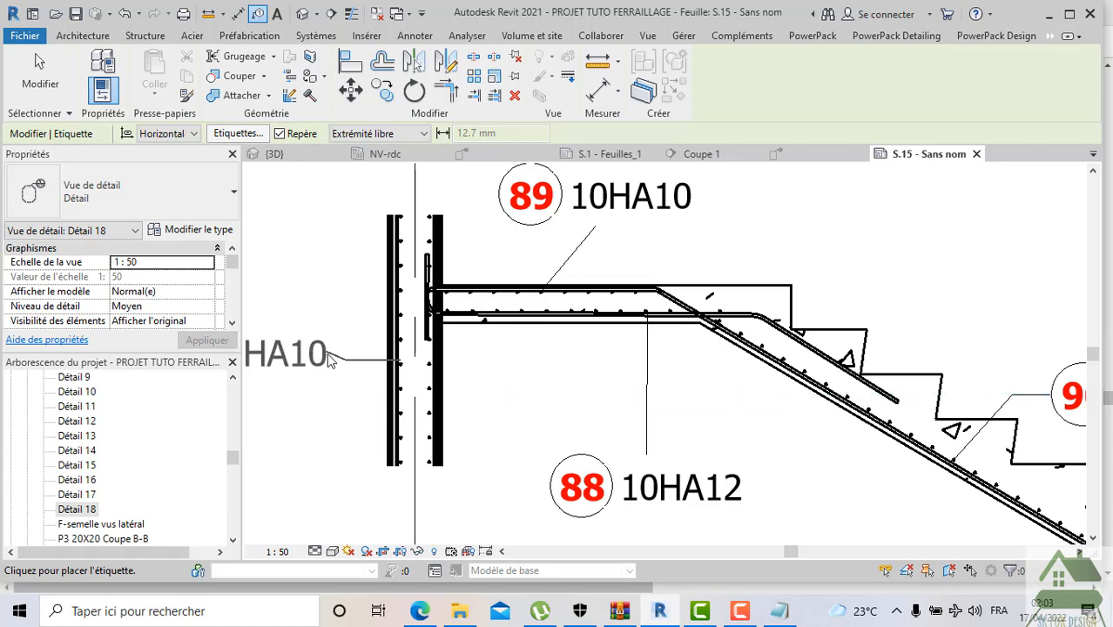
pyautogui.click(336, 366)
pyautogui.scroll(-1, 372, 414)
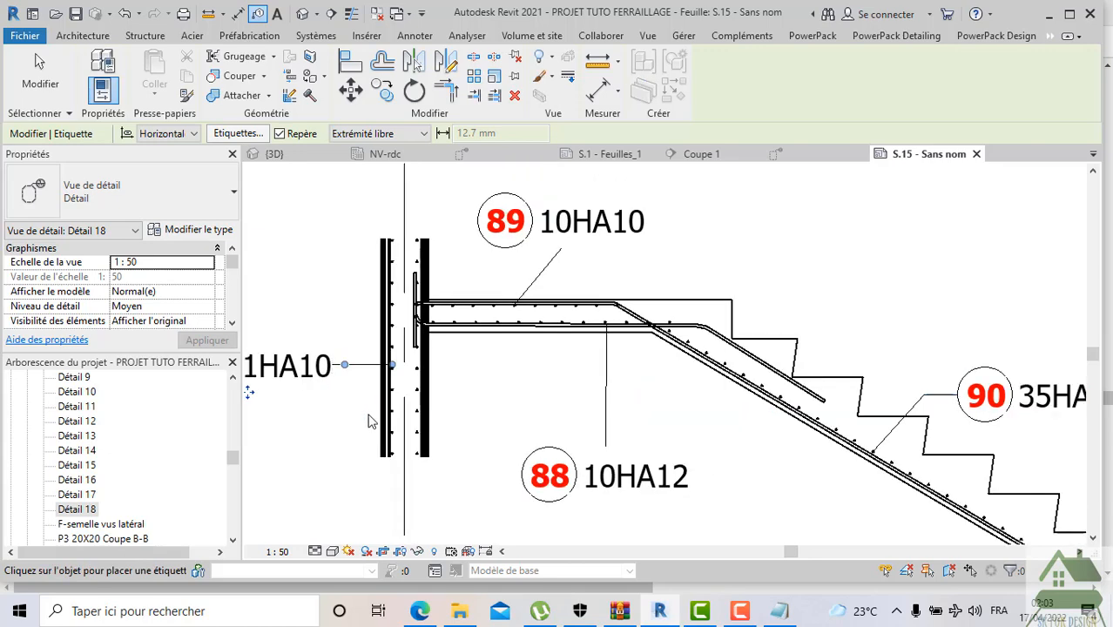
# Tag the 41HA10 bars along the wall's stair-side face with an elbowed leader, aligning the tag above the other 41HA10 tag
pyautogui.scroll(2, 376, 415)
pyautogui.scroll(1, 415, 394)
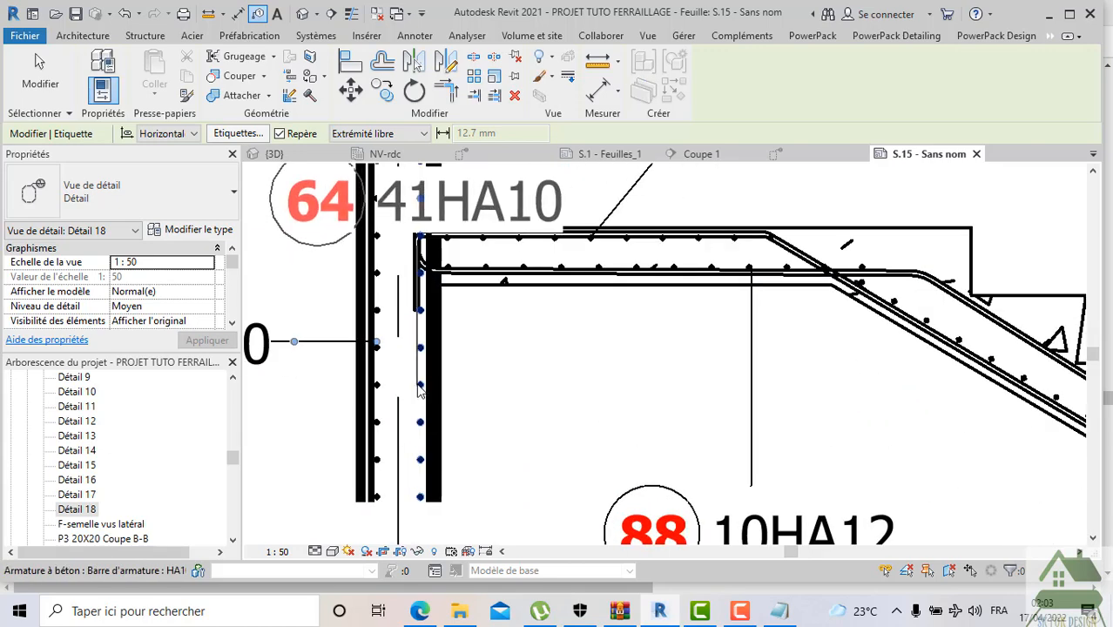
pyautogui.scroll(-2, 417, 395)
pyautogui.moveTo(407, 345); pyautogui.dragTo(419, 450, button='middle')
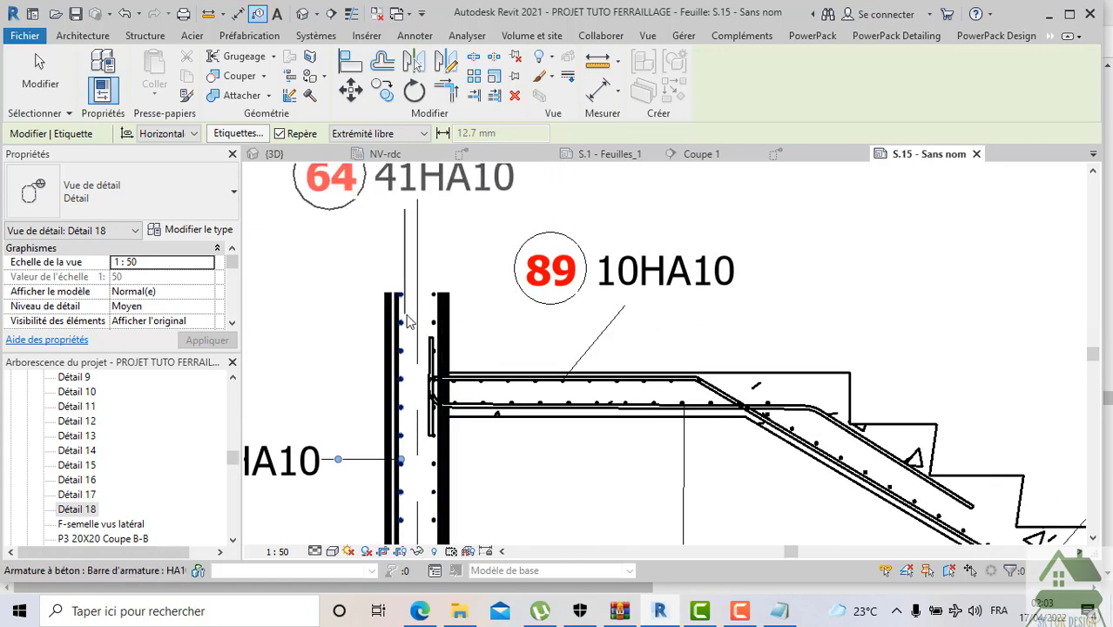
pyautogui.click(433, 322)
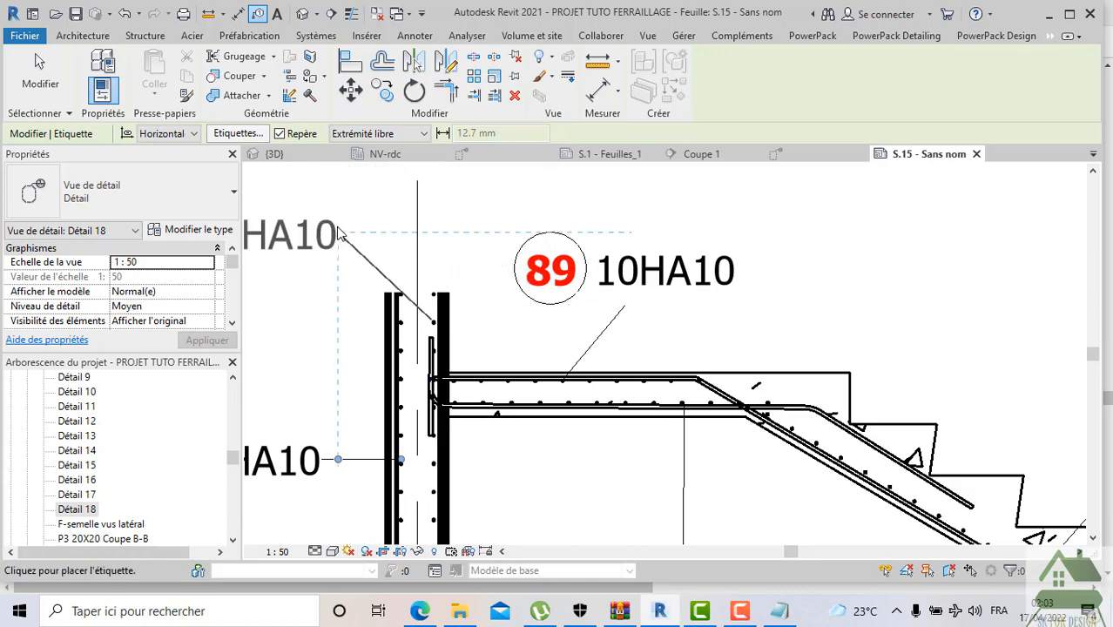
pyautogui.click(378, 235)
pyautogui.moveTo(321, 246); pyautogui.dragTo(443, 250, button='middle')
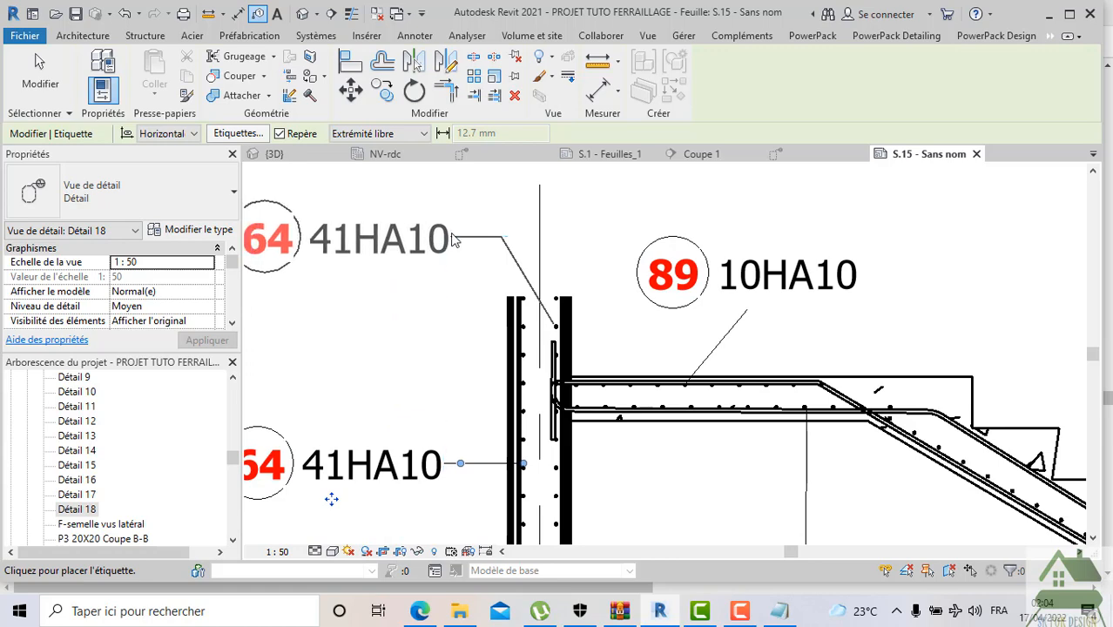
pyautogui.click(449, 242)
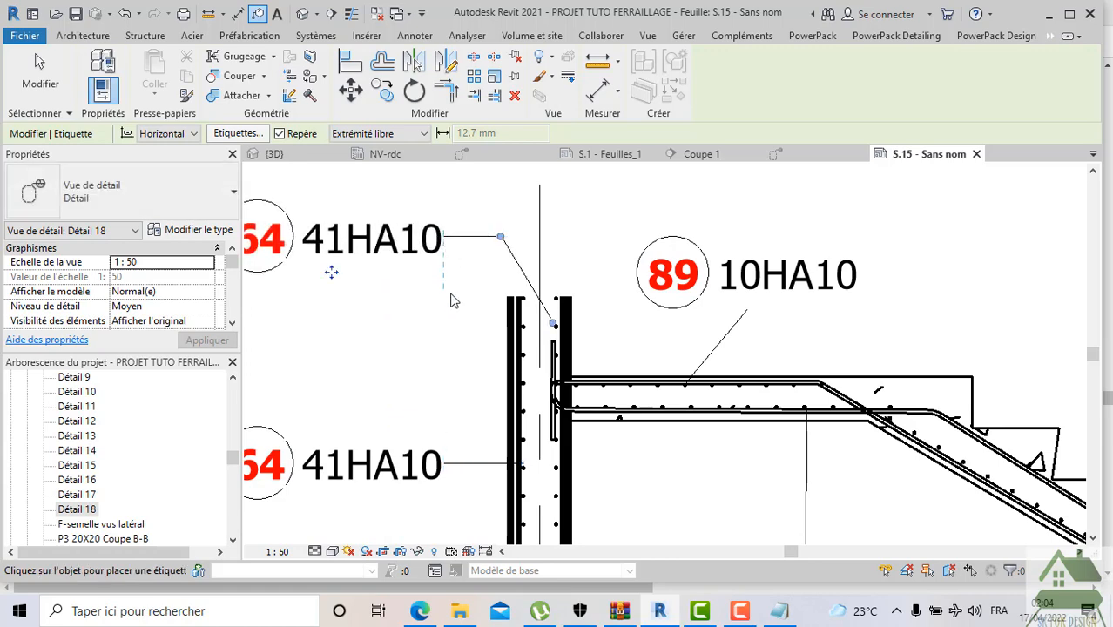
# Deactivate the Détail 18 view to return to the sheet
pyautogui.scroll(-2, 452, 300)
pyautogui.scroll(-5, 426, 319)
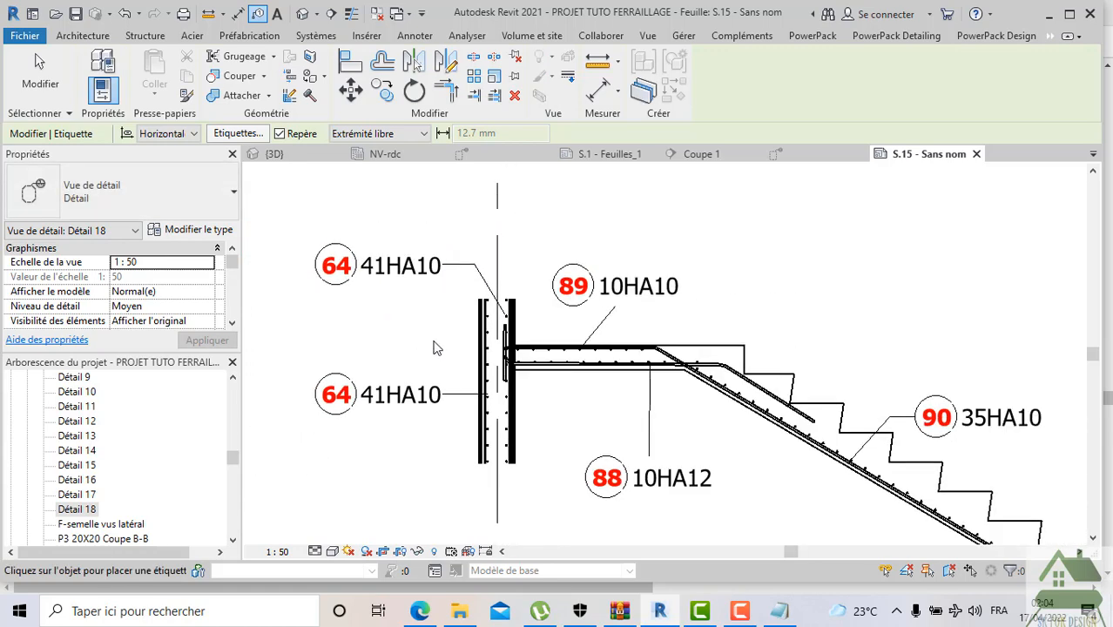
pyautogui.scroll(-3, 664, 451)
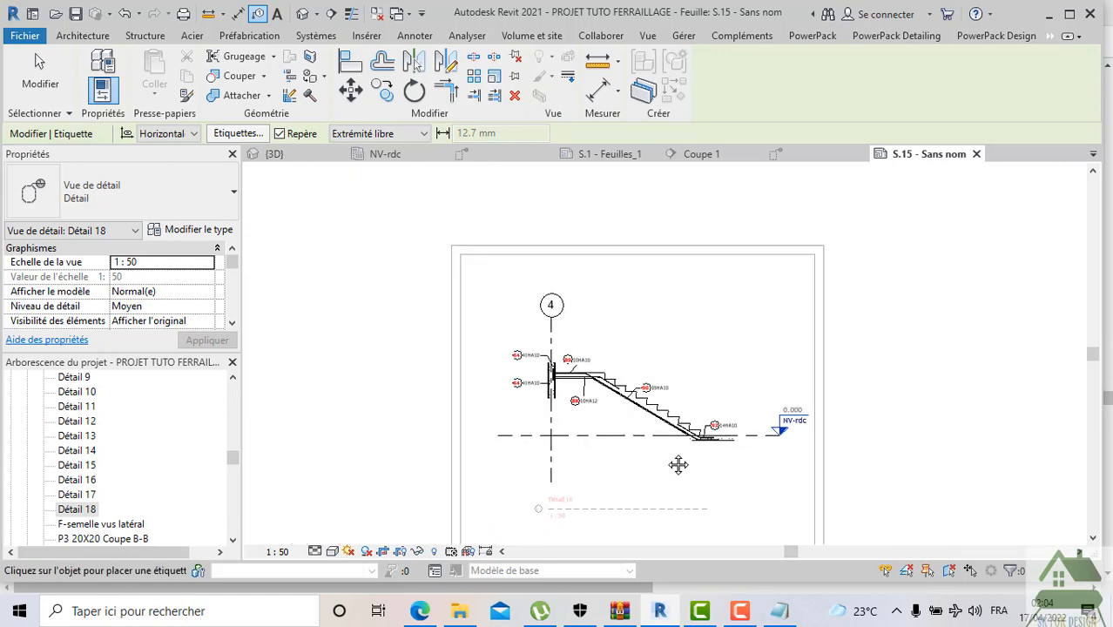
pyautogui.scroll(2, 570, 256)
pyautogui.rightClick(570, 251)
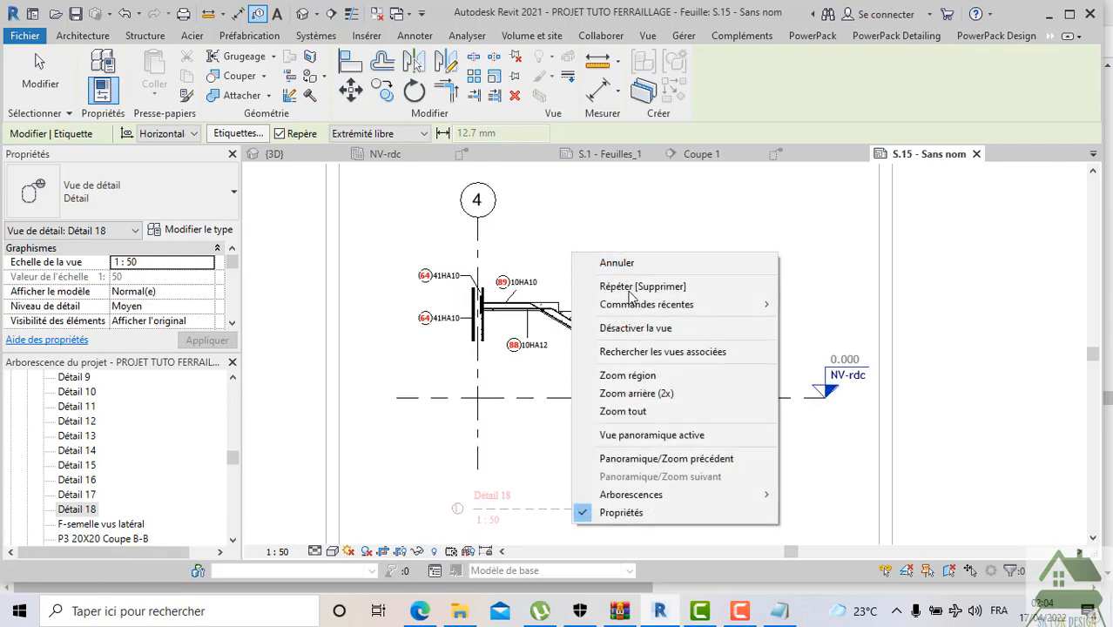
pyautogui.click(683, 326)
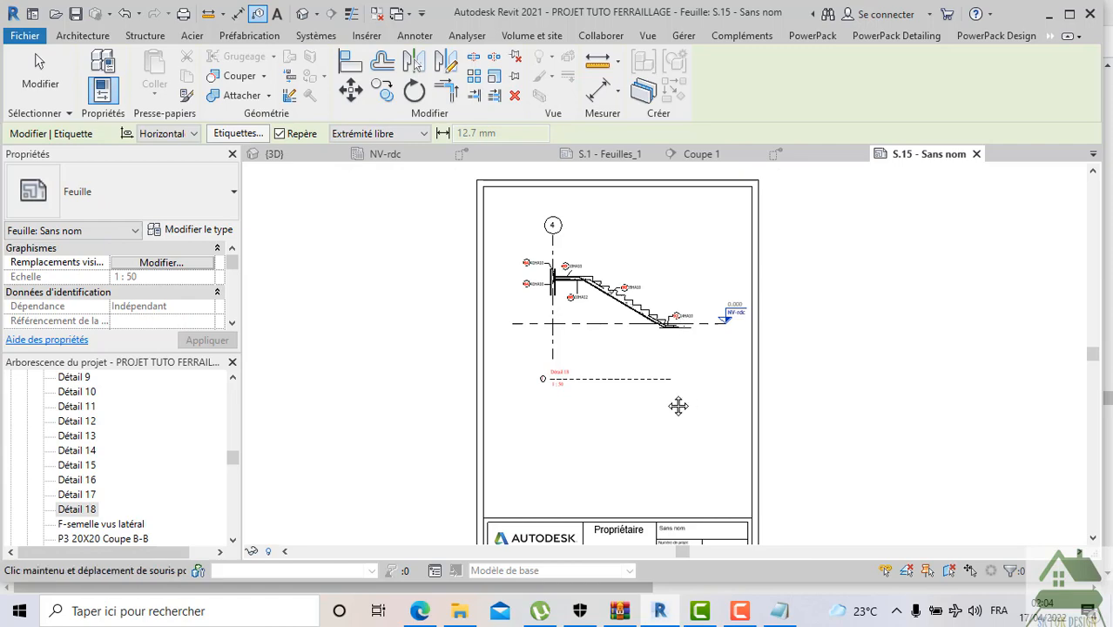
pyautogui.moveTo(678, 406); pyautogui.dragTo(652, 411, button='middle')
# Set the PDFCreator print setup to A4 paper in portrait orientation and preview the printed sheet
pyautogui.hotkey('ctrl', 'p')
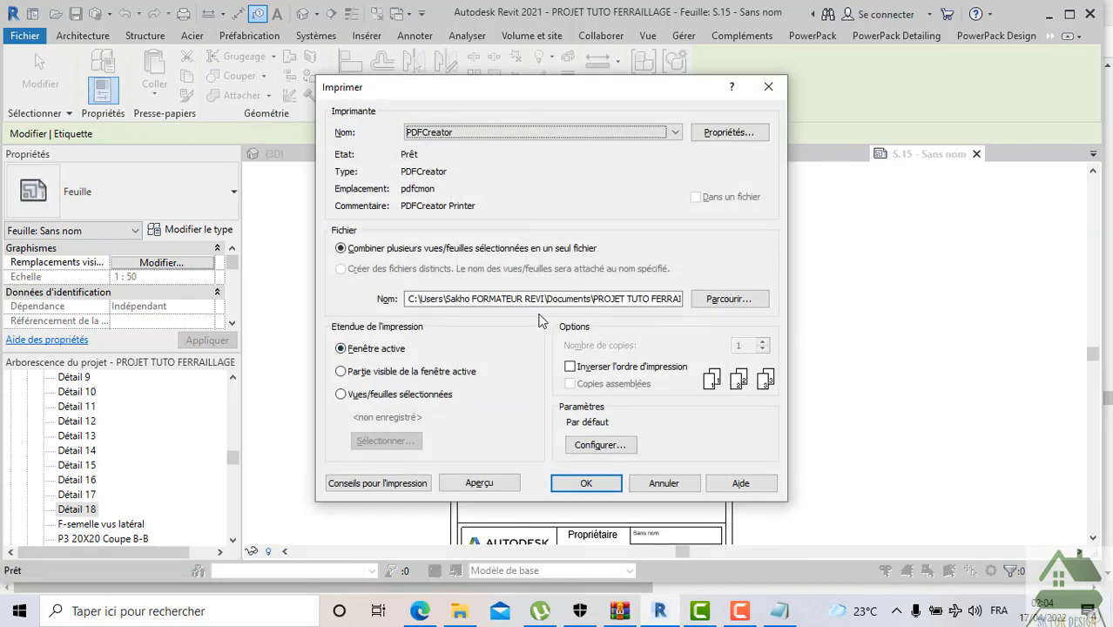
pyautogui.click(600, 444)
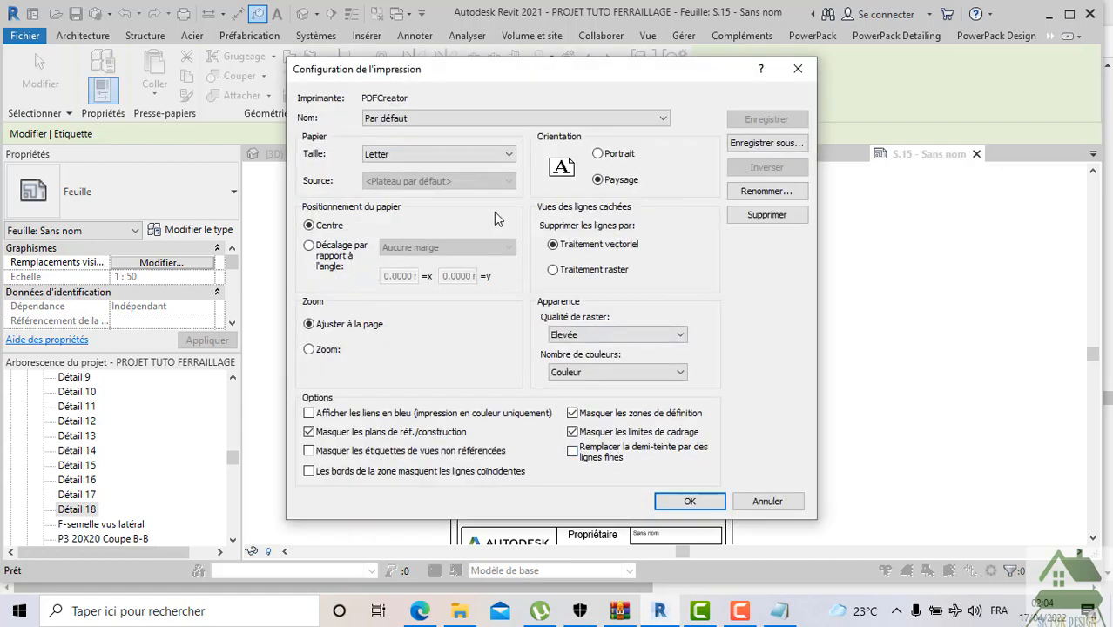
pyautogui.click(480, 154)
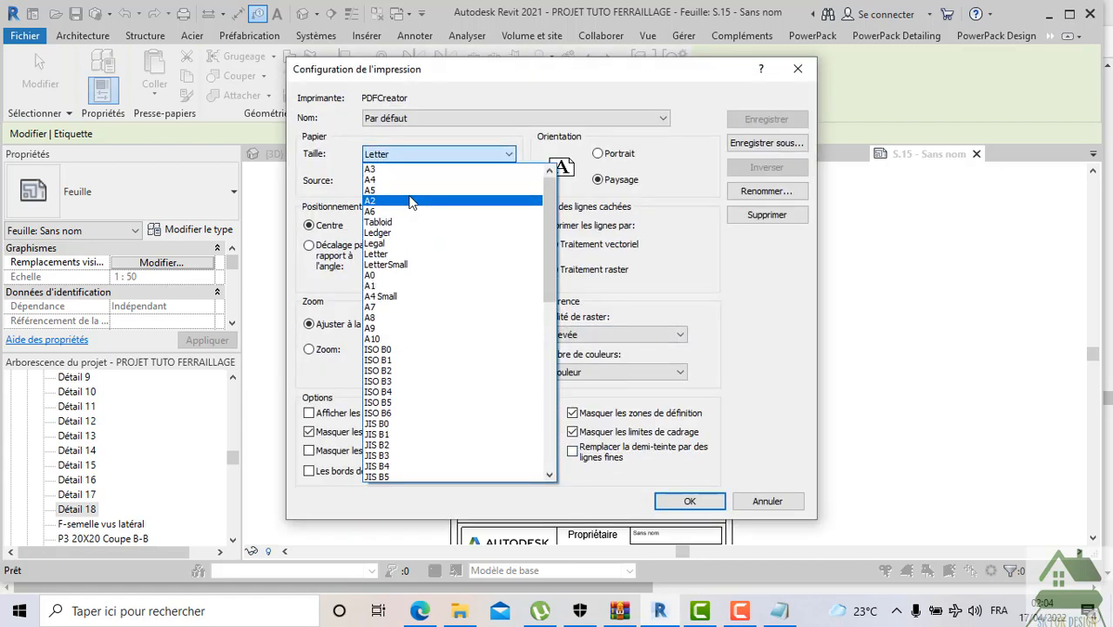
pyautogui.click(409, 179)
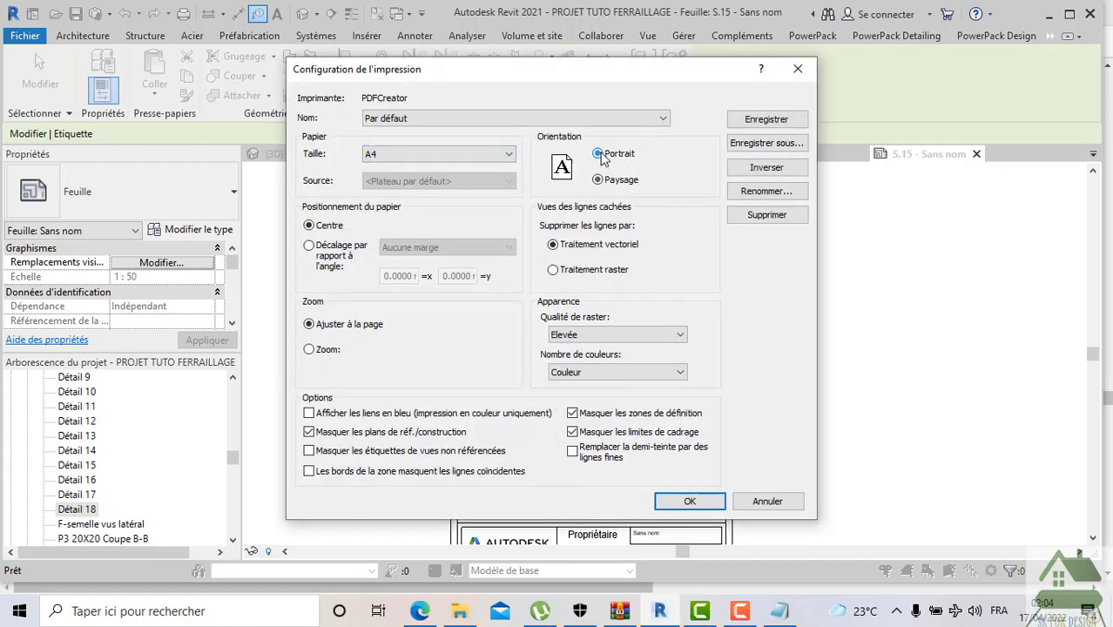
pyautogui.click(679, 501)
pyautogui.click(479, 481)
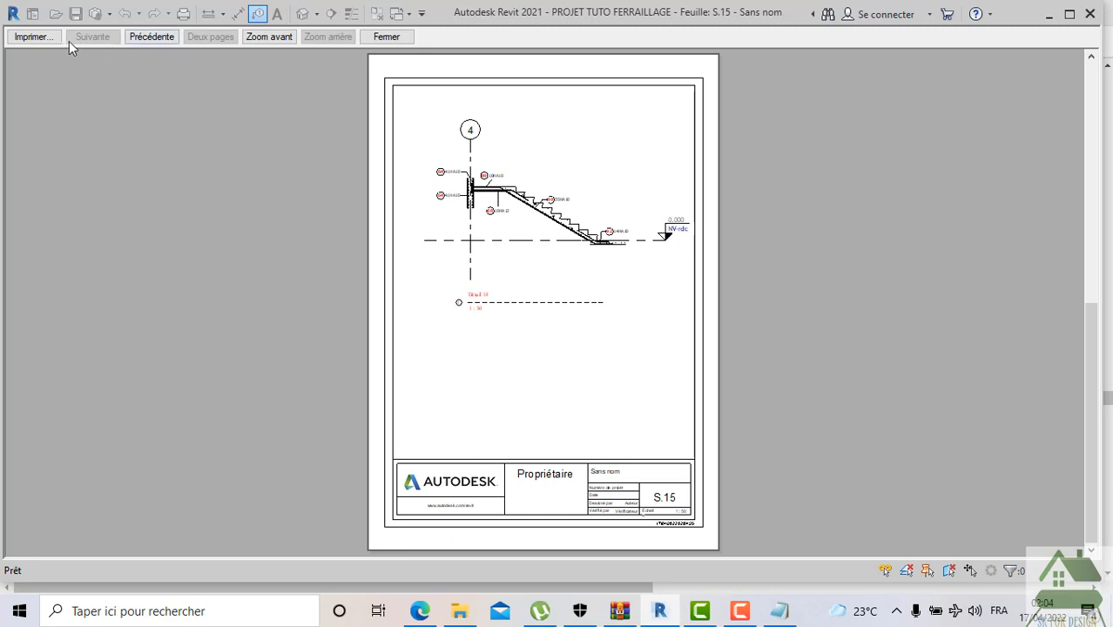
pyautogui.click(386, 36)
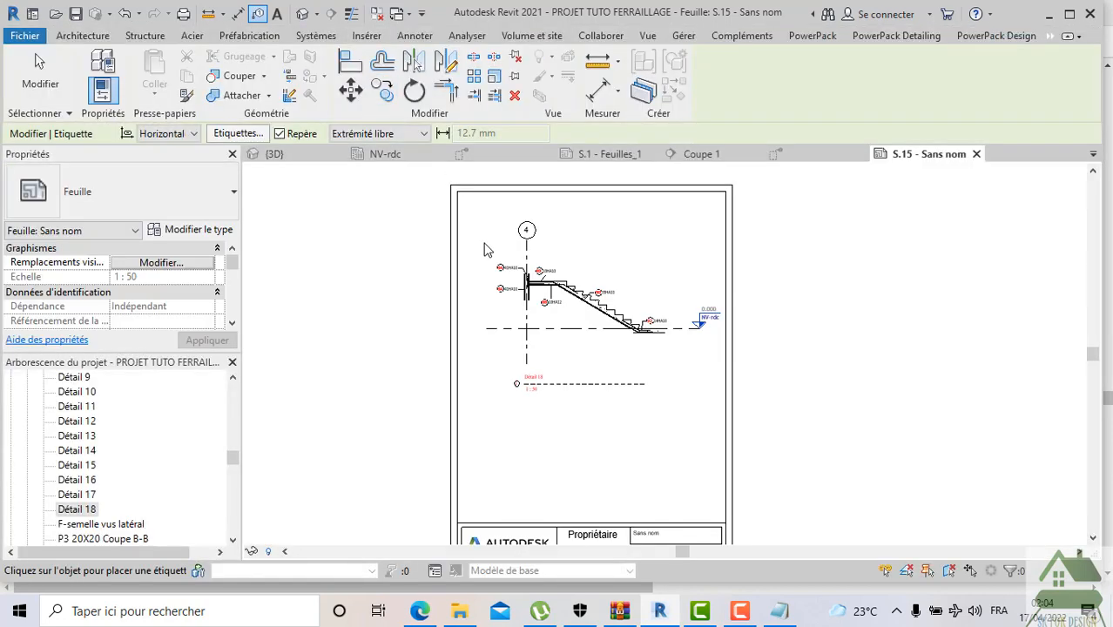
# Set the print's paper positioning to an offset from the corner with Aucune marge, and save the print settings for reuse
pyautogui.hotkey('ctrl', 'p')
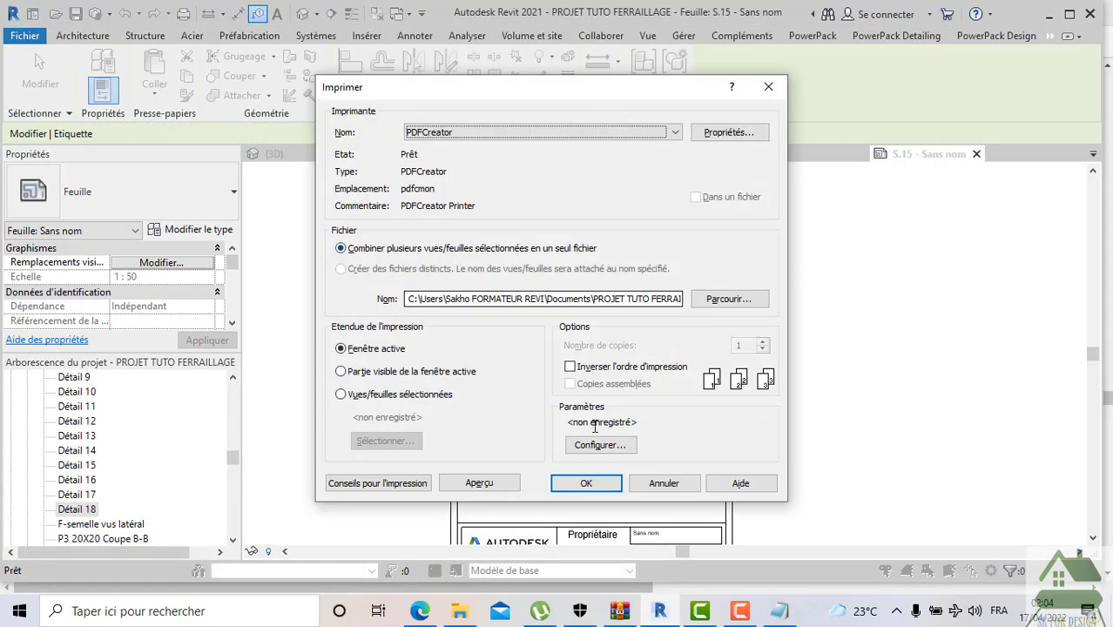
pyautogui.click(599, 444)
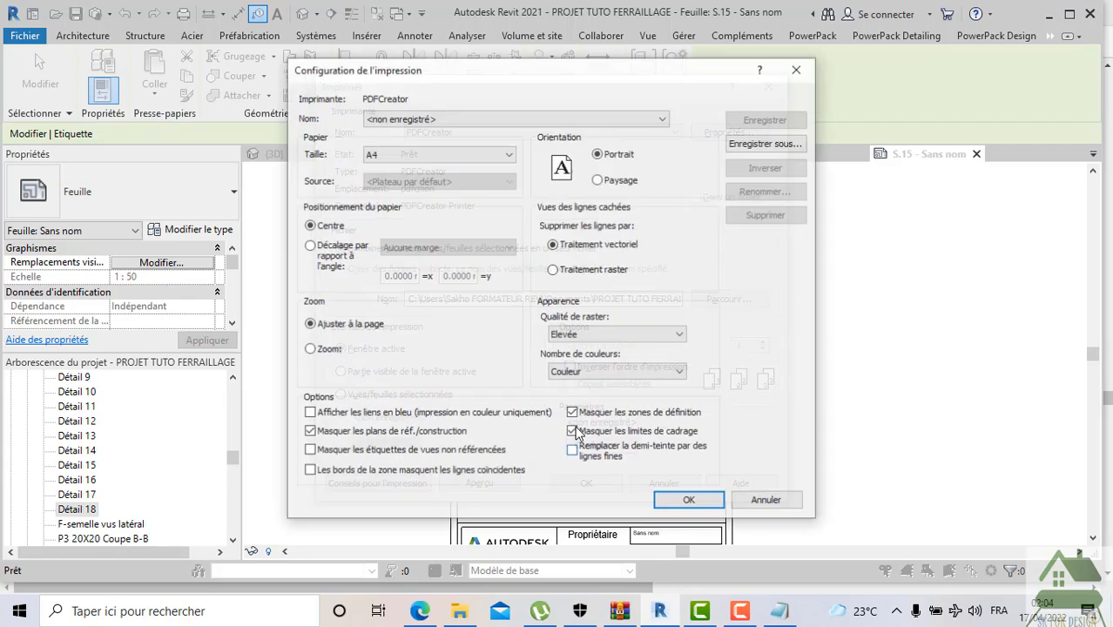
pyautogui.click(310, 246)
pyautogui.click(684, 501)
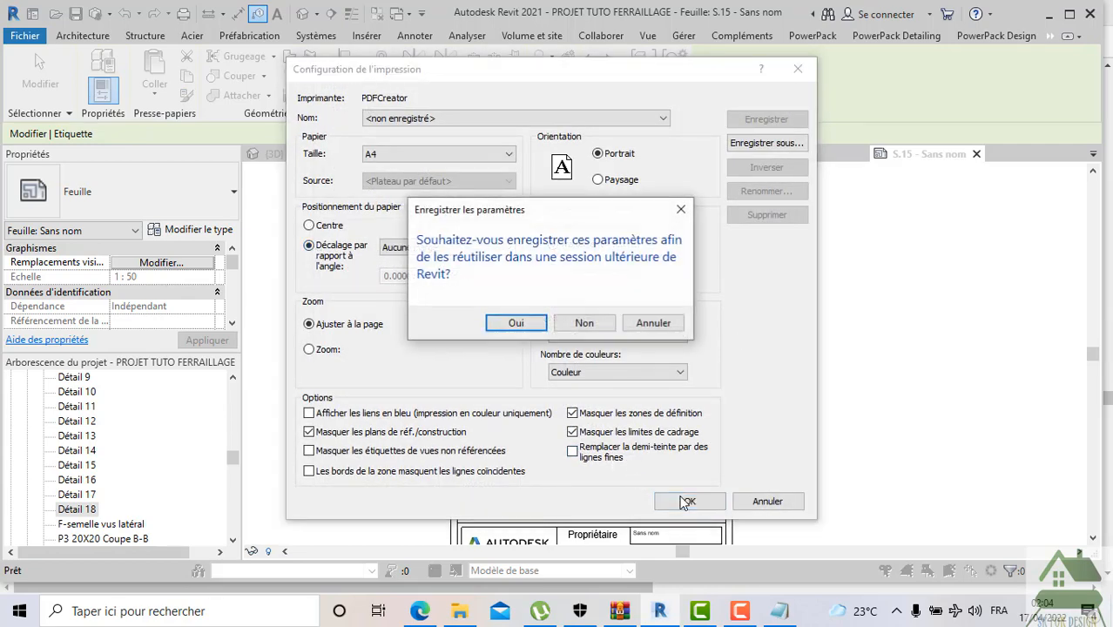
pyautogui.click(534, 323)
pyautogui.click(492, 326)
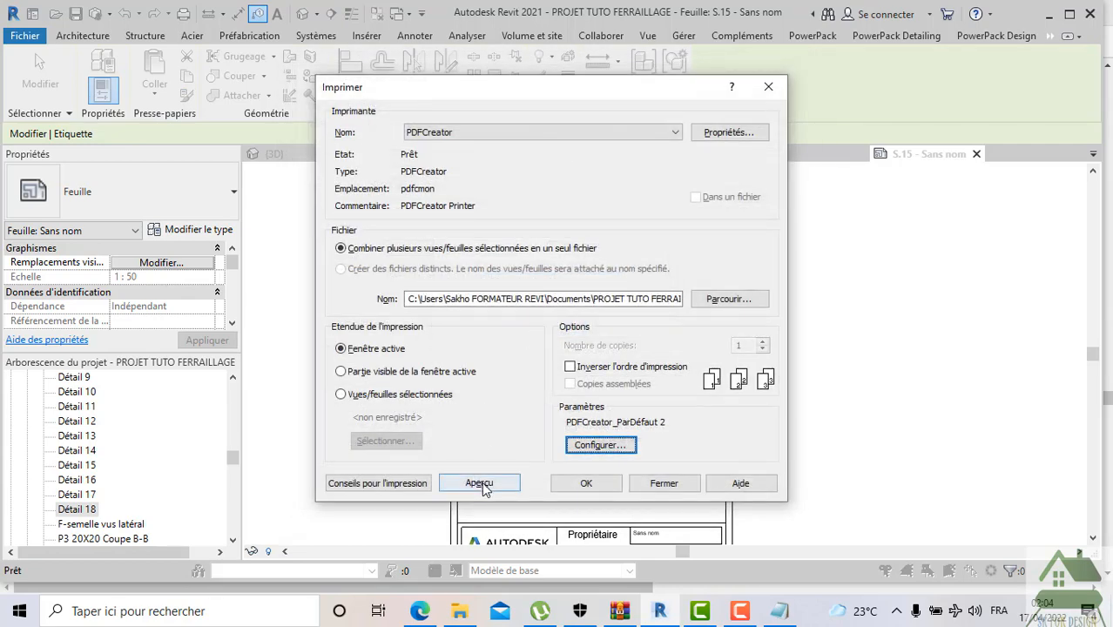
# Preview the printed sheet, examine the enlarged stair detail and its tags, and close the preview
pyautogui.click(481, 484)
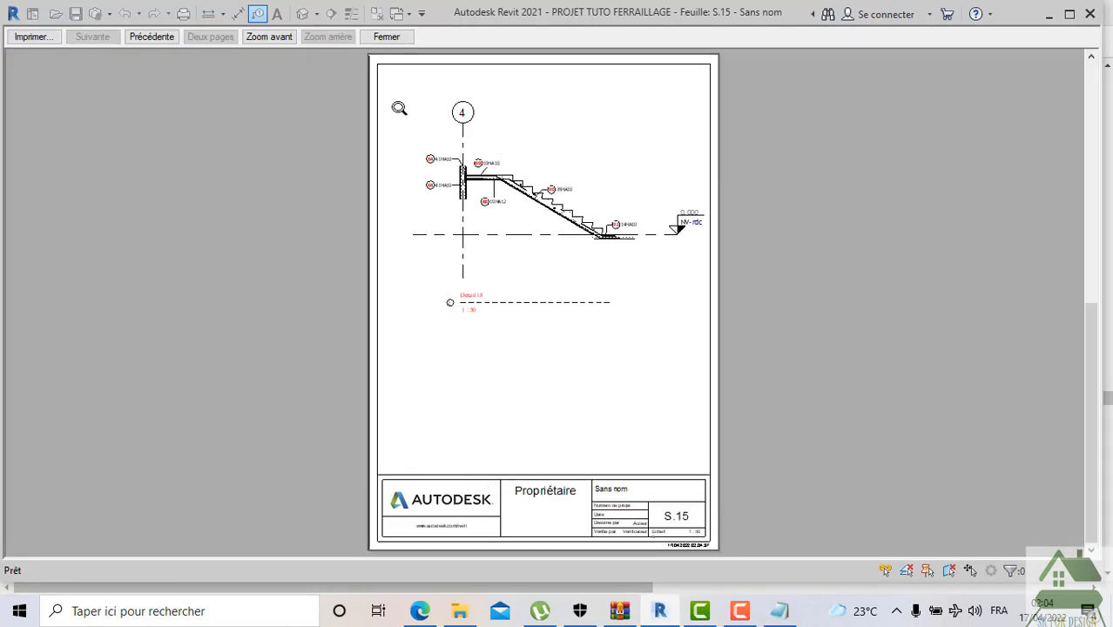
pyautogui.click(272, 37)
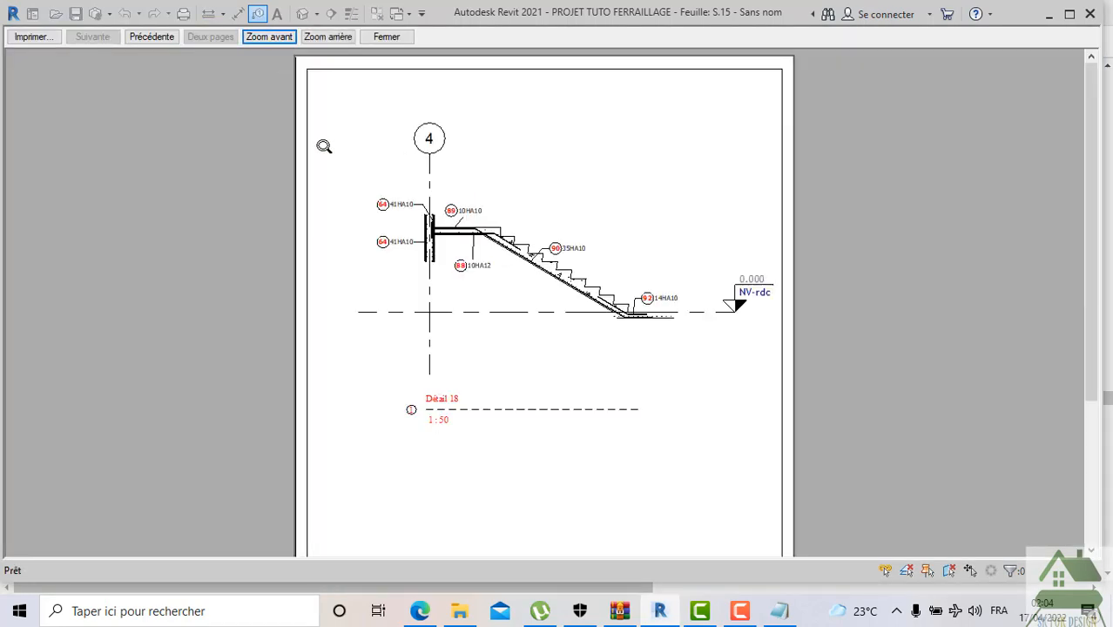
pyautogui.click(277, 39)
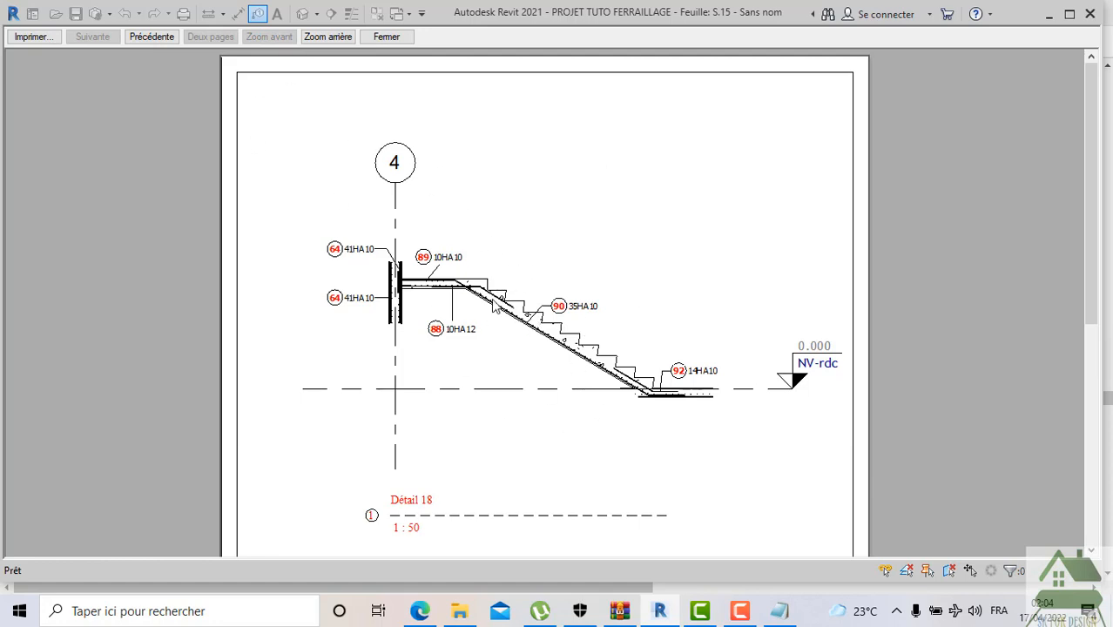
pyautogui.click(383, 36)
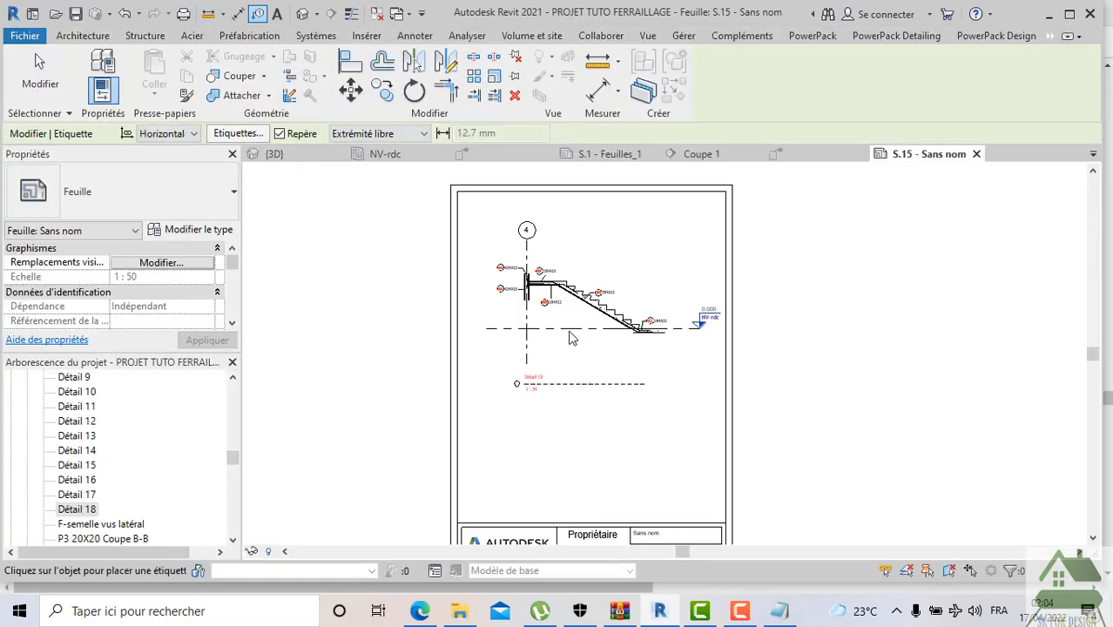
# End the tagging command and activate the Détail 18 view on sheet S.15
pyautogui.scroll(4, 601, 287)
pyautogui.scroll(3, 600, 282)
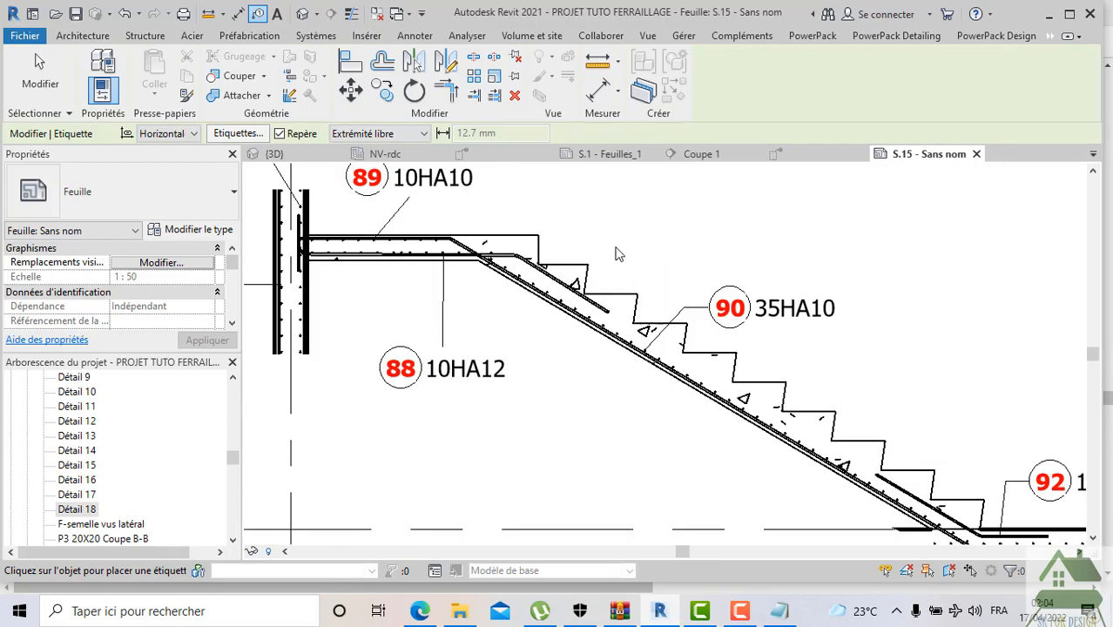
pyautogui.scroll(-6, 547, 270)
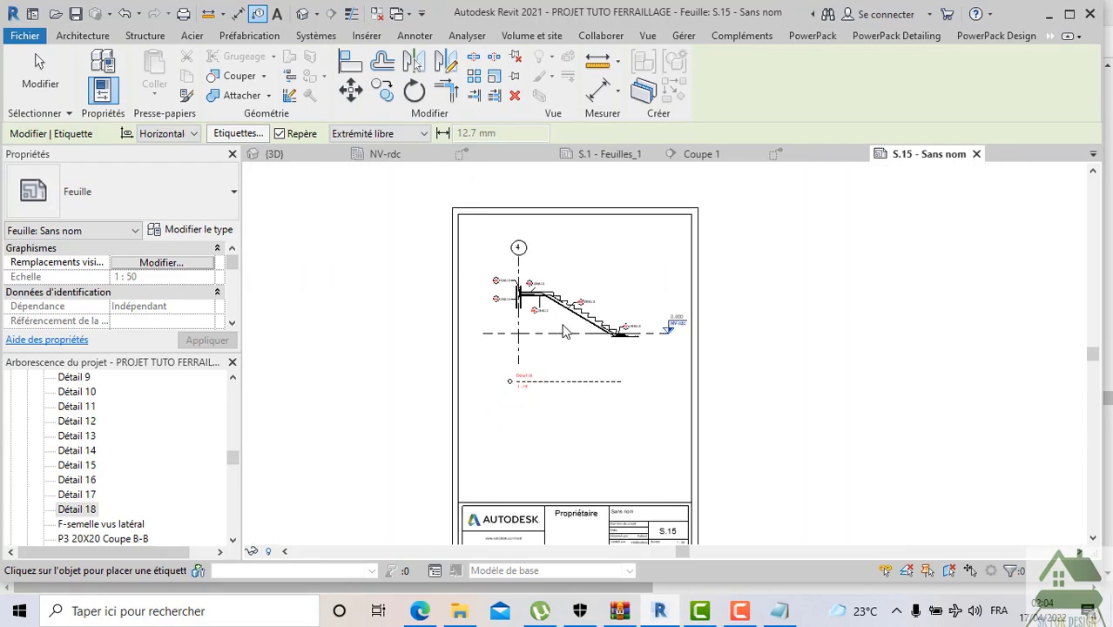
pyautogui.scroll(1, 562, 291)
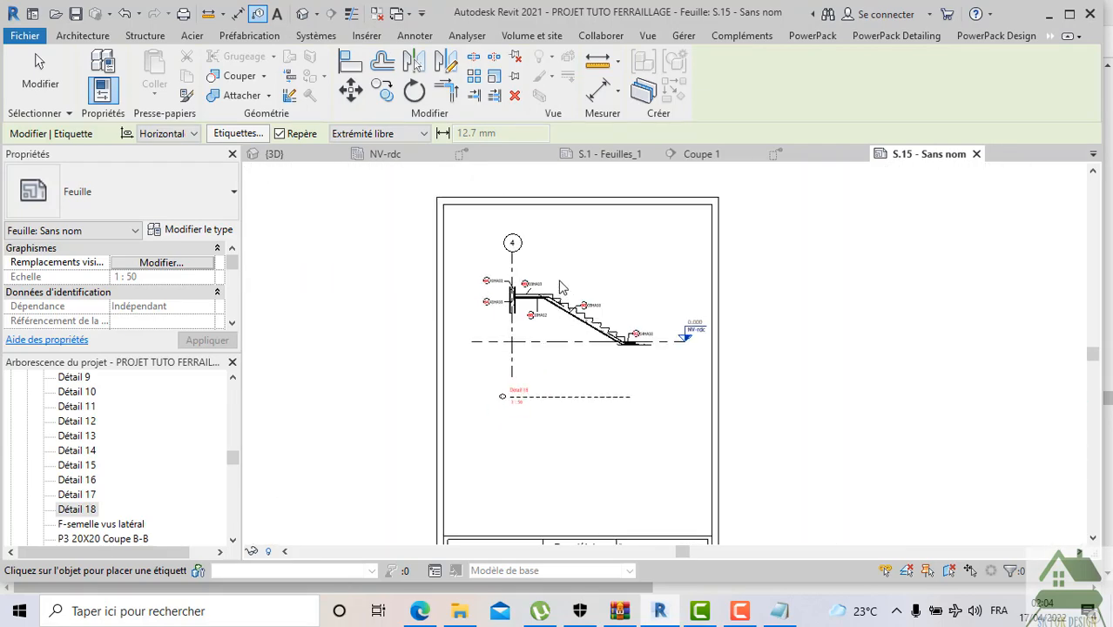
pyautogui.press('Escape')
pyautogui.scroll(1, 562, 287)
pyautogui.doubleClick(590, 289)
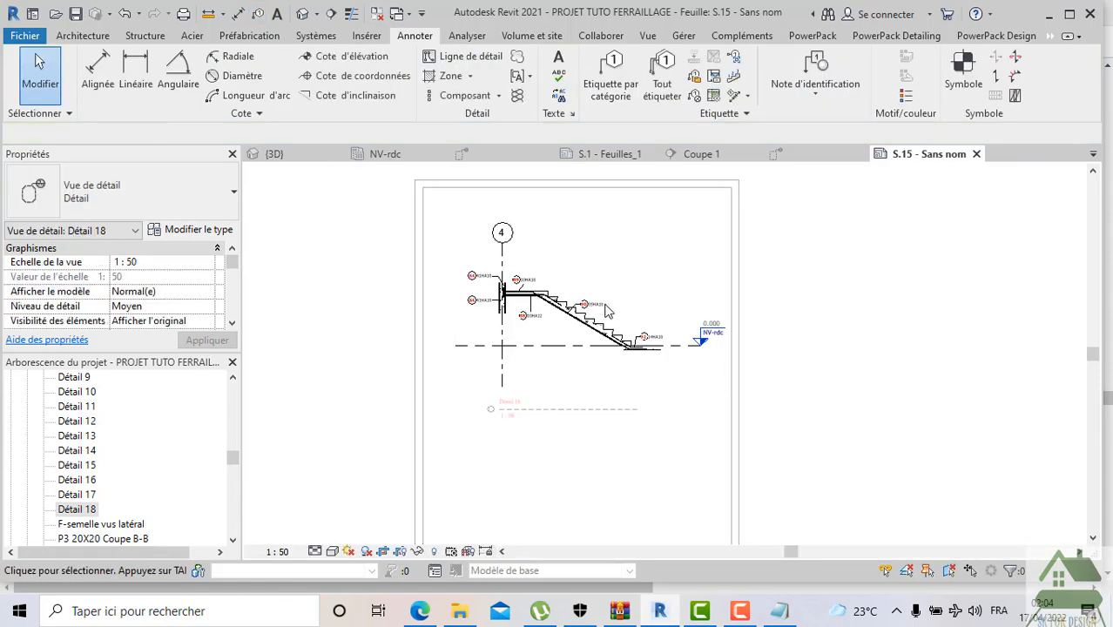
# Set the scale of the Détail 18 view to 1:25
pyautogui.scroll(5, 627, 344)
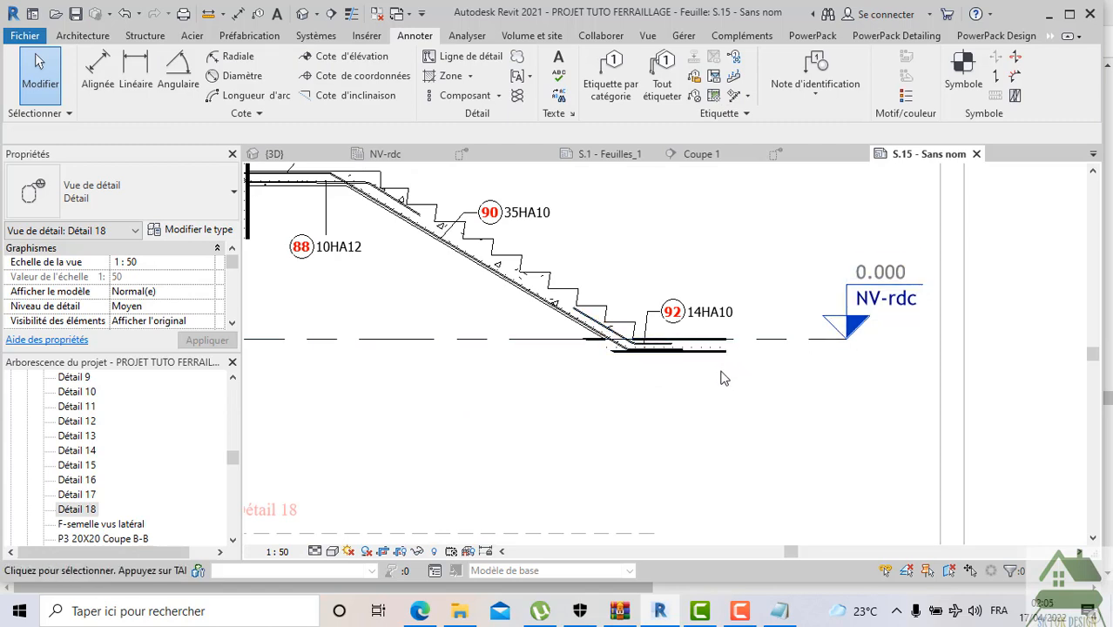
pyautogui.scroll(-2, 719, 378)
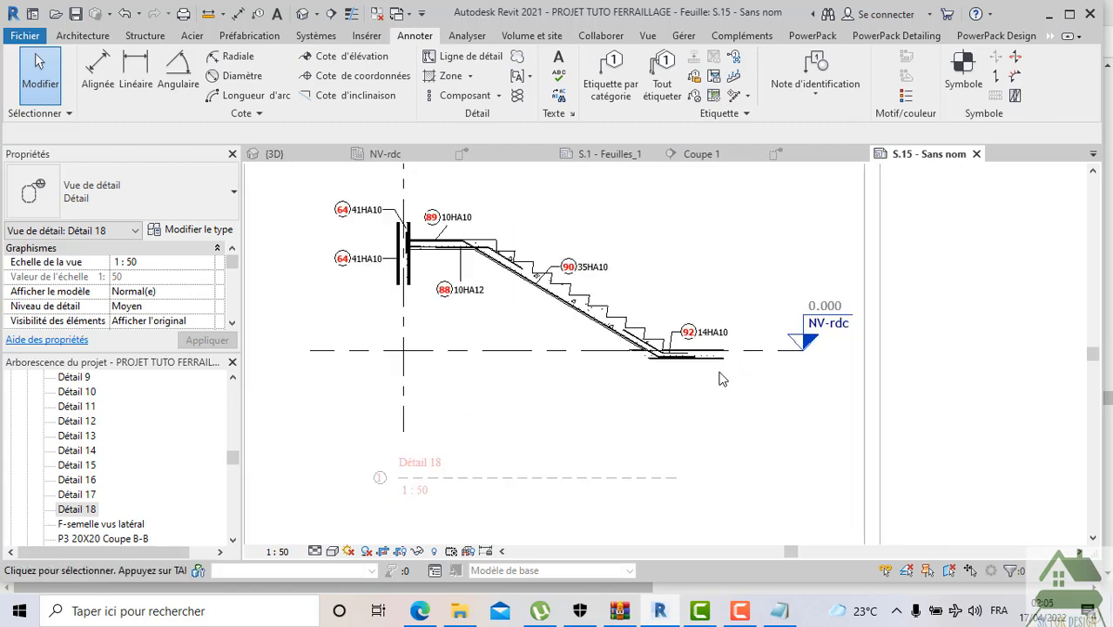
pyautogui.scroll(2, 702, 383)
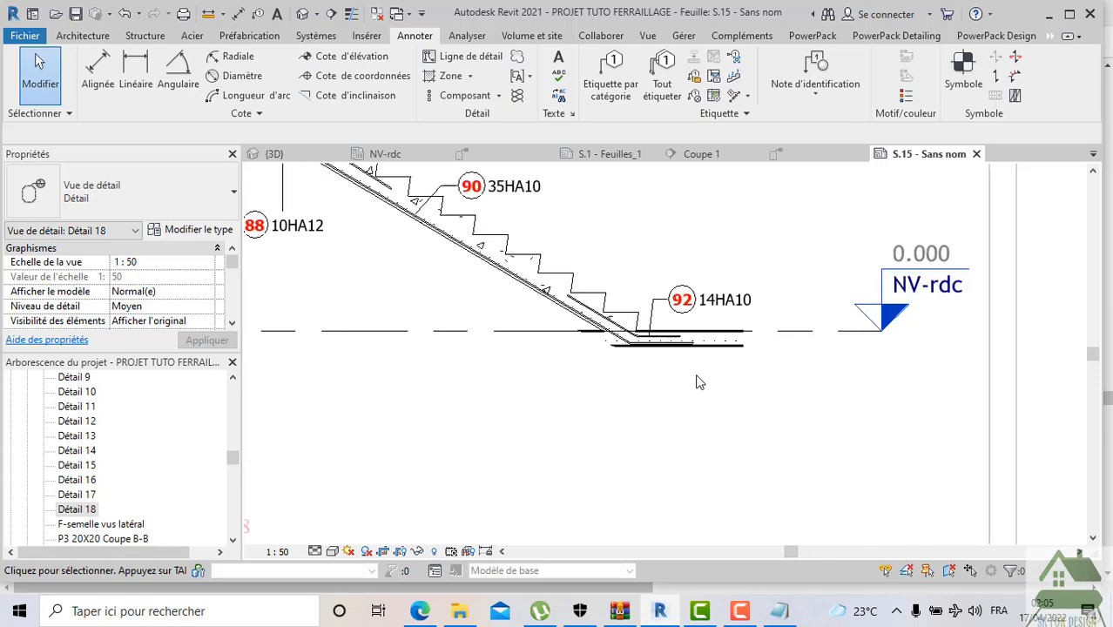
pyautogui.scroll(2, 680, 390)
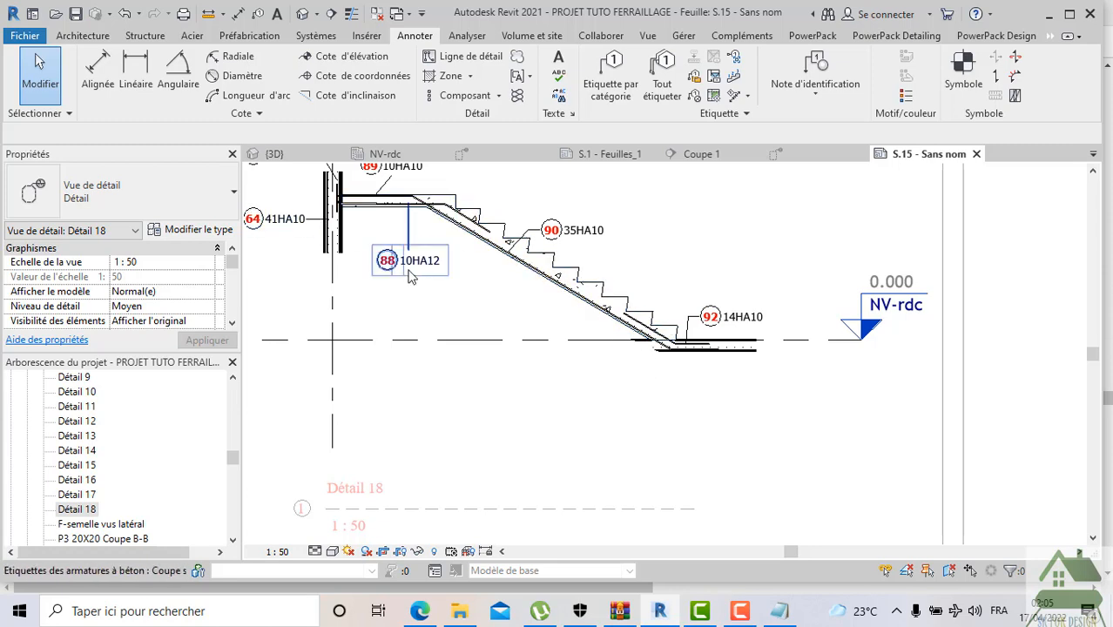
pyautogui.scroll(-1, 592, 287)
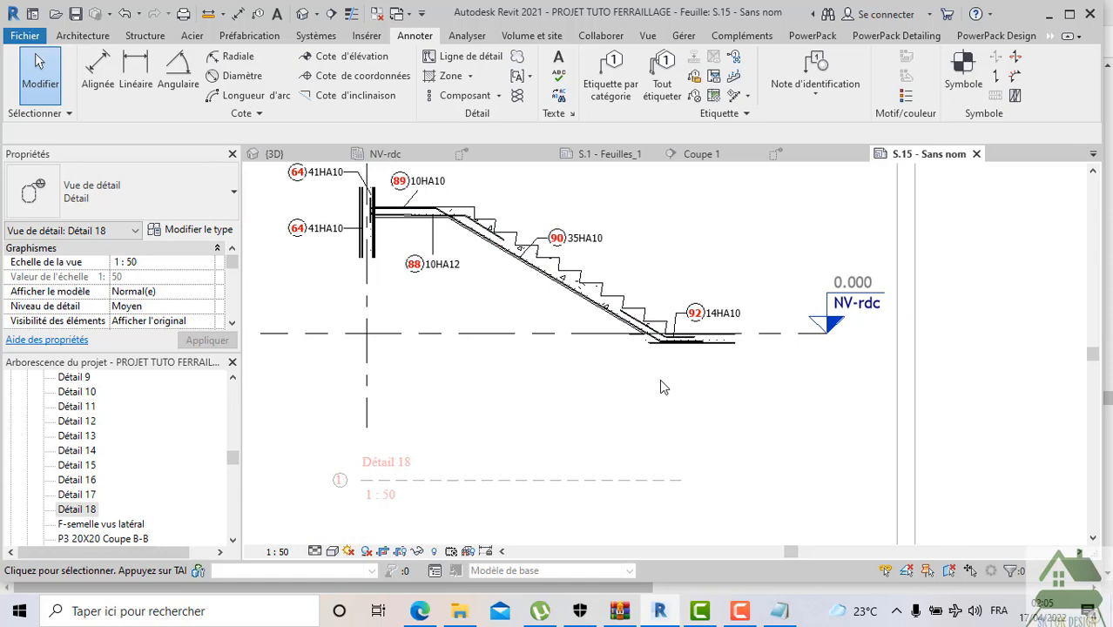
pyautogui.scroll(-1, 660, 381)
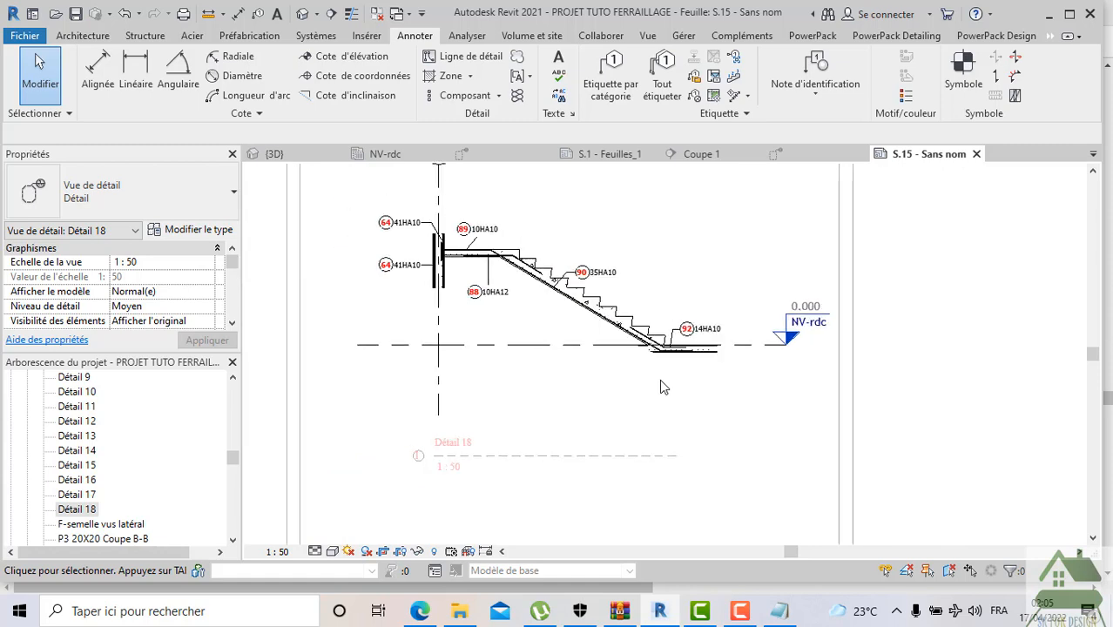
pyautogui.click(278, 551)
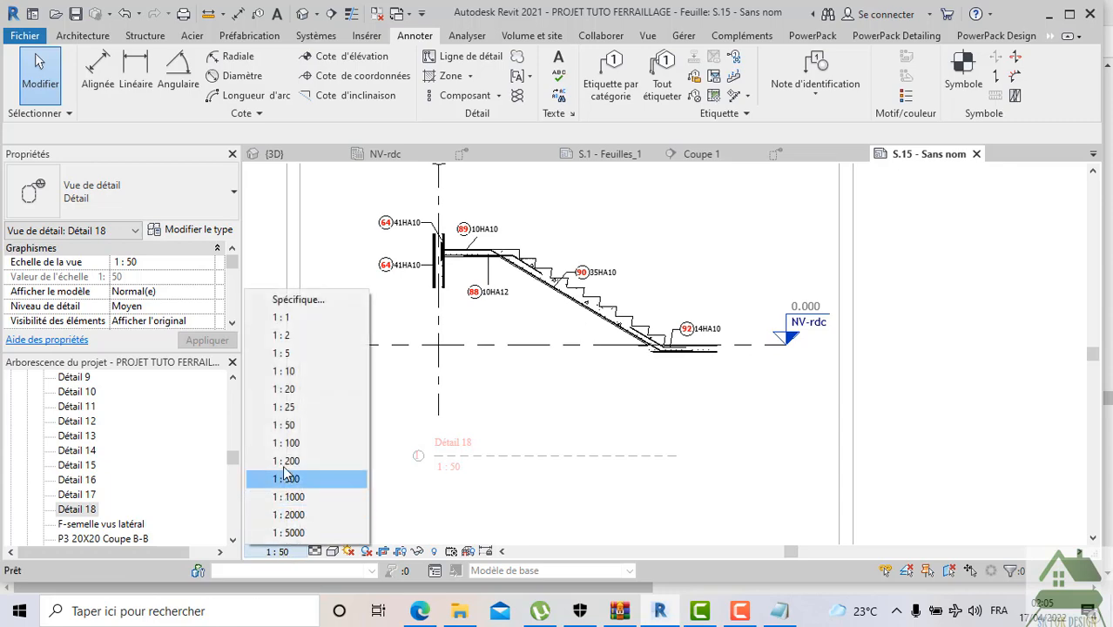
pyautogui.click(288, 407)
pyautogui.scroll(-2, 454, 370)
pyautogui.scroll(4, 528, 427)
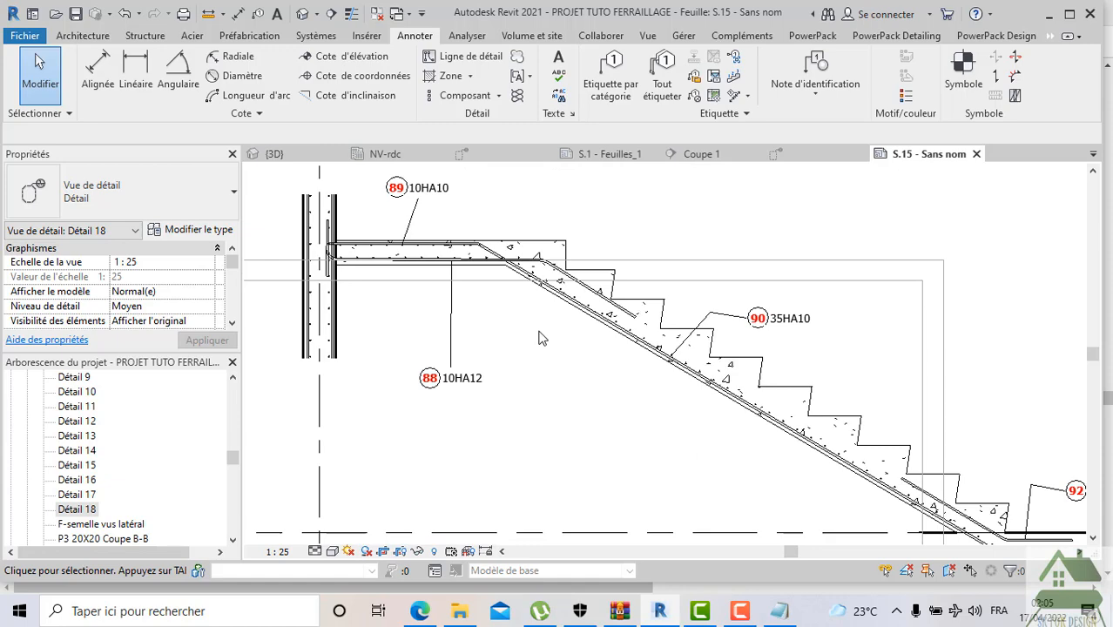
pyautogui.scroll(-3, 540, 338)
pyautogui.scroll(-3, 570, 405)
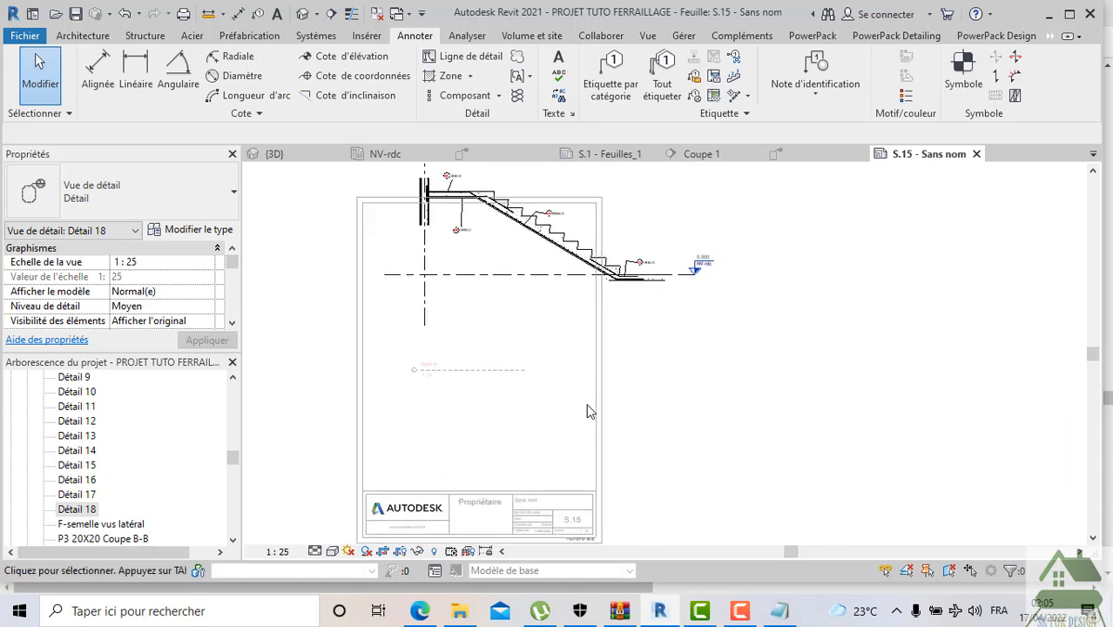
# Deactivate the Détail 18 view and rotate the A4 title block by 90 degrees
pyautogui.rightClick(506, 321)
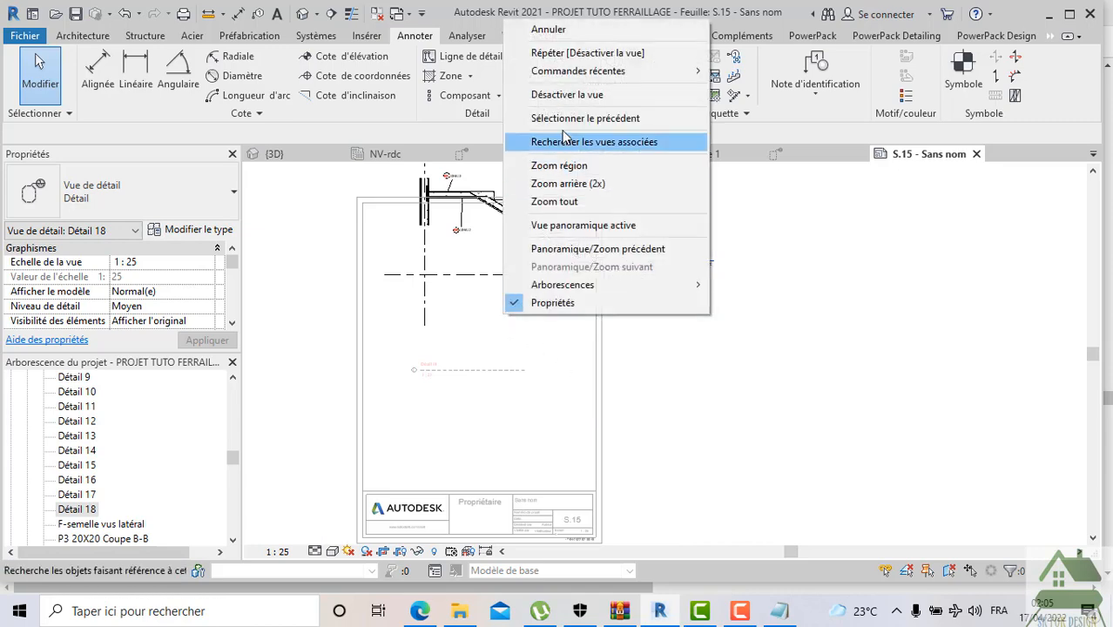
pyautogui.click(560, 103)
pyautogui.scroll(-1, 585, 325)
pyautogui.click(599, 389)
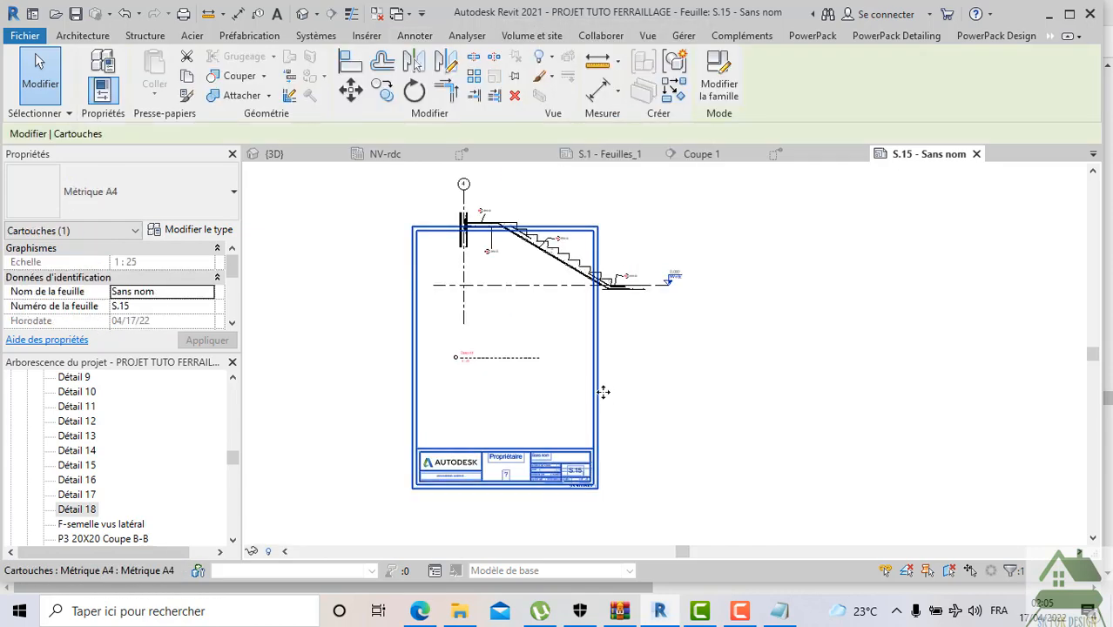
pyautogui.click(415, 92)
pyautogui.click(355, 134)
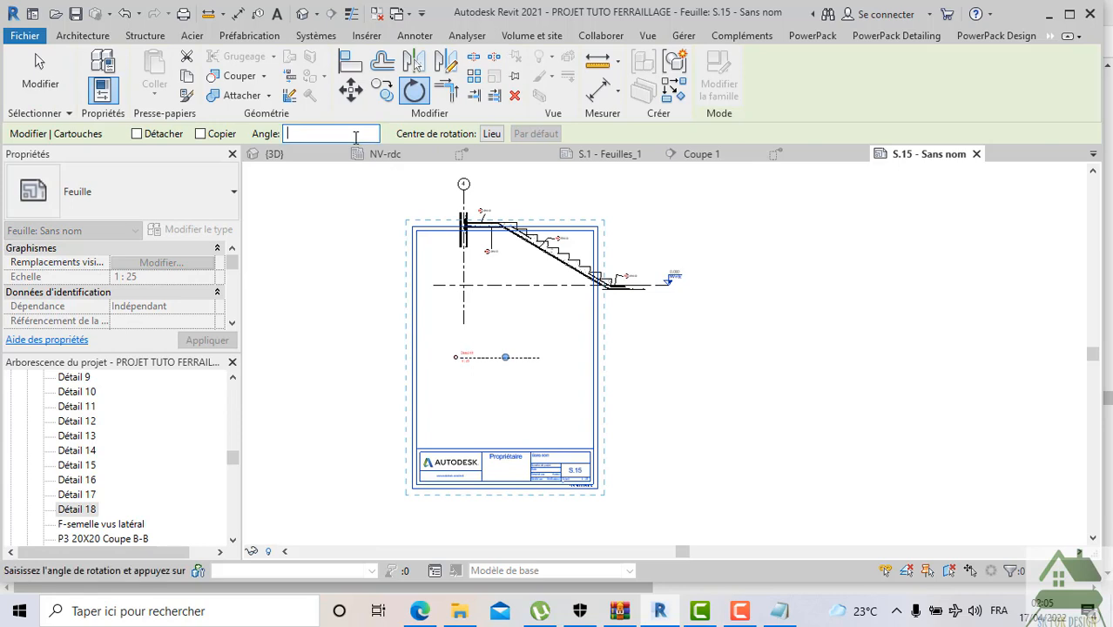
pyautogui.write('90')
pyautogui.press('Return')
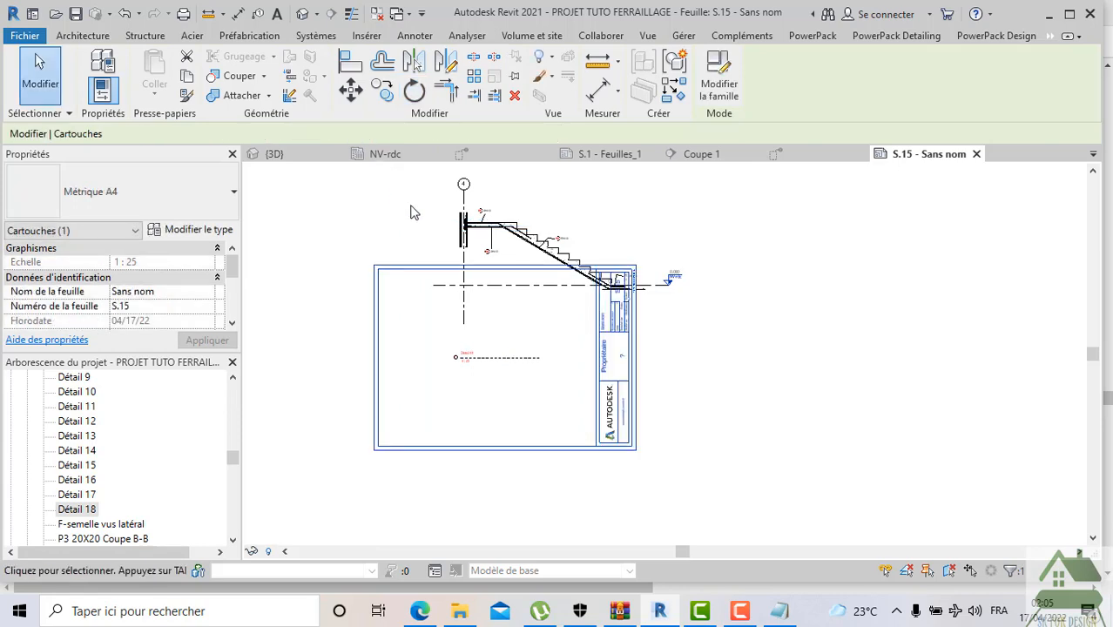
# Move the Détail 18 viewport down so the stair sits inside the landscape A4 frame
pyautogui.click(494, 218)
pyautogui.moveTo(493, 218); pyautogui.dragTo(461, 320)
pyautogui.scroll(2, 459, 331)
pyautogui.moveTo(512, 420); pyautogui.dragTo(507, 366, button='middle')
pyautogui.click(478, 495)
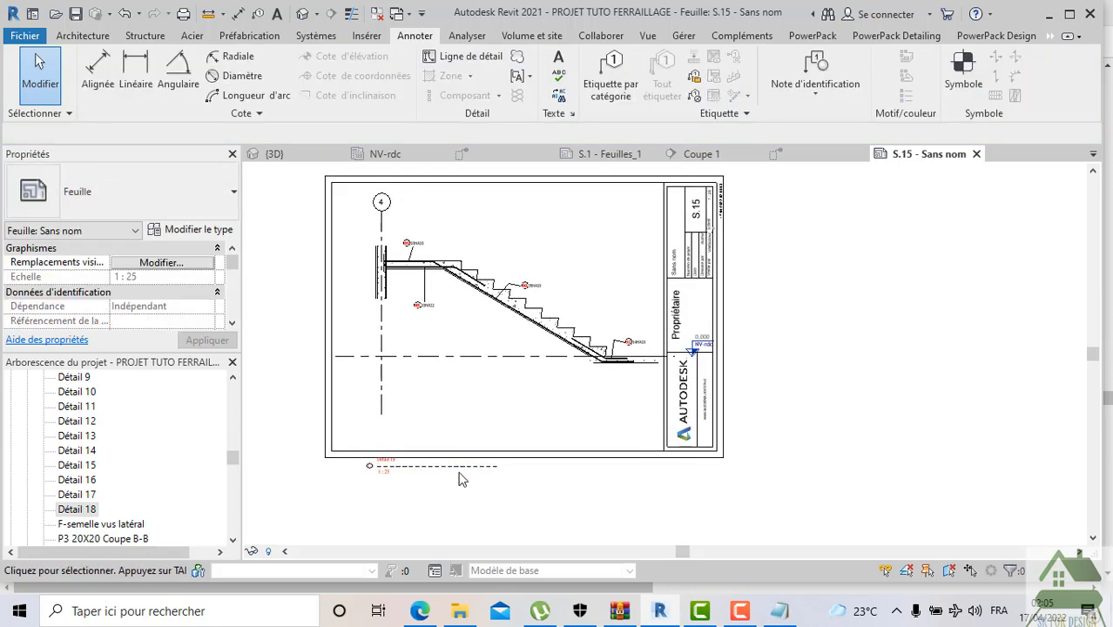
# Move the Détail 18 view title up inside the sheet frame below the stair and lengthen its title line
pyautogui.click(452, 466)
pyautogui.moveTo(443, 467); pyautogui.dragTo(476, 395)
pyautogui.click(527, 387)
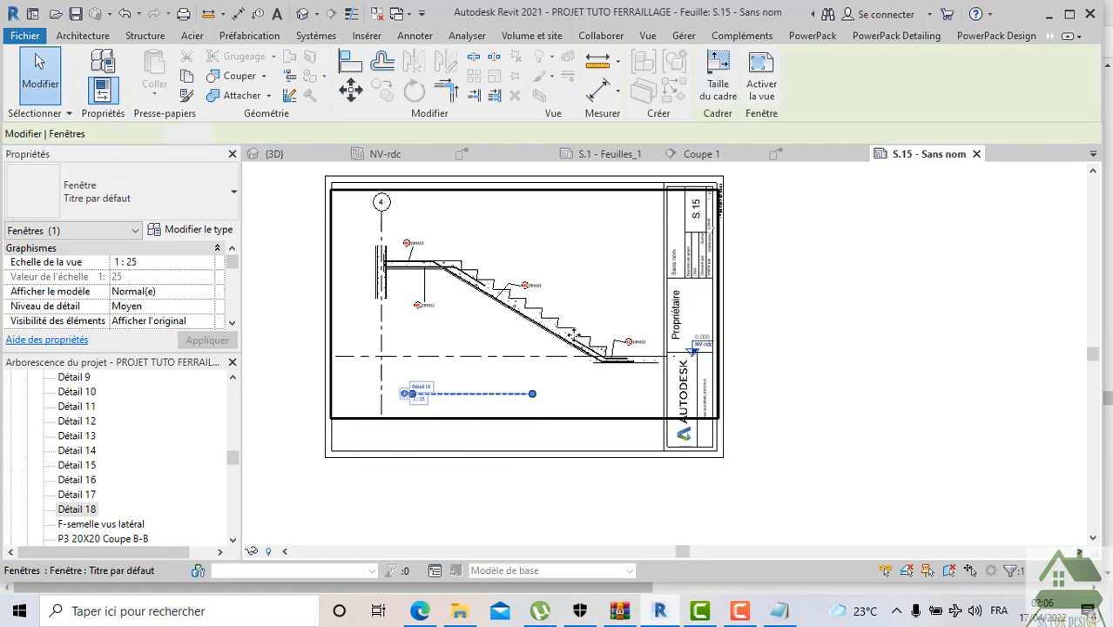
pyautogui.moveTo(526, 387); pyautogui.dragTo(570, 389)
pyautogui.click(599, 495)
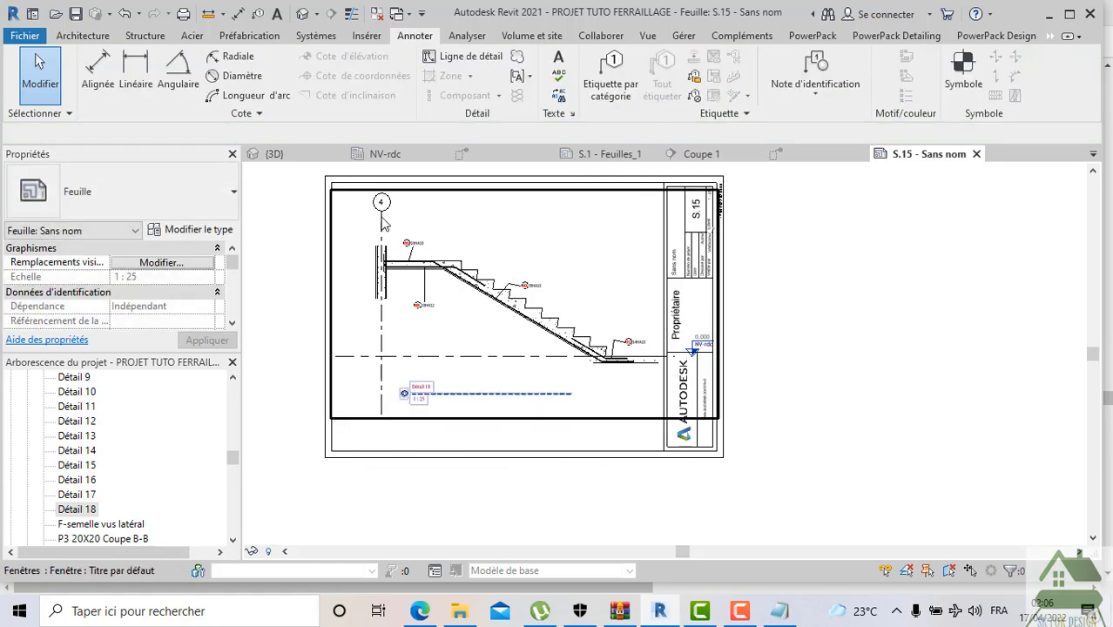
pyautogui.scroll(3, 381, 205)
pyautogui.click(424, 226)
pyautogui.doubleClick(424, 226)
pyautogui.click(384, 214)
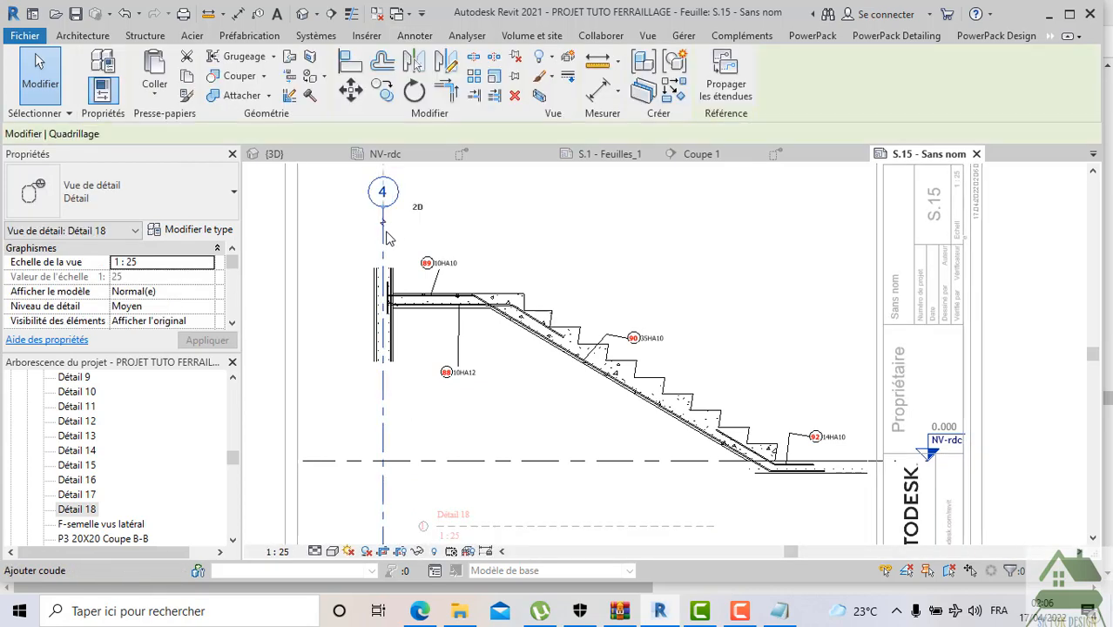
pyautogui.rightClick(384, 214)
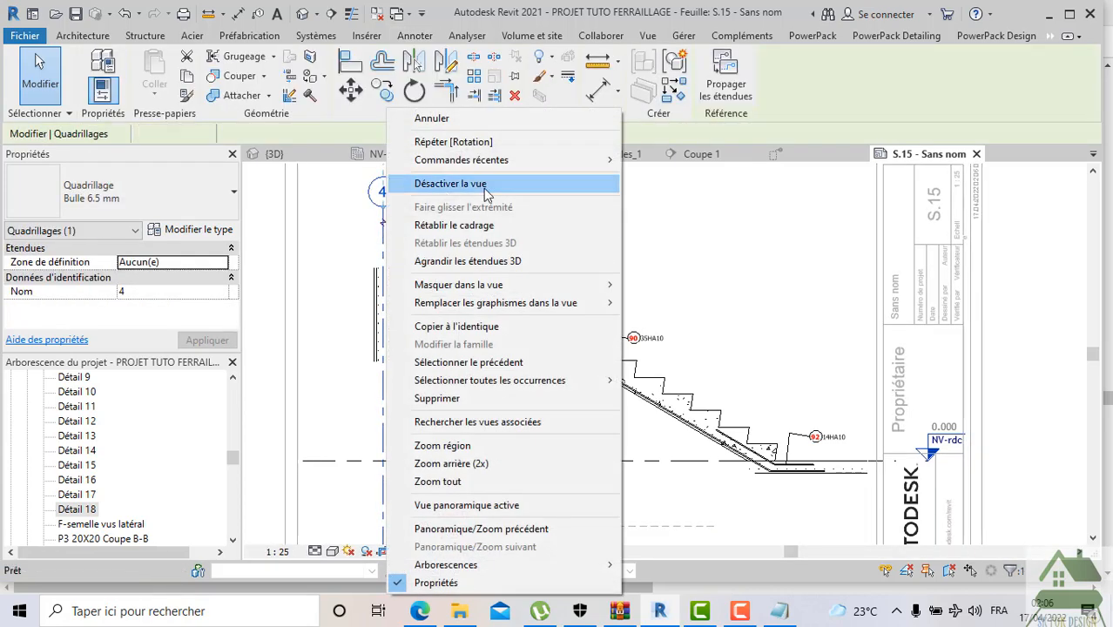
pyautogui.click(485, 185)
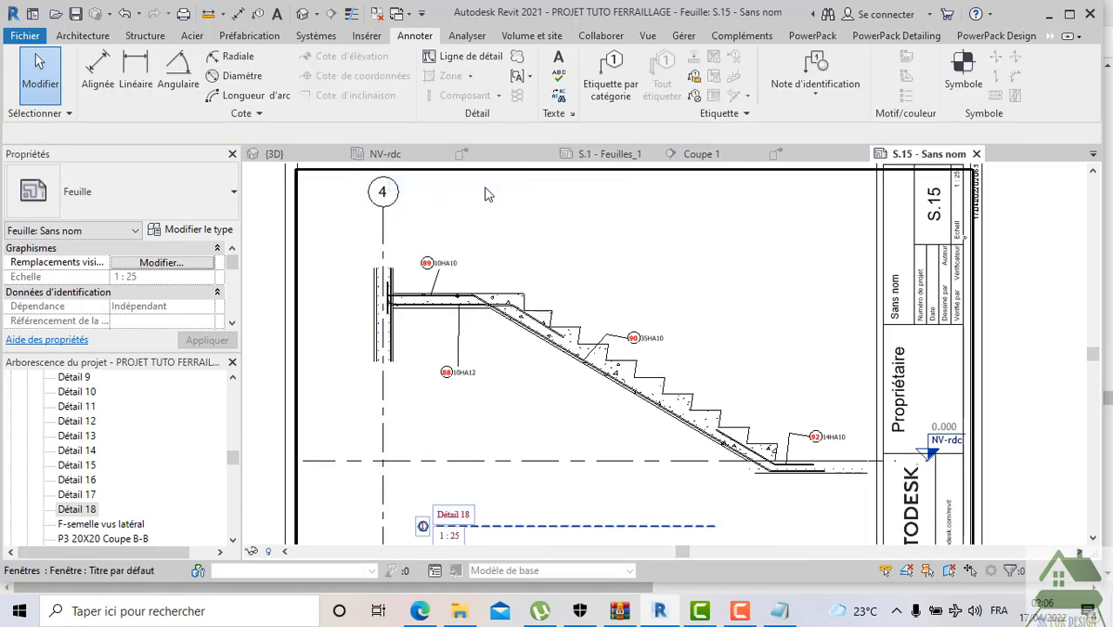
# Activate the Détail 18 view and hide the grid 4 line as an element in the view
pyautogui.doubleClick(426, 225)
pyautogui.click(383, 213)
pyautogui.rightClick(384, 213)
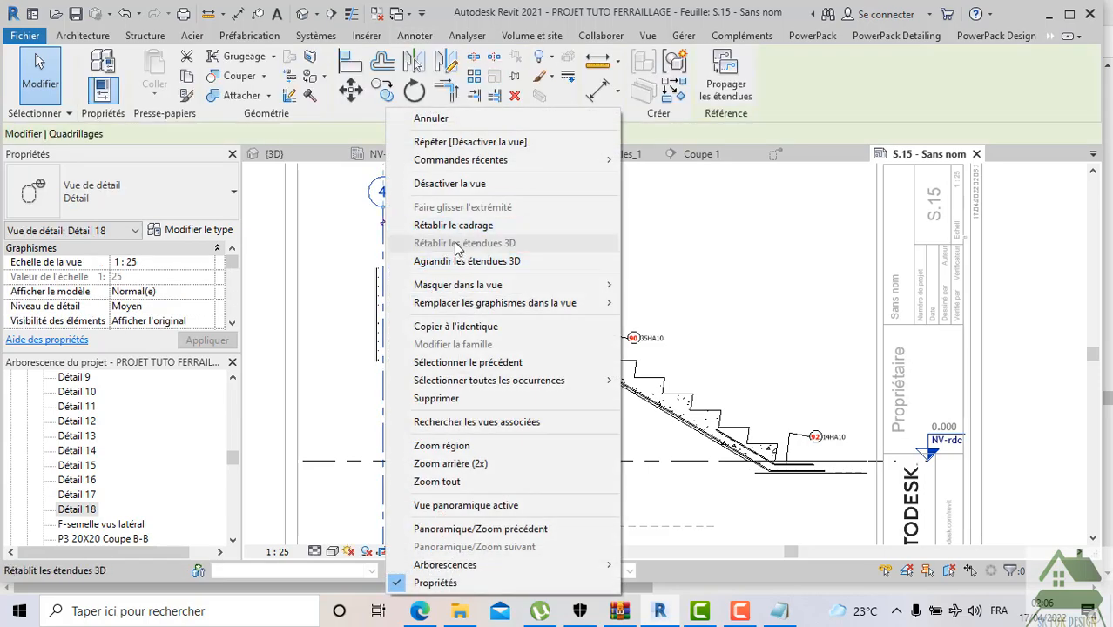
pyautogui.moveTo(468, 297)
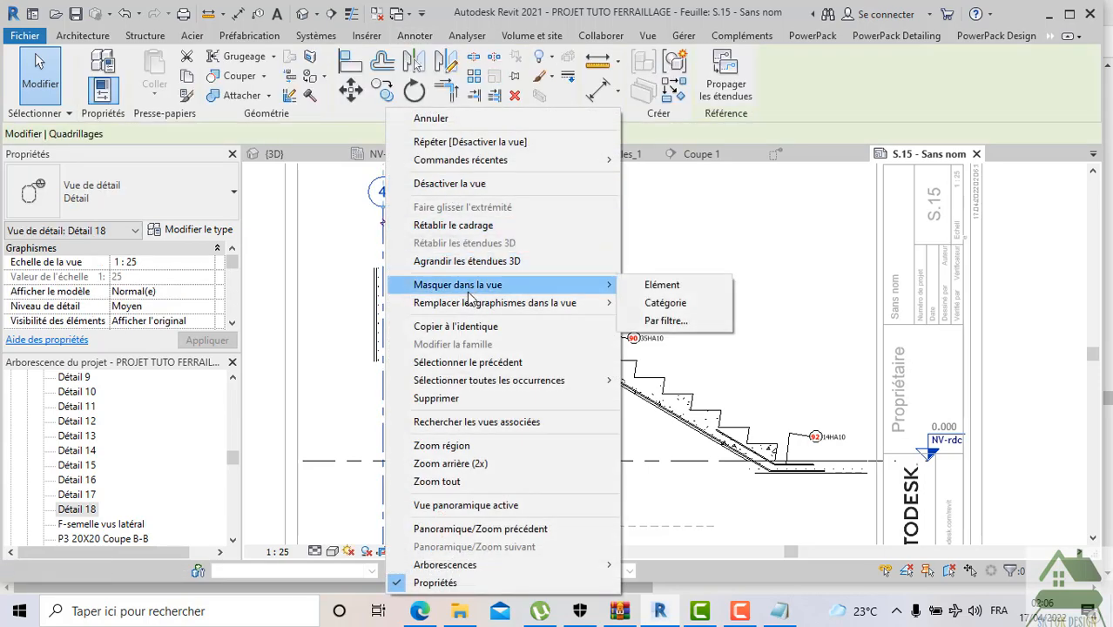
pyautogui.click(663, 285)
pyautogui.scroll(-3, 706, 430)
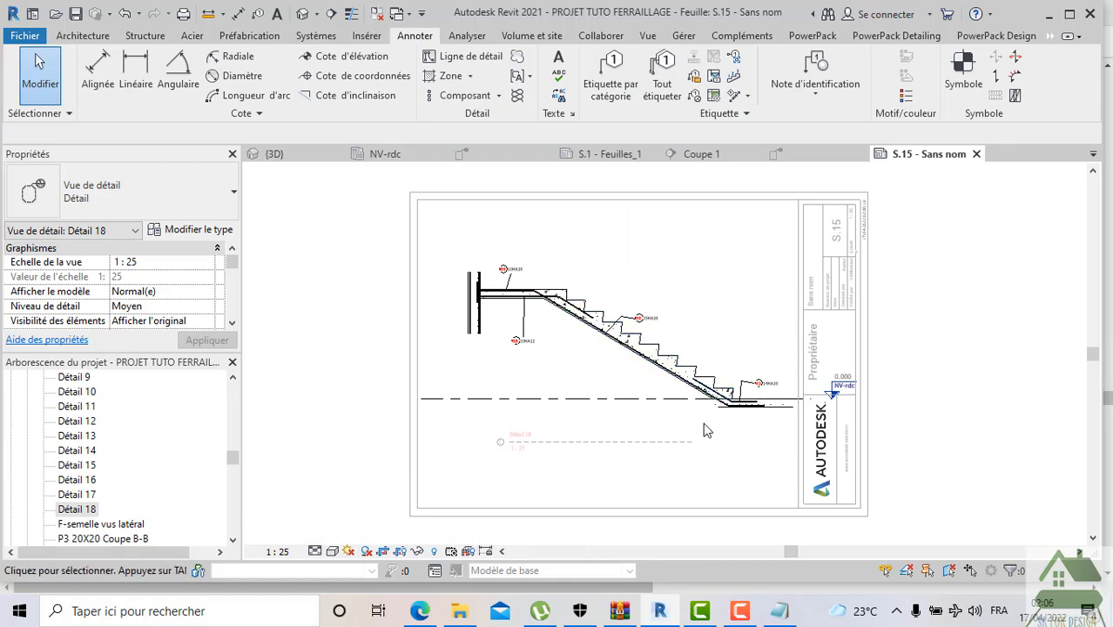
# Deactivate the Détail 18 view and shift its viewport slightly left and up on the sheet
pyautogui.rightClick(547, 243)
pyautogui.click(600, 315)
pyautogui.click(564, 286)
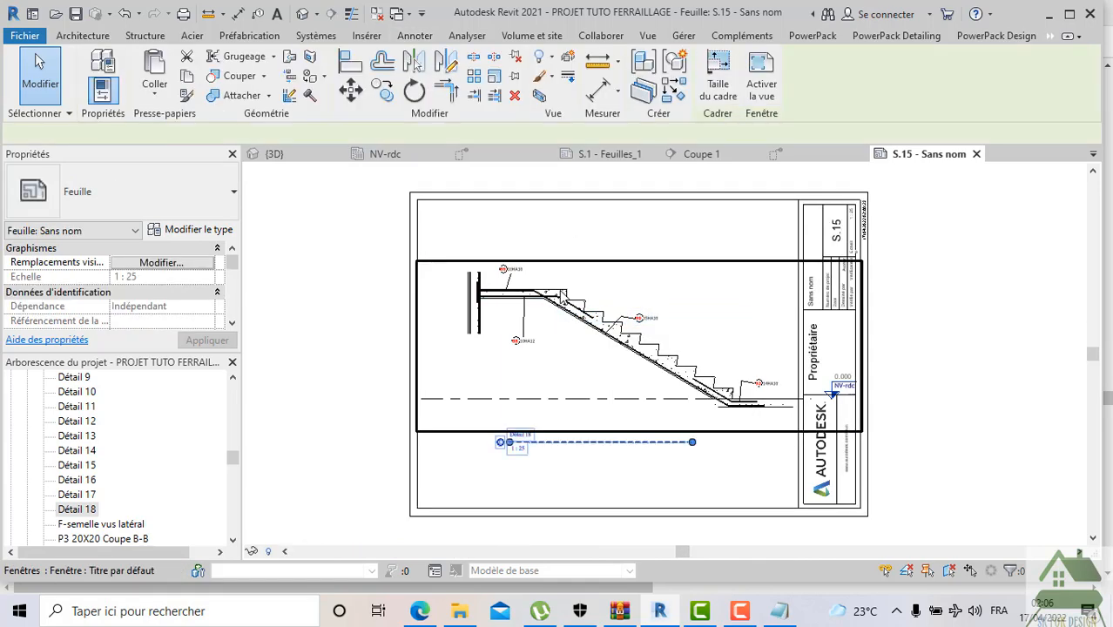
pyautogui.scroll(1, 563, 284)
pyautogui.moveTo(559, 288); pyautogui.dragTo(529, 280)
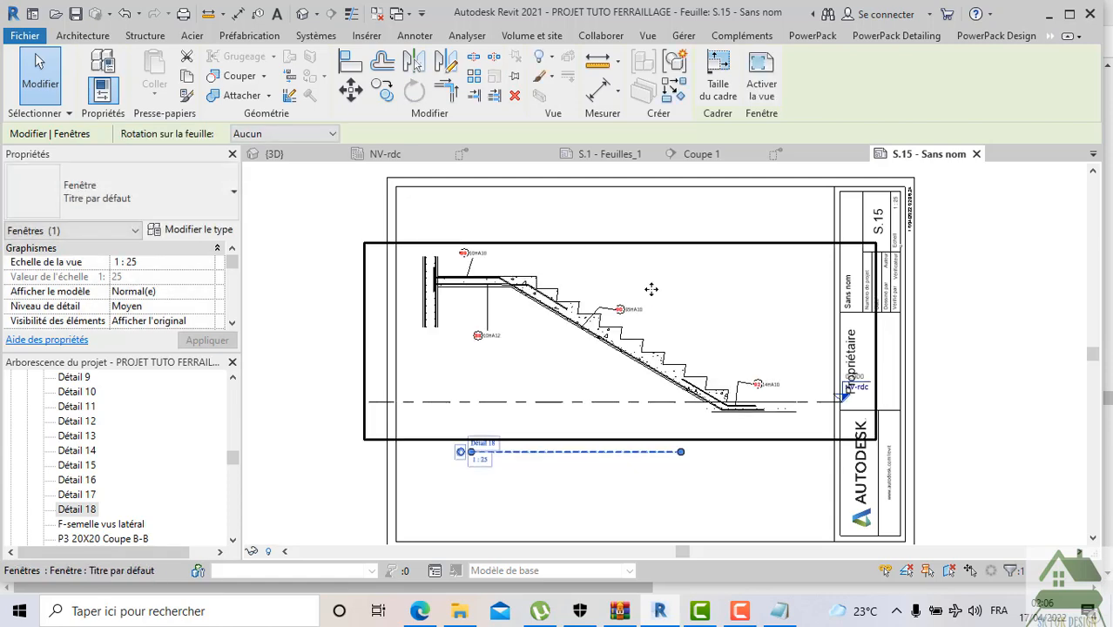
pyautogui.scroll(-1, 648, 291)
# Change the PDFCreator print setup for the A4 sheet to landscape orientation (Paysage)
pyautogui.hotkey('ctrl', 'p')
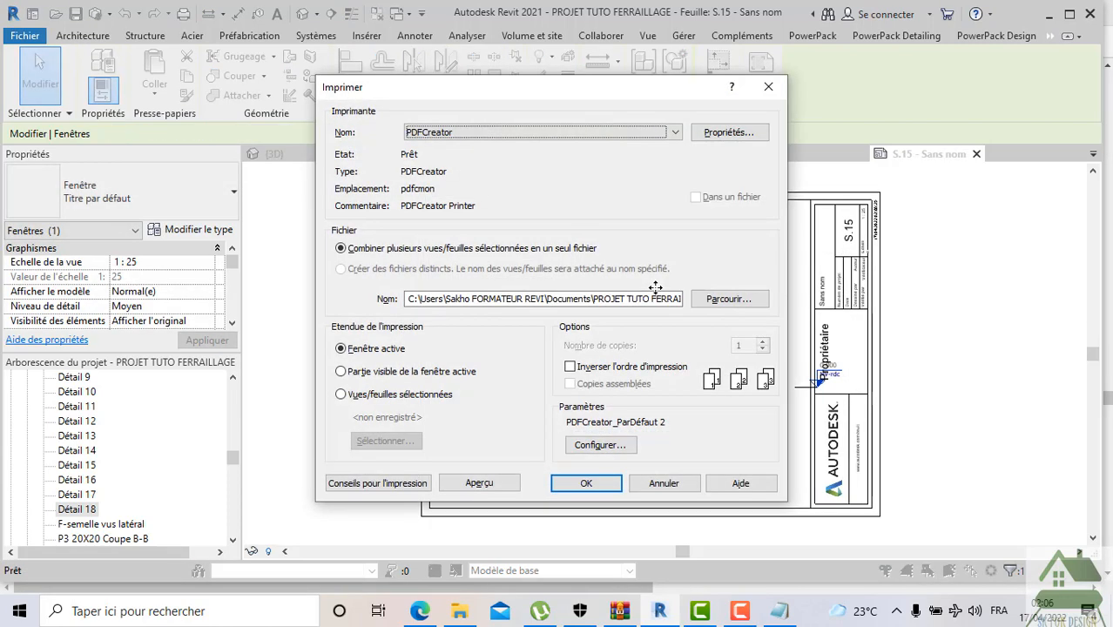
pyautogui.click(593, 445)
pyautogui.click(597, 180)
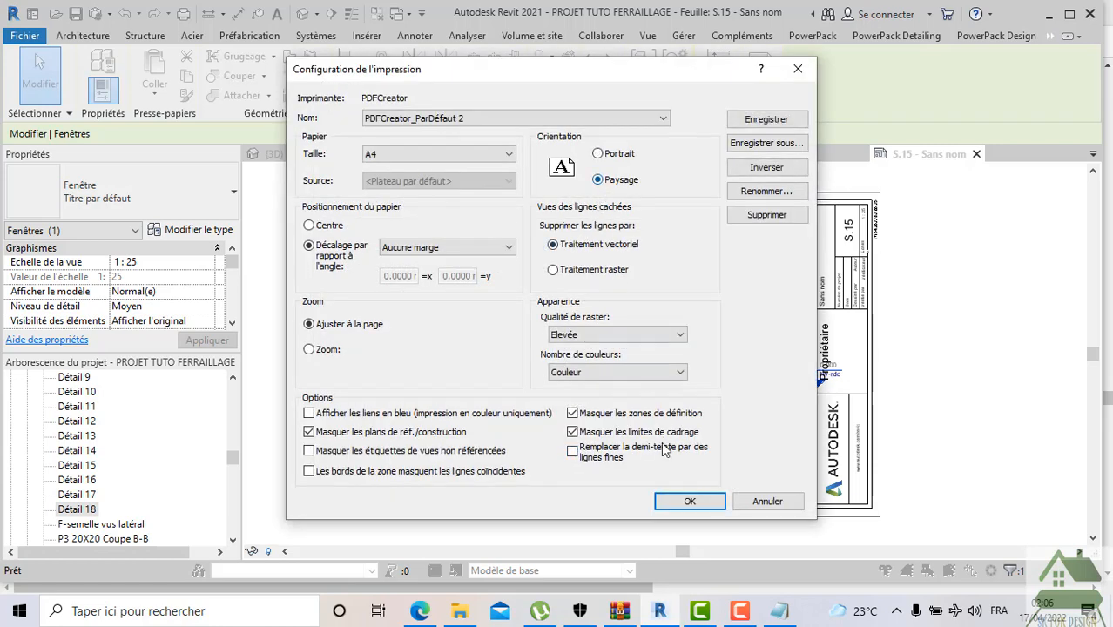
pyautogui.click(677, 506)
# Preview the landscape print, examine the enlarged stair detail and its tags, and close the preview
pyautogui.click(509, 484)
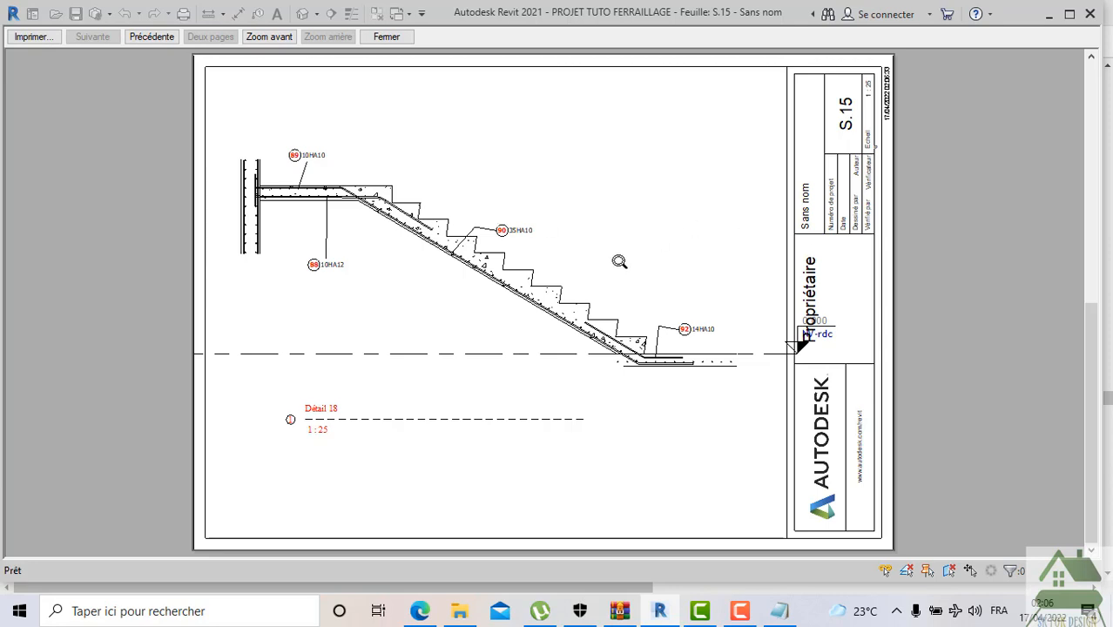
pyautogui.click(268, 36)
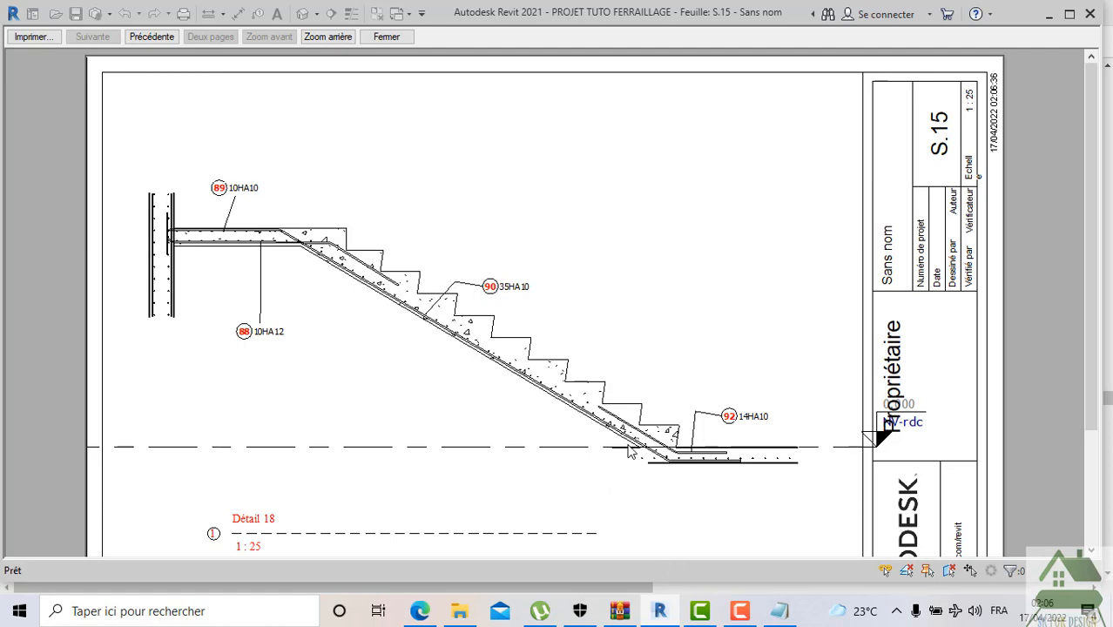
pyautogui.click(378, 39)
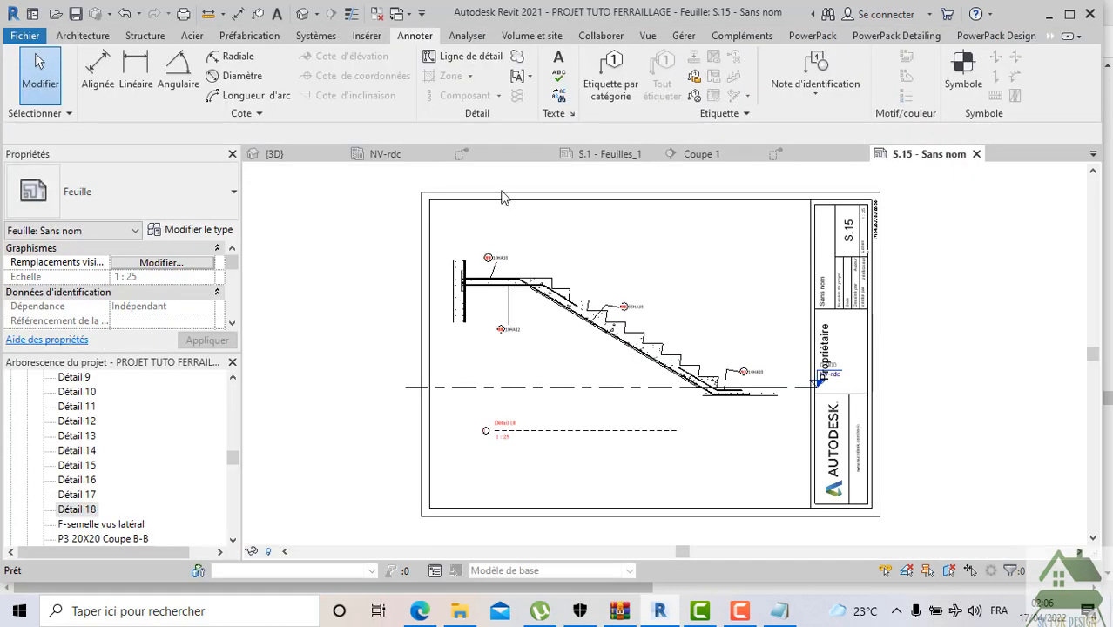
# Save the project
pyautogui.click(76, 14)
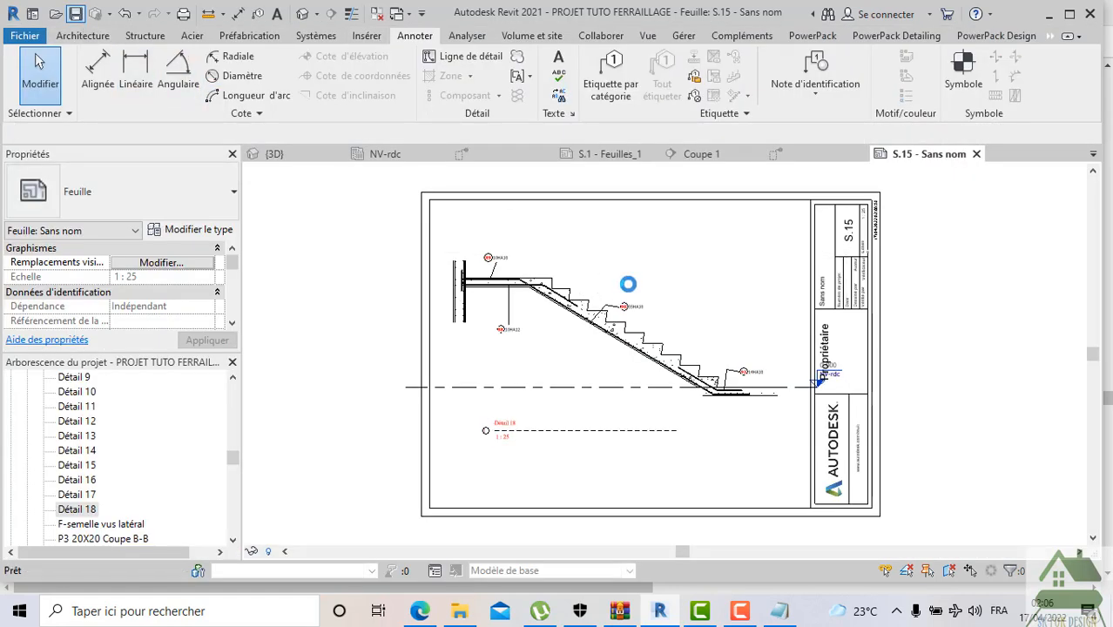
pyautogui.scroll(2, 640, 319)
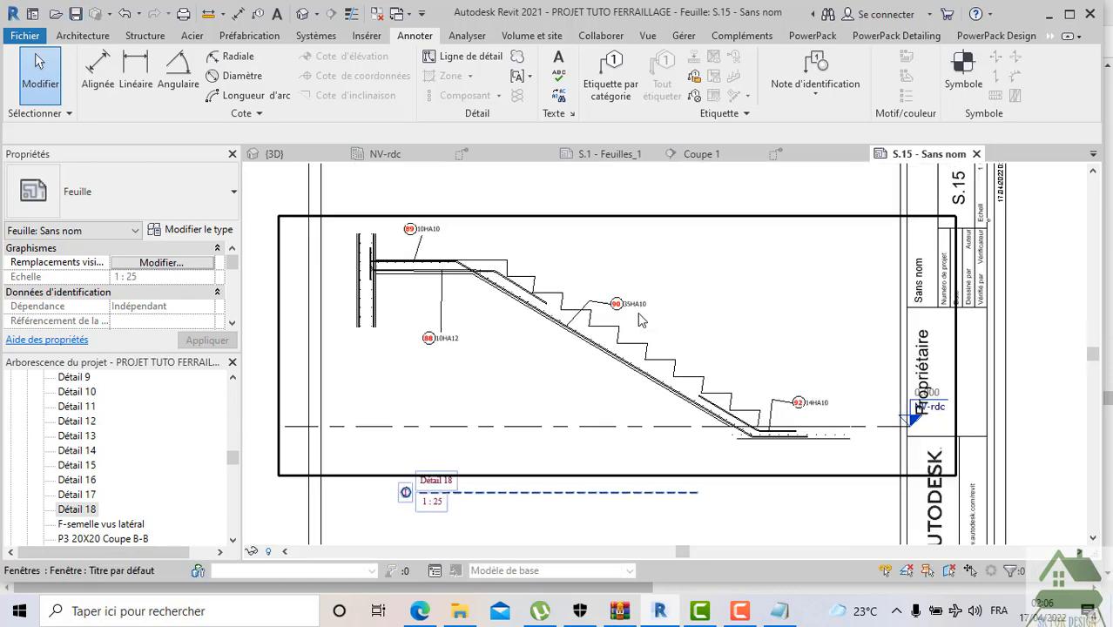
# Return to the NV-rdc plan, select the Détail 17 section line across the lower stair flight, and undo the latest change
pyautogui.scroll(-2, 642, 370)
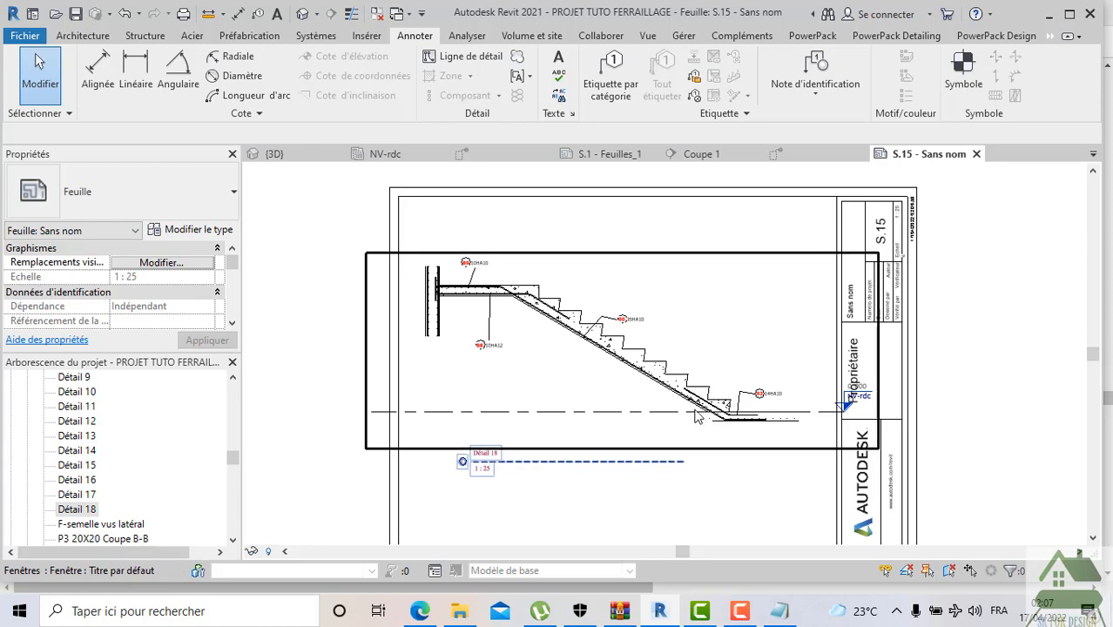
pyautogui.scroll(1, 727, 411)
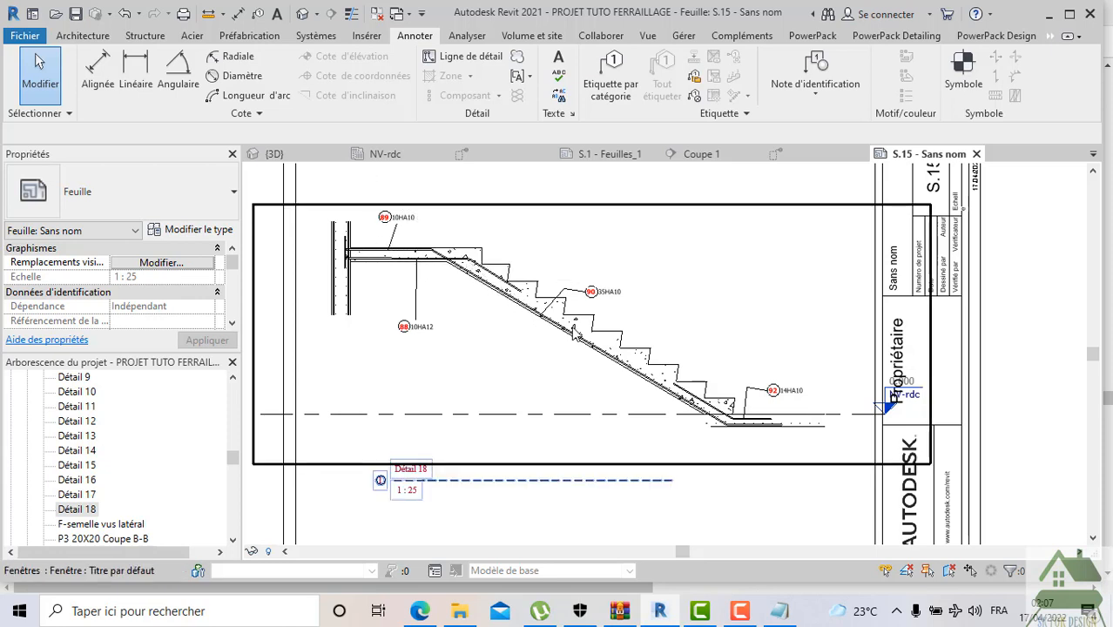
pyautogui.scroll(-1, 705, 388)
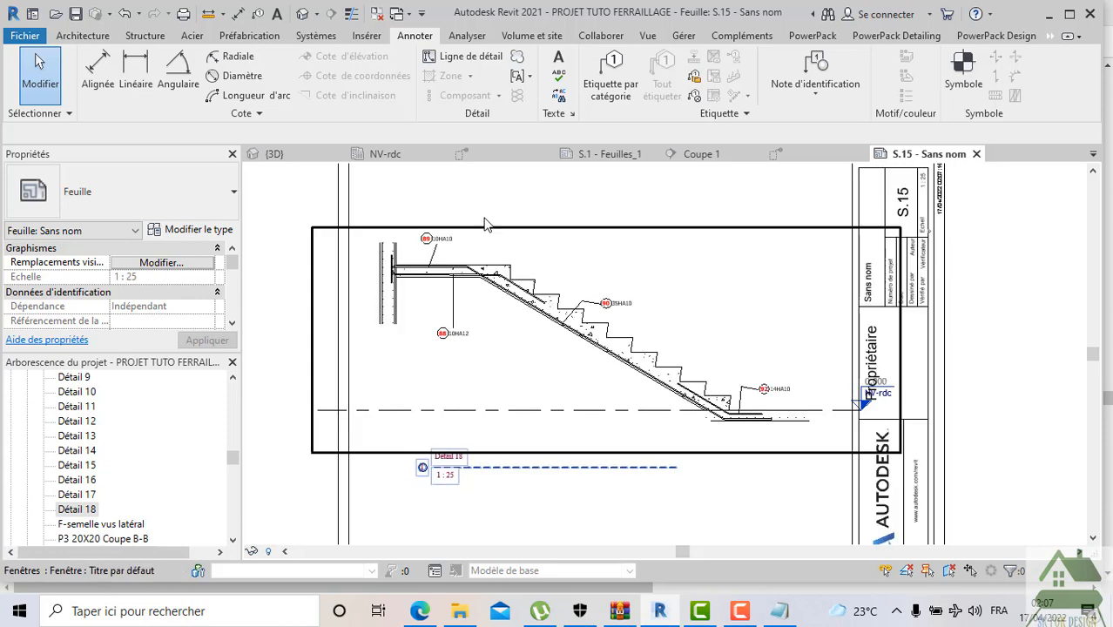
pyautogui.click(391, 159)
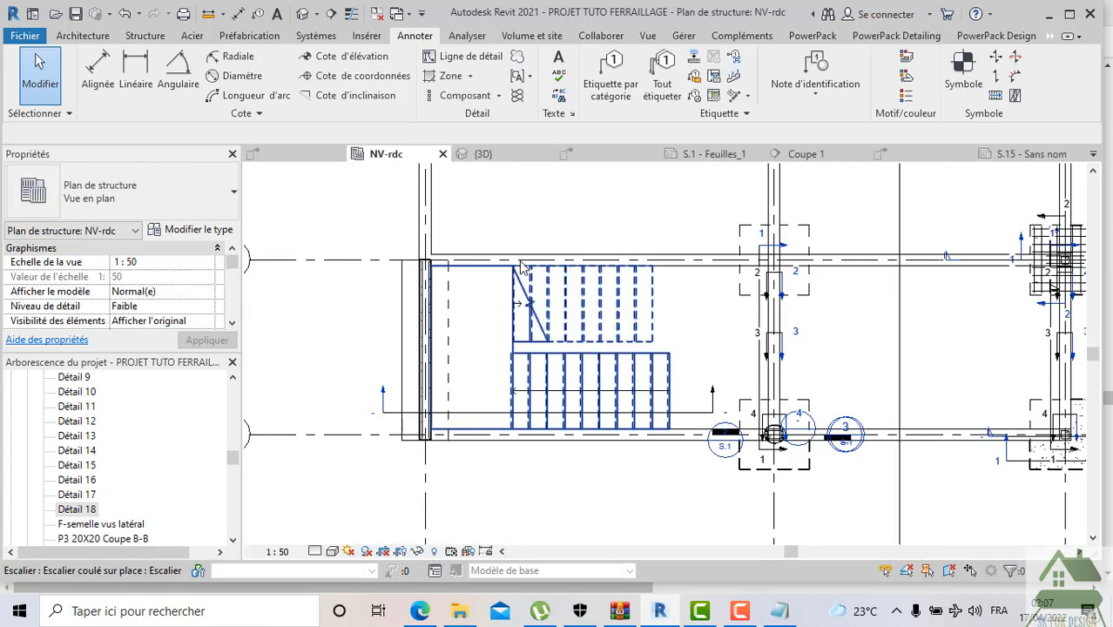
pyautogui.click(501, 374)
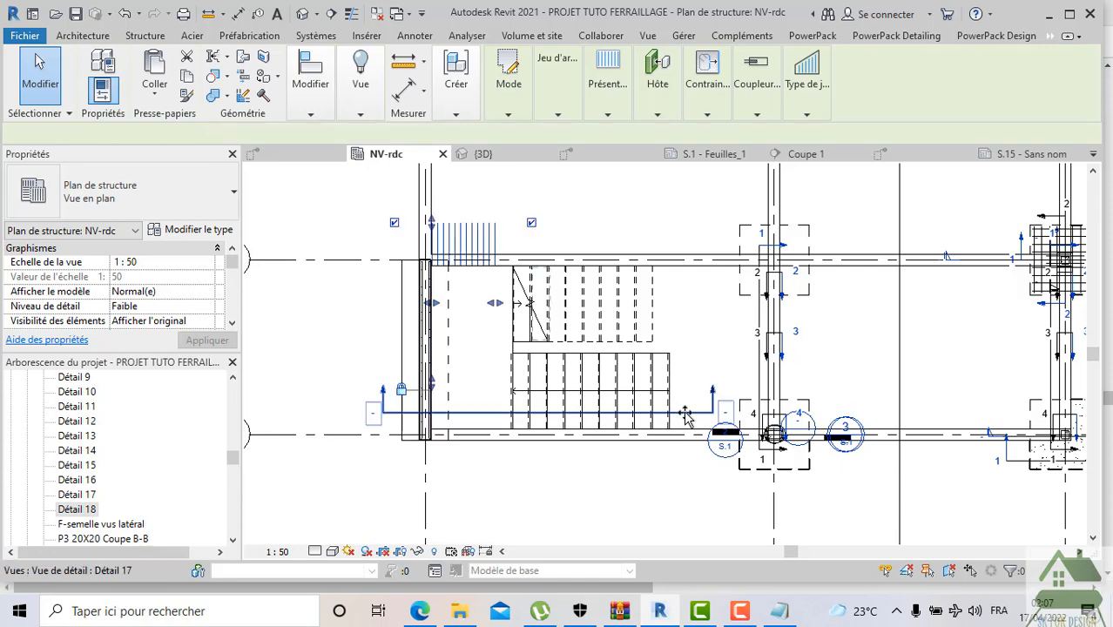
pyautogui.click(126, 16)
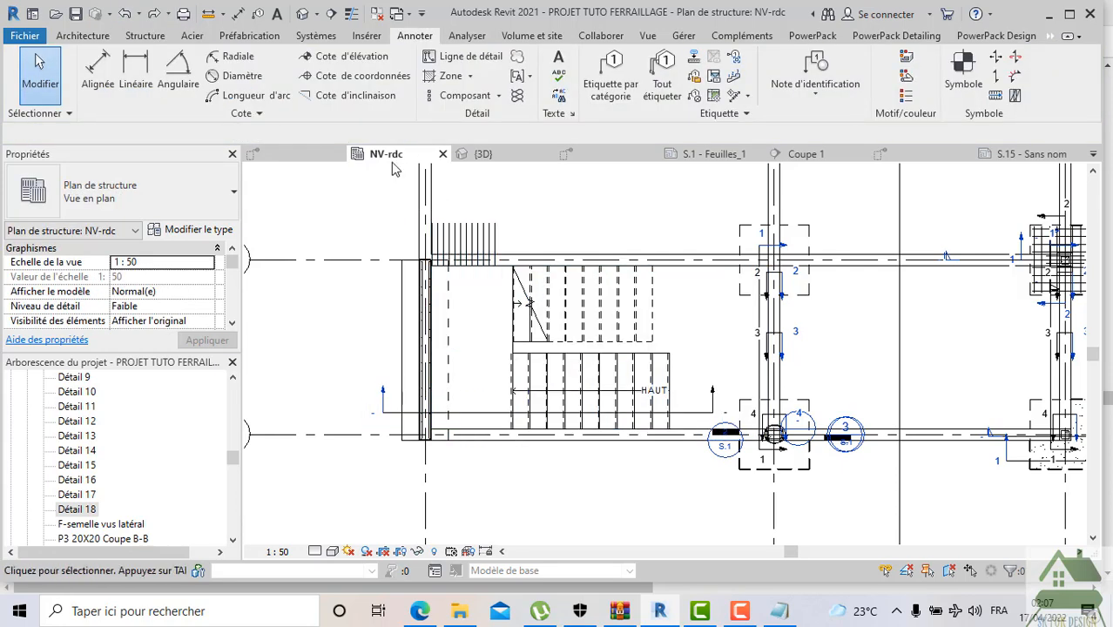
pyautogui.click(126, 16)
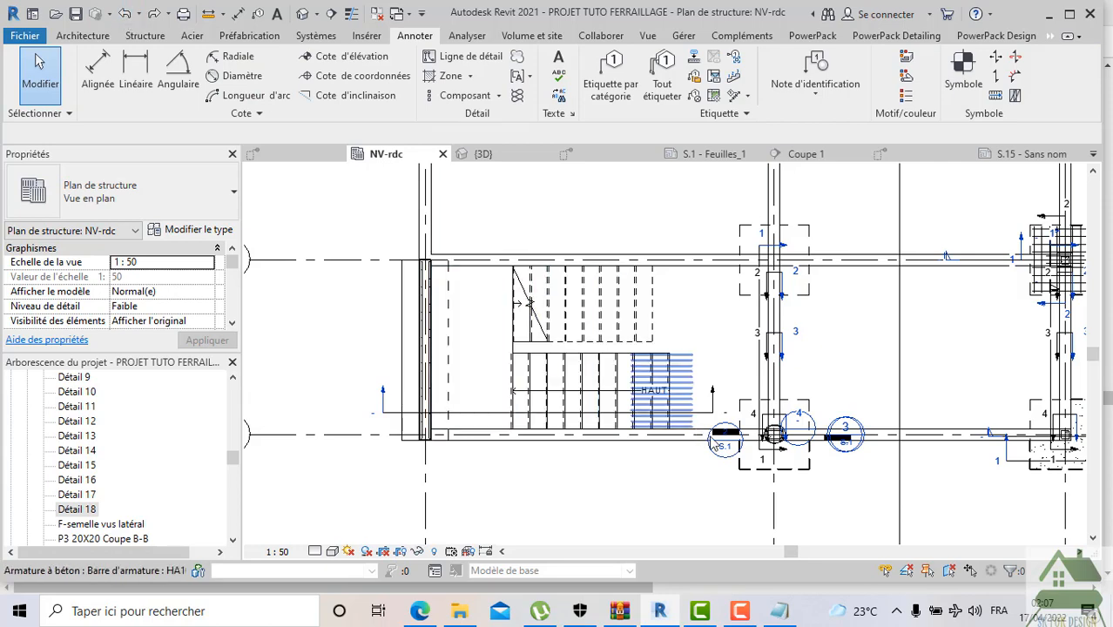
# Move the Détail 17 section line onto the upper stair flight in plan and open its view to inspect that flight
pyautogui.click(693, 420)
pyautogui.moveTo(693, 420); pyautogui.dragTo(696, 315)
pyautogui.click(488, 179)
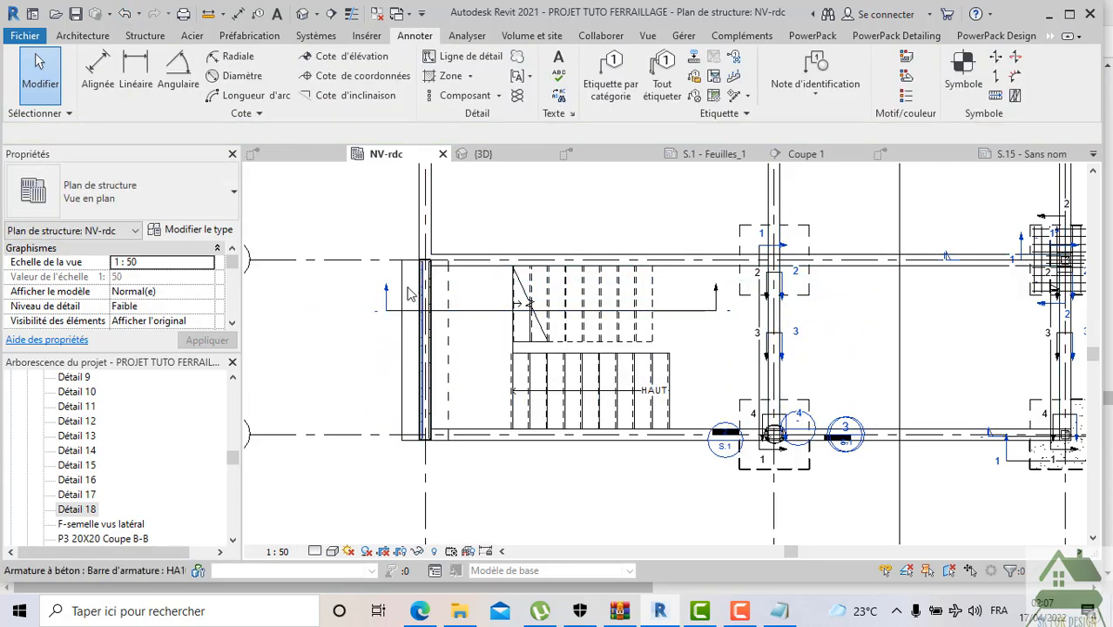
pyautogui.doubleClick(384, 310)
pyautogui.moveTo(608, 371); pyautogui.dragTo(589, 469, button='middle')
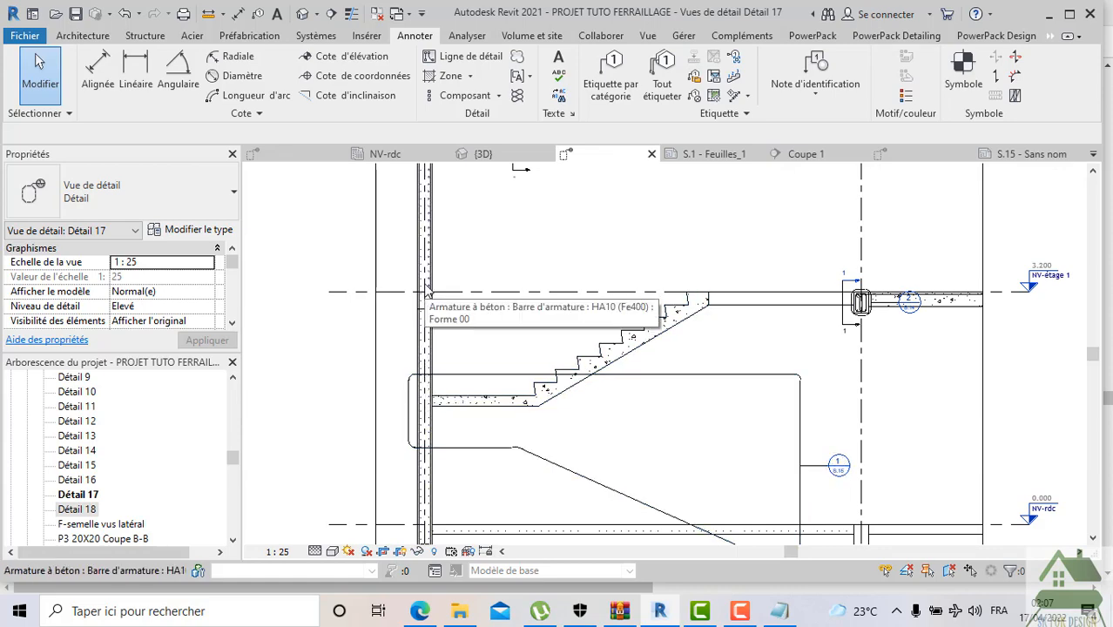
pyautogui.scroll(-4, 810, 329)
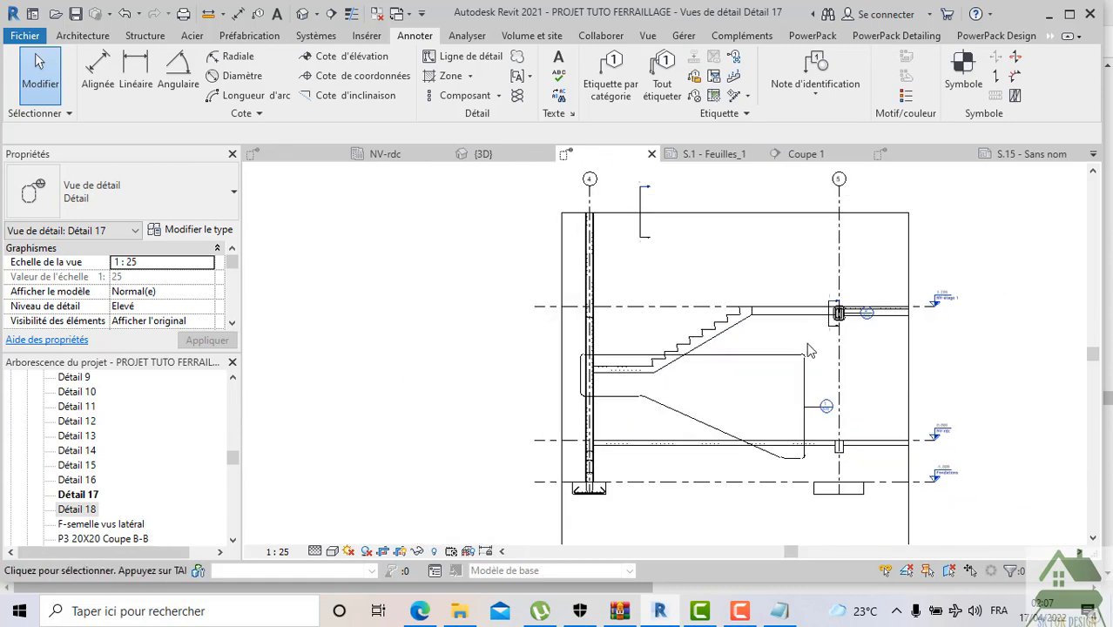
pyautogui.scroll(4, 807, 343)
pyautogui.scroll(-2, 668, 373)
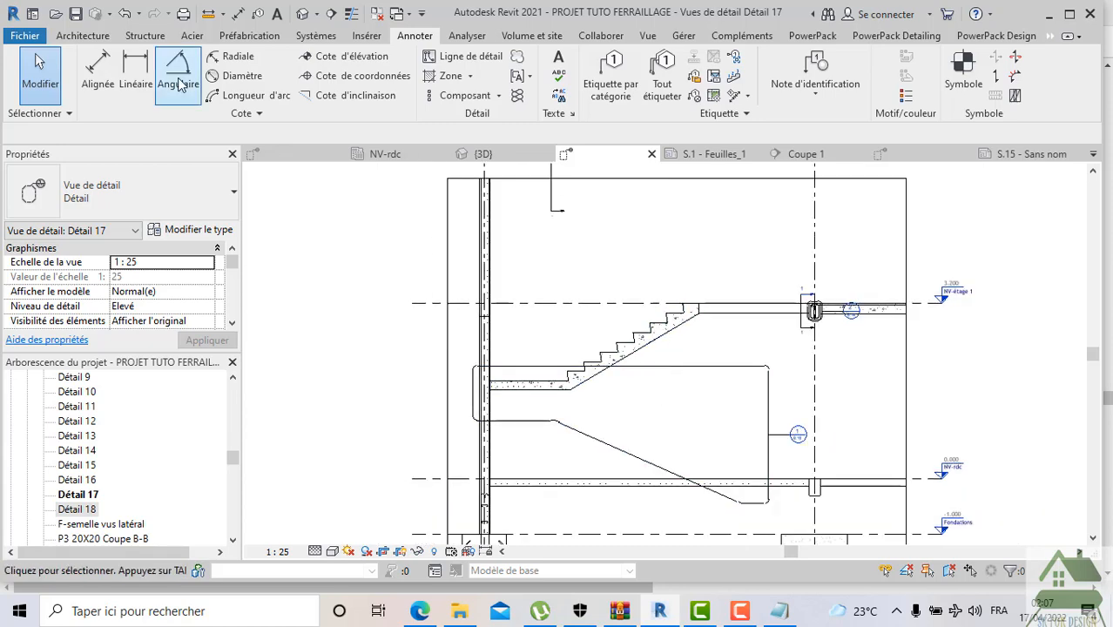
# Undo the section line's move and return to sheet S.15
pyautogui.click(122, 14)
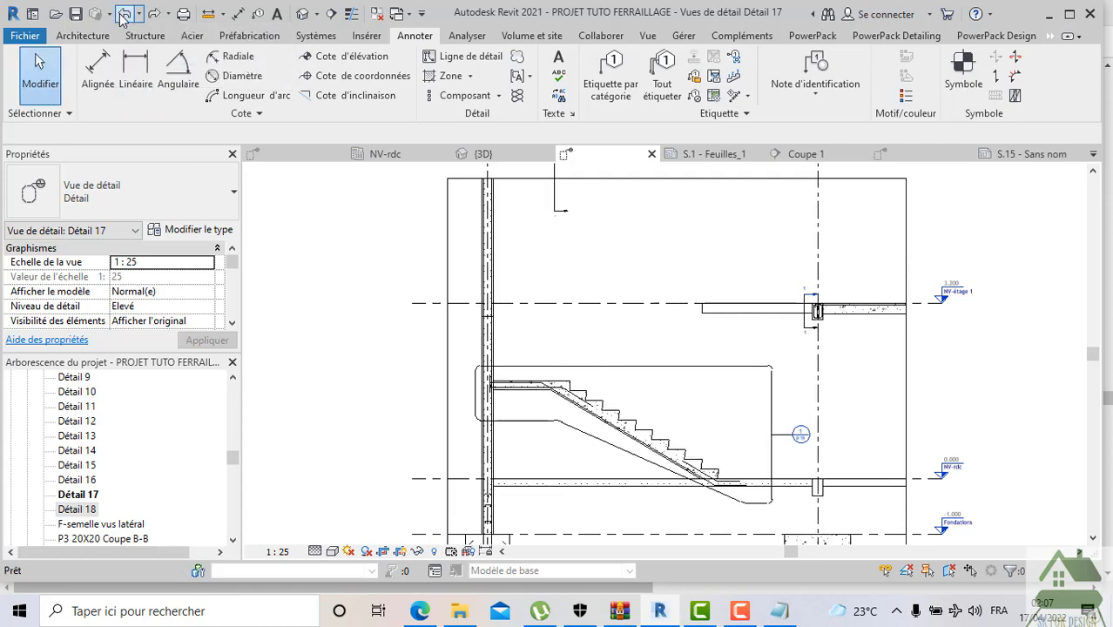
pyautogui.scroll(1, 657, 413)
pyautogui.scroll(1, 658, 414)
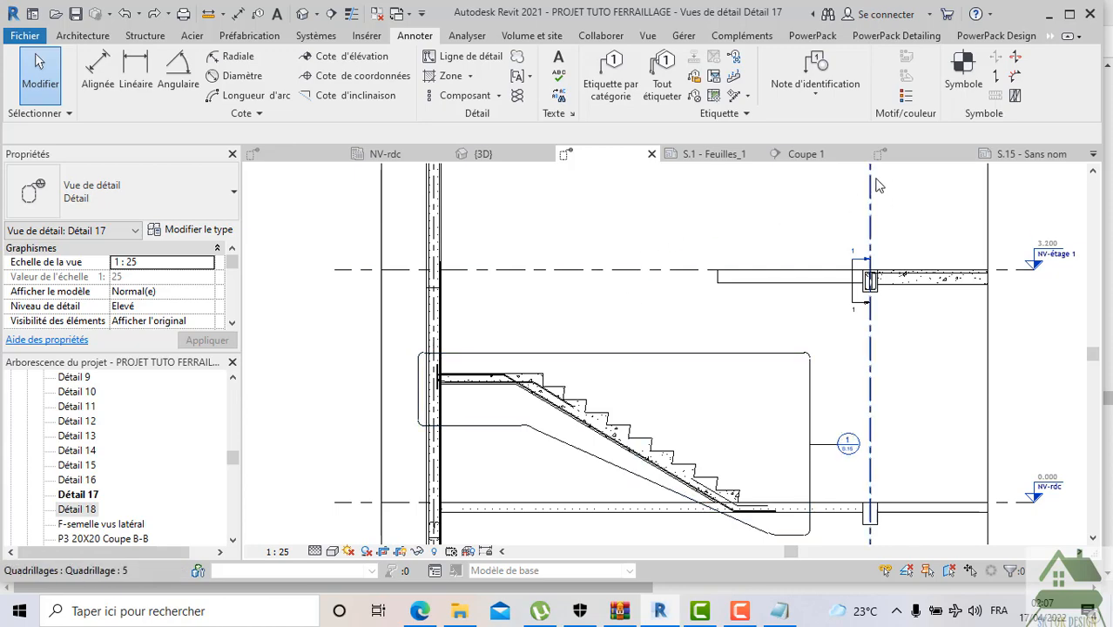
pyautogui.click(890, 154)
pyautogui.click(1001, 154)
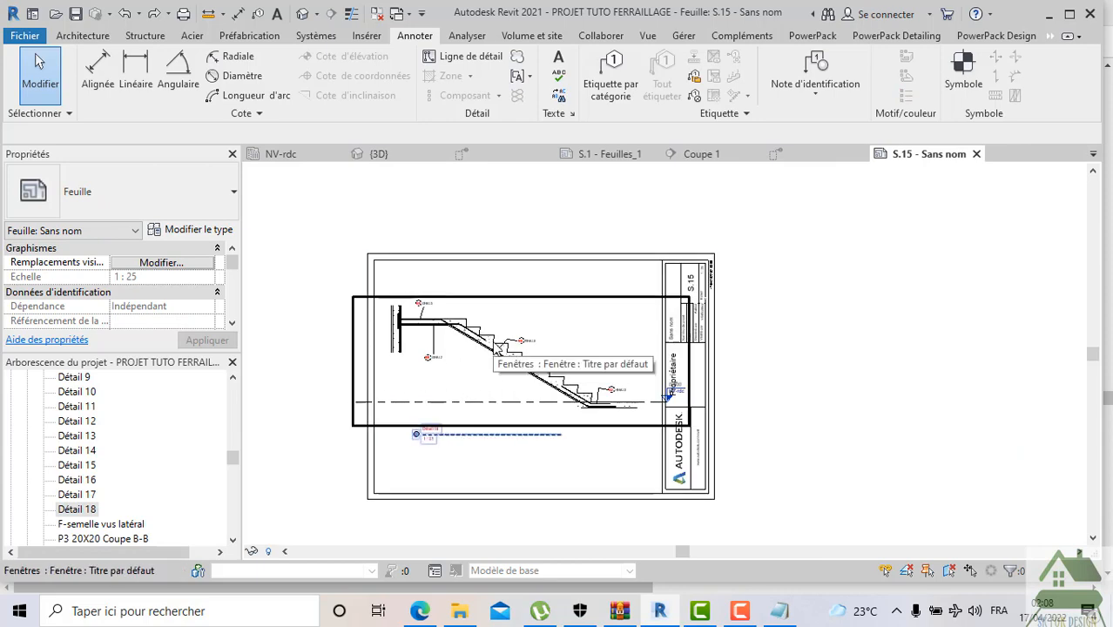
# Print sheet S.15 with PDFCreator, save the PDF in the preset folder, and decline the PDF Architect offer
pyautogui.hotkey('ctrl', 'p')
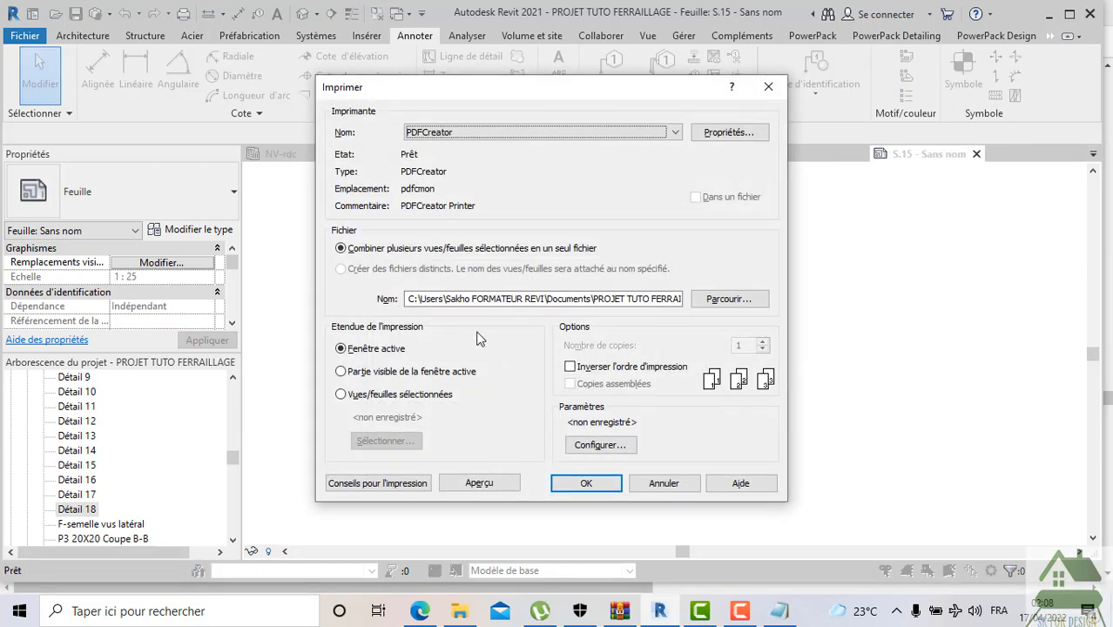
pyautogui.click(580, 483)
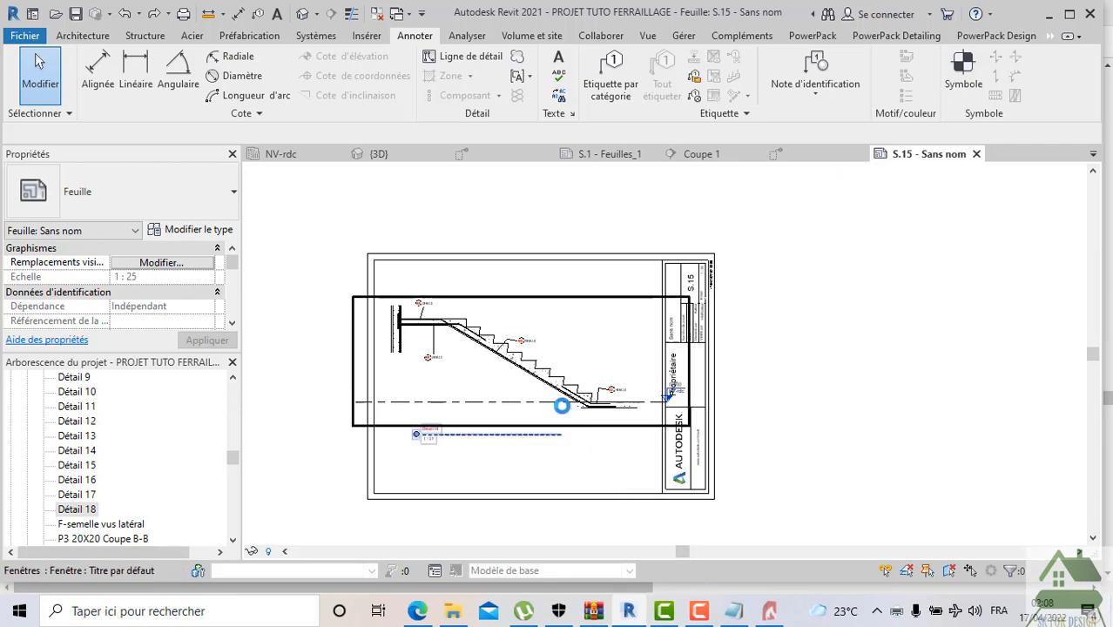
pyautogui.click(694, 531)
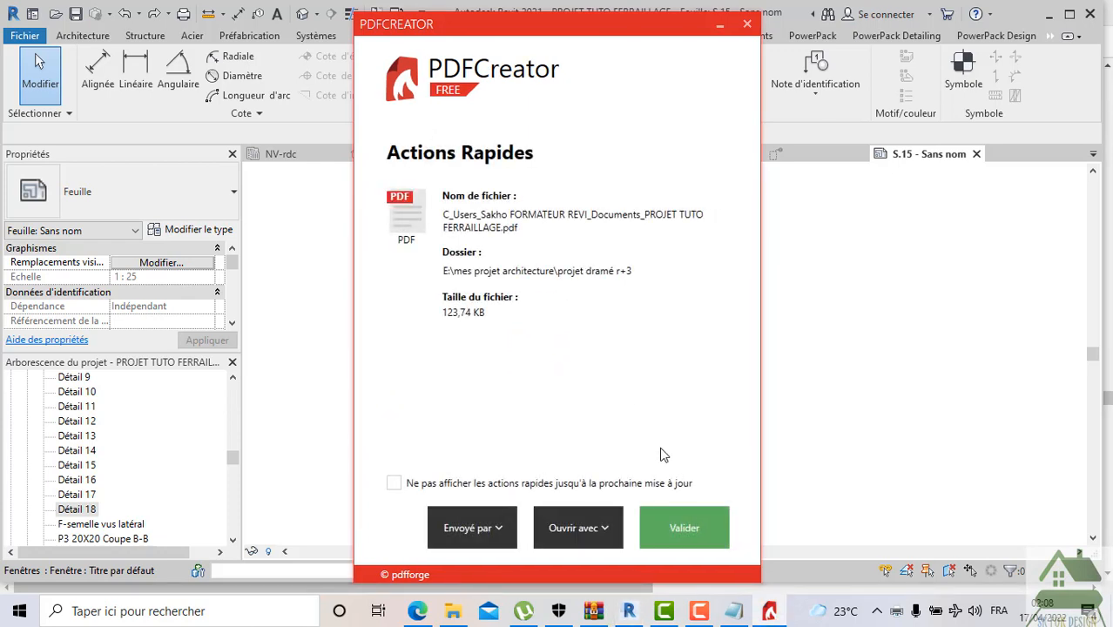
pyautogui.click(685, 528)
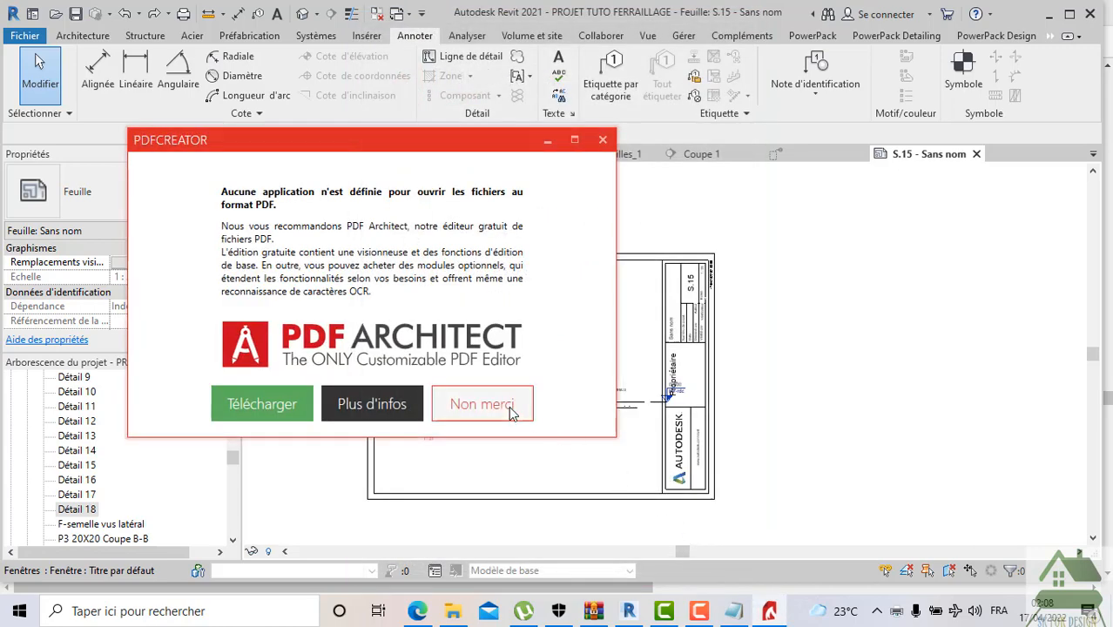
pyautogui.click(510, 409)
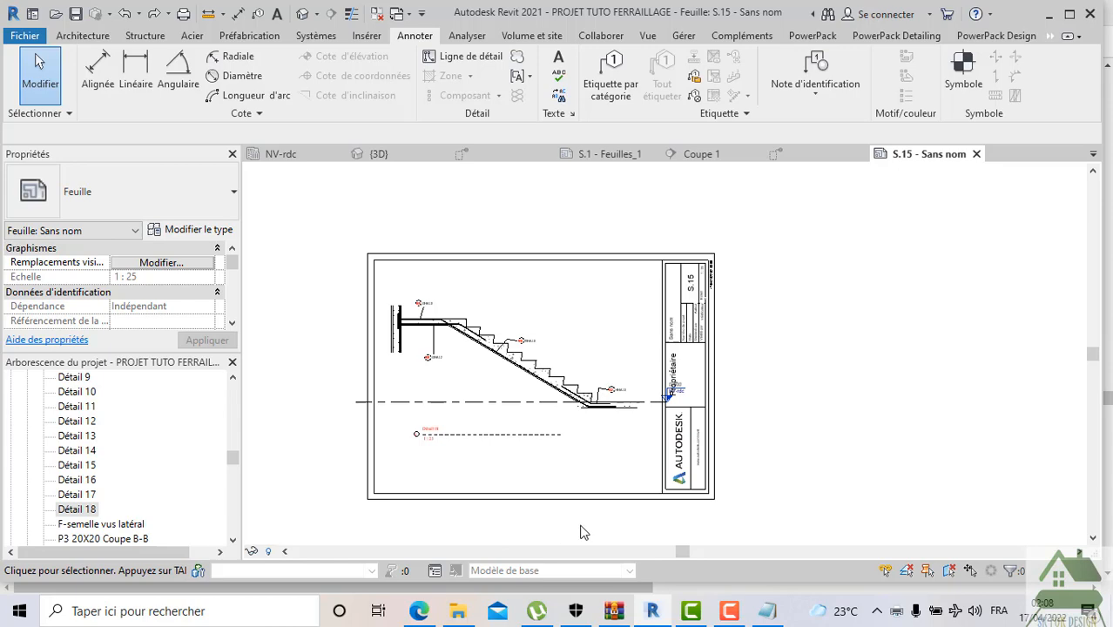
# Print sheet S.15 with PDFCreator again, save the PDF in the Documents folder, and decline the PDF Architect offer
pyautogui.hotkey('ctrl', 'p')
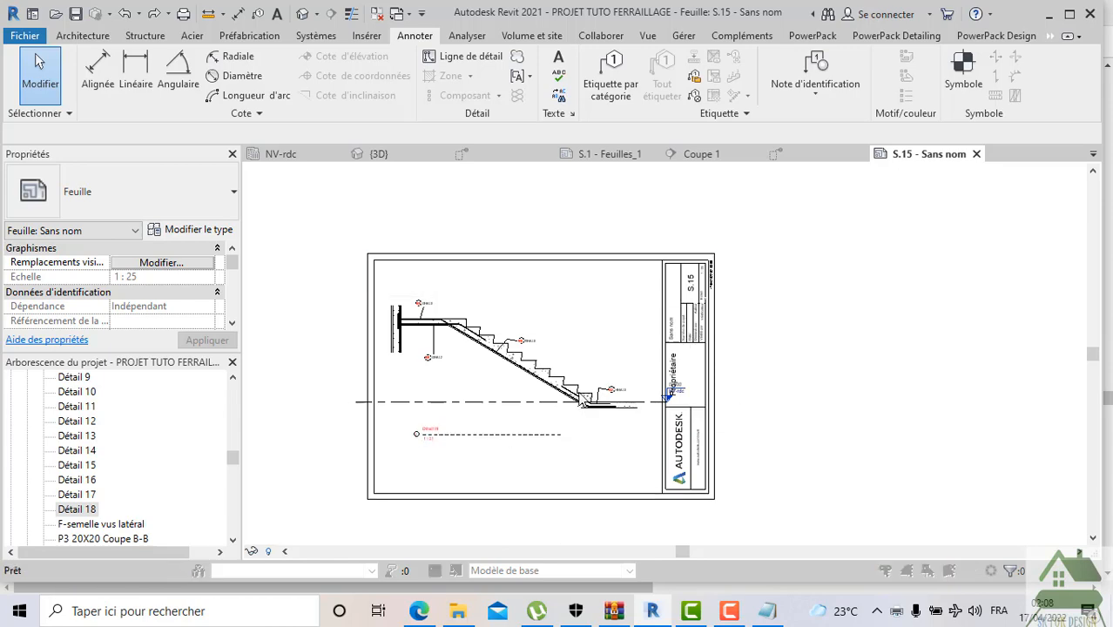
pyautogui.click(572, 486)
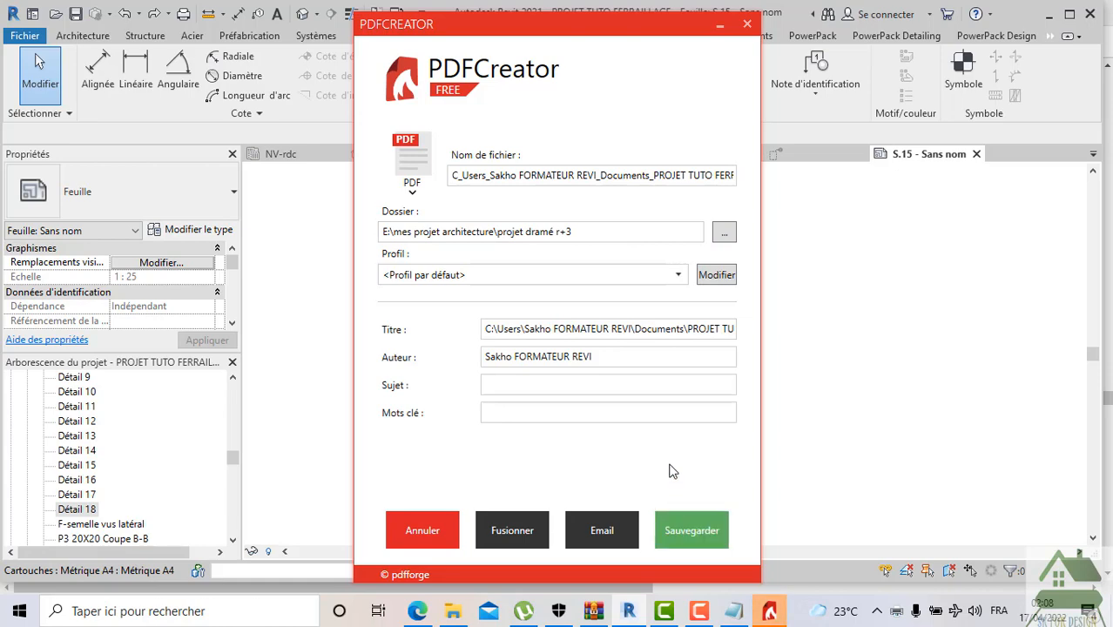
pyautogui.click(724, 232)
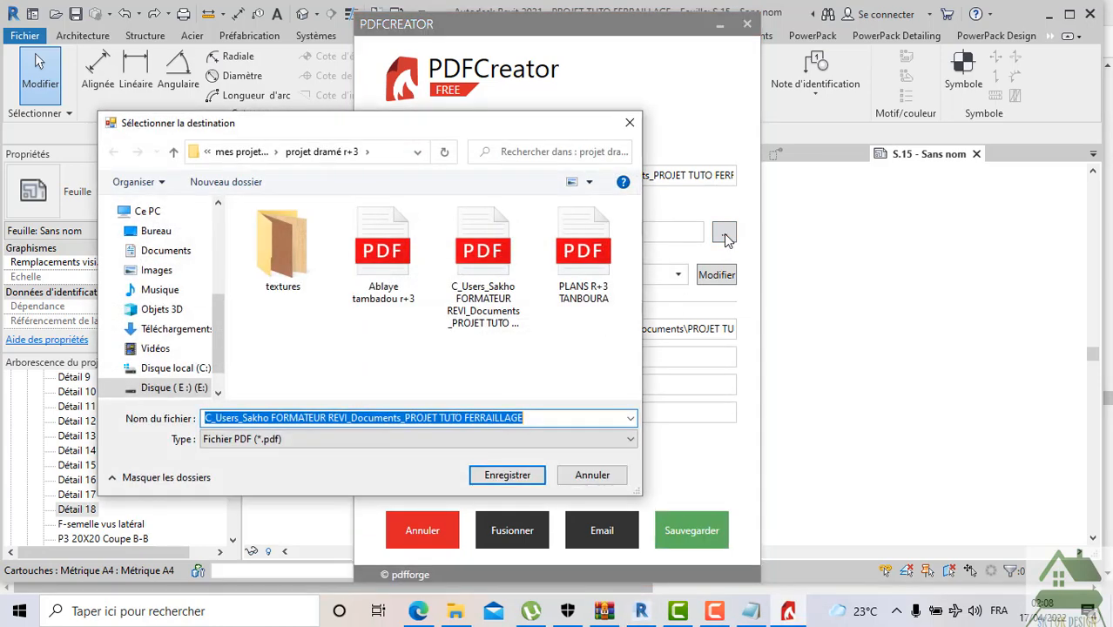
pyautogui.click(164, 251)
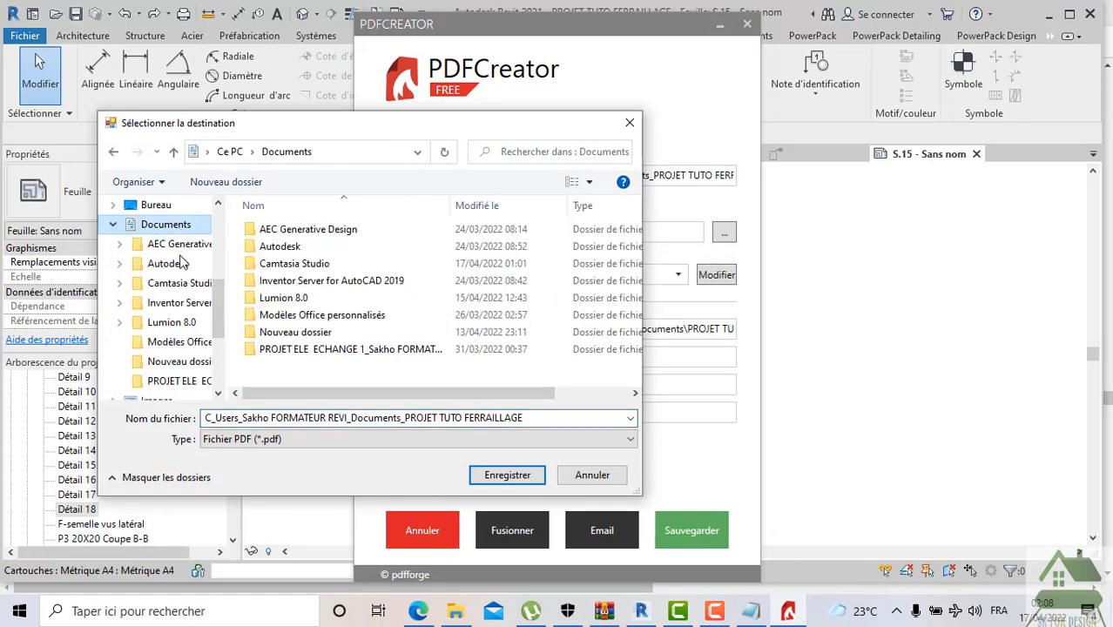
pyautogui.click(517, 476)
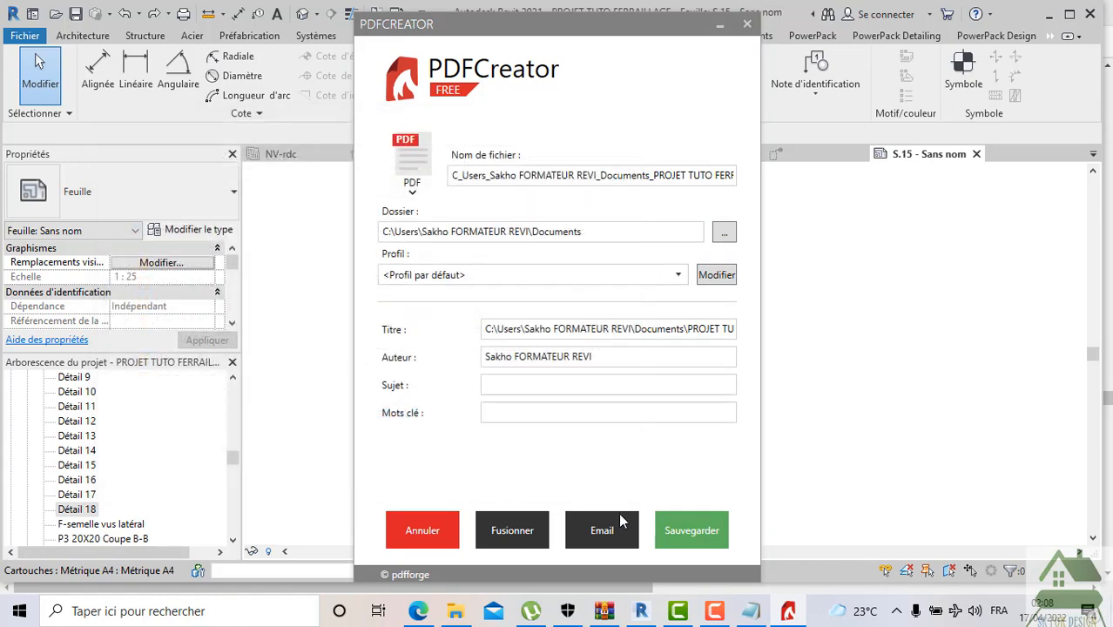
pyautogui.click(667, 528)
pyautogui.click(688, 527)
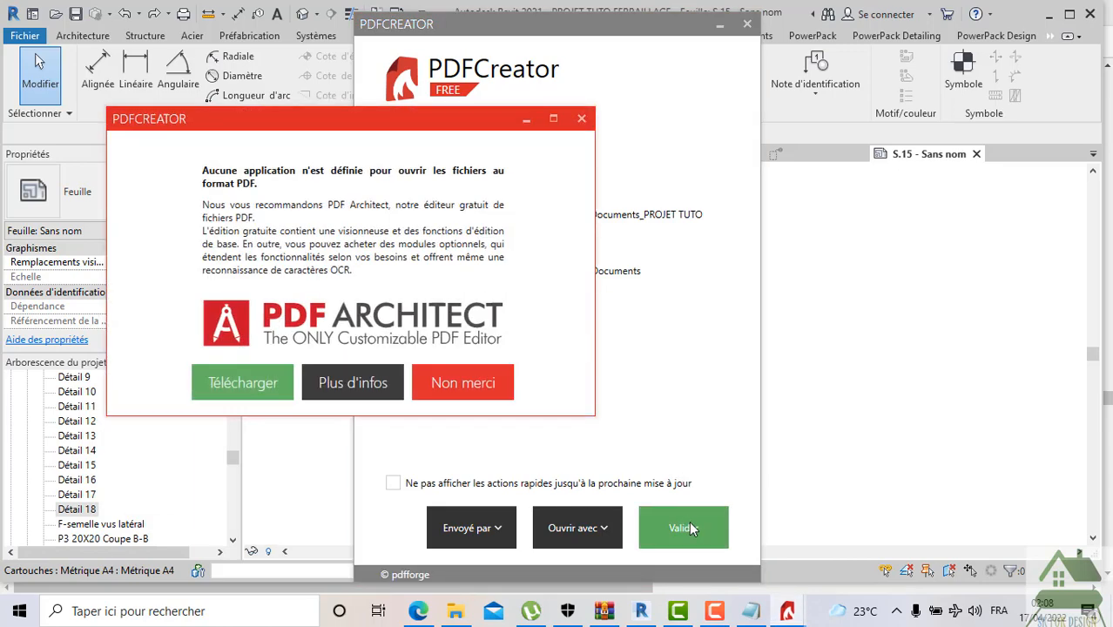
pyautogui.click(462, 386)
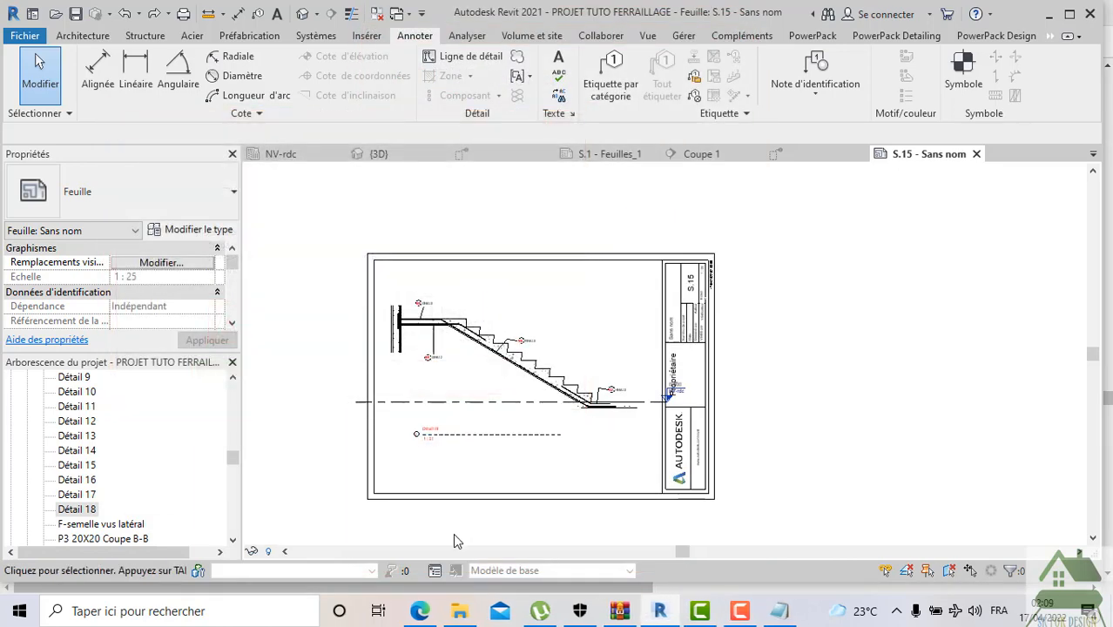
# Switch to File Explorer and open the exported stair sheet PDF from the Documents folder
pyautogui.click(457, 611)
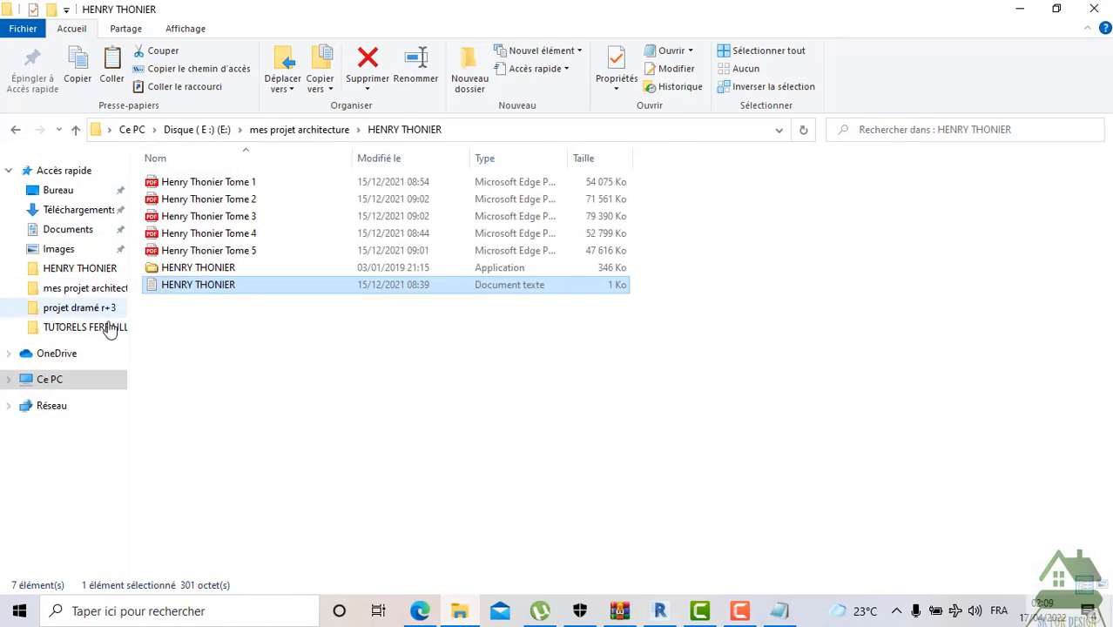
pyautogui.click(82, 232)
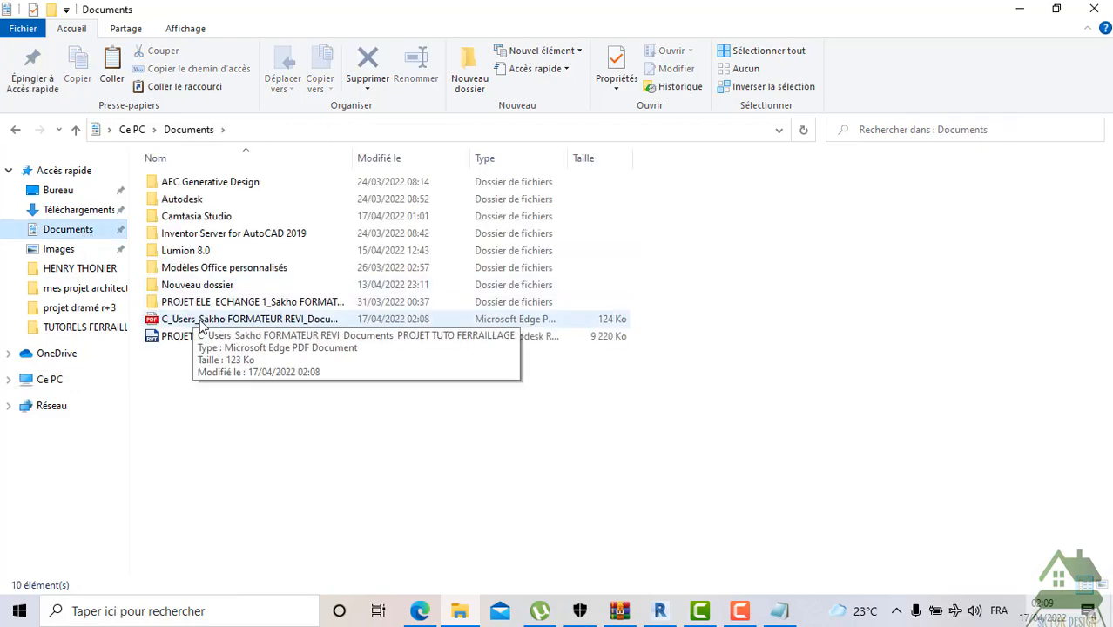
pyautogui.doubleClick(187, 319)
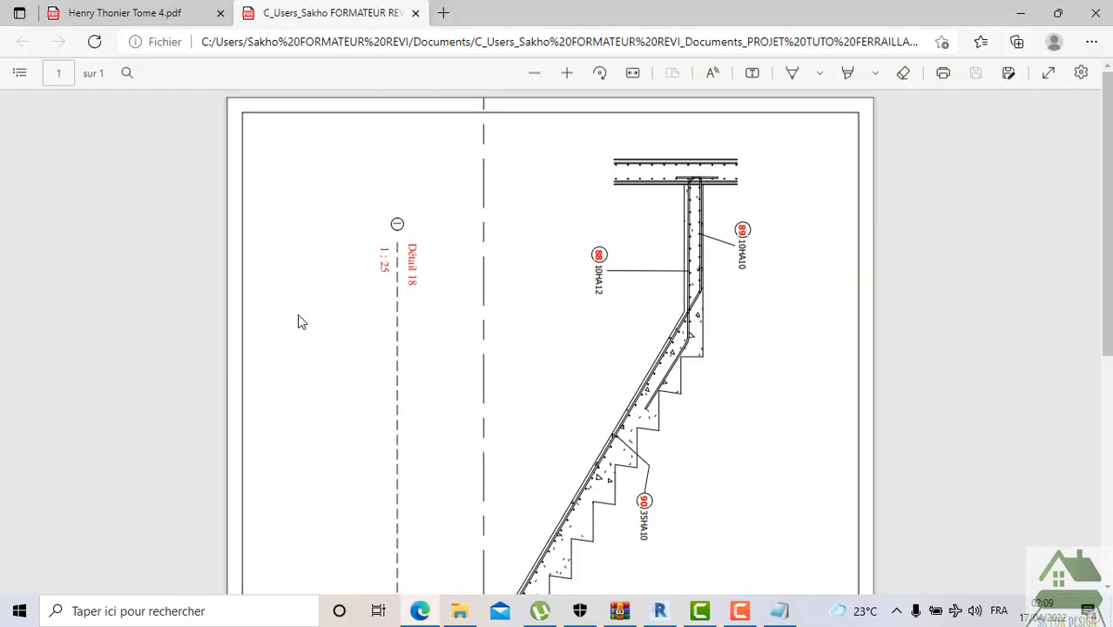
# Rotate the PDF page until the Détail 18 stair drawing reads in landscape
pyautogui.scroll(-5, 536, 311)
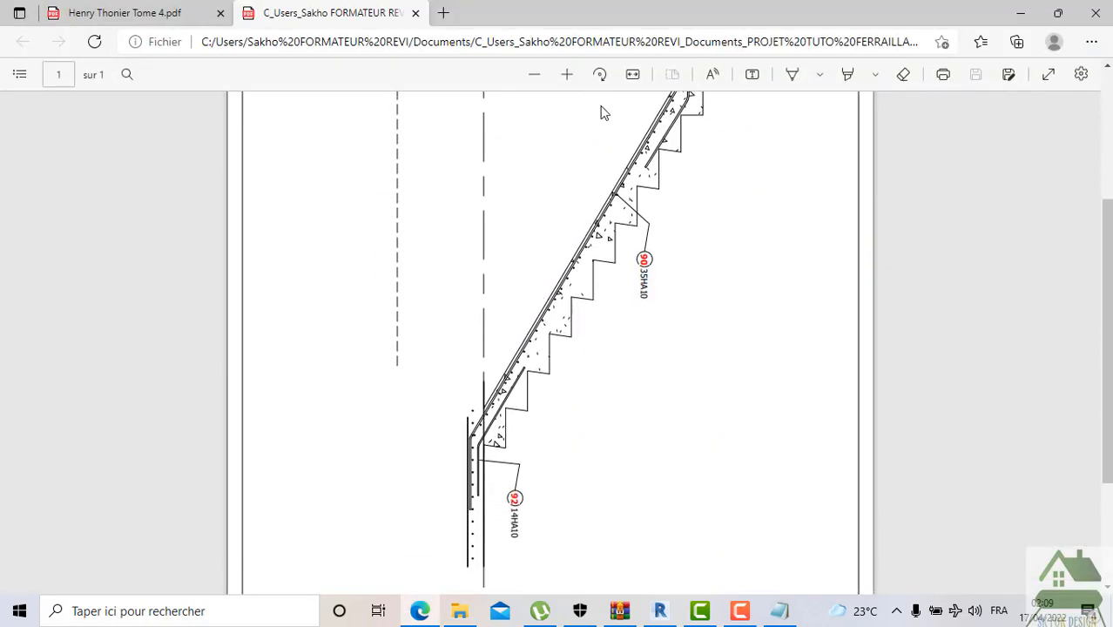
pyautogui.click(600, 75)
pyautogui.click(600, 75)
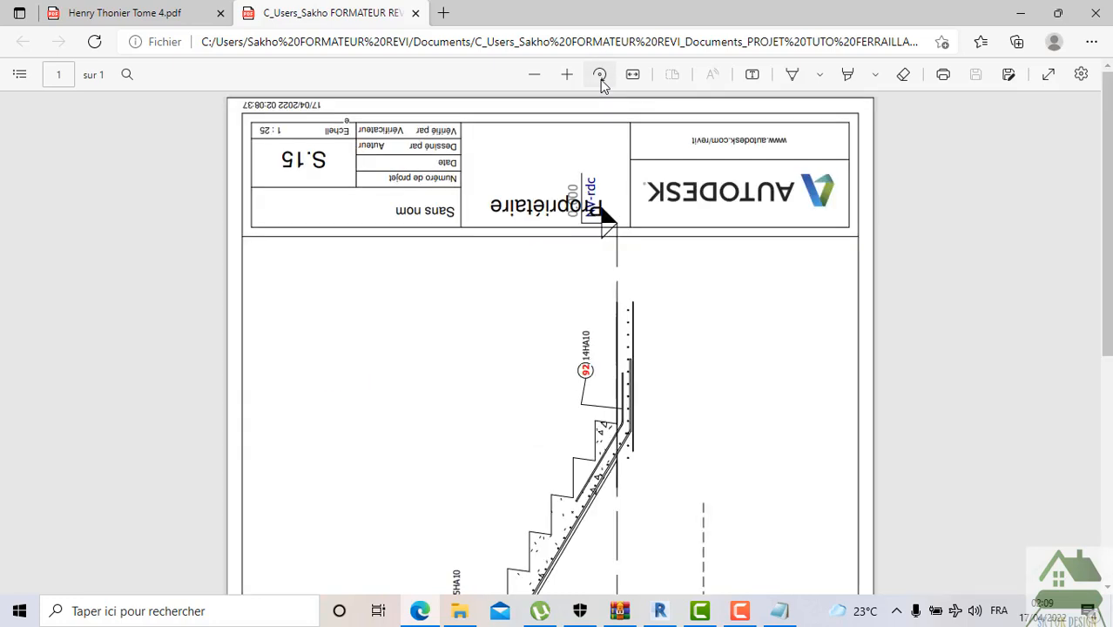
pyautogui.click(600, 79)
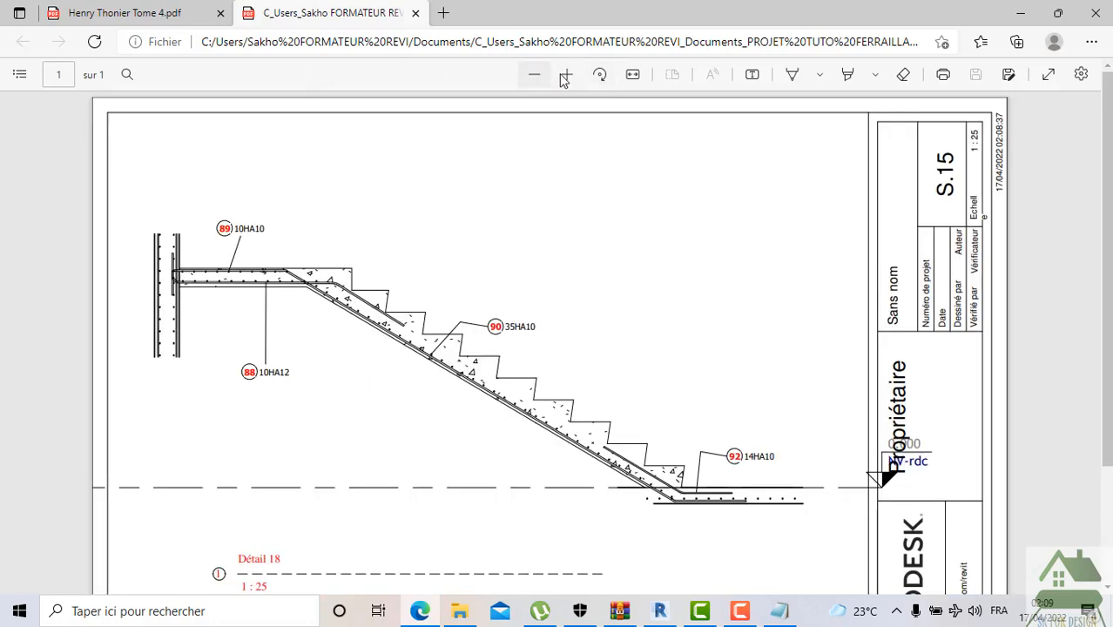
# Enlarge the PDF and examine the stair reinforcement and its tags from the landing to the foot of the flight
pyautogui.click(566, 75)
pyautogui.click(565, 75)
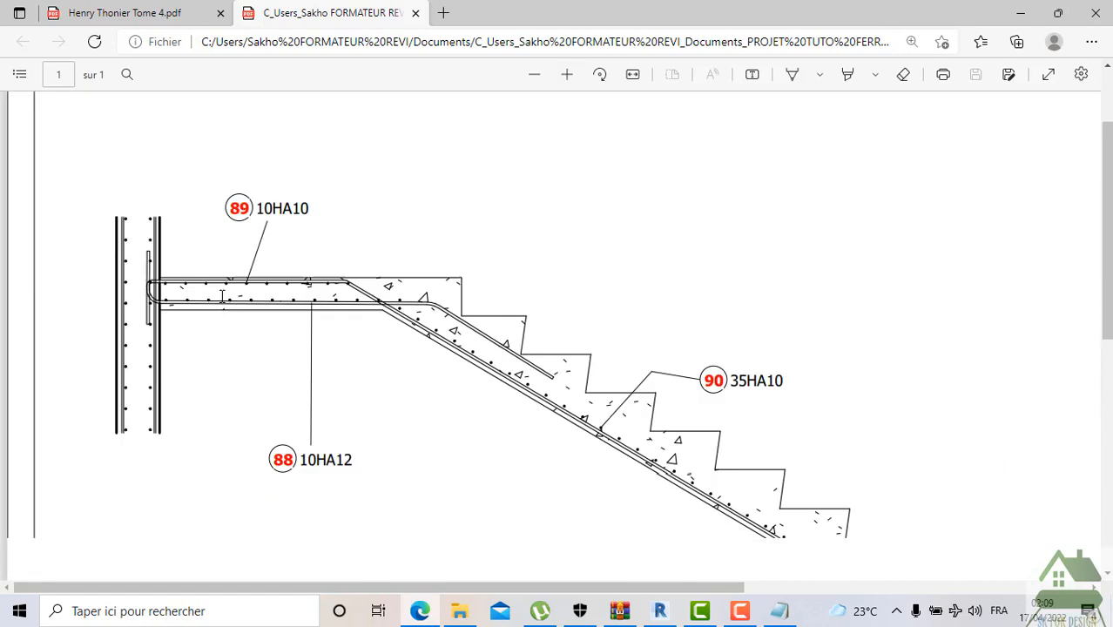
pyautogui.scroll(-2, 281, 313)
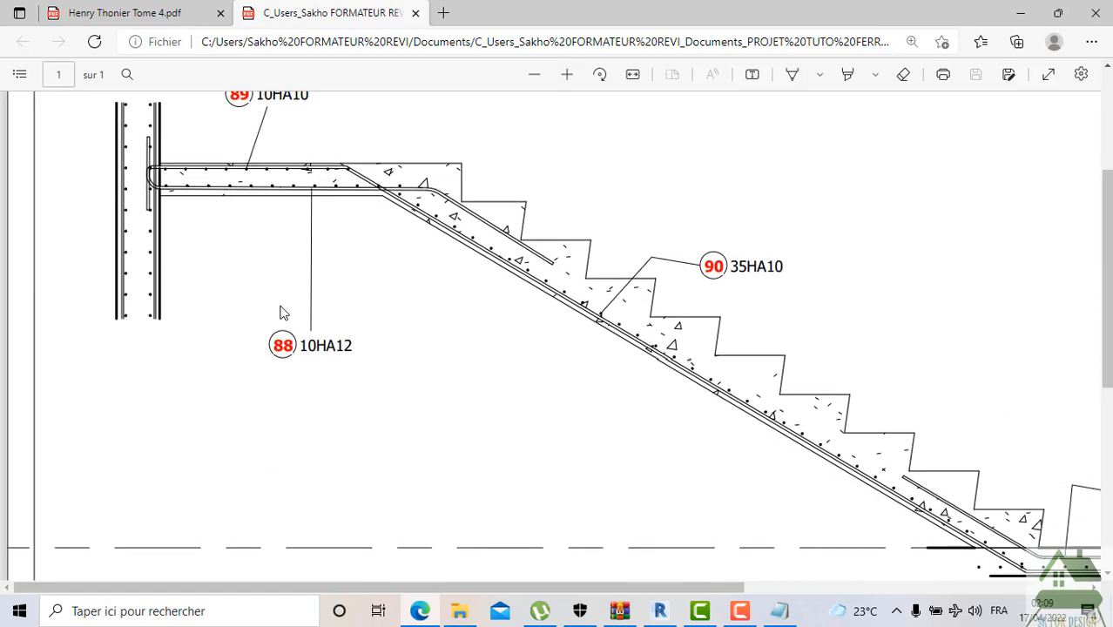
pyautogui.click(1092, 587)
pyautogui.click(1093, 587)
pyautogui.scroll(-3, 727, 412)
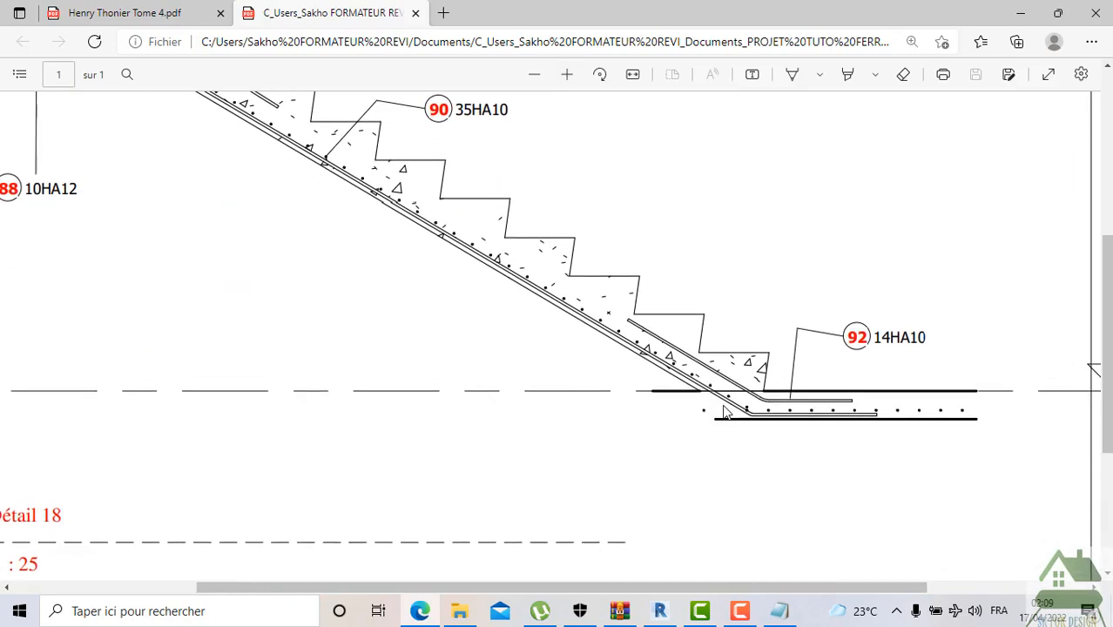
# Review the rest of the PDF detail, from the foot of the flight back to the landing tags and the Détail 18 title
pyautogui.scroll(1, 558, 403)
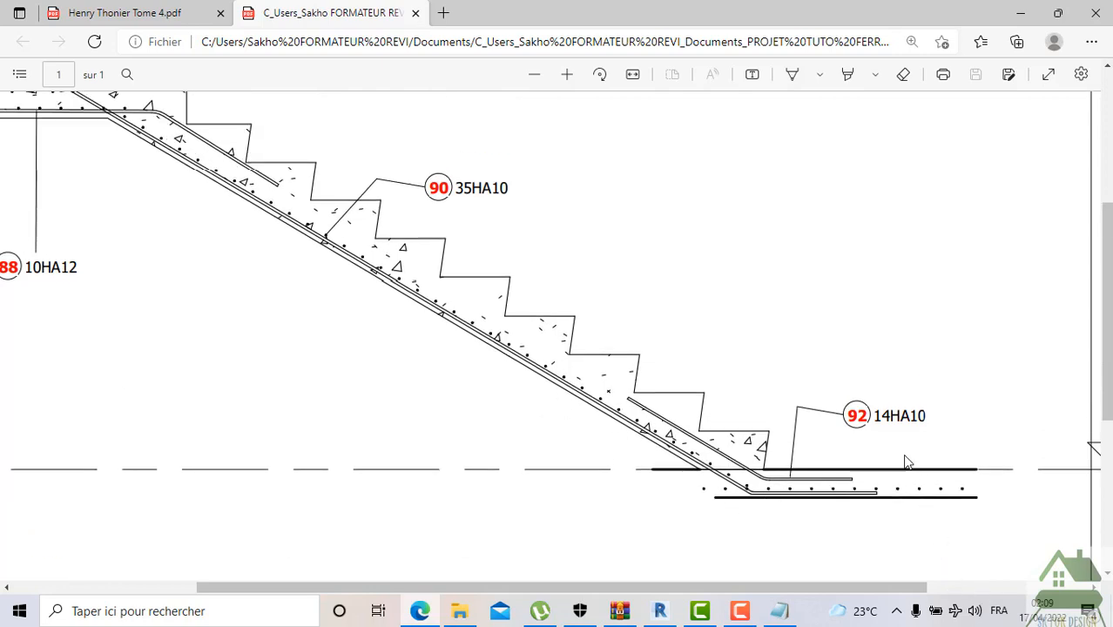
pyautogui.hscroll(-3, 108, 593)
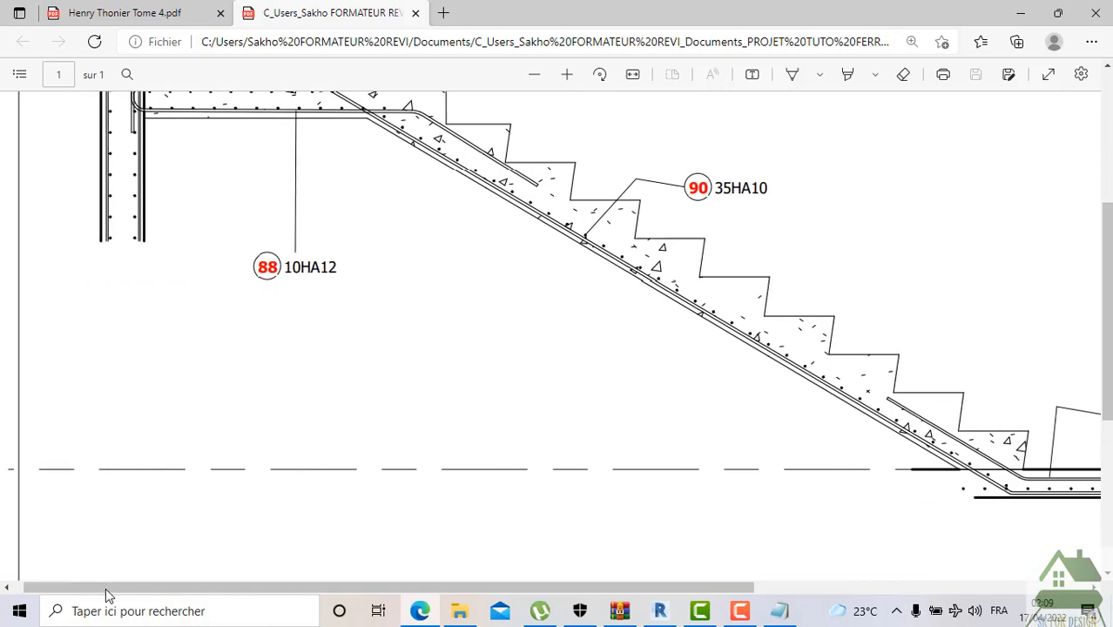
pyautogui.scroll(4, 214, 408)
pyautogui.scroll(-3, 435, 359)
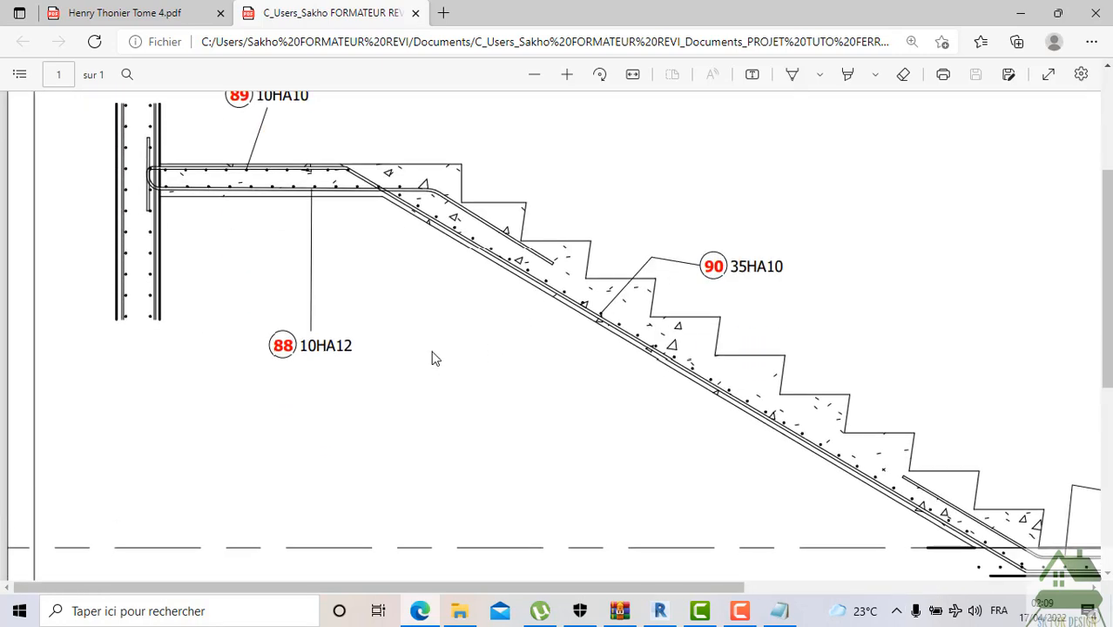
pyautogui.scroll(-2, 436, 352)
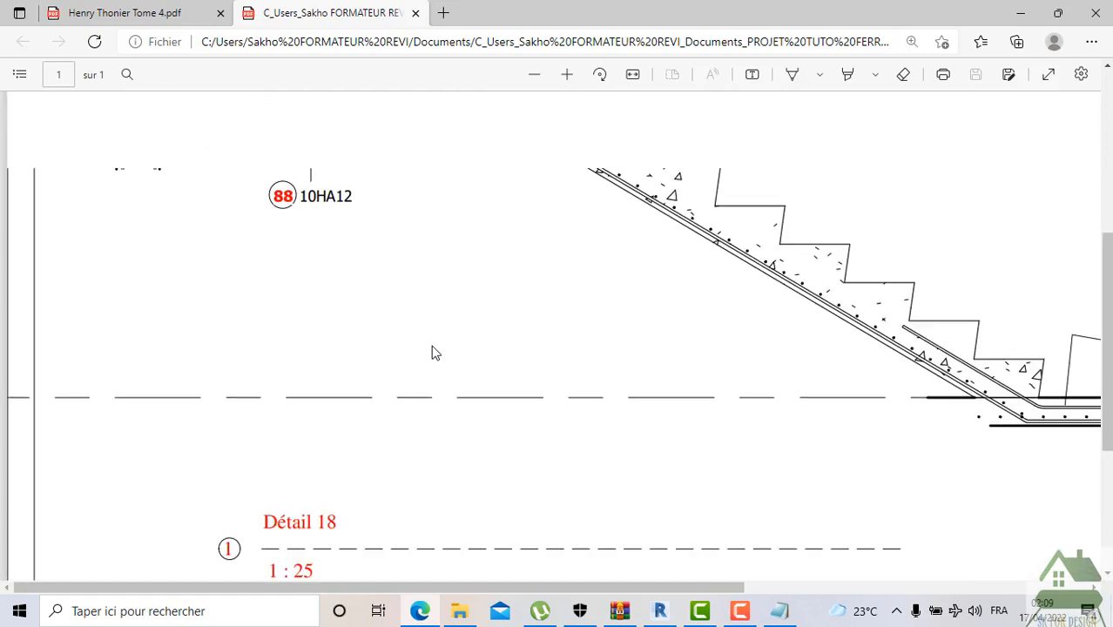
pyautogui.scroll(3, 436, 352)
pyautogui.scroll(1, 439, 348)
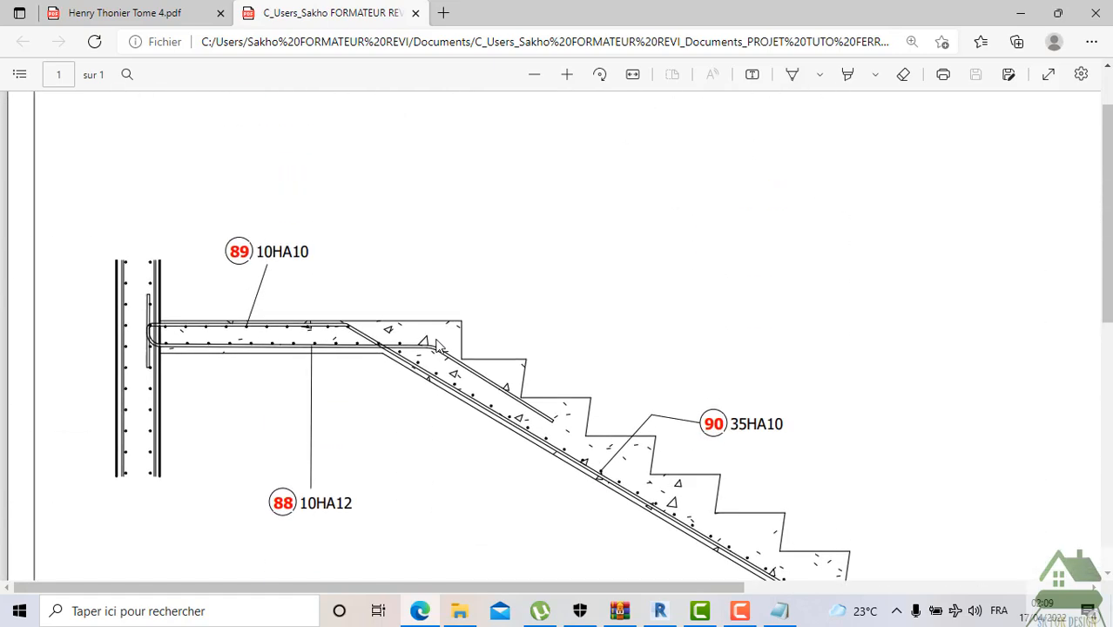
# Switch to Revit, open the {3D} view and examine the stair reinforcement cage from its underside
pyautogui.click(661, 607)
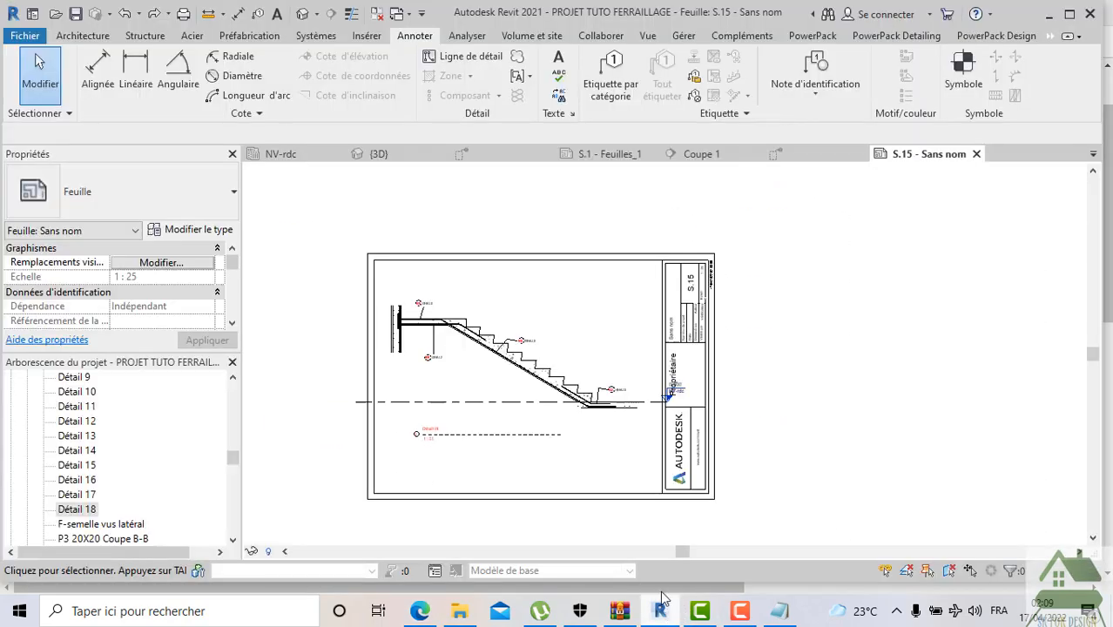
pyautogui.click(430, 155)
pyautogui.scroll(-3, 834, 310)
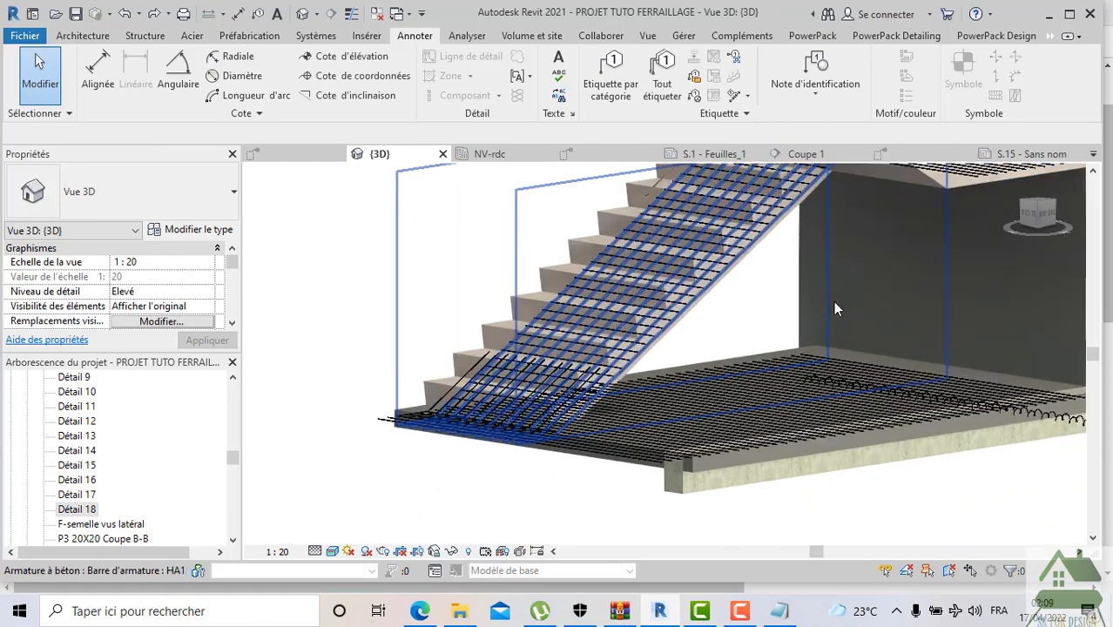
pyautogui.scroll(-2, 834, 304)
pyautogui.moveTo(853, 422); pyautogui.dragTo(790, 443, button='middle')
pyautogui.moveTo(1044, 216)
pyautogui.mouseDown()
pyautogui.moveTo(1067, 223)
pyautogui.moveTo(317, 228)
pyautogui.moveTo(430, 228)
pyautogui.mouseUp()
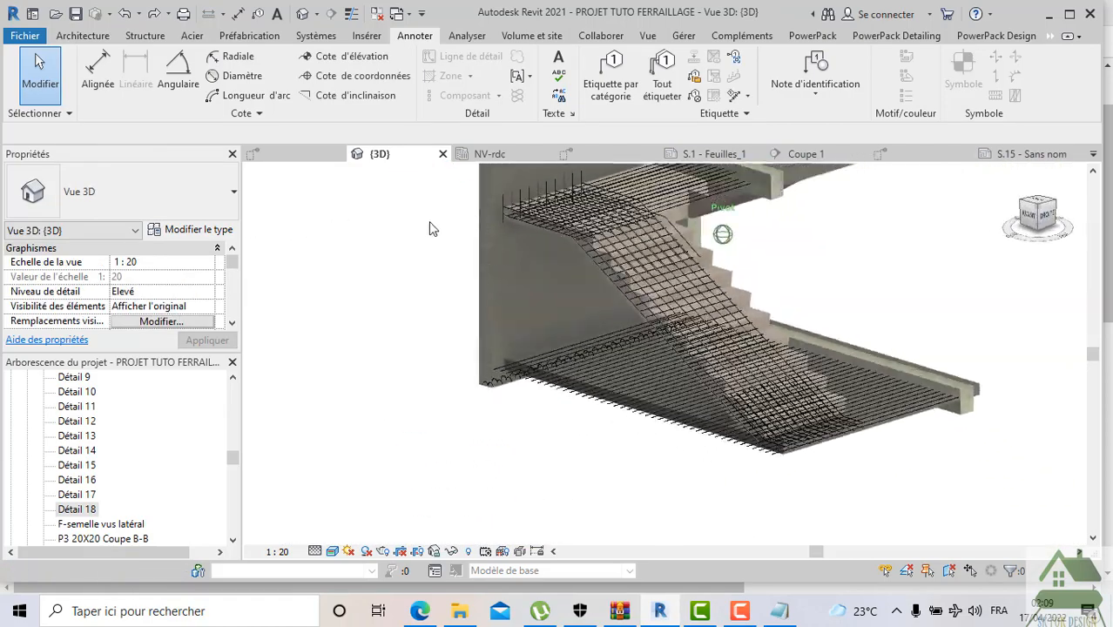
pyautogui.moveTo(943, 273); pyautogui.dragTo(952, 366, button='middle')
pyautogui.scroll(3, 828, 421)
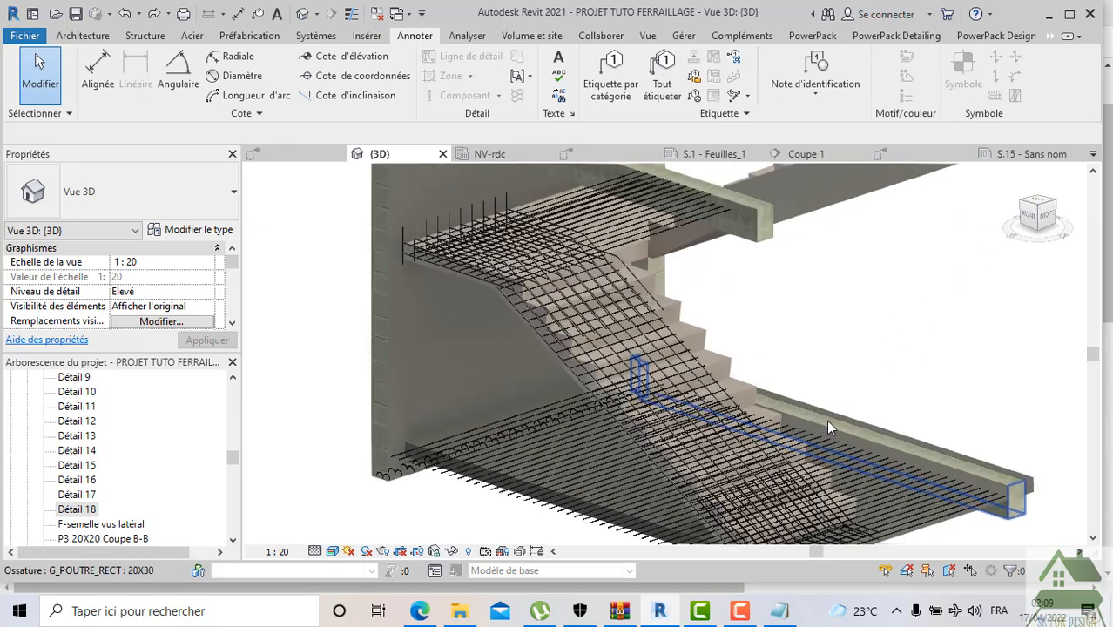
pyautogui.scroll(2, 826, 420)
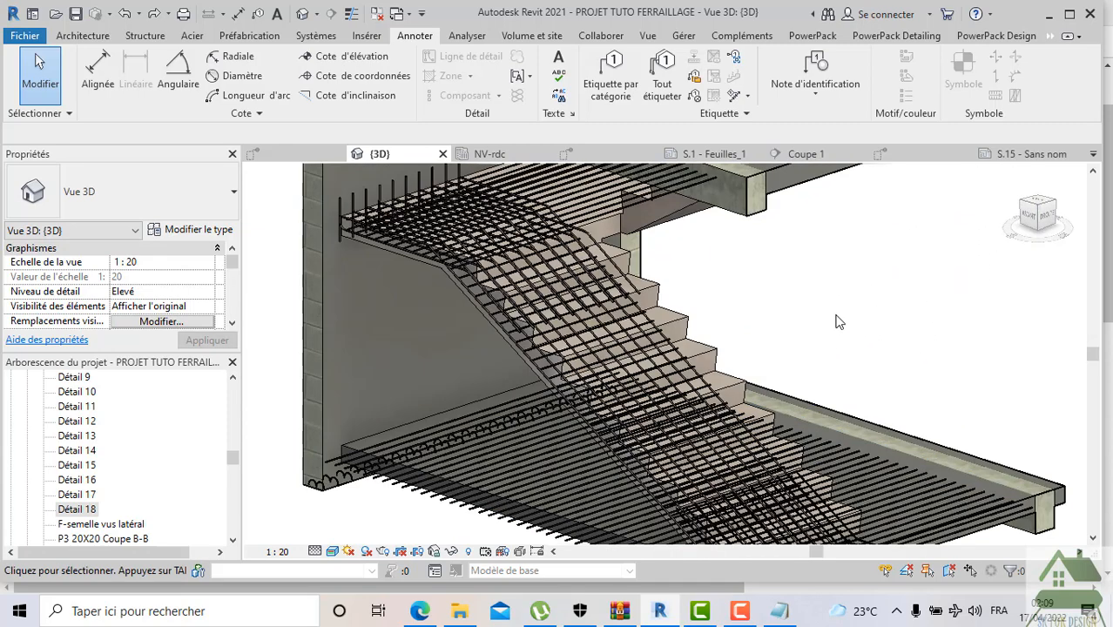